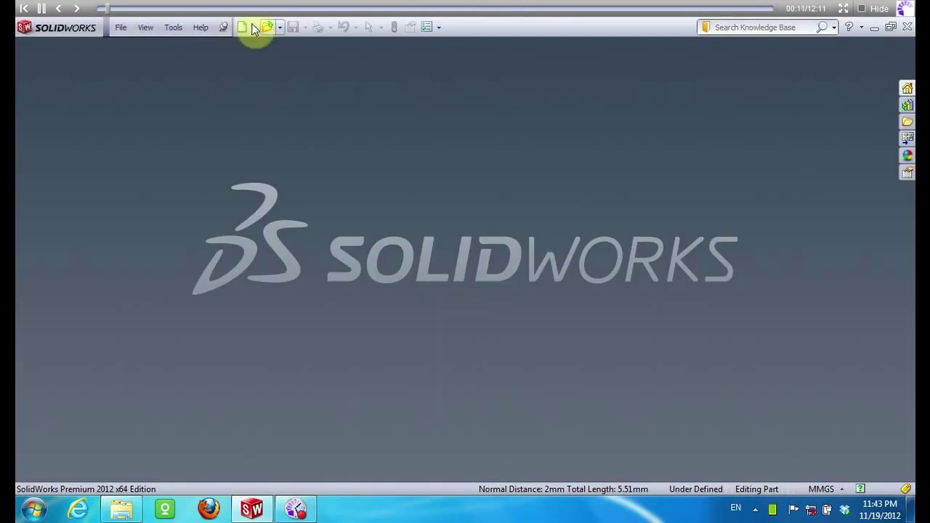
Create a new part document, Part1, and start a sketch on the Front Plane
left_click(244, 28)
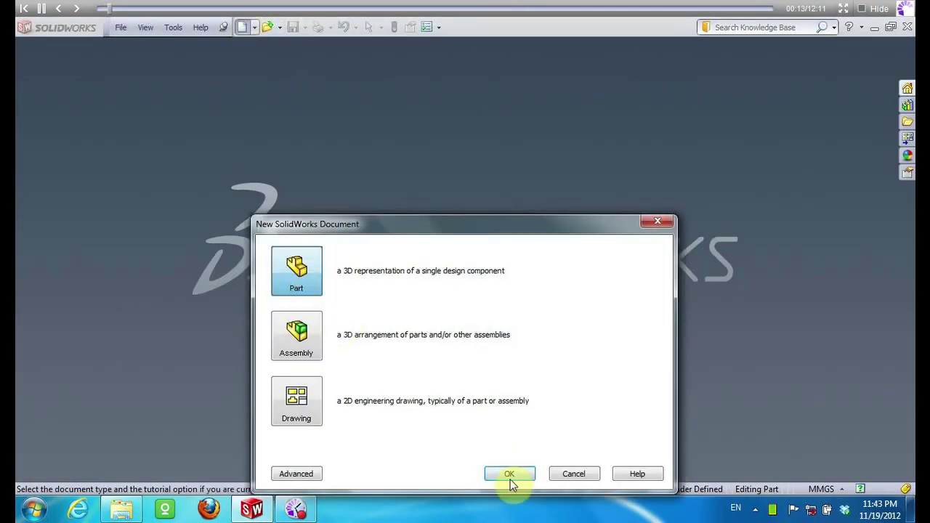
left_click(510, 479)
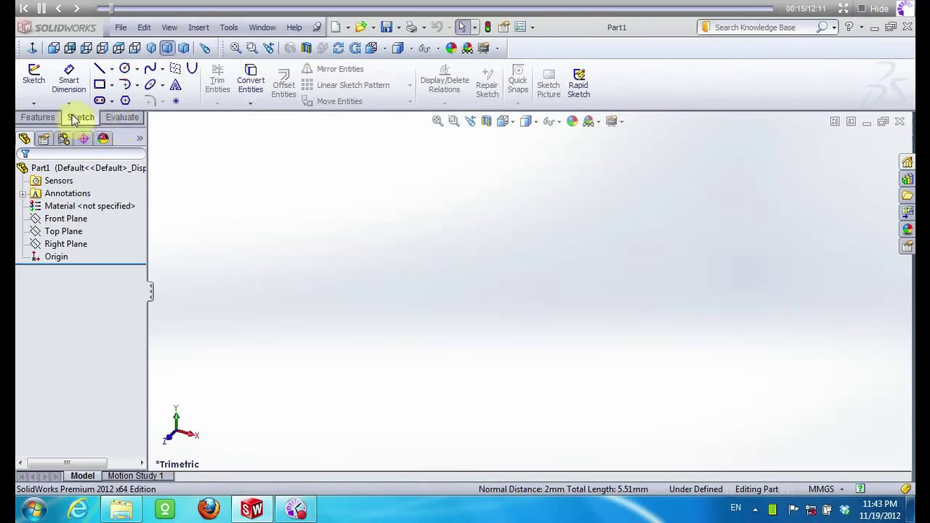
left_click(40, 82)
left_click(409, 183)
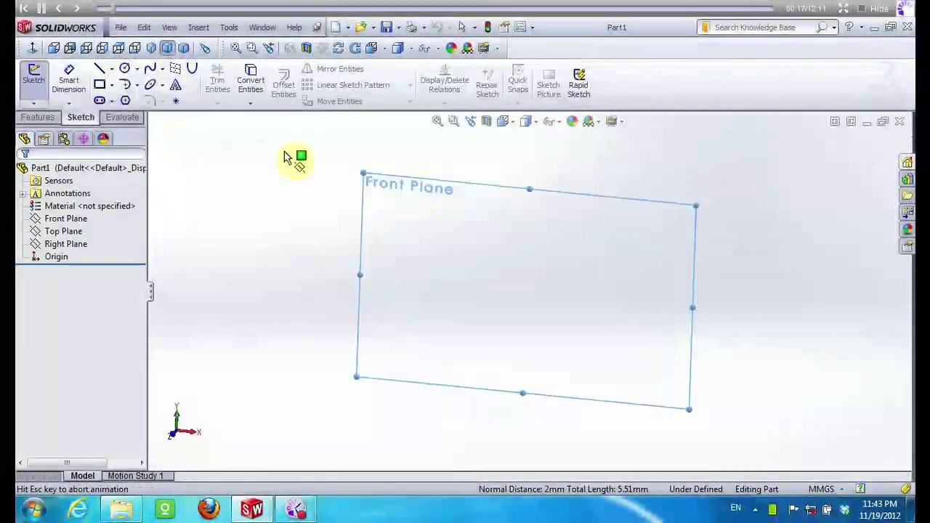
left_click(124, 68)
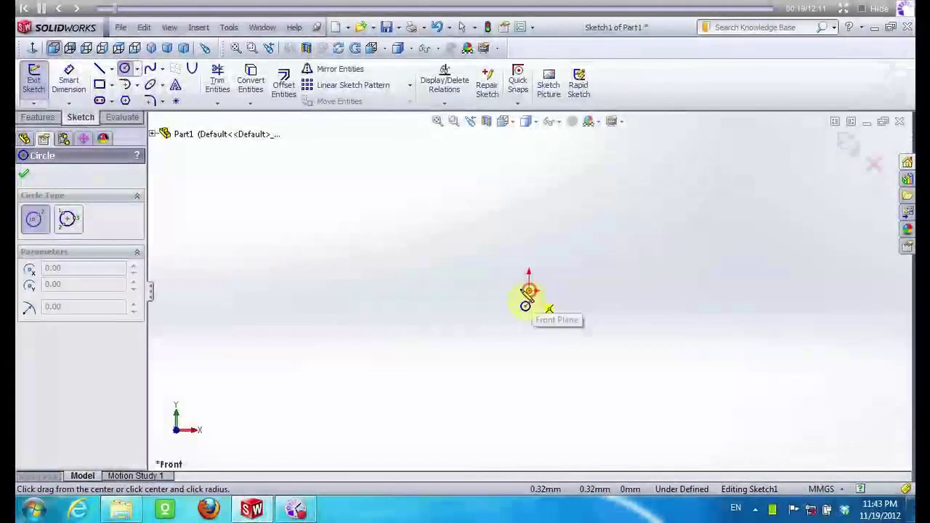
Draw two concentric circles at the origin and delete the stray small one
left_click_drag(528, 291, 456, 275)
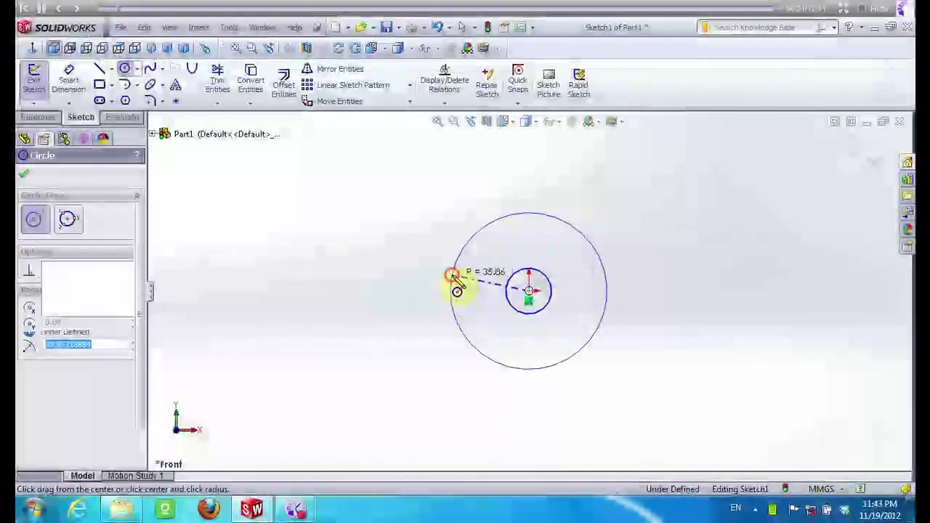
left_click_drag(528, 290, 409, 257)
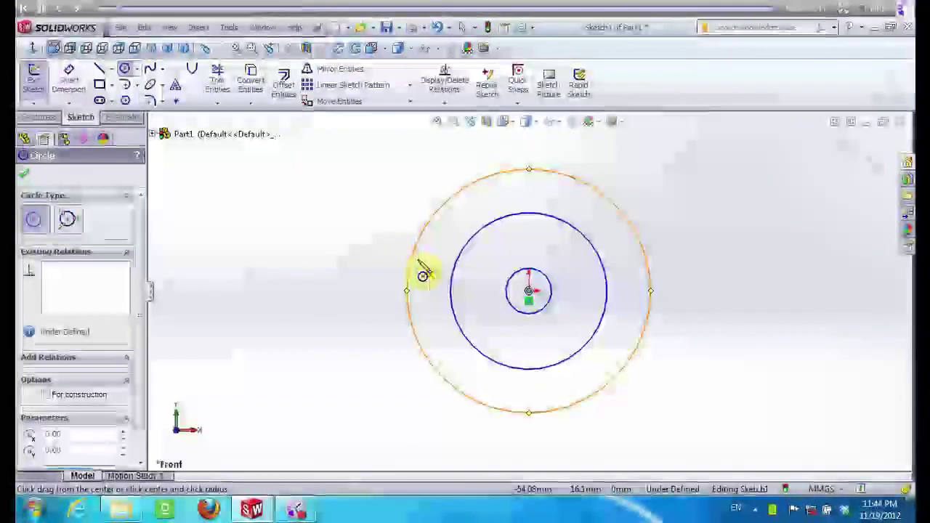
left_click_drag(528, 290, 525, 268)
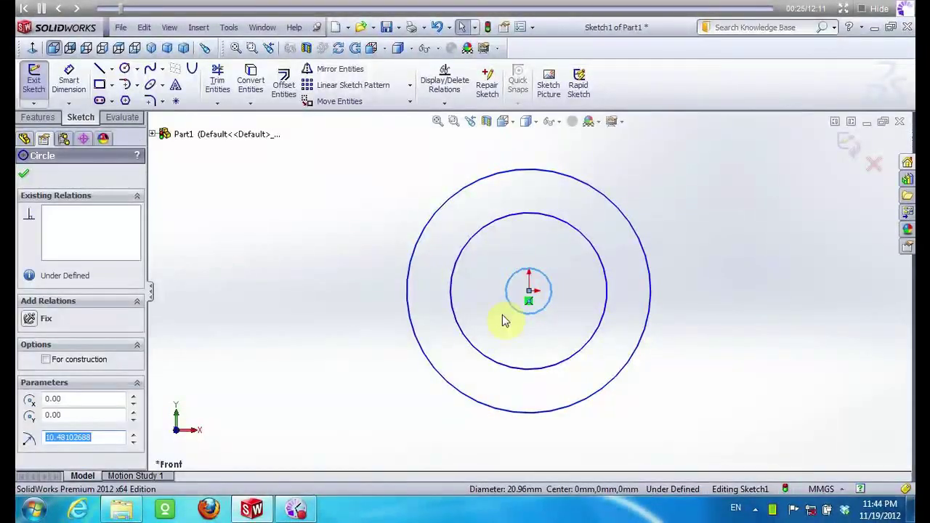
key("Delete")
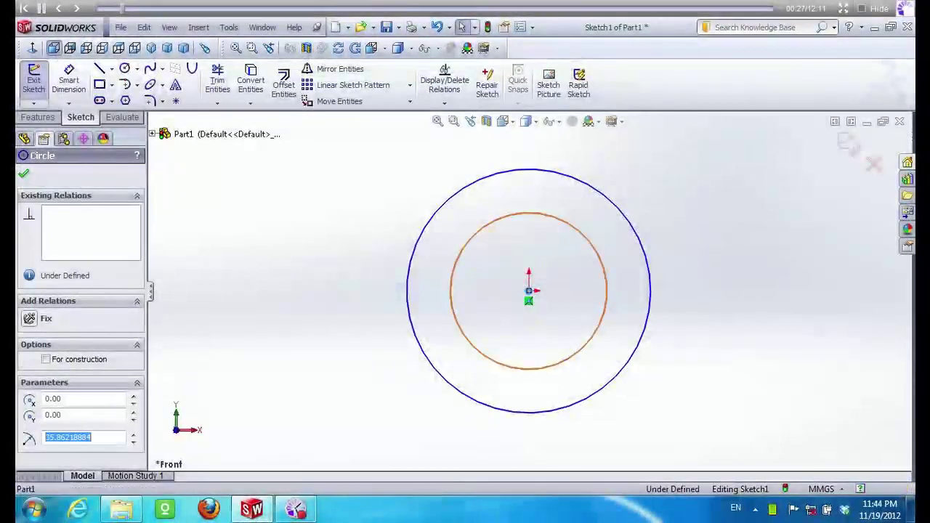
Set the inner circle's radius to 40 and the outer circle's to 50
type("40")
key("Return")
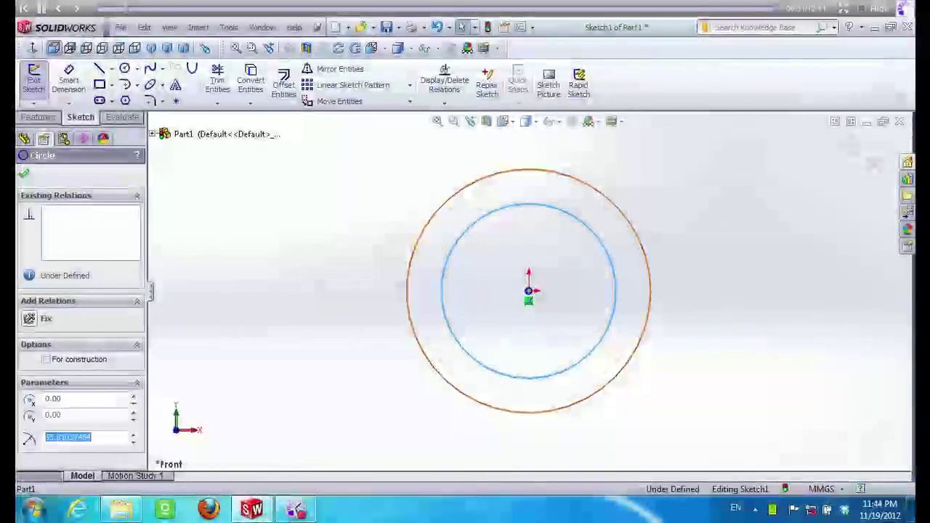
left_click(410, 244)
type("50")
key("Return")
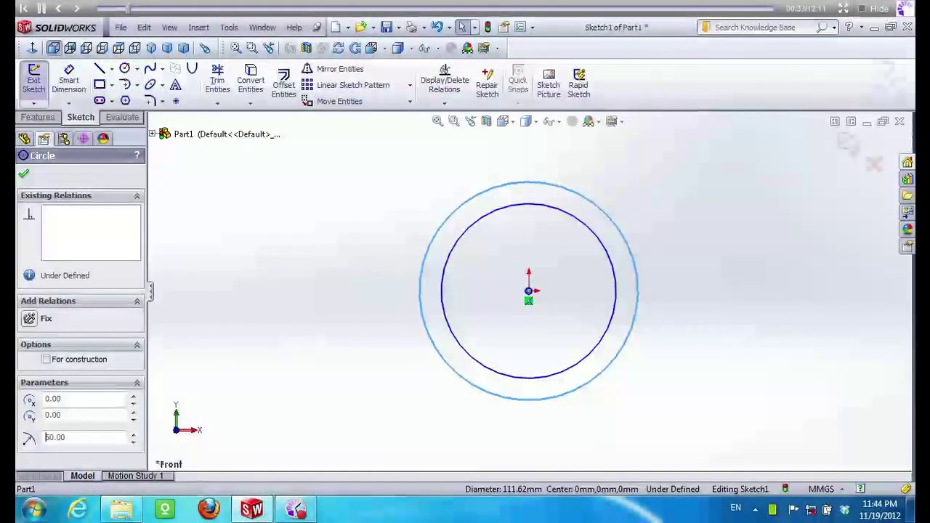
scroll(560, 322, "down", 2)
scroll(561, 346, "down", 2)
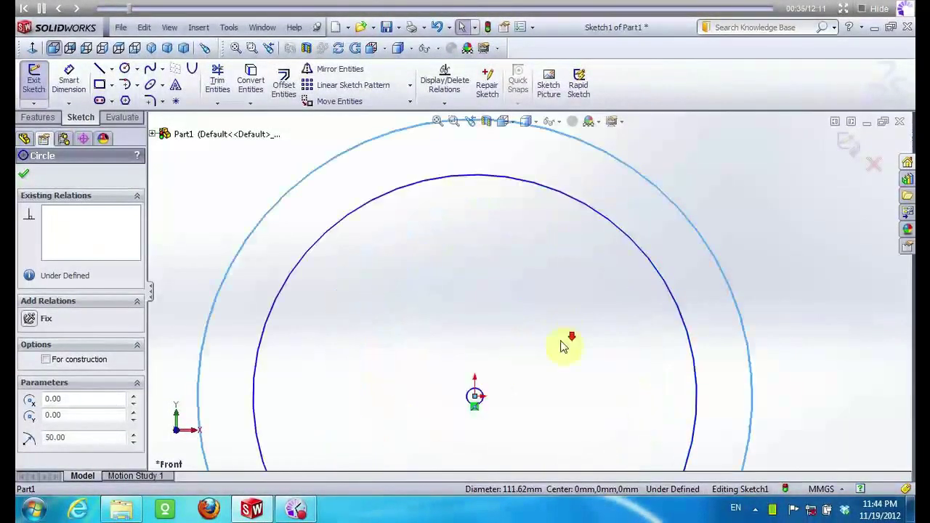
left_click(99, 69)
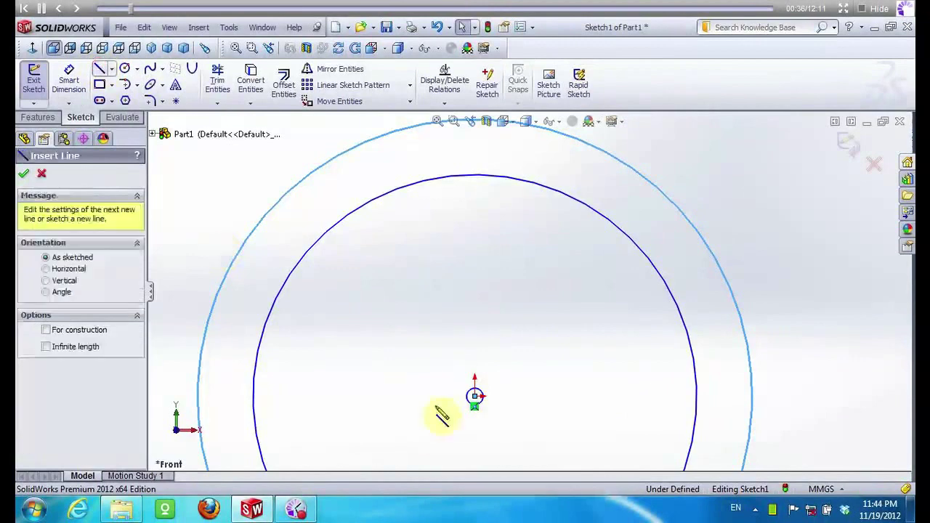
Draw a vertical line from the origin up to the outer circle's top
left_click(475, 397)
scroll(509, 280, "up", 2)
scroll(523, 178, "down", 2)
left_click(510, 179)
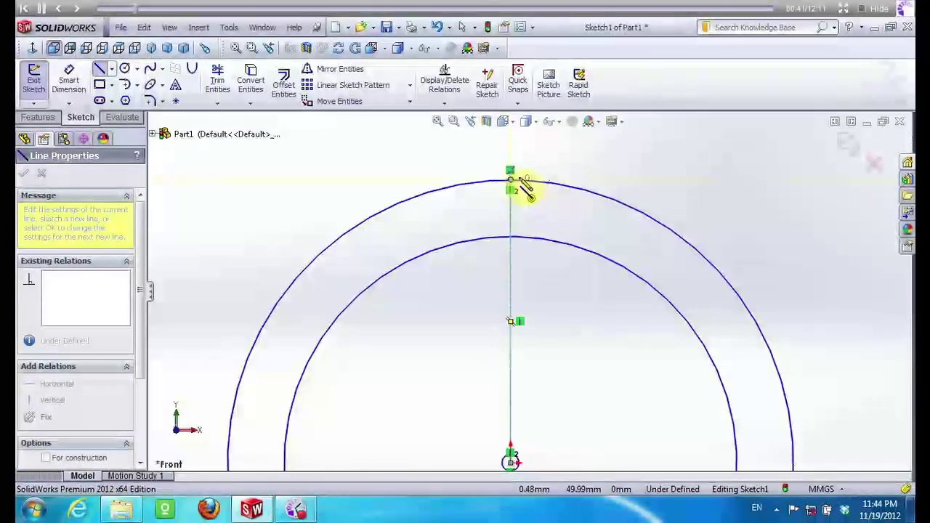
scroll(523, 191, "down", 2)
scroll(536, 201, "down", 2)
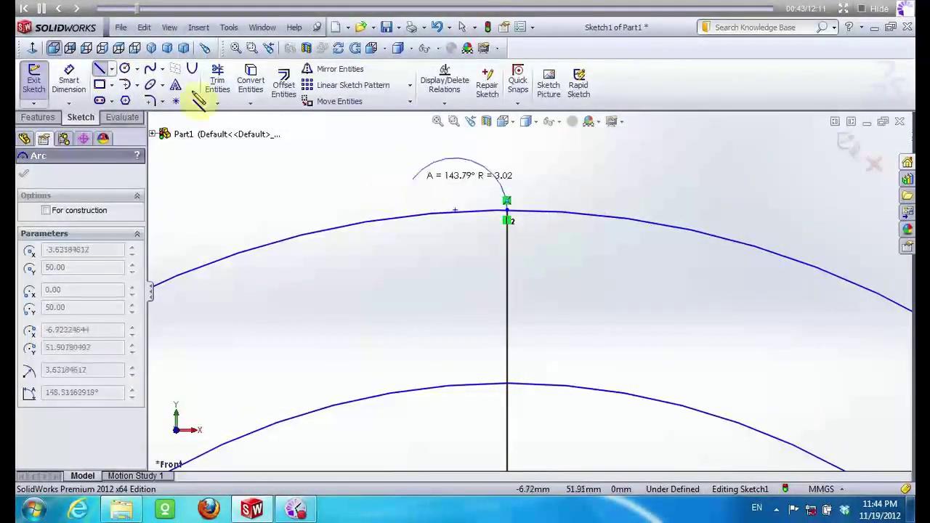
key("Escape")
left_click(98, 68)
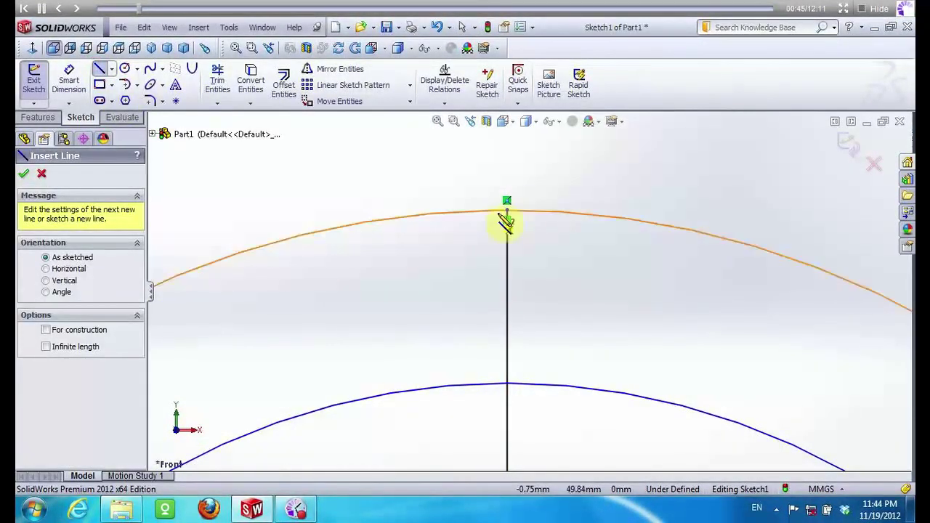
Add two 2.5 mm horizontal lines left and right from the vertical line's top
left_click(507, 210)
left_click(359, 211)
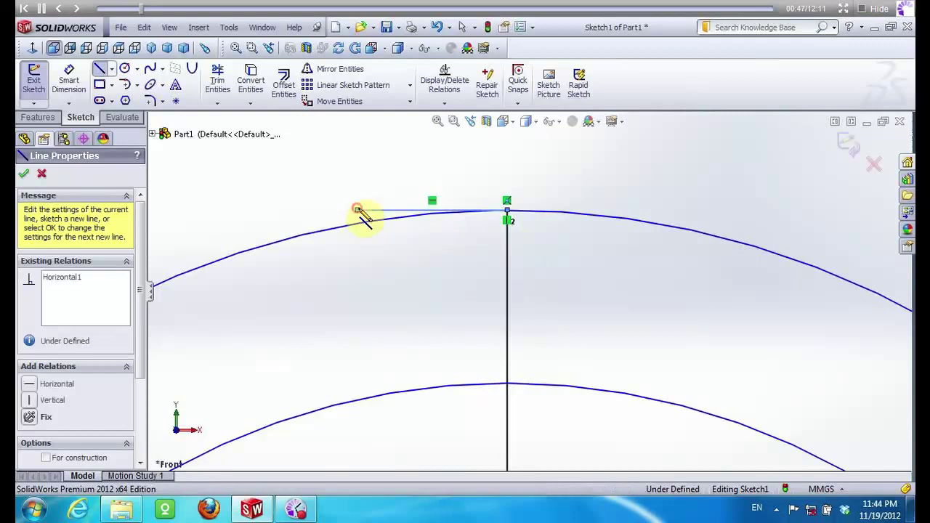
key("Escape")
left_click(364, 212)
type("2.50")
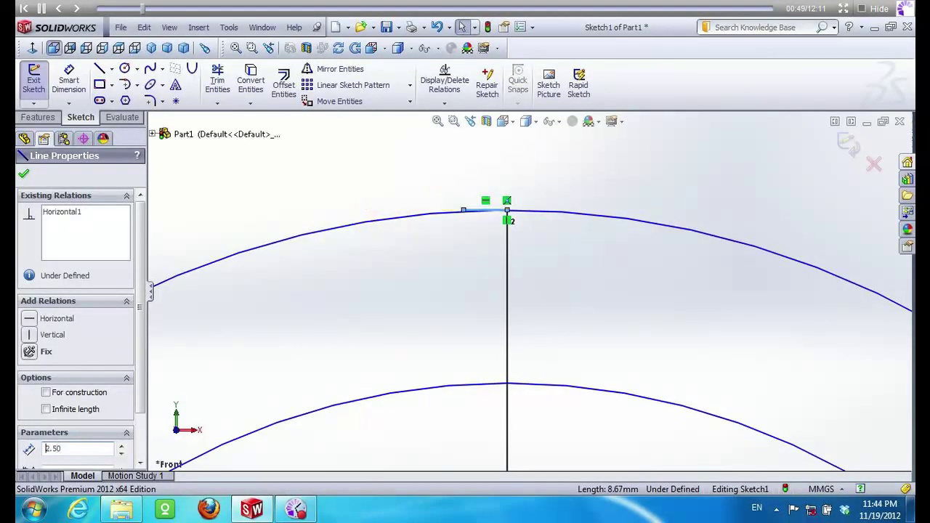
left_click(506, 211)
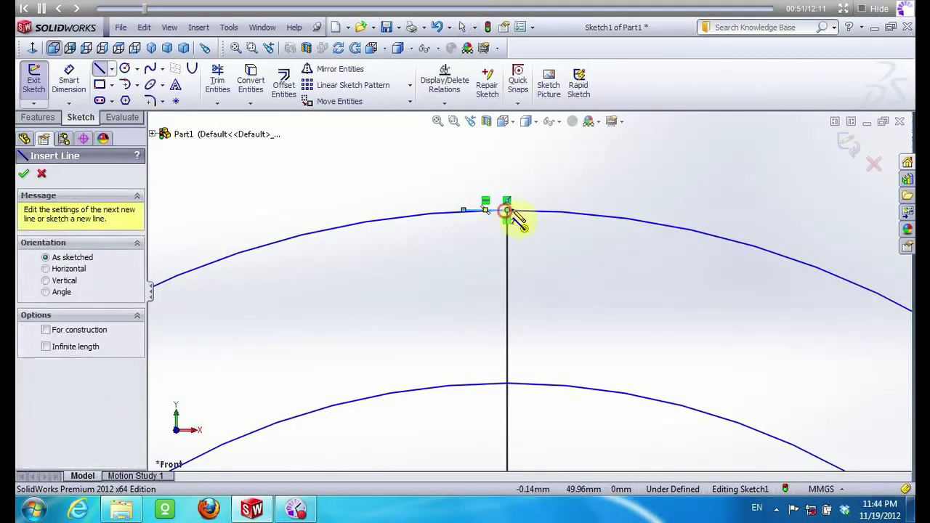
left_click(587, 211)
key("Escape")
left_click(581, 211)
type("2.5")
key("Return")
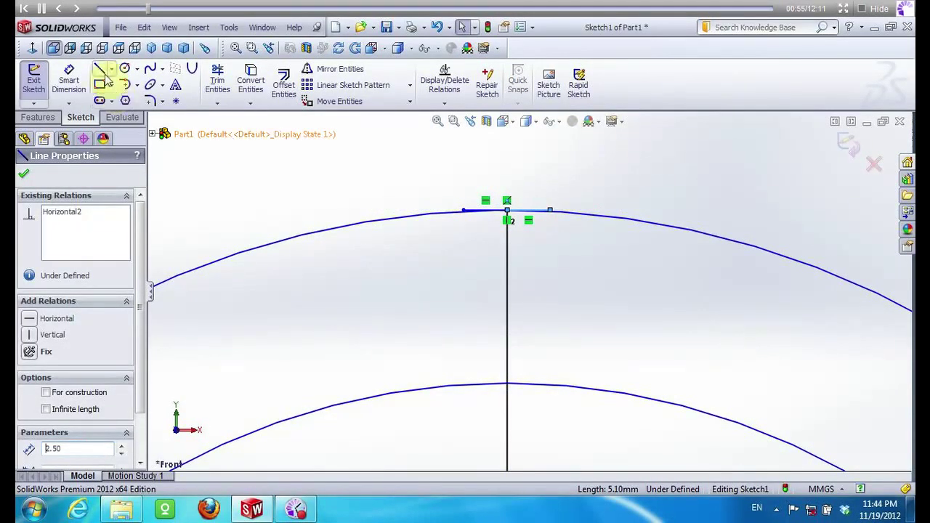
Draw a sloping flank line from the left line's end at 260 degrees
left_click(102, 72)
left_click(463, 212)
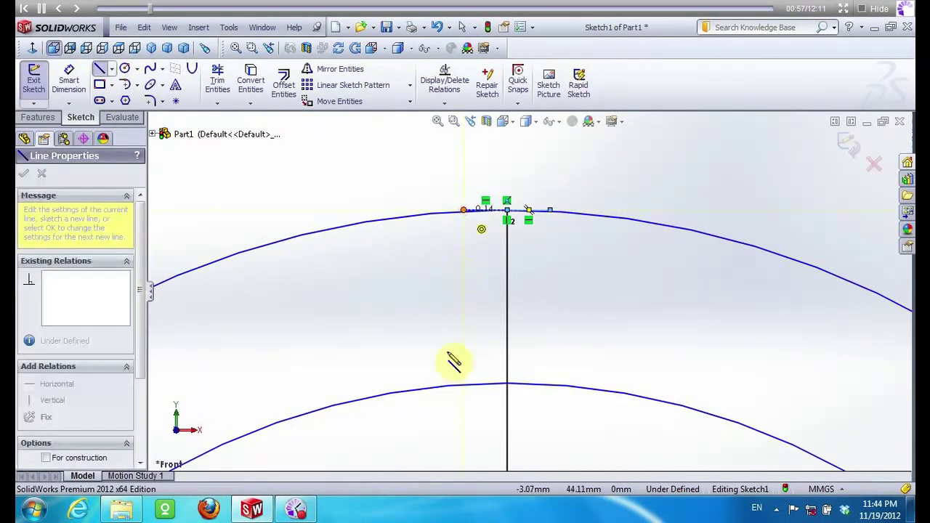
left_click(404, 443)
key("Escape")
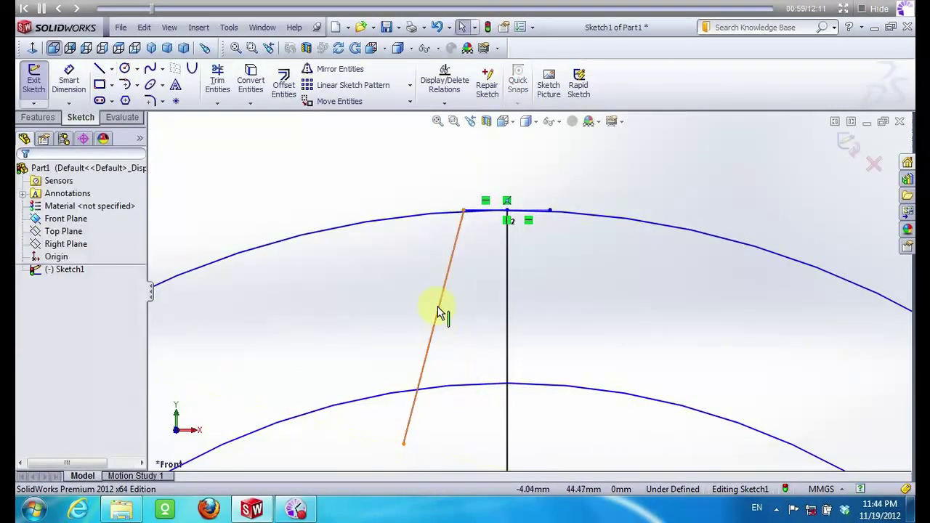
left_click_drag(140, 314, 145, 368)
type("260")
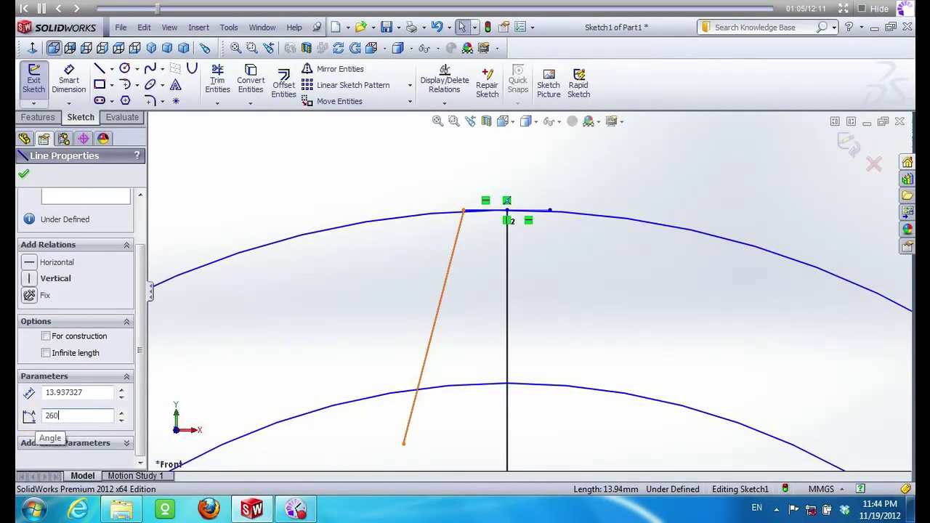
key("Return")
left_click(361, 376)
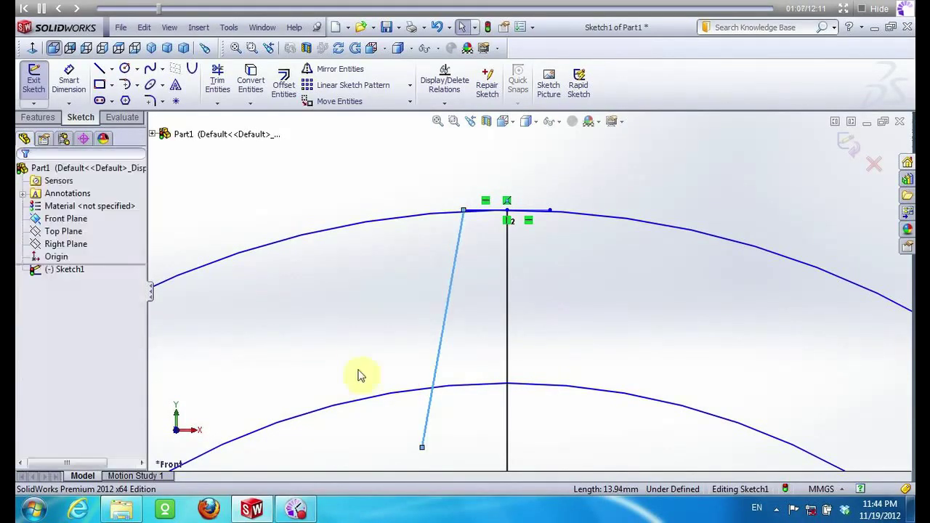
Mirror the flank line about the vertical centre line
left_click(448, 299)
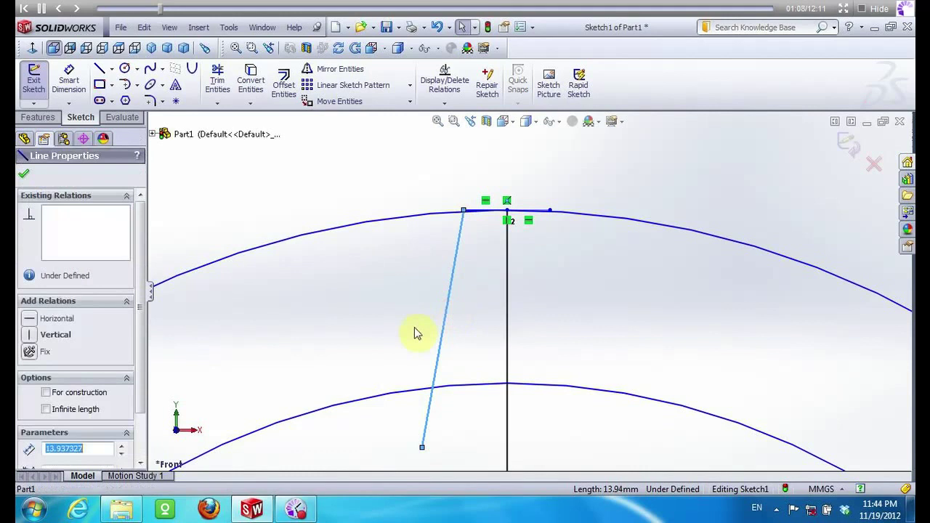
left_click(345, 75)
left_click(79, 355)
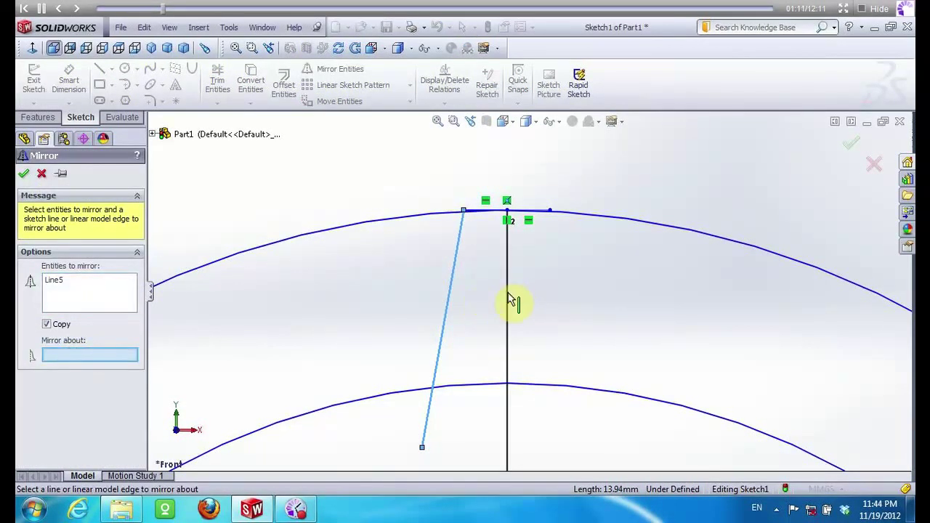
left_click(508, 299)
left_click(23, 173)
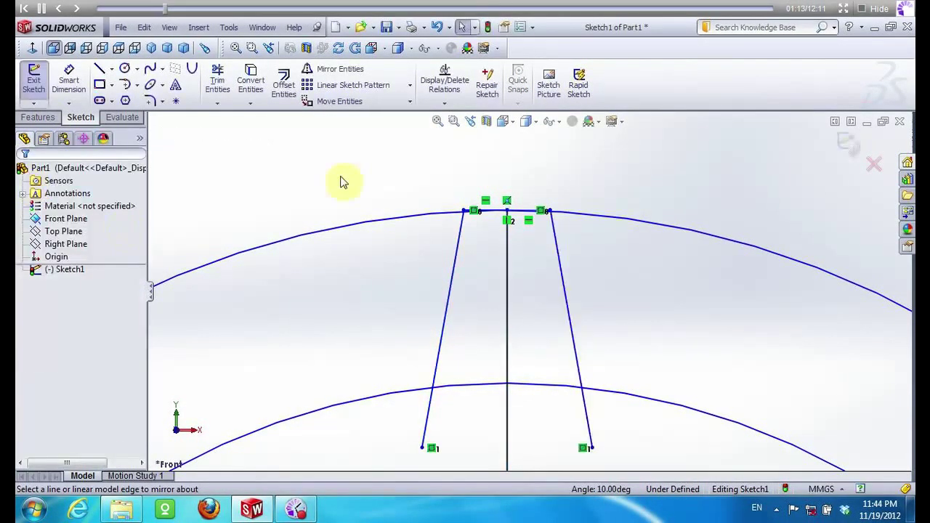
left_click(222, 86)
Trim the outer arc, the inner arc between the flanks, and the top-left leftover line
left_click_drag(395, 197, 388, 322)
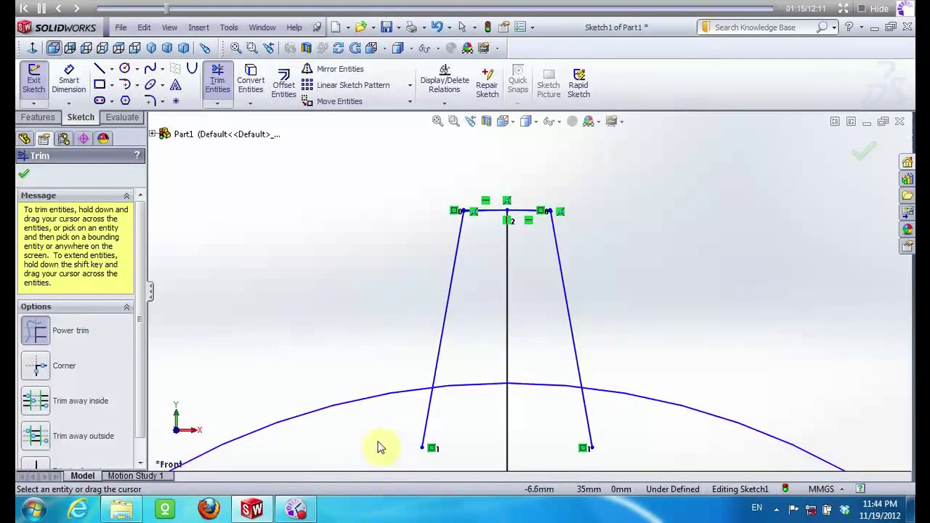
mouse_move(385, 423)
left_mouse_down()
mouse_move(429, 419)
mouse_move(511, 379)
left_mouse_up()
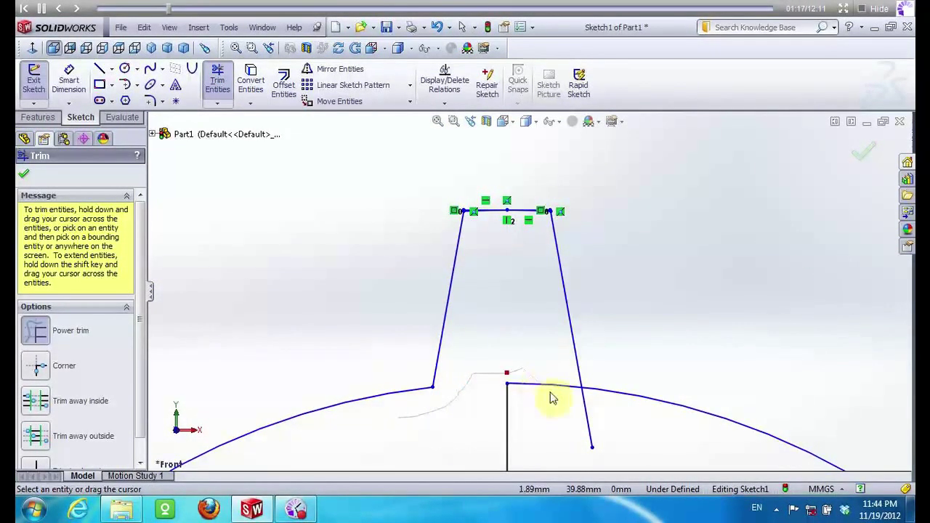
scroll(572, 221, "down", 2)
scroll(556, 242, "down", 2)
scroll(556, 262, "down", 1)
scroll(561, 322, "up", 2)
scroll(493, 287, "up", 1)
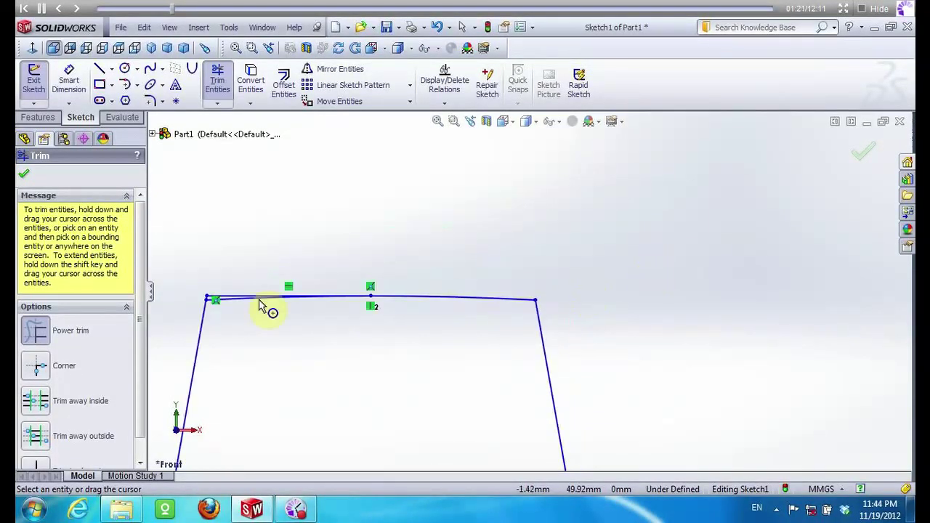
scroll(229, 304, "down", 3)
left_click(410, 343)
scroll(270, 203, "up", 2)
scroll(223, 156, "up", 1)
scroll(167, 123, "up", 1)
left_click(150, 105)
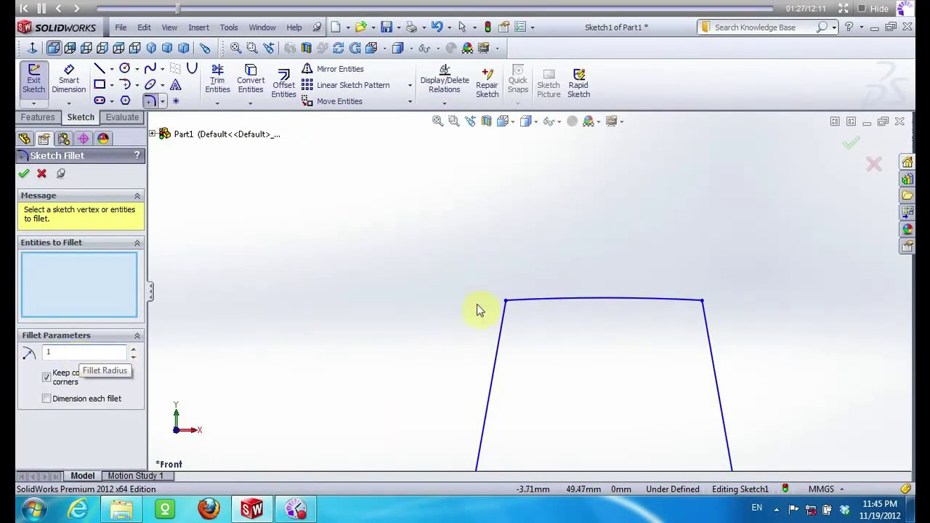
Round the tooth's two tip and two root corners with 1 mm sketch fillets
left_click(506, 301)
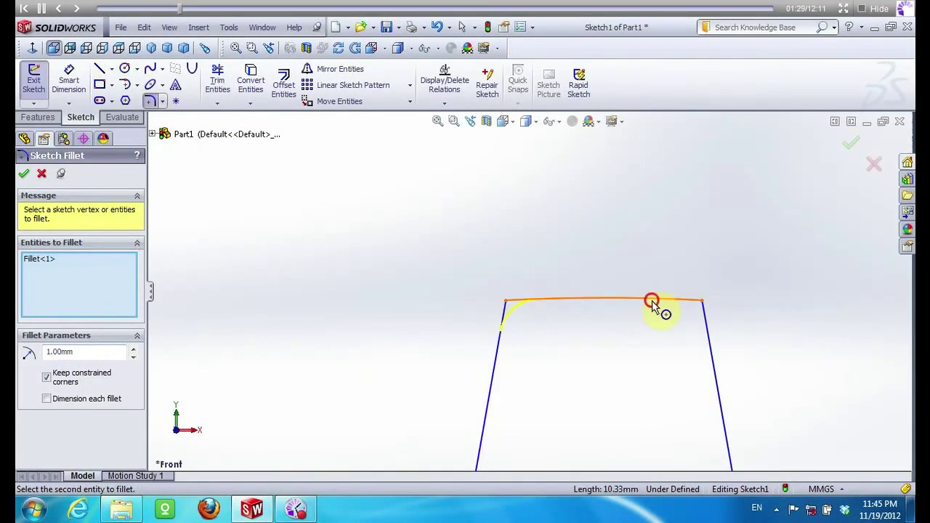
left_click(707, 325)
scroll(479, 284, "up", 3)
scroll(509, 378, "down", 4)
left_click(488, 374)
left_click(488, 361)
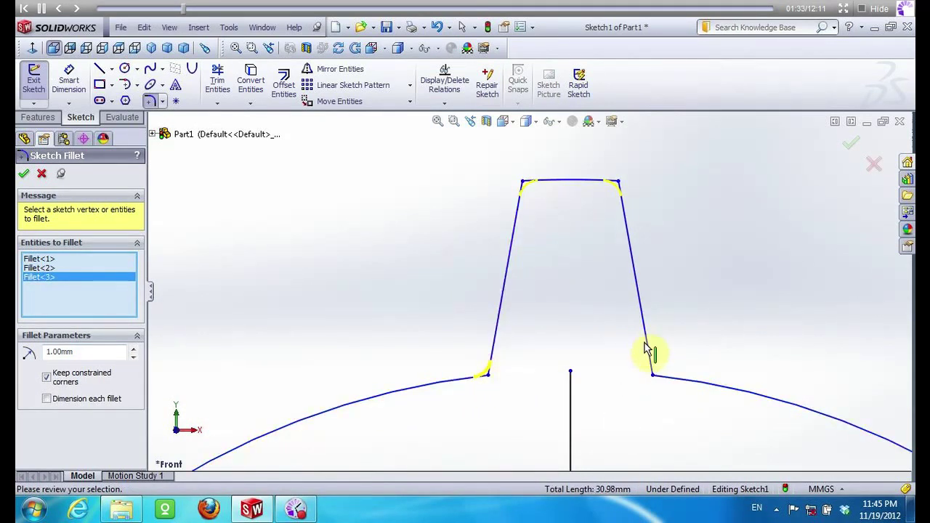
left_click(653, 374)
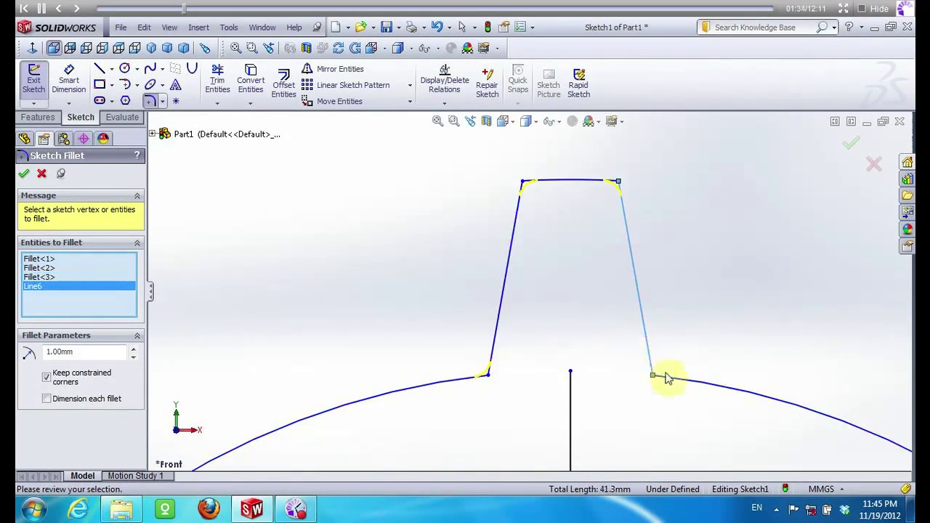
left_click(26, 177)
scroll(380, 235, "up", 2)
scroll(375, 253, "up", 3)
key("Escape")
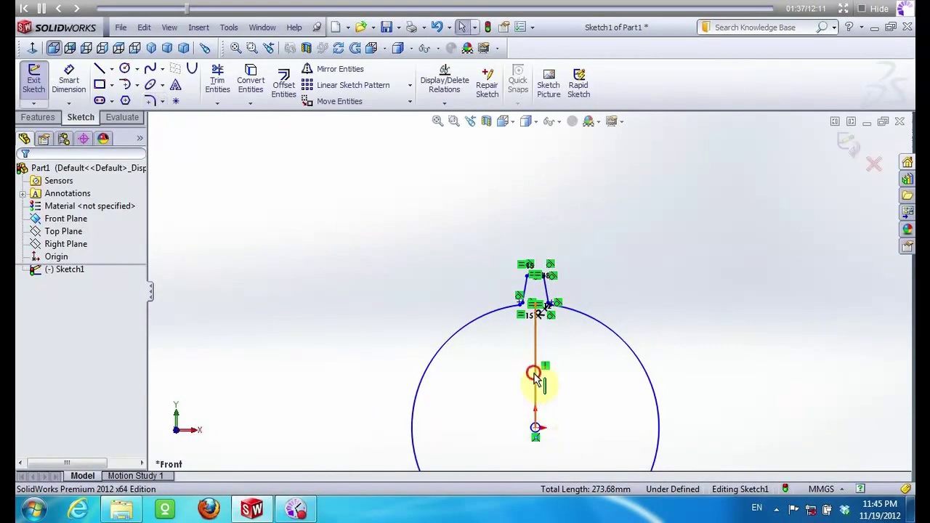
Delete the vertical centre line and box-select the filleted tooth profile
left_click(534, 377)
key("Delete")
scroll(548, 307, "up", 3)
scroll(538, 307, "up", 1)
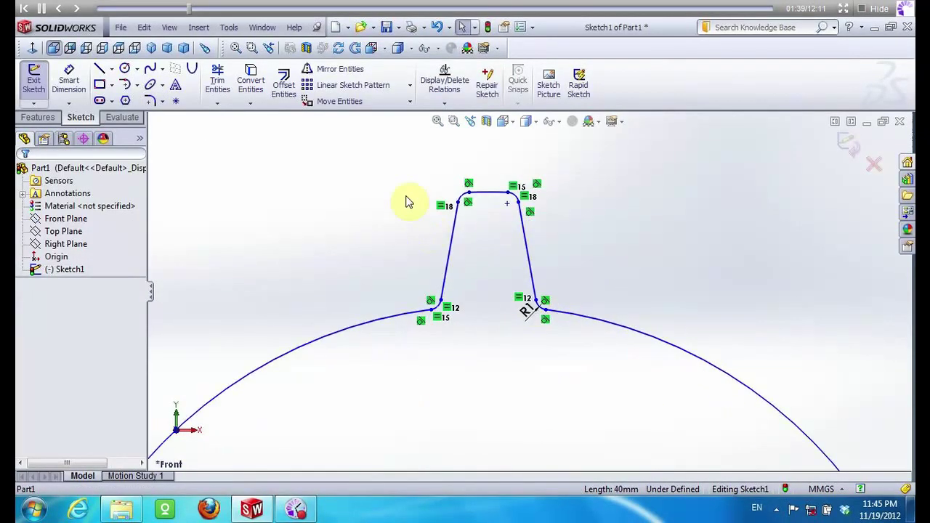
left_click_drag(388, 160, 577, 350)
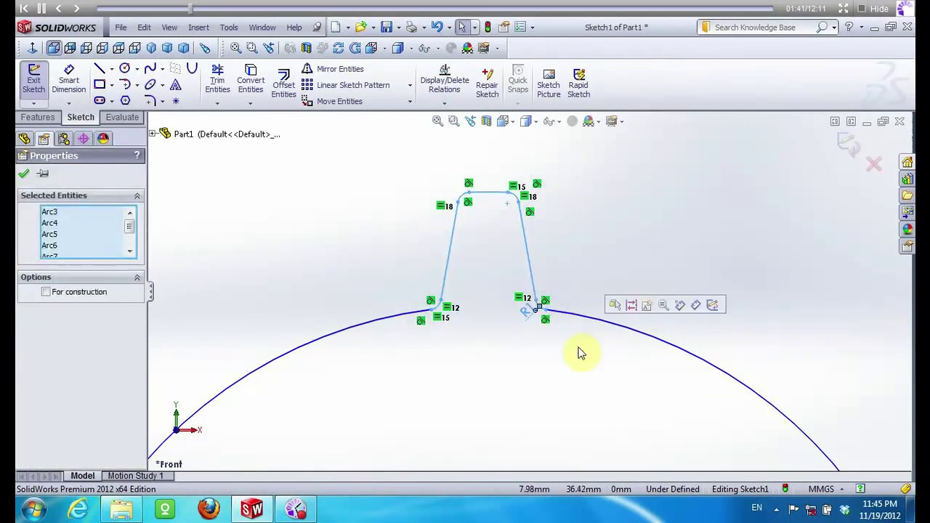
Circular-pattern the tooth profile into 20 equally spaced copies around the origin
left_click(410, 87)
left_click(363, 114)
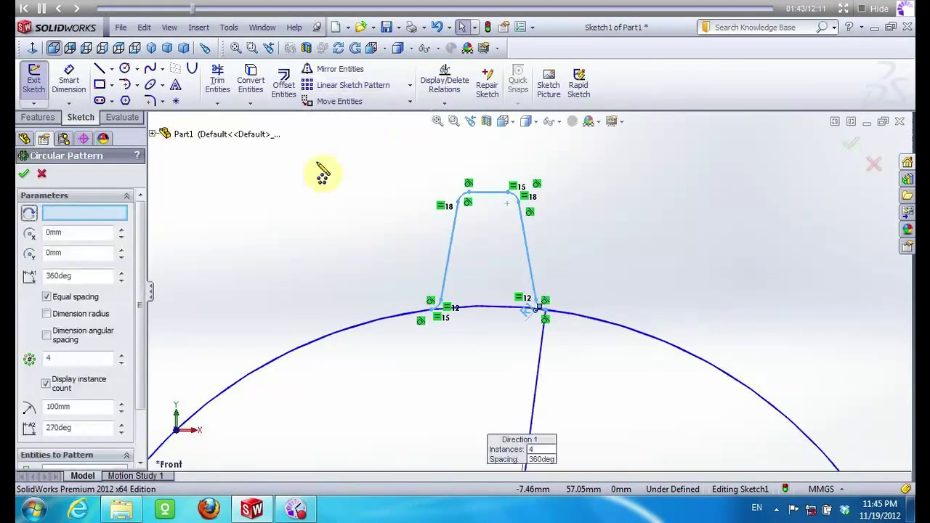
left_click(69, 357)
type("20")
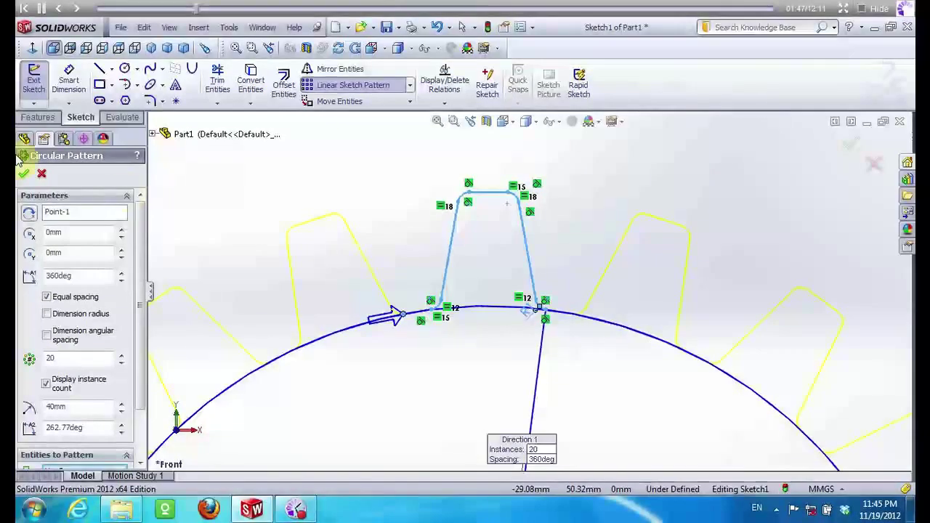
left_click(26, 174)
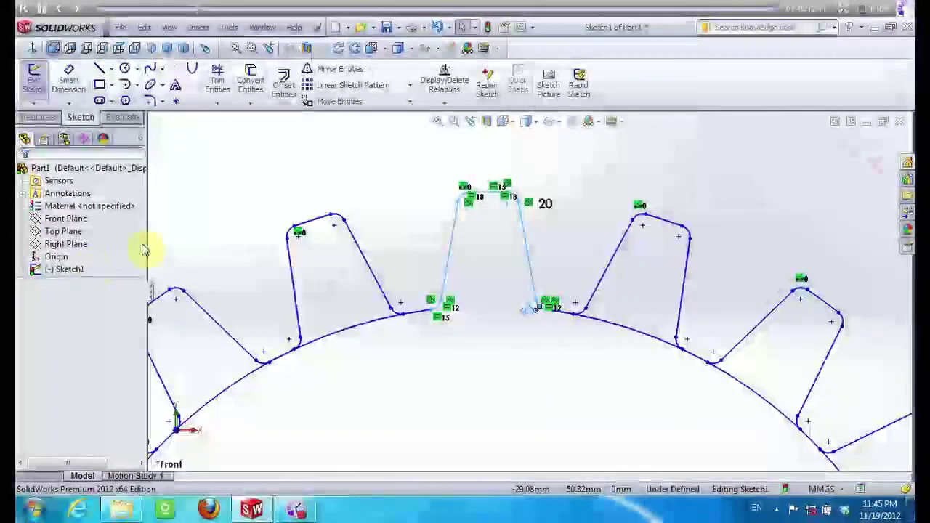
left_click(217, 81)
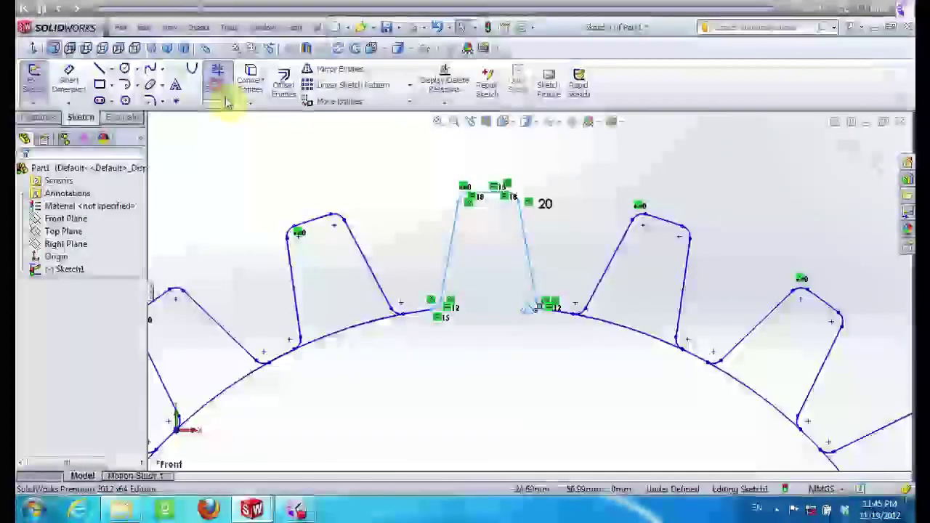
Power-trim the base-circle arcs between the top, left-side and right-side teeth
mouse_move(395, 356)
left_mouse_down()
mouse_move(622, 322)
mouse_move(647, 390)
mouse_move(477, 414)
mouse_move(228, 412)
left_mouse_up()
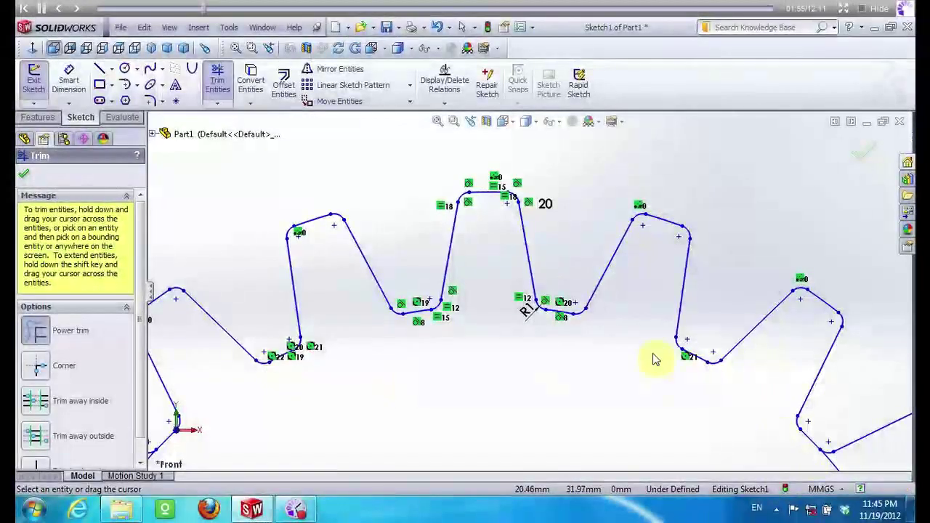
scroll(654, 357, "up", 3)
scroll(490, 367, "up", 5)
scroll(491, 367, "down", 3)
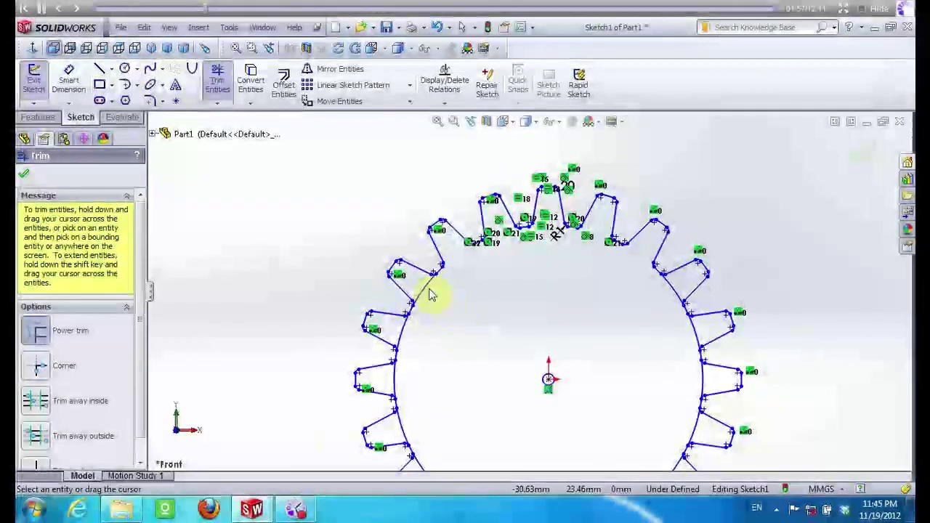
mouse_move(403, 342)
left_mouse_down()
mouse_move(409, 378)
mouse_move(394, 380)
mouse_move(405, 426)
mouse_move(438, 452)
left_mouse_up()
left_click_drag(685, 291, 668, 300)
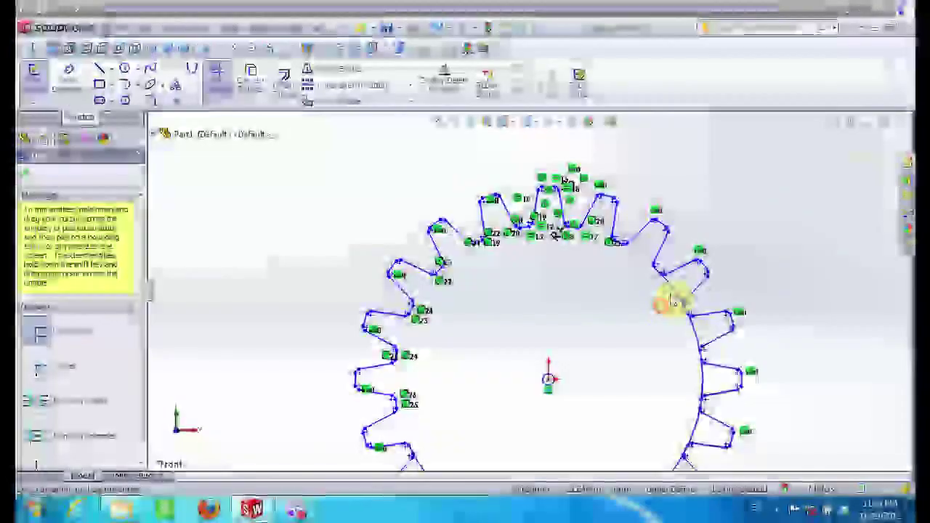
left_click_drag(690, 349, 709, 378)
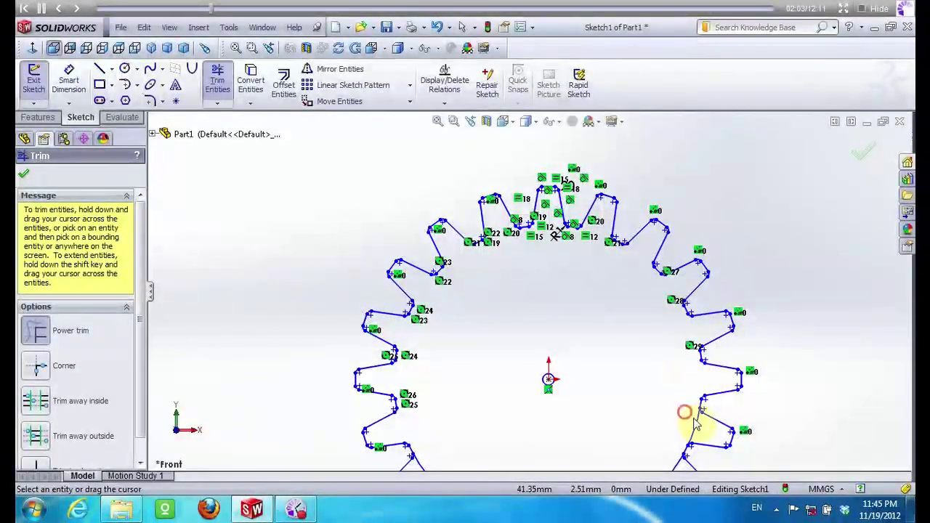
Trim the remaining lower-right base-circle arcs to close the continuous gear outline
scroll(508, 327, "up", 3)
scroll(602, 421, "down", 4)
mouse_move(602, 354)
left_mouse_down()
mouse_move(622, 352)
mouse_move(581, 374)
mouse_move(571, 394)
mouse_move(473, 394)
mouse_move(469, 425)
mouse_move(415, 383)
mouse_move(397, 388)
mouse_move(348, 332)
mouse_move(322, 342)
mouse_move(342, 295)
mouse_move(356, 312)
left_mouse_up()
scroll(349, 349, "up", 5)
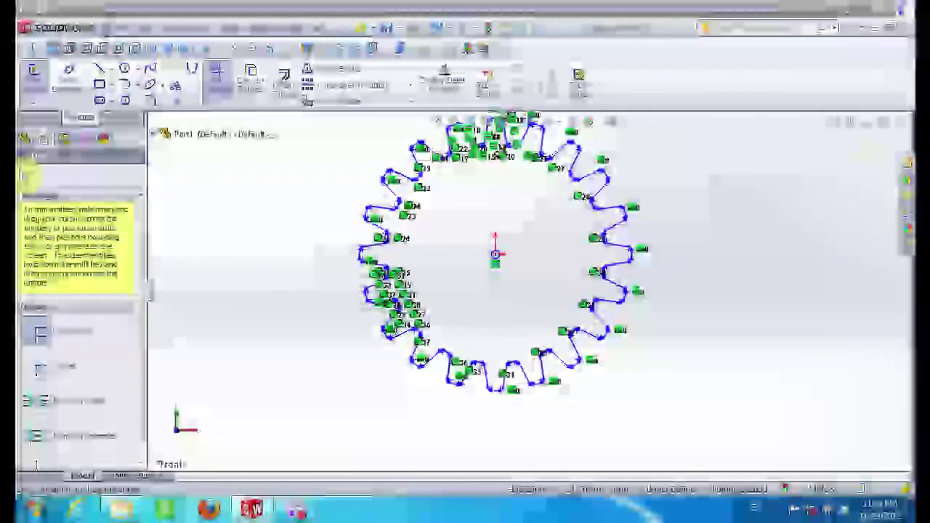
left_click(24, 174)
left_click(37, 117)
left_click(39, 81)
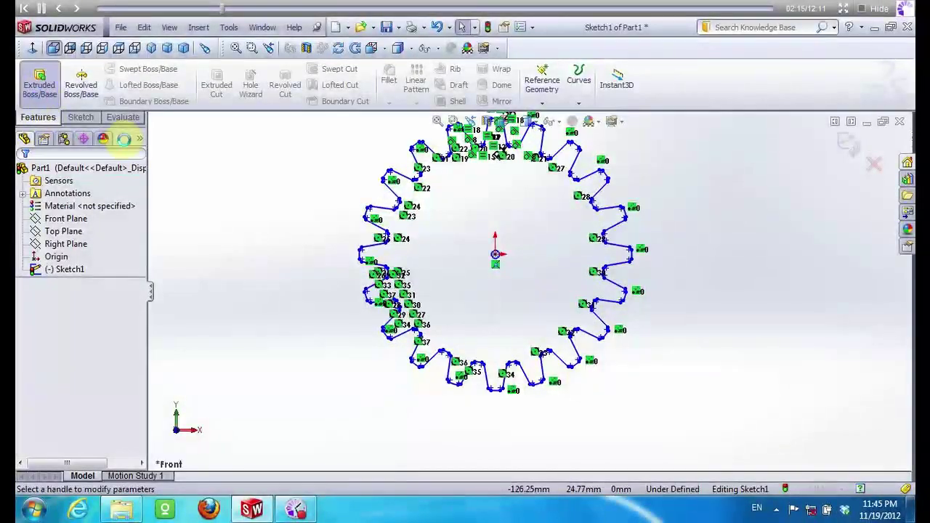
Extrude the gear outline 5 mm into a solid
type("5")
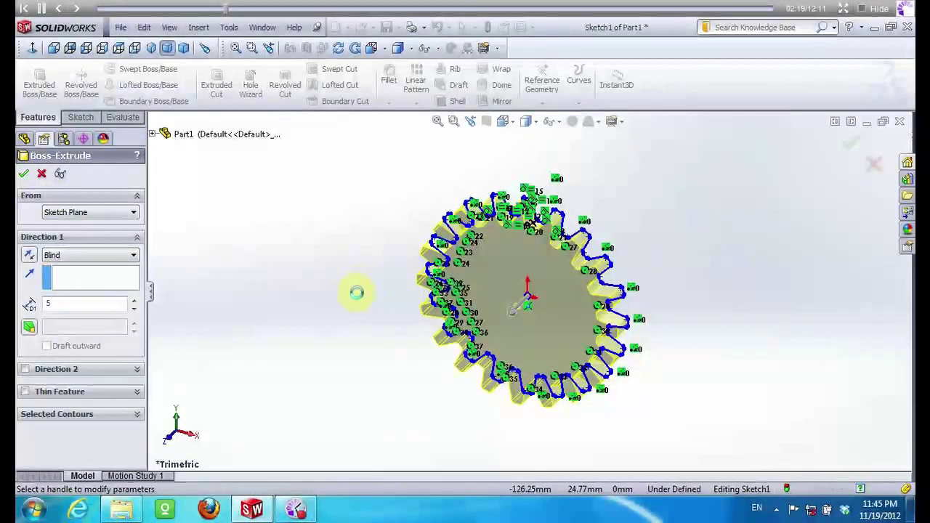
key("Return")
scroll(558, 315, "down", 2)
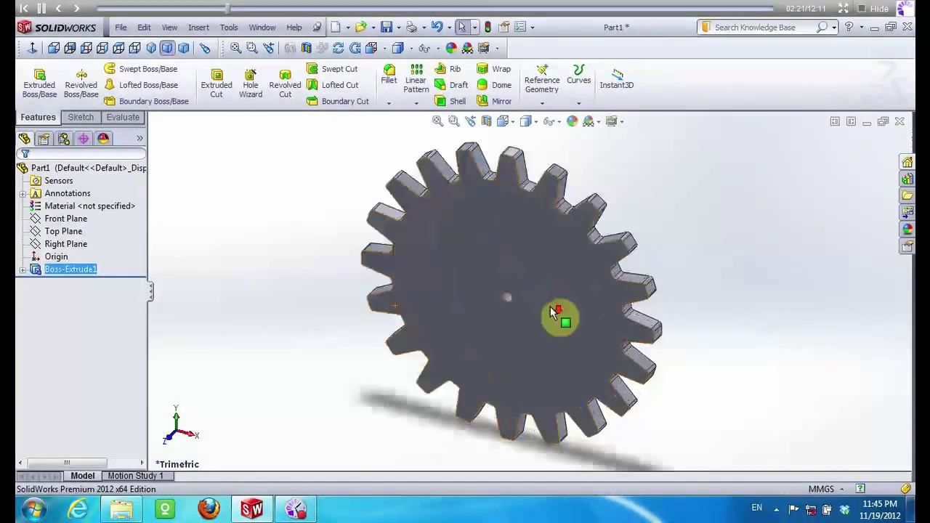
Save the part as 'Gear 1'
left_click(122, 28)
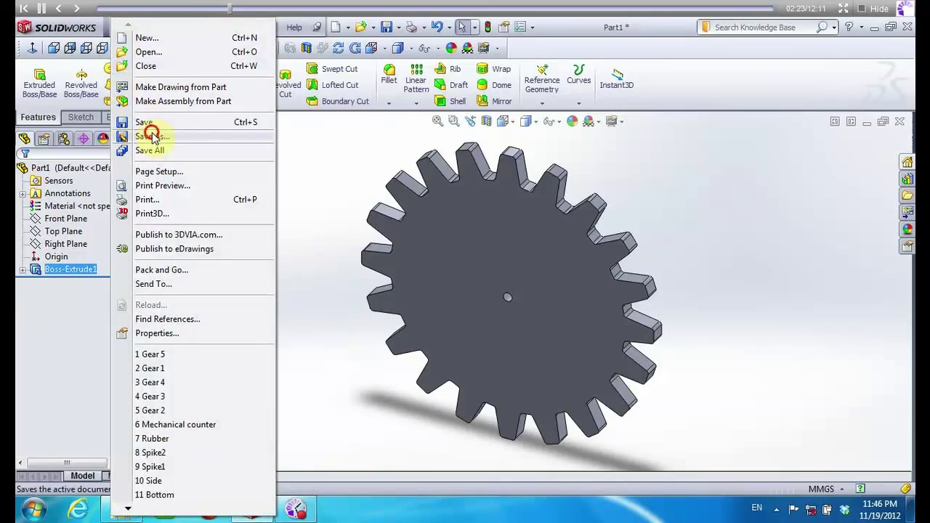
left_click(152, 136)
type("Gear 1")
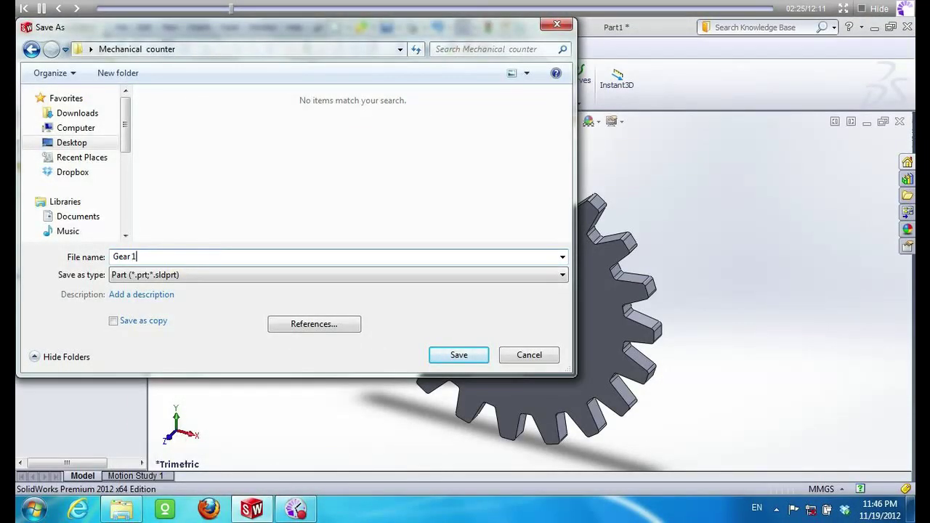
left_click(443, 356)
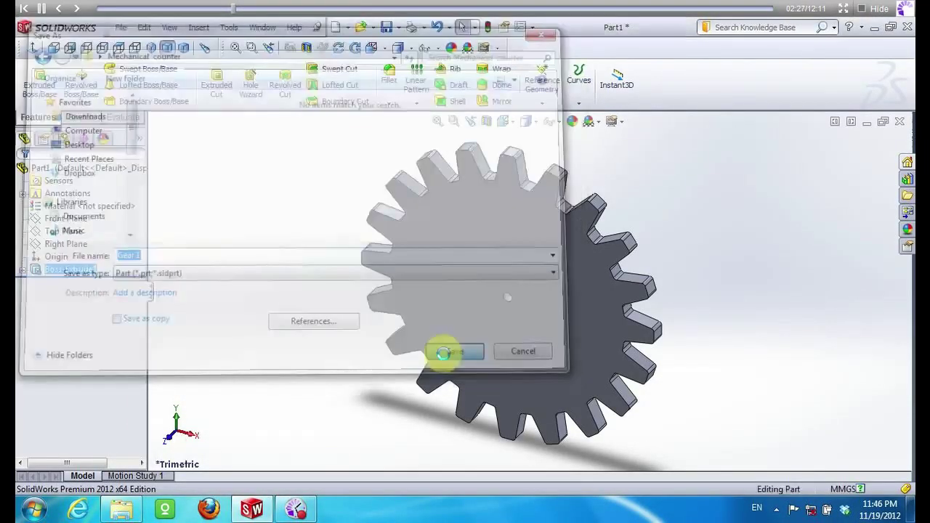
left_click(22, 270)
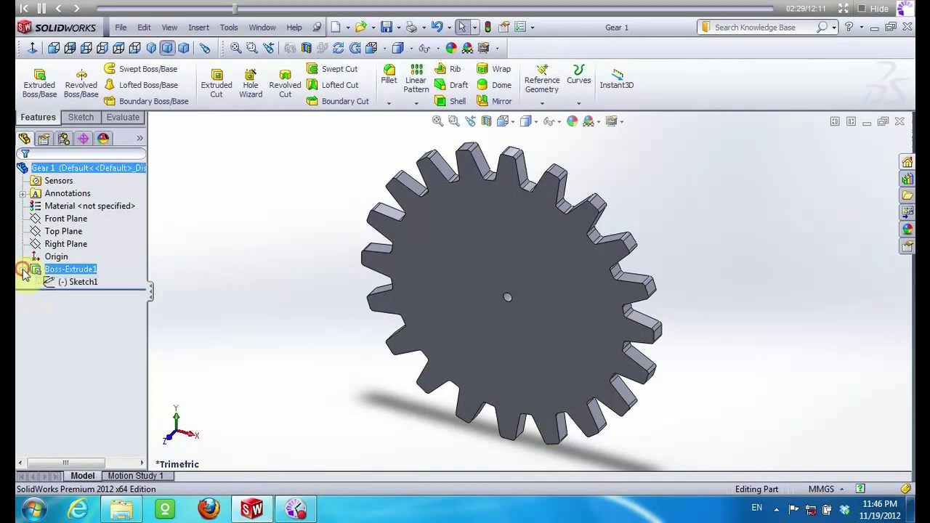
Reopen Sketch1 for editing and view it straight on
right_click(85, 281)
left_click(82, 245)
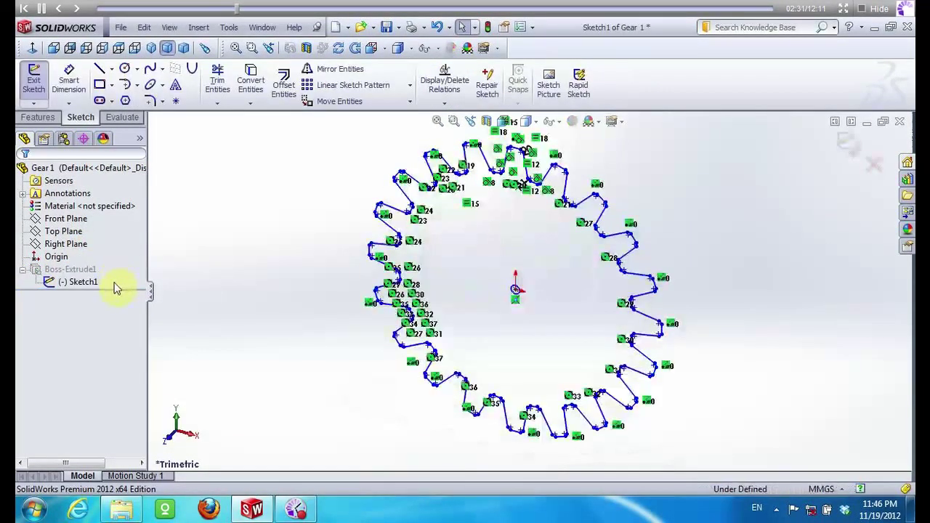
right_click(82, 282)
left_click(95, 262)
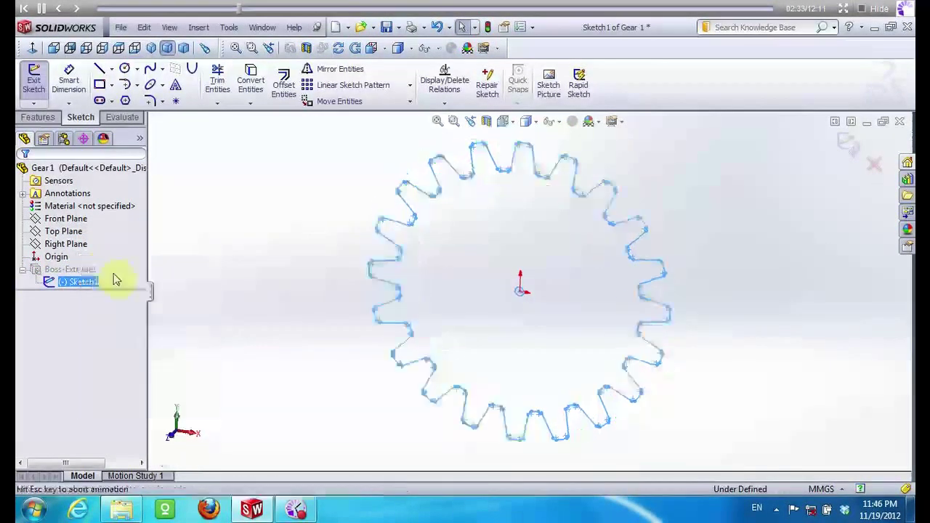
Draw origin-centred circles reaching the tooth outline and tangent to the tooth roots
left_click(125, 69)
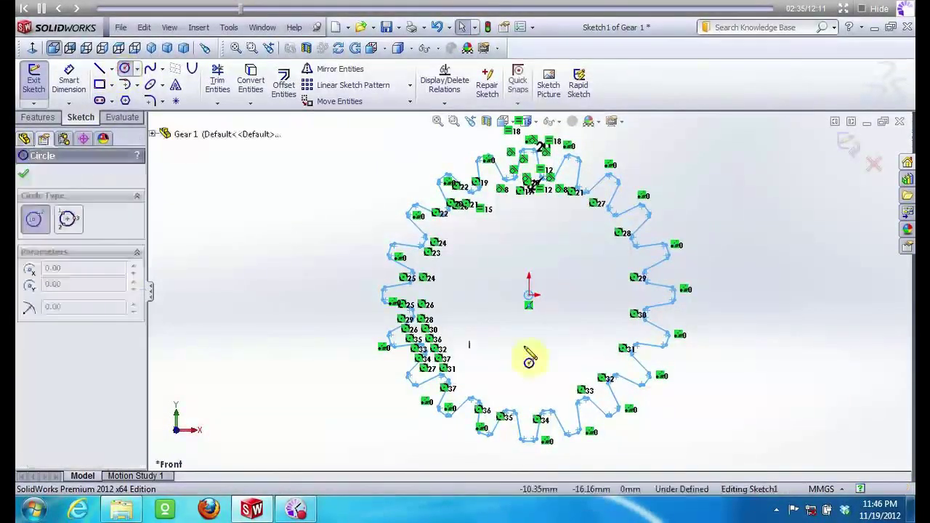
left_click(532, 297)
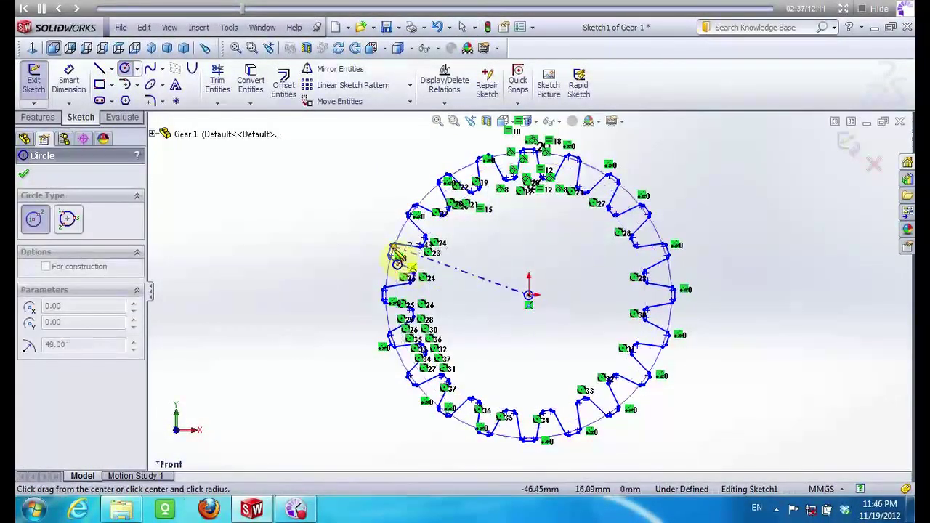
scroll(393, 267, "down", 2)
scroll(393, 267, "down", 2)
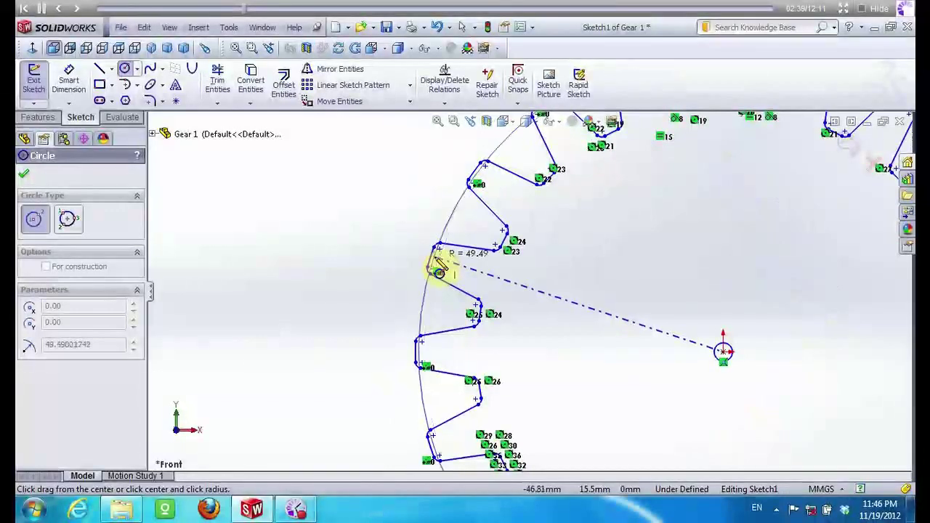
left_click(440, 249)
left_click(722, 351)
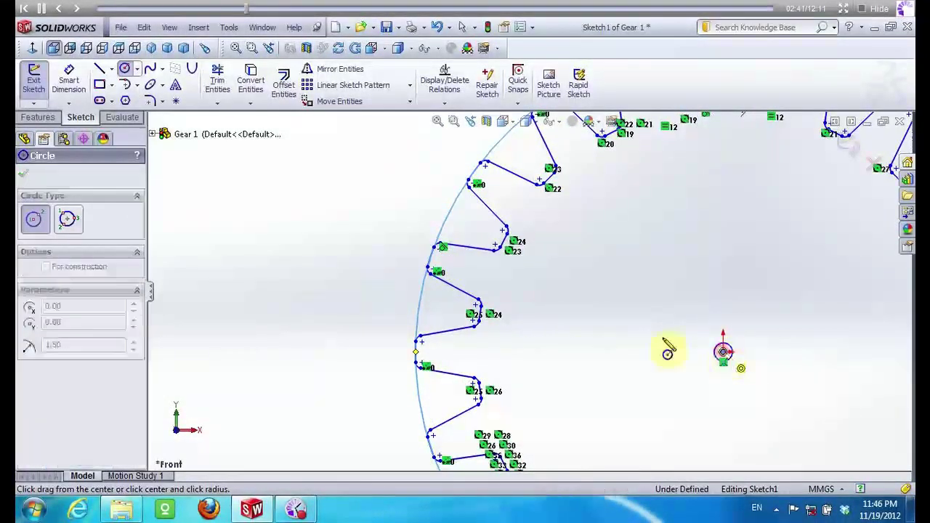
left_click(509, 256)
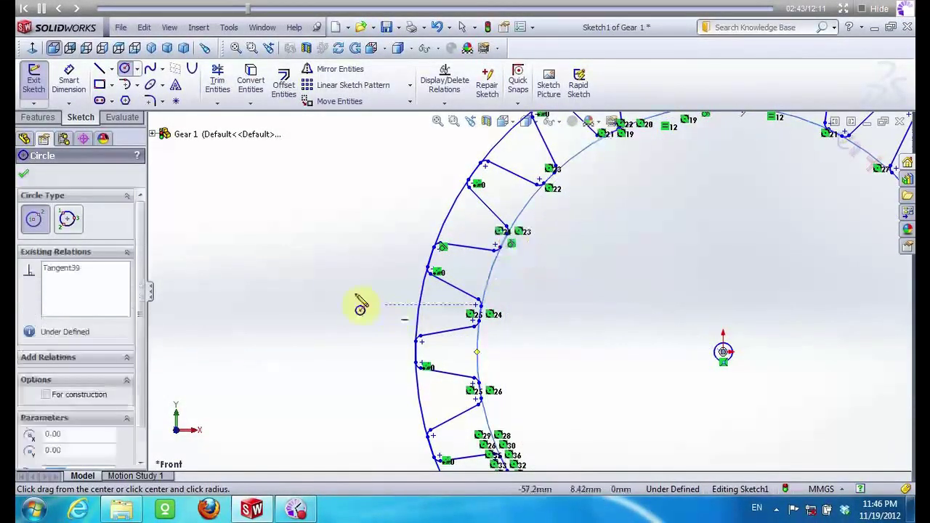
scroll(313, 274, "up", 3)
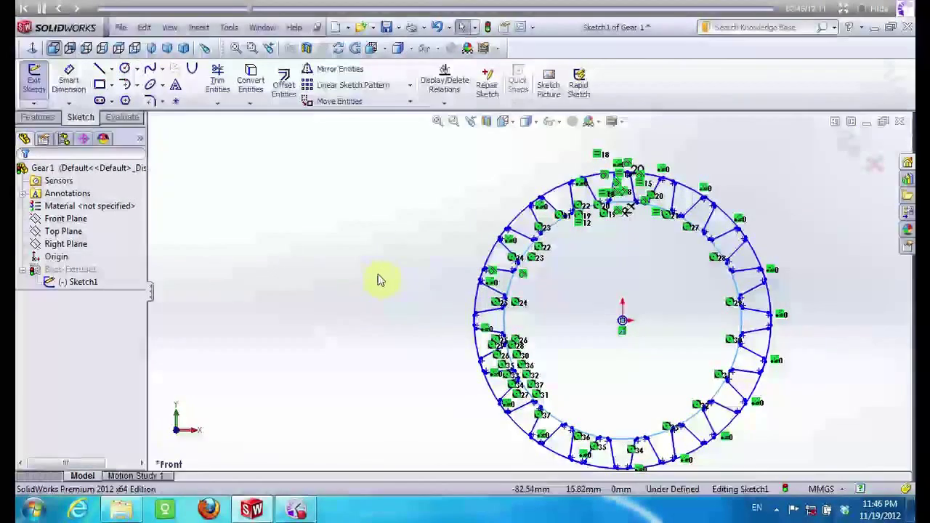
Box-select and delete all teeth except the two on top of the circle
key("Escape")
left_click_drag(382, 251, 570, 448)
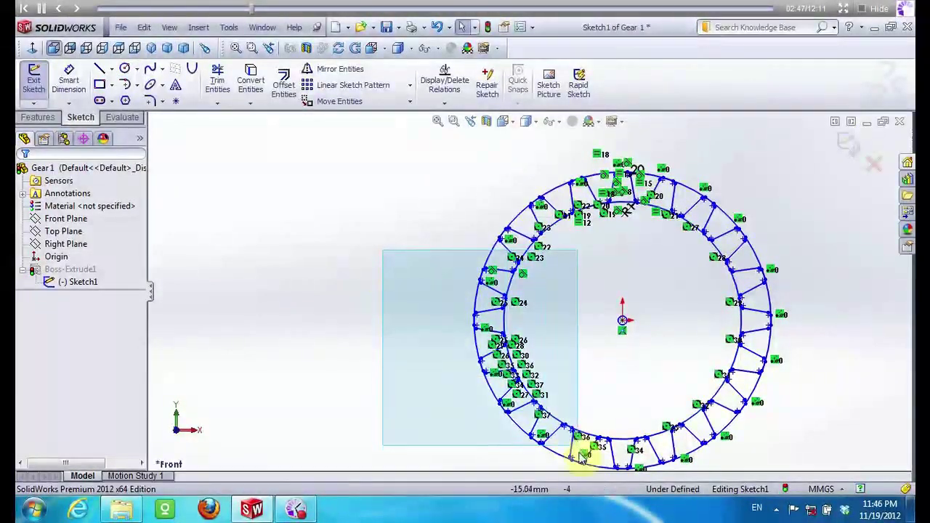
key("Delete")
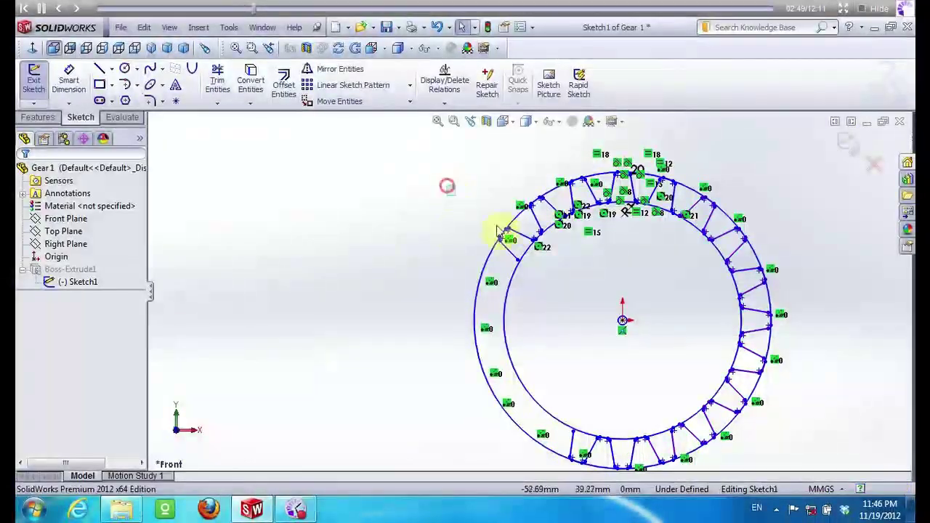
left_click_drag(447, 186, 564, 287)
key("Delete")
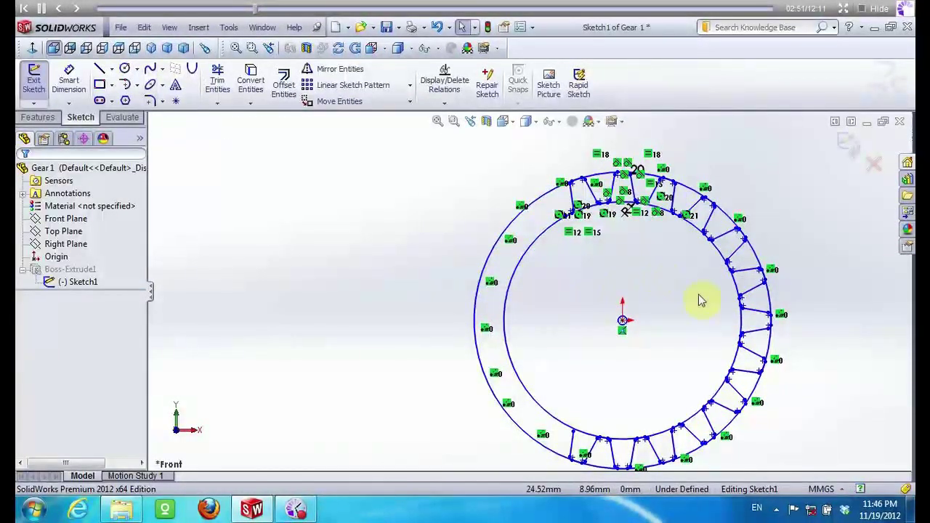
left_click_drag(684, 175, 801, 433)
key("Delete")
left_click_drag(579, 435, 740, 477)
key("Delete")
scroll(642, 203, "down", 3)
scroll(621, 243, "down", 3)
left_click_drag(563, 132, 805, 392)
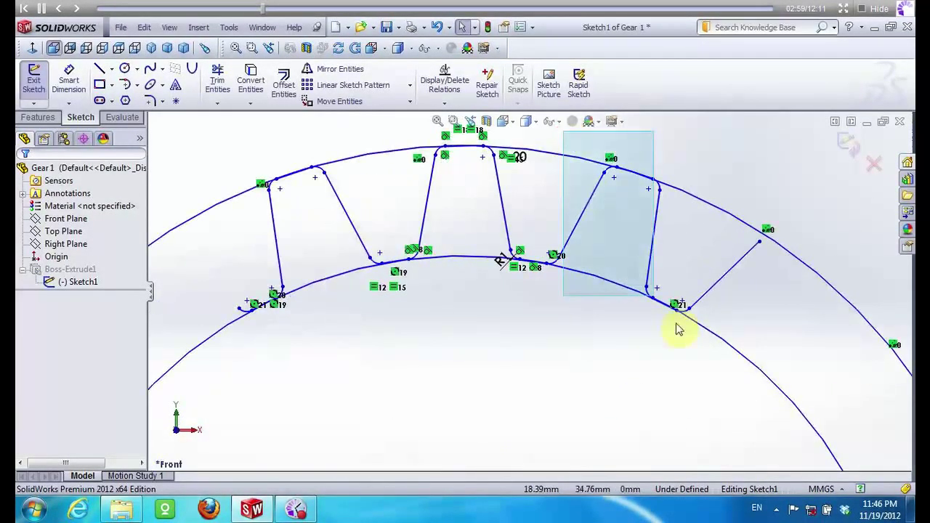
key("Delete")
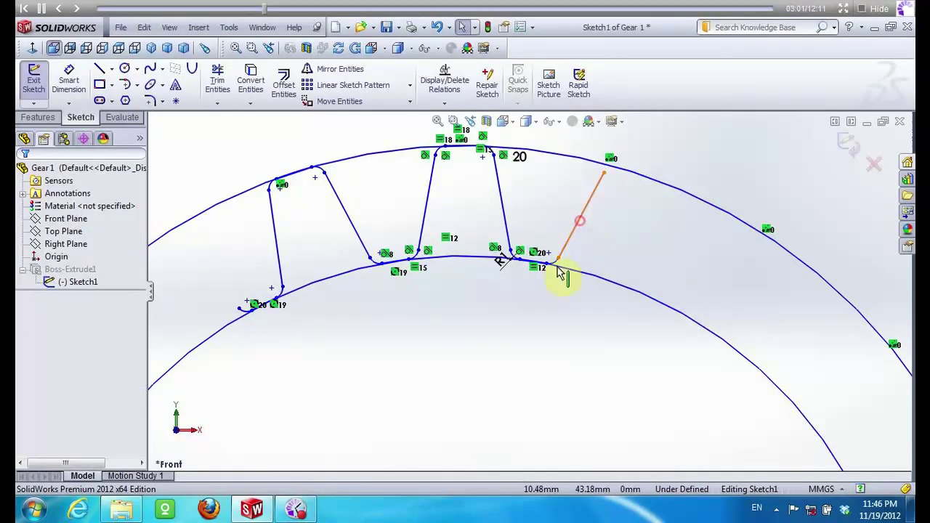
Delete the leftover flank line, three root fillet arcs and the outer addendum circle
left_click(559, 273)
key("Delete")
left_click(541, 267)
key("Delete")
left_click(248, 314)
key("Delete")
left_click(280, 314)
key("Delete")
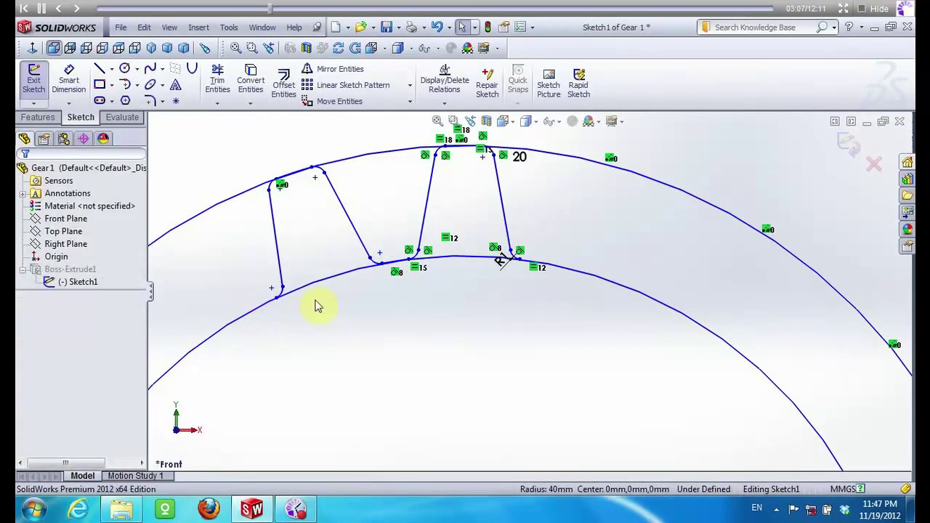
left_click(237, 201)
key("Delete")
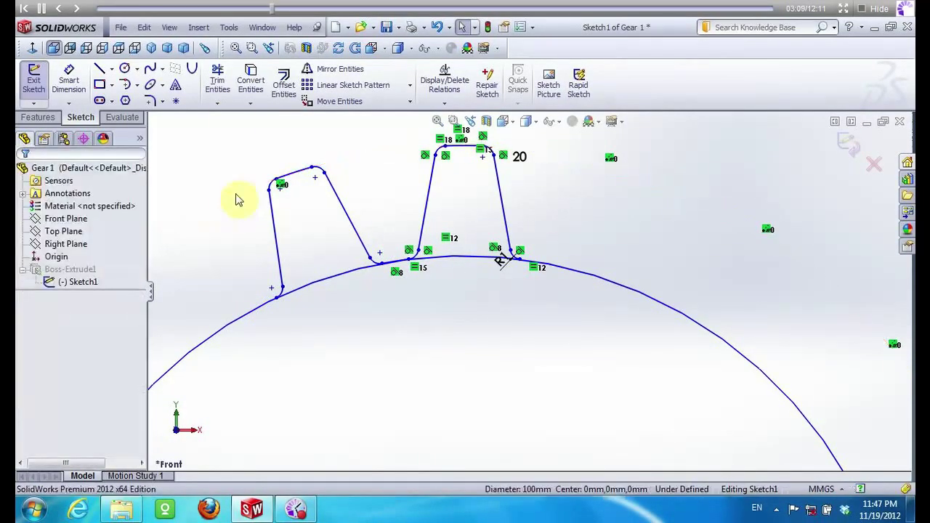
left_click(216, 84)
Power-trim the root arc between the two top teeth, leaving one closed circle-plus-teeth outline
left_click(458, 254)
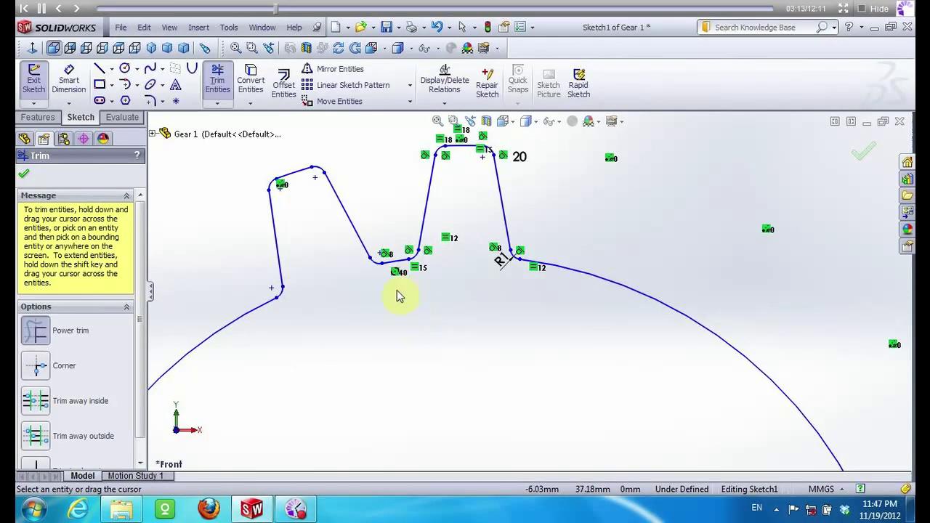
key("Escape")
scroll(392, 267, "up", 2)
scroll(385, 254, "up", 2)
scroll(382, 246, "down", 3)
scroll(501, 283, "down", 2)
left_click(508, 285)
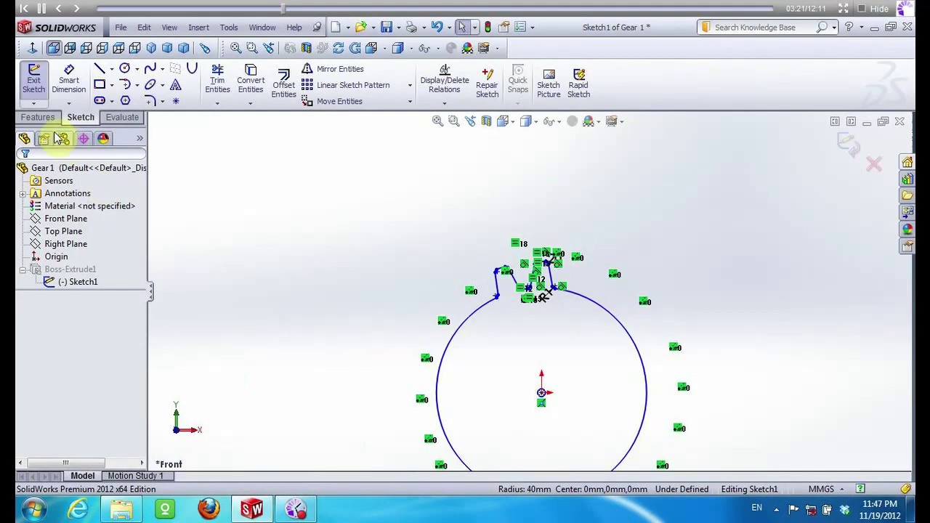
left_click(38, 117)
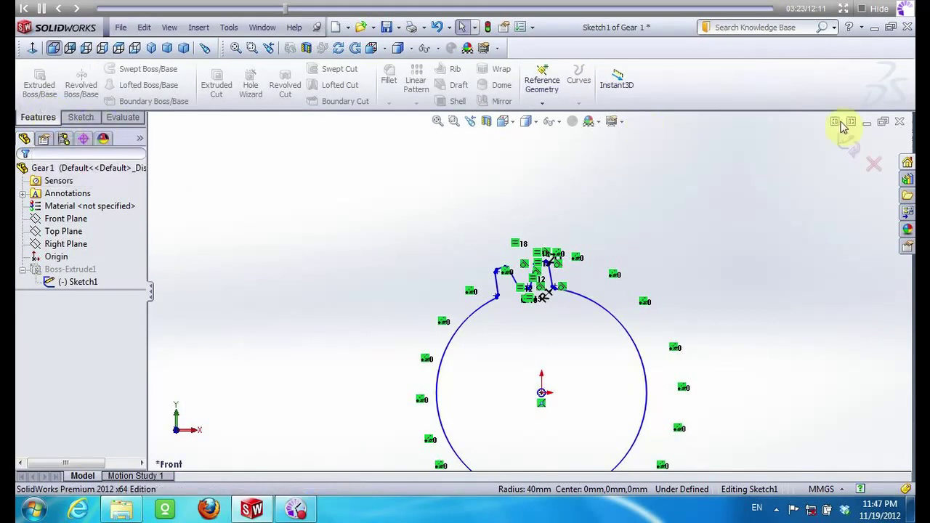
Exit the sketch so the extrusion rebuilds, then tilt the view to show the disc's thickness
left_click(849, 144)
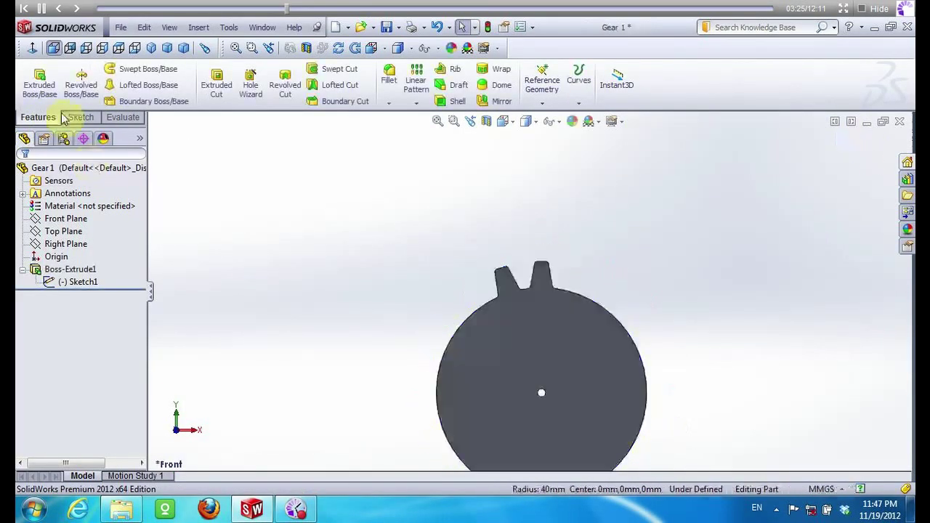
left_click(338, 48)
mouse_move(425, 204)
left_mouse_down()
mouse_move(420, 266)
mouse_move(402, 218)
left_mouse_up()
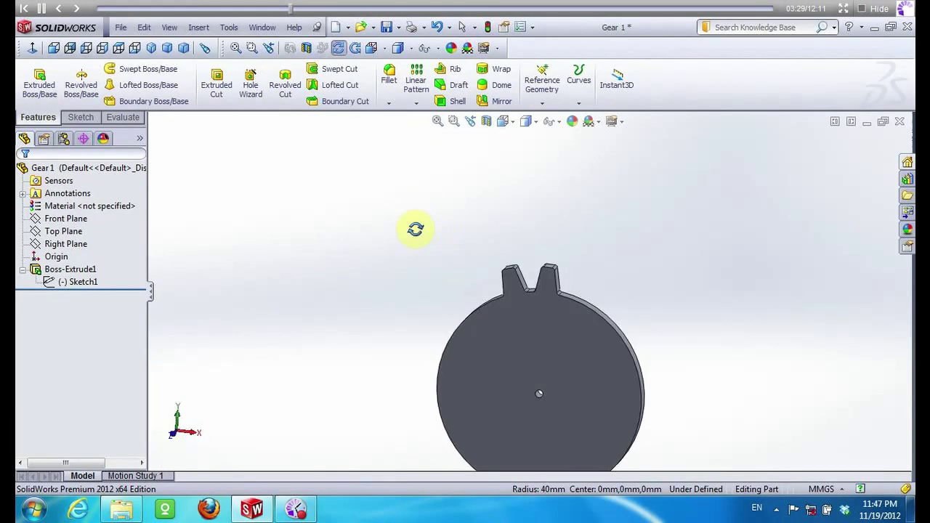
Save the part under the new name Gear 2
left_click(124, 27)
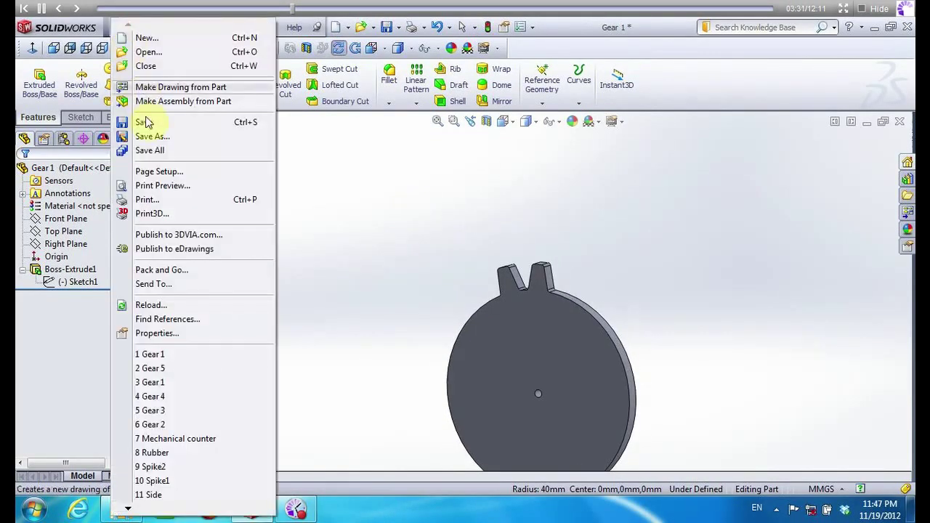
left_click(149, 135)
left_click(254, 260)
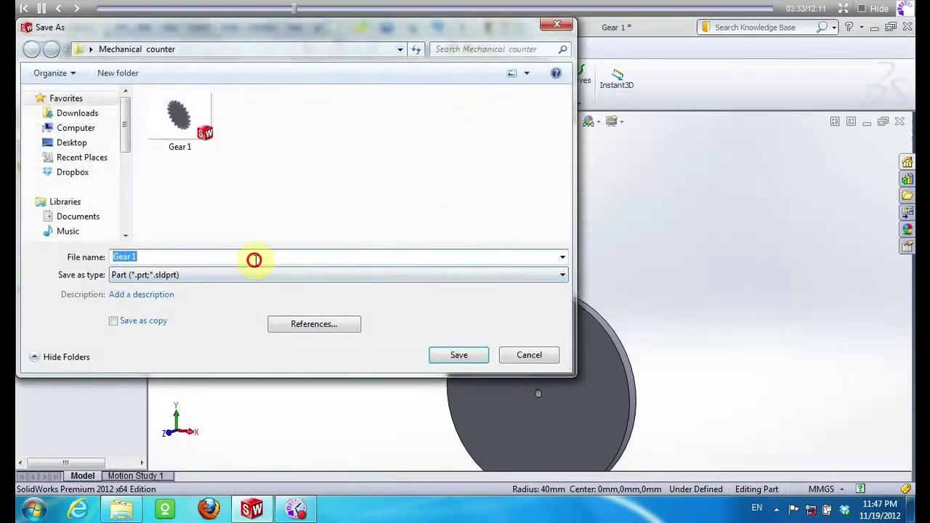
key("BackSpace")
type("2")
key("Return")
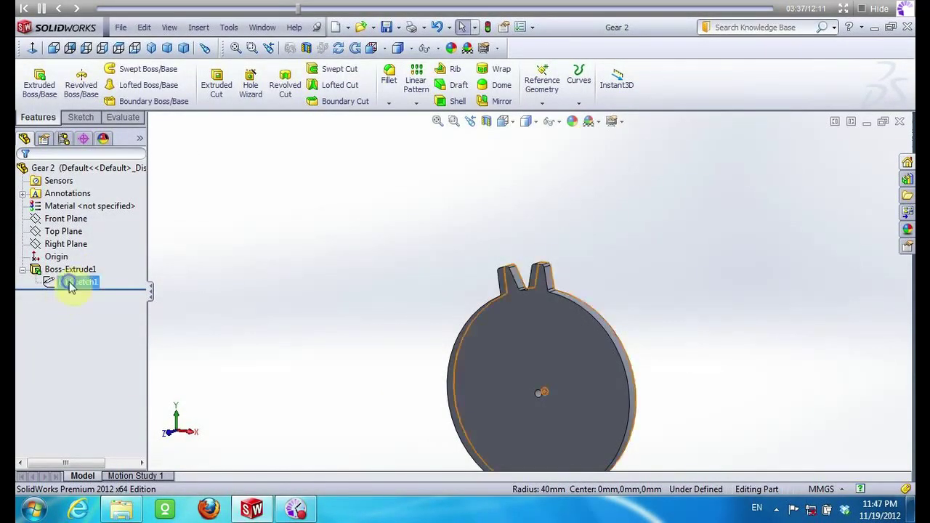
Reopen Sketch1 for editing and turn the view normal to the sketch plane
right_click(72, 282)
left_click(77, 245)
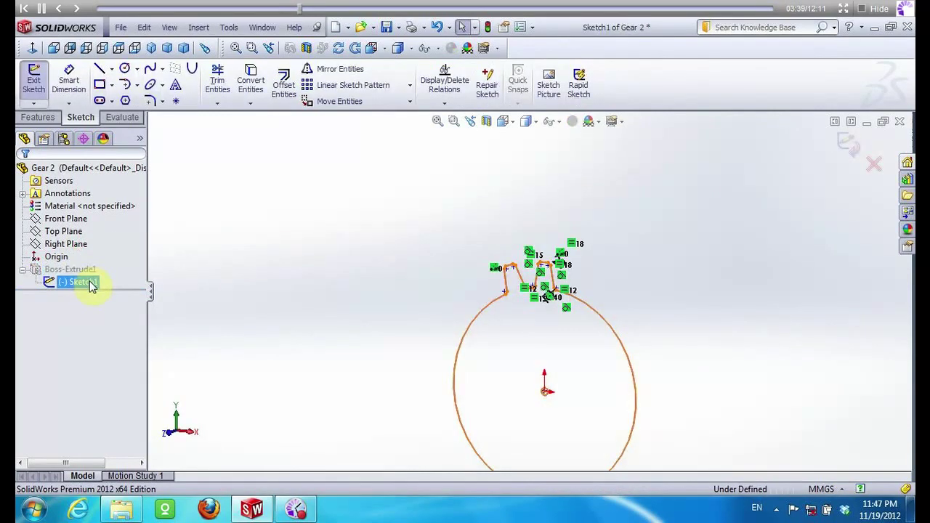
right_click(91, 286)
left_click(116, 263)
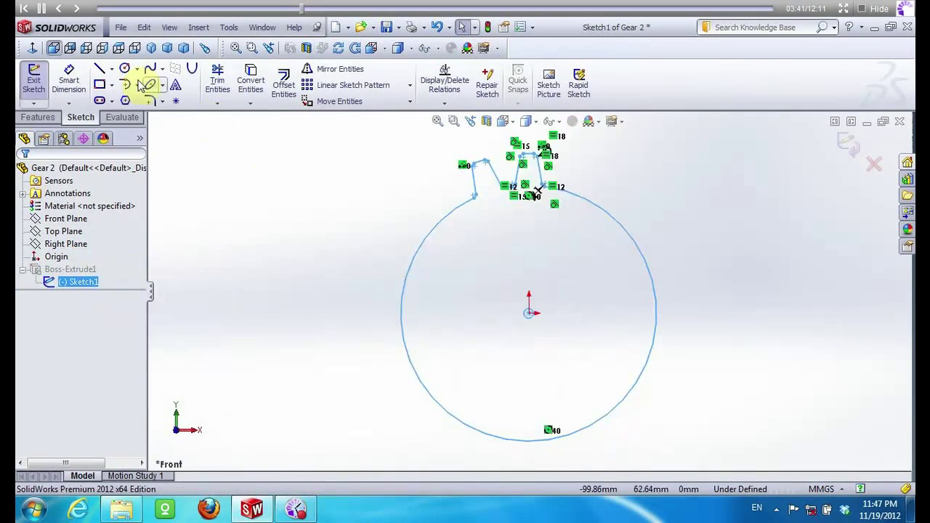
scroll(524, 311, "down", 3)
Draw an origin-centred 50 mm-radius circle tangent to the tooth root
left_click(533, 303)
scroll(531, 309, "up", 3)
scroll(535, 400, "up", 2)
scroll(520, 291, "up", 2)
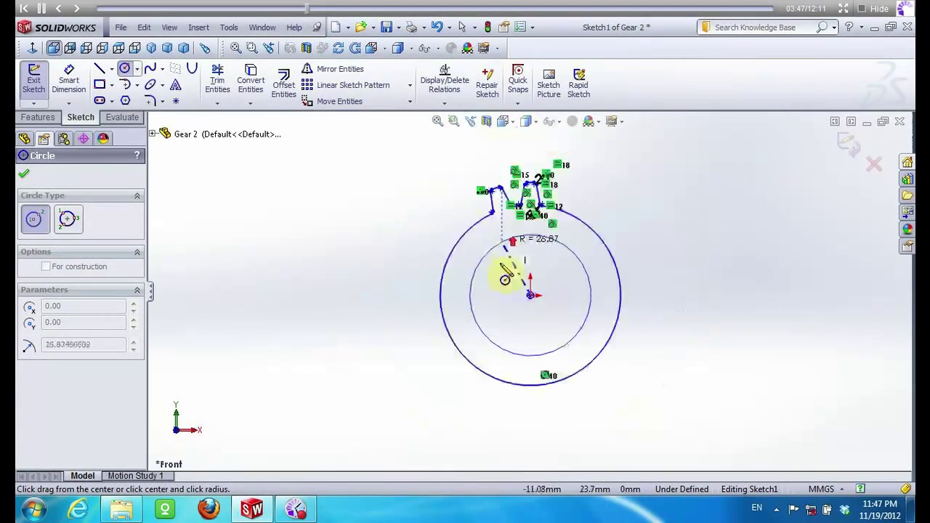
scroll(504, 210, "down", 5)
scroll(499, 240, "down", 2)
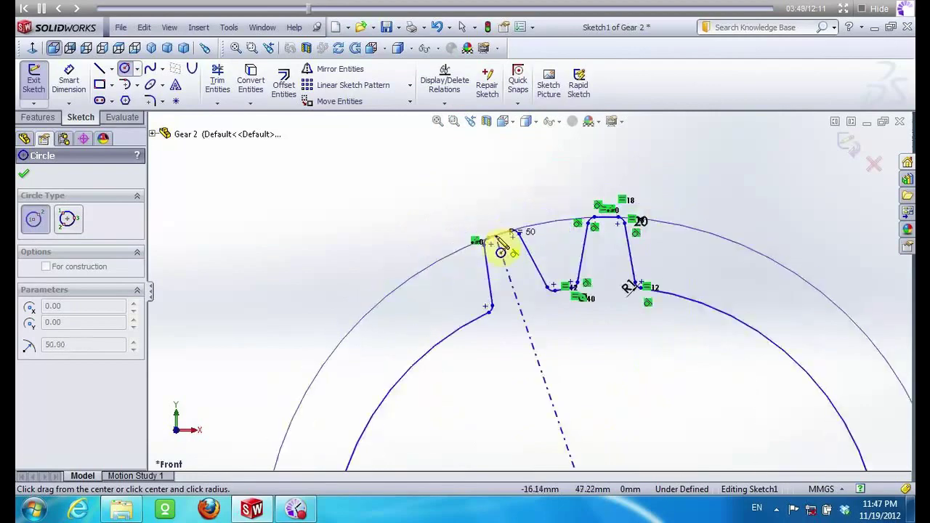
left_click(553, 288)
scroll(625, 319, "down", 2)
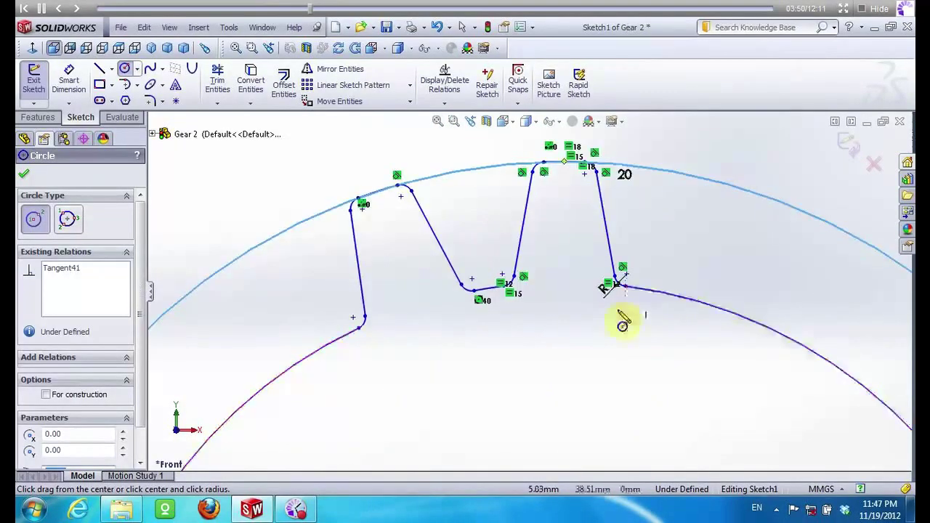
left_click(220, 80)
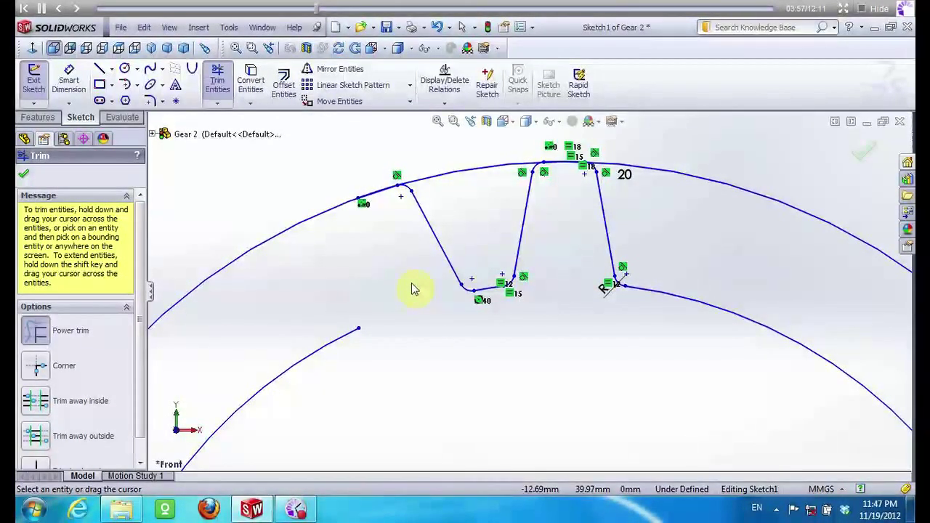
Trim away both circles and the extra flanks, leaving one V-shaped tooth-gap outline with rounded root
mouse_move(550, 157)
left_mouse_down()
mouse_move(560, 150)
mouse_move(604, 187)
left_mouse_up()
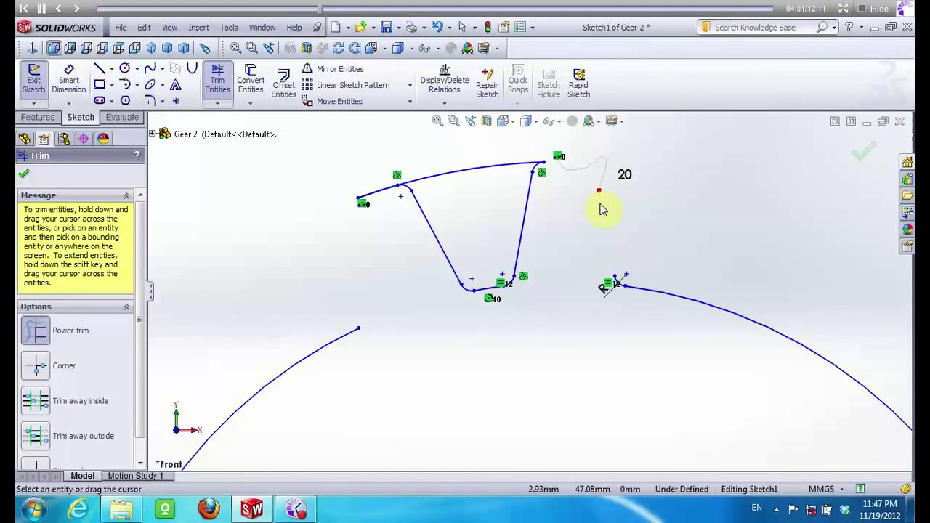
left_click_drag(649, 299, 648, 301)
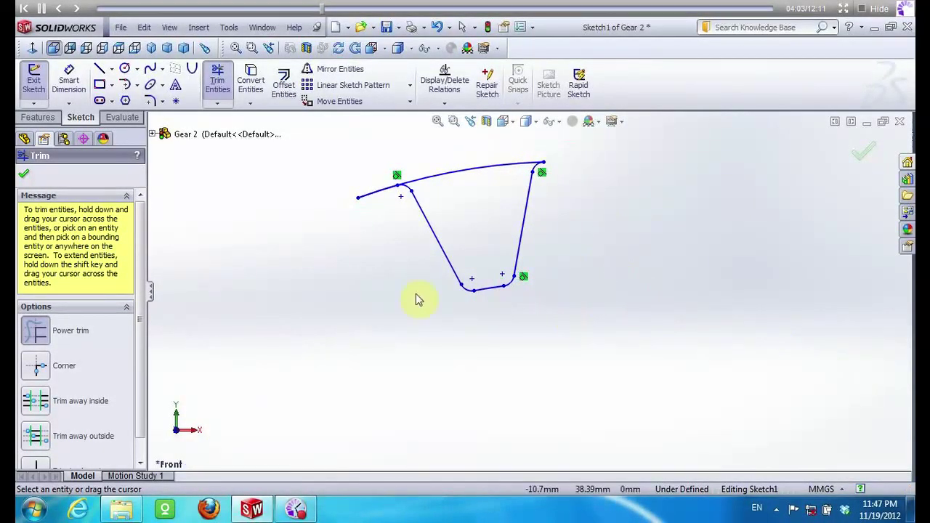
left_click_drag(345, 182, 387, 221)
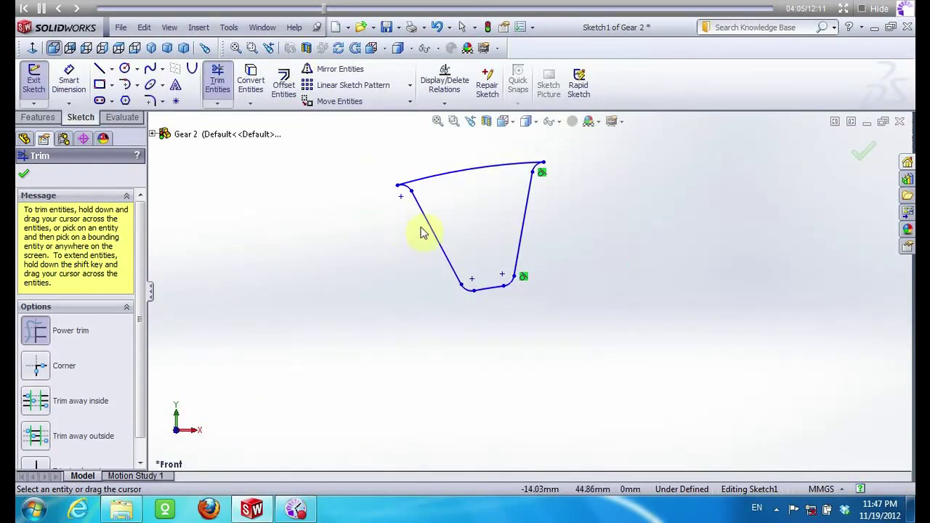
left_click_drag(458, 163, 373, 170)
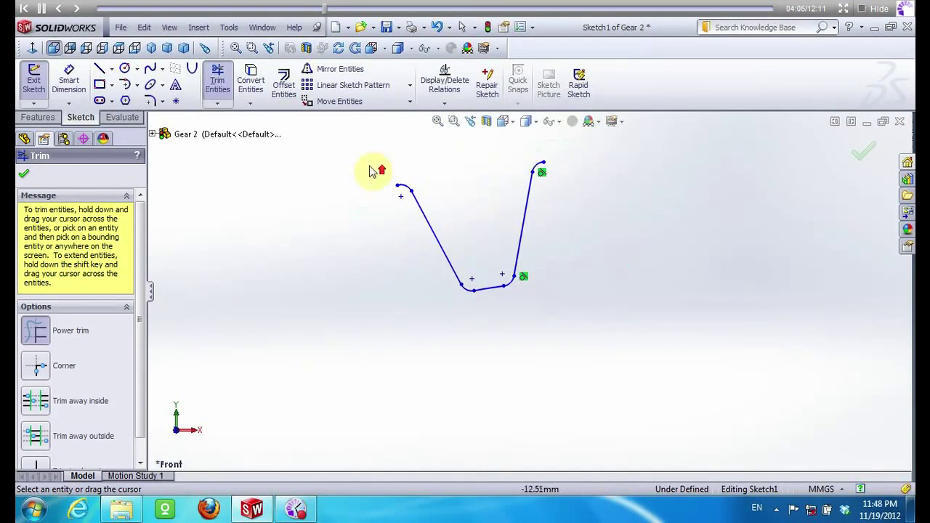
left_click(122, 71)
Add a small circle that joins the tooth profile's endpoint
key("f")
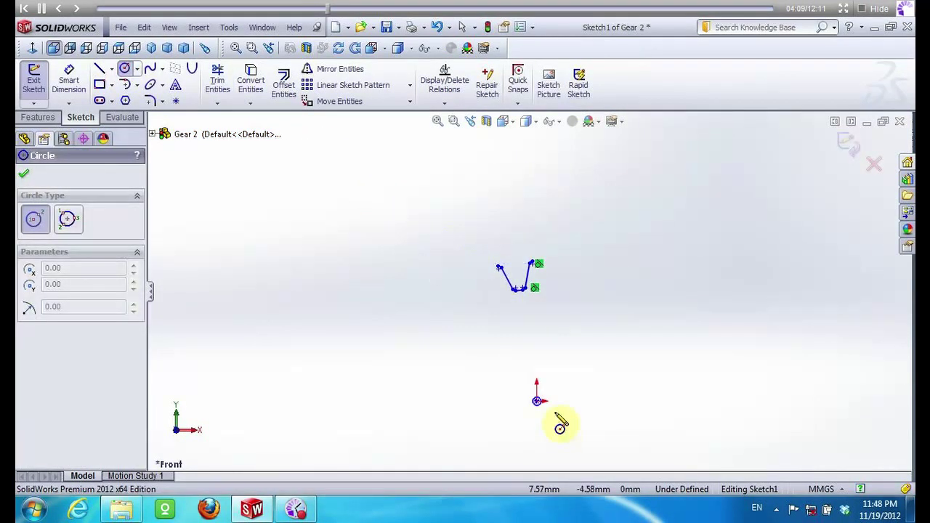
scroll(552, 419, "down", 2)
scroll(541, 392, "down", 2)
left_click(531, 366)
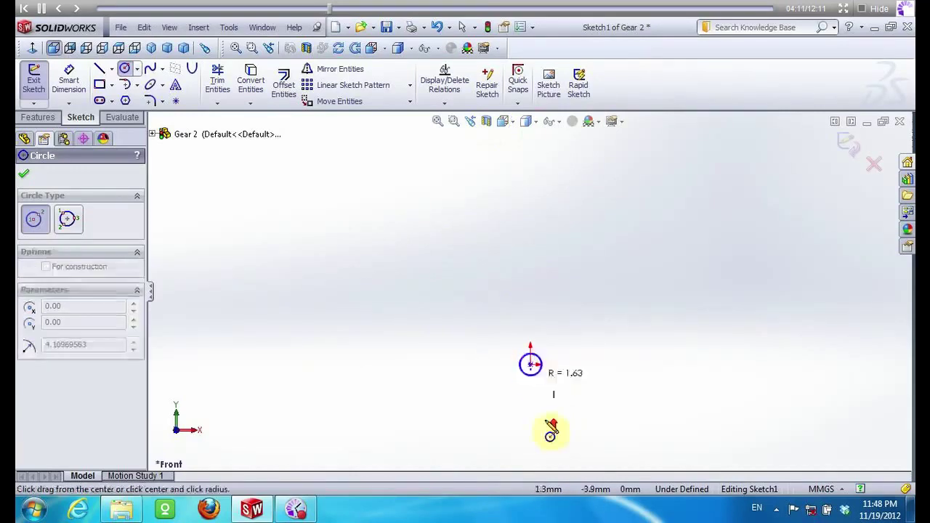
scroll(490, 203, "down", 2)
scroll(494, 192, "down", 2)
scroll(501, 214, "down", 2)
left_click(501, 218)
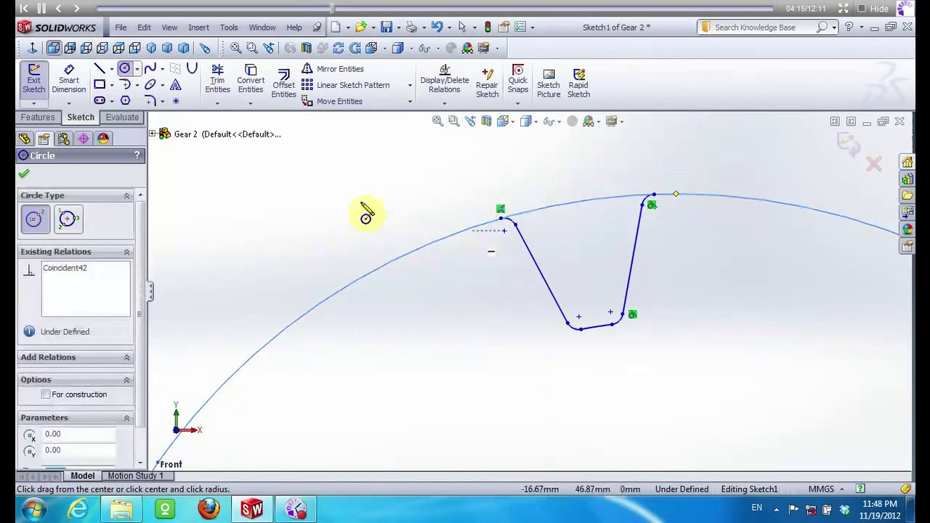
Trim the tooth profile into the rim and exit the sketch, rebuilding a disc with one V-notch
left_click(217, 80)
scroll(334, 232, "up", 5)
scroll(326, 214, "up", 3)
left_click(24, 174)
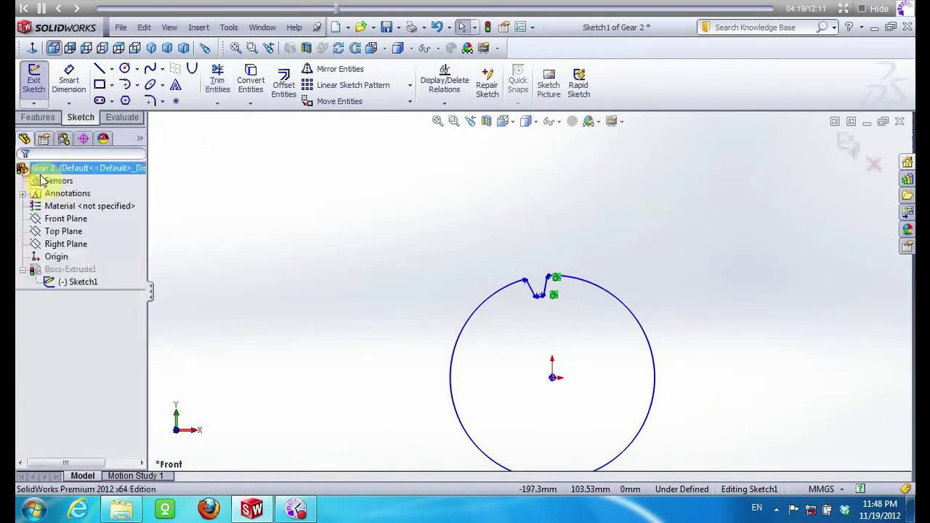
left_click(849, 148)
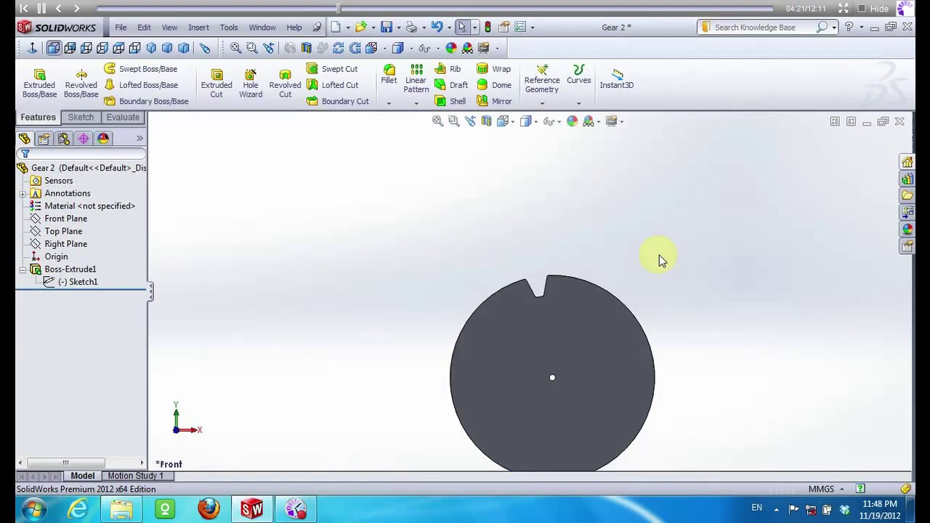
Rotate the view to inspect the notched disc's edge, then turn it back toward the front
left_click(337, 47)
mouse_move(465, 206)
left_mouse_down()
mouse_move(460, 234)
mouse_move(574, 295)
left_mouse_up()
scroll(574, 294, "down", 3)
mouse_move(535, 220)
left_mouse_down()
mouse_move(577, 240)
mouse_move(541, 208)
mouse_move(479, 211)
left_mouse_up()
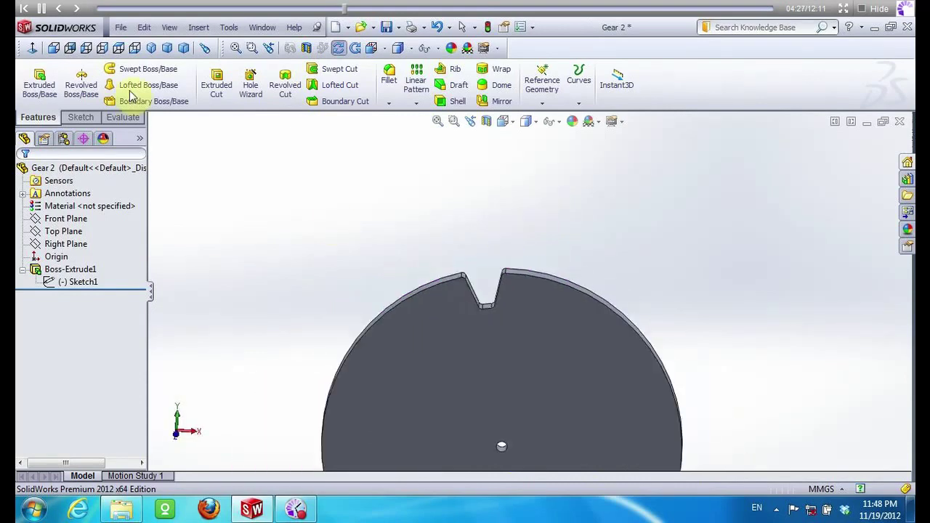
Save the notched disc part under the new name Gear 3
left_click(116, 28)
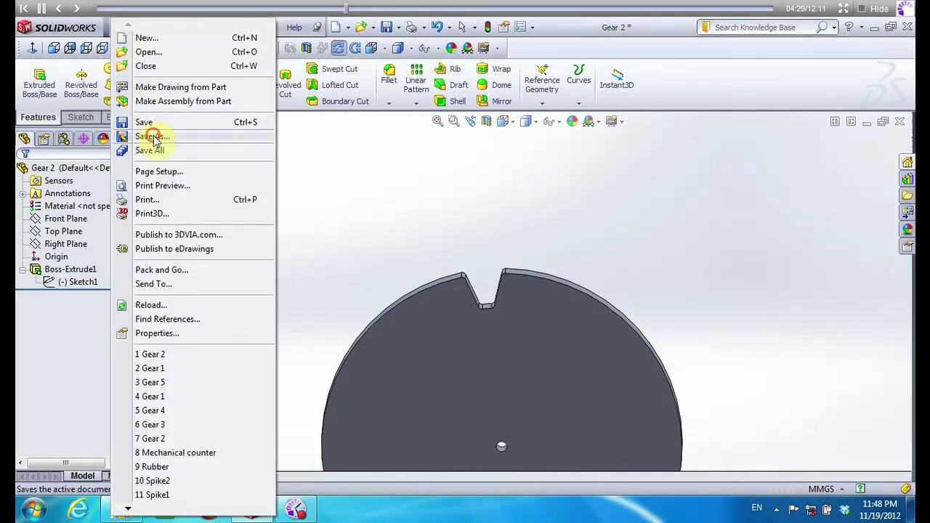
left_click(145, 135)
left_click(263, 255)
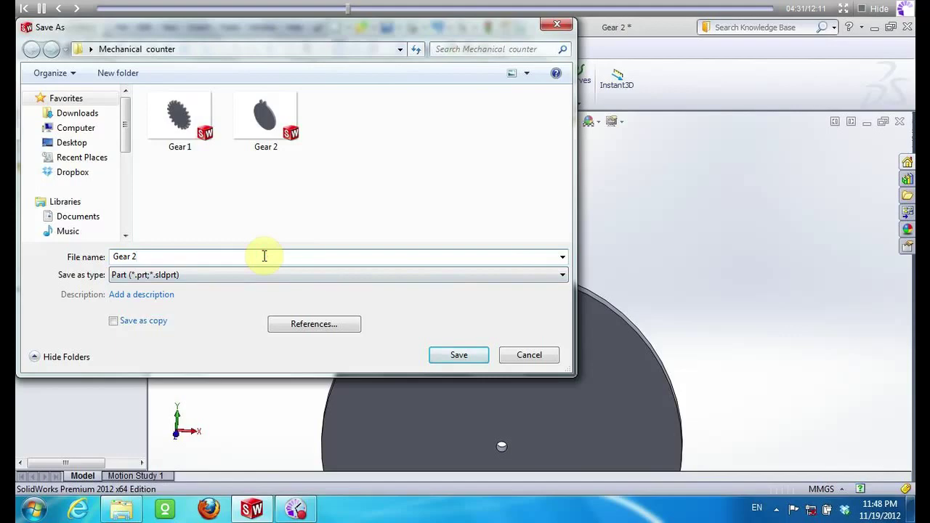
key("BackSpace")
type("3")
key("Return")
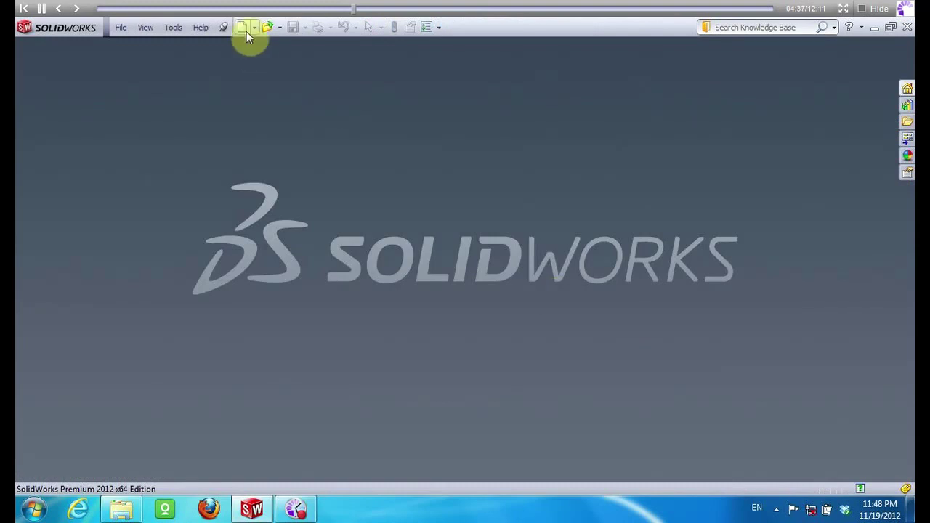
Create a new part and start a sketch on the Front Plane
left_click(246, 31)
left_click(501, 469)
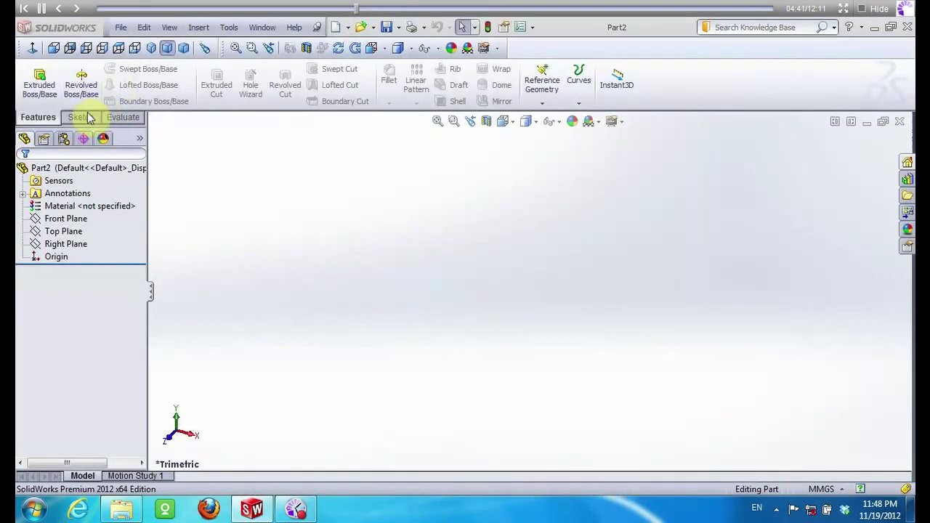
left_click(81, 117)
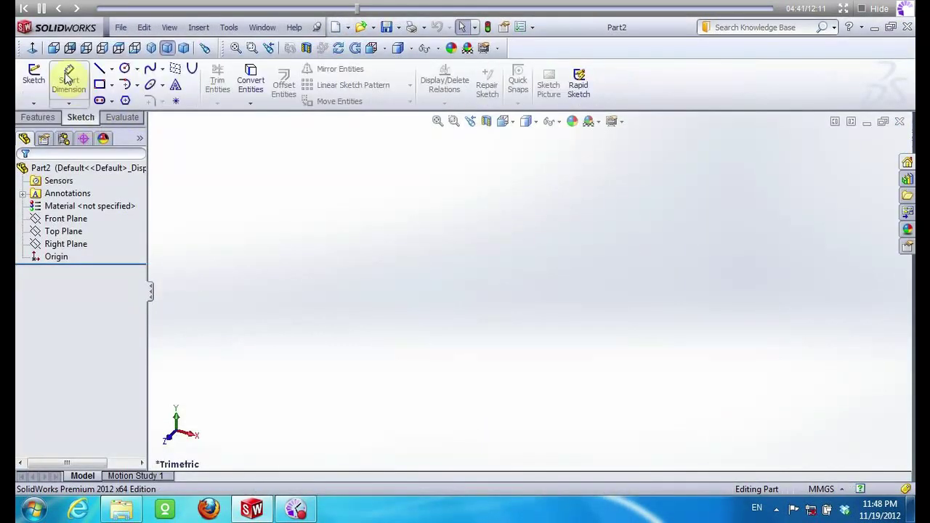
left_click(34, 74)
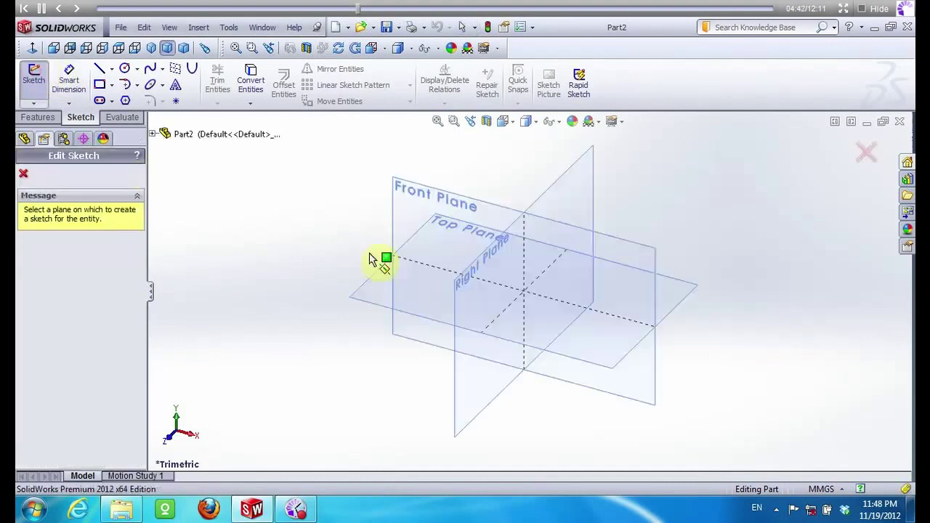
left_click(420, 190)
Draw three concentric circles centred on the origin
left_click(124, 68)
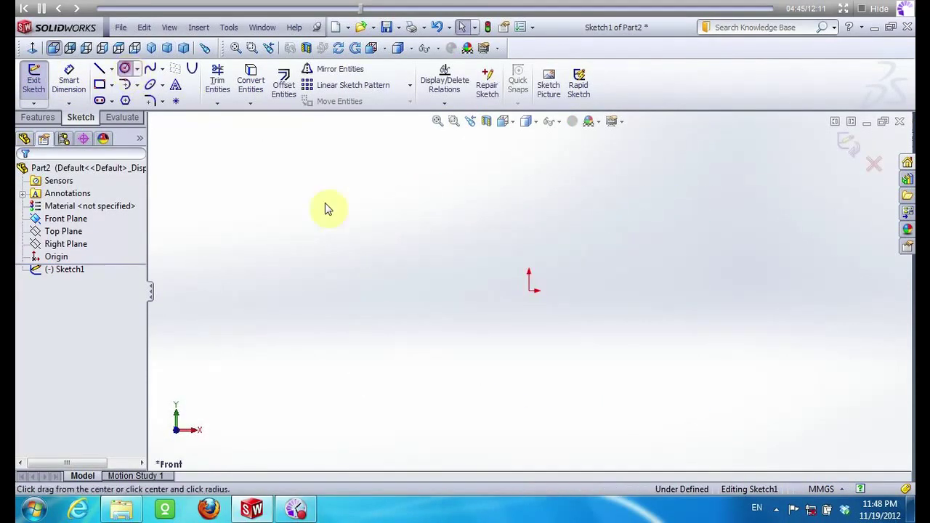
left_click(529, 289)
left_click(405, 247)
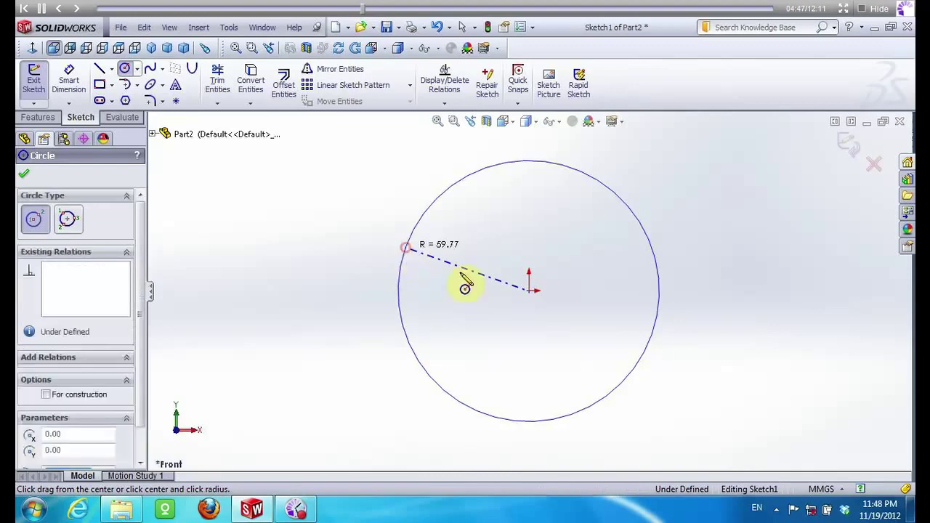
left_click(529, 291)
left_click(444, 264)
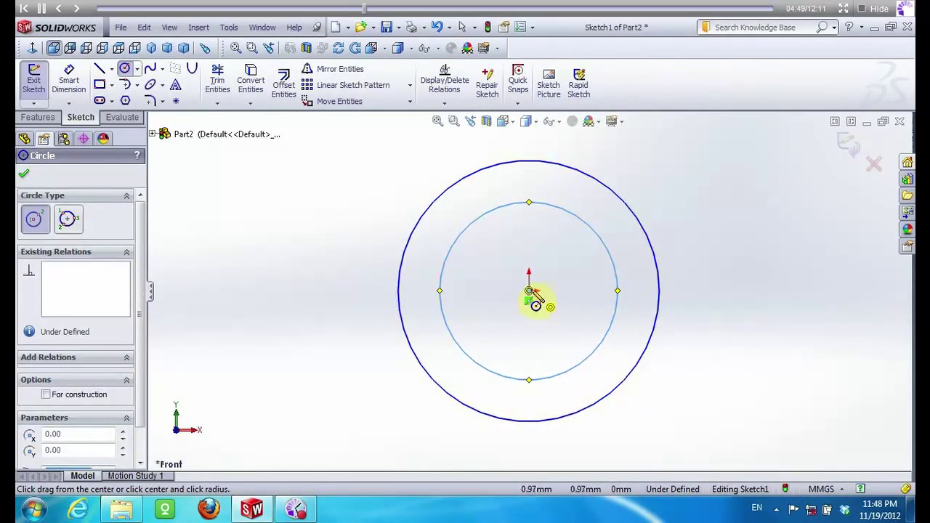
left_click(529, 291)
left_click(494, 286)
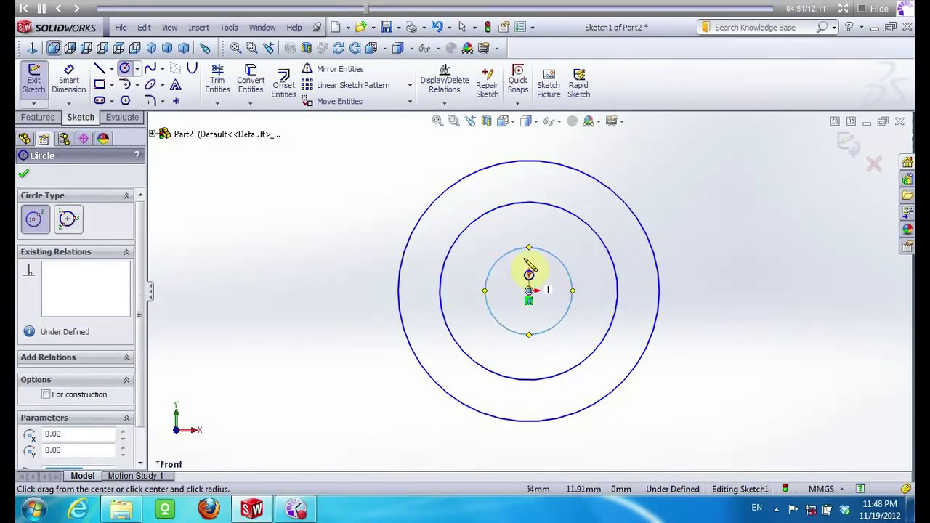
key("Escape")
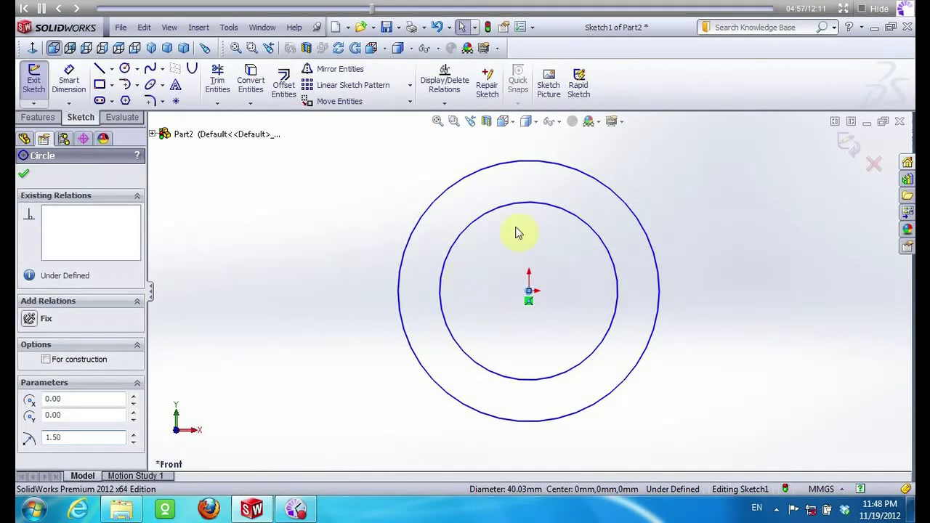
Set the inner circle's radius to 15 and the outer circle's radius to 25
left_click(491, 211)
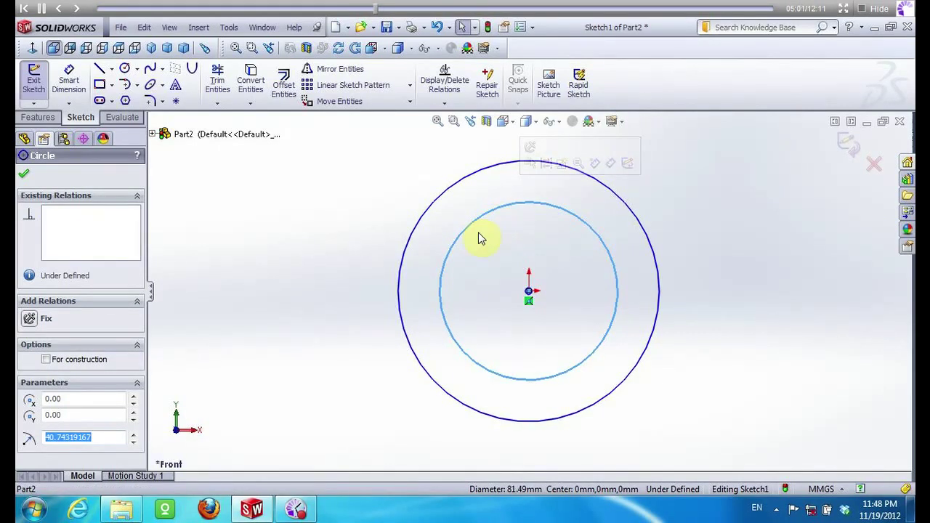
type("15")
key("Return")
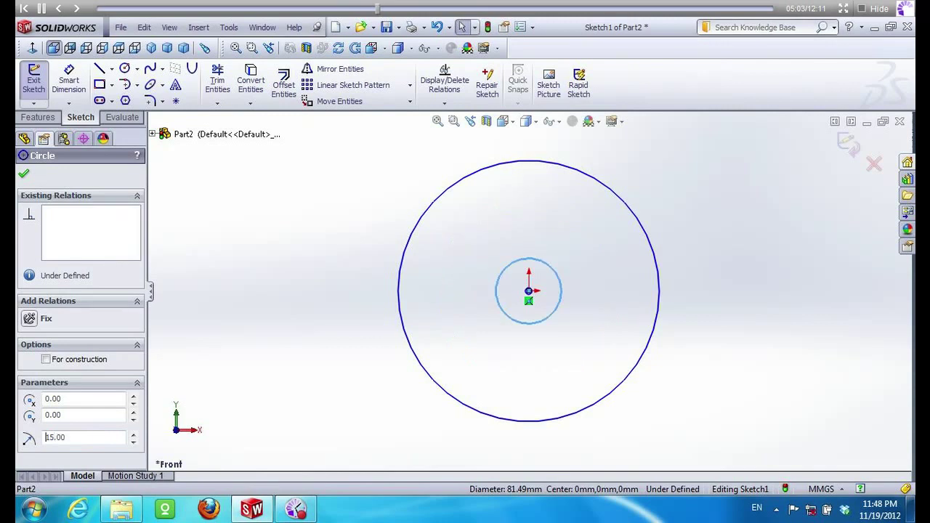
left_click(452, 192)
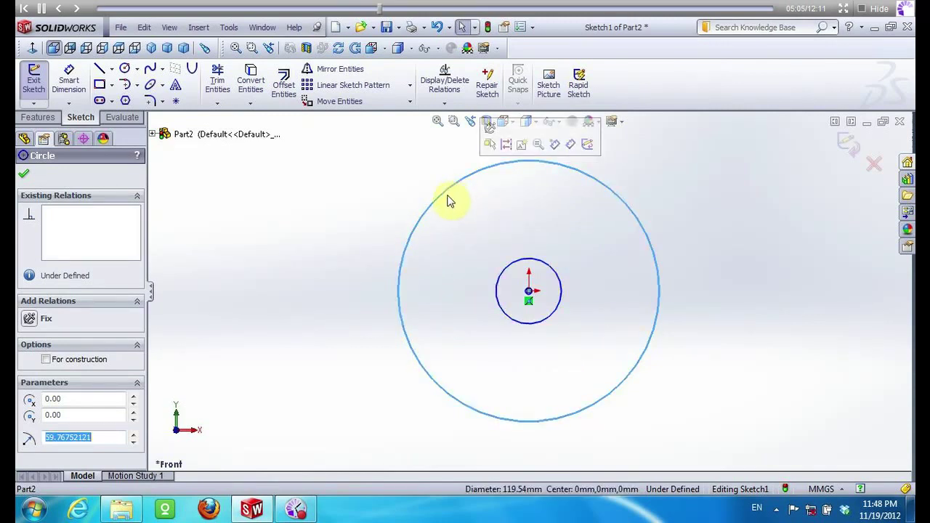
type("25")
key("Return")
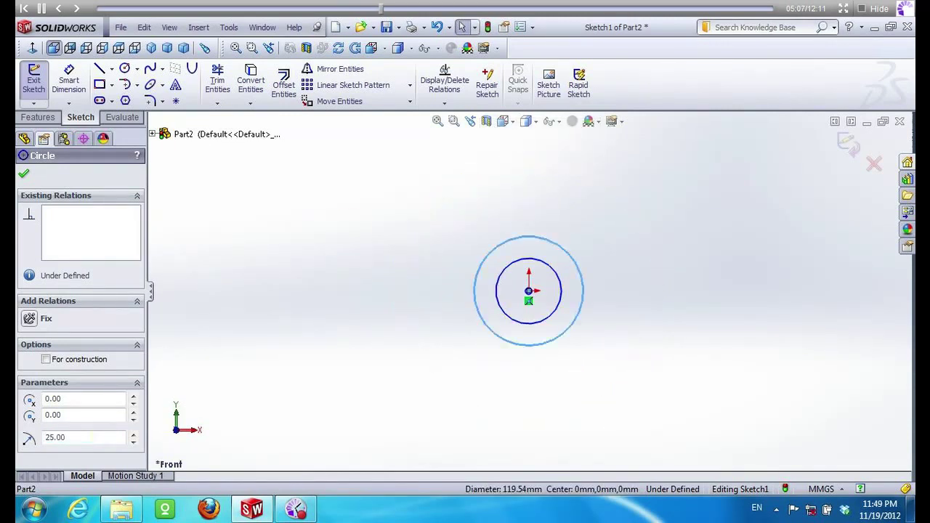
scroll(535, 254, "down", 3)
scroll(533, 265, "down", 3)
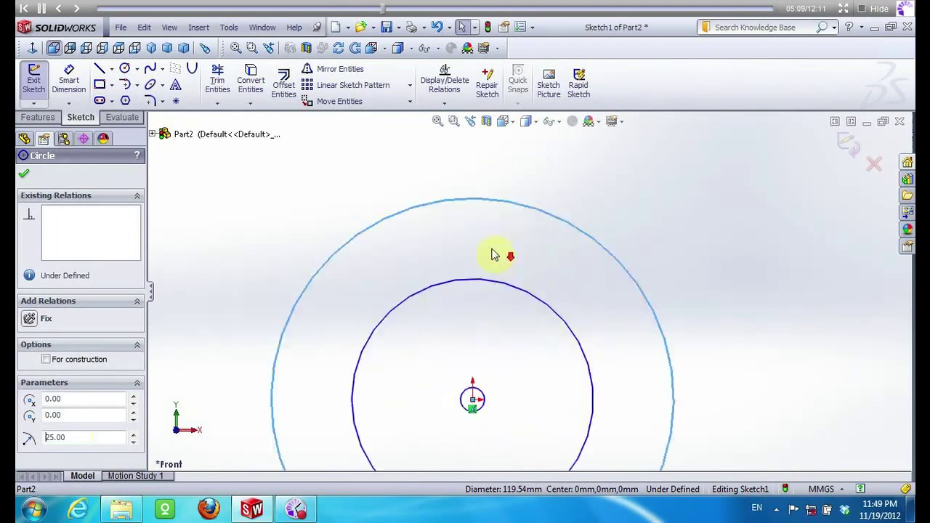
Draw a vertical line from the centre to the outer circle's top, plus a 1.5 mm horizontal line to the left
left_click(99, 71)
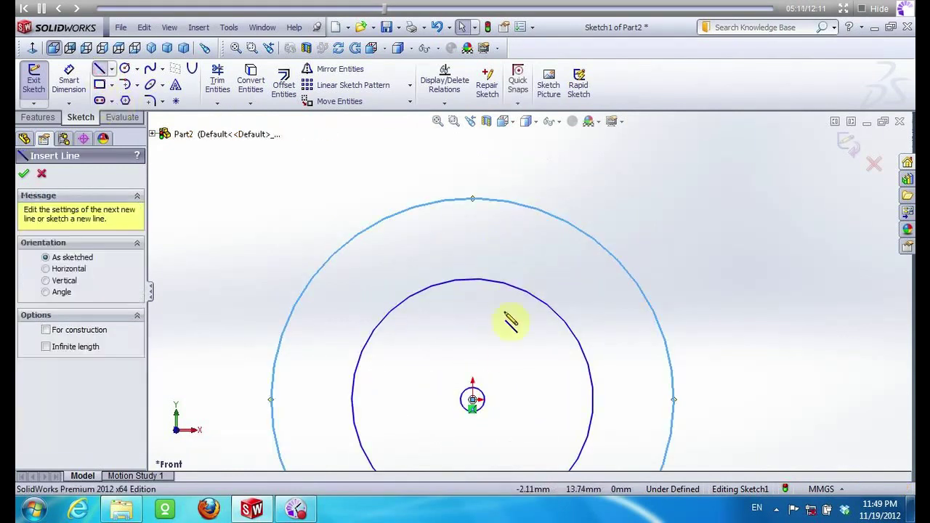
left_click(472, 400)
left_click(473, 199)
scroll(473, 199, "down", 2)
scroll(480, 214, "down", 2)
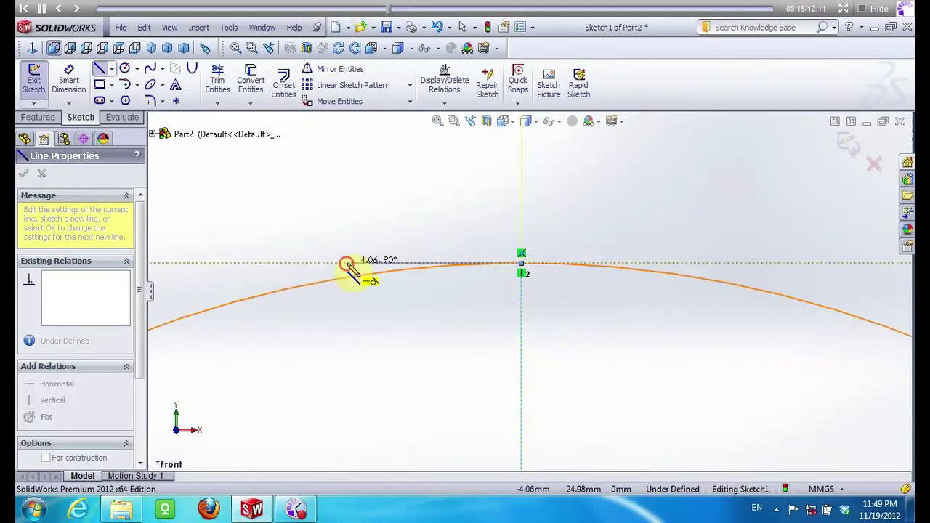
left_click(347, 263)
key("Escape")
left_click(380, 264)
type("1.5")
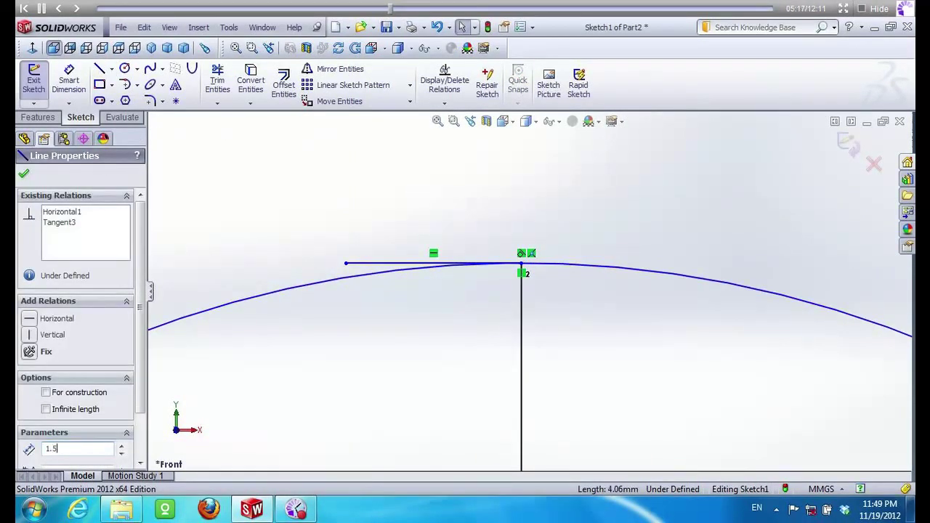
key("Return")
Add a 1.5 mm horizontal line to the right of the outer circle's top
left_click(102, 69)
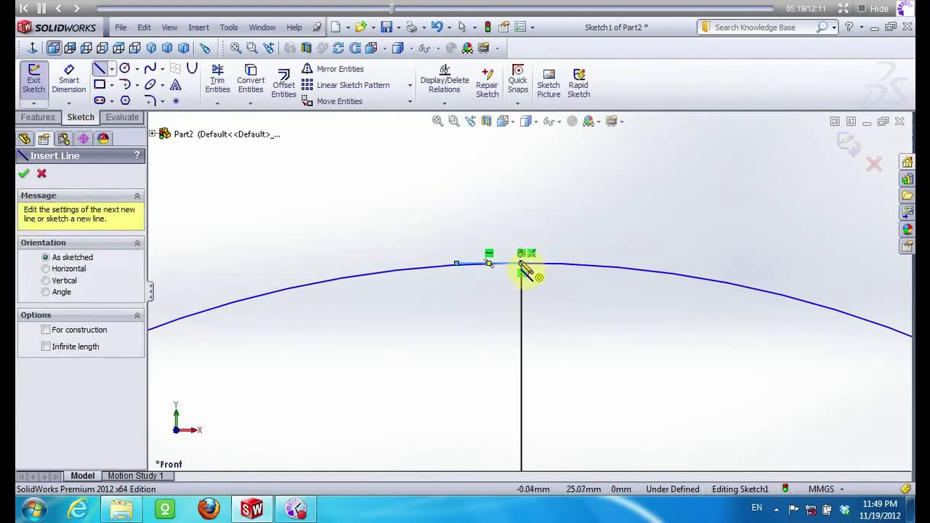
left_click(522, 264)
left_click(648, 263)
key("Escape")
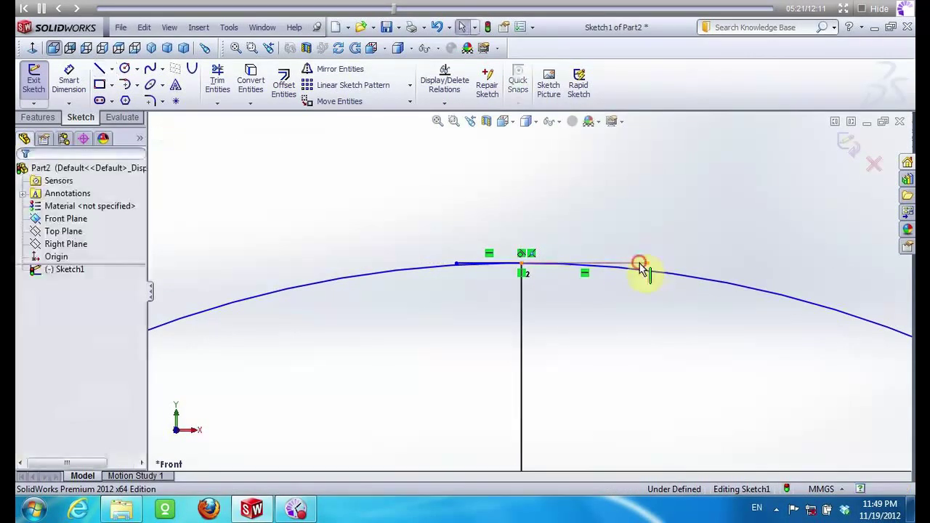
left_click(629, 265)
type("1.5")
key("Return")
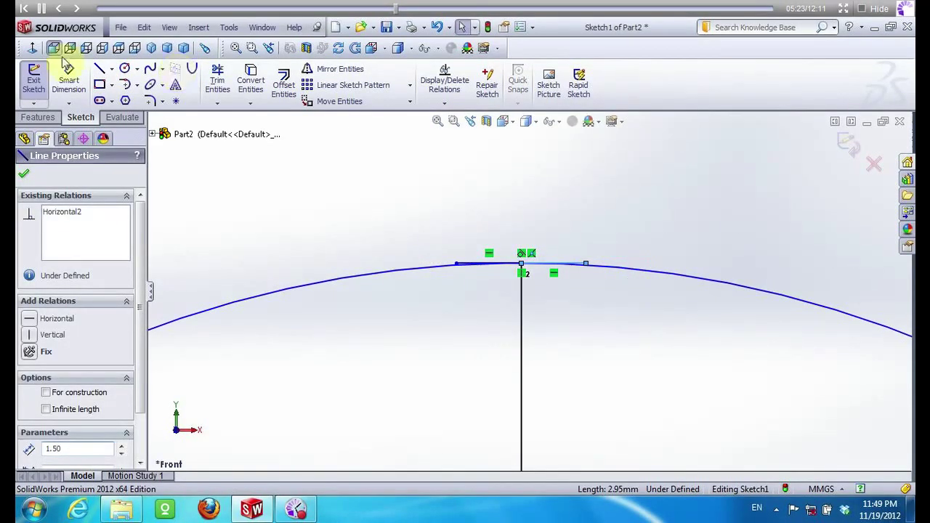
Draw a slanted flank line from the left line's end down toward the inner circle
left_click(99, 70)
left_click(456, 263)
scroll(392, 146, "up", 2)
scroll(464, 327, "up", 2)
left_click(470, 456)
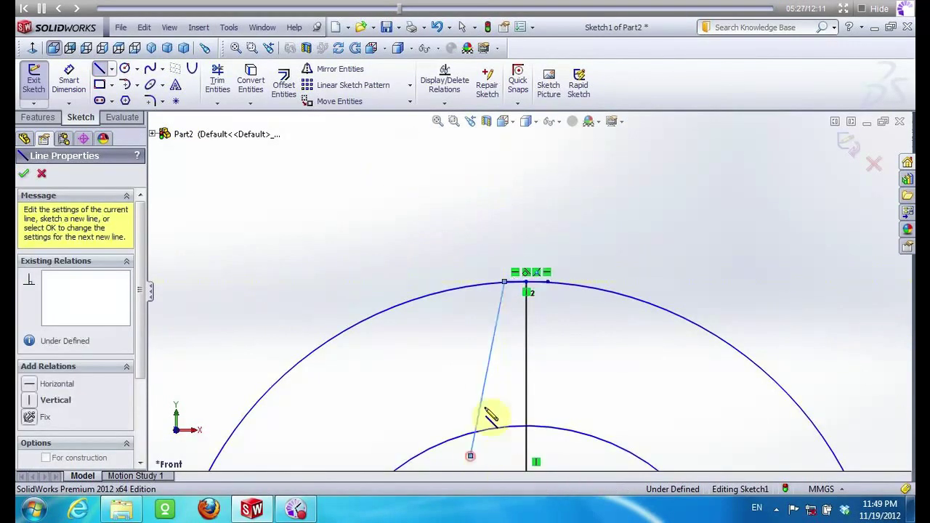
key("Escape")
left_click(78, 73)
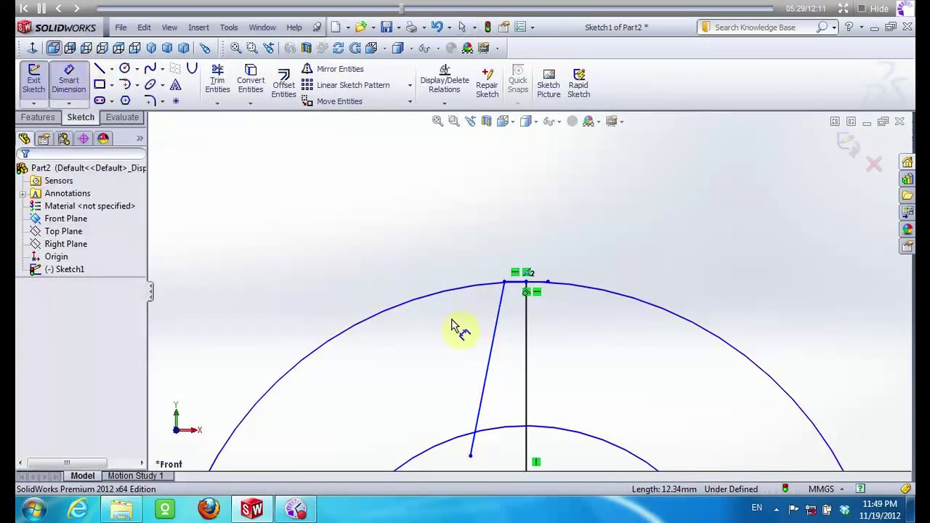
Dimension the outer circle at Ø50 and the inner circle at Ø30
left_click(427, 303)
left_click(392, 448)
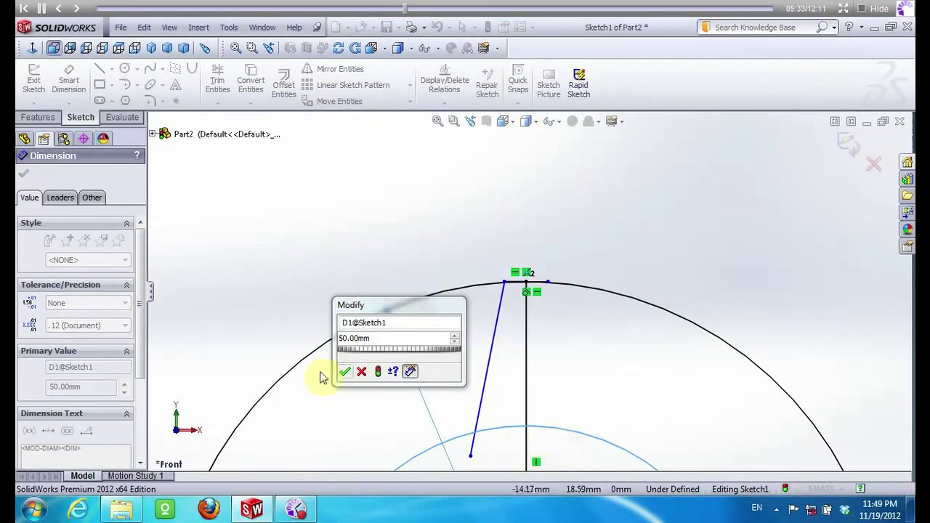
left_click(345, 372)
left_click(592, 440)
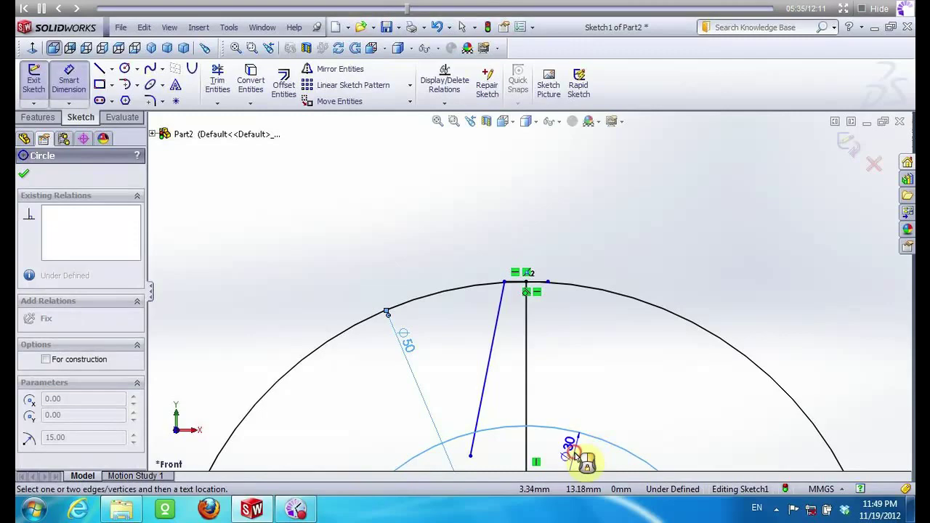
left_click(581, 458)
left_click(520, 480)
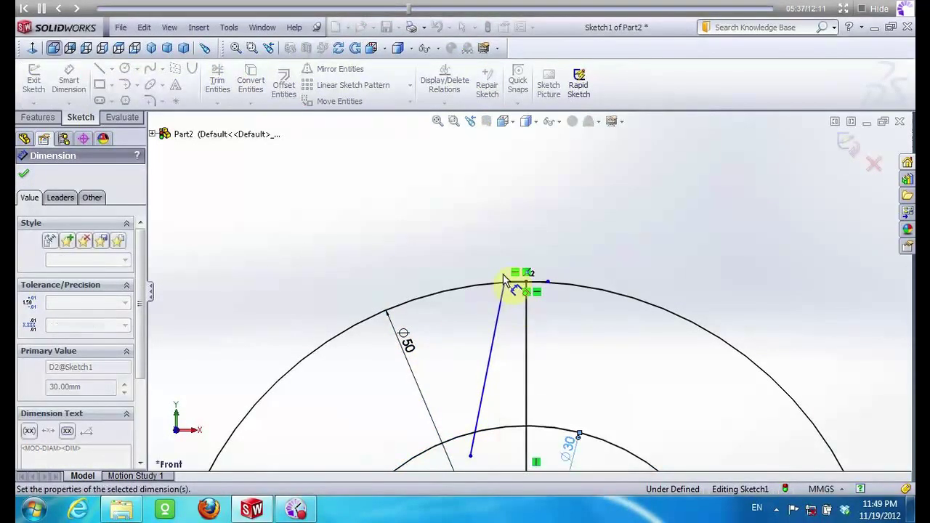
Dimension the tooth top width as 3 mm
left_click(547, 281)
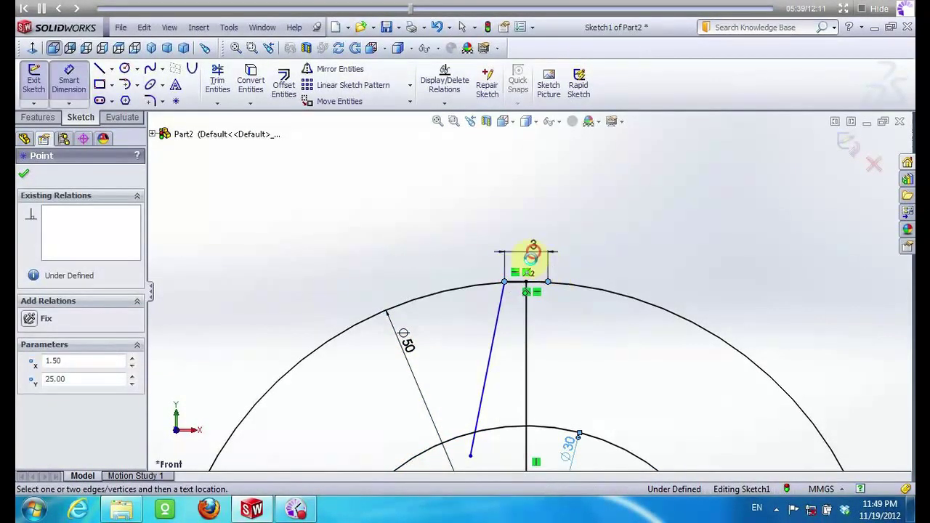
left_click(533, 249)
left_click(476, 277)
key("Escape")
Set the slanted flank line's angle to 260° in its line properties
left_click(499, 328)
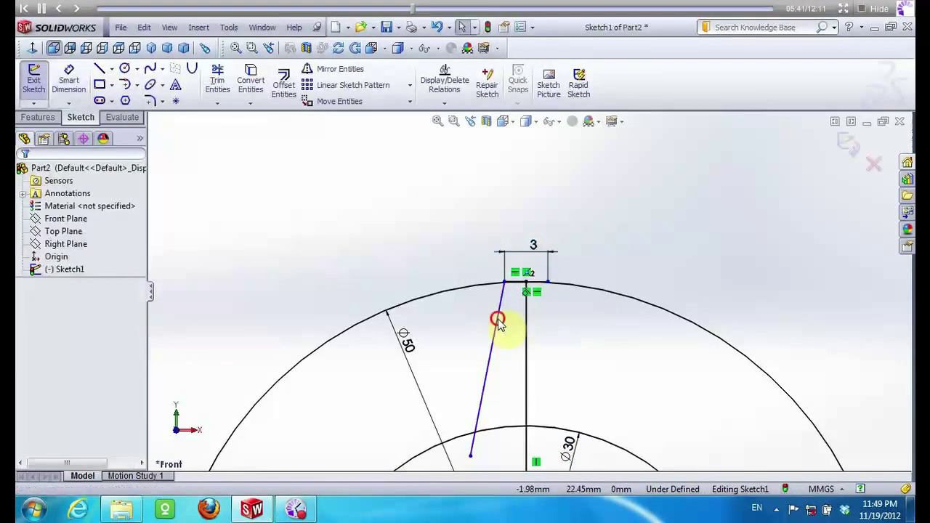
scroll(141, 388, "down", 3)
key("Tab")
type("0")
key("Return")
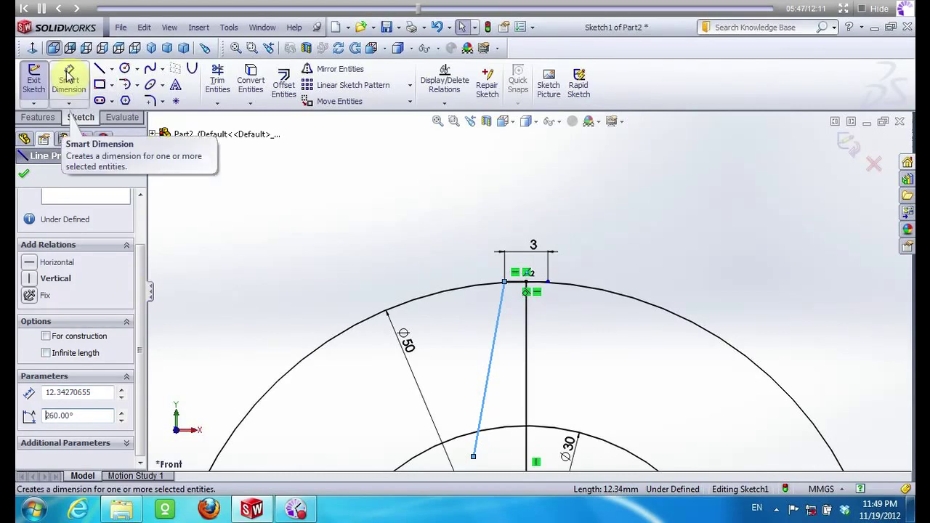
left_click(500, 346)
Mirror the slanted tooth line about the vertical centreline
left_click(499, 347)
left_click(335, 69)
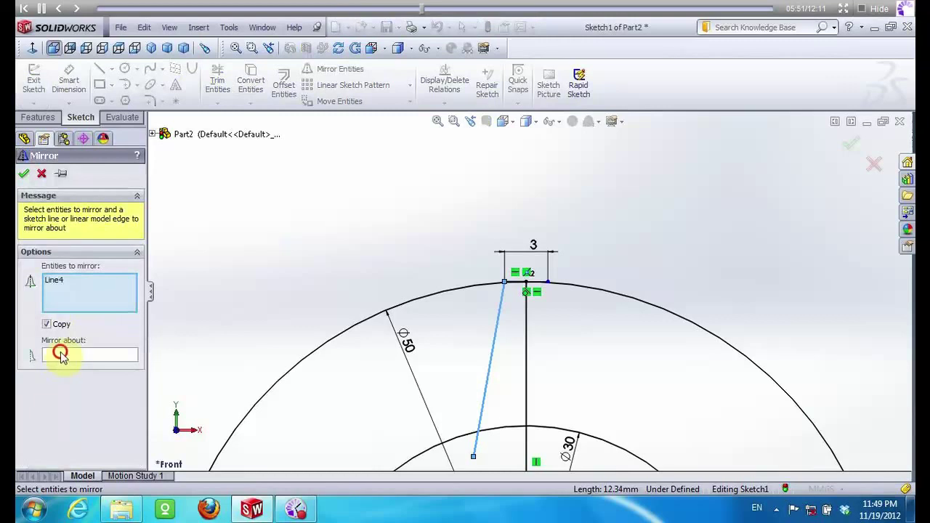
left_click(60, 354)
left_click(528, 344)
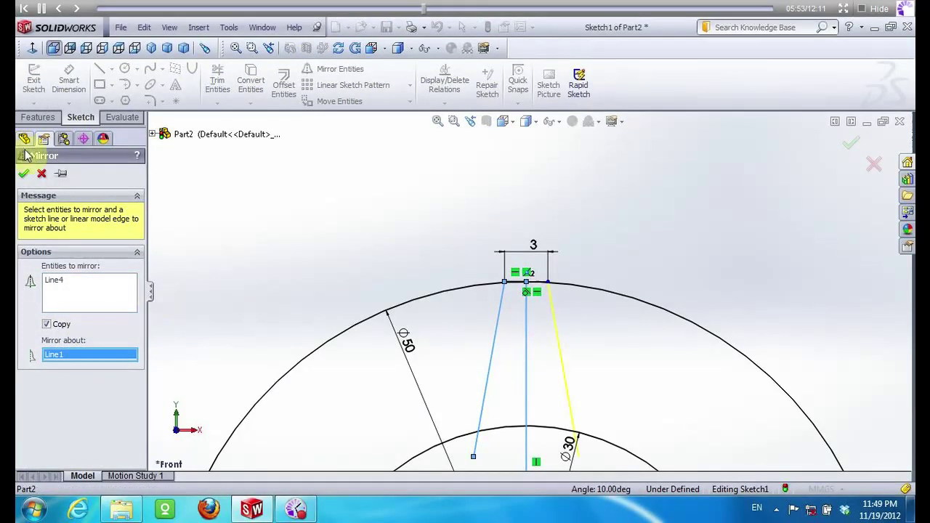
left_click(27, 175)
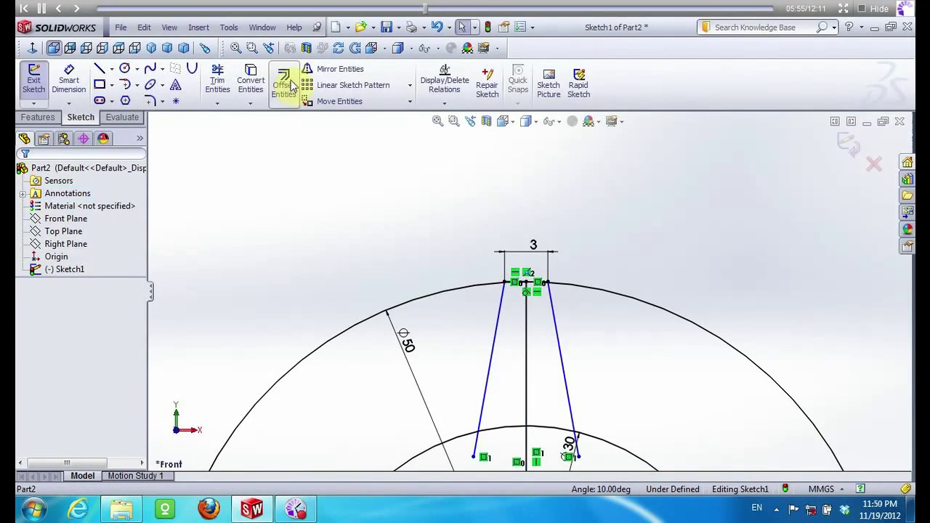
Power-trim the inner and outer arcs down to a single tapered tooth outline
left_click(217, 80)
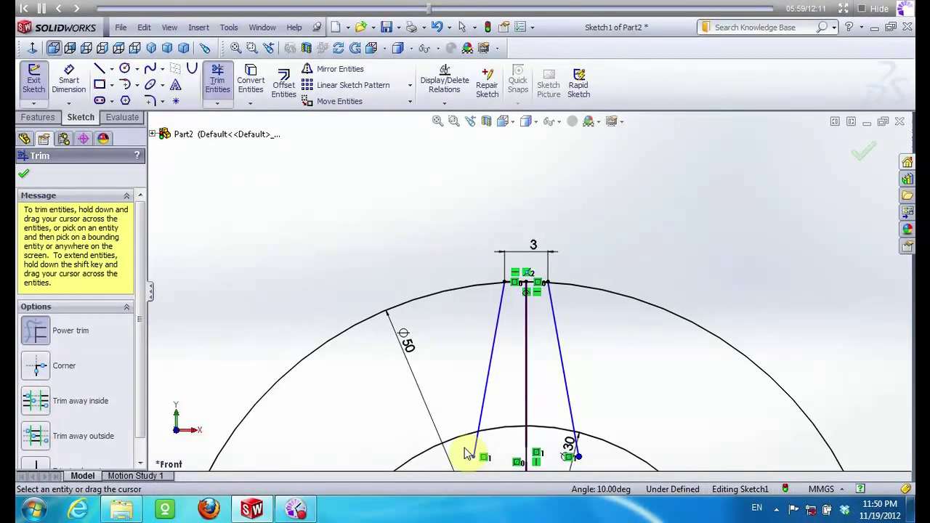
left_click_drag(465, 450, 565, 444)
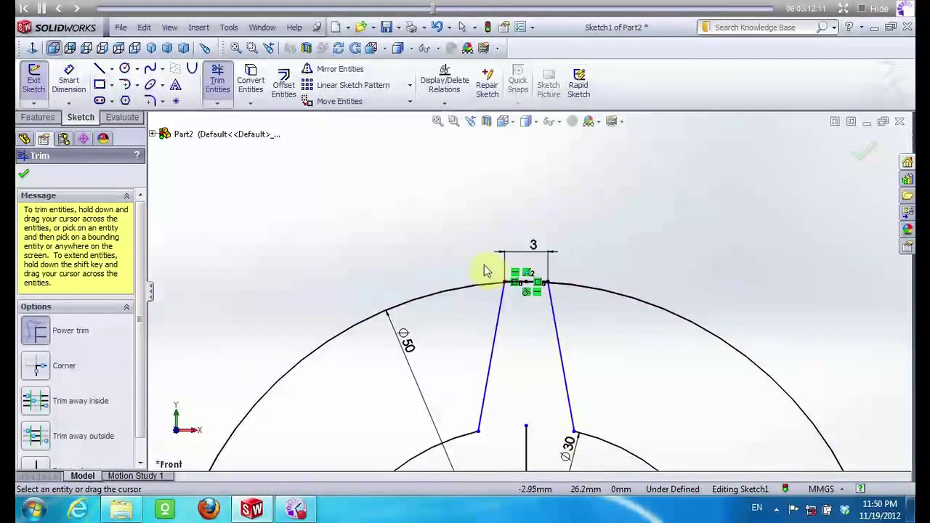
scroll(484, 270, "down", 2)
scroll(480, 270, "down", 2)
left_click_drag(477, 270, 512, 280)
scroll(504, 285, "down", 2)
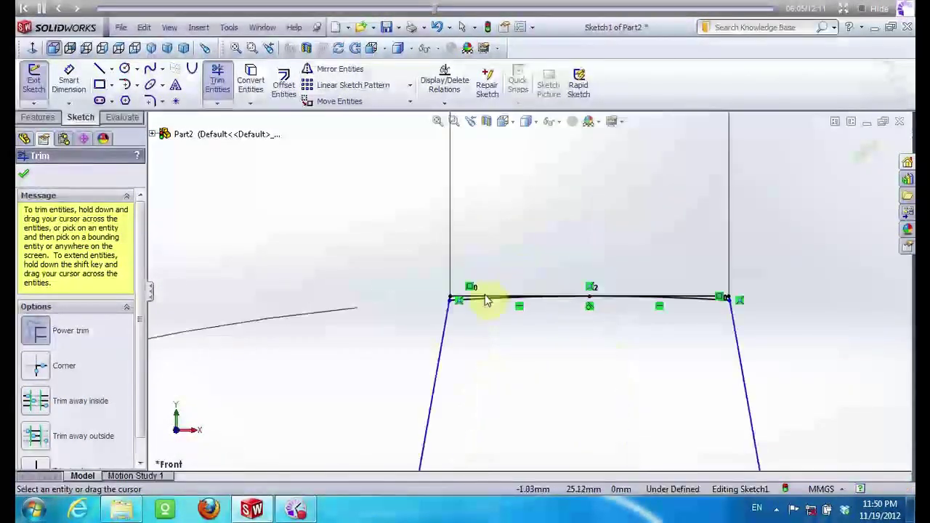
scroll(472, 297, "down", 1)
scroll(524, 294, "up", 2)
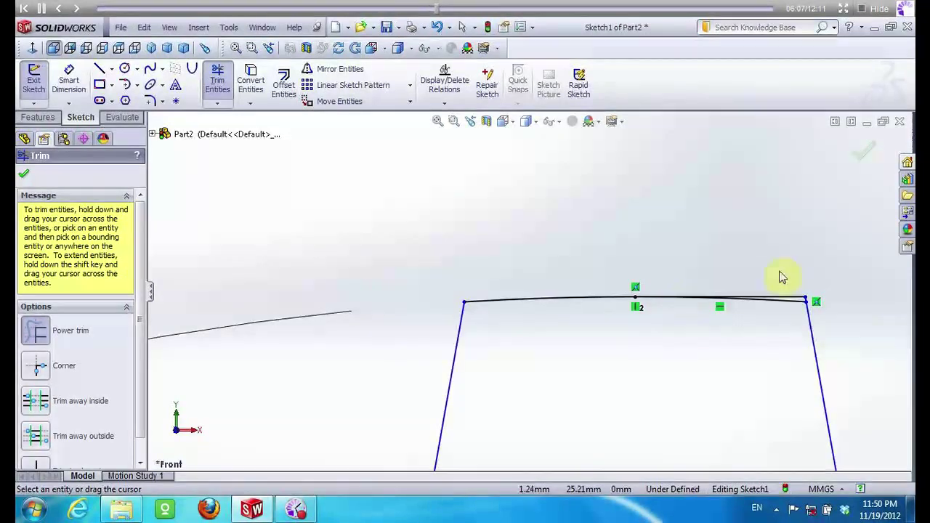
scroll(783, 276, "down", 3)
left_click(710, 335)
scroll(723, 337, "up", 3)
scroll(755, 269, "up", 3)
key("Escape")
Check the remaining outer arc, then bring up the Sketch Fillet tool
left_click(354, 307)
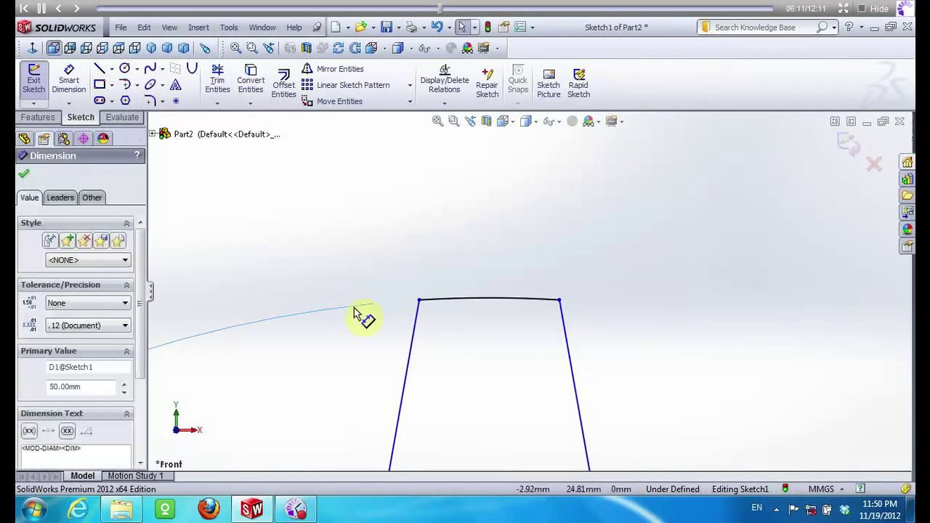
key("Escape")
scroll(355, 261, "up", 2)
scroll(348, 229, "up", 2)
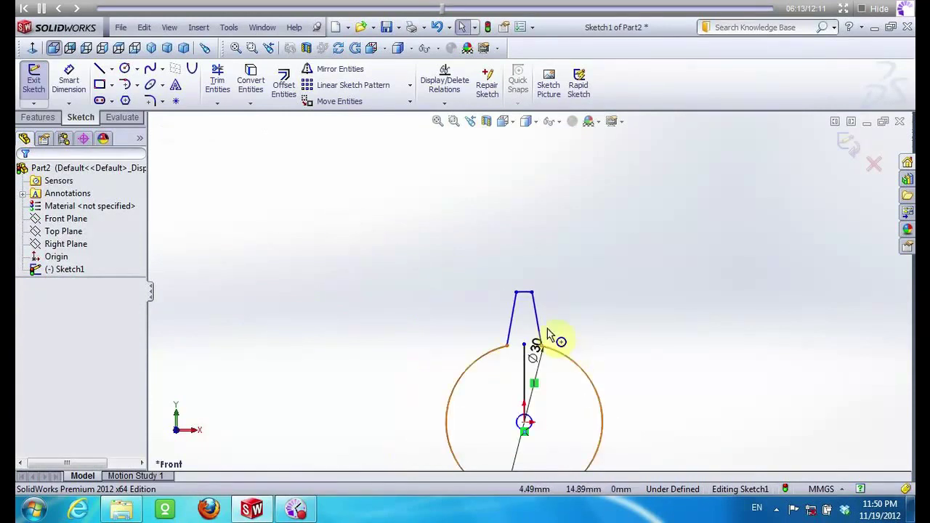
scroll(528, 316, "down", 2)
left_click(161, 102)
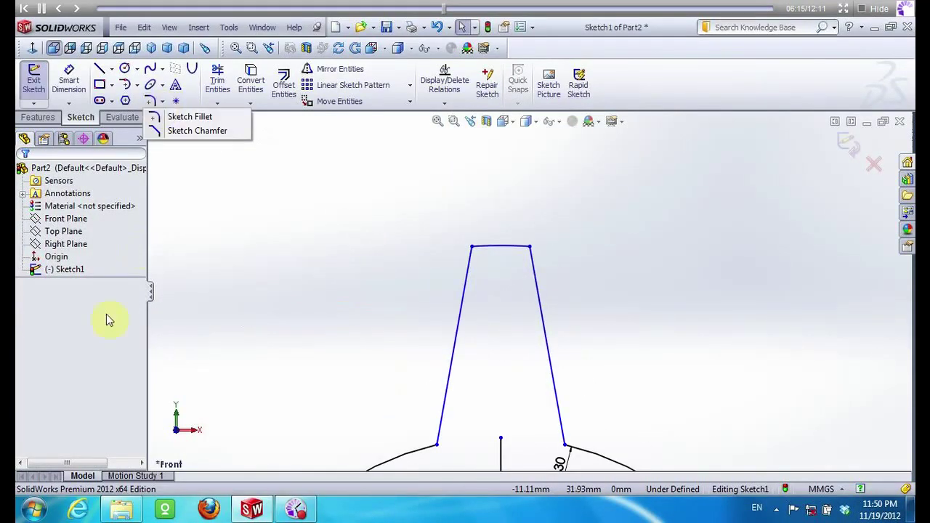
left_click(154, 116)
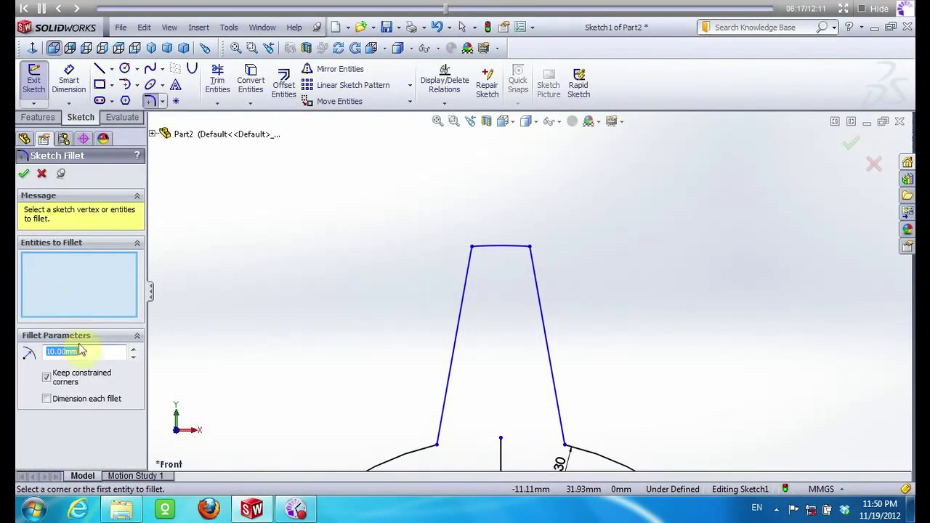
Round the tooth's two tip and two root corners with 1 mm sketch fillets
type("1")
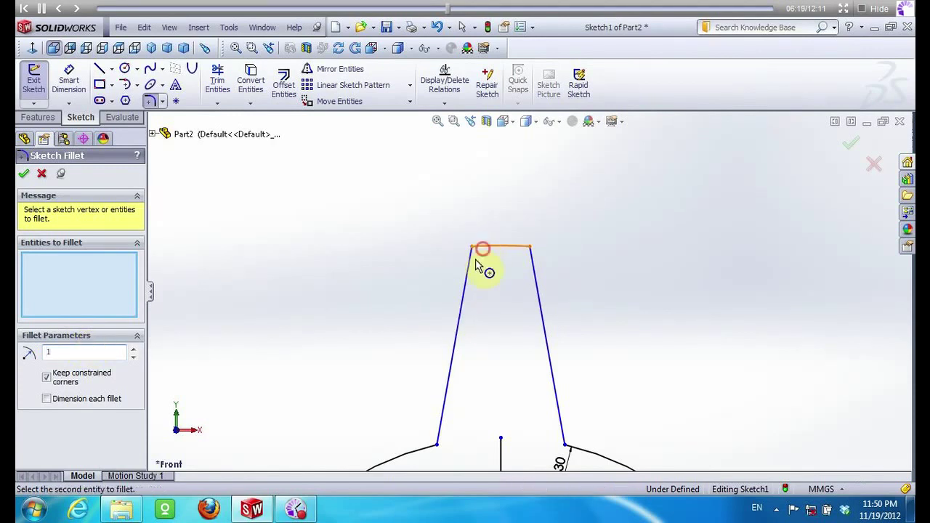
left_click(470, 260)
left_click(522, 247)
left_click(533, 262)
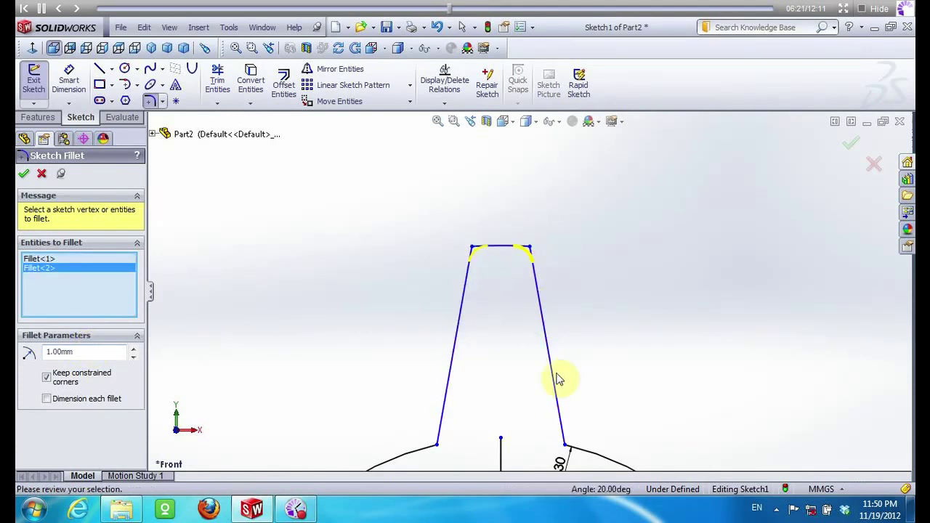
left_click(581, 450)
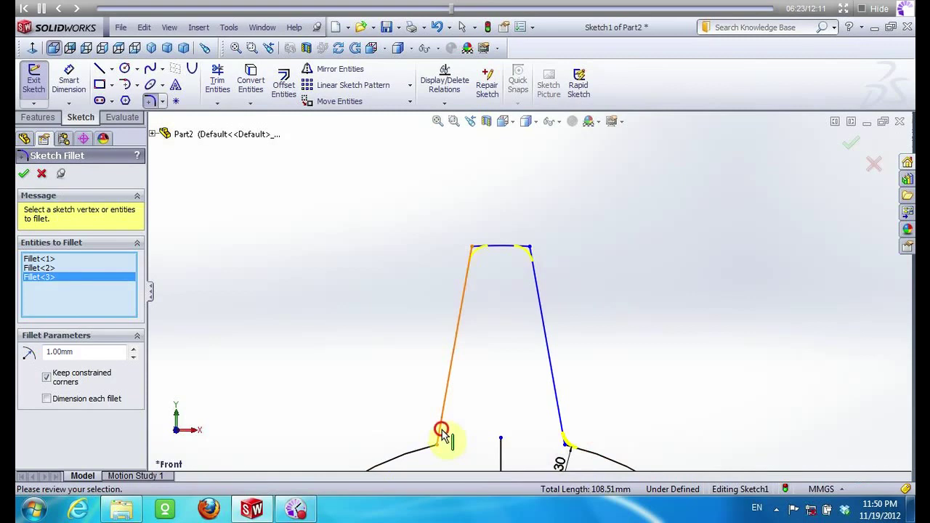
left_click(442, 431)
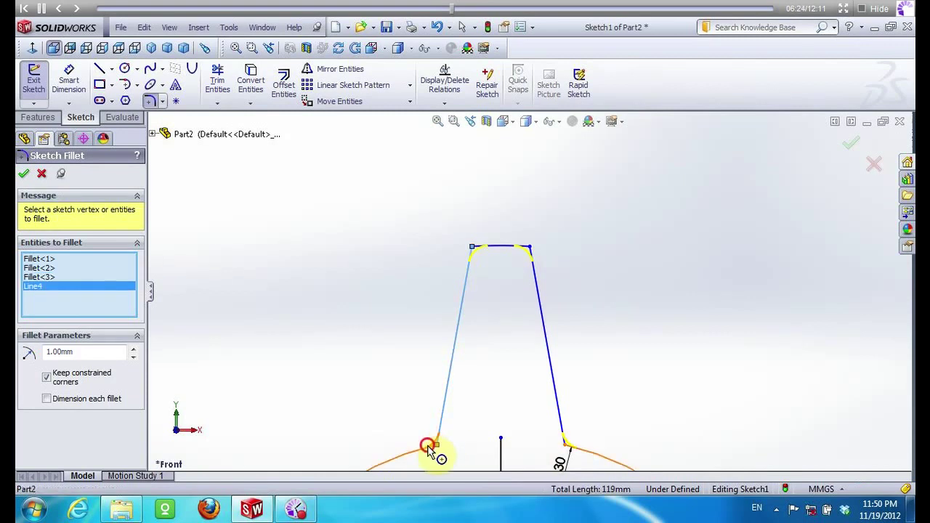
left_click(22, 172)
scroll(498, 373, "up", 2)
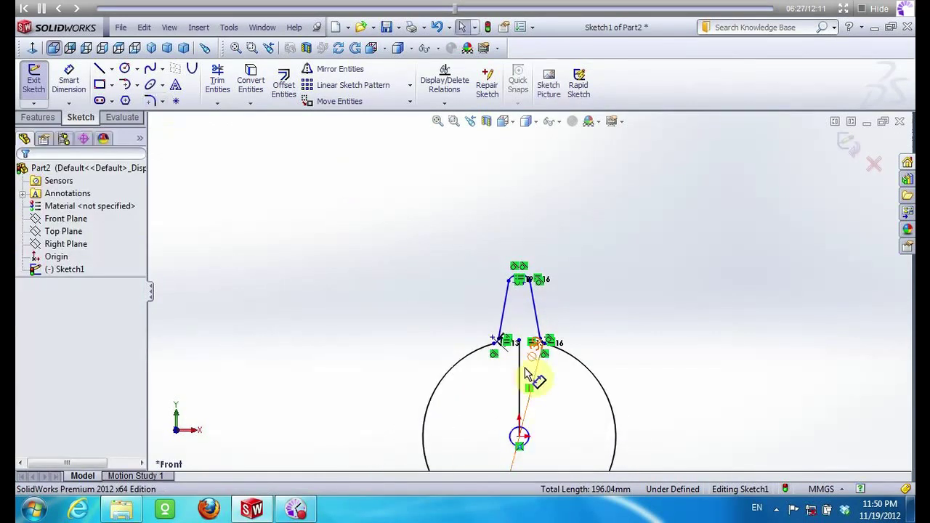
Circular-pattern the filleted tooth into 8 instances about the origin (centre X 0)
left_click(520, 378)
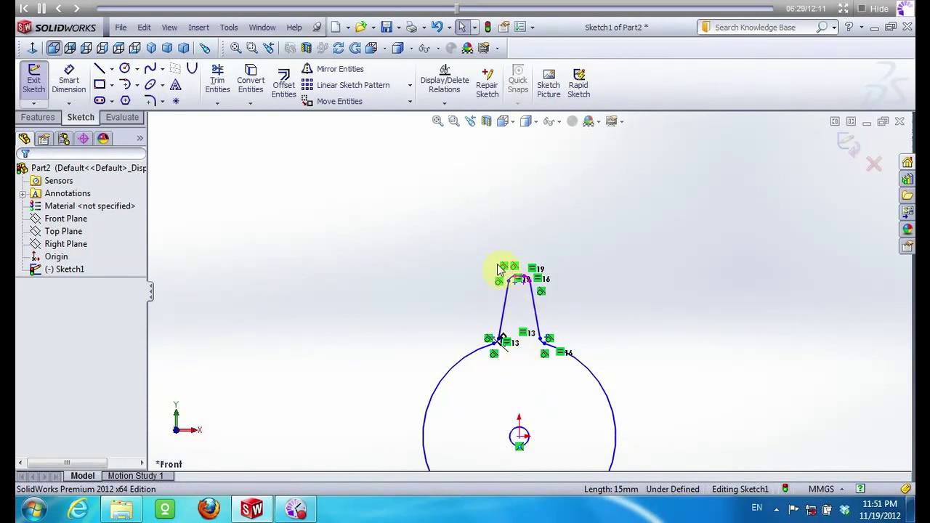
left_click_drag(487, 249, 554, 360)
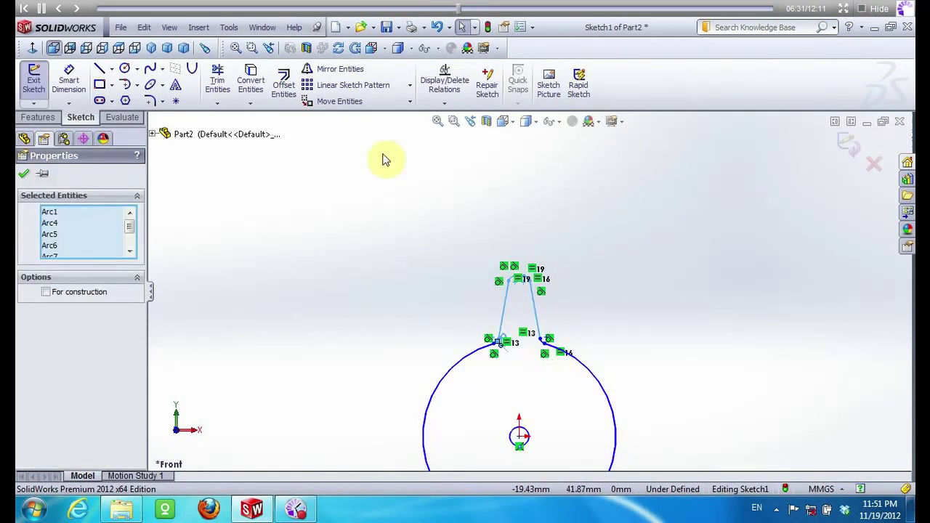
left_click(409, 85)
left_click(380, 114)
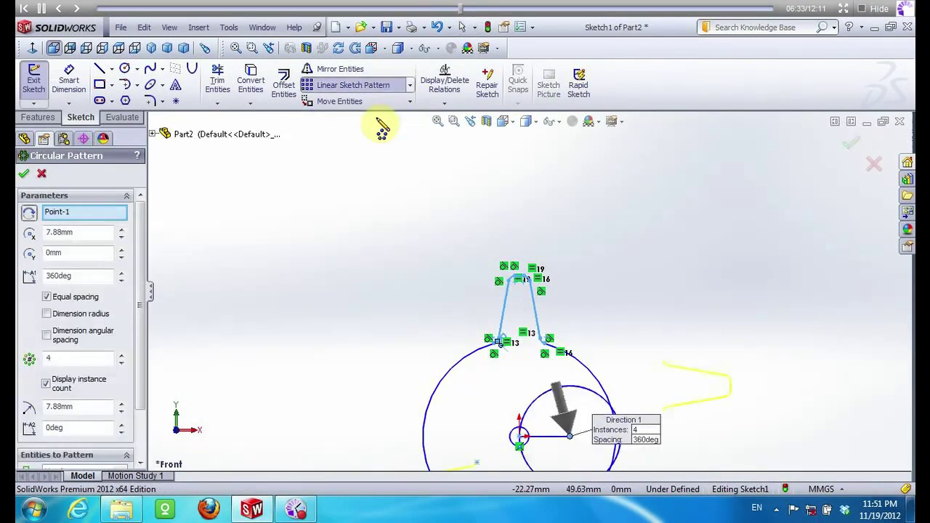
double_click(83, 232)
type("0")
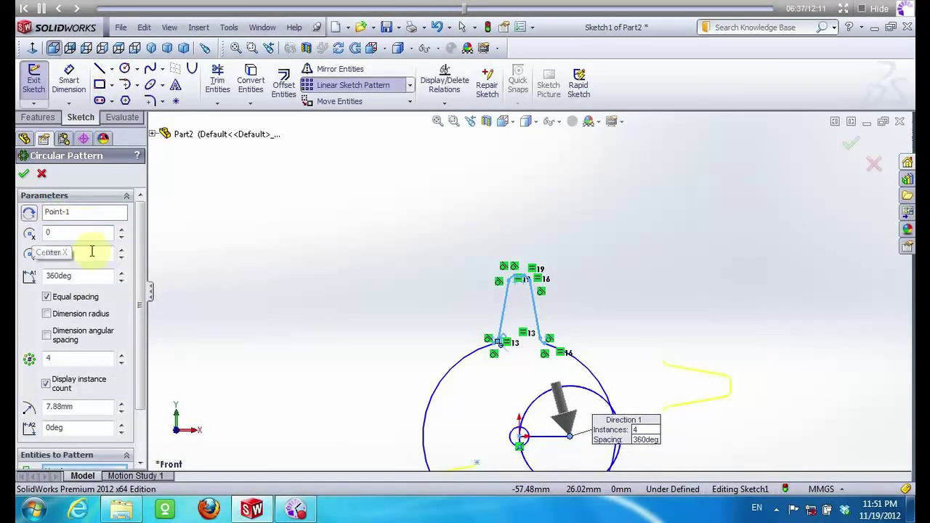
left_click(84, 252)
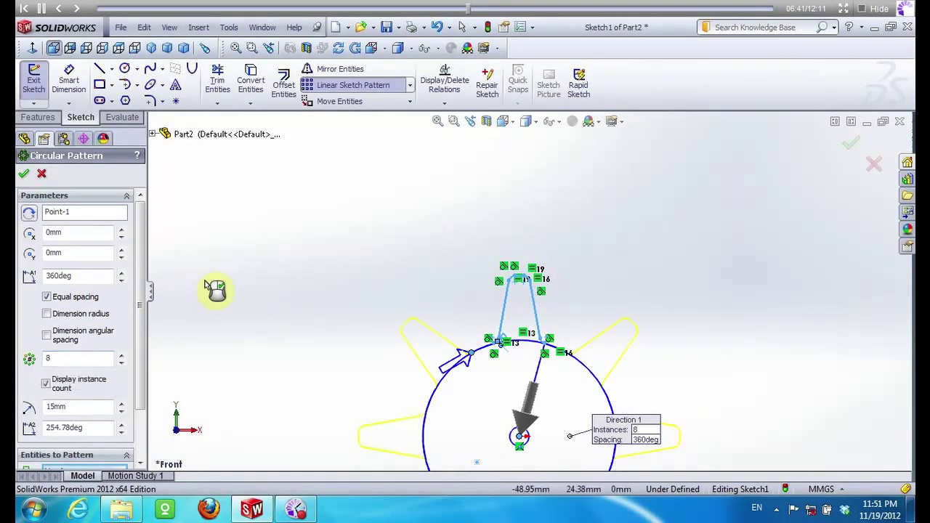
key("Return")
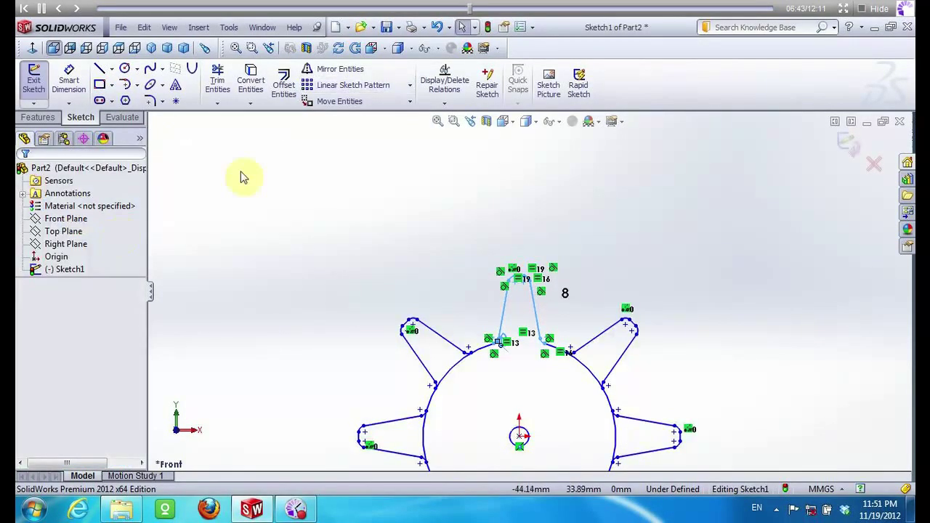
Power-trim the overlapping arcs and stray segments on the lower and left teeth
left_click(215, 80)
scroll(515, 395, "down", 3)
mouse_move(406, 304)
left_mouse_down()
mouse_move(555, 329)
mouse_move(669, 334)
left_mouse_up()
scroll(518, 326, "up", 3)
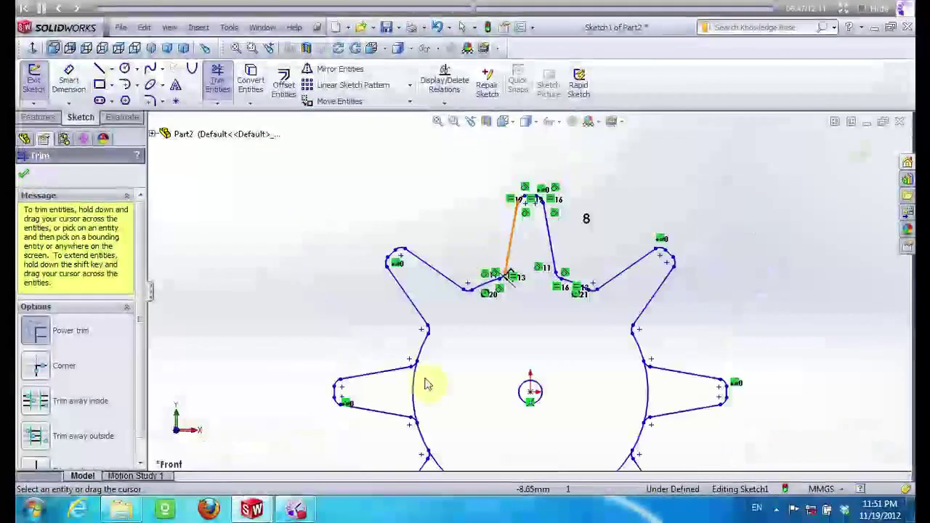
scroll(539, 319, "up", 4)
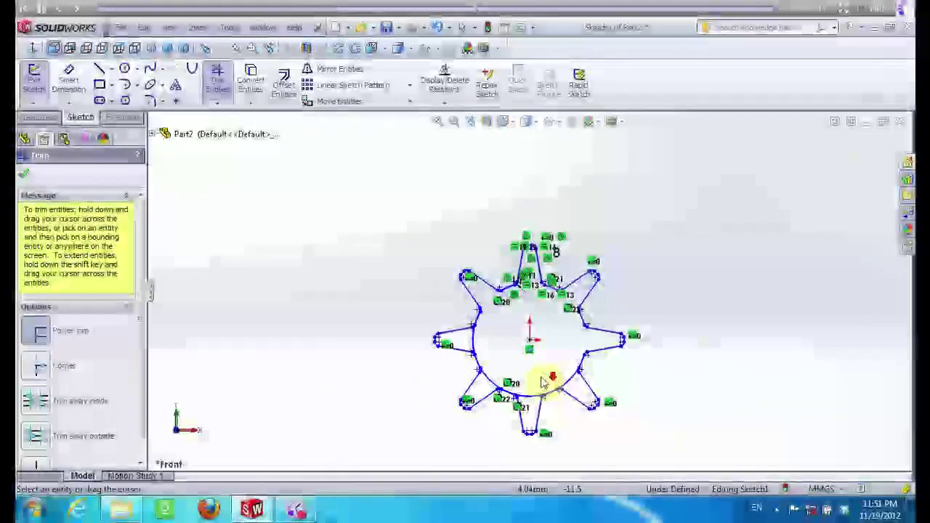
scroll(550, 380, "down", 3)
left_click_drag(526, 395, 597, 370)
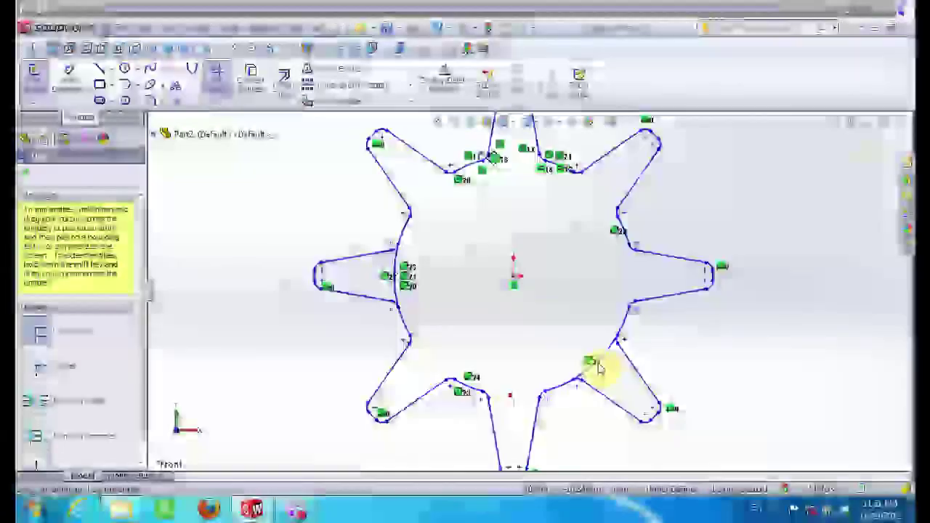
scroll(450, 360, "up", 3)
left_click_drag(429, 309, 467, 291)
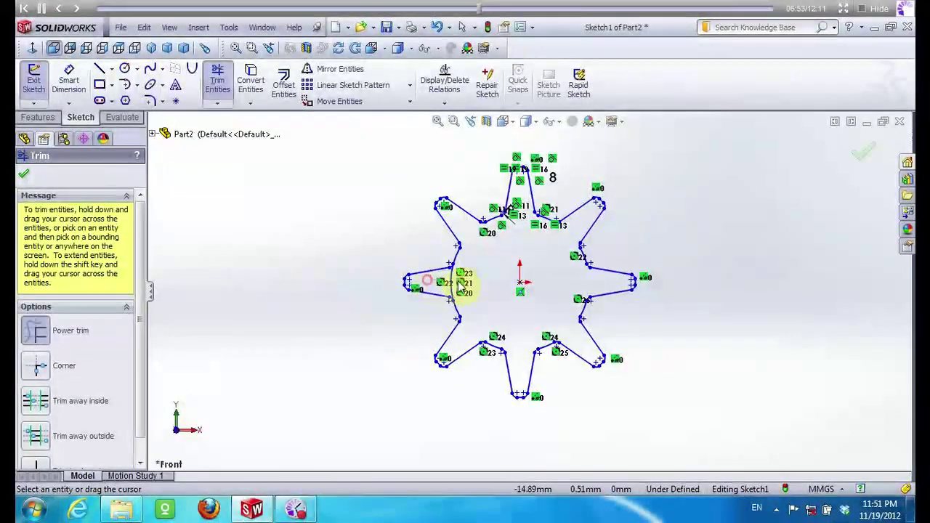
left_click(23, 173)
left_click(37, 117)
left_click(38, 93)
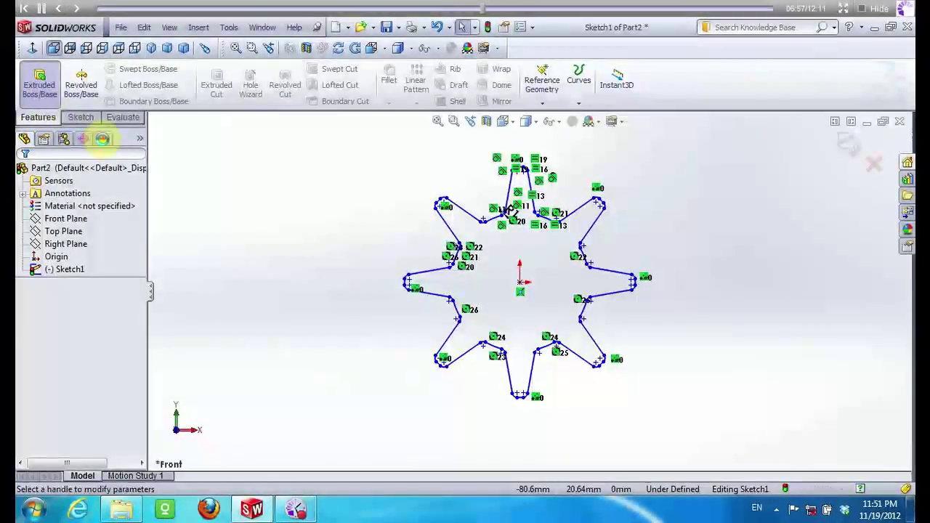
Extrude the gear outline 10 mm and start a sketch on its front face
left_click(24, 175)
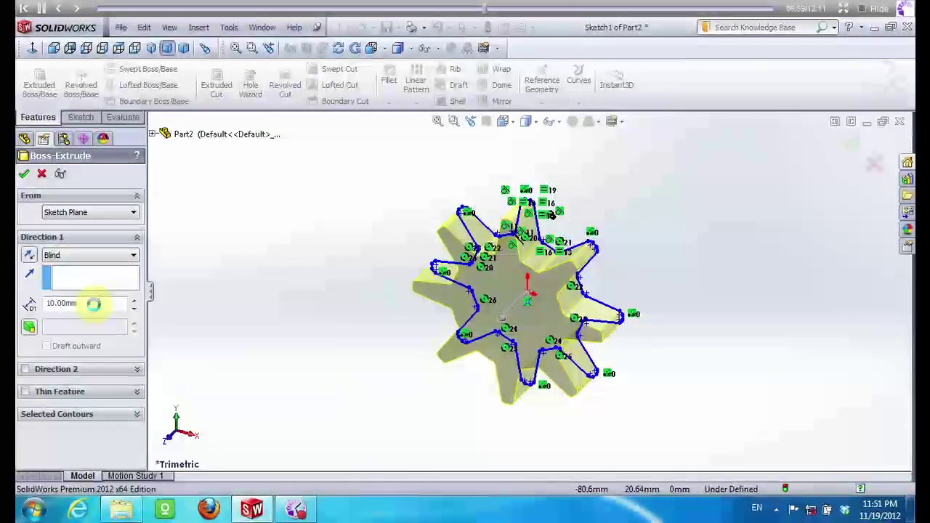
right_click(482, 318)
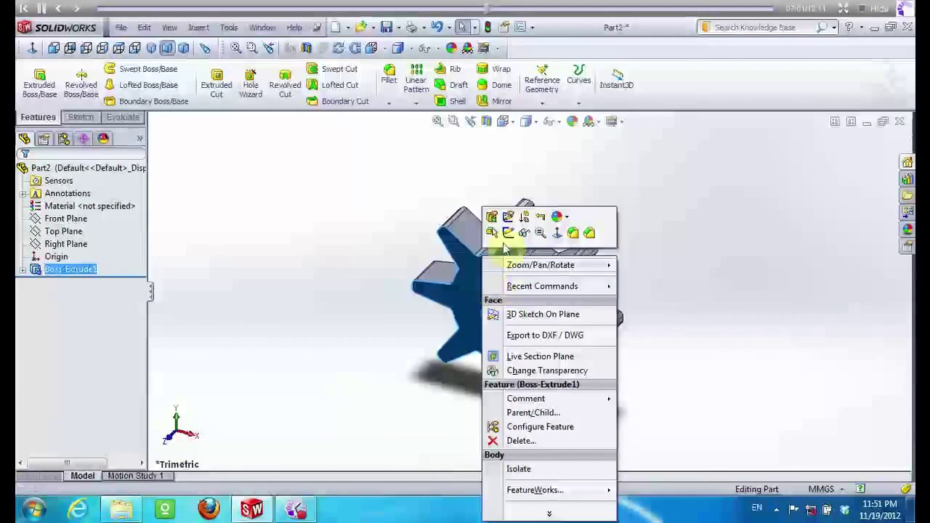
left_click(495, 231)
View Sketch2 normal to it and select the front face to convert its outline
right_click(75, 283)
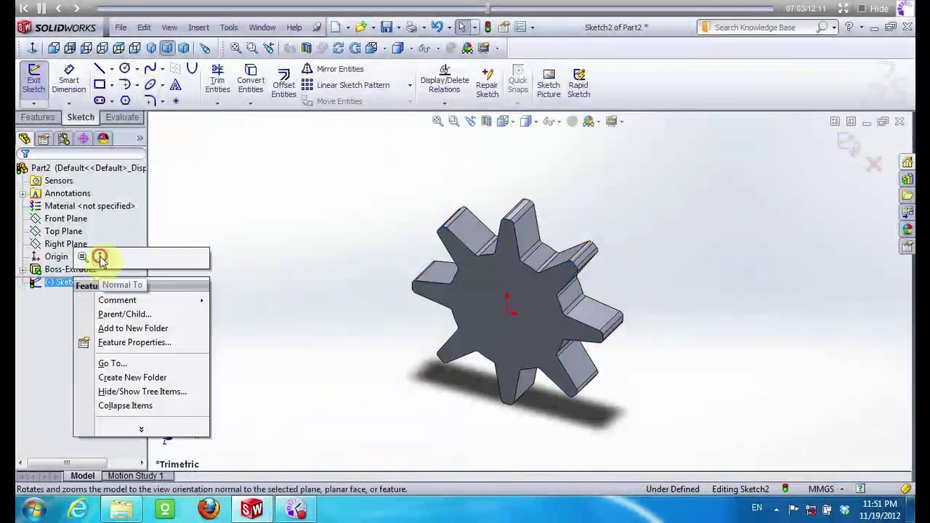
left_click(94, 255)
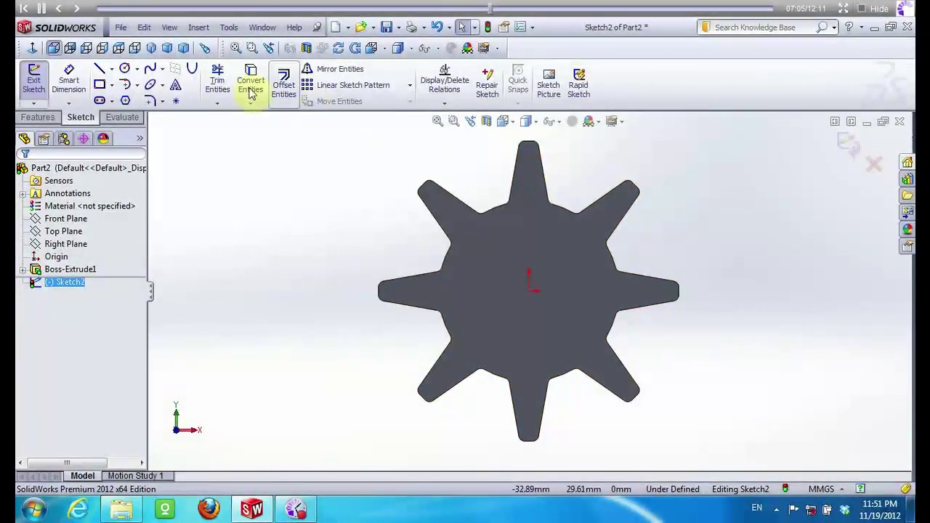
left_click(454, 268)
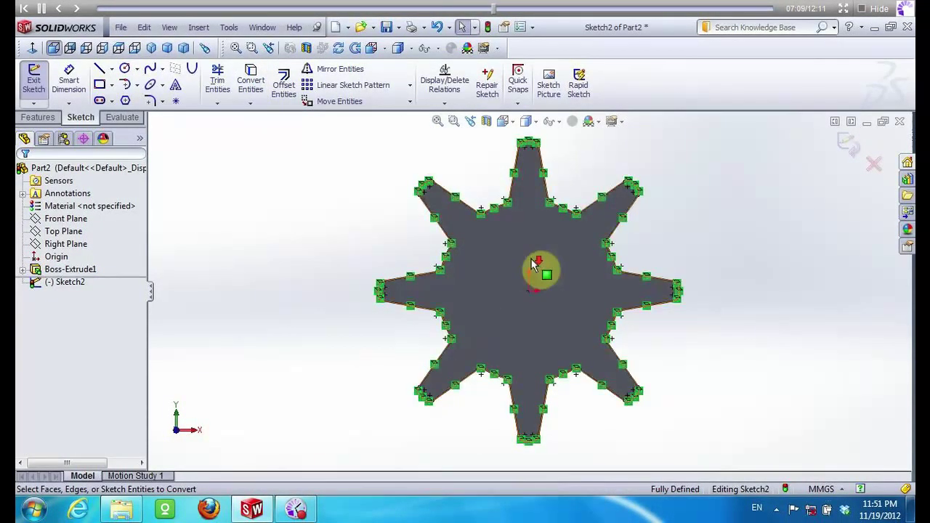
scroll(540, 270, "down", 2)
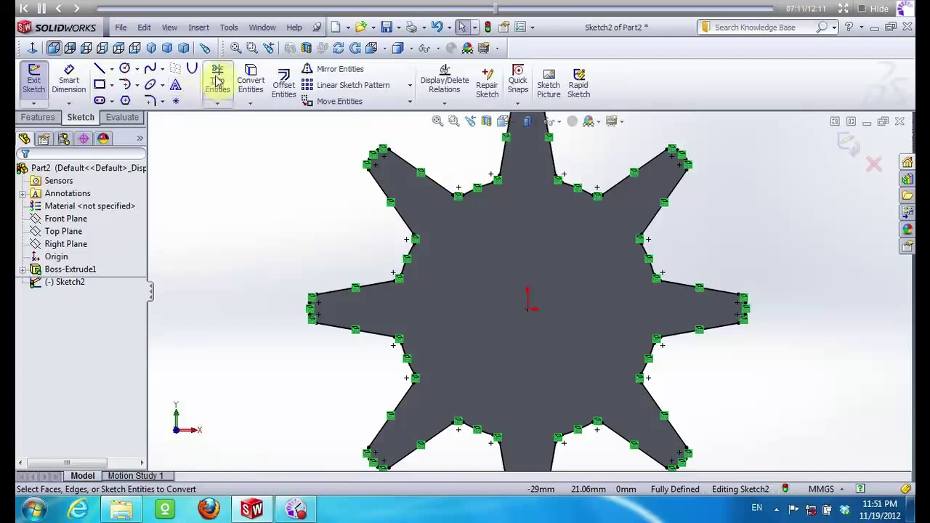
left_click(124, 69)
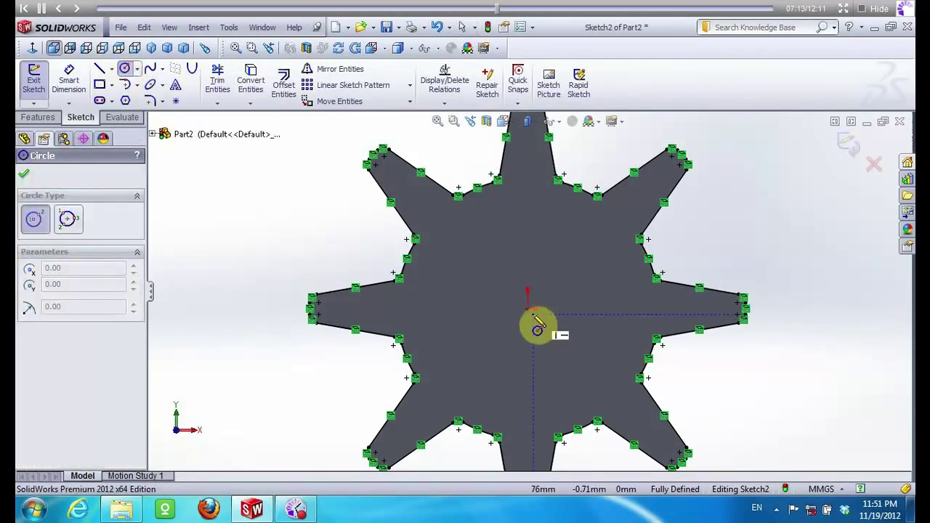
Draw an origin-centred circle tangent to the tooth roots and trim it around the top tooth
left_click(527, 308)
left_click(411, 252)
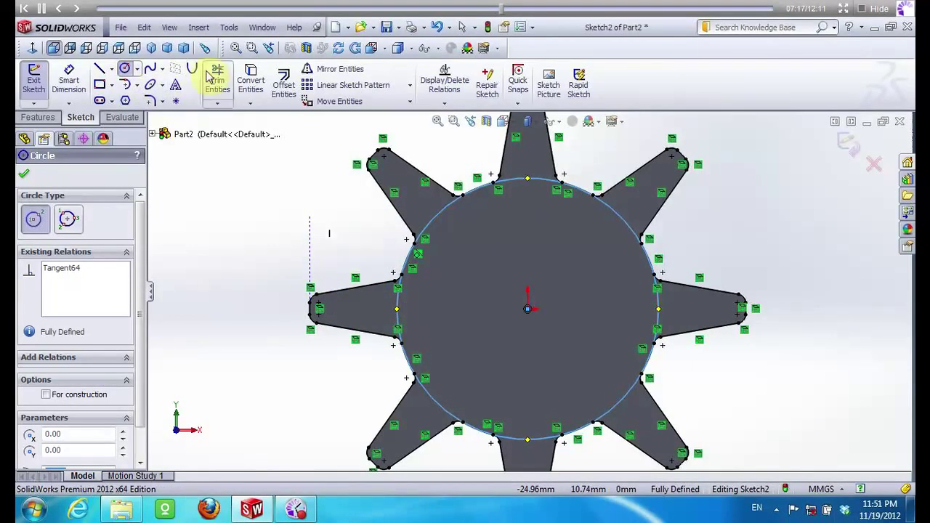
left_click(209, 75)
scroll(596, 218, "up", 2)
scroll(437, 183, "down", 2)
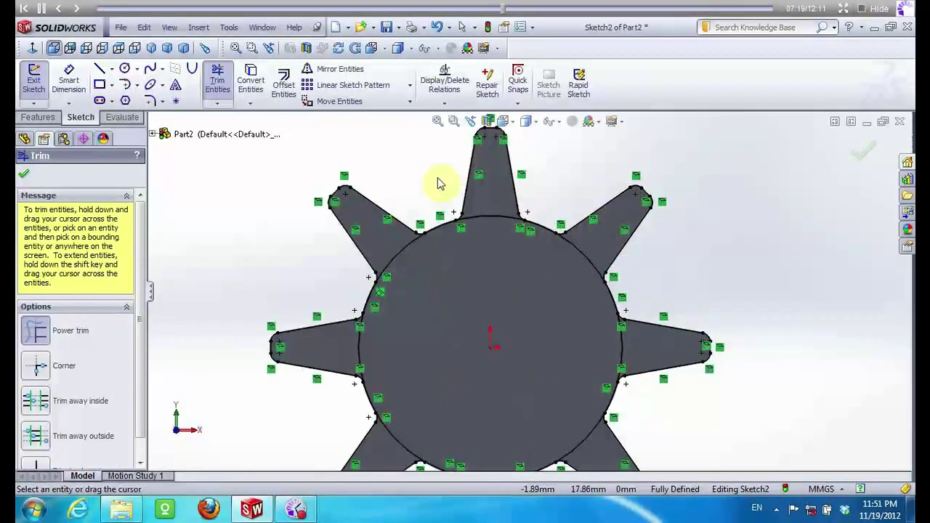
left_click_drag(513, 167, 512, 161)
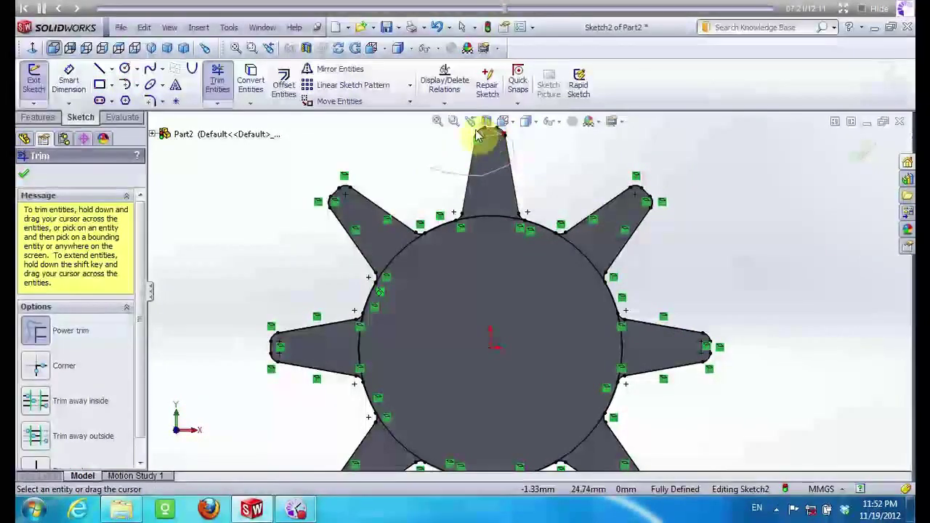
scroll(525, 228, "down", 1)
scroll(436, 211, "down", 1)
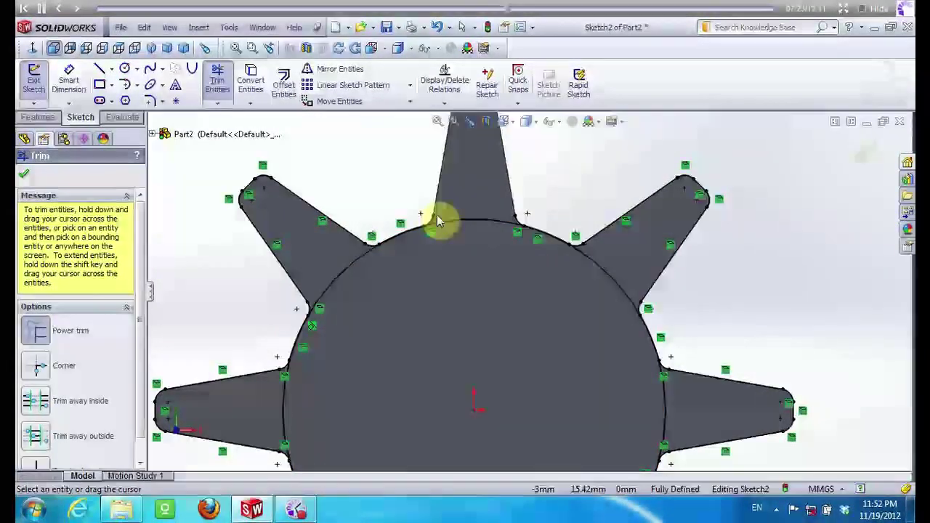
left_click_drag(457, 210, 518, 218)
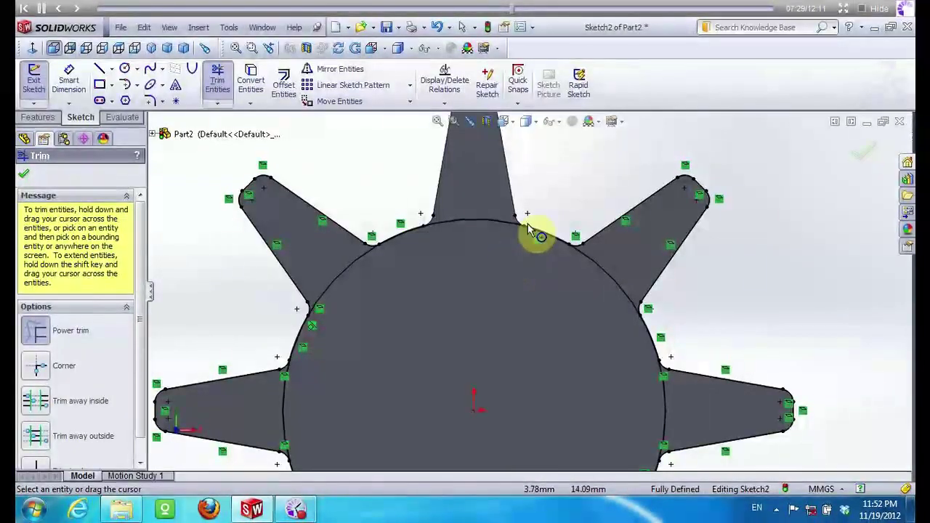
mouse_move(502, 242)
left_mouse_down()
mouse_move(546, 242)
mouse_move(446, 271)
left_mouse_up()
Trim the circle arcs under the right tooth, between the lower teeth, and at the bottom tip
scroll(384, 245, "up", 3)
scroll(409, 257, "up", 2)
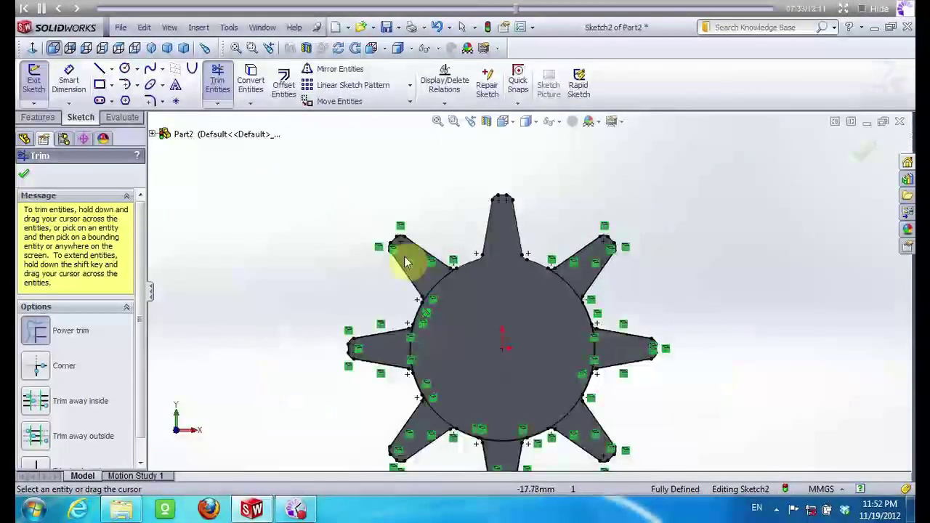
scroll(662, 396, "down", 3)
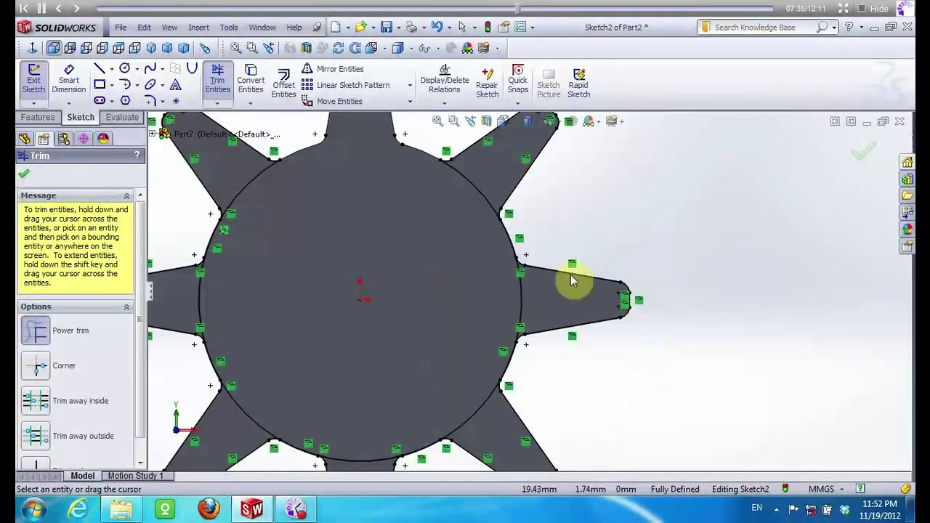
mouse_move(498, 264)
left_mouse_down()
mouse_move(632, 310)
mouse_move(627, 332)
left_mouse_up()
mouse_move(626, 296)
left_mouse_down()
mouse_move(549, 334)
mouse_move(409, 335)
left_mouse_up()
key("f")
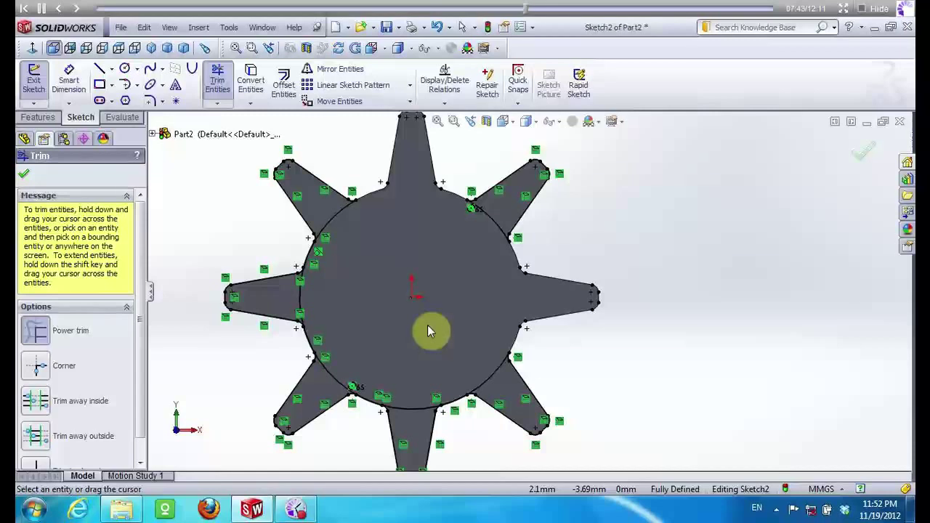
scroll(436, 407, "down", 3)
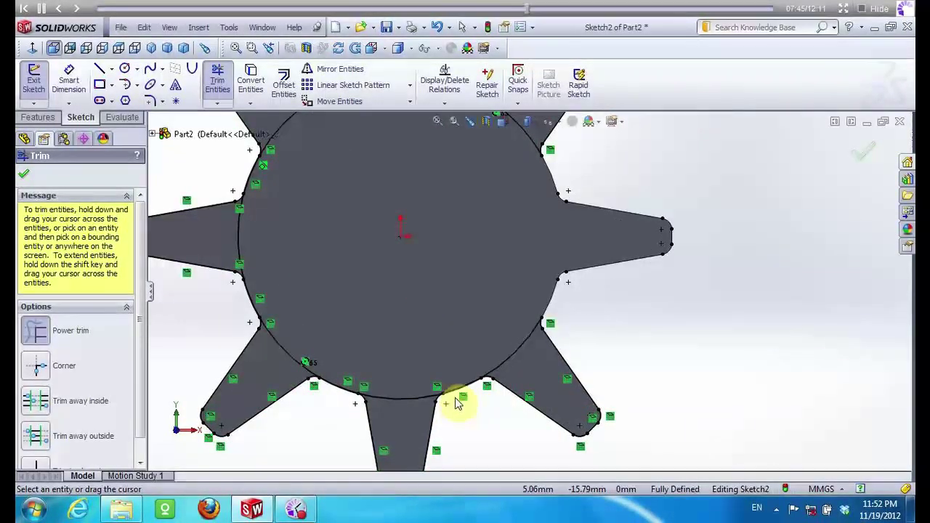
mouse_move(441, 401)
left_mouse_down()
mouse_move(367, 404)
mouse_move(395, 353)
left_mouse_up()
scroll(446, 414, "up", 3)
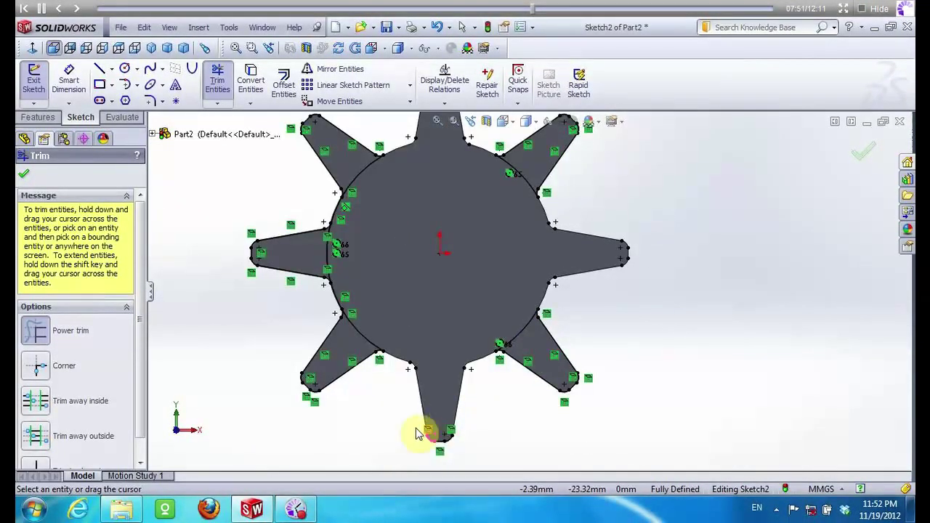
scroll(420, 434, "down", 3)
left_click_drag(446, 415, 468, 414)
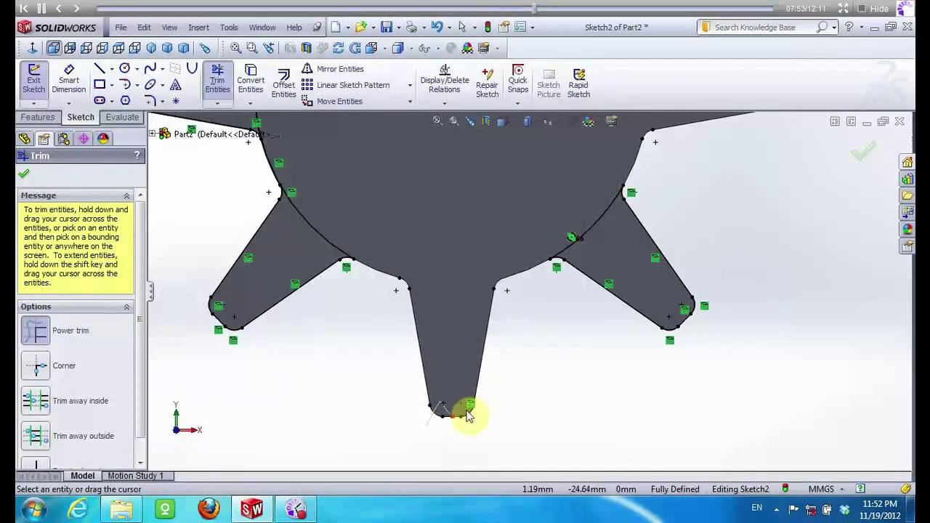
Trim the arc and edges under the upper-left tooth and finish trimming Sketch2
scroll(421, 435, "up", 3)
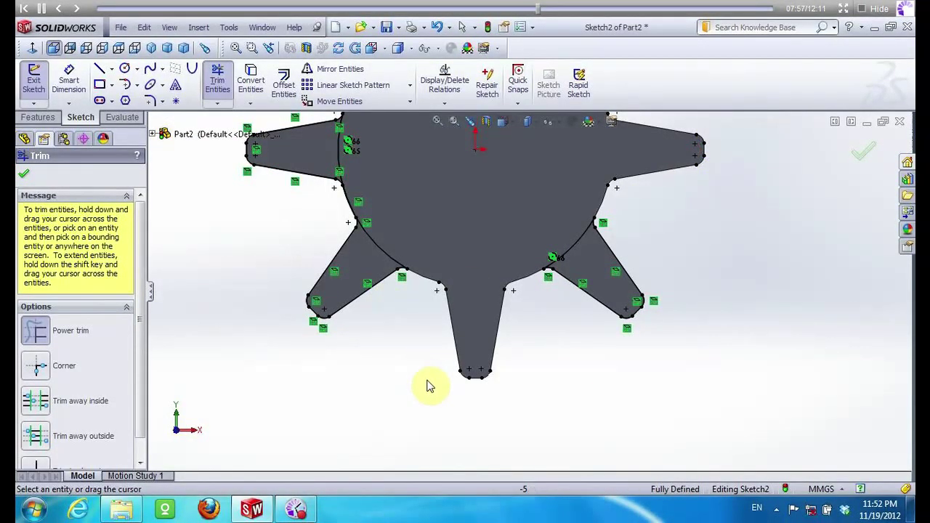
scroll(389, 200, "down", 2)
left_click_drag(411, 245, 233, 173)
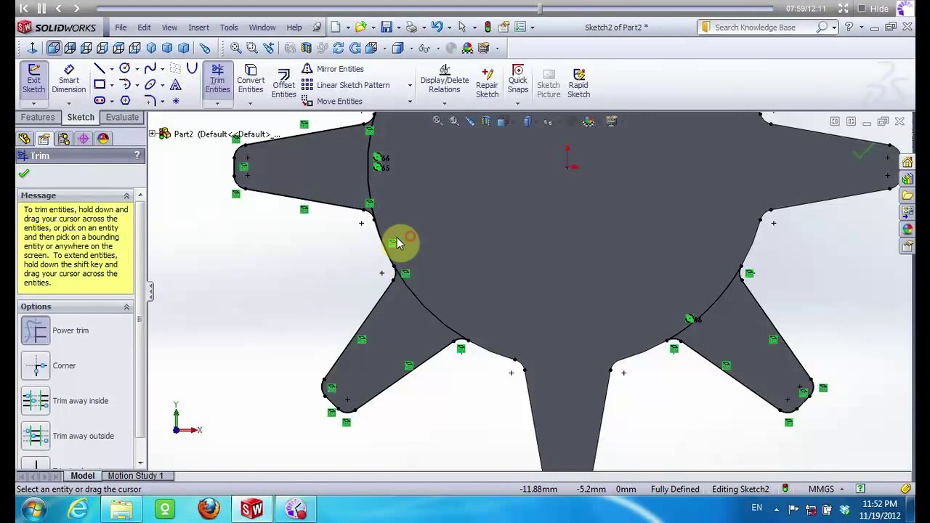
left_click_drag(234, 187, 365, 214)
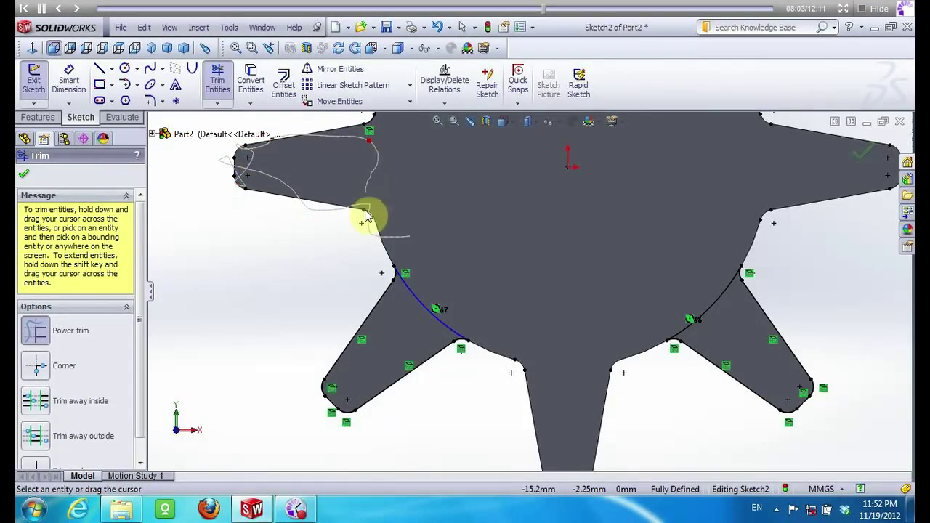
scroll(231, 258, "up", 3)
scroll(431, 149, "down", 3)
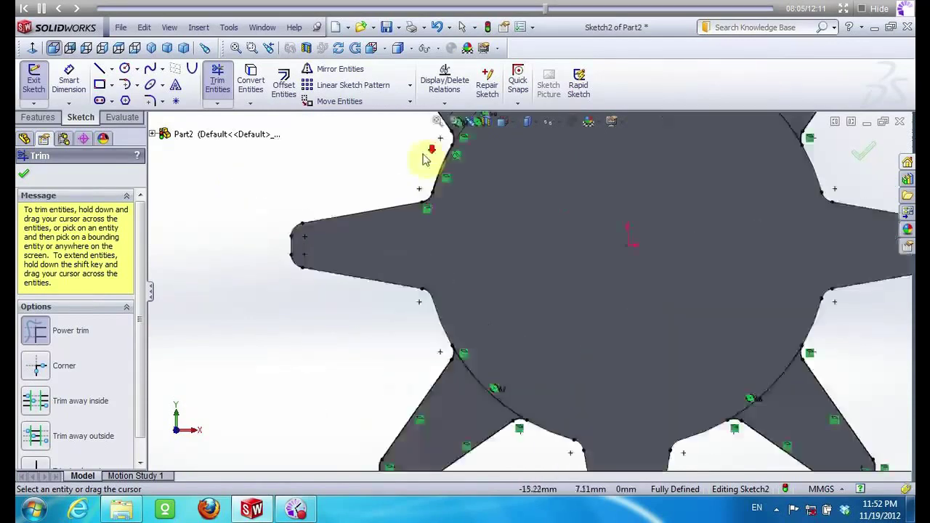
scroll(435, 188, "down", 2)
scroll(297, 257, "up", 3)
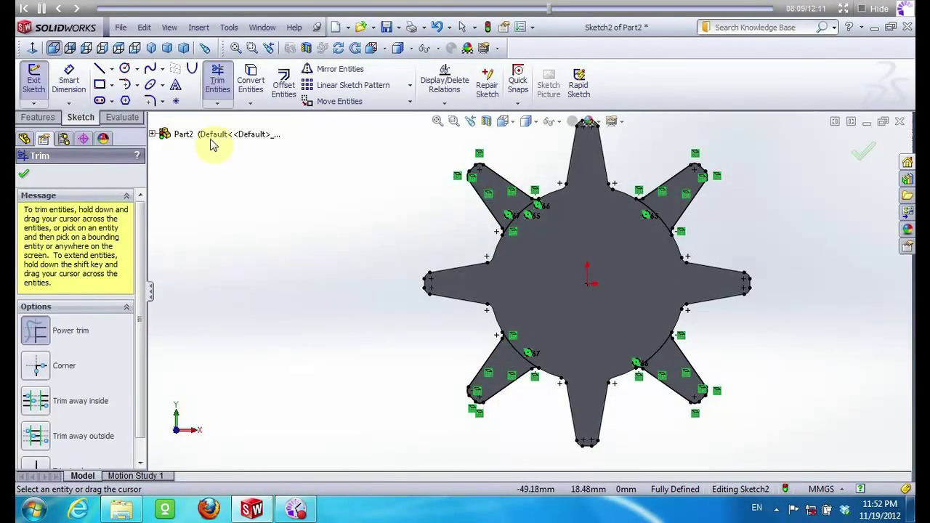
left_click(24, 174)
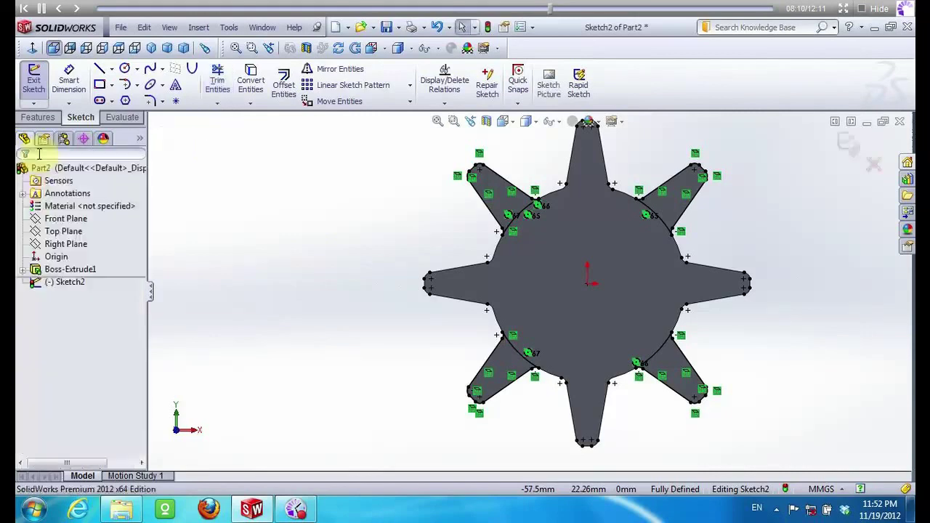
Cut-extrude Sketch2 5 mm into the diagonal teeth and orbit to inspect the stepped gear
left_click(37, 117)
left_click(217, 83)
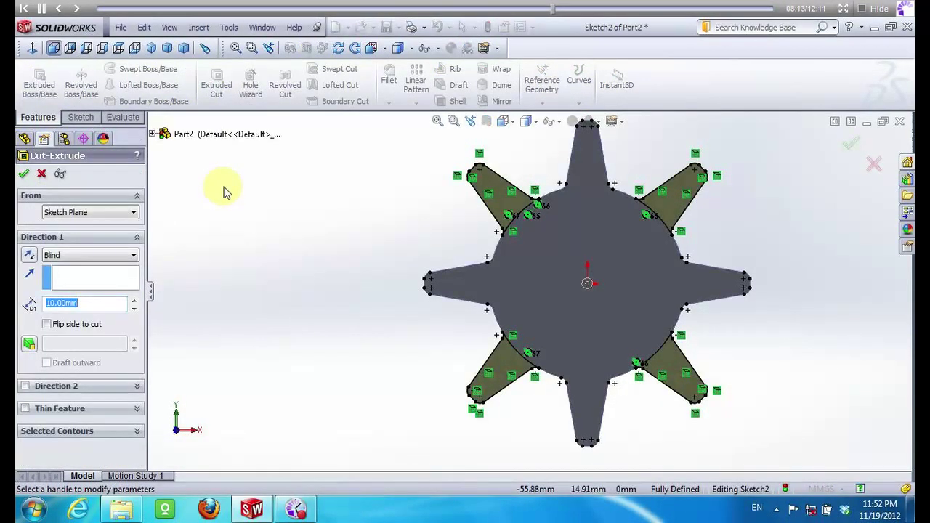
left_click_drag(353, 186, 328, 182)
type("5")
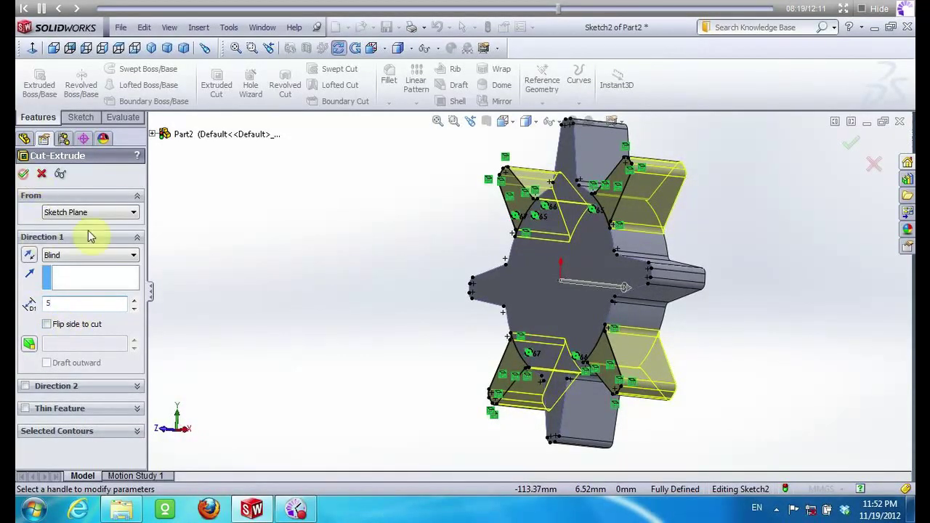
key("Return")
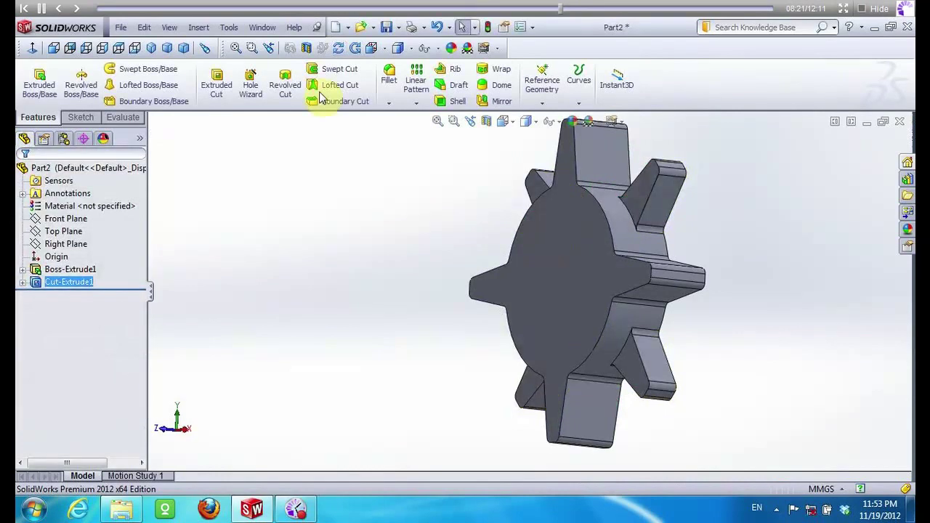
left_click(338, 48)
mouse_move(404, 182)
left_mouse_down()
mouse_move(434, 278)
mouse_move(386, 386)
mouse_move(339, 399)
mouse_move(318, 363)
mouse_move(303, 272)
mouse_move(240, 166)
mouse_move(175, 206)
mouse_move(183, 226)
left_mouse_up()
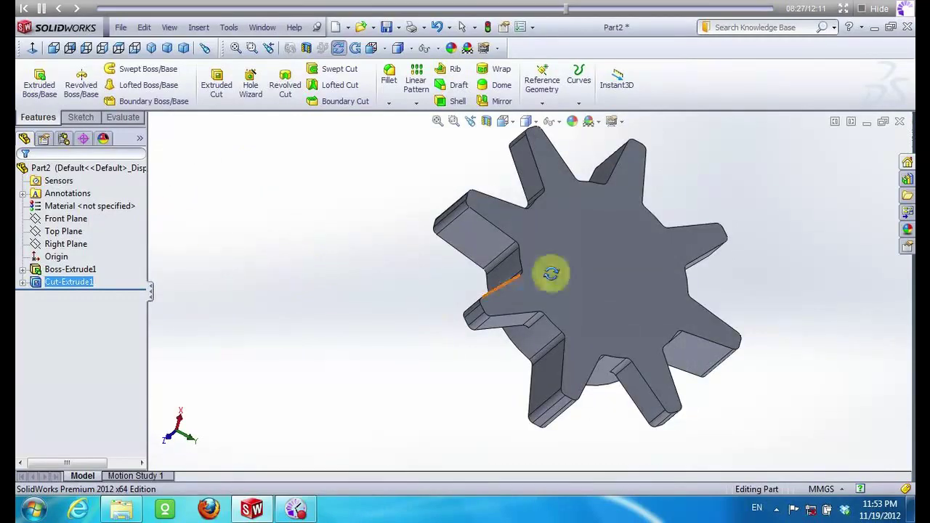
Start a new sketch on the gear's front face, viewed normal to it
key("Escape")
left_click(599, 249)
right_click(601, 255)
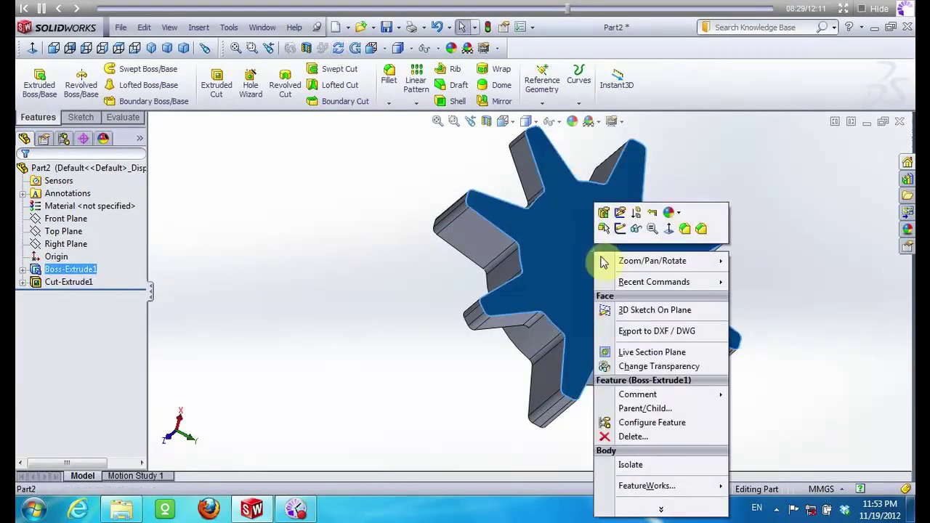
left_click(619, 228)
right_click(66, 295)
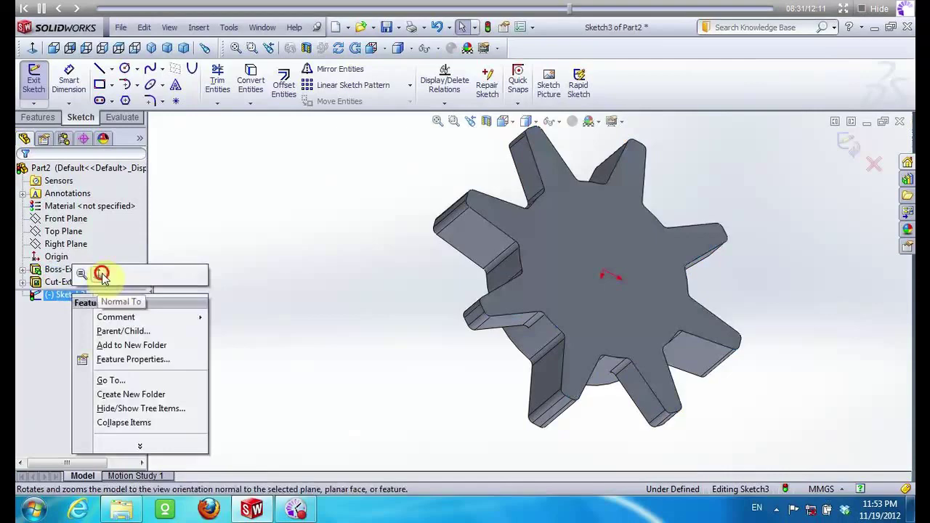
left_click(102, 274)
Draw a circle of radius 1.50 centred at the origin
left_click(125, 68)
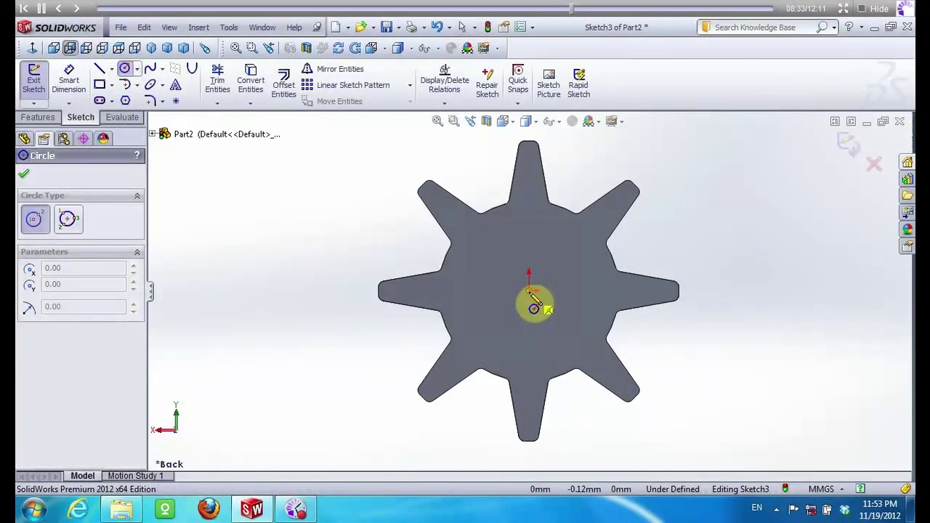
left_click(528, 291)
left_click(501, 277)
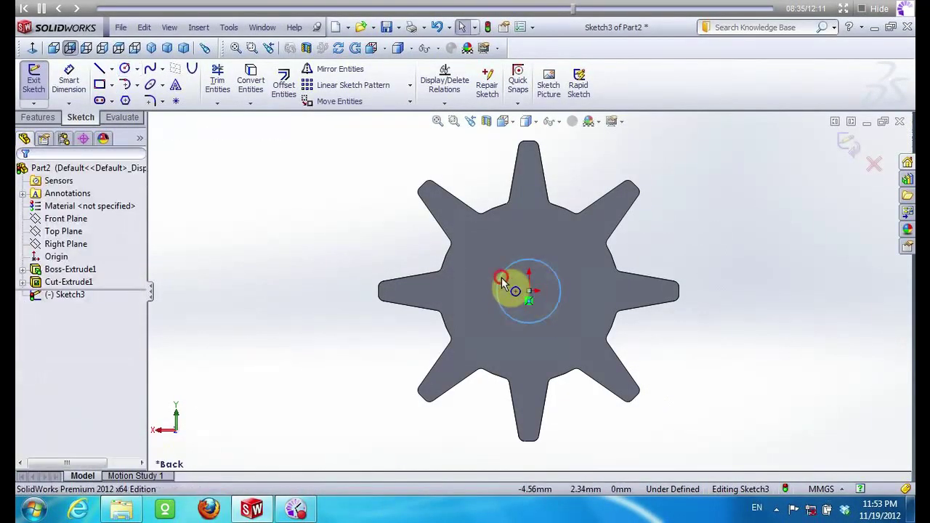
type("1.50")
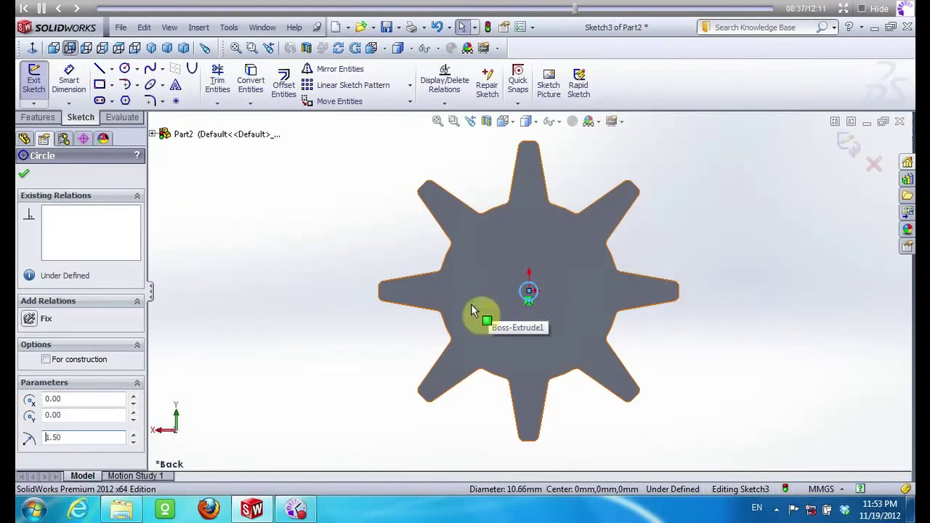
left_click(29, 175)
Cut the centre circle Through All to bore the gear's centre hole
left_click(43, 117)
left_click(216, 83)
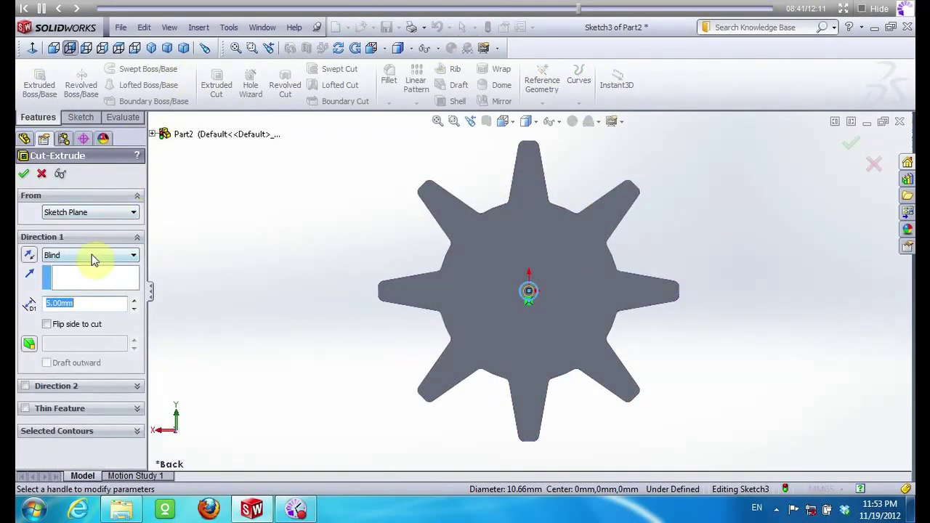
left_click(92, 258)
left_click(78, 276)
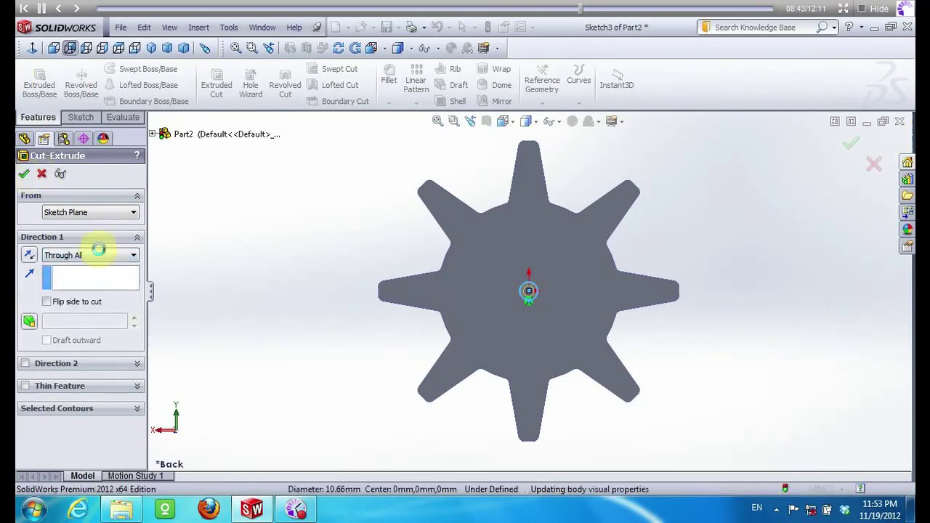
key("Return")
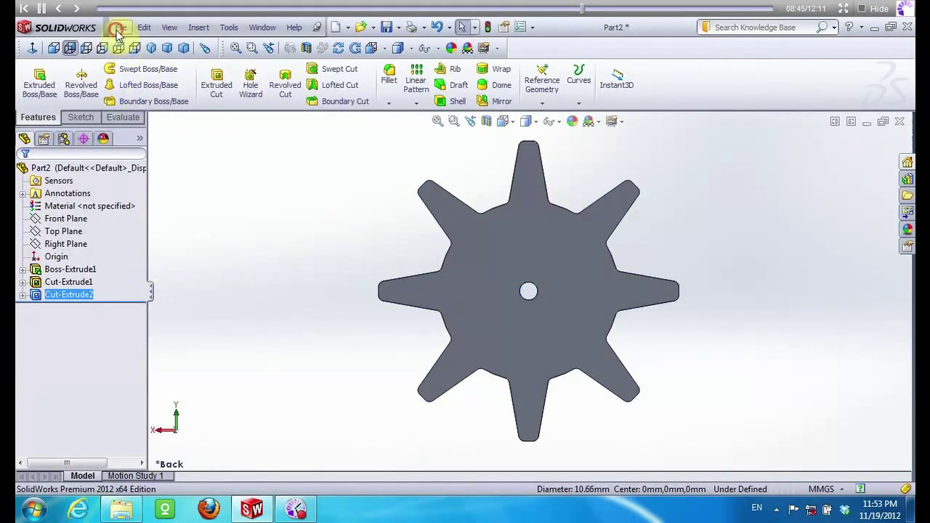
left_click(118, 29)
left_click(130, 133)
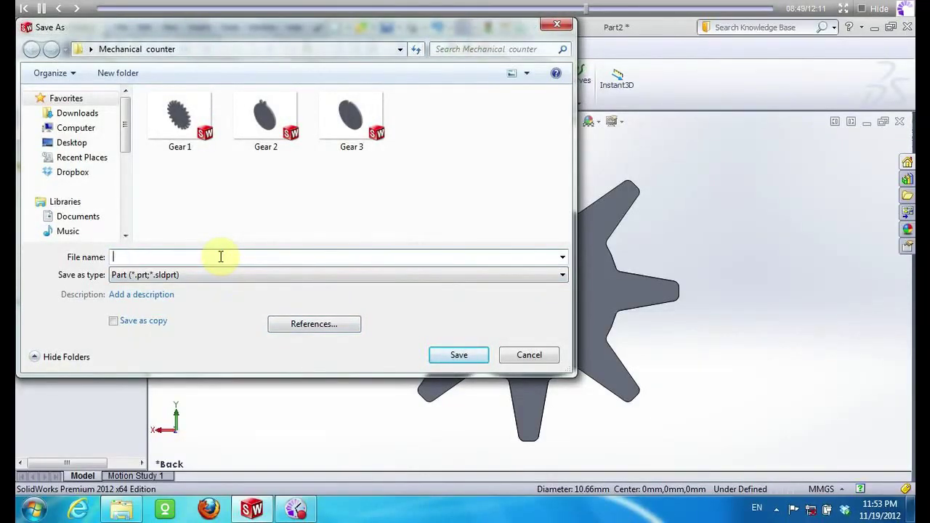
Save the gear as 'Gear 4', close it, and create a new part
type("Gear 4")
left_click(458, 355)
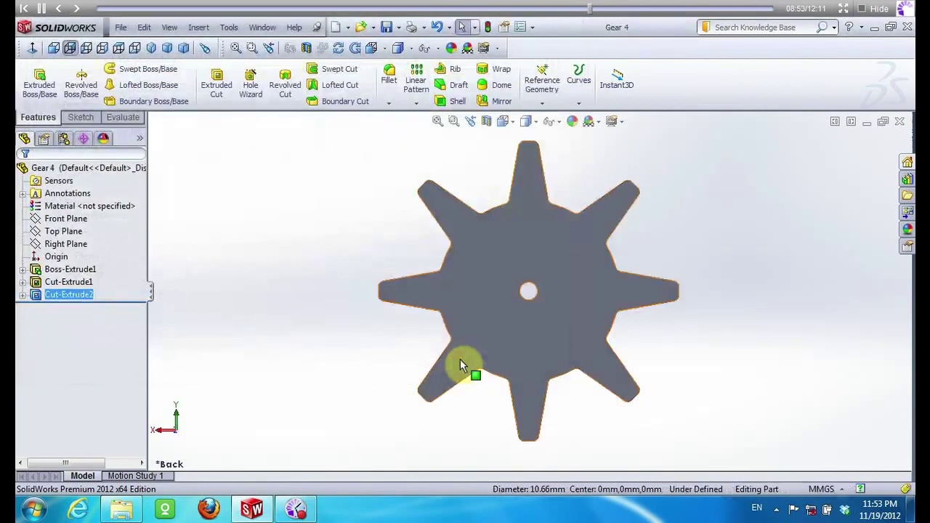
left_click(899, 121)
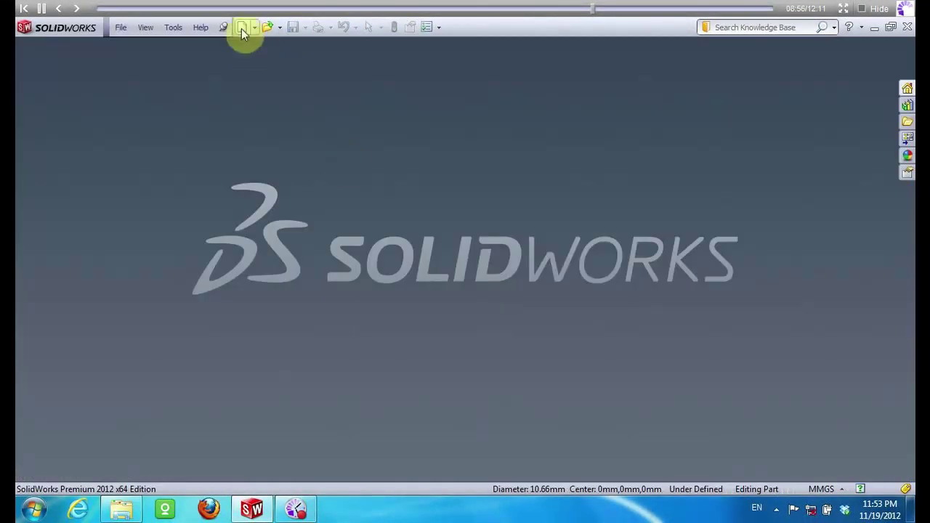
left_click(242, 30)
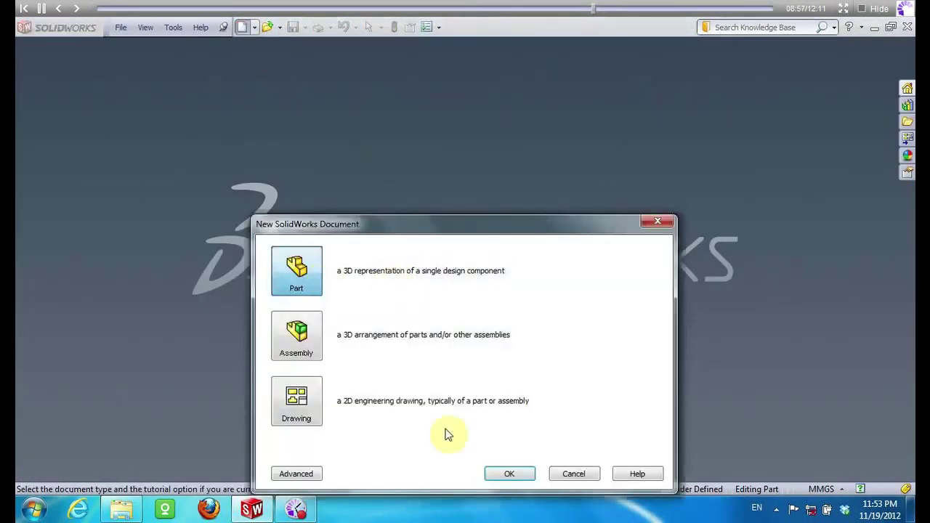
left_click(495, 473)
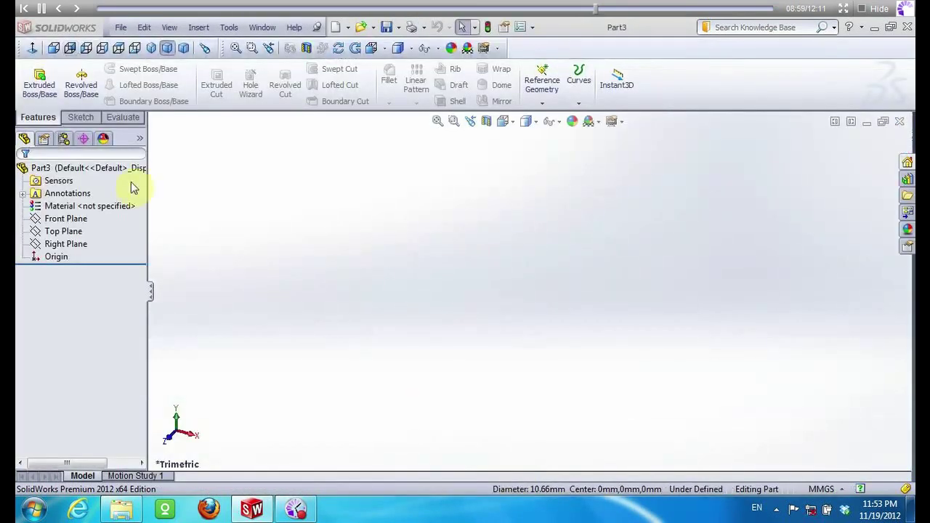
On the Front Plane, sketch three concentric circles centred at the origin
left_click(81, 117)
left_click(33, 76)
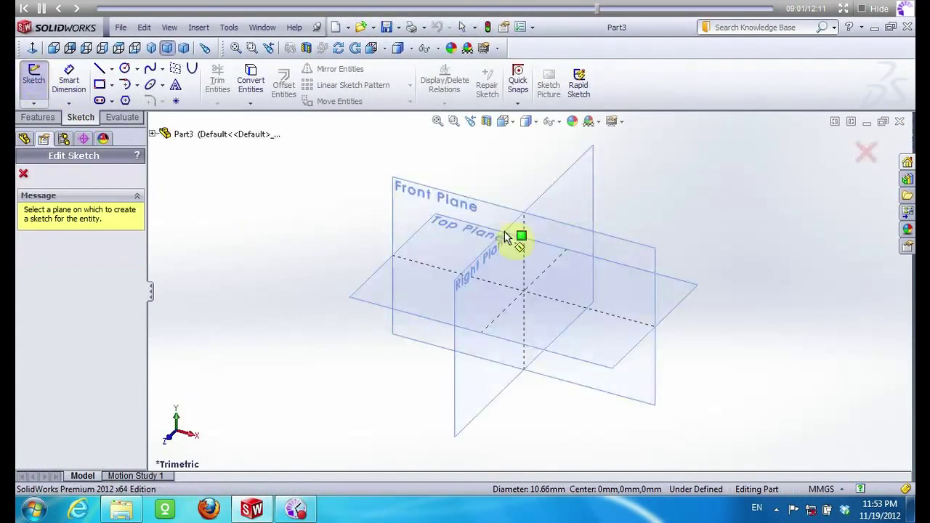
left_click(470, 202)
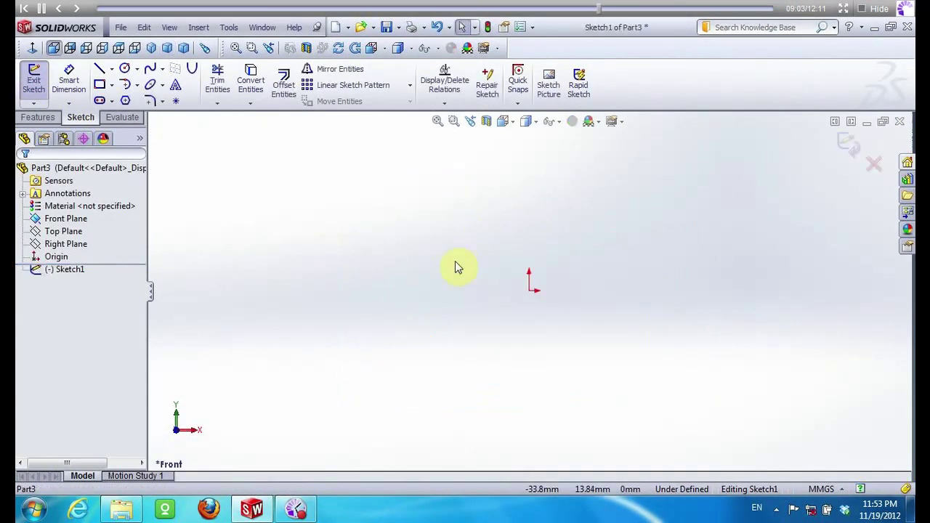
left_click(124, 69)
left_click(529, 290)
left_click(544, 275)
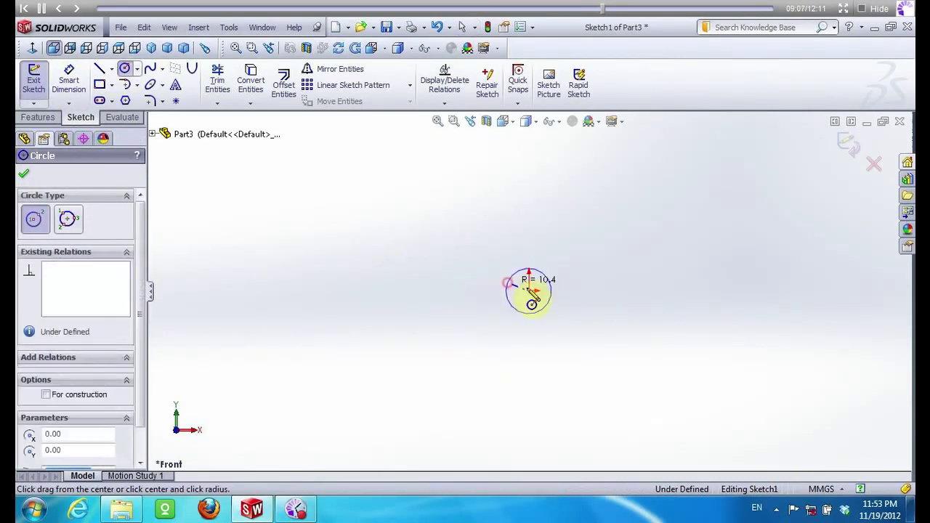
left_click(528, 290)
left_click(464, 291)
left_click(528, 290)
left_click(435, 289)
key("Escape")
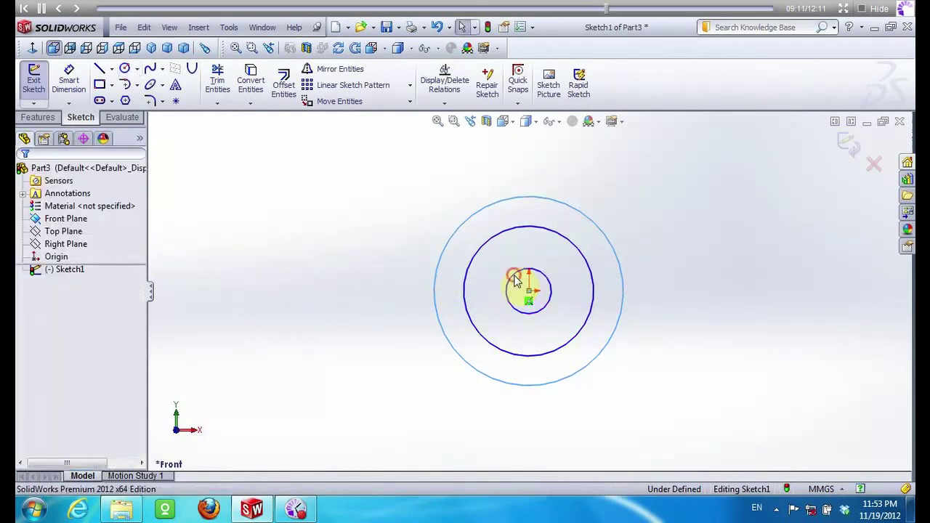
Set the inner circle radius to 25 and the outer circle radius to 30
left_click(520, 313)
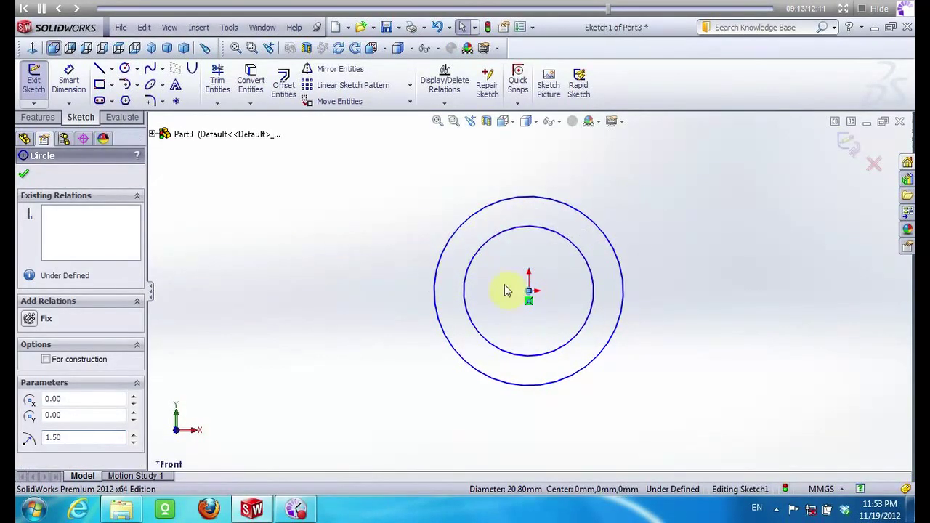
left_click(492, 246)
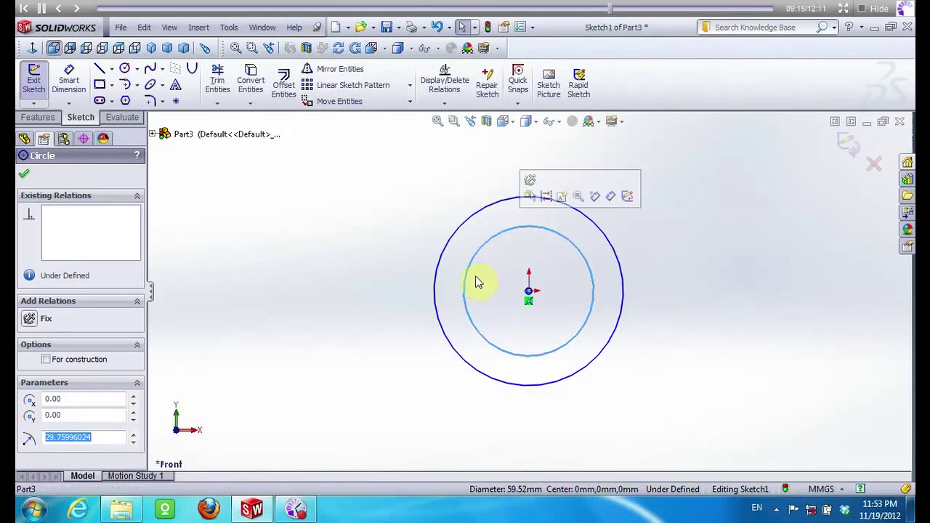
type("25")
key("Return")
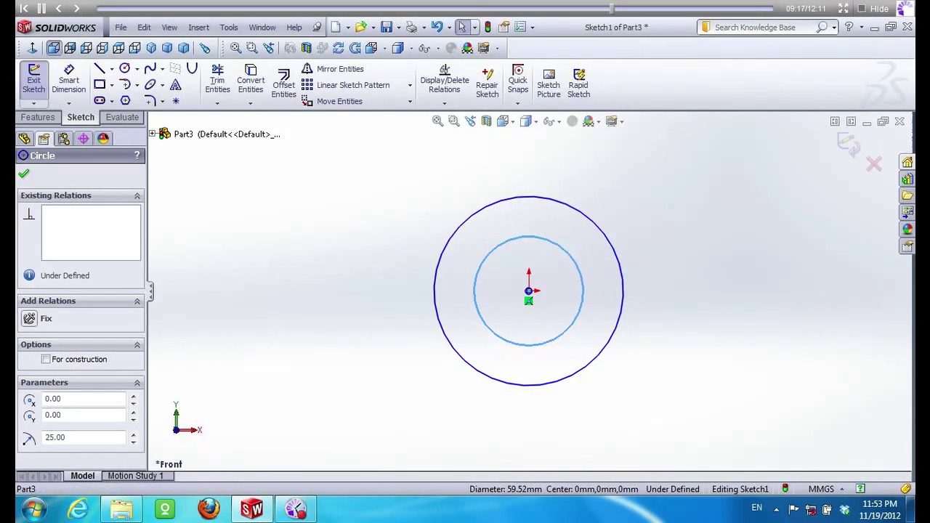
left_click(459, 237)
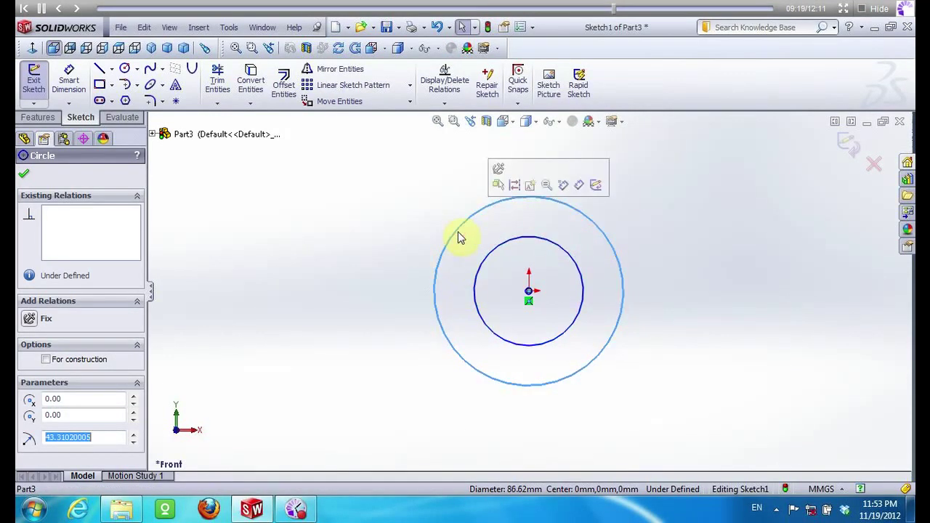
type("30")
key("Return")
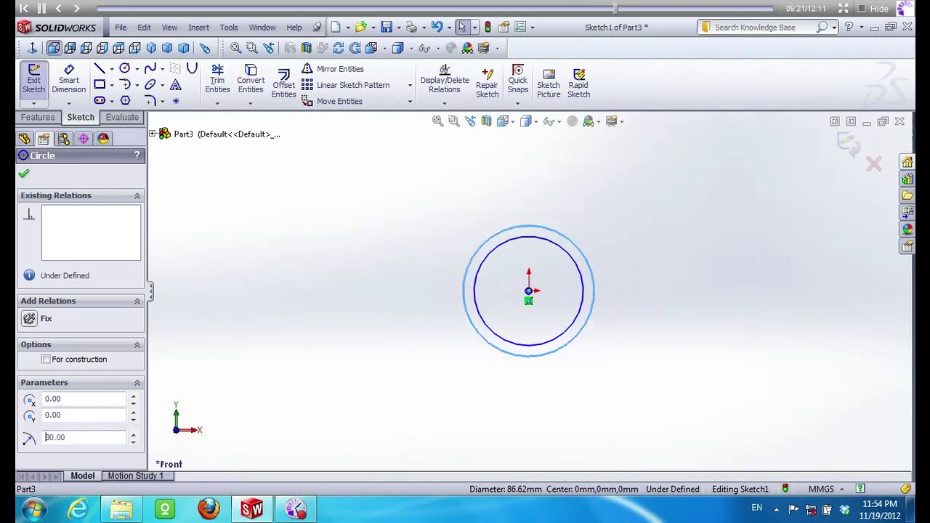
scroll(571, 249, "down", 5)
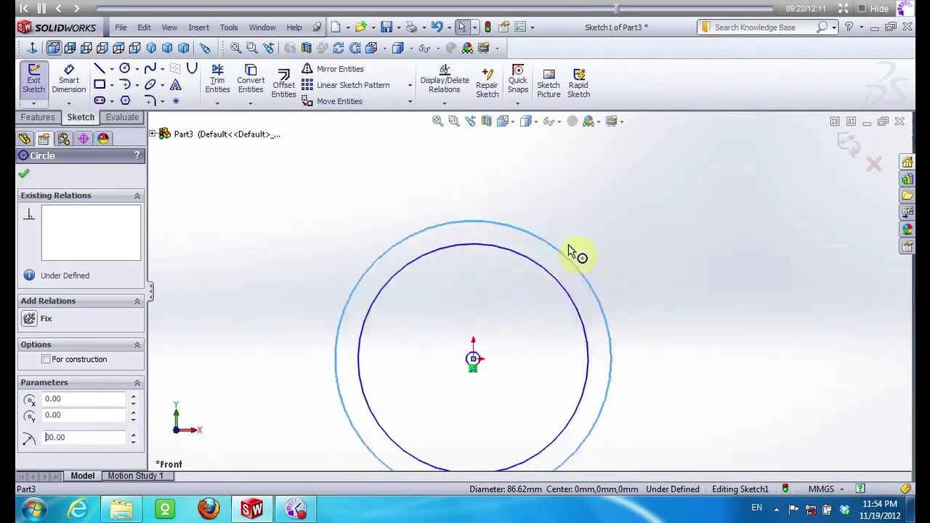
Draw a vertical centre line from the origin and a short horizontal line at the outer circle's top
left_click(100, 69)
left_click(461, 382)
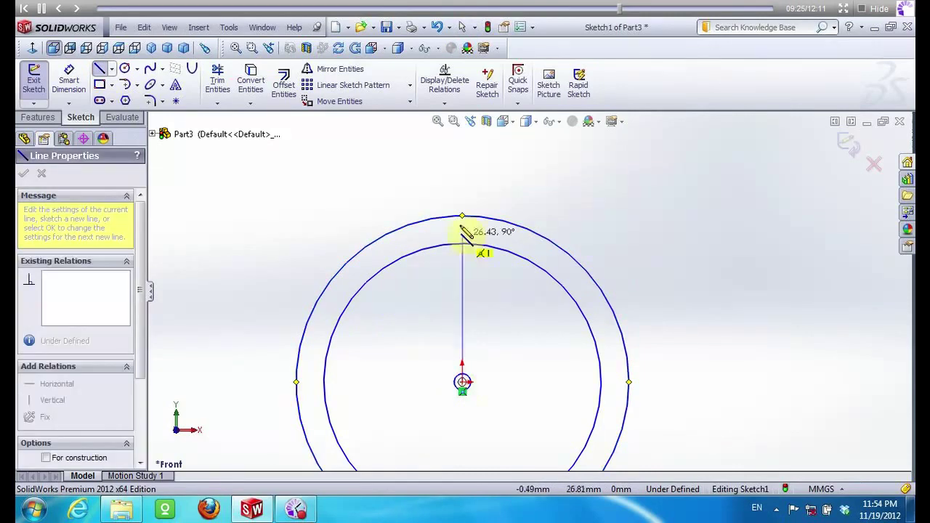
left_click(462, 216)
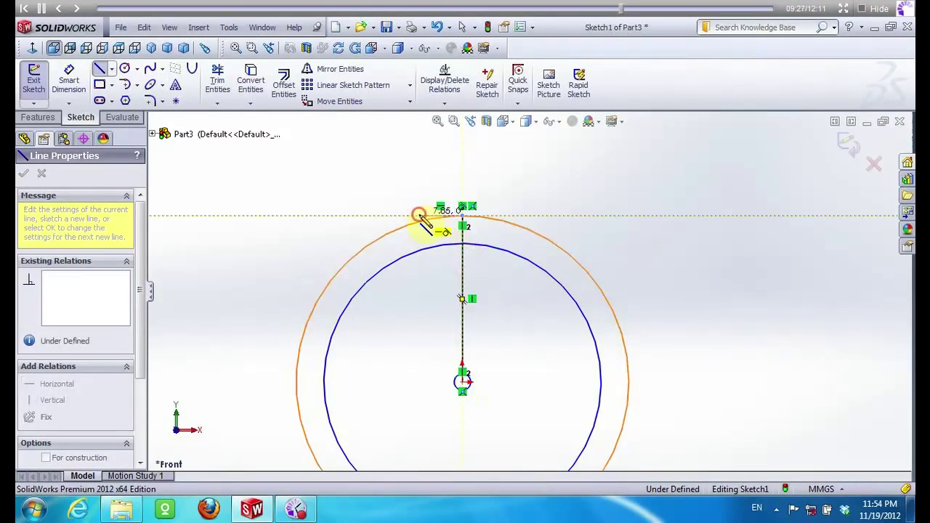
left_click(418, 214)
key("Escape")
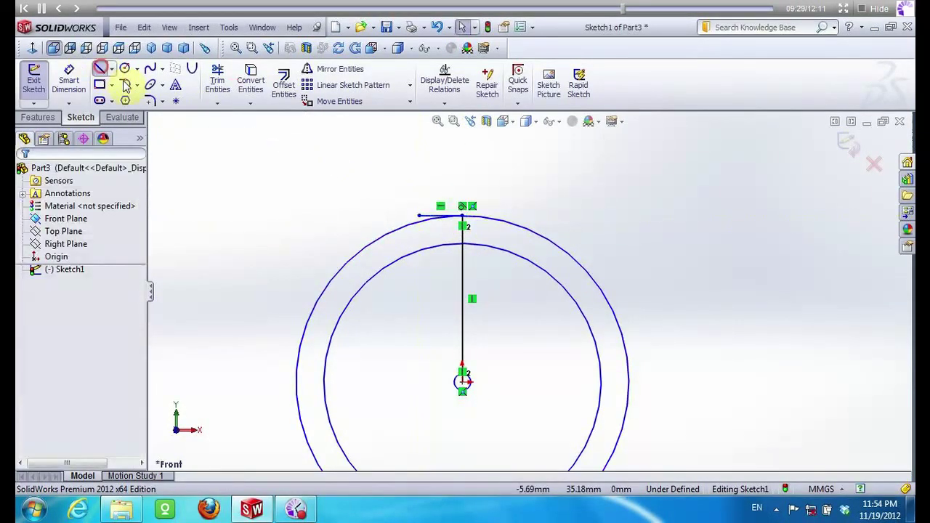
left_click(462, 216)
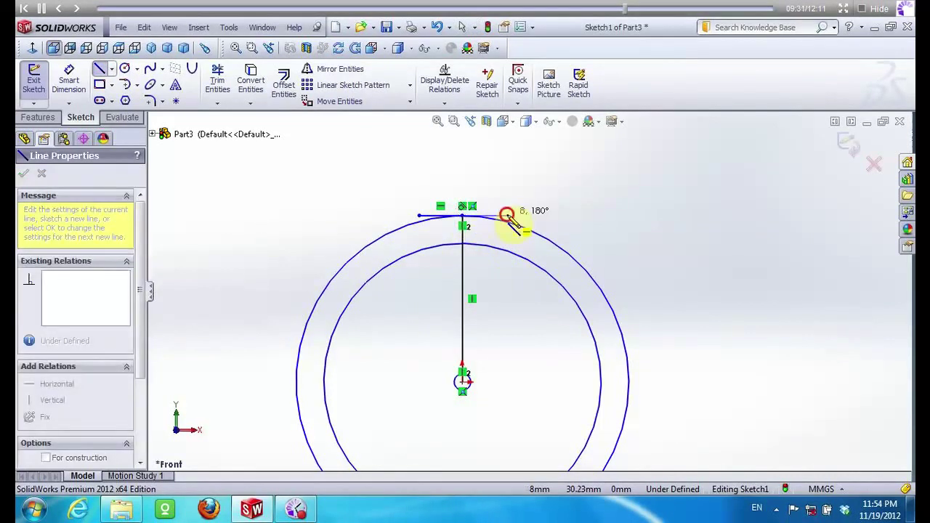
left_click(507, 215)
key("Escape")
left_click(436, 216)
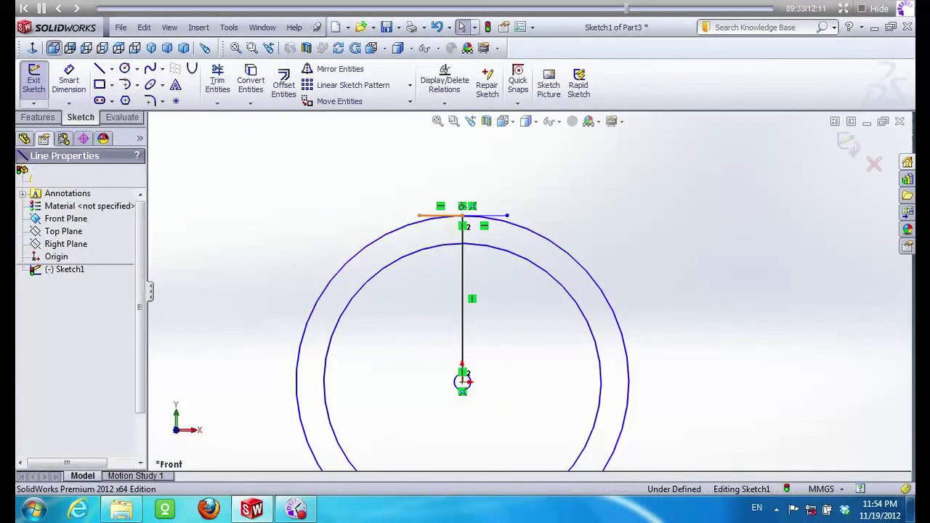
mouse_move(436, 218)
left_mouse_down()
mouse_move(498, 222)
mouse_move(501, 242)
left_mouse_up()
scroll(497, 221, "down", 3)
Dimension the top line to 10 mm, the outer circle to Ø60 and the inner circle to Ø50
left_click(82, 84)
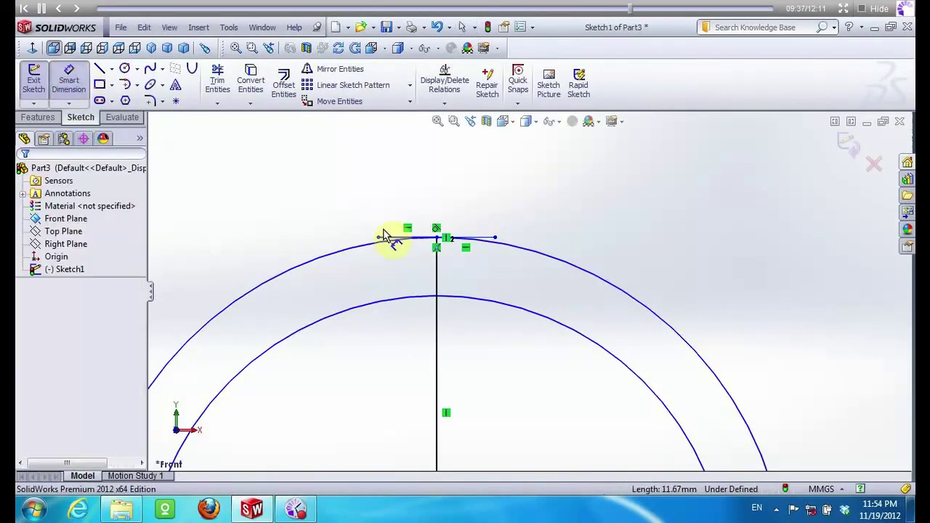
left_click(378, 239)
left_click(496, 238)
left_click(457, 207)
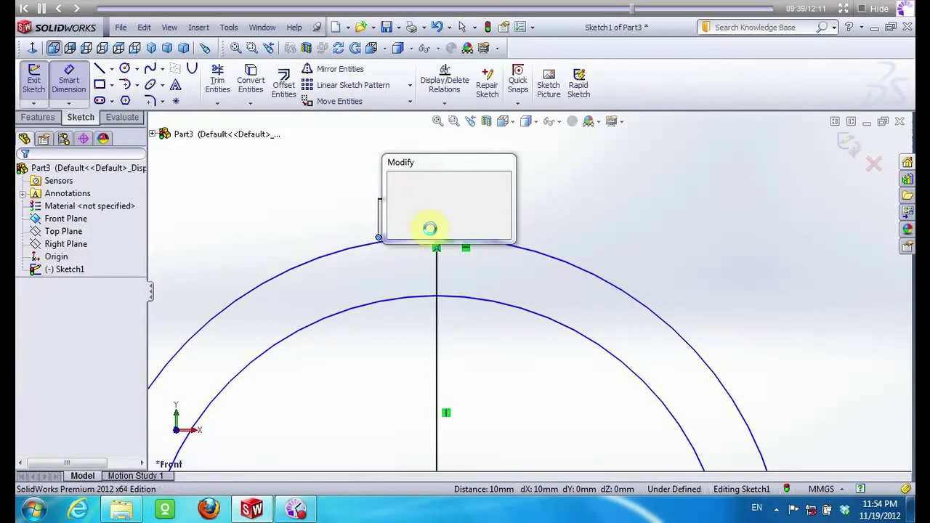
left_click(408, 230)
left_click(518, 271)
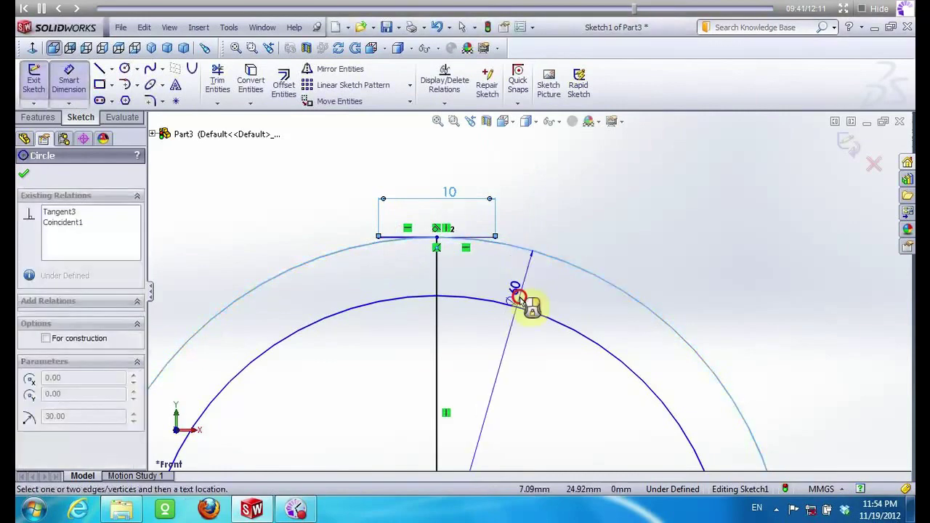
left_click(523, 324)
left_click(462, 326)
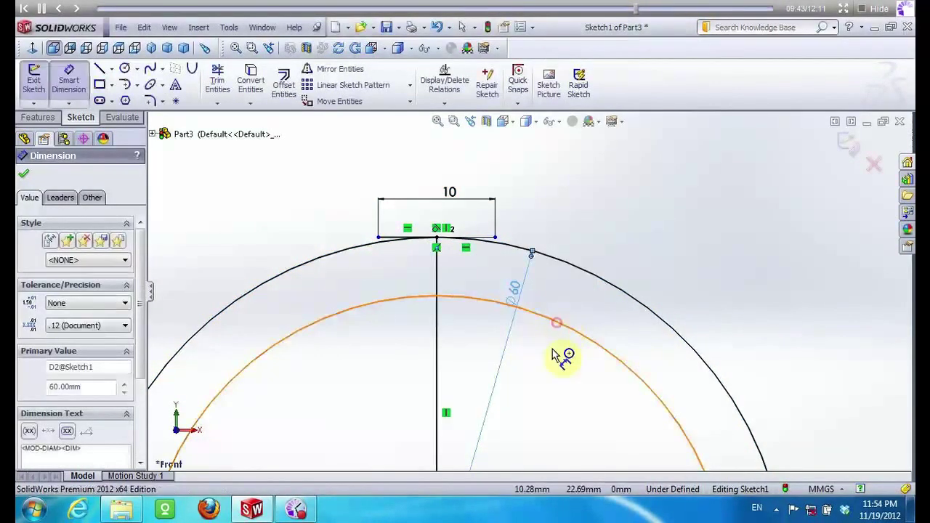
left_click(559, 324)
left_click(550, 359)
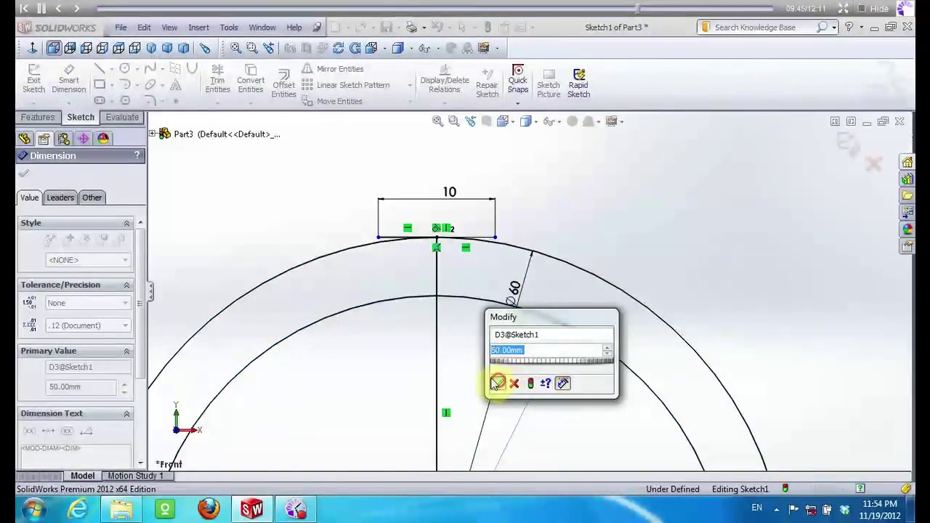
left_click(498, 381)
left_click(97, 70)
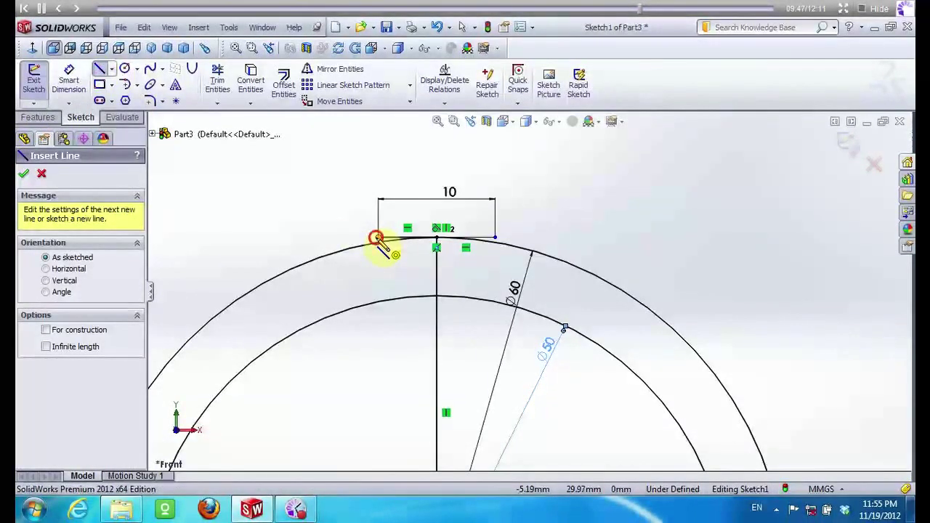
Draw a 290° slanted flank line from the top line's left end and mirror it about the centre line
left_click(375, 238)
left_click(426, 359)
key("Escape")
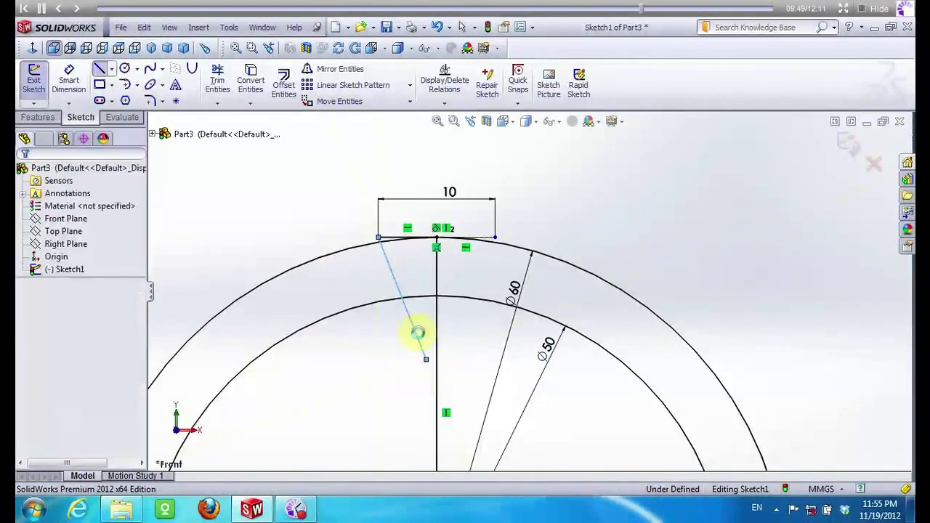
left_click(417, 333)
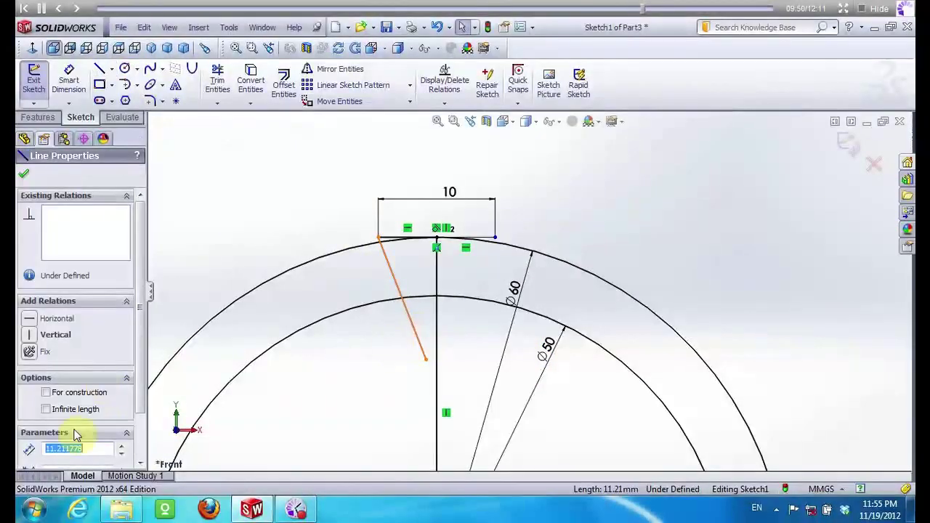
left_click(135, 369)
left_click(73, 415)
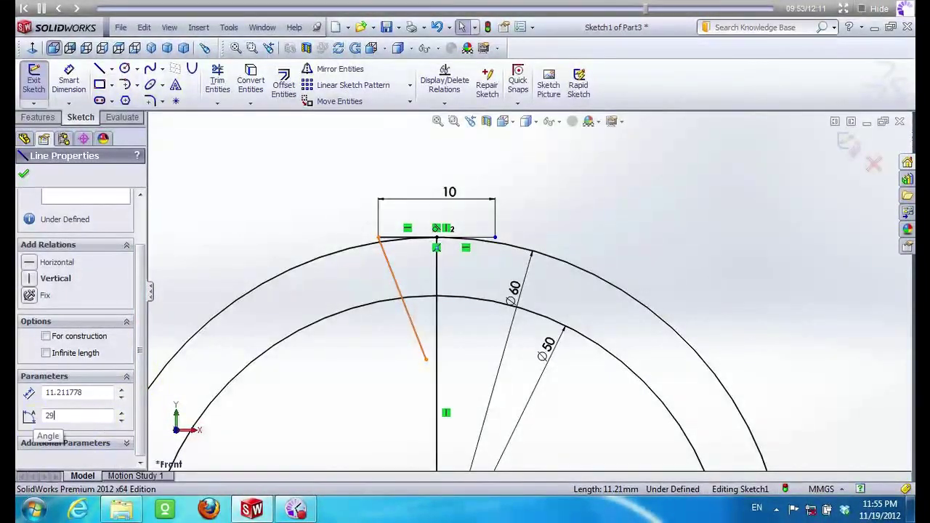
type("0")
key("Return")
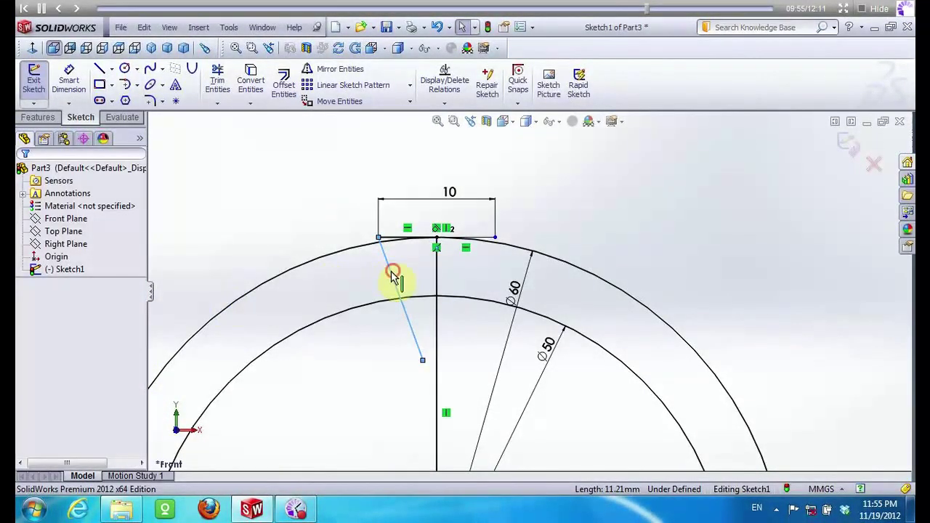
left_click(393, 276)
left_click(347, 70)
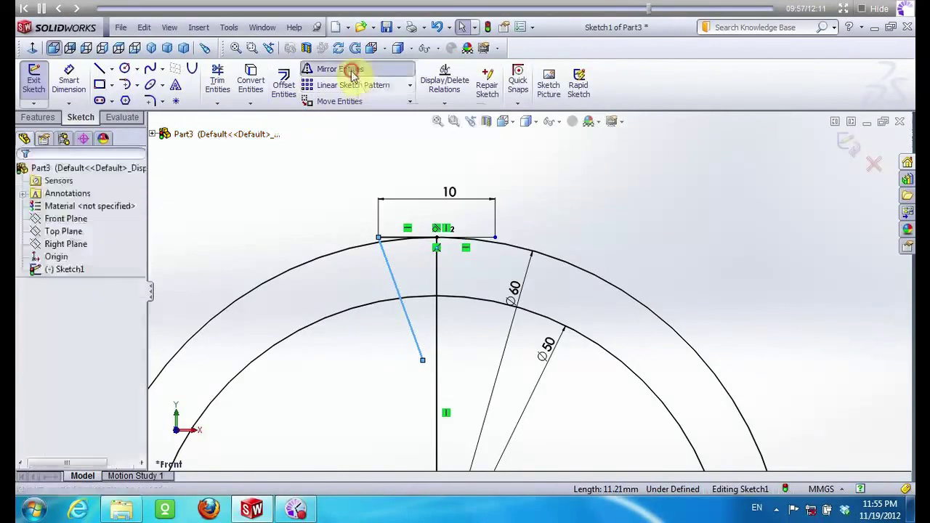
left_click(436, 282)
left_click(24, 175)
Power-trim the centre line, excess top line and circle arcs to leave a single tapered tooth
left_click(217, 79)
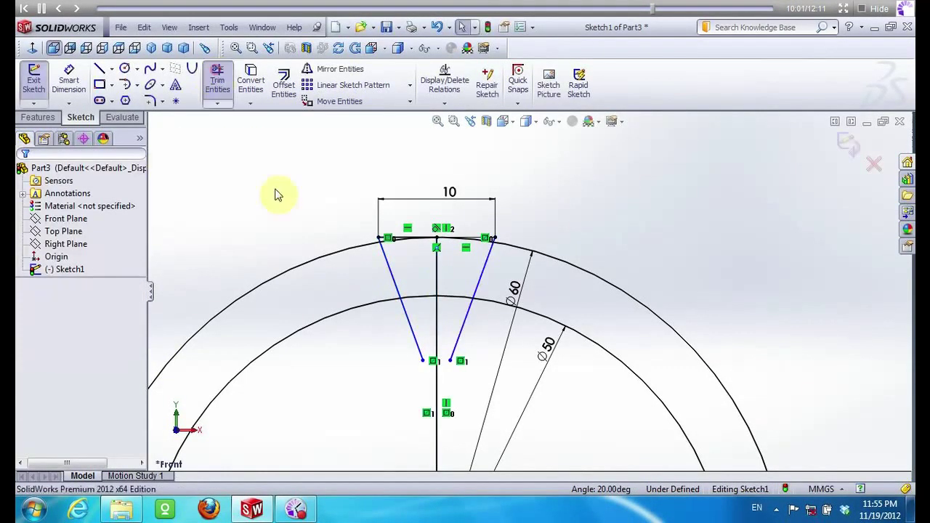
left_click_drag(380, 331, 429, 334)
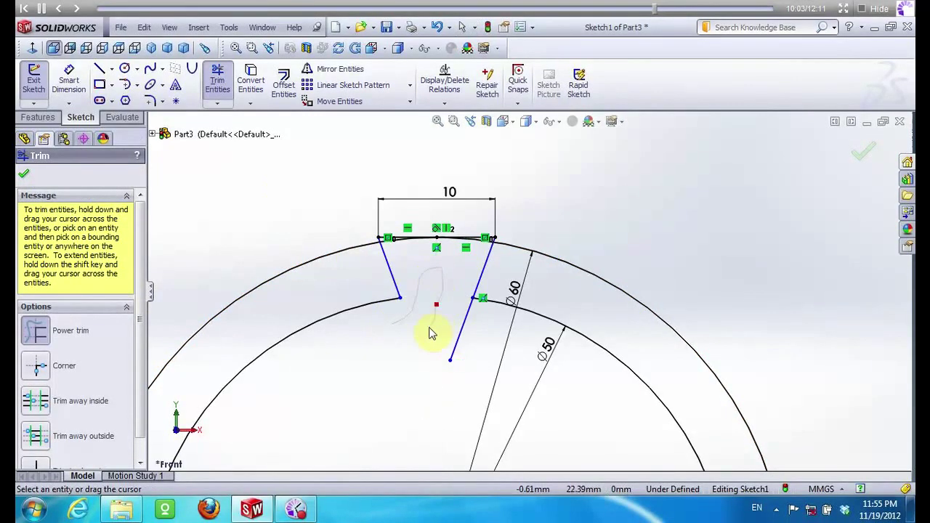
scroll(395, 243, "down", 3)
scroll(421, 272, "down", 3)
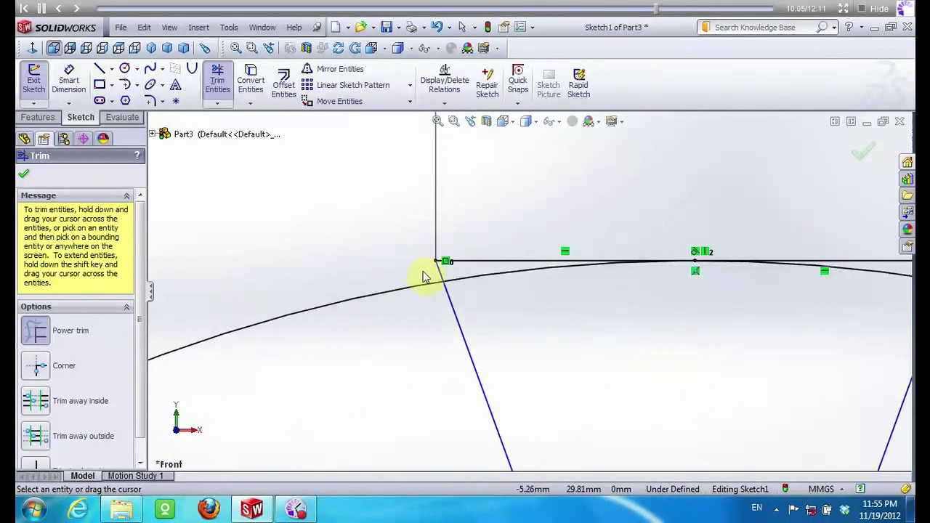
left_click_drag(415, 270, 443, 267)
scroll(285, 278, "up", 3)
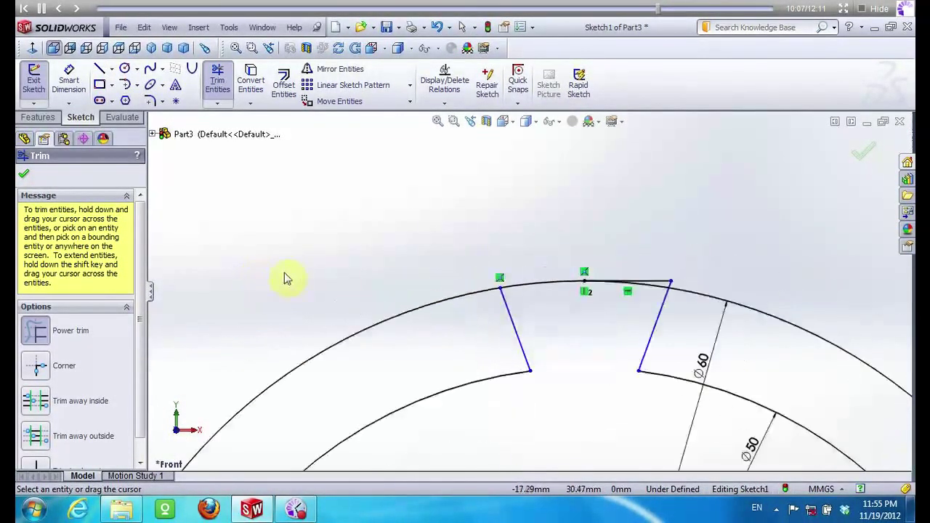
scroll(566, 280, "down", 3)
scroll(577, 293, "down", 3)
mouse_move(577, 292)
left_mouse_down()
mouse_move(539, 284)
mouse_move(587, 322)
left_mouse_up()
scroll(588, 291, "up", 3)
scroll(592, 268, "up", 3)
key("Escape")
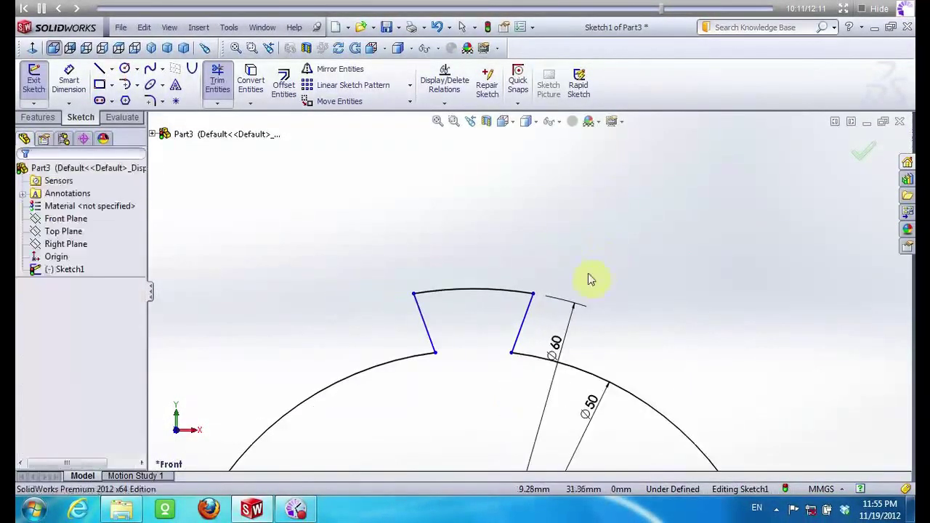
Select the entire tooth outline for patterning
scroll(486, 287, "up", 2)
scroll(537, 312, "up", 2)
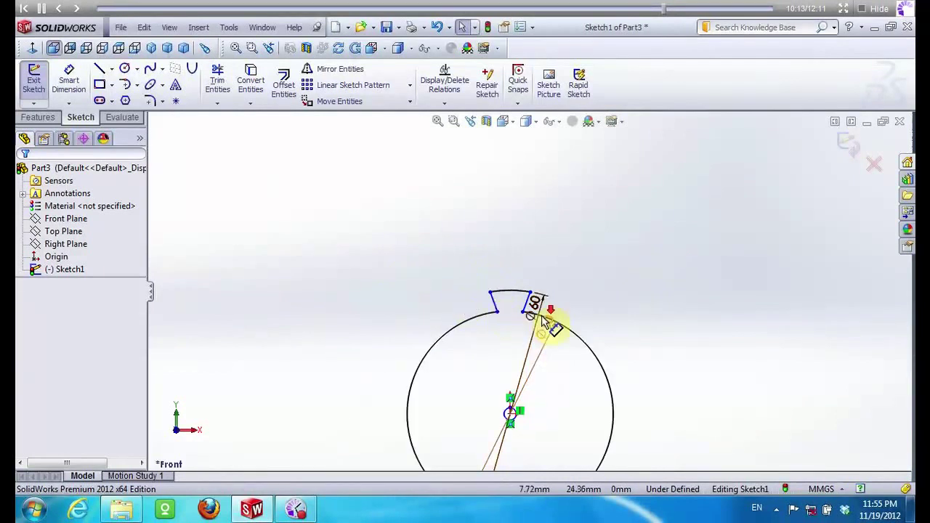
scroll(541, 314, "down", 2)
left_click_drag(445, 257, 529, 324)
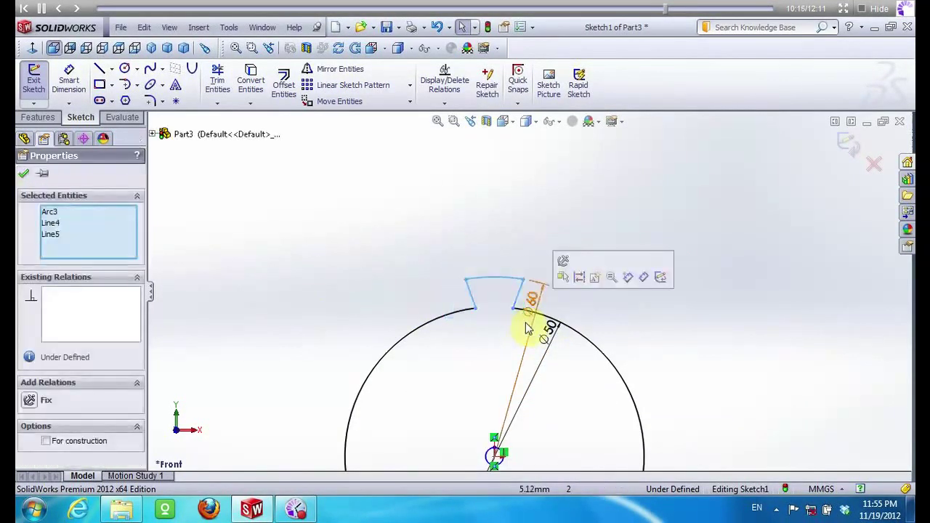
left_click(411, 88)
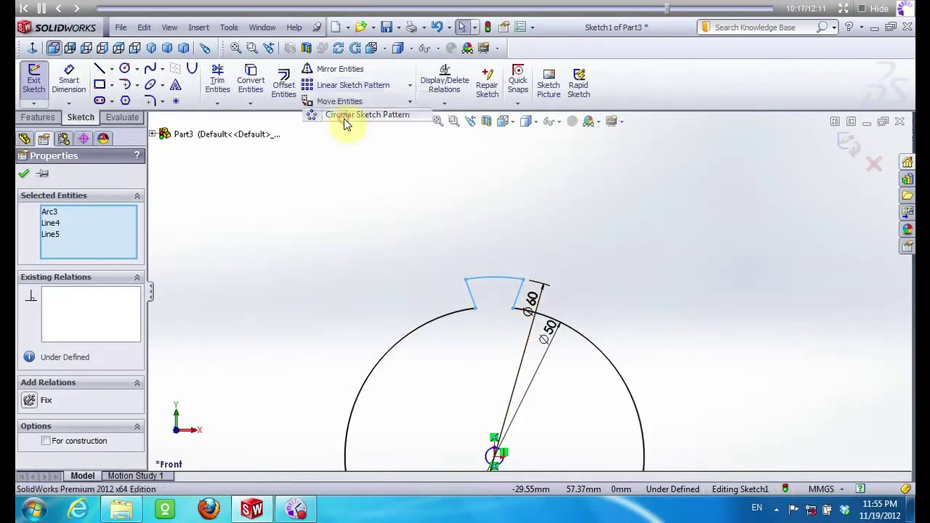
Circular-pattern the tooth into 10 instances over 360°, centred on the origin (0 mm, 0 mm)
left_click(341, 116)
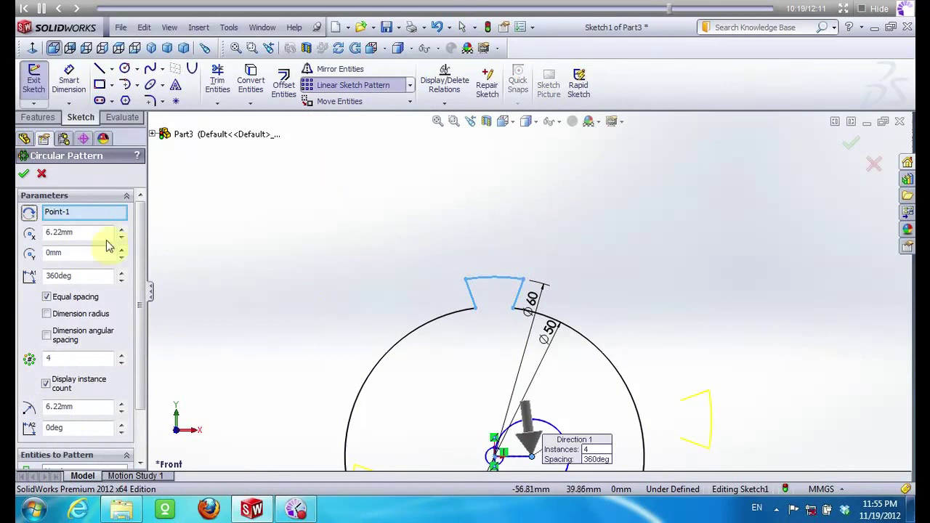
left_click_drag(84, 357, 42, 357)
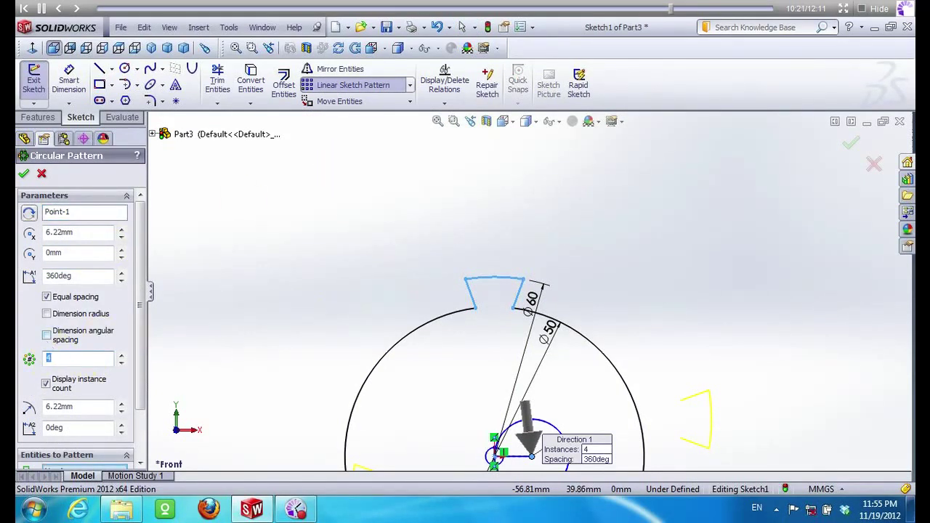
type("10")
left_click_drag(60, 236, 42, 238)
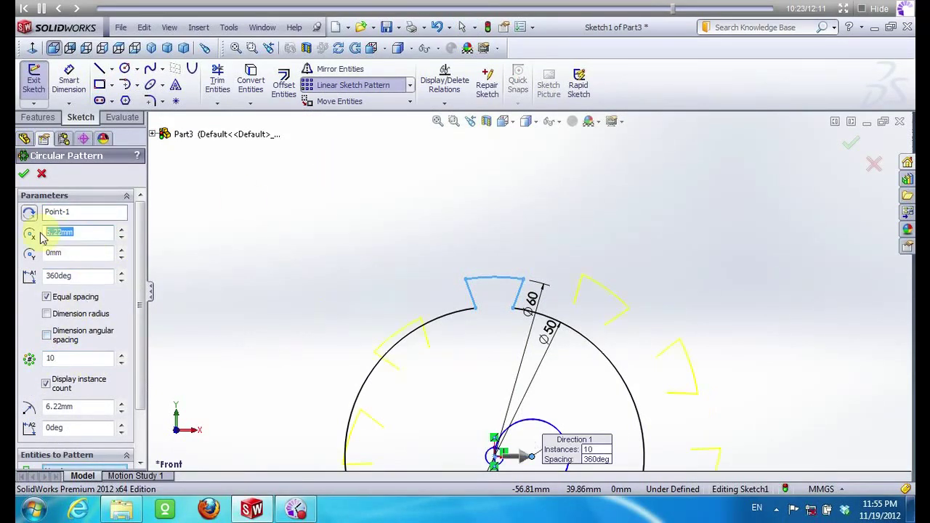
type("0")
left_click(204, 236)
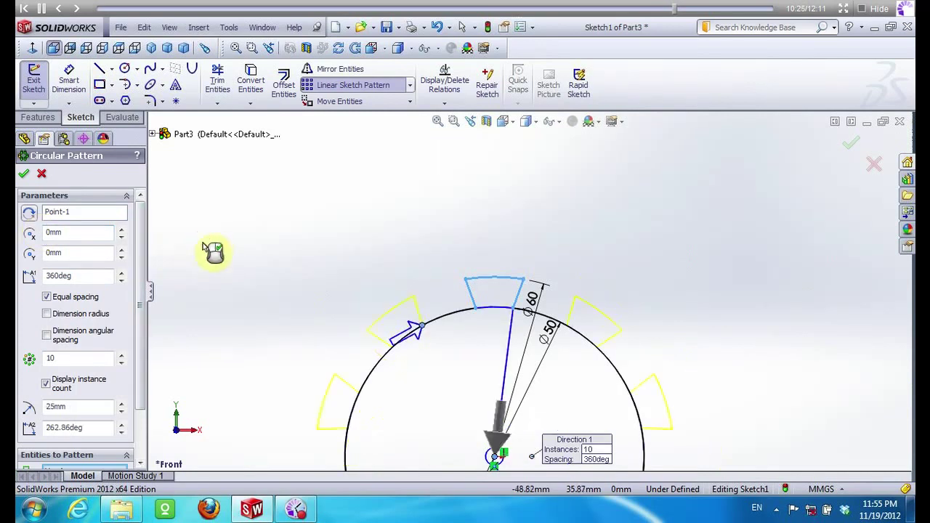
left_click(25, 176)
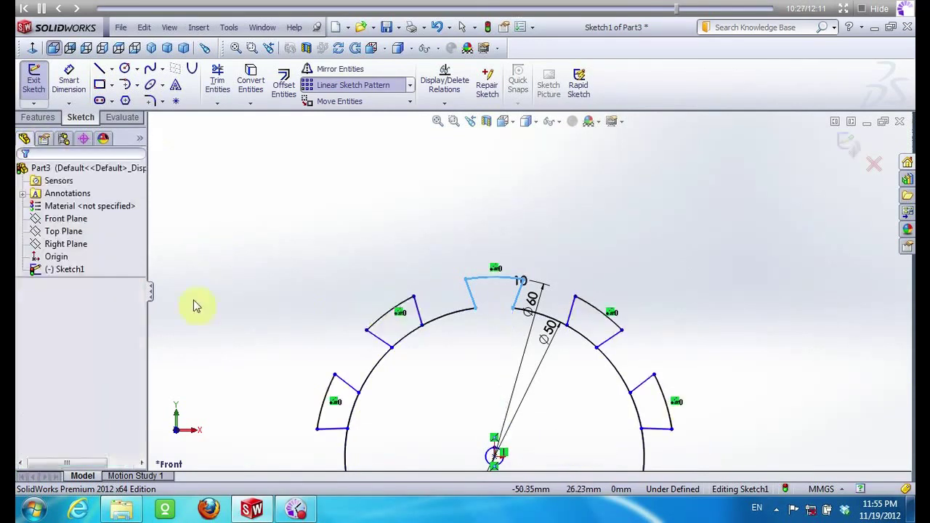
left_click(218, 80)
Trim the base-circle arcs between the ten teeth, leaving one continuous toothed gear outline
mouse_move(421, 375)
left_mouse_down()
mouse_move(393, 403)
mouse_move(610, 407)
left_mouse_up()
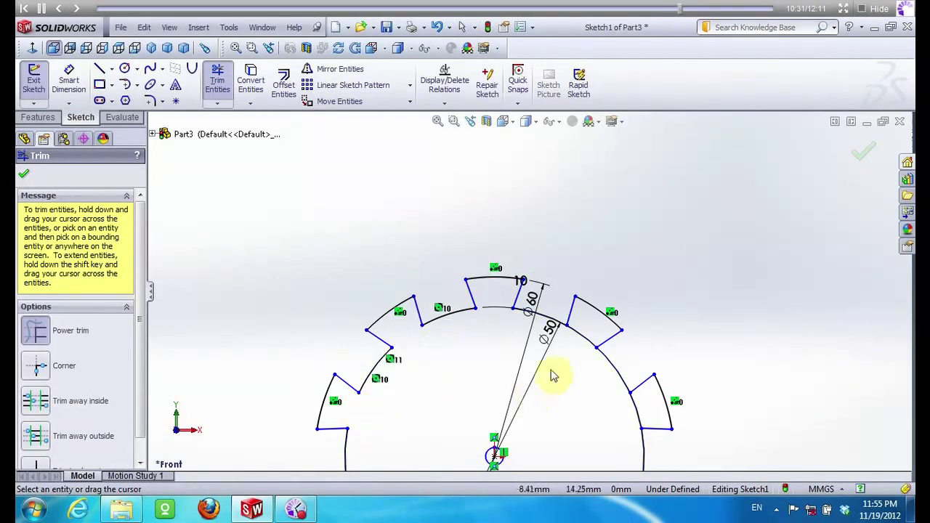
scroll(479, 307, "up", 3)
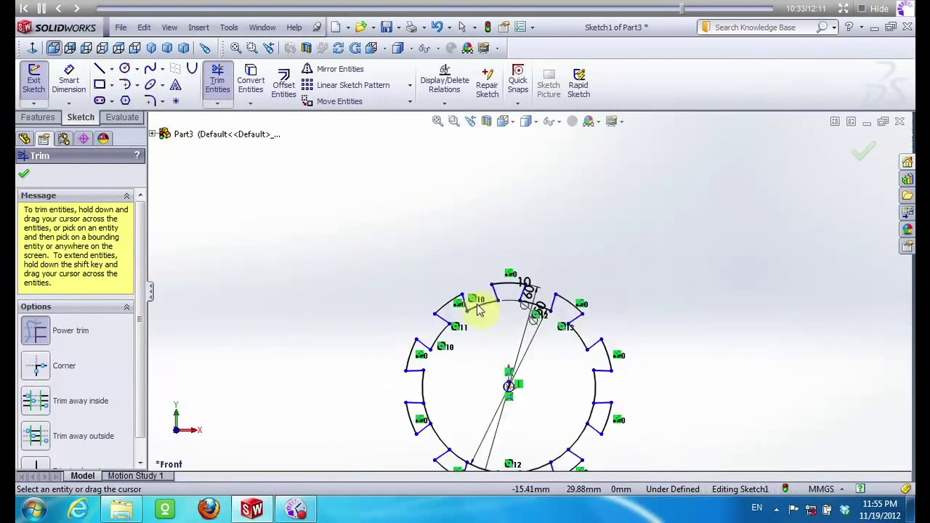
scroll(535, 384, "down", 2)
mouse_move(574, 393)
left_mouse_down()
mouse_move(504, 411)
mouse_move(504, 431)
mouse_move(436, 399)
mouse_move(426, 406)
mouse_move(407, 332)
mouse_move(373, 339)
mouse_move(425, 334)
left_mouse_up()
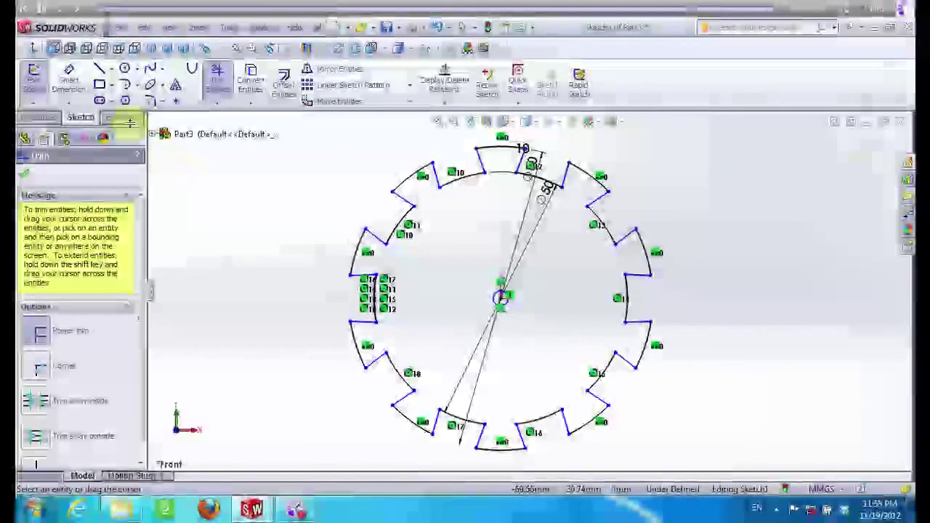
scroll(520, 300, "down", 4)
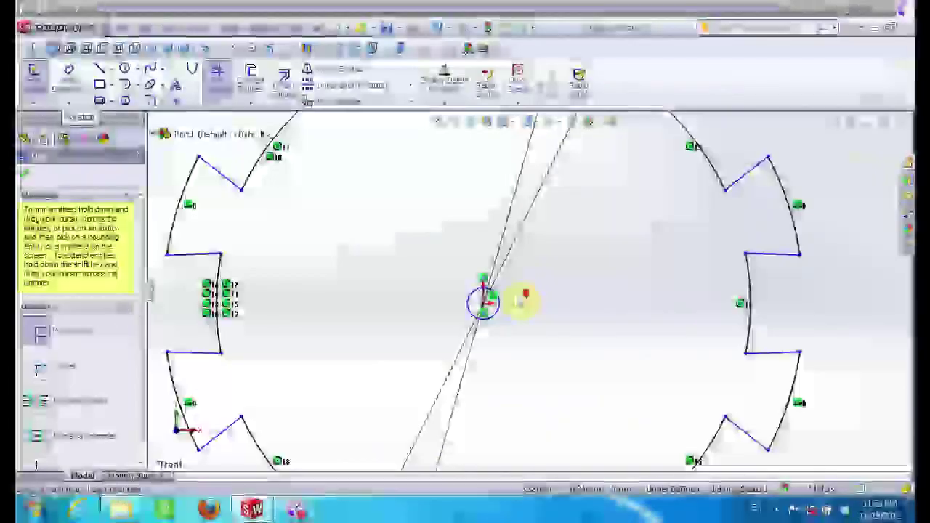
scroll(520, 299, "down", 3)
left_click(124, 69)
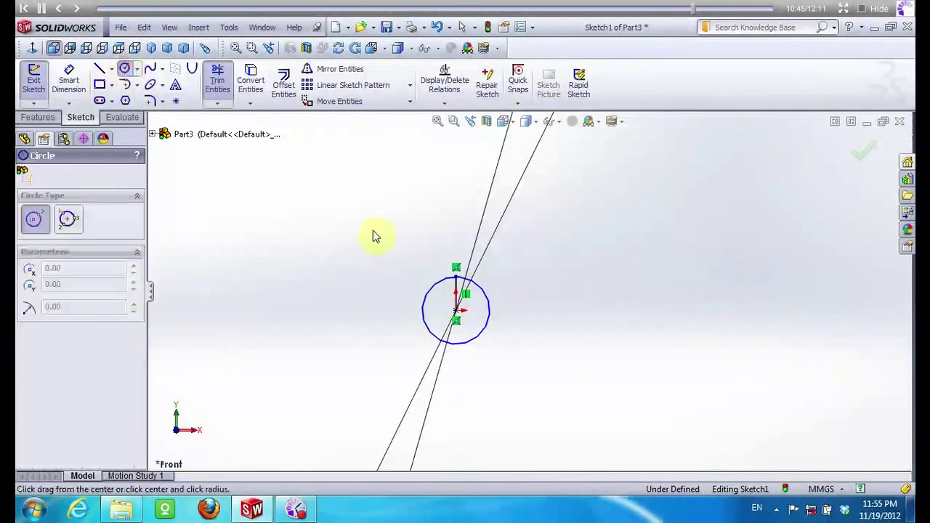
Draw a larger circle at the origin and a 1 mm horizontal line left from the centre
left_click_drag(456, 310, 385, 274)
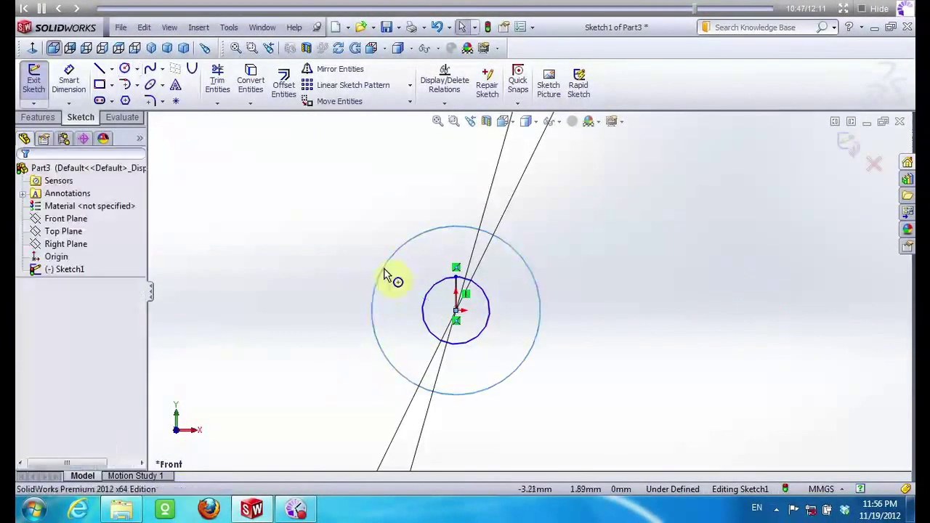
left_click(387, 272)
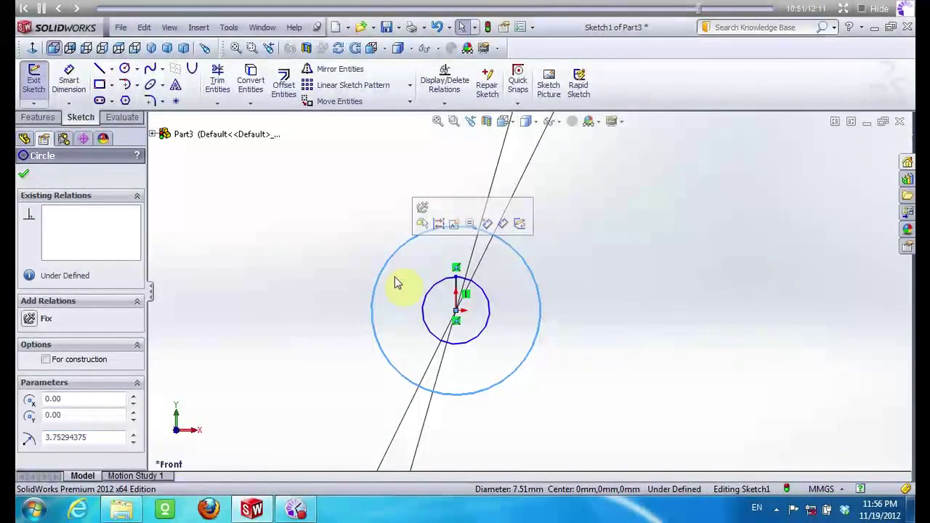
left_click(101, 70)
mouse_move(455, 310)
left_mouse_down()
mouse_move(419, 325)
mouse_move(404, 311)
left_mouse_up()
key("Escape")
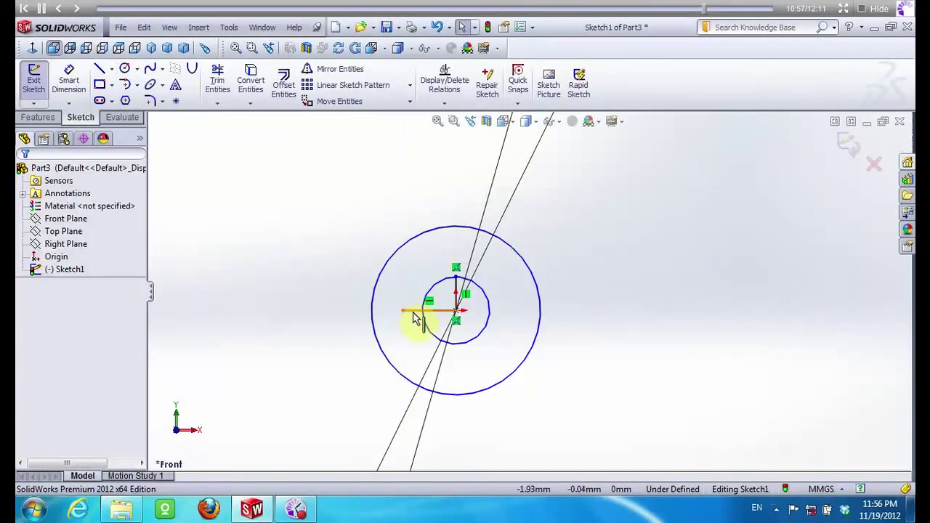
left_click(414, 311)
type("1")
key("Return")
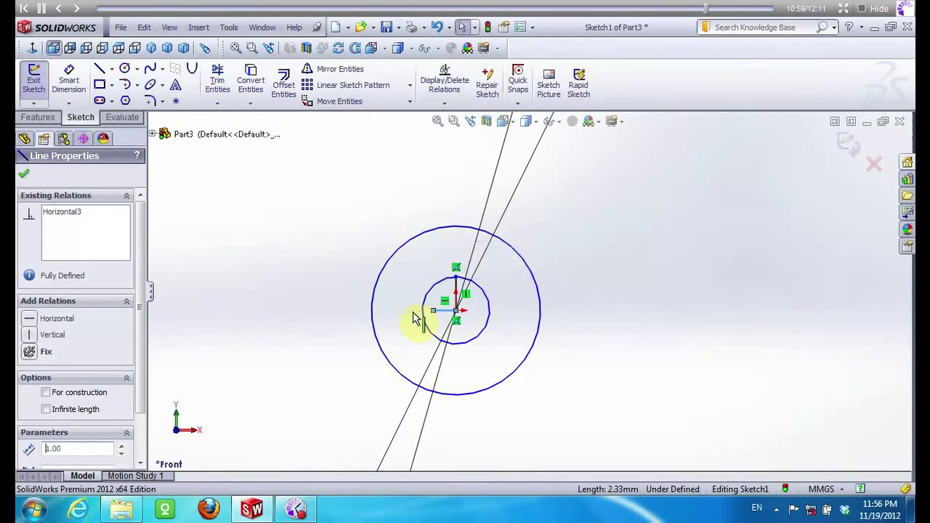
Add a vertical line and a tall corner rectangle across the circles, with its bottom edge 2 mm
left_click(99, 68)
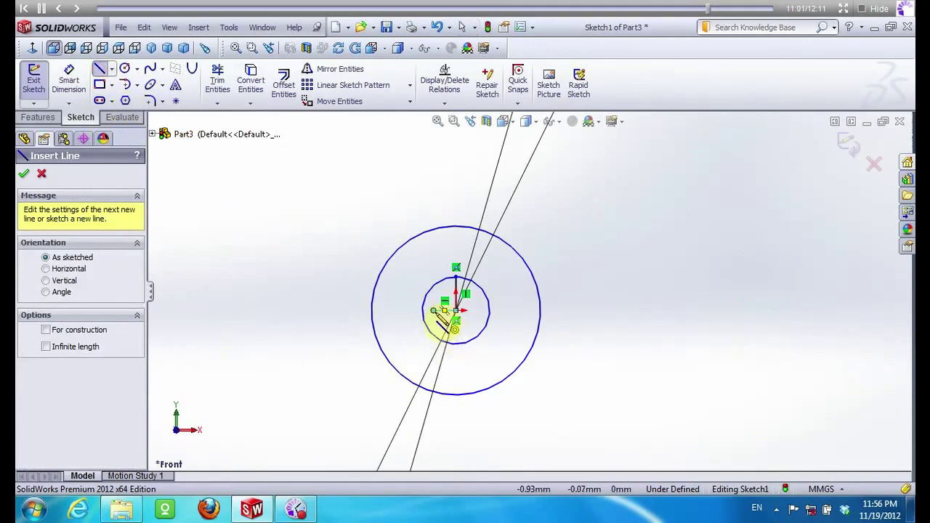
left_click(433, 310)
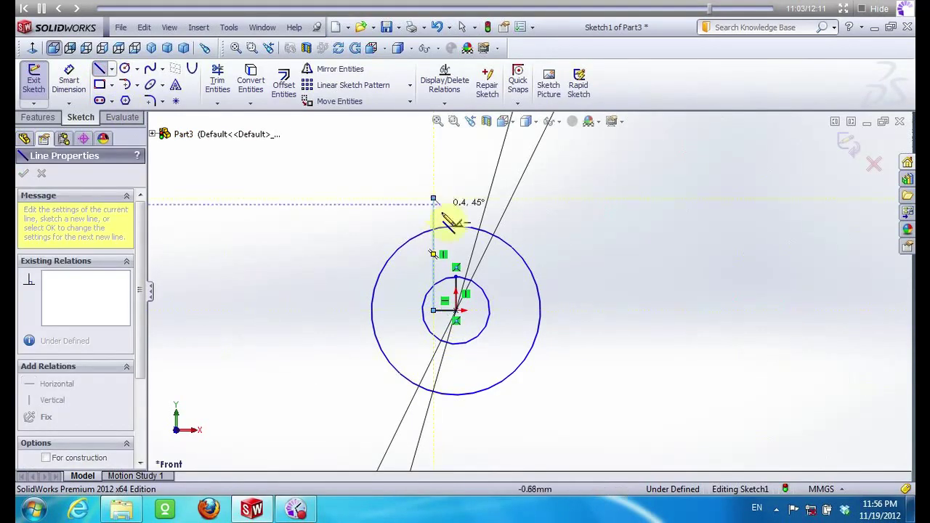
double_click(433, 197)
left_click(99, 69)
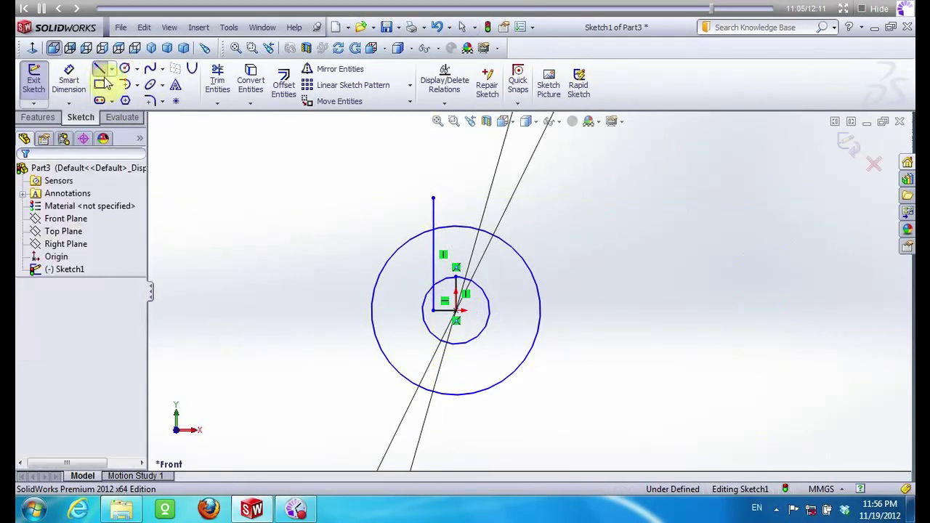
left_click(433, 198)
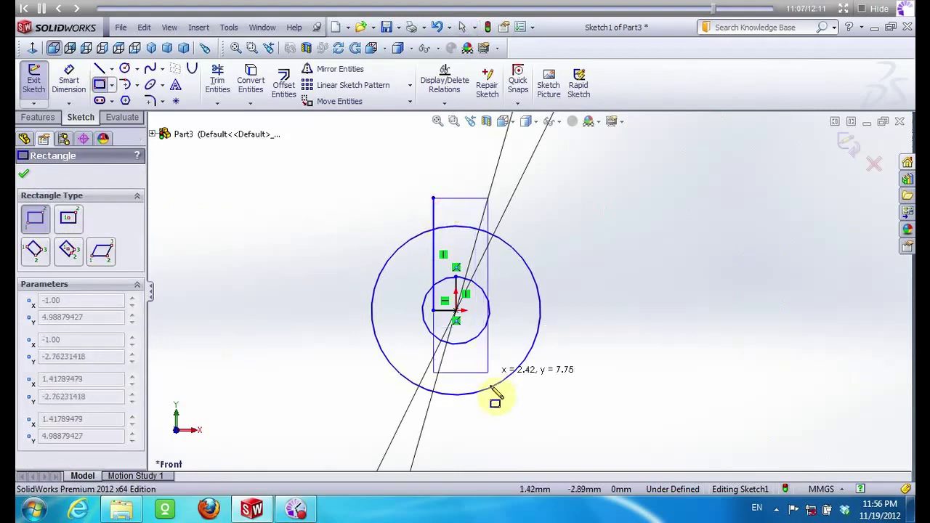
left_click(493, 432)
key("Escape")
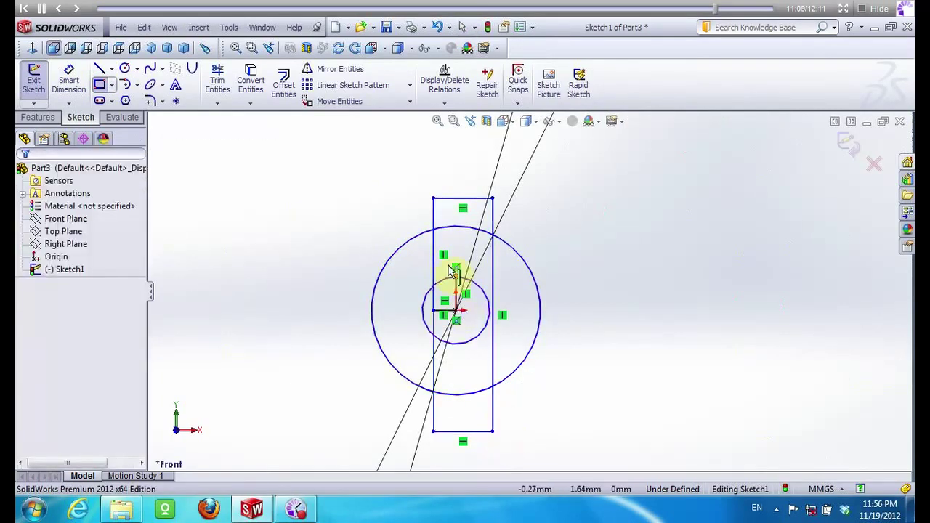
left_click(467, 435)
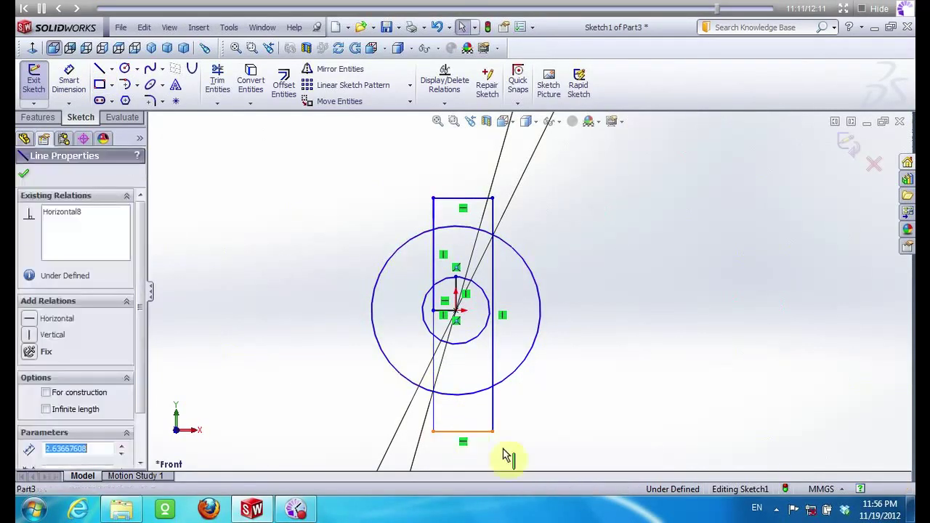
type("2")
key("Return")
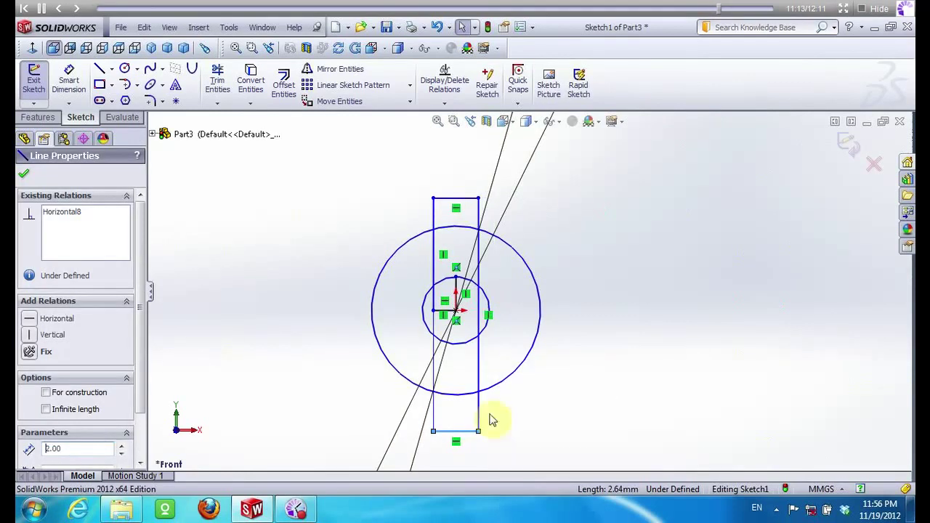
Trim the extra circle arcs and rectangle segments into a centre hole with slots above and below
left_click(215, 78)
left_click_drag(419, 225, 398, 281)
mouse_move(449, 417)
left_mouse_down()
mouse_move(461, 438)
mouse_move(530, 354)
left_mouse_up()
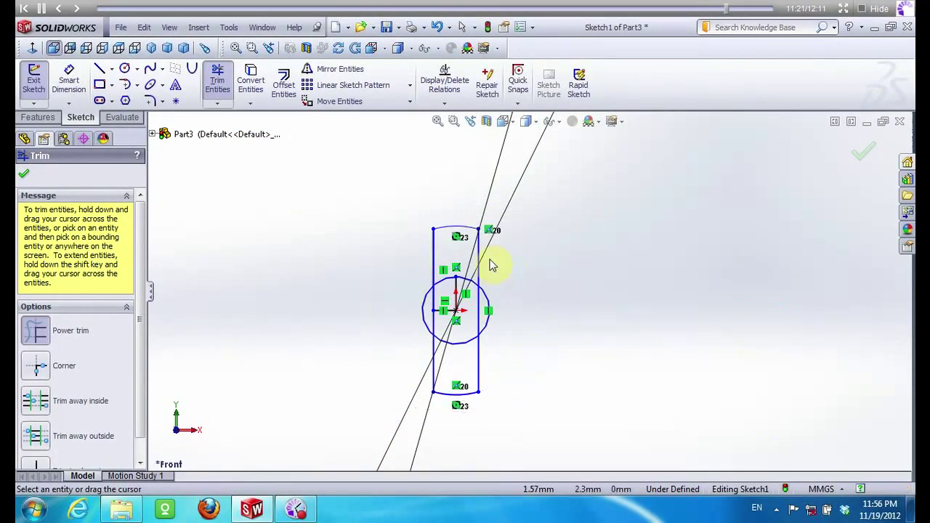
scroll(490, 268, "down", 2)
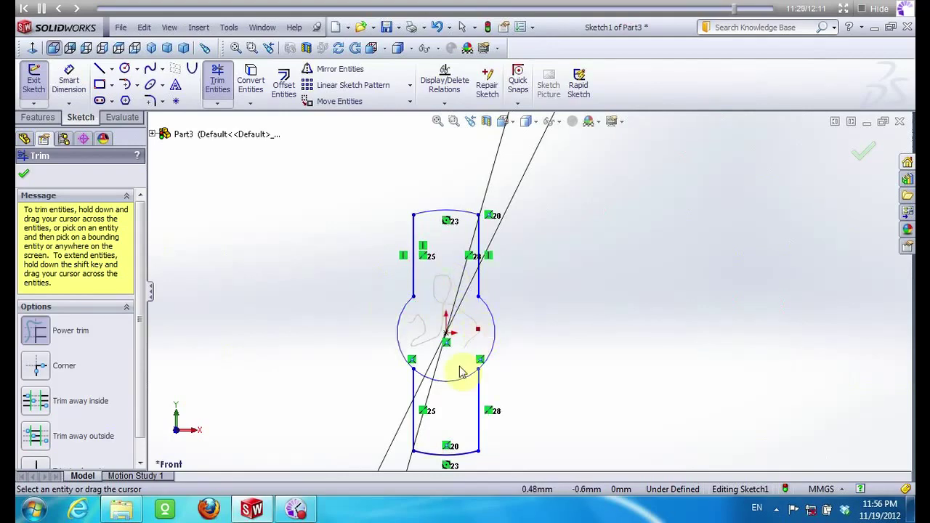
left_click_drag(459, 372, 450, 399)
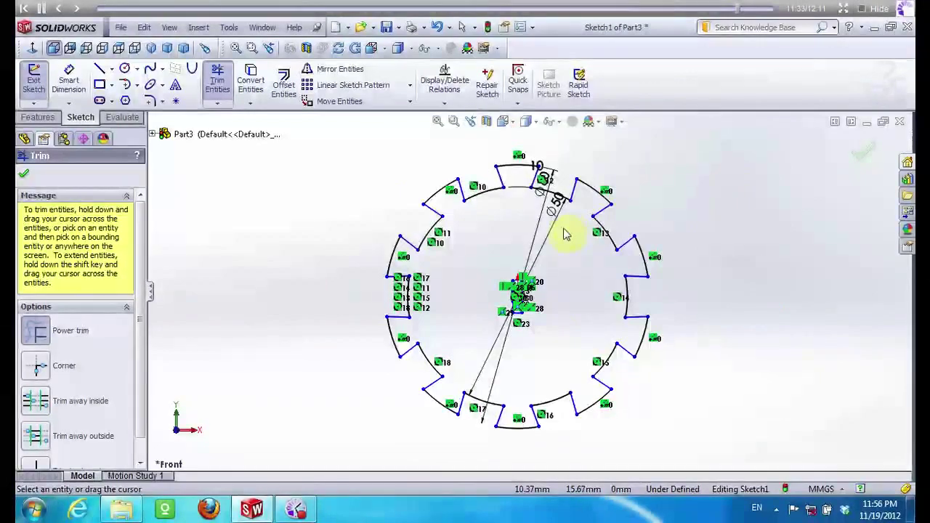
left_click(24, 174)
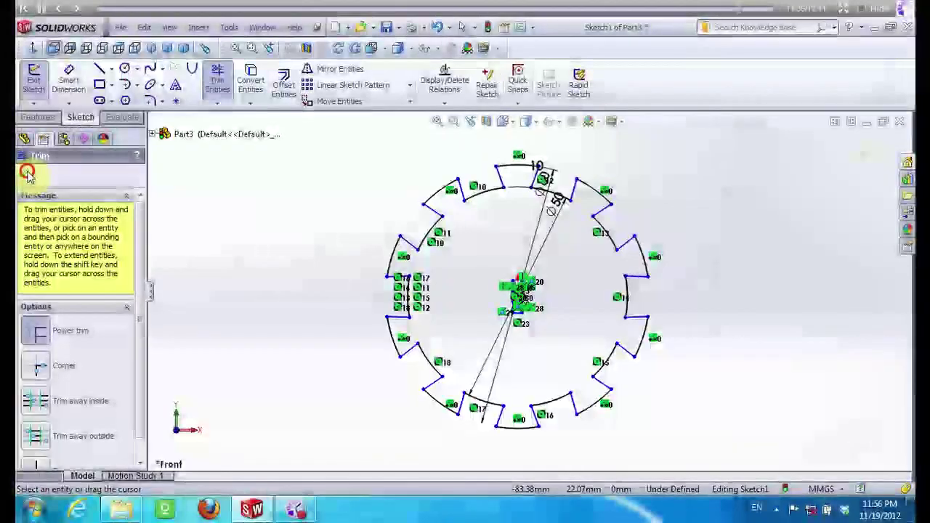
left_click(45, 118)
Extrude the gear sketch 5 mm as a boss and accept merging the open contours
left_click(38, 84)
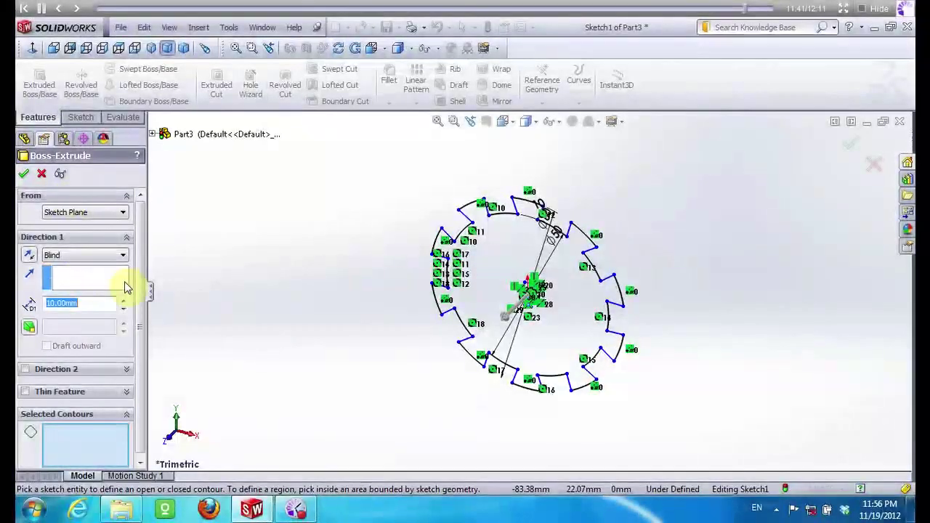
type("5")
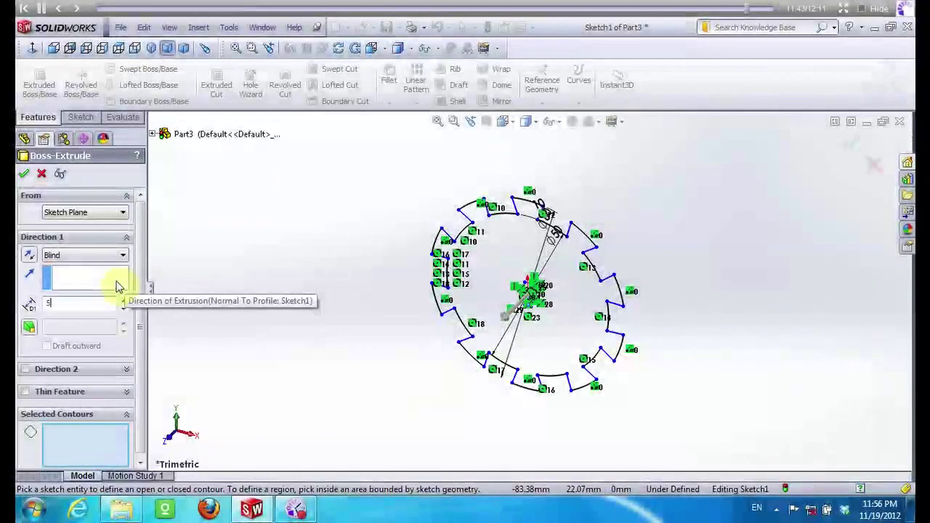
key("Return")
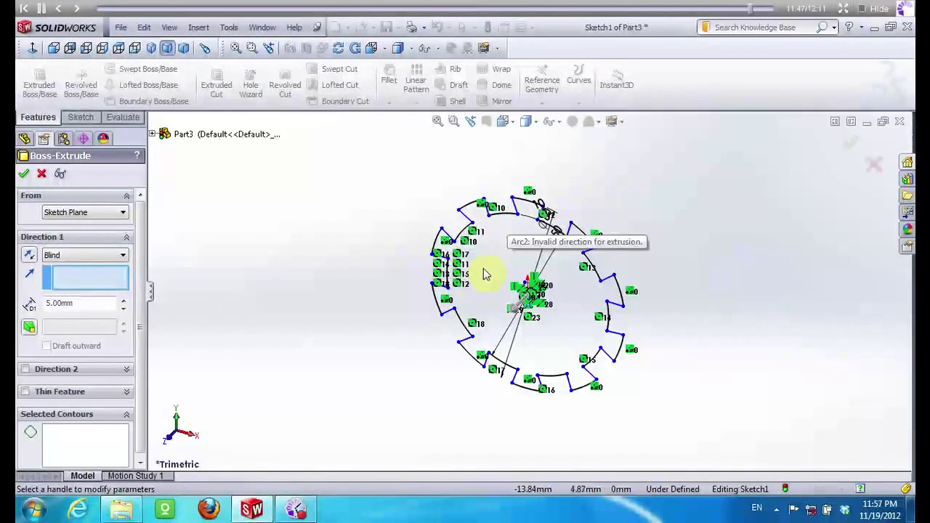
scroll(557, 281, "down", 3)
scroll(549, 280, "down", 3)
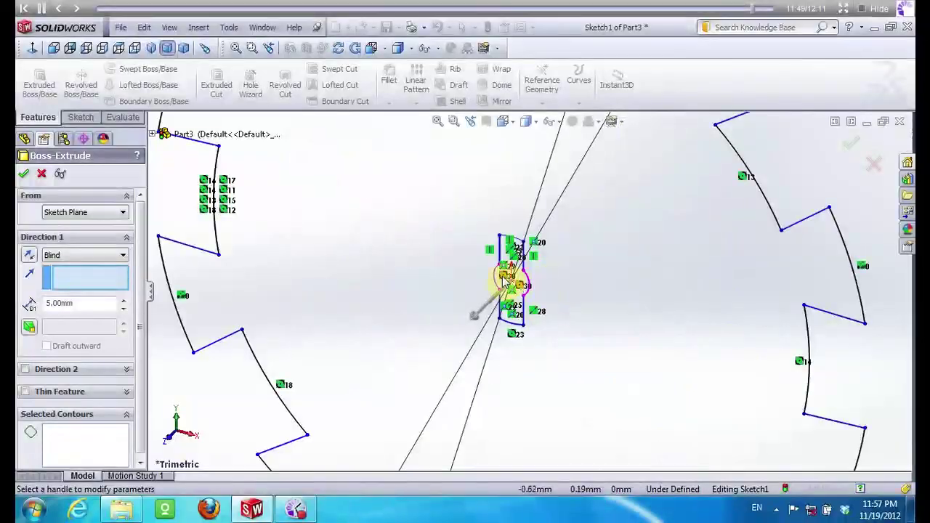
scroll(450, 281, "up", 3)
scroll(463, 255, "up", 3)
scroll(415, 269, "up", 3)
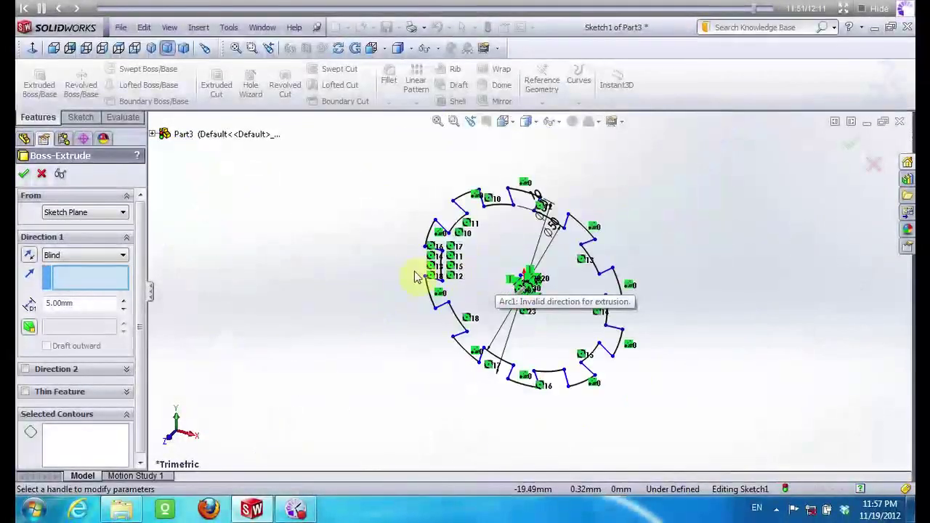
left_click(23, 176)
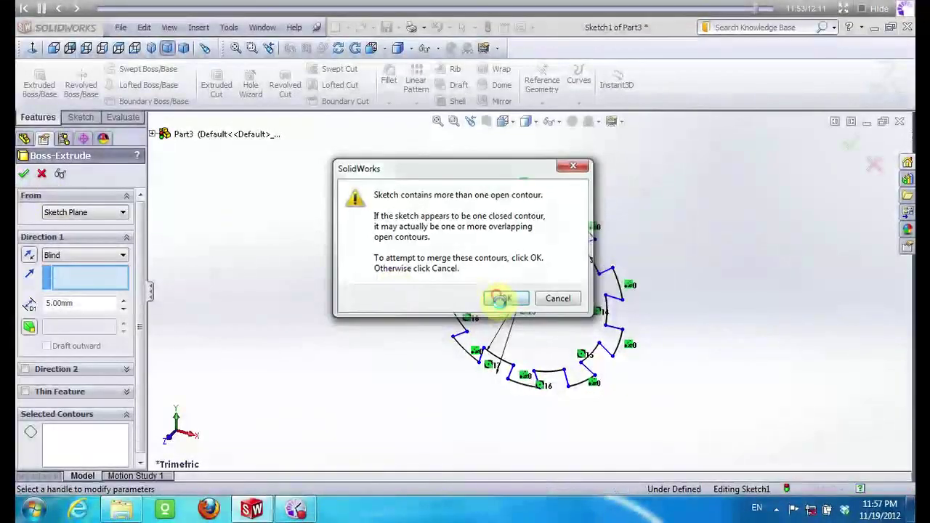
left_click(504, 298)
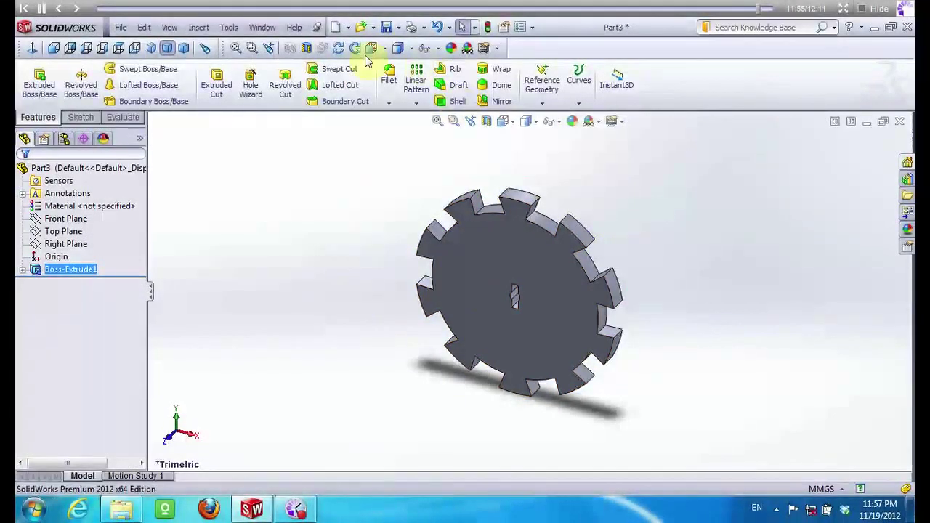
Orbit to inspect the solid gear, then save the part as 'Gear 5'
left_click(338, 48)
mouse_move(413, 169)
left_mouse_down()
mouse_move(572, 245)
mouse_move(534, 371)
mouse_move(328, 275)
left_mouse_up()
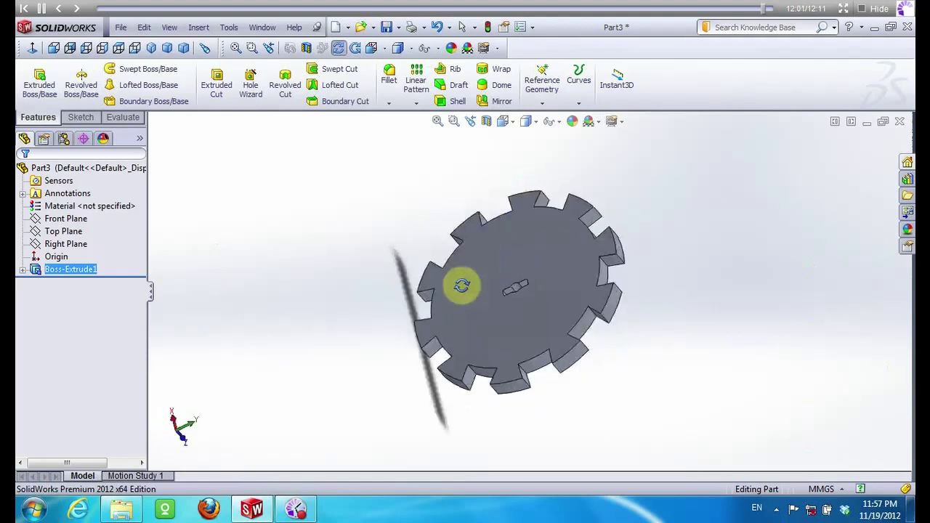
left_click(120, 26)
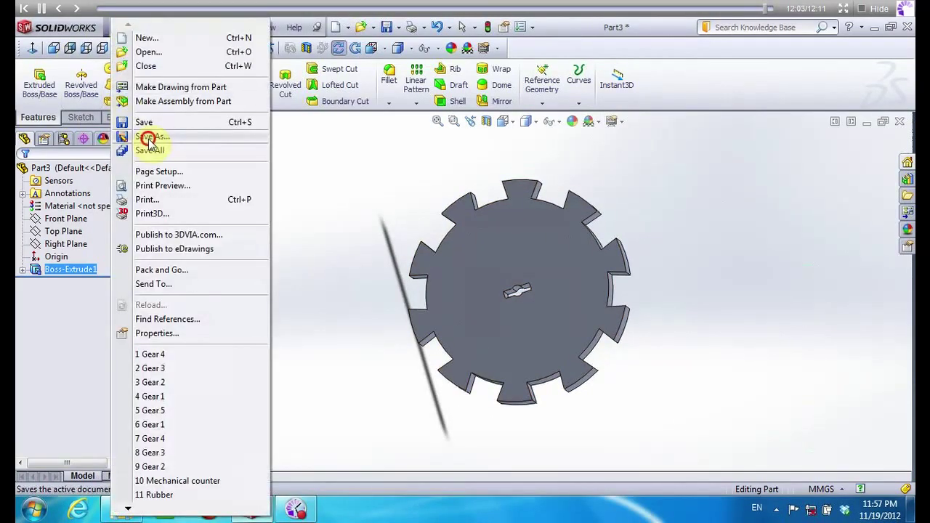
left_click(149, 136)
left_click(398, 264)
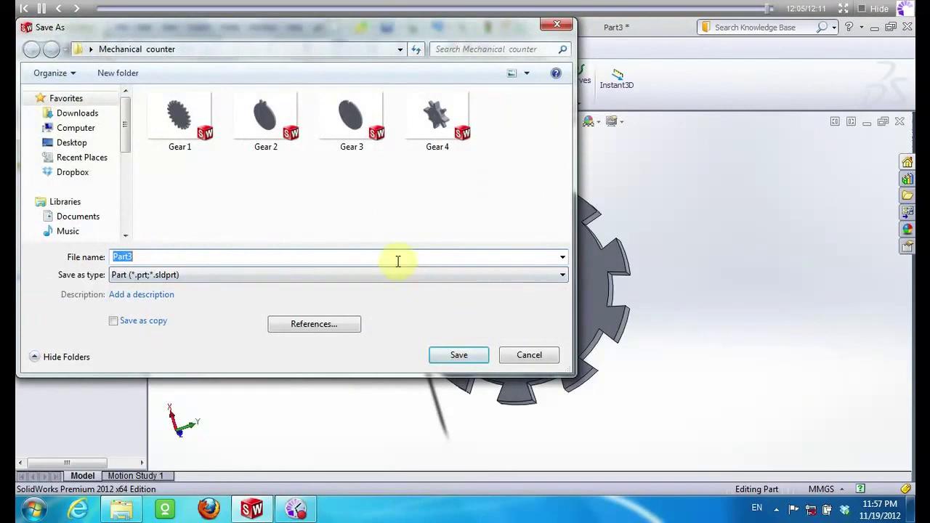
type("Gea")
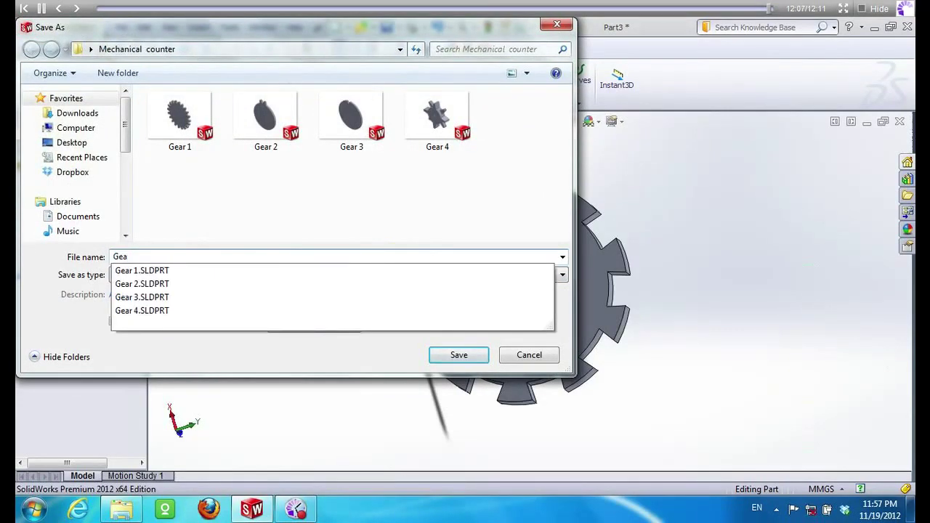
type("r 5")
left_click(465, 356)
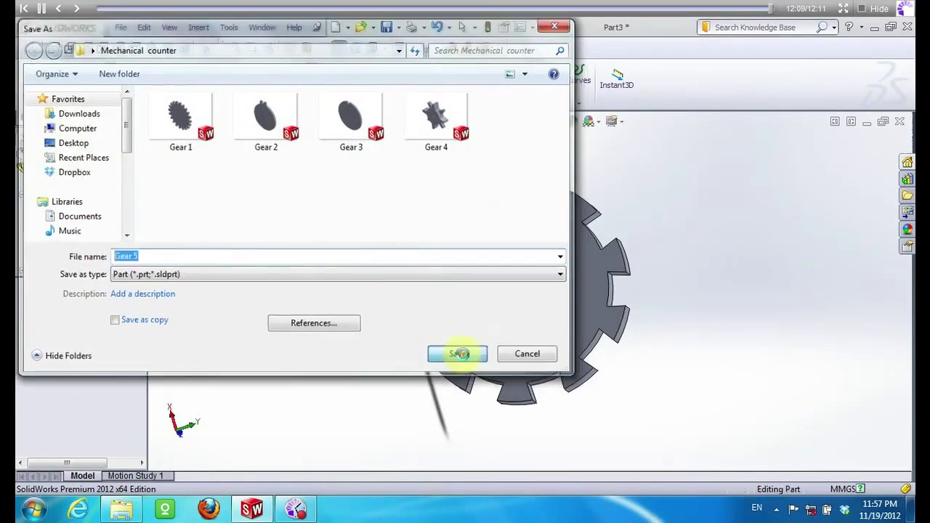
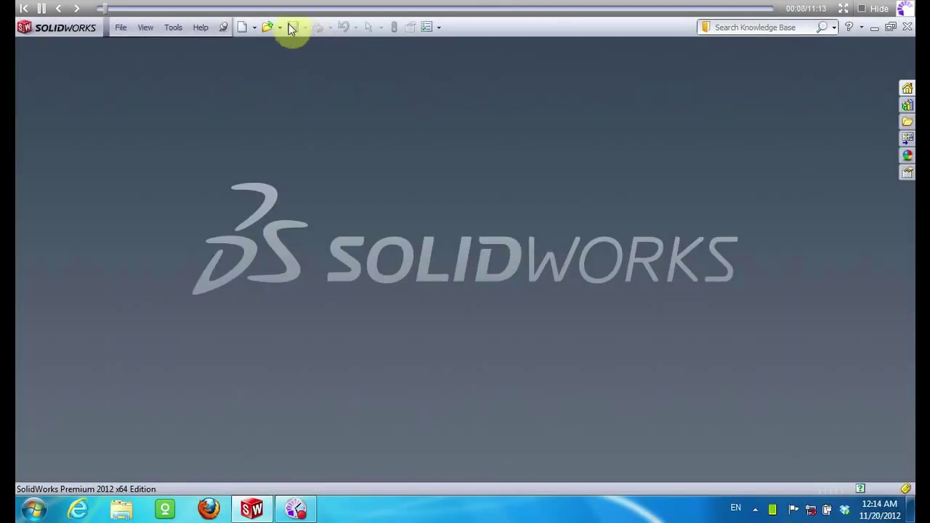
Create a new part document and start a sketch on the Front Plane
left_click(245, 29)
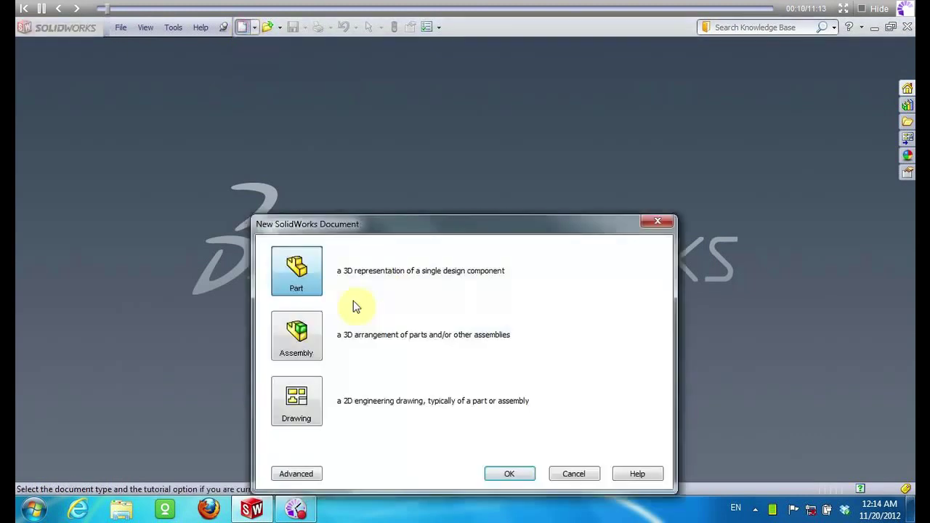
left_click(500, 472)
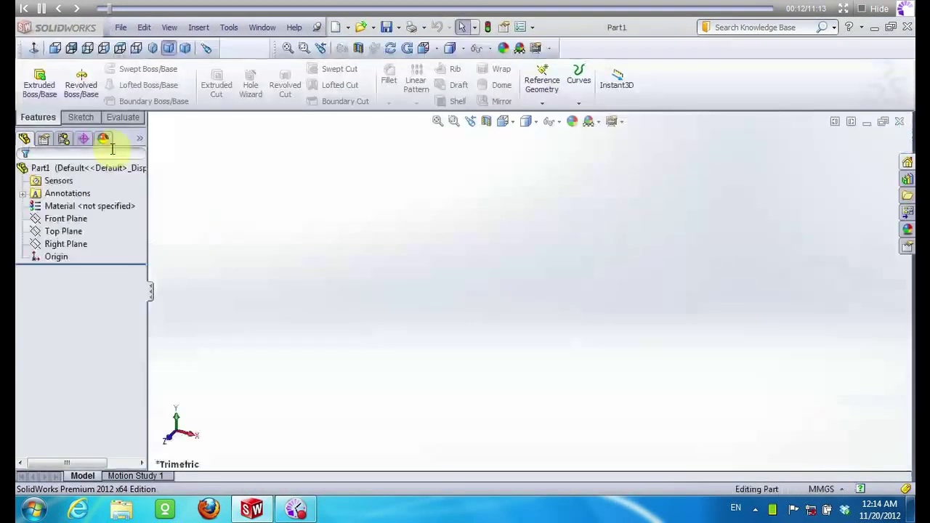
left_click(80, 117)
left_click(38, 75)
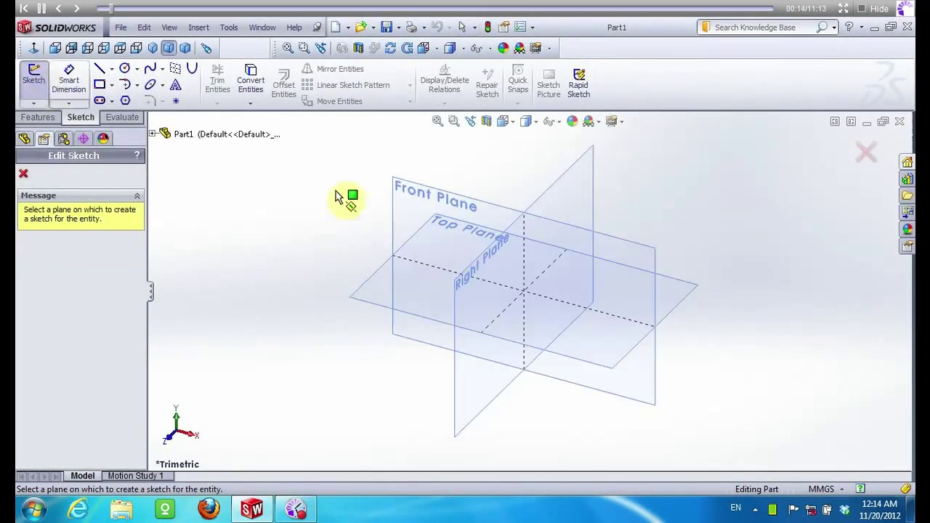
left_click(465, 200)
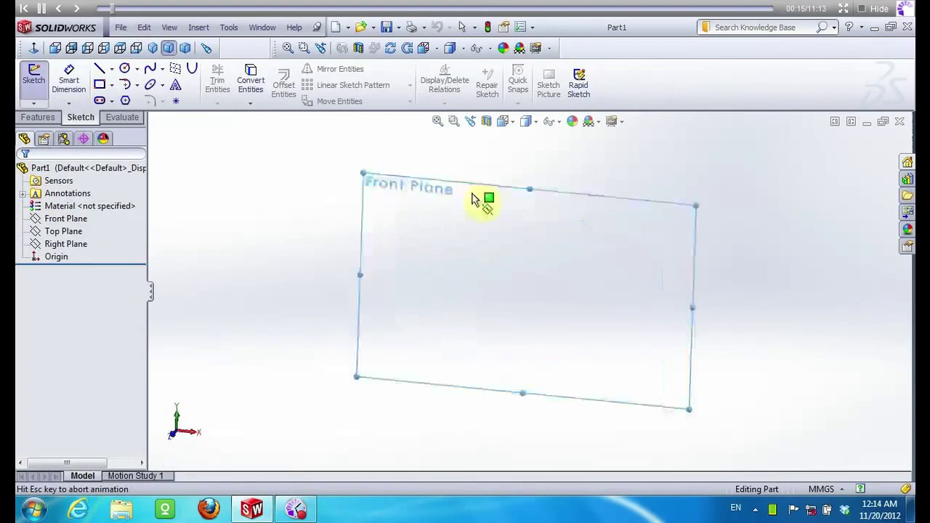
Draw two concentric circles at the origin and give the outer one a 55 mm radius
left_click(124, 68)
left_click(528, 290)
left_click(376, 201)
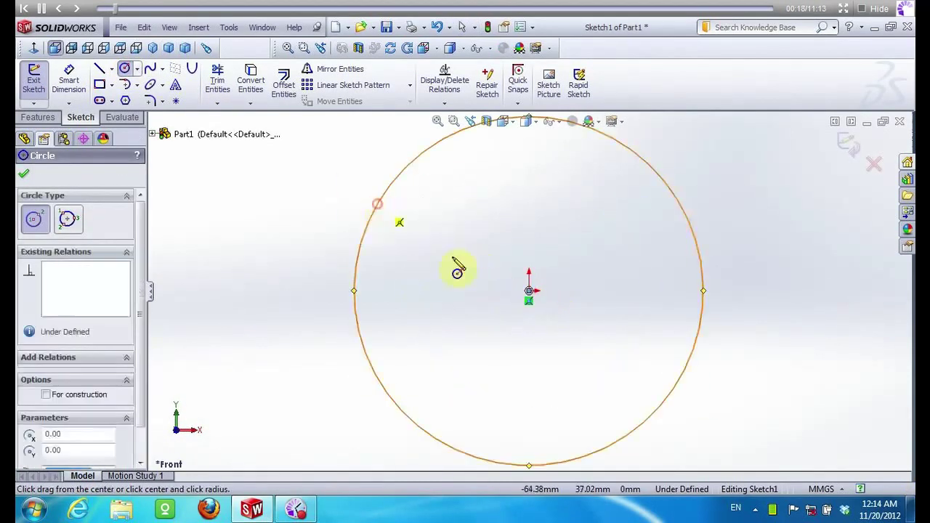
left_click(529, 290)
left_click(481, 280)
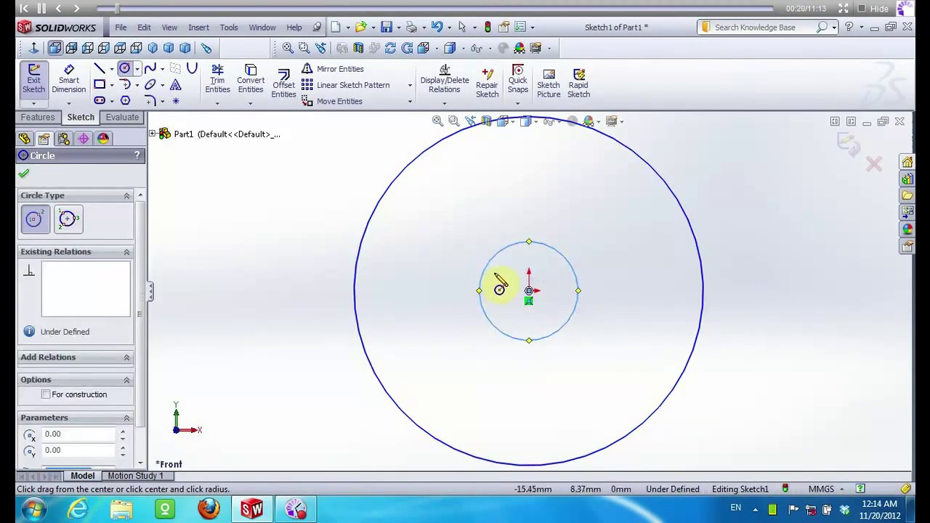
key("Escape")
left_click(493, 260)
type("1.5")
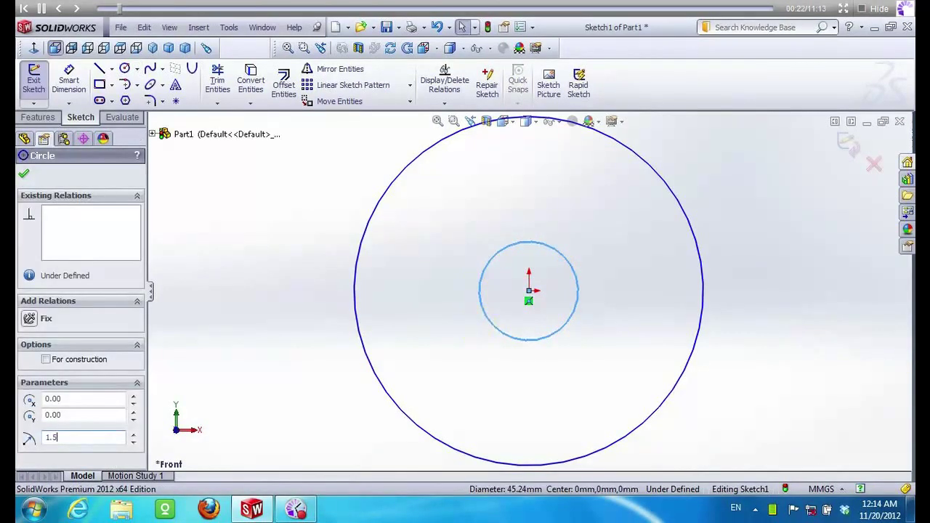
left_click(368, 241)
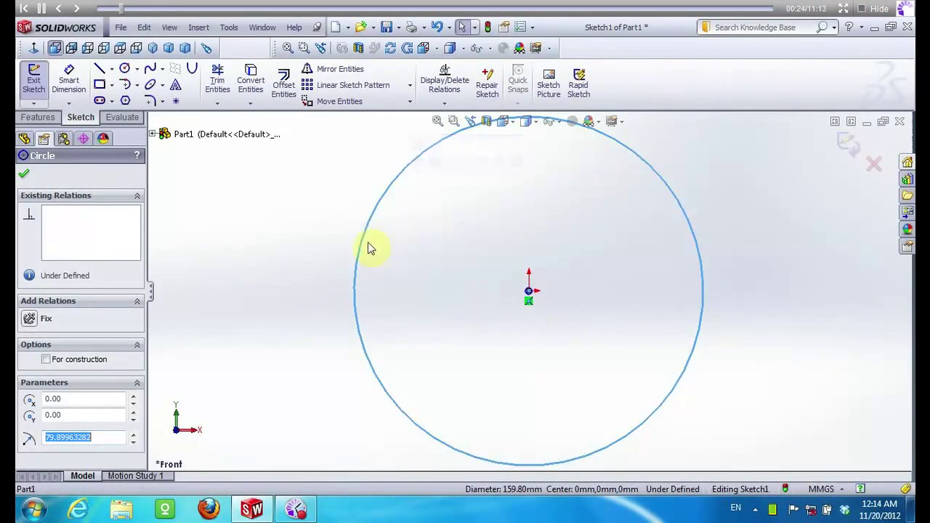
type("55")
key("Return")
left_click(23, 174)
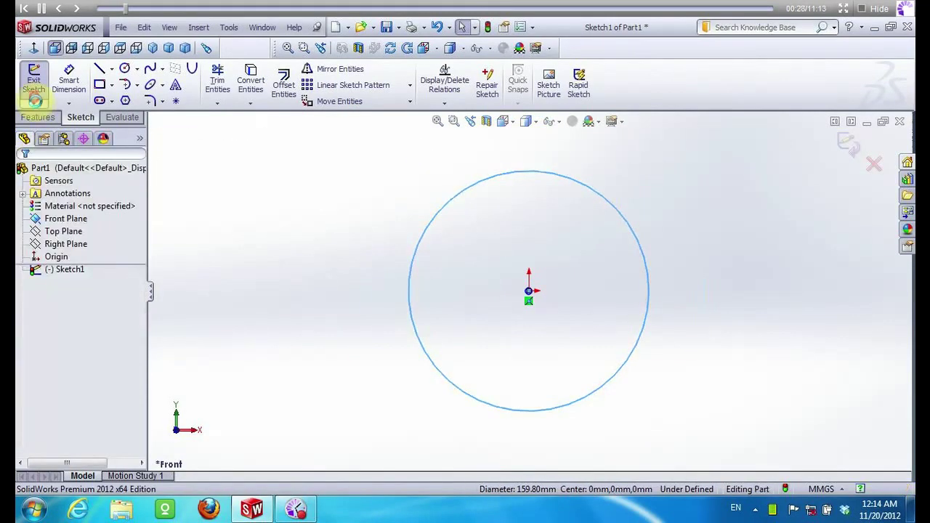
Exit the sketch and extrude it 30 mm into a solid disc
left_click(33, 79)
left_click(38, 119)
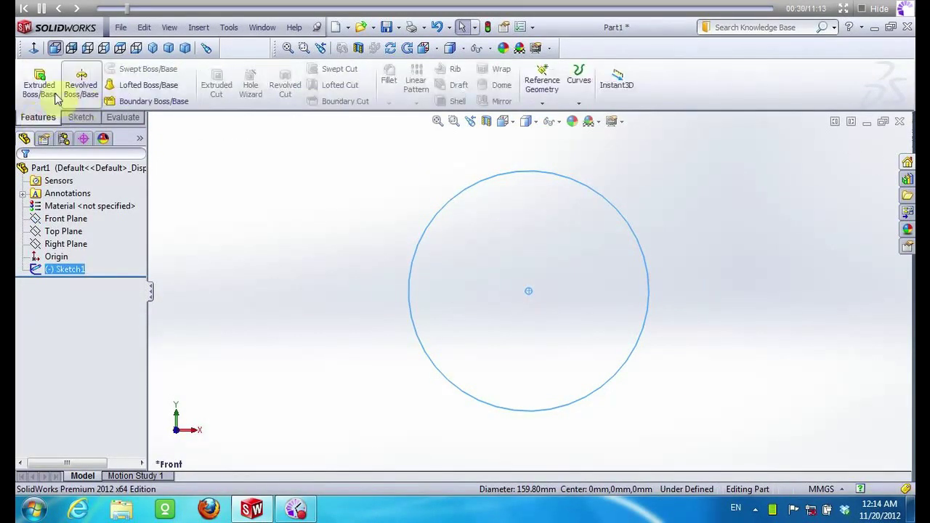
left_click(40, 84)
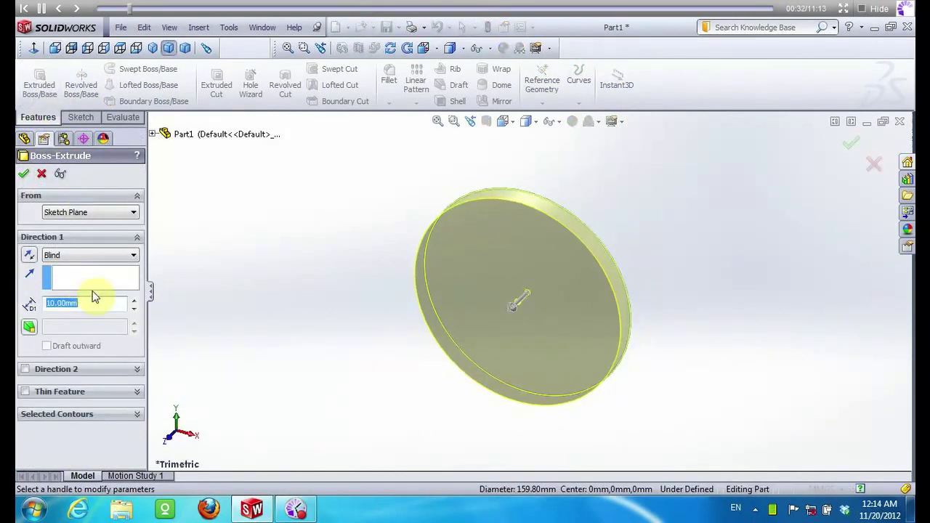
left_click(23, 173)
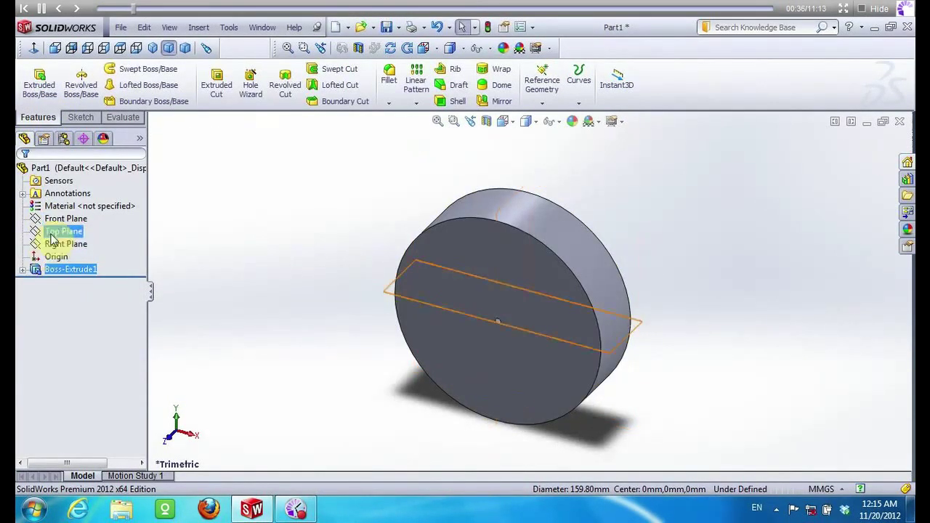
left_click(56, 233)
Create Plane1 offset 60 mm from the Top Plane
left_click(545, 107)
left_click(547, 119)
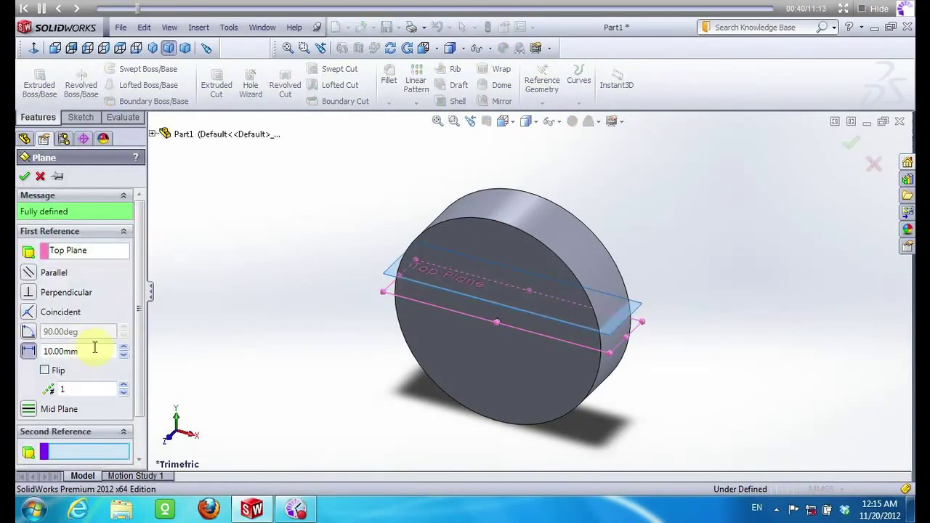
left_click_drag(94, 349, 32, 354)
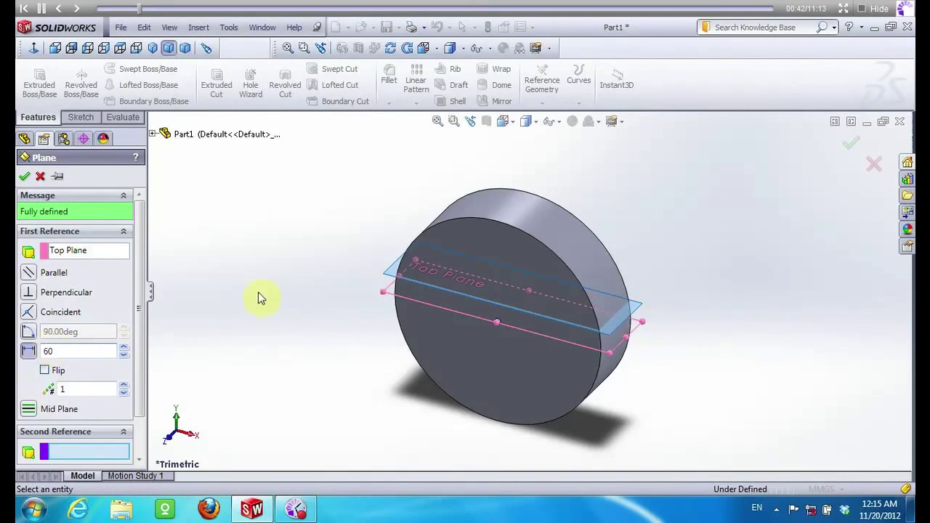
key("Return")
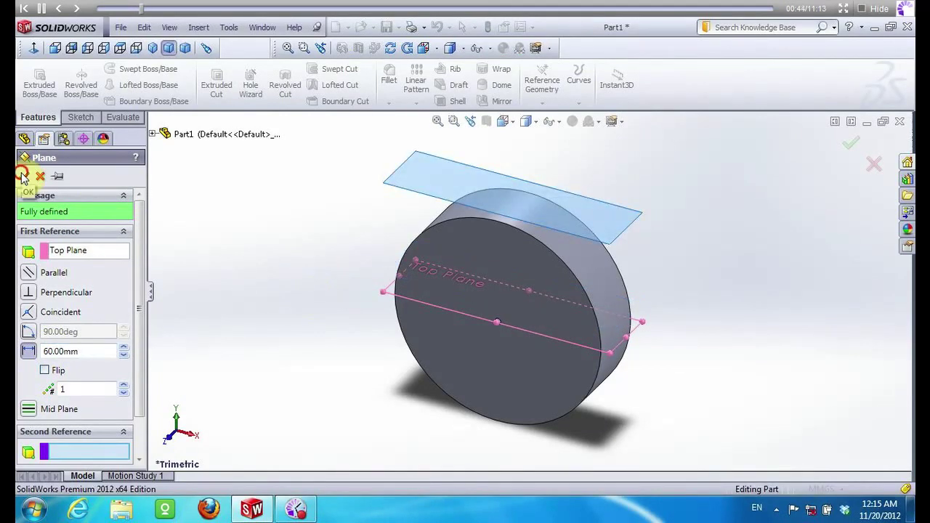
left_click(22, 178)
Start a new sketch, Sketch2, on Plane1
right_click(58, 283)
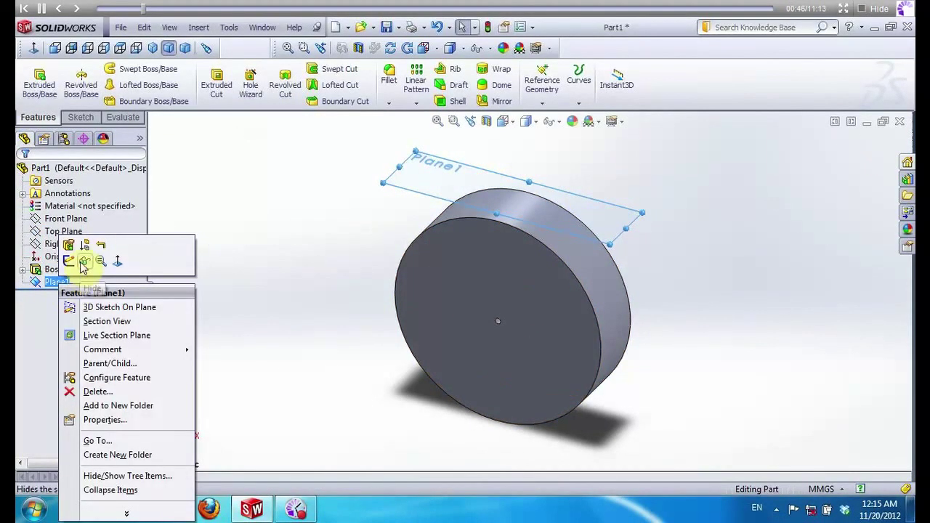
left_click(68, 260)
right_click(65, 294)
key("Escape")
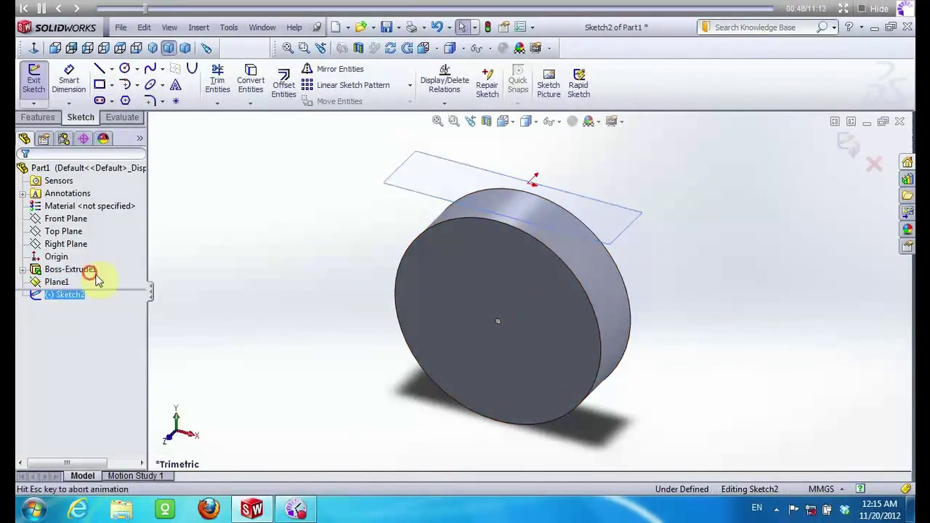
Draw a short vertical line at the plane's edge and set its length to 4
scroll(574, 332, "down", 3)
left_click(99, 70)
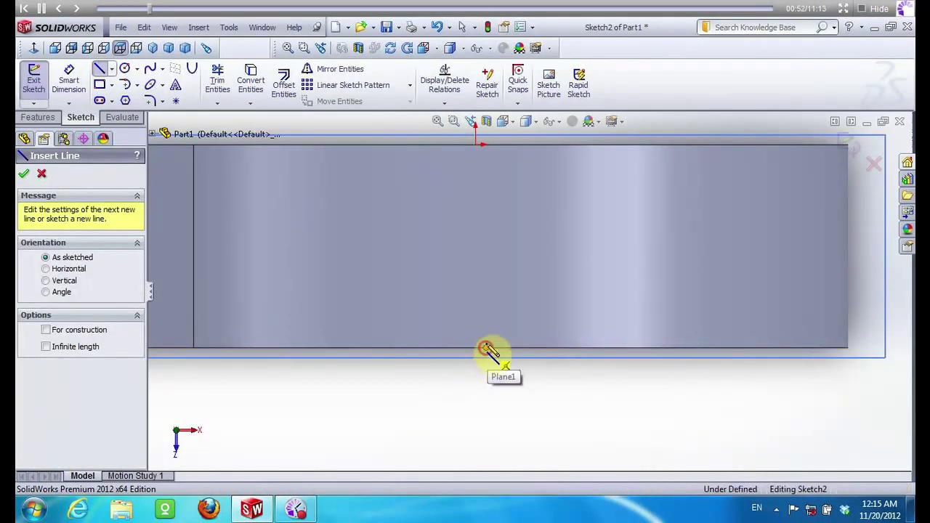
left_click(485, 347)
left_click(485, 319)
key("Escape")
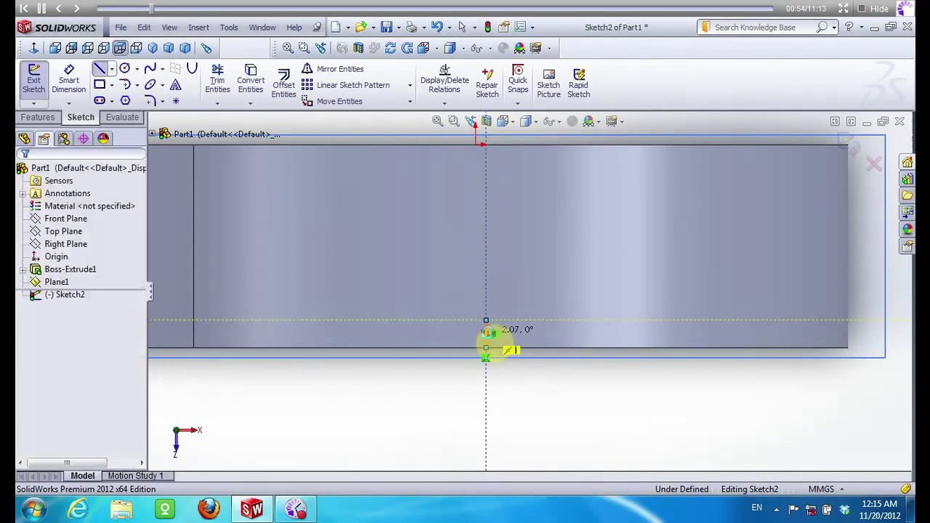
left_click(487, 342)
type("4")
key("Return")
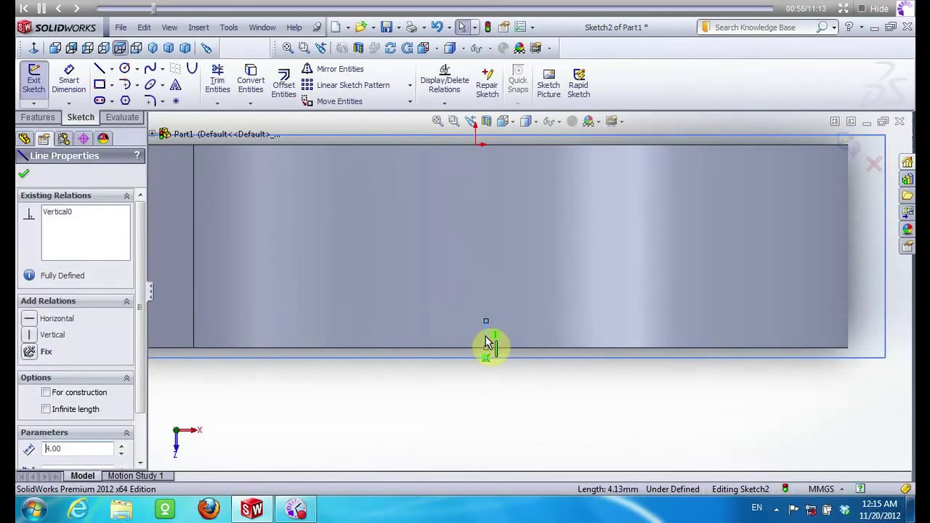
Draw a centerline leftward from the top of the vertical line
left_click(111, 69)
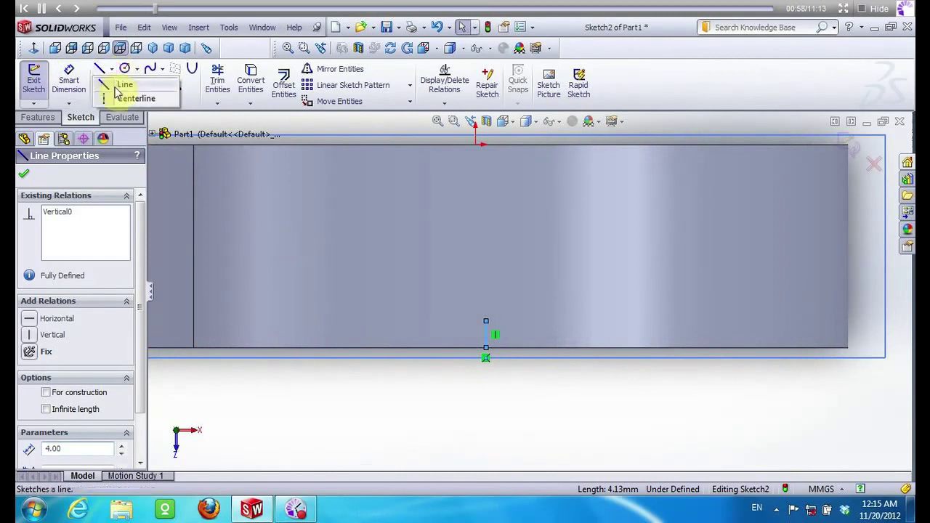
left_click(124, 95)
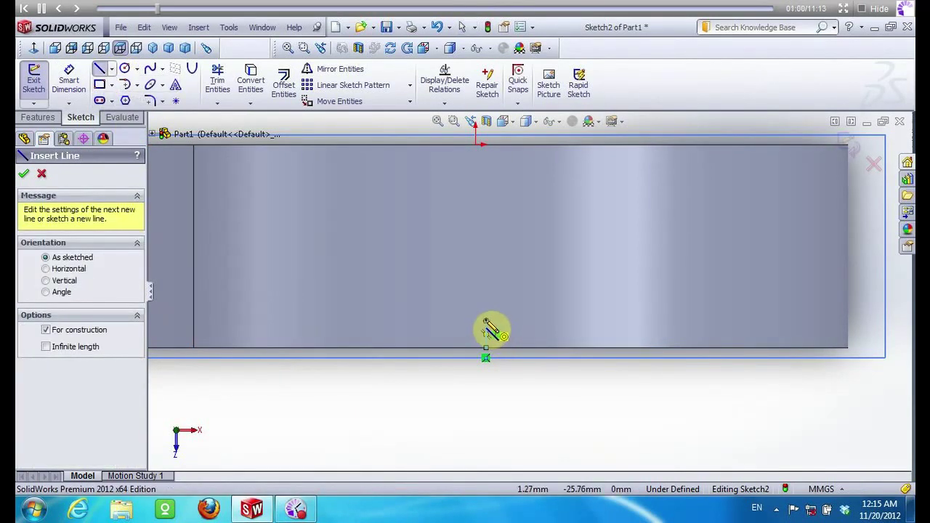
left_click(485, 321)
left_click(231, 320)
key("Escape")
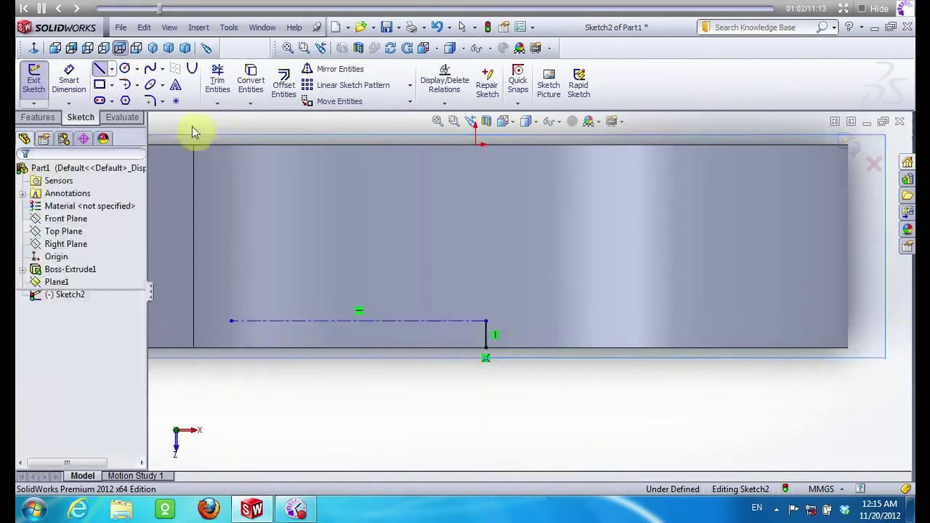
Draw a centerline rightward from the top of the vertical line
left_click(112, 69)
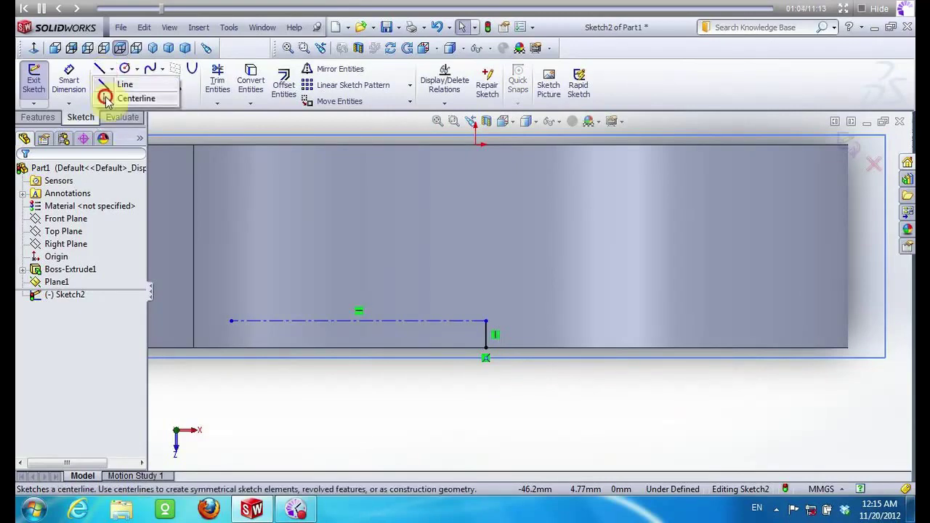
left_click(106, 98)
left_click(485, 321)
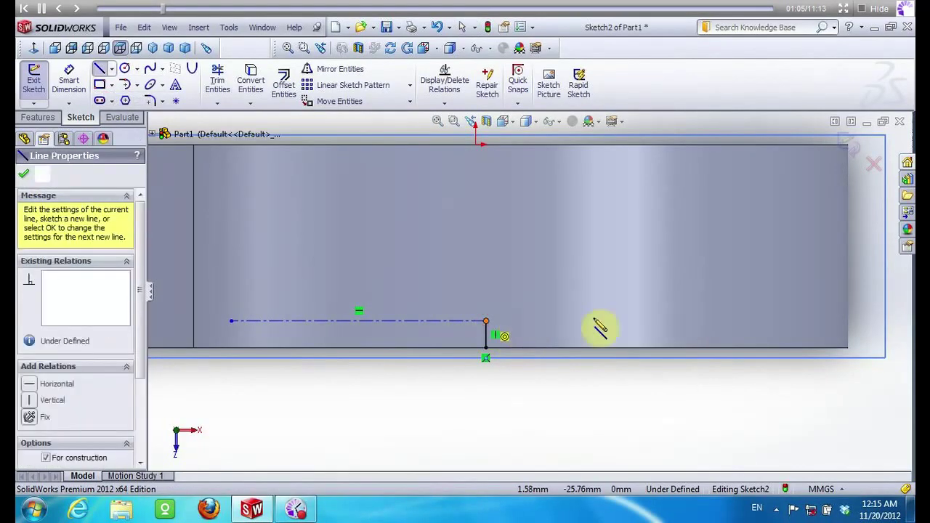
double_click(642, 318)
left_click(622, 318)
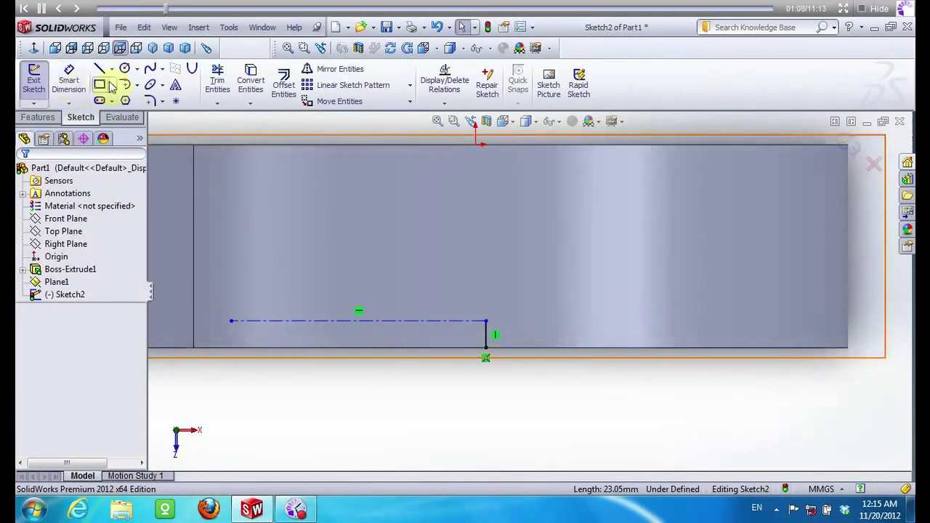
left_click(111, 71)
left_click(103, 95)
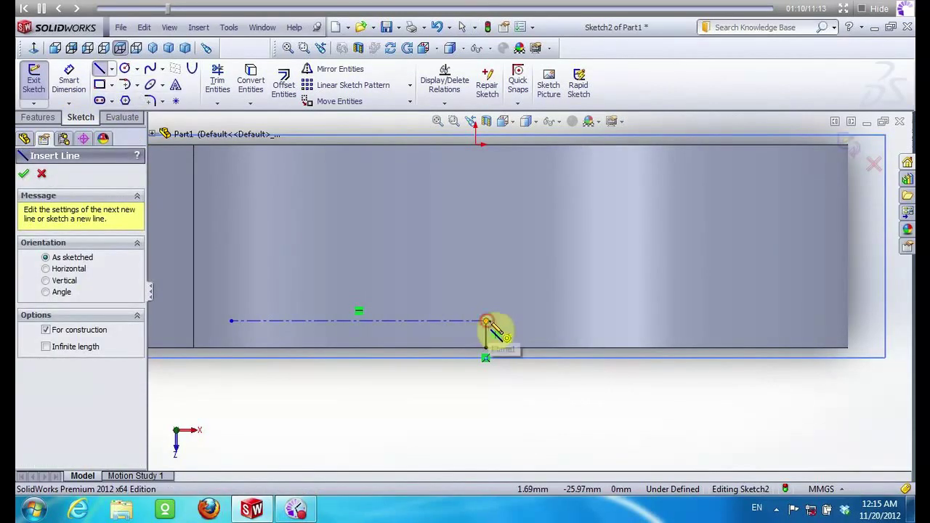
left_click(485, 321)
left_click(590, 321)
key("Escape")
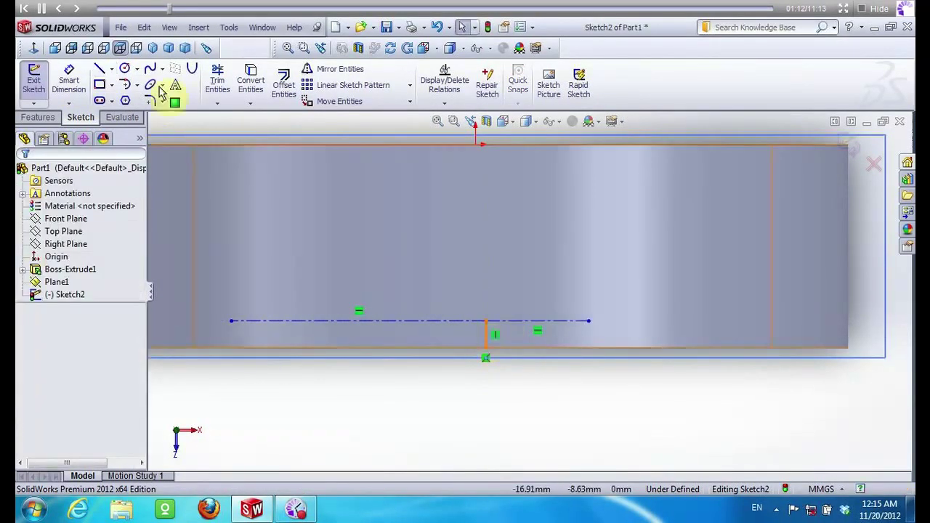
Dimension the vertical line at 4 mm
left_click(69, 80)
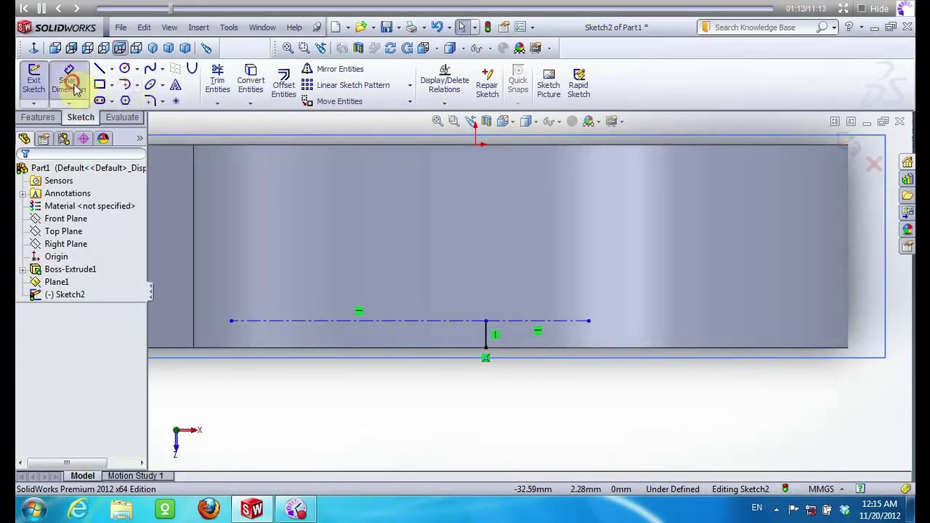
left_click(487, 338)
left_click(511, 353)
left_click(456, 366)
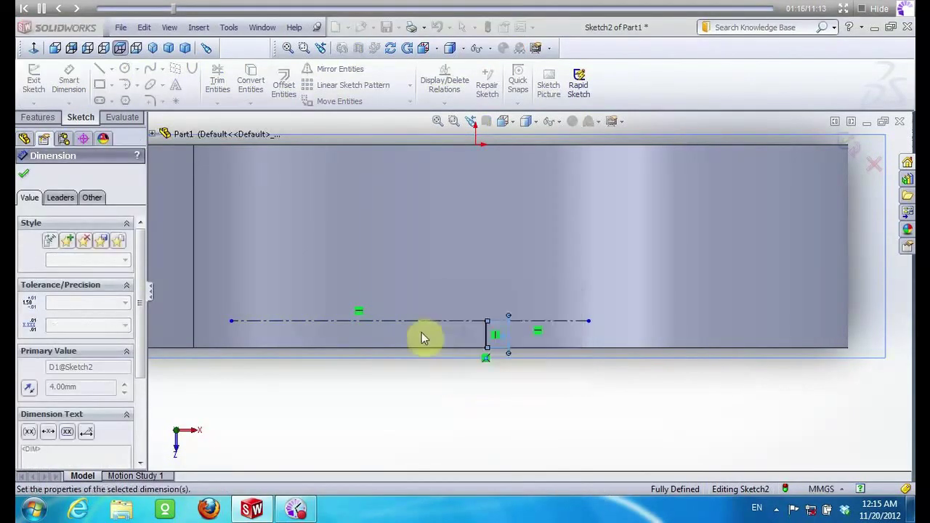
key("Escape")
Set the horizontal construction line lengths to 172.5 mm
left_click(413, 320)
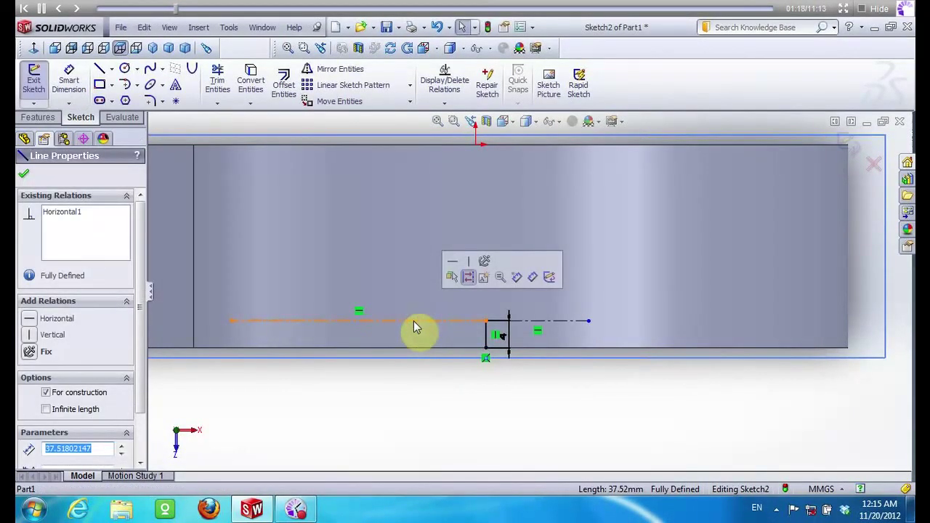
type("172.50")
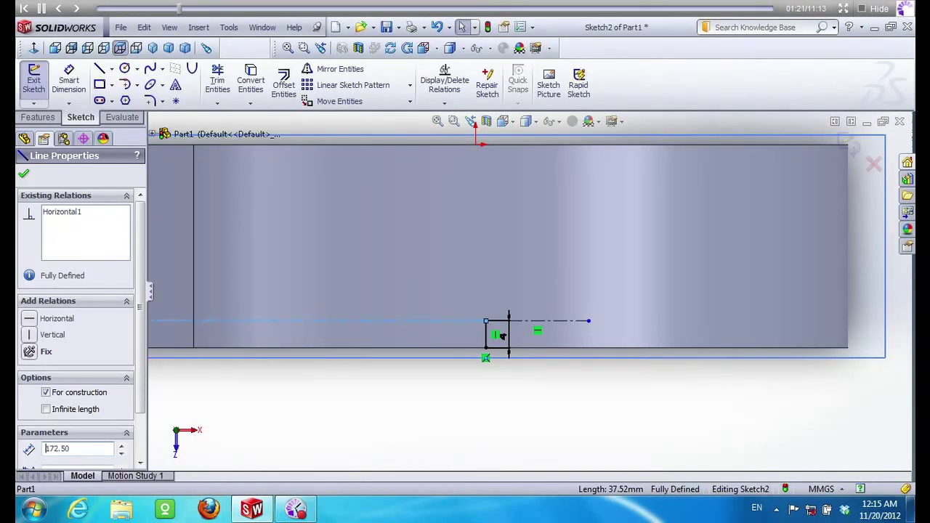
left_click(556, 331)
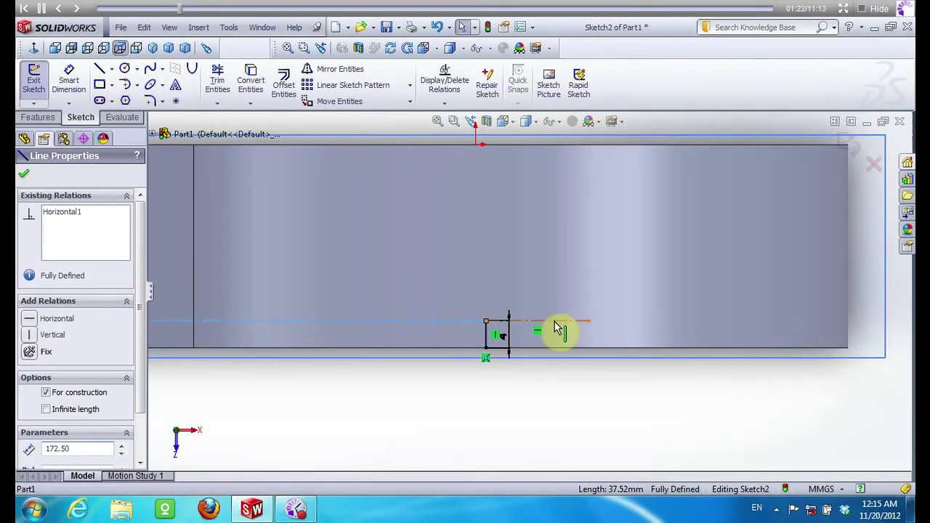
type("17")
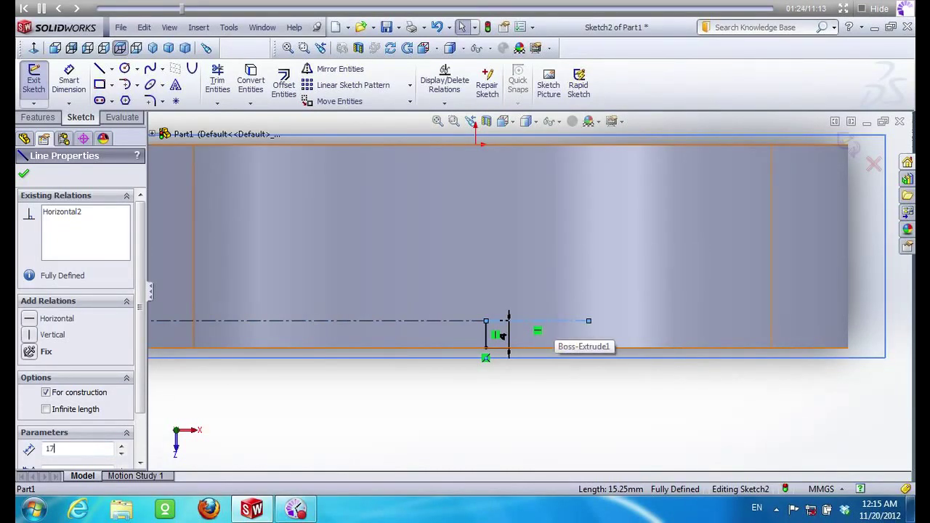
type("2.5")
key("Return")
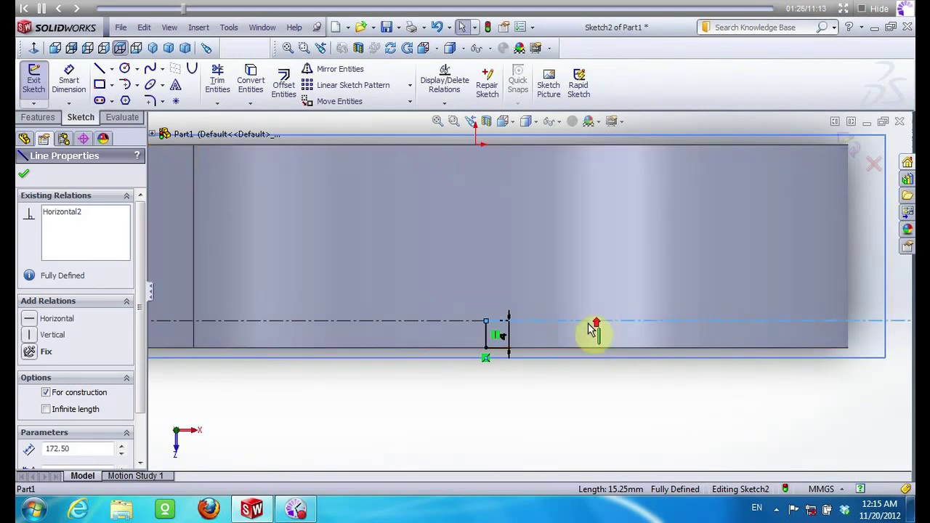
key("z")
key("Escape")
Delete the short vertical line
left_click_drag(442, 274, 516, 357)
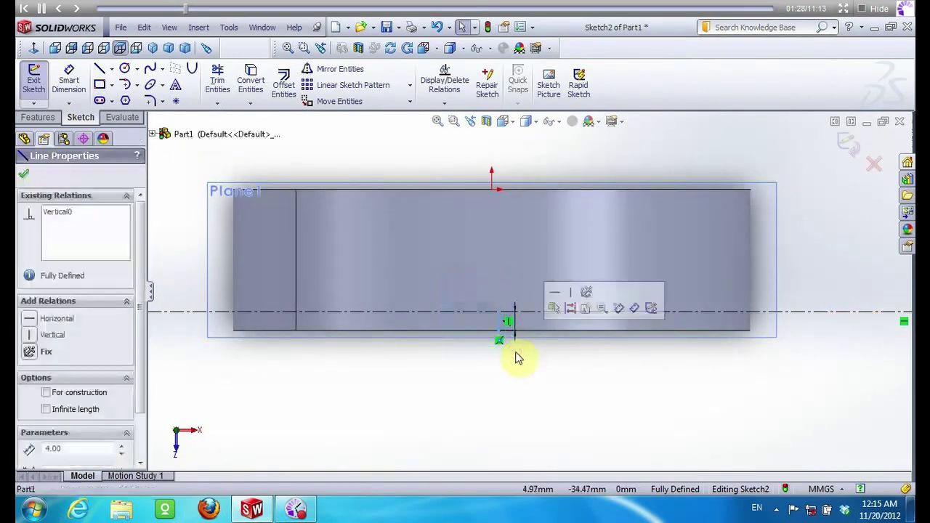
key("Delete")
left_click(511, 334)
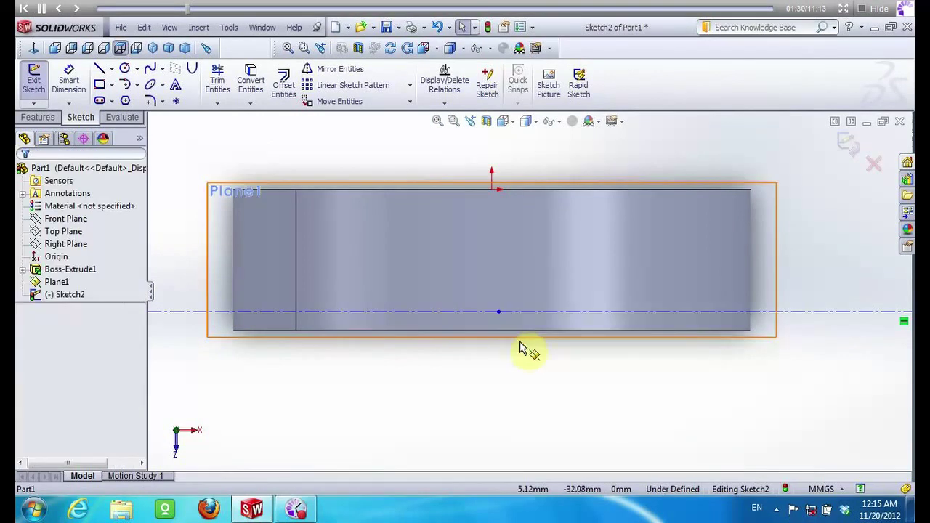
Add sketch text of digits 0–9 with characters rotated 90°, following both centerlines
left_click(176, 88)
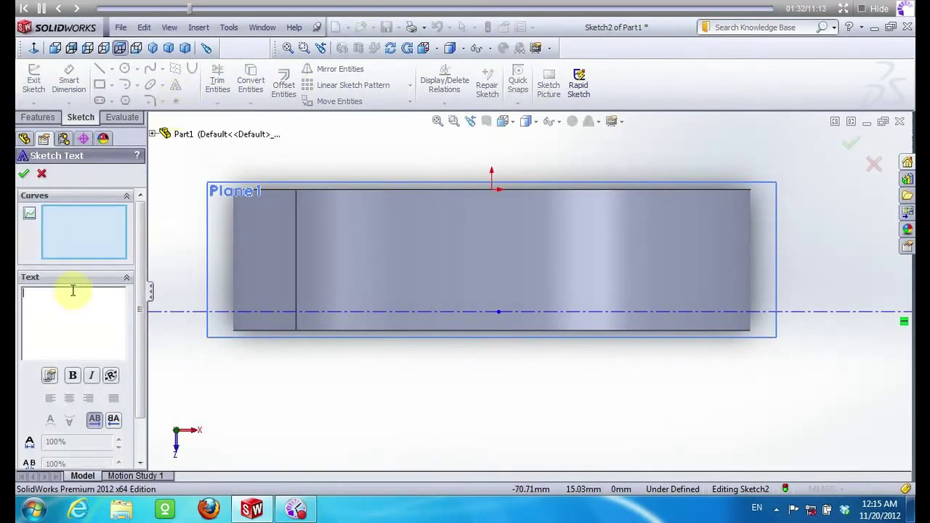
type("123456789")
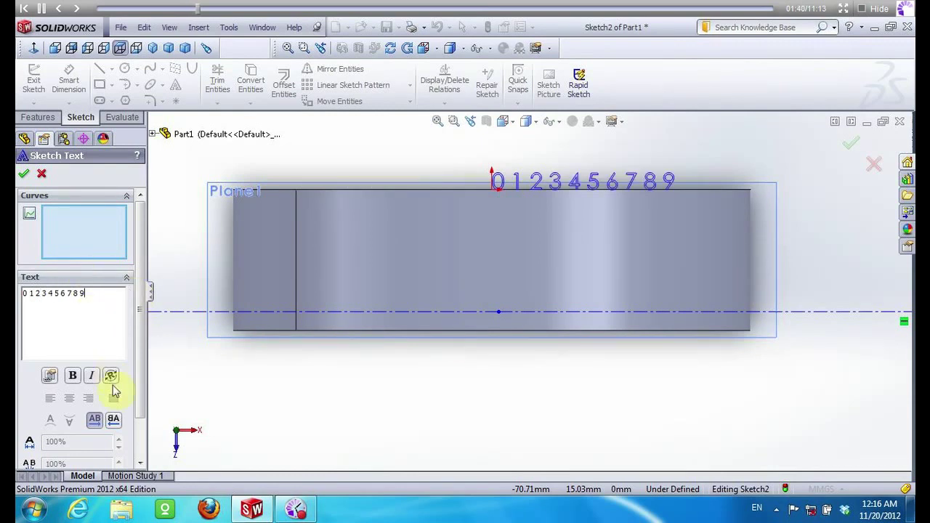
left_click_drag(104, 305, 25, 293)
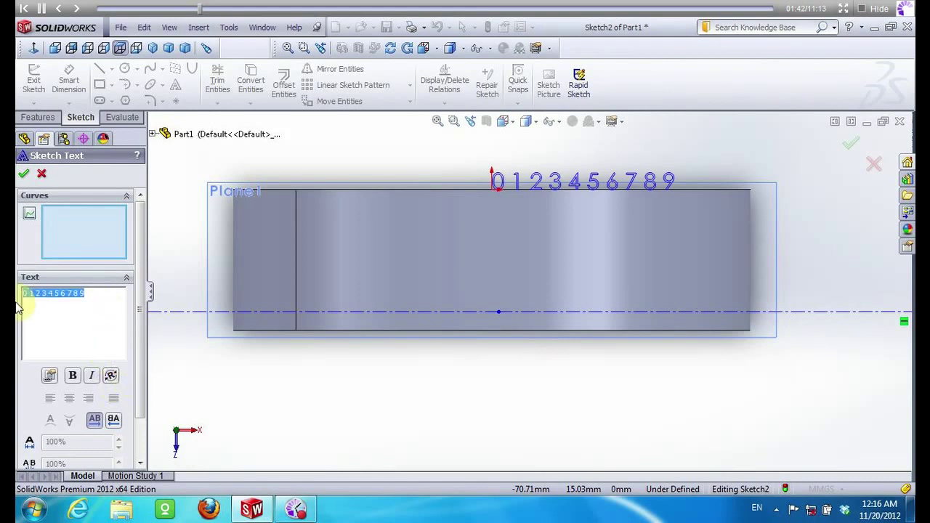
left_click(111, 375)
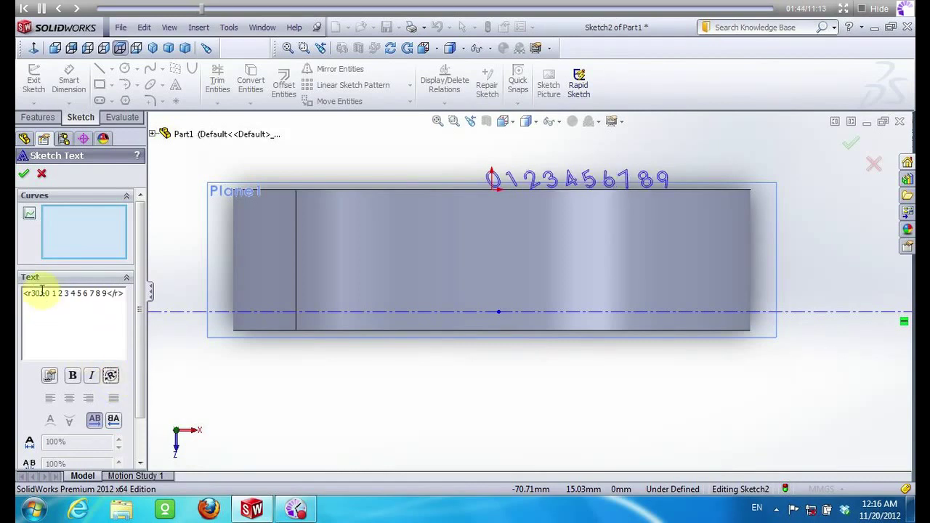
type("90")
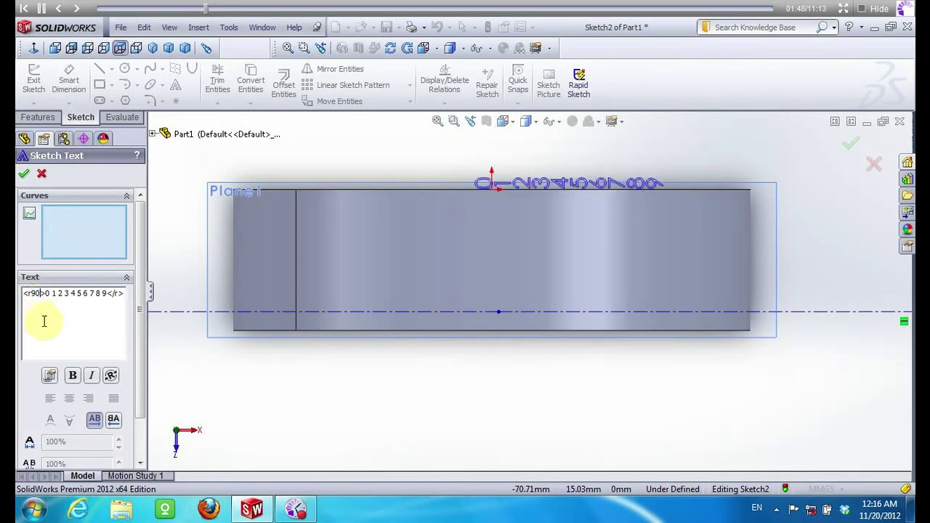
left_click(179, 312)
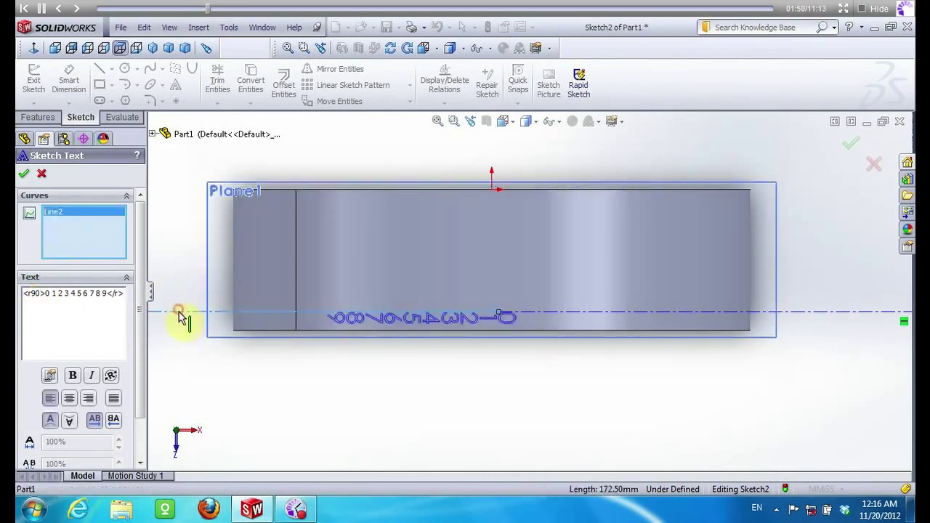
left_click(602, 318)
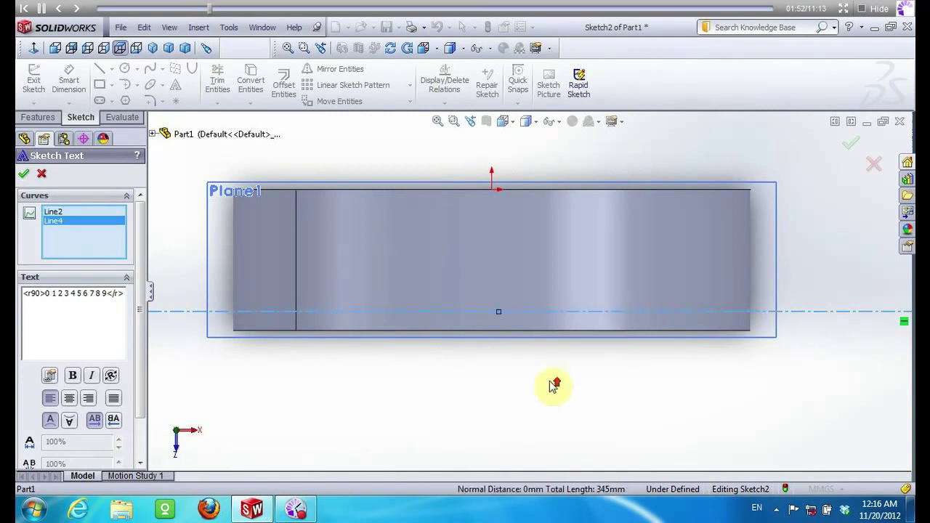
scroll(556, 385, "up", 4)
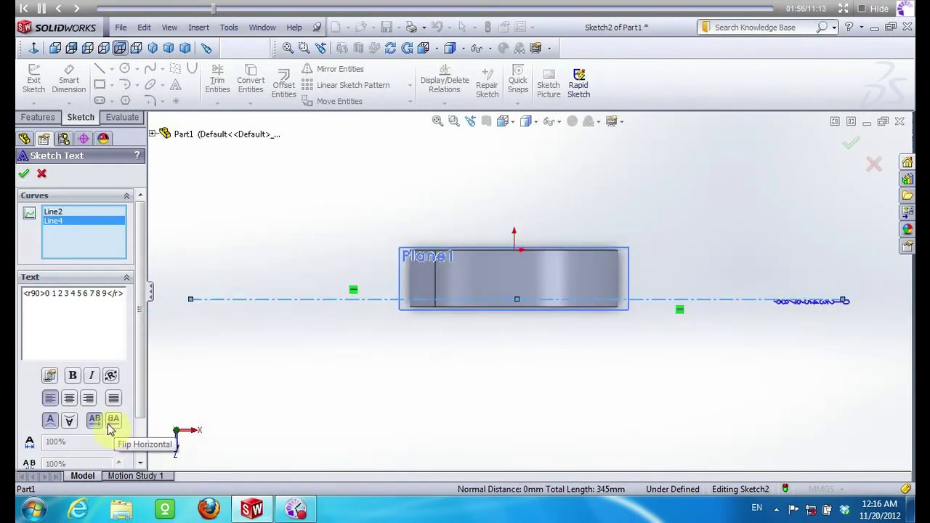
Flip and right-align the text, set it to large Century Gothic, and exit the sketch
left_click(70, 421)
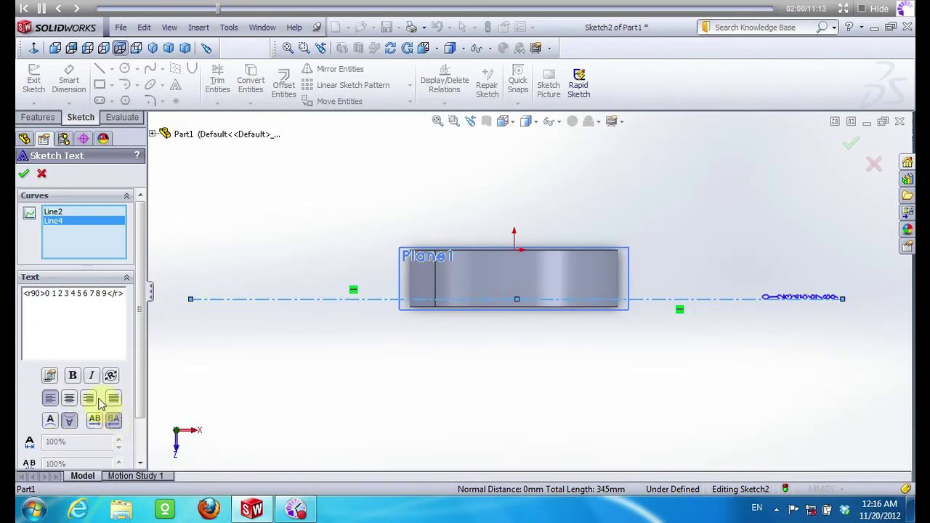
left_click(90, 399)
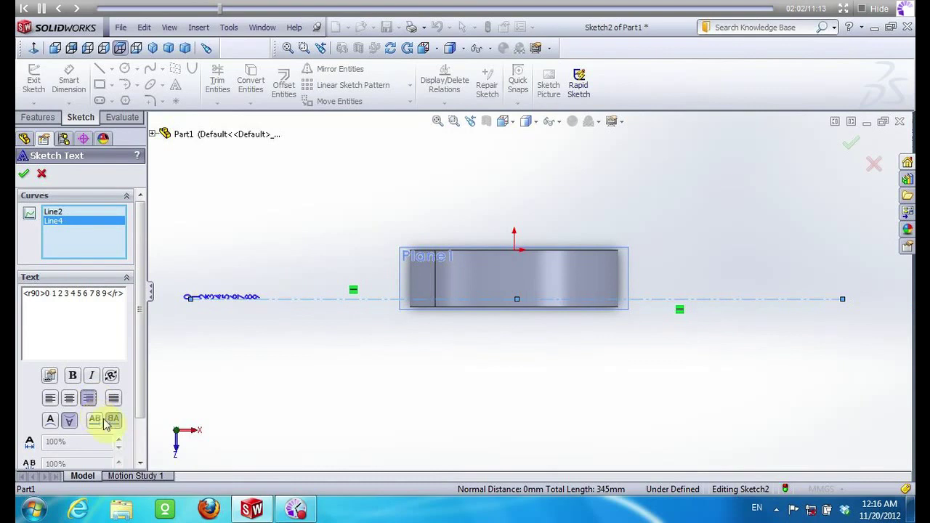
left_click_drag(140, 374, 136, 429)
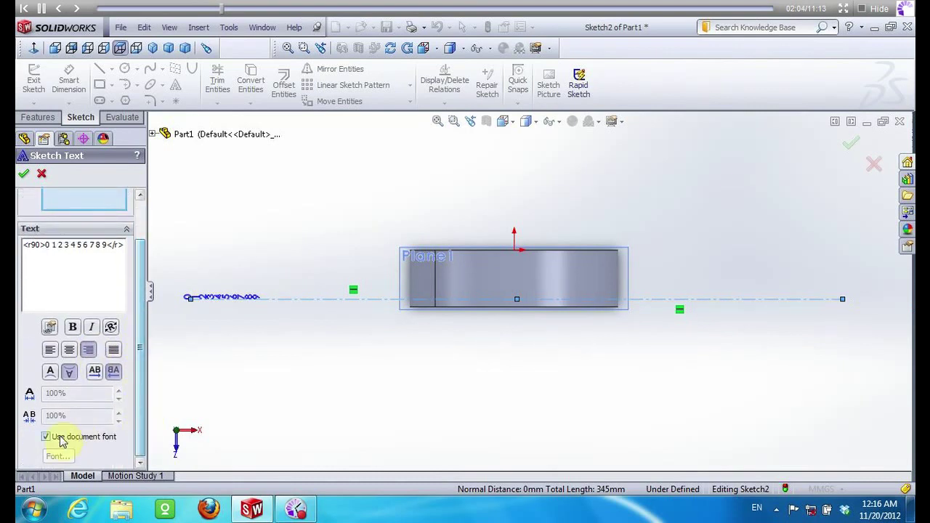
left_click(63, 433)
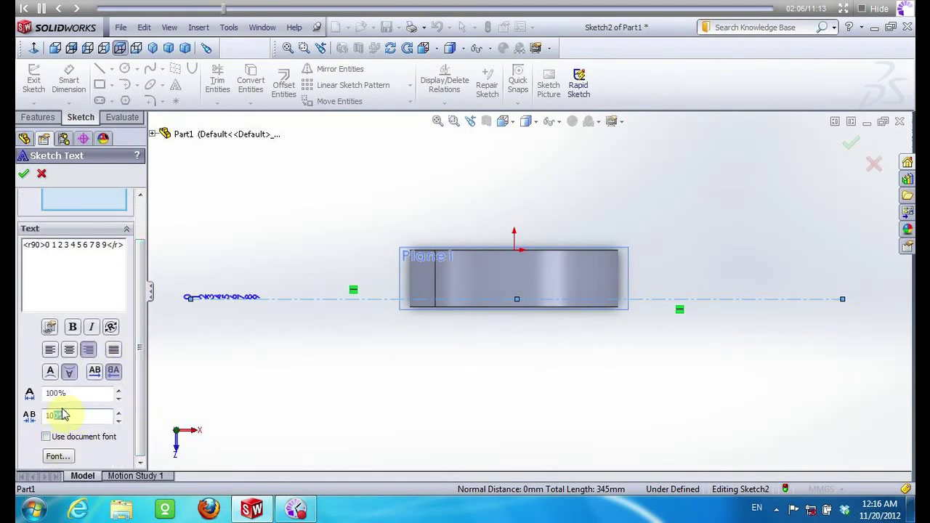
left_click(58, 456)
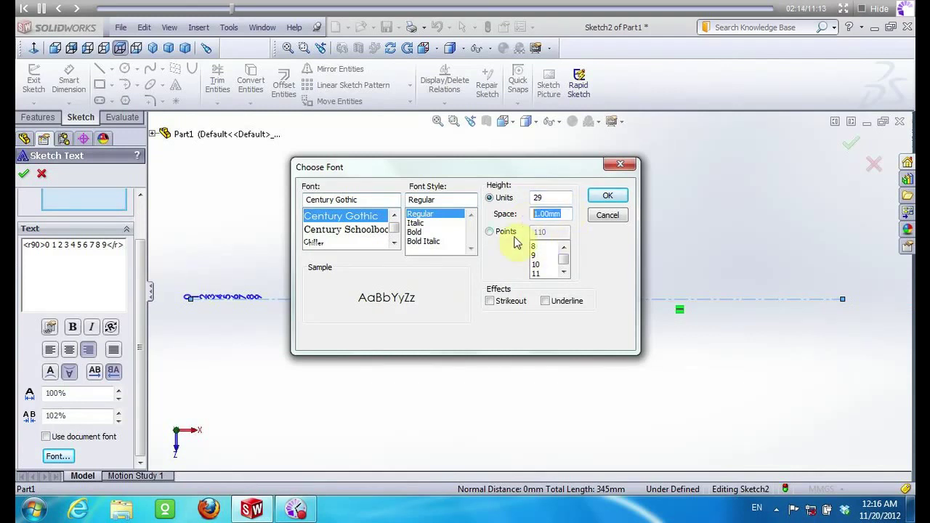
left_click(607, 196)
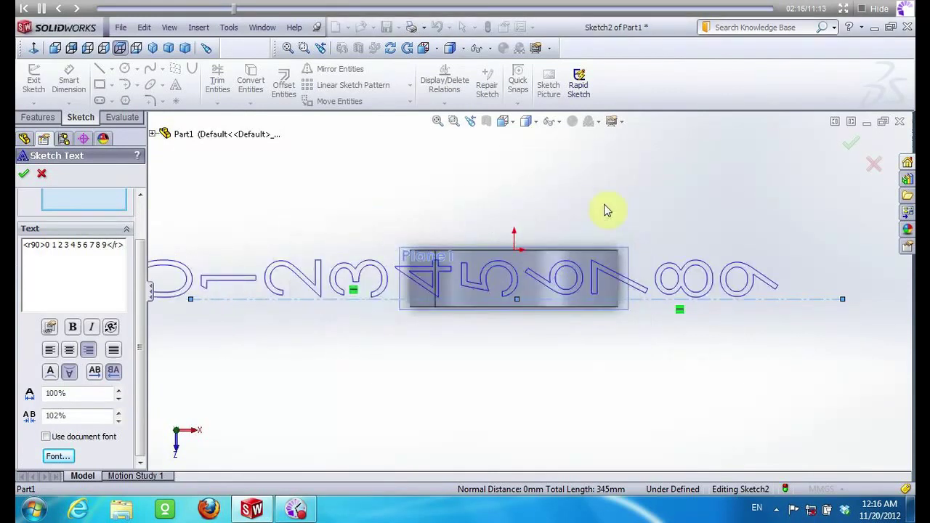
key("z")
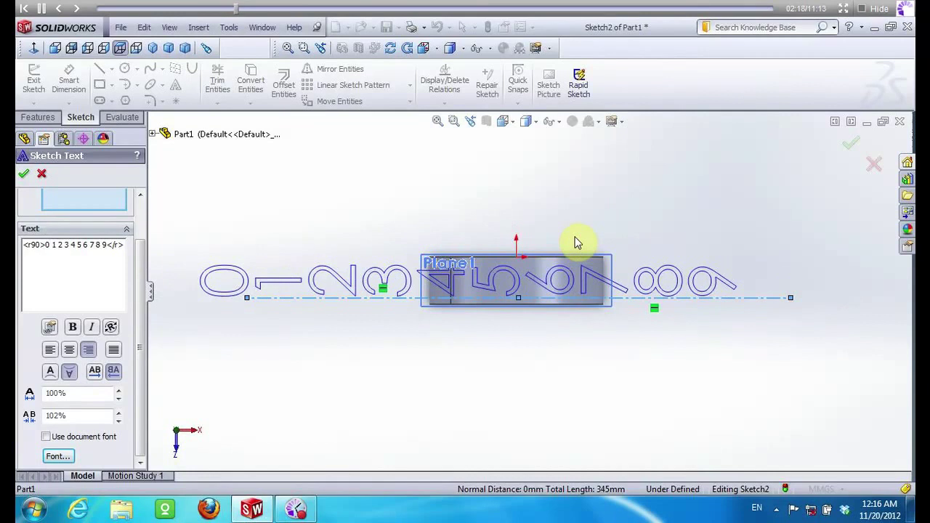
left_click(23, 173)
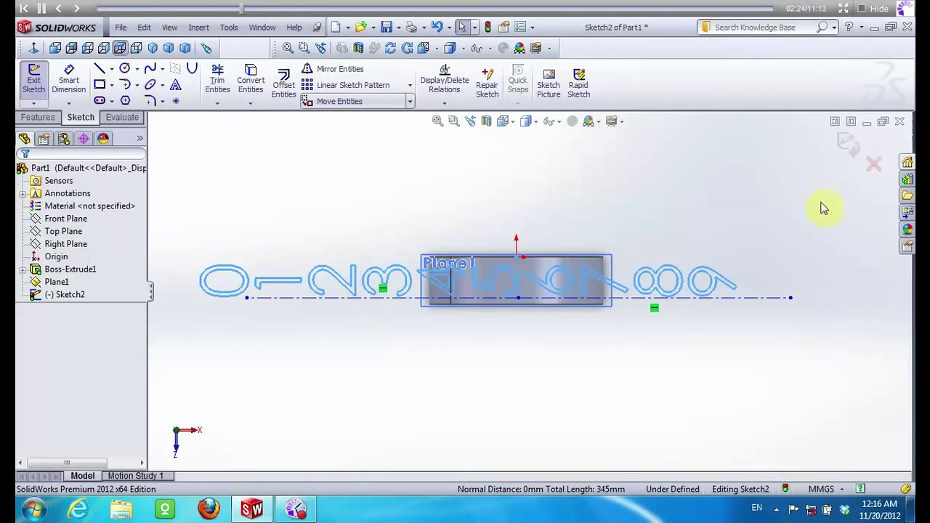
left_click(845, 144)
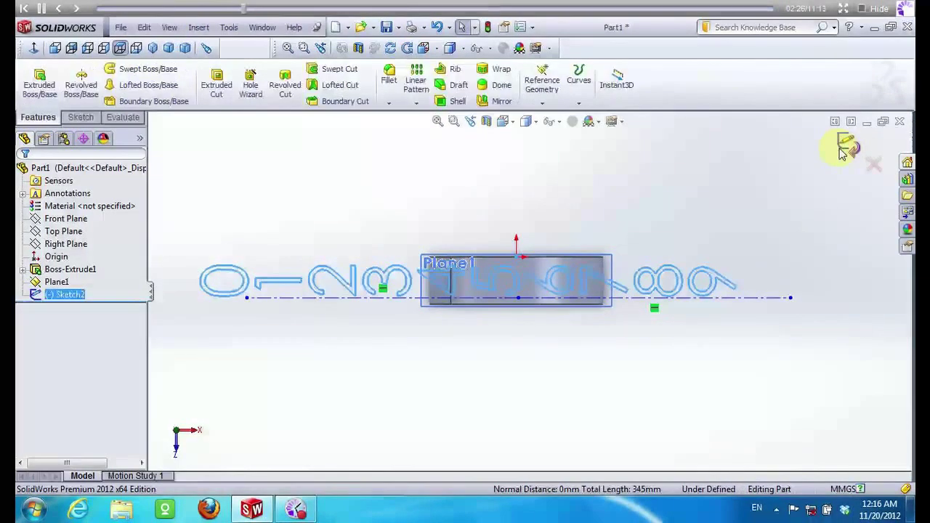
Emboss the digit sketch 0.10 mm onto the cylinder's side face with Wrap
left_click(198, 27)
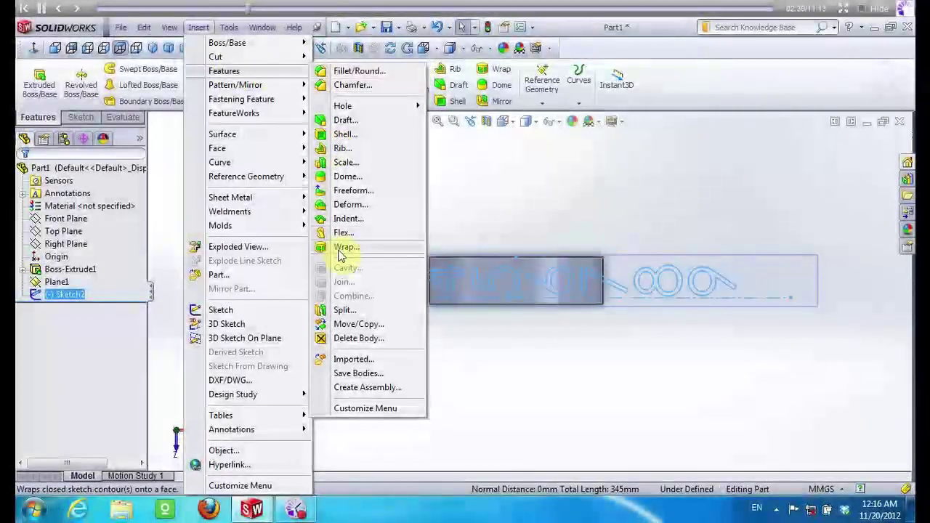
left_click(346, 247)
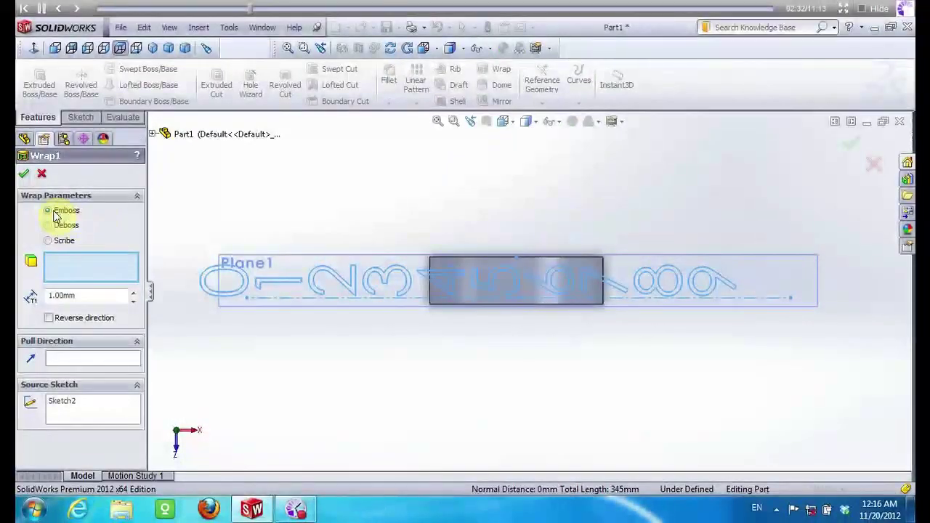
double_click(90, 294)
type("0.")
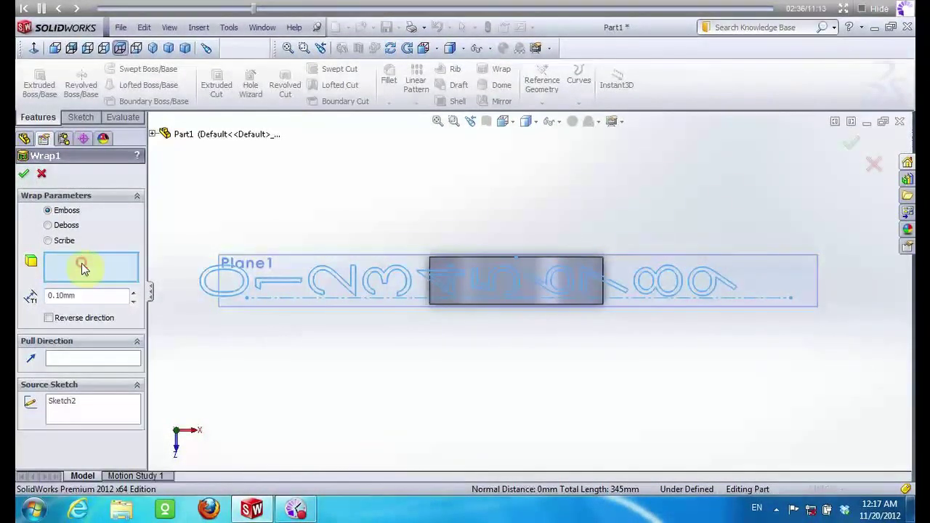
left_click(390, 48)
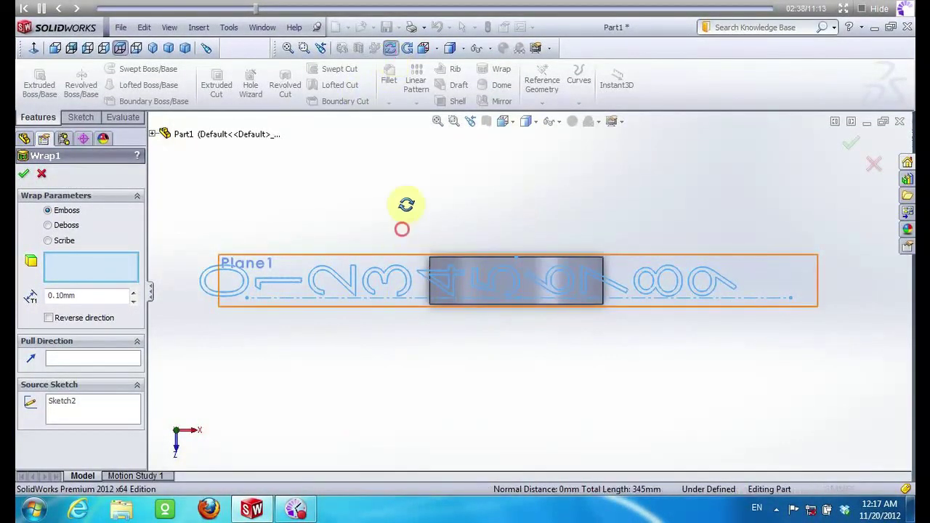
left_click_drag(400, 228, 399, 128)
left_click(110, 175)
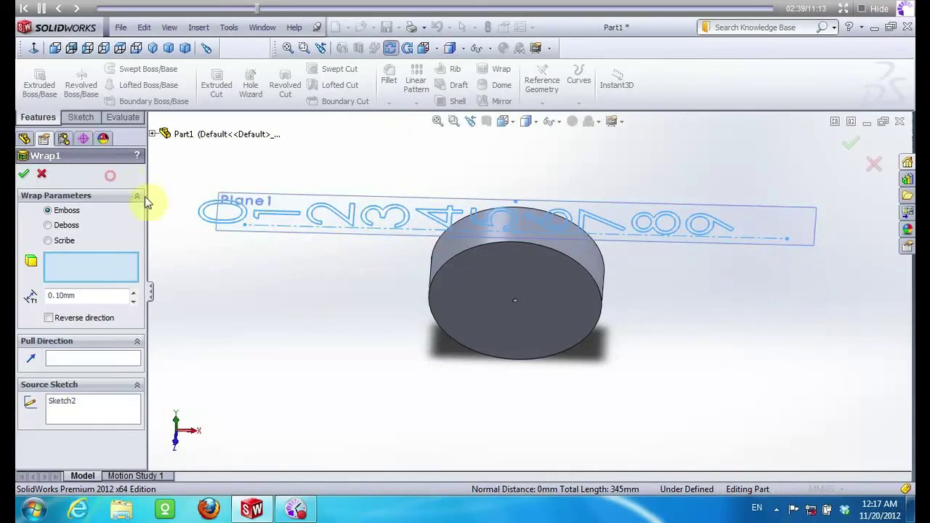
left_click(453, 247)
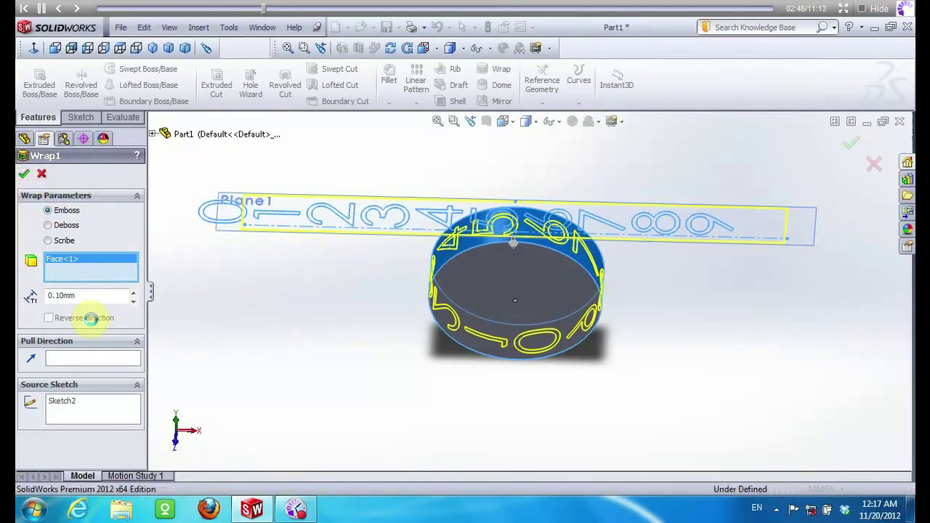
key("Return")
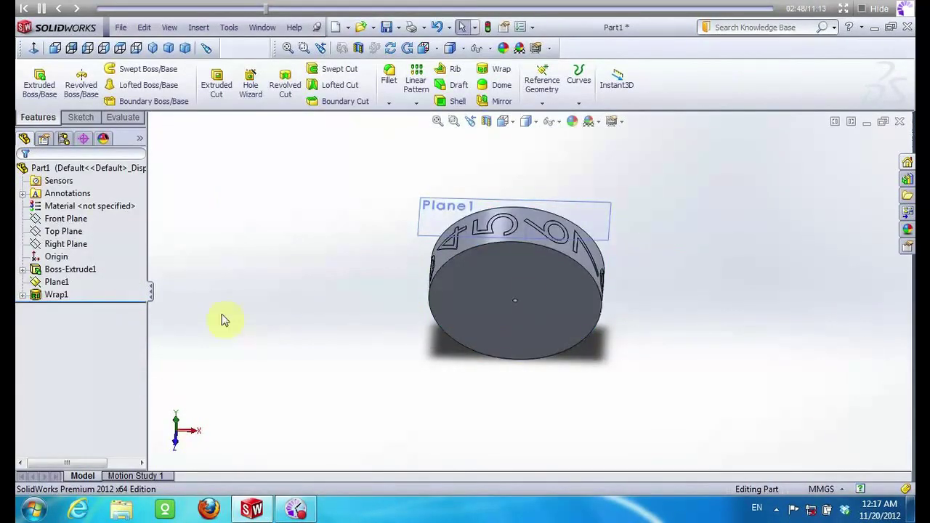
Hide Plane1 and rotate the view of the numbered disc
scroll(554, 260, "down", 3)
right_click(58, 283)
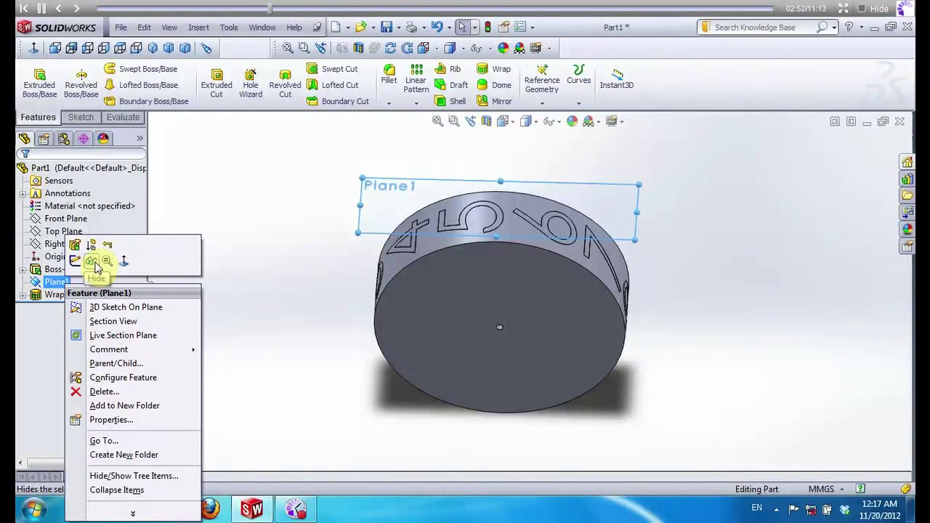
left_click(96, 267)
left_click(390, 48)
mouse_move(381, 150)
left_mouse_down()
mouse_move(472, 218)
mouse_move(546, 216)
mouse_move(627, 191)
mouse_move(452, 118)
mouse_move(465, 269)
mouse_move(211, 95)
left_mouse_up()
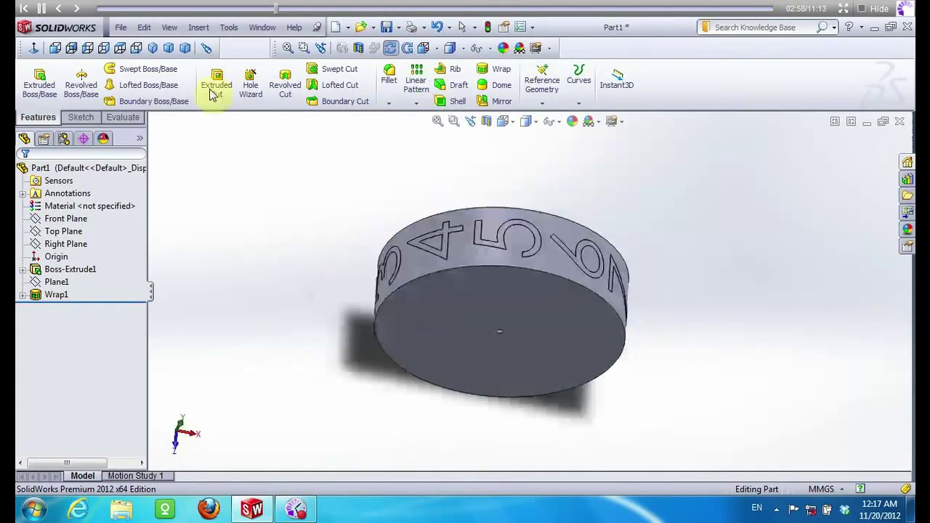
Save the part as 'Cylinder', close it, and start a new part
left_click(121, 27)
left_click(145, 134)
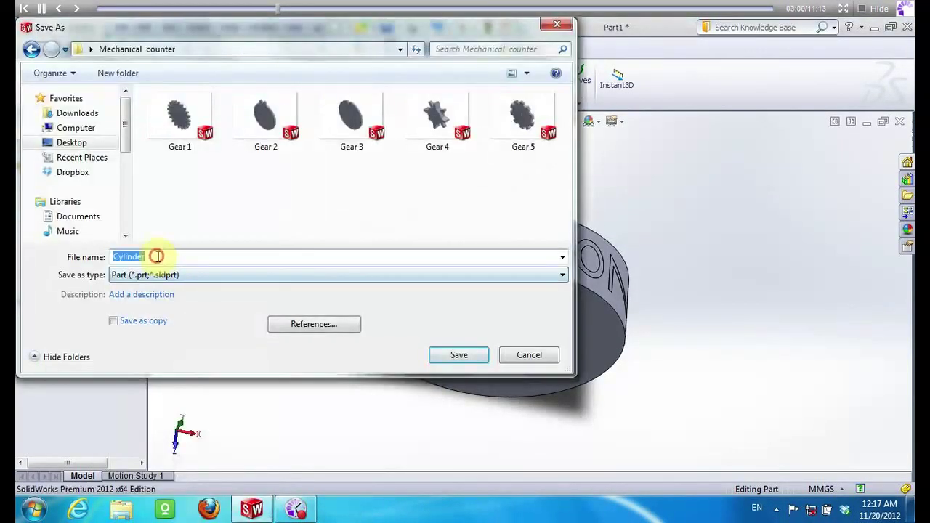
left_click(466, 356)
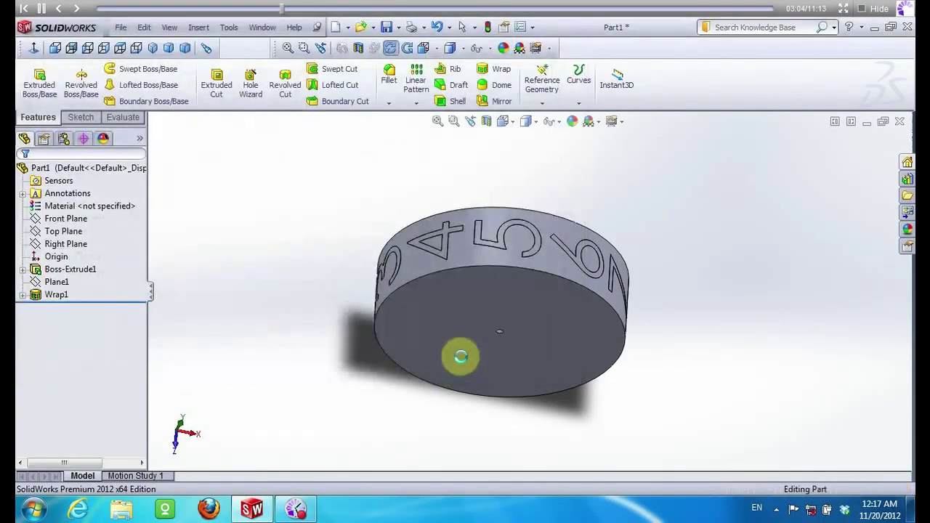
left_click(895, 125)
key("ctrl+n")
left_click(508, 474)
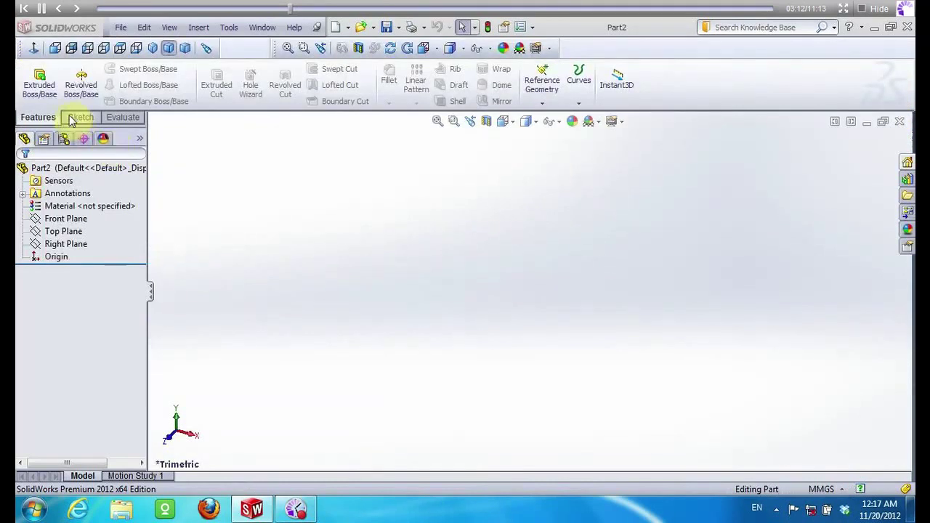
Sketch two concentric circles at the origin on the Front Plane
left_click(73, 117)
left_click(33, 79)
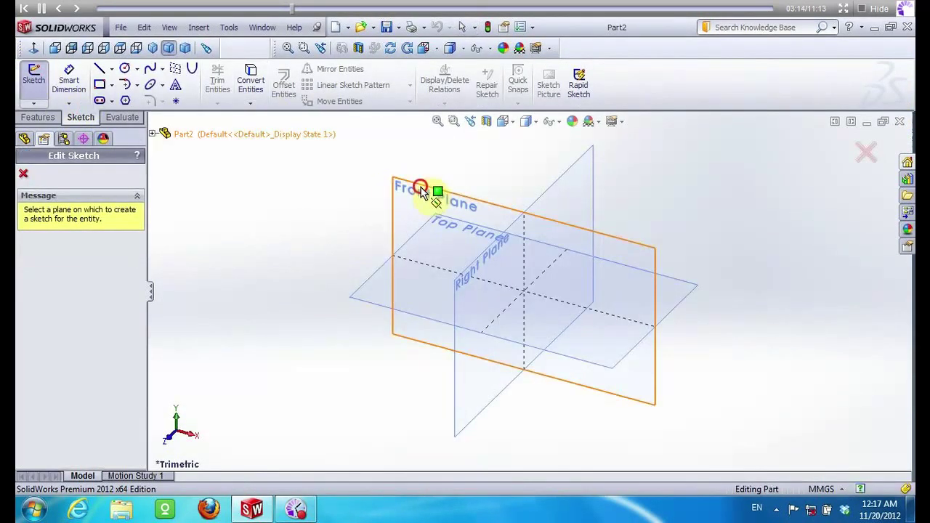
left_click(424, 191)
left_click(125, 69)
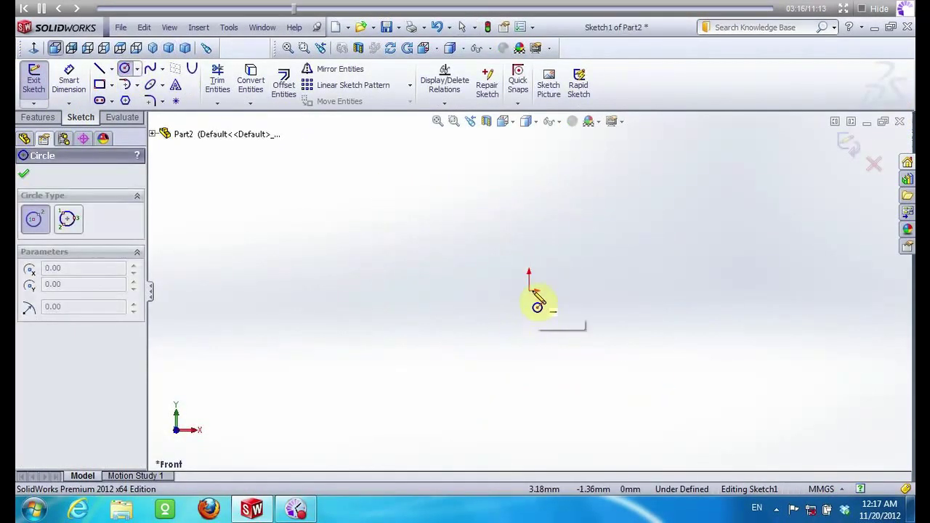
left_click(529, 290)
left_click(498, 293)
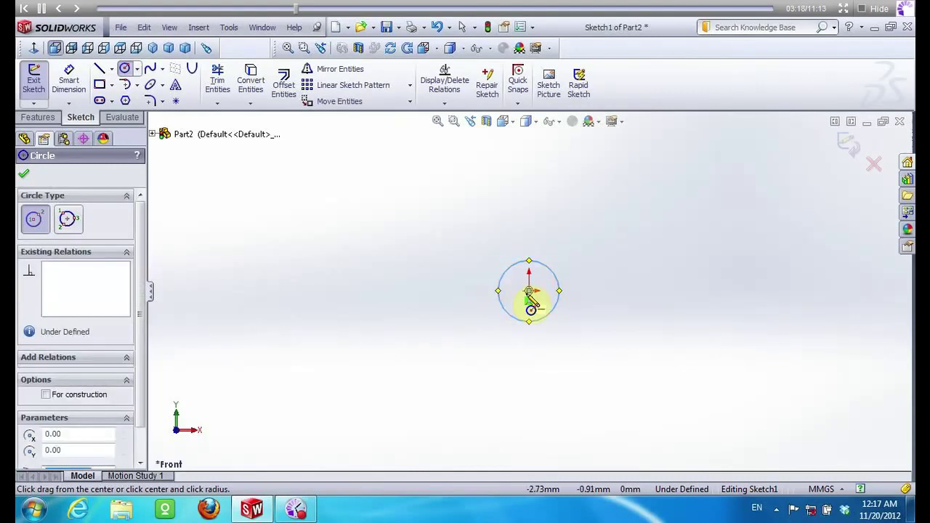
left_click(529, 290)
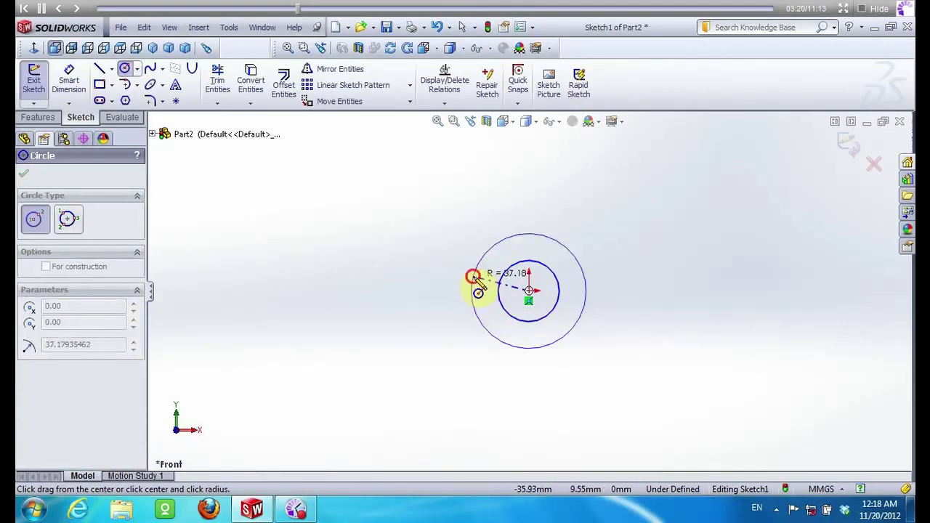
left_click(472, 280)
key("Escape")
Set the outer circle's radius to 15 and the inner circle's to 1.5
left_click(483, 266)
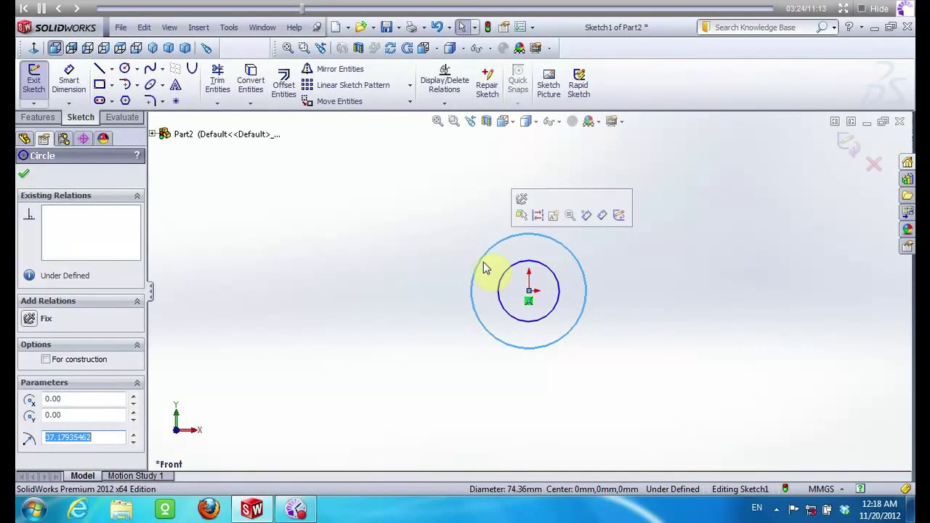
type("15")
key("Return")
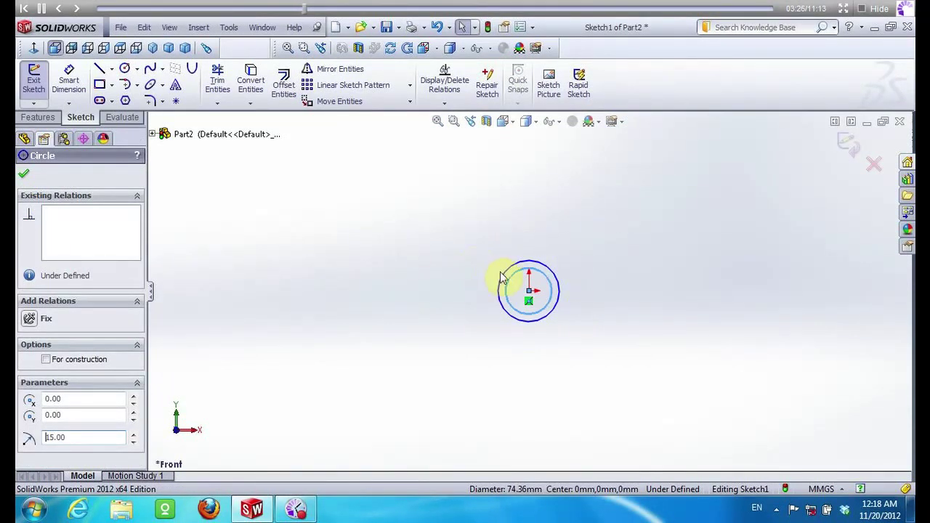
left_click(502, 278)
type("1.5")
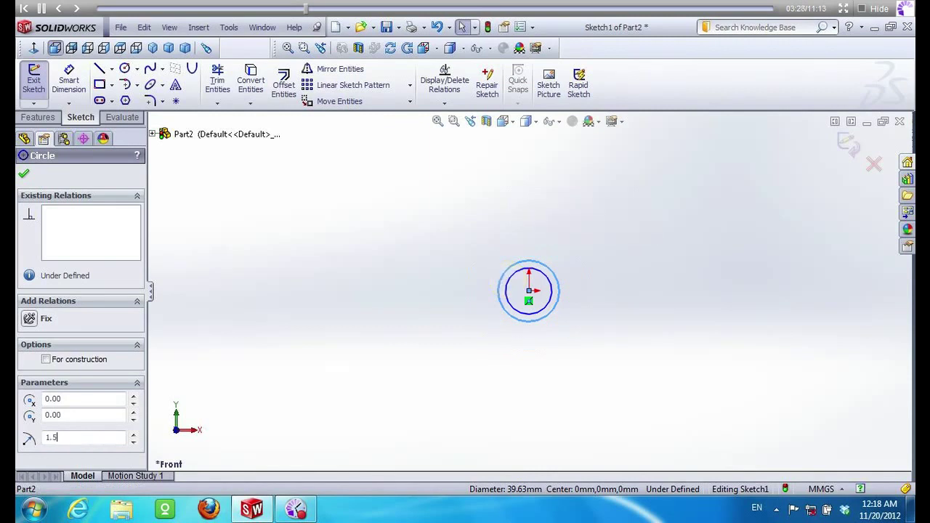
scroll(537, 296, "down", 2)
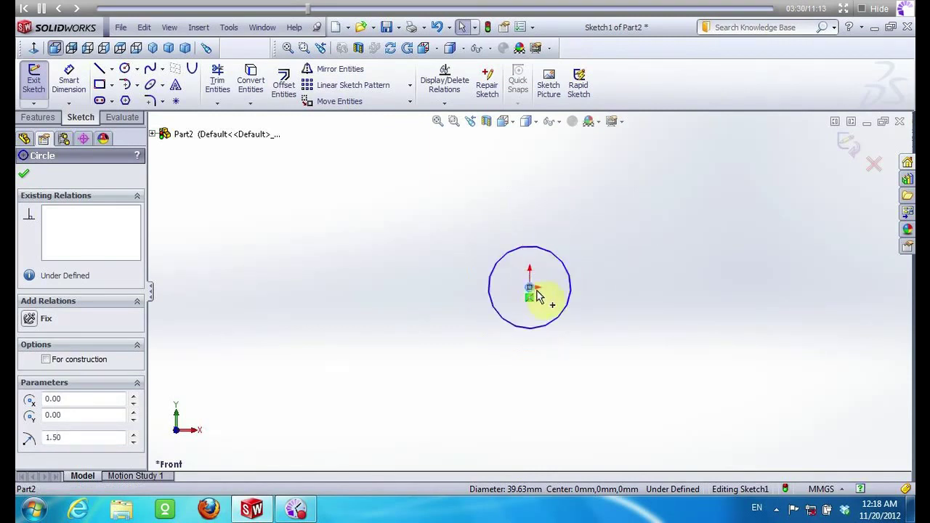
Extrude the circles 10 mm into a disc with a central hole
left_click(36, 117)
left_click(39, 83)
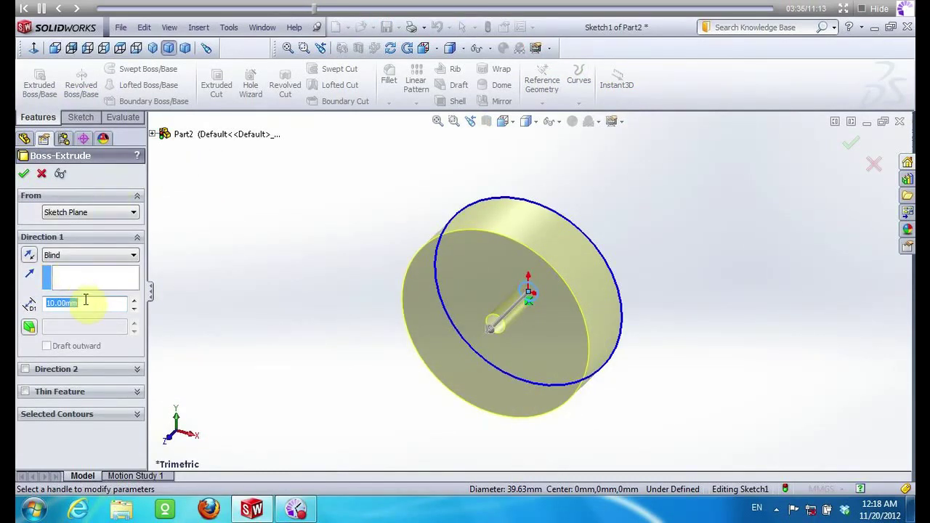
left_click(24, 174)
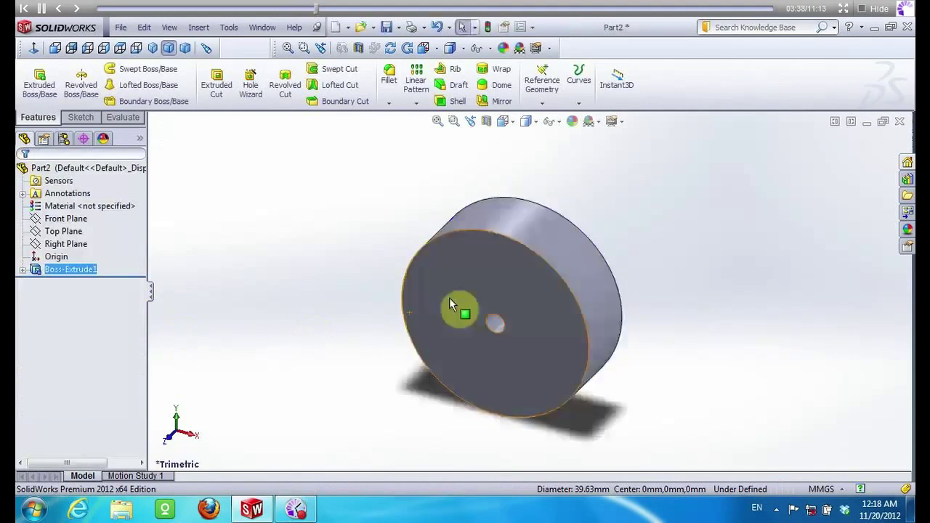
left_click(471, 278)
Start a sketch on the disc's front face and view it head-on
right_click(455, 272)
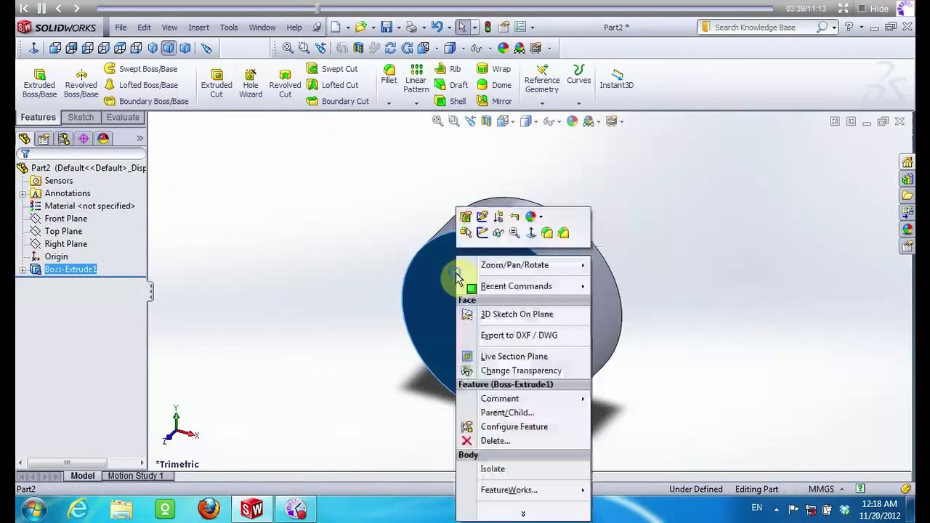
left_click(465, 233)
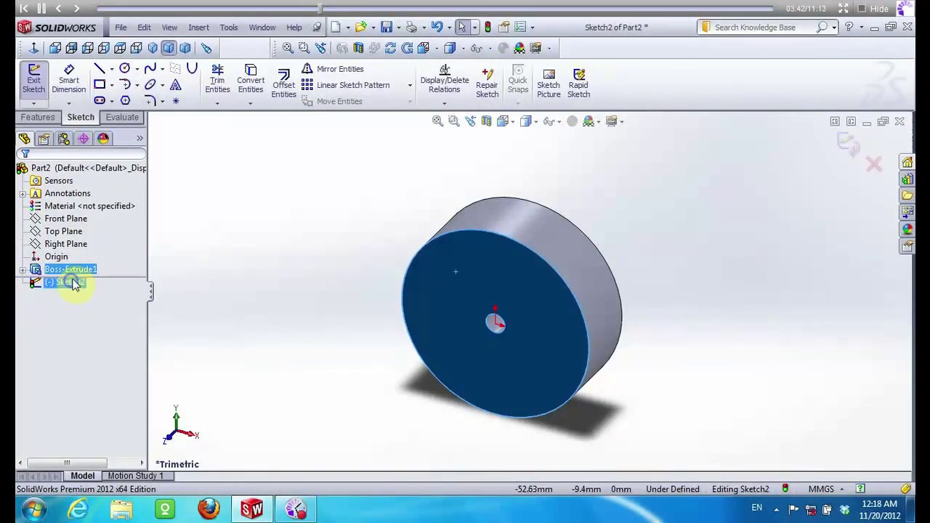
right_click(73, 283)
left_click(96, 258)
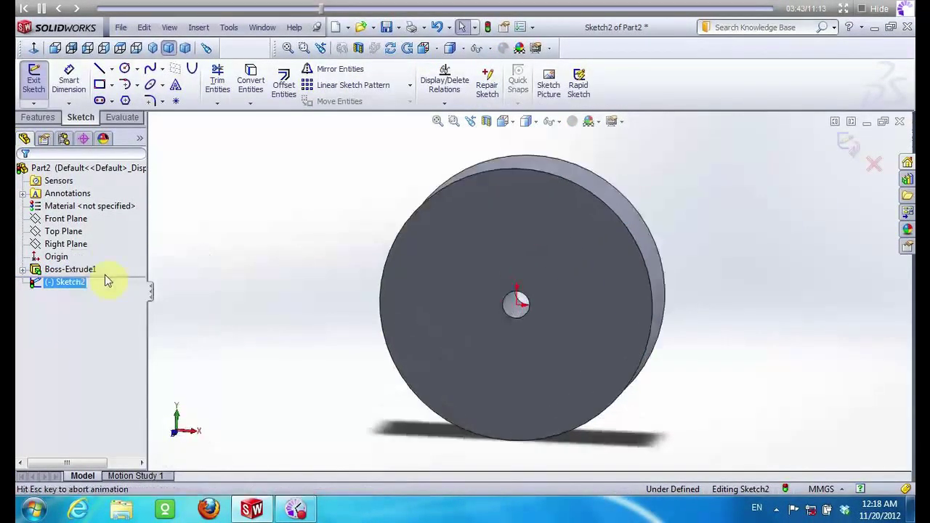
Draw concentric circles of radius 1.5 and 4 mm at the origin
left_click(125, 70)
left_click(528, 290)
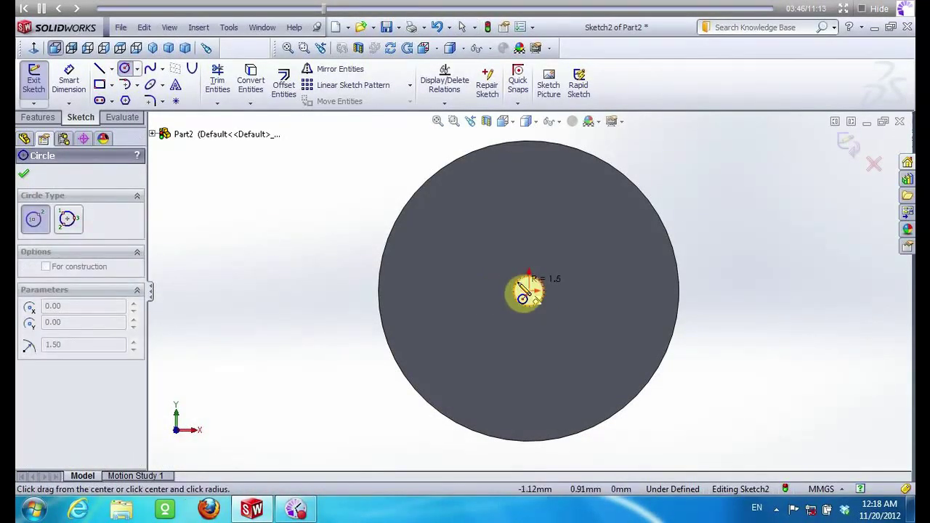
left_click(522, 295)
left_click(528, 290)
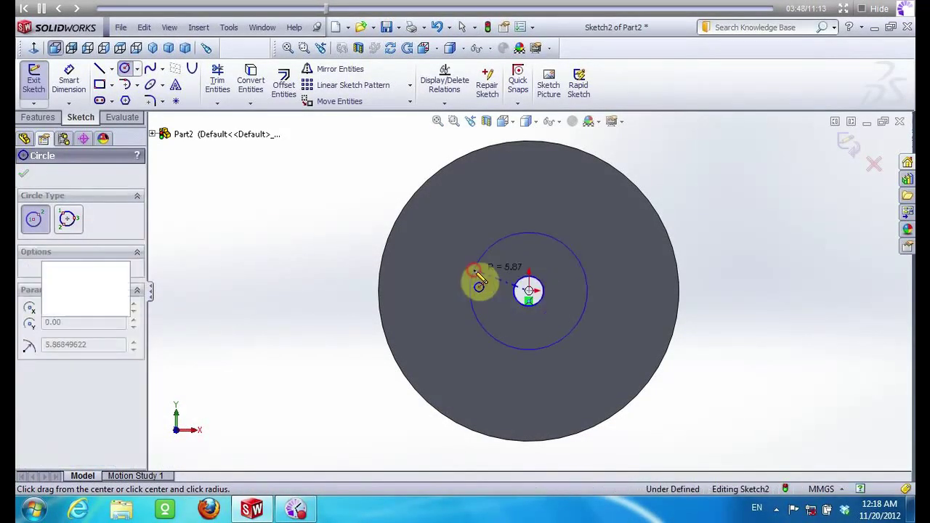
left_click(484, 251)
key("Escape")
left_click(489, 257)
type("4")
key("Return")
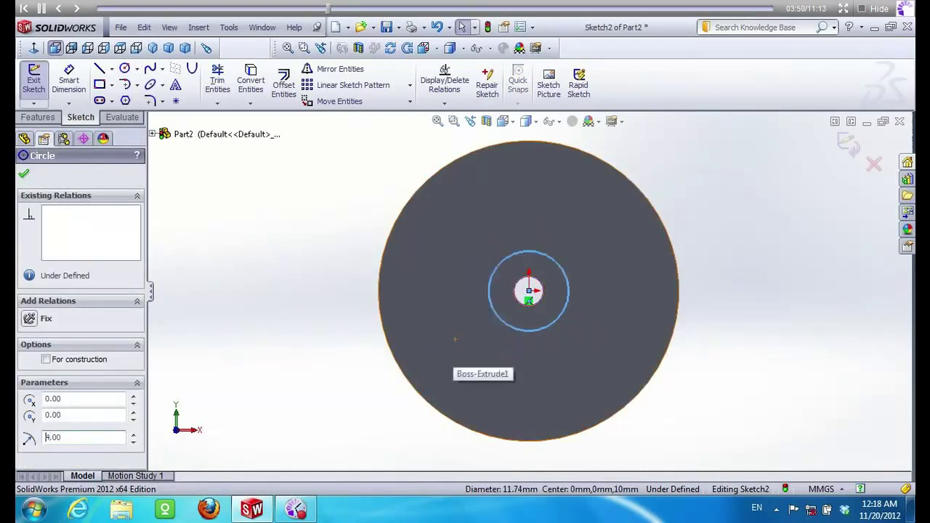
left_click(24, 176)
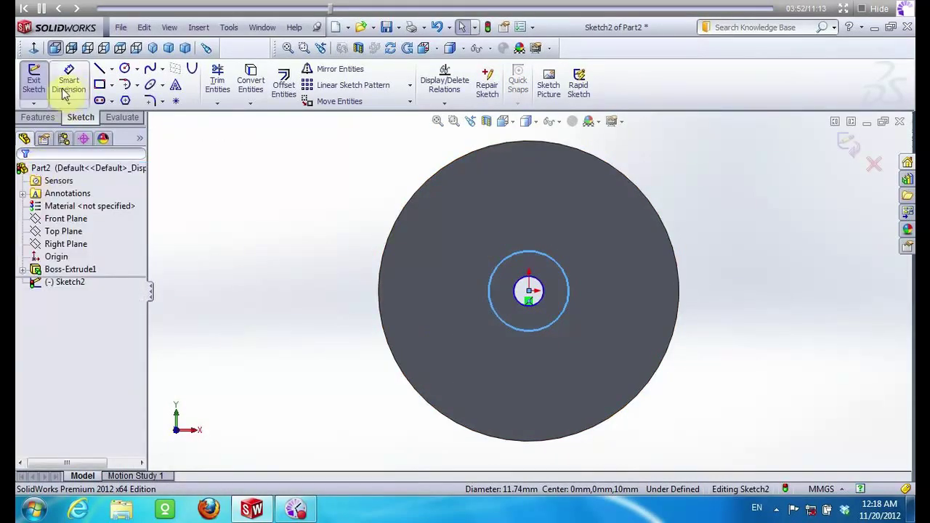
Extrude the ring between the circles 20 mm into a hollow hub
left_click(38, 117)
left_click(40, 81)
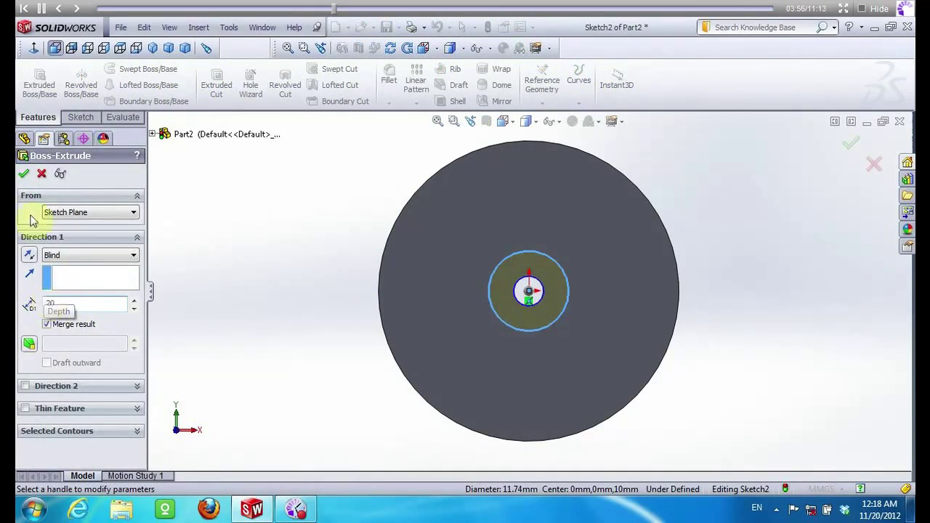
left_click(22, 174)
left_click(390, 48)
left_click_drag(357, 210, 403, 219)
right_click(592, 276)
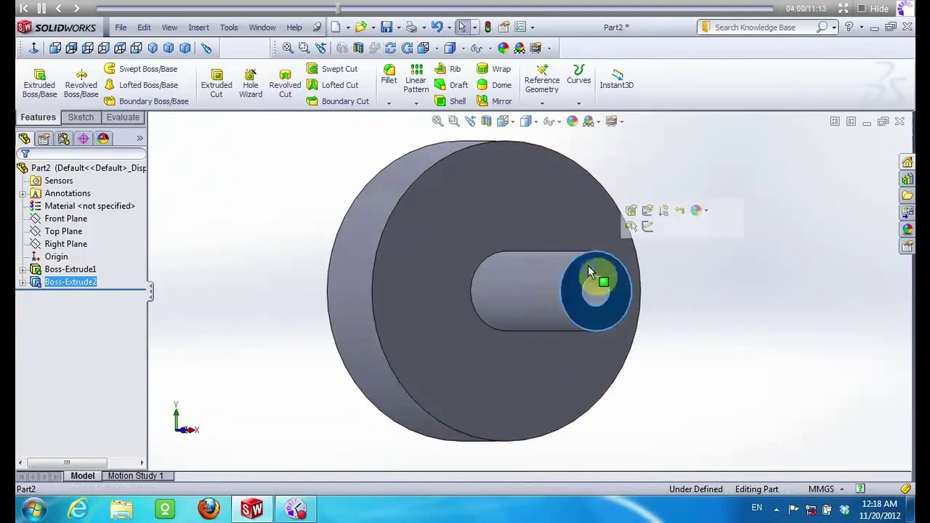
Start a sketch on the hub's end face and view it head-on
left_click(614, 232)
right_click(605, 270)
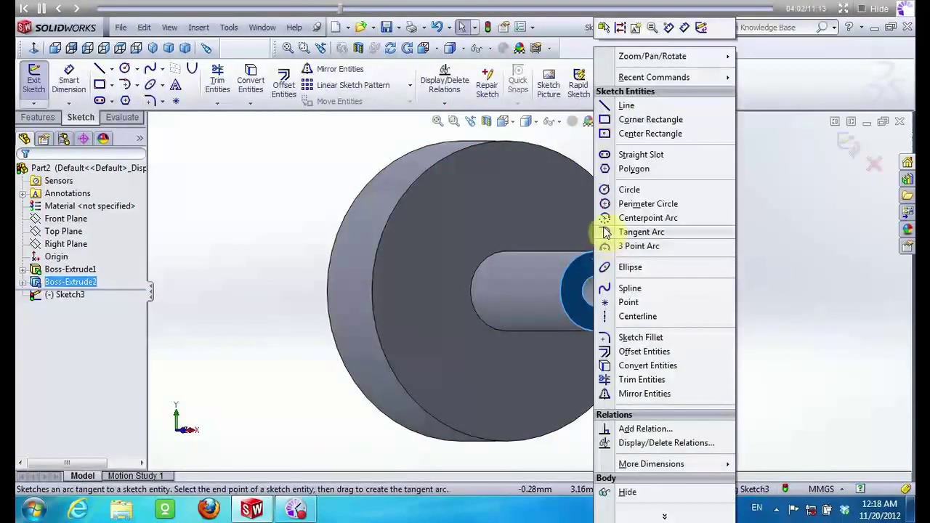
left_click(225, 258)
right_click(72, 294)
left_click(109, 267)
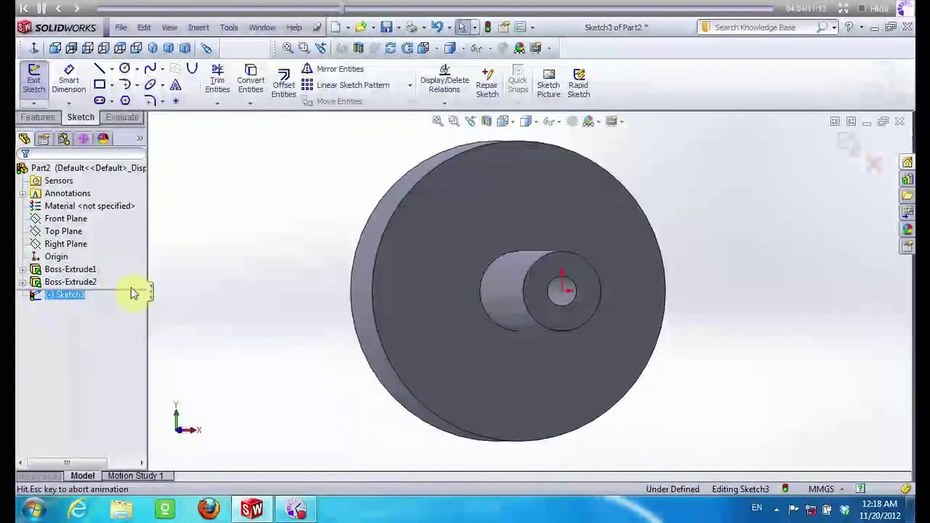
Draw a 1 mm horizontal line left from the origin and a vertical line up from its end
left_click(100, 71)
scroll(532, 320, "down", 2)
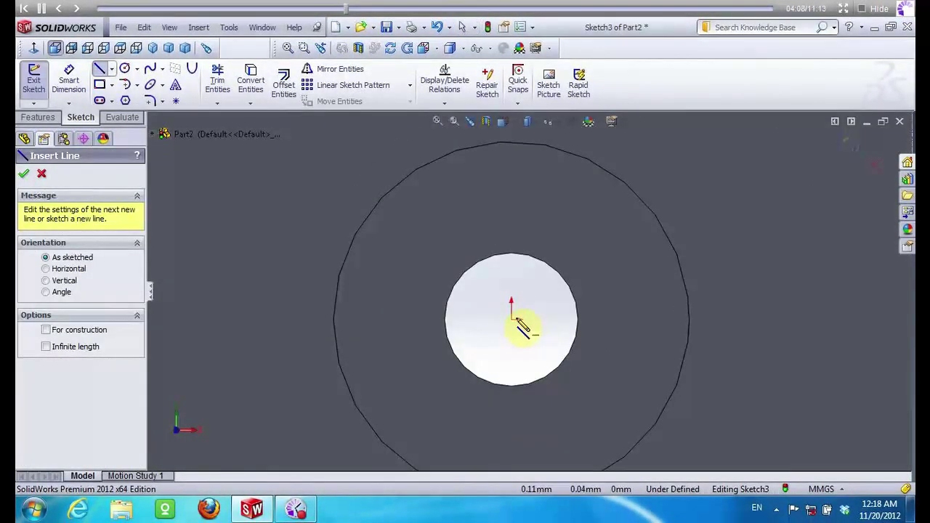
left_click(511, 320)
left_click(469, 319)
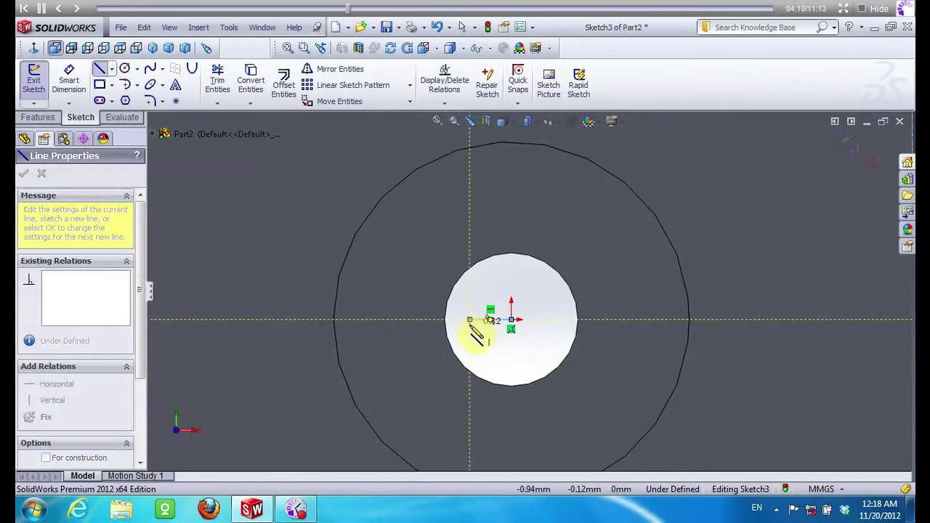
key("Escape")
left_click(489, 322)
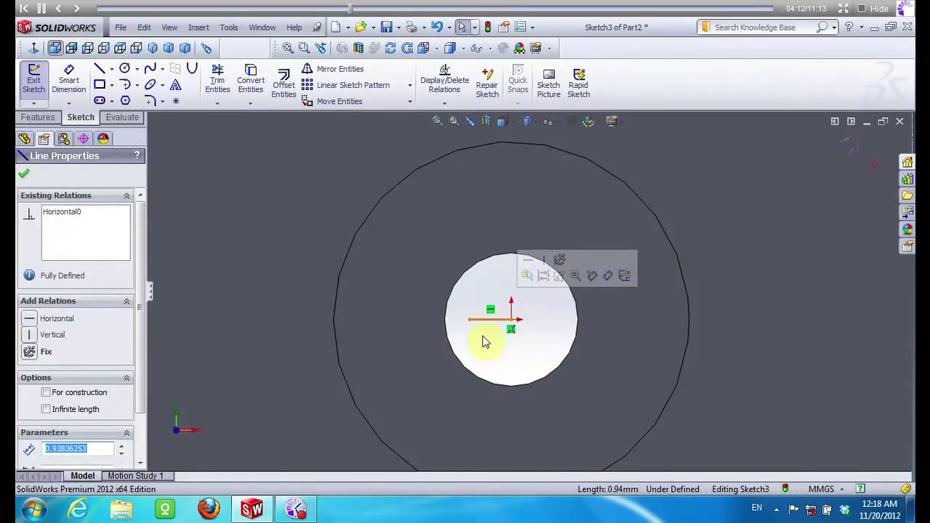
type("1")
key("Return")
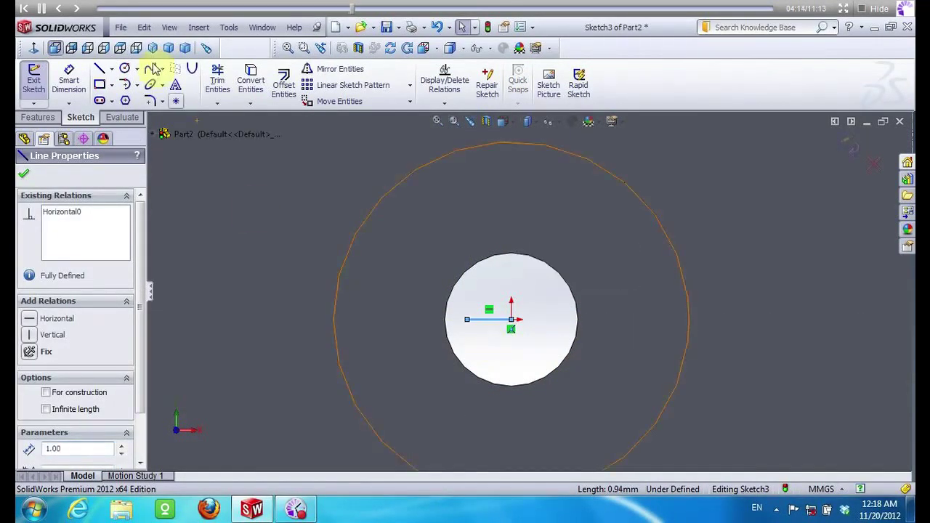
left_click(98, 70)
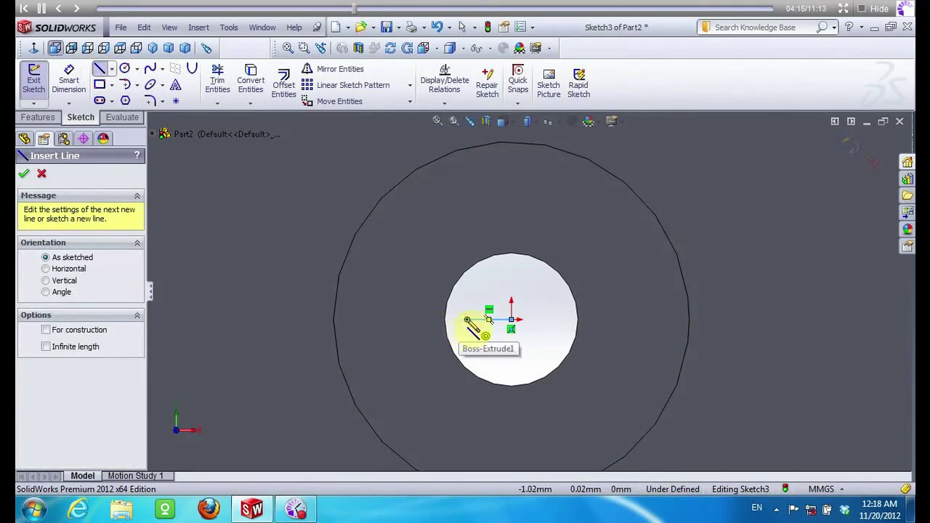
left_click(467, 320)
scroll(488, 182, "up", 3)
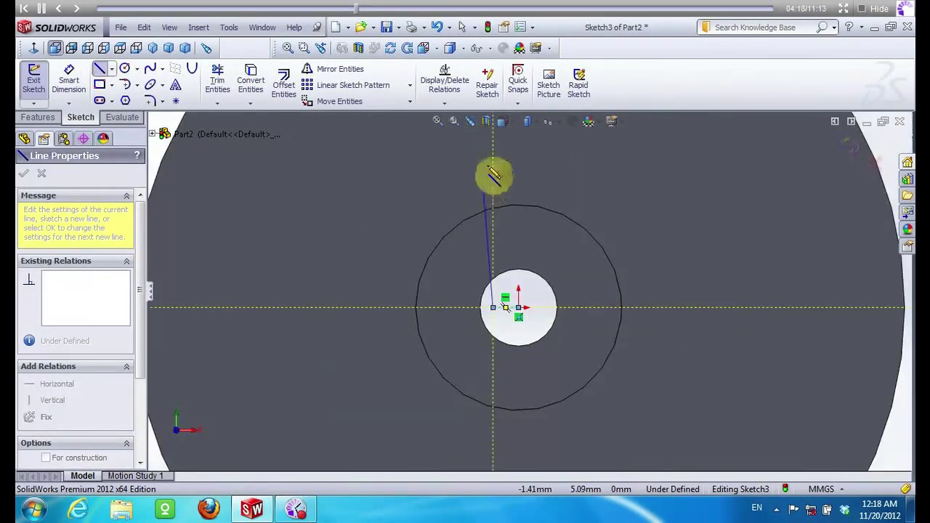
double_click(493, 157)
key("Escape")
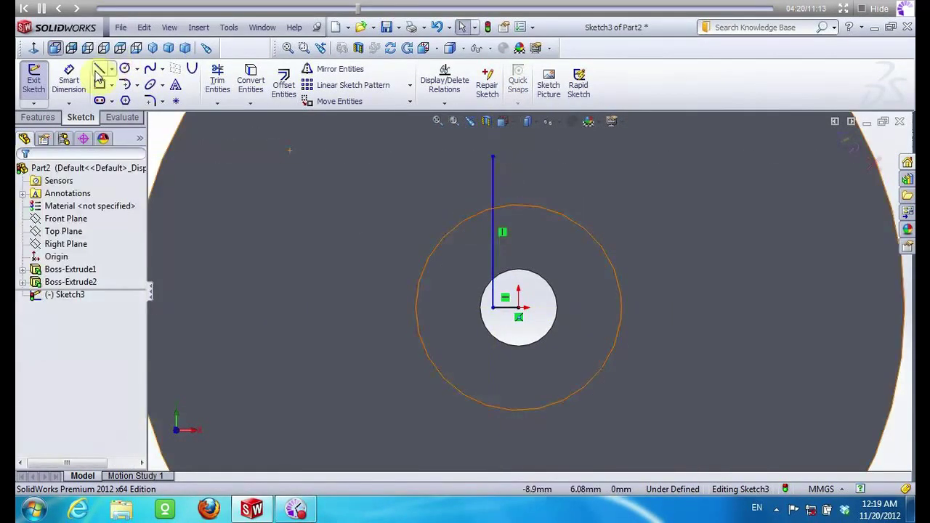
Draw a narrow vertical rectangle from the line's top to below the shaft
left_click(100, 83)
left_click(493, 157)
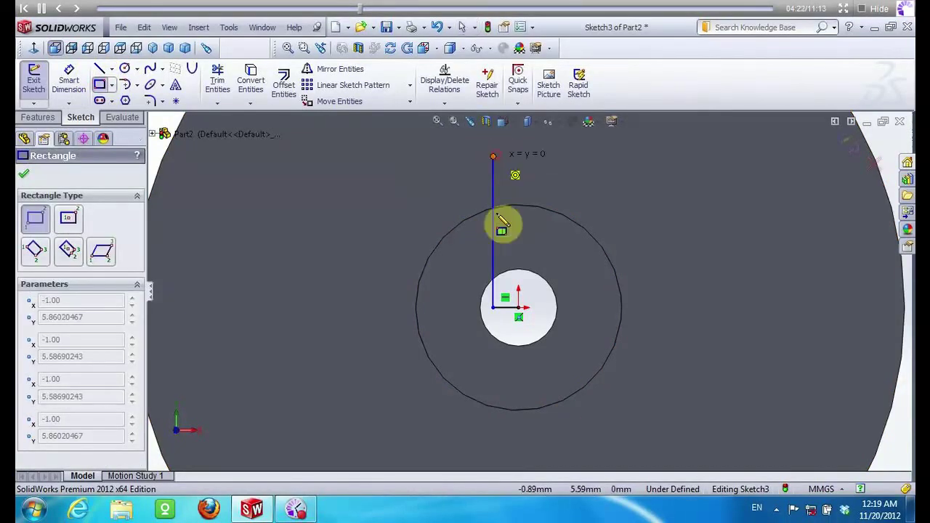
left_click(546, 453)
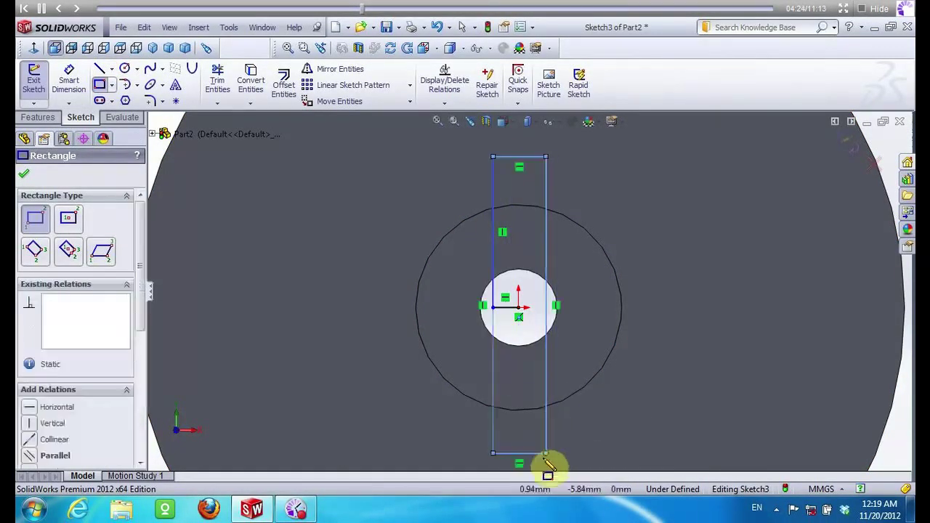
key("Escape")
left_click(536, 456)
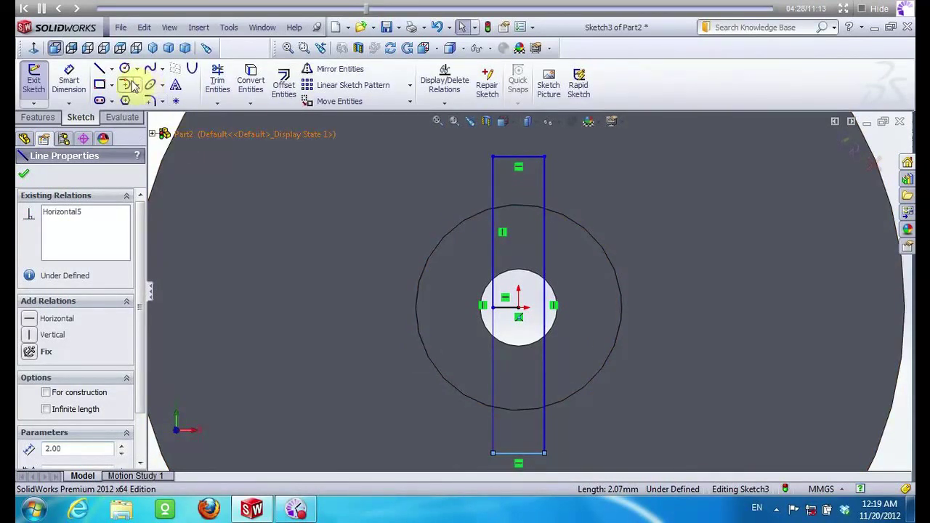
left_click(520, 314)
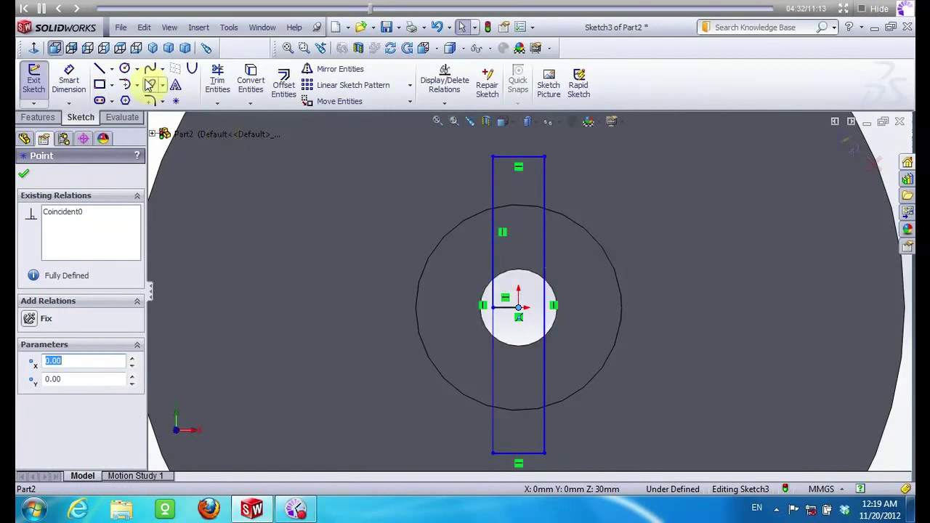
Add an origin circle matching the shaft outline and trim the overlapping segments
left_click(124, 67)
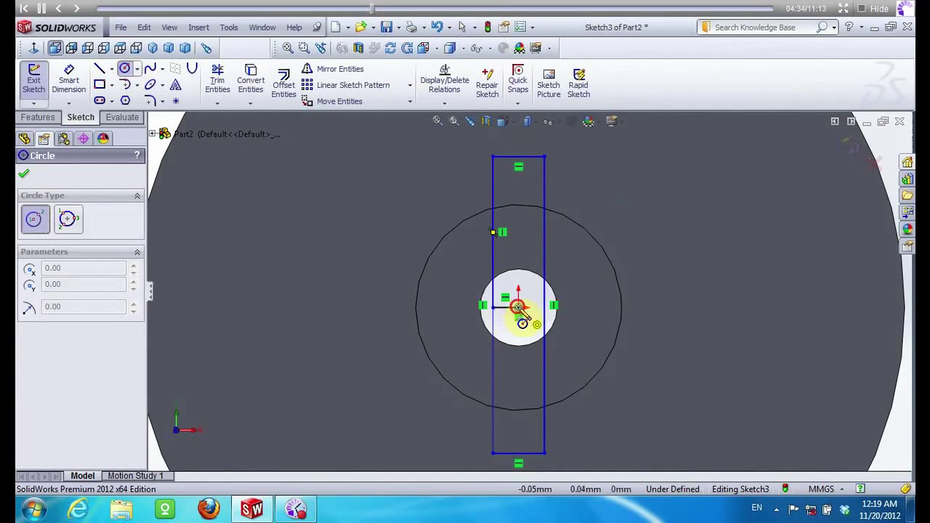
left_click(517, 307)
left_click(483, 304)
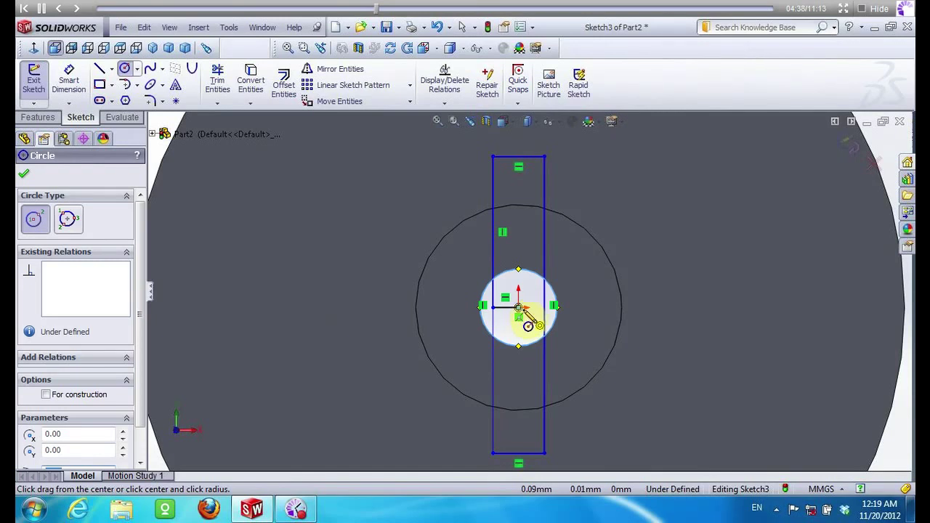
key("Escape")
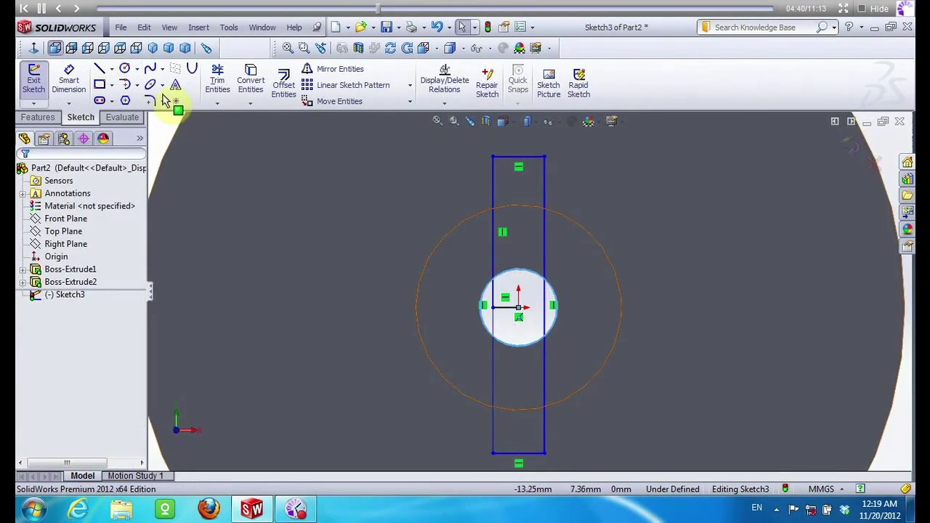
left_click(217, 80)
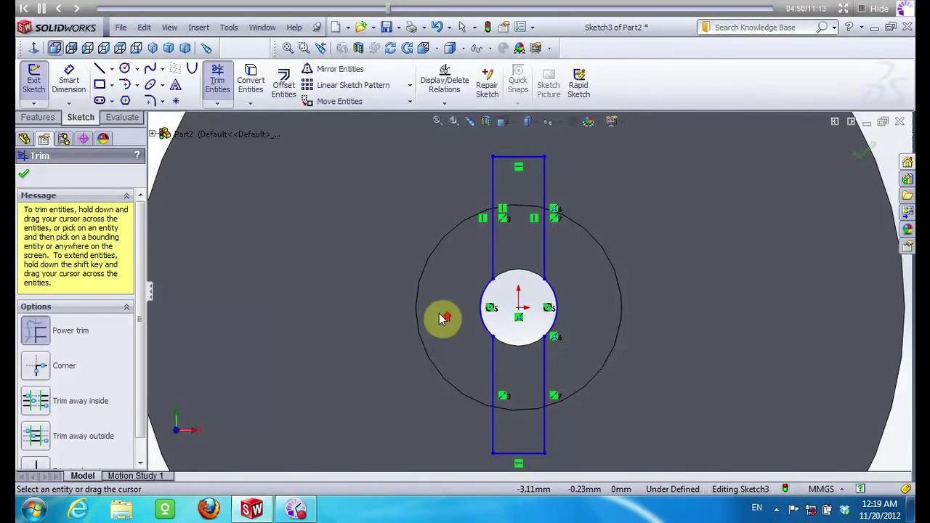
scroll(429, 303, "up", 3)
left_click(37, 118)
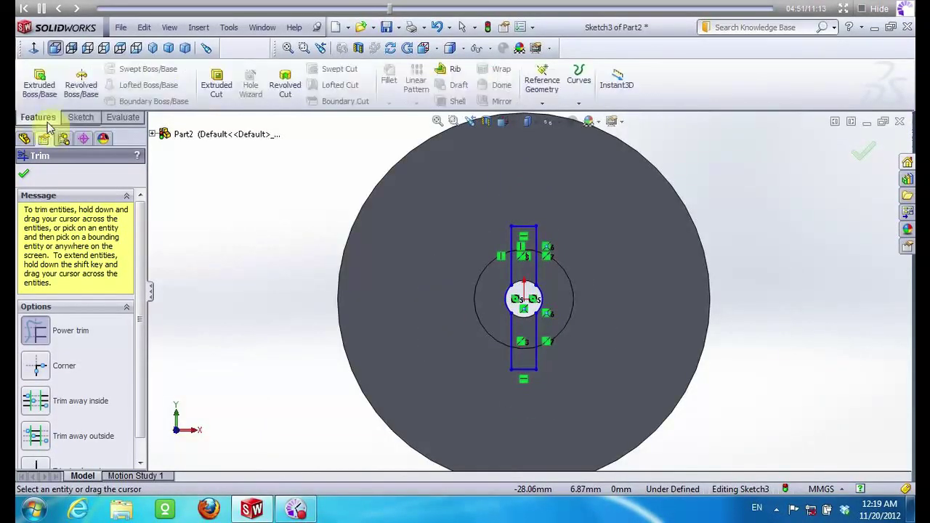
Cut the sketch 5 mm deep to form a slot across the hub end
left_click(216, 84)
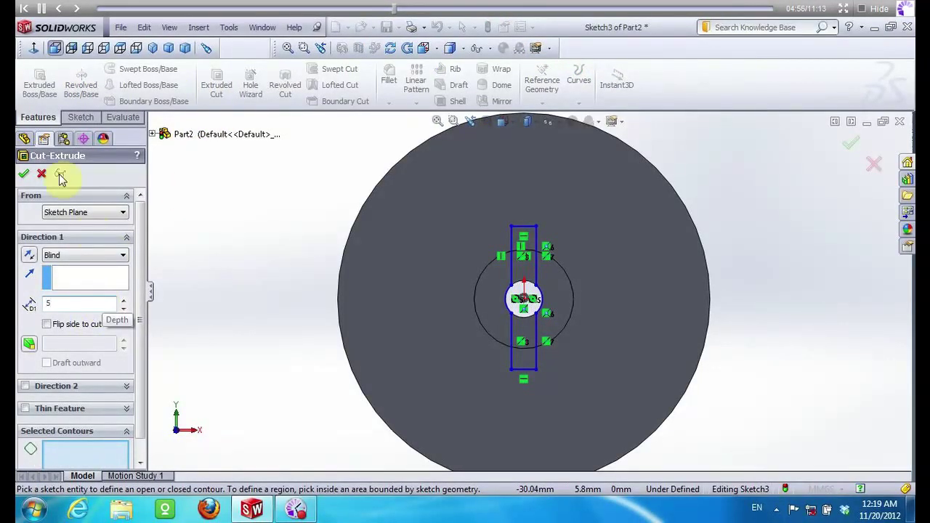
left_click(26, 175)
left_click(501, 299)
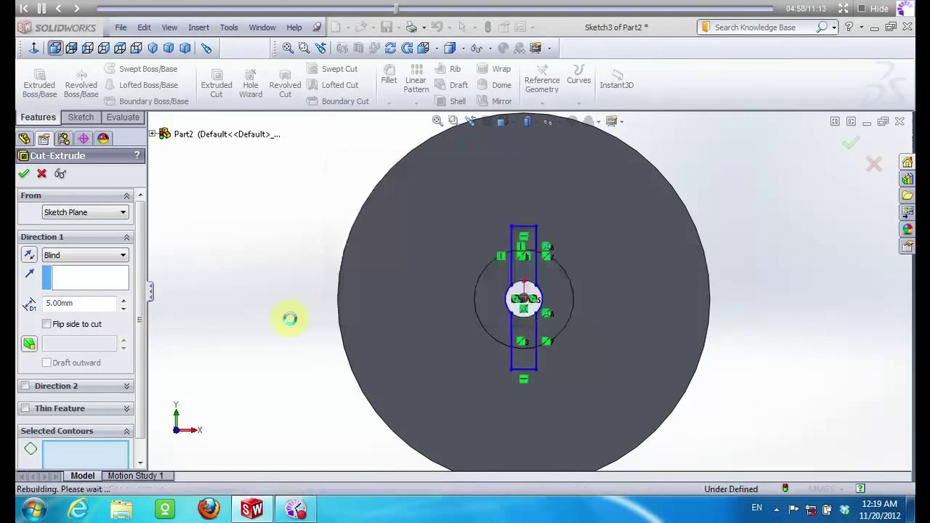
mouse_move(329, 163)
middle_mouse_down()
mouse_move(330, 213)
mouse_move(359, 214)
middle_mouse_up()
Save the part as 'Cylinder 2'
left_click(122, 29)
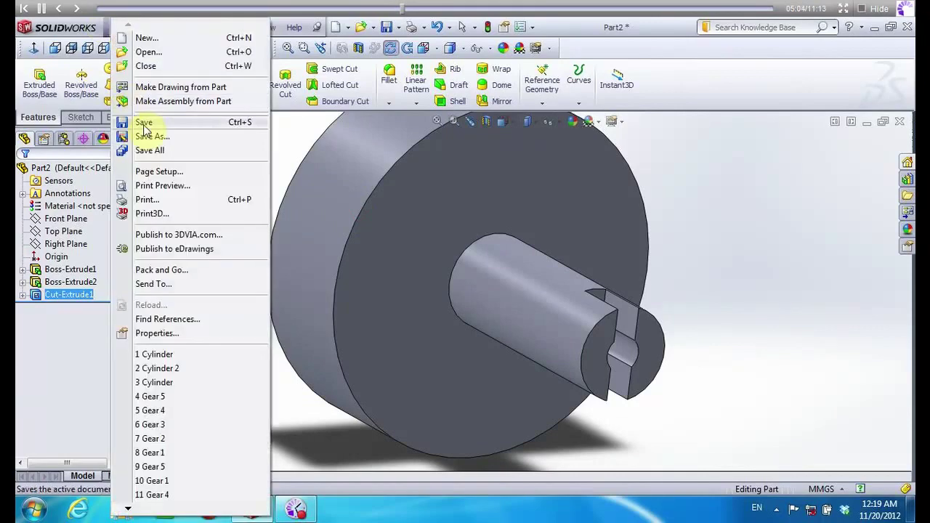
left_click(145, 136)
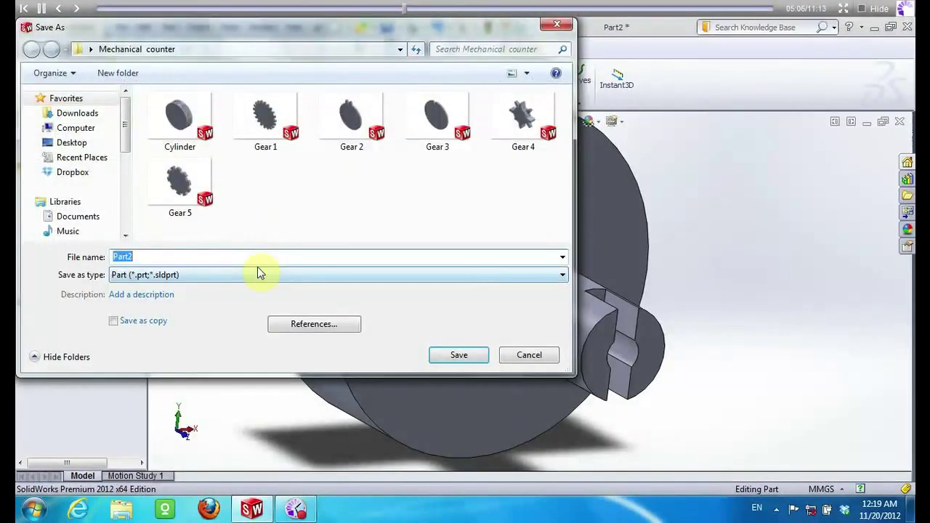
left_click(177, 135)
left_click(199, 261)
left_click(483, 356)
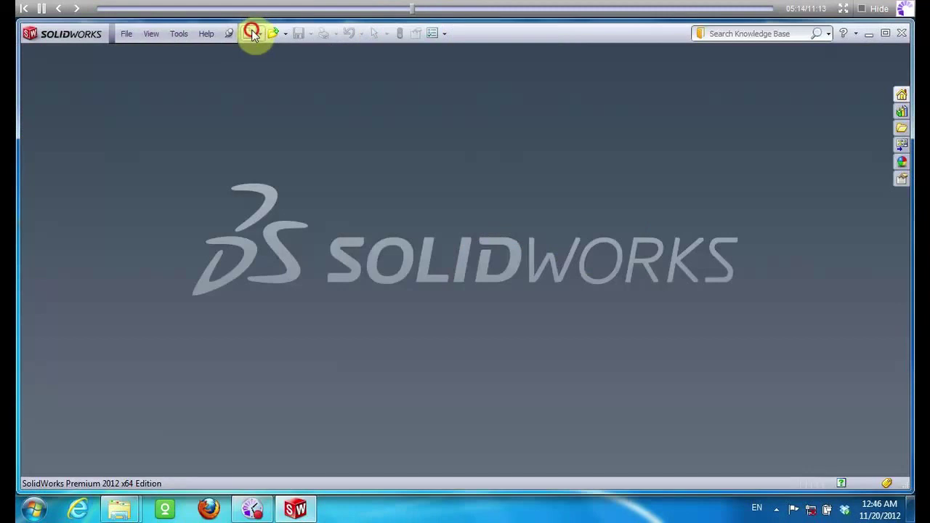
Create a blank part, then open Gear 5 using the All Files filter
left_click(251, 34)
left_click(510, 473)
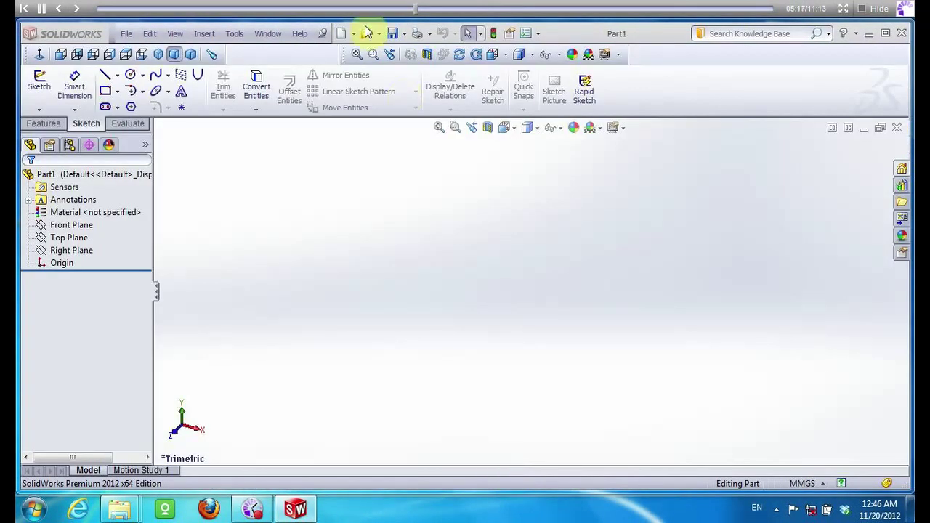
left_click(366, 33)
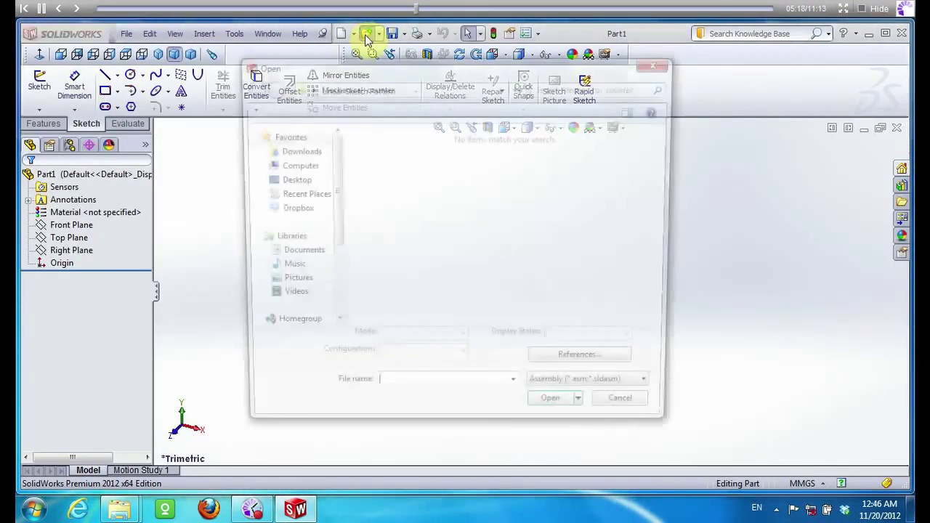
left_click(597, 393)
left_click(552, 377)
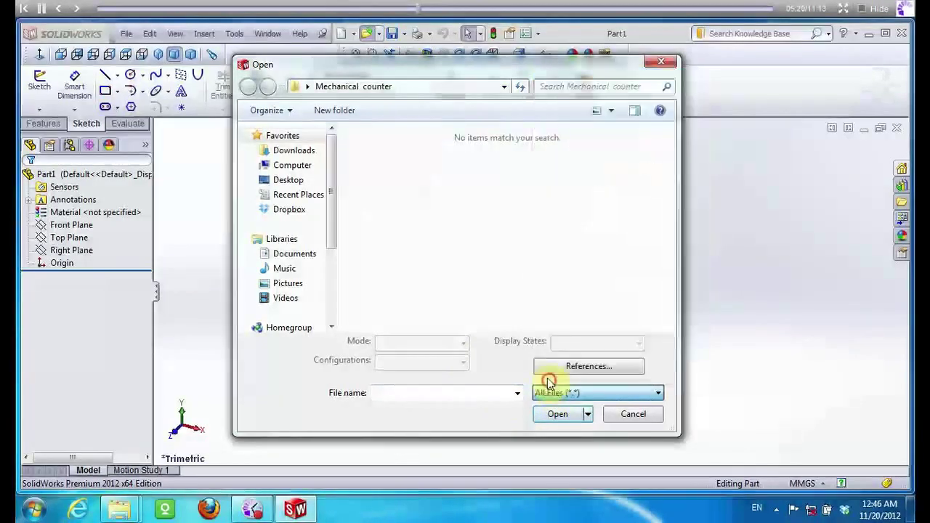
left_click(545, 218)
left_click(557, 414)
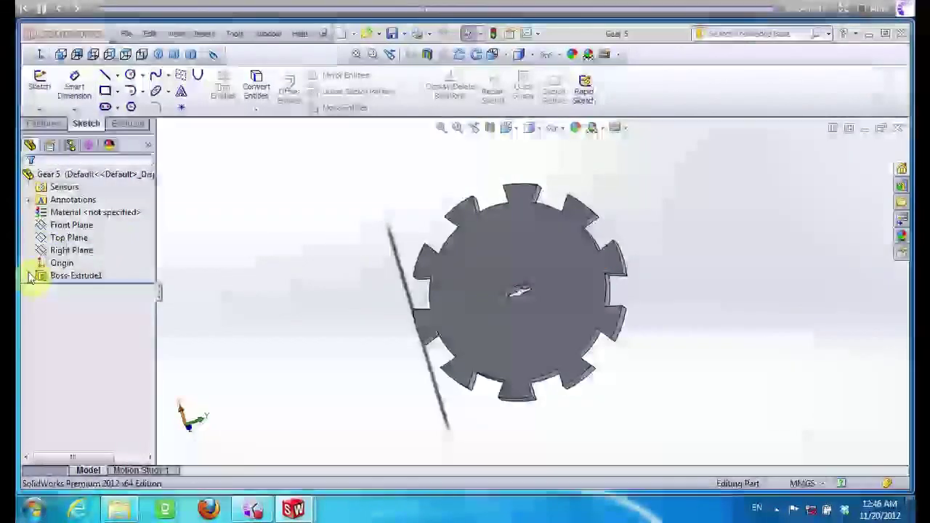
Edit Gear 5's Sketch1, box-select all its entities, and create a new blank part
left_click(28, 275)
left_click(86, 288)
right_click(86, 289)
left_click(100, 250)
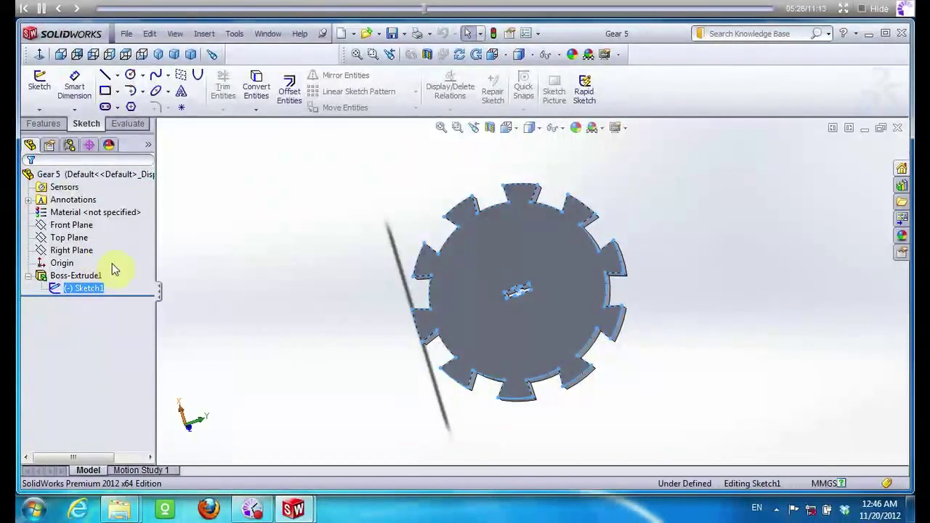
left_click_drag(351, 156, 684, 429)
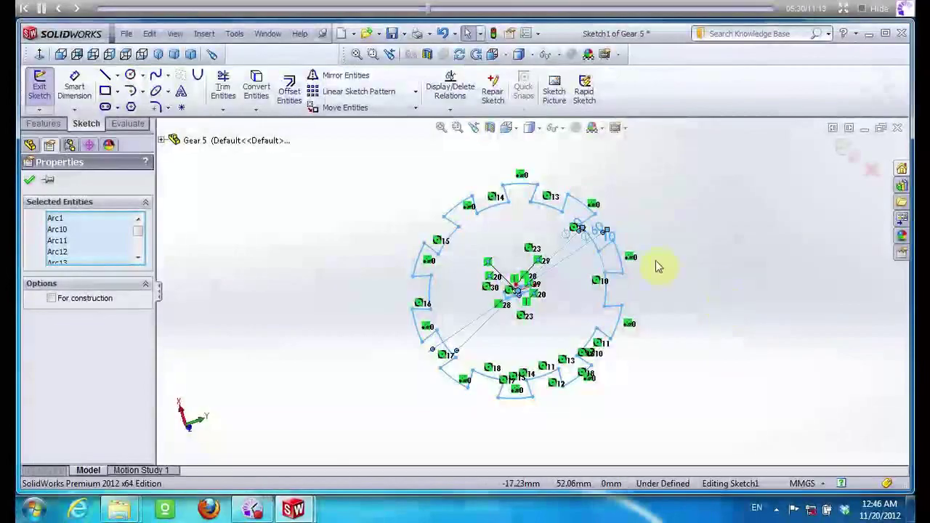
left_click(340, 33)
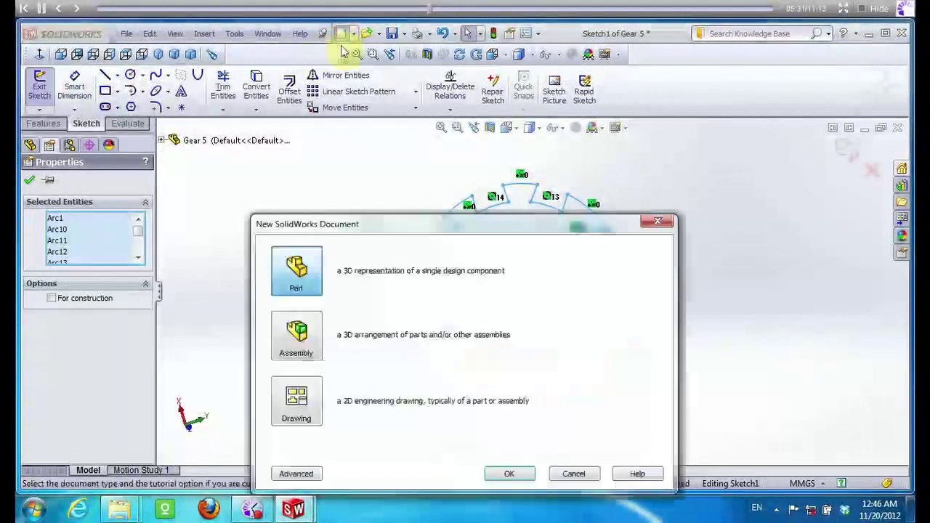
left_click(493, 472)
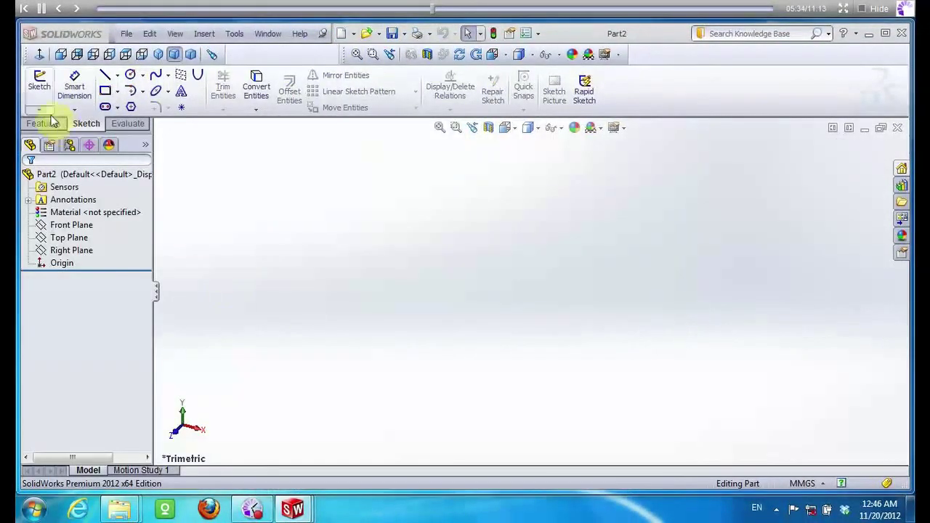
Paste the copied gear sketch into a new Front Plane sketch and select it all
left_click(45, 123)
left_click(80, 124)
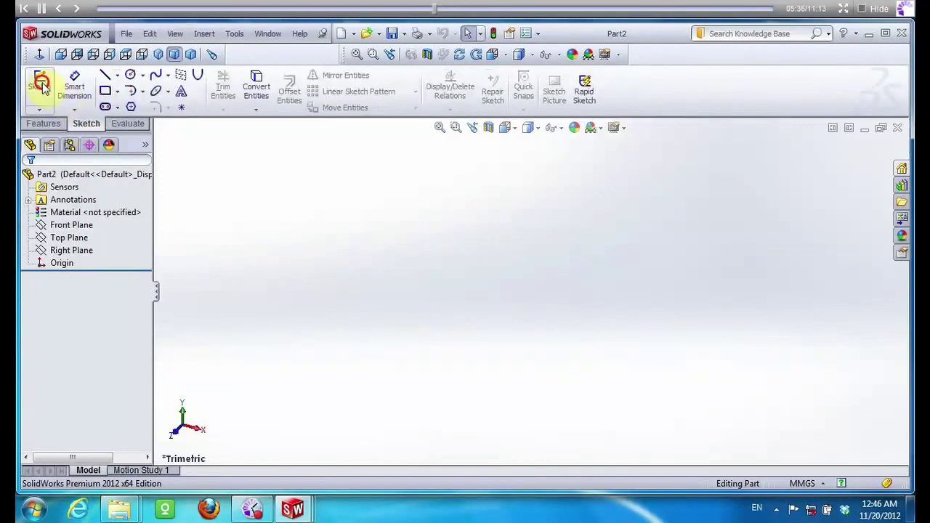
left_click(39, 86)
left_click(409, 206)
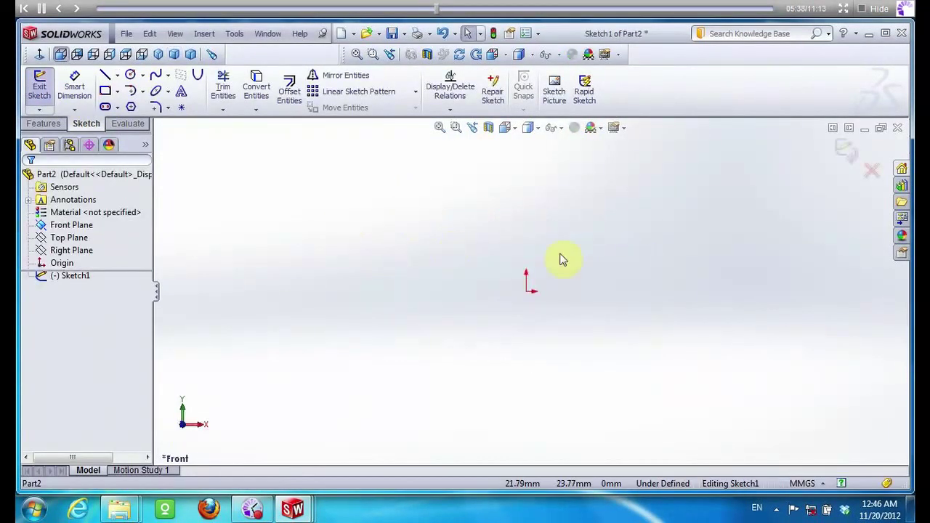
key("ctrl+v")
scroll(617, 254, "up", 3)
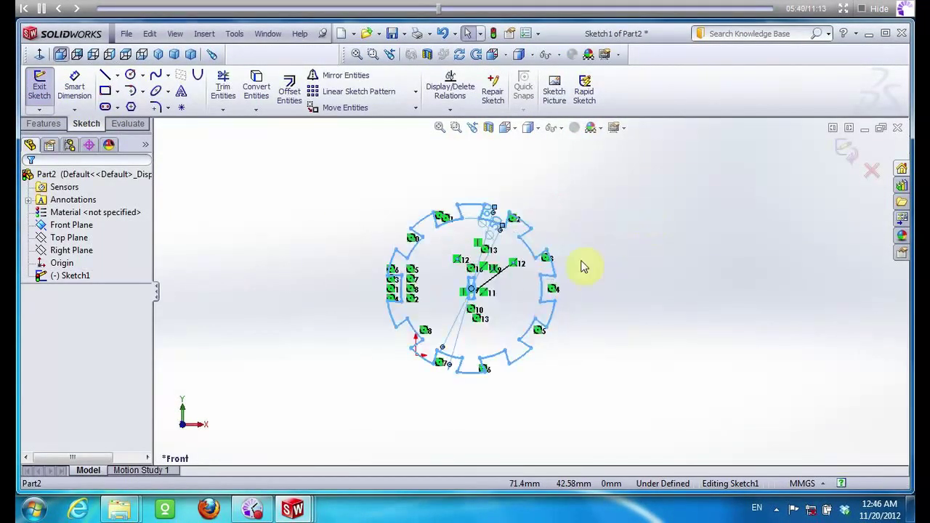
left_click_drag(286, 166, 610, 396)
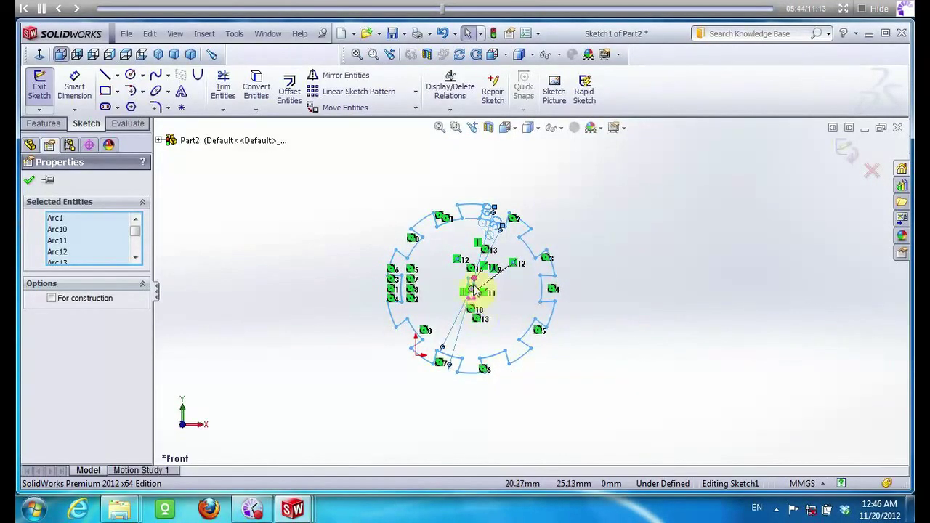
scroll(472, 290, "up", 3)
scroll(508, 312, "up", 3)
Move the gear entities from the gear centre to the sketch origin
right_click(497, 316)
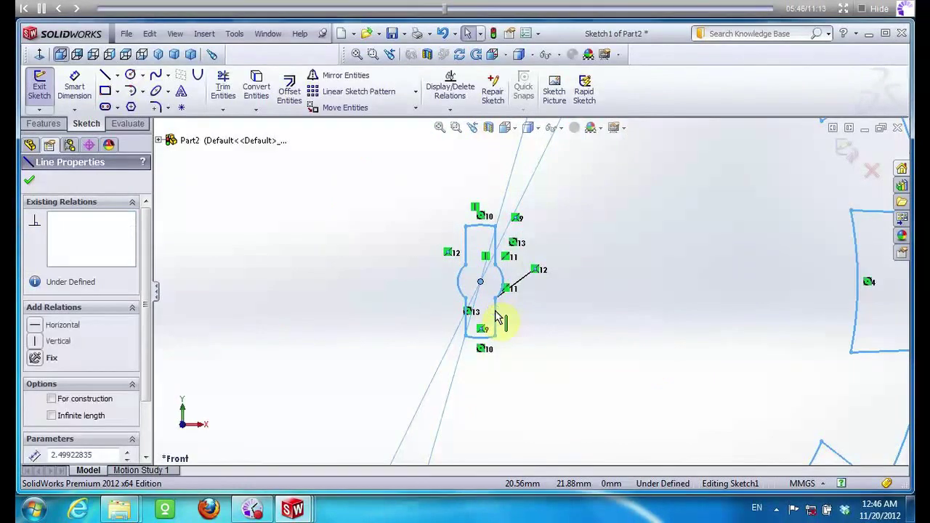
left_click(545, 433)
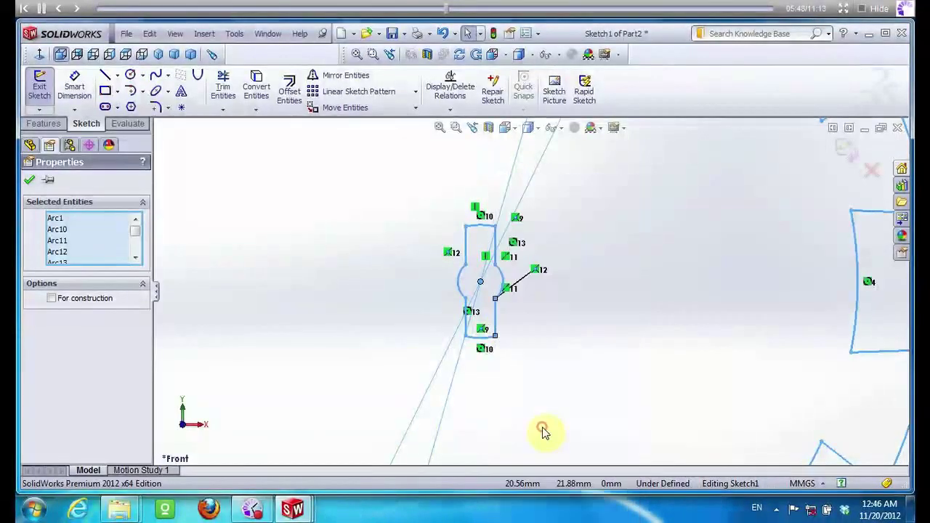
left_click(480, 285)
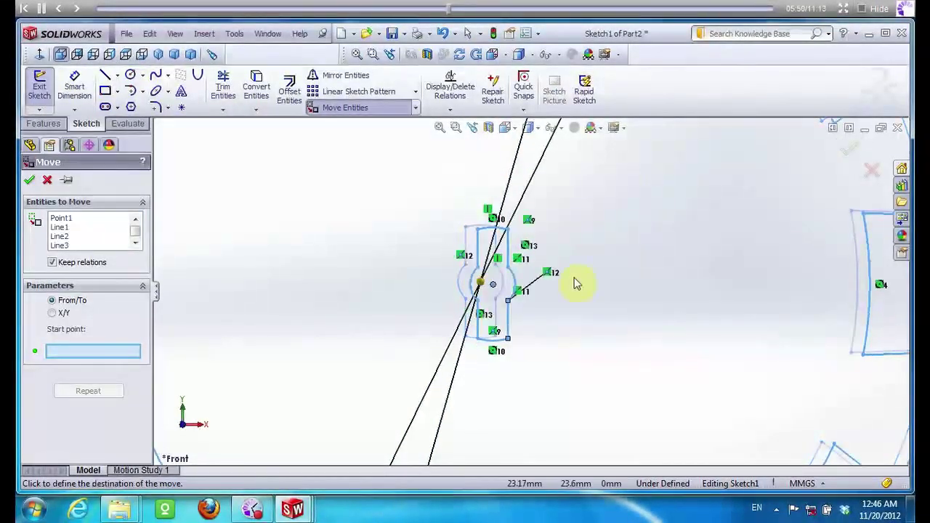
scroll(574, 282, "down", 3)
scroll(574, 254, "down", 2)
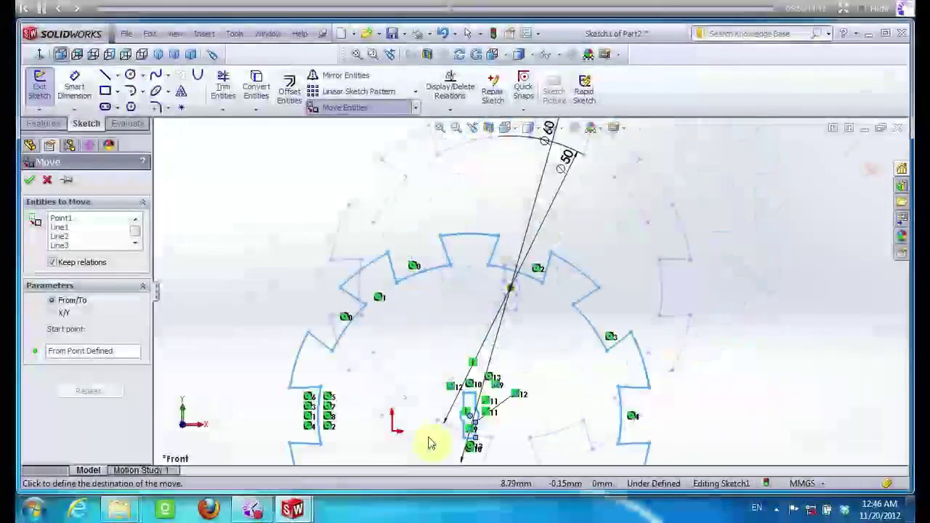
left_click(398, 433)
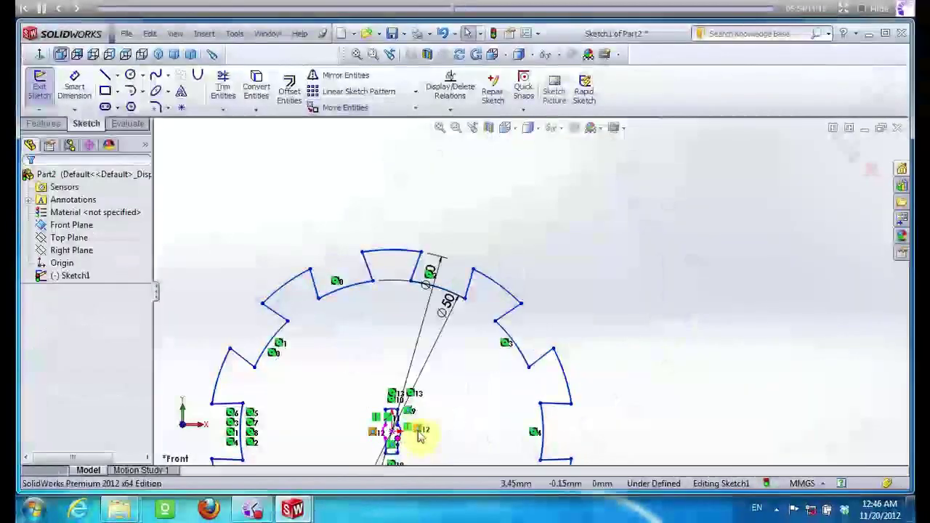
scroll(465, 364, "down", 2)
scroll(480, 378, "up", 2)
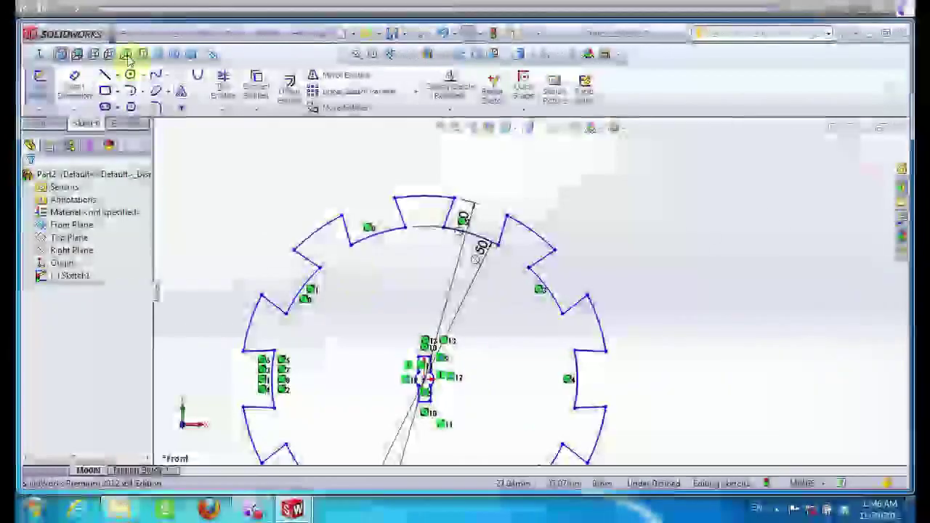
left_click(129, 75)
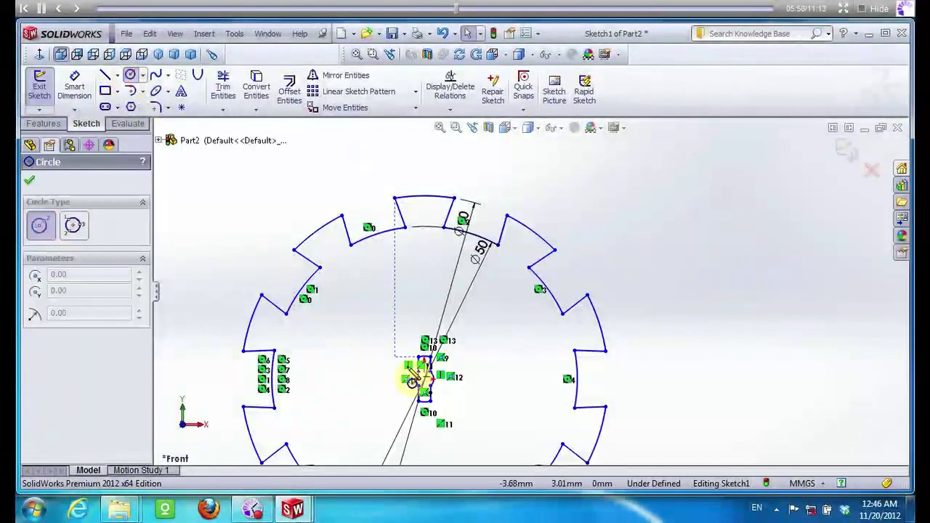
Draw two origin-centred circles around the gear and set the inner radius to 43
left_click(424, 378)
left_click(272, 177)
left_click(424, 379)
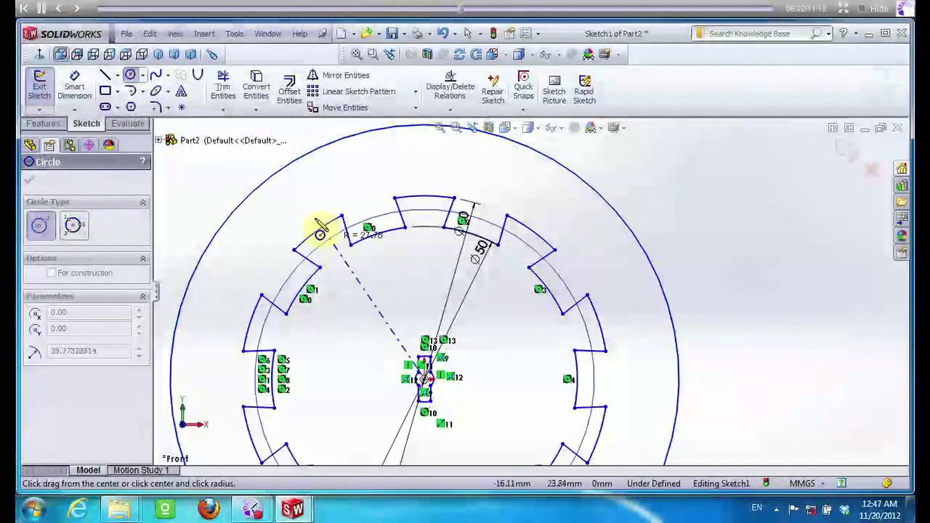
left_click(303, 208)
key("Escape")
left_click(313, 206)
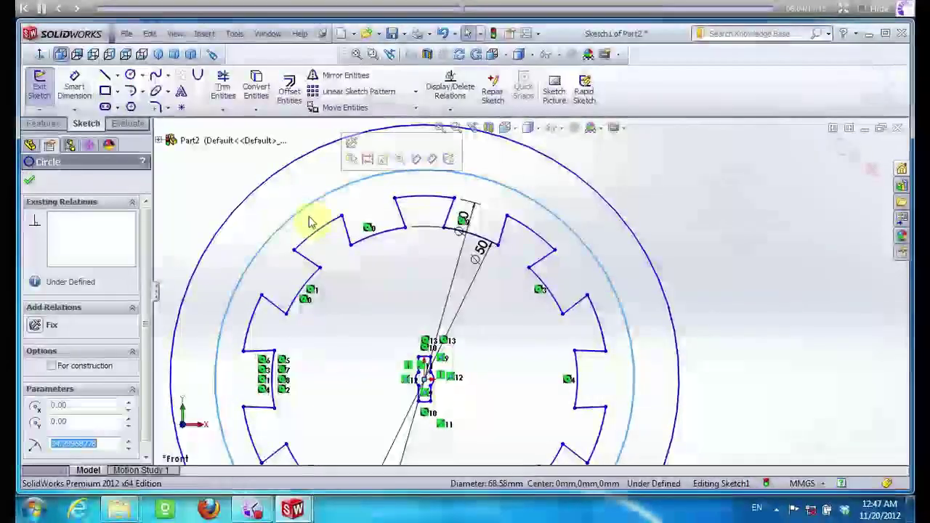
left_click_drag(278, 231, 250, 195)
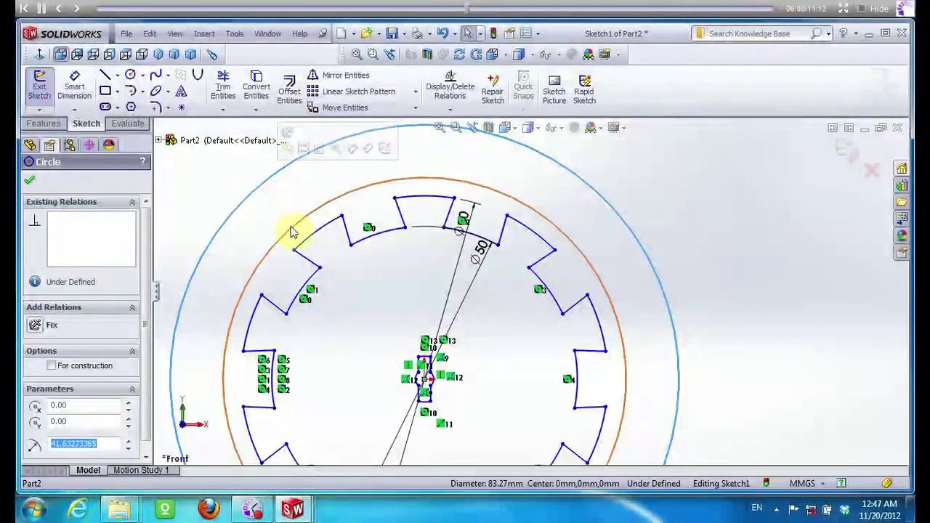
type("43")
key("Return")
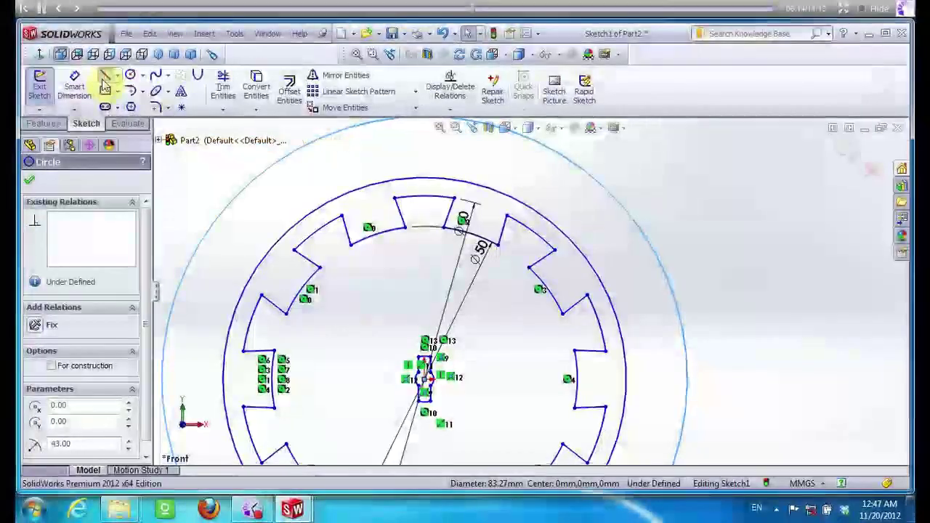
left_click(104, 80)
left_click(425, 378)
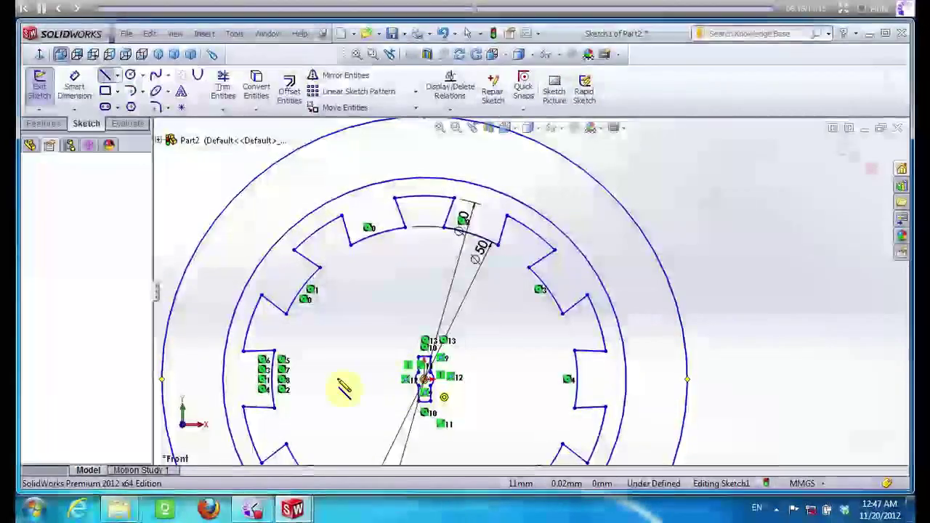
Draw a horizontal centre line to the left circle edge and a 2.50 mm vertical line
left_click(223, 379)
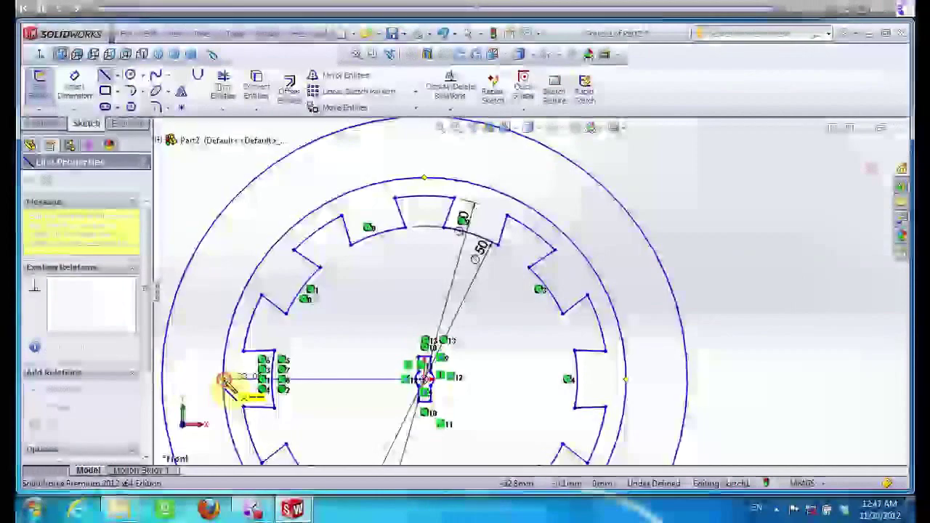
scroll(262, 389, "down", 3)
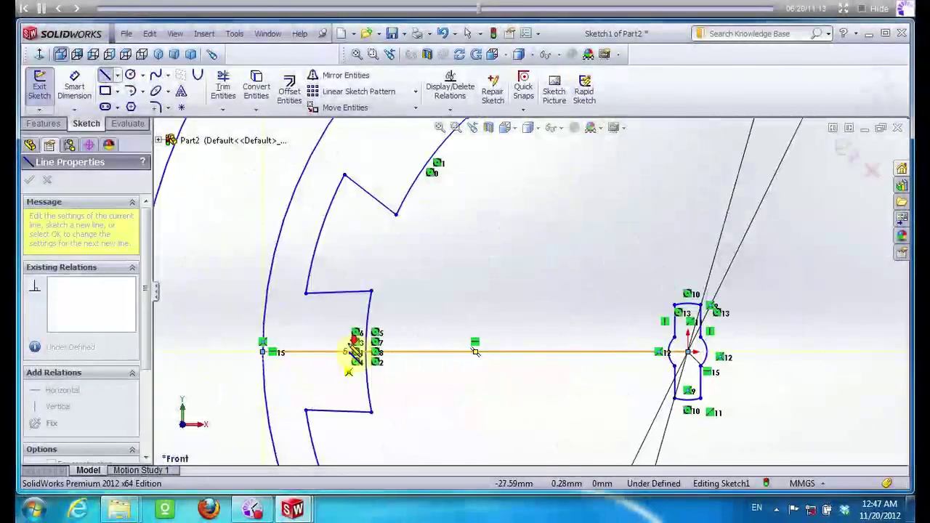
scroll(357, 353, "down", 5)
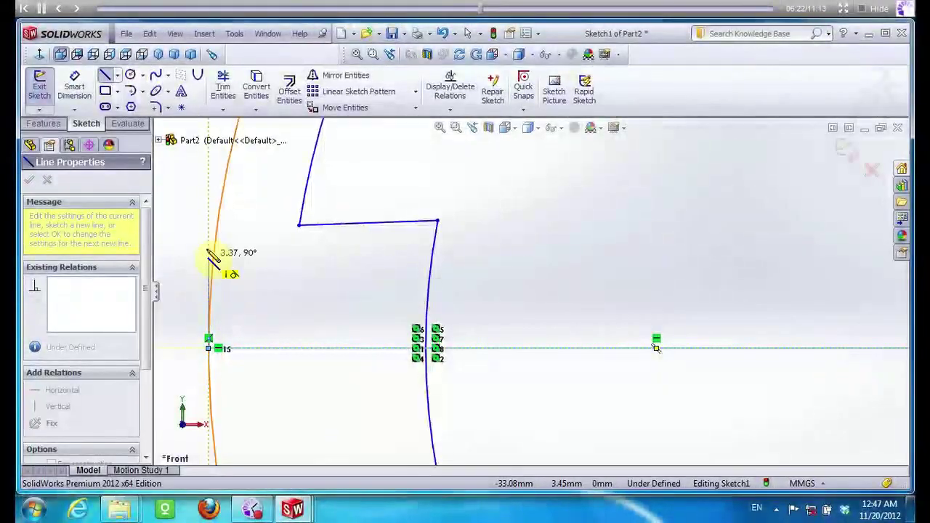
left_click(208, 239)
key("Escape")
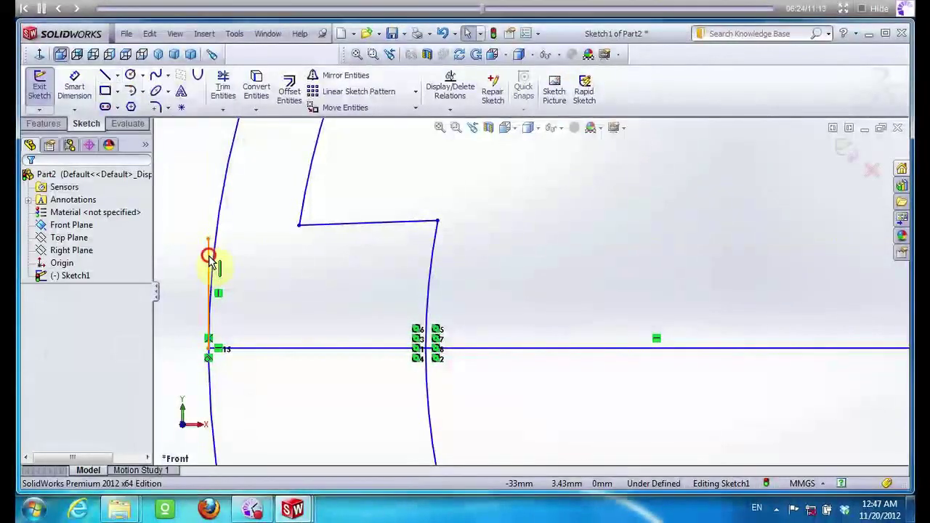
left_click(208, 256)
type("2.50")
key("Return")
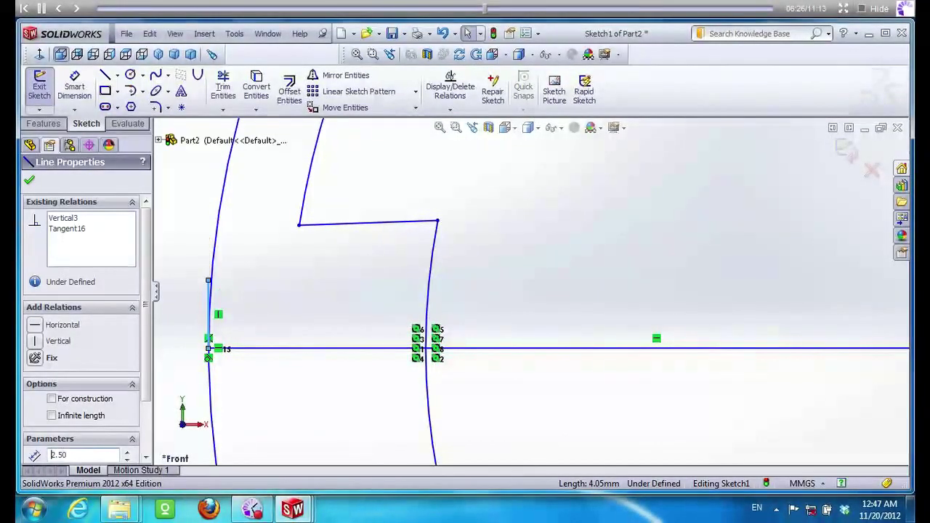
Draw the keyway's 4.00 mm top edge, 5.00 mm side, and bottom edge
left_click(104, 76)
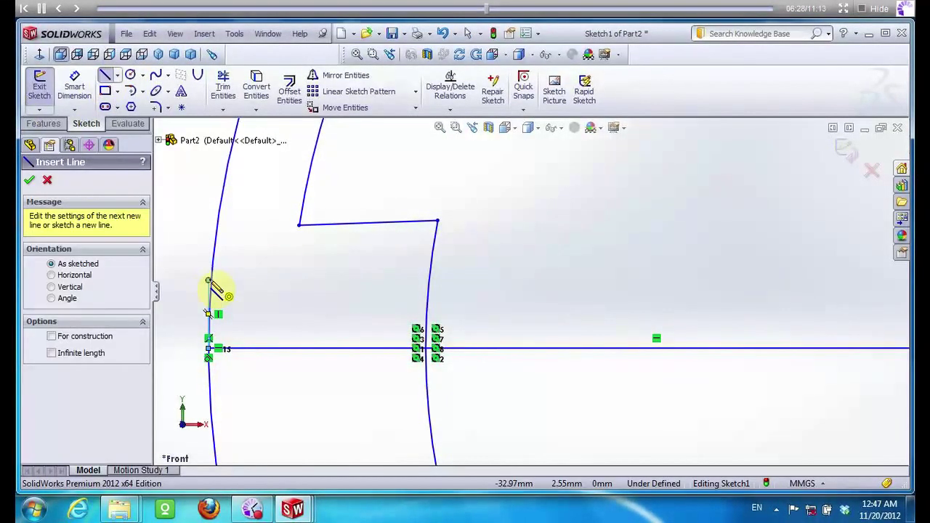
left_click(209, 280)
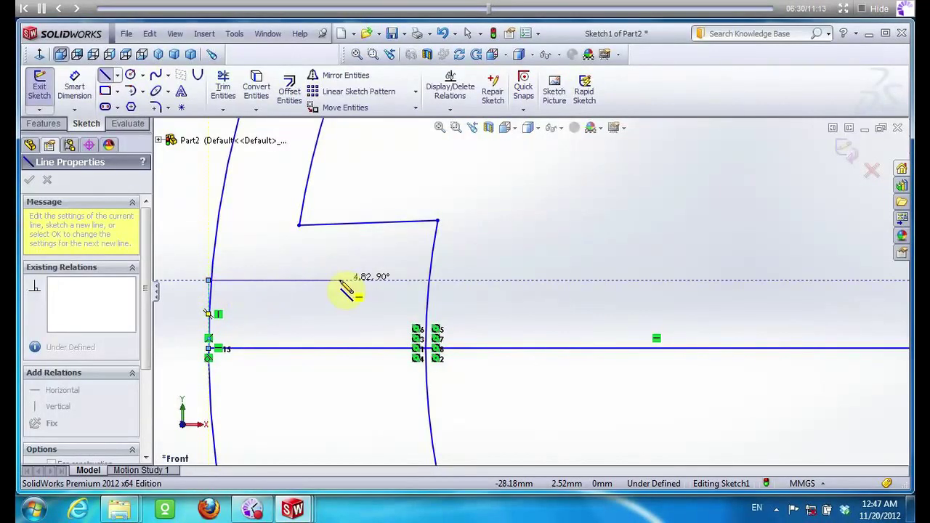
left_click(339, 280)
key("Escape")
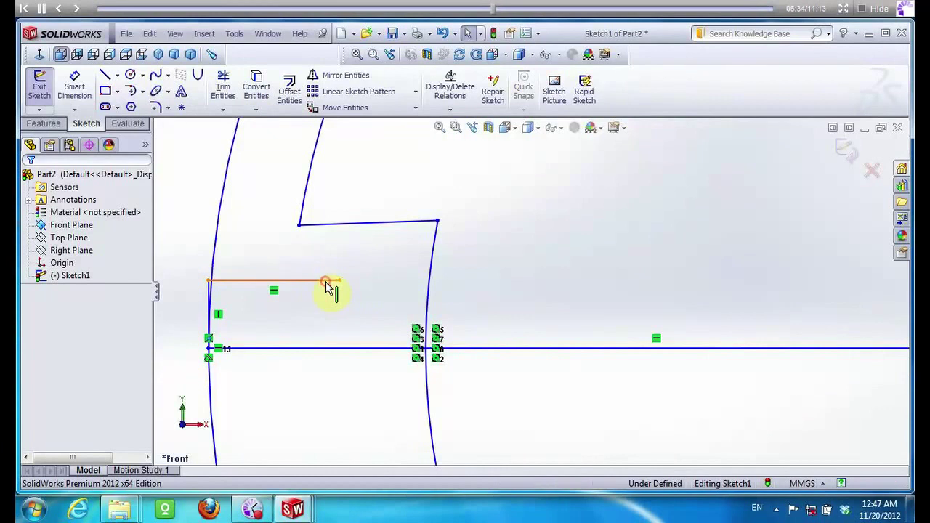
left_click(326, 283)
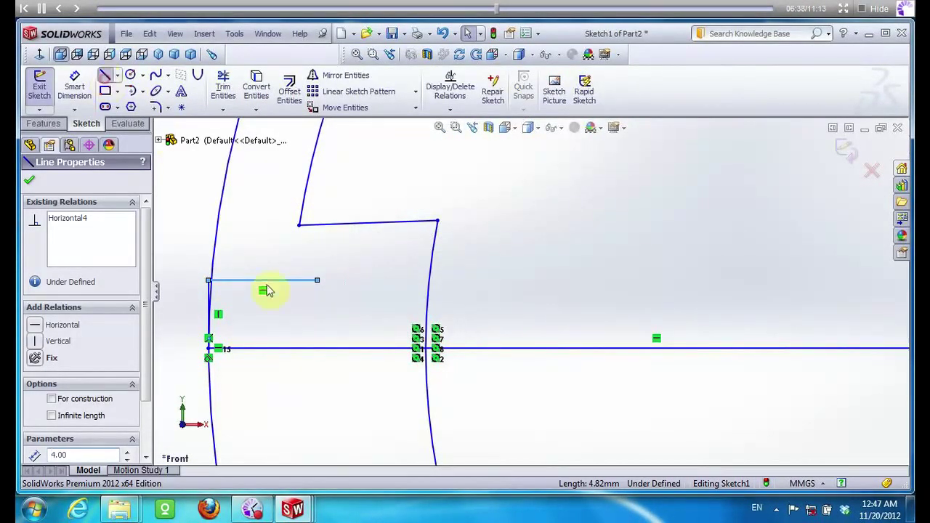
key("l")
left_click(316, 279)
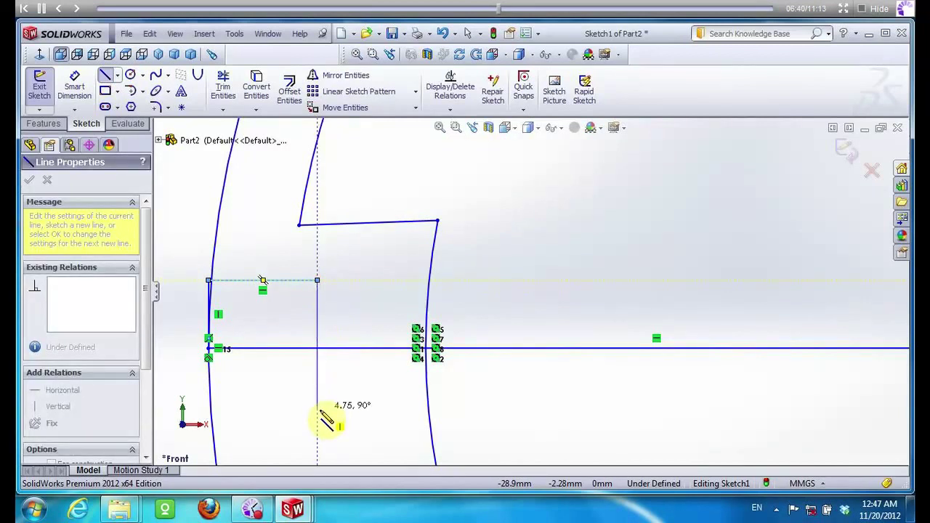
left_click(184, 420)
left_click(169, 411)
key("Escape")
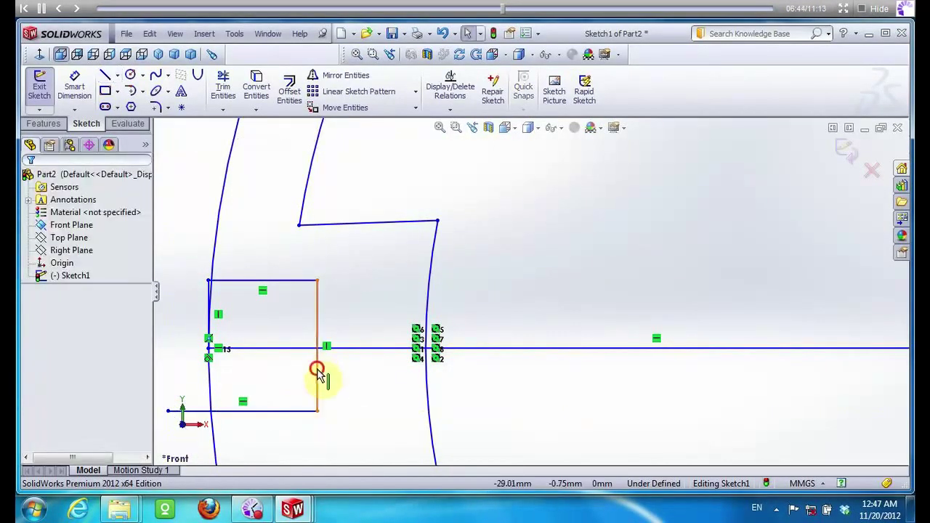
left_click(317, 372)
type("5")
key("Return")
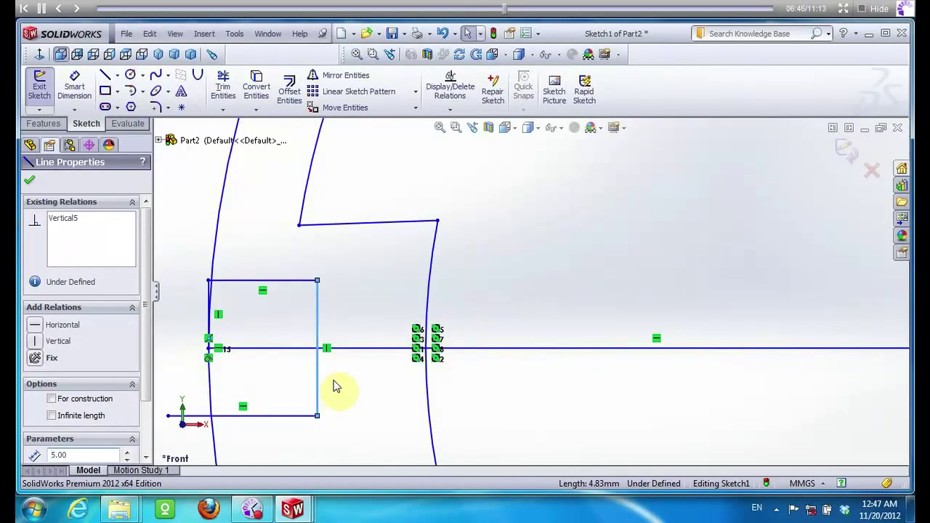
Extend the keyway's bottom edge to the outer arc
scroll(317, 371, "up", 3)
scroll(301, 342, "up", 2)
left_click(360, 351)
left_click(223, 110)
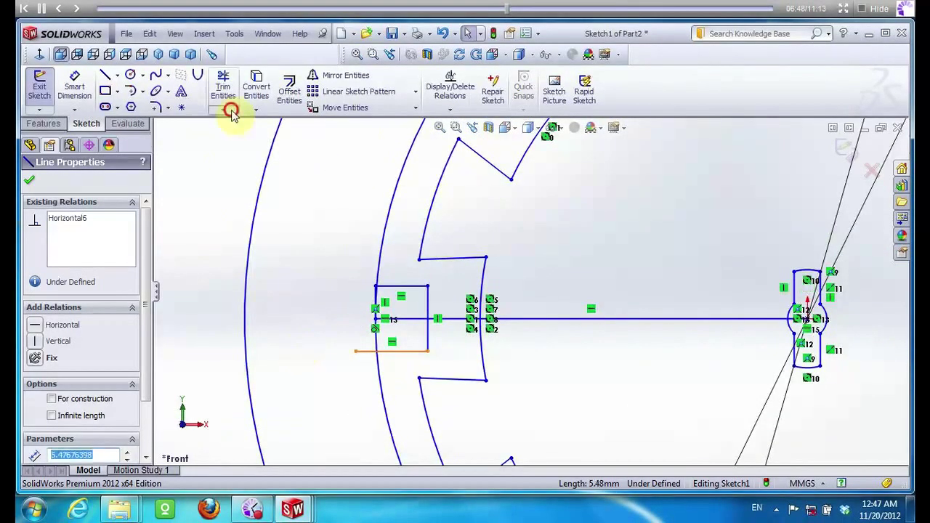
left_click(240, 135)
left_click(364, 353)
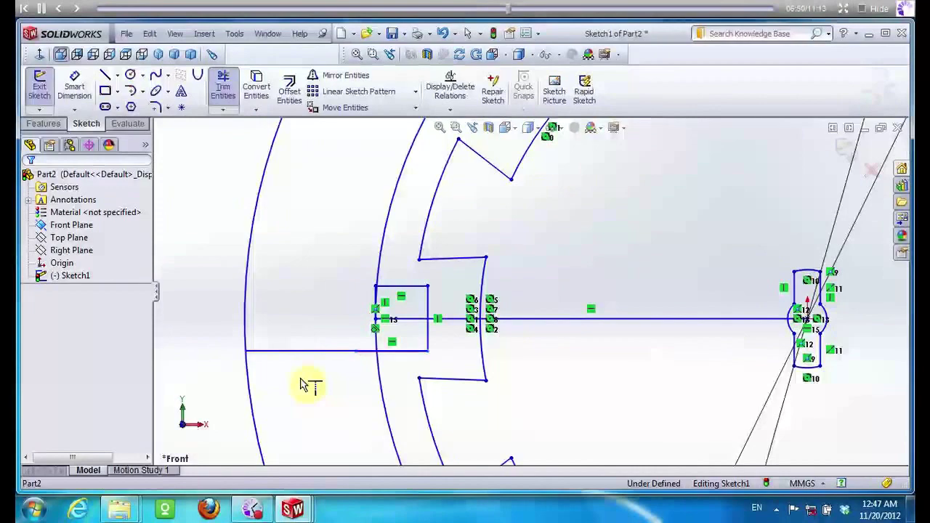
key("Escape")
Add another large circle at the origin enclosing the sketch
scroll(242, 377, "up", 2)
scroll(242, 376, "up", 2)
left_click(676, 297)
scroll(508, 327, "up", 1)
left_click(788, 231)
scroll(758, 239, "down", 2)
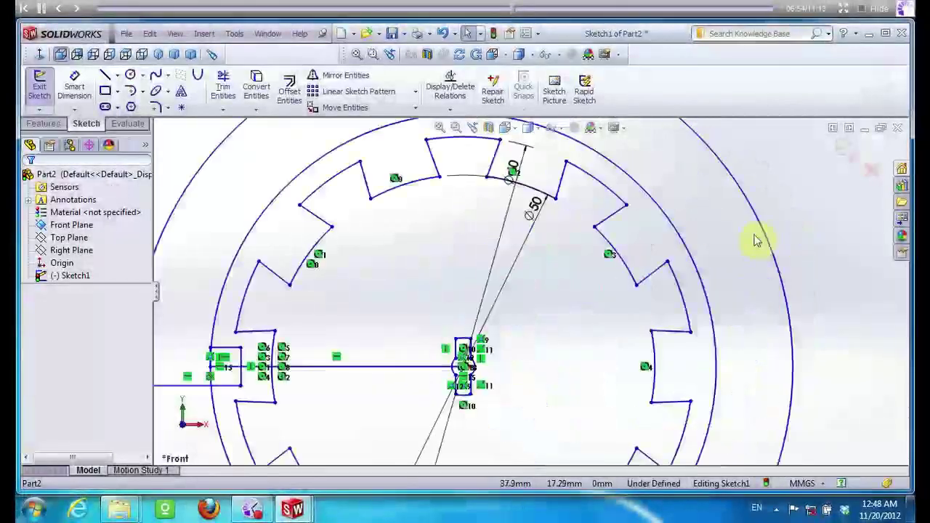
Draw a radial line from the small centre arc to the tooth notch corner, extended to the outer arc
scroll(557, 270, "down", 2)
left_click(105, 76)
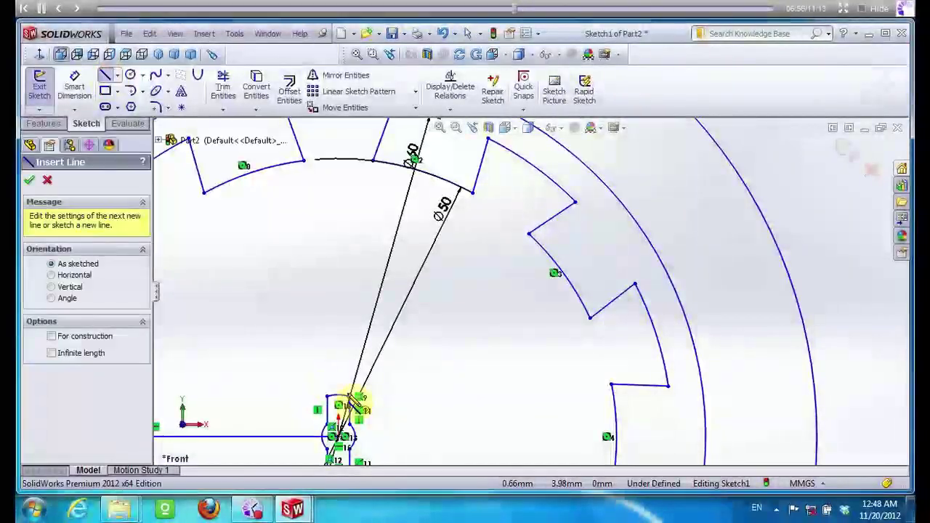
left_click(357, 412)
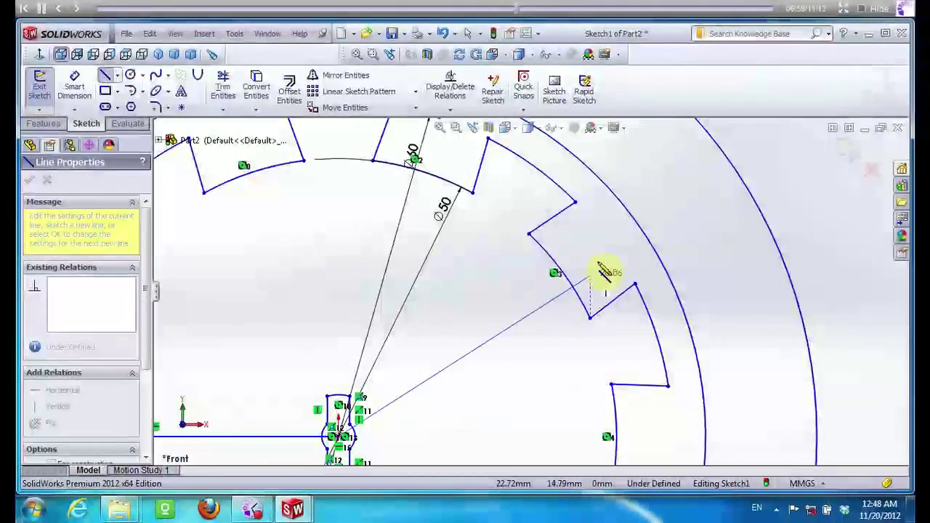
left_click(555, 275)
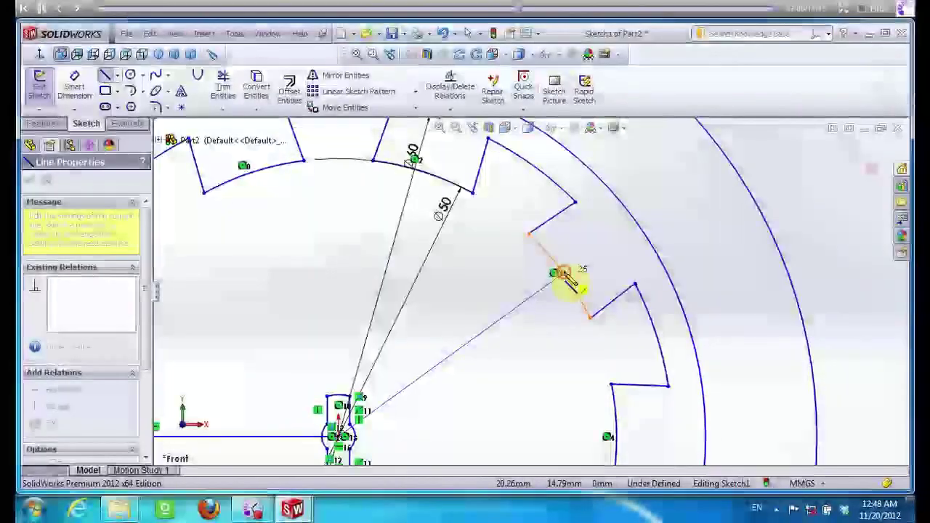
key("Escape")
key("Escape")
left_click(256, 111)
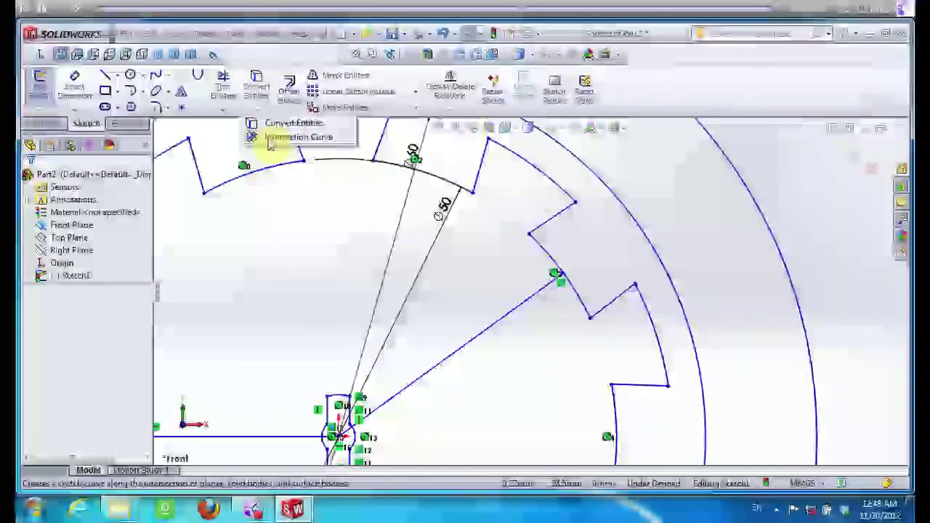
left_click(224, 109)
left_click(227, 138)
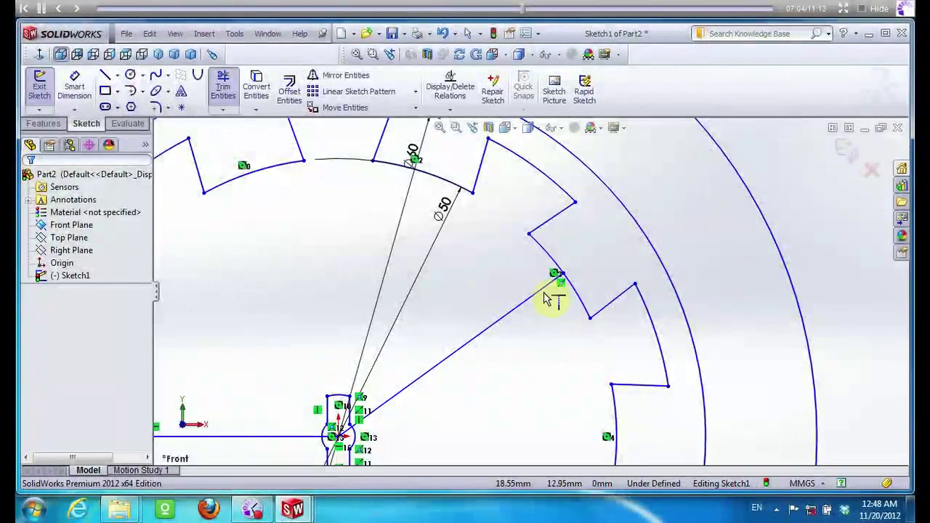
left_click(558, 280)
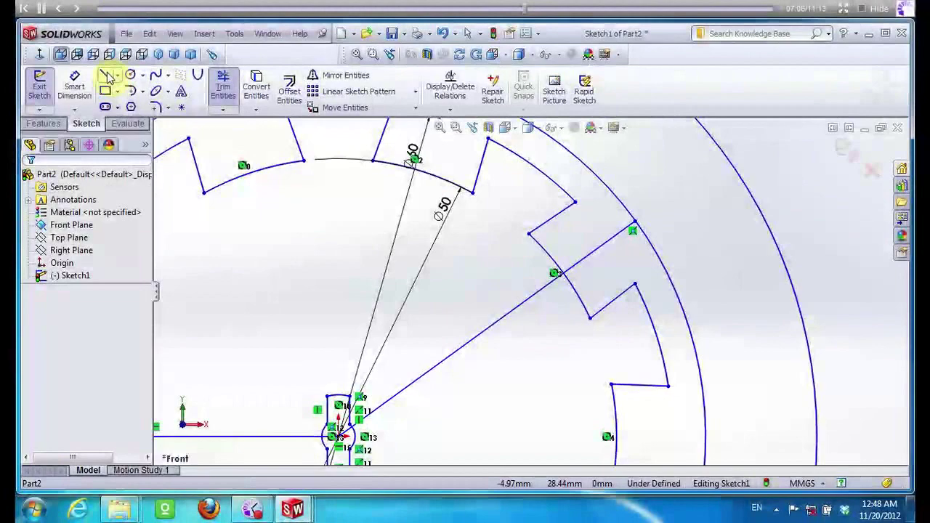
Draw a short line along the tooth edge from the extended line's end and edit its length
left_click(106, 75)
scroll(705, 228, "down", 2)
scroll(546, 251, "down", 2)
left_click(541, 249)
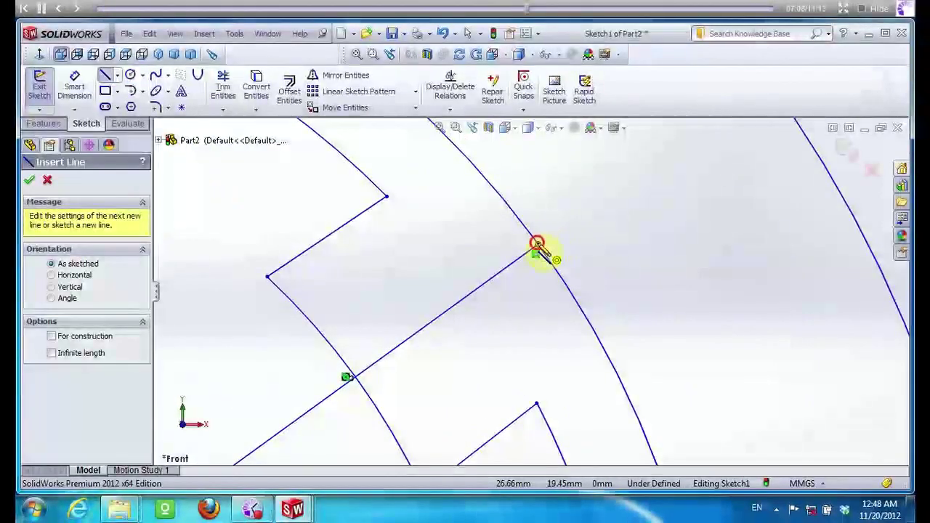
scroll(510, 232, "up", 3)
scroll(524, 247, "down", 4)
scroll(520, 248, "down", 1)
scroll(530, 265, "down", 2)
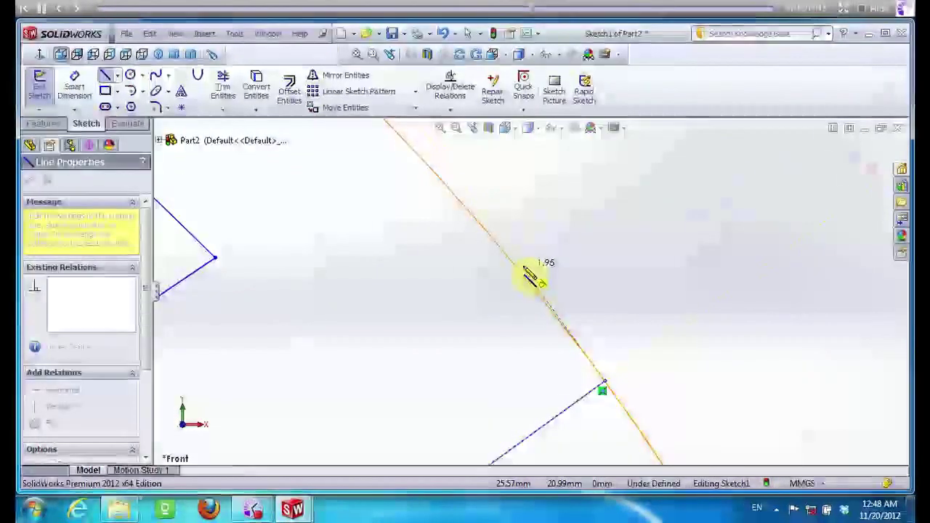
left_click(523, 267)
key("Escape")
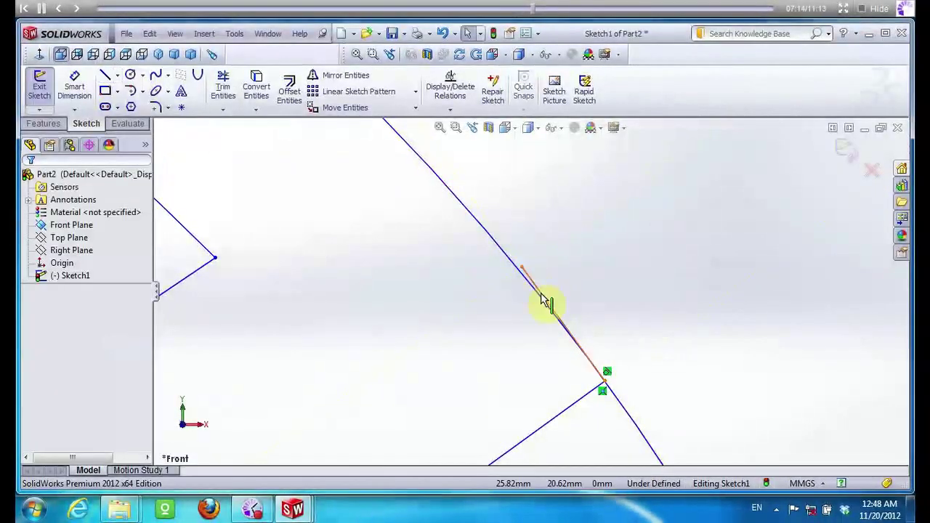
left_click(544, 299)
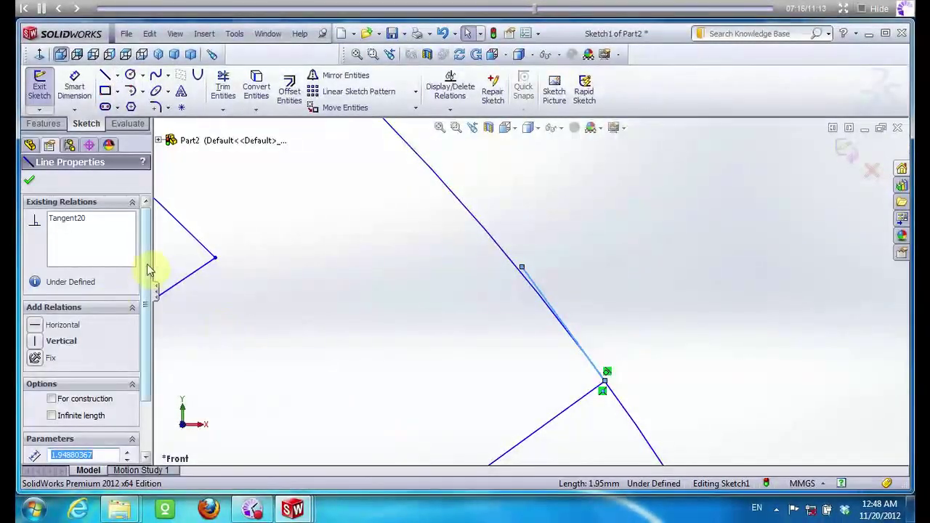
scroll(148, 270, "down", 2)
left_click(99, 388)
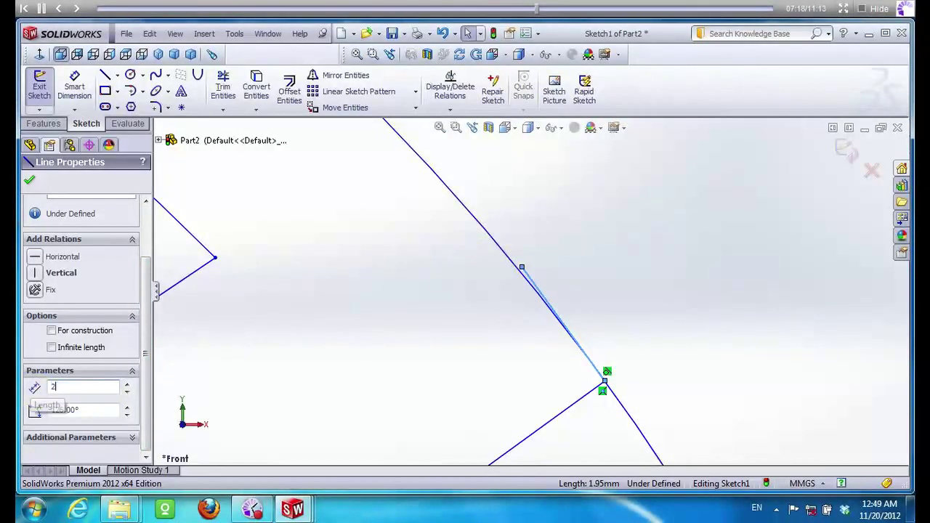
Draw a 4 mm line perpendicular from the short line's midpoint into the tooth
left_click(101, 72)
scroll(516, 243, "up", 1)
scroll(516, 243, "up", 1)
left_click(545, 302)
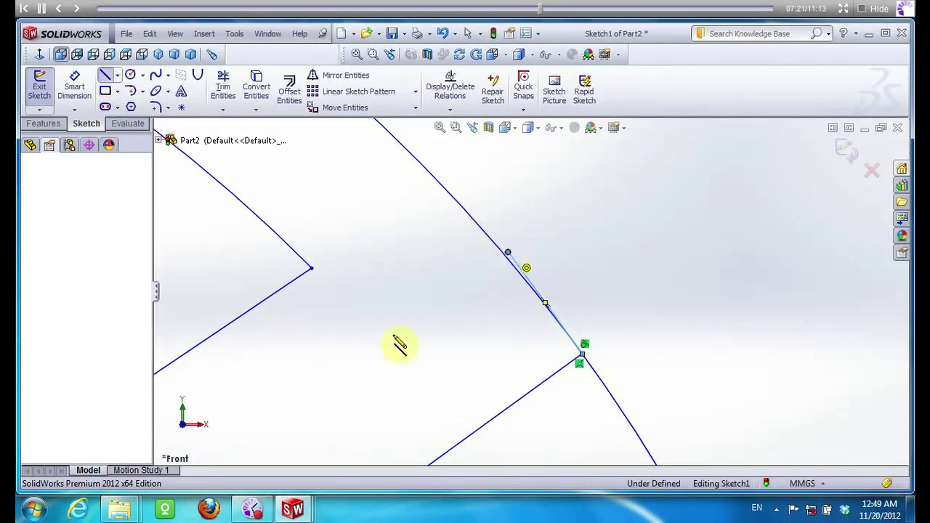
left_click(348, 369)
key("Escape")
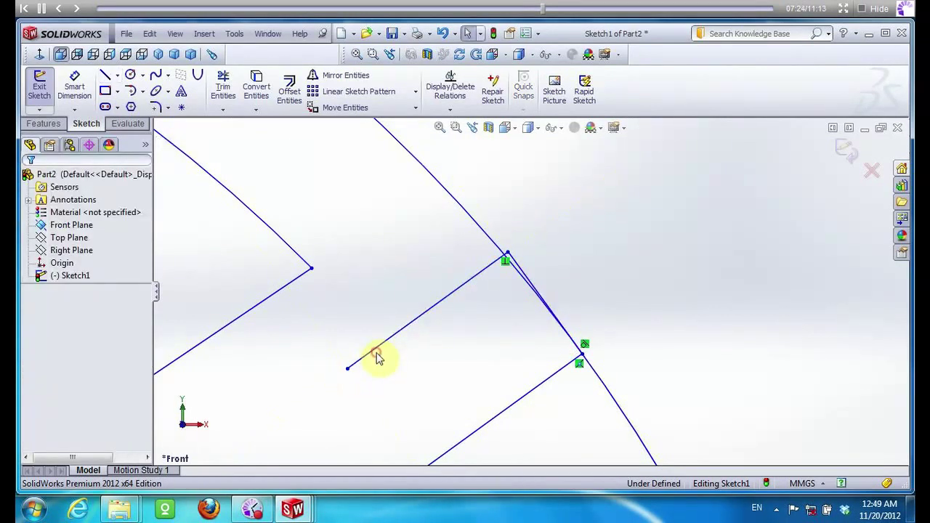
left_click(374, 356)
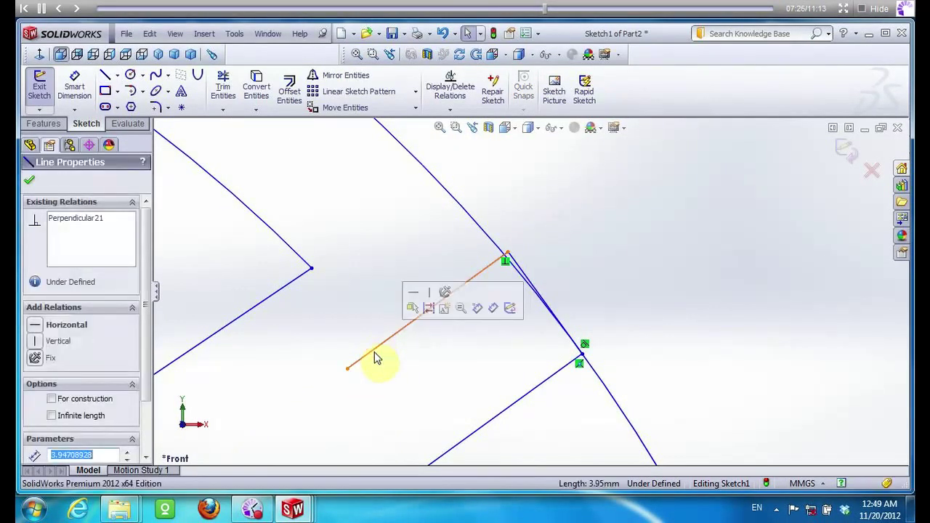
type("4")
key("Return")
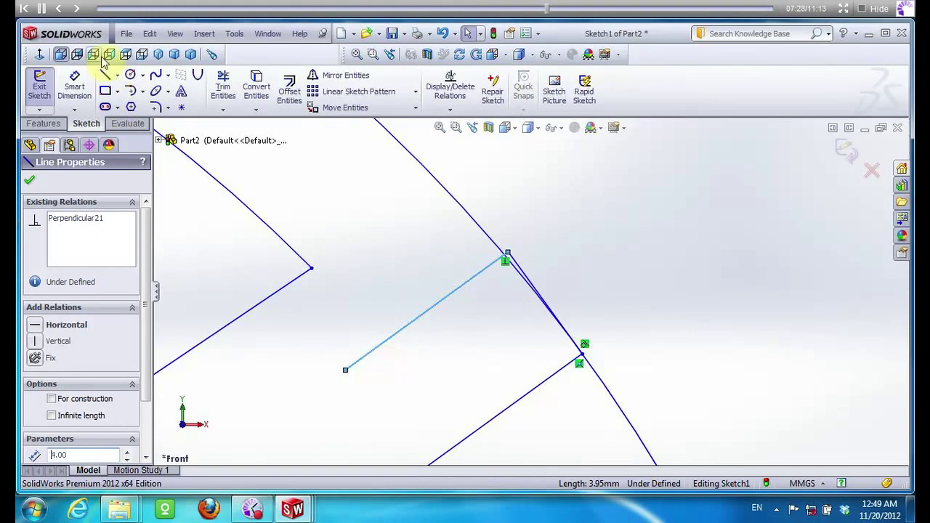
Add a 5 mm perpendicular line from the end of the 4 mm line across the slot
left_click(107, 77)
key("f")
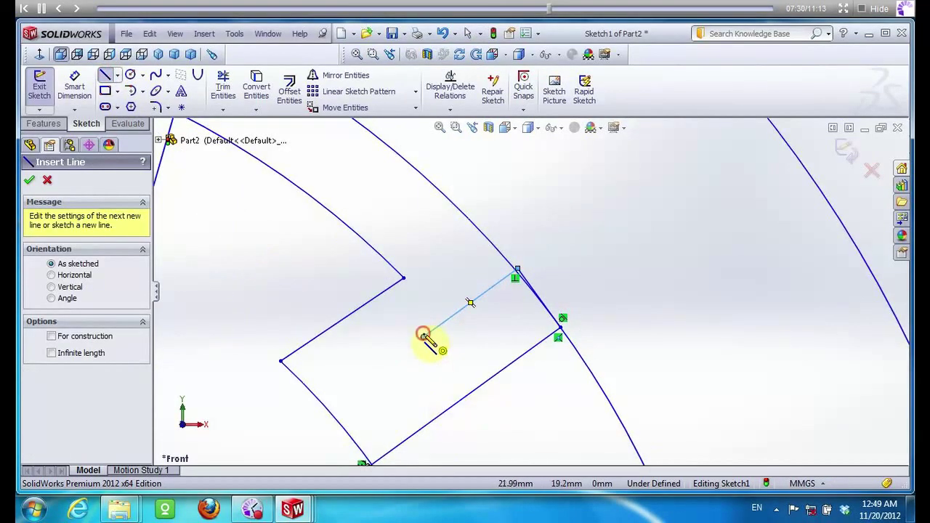
left_click(423, 336)
double_click(487, 425)
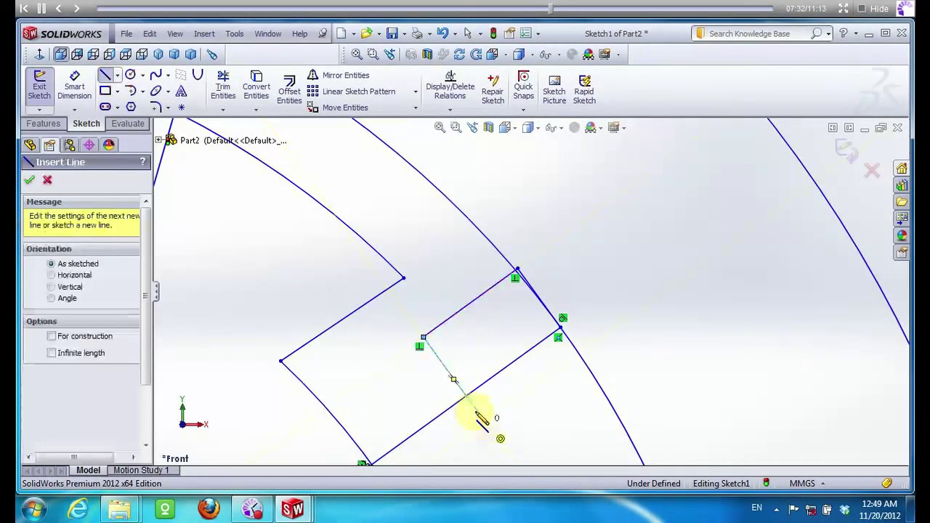
key("Escape")
type("5")
key("Return")
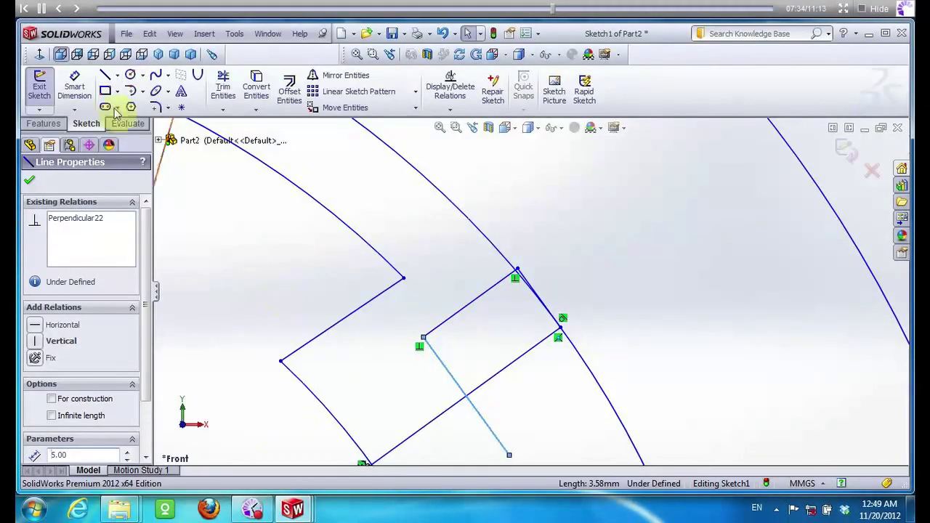
Draw a long line from the 5 mm line's end out past the outer circle
left_click(104, 78)
key("z")
key("z")
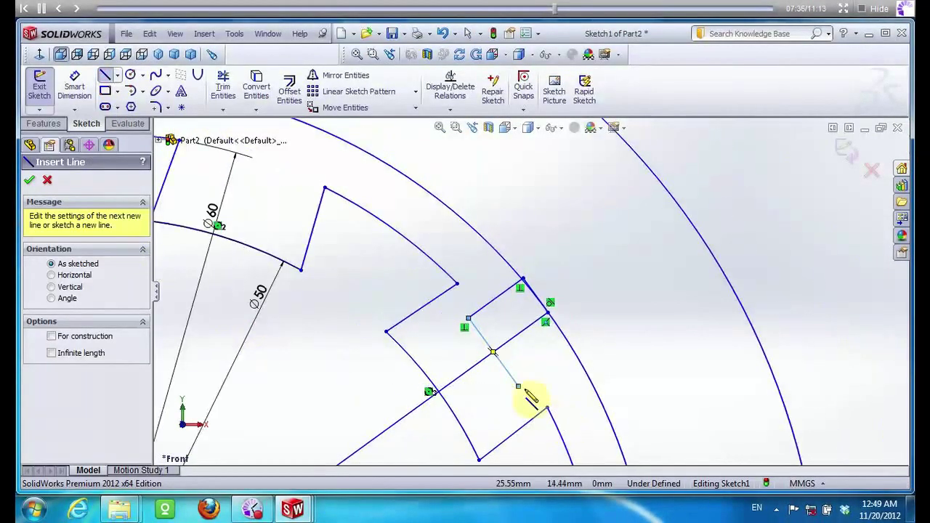
left_click(520, 388)
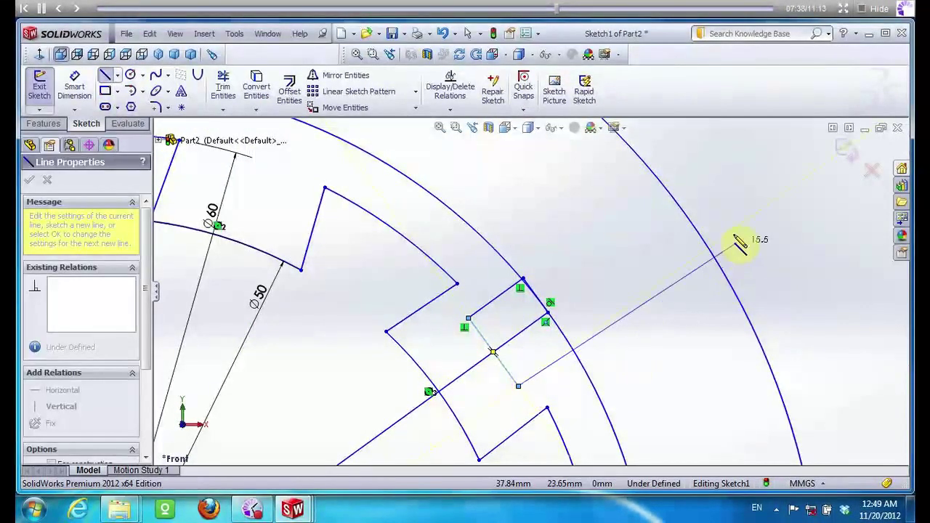
left_click(732, 231)
key("Escape")
scroll(491, 284, "up", 3)
left_click(223, 86)
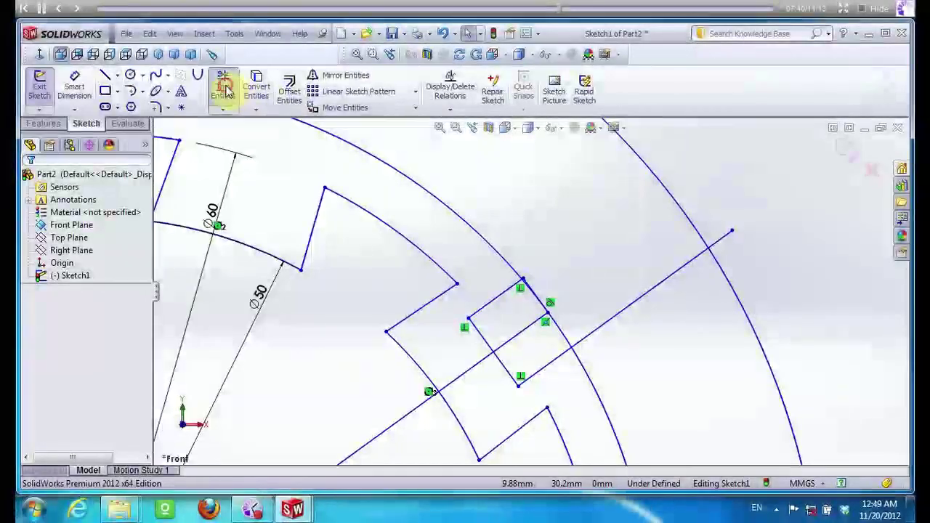
Power-trim the bottom zigzag segments, the right-side short segments and those near the small box
scroll(542, 296, "up", 3)
scroll(378, 363, "up", 2)
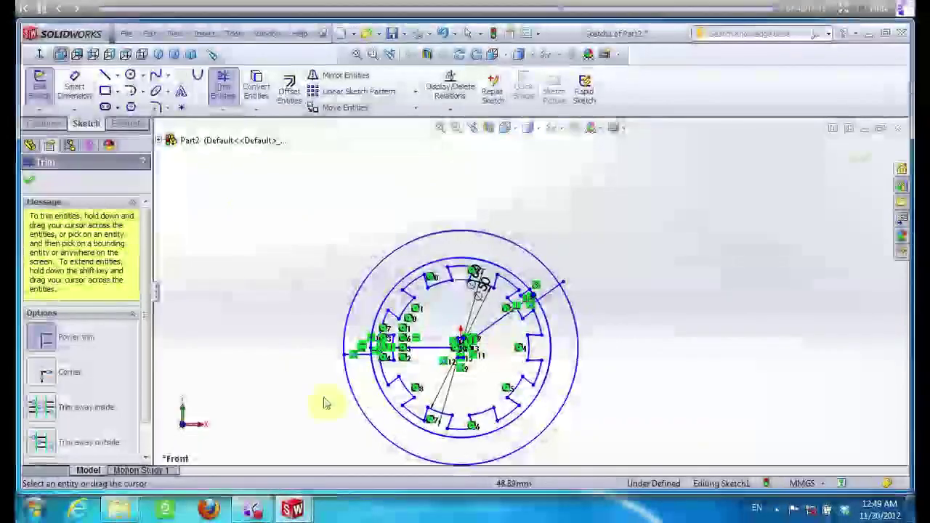
mouse_move(536, 441)
left_mouse_down()
mouse_move(425, 411)
mouse_move(472, 417)
mouse_move(473, 431)
mouse_move(454, 429)
mouse_move(394, 386)
mouse_move(550, 404)
mouse_move(512, 417)
left_mouse_up()
mouse_move(534, 353)
left_mouse_down()
mouse_move(544, 349)
mouse_move(539, 337)
mouse_move(518, 367)
mouse_move(529, 383)
left_mouse_up()
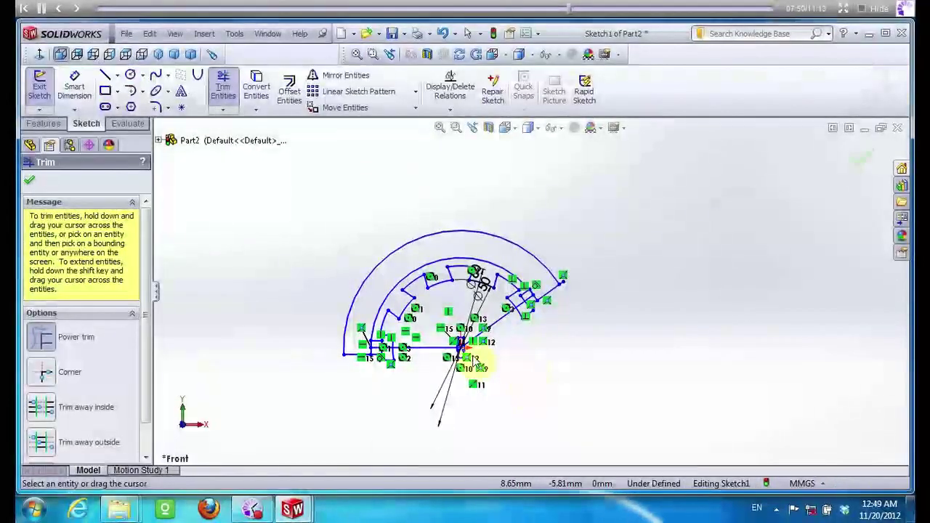
scroll(484, 373, "down", 2)
scroll(484, 349, "down", 3)
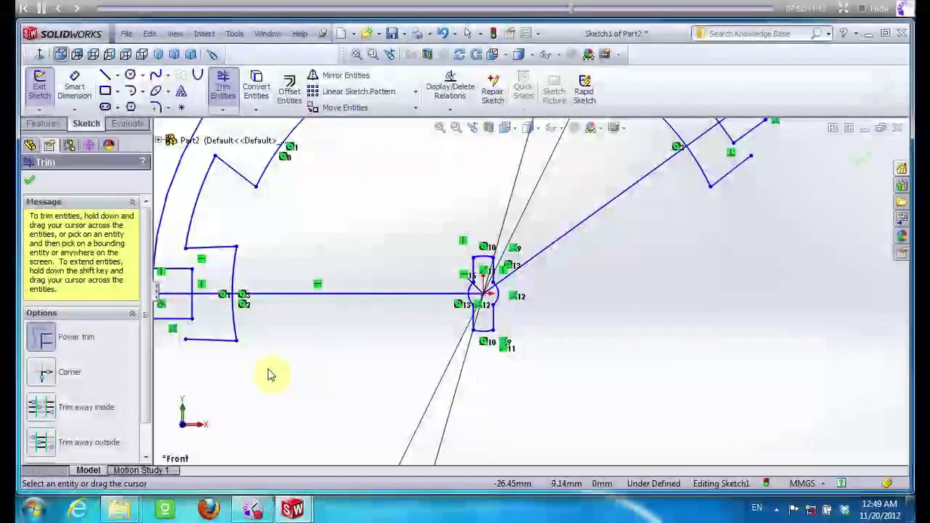
scroll(307, 308, "up", 2)
scroll(327, 322, "down", 2)
mouse_move(330, 317)
left_mouse_down()
mouse_move(352, 301)
mouse_move(353, 284)
left_mouse_up()
Trim the lower stub lines, the bottom segment and the long horizontal line
scroll(353, 283, "down", 2)
scroll(409, 293, "down", 3)
scroll(518, 301, "down", 1)
scroll(297, 307, "up", 2)
scroll(535, 315, "up", 1)
scroll(584, 312, "down", 2)
scroll(583, 313, "down", 1)
mouse_move(562, 287)
left_mouse_down()
mouse_move(550, 400)
mouse_move(621, 268)
left_mouse_up()
left_click_drag(642, 306, 566, 409)
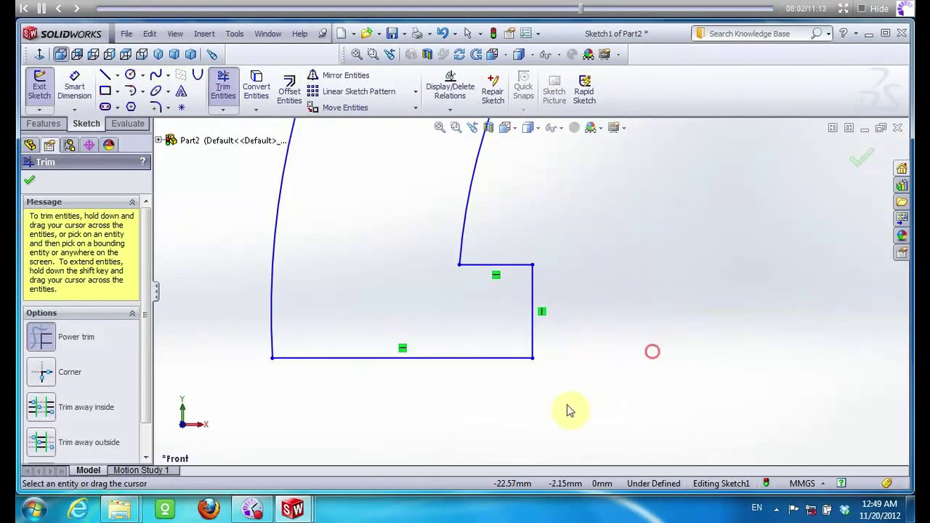
Trim the slot walls along the inner arc, the inner diagonal and the rectangle's right edge
scroll(346, 453, "up", 2)
scroll(610, 242, "up", 2)
scroll(519, 261, "down", 1)
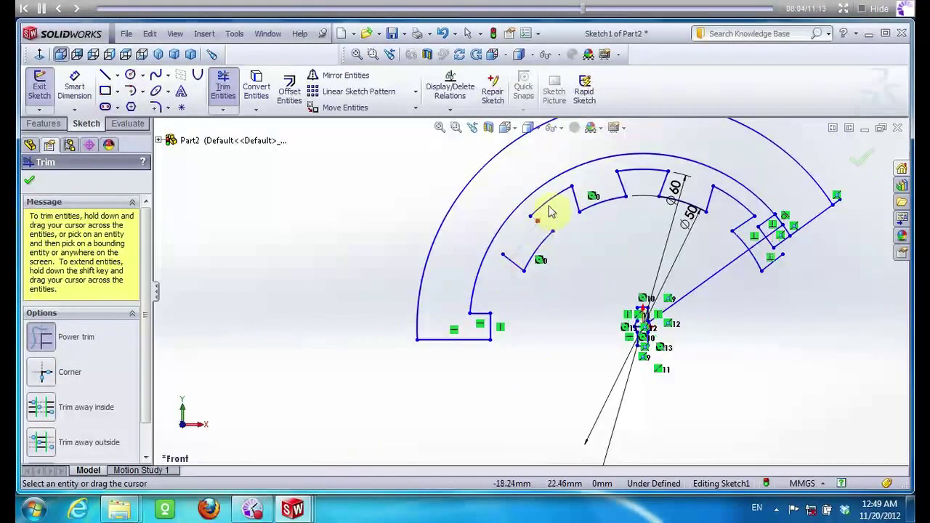
left_click_drag(554, 218, 520, 273)
left_click_drag(590, 209, 574, 191)
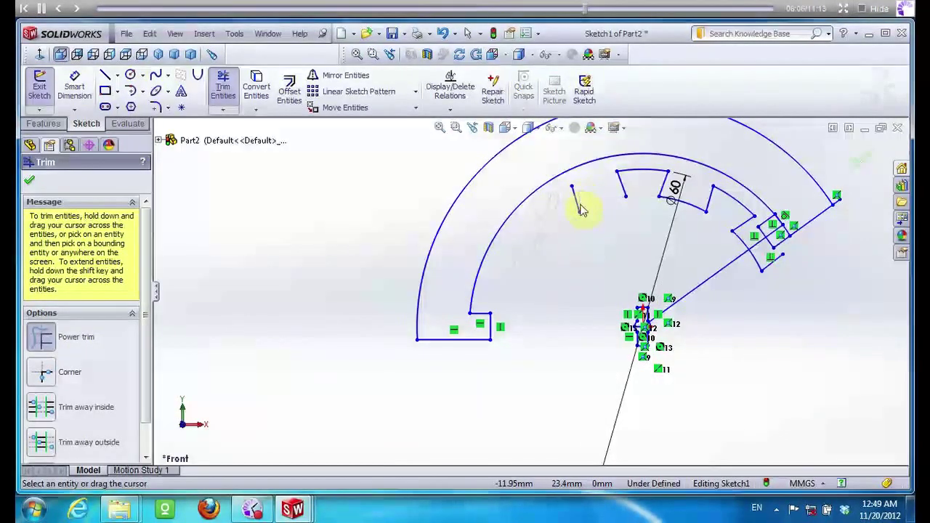
mouse_move(636, 169)
left_mouse_down()
mouse_move(666, 203)
mouse_move(766, 266)
left_mouse_up()
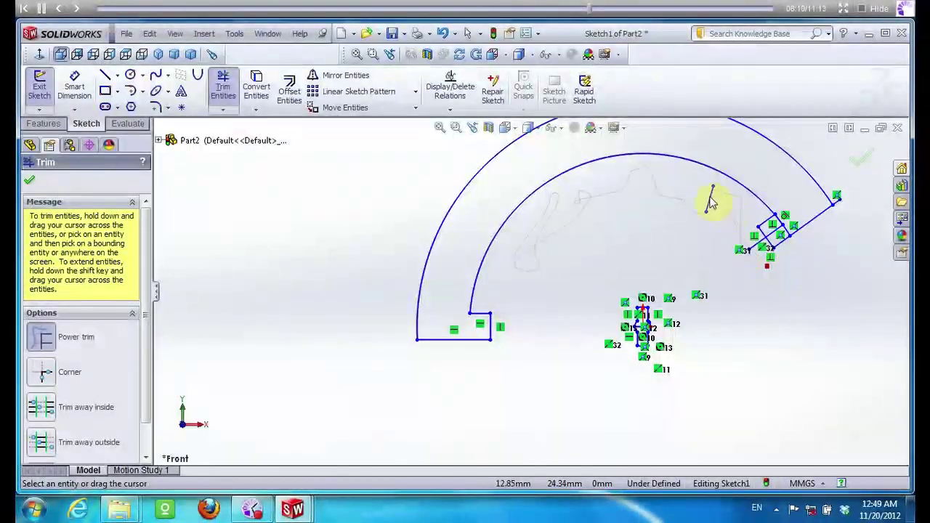
scroll(761, 273, "down", 5)
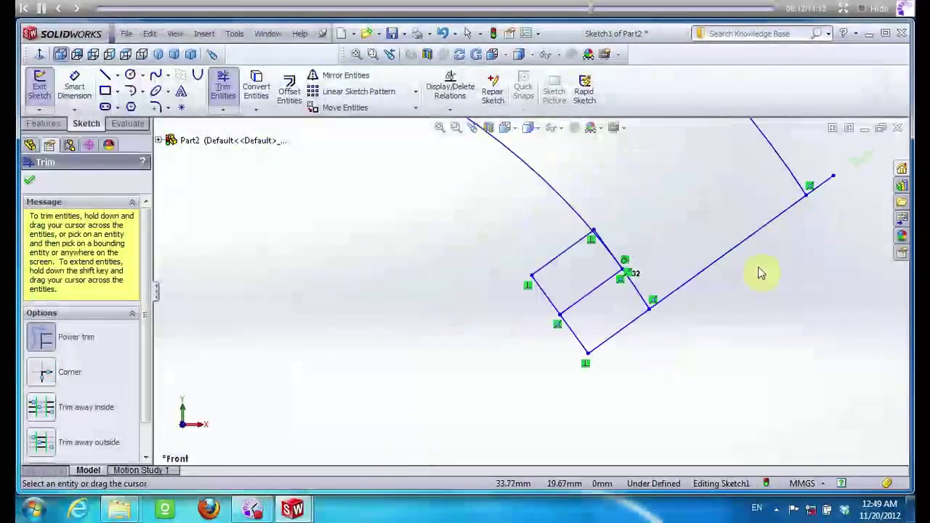
scroll(618, 313, "down", 3)
mouse_move(556, 248)
left_mouse_down()
mouse_move(545, 218)
mouse_move(649, 235)
mouse_move(581, 239)
mouse_move(560, 152)
left_mouse_up()
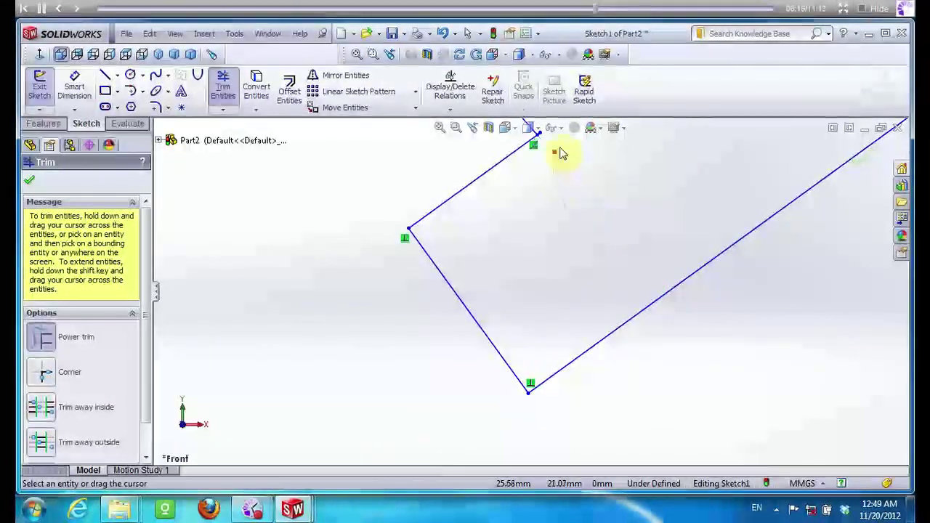
Finish trimming and delete the leftover geometry at the sketch centre
scroll(538, 167, "down", 3)
scroll(519, 190, "down", 1)
scroll(552, 218, "up", 1)
scroll(556, 247, "up", 2)
scroll(639, 269, "up", 2)
scroll(648, 322, "up", 1)
scroll(566, 341, "up", 1)
scroll(479, 360, "down", 3)
scroll(435, 327, "down", 2)
key("Escape")
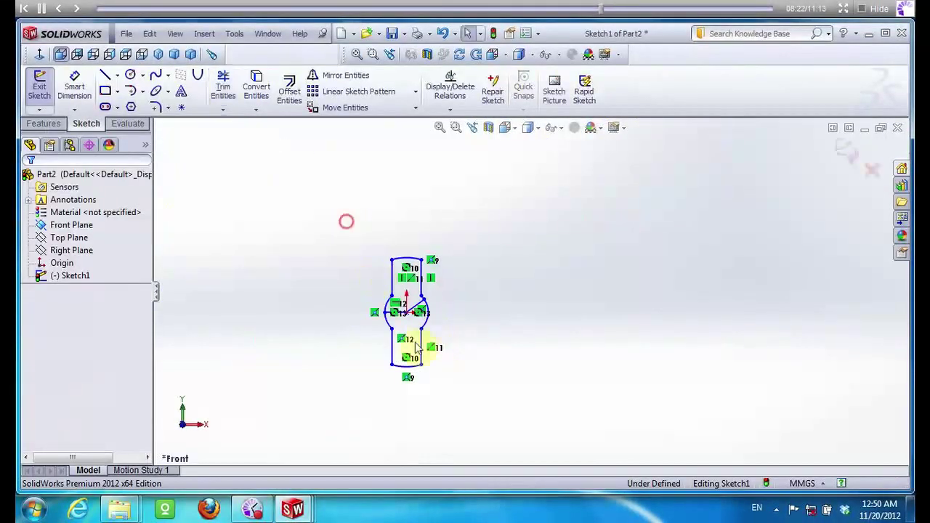
left_click_drag(346, 221, 472, 398)
key("Delete")
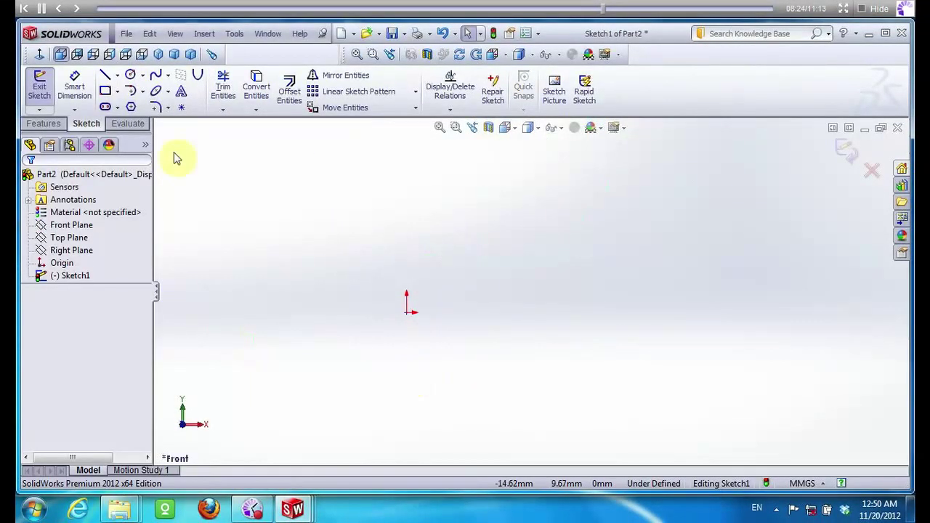
Draw a line from the origin to the outer arc plus a short line, and inspect its length
left_click(105, 77)
key("ctrl+z")
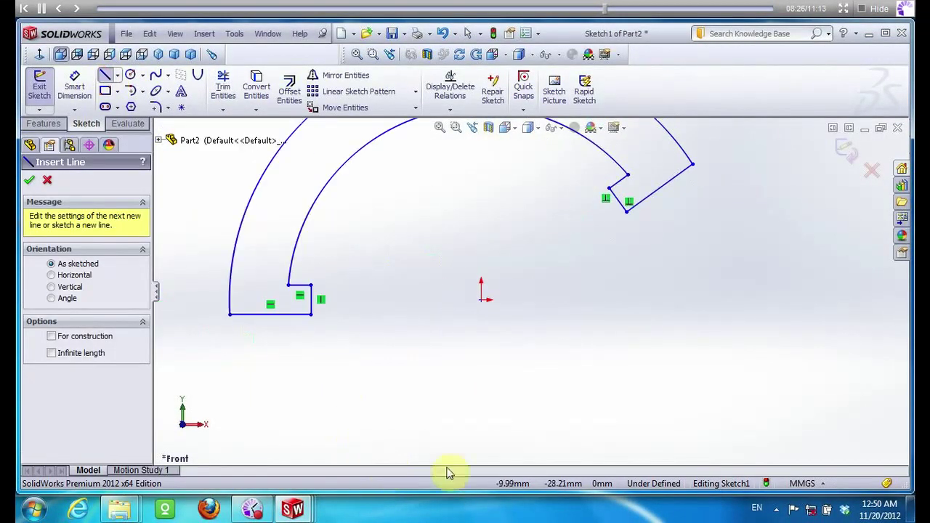
scroll(534, 363, "up", 1)
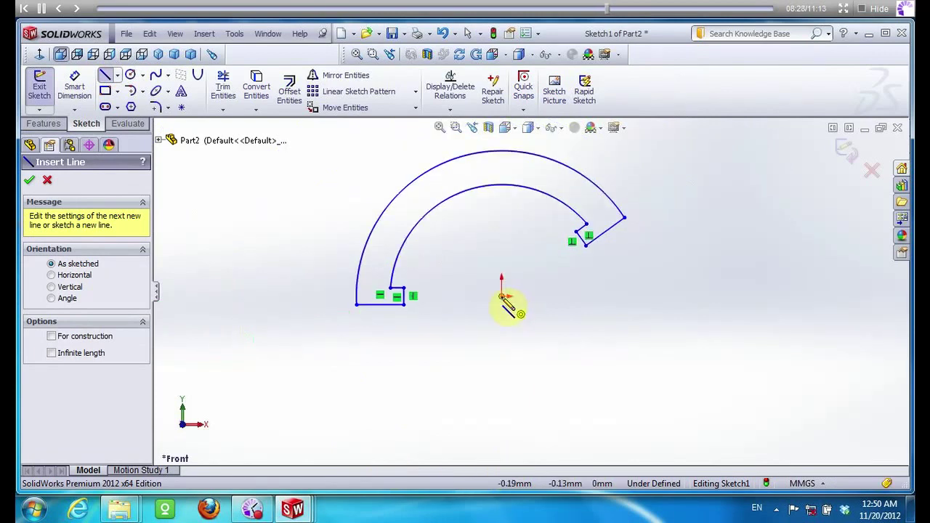
left_click(501, 296)
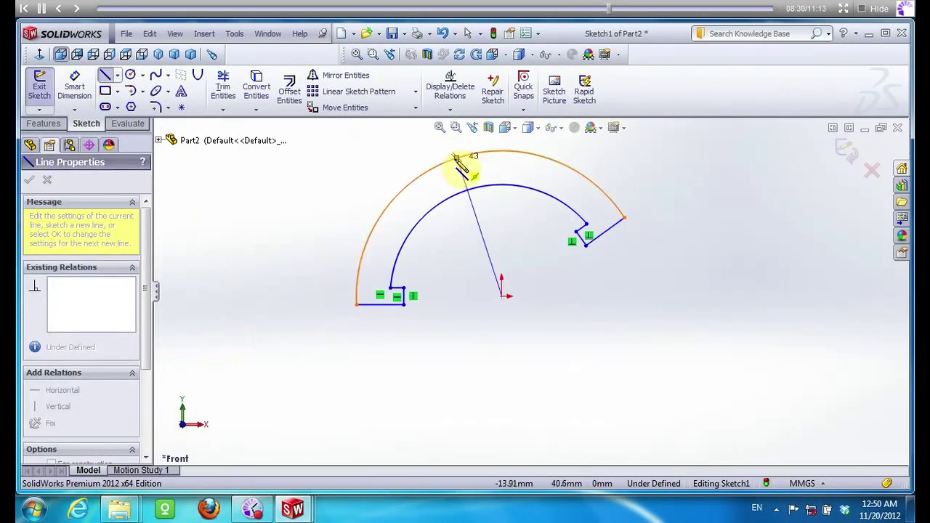
left_click(454, 158)
scroll(459, 162, "down", 3)
scroll(480, 204, "down", 3)
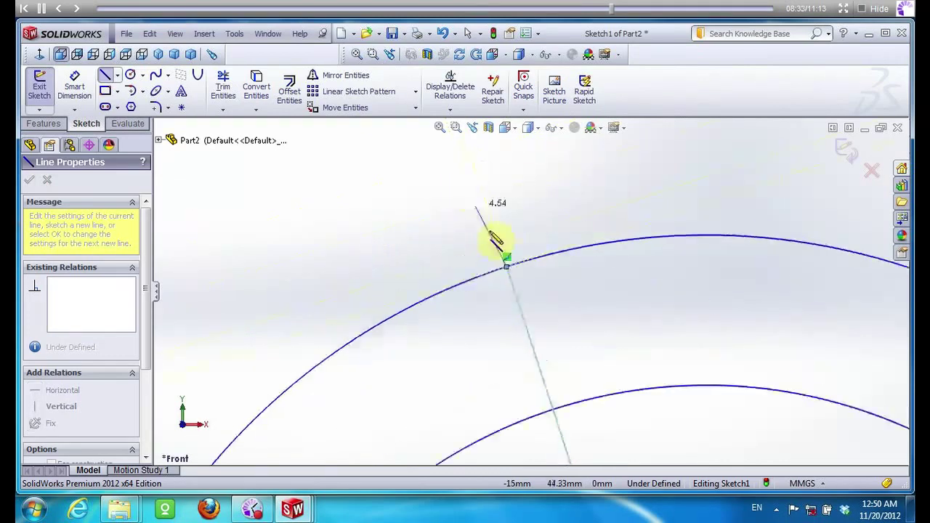
double_click(526, 308)
left_click_drag(475, 242, 543, 325)
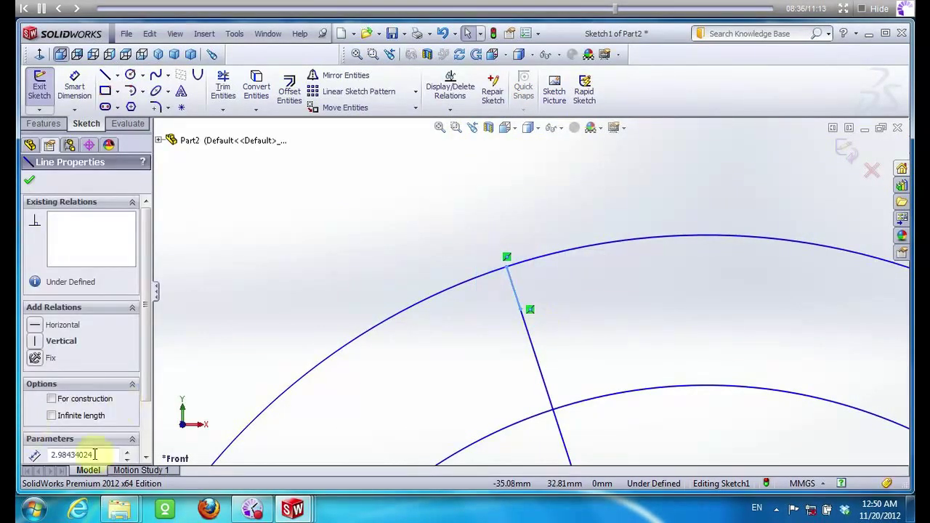
left_click_drag(95, 455, 45, 450)
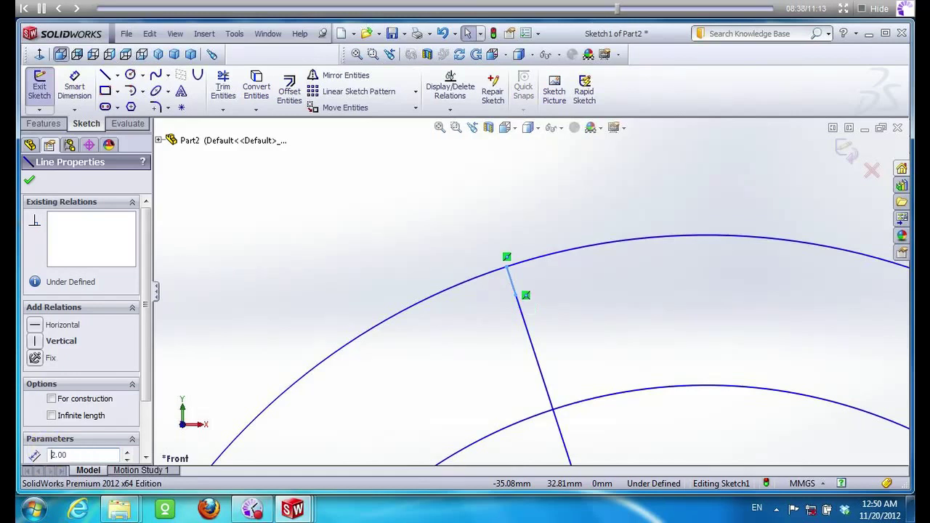
Draw two lines from the tooth endpoint out past the outer arc, one to each side
left_click(103, 75)
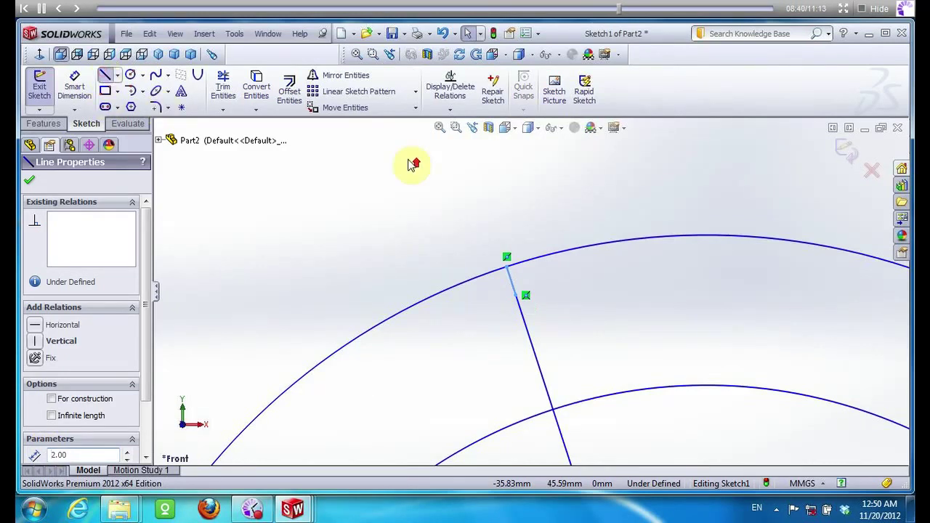
scroll(567, 298, "up", 3)
left_click(523, 289)
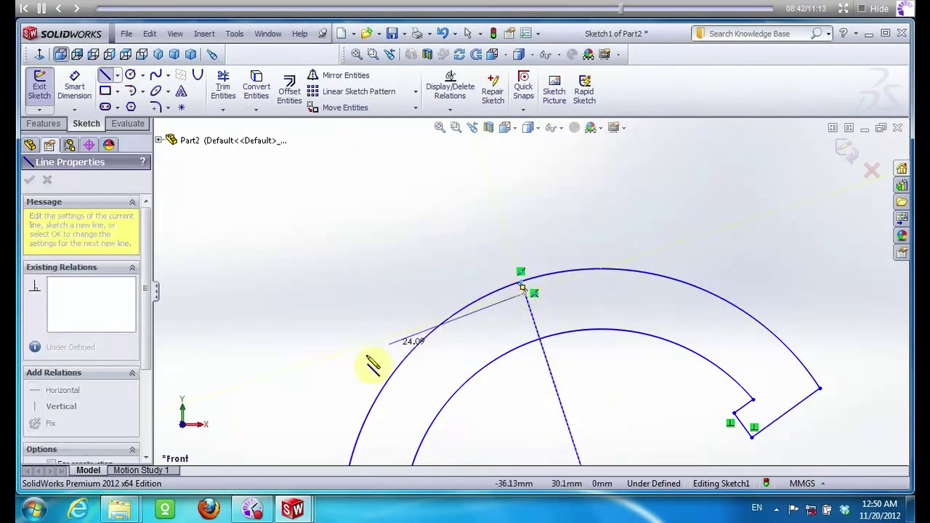
left_click(349, 349)
key("Escape")
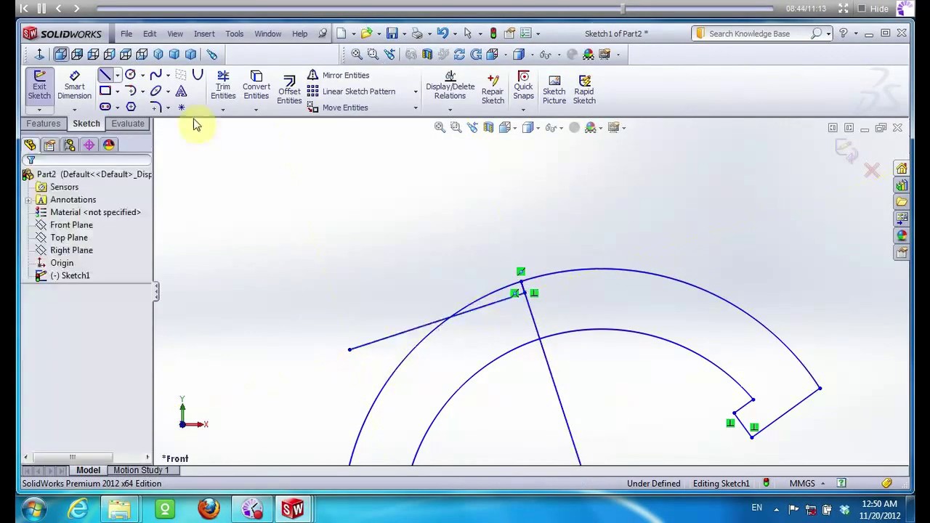
left_click(525, 290)
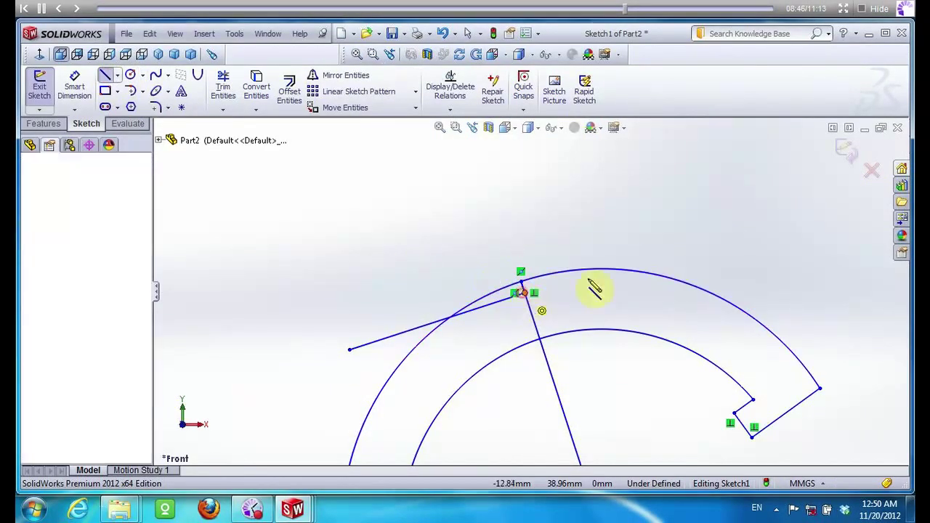
left_click(666, 249)
key("Escape")
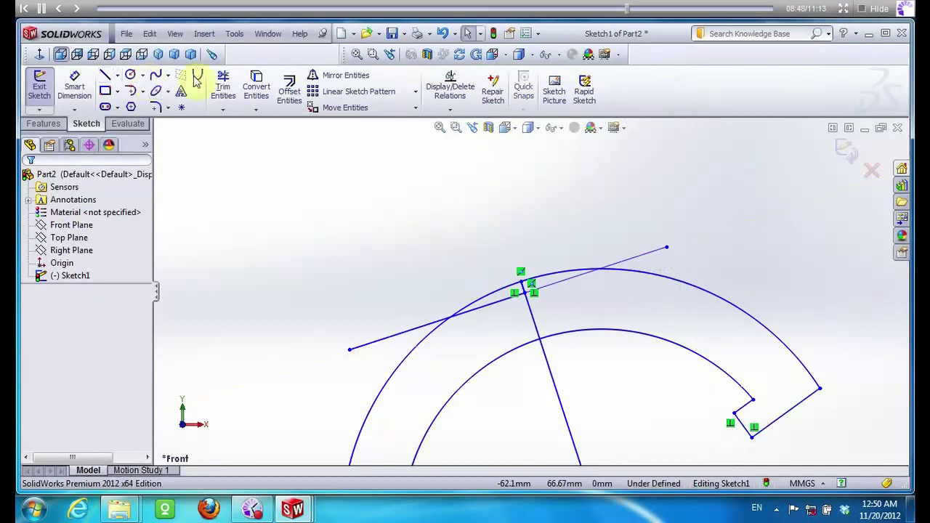
Trim the line and arc excess beyond the new lines and the leftover stub at the junction
left_click(226, 86)
mouse_move(389, 350)
left_mouse_down()
mouse_move(424, 327)
mouse_move(579, 266)
mouse_move(633, 259)
left_mouse_up()
scroll(543, 286, "down", 3)
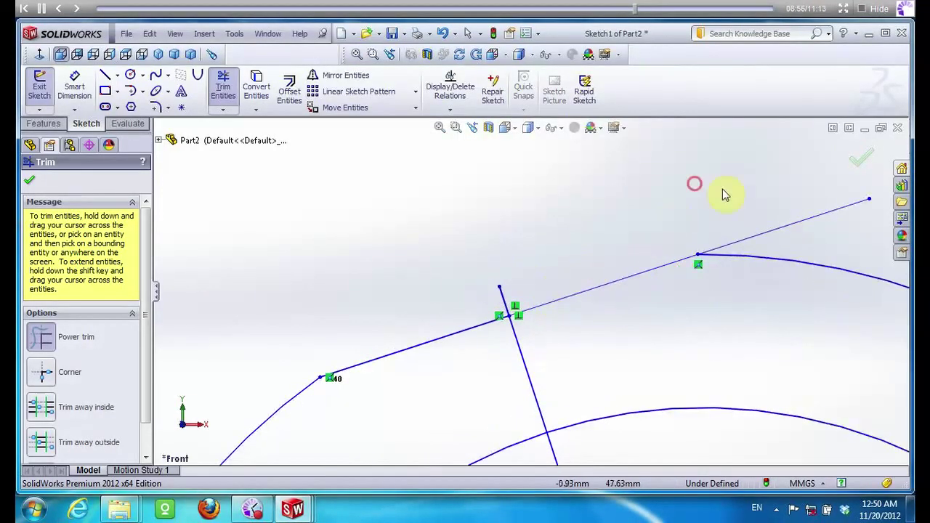
left_click_drag(486, 303, 527, 287)
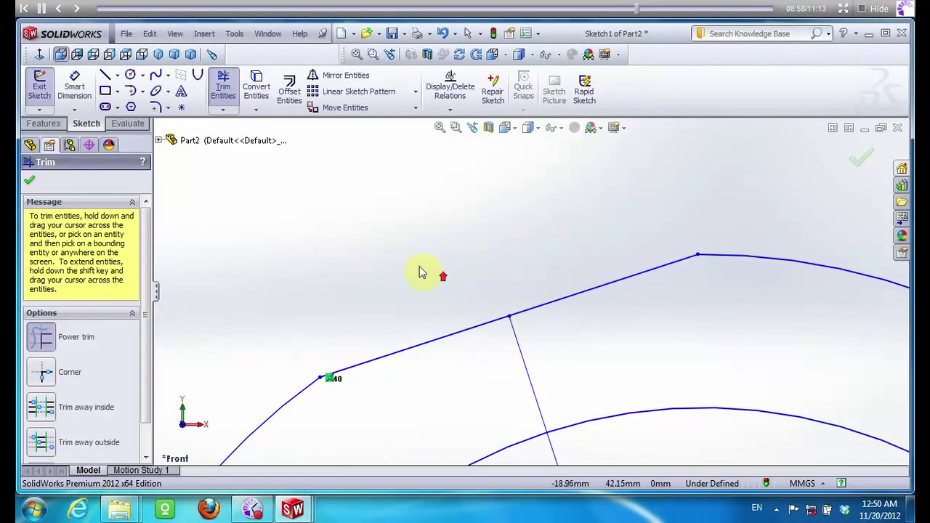
scroll(436, 272, "up", 2)
scroll(568, 309, "down", 3)
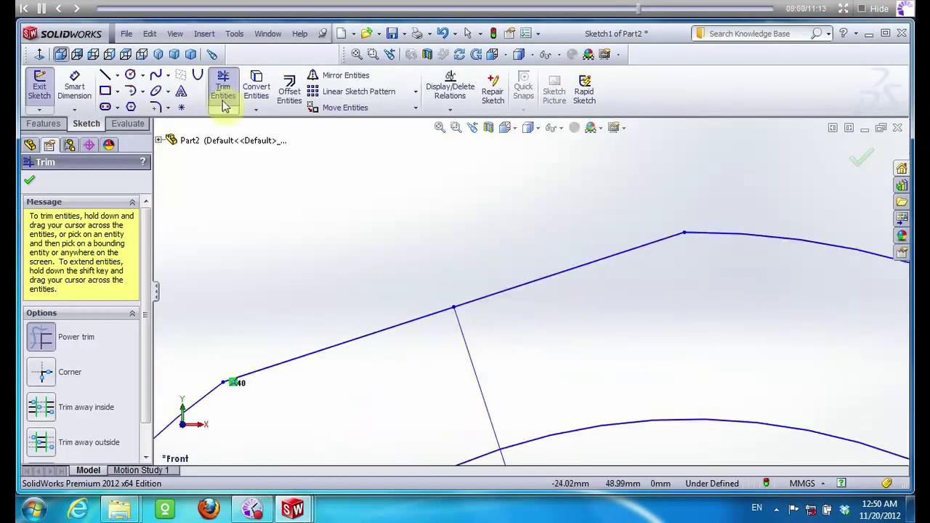
Draw a short segment along the tooth's left flank and check its length
left_click(109, 76)
left_click(454, 307)
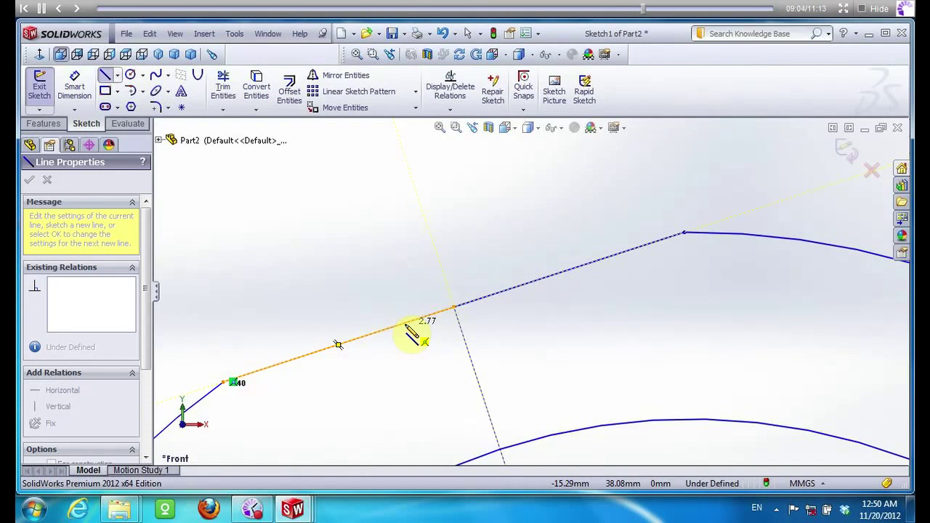
left_click(405, 323)
key("Escape")
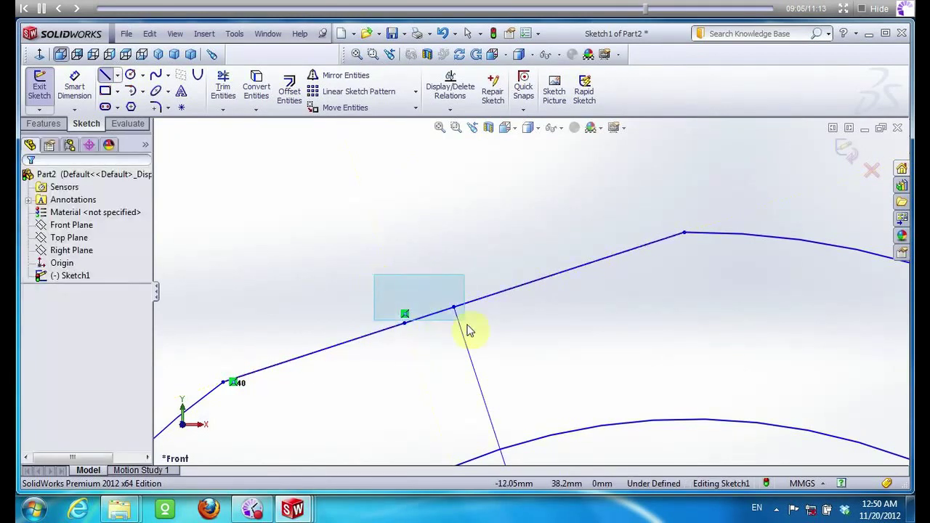
left_click_drag(374, 276, 473, 329)
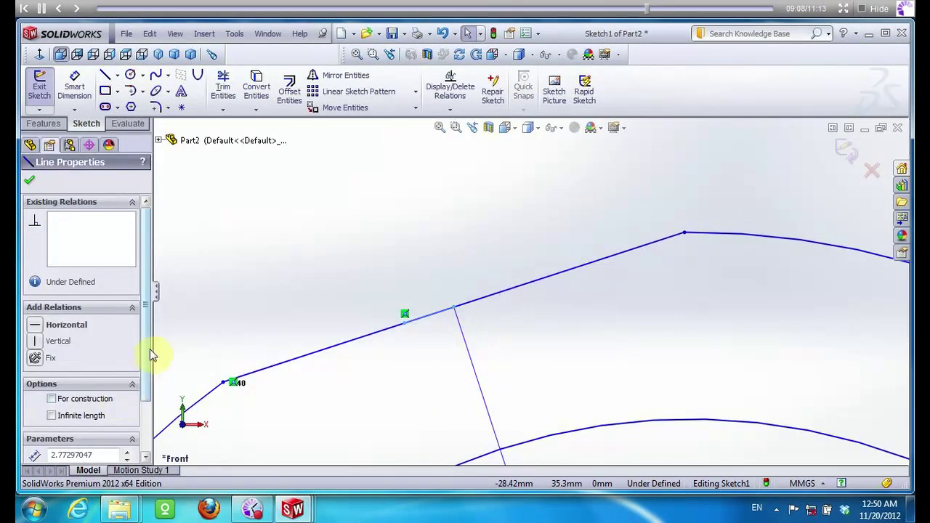
scroll(138, 377, "down", 2)
left_click_drag(101, 386, 64, 385)
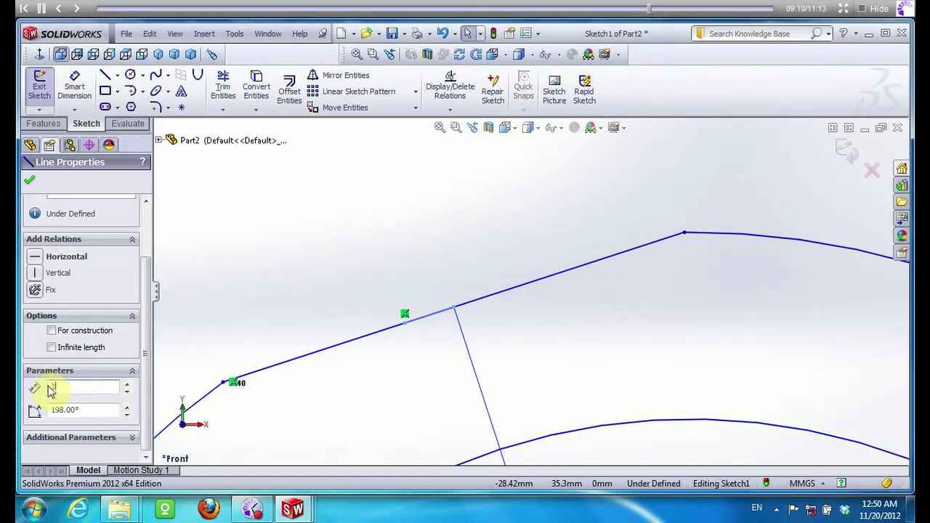
Draw a 5.67 mm line from the flank point toward the radial line at a 330° angle
left_click(106, 74)
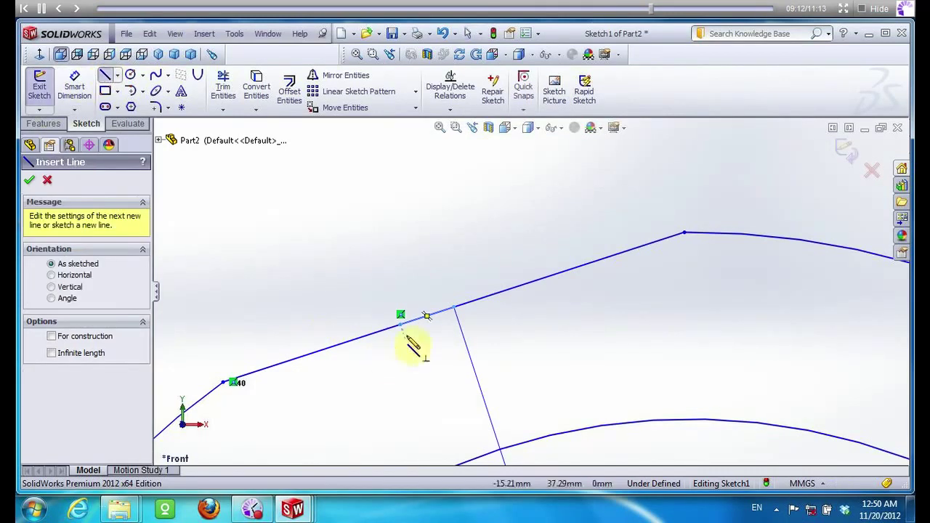
left_click_drag(405, 331, 474, 379)
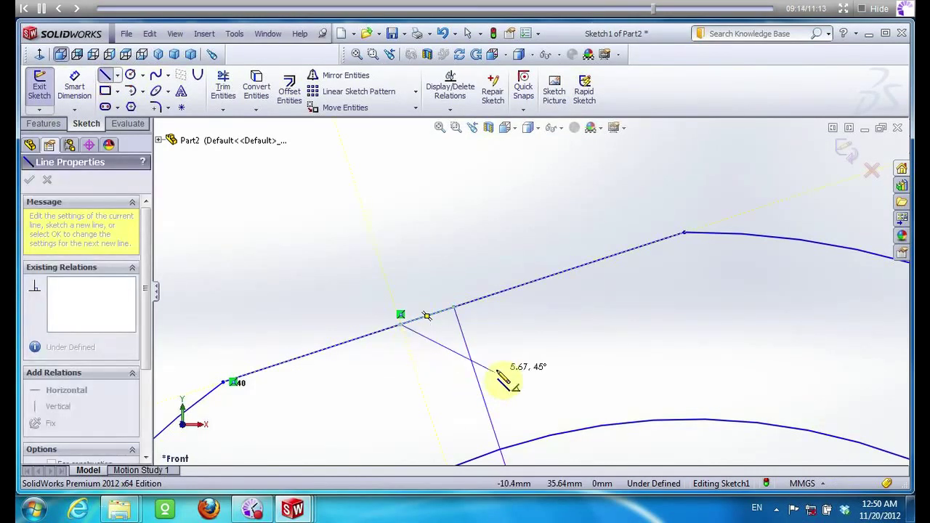
key("Escape")
left_click(436, 343)
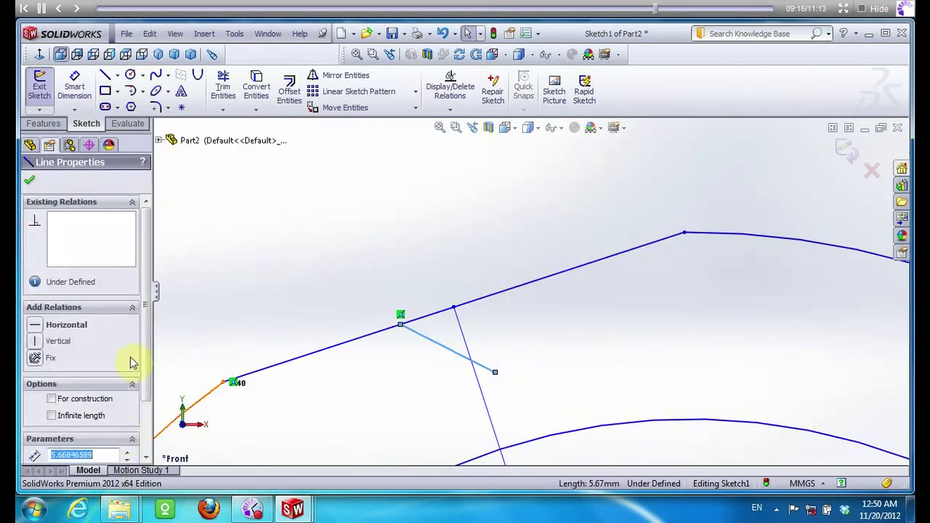
left_click_drag(144, 344, 148, 392)
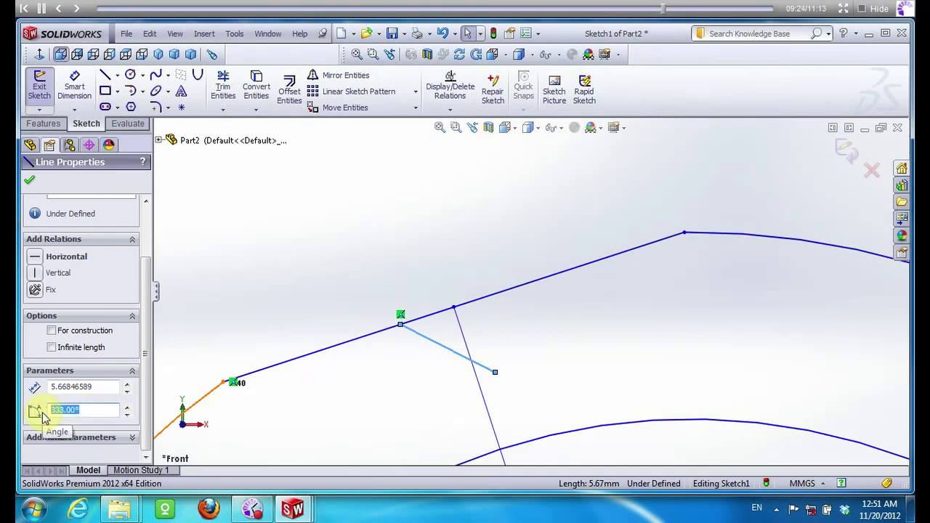
type("330")
key("Return")
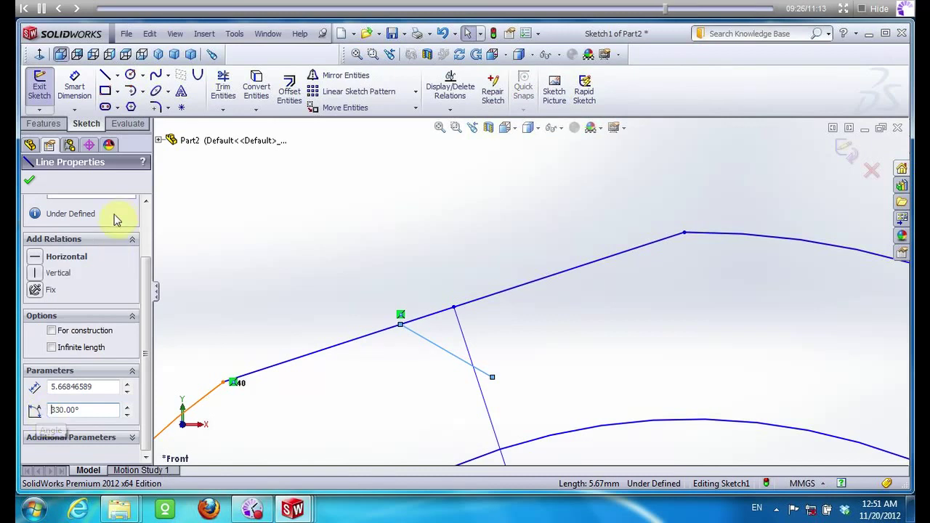
left_click(434, 356)
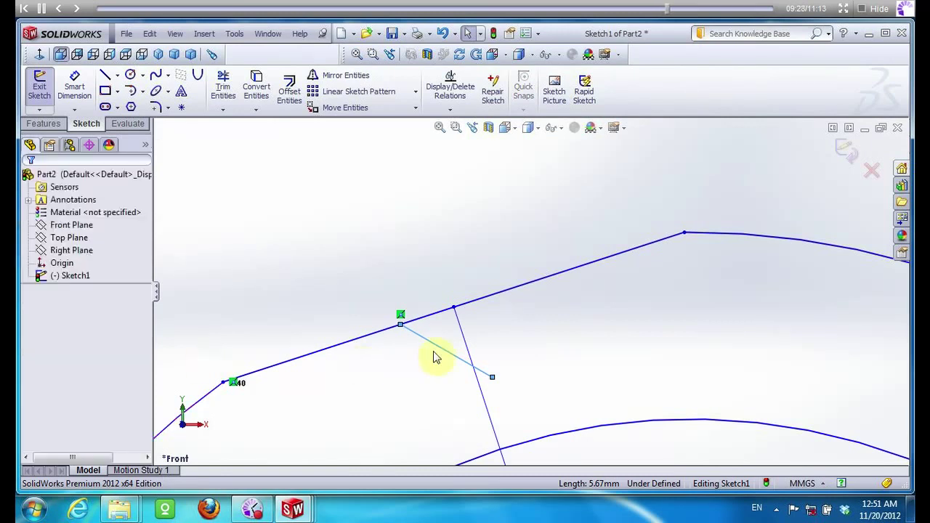
left_click(433, 350)
left_click(416, 92)
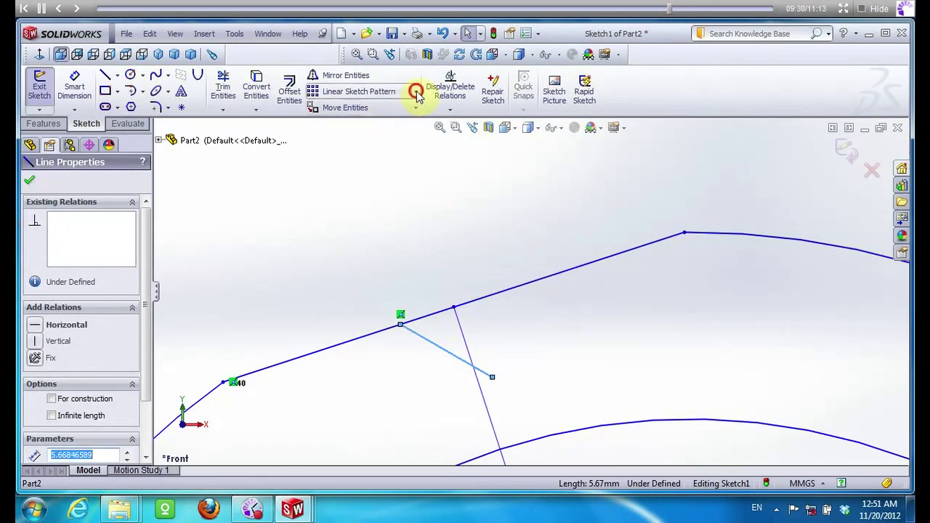
left_click(346, 75)
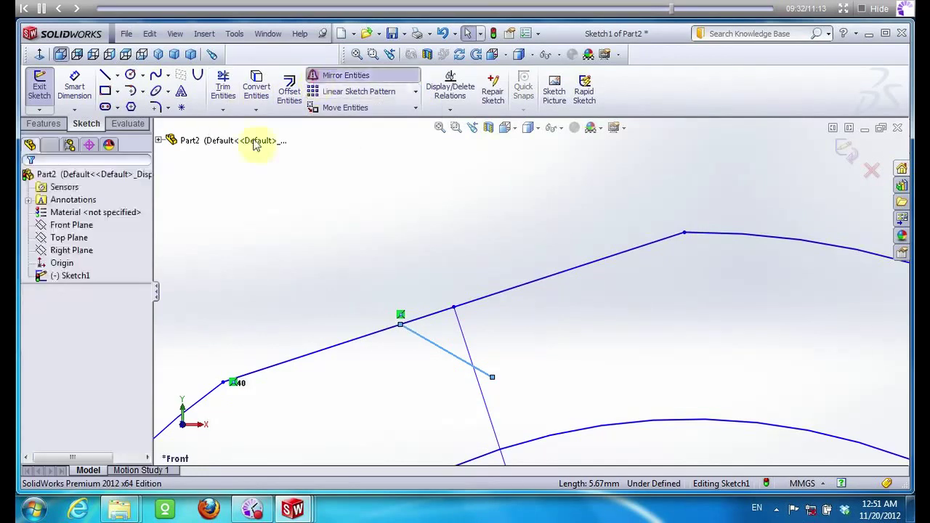
Mirror the 330° line about the radial line and trim the flank segments into a V-notch
left_click(463, 333)
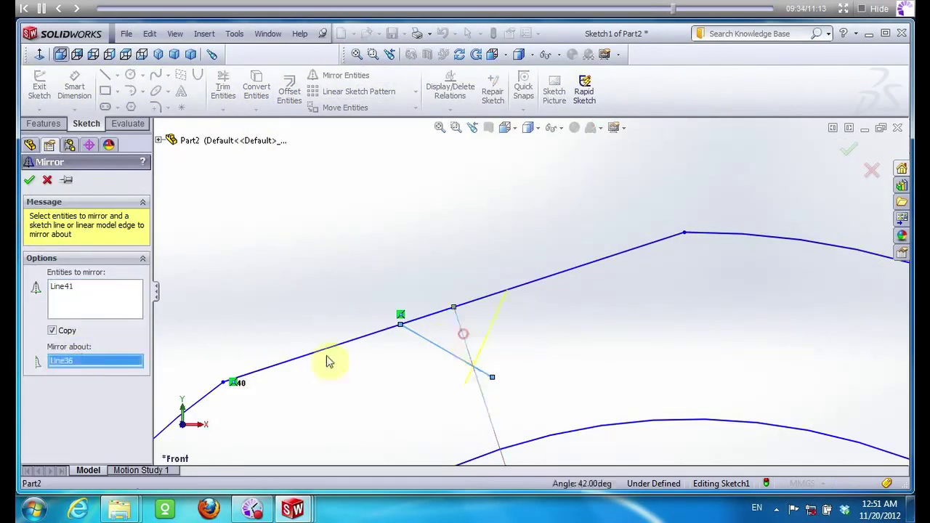
left_click(29, 179)
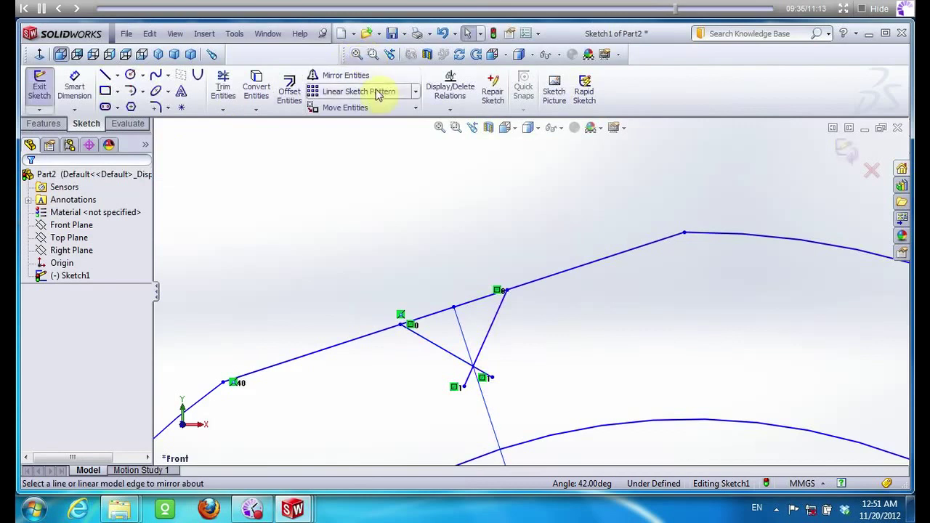
left_click(223, 86)
mouse_move(424, 379)
left_mouse_down()
mouse_move(480, 381)
mouse_move(450, 324)
left_mouse_up()
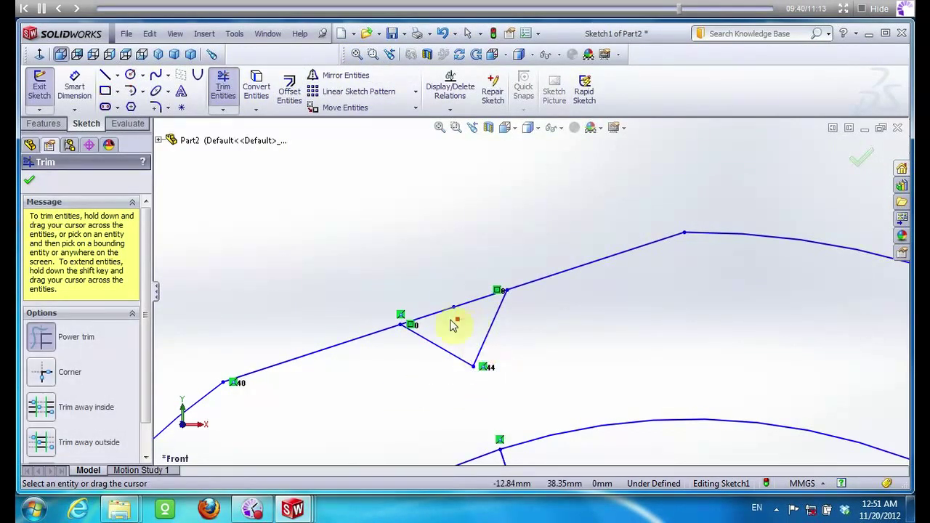
scroll(417, 301, "up", 3)
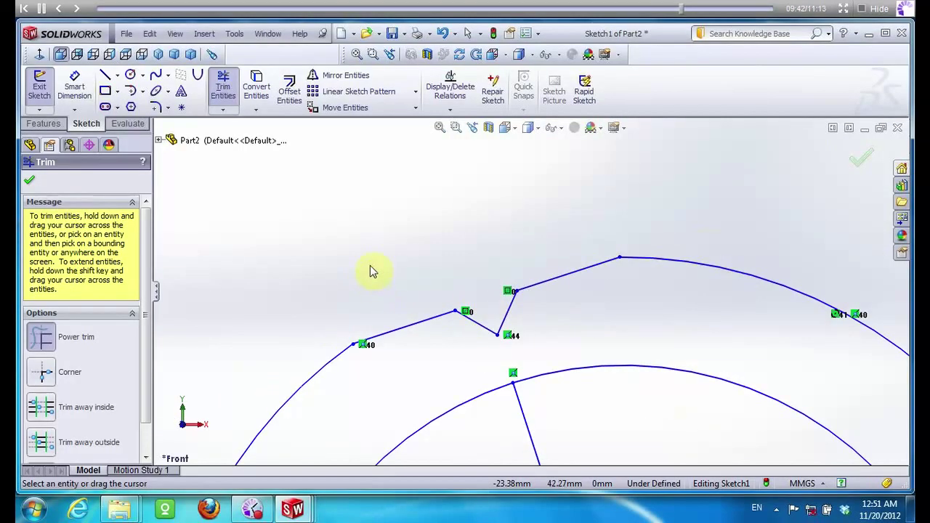
scroll(366, 273, "up", 1)
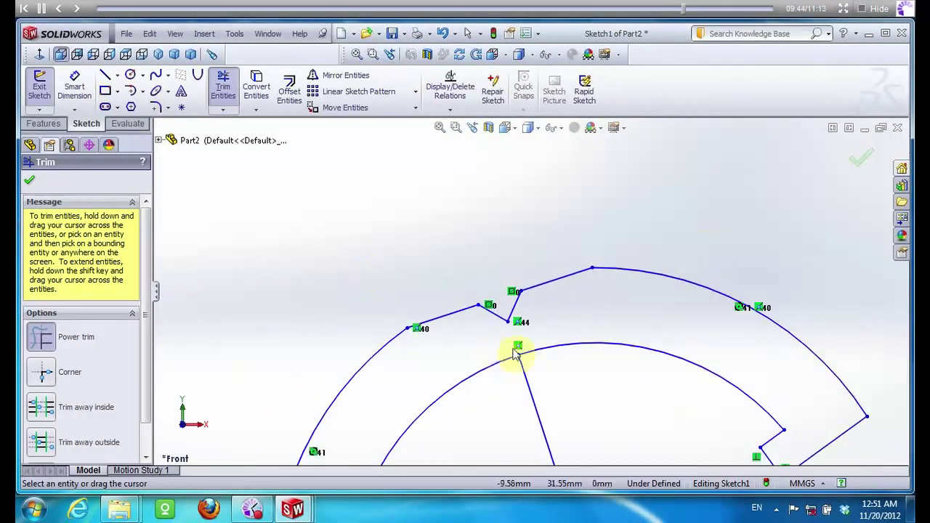
scroll(513, 352, "up", 2)
scroll(538, 376, "down", 2)
Delete the slanted radial line crossing the notch
key("Escape")
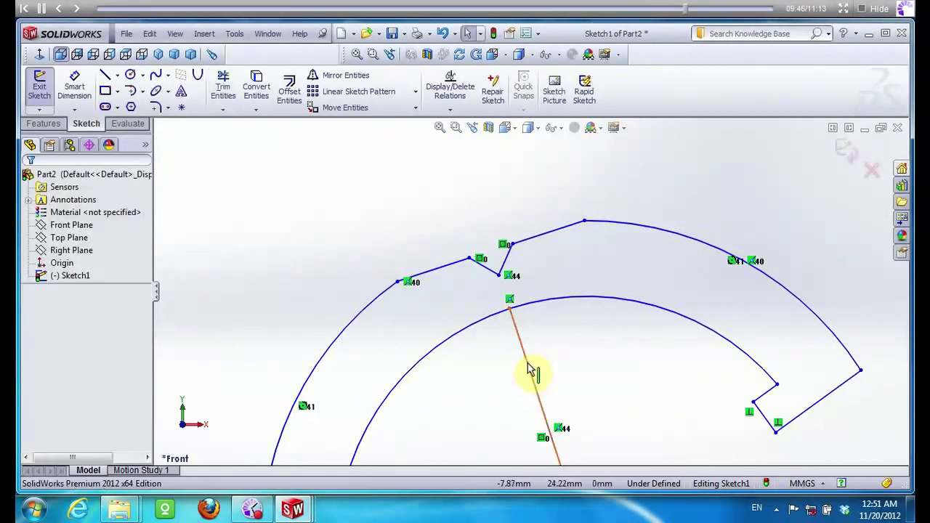
left_click(531, 374)
key("Delete")
scroll(439, 243, "up", 3)
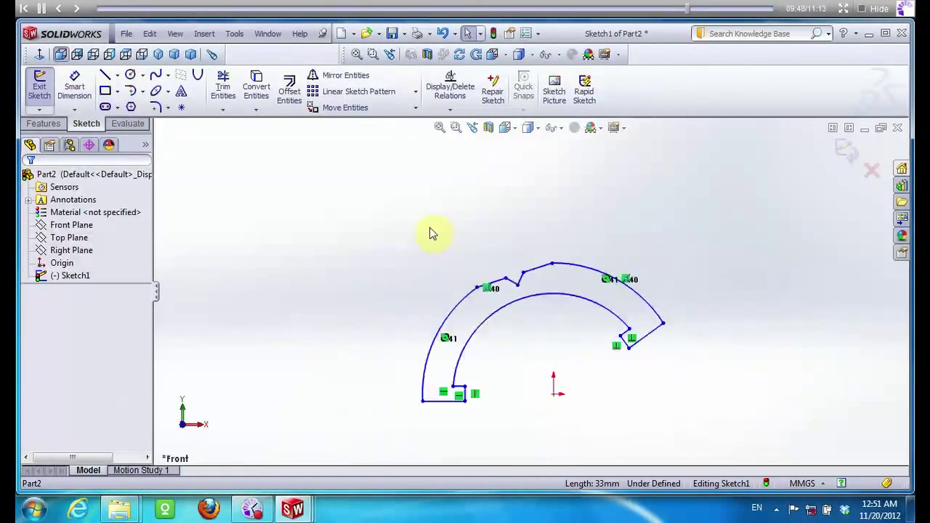
Round the lower-left and right-end outer corners with 5 mm sketch fillets (R5)
left_click(155, 106)
left_click(426, 389)
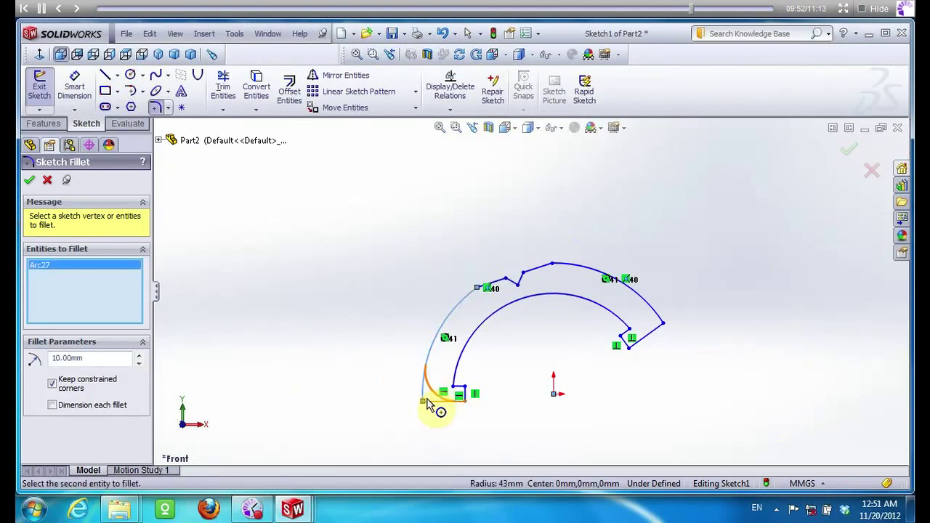
left_click(428, 400)
left_click_drag(87, 357, 50, 367)
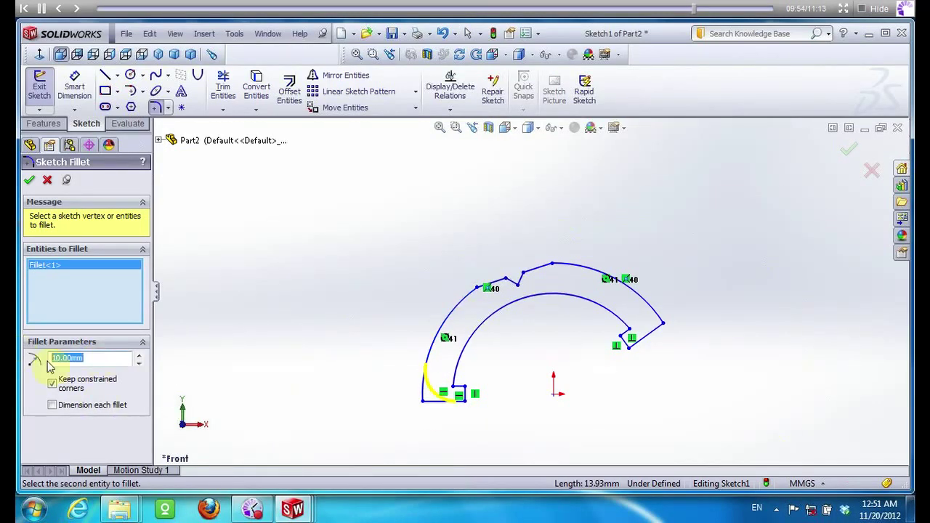
left_click(650, 312)
left_click(656, 335)
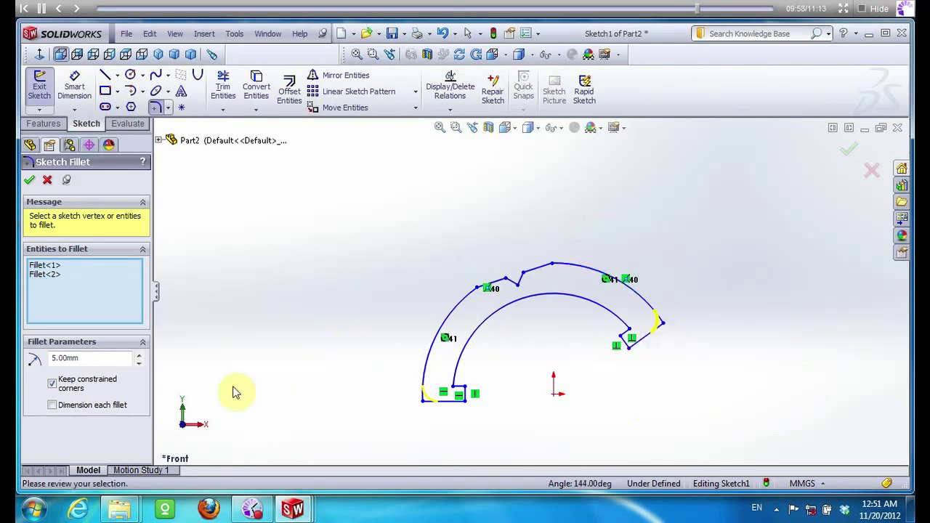
left_click(29, 184)
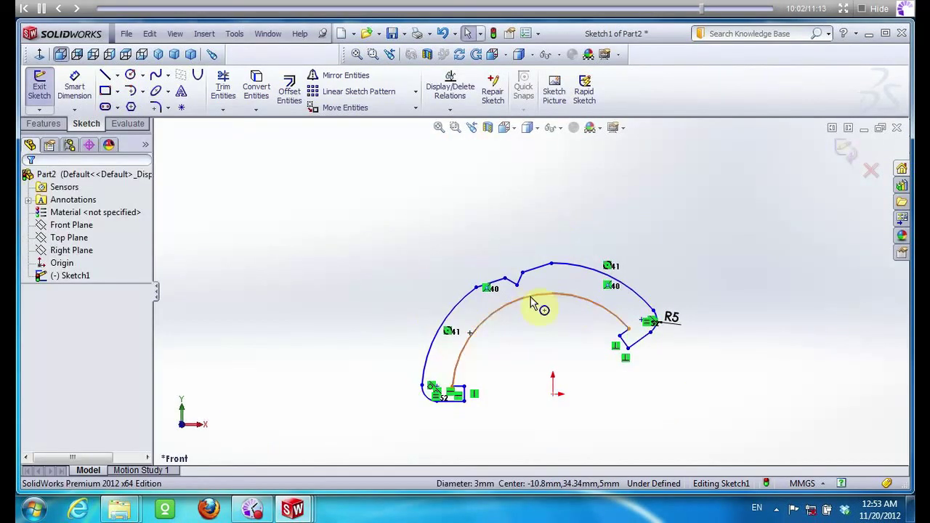
left_click(105, 74)
scroll(550, 299, "down", 3)
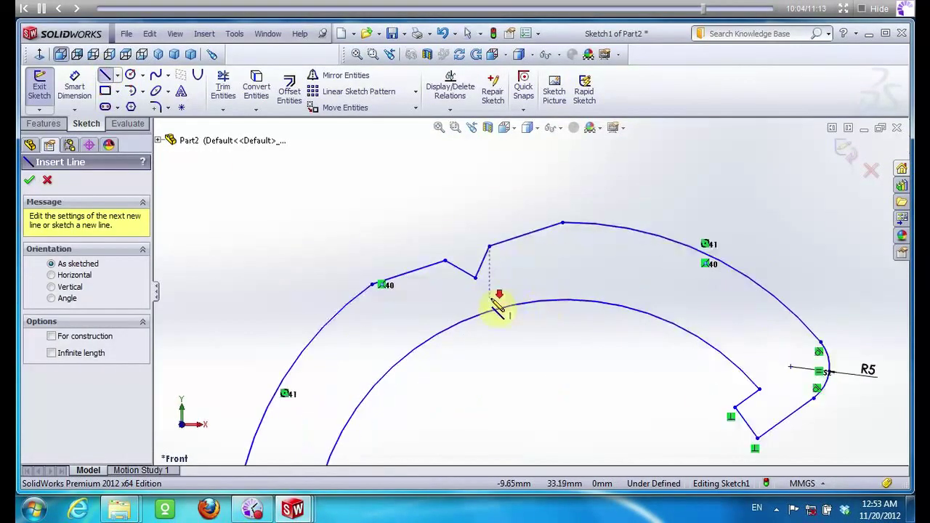
Draw a 3 mm line from the tooth notch vertex down toward the inner arc
scroll(498, 308, "down", 3)
left_click(471, 260)
left_click(491, 318)
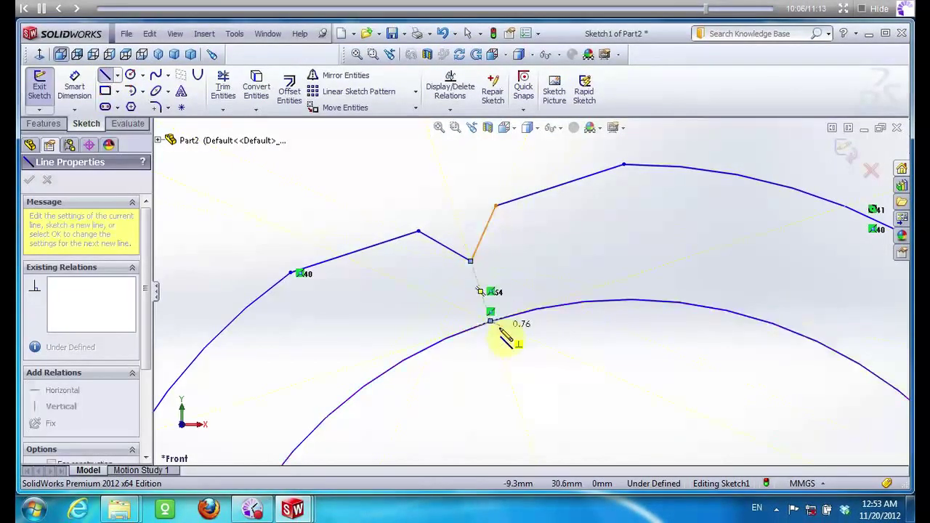
scroll(481, 282, "down", 2)
double_click(476, 273)
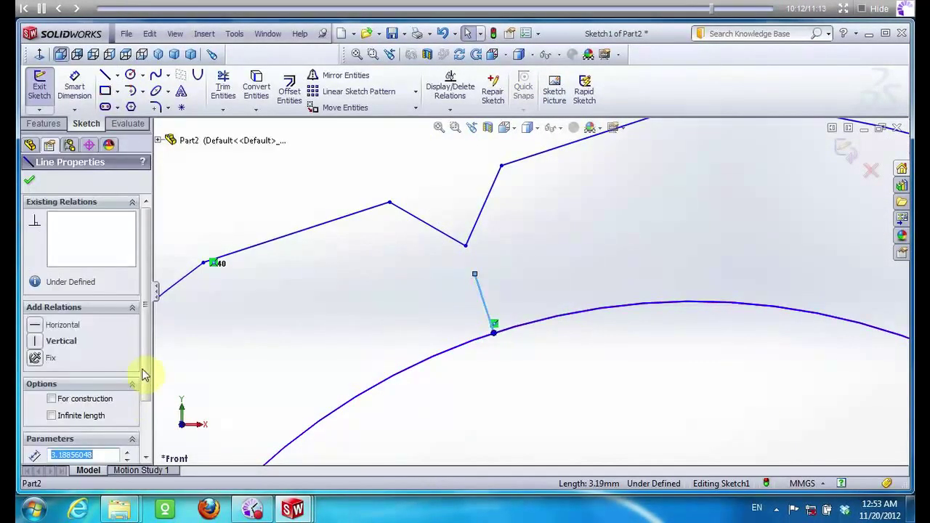
left_click_drag(143, 373, 114, 425)
left_click_drag(105, 381, 53, 390)
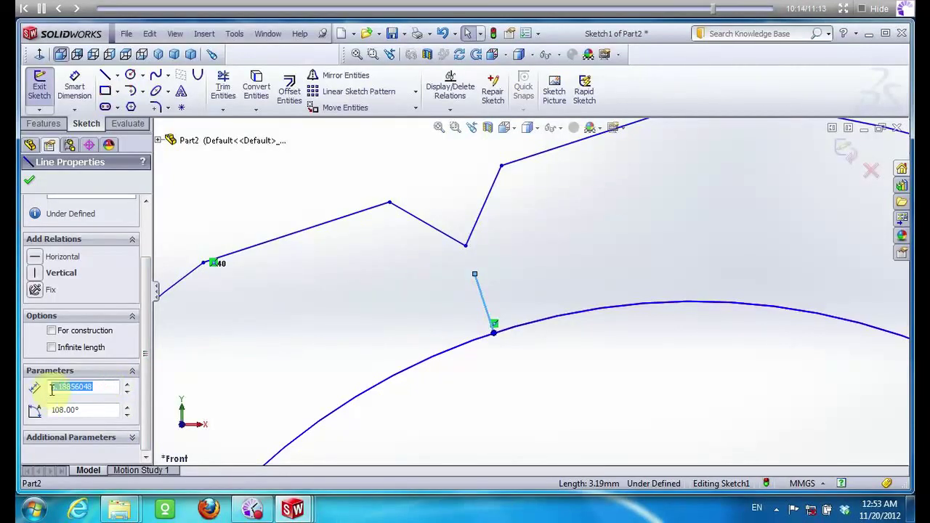
type("3")
key("Return")
Add a 1 mm-radius circle centred at the top of the 3 mm line
left_click(130, 75)
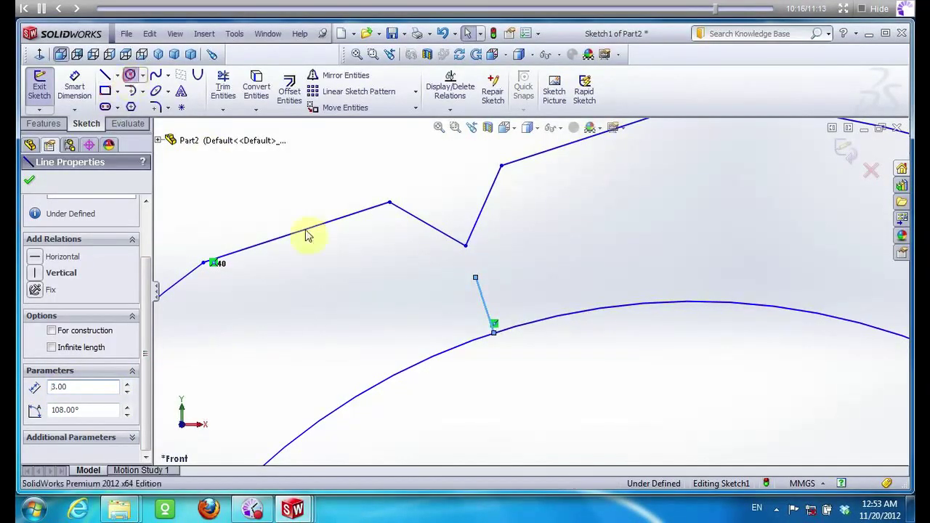
left_click(475, 277)
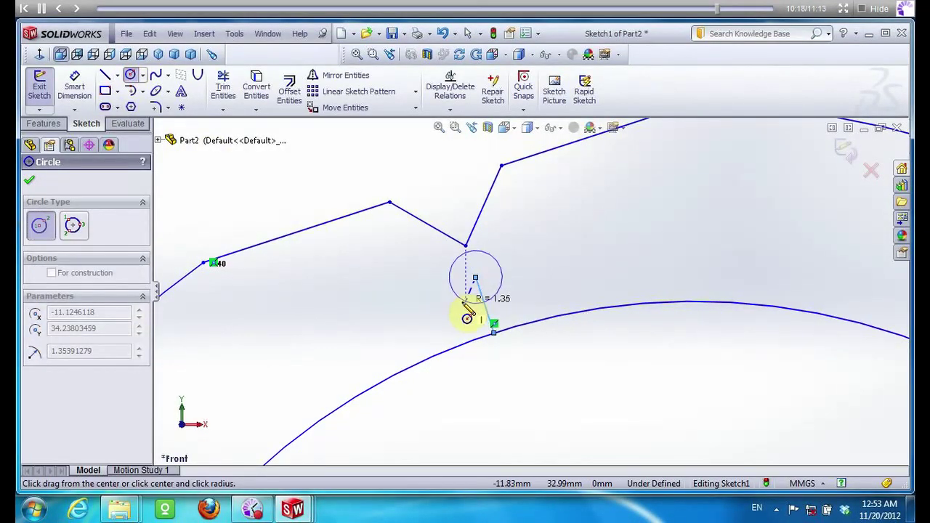
left_click(465, 313)
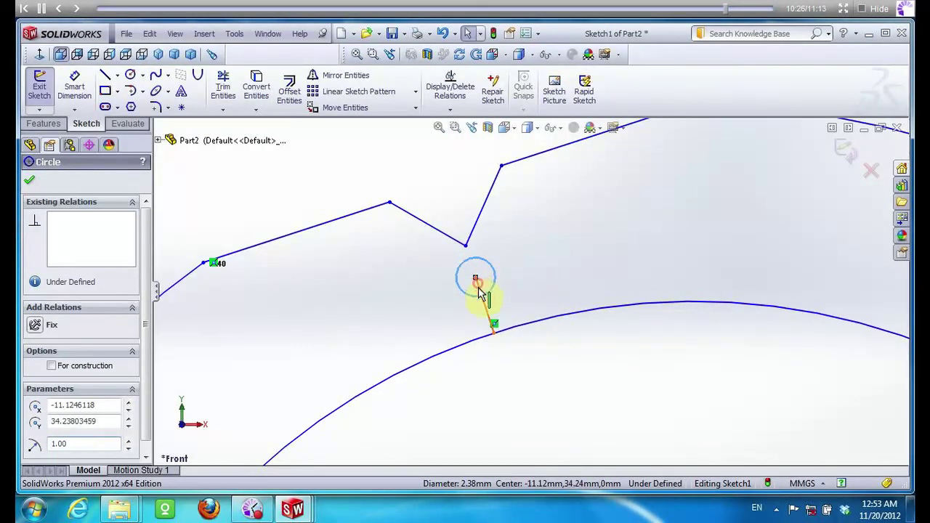
key("Escape")
scroll(529, 291, "up", 3)
scroll(434, 242, "up", 5)
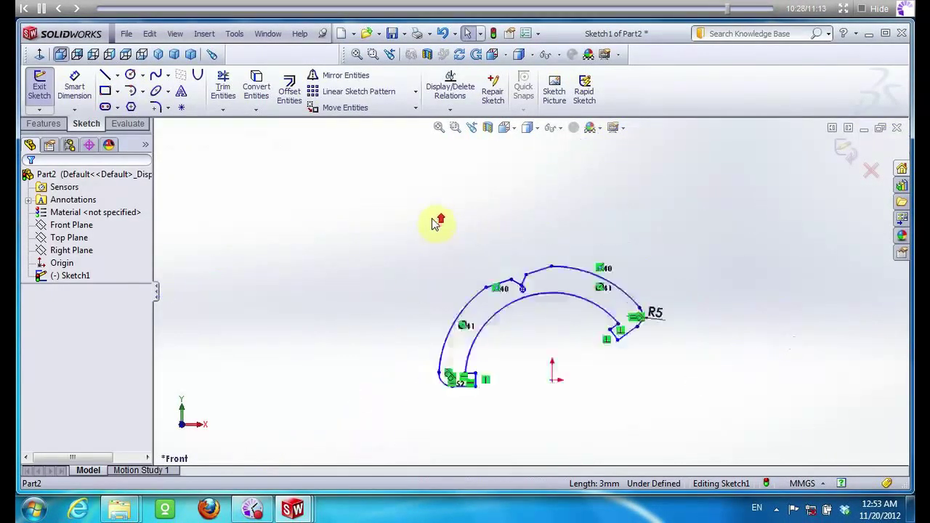
scroll(540, 287, "down", 3)
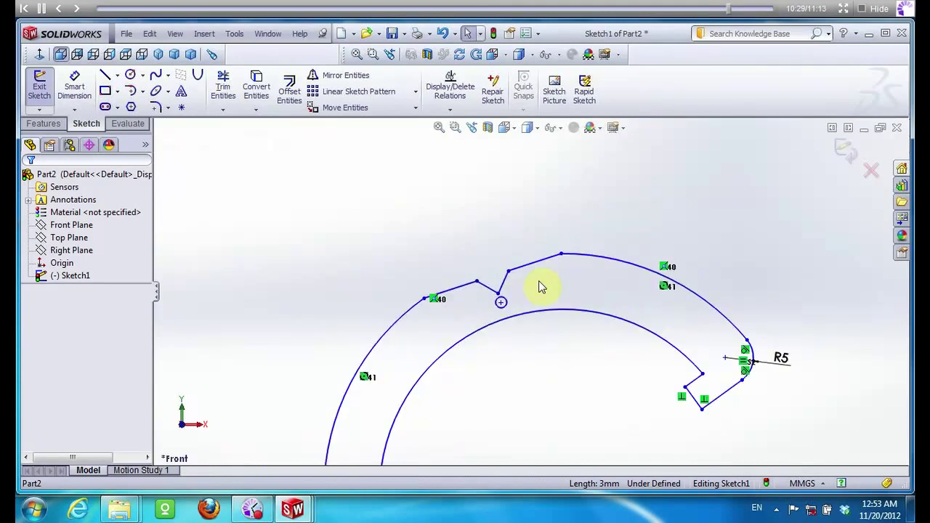
Extrude the profile 5 mm as Boss-Extrude1 and start Sketch2 on its front face
left_click(45, 124)
left_click(44, 91)
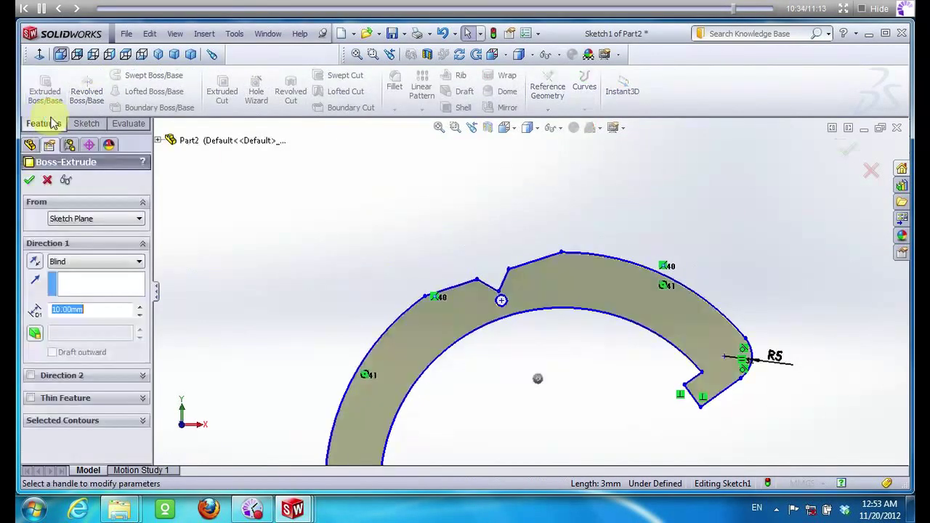
type("5")
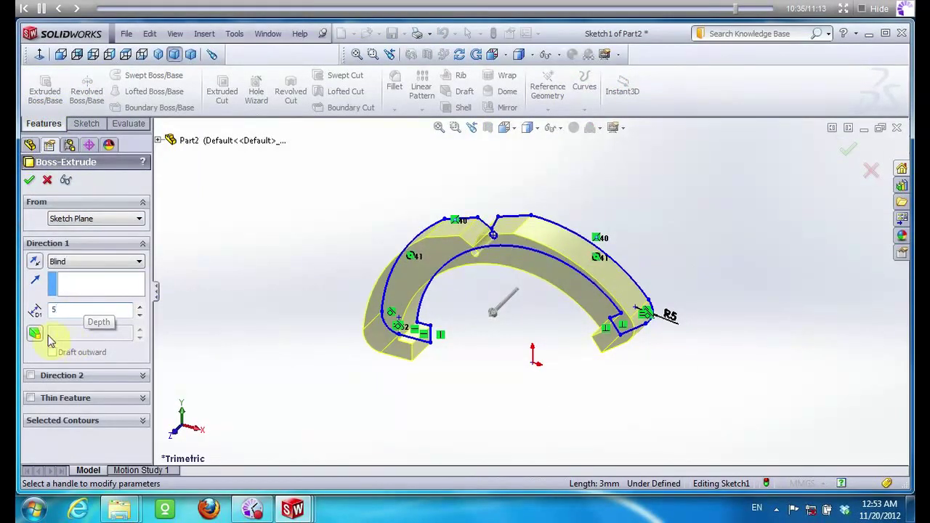
left_click(29, 179)
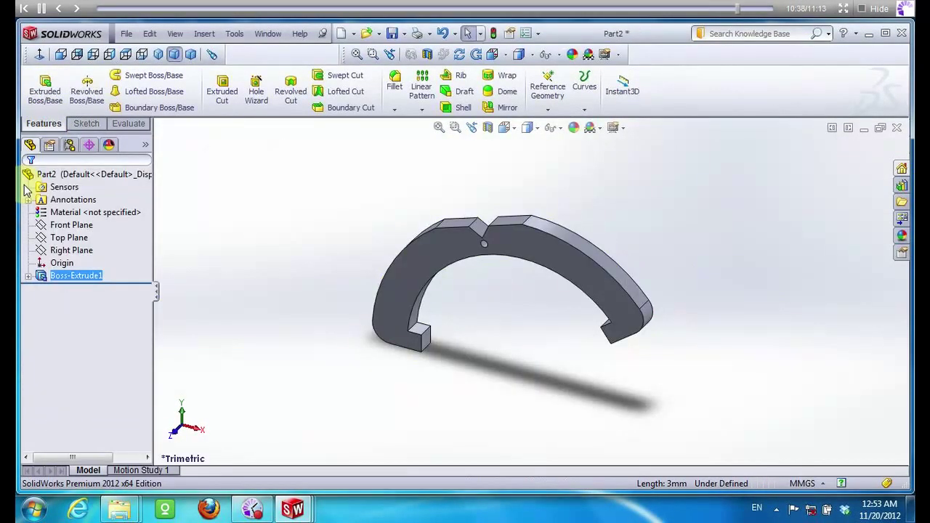
right_click(435, 246)
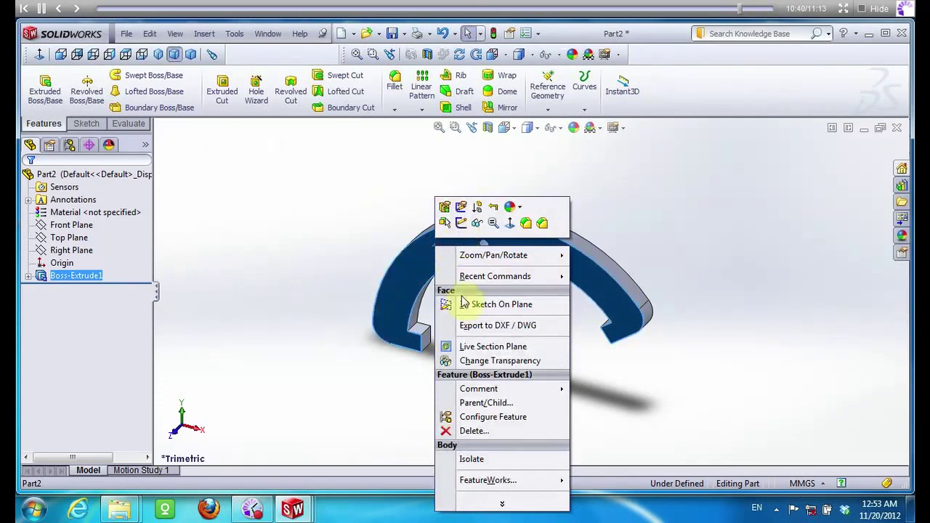
left_click(460, 223)
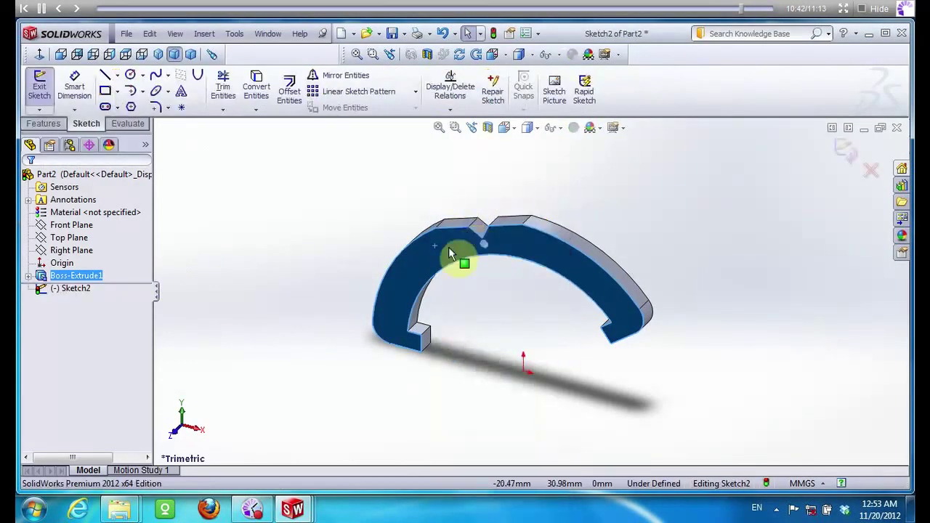
View the sketch Normal To and draw a 1.5 mm-radius circle on the small hole
right_click(64, 288)
left_click(114, 270)
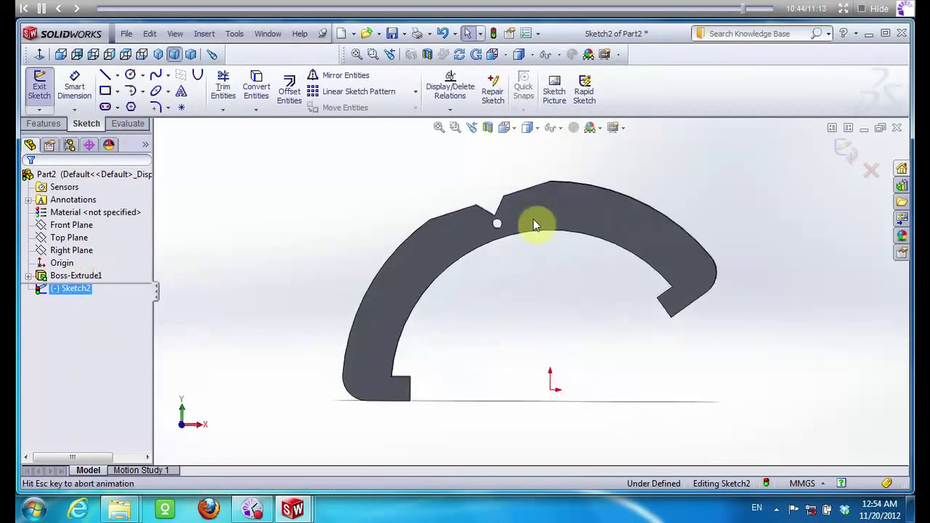
scroll(534, 225, "down", 3)
scroll(515, 224, "down", 3)
scroll(488, 245, "down", 2)
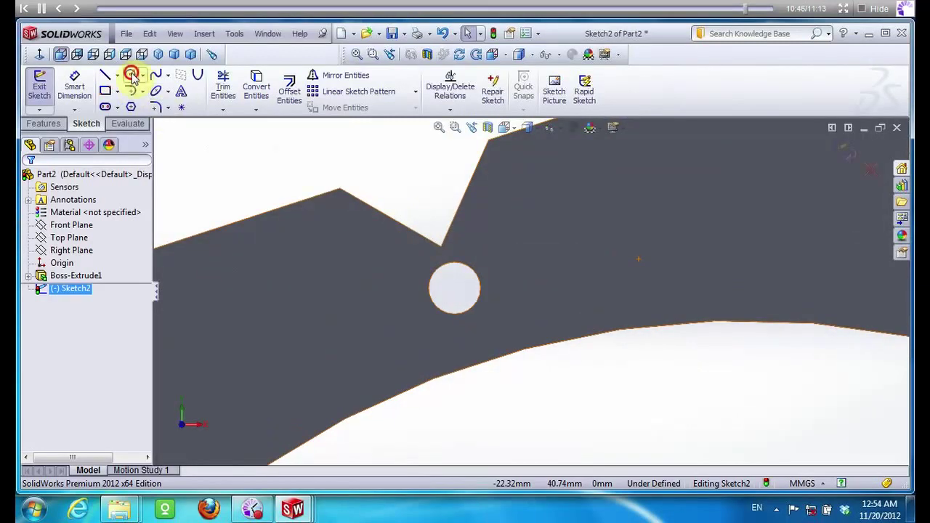
left_click(131, 76)
left_click(454, 288)
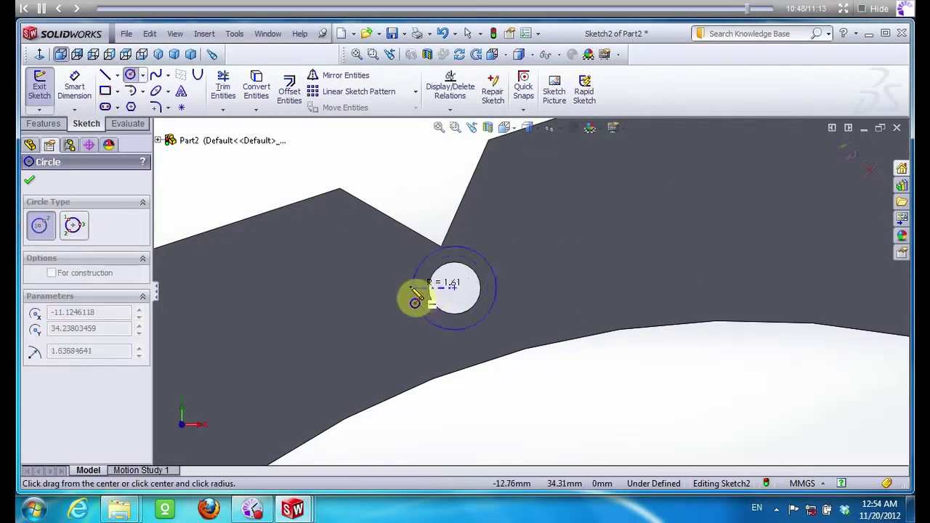
left_click(416, 298)
key("Escape")
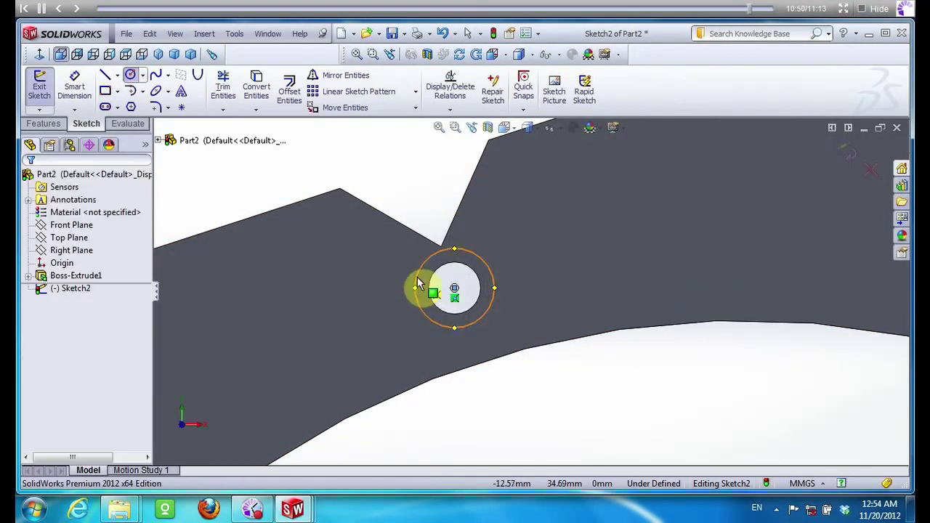
left_click(417, 284)
type("1.50")
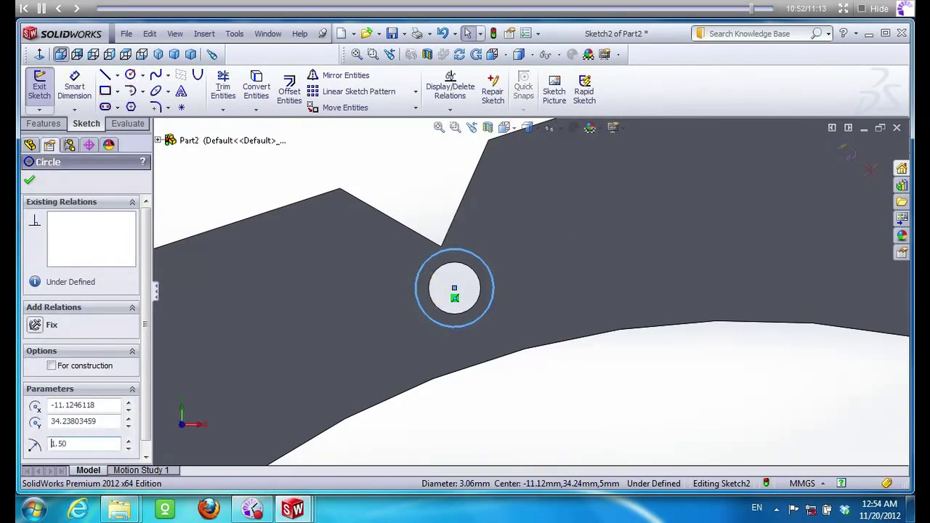
Cut the 1.5 mm circle into the part as Cut-Extrude1
left_click(45, 125)
left_click(222, 91)
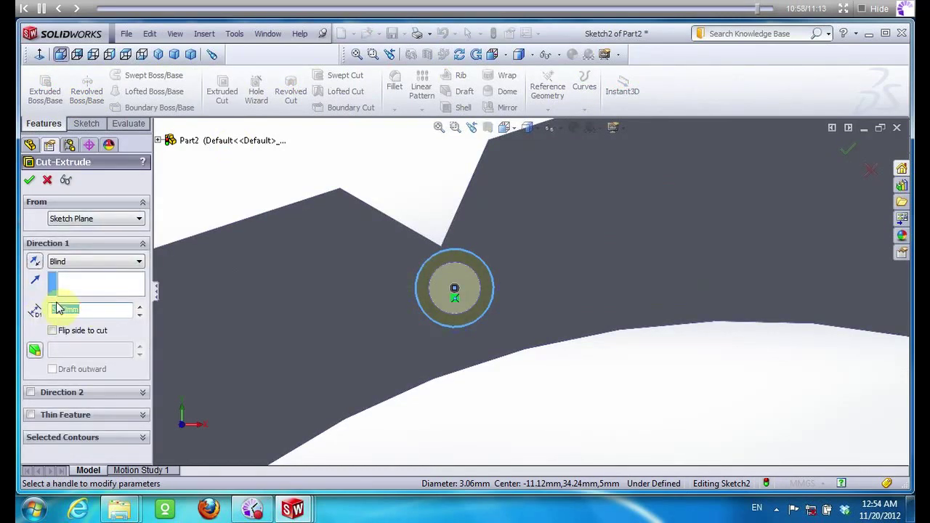
left_click(29, 181)
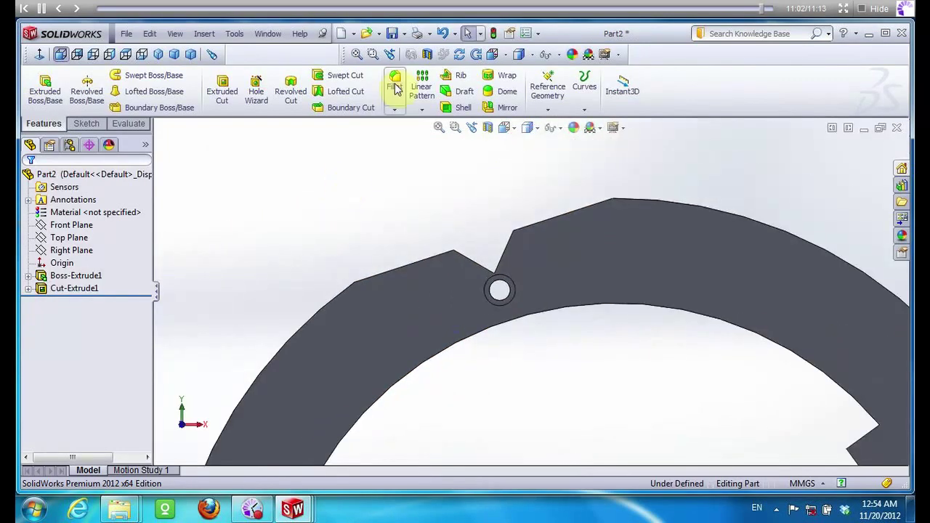
left_click(459, 54)
Orbit the part to inspect the cut hole and the ring from several angles
mouse_move(436, 162)
left_mouse_down()
mouse_move(445, 133)
mouse_move(404, 137)
left_mouse_up()
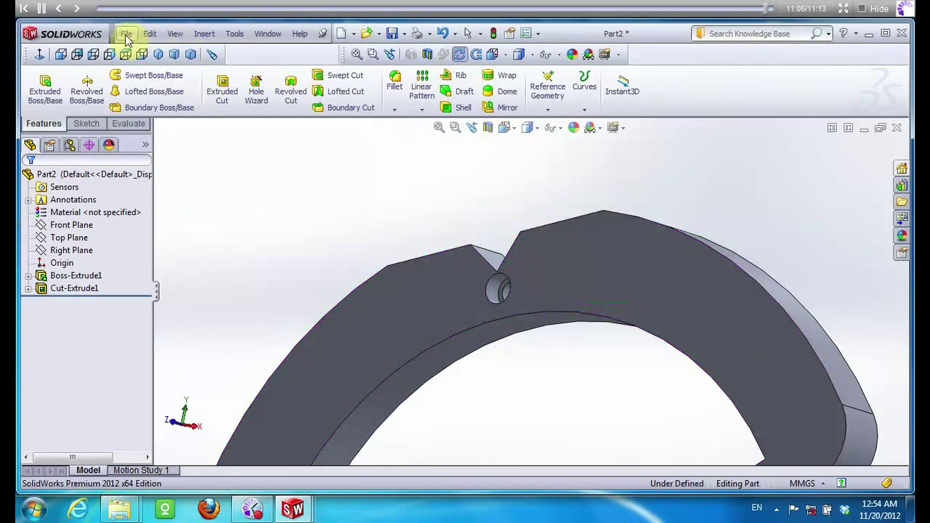
left_click_drag(269, 154, 419, 240)
left_click_drag(358, 291, 440, 276)
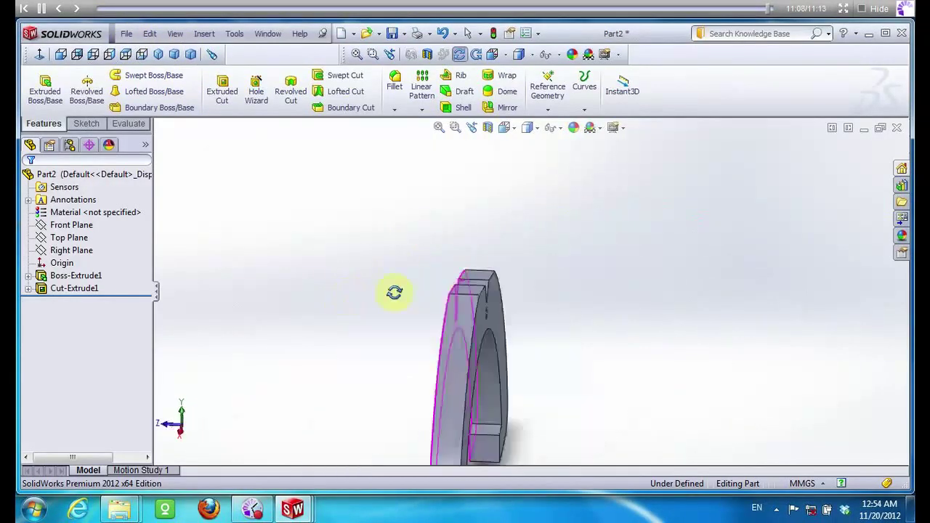
Save the finished part using Save As
left_click(125, 34)
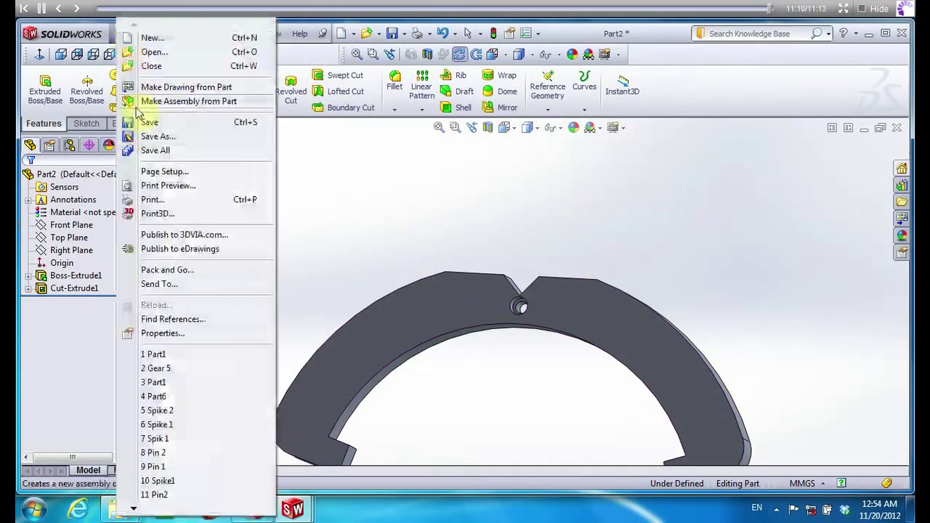
left_click(167, 135)
left_click(676, 400)
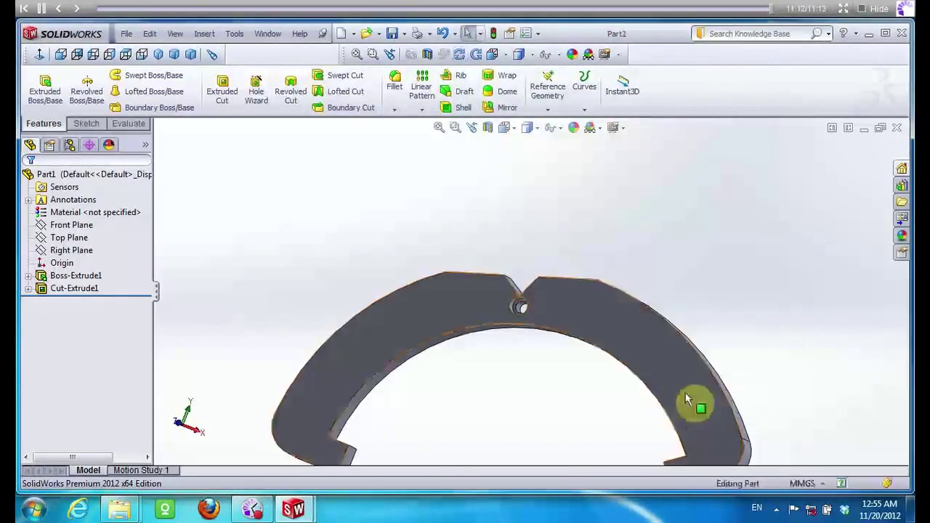
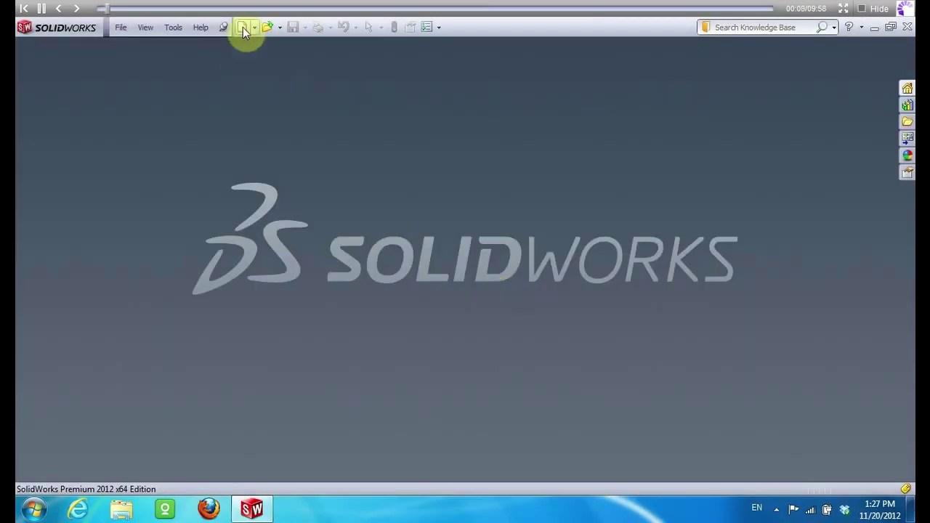
Create a new part and start a sketch on the Front Plane
left_click(243, 29)
left_click(501, 473)
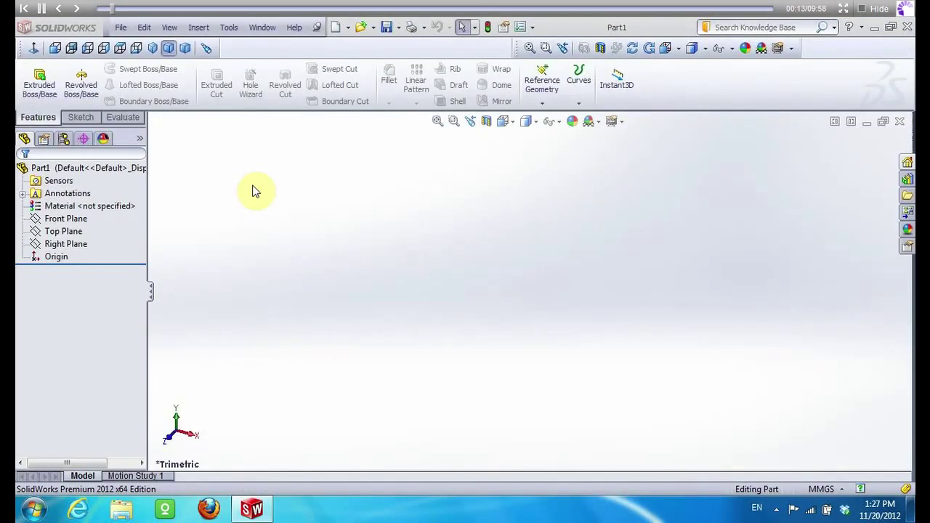
left_click(78, 117)
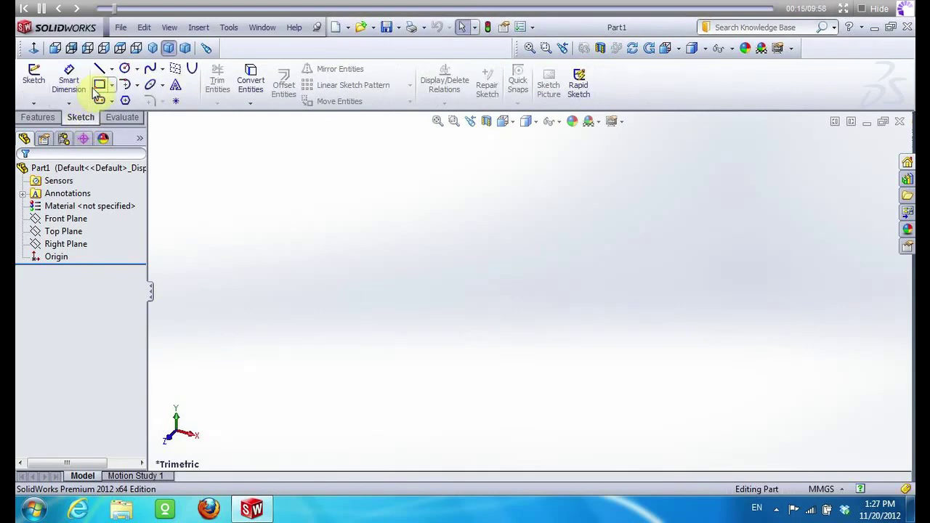
left_click(33, 76)
left_click(460, 203)
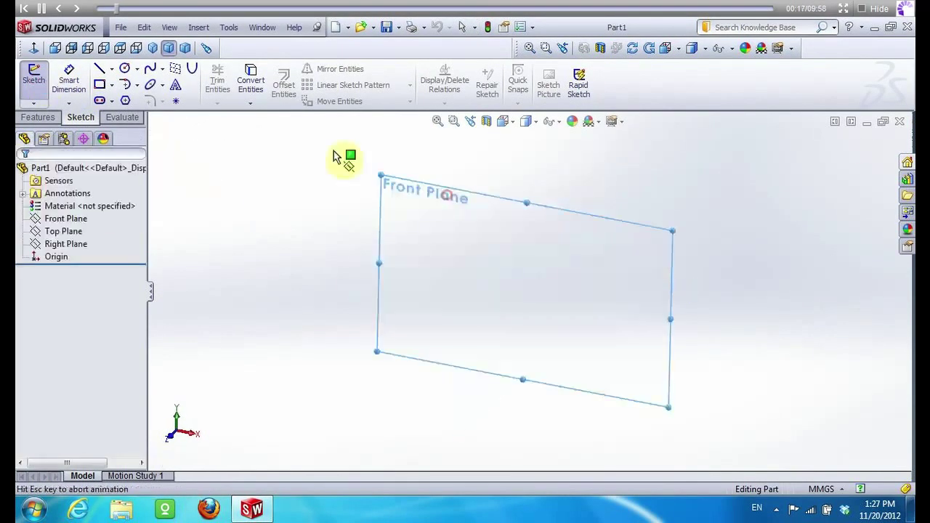
Draw a corner rectangle from the origin, dimensioned 10 mm high and 120 mm long
left_click(99, 84)
left_click(529, 290)
left_click(212, 245)
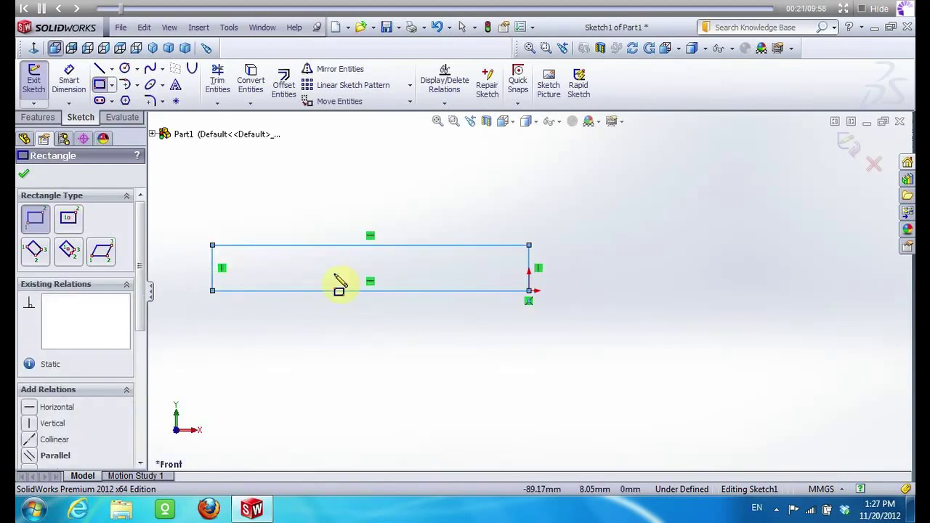
key("Escape")
left_click(529, 270)
type("10")
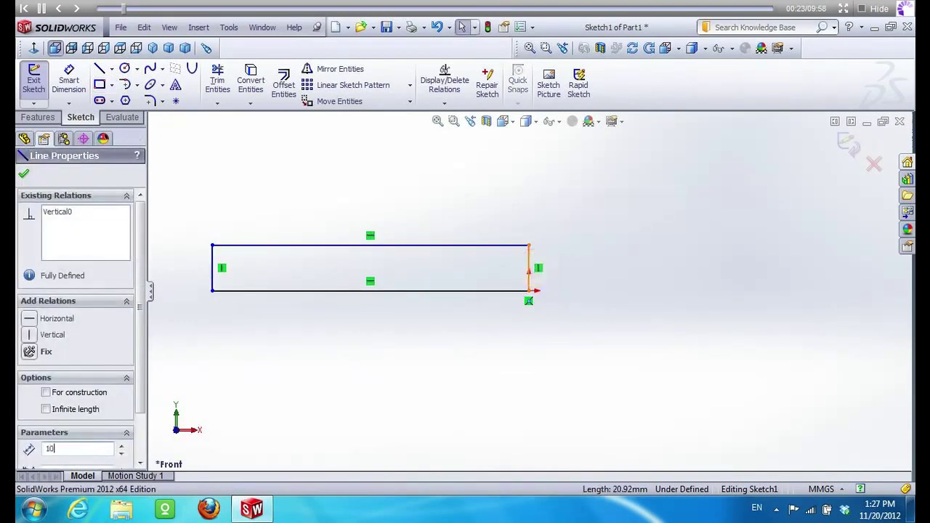
key("Return")
left_click(478, 269)
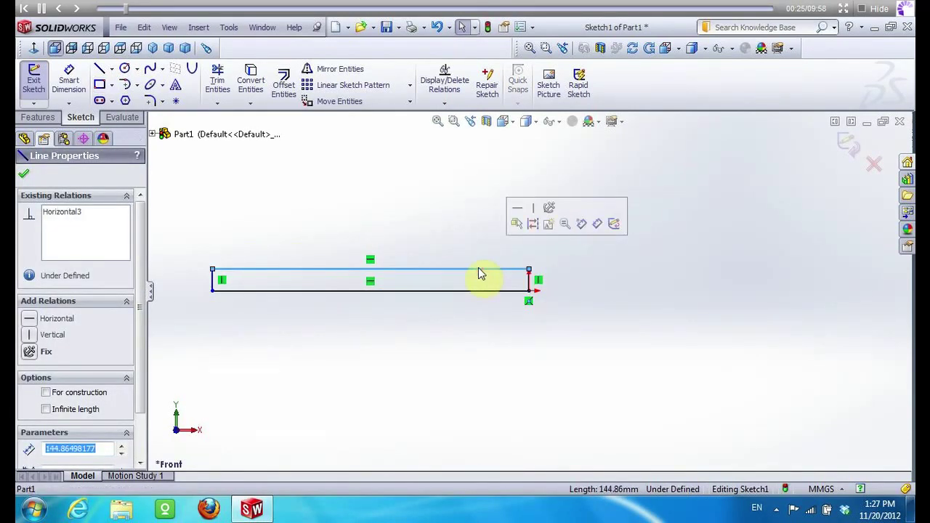
type("120")
key("Return")
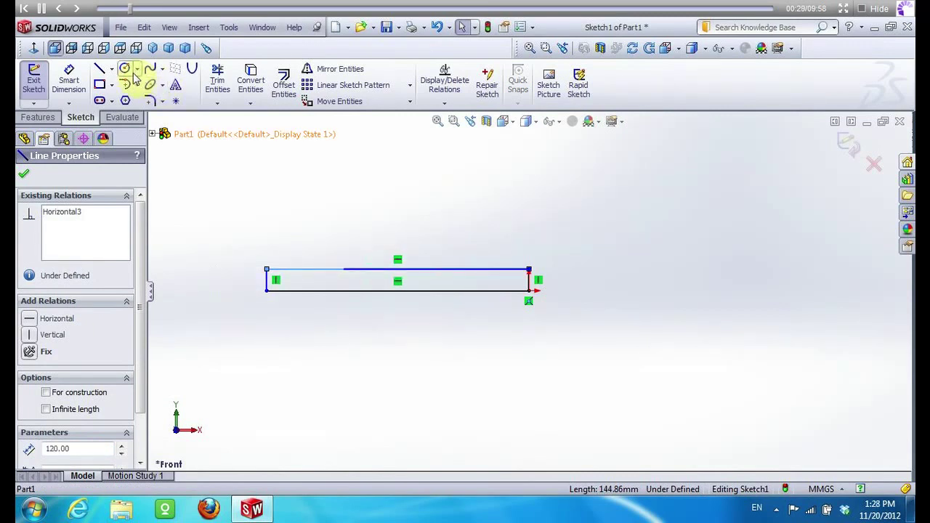
Add a short horizontal line at the rectangle's right end
left_click(102, 70)
scroll(529, 291, "down", 2)
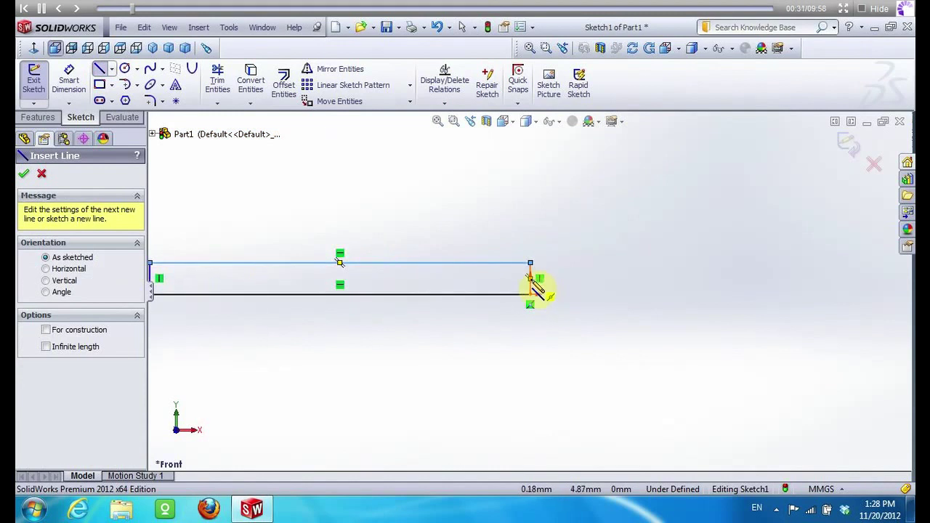
left_click(530, 282)
key("Escape")
left_click(529, 289)
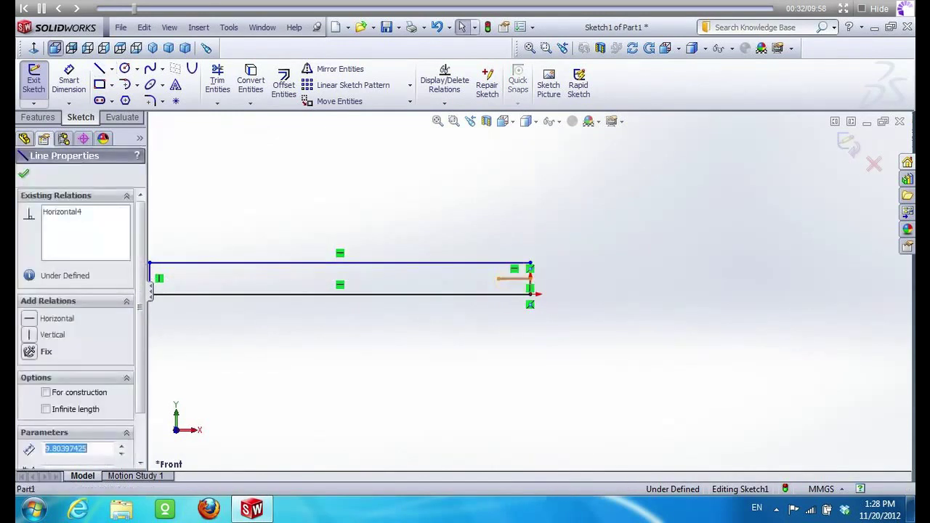
left_click(515, 284)
left_click(125, 69)
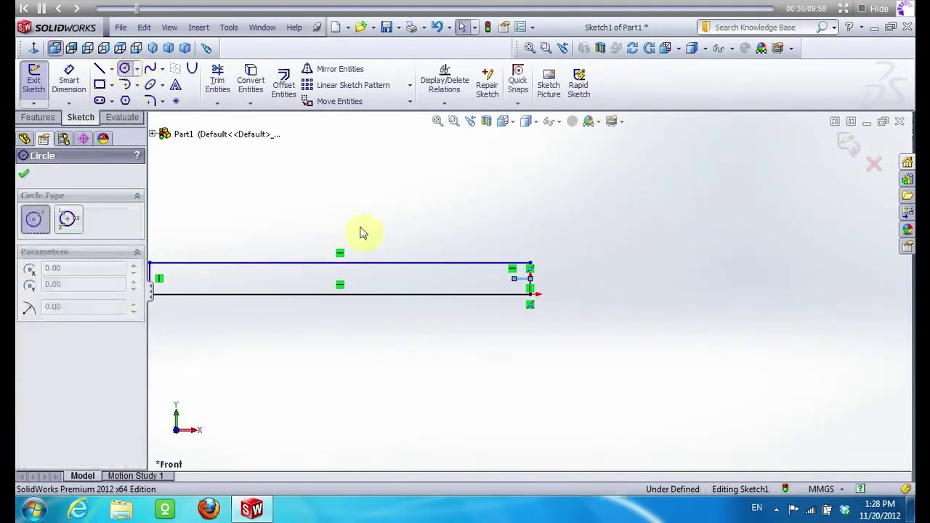
Draw a circle at the rectangle's right end and trim it into a rounded end
left_click(529, 280)
left_click(535, 296)
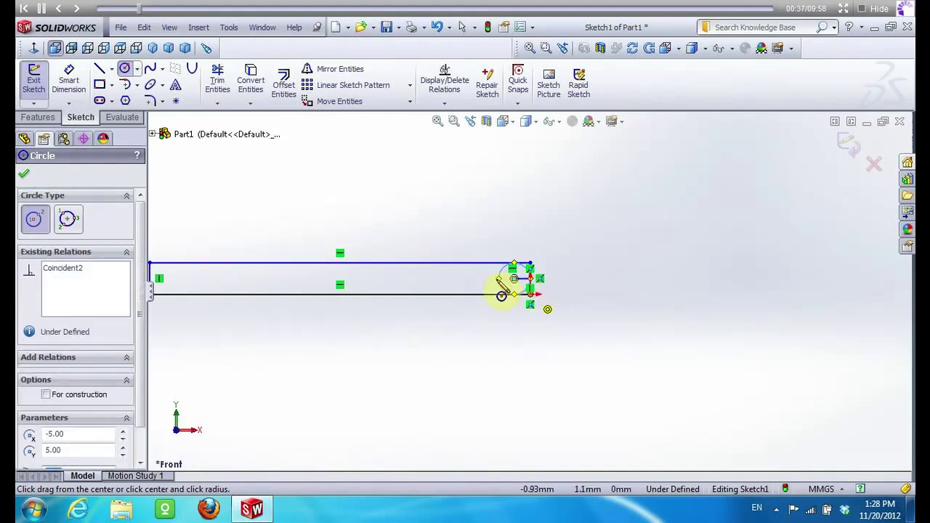
key("Escape")
left_click(218, 80)
scroll(585, 332, "down", 3)
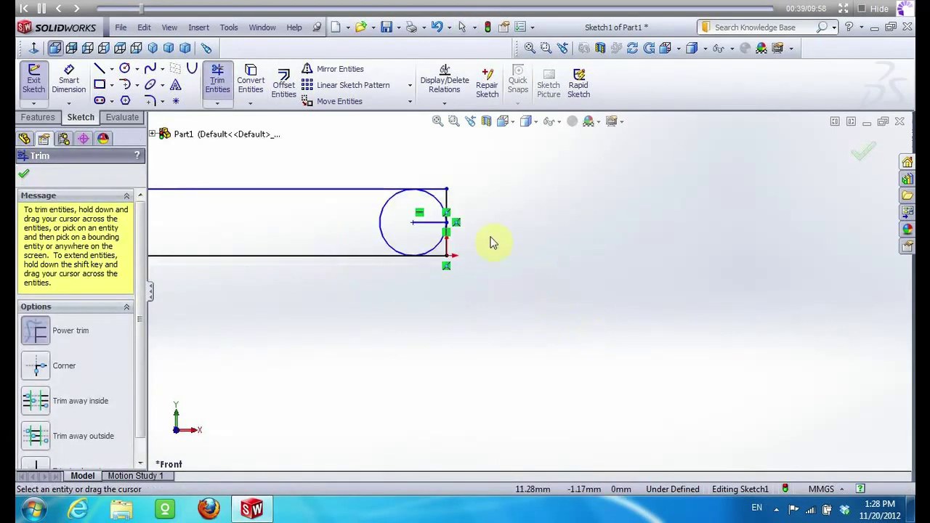
scroll(492, 243, "down", 2)
left_click_drag(390, 135, 419, 233)
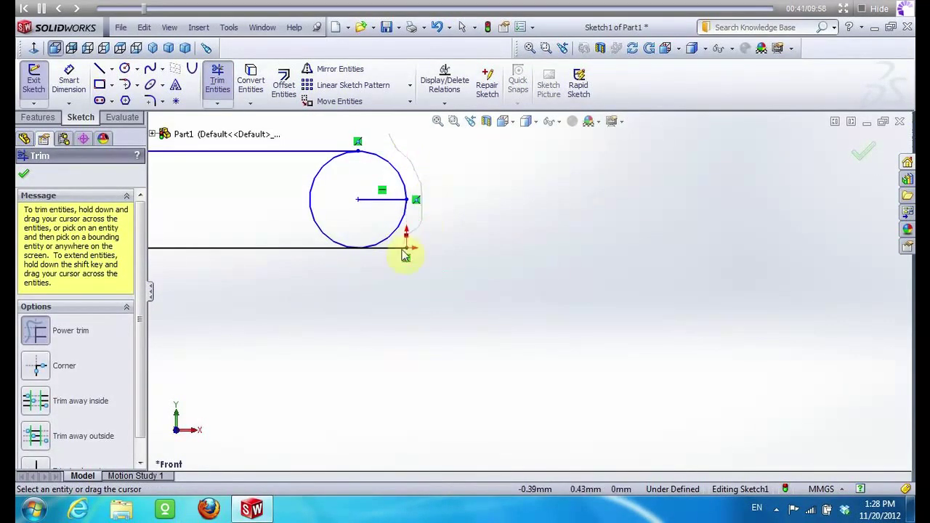
left_click_drag(281, 196, 315, 201)
key("Escape")
left_click(378, 200)
key("Escape")
Draw a small circle centred inside the rounded end
left_click(122, 72)
left_click(356, 199)
left_click(375, 200)
key("Escape")
Draw a 40 mm horizontal line leftward from the small circle's centre
left_click(99, 69)
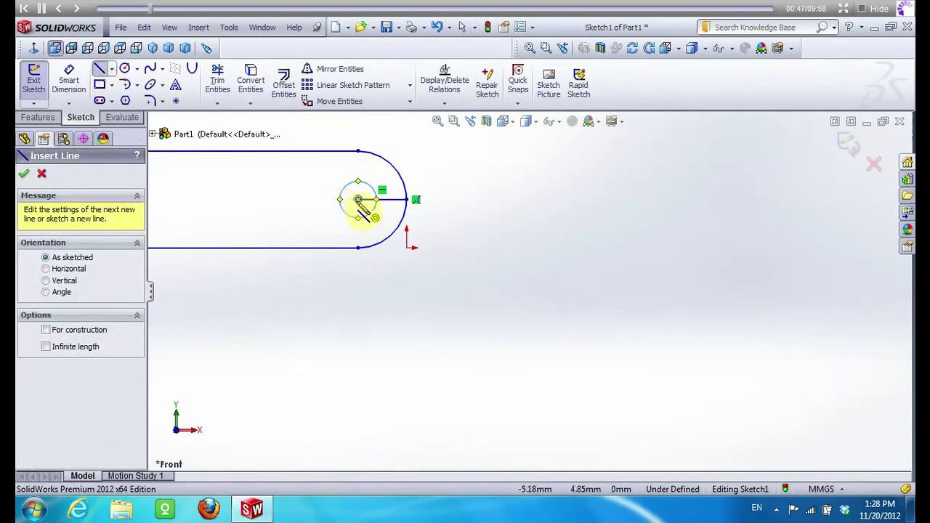
left_click_drag(357, 199, 271, 199)
key("Escape")
left_click(288, 200)
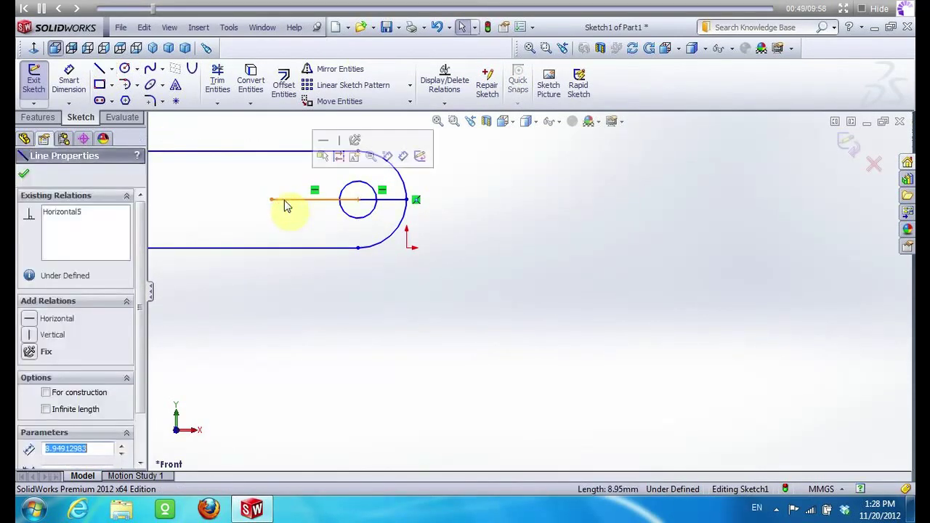
type("40")
key("Return")
key("Escape")
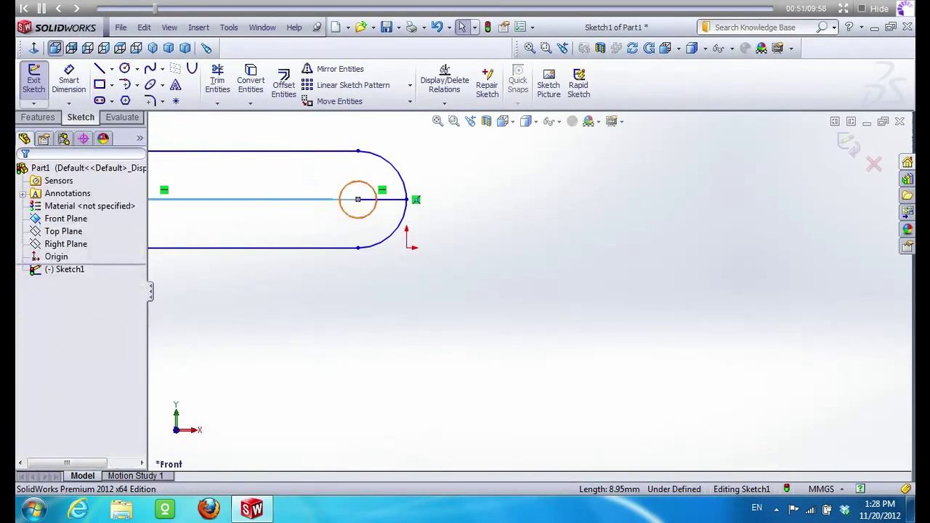
left_click(347, 189)
scroll(587, 276, "up", 2)
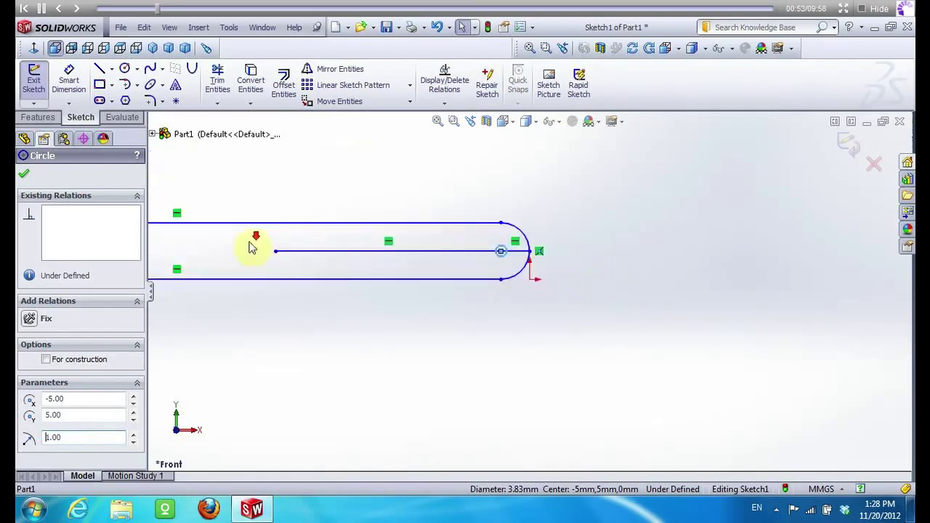
scroll(283, 254, "down", 2)
Add a second circle at the line's left end, then delete the connecting and short inner lines
left_click(124, 68)
left_click(318, 260)
left_click(298, 259)
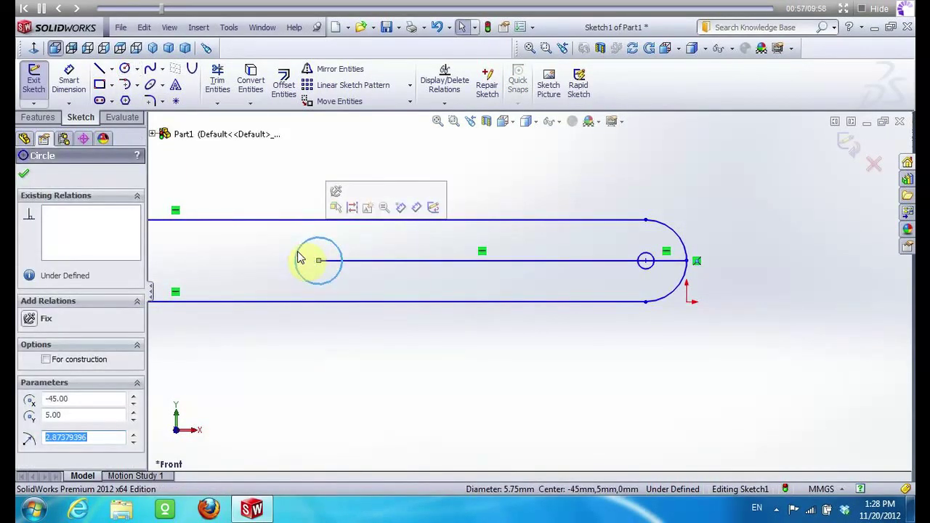
key("Escape")
left_click(356, 263)
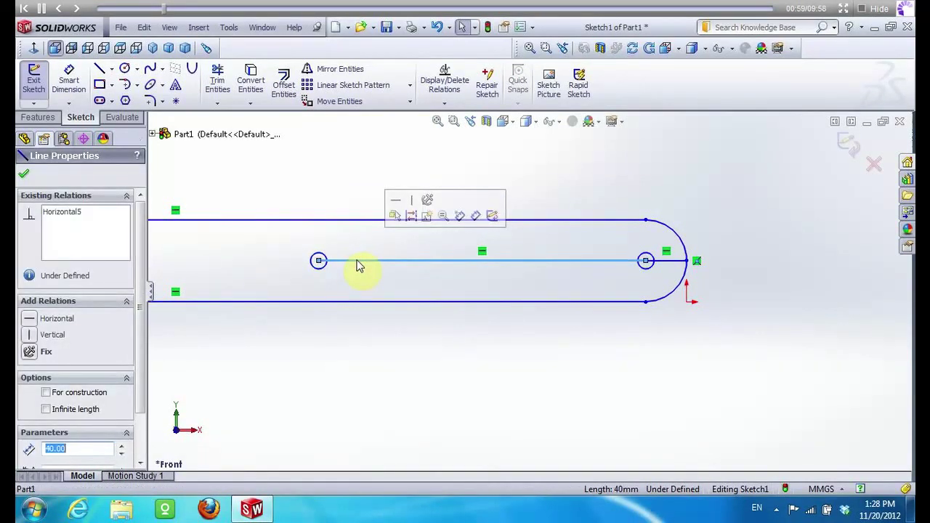
key("Delete")
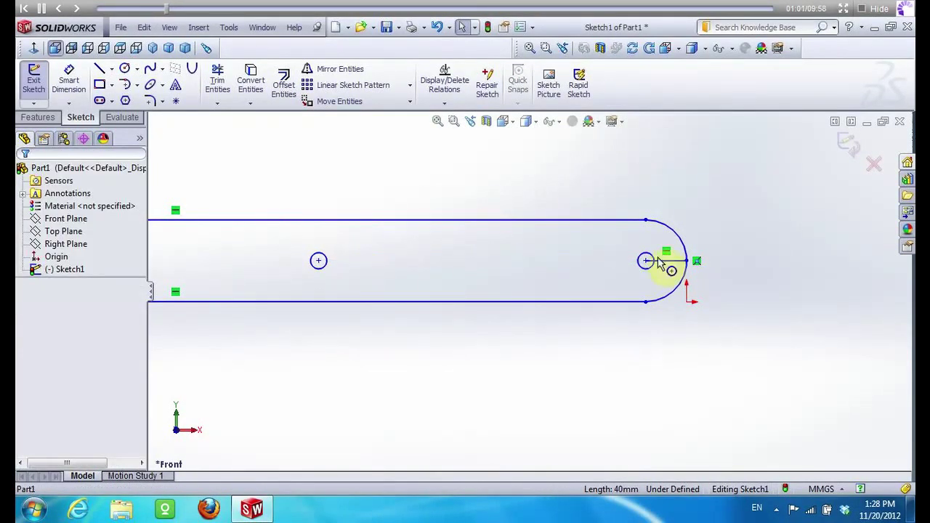
left_click(663, 261)
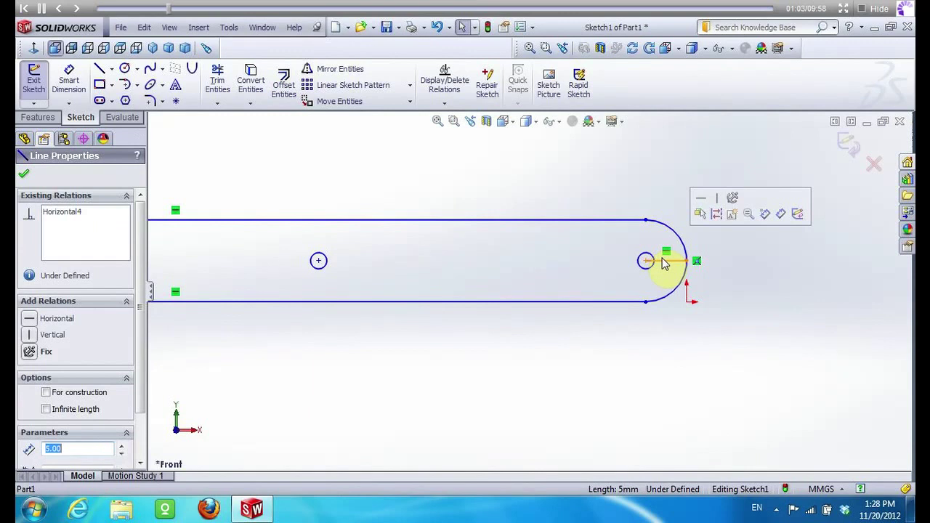
key("Delete")
Draw a 55 mm horizontal top line leftward from the arc's upper end
left_click(98, 73)
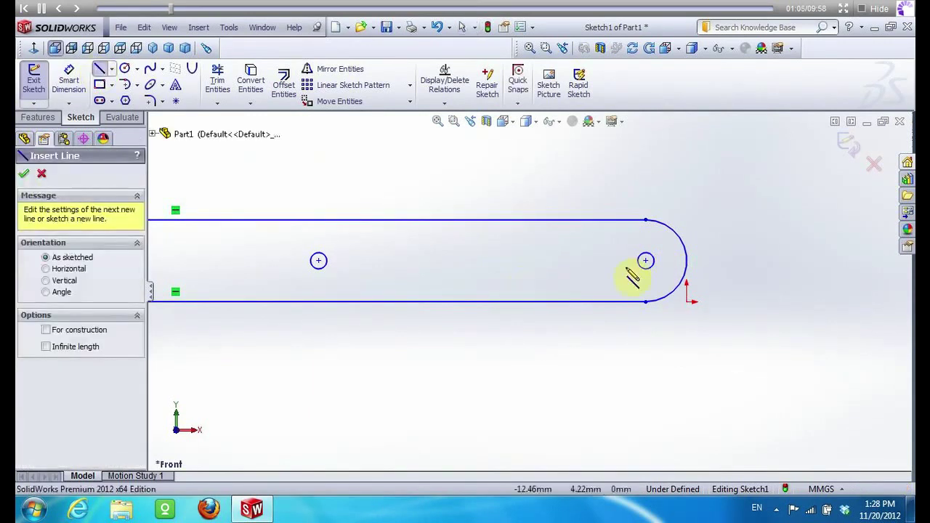
left_click(687, 260)
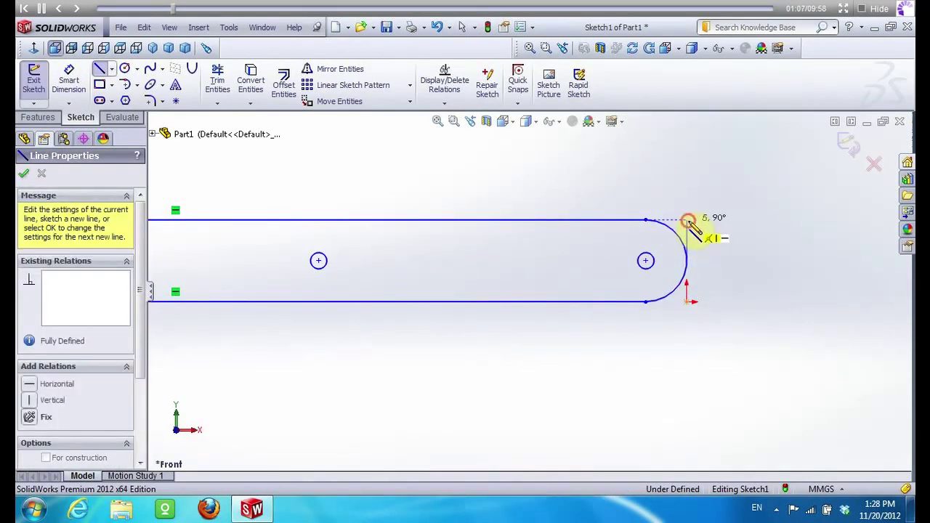
left_click(566, 219)
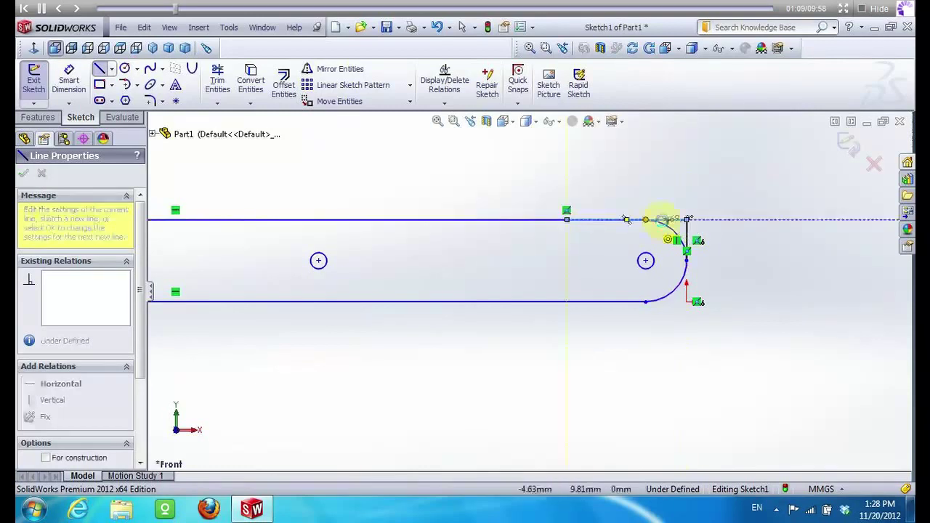
key("Escape")
left_click(676, 221)
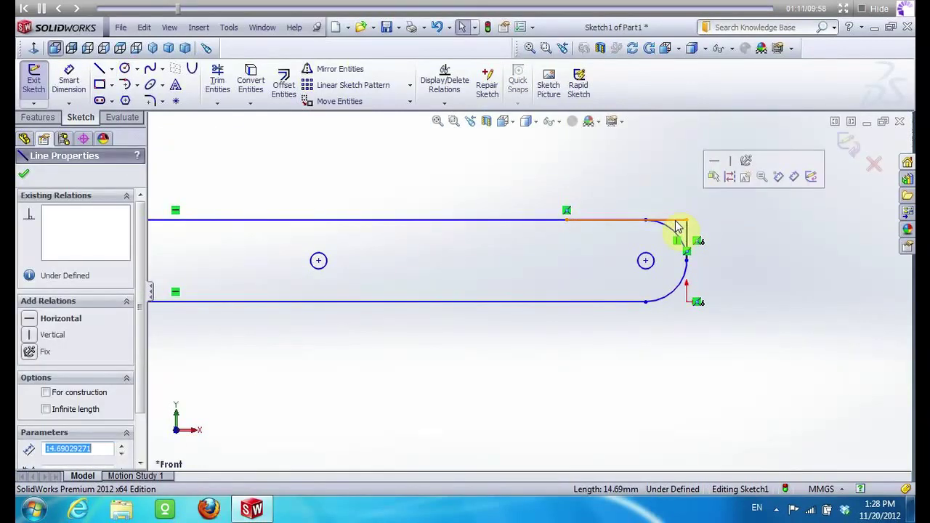
type("55")
key("Return")
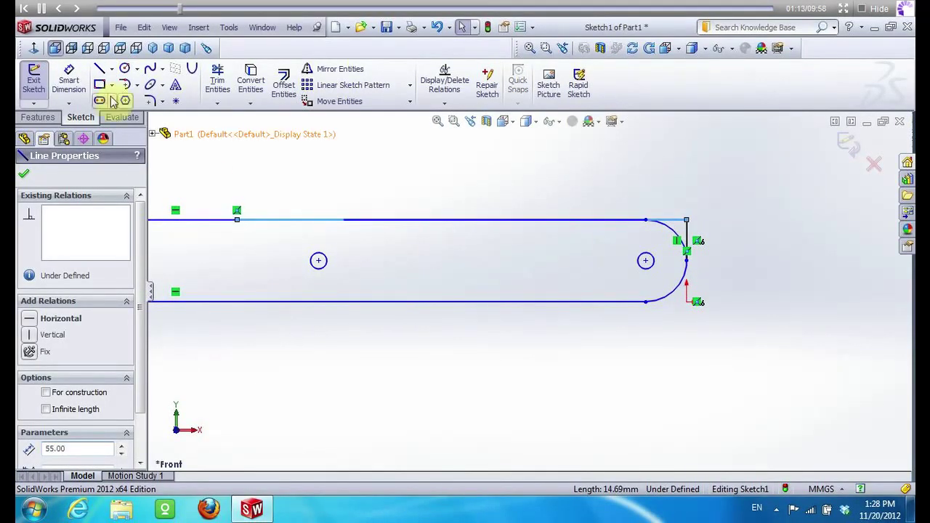
Draw a 5 mm vertical line down from the top line's left end
left_click(101, 69)
left_click(237, 219)
left_click(238, 239)
key("Escape")
type("5")
key("Return")
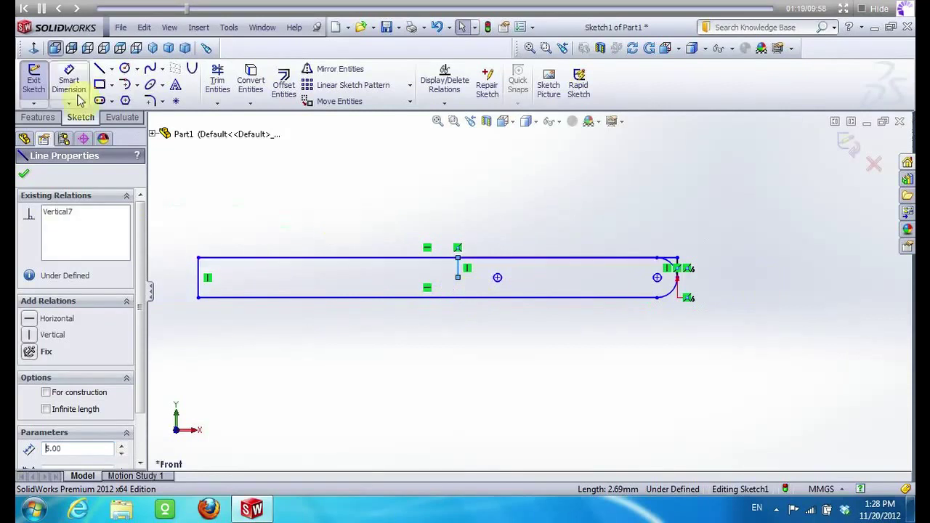
Draw a horizontal line to the left edge, trim the upper-left outer lines, and fit the view
left_click(99, 69)
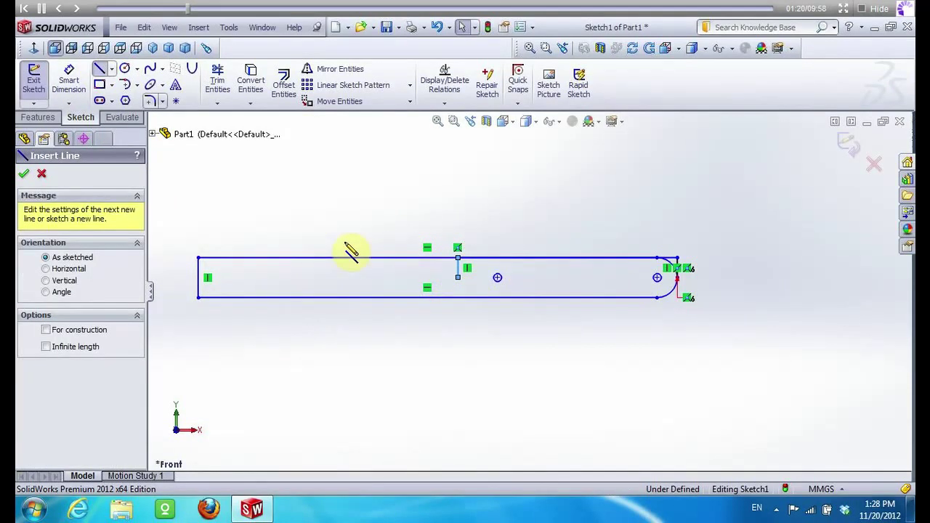
left_click(458, 279)
left_click(198, 277)
key("Escape")
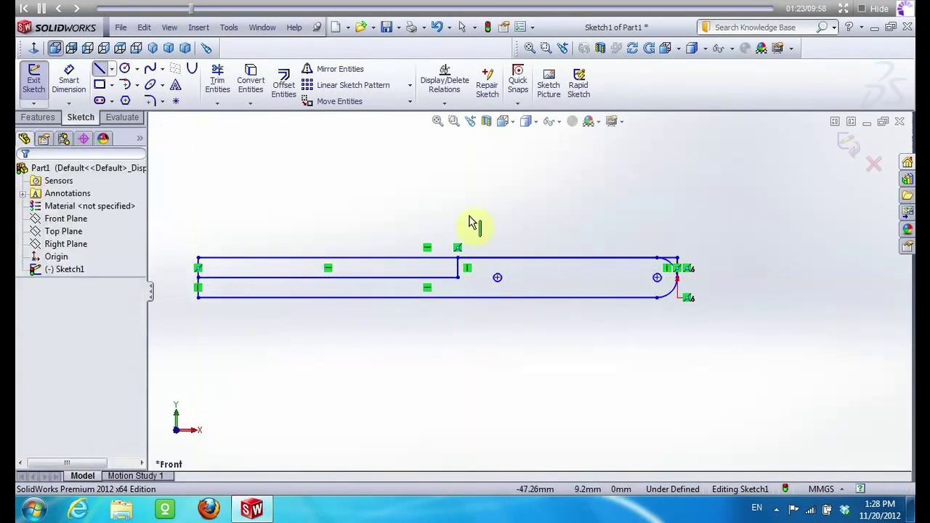
left_click(217, 80)
left_click_drag(197, 261, 220, 265)
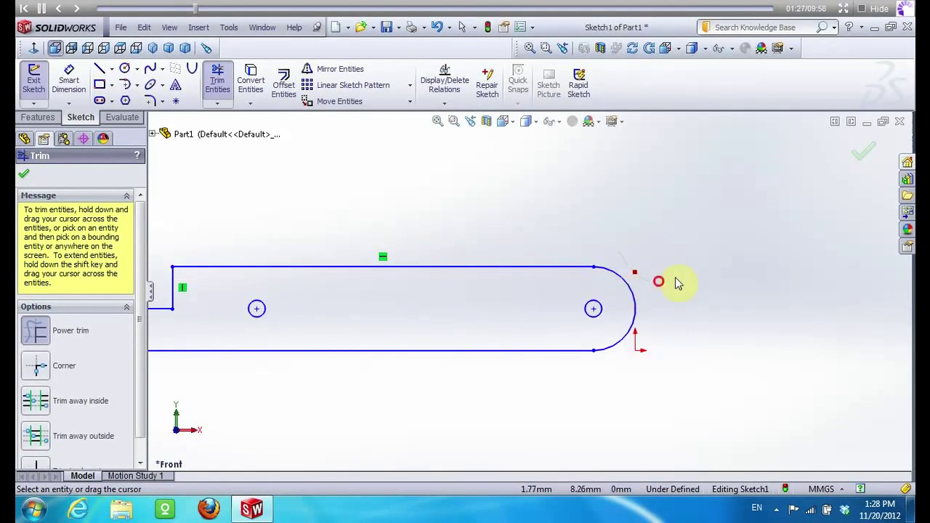
scroll(726, 276, "up", 2)
scroll(332, 306, "up", 2)
key("f")
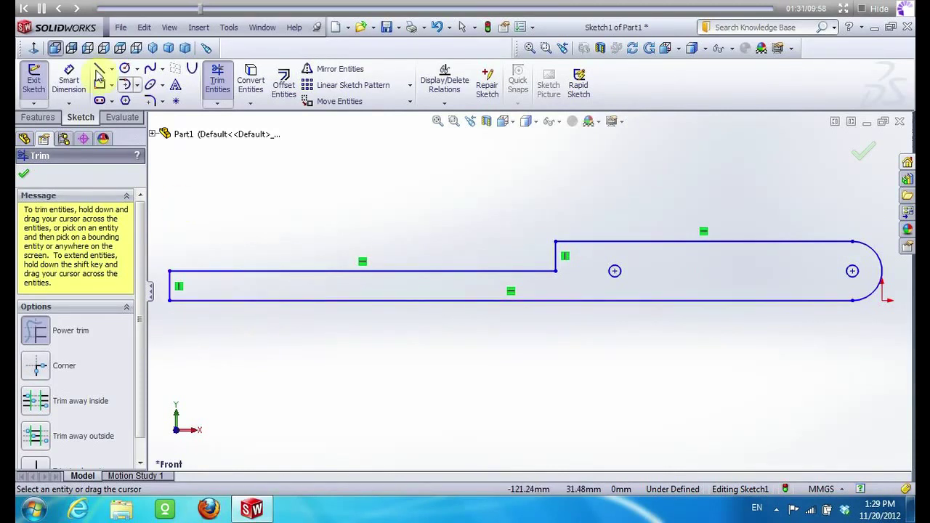
Draw a line along the bottom-left edge and edit its length
left_click(99, 69)
left_click(171, 301)
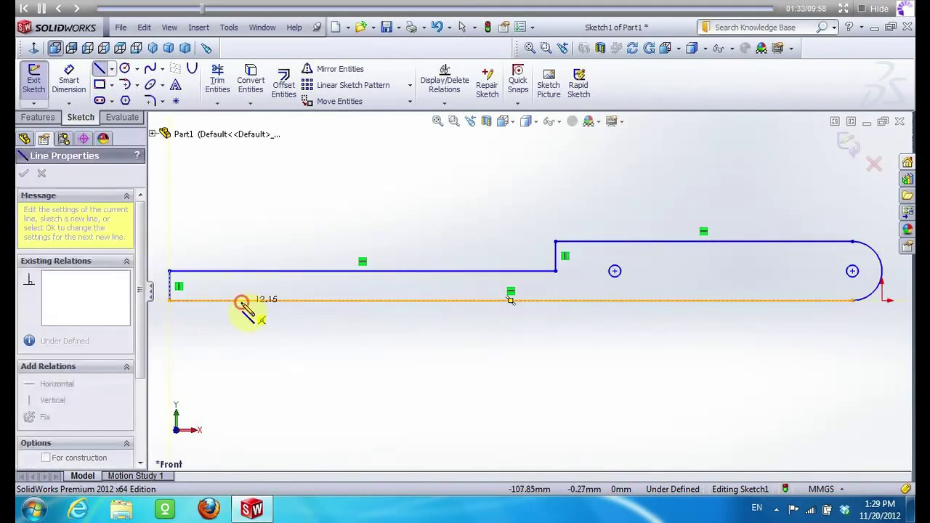
left_click(242, 302)
key("Escape")
left_click_drag(163, 289, 256, 324)
left_click_drag(91, 448, 47, 448)
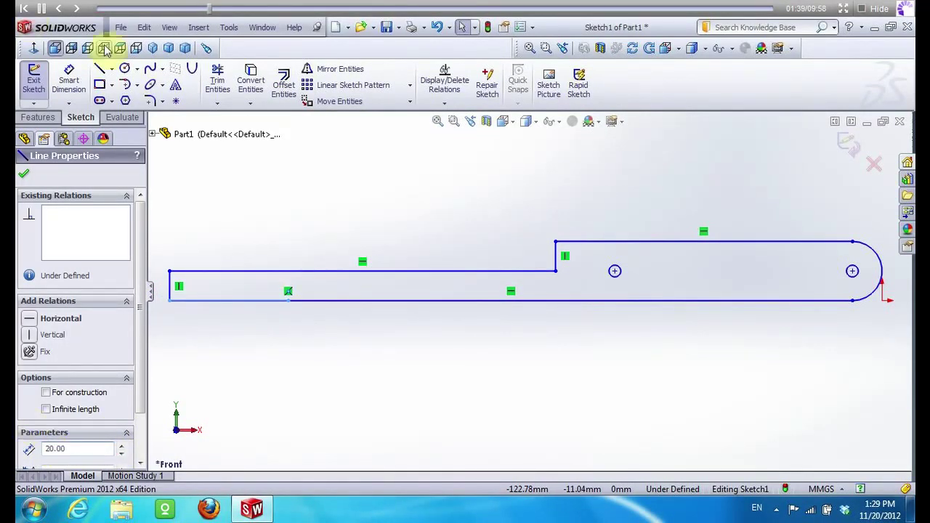
Draw a 5 mm vertical line down from the segment's end point
left_click(99, 69)
left_click(288, 300)
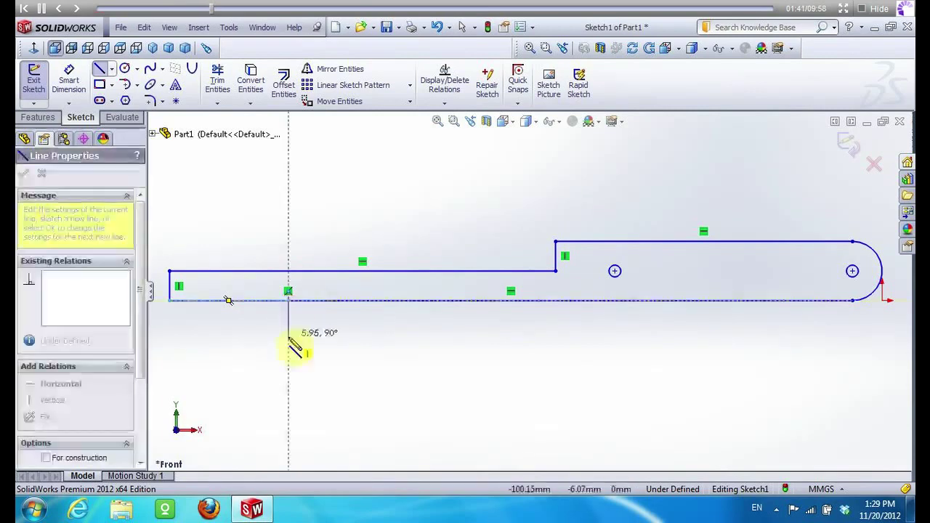
left_click(288, 337)
key("Escape")
type("5")
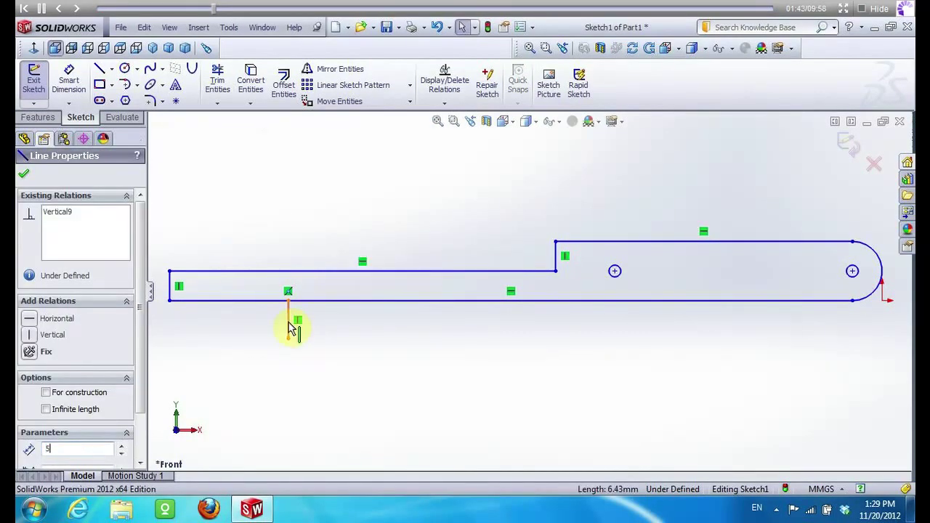
Draw a diagonal line from the vertical line's bottom at a 150° angle
left_click(102, 70)
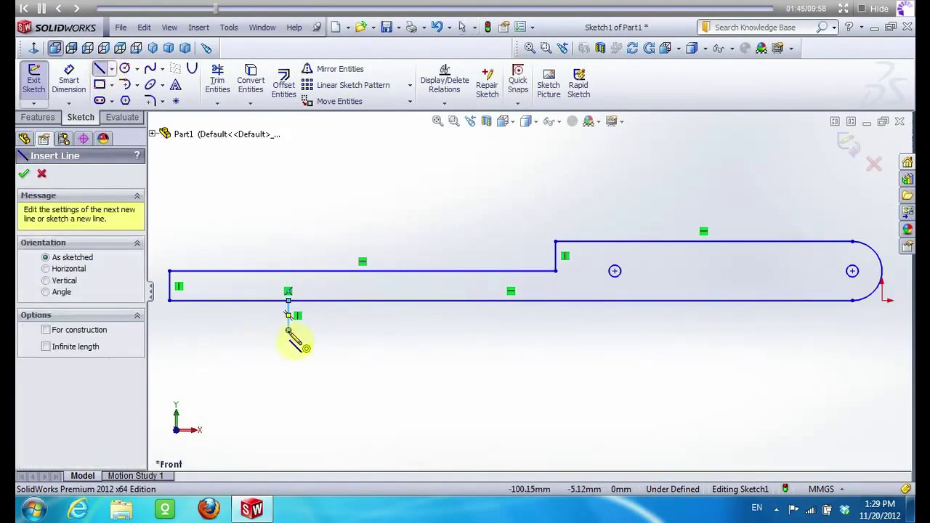
left_click(288, 330)
left_click(240, 283)
key("Escape")
left_click(267, 312)
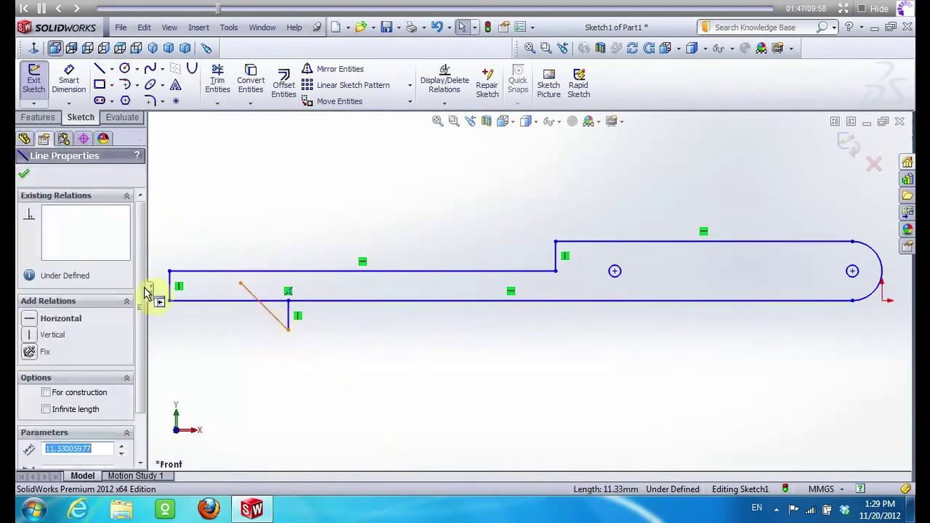
scroll(109, 363, "down", 2)
left_click_drag(91, 415, 30, 422)
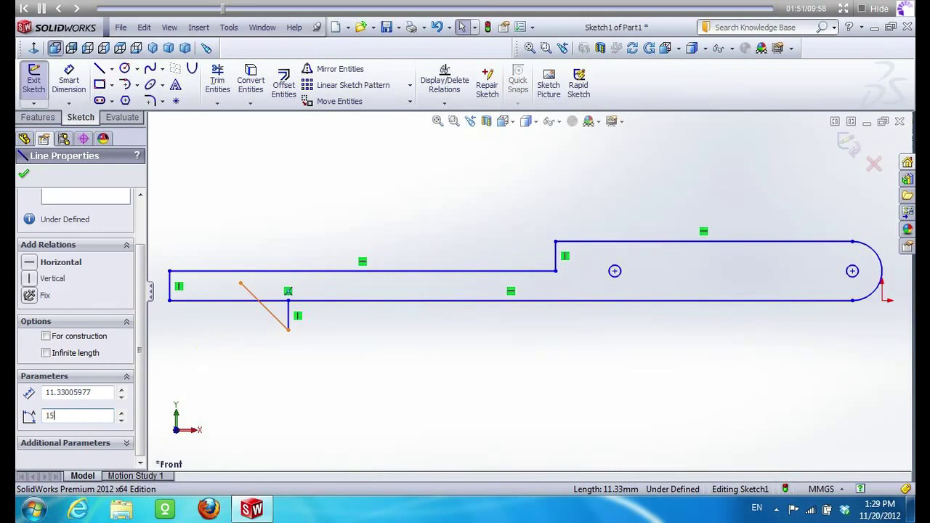
type("0")
key("Return")
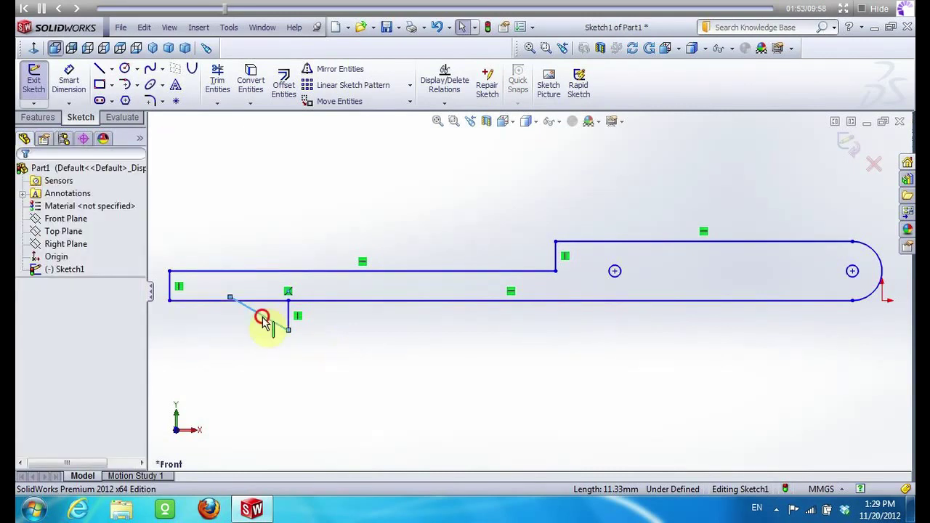
Mirror the diagonal line about the short vertical line
left_click(262, 315)
left_click(332, 69)
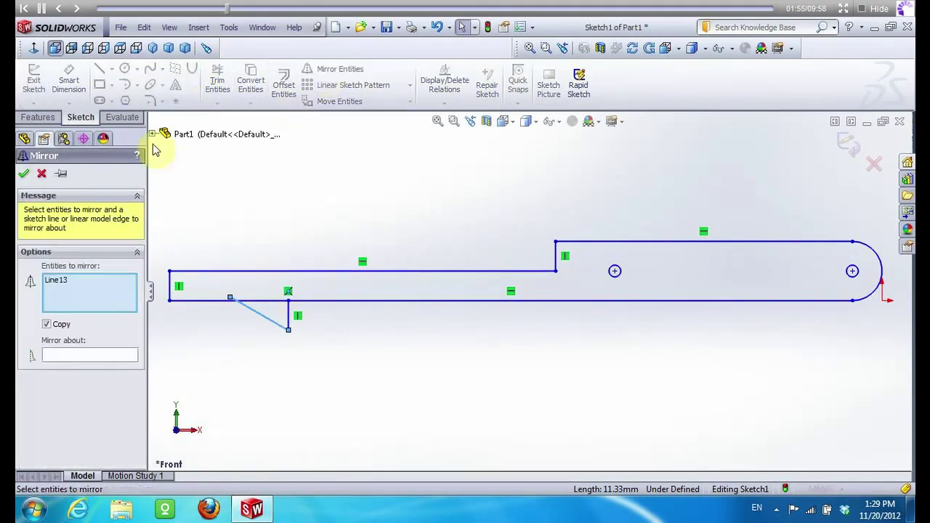
left_click(78, 358)
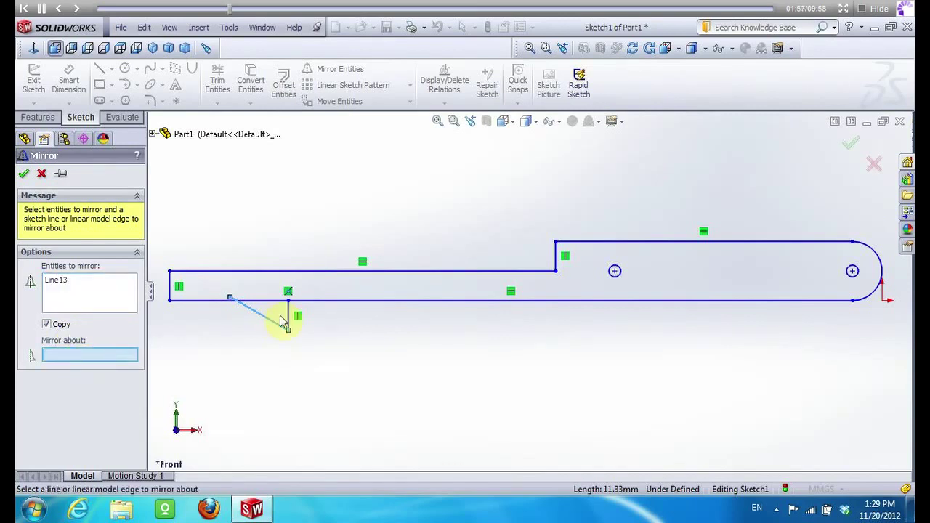
left_click(288, 321)
left_click(23, 173)
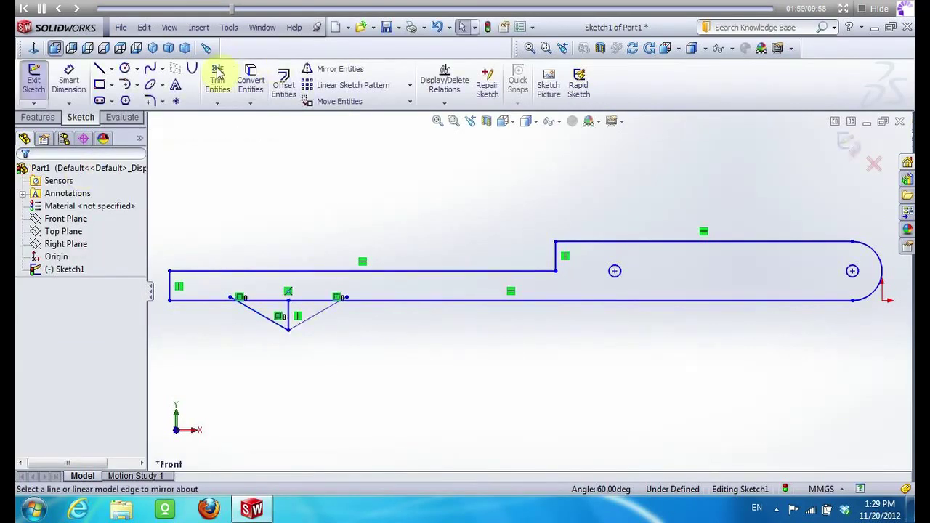
Trim away the bottom edge between the notch ends
left_click(217, 80)
scroll(285, 353, "down", 3)
left_click_drag(228, 225, 294, 245)
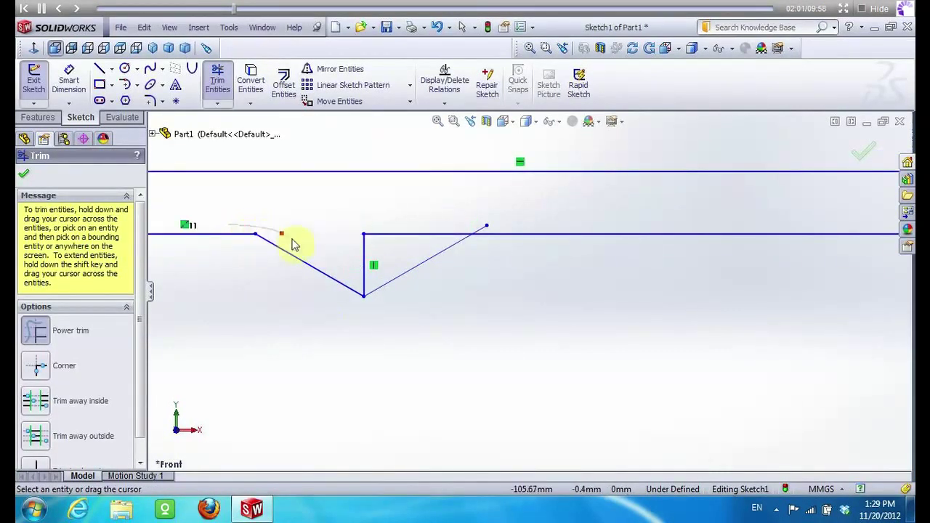
mouse_move(375, 246)
left_mouse_down()
mouse_move(464, 226)
mouse_move(475, 344)
left_mouse_up()
scroll(475, 344, "up", 4)
scroll(325, 335, "up", 2)
scroll(331, 322, "down", 2)
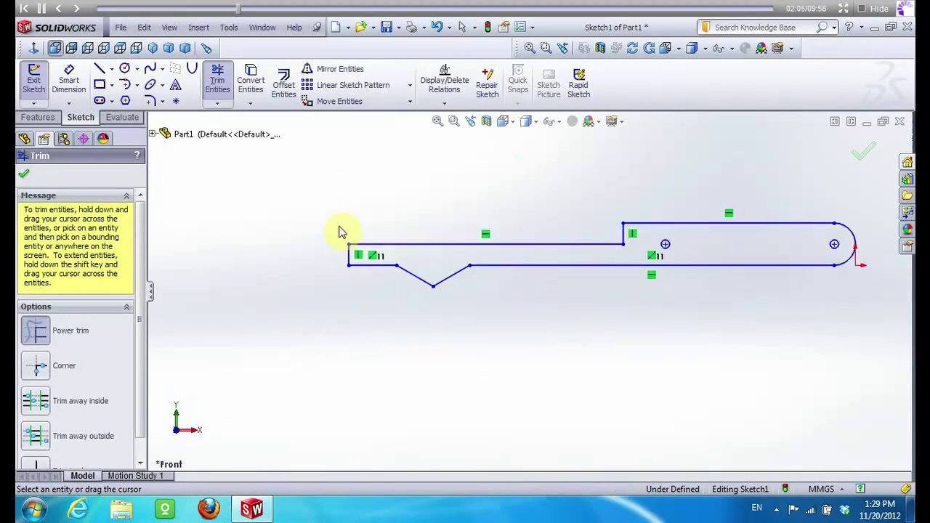
left_click(151, 100)
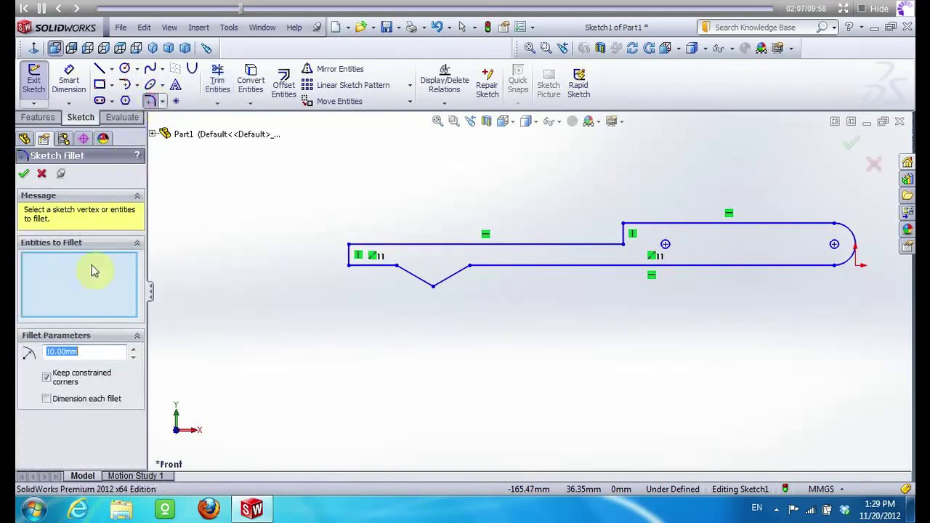
Fillet the narrow section's top-left corner and the step's top corner with 2.5 mm radius
type("2.5")
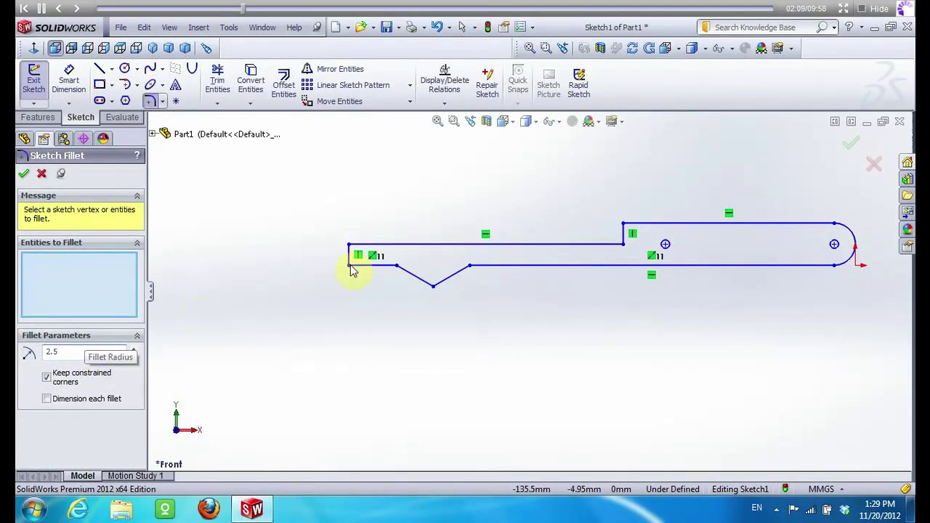
left_click(380, 245)
left_click(352, 253)
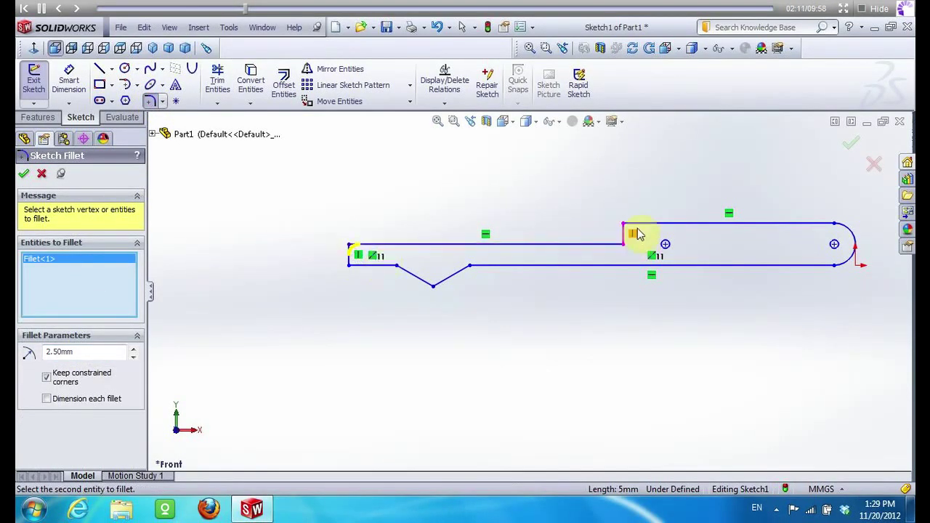
left_click(635, 225)
left_click(625, 233)
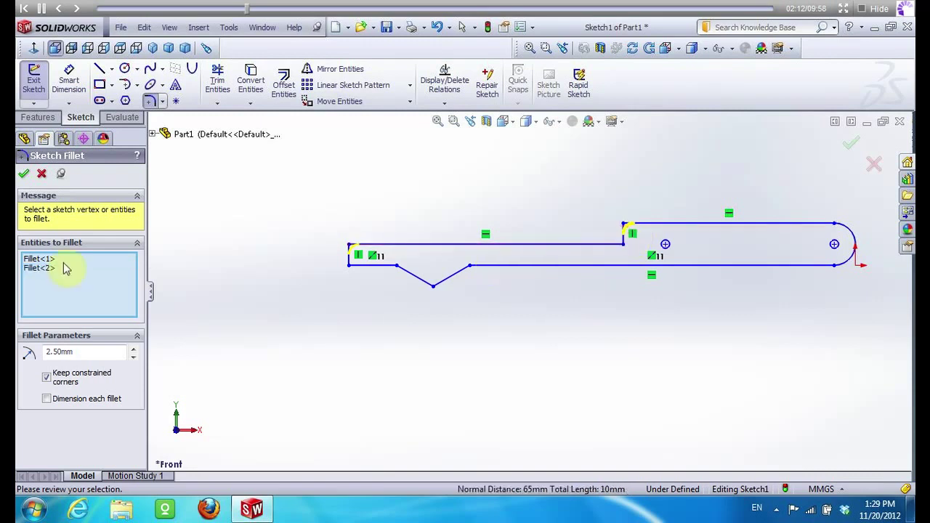
left_click(24, 175)
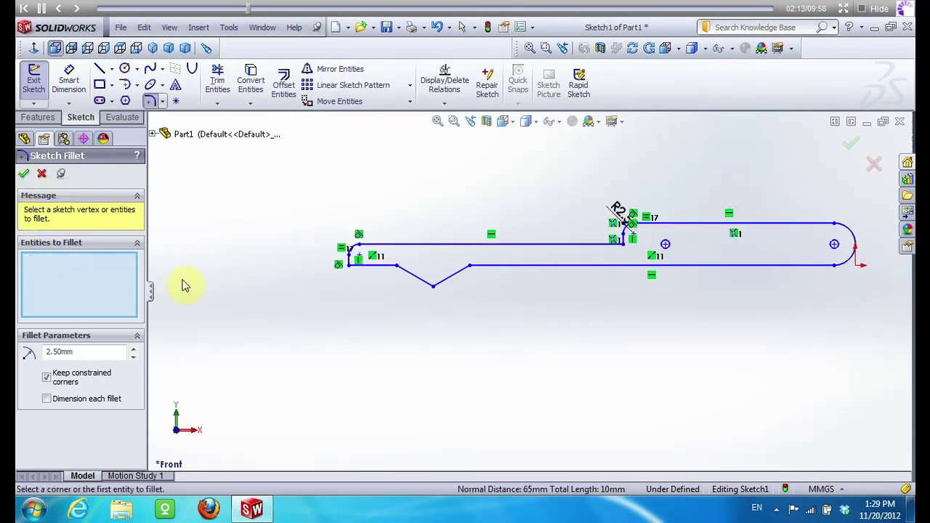
left_click(25, 175)
left_click(38, 124)
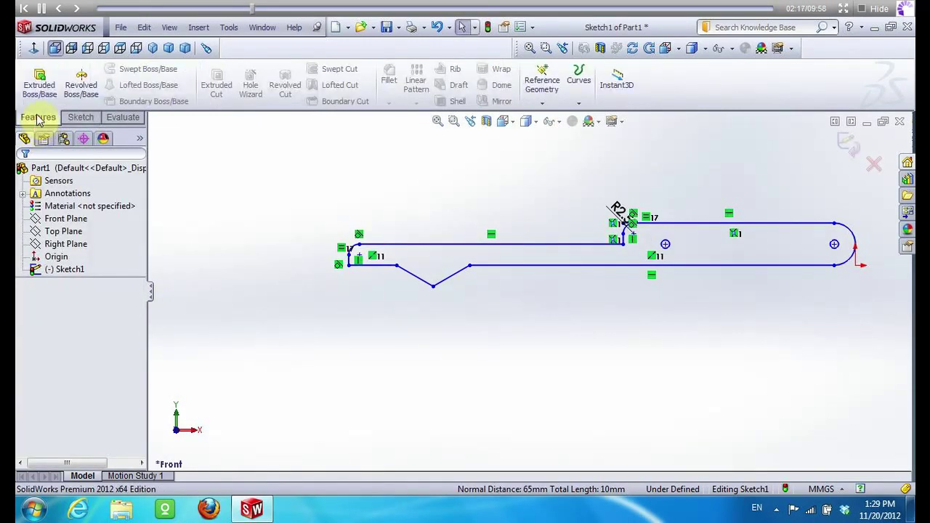
left_click(39, 82)
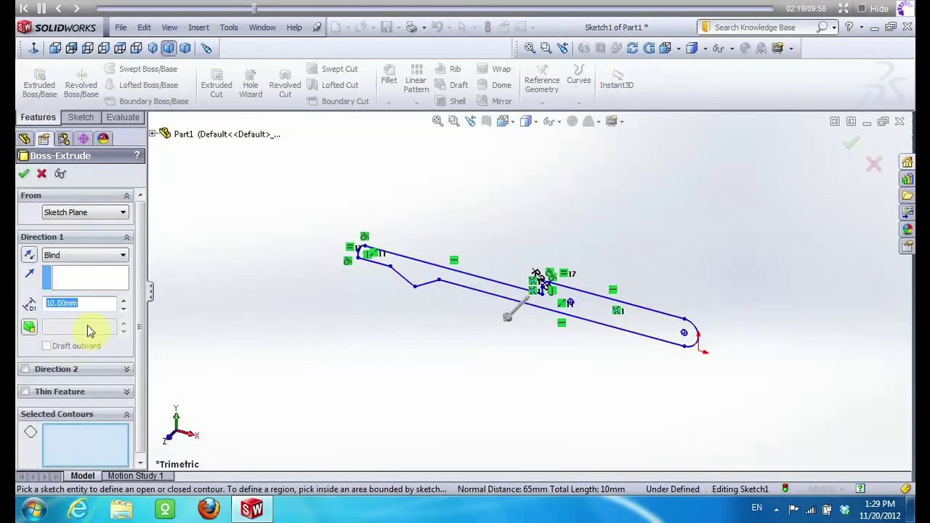
Accept the 10 mm blind extrusion and rotate the view to inspect the part
left_click(23, 174)
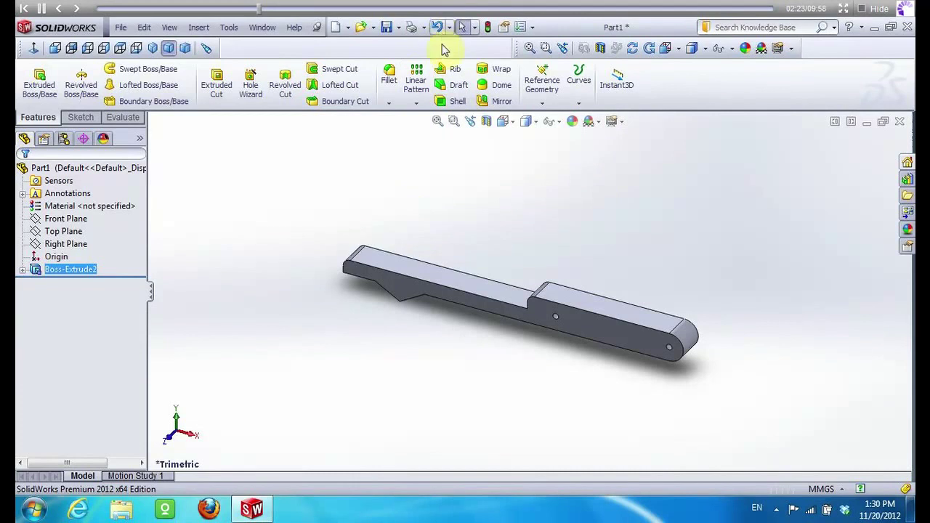
left_click(632, 48)
mouse_move(517, 235)
left_mouse_down()
mouse_move(438, 291)
mouse_move(437, 243)
left_mouse_up()
key("Escape")
Start a new sketch on the part's front face and view it normal to the sketch plane
left_click(455, 310)
right_click(455, 310)
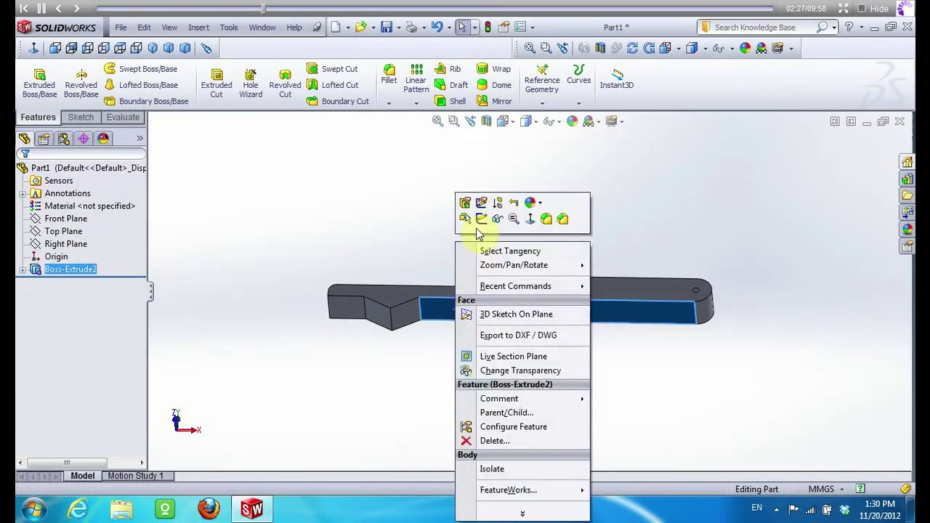
left_click(480, 219)
right_click(73, 281)
left_click(99, 263)
scroll(494, 305, "down", 3)
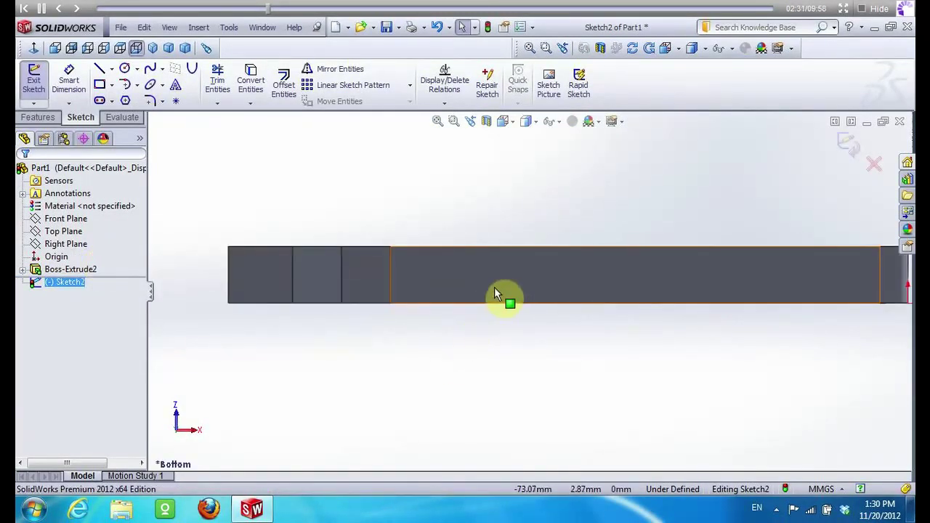
left_click(111, 68)
left_click(111, 100)
Draw a short vertical line and a 100 mm horizontal bottom line from the lower-left corner
left_click(99, 72)
left_click_drag(229, 304, 228, 274)
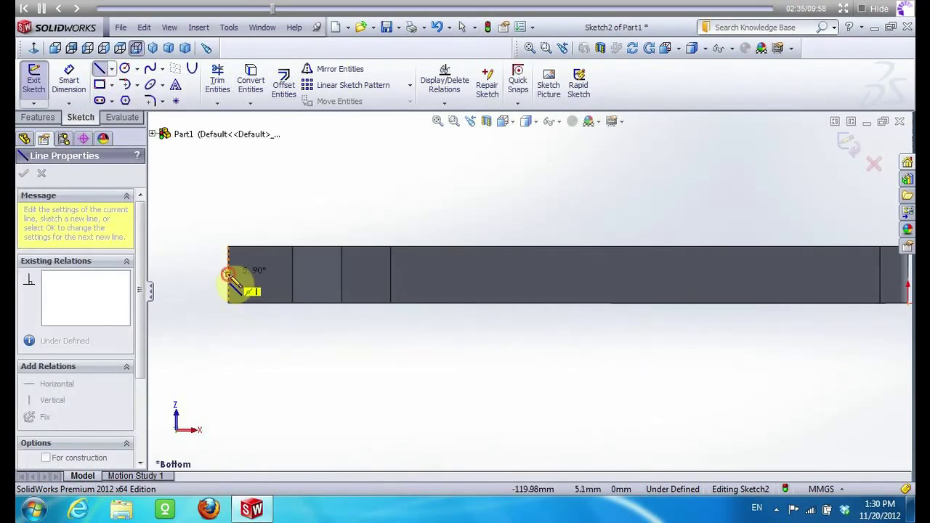
key("Escape")
left_click(100, 71)
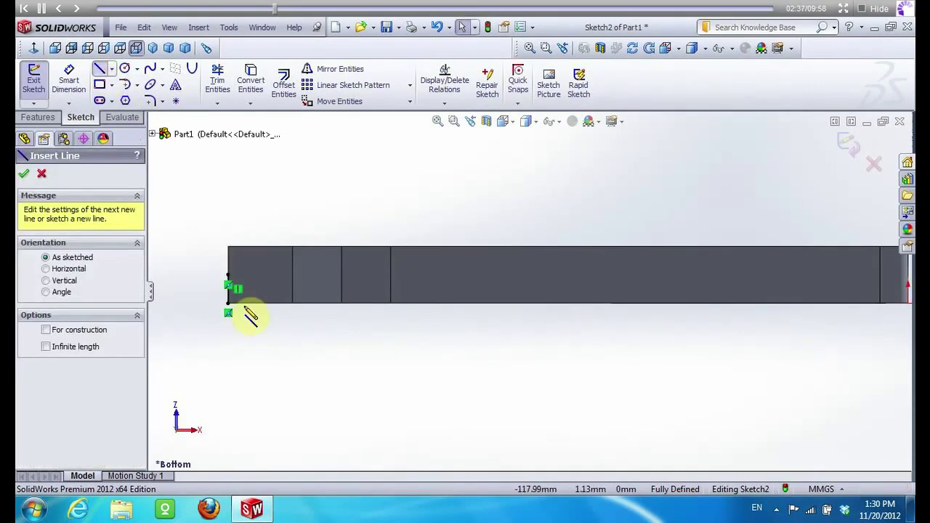
left_click_drag(228, 312, 451, 313)
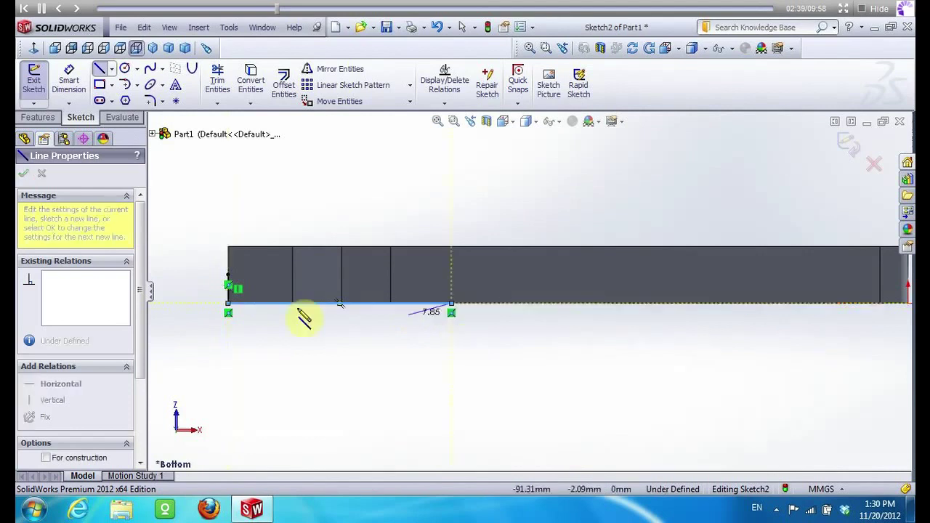
key("Escape")
left_click(229, 295)
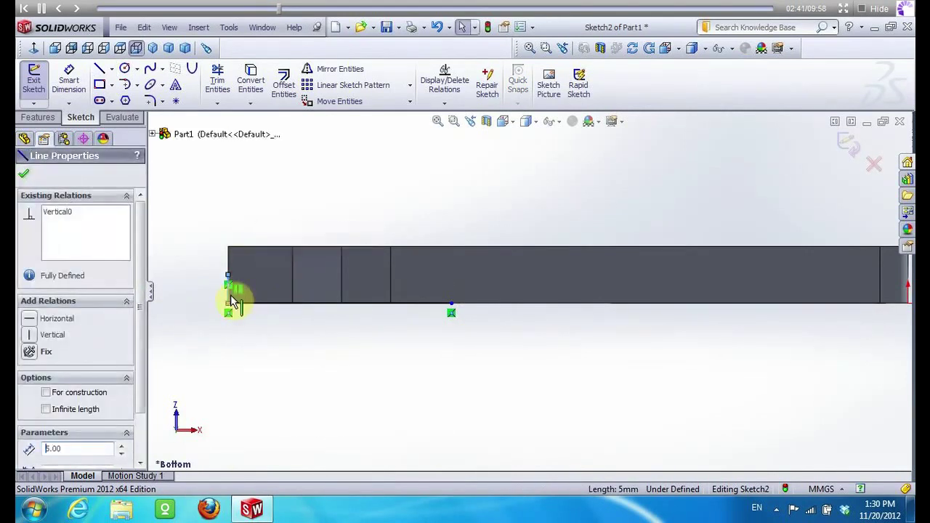
left_click(256, 305)
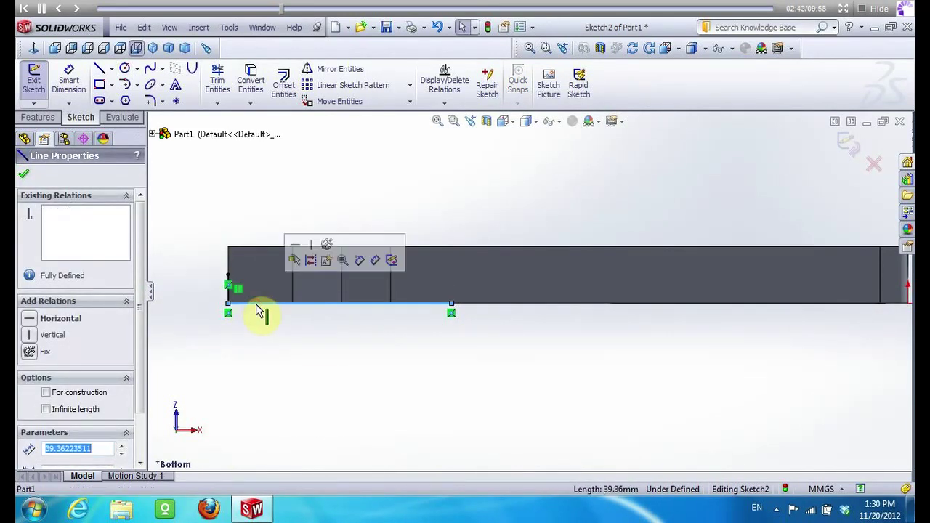
type("100")
key("Return")
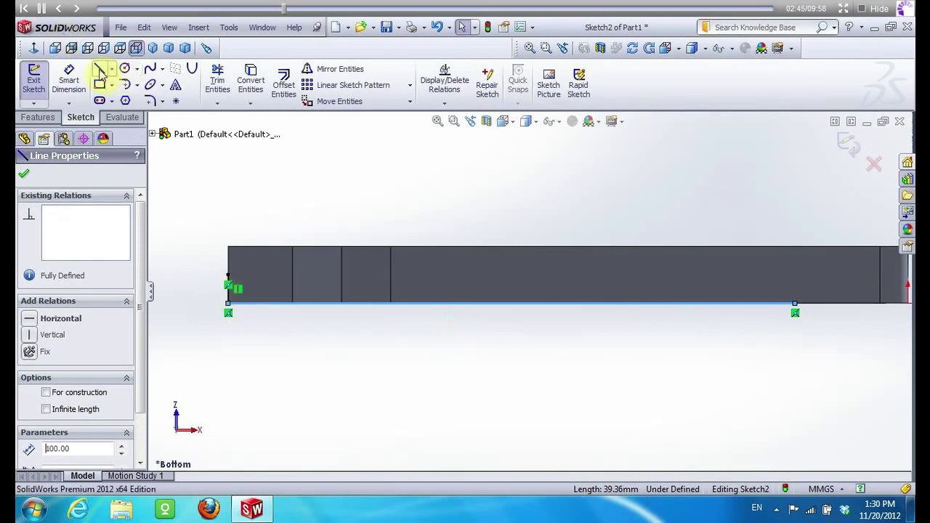
Draw a line from the bottom line's right end set at 150°
left_click(100, 70)
left_click(795, 304)
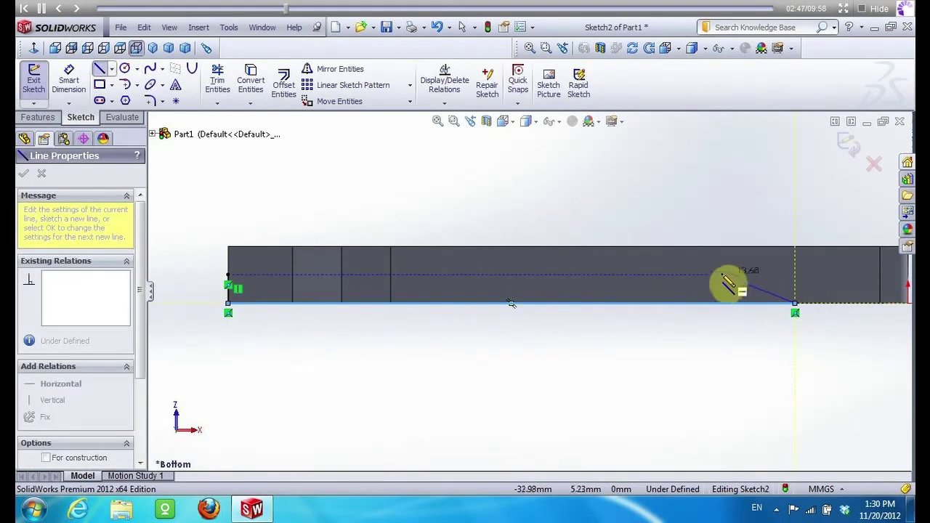
left_click(713, 264)
key("Escape")
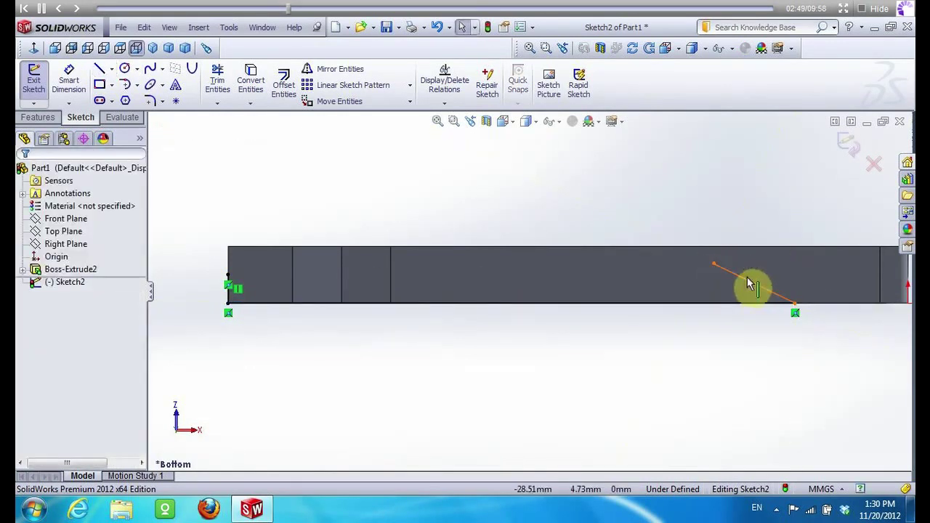
left_click(748, 281)
scroll(123, 348, "down", 2)
left_click_drag(106, 416, 42, 416)
type("0")
key("Return")
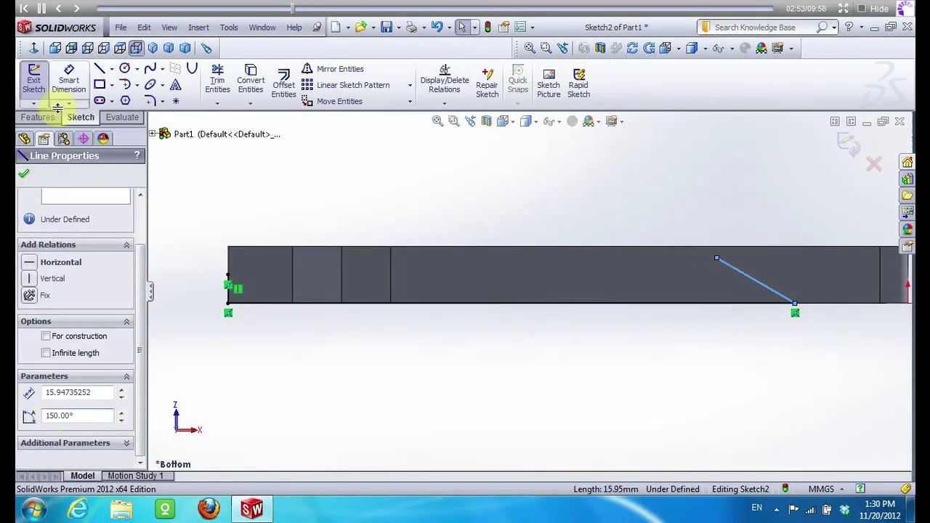
Draw a horizontal line from the left edge across the angled line and trim the overhanging ends
left_click(228, 274)
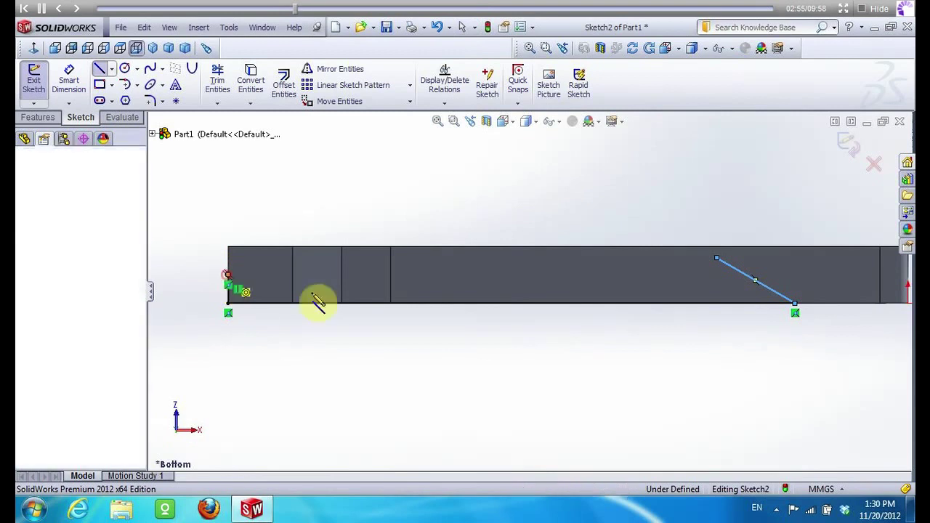
left_click(810, 275)
key("Escape")
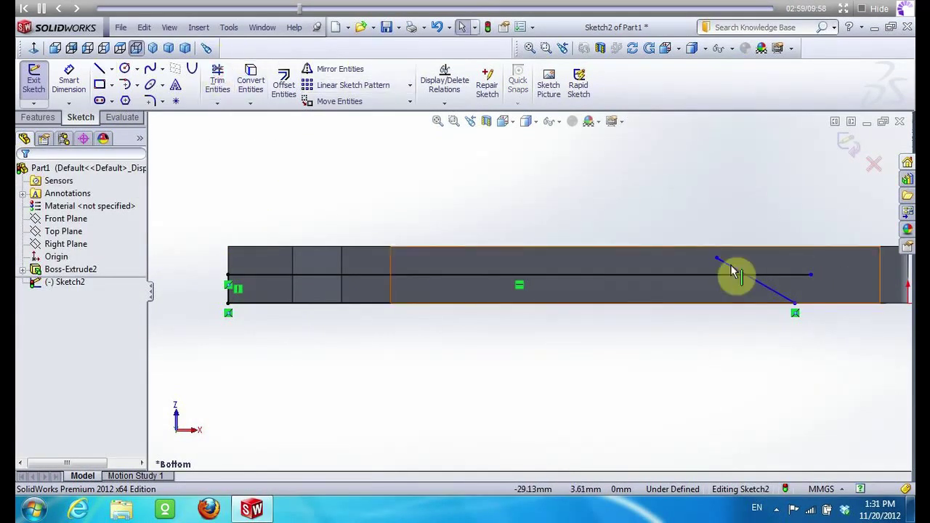
left_click_drag(732, 271, 730, 276)
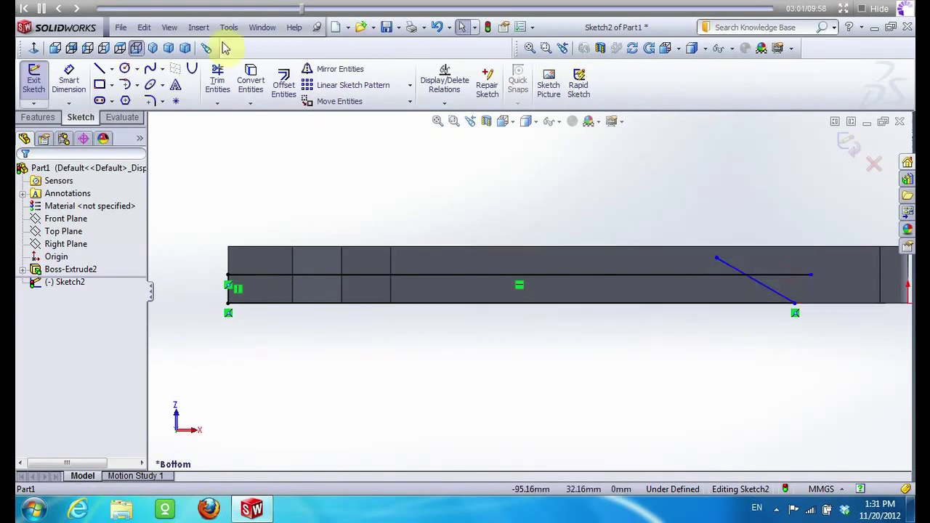
left_click(217, 80)
mouse_move(618, 270)
left_mouse_down()
mouse_move(712, 269)
mouse_move(785, 284)
left_mouse_up()
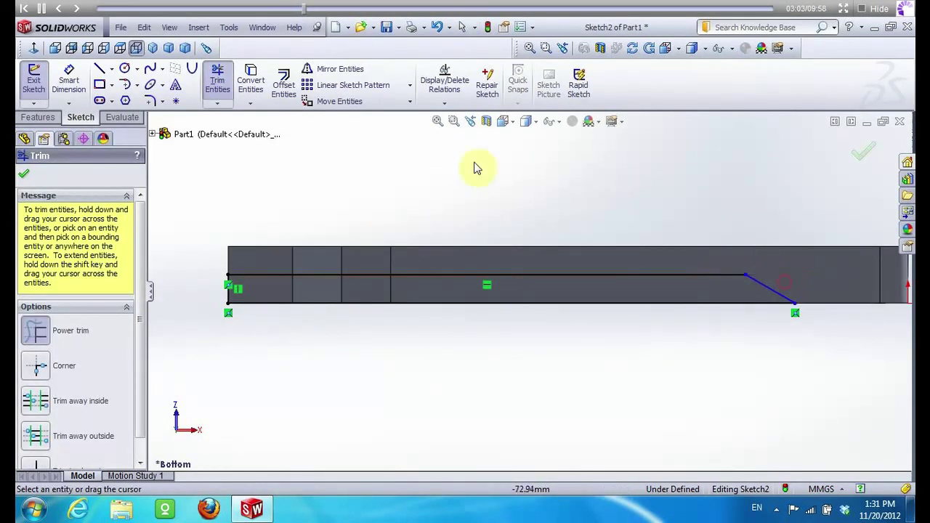
left_click(24, 177)
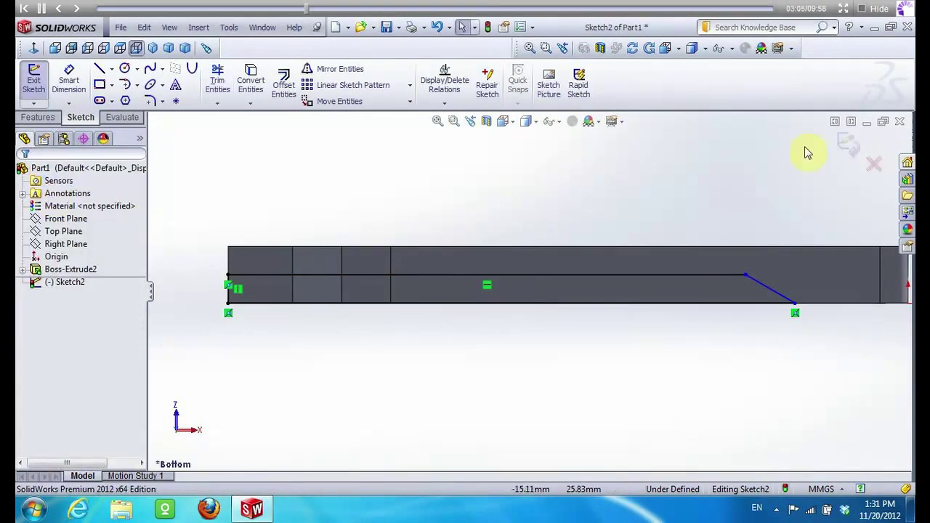
left_click(848, 144)
left_click(216, 82)
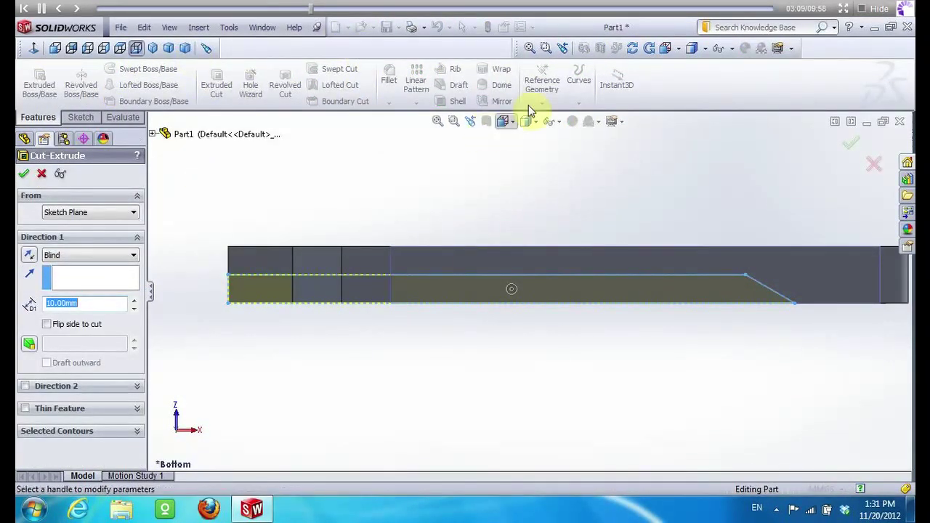
Set Cut-Extrude1 to Through All in Direction 1 and Direction 2, then inspect it side-on
mouse_move(579, 160)
left_mouse_down()
mouse_move(526, 245)
mouse_move(200, 266)
left_mouse_up()
left_click(87, 259)
left_click(65, 278)
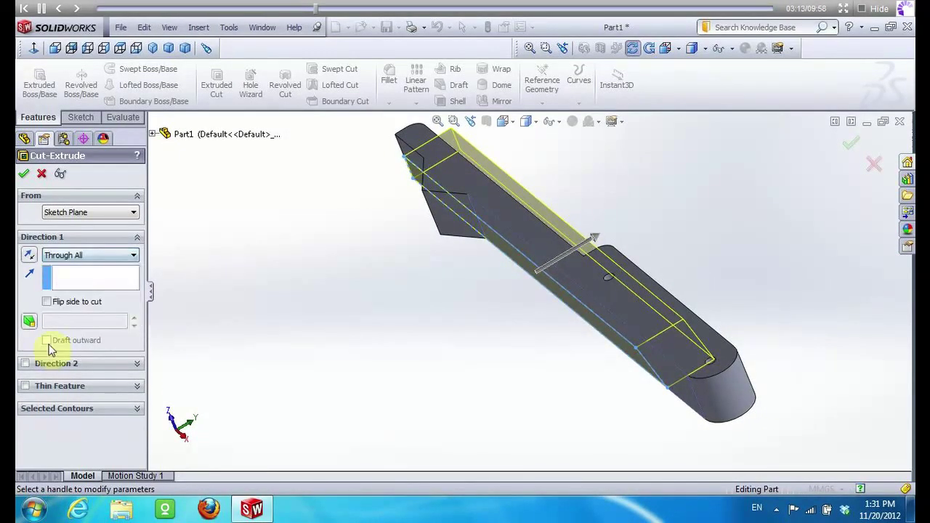
left_click(26, 363)
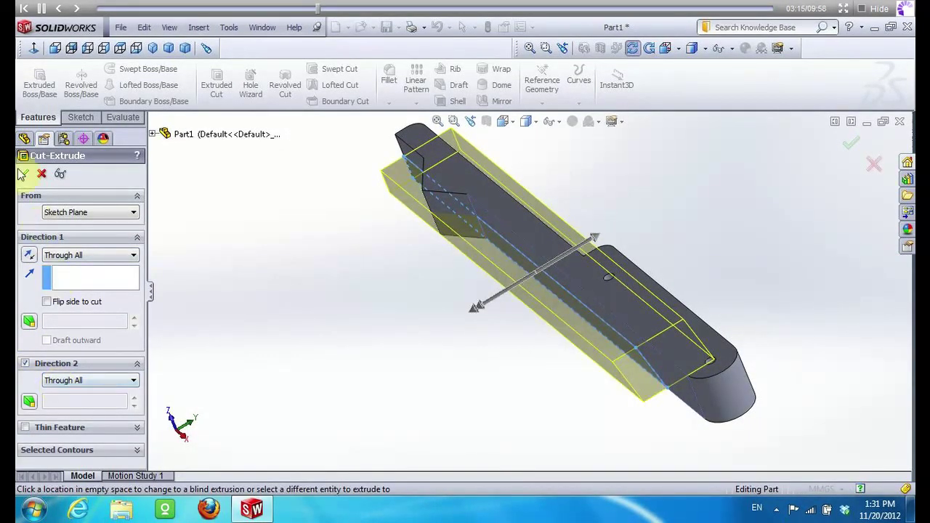
left_click(21, 173)
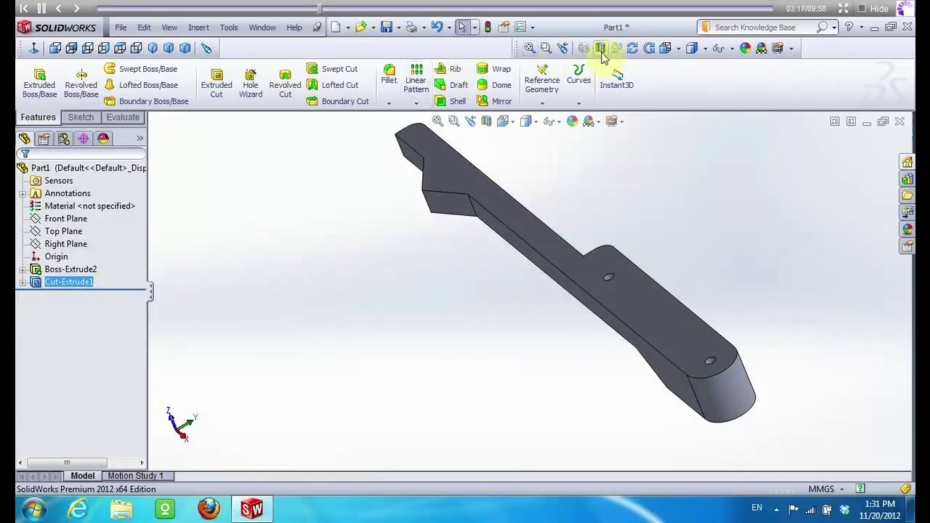
left_click(632, 48)
mouse_move(531, 245)
left_mouse_down()
mouse_move(600, 134)
mouse_move(556, 328)
left_mouse_up()
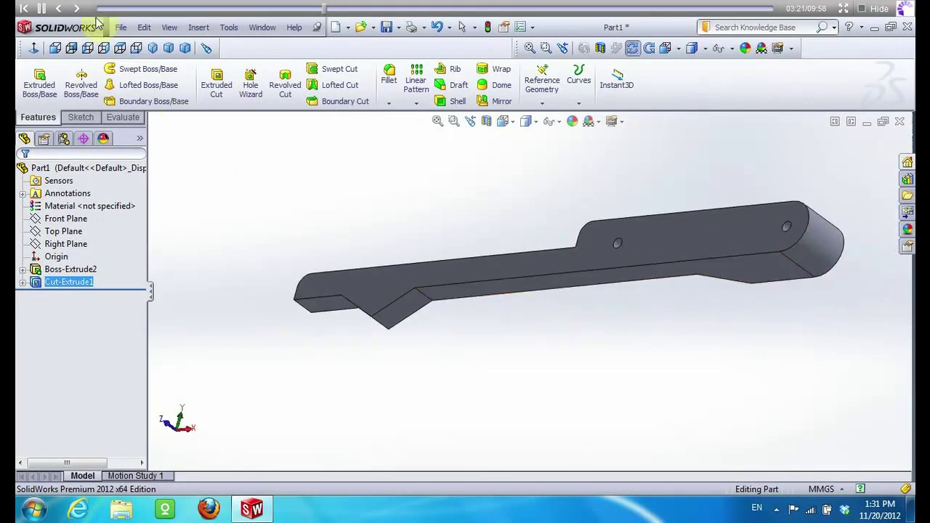
Save the part under the name Part2
left_click(121, 27)
left_click(145, 133)
key("BackSpace")
type("2")
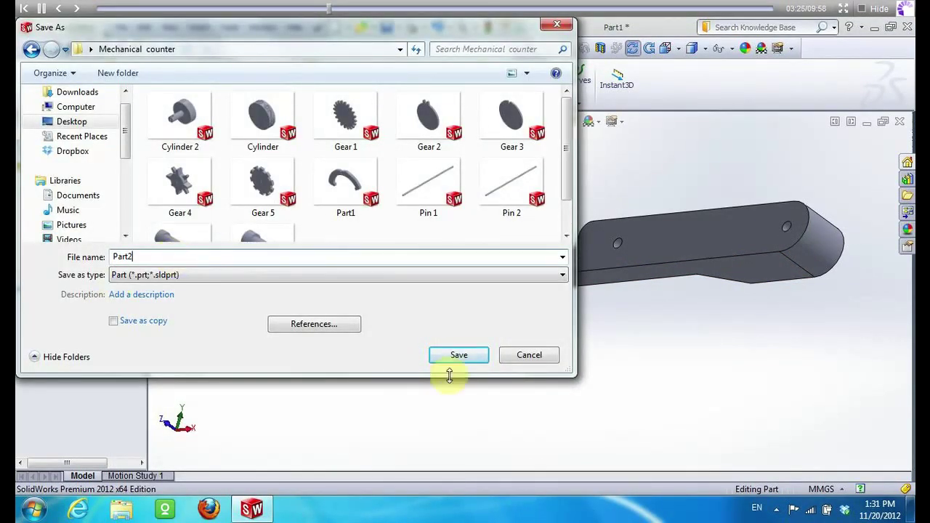
left_click(451, 358)
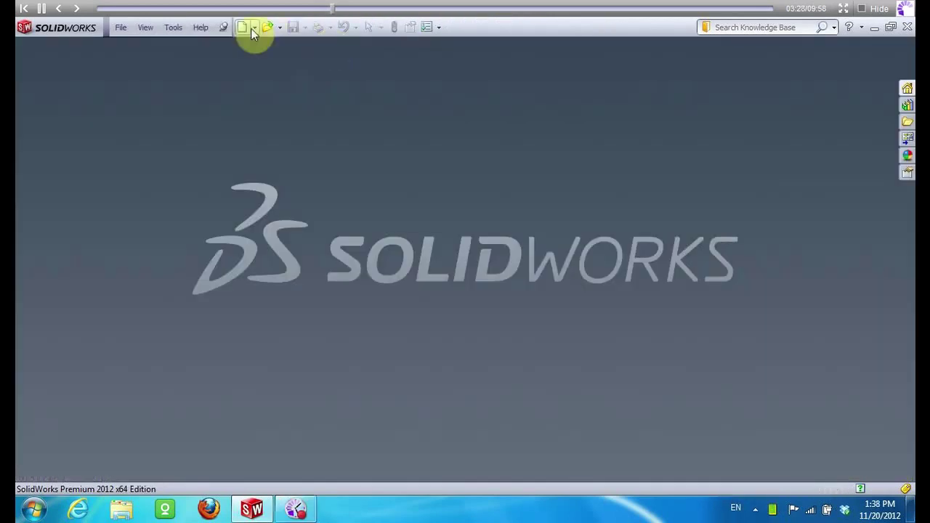
Create a new part and start a sketch on the Front Plane
left_click(251, 28)
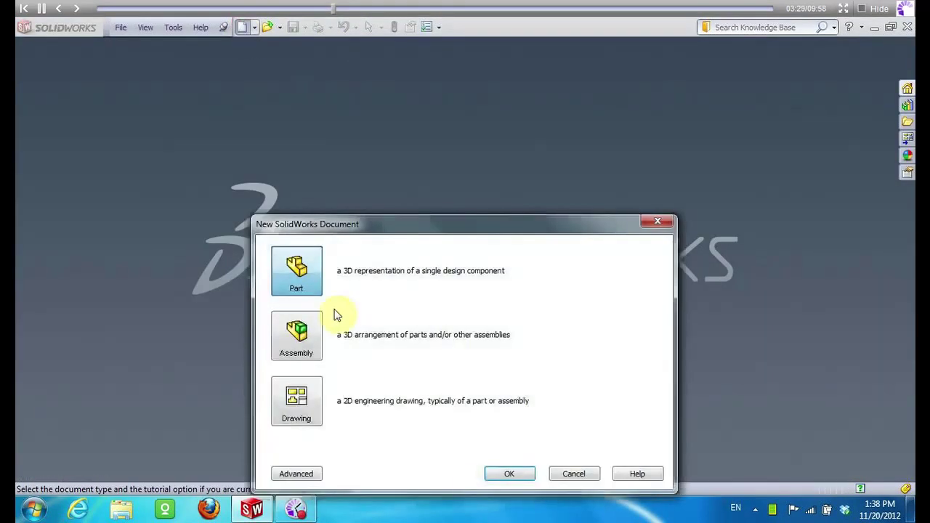
left_click(501, 474)
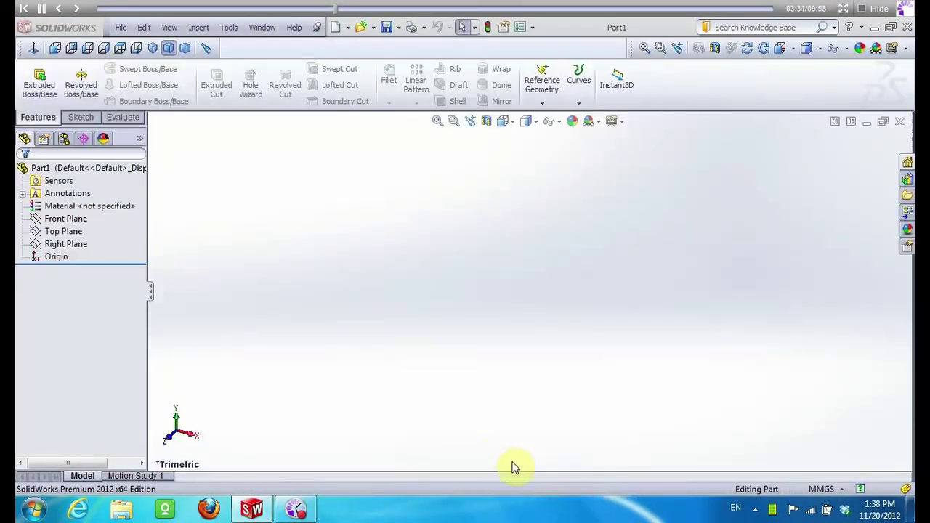
left_click(81, 117)
left_click(33, 80)
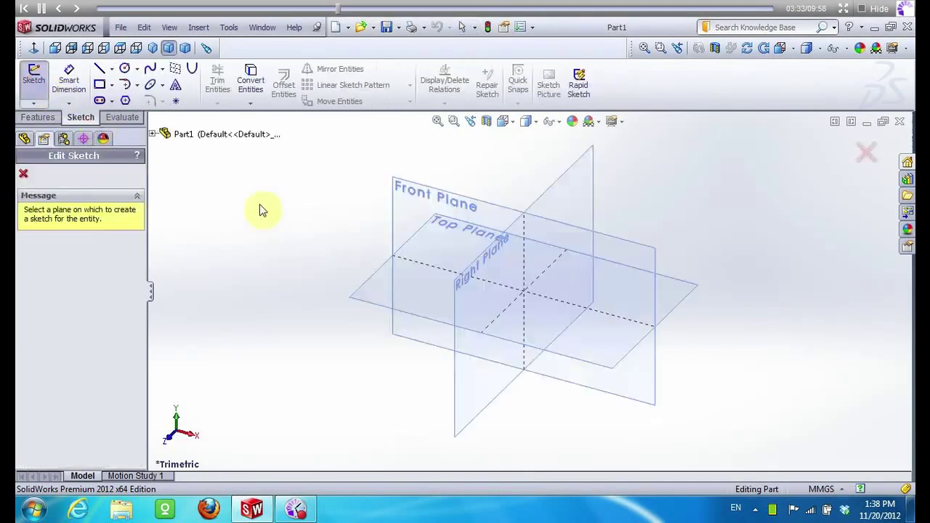
left_click(486, 218)
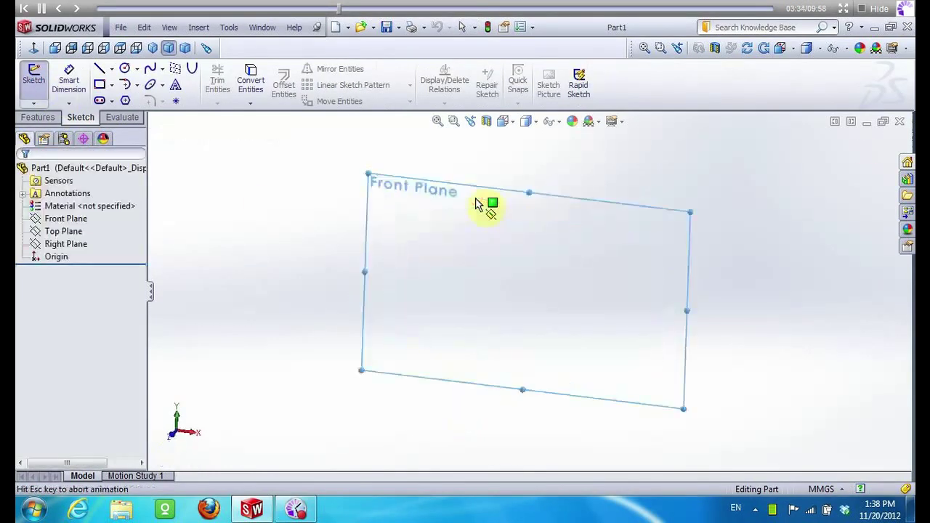
Draw a rectangle from the origin with a 5 mm right edge and 130 mm top edge
left_click(100, 85)
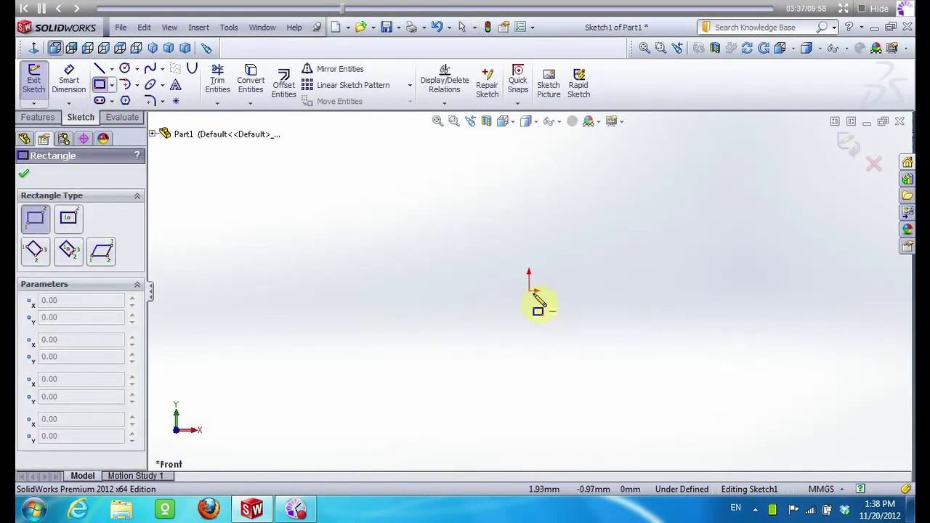
left_click(528, 290)
left_click(236, 259)
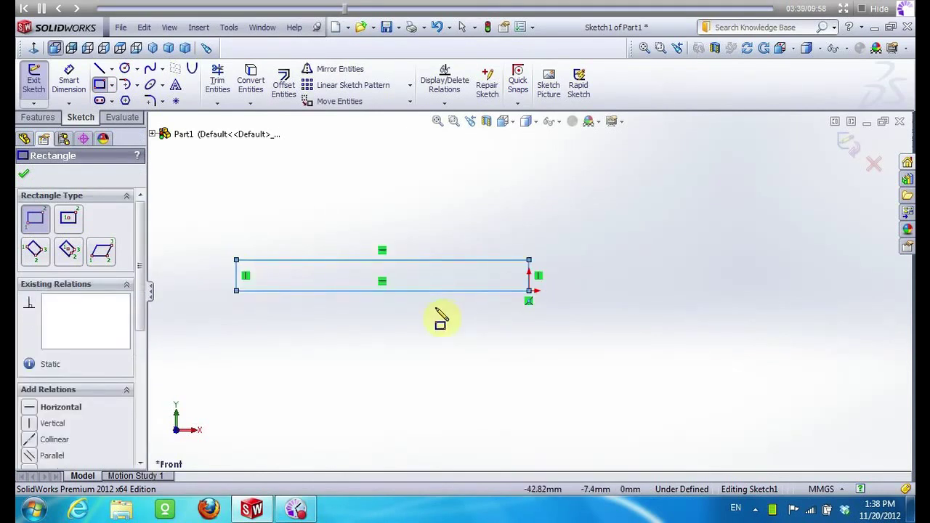
key("Escape")
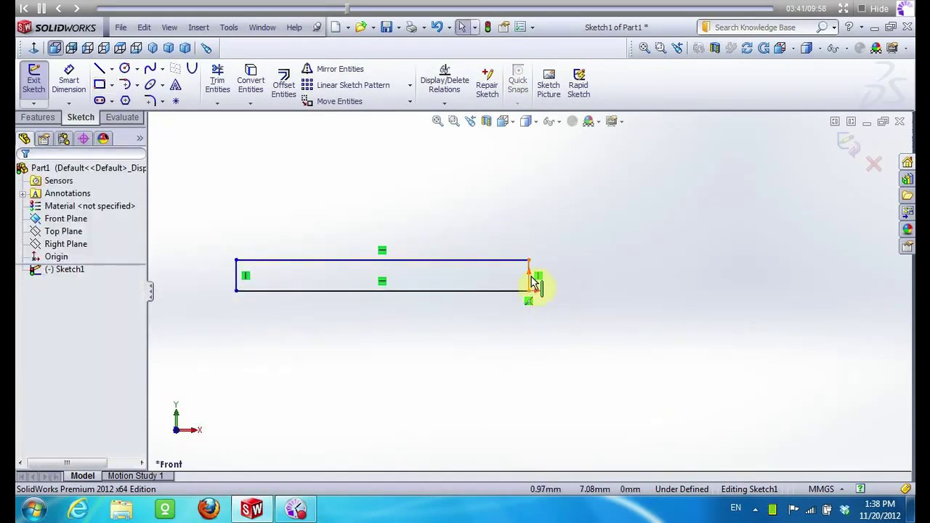
left_click(534, 284)
type("5")
key("Return")
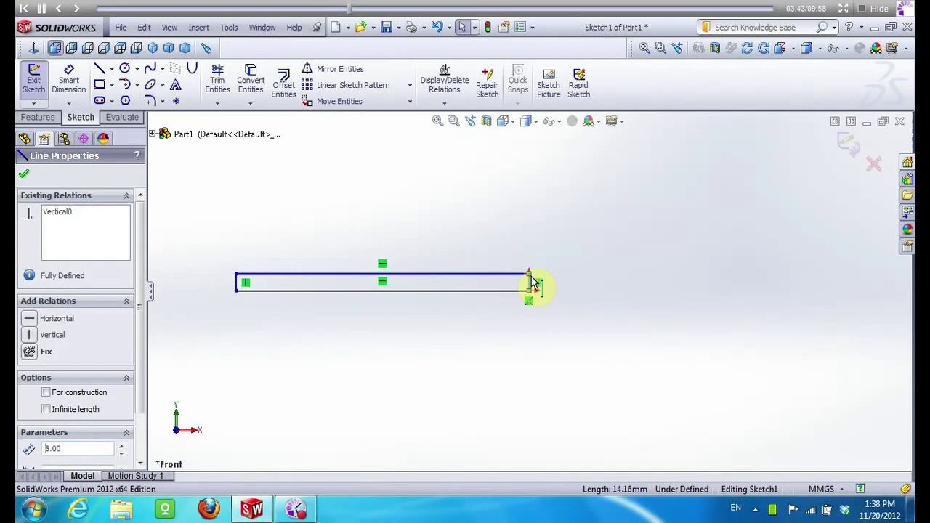
left_click(500, 273)
type("130")
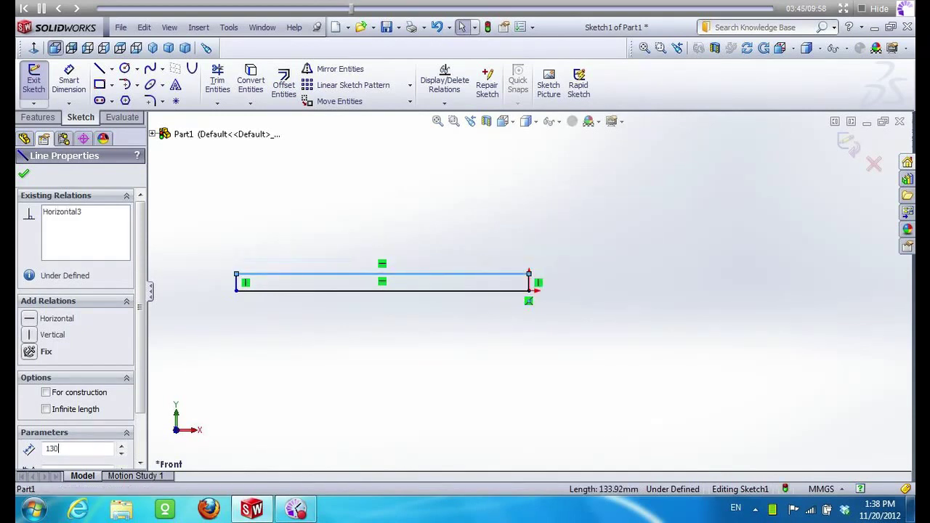
left_click(99, 68)
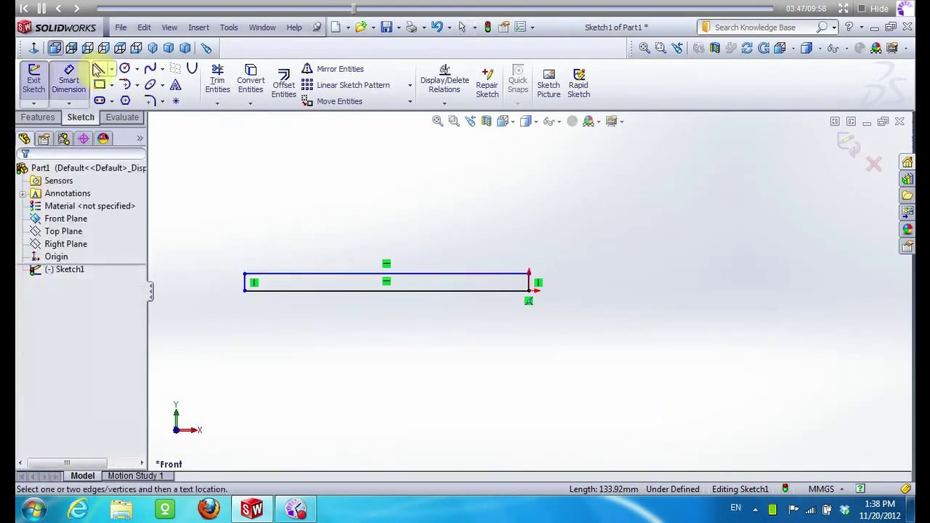
Add a 4 mm horizontal line inward from the right edge and a circle touching that edge
scroll(564, 302, "down", 3)
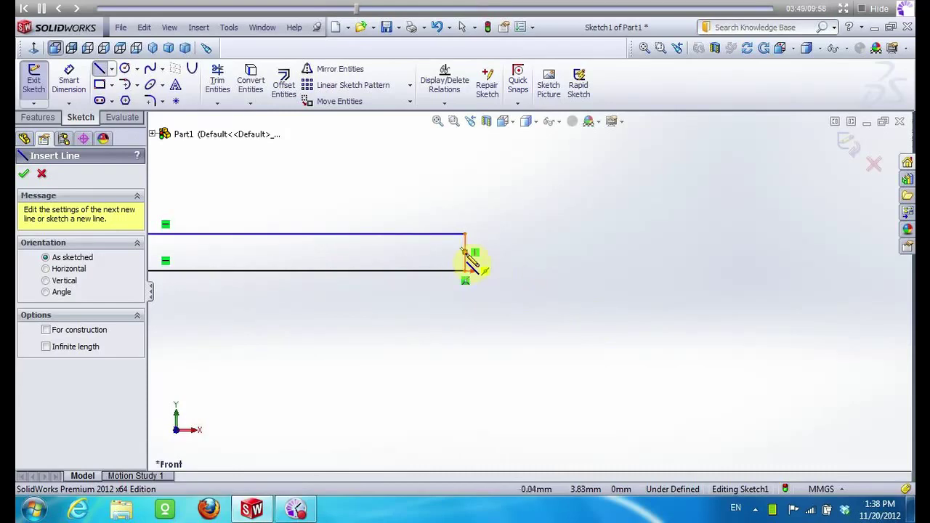
left_click(465, 252)
left_click(416, 252)
key("Escape")
left_click(434, 254)
type("4")
left_click(124, 68)
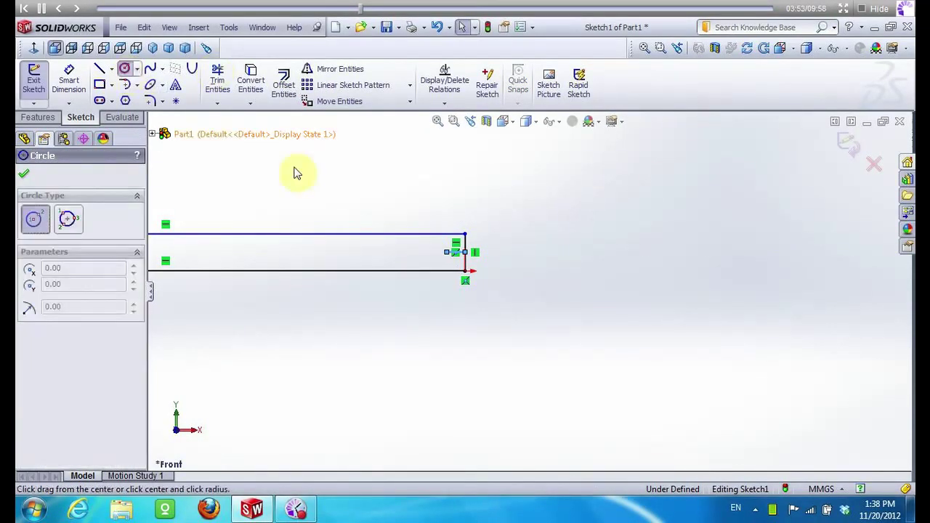
left_click(446, 251)
left_click(465, 254)
Draw a 1 mm horizontal helper line from the circle's centre
scroll(428, 247, "up", 5)
left_click(100, 69)
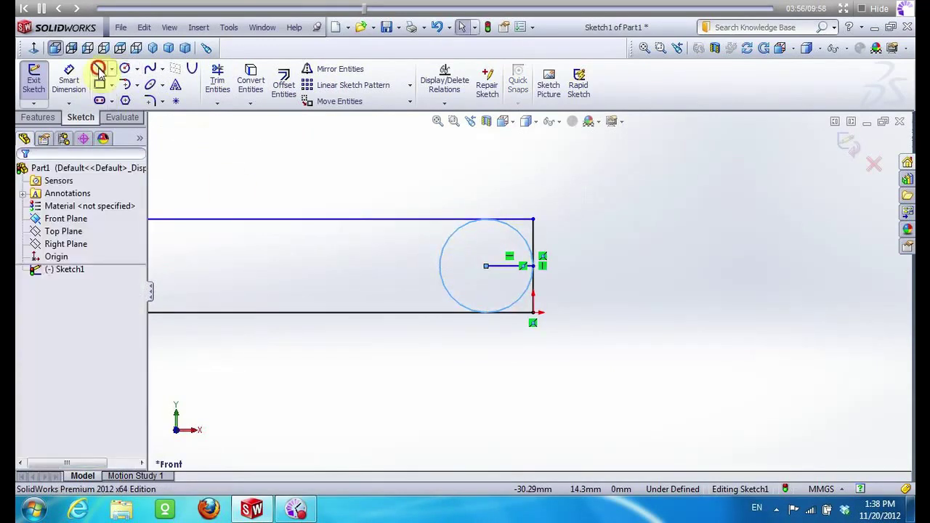
left_click(486, 266)
left_click(452, 265)
key("Escape")
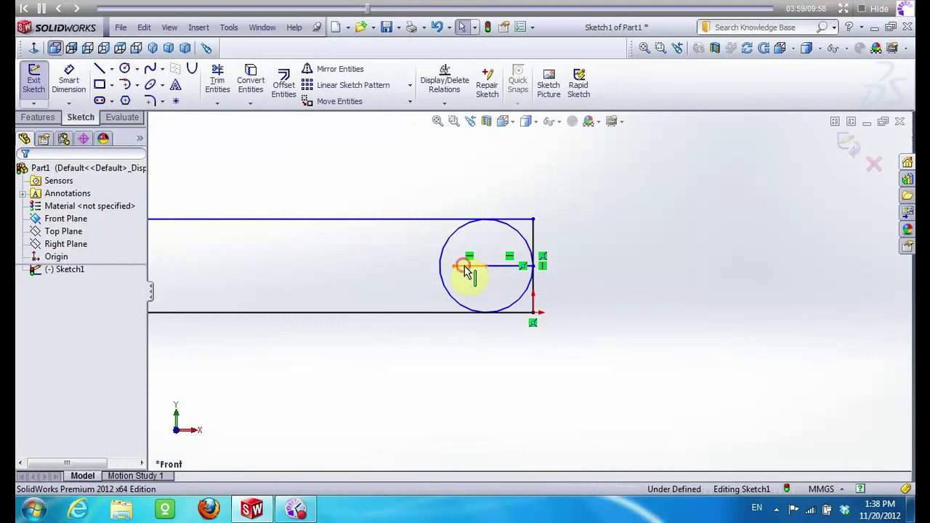
left_click(467, 269)
type("1")
key("Return")
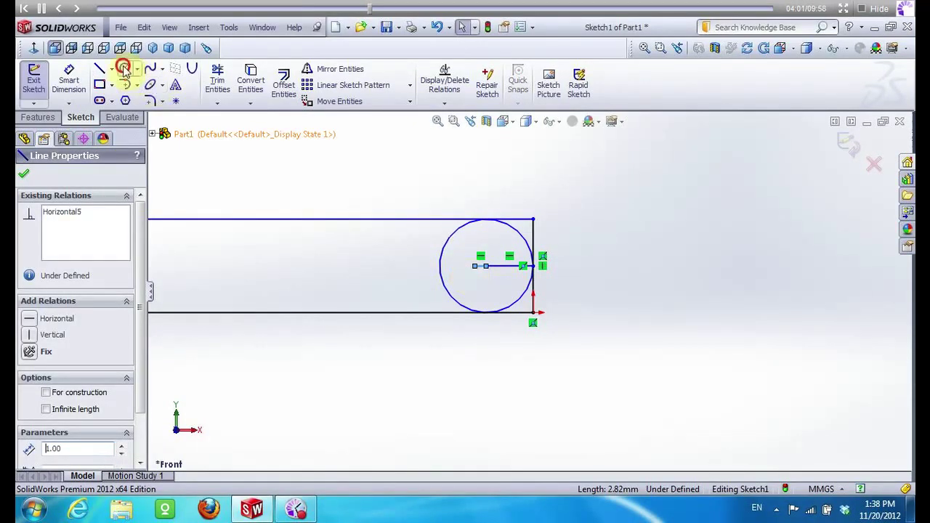
Add a small circle at the helper line's end and delete the horizontal helper line pieces
left_click(123, 69)
scroll(484, 276, "down", 2)
left_click(455, 271)
left_click(432, 280)
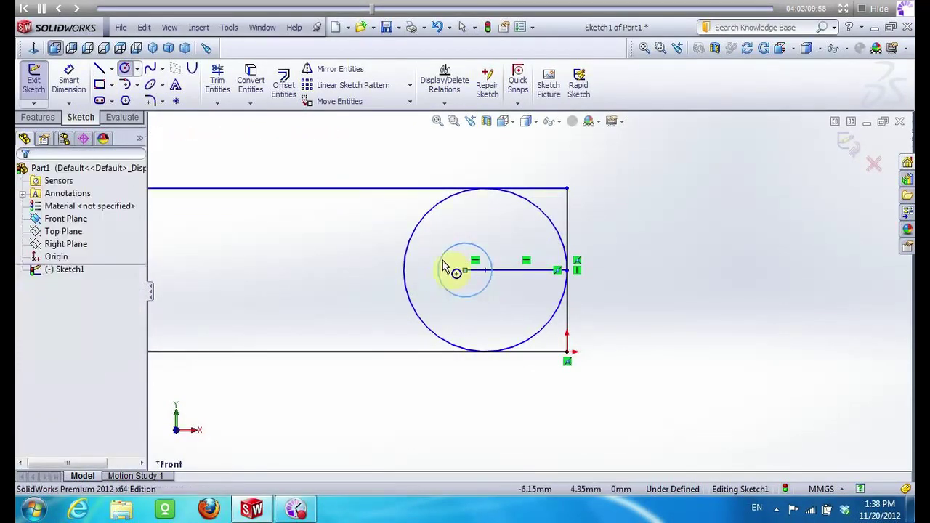
key("Escape")
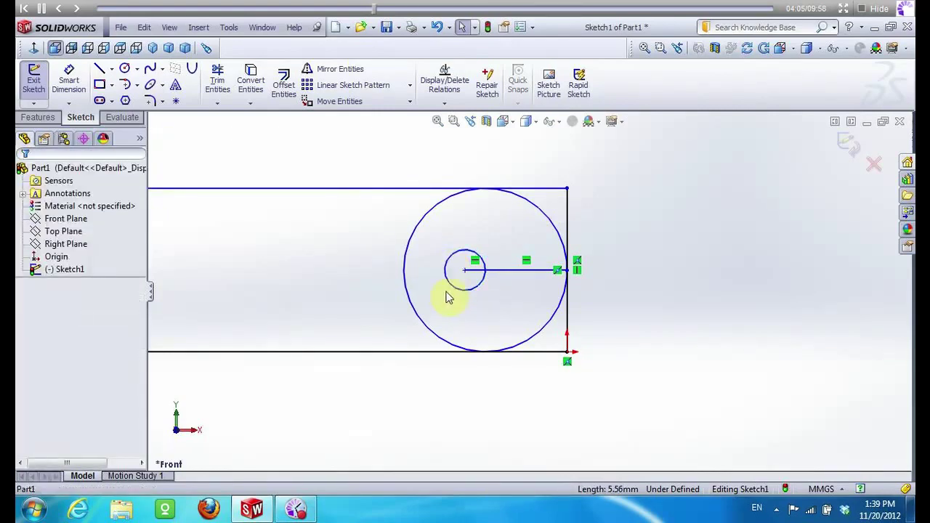
left_click(506, 271)
key("Delete")
left_click(473, 271)
key("Delete")
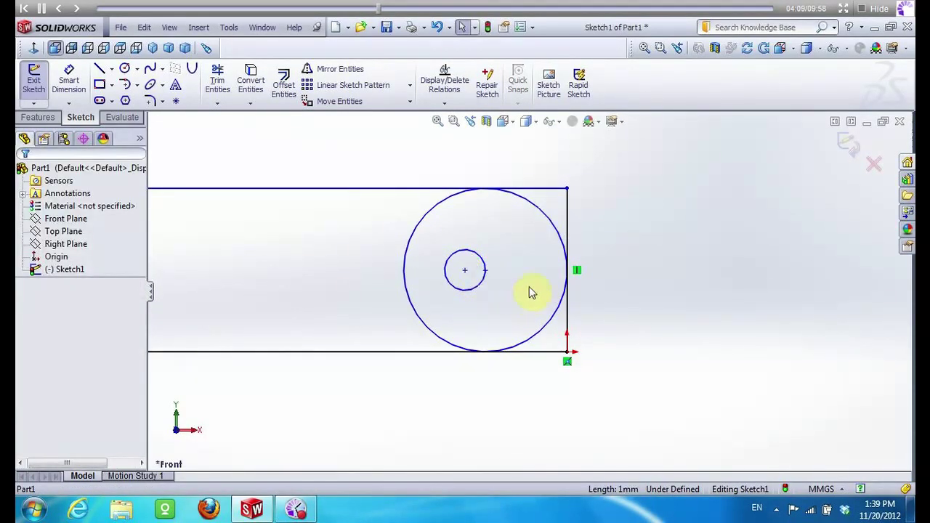
Trim the right edge and arc into a rounded slot end
left_click(215, 78)
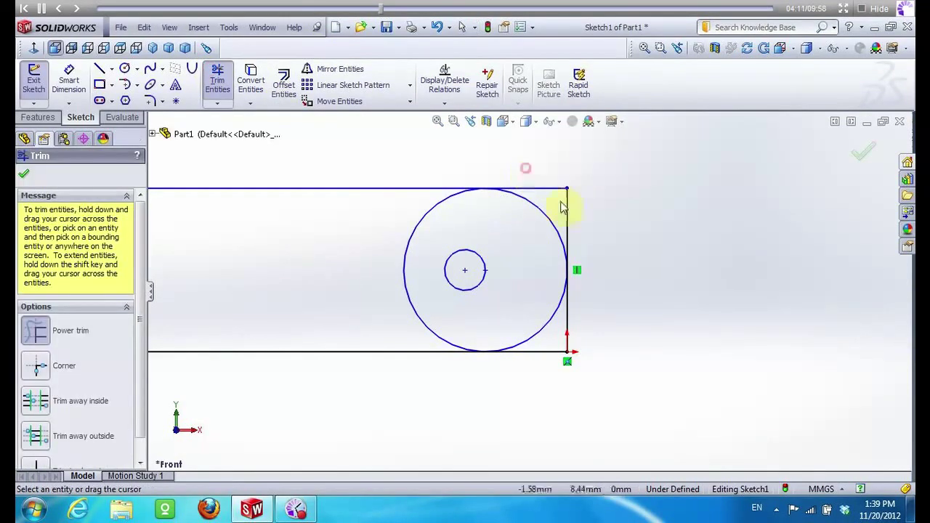
mouse_move(581, 254)
left_mouse_down()
mouse_move(564, 357)
mouse_move(501, 368)
mouse_move(399, 290)
mouse_move(429, 301)
left_mouse_up()
scroll(537, 290, "up", 3)
scroll(538, 291, "up", 2)
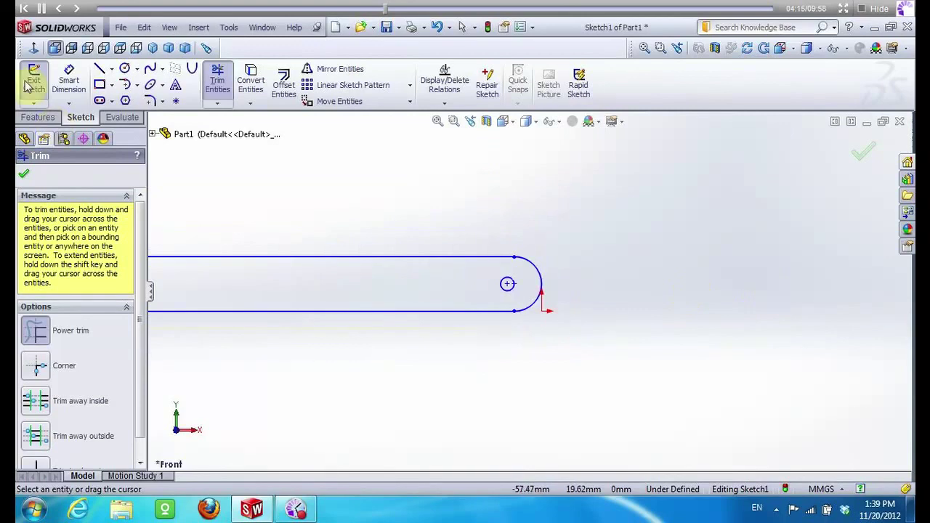
Dimension the small circle 4 mm above the bottom edge with a 2 mm diameter
left_click(68, 80)
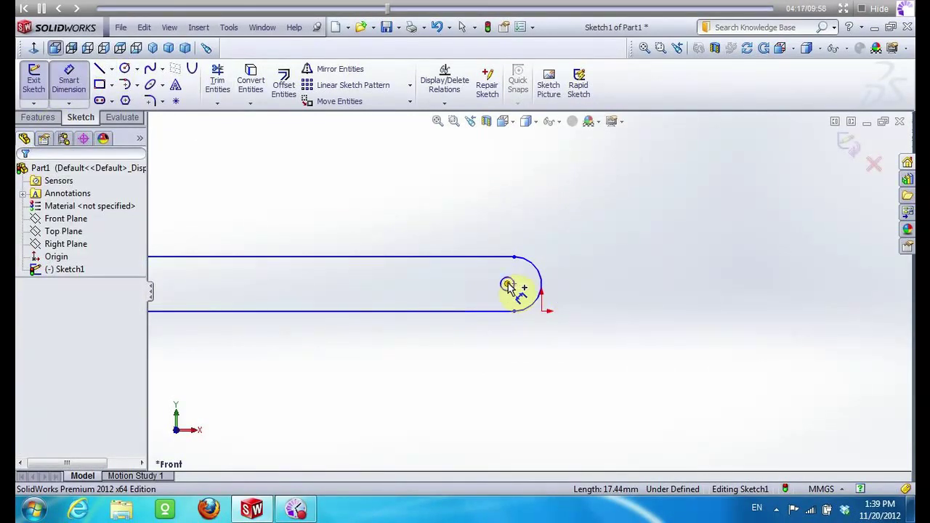
left_click(509, 284)
left_click(523, 311)
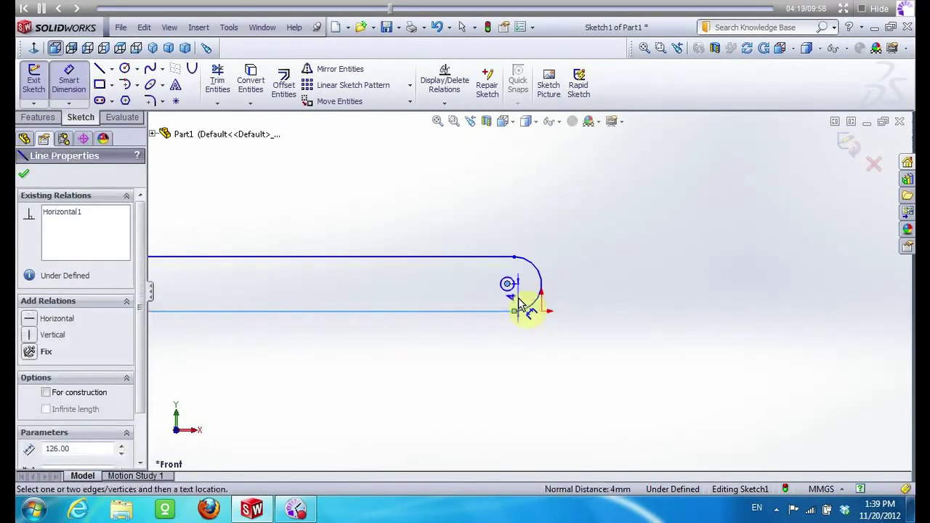
left_click(474, 331)
left_click(463, 327)
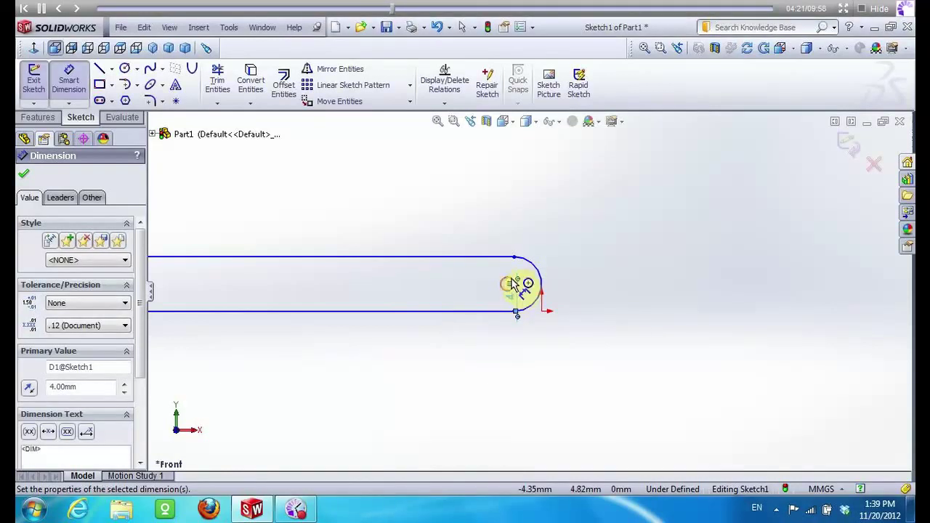
left_click(526, 279)
left_click(531, 283)
left_click(464, 295)
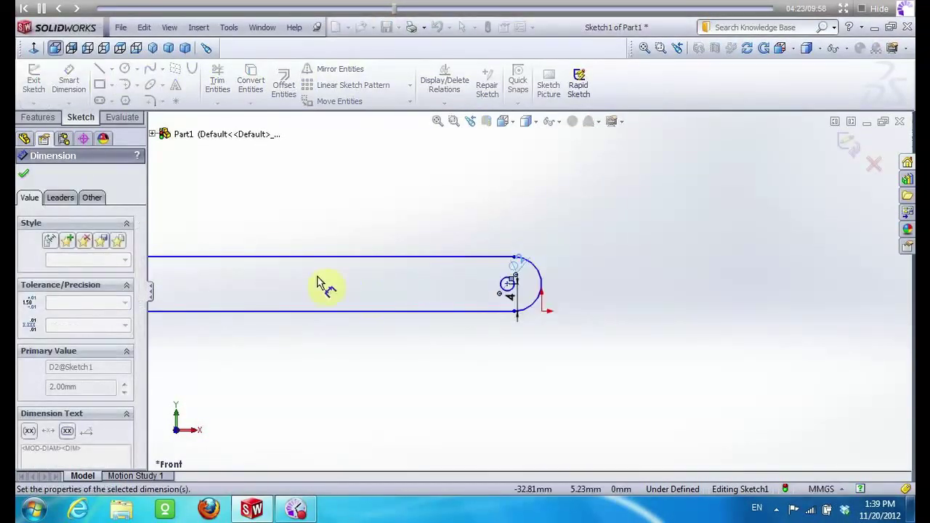
Draw a 40 mm horizontal line leftward from the small circle's centre
left_click(98, 67)
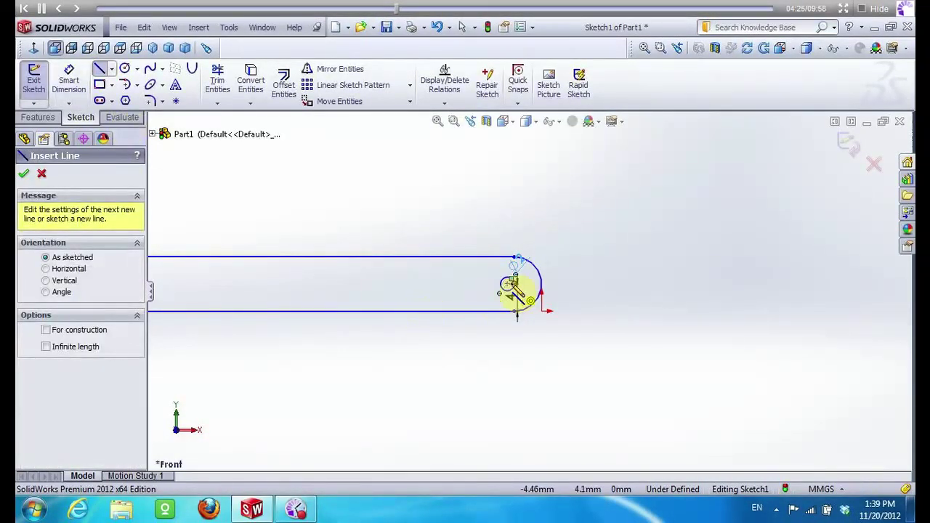
left_click(508, 284)
left_click(336, 283)
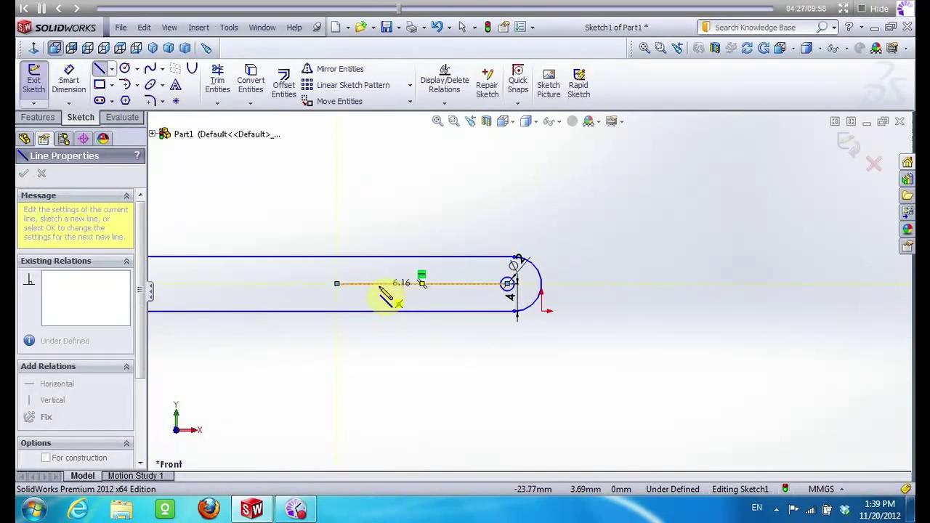
key("Escape")
left_click(379, 283)
type("40")
key("Return")
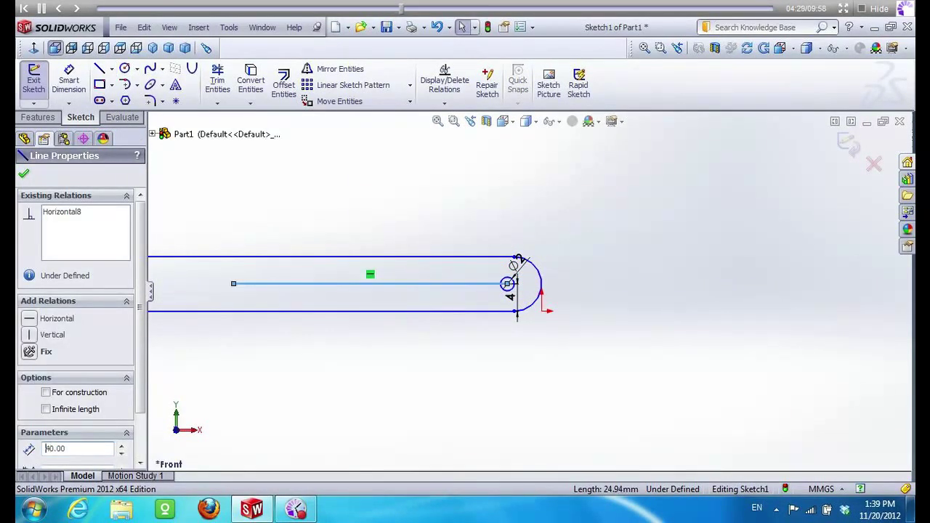
Undo a circle drawn at the line's left end, delete the 40 mm line, and fit the view
left_click(125, 69)
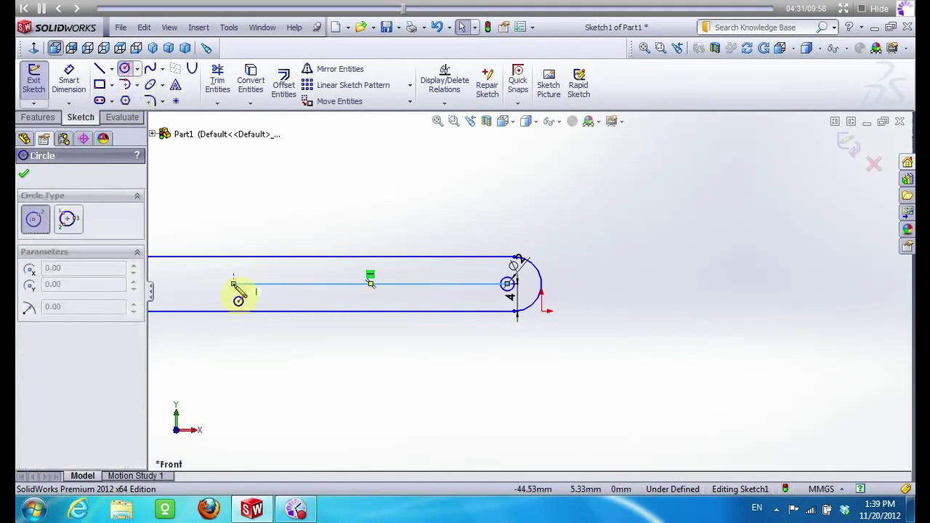
left_click_drag(234, 284, 218, 279)
key("ctrl+z")
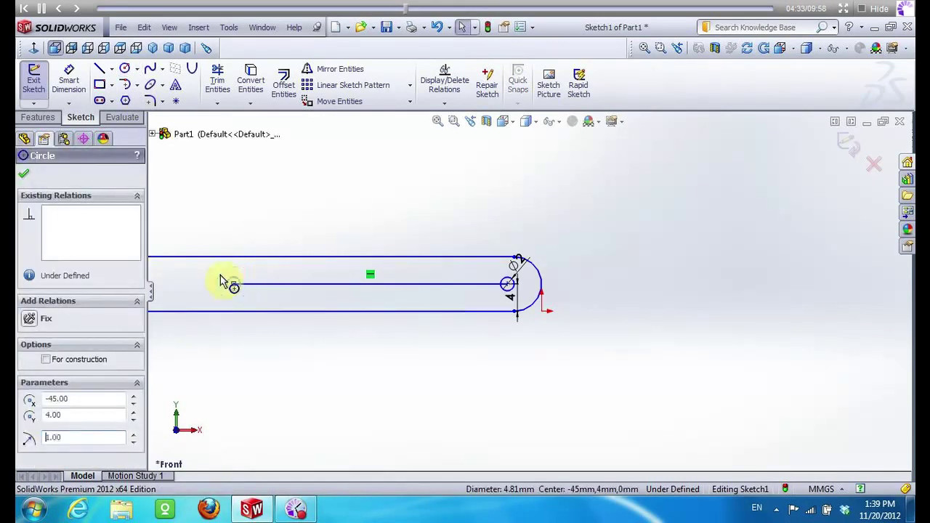
left_click(274, 287)
key("Delete")
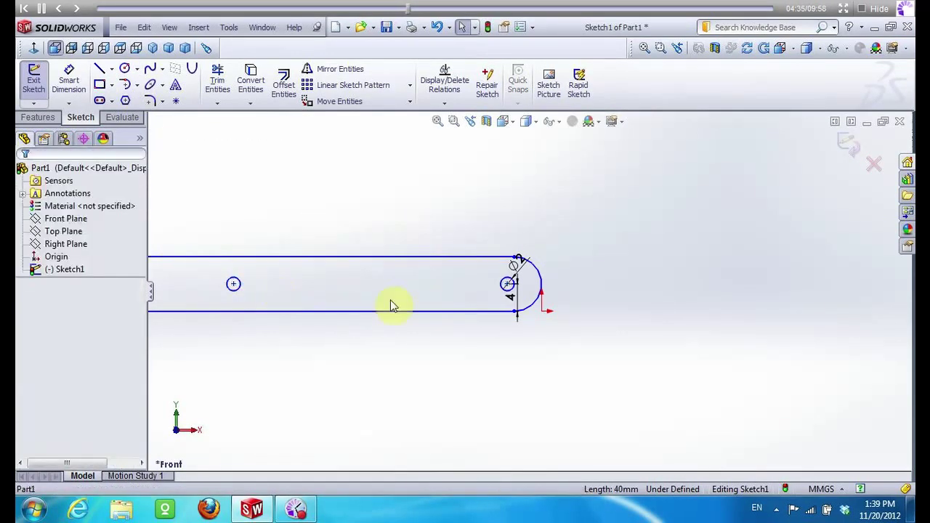
key("f")
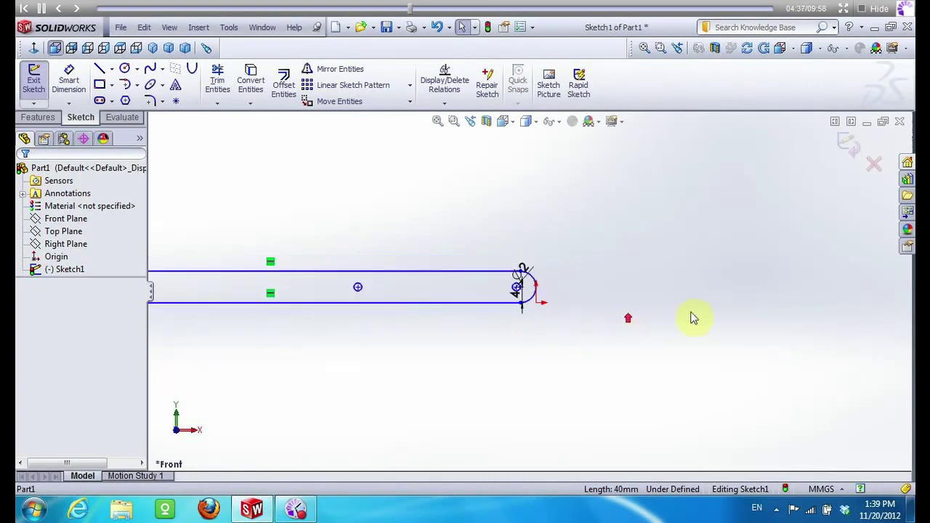
scroll(334, 229, "down", 2)
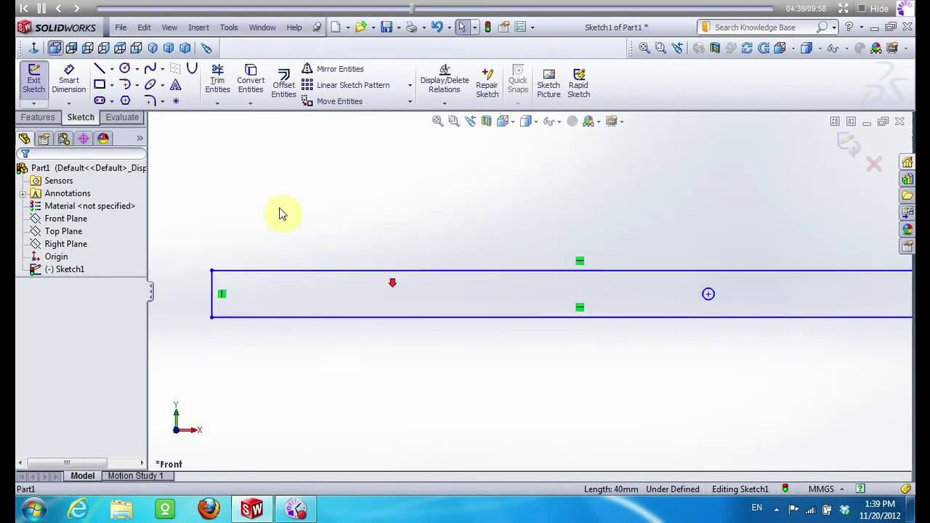
Round the lower-left corner with a 4 mm fillet and add a line along the top edge
left_click(149, 102)
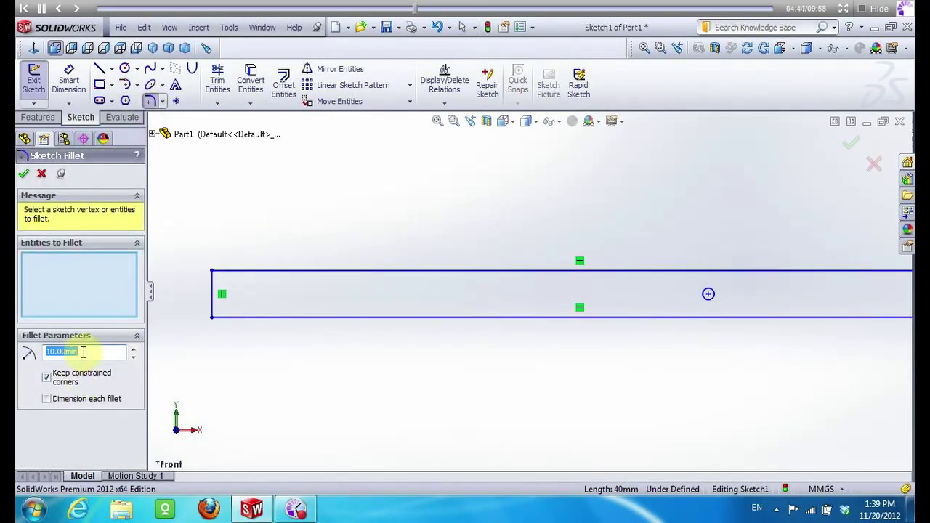
type("4")
left_click(218, 315)
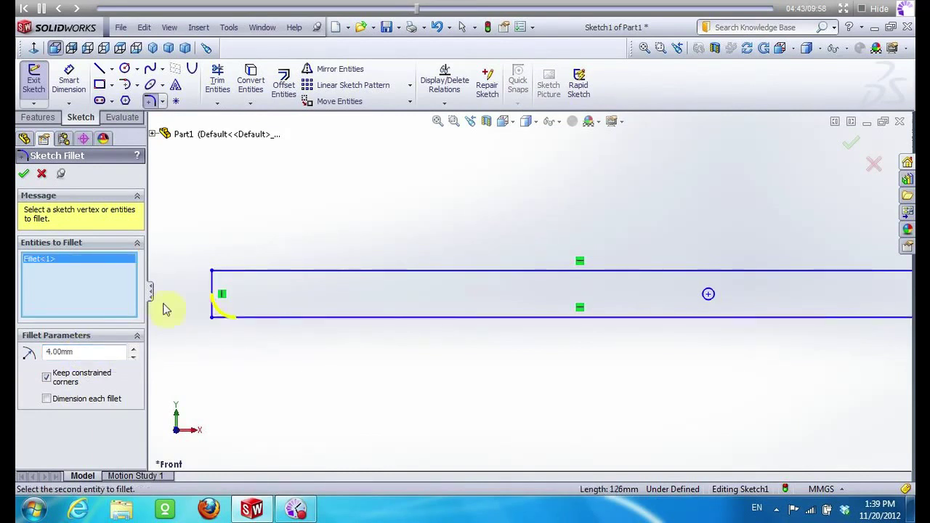
left_click(24, 172)
left_click(98, 71)
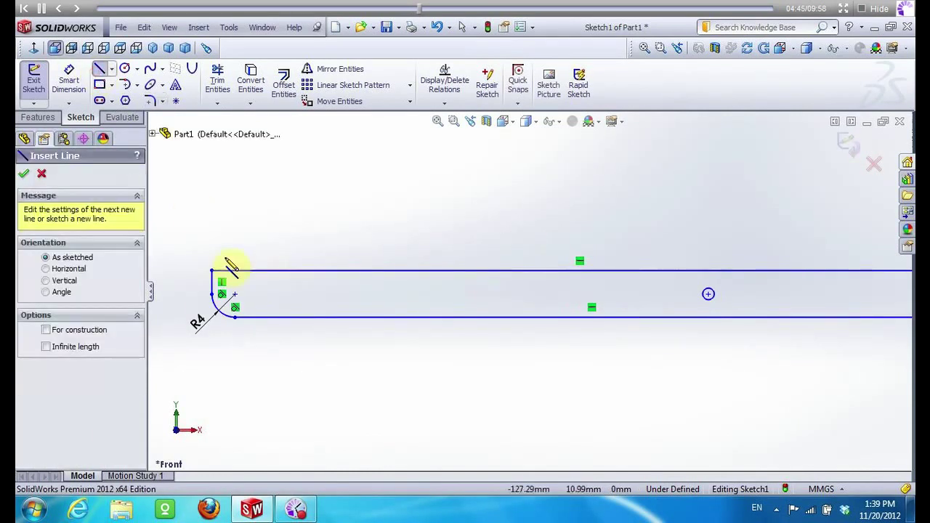
left_click(212, 271)
left_click(283, 270)
key("Escape")
left_click_drag(203, 249, 292, 283)
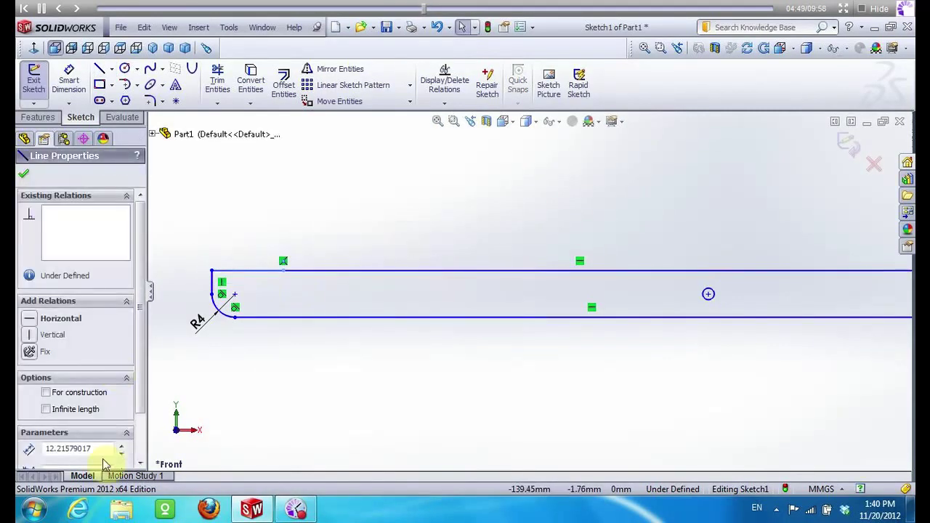
left_click_drag(104, 449, 29, 449)
type("27.5")
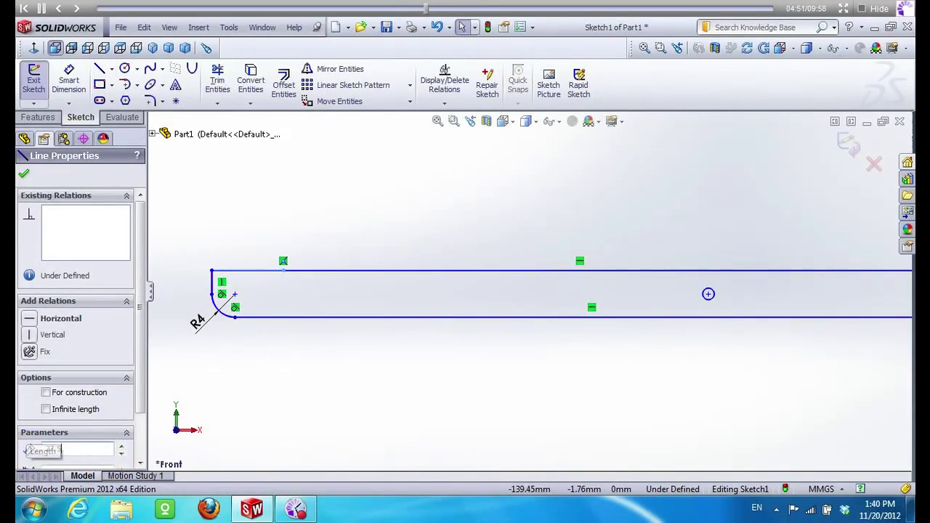
Draw a short vertical line on the top edge and a diagonal line angled at 225°
left_click(99, 67)
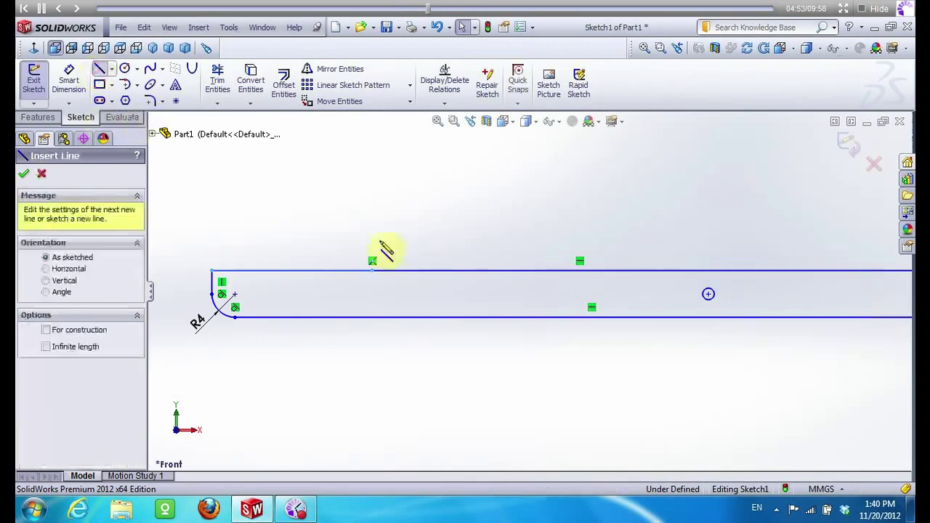
left_click(373, 270)
left_click(372, 247)
key("Escape")
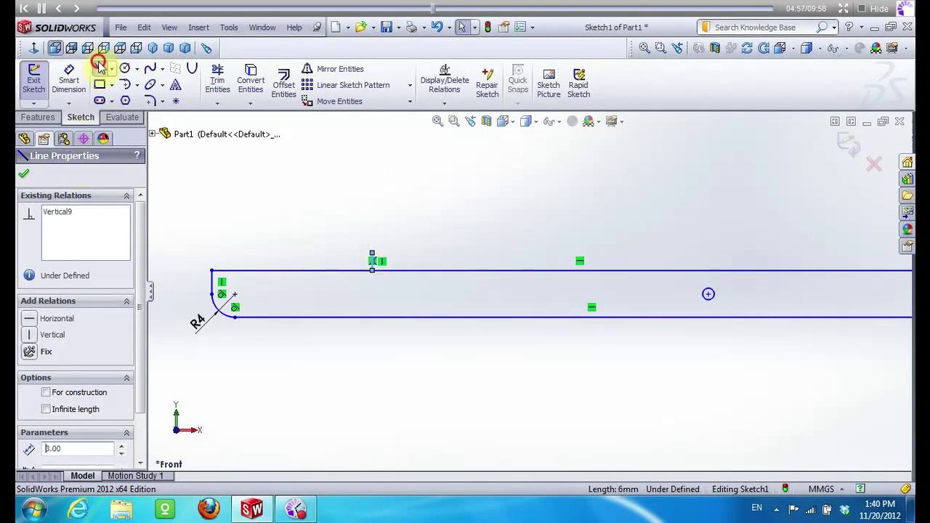
left_click(100, 67)
left_click(372, 253)
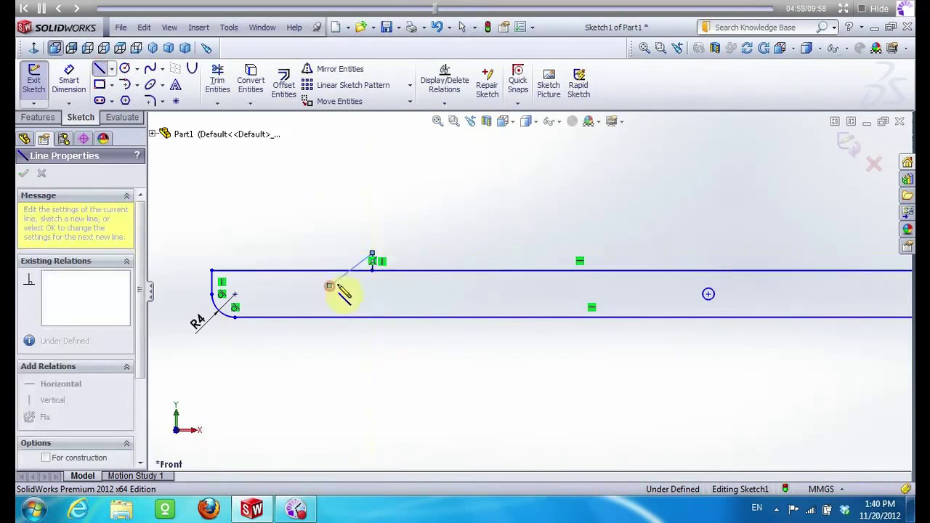
left_click(329, 286)
key("Escape")
scroll(142, 348, "down", 2)
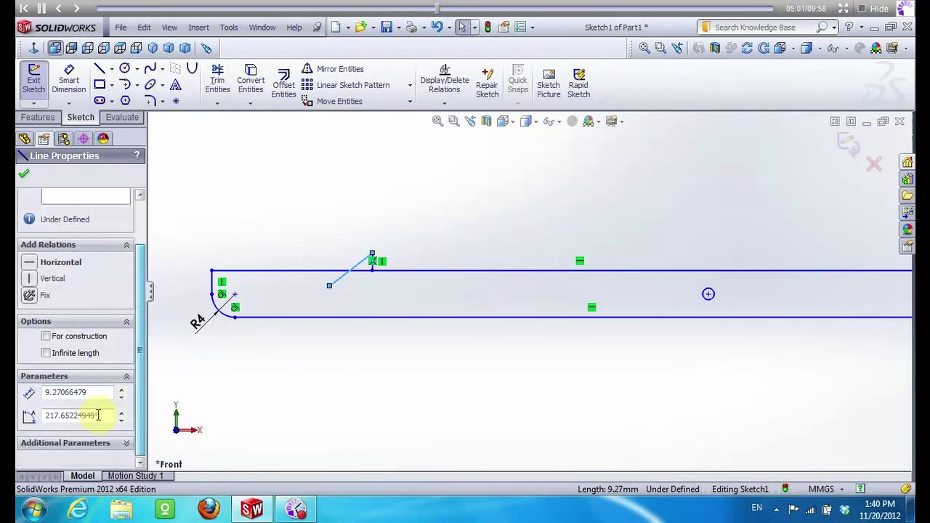
left_click(100, 414)
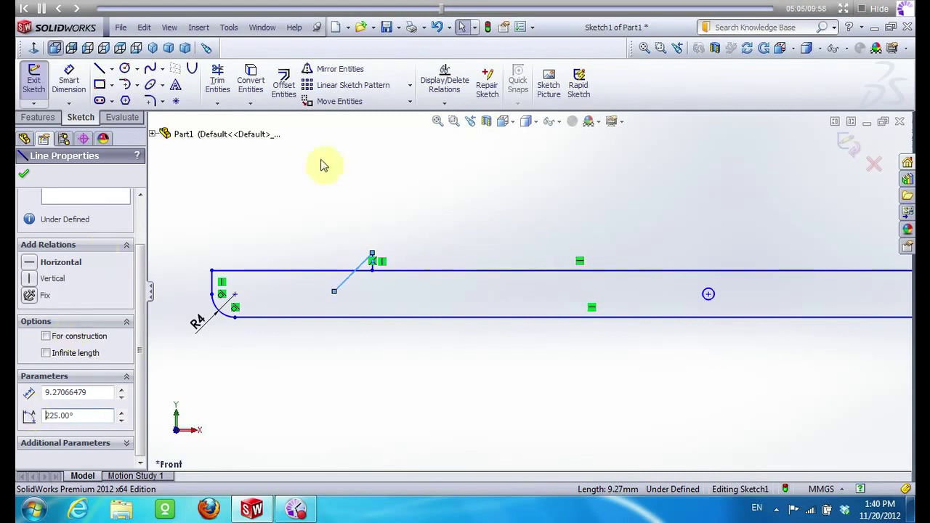
key("Escape")
Mirror the diagonal line about the top horizontal edge and trim the slanted lines below it
left_click(324, 68)
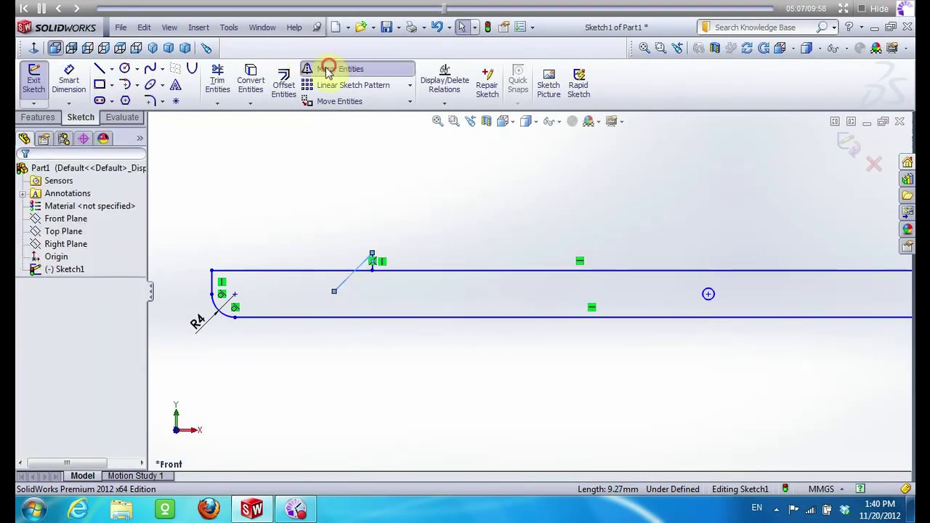
scroll(374, 268, "down", 2)
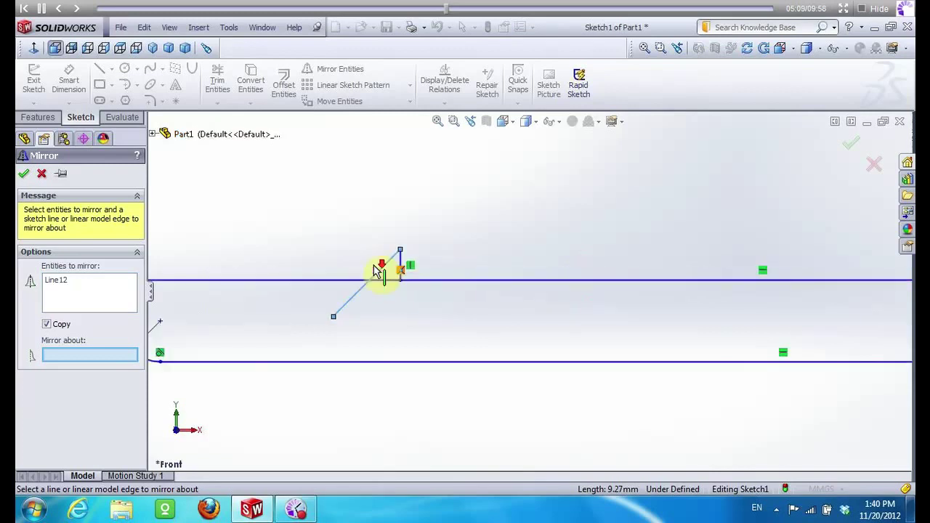
left_click(402, 280)
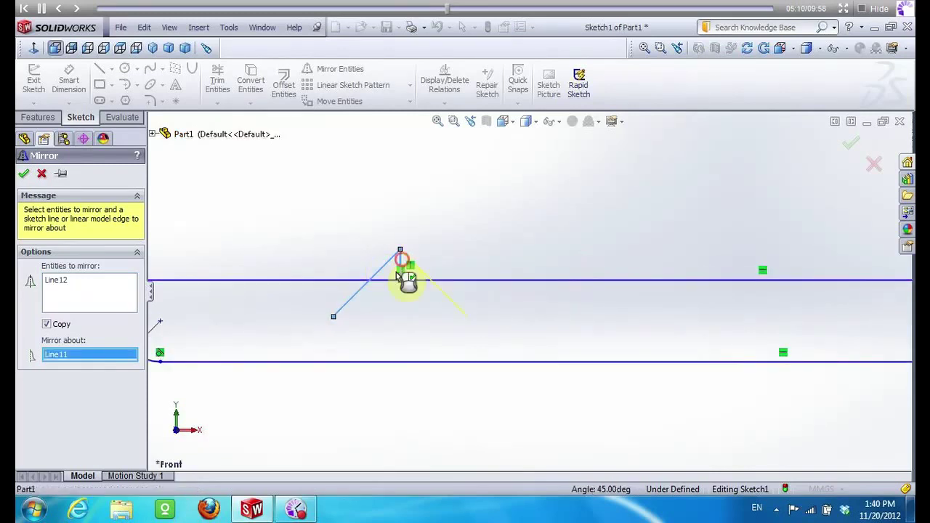
left_click(27, 172)
left_click(217, 80)
left_click_drag(317, 303, 431, 298)
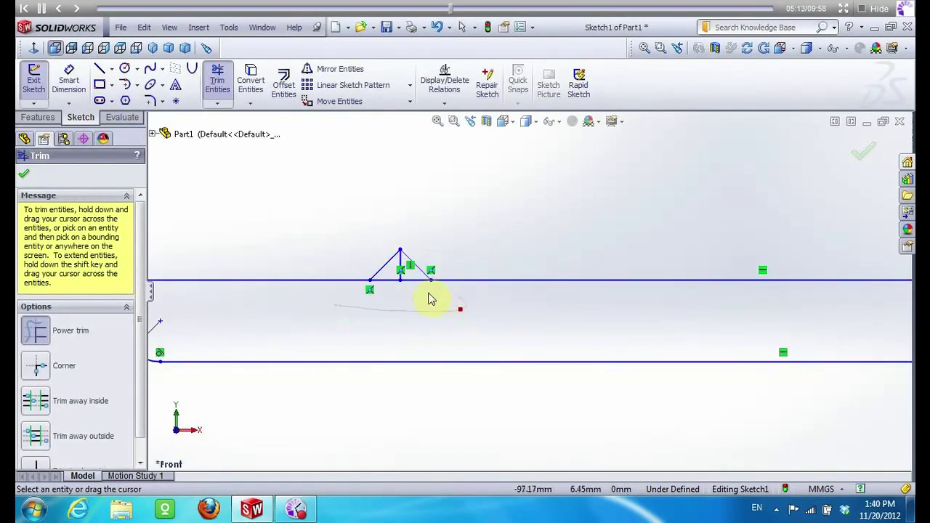
Extrude the sketch 10 mm into Boss-Extrude1 and rotate to view its other side
scroll(370, 327, "up", 2)
scroll(321, 326, "up", 2)
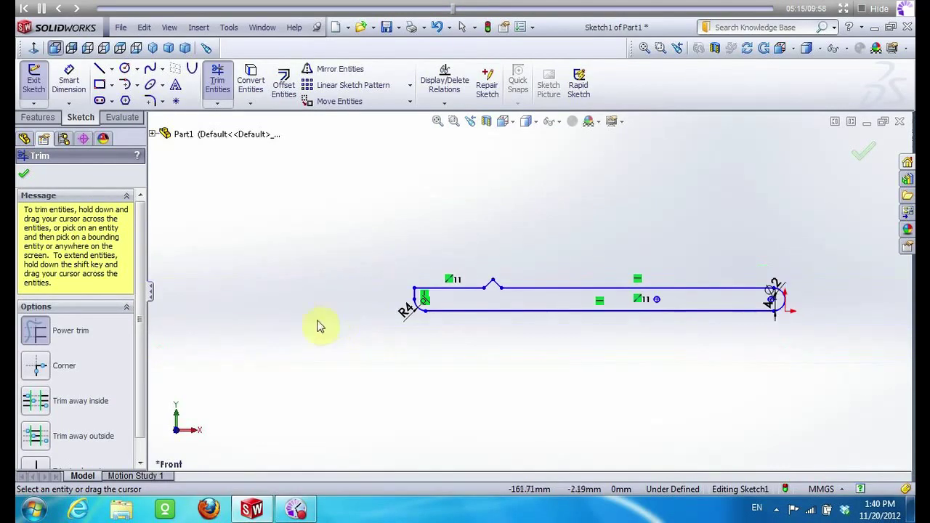
left_click(38, 118)
left_click(39, 84)
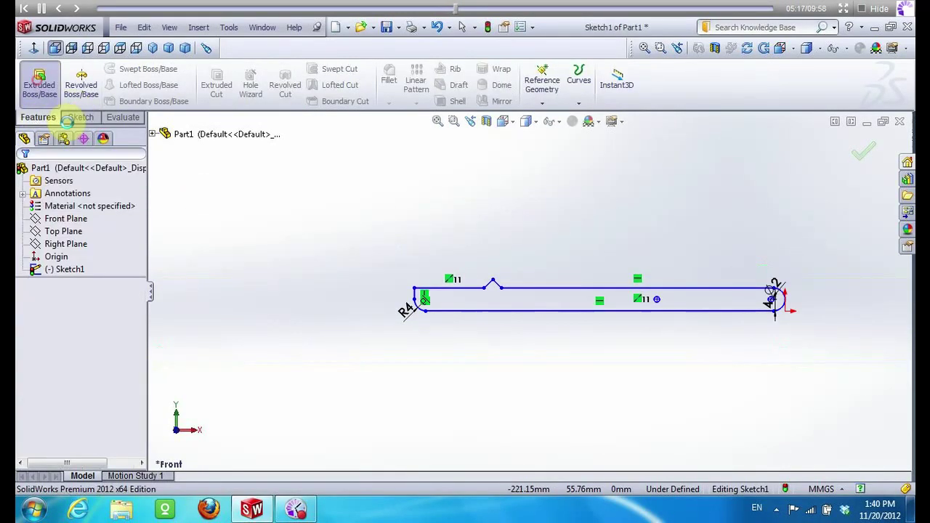
left_click(24, 174)
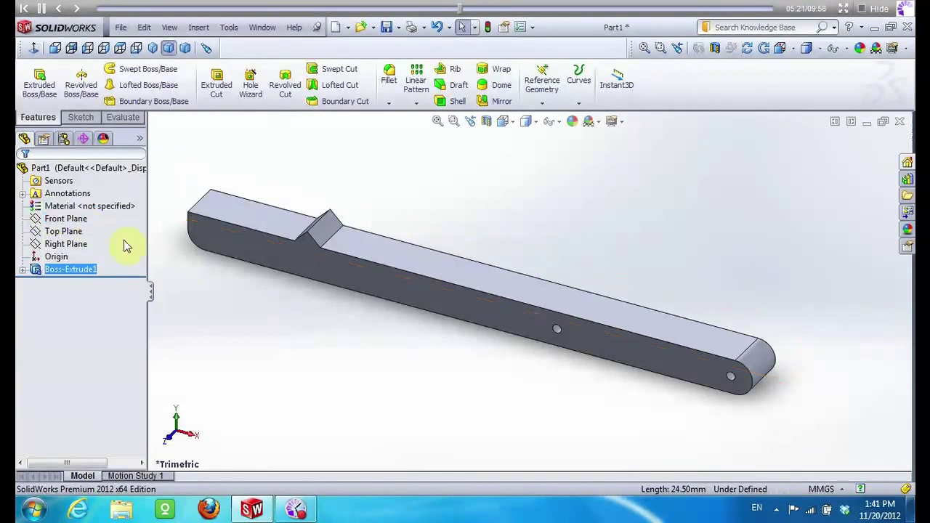
left_click(747, 48)
mouse_move(632, 239)
left_mouse_down()
mouse_move(503, 341)
mouse_move(530, 417)
mouse_move(591, 297)
left_mouse_up()
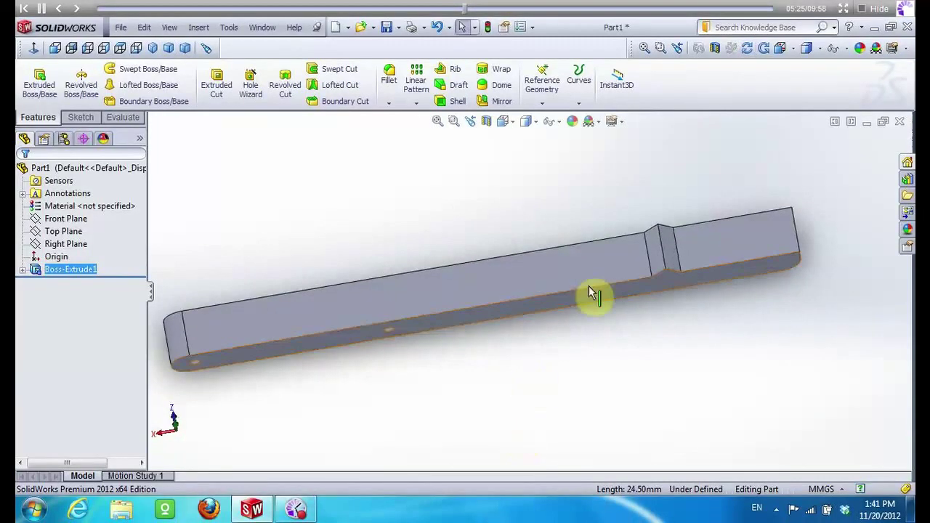
Start Sketch2 on the bar's top face, view it normal, and draw a 5 mm left edge
right_click(602, 280)
left_click(625, 219)
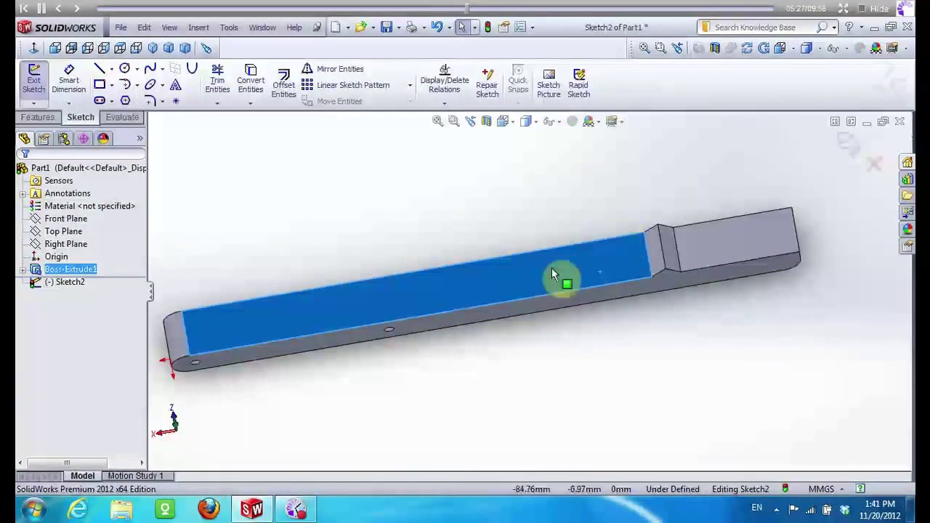
right_click(65, 283)
left_click(94, 269)
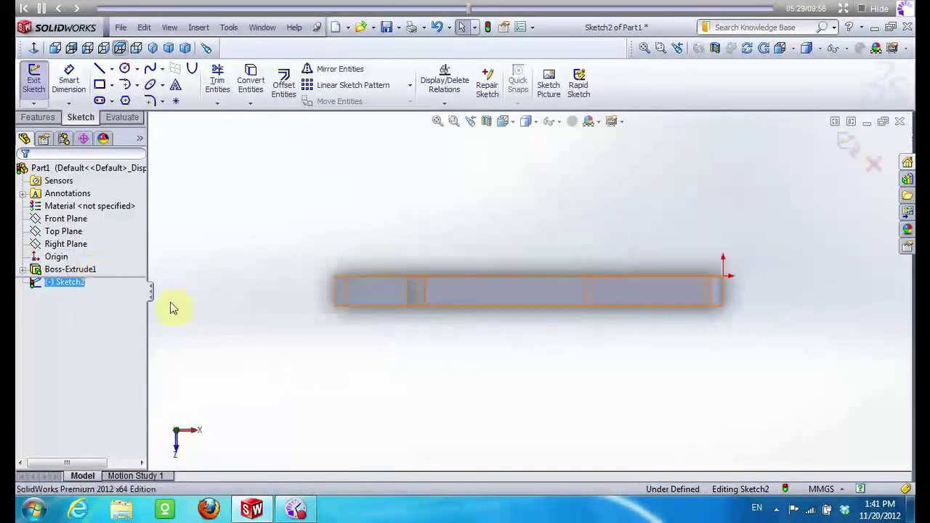
scroll(443, 277, "down", 3)
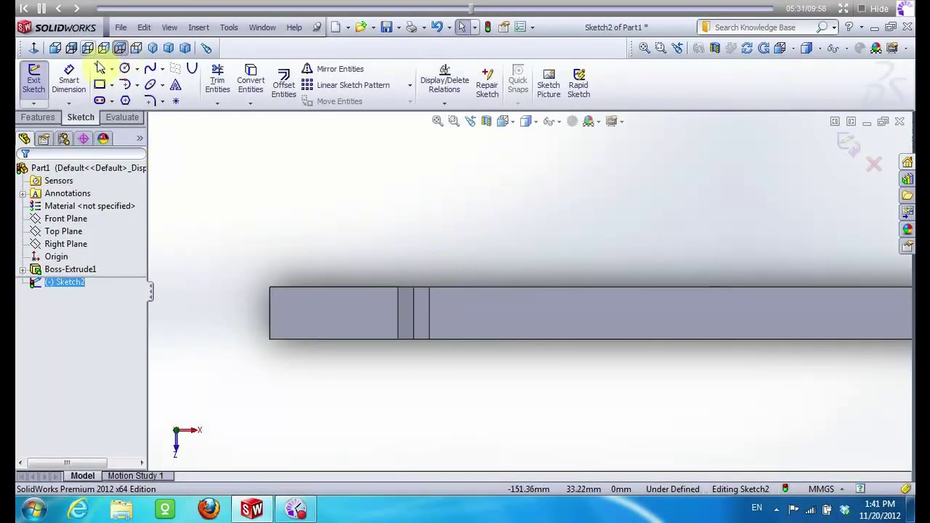
left_click(100, 69)
left_click(270, 289)
left_click(271, 324)
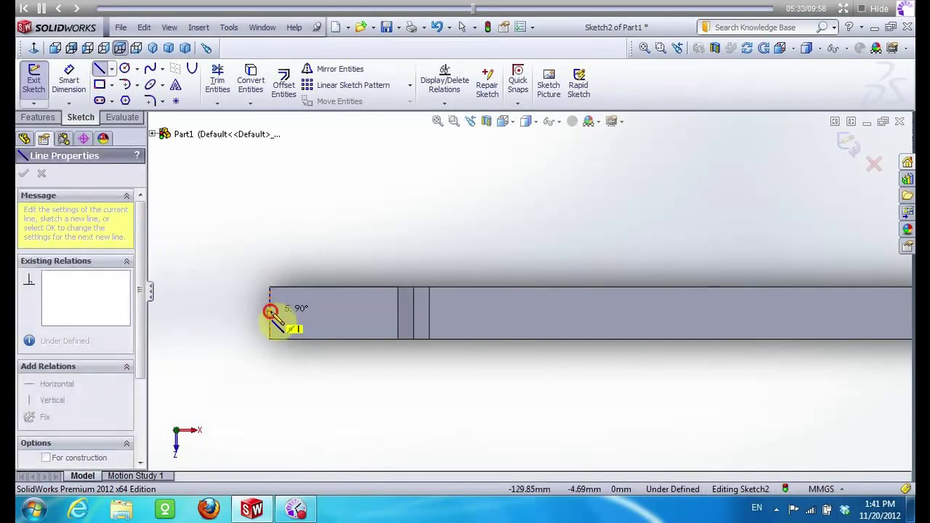
key("Escape")
left_click(272, 311)
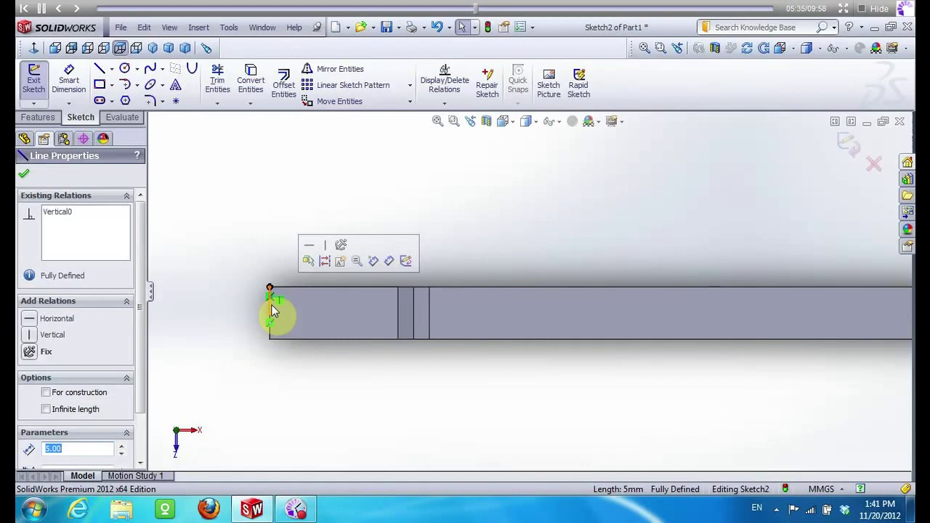
Draw a 110 mm line along the top edge from the vertical line
left_click(99, 67)
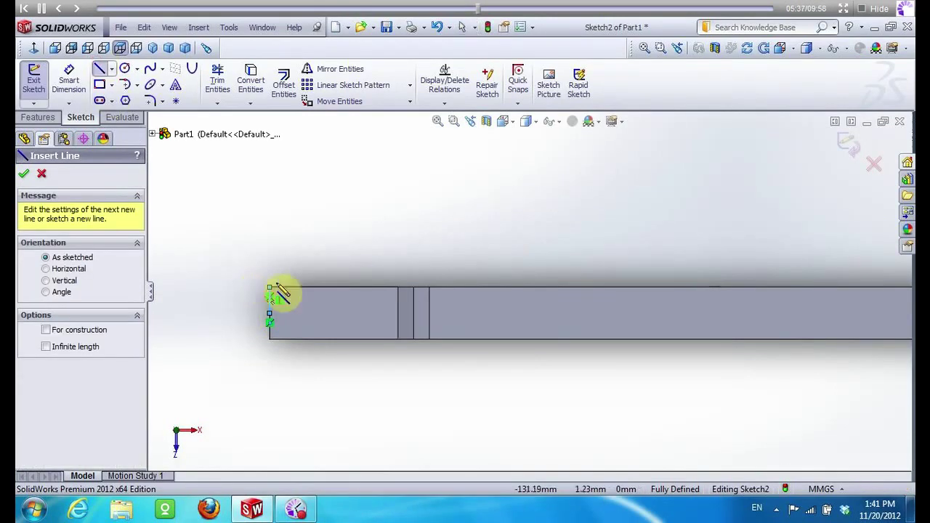
left_click(269, 288)
left_click(682, 287)
key("Escape")
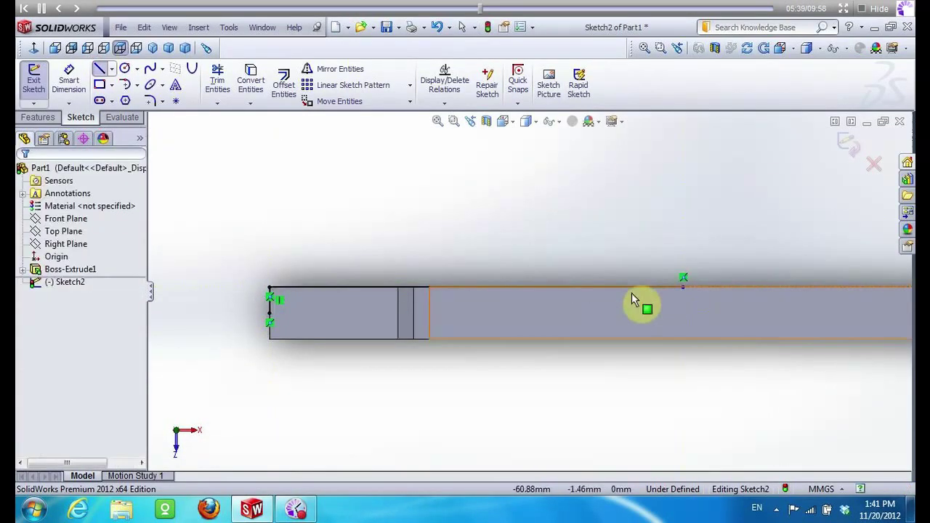
left_click(629, 286)
type("11")
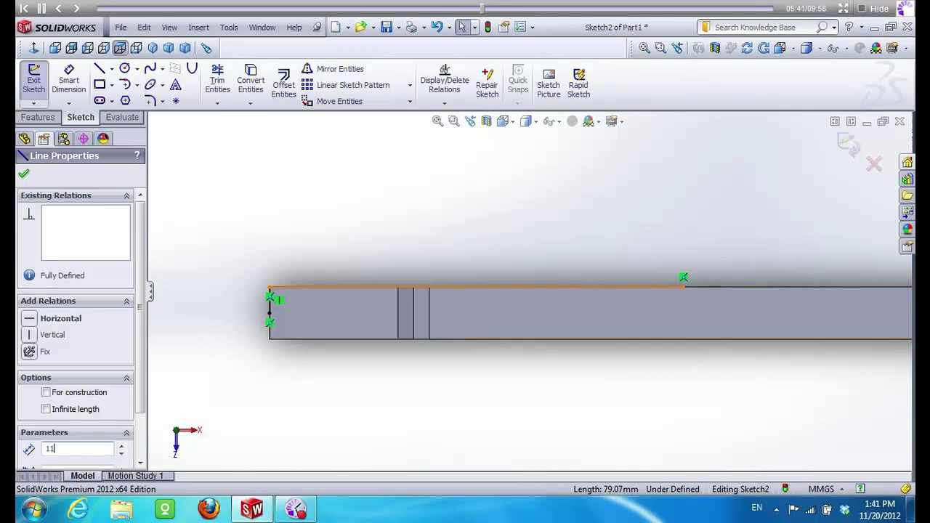
type("0.00")
key("Return")
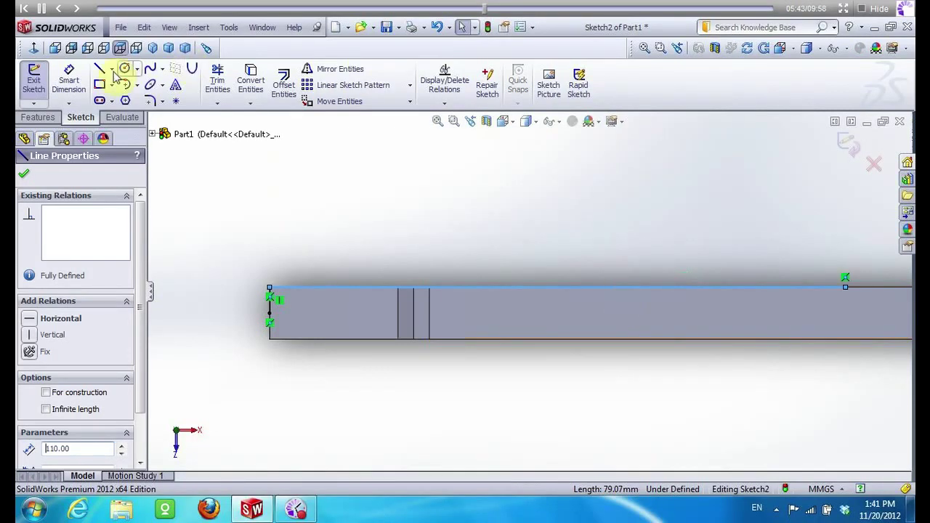
Add a 210° slanted line down-left from the top line's right end
left_click(101, 69)
left_click(846, 288)
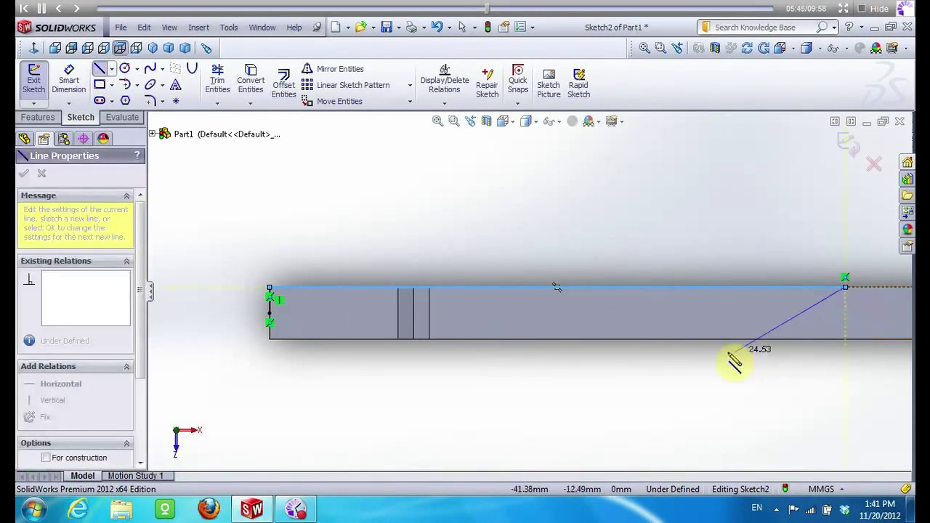
left_click(714, 351)
key("Escape")
left_click(783, 317)
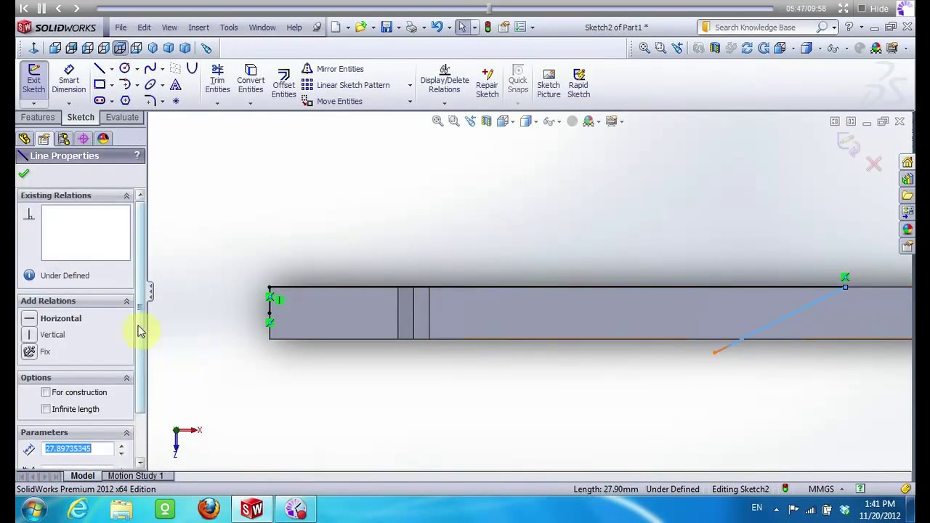
scroll(140, 331, "down", 2)
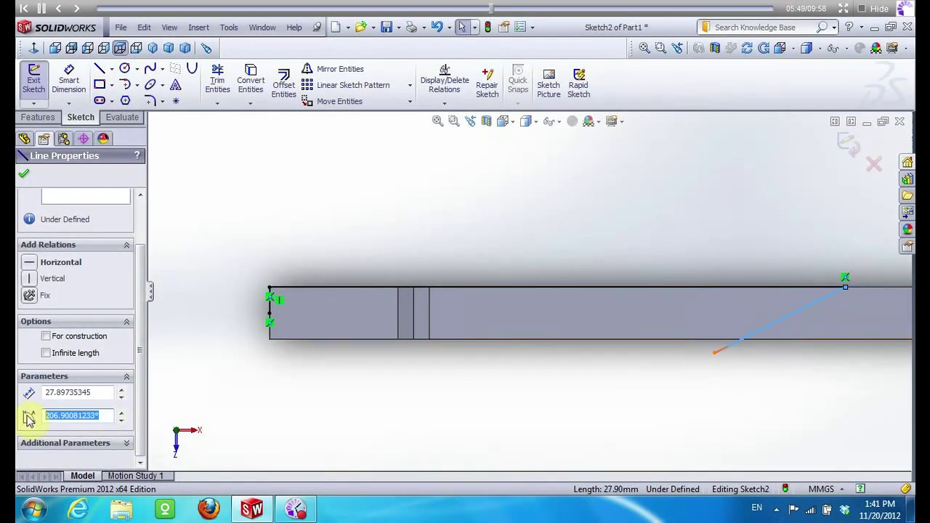
Draw a horizontal line from the left edge's midpoint to the slanted line and trim
left_click(101, 69)
left_click(269, 313)
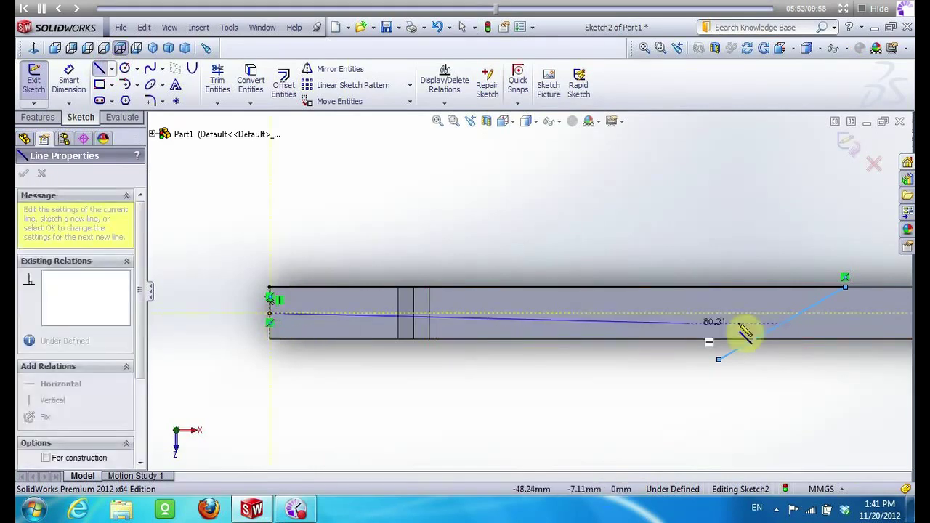
left_click(811, 314)
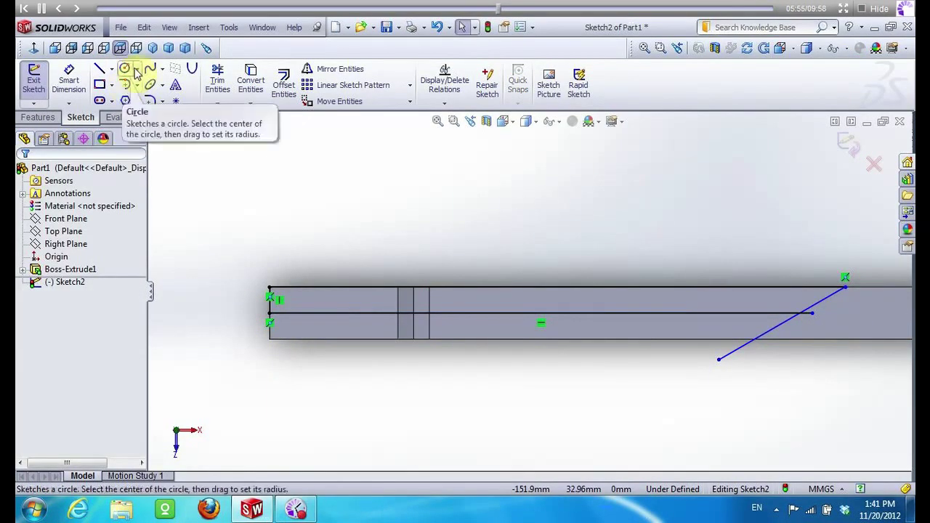
left_click(217, 76)
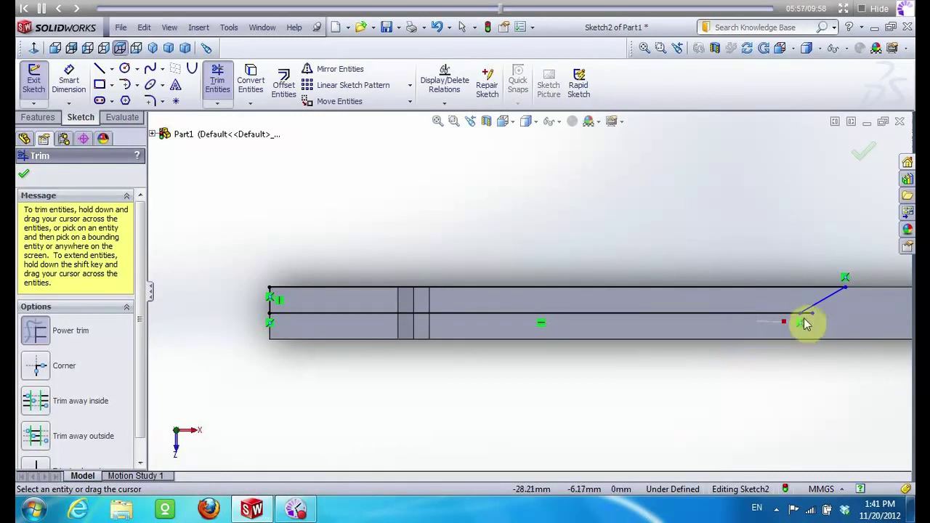
key("Escape")
left_click(38, 117)
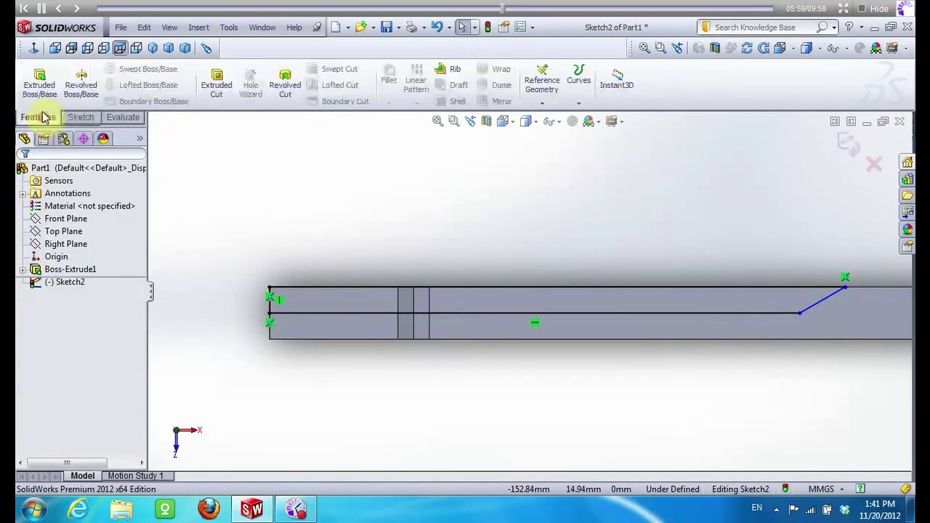
Cut Sketch2 Through All in both directions as Cut-Extrude1, viewed in isometric
left_click(214, 81)
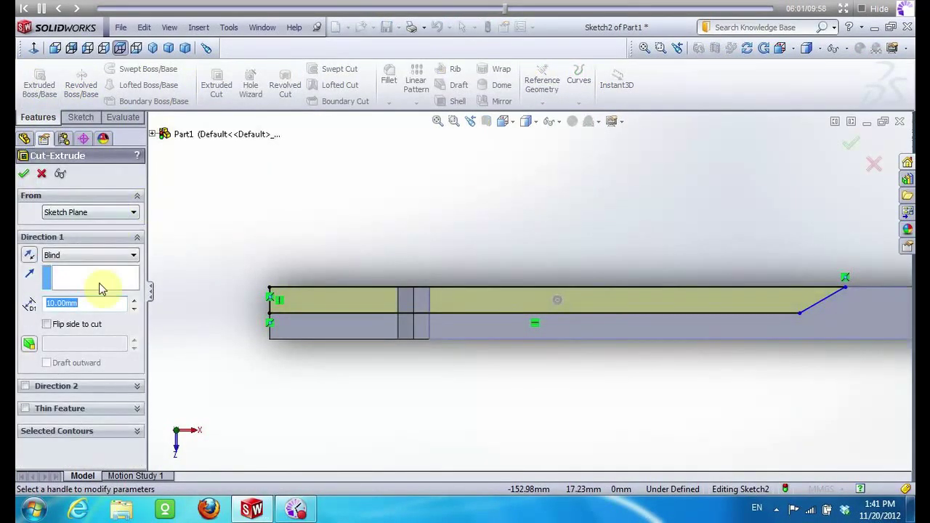
left_click(97, 255)
left_click(62, 272)
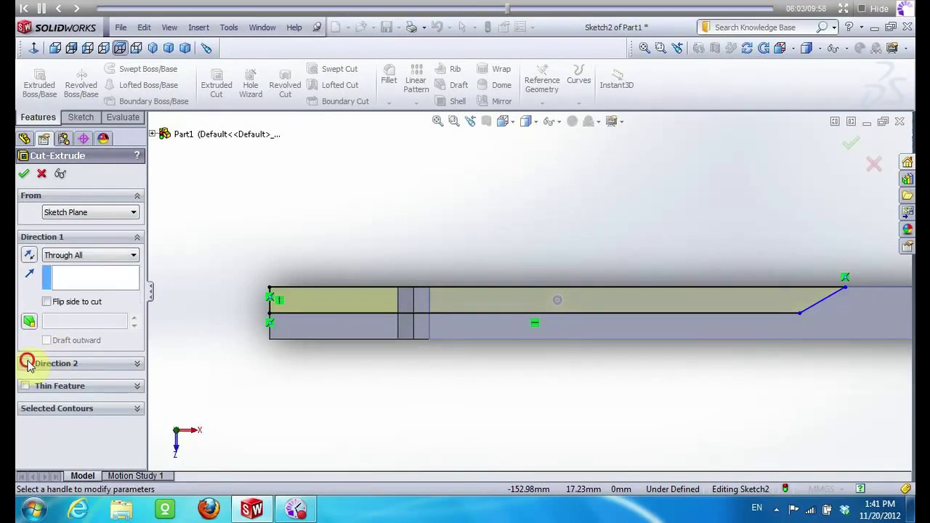
left_click(27, 363)
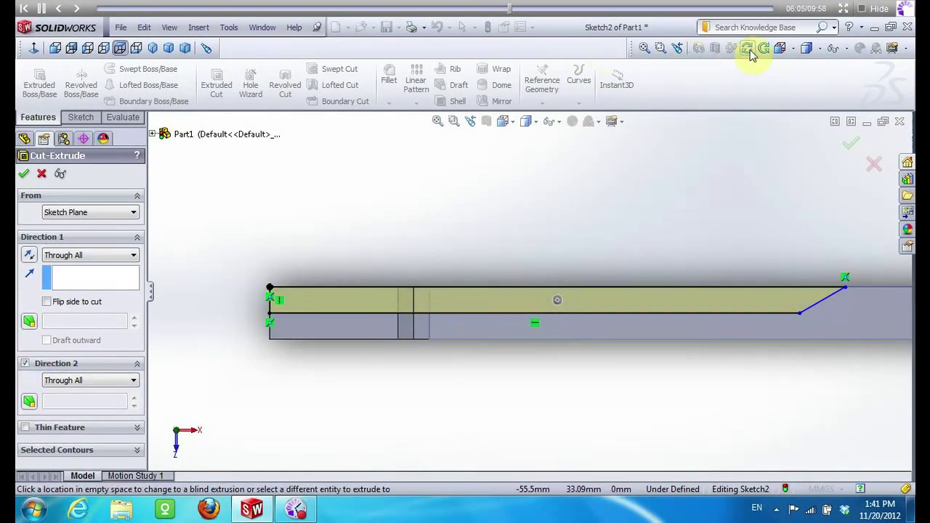
left_click(748, 50)
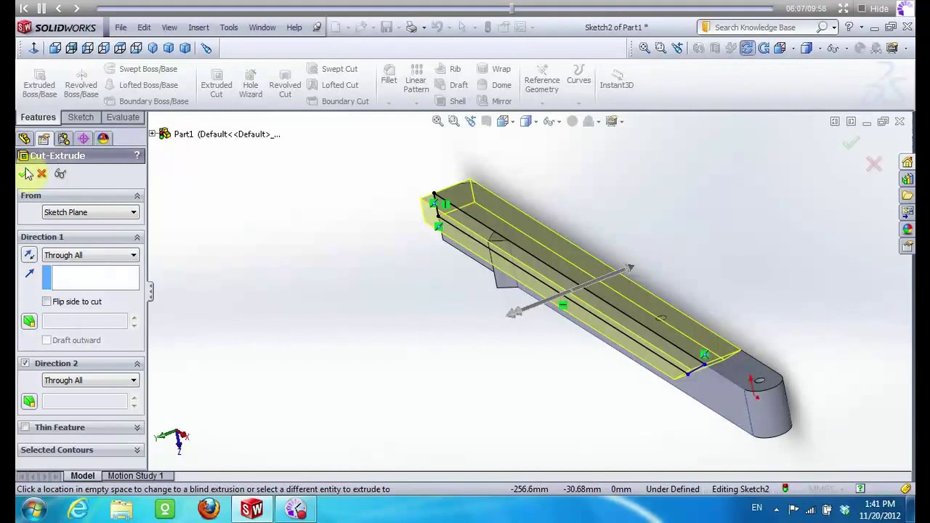
left_click(26, 173)
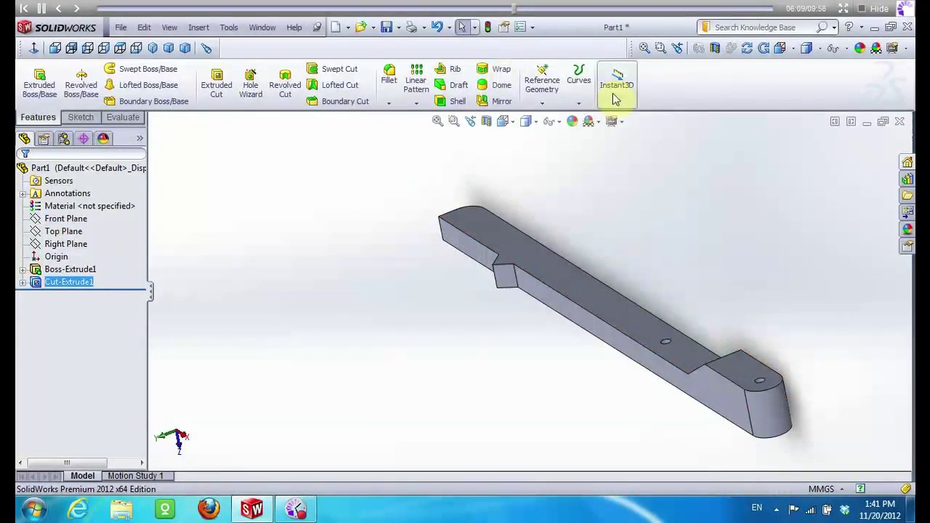
left_click(750, 49)
Save the bar part as Part3 and start a new part document
mouse_move(618, 284)
left_mouse_down()
mouse_move(625, 301)
mouse_move(511, 207)
mouse_move(460, 357)
mouse_move(460, 397)
mouse_move(525, 409)
left_mouse_up()
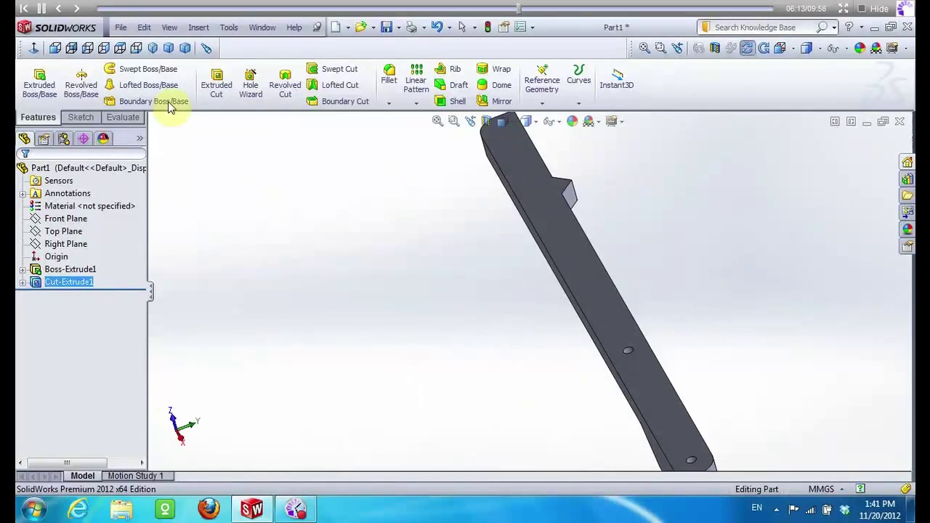
left_click(120, 27)
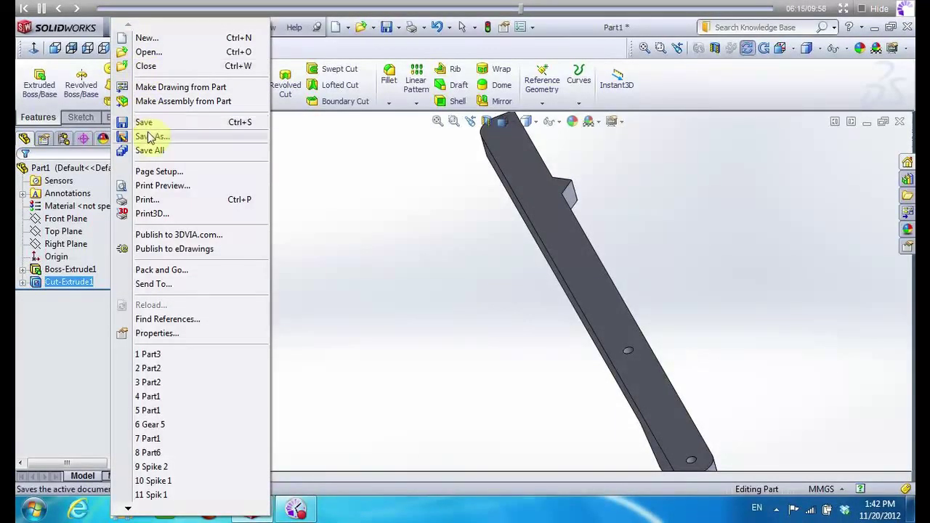
left_click(149, 136)
left_click(177, 254)
key("BackSpace")
type("3")
left_click(458, 355)
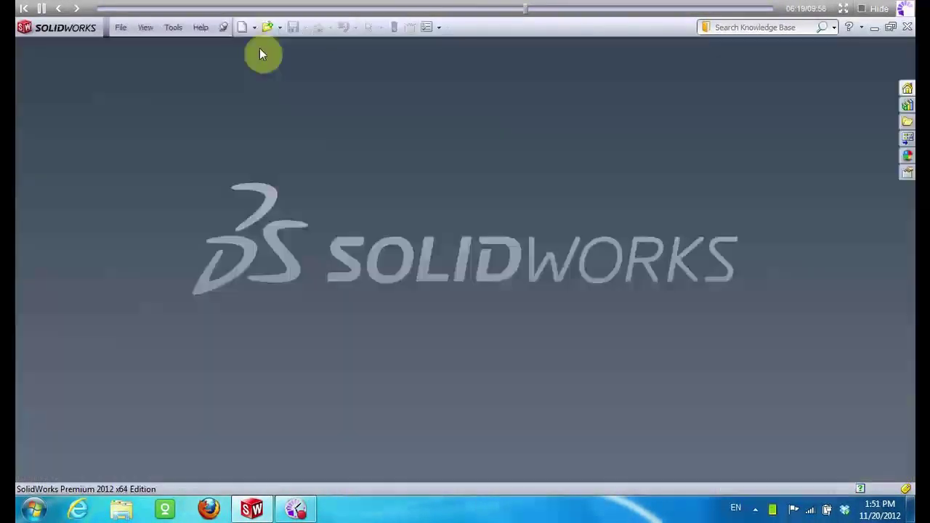
left_click(502, 473)
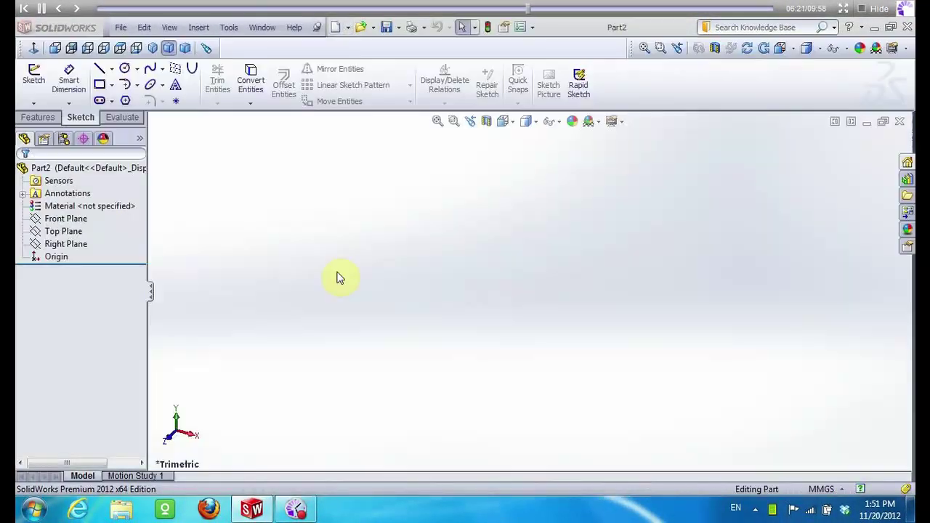
Sketch on the Front Plane a 7.5 mm-radius circle centred on the origin
left_click(33, 72)
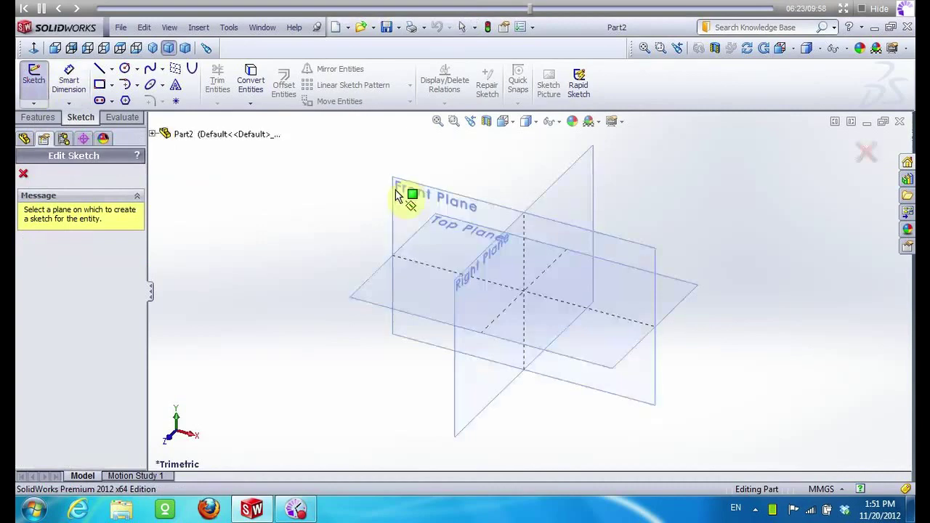
left_click(409, 185)
left_click(124, 68)
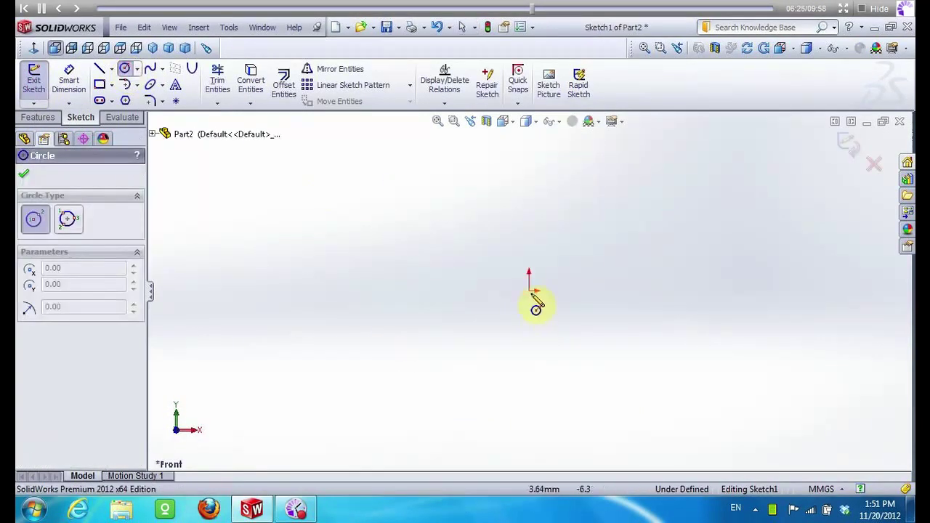
left_click_drag(528, 291, 483, 266)
key("Escape")
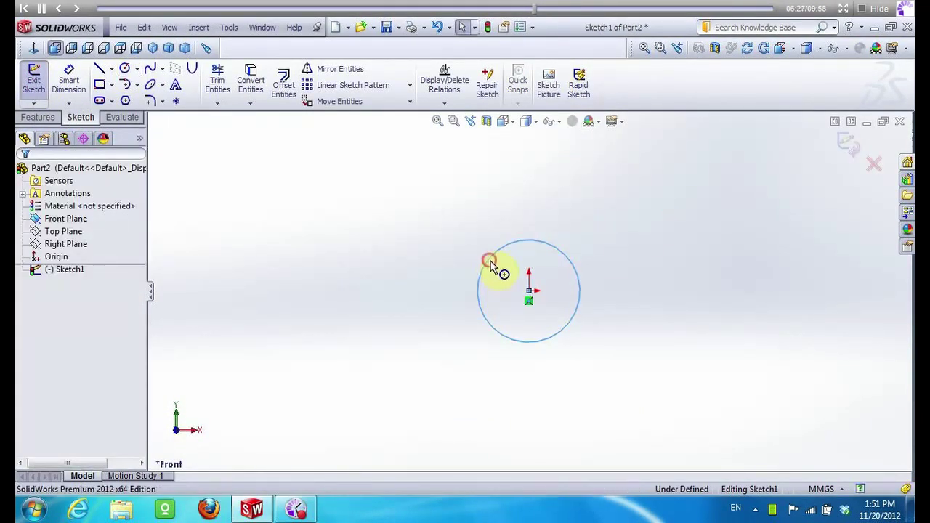
left_click(490, 266)
double_click(73, 436)
type("7.50")
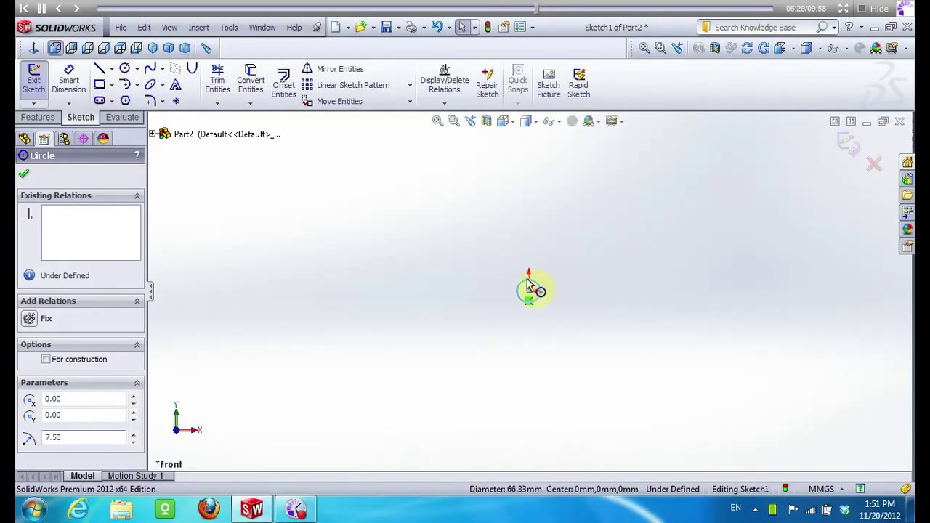
Draw a 132.5 mm horizontal line from the origin with a 7.5 mm-radius circle at its end
left_click(98, 68)
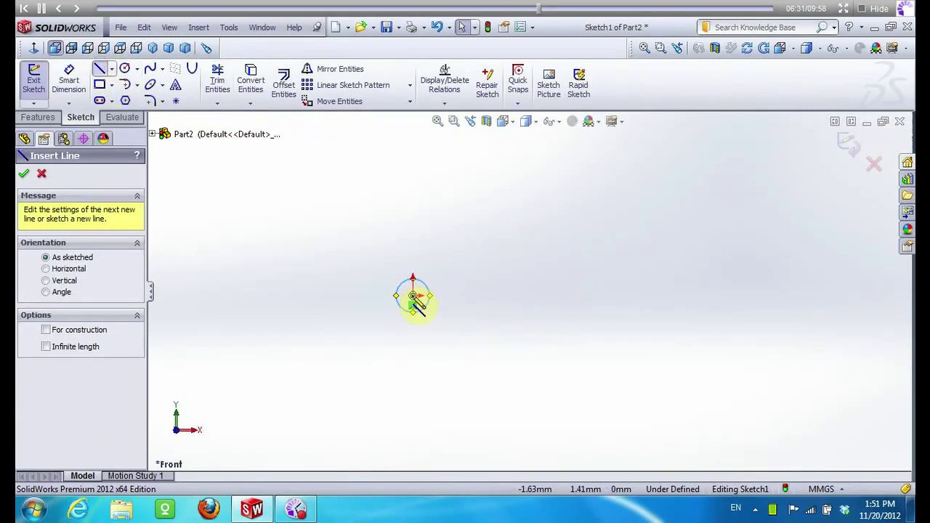
left_click(412, 296)
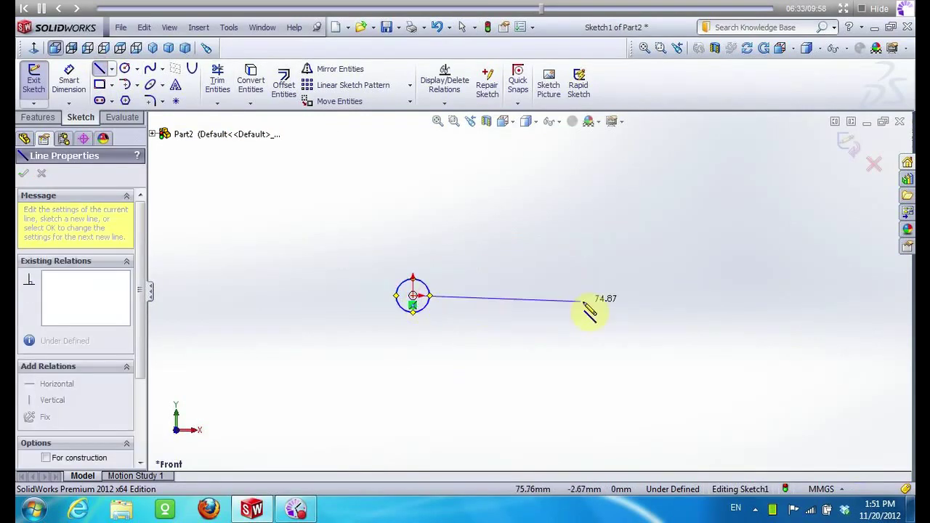
left_click(603, 296)
key("Escape")
left_click(570, 297)
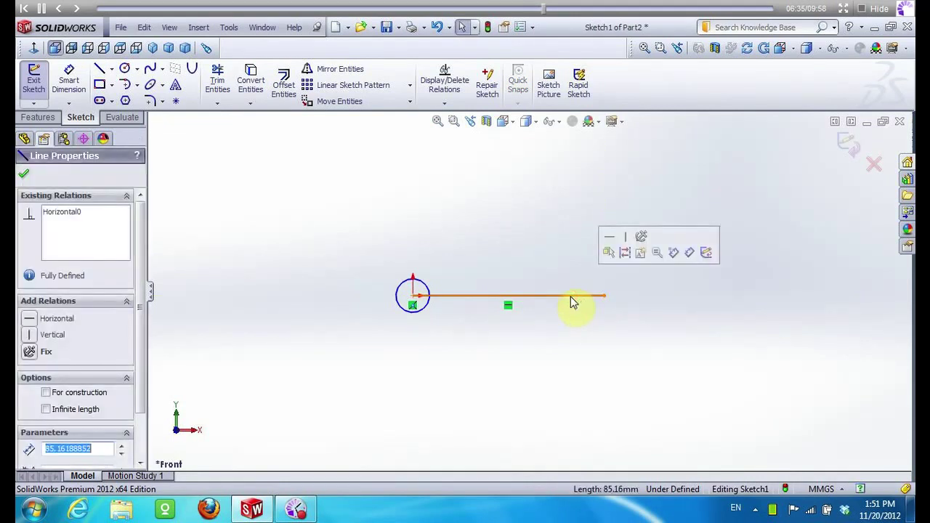
type("132.")
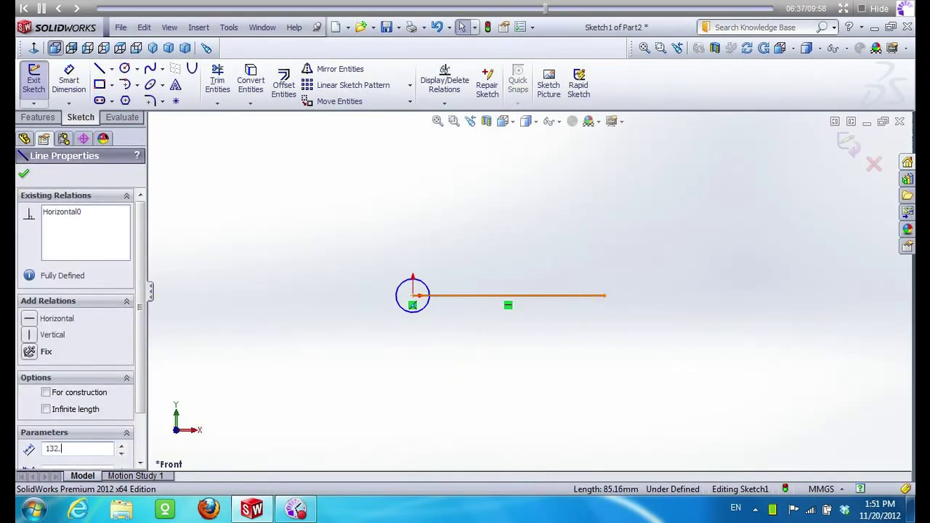
type("5")
key("Return")
left_click(126, 68)
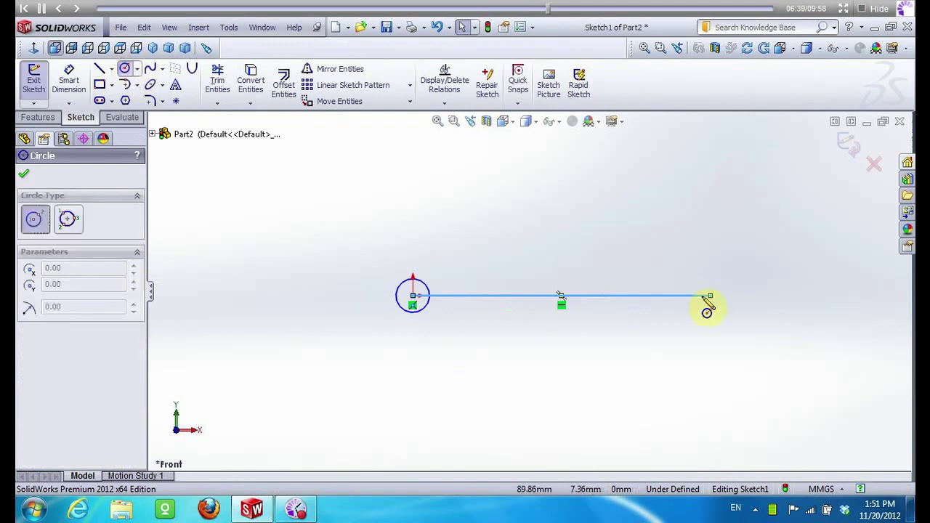
left_click_drag(709, 296, 679, 277)
type("7.50")
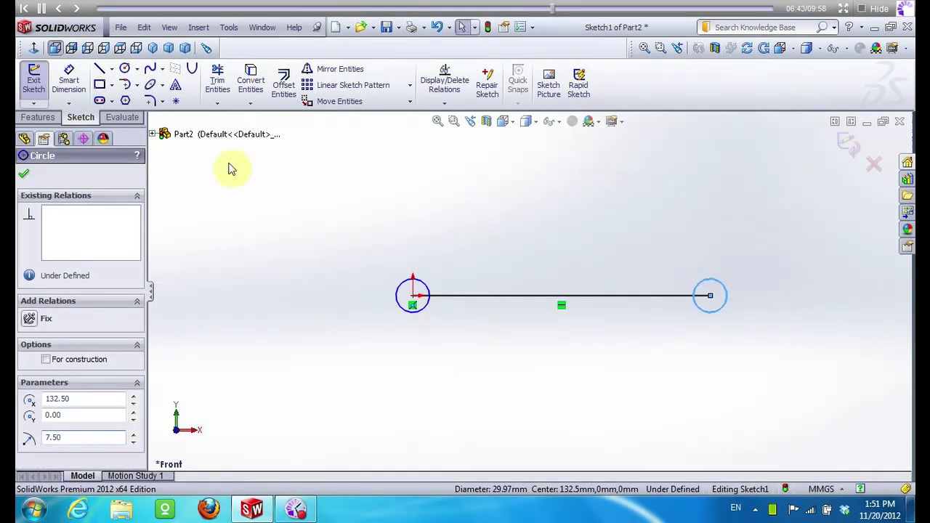
left_click(101, 69)
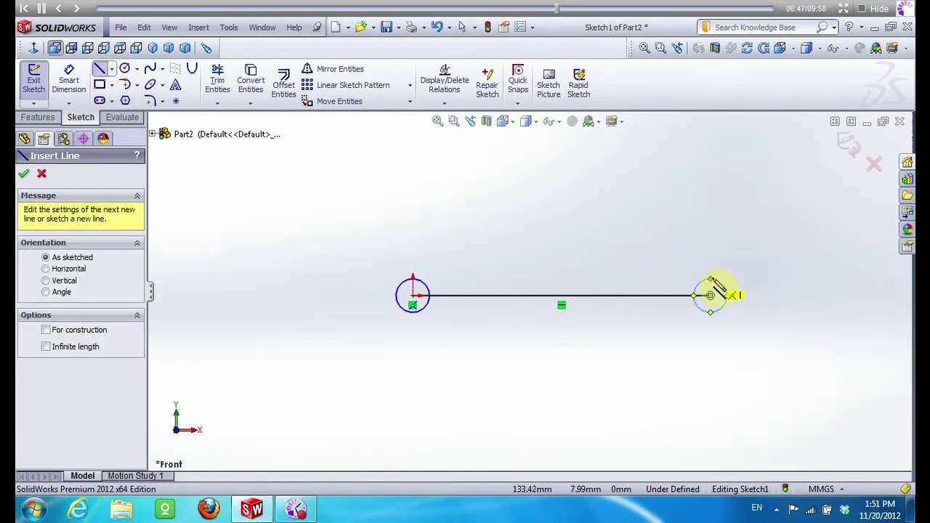
Draw tangent horizontal lines left from the right circle's top (72 mm) and bottom (57.5 mm)
left_click(711, 279)
left_click(556, 278)
key("Escape")
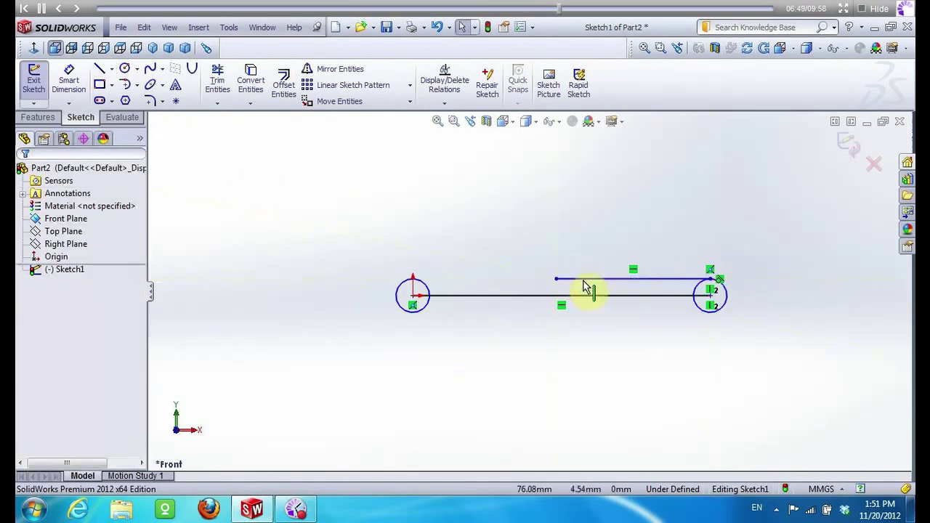
left_click(584, 279)
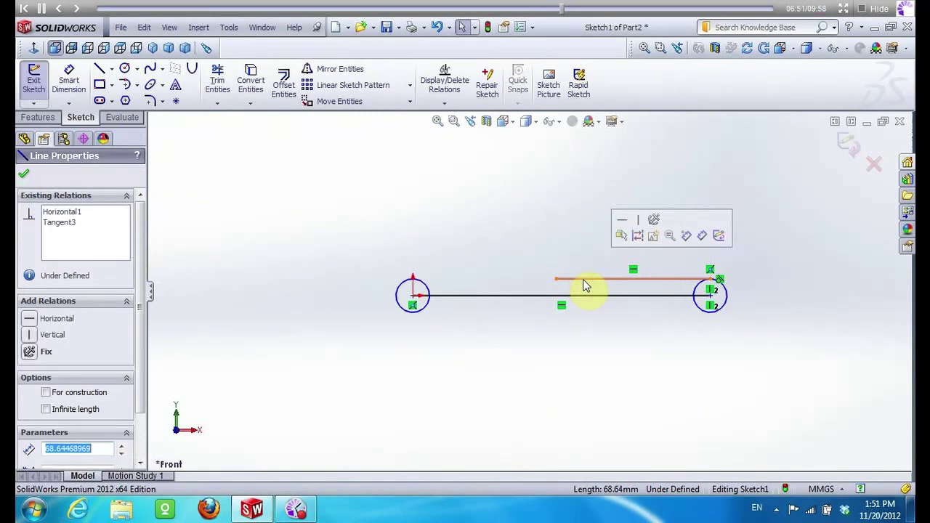
type("72")
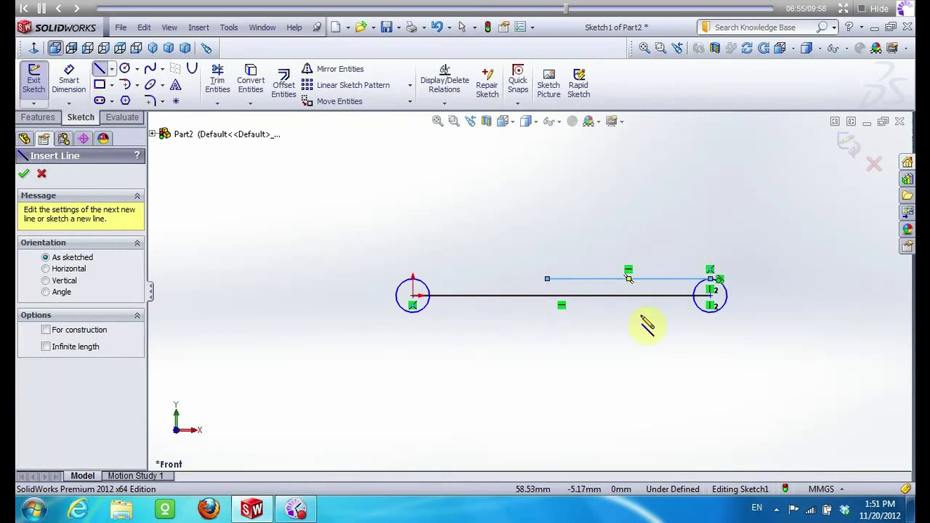
left_click(717, 324)
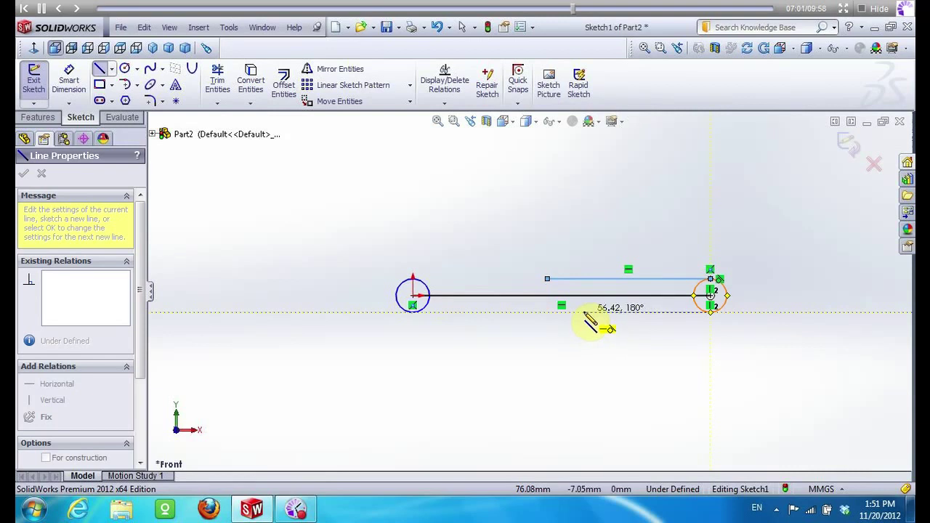
left_click(584, 312)
key("Escape")
left_click(613, 315)
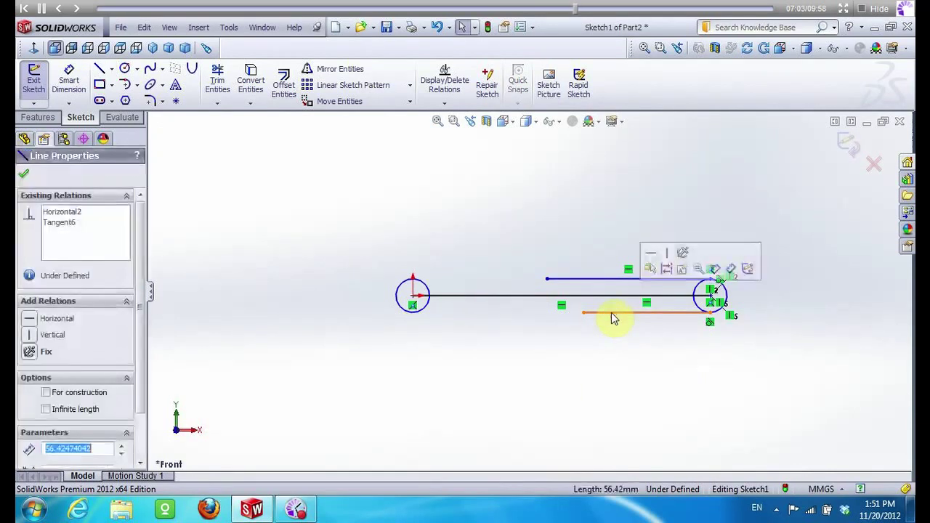
left_click(104, 451)
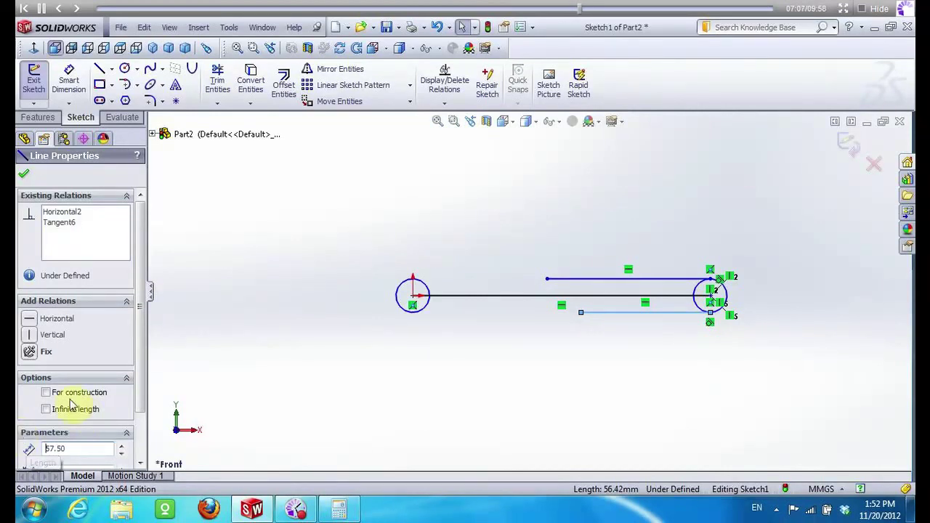
Drop 25 mm vertical lines from the left ends of the bottom and top lines
left_click(98, 70)
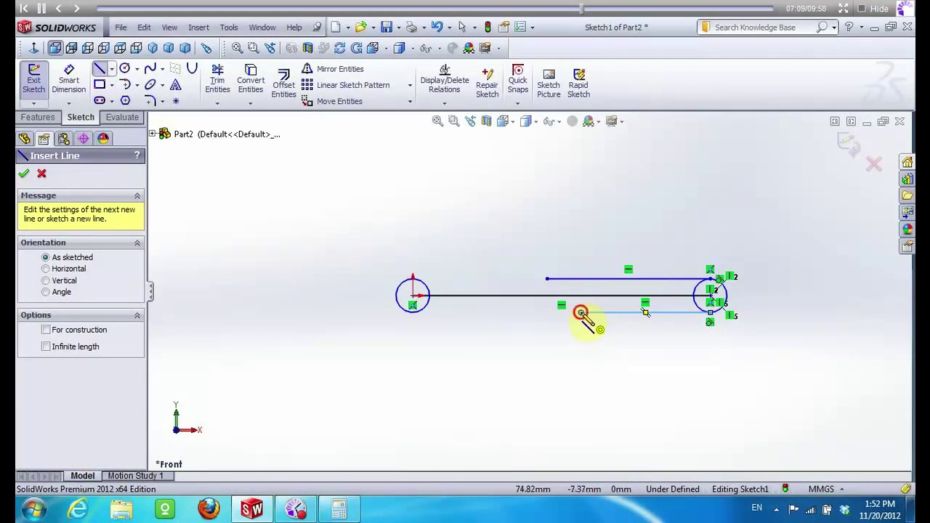
left_click(581, 312)
left_click(581, 353)
key("Escape")
left_click(583, 346)
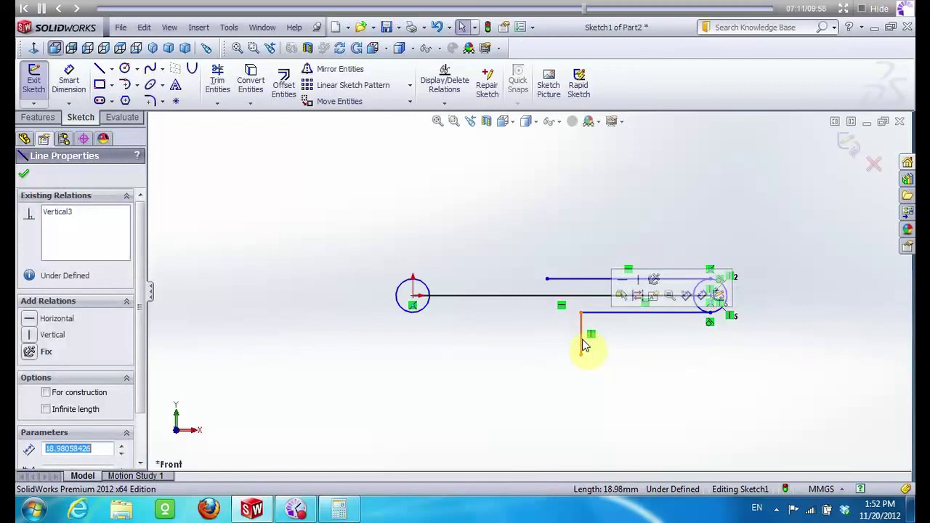
left_click(98, 70)
left_click(548, 278)
left_click(547, 312)
key("Escape")
left_click(548, 310)
type("25")
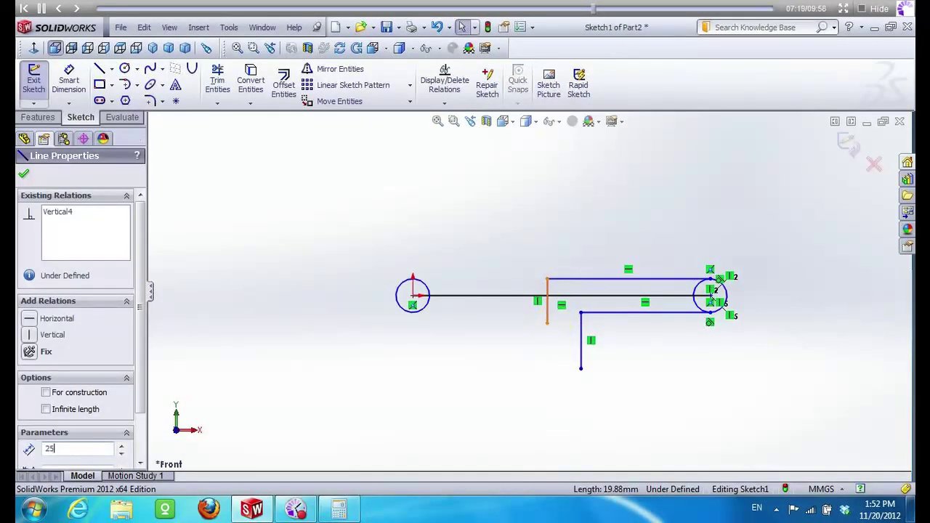
key("Return")
Add a vertical line dropping below the left circle's right edge
scroll(447, 310, "up", 2)
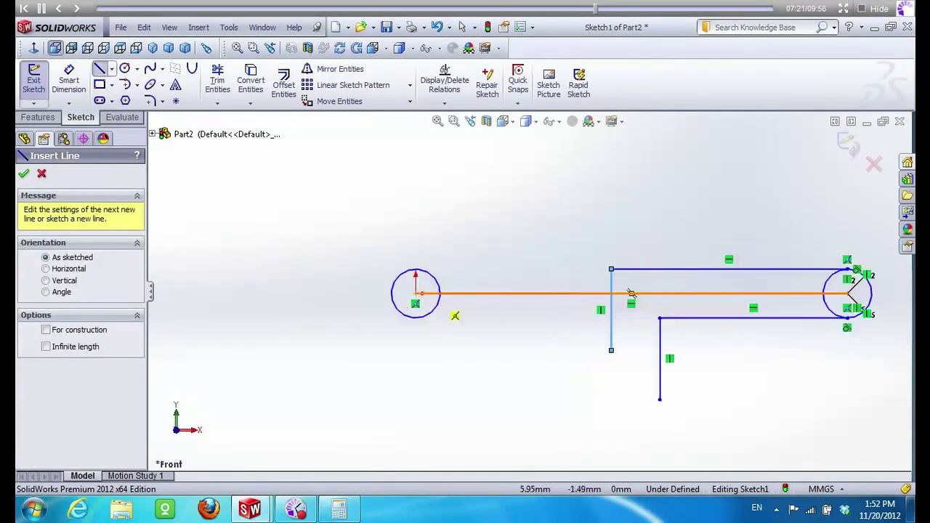
left_click(458, 311)
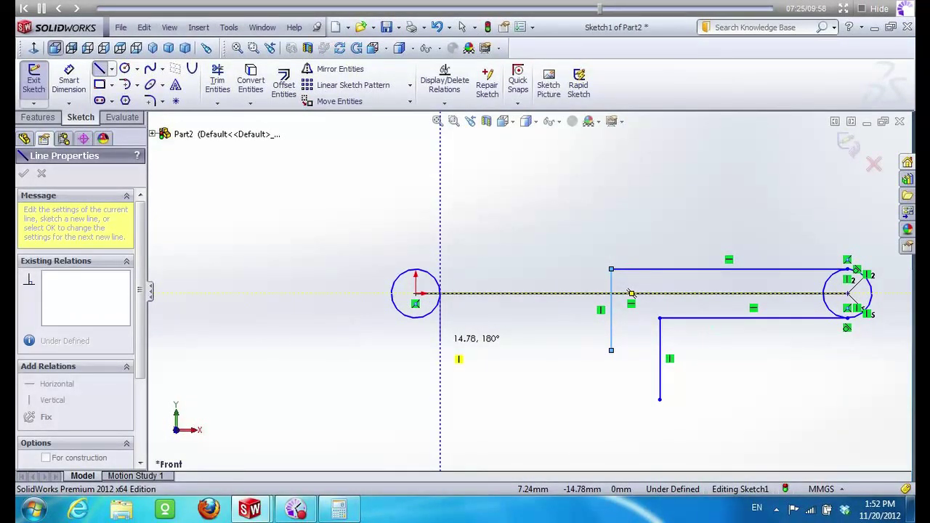
left_click(439, 342)
key("Escape")
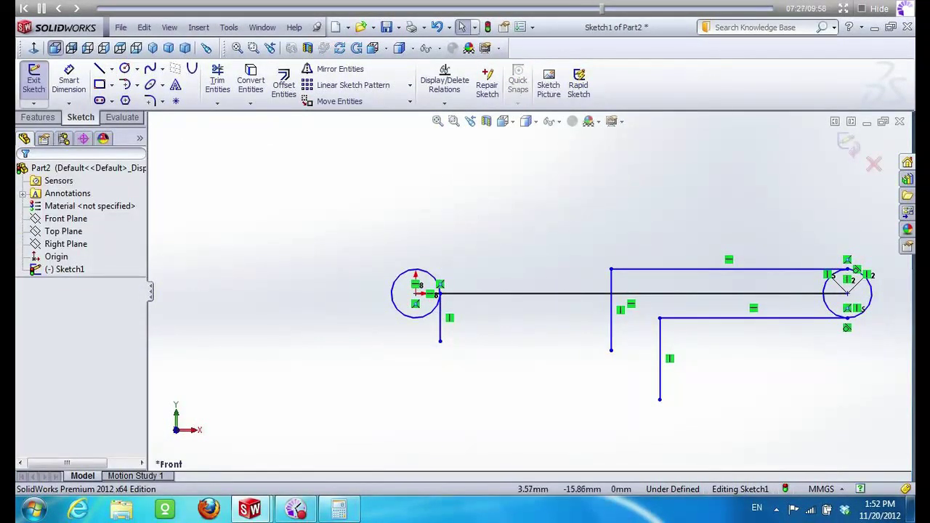
key("Return")
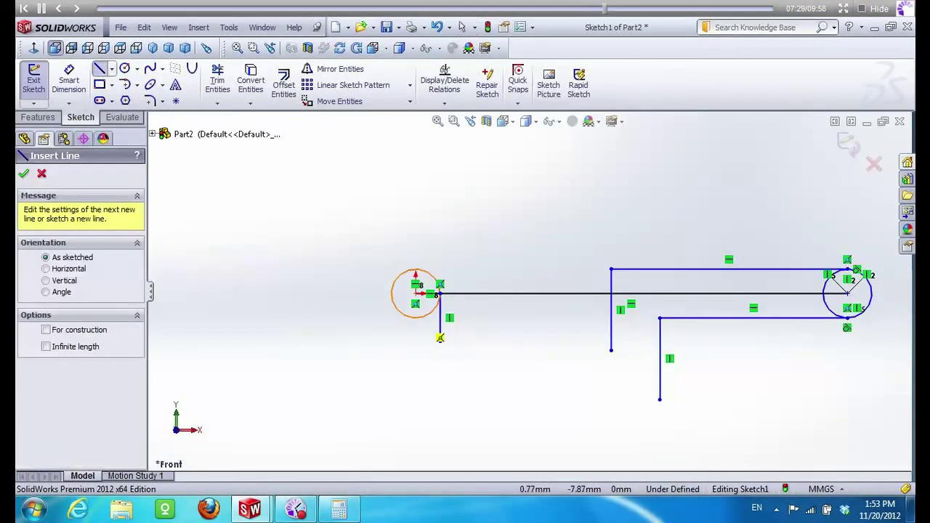
left_click(439, 338)
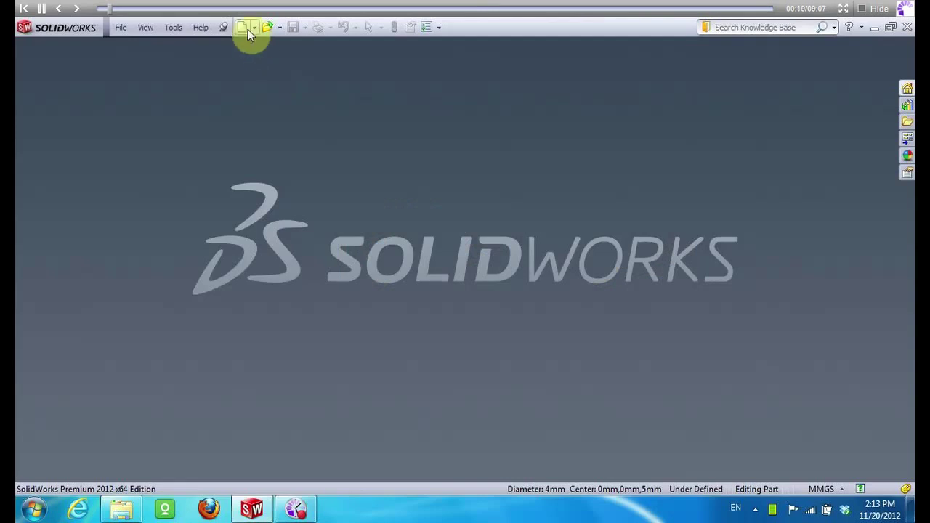
Create a new empty Part document from the New dialog
left_click(247, 29)
left_click(508, 466)
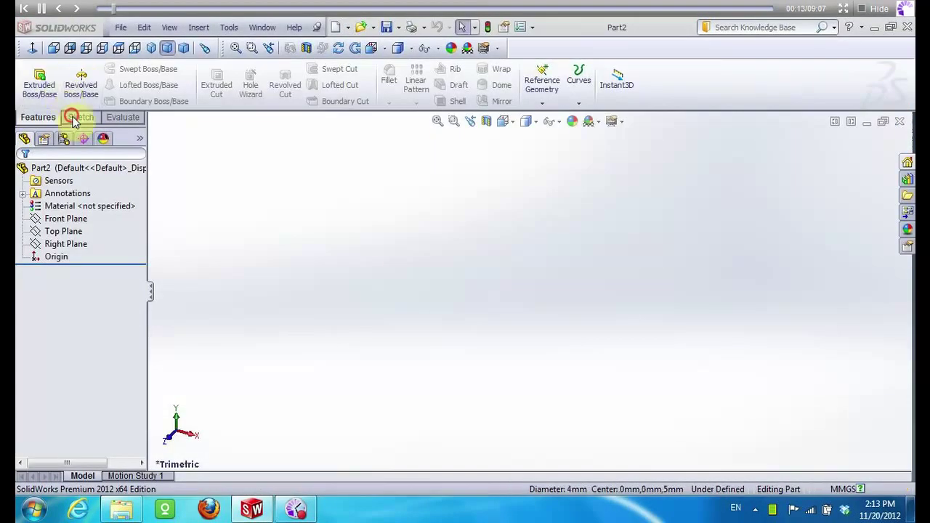
Start a sketch on the Front Plane with vertical and horizontal centerlines through the origin
left_click(81, 116)
left_click(33, 79)
left_click(479, 202)
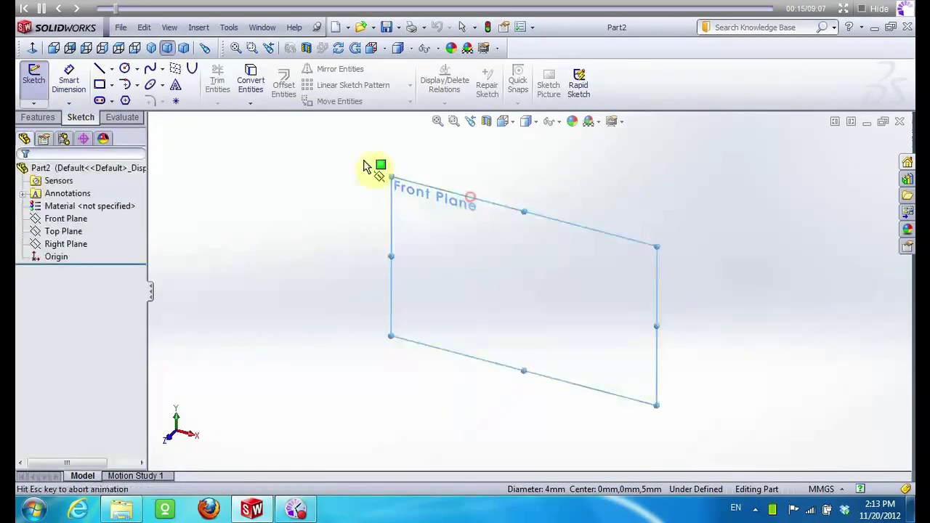
left_click(112, 68)
left_click(136, 98)
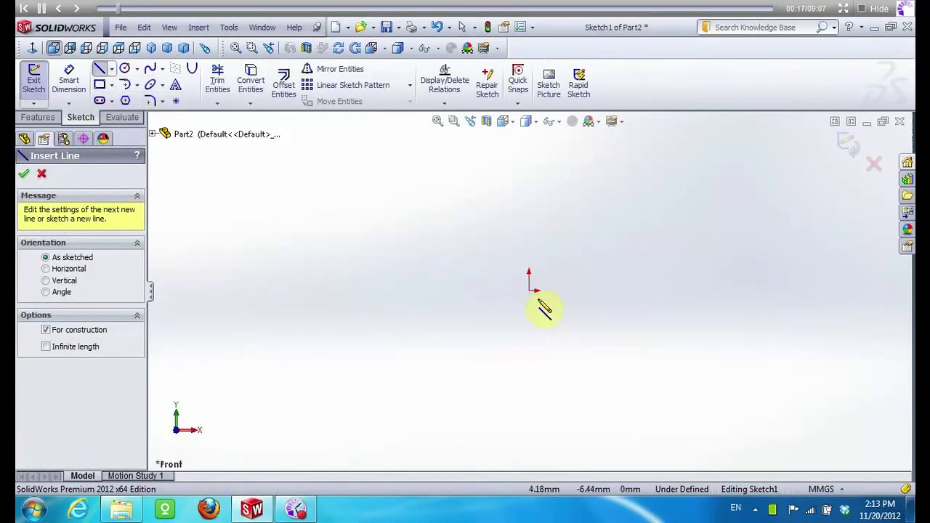
left_click(528, 290)
left_click(529, 191)
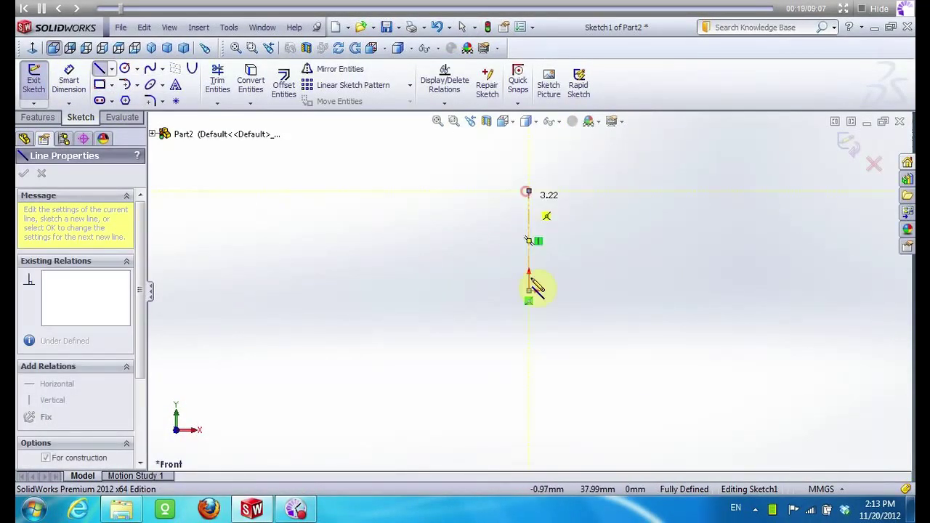
left_click(529, 290)
left_click(331, 291)
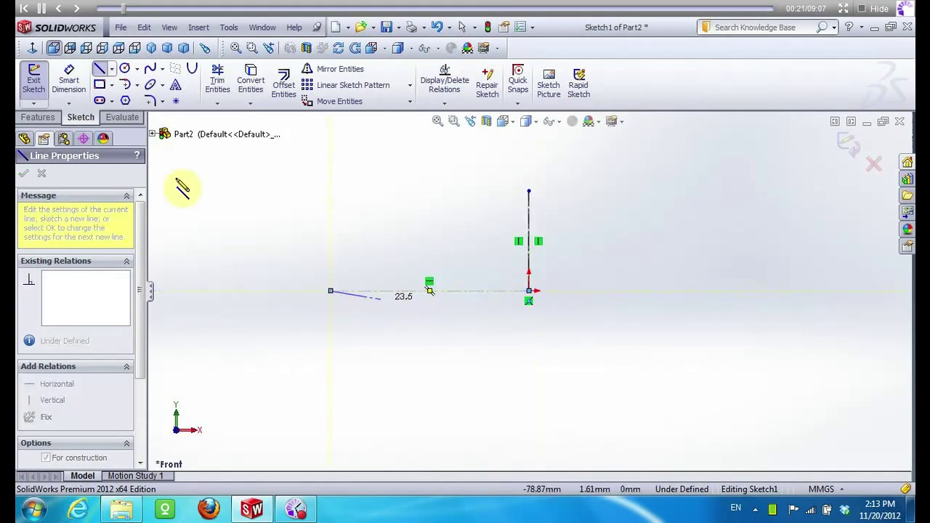
Draw a rectangle around the origin, symmetric about both centerlines (top/bottom and left/right edges)
left_click(99, 84)
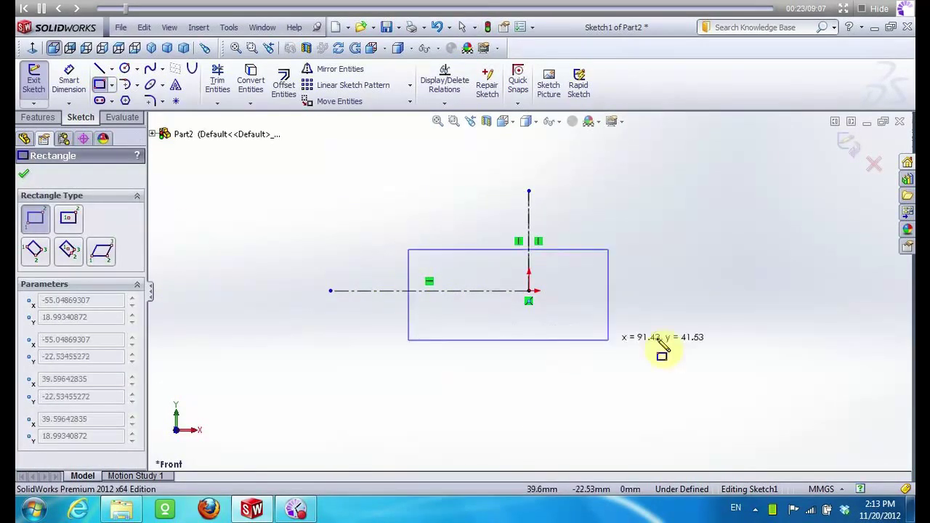
left_click_drag(408, 250, 683, 335)
key("Escape")
left_click(456, 250)
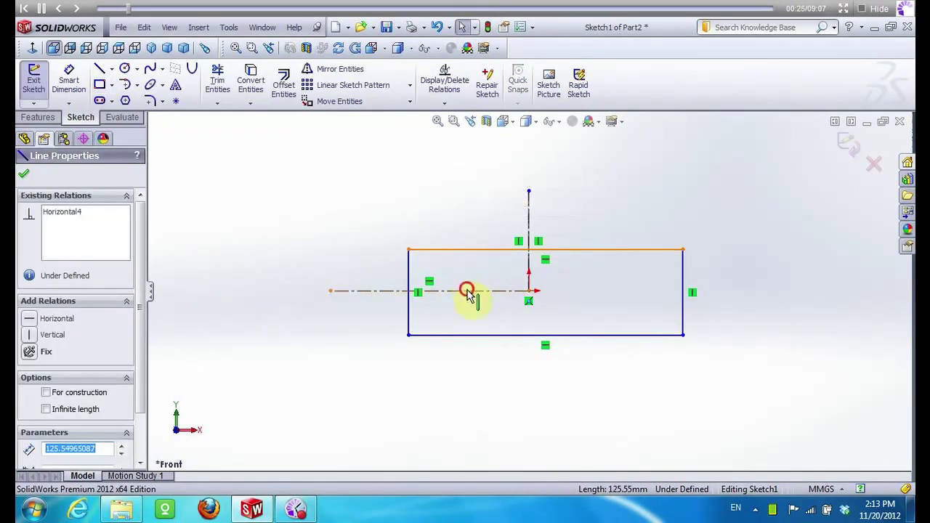
left_click(468, 334, "ctrl")
left_click(80, 385)
left_click(409, 279)
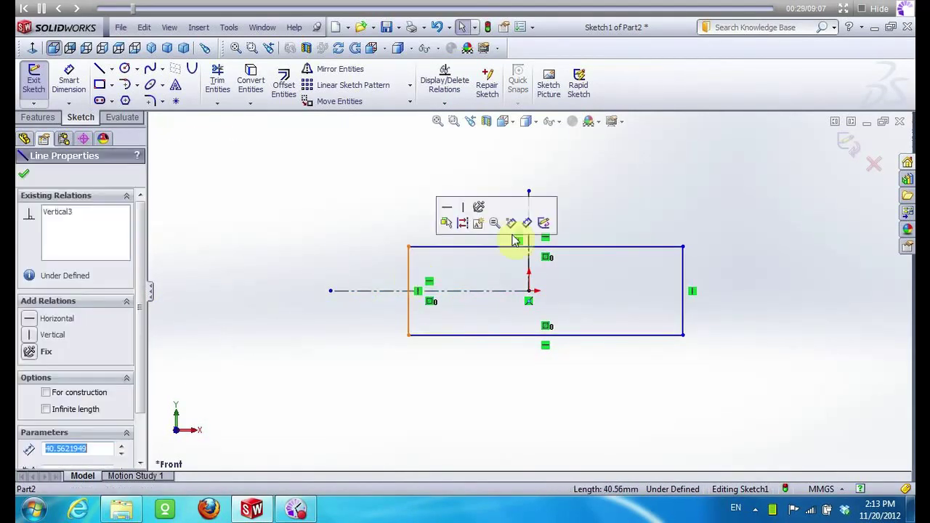
left_click(683, 291, "ctrl")
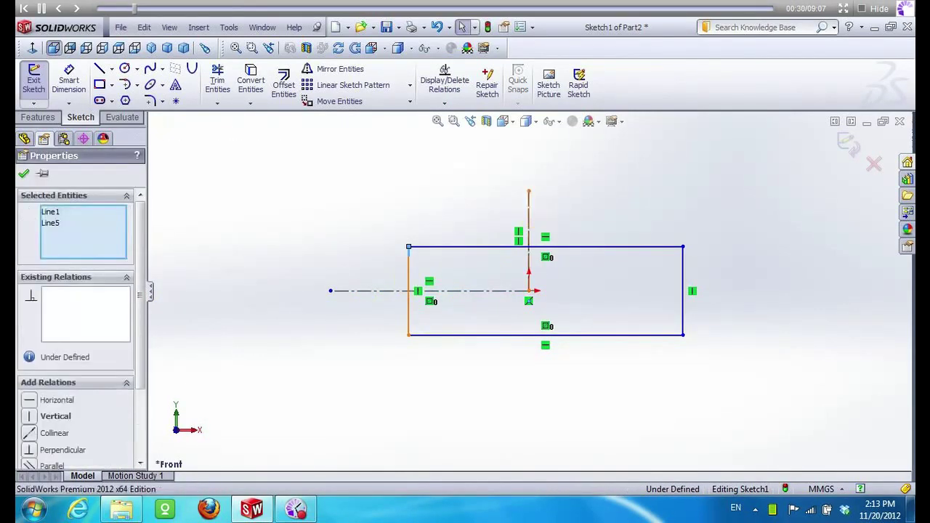
left_click(681, 289, "ctrl")
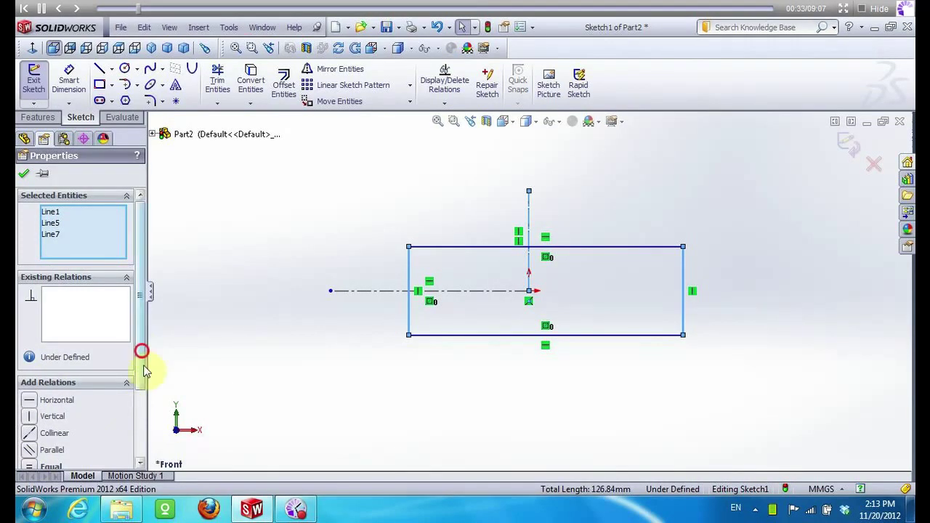
scroll(143, 371, "down", 3)
left_click(29, 385)
Dimension the rectangle 120 mm tall and 162 mm wide
left_click(100, 84)
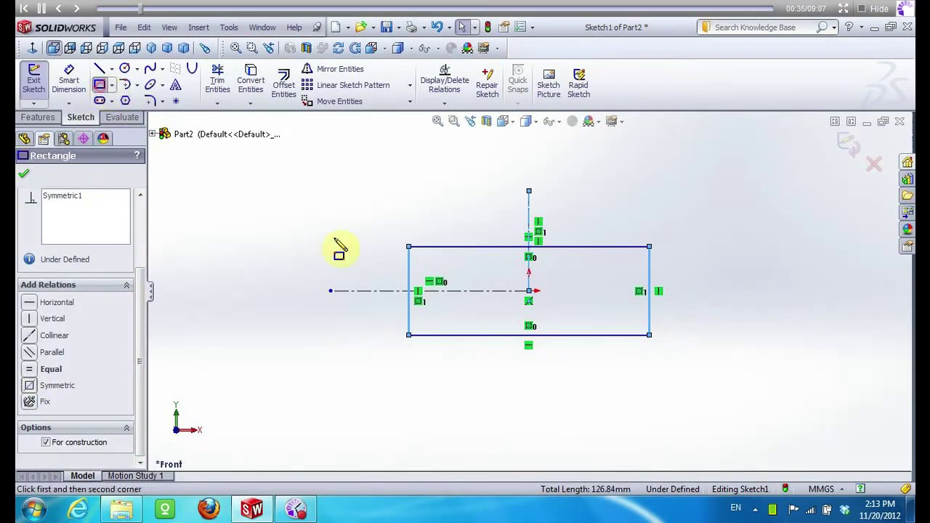
left_click(69, 80)
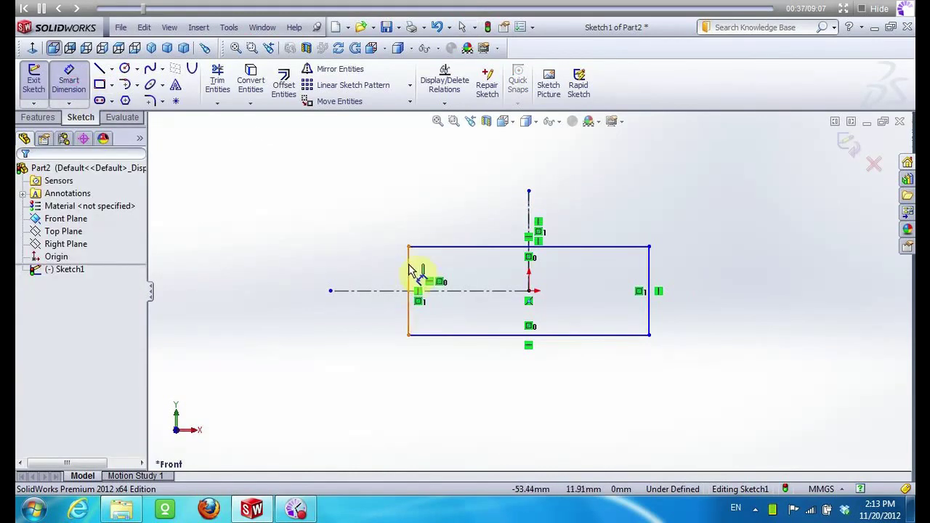
left_click(409, 270)
left_click(382, 270)
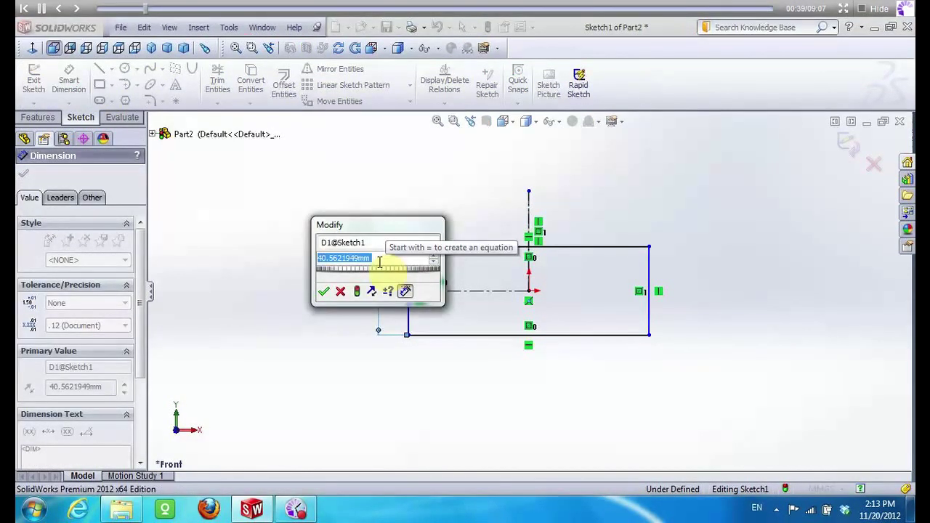
type("120")
key("Return")
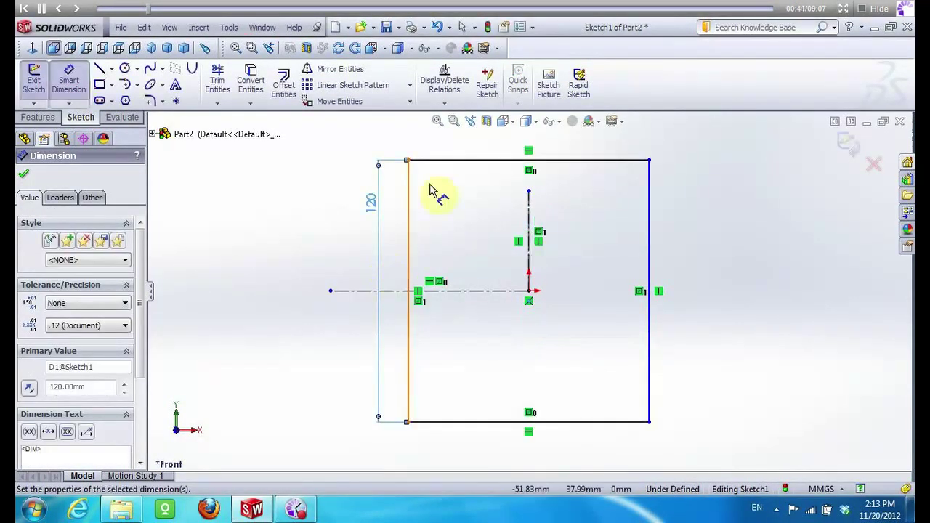
left_click(444, 160)
left_click(441, 142)
key("Return")
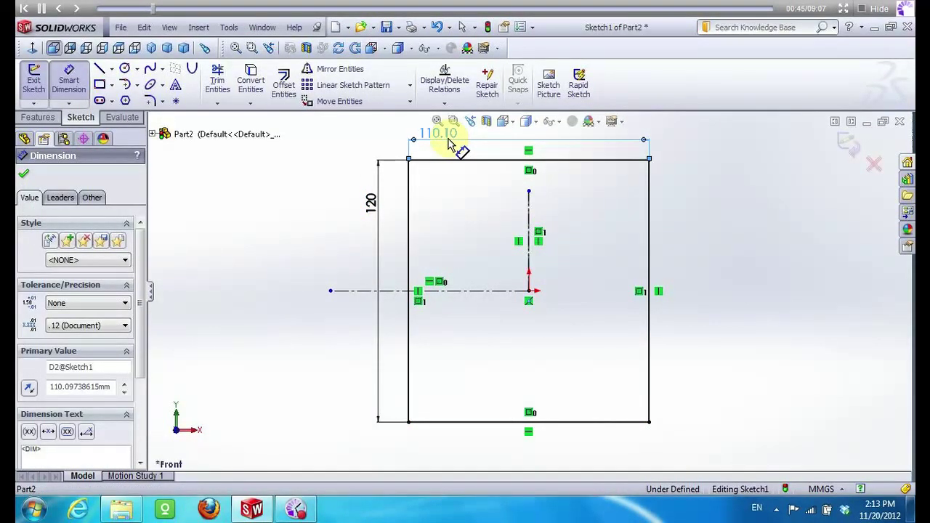
left_click(445, 145)
type("1")
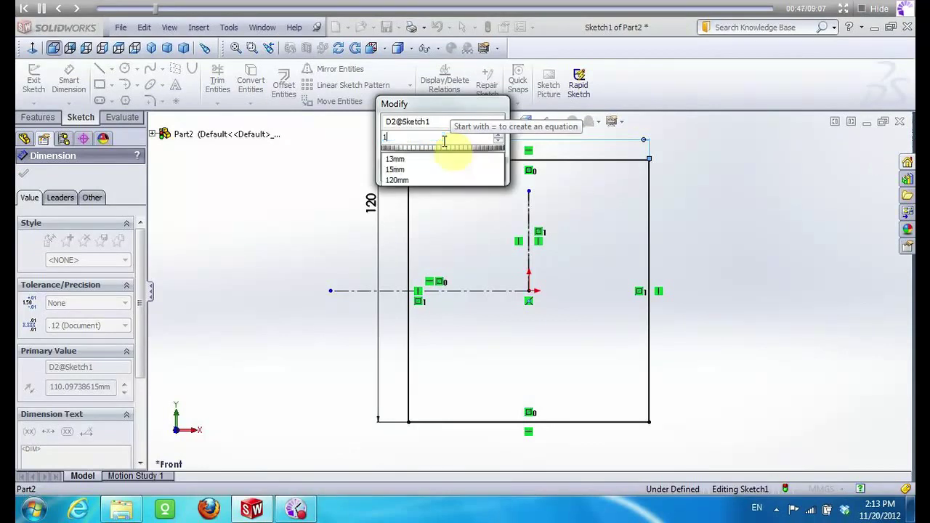
type("62")
key("Return")
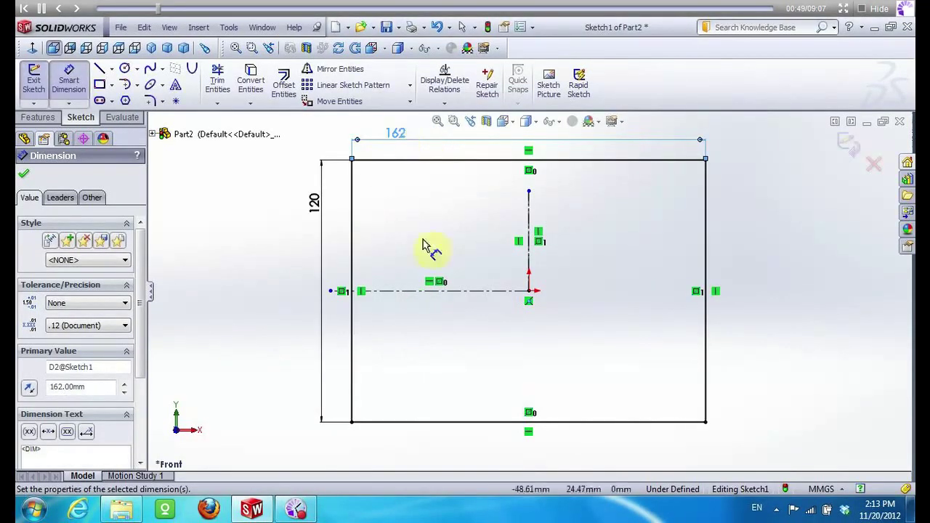
Offset the 162 × 120 rectangle 15 mm inward, using Reverse, to create the inner boundary
key("Escape")
left_click(283, 83)
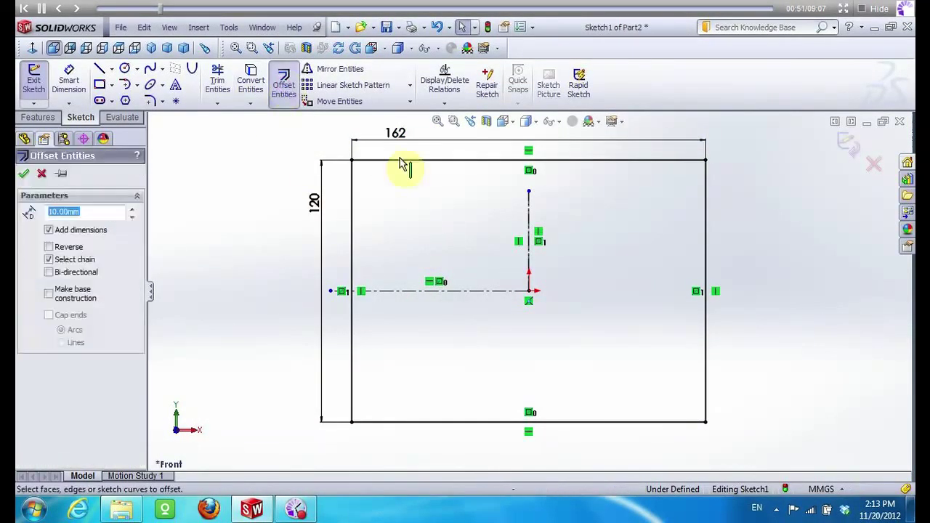
left_click(408, 159)
left_click(49, 247)
scroll(86, 211, "up", 5)
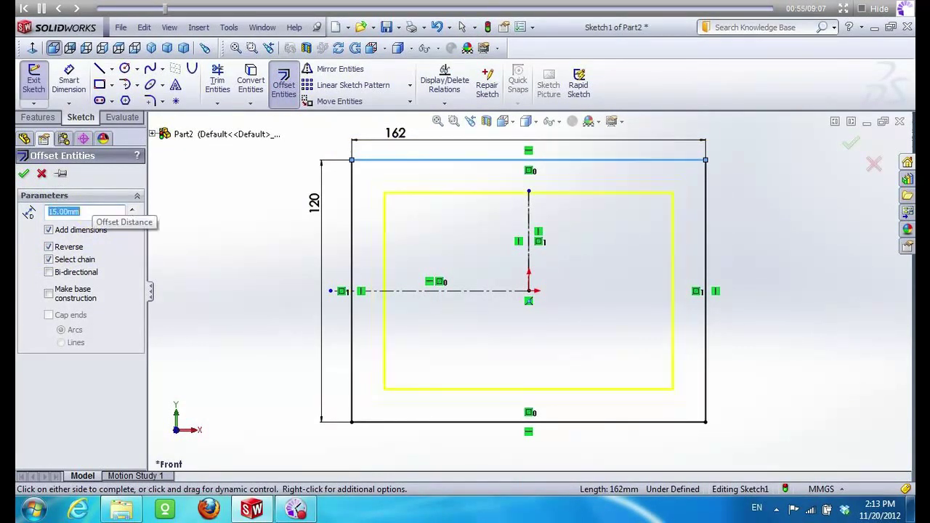
left_click(24, 176)
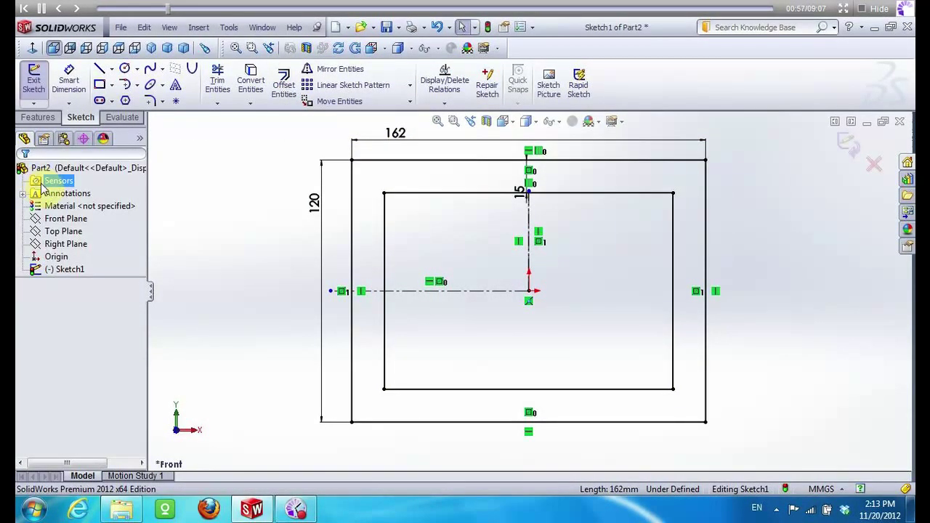
Draw a 23 mm line along the centreline in from the inner right edge
left_click(95, 69)
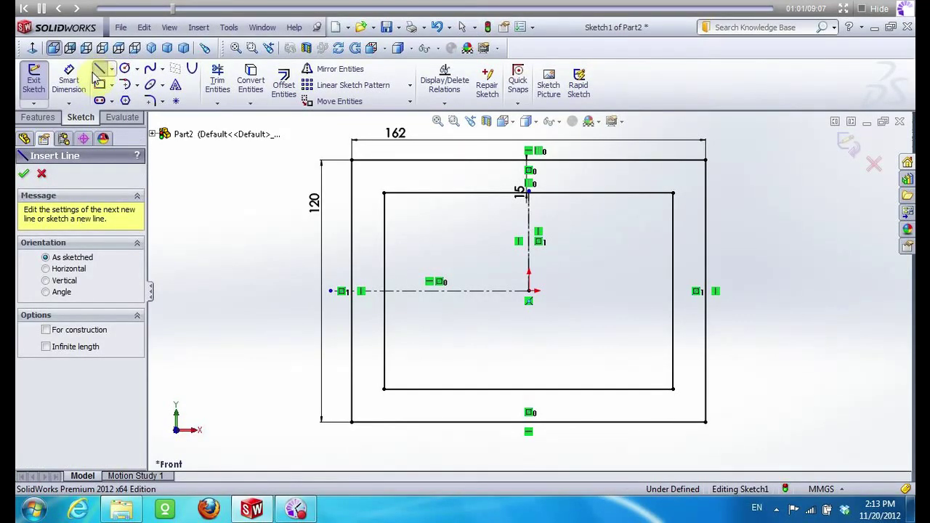
left_click(673, 291)
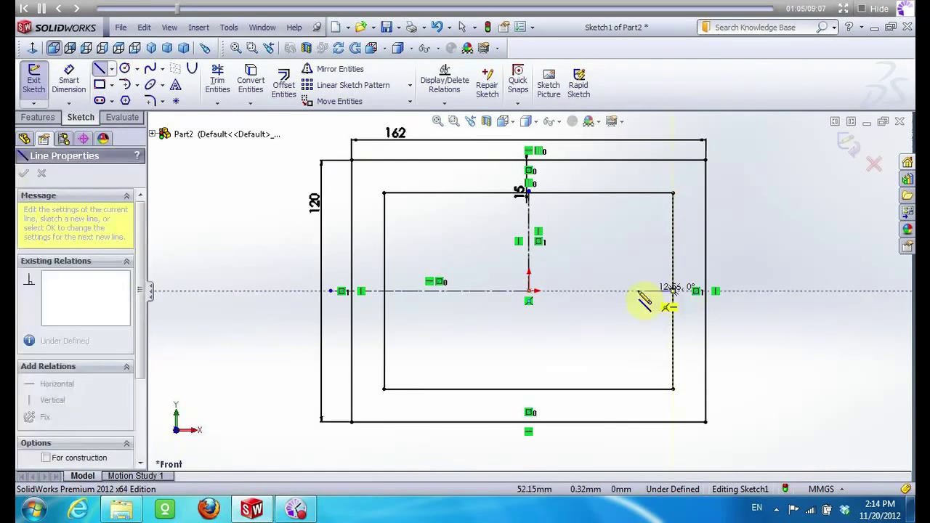
left_click(625, 290)
key("Escape")
left_click(650, 298)
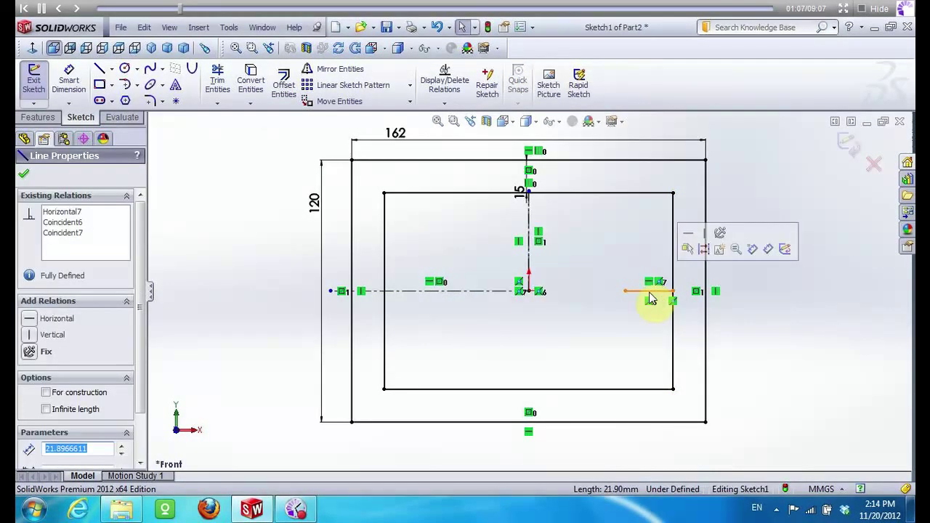
type("23")
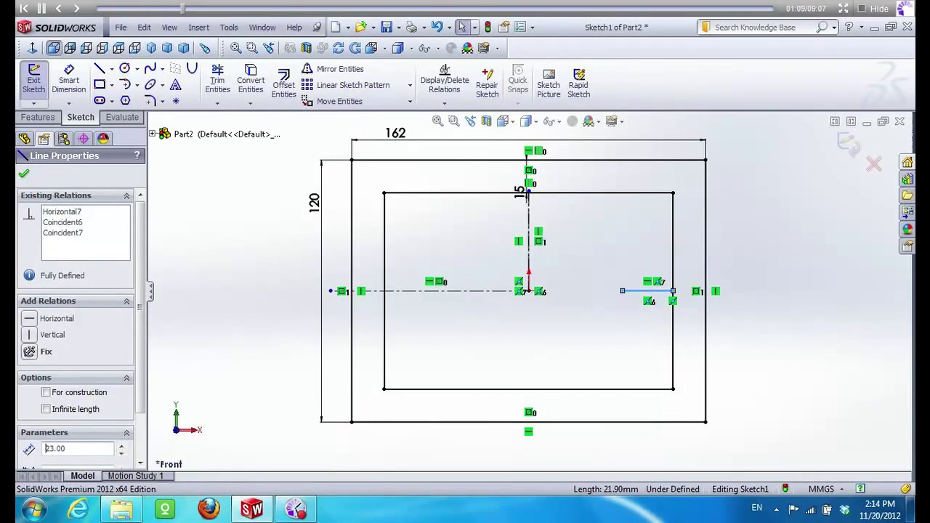
Add a circle of radius 10 mm at the line's left end
left_click(125, 70)
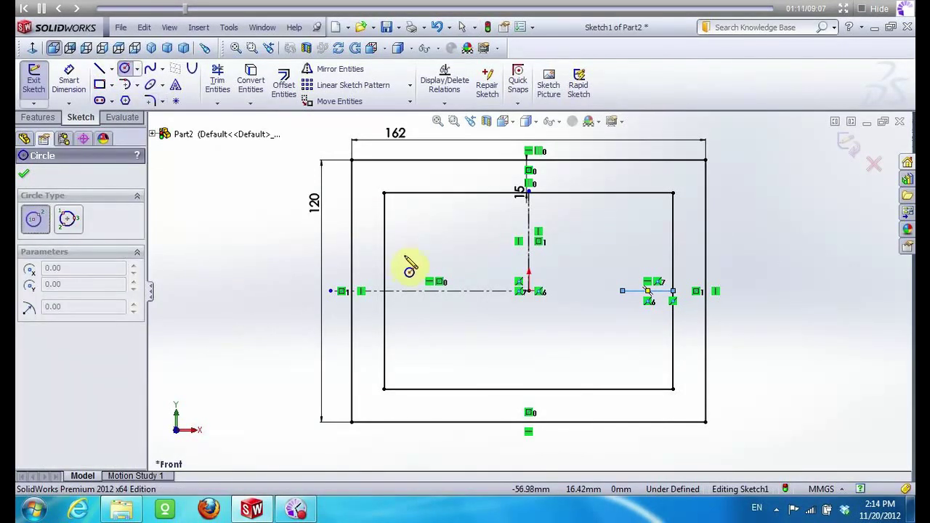
left_click_drag(622, 291, 627, 303)
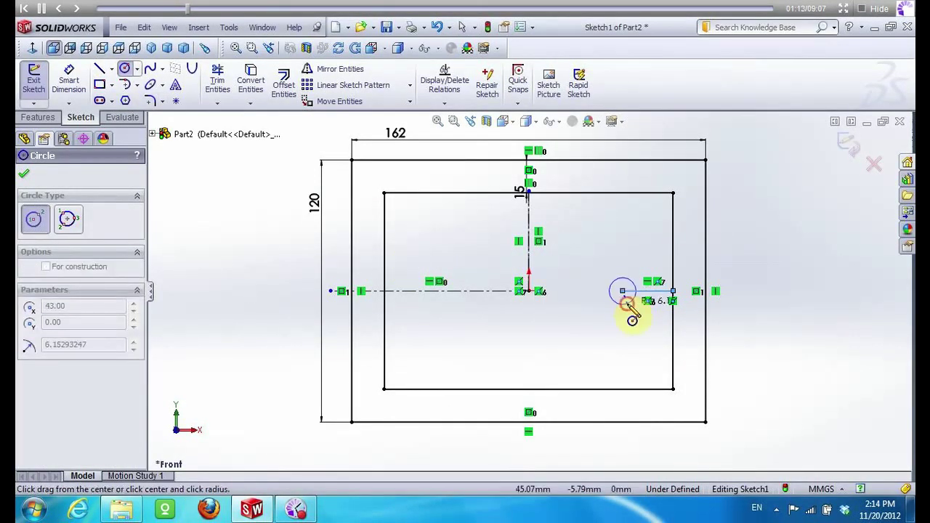
key("Escape")
left_click(623, 294)
key("Escape")
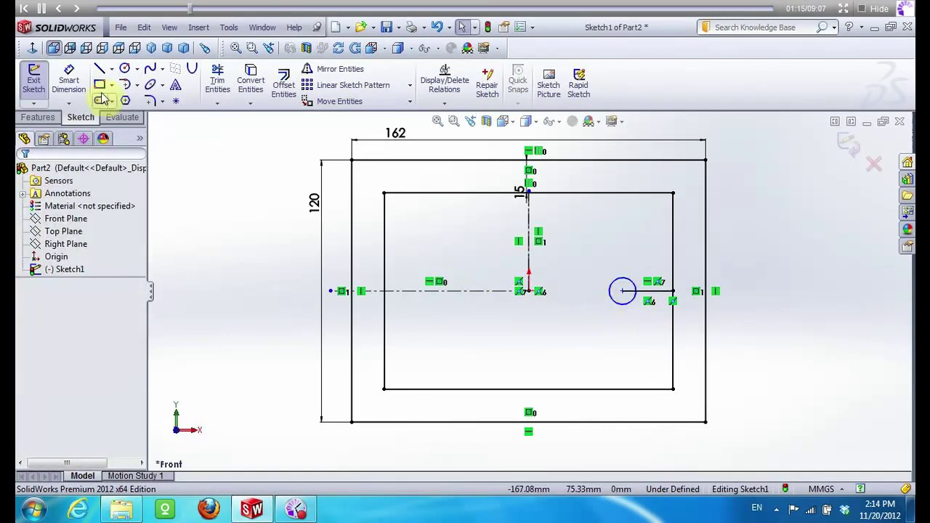
left_click(122, 70)
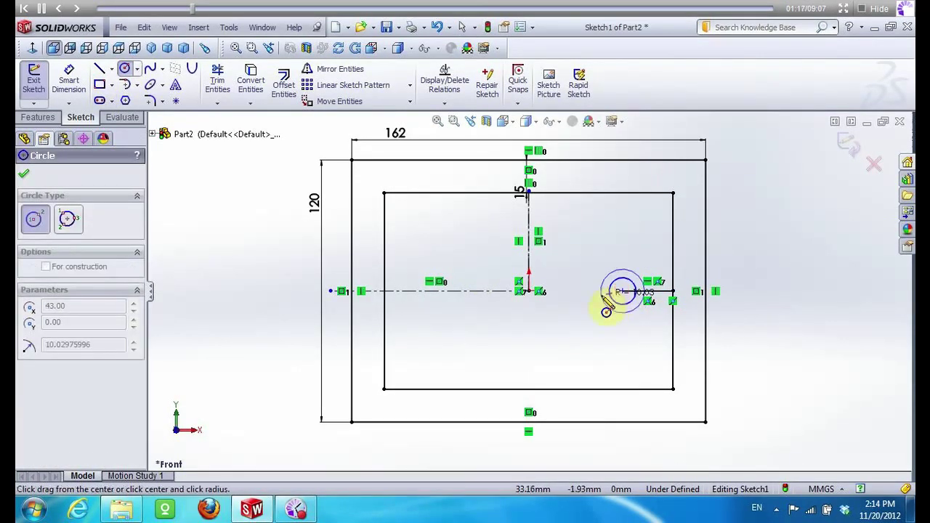
key("Escape")
left_click(613, 304)
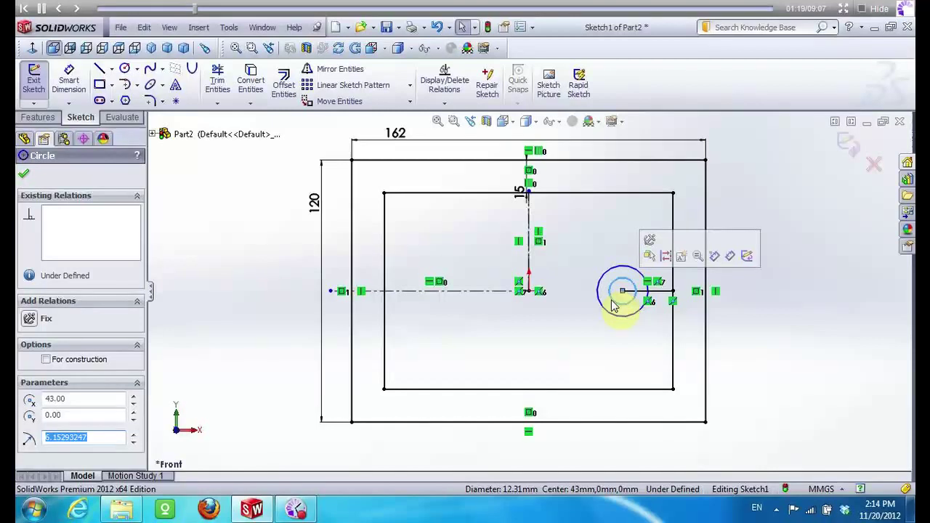
type("1.50")
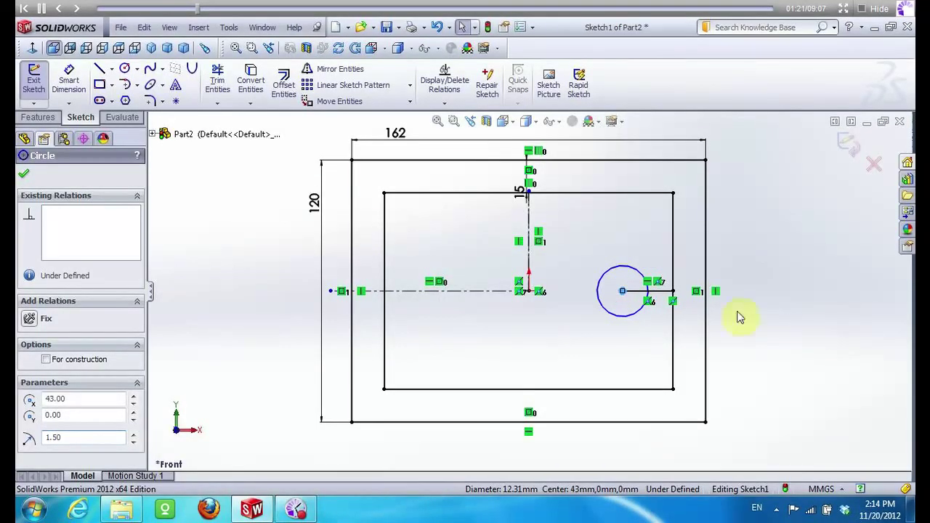
scroll(676, 272, "down", 2)
left_click(616, 275)
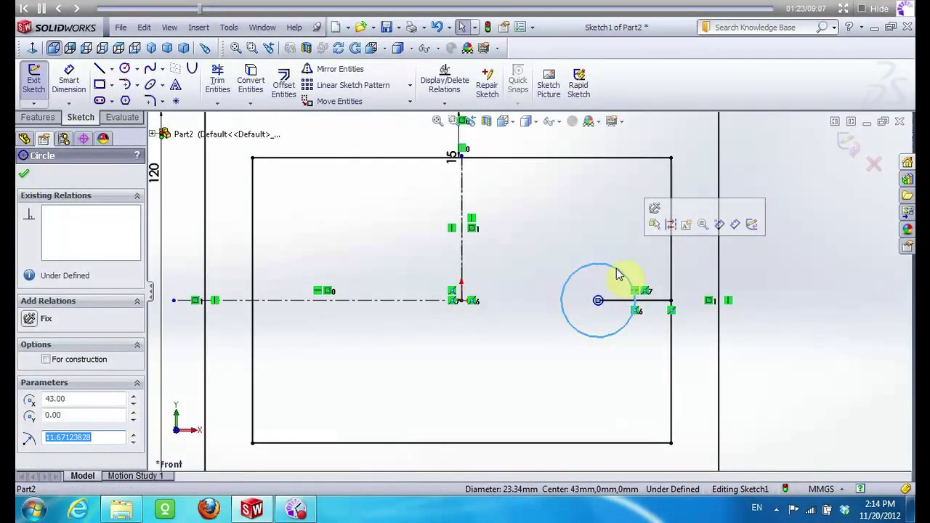
type("10")
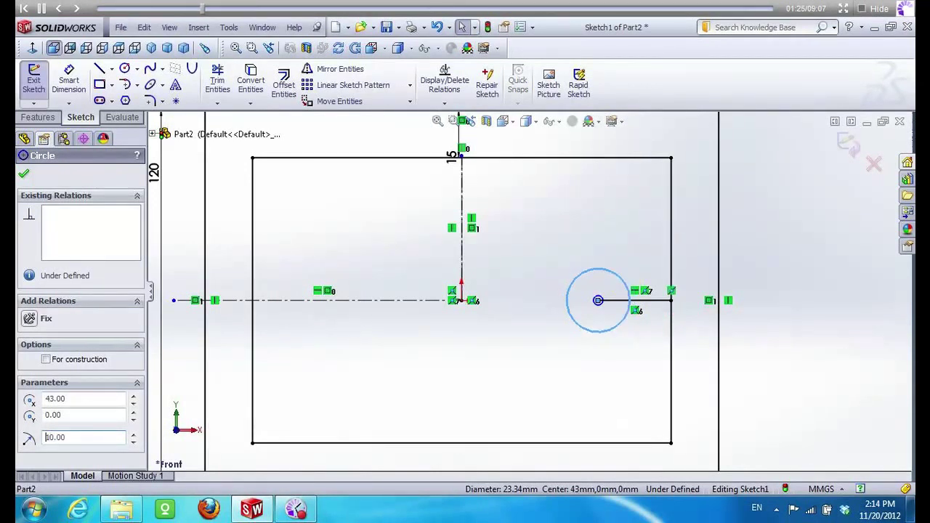
Draw the top and bottom slot lines from the circle to the inner right edge
left_click(99, 69)
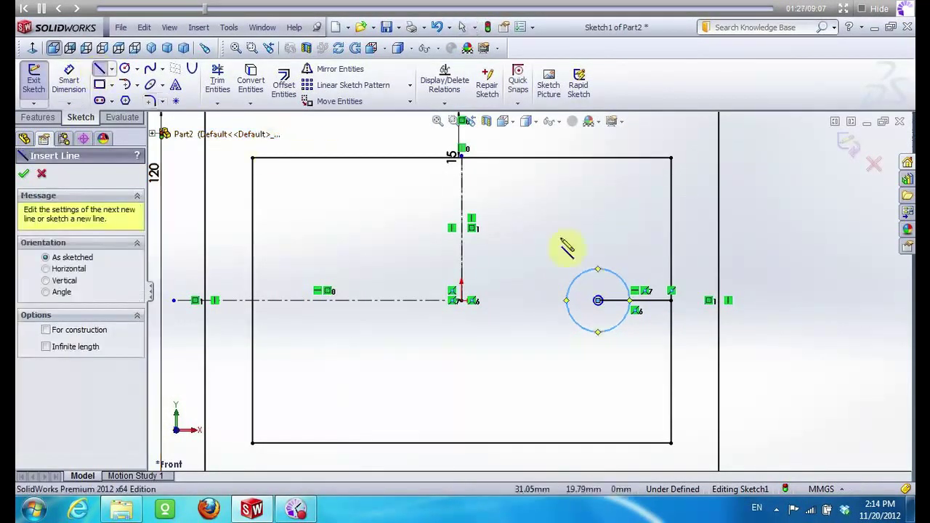
left_click(597, 269)
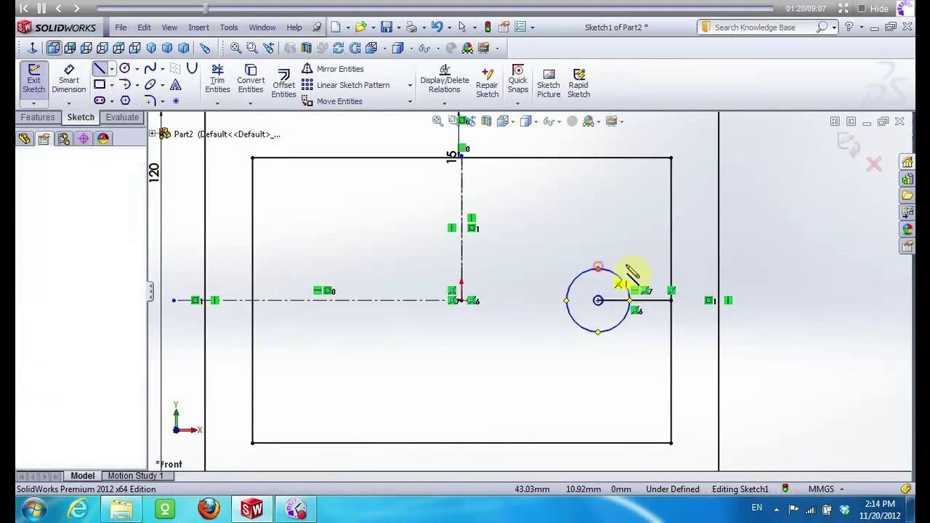
left_click(670, 268)
key("Escape")
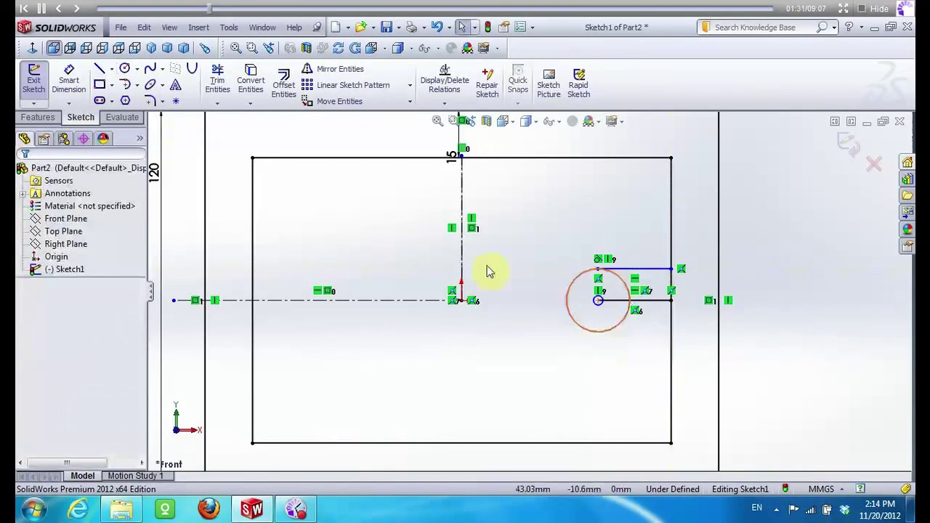
left_click(99, 69)
left_click(597, 332)
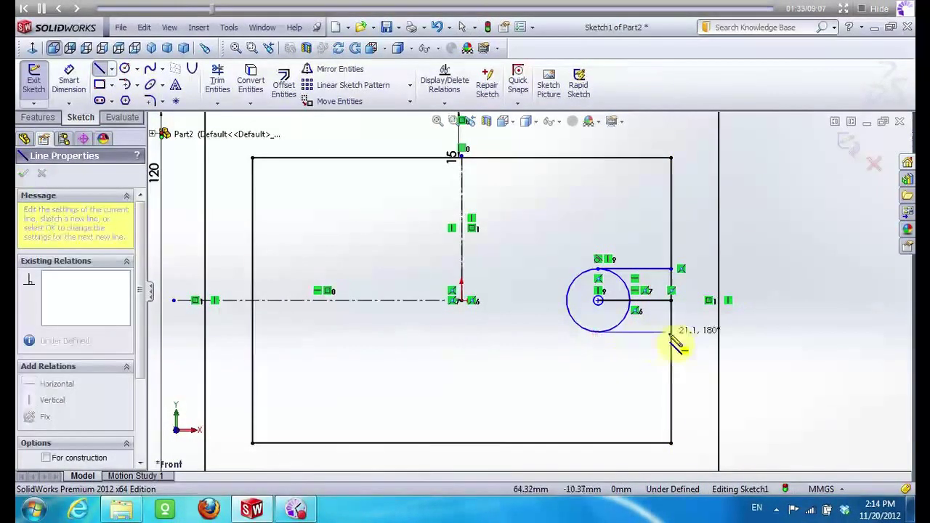
left_click(670, 332)
key("Escape")
left_click(654, 332)
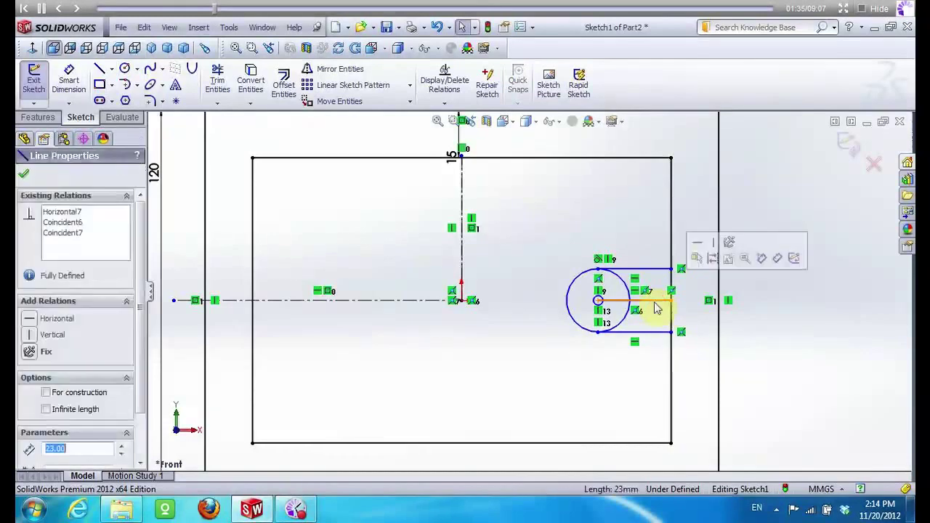
left_click(656, 308)
Trim away the circle's right half and the edge between the slot lines
left_click(217, 80)
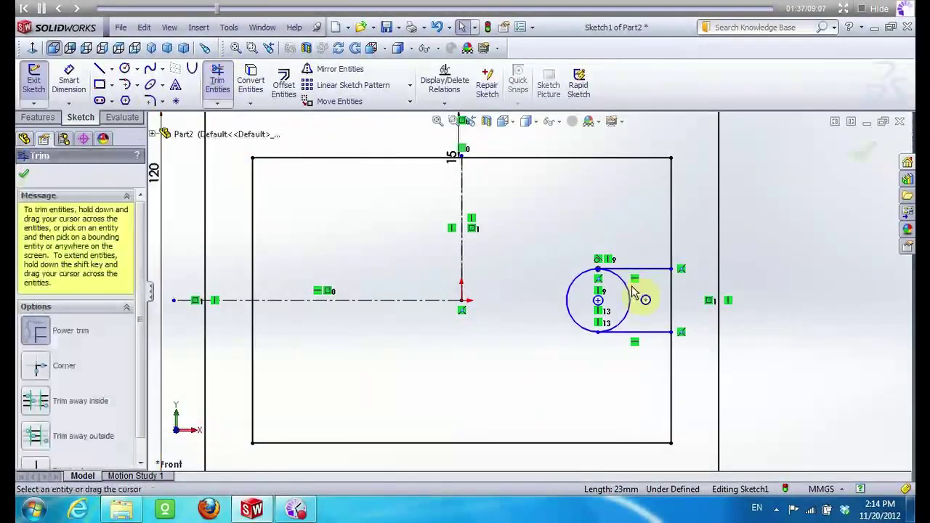
mouse_move(642, 288)
left_mouse_down()
mouse_move(661, 314)
mouse_move(675, 308)
left_mouse_up()
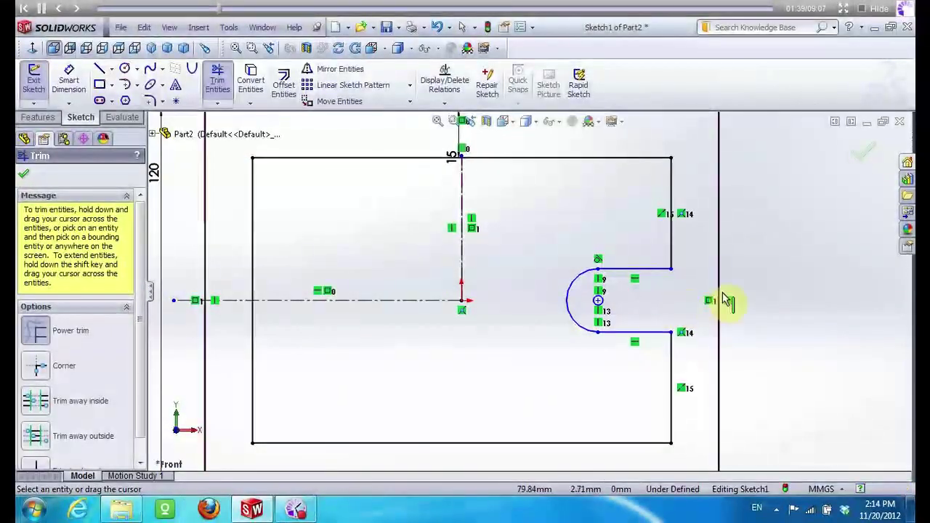
key("Escape")
scroll(643, 290, "up", 2)
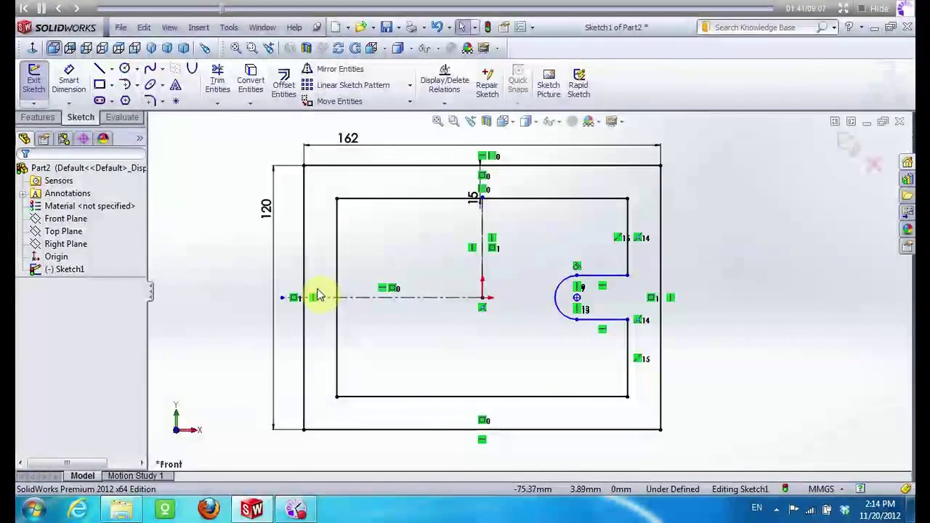
scroll(317, 297, "down", 2)
Draw a line along the centreline from the inner left edge toward the centre
key("l")
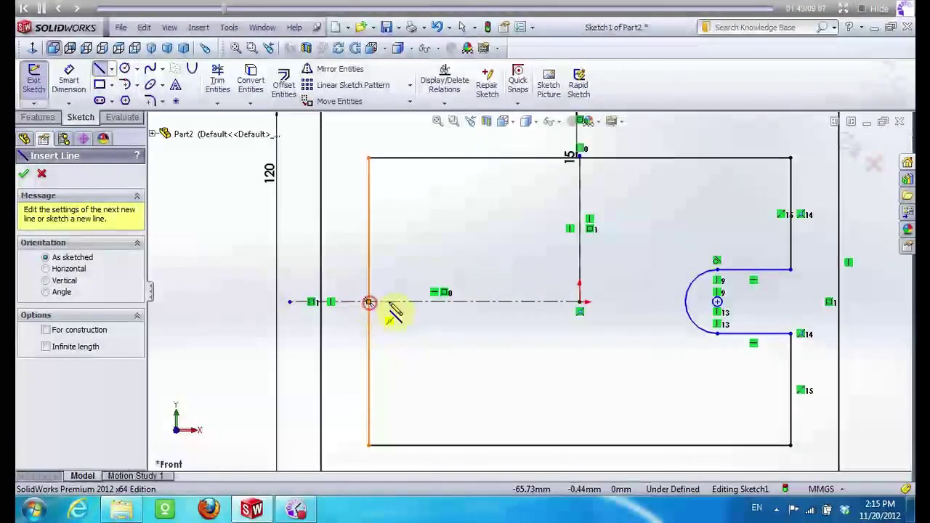
left_click(369, 301)
double_click(503, 300)
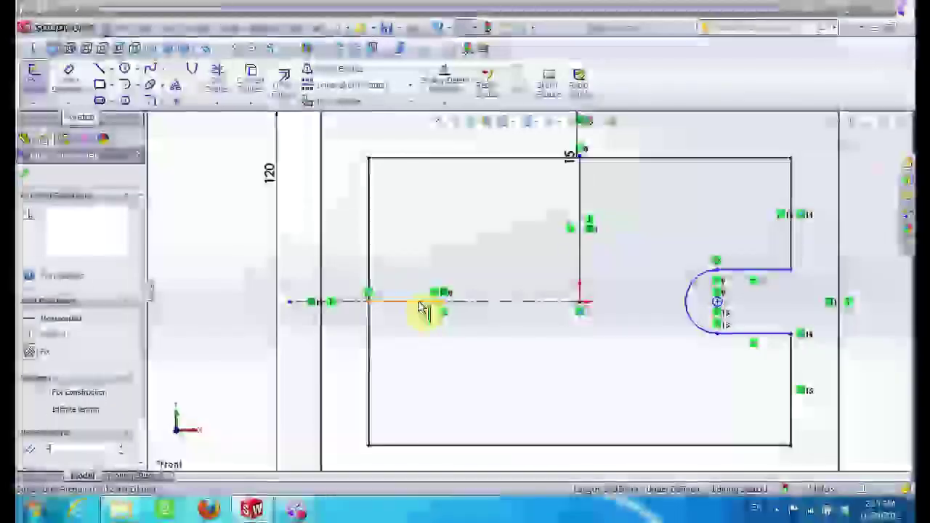
left_click(125, 68)
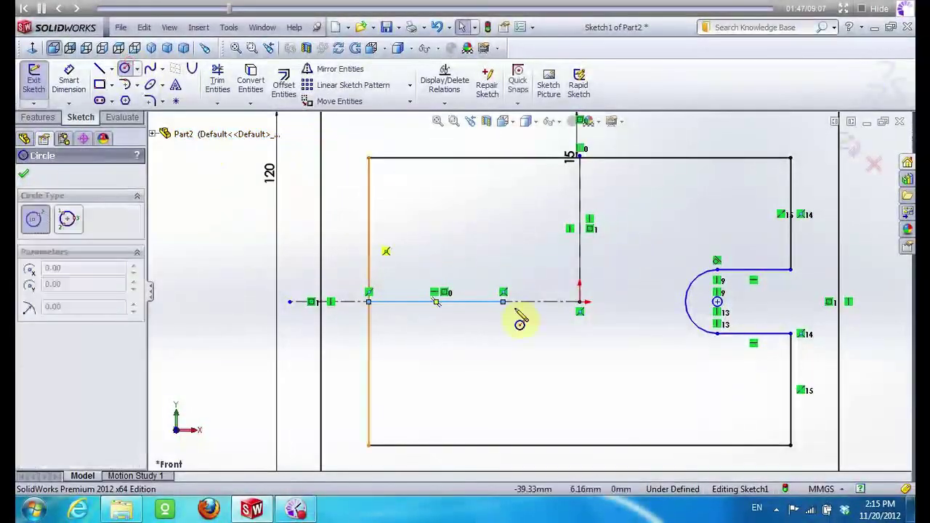
left_click(502, 300)
key("Escape")
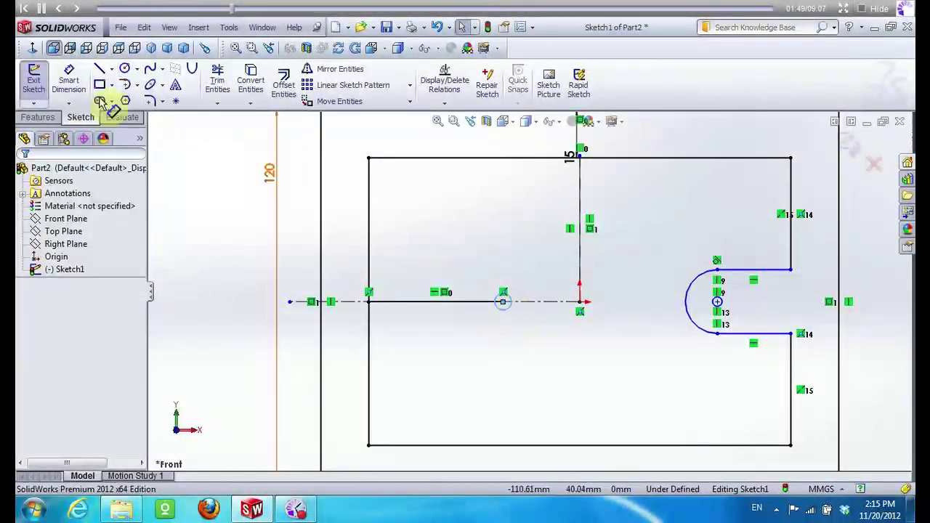
Draw a circle of radius 10 mm at the line's end
left_click(125, 69)
left_click(502, 301)
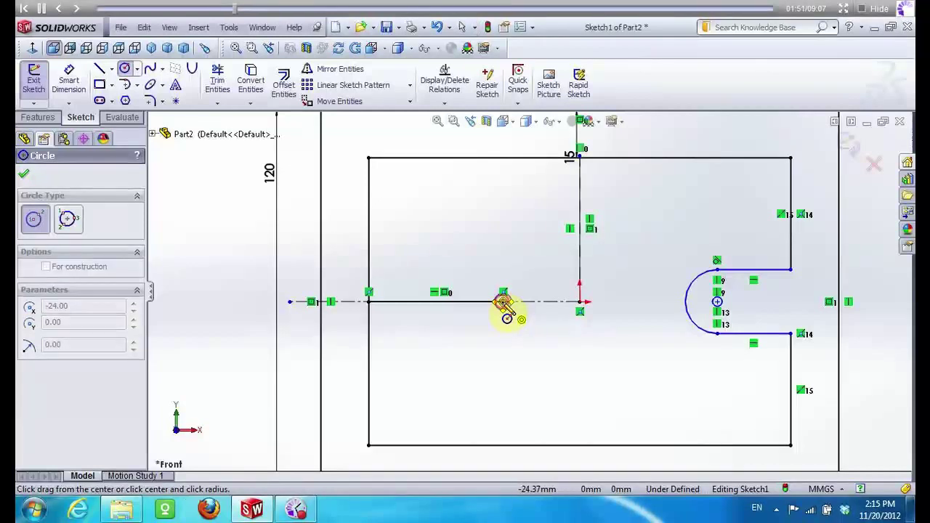
left_click(508, 327)
type("1.5")
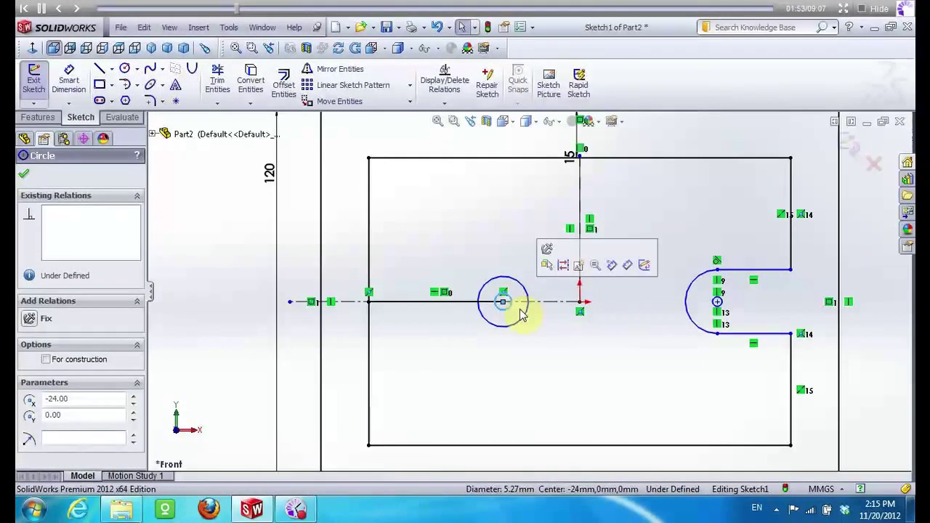
left_click(530, 291)
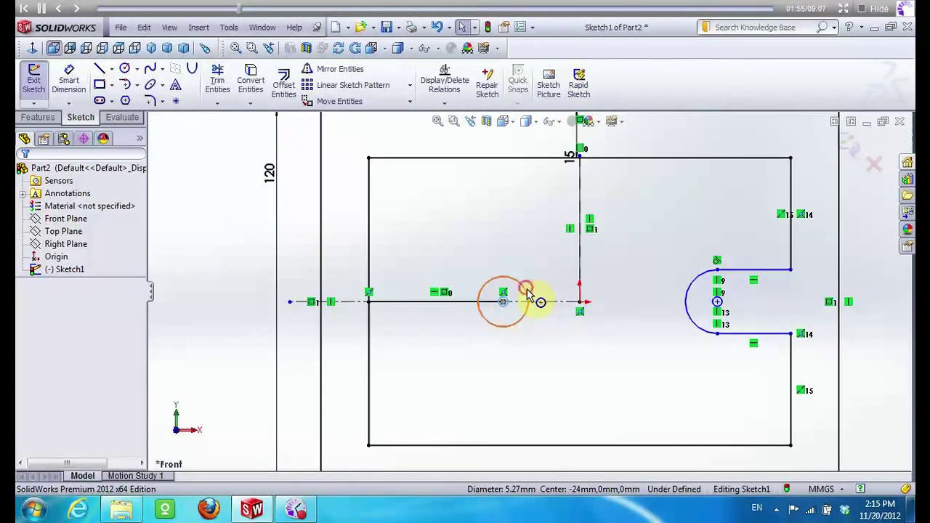
left_click(528, 293)
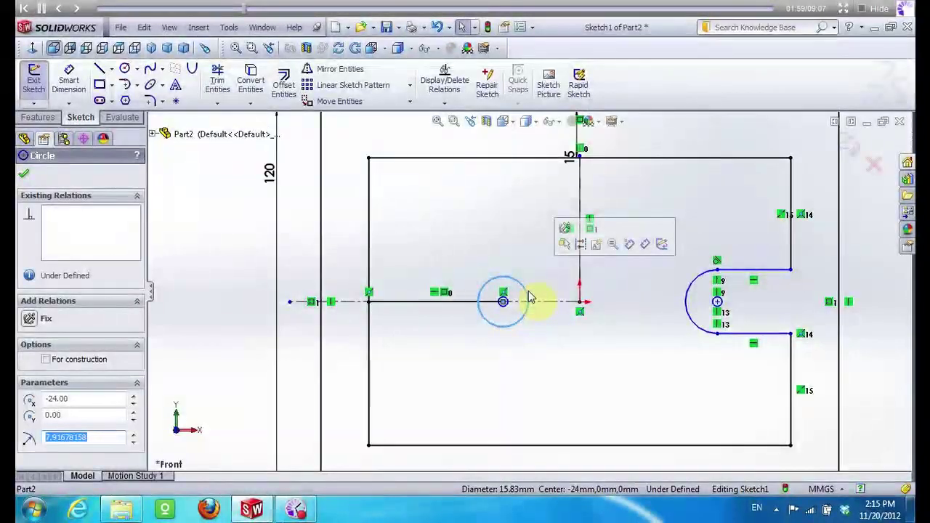
type("10")
key("Return")
Draw upper horizontal lines from the inner left edge over to the circle
left_click(95, 69)
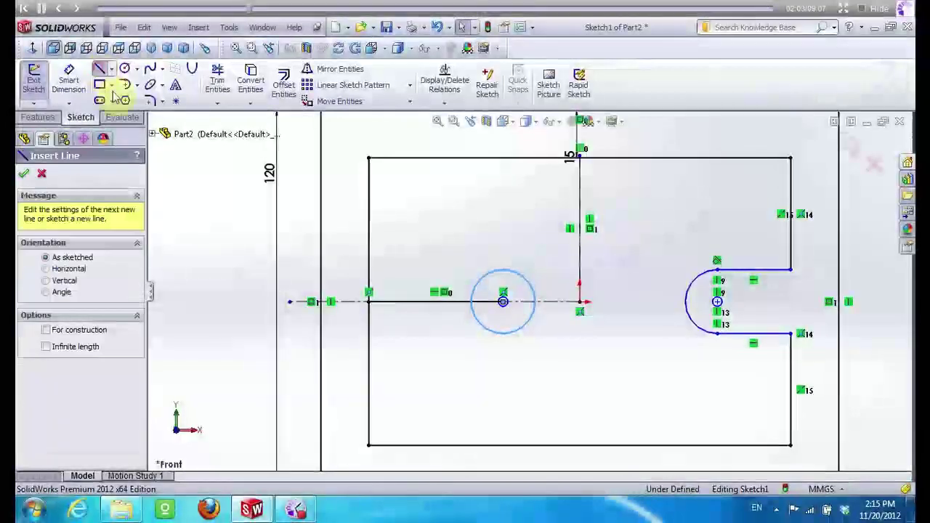
left_click(415, 300)
key("Escape")
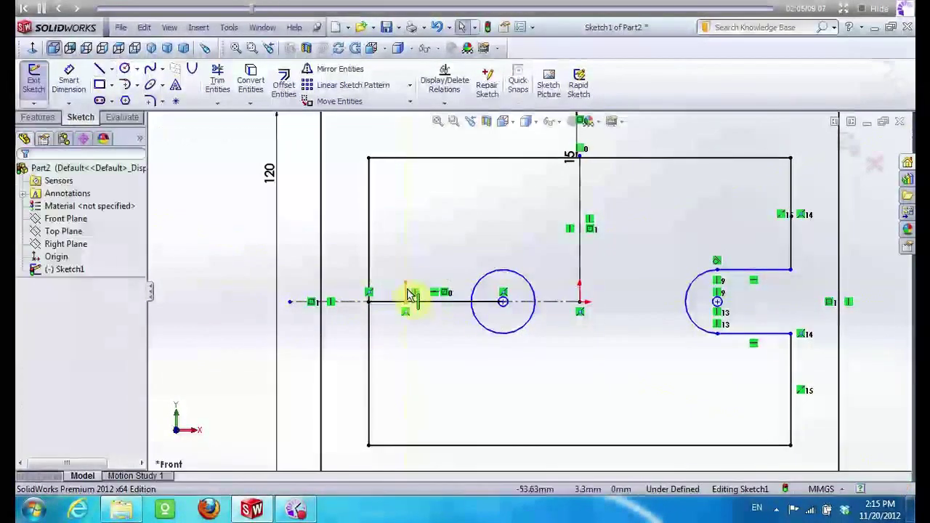
left_click(406, 291)
type("7.5")
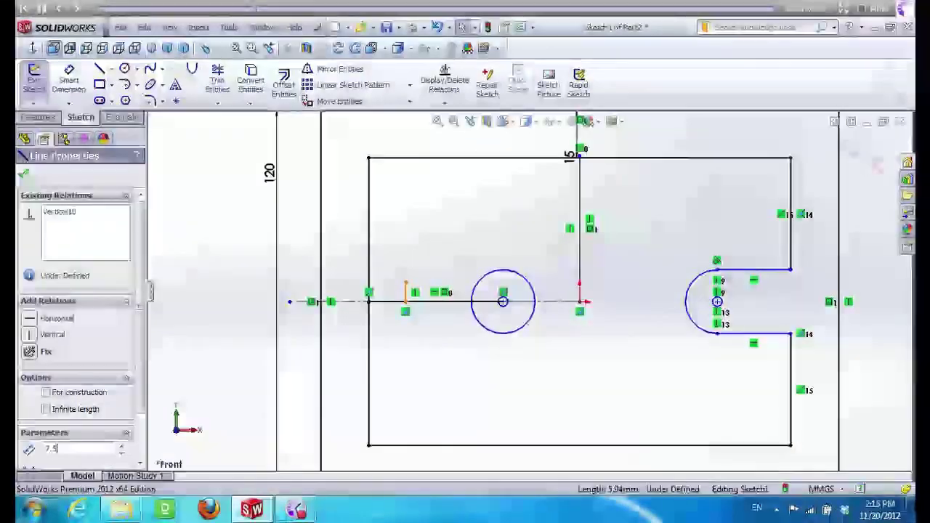
left_click(99, 69)
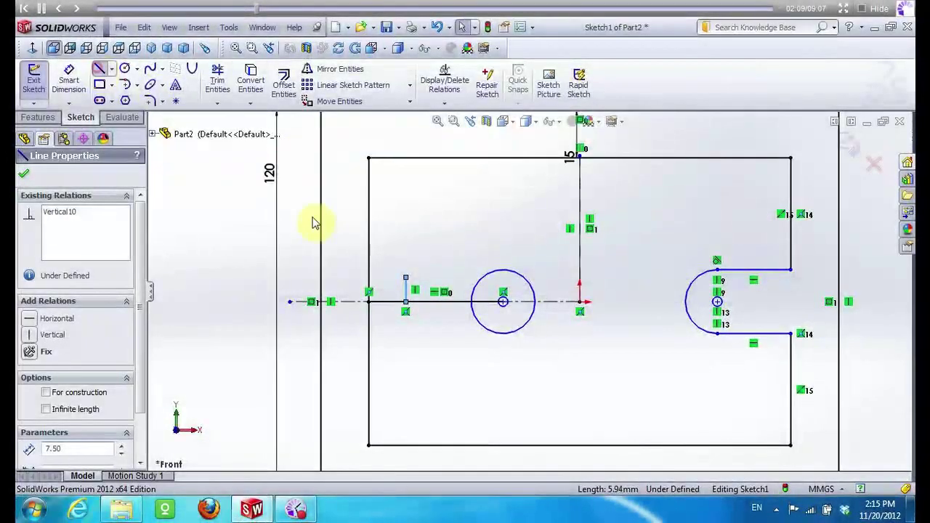
left_click_drag(405, 276, 369, 276)
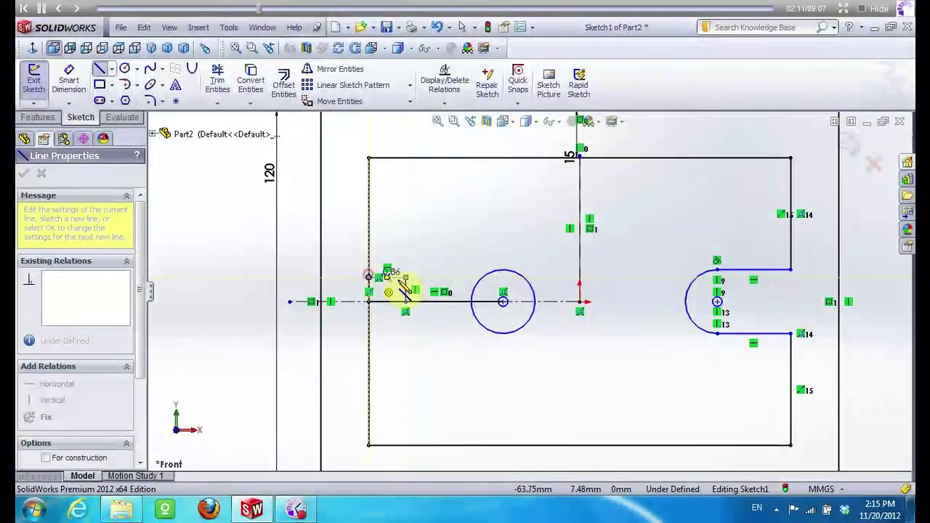
key("Escape")
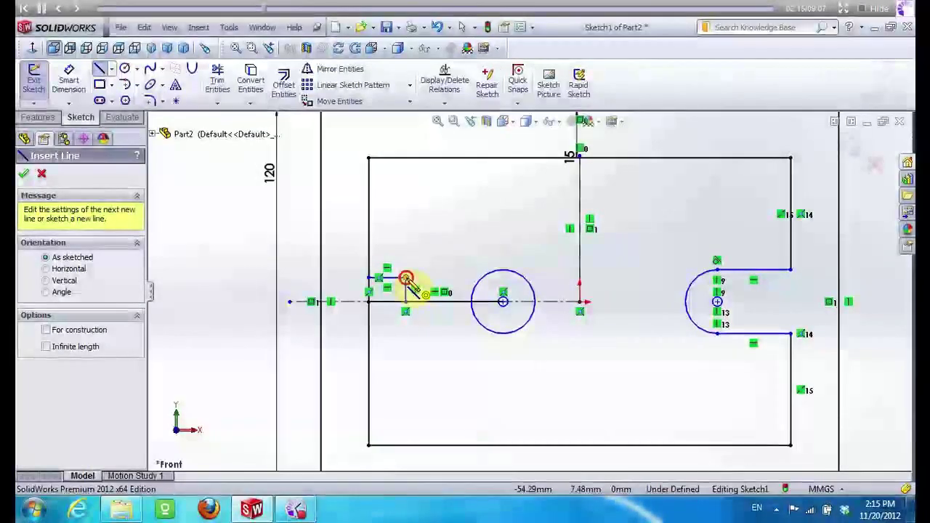
left_click_drag(405, 277, 495, 277)
key("Escape")
Mirror the two upper lines about the horizontal centreline
left_click(390, 277)
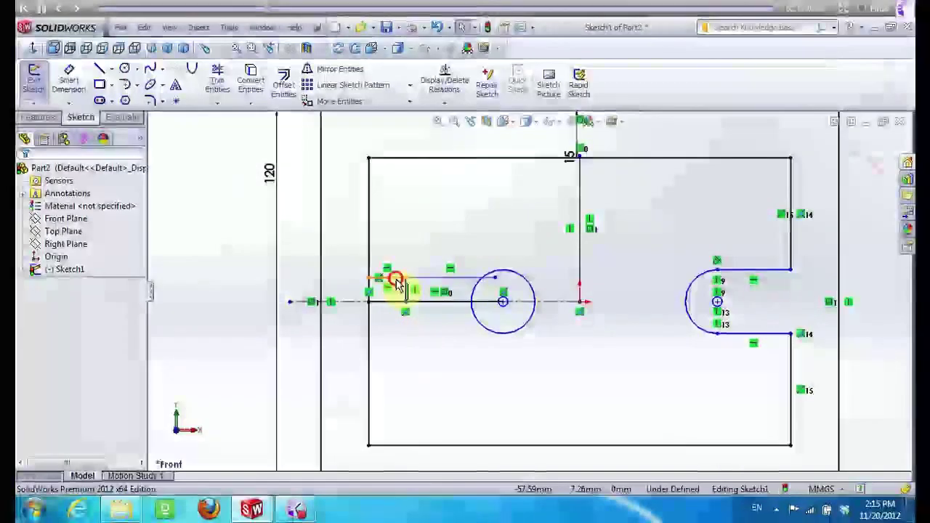
left_click(440, 277, "ctrl")
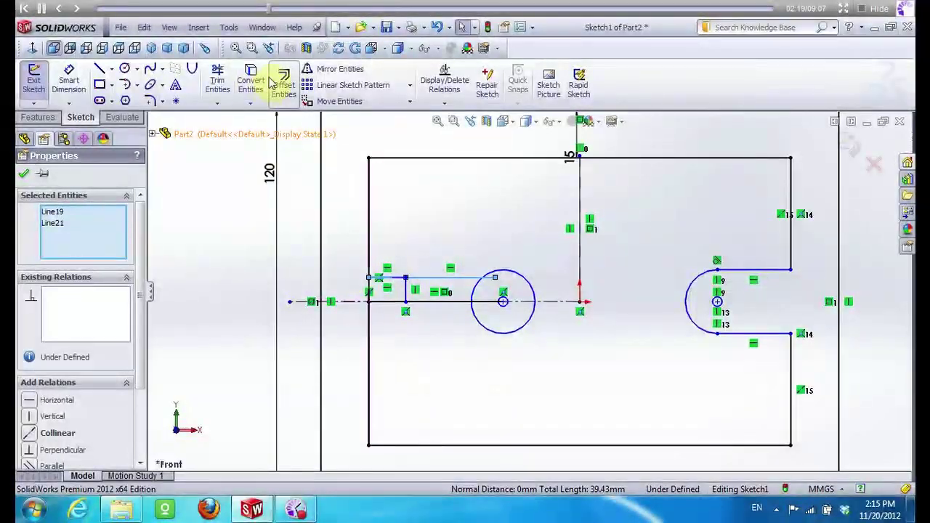
left_click(334, 68)
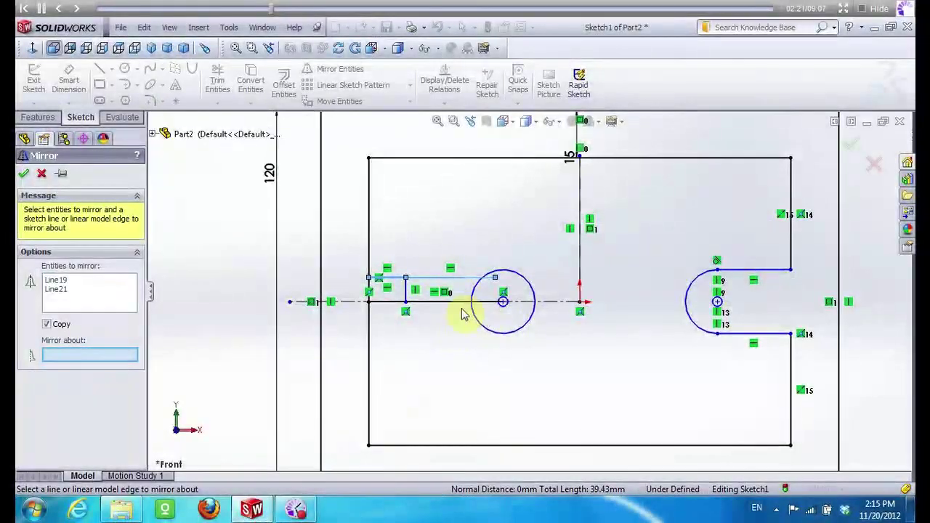
left_click(462, 301)
left_click(23, 173)
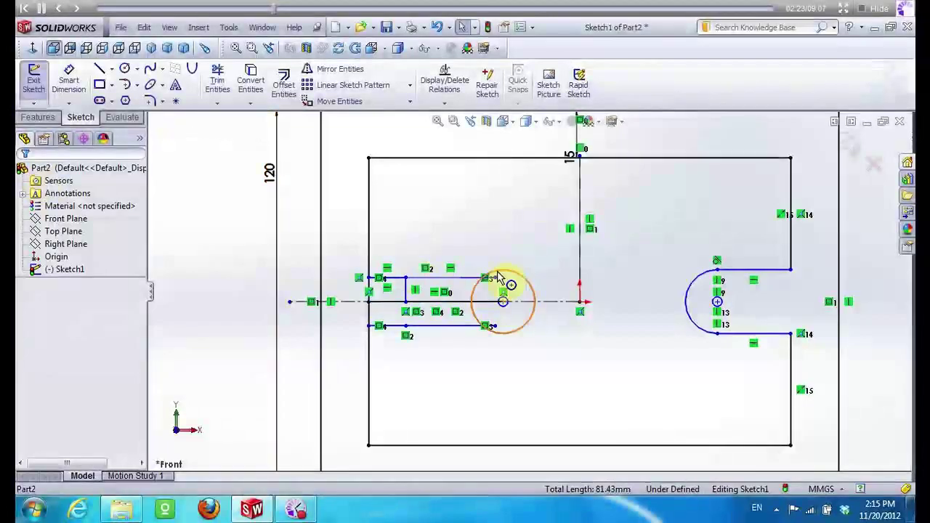
left_click(217, 80)
scroll(497, 276, "up", 3)
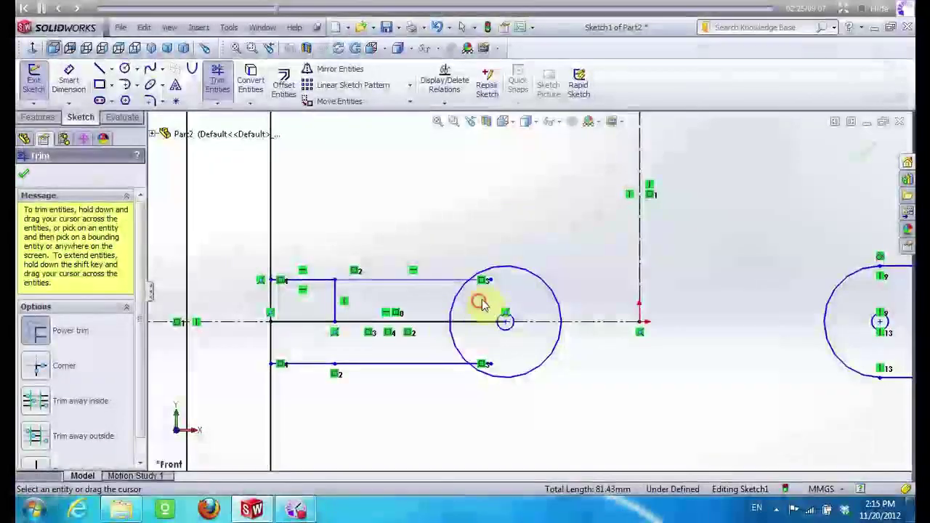
Power-trim the circle's left arc, the left edge between the lines and helper segments
mouse_move(485, 281)
left_mouse_down()
mouse_move(446, 321)
mouse_move(477, 322)
mouse_move(481, 365)
mouse_move(491, 369)
mouse_move(343, 300)
left_mouse_up()
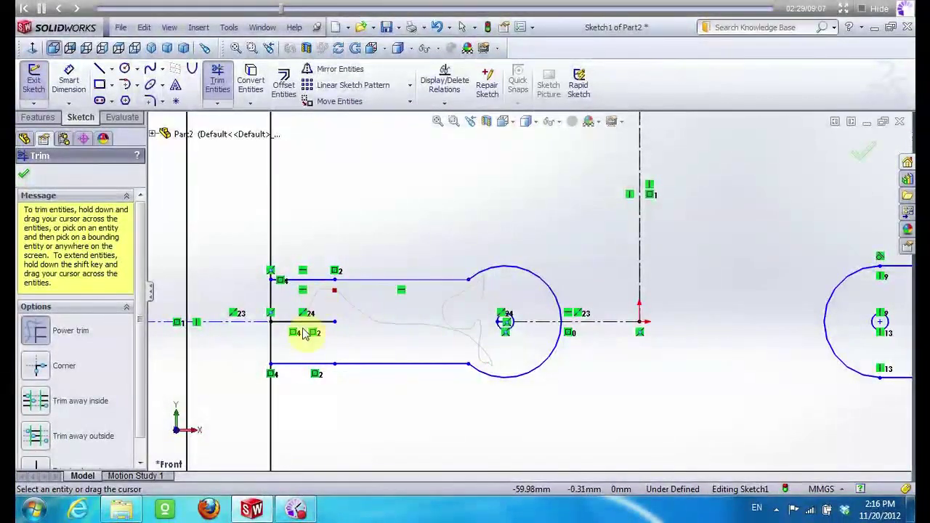
left_click_drag(304, 334, 255, 318)
scroll(290, 311, "up", 2)
scroll(407, 313, "up", 3)
scroll(508, 315, "down", 5)
key("Escape")
scroll(581, 305, "down", 3)
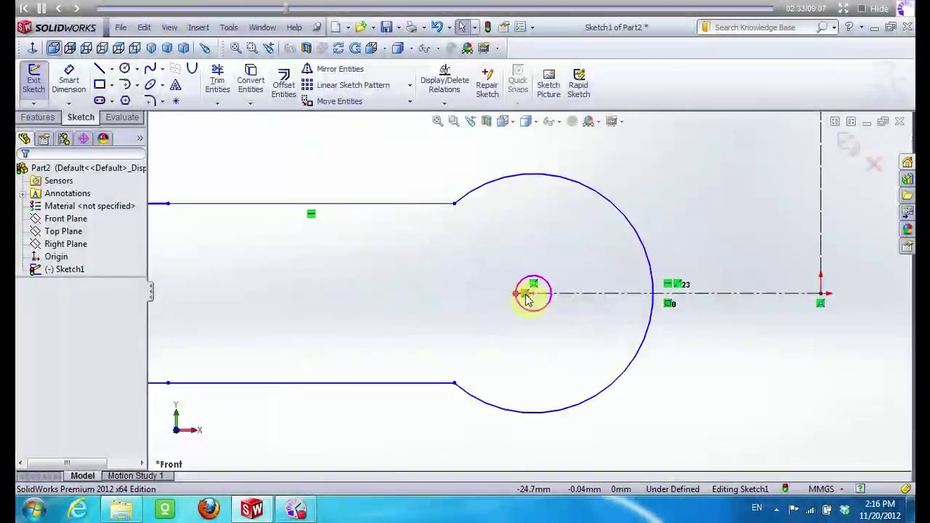
left_click(559, 296)
scroll(535, 292, "down", 3)
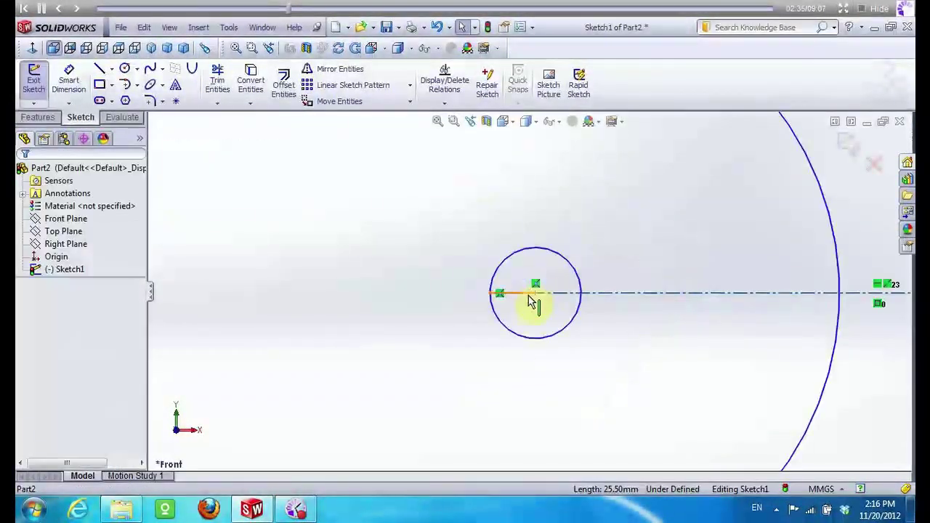
scroll(508, 296, "up", 2)
scroll(504, 304, "up", 3)
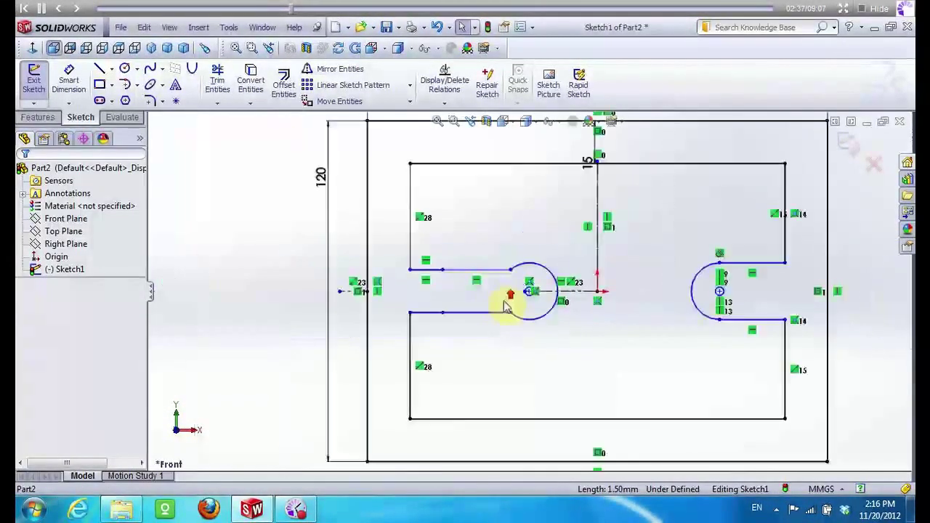
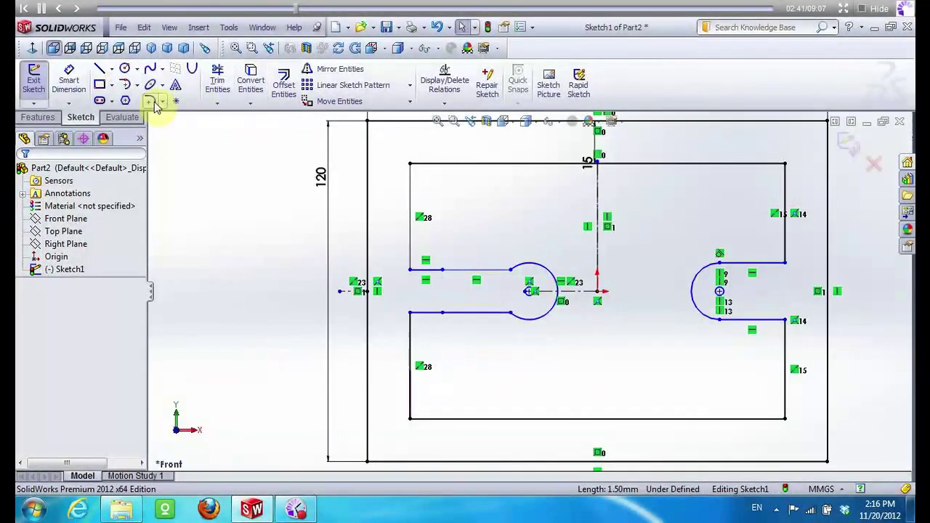
Round the top and left-slot corners of the profile with R9.57 sketch fillets
left_click(153, 103)
left_click(429, 164)
left_click(413, 183)
left_click(412, 249)
left_click(427, 269)
left_click(434, 313)
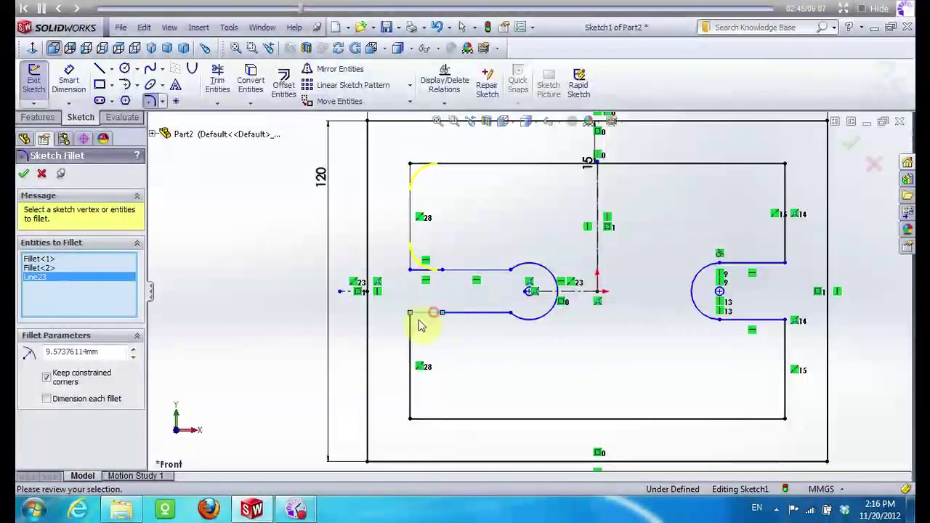
left_click(412, 328)
Finish the R9.57 fillets on the right-slot, top-right, bottom-right and bottom-left corners
left_click(755, 320)
left_click(784, 334)
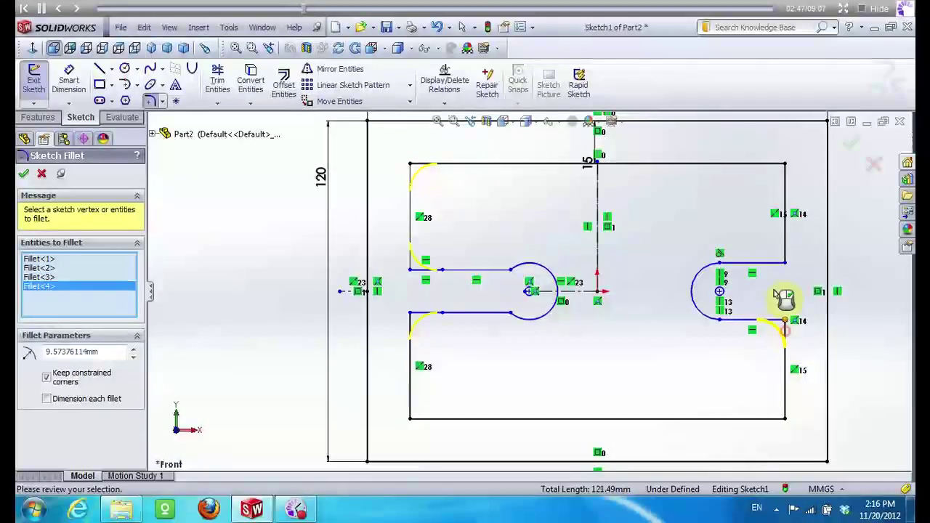
left_click(768, 267)
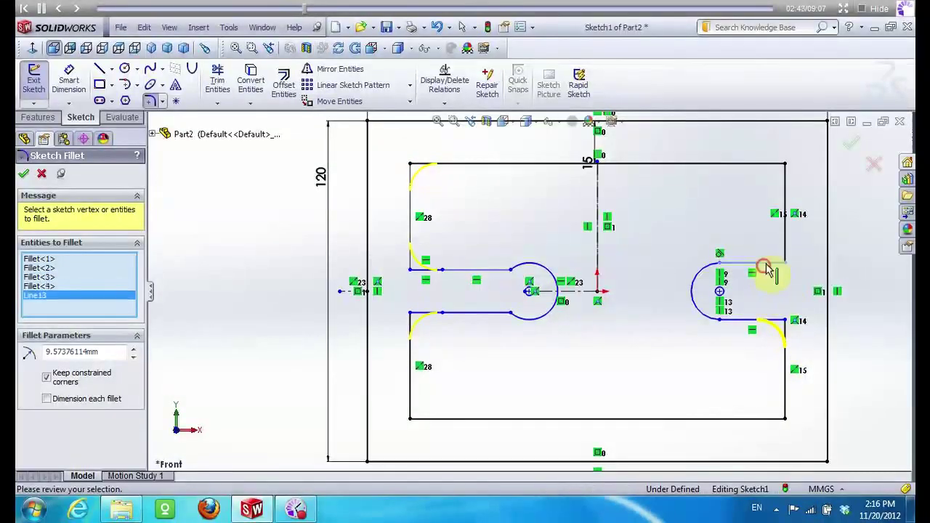
left_click(759, 167)
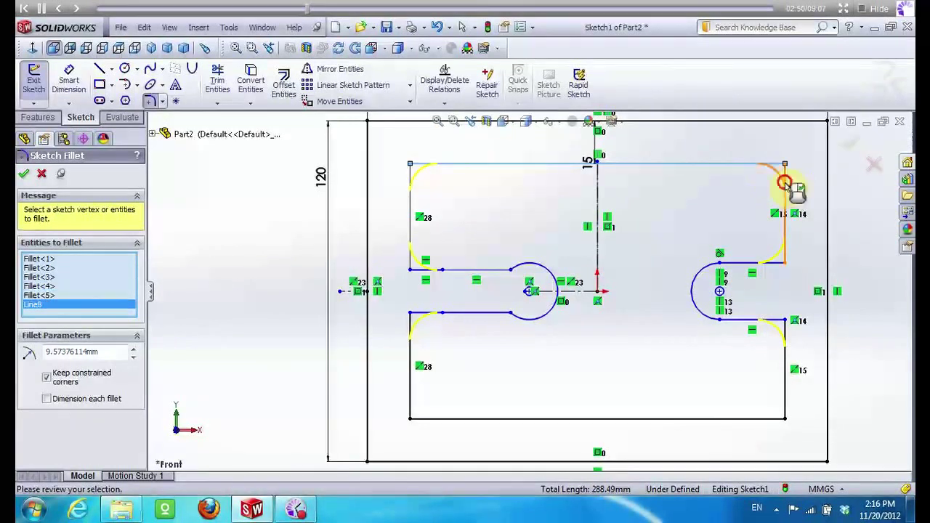
left_click(763, 420)
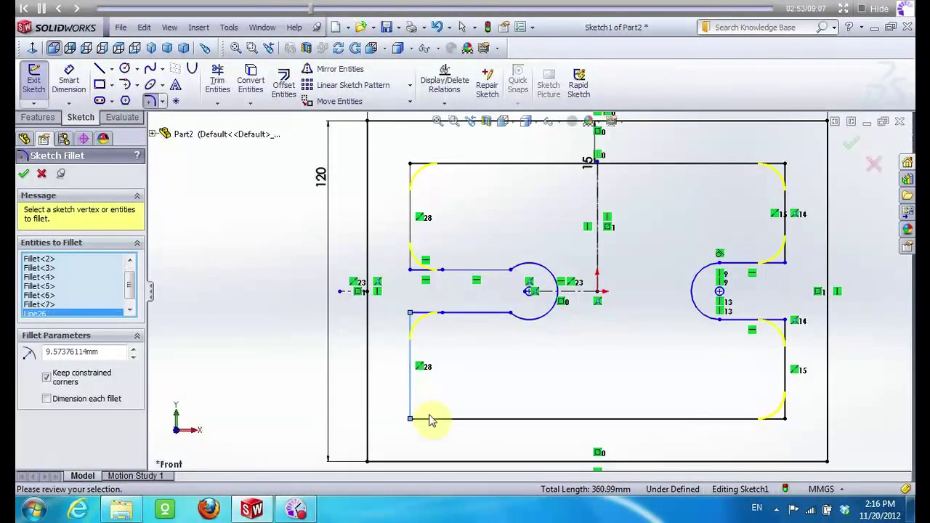
left_click(429, 419)
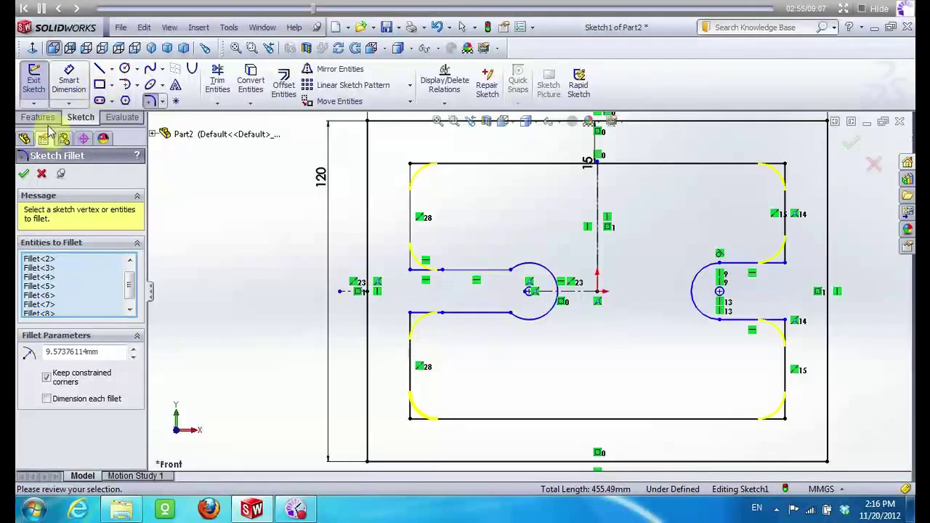
left_click(24, 173)
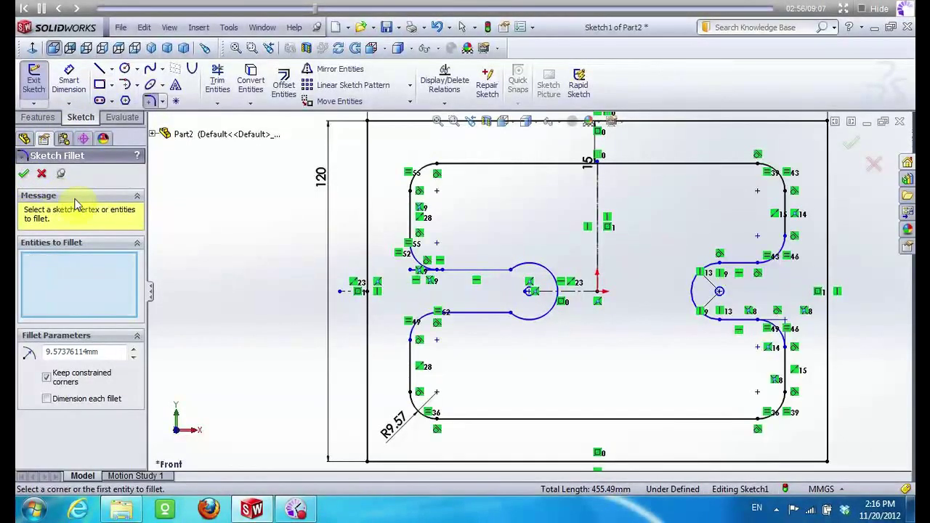
left_click(99, 68)
Draw a vertical guide line from the left slot's centre down to the bottom edge
left_click(529, 292)
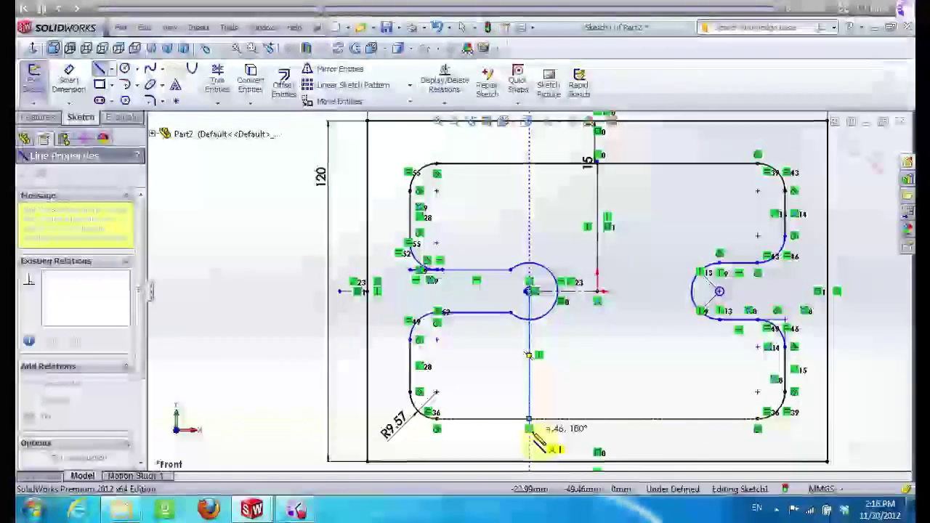
scroll(531, 423, "down", 3)
scroll(529, 385, "down", 3)
left_click(524, 329)
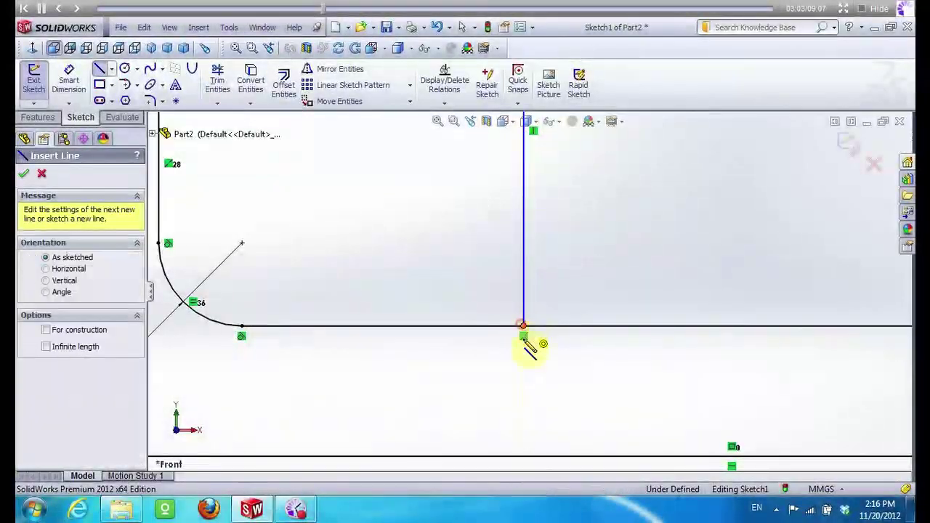
key("Escape")
left_click(526, 359)
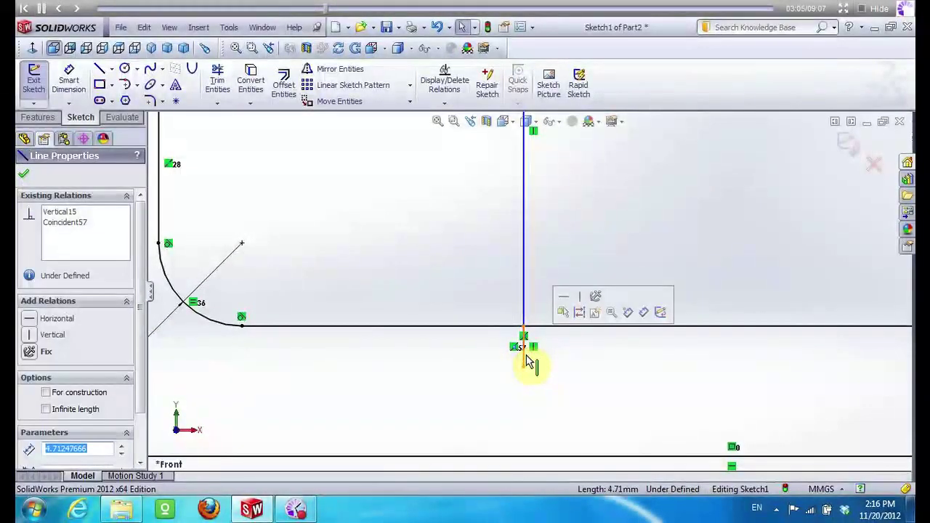
Sketch a 10 mm circle centred on the profile's bottom edge
left_click(124, 69)
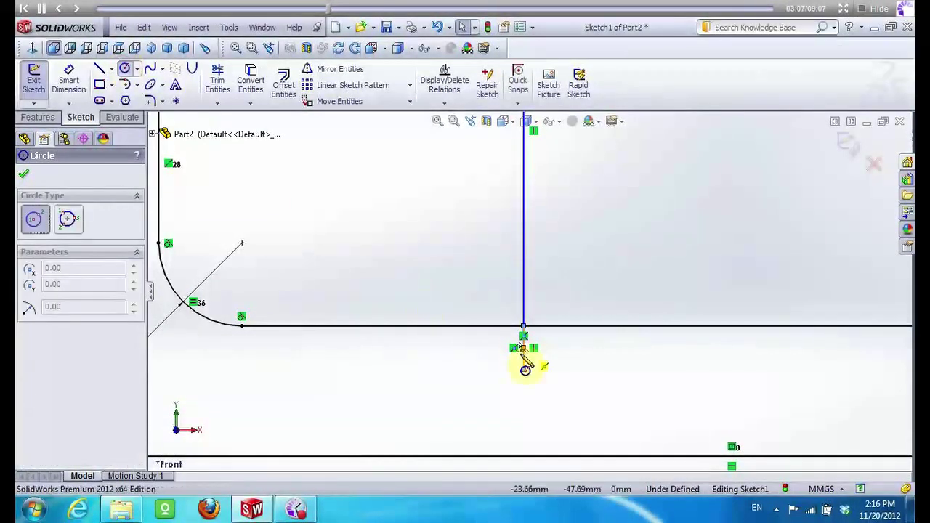
left_click(523, 369)
left_click(443, 303)
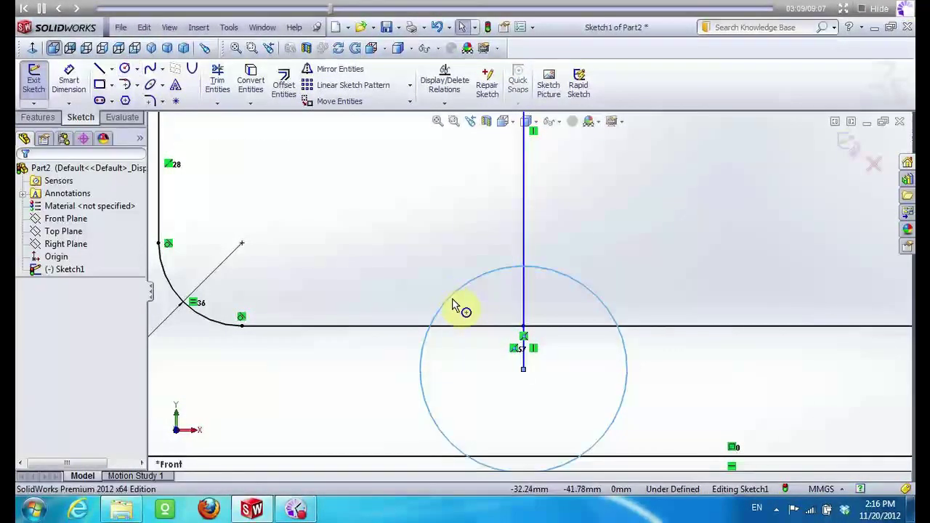
type("10")
key("Return")
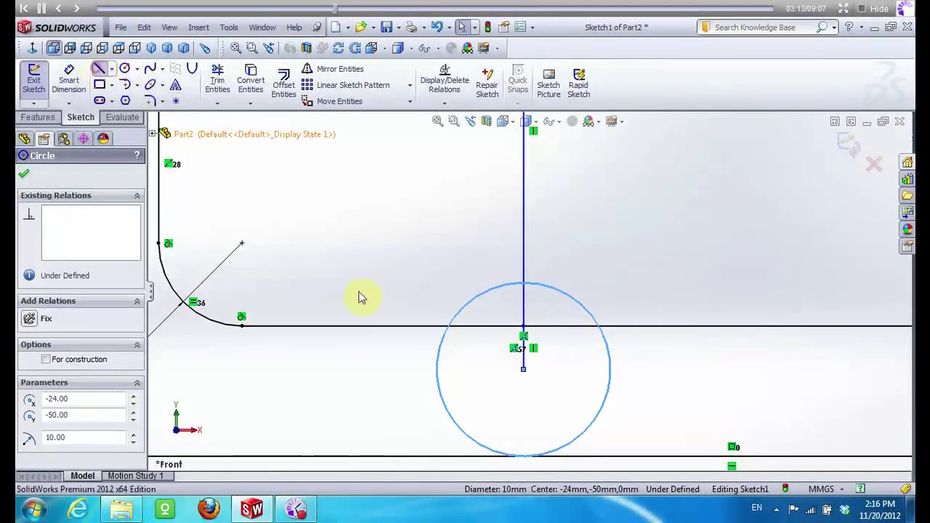
Add a short vertical line below the circle centre, dimensioned 5 mm
left_click(523, 385)
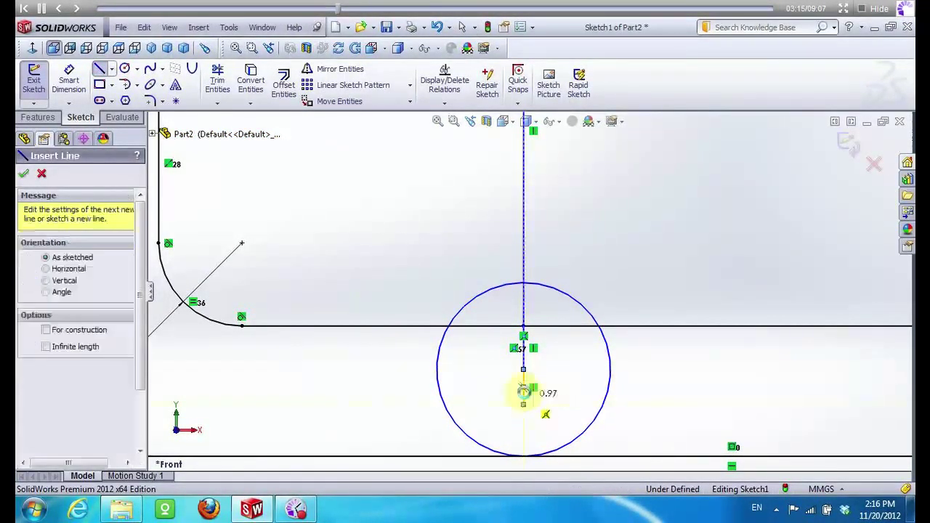
left_click(523, 404)
left_click(69, 84)
left_click(519, 356)
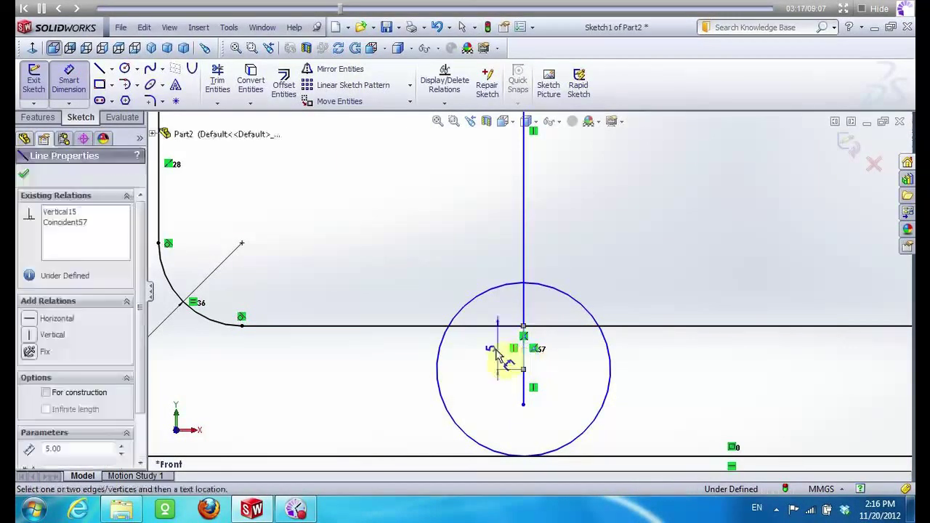
left_click(491, 353)
type("5")
left_click(441, 379)
left_click(524, 392)
type("2")
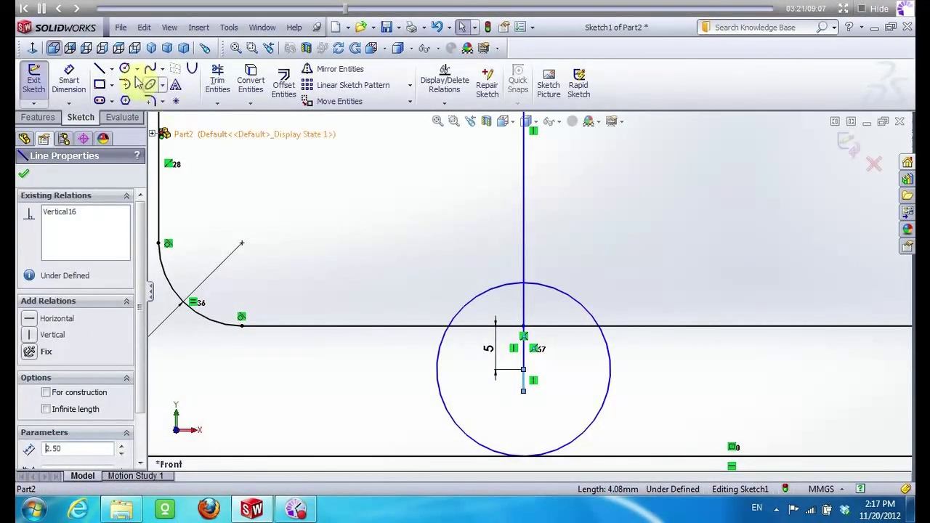
Draw a small 3.64 mm circle at the short line's lower end
left_click(125, 71)
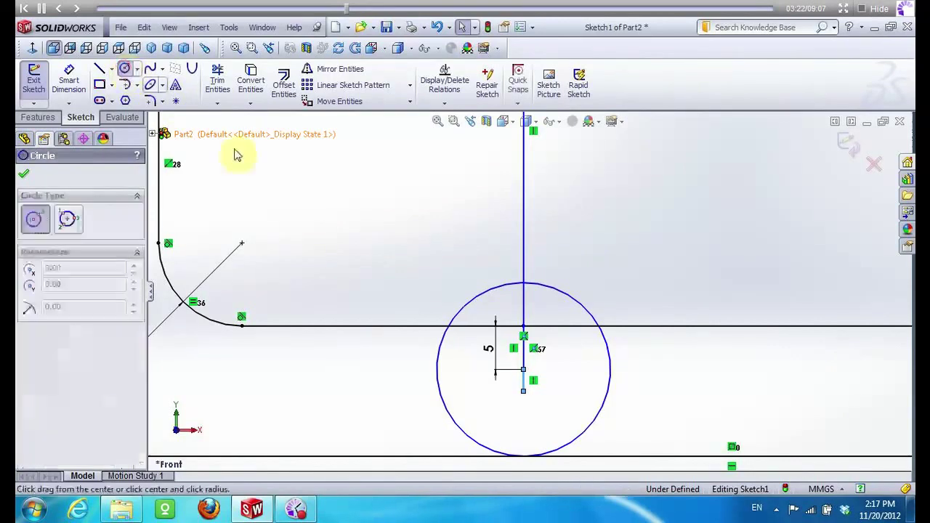
left_click(523, 390)
left_click(536, 409)
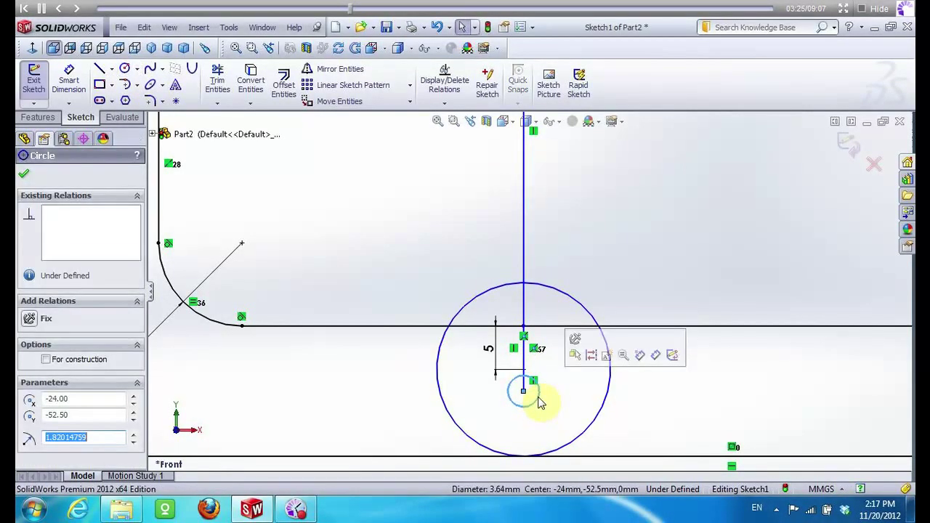
key("Escape")
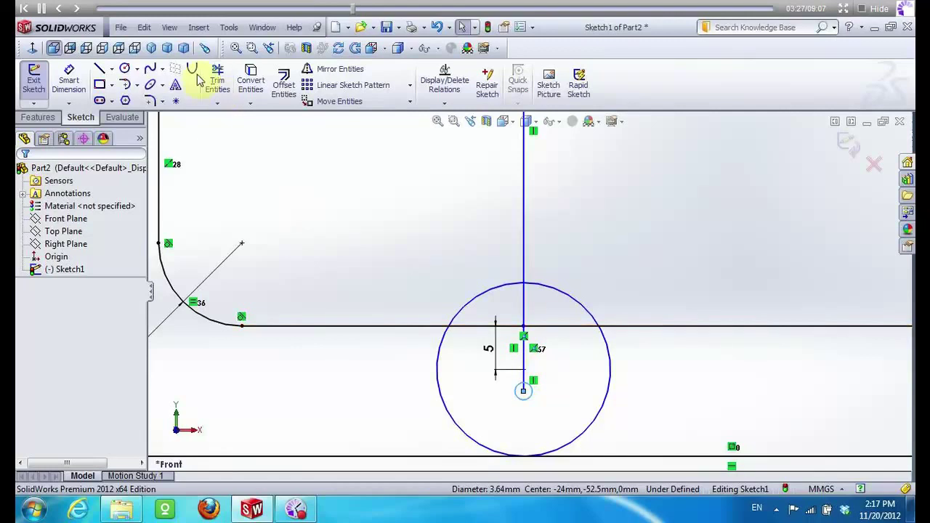
Trim the 10 mm circle and bottom edge to leave a semicircular notch arc
left_click(211, 79)
left_click_drag(402, 367, 488, 412)
left_click_drag(602, 411, 593, 375)
left_click_drag(550, 326, 506, 316)
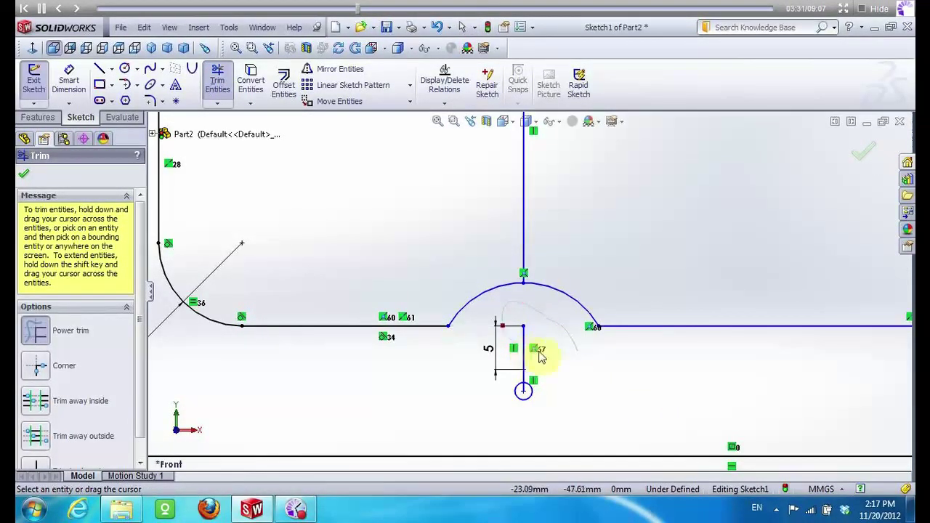
key("Escape")
scroll(533, 391, "down", 3)
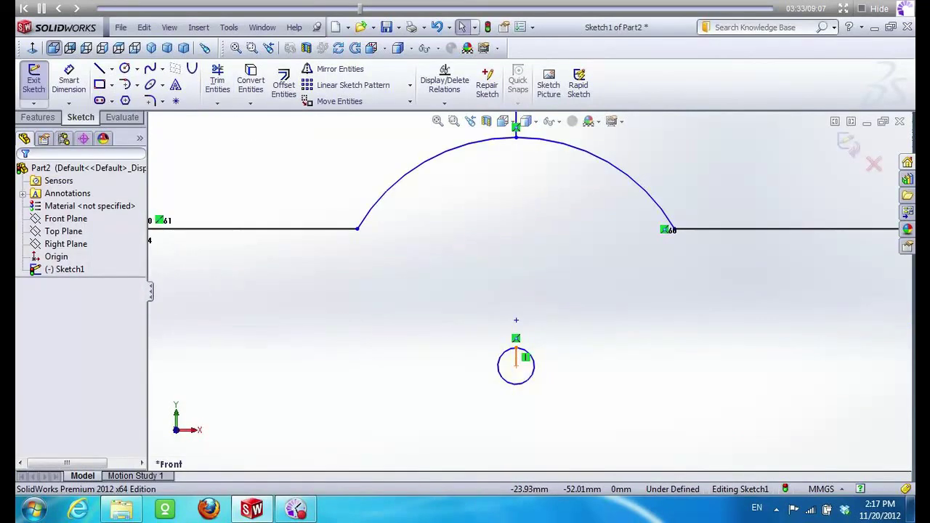
left_click(516, 356)
key("Escape")
key("z")
key("z")
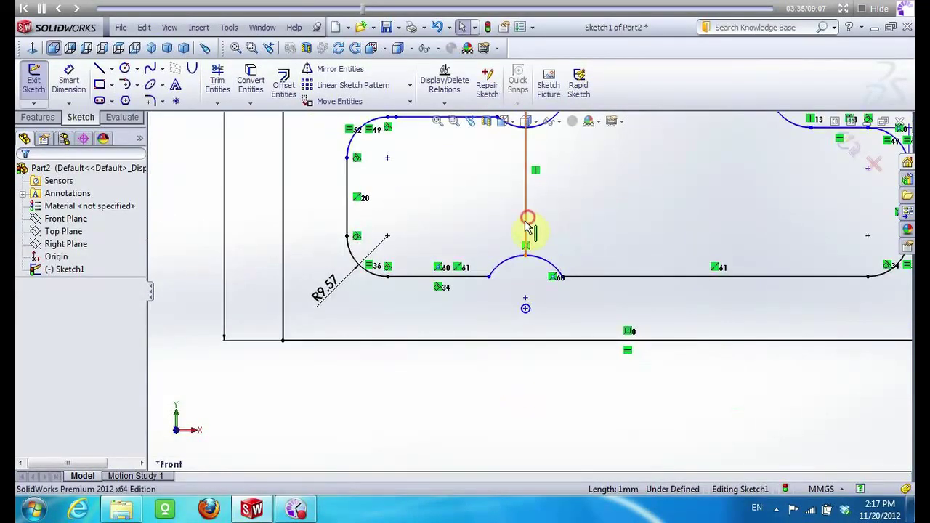
key("z")
key("z")
Draw a short horizontal helper line from the right corner arc
scroll(685, 223, "down", 2)
scroll(608, 334, "down", 2)
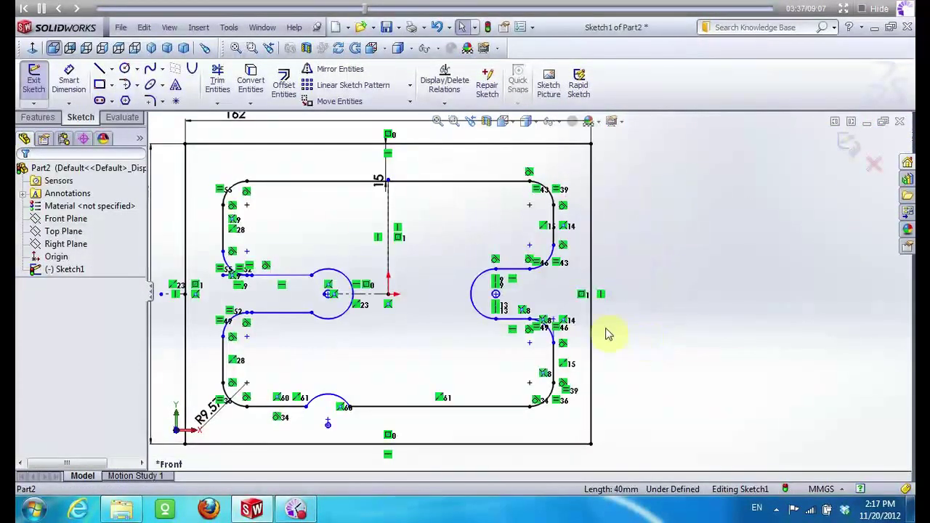
scroll(470, 158, "down", 3)
left_click(100, 68)
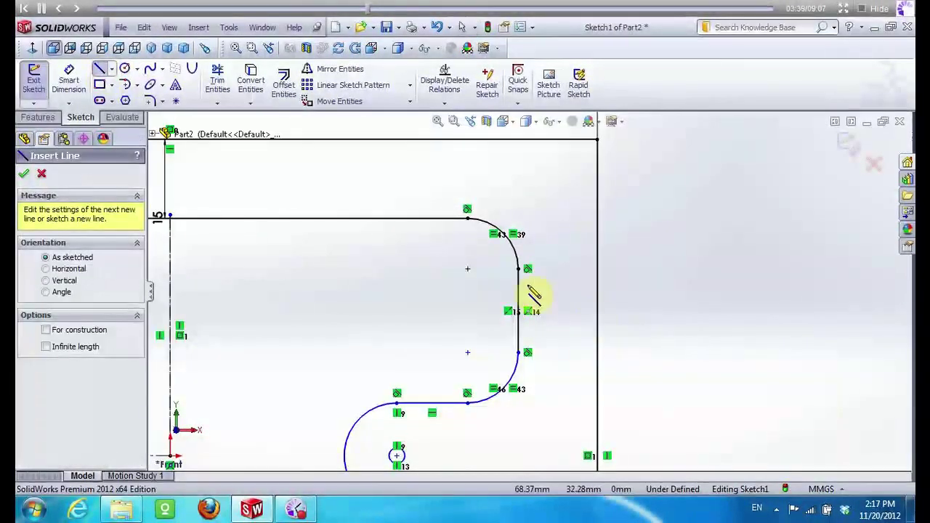
left_click(517, 311)
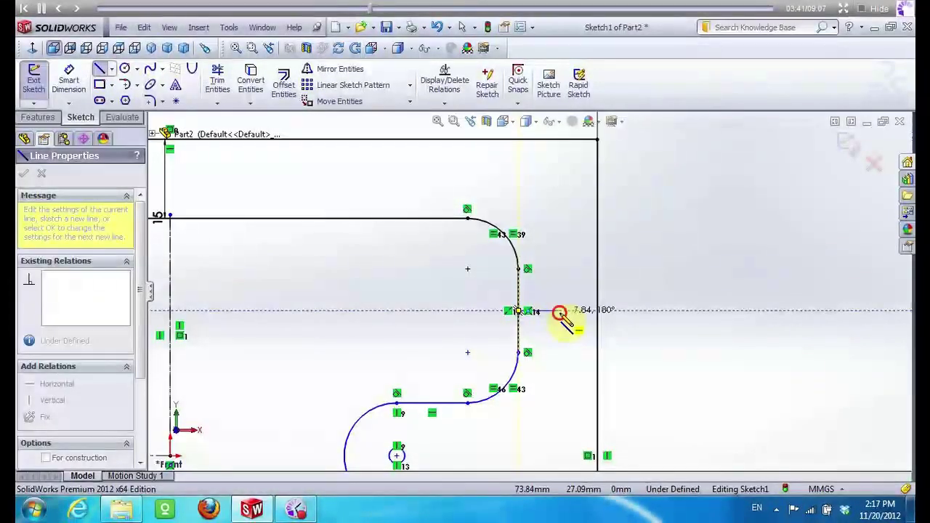
left_click(559, 312)
key("Escape")
left_click(552, 313)
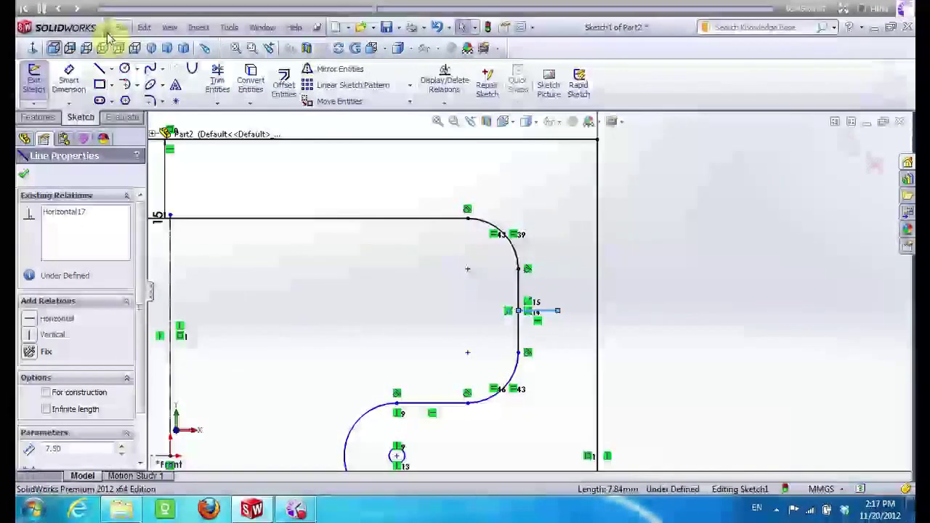
Add a vertical helper line upward and a small circle at its top end
left_click(100, 68)
left_click(558, 310)
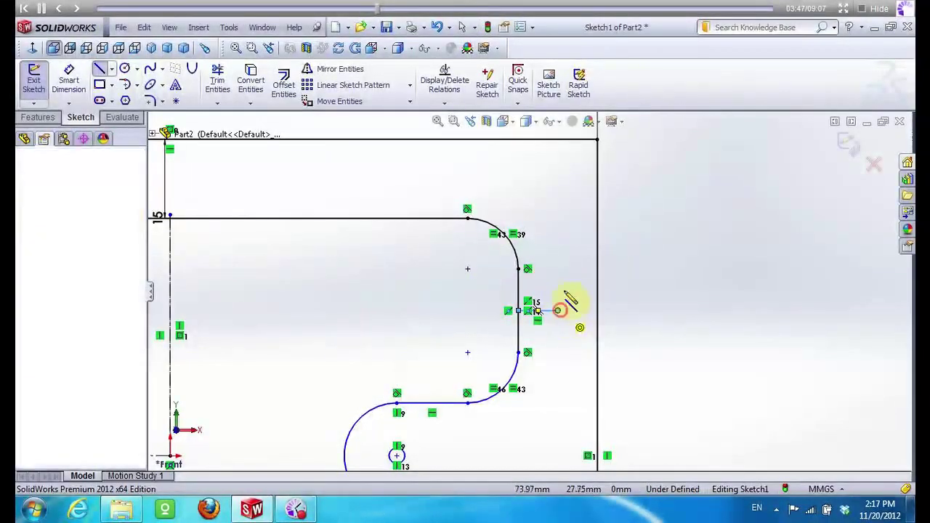
left_click(557, 218)
key("Escape")
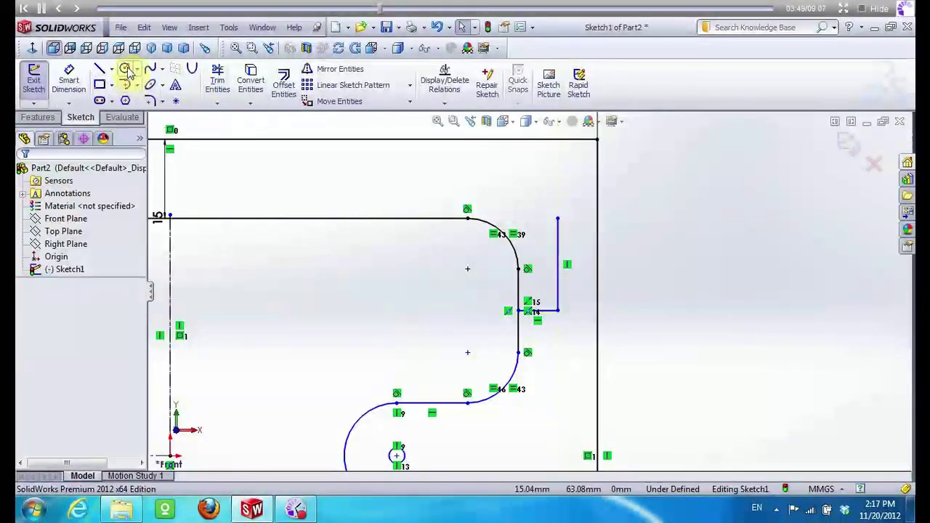
left_click(125, 68)
left_click_drag(558, 218, 552, 209)
key("Escape")
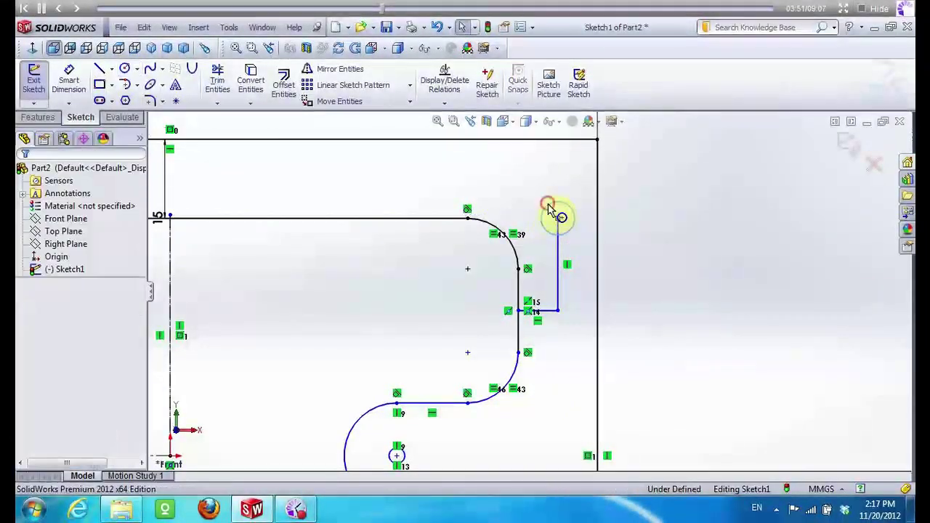
Set the corner circle's radius to 1 and delete the vertical helper line
left_click(548, 209)
type("1")
key("Return")
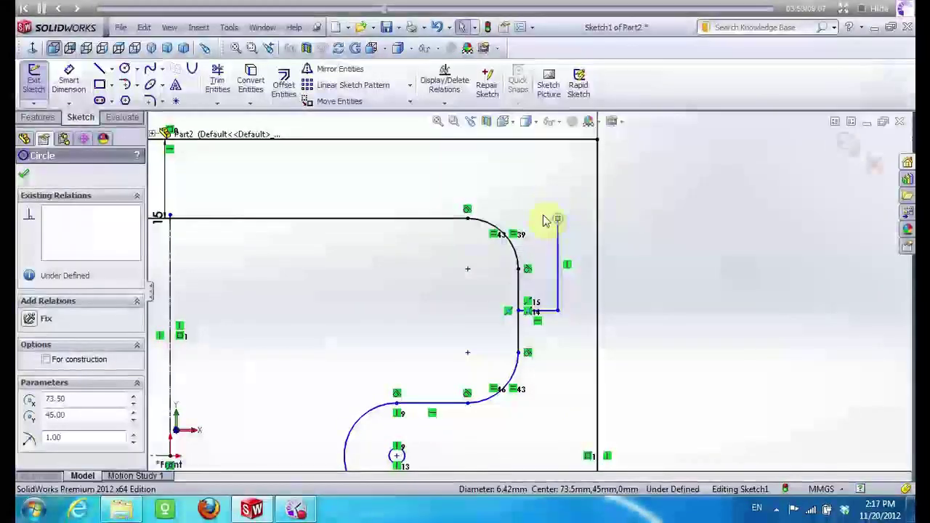
left_click(558, 251)
key("Delete")
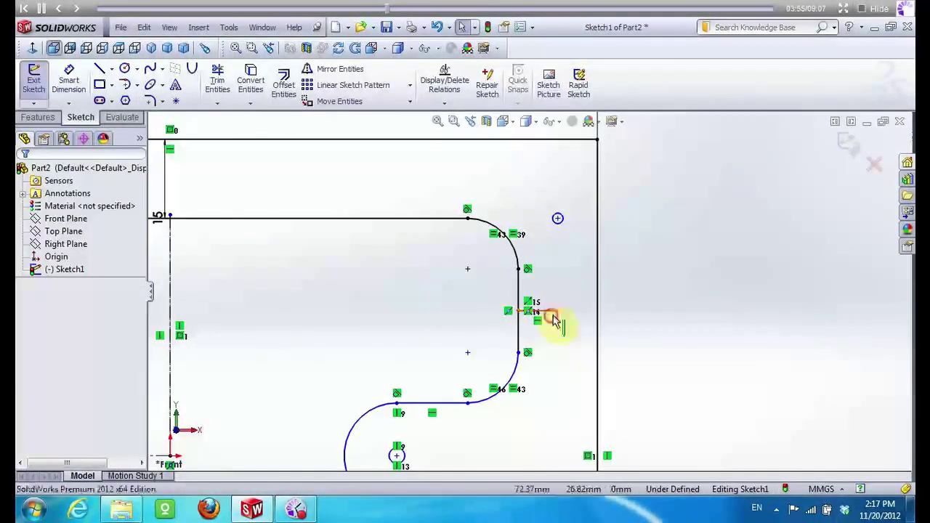
scroll(502, 213, "up", 3)
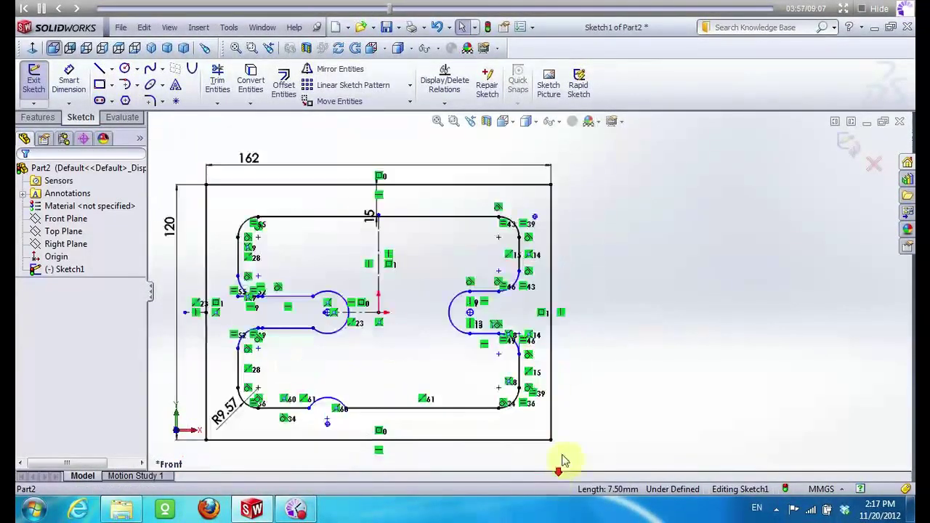
Draw a 7.50 mm horizontal helper line from the outline's lower-right corner
scroll(570, 401, "down", 5)
left_click(99, 69)
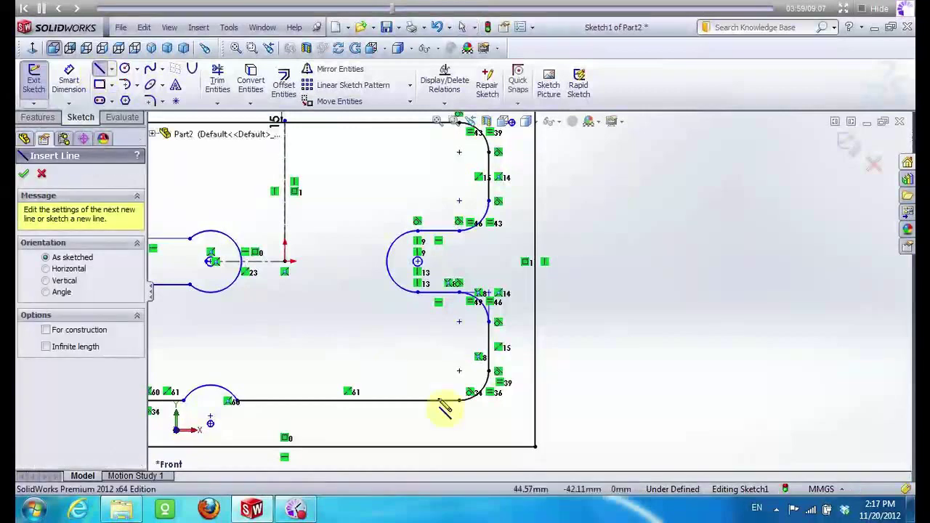
left_click(465, 402)
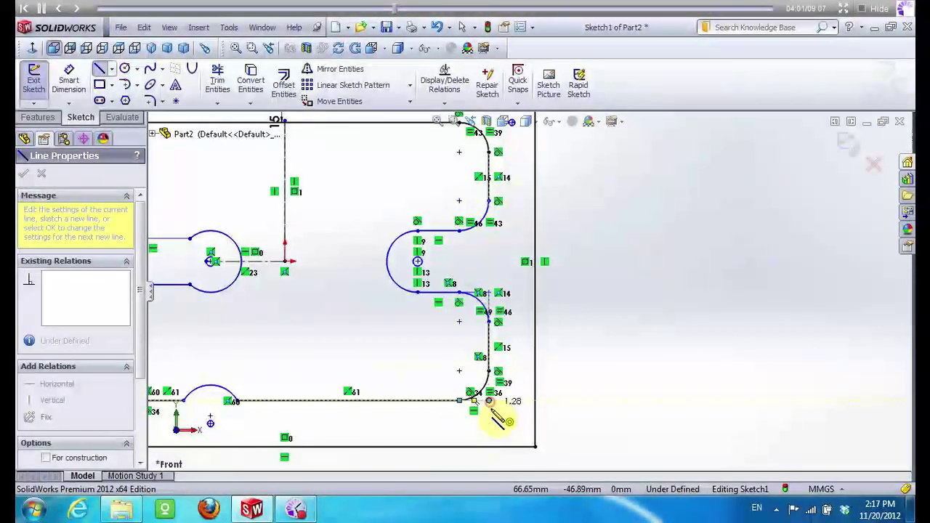
left_click(512, 400)
key("Escape")
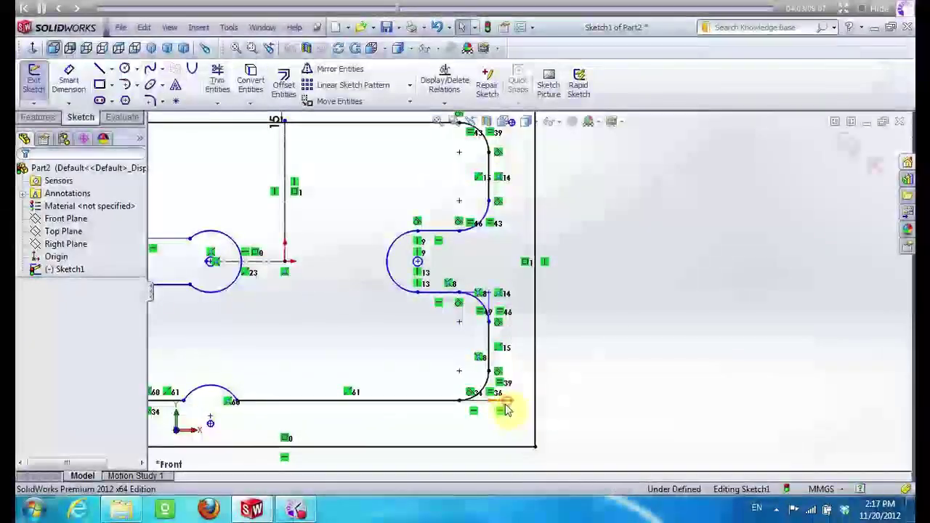
left_click(505, 401)
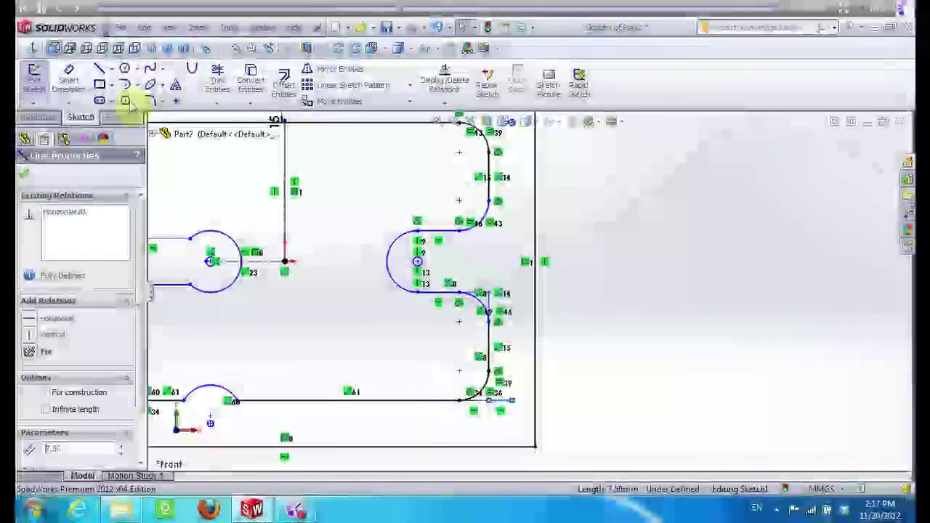
Add a vertical helper line upward from the horizontal line's end
key("l")
left_click(512, 400)
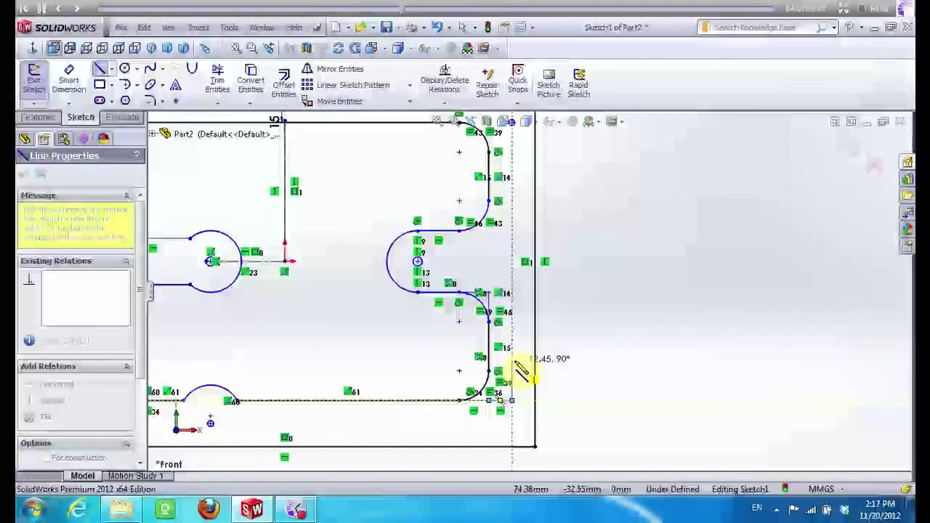
left_click(512, 369)
key("Escape")
left_click(512, 381)
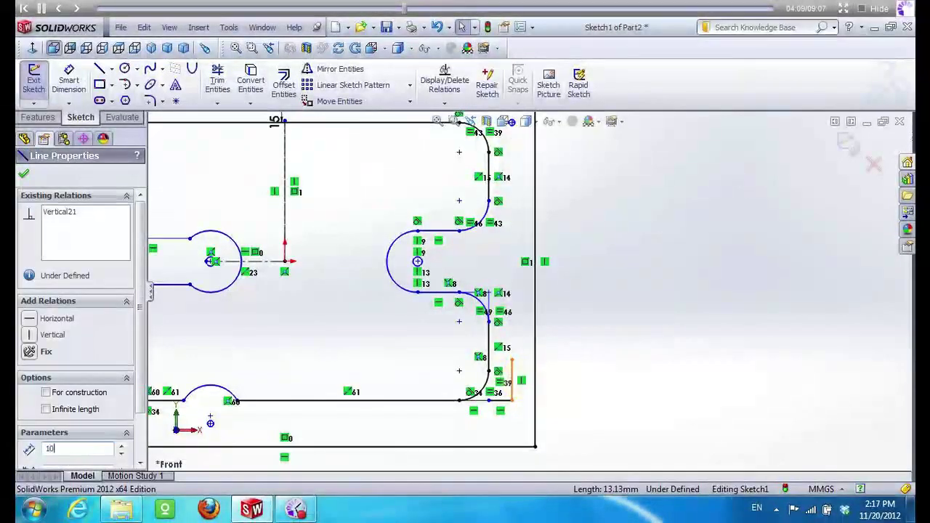
Sketch a small circle at the vertical helper line's top end
left_click(125, 68)
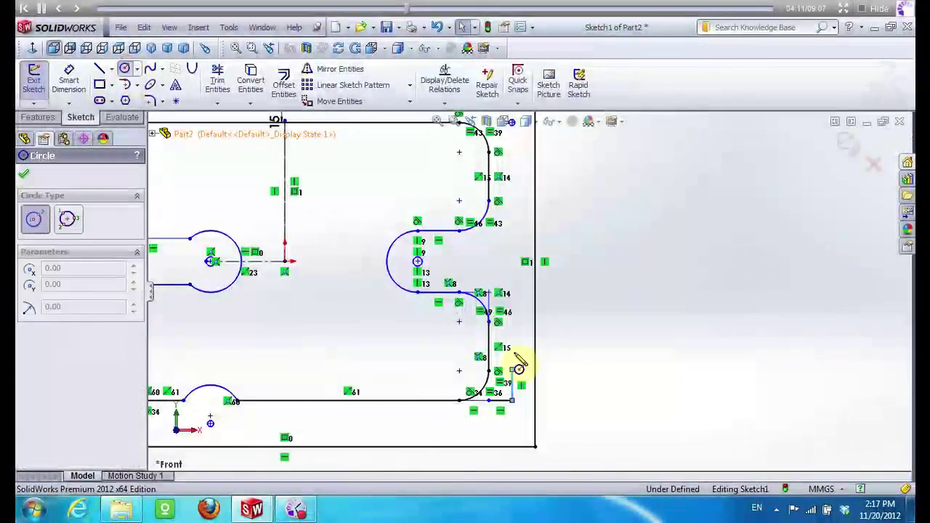
scroll(522, 370, "down", 3)
left_click(510, 338)
left_click(522, 350)
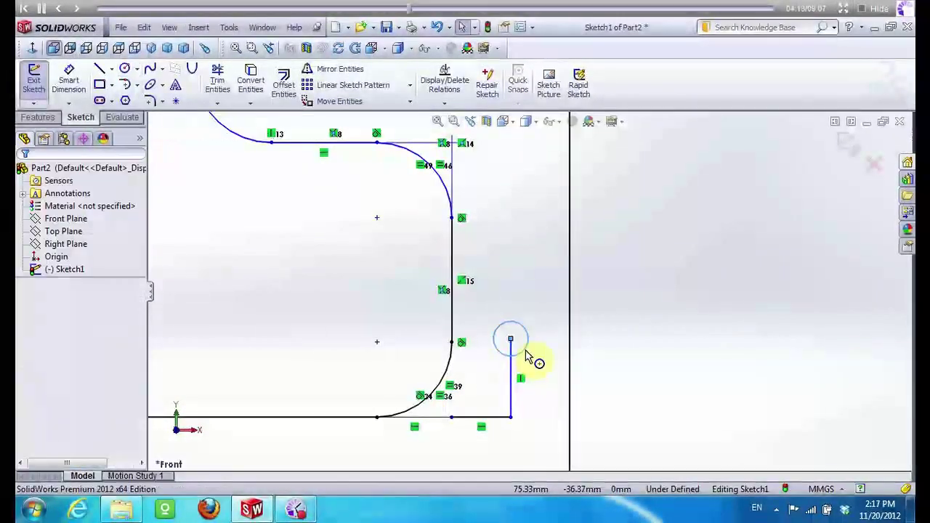
key("Escape")
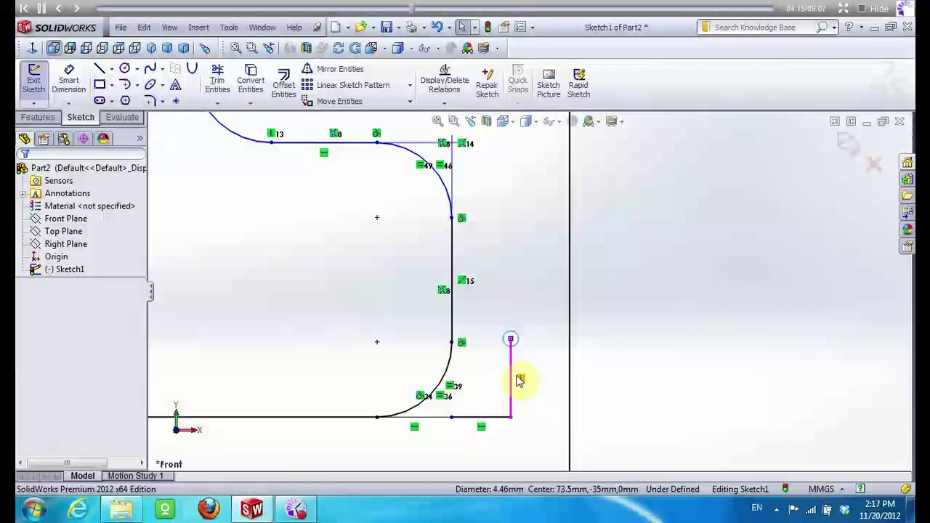
Delete the vertical and horizontal helper lines, leaving only the circle
left_click(515, 379)
key("Delete")
left_click(475, 418)
key("Delete")
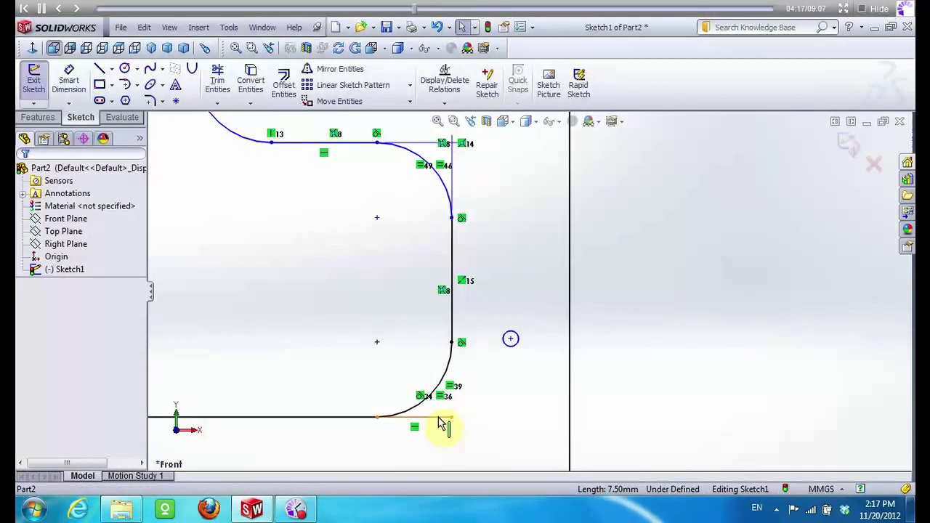
scroll(697, 350, "up", 2)
scroll(720, 380, "up", 1)
scroll(757, 390, "up", 1)
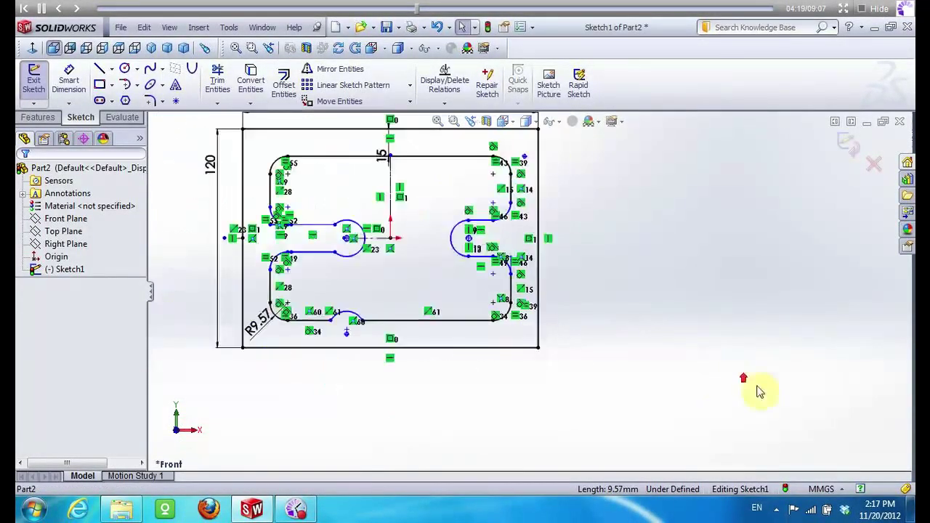
Extrude the sketch Blind 10 mm into a solid plate as Boss-Extrude2
scroll(761, 392, "up", 1)
left_click(38, 117)
left_click(39, 81)
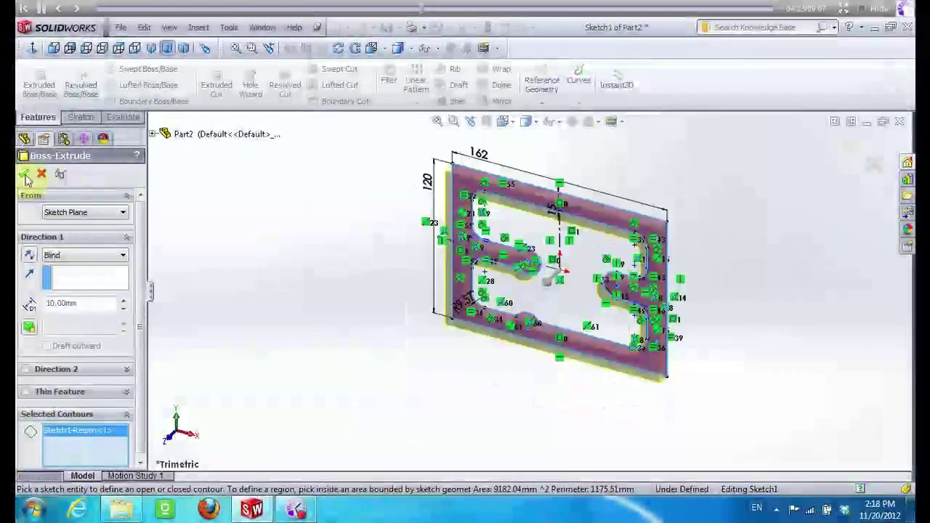
left_click(26, 175)
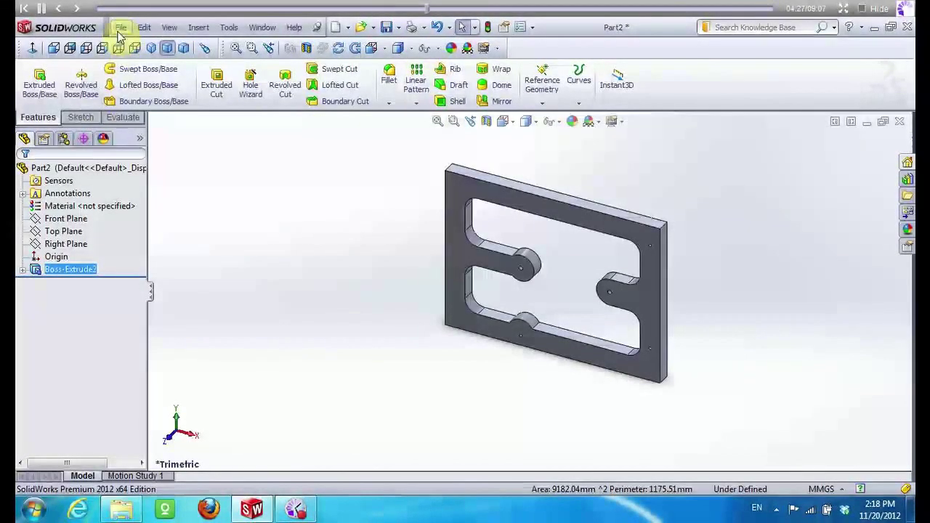
scroll(657, 247, "down", 2)
scroll(631, 255, "down", 3)
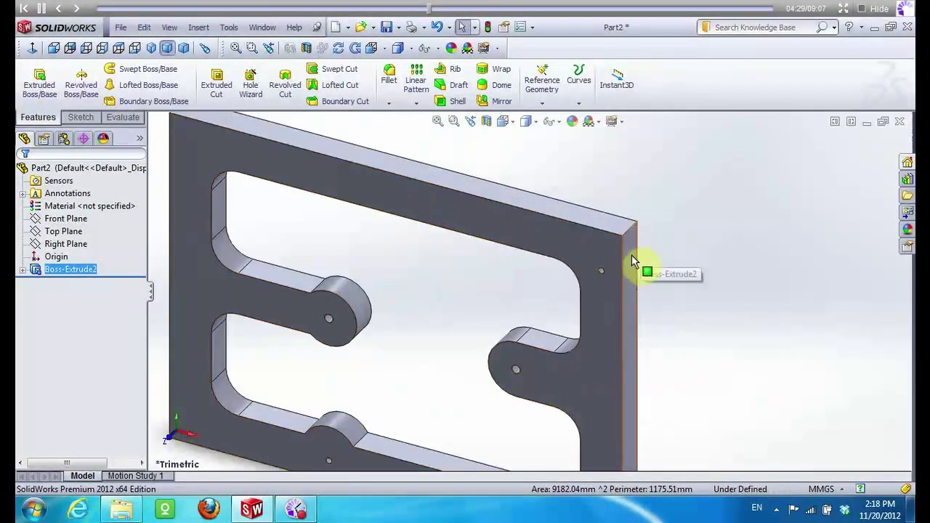
Start a new sketch on the plate's side face, viewed normal to it
right_click(629, 269)
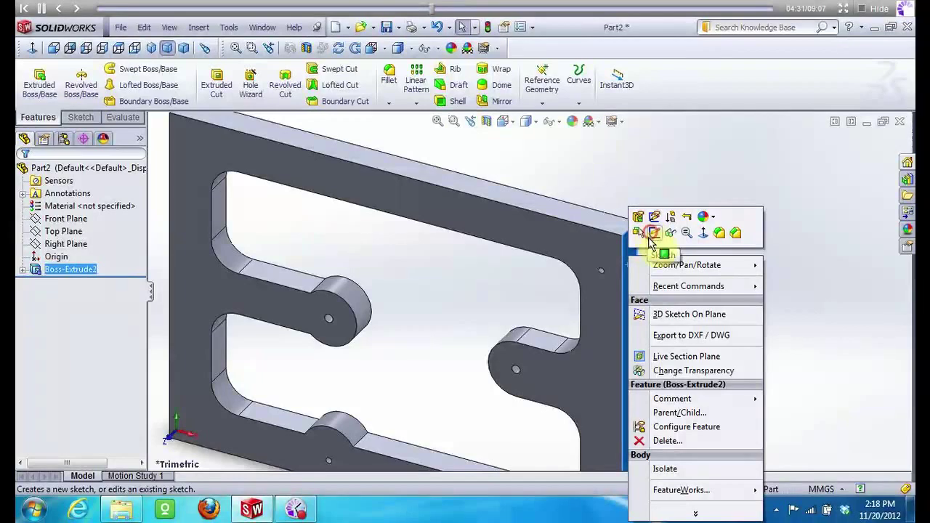
left_click(648, 232)
right_click(95, 268)
left_click(81, 289)
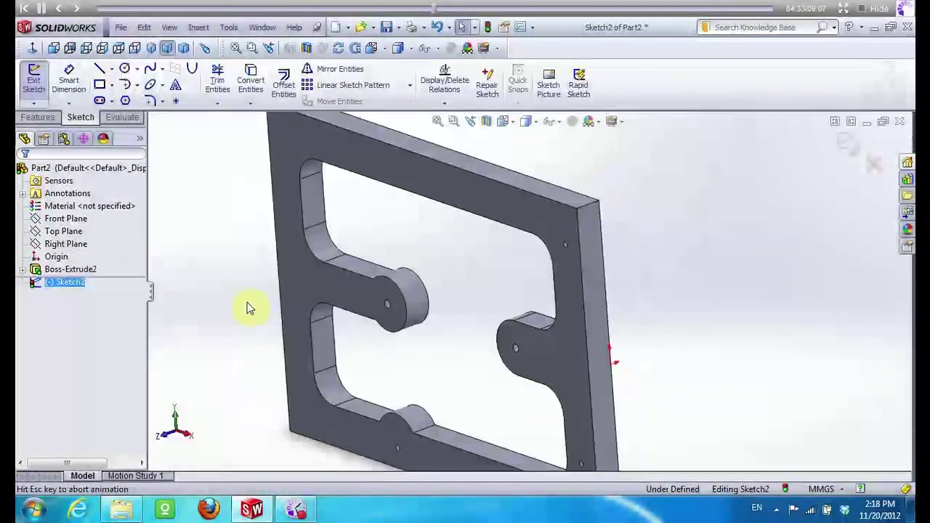
Draw a 20 mm vertical line down from the face's top edge
left_click(100, 70)
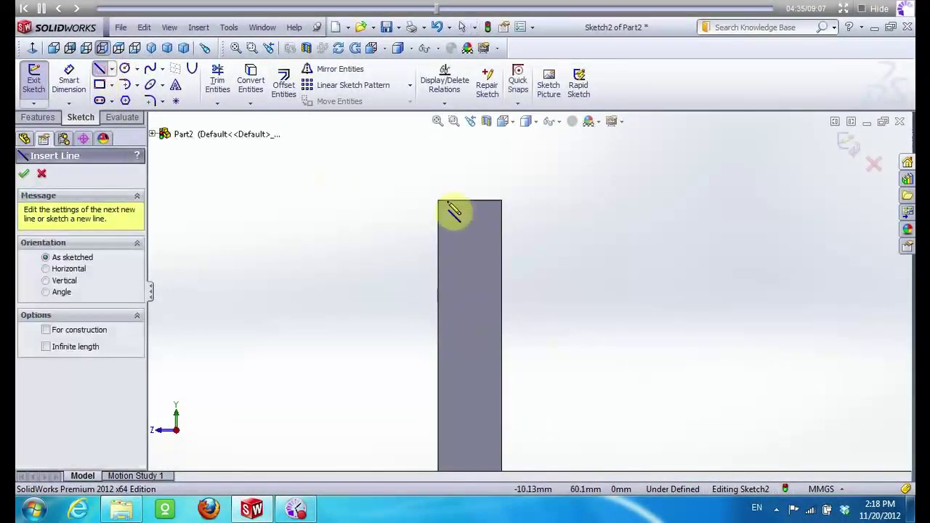
left_click(469, 201)
left_click(470, 243)
key("Escape")
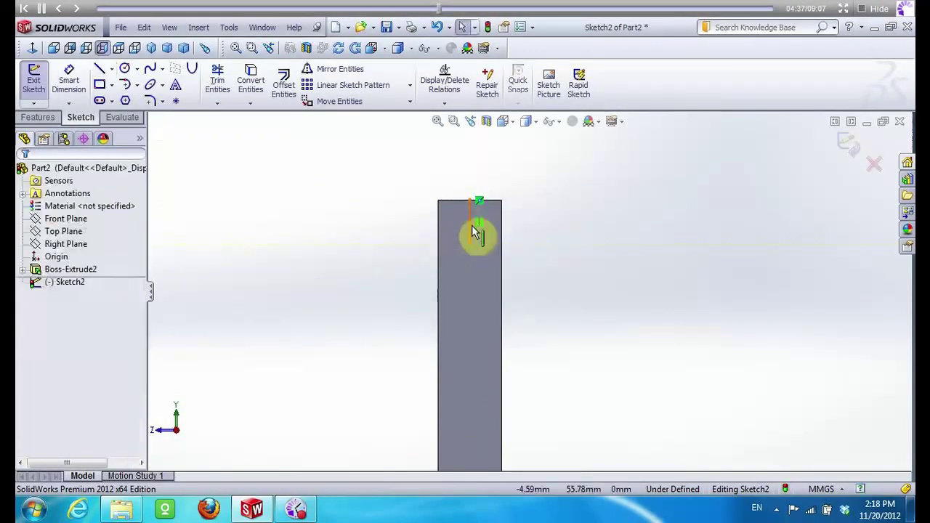
type("20")
key("Return")
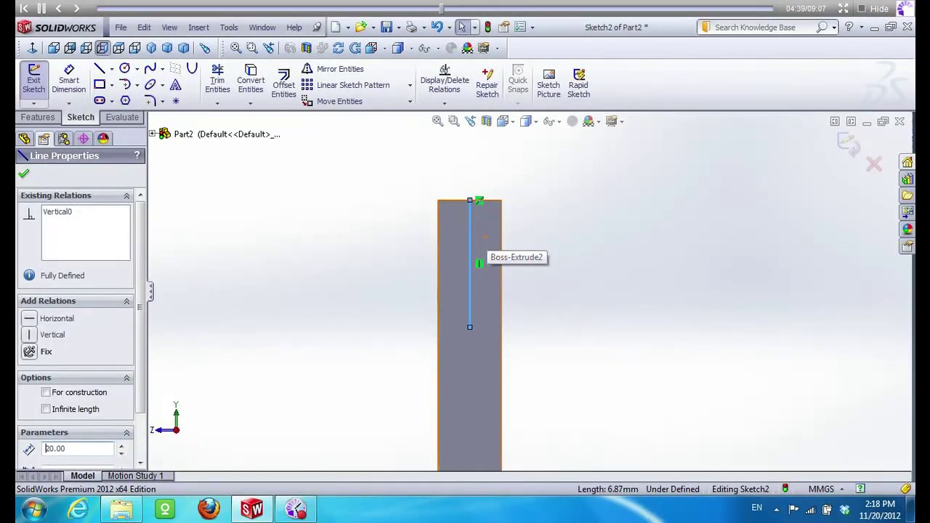
Sketch a hole circle centred at the 20 mm line's lower end
left_click(124, 68)
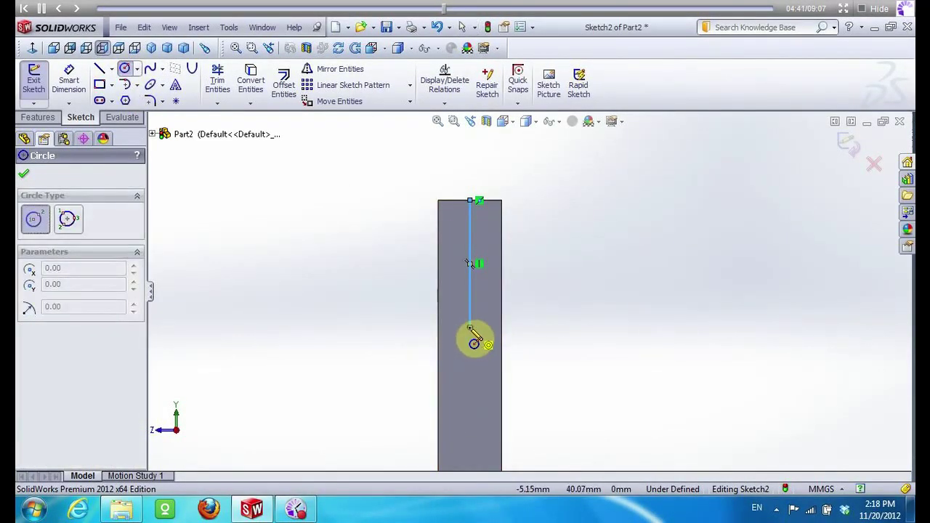
left_click(469, 328)
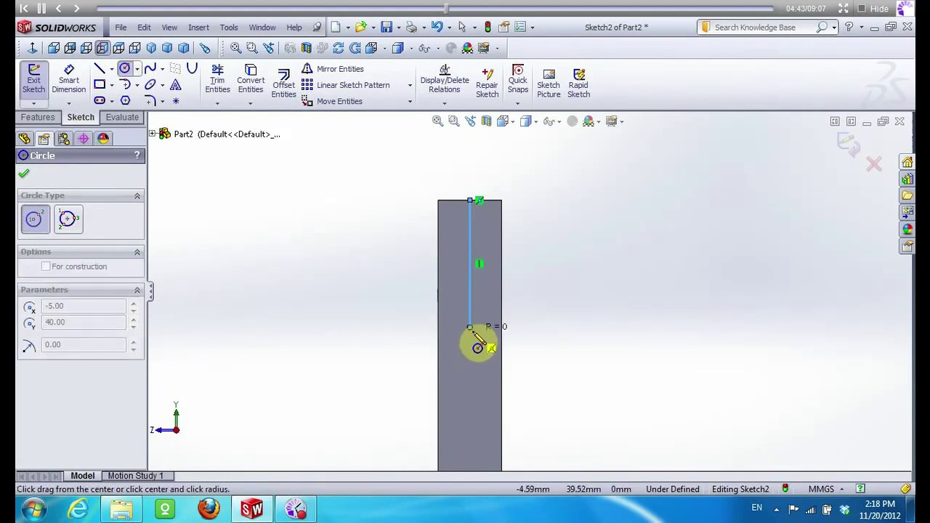
left_click(486, 356)
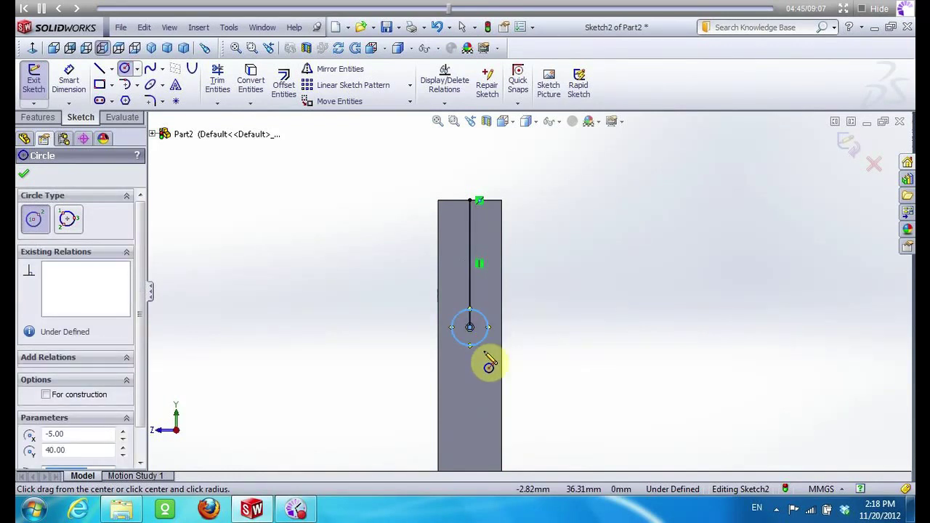
key("Escape")
left_click(481, 339)
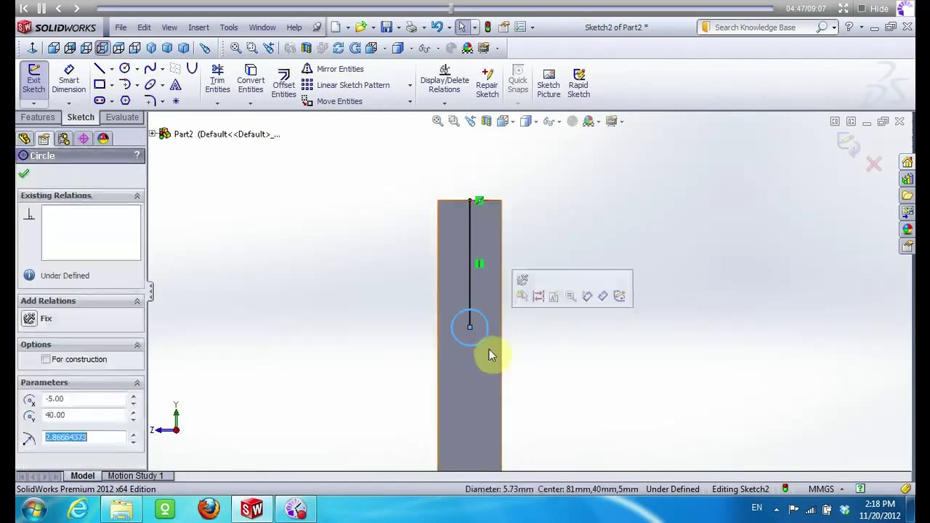
left_click(489, 355)
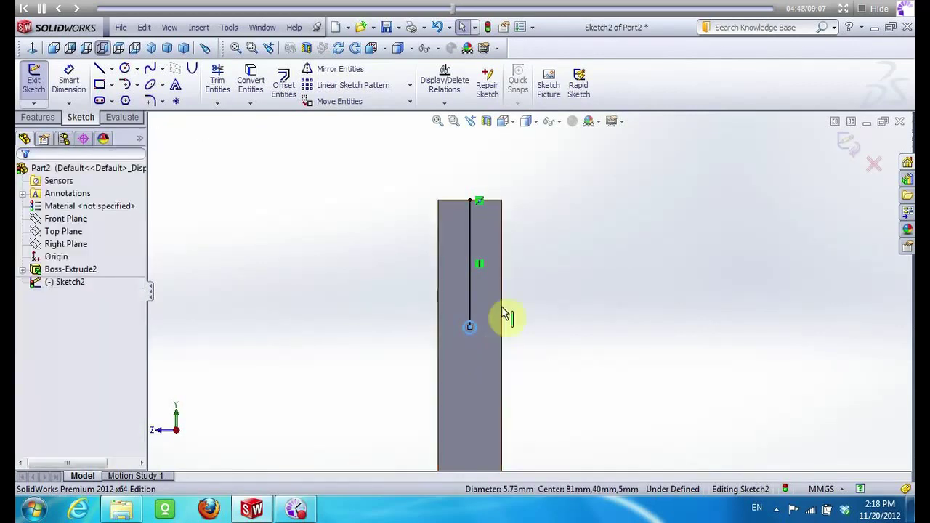
left_click(471, 285)
left_click(464, 276)
Draw a short horizontal line at the face edge to serve as a mirror line
mouse_move(461, 270)
middle_mouse_down()
mouse_move(545, 388)
mouse_move(548, 317)
middle_mouse_up()
scroll(512, 283, "down", 3)
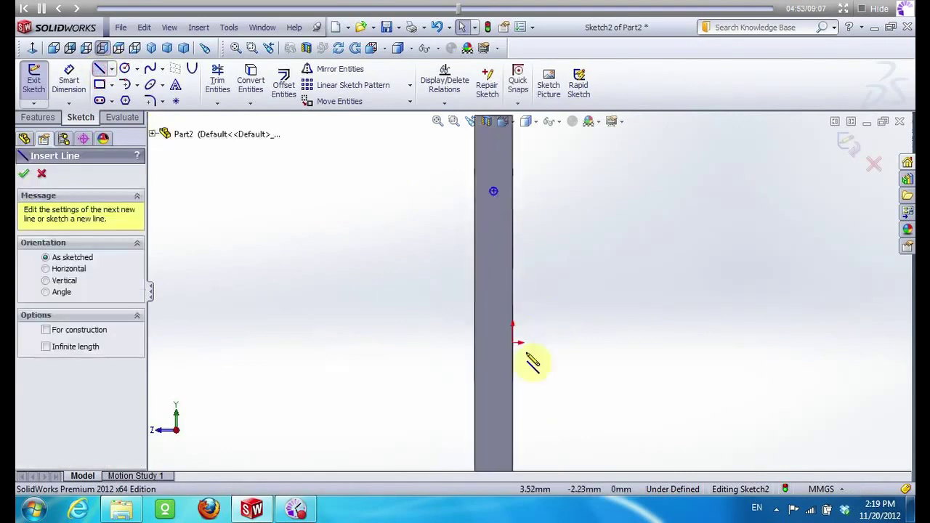
left_click_drag(514, 343, 495, 342)
key("Escape")
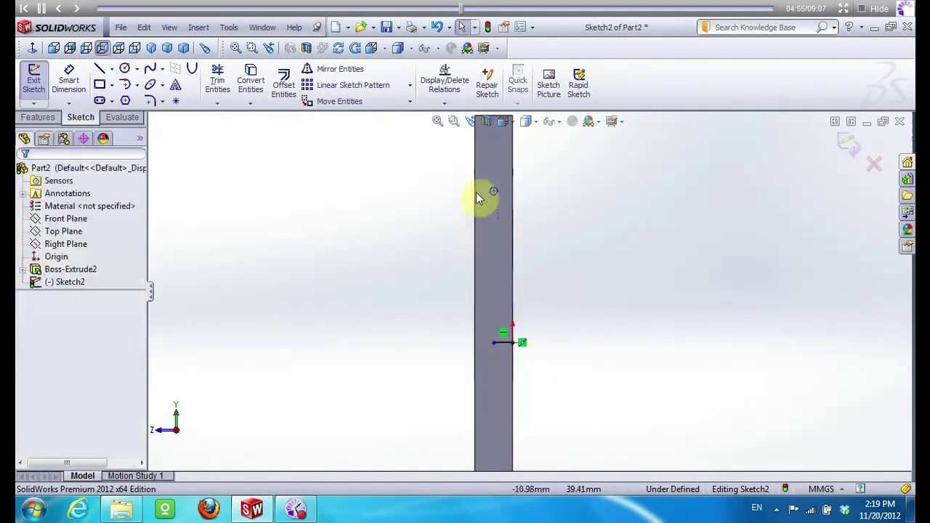
Mirror the hole arc about Line3 and fit the whole bar in view
left_click(496, 196)
left_click(323, 69)
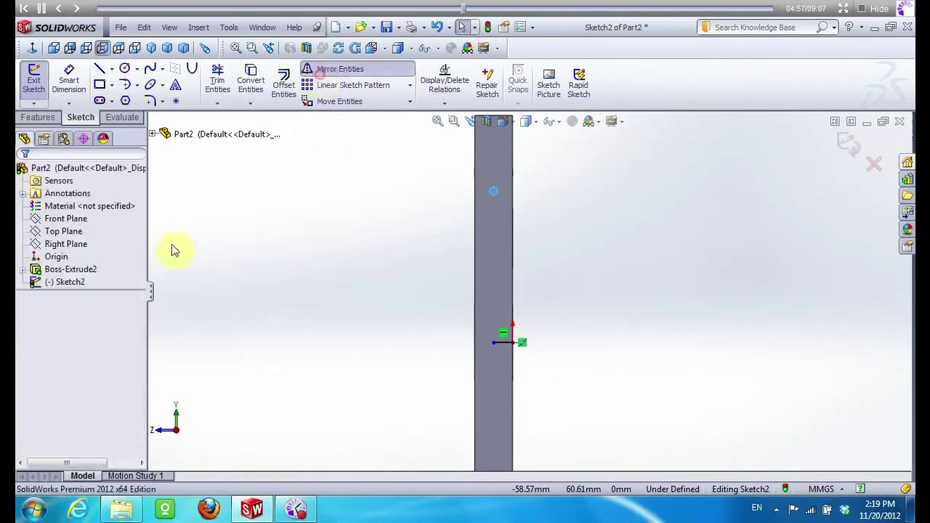
left_click(82, 356)
left_click(502, 343)
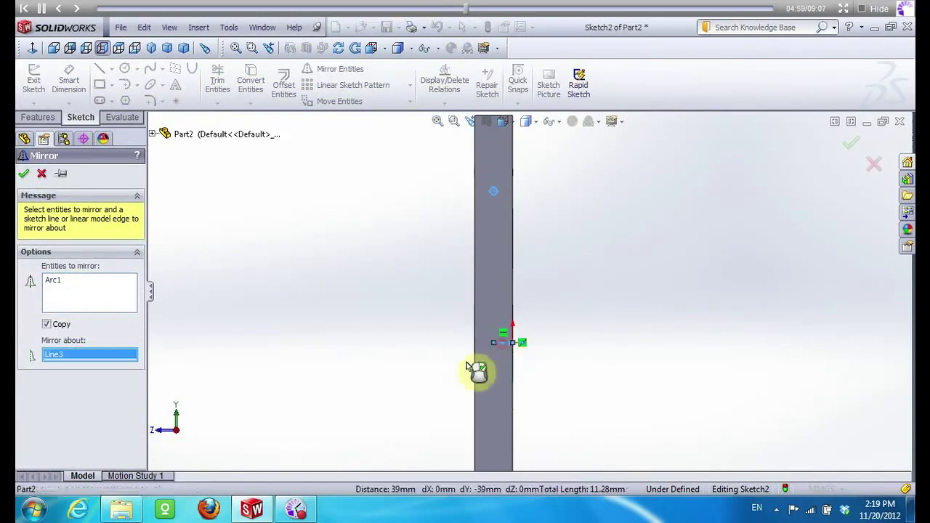
left_click(21, 174)
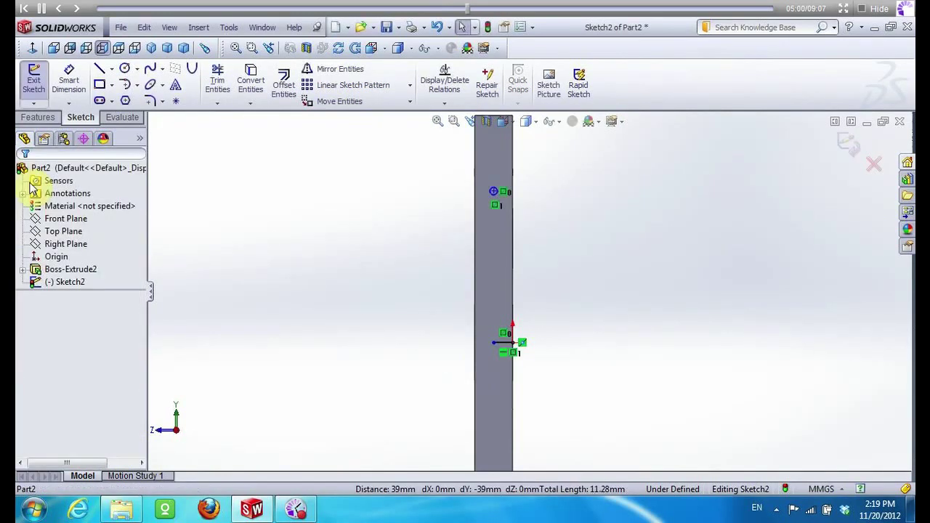
left_click(506, 351)
left_click(610, 254)
key("f")
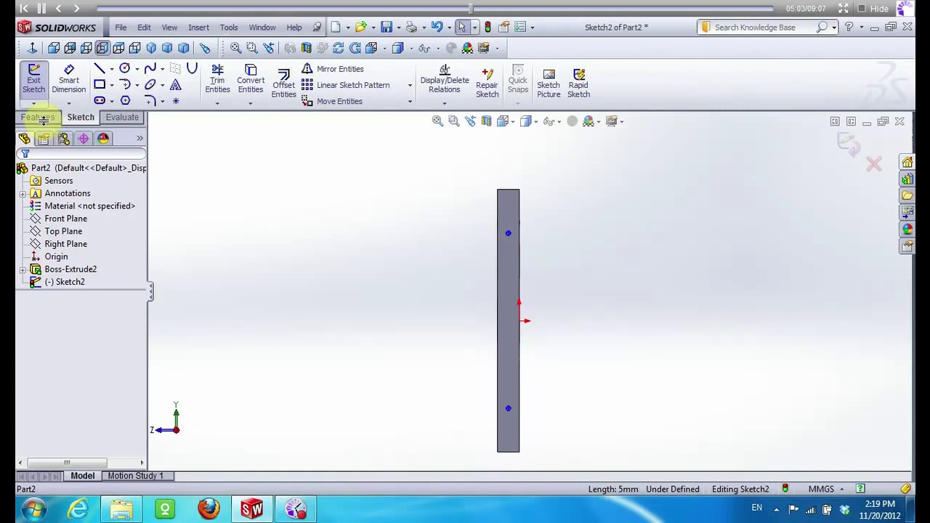
Cut the two mirrored holes 5 mm deep with a Blind Extruded Cut
left_click(40, 117)
left_click(222, 88)
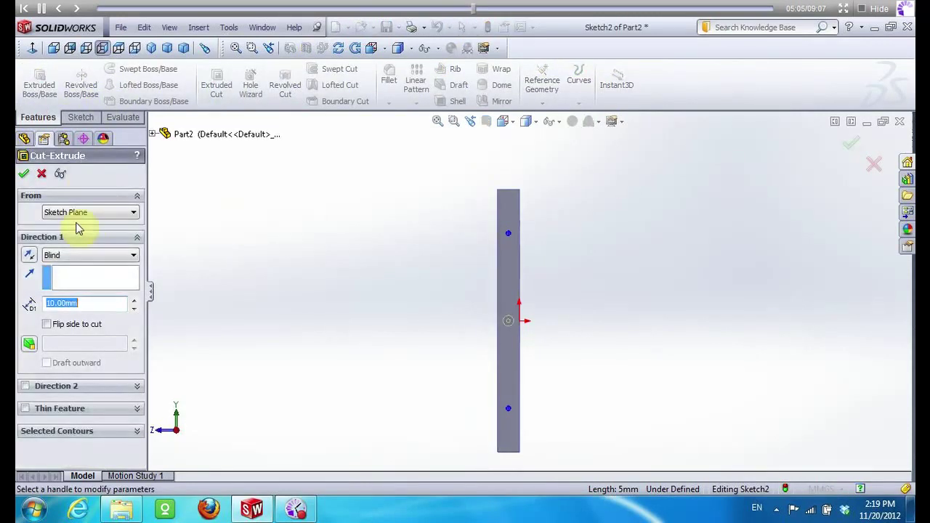
left_click(23, 173)
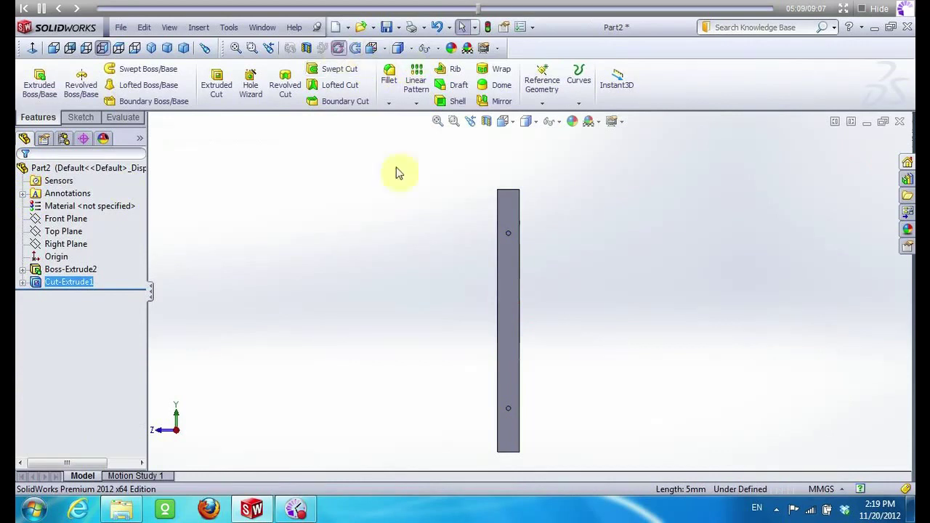
middle_click_drag(398, 173, 414, 179)
Create reference plane Plane1 midway between the two side faces of the plate
left_click(545, 102)
left_click(552, 116)
left_click(560, 209)
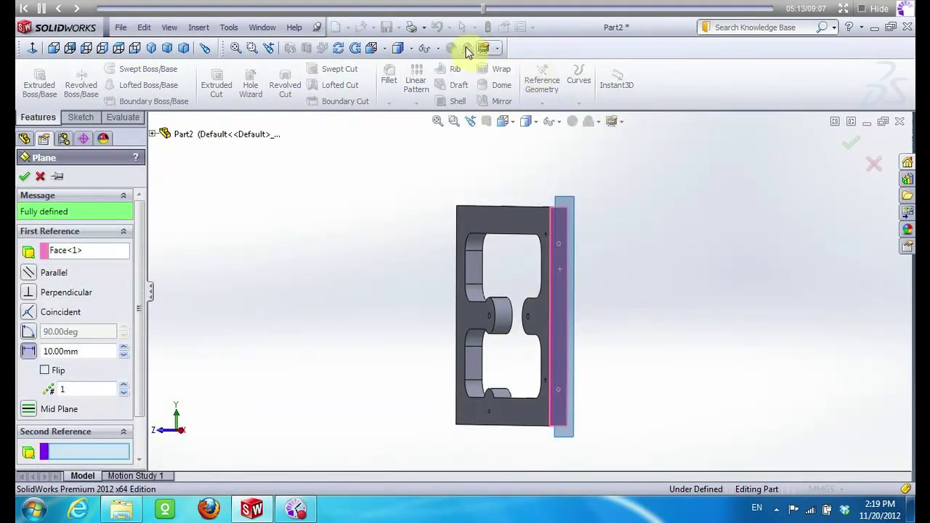
middle_click_drag(394, 182, 442, 223)
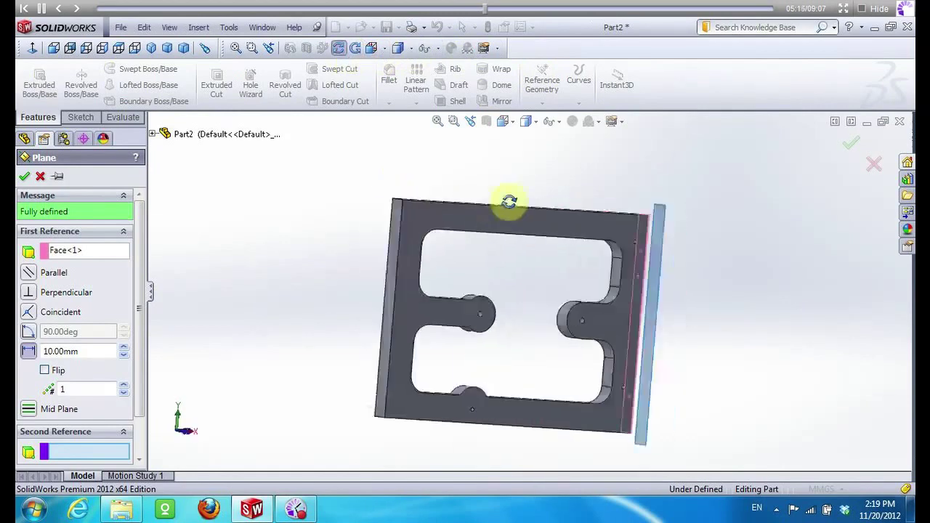
left_click(428, 230)
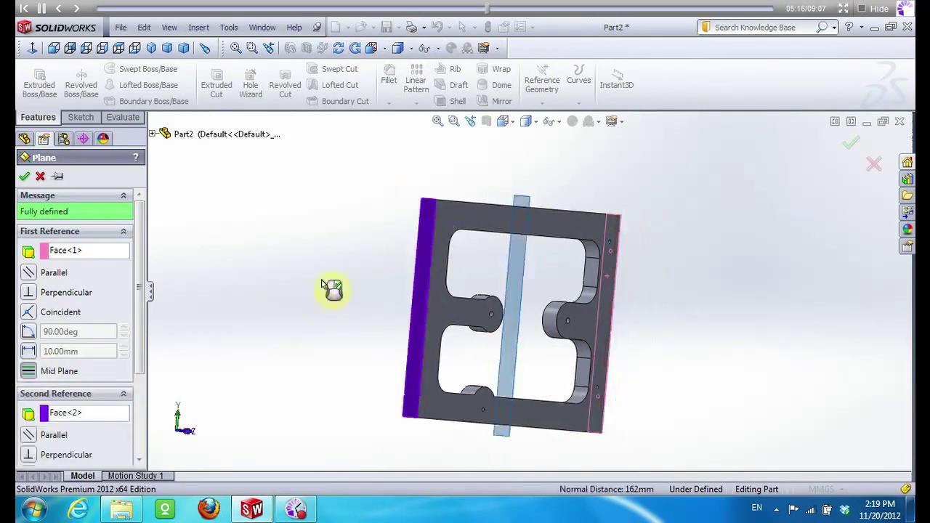
left_click(23, 176)
Mirror Cut-Extrude1's edge holes across Plane1, then hide Plane1
left_click(501, 101)
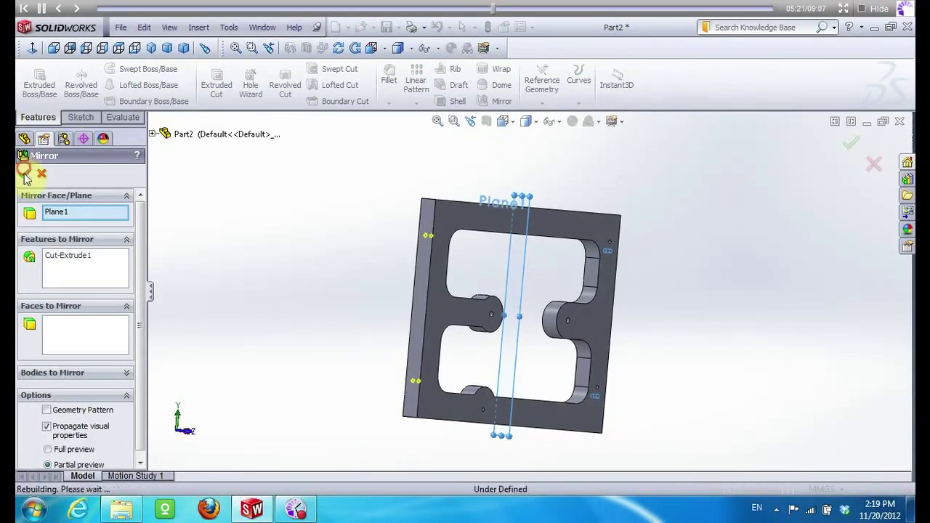
right_click(61, 297)
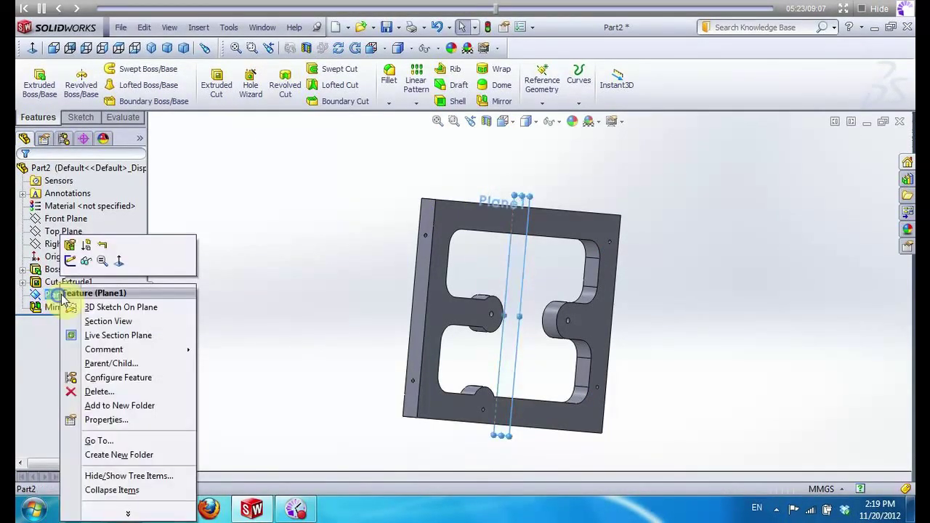
left_click(87, 262)
Save the part under the new name Part 5
left_click(130, 28)
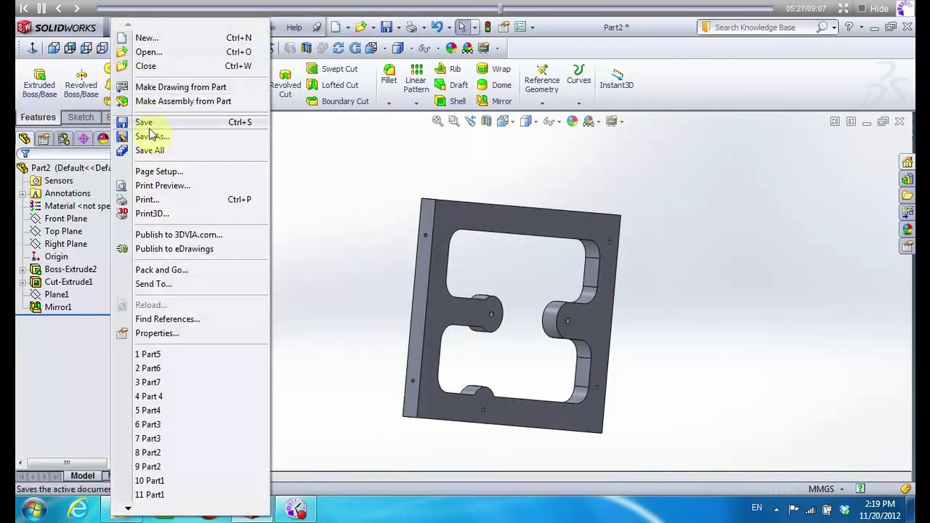
left_click(130, 135)
key("BackSpace")
type("5")
key("Return")
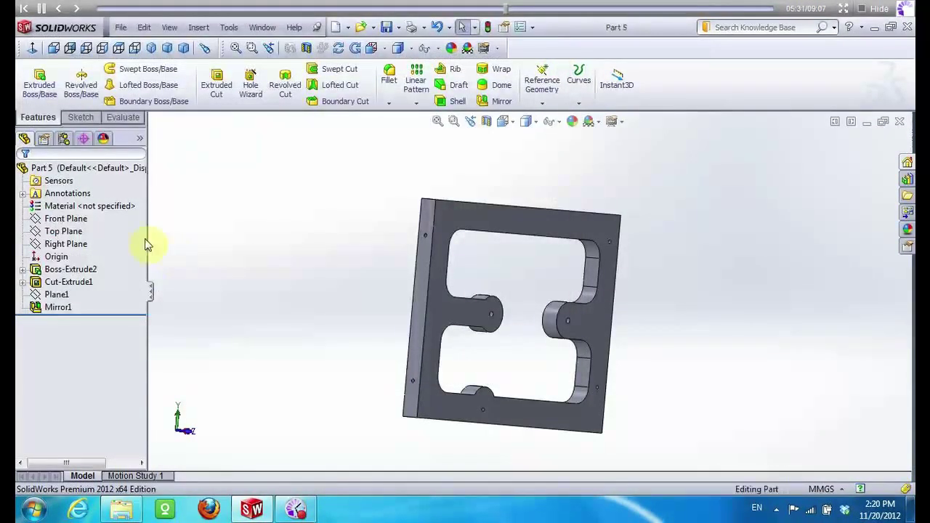
left_click(22, 269)
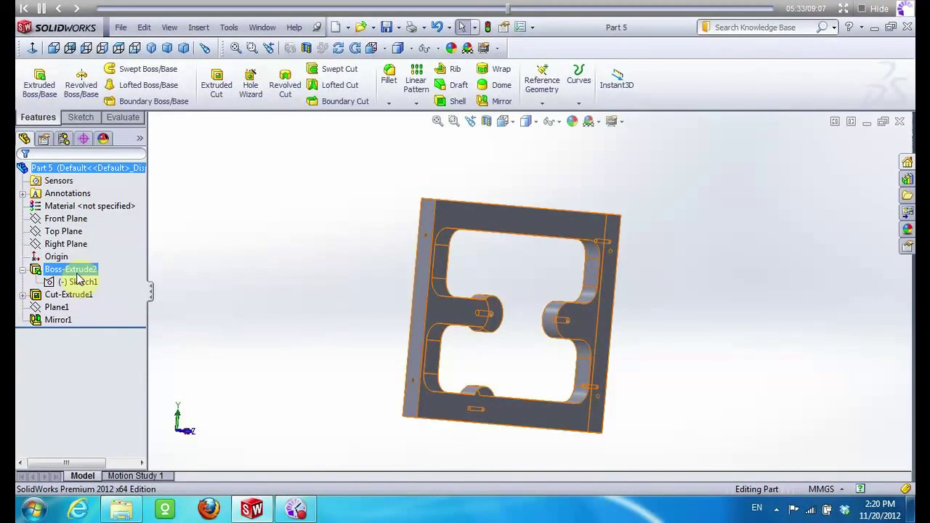
Show Sketch1, open it for editing and view it Normal To
right_click(90, 280)
left_click(90, 251)
right_click(86, 283)
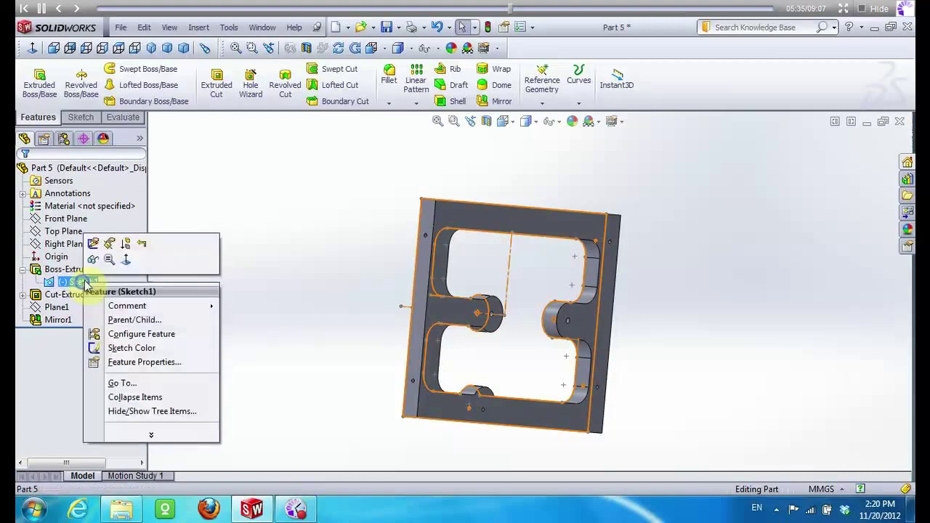
left_click(93, 245)
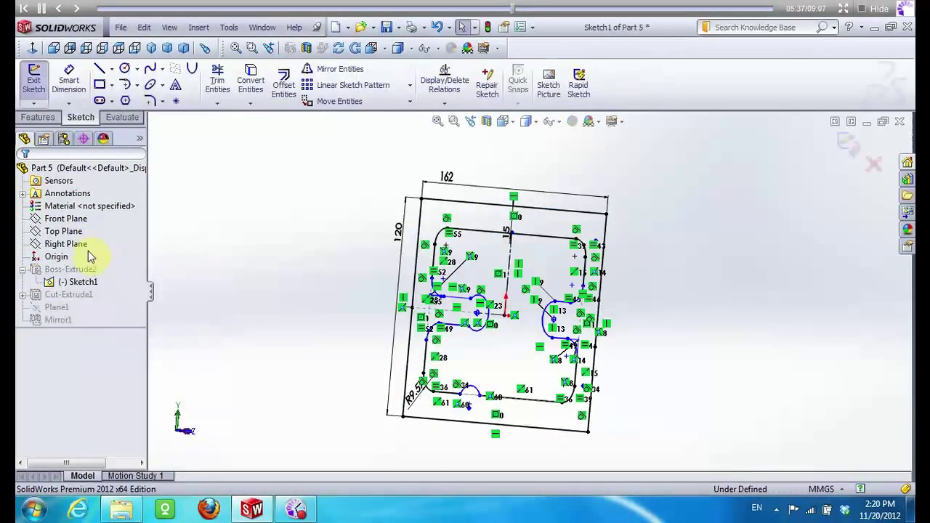
right_click(81, 287)
left_click(119, 266)
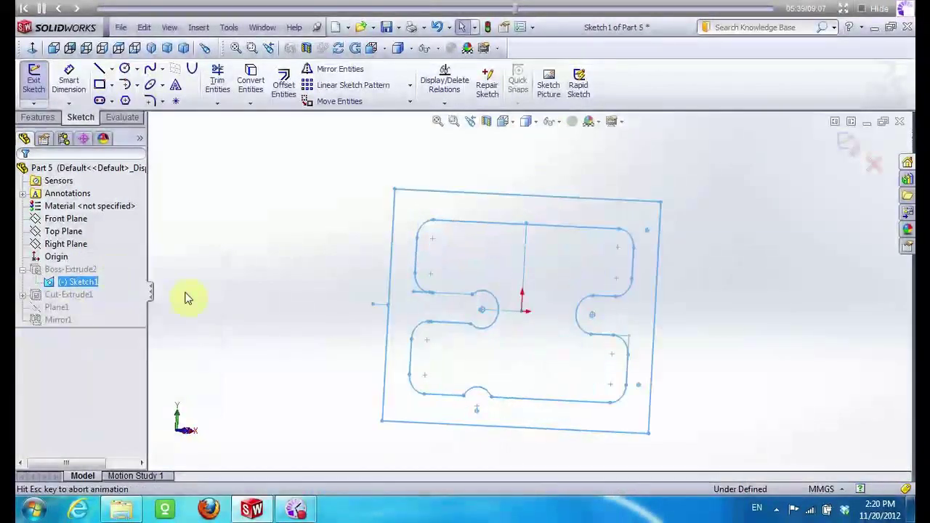
scroll(509, 316, "down", 5)
scroll(500, 310, "down", 2)
Dimension the small lug hole to an 8 mm diameter and exit the sketch
left_click(69, 80)
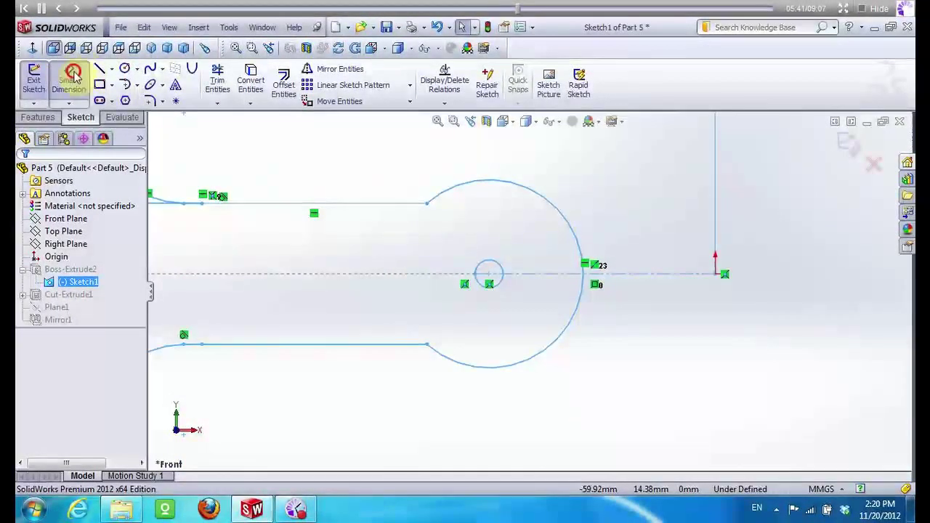
left_click(507, 284)
left_click(527, 299)
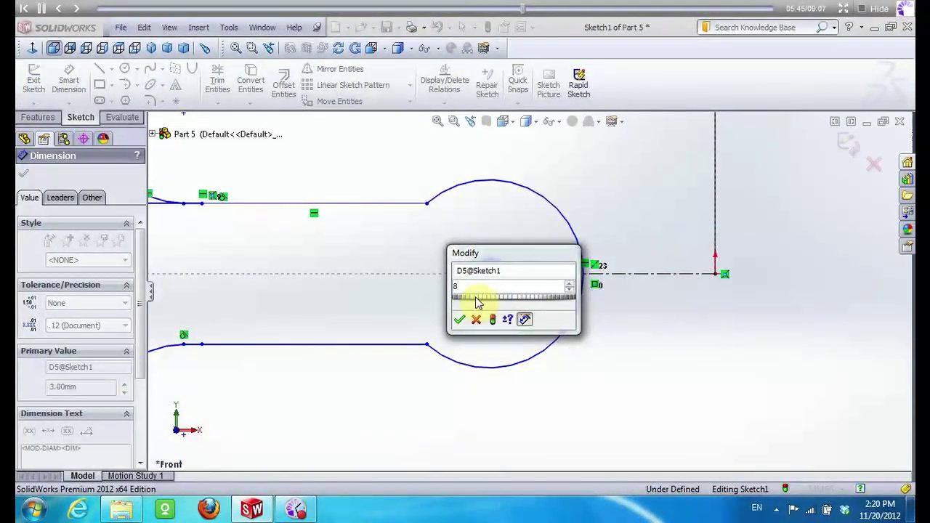
key("Return")
scroll(472, 299, "up", 2)
scroll(494, 301, "up", 3)
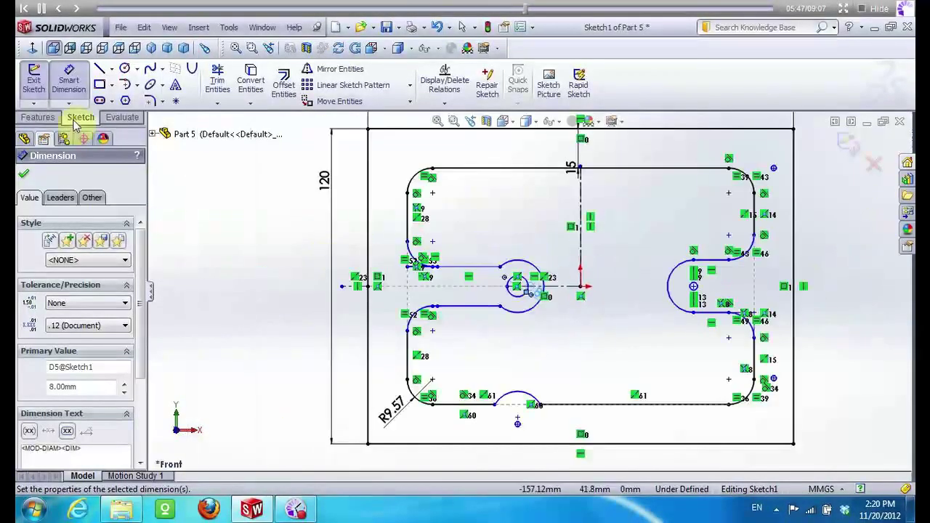
key("Escape")
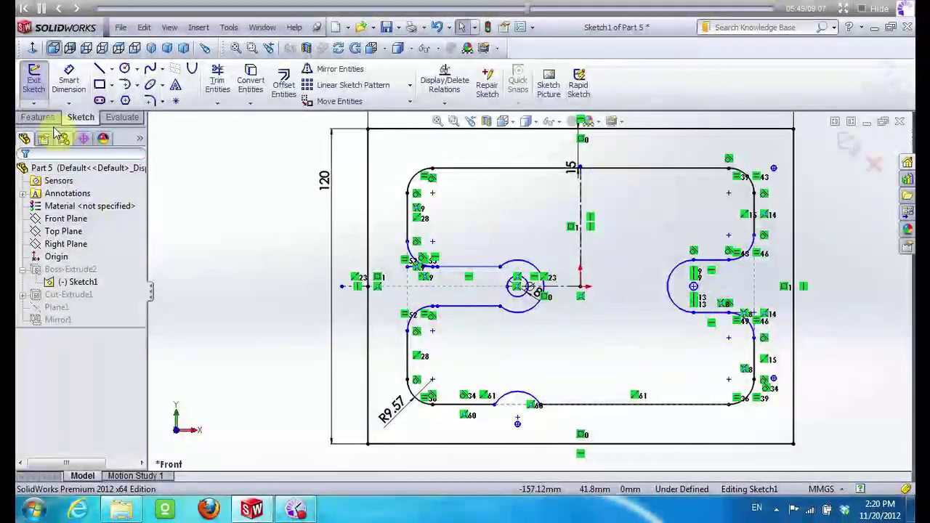
left_click(846, 144)
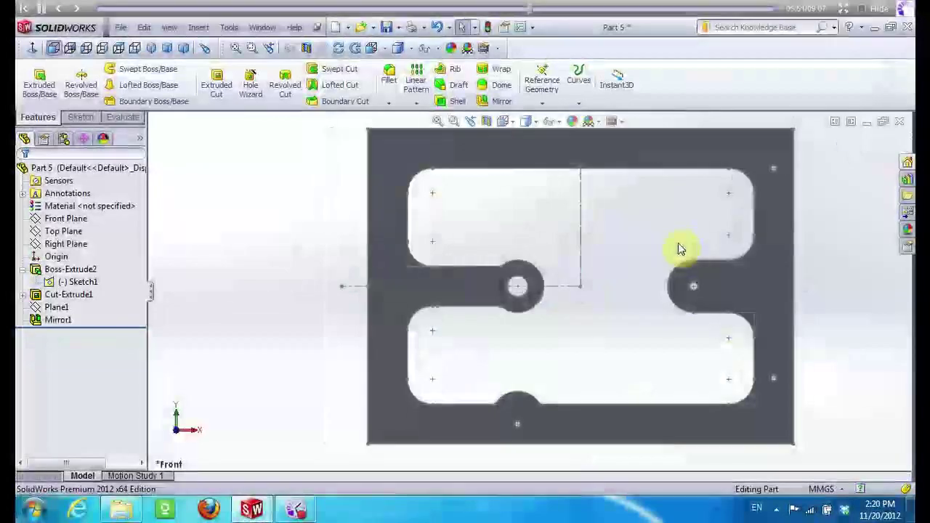
Hide Sketch1 and orbit the plate to an angled 3D view
scroll(374, 249, "up", 2)
left_click(78, 282)
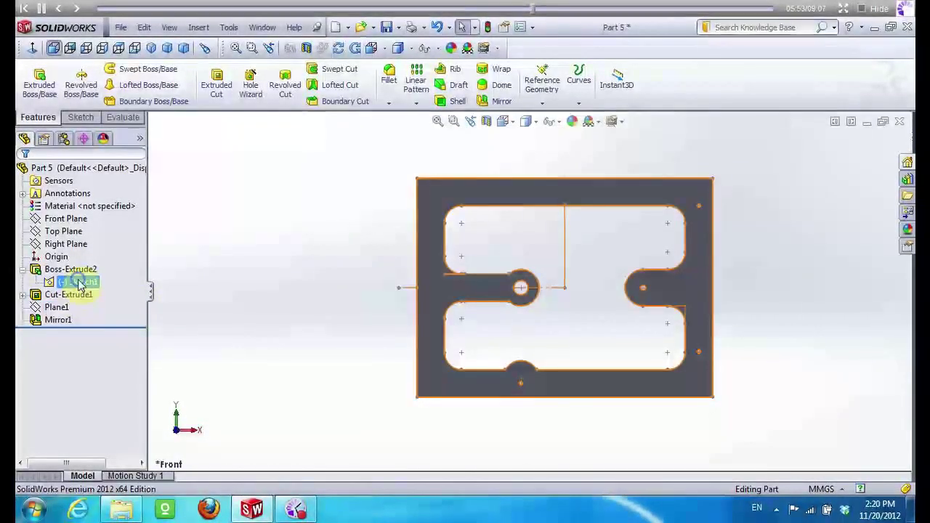
right_click(78, 281)
left_click(95, 250)
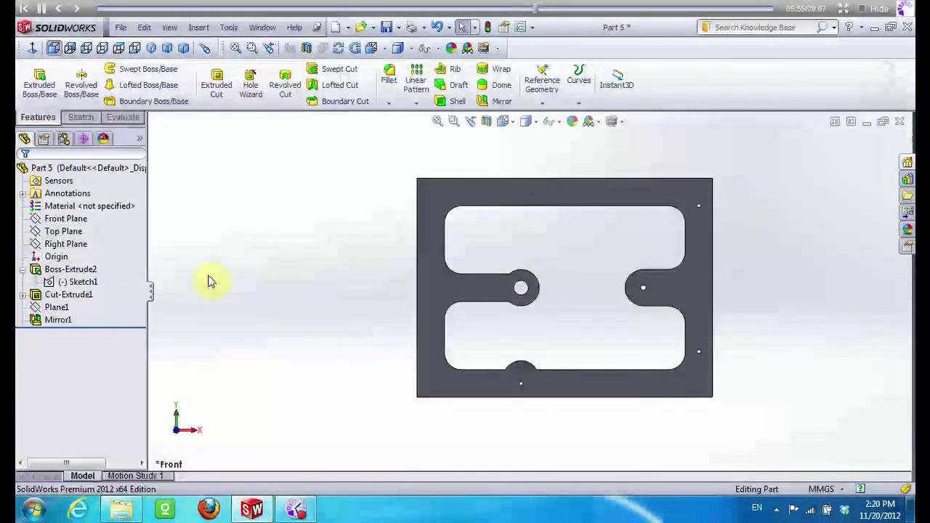
mouse_move(356, 134)
left_mouse_down()
mouse_move(345, 149)
mouse_move(373, 157)
left_mouse_up()
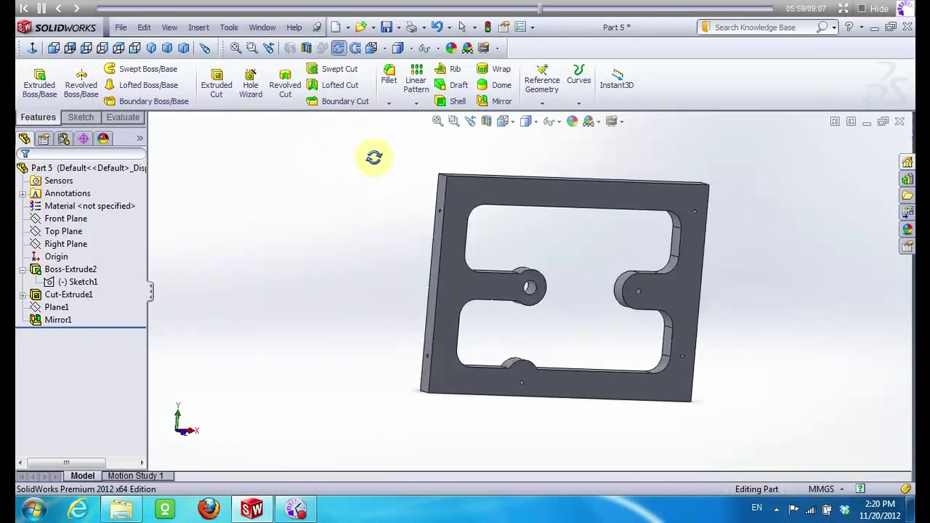
Save the plate as Part 6, close it, and start a new document
left_click(121, 27)
left_click(138, 134)
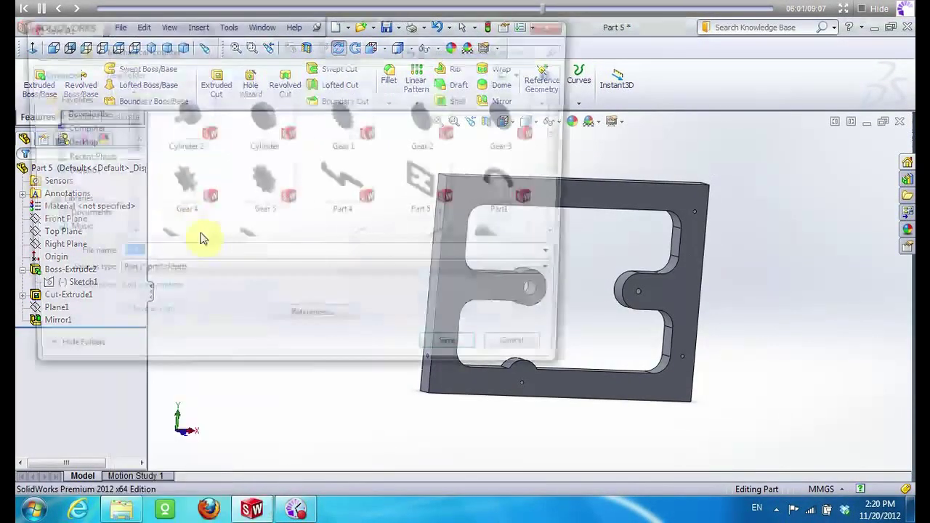
key("BackSpace")
type("6")
key("Return")
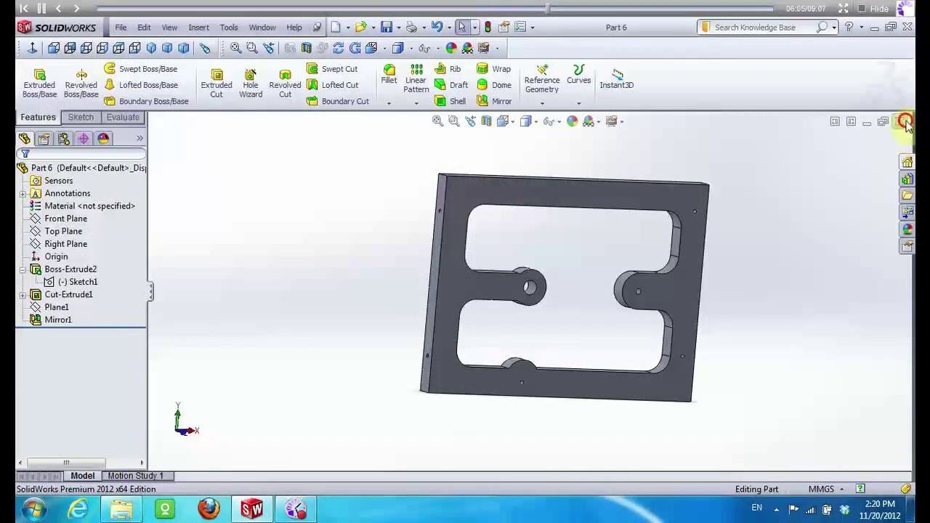
left_click(904, 121)
left_click(242, 27)
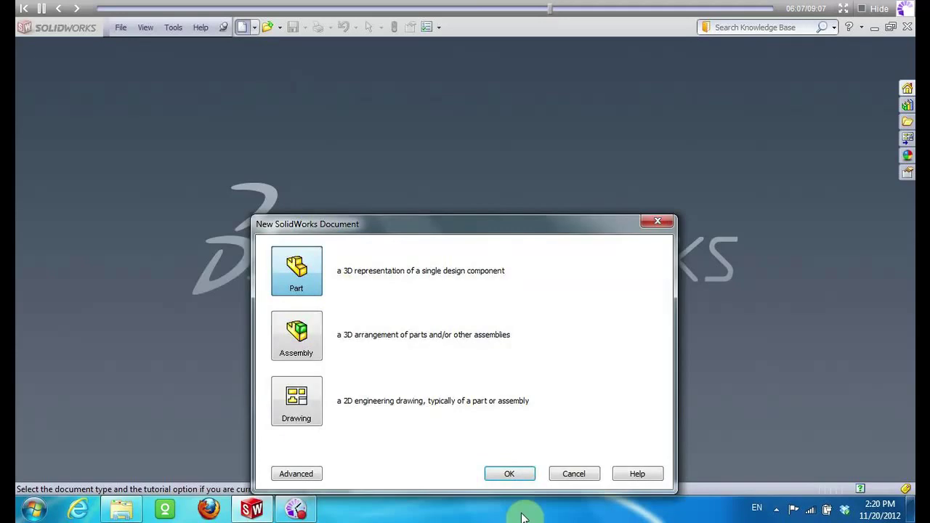
Create a new part and sketch two concentric circles at the origin on Front Plane
left_click(509, 473)
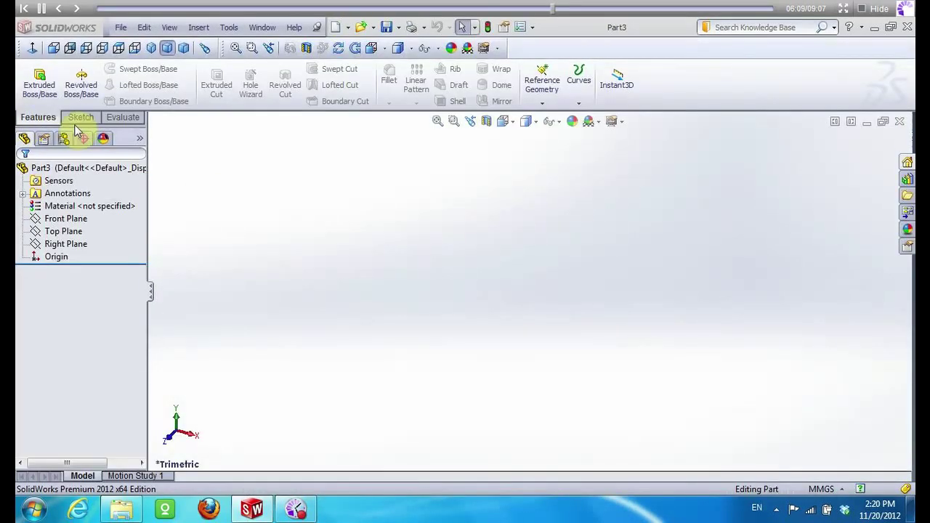
left_click(77, 118)
left_click(35, 80)
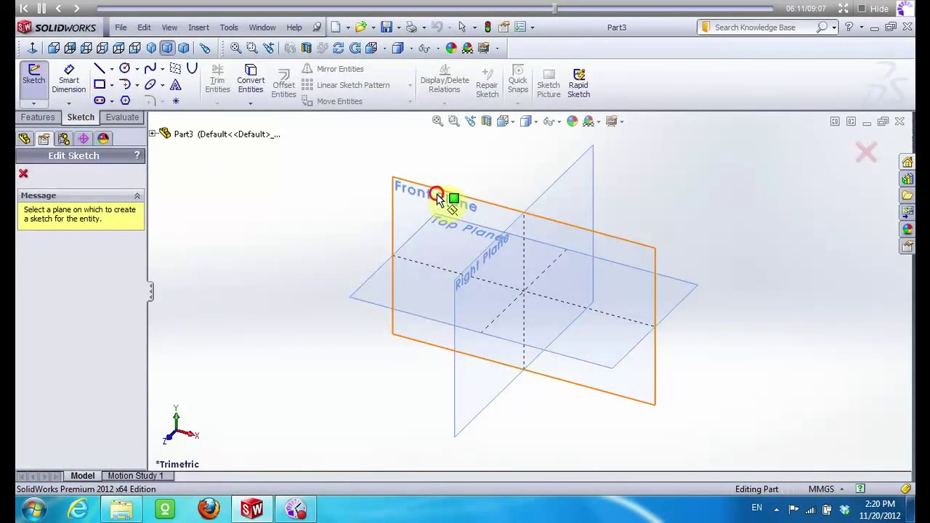
left_click(438, 196)
left_click(125, 68)
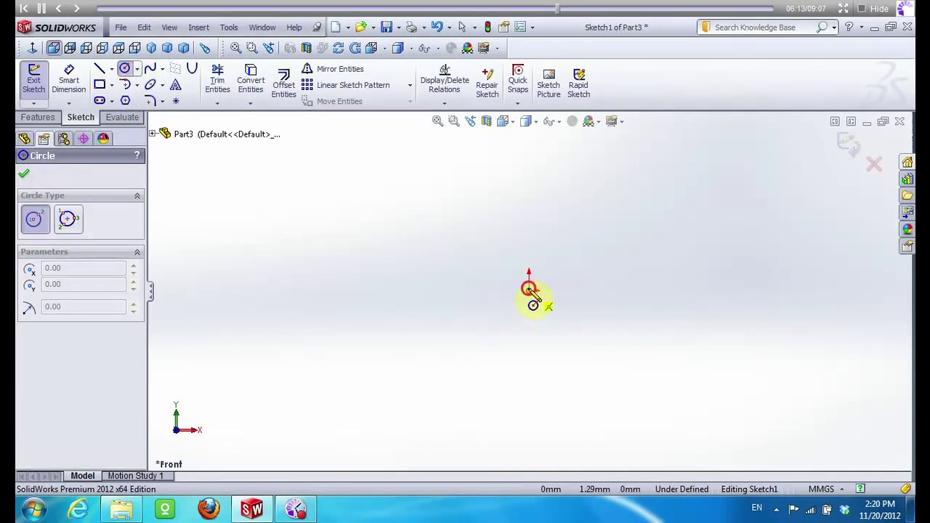
left_click_drag(529, 289, 435, 290)
left_click_drag(529, 291, 509, 292)
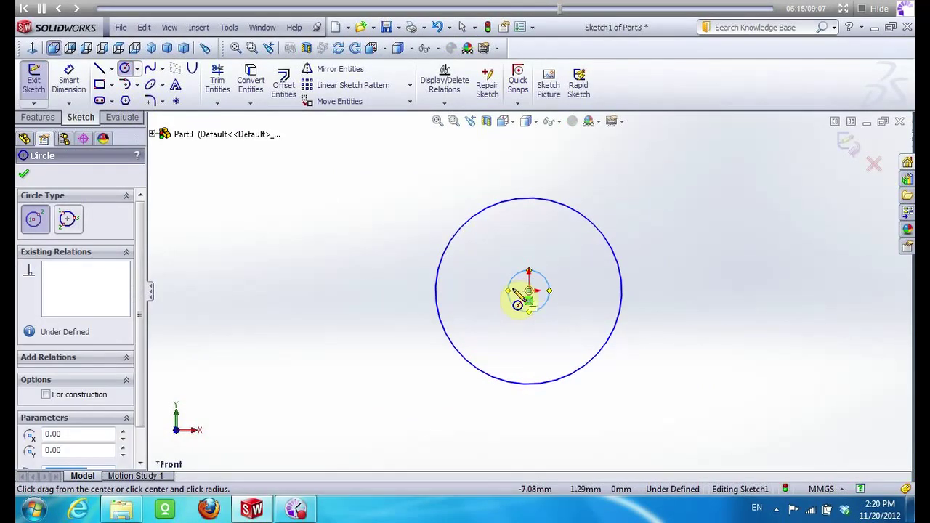
key("Escape")
Set the outer circle's radius to 7.5 mm
left_click(514, 285)
type("1")
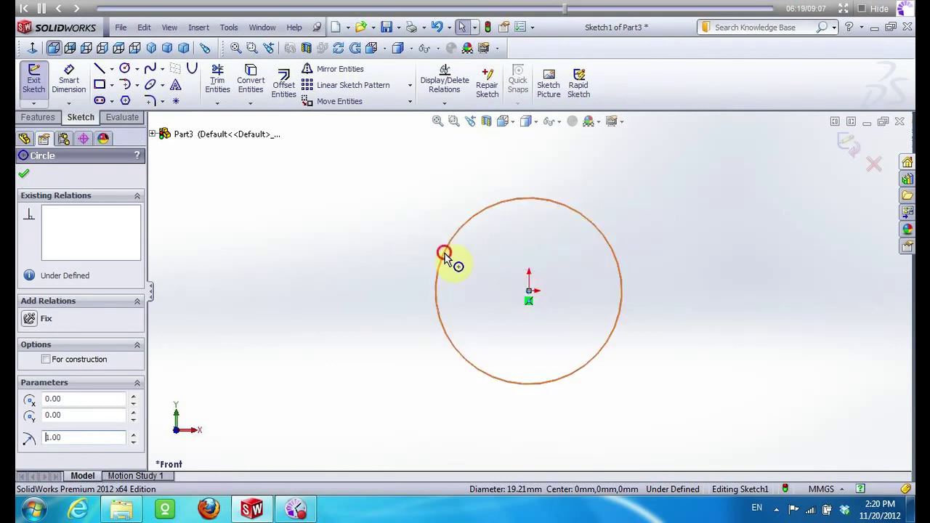
left_click(444, 254)
type("7.5")
key("Return")
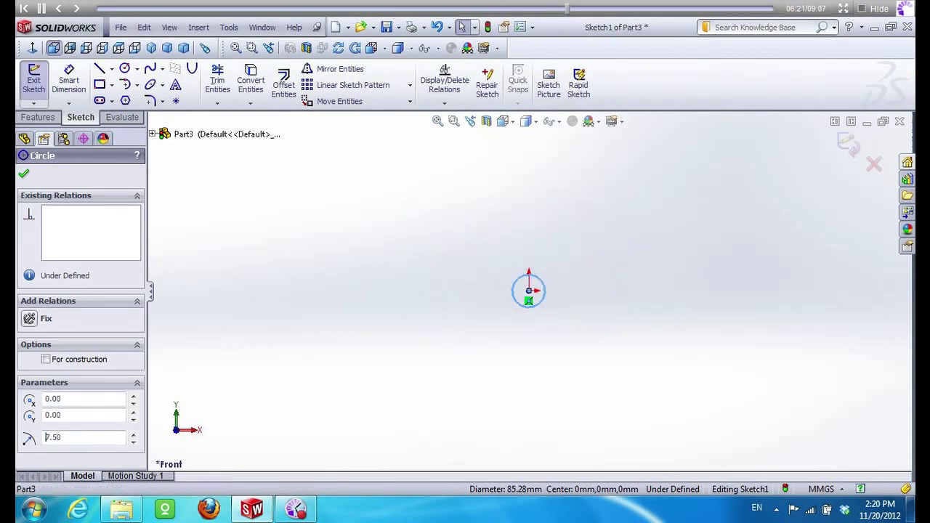
Extrude the sketch 5 mm into a disc with a central hole
left_click(34, 116)
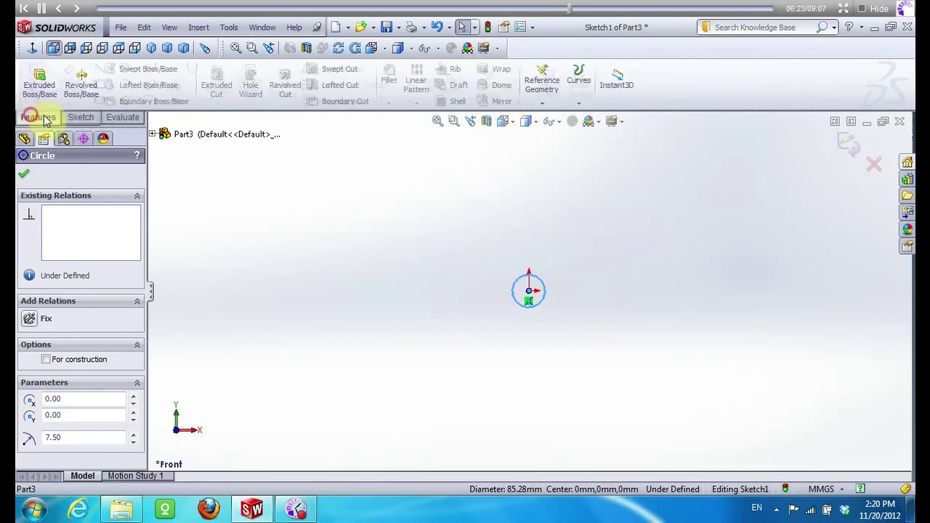
left_click(39, 85)
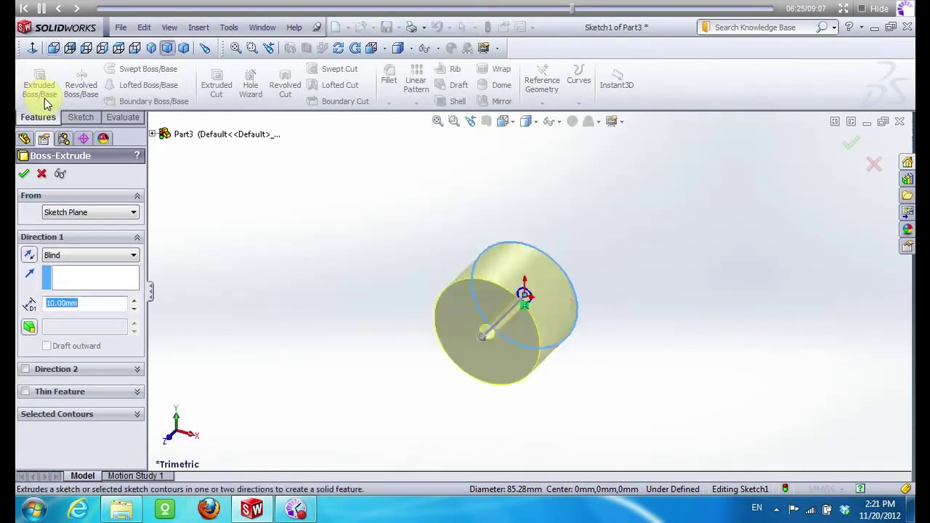
type("5")
key("Return")
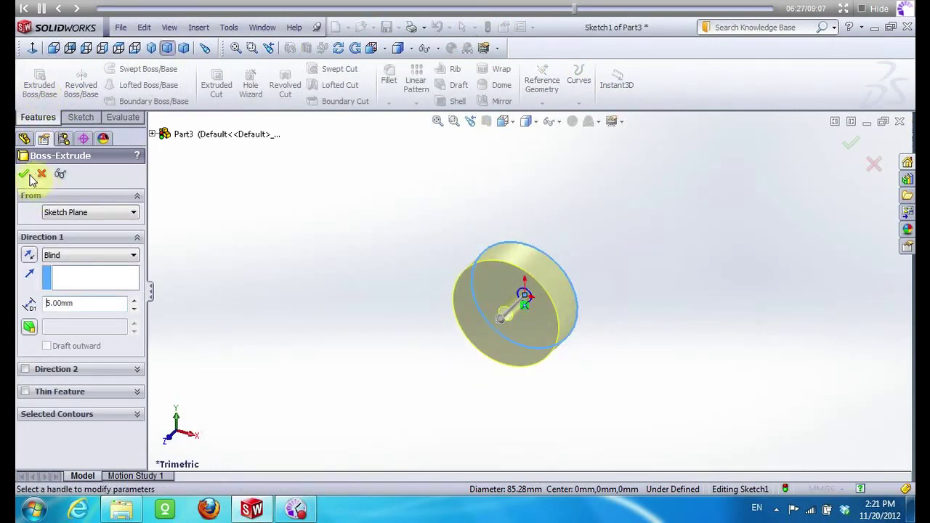
left_click(24, 173)
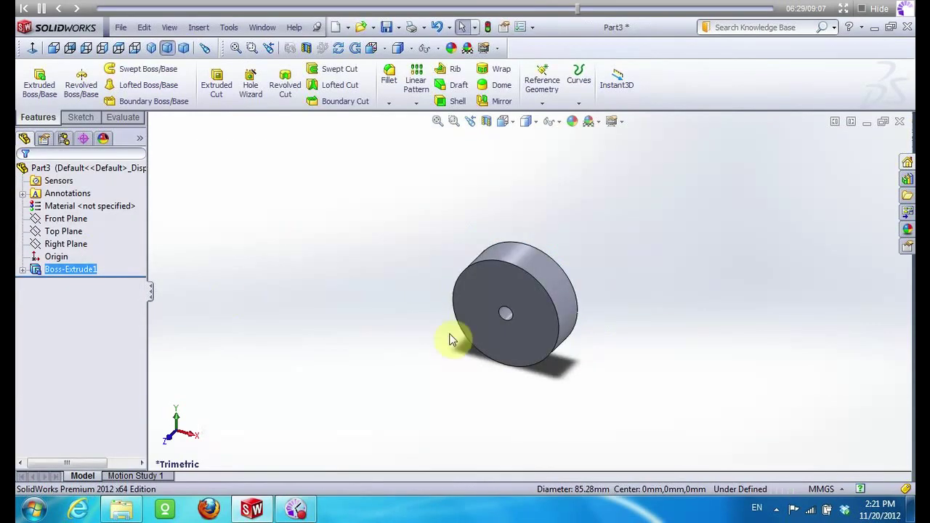
Sketch a circle centred on the origin around the hole on the disc's front face
left_click(475, 302)
right_click(475, 303)
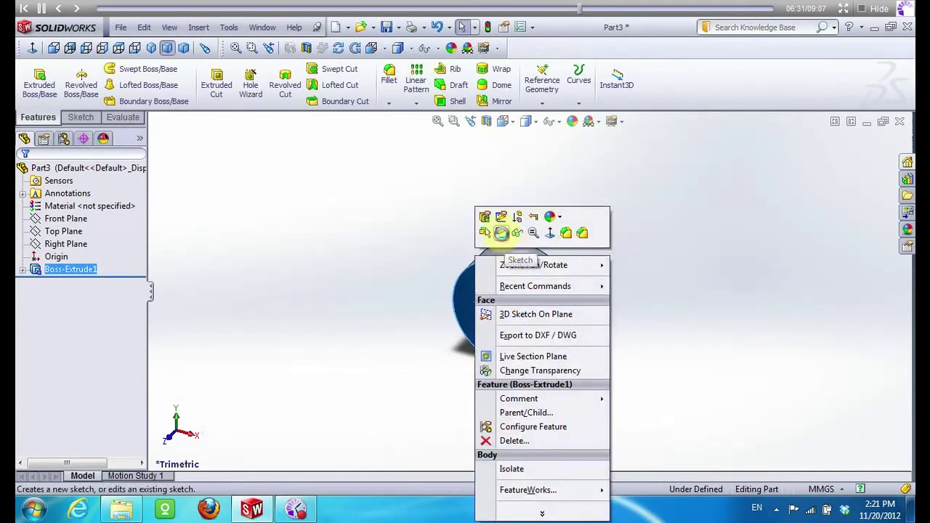
left_click(501, 232)
right_click(91, 284)
left_click(105, 259)
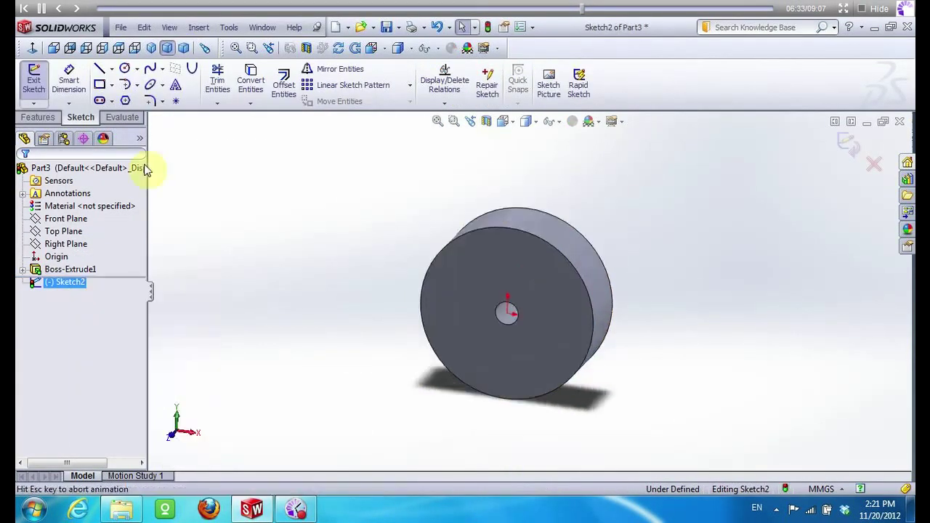
left_click(125, 71)
left_click(528, 290)
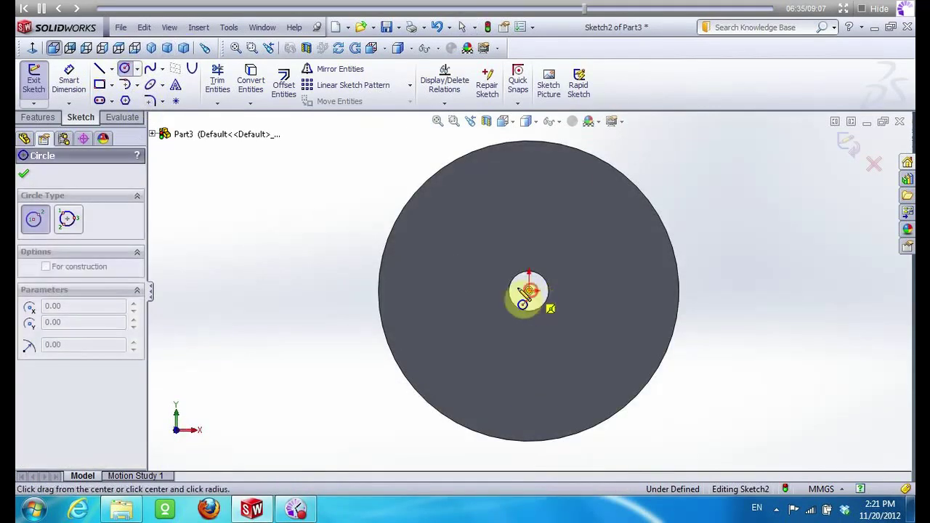
left_click(464, 271)
key("Escape")
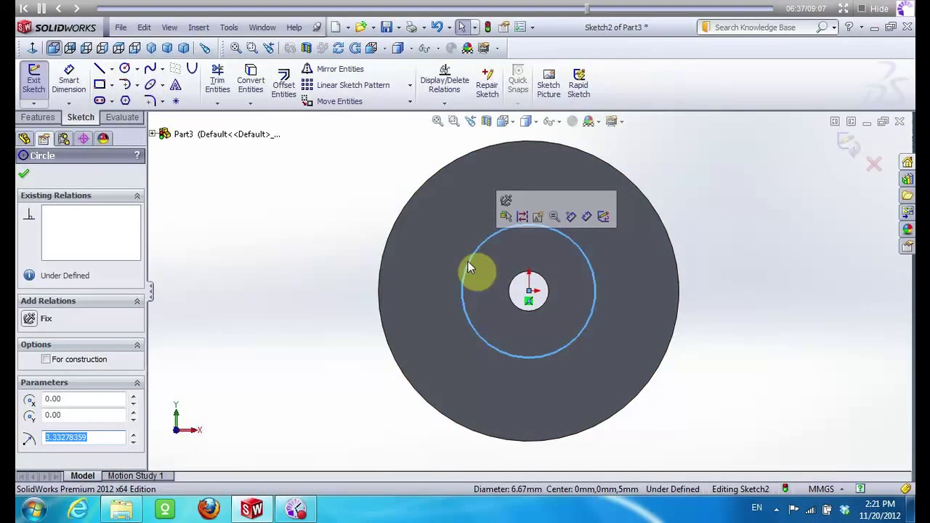
key("Escape")
Cut the circle 2 mm deep as a counterbore and orbit to inspect it
left_click(46, 122)
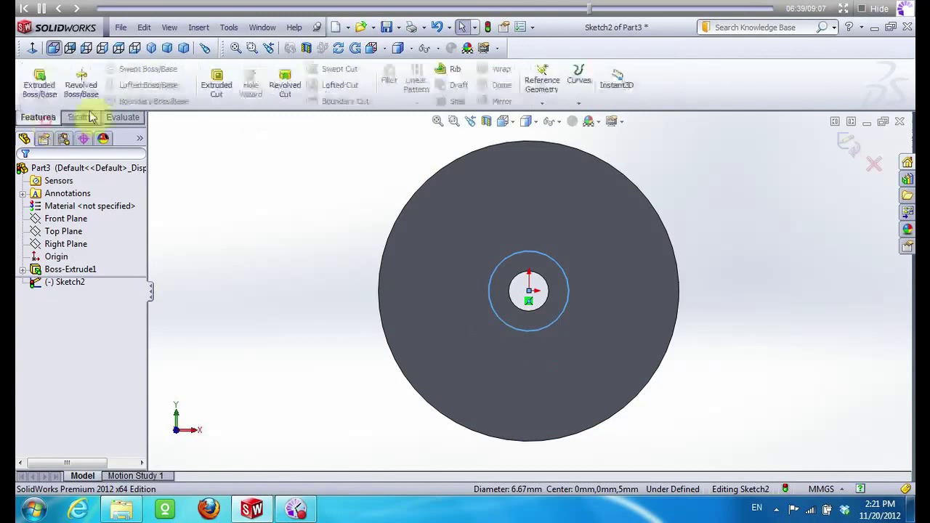
left_click(215, 84)
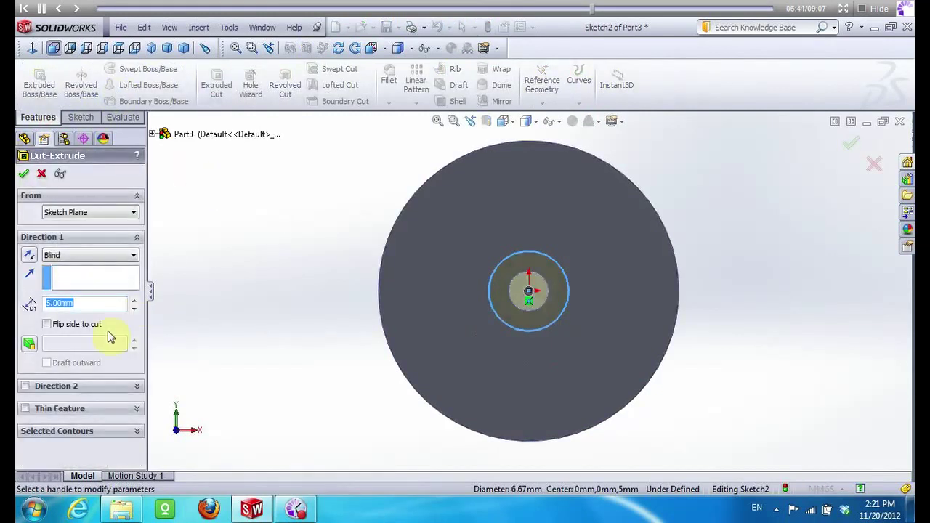
left_click(23, 173)
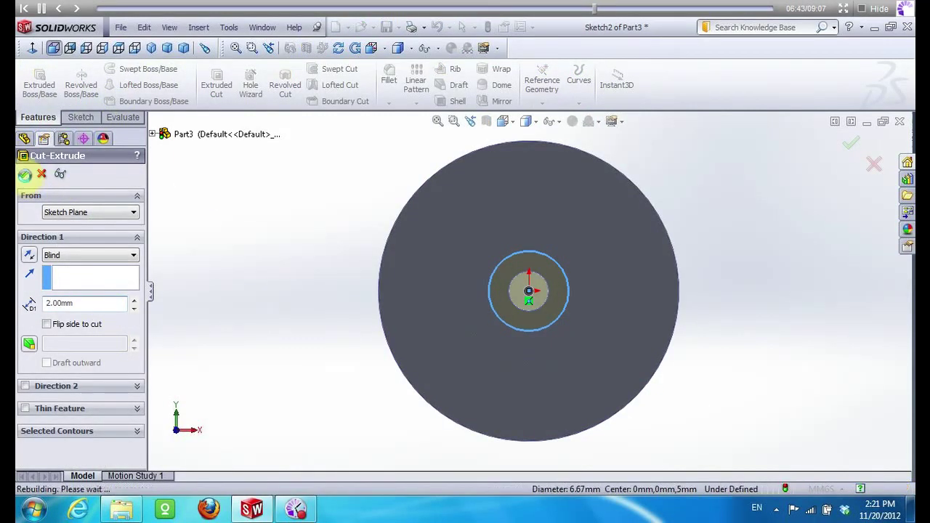
left_click(338, 48)
left_click_drag(343, 166, 372, 174)
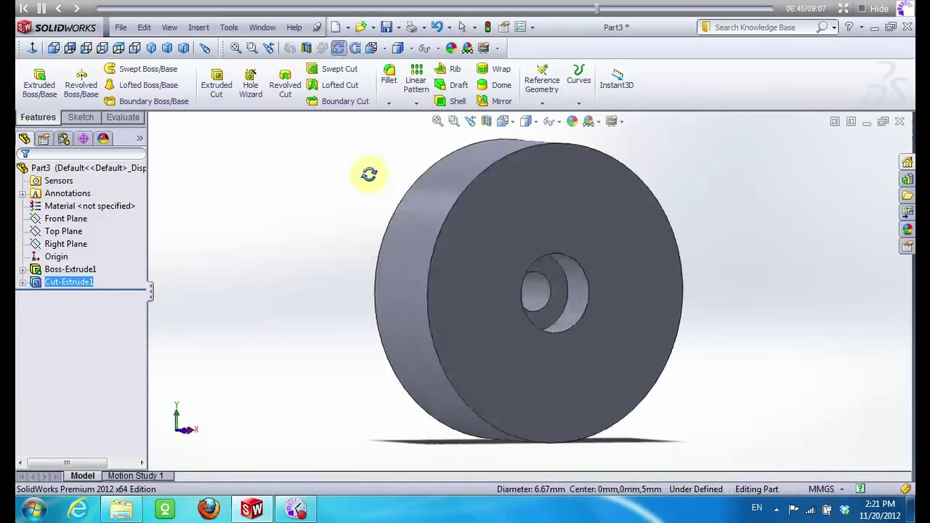
Save the disc as Part 7
left_click(121, 27)
left_click(152, 136)
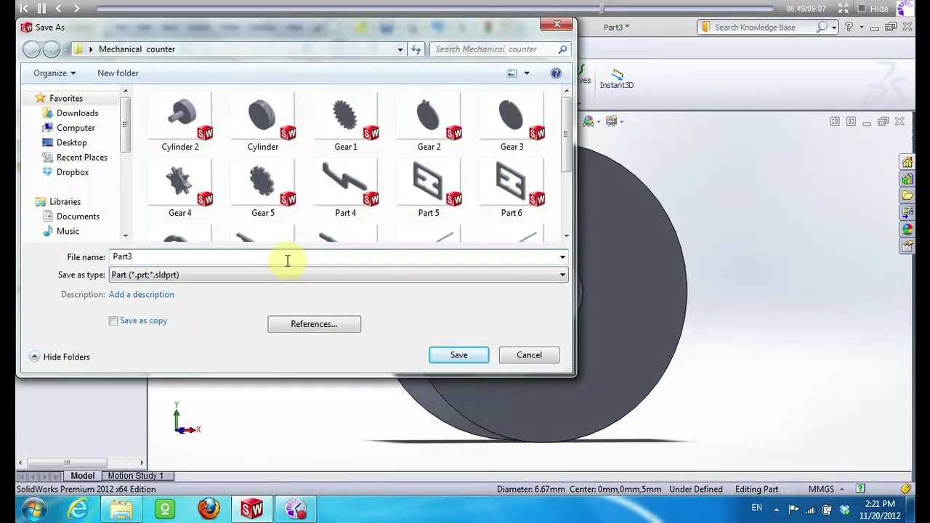
key("BackSpace")
type("7")
key("Return")
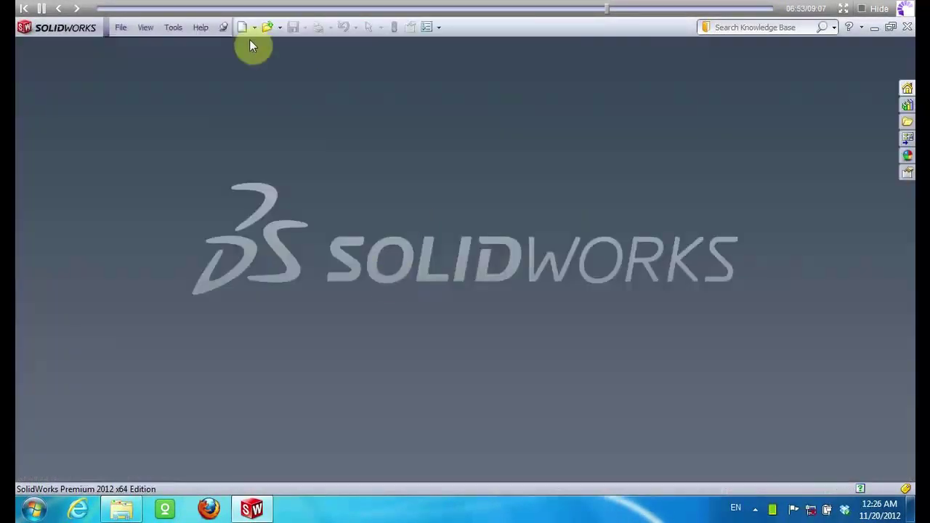
Create a new part and sketch a 1.50 radius circle at the origin on Front Plane
left_click(240, 28)
left_click(494, 473)
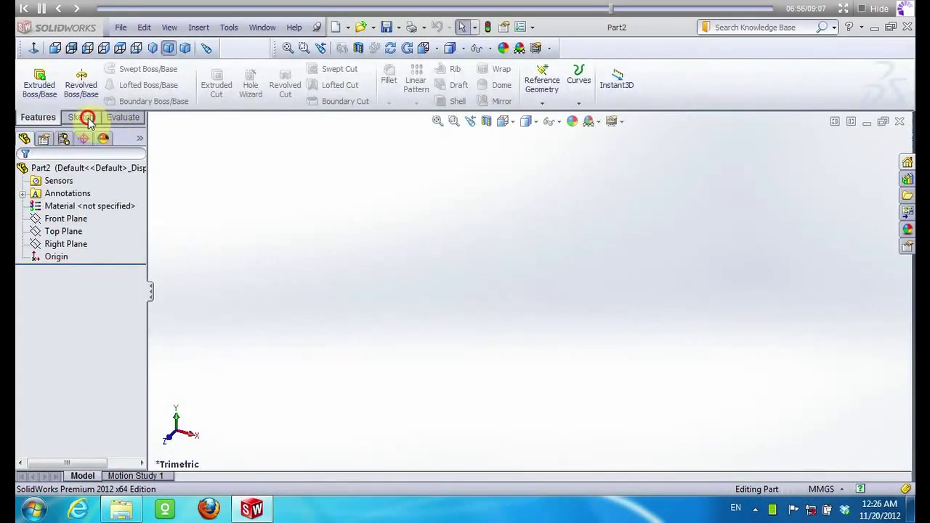
left_click(81, 117)
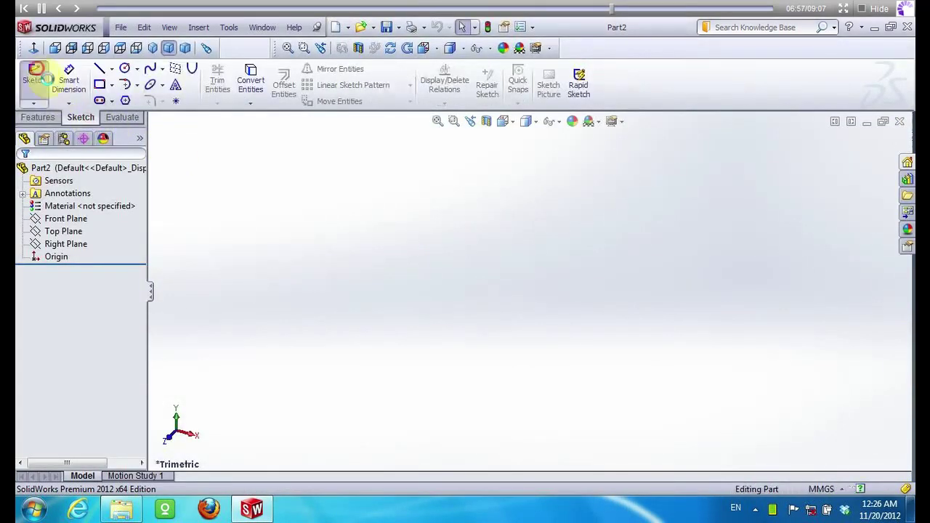
left_click(33, 75)
left_click(407, 193)
left_click(124, 68)
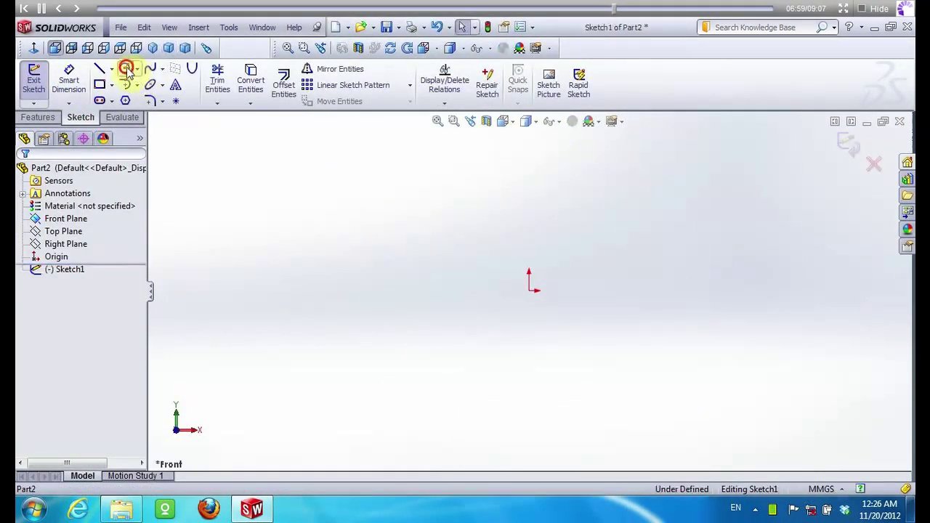
left_click(529, 291)
left_click(476, 273)
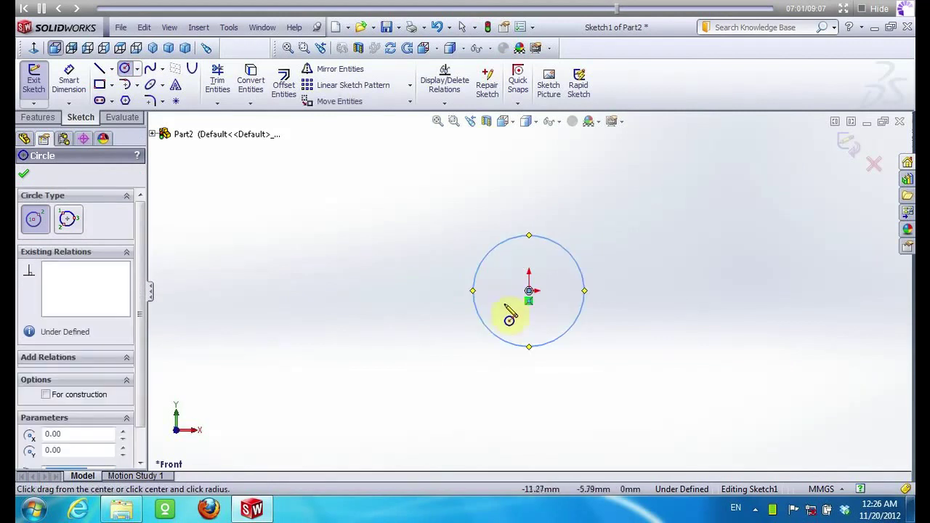
key("Escape")
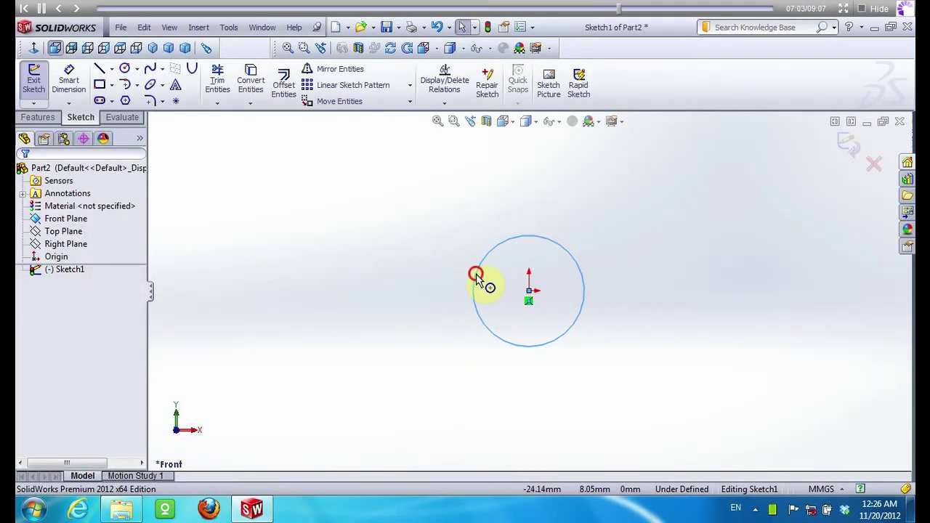
left_click(475, 276)
type("1.50")
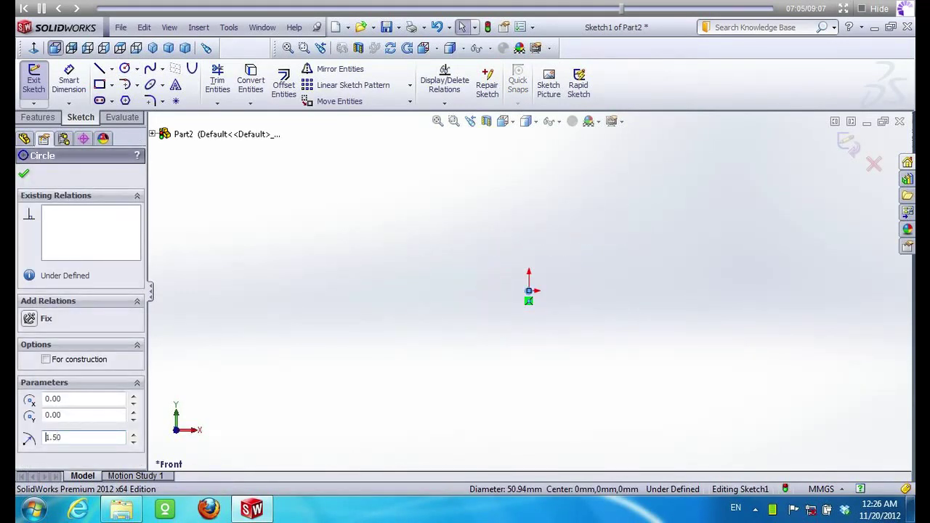
Extrude the circle 150 mm into a thin rod
left_click(42, 118)
left_click(40, 86)
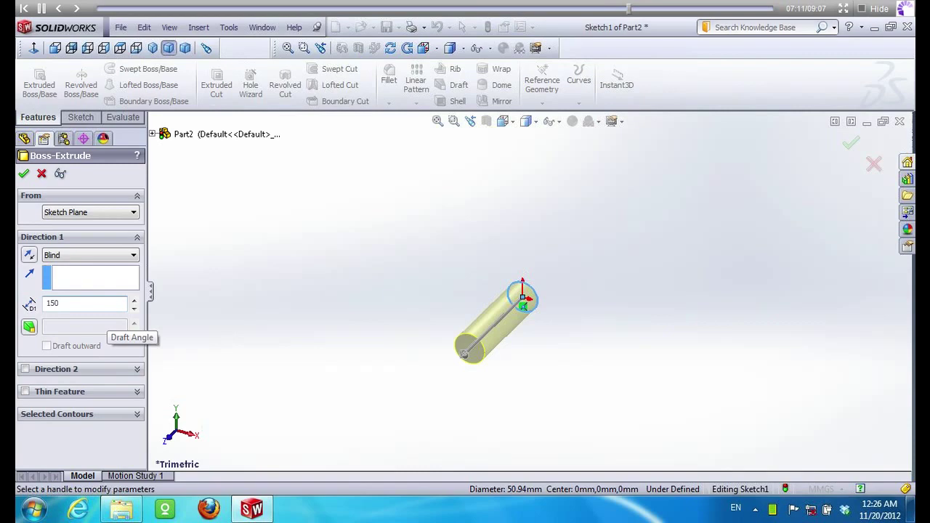
left_click(24, 174)
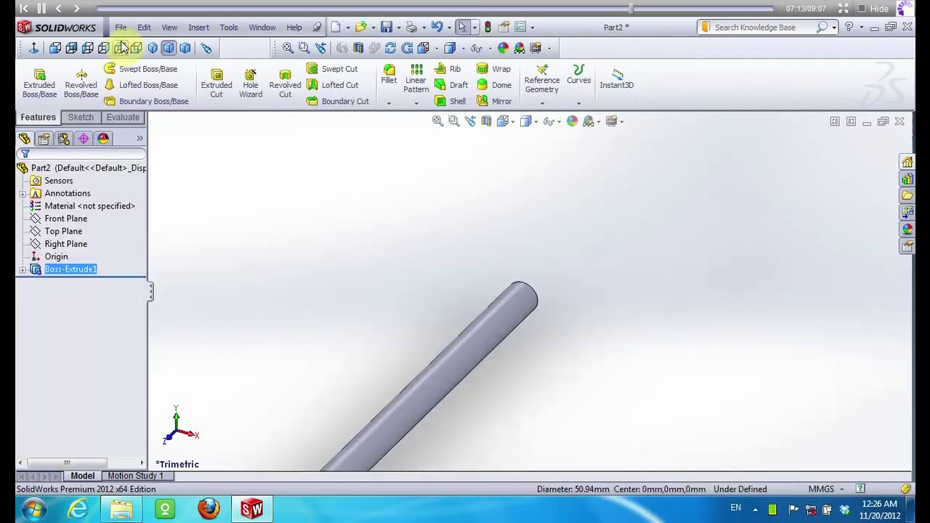
Save the rod part as Pin 1
left_click(121, 28)
left_click(155, 136)
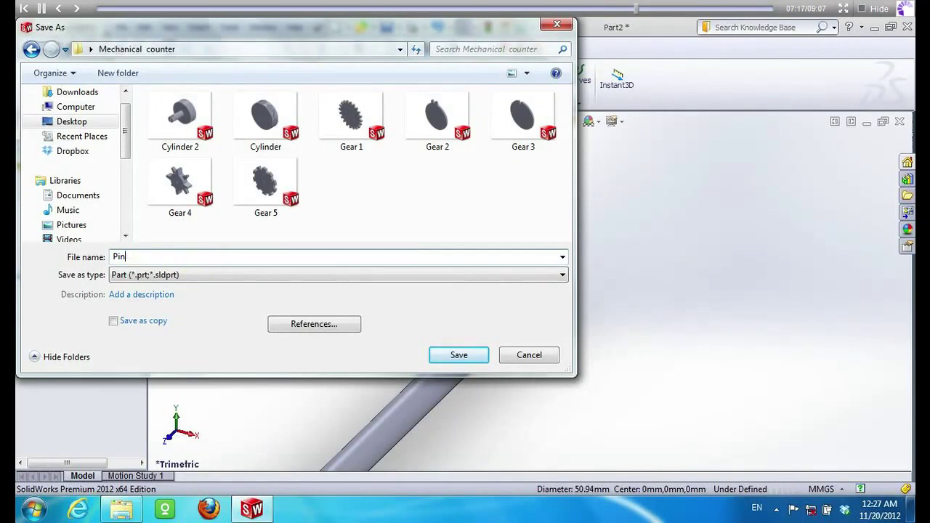
left_click(459, 355)
right_click(88, 273)
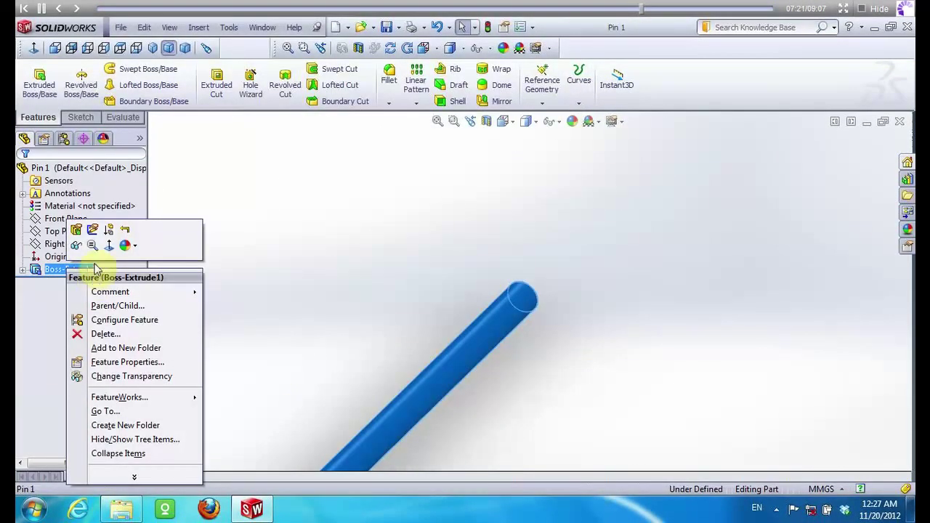
Change the rod's extrusion depth to 160 mm
left_click(77, 229)
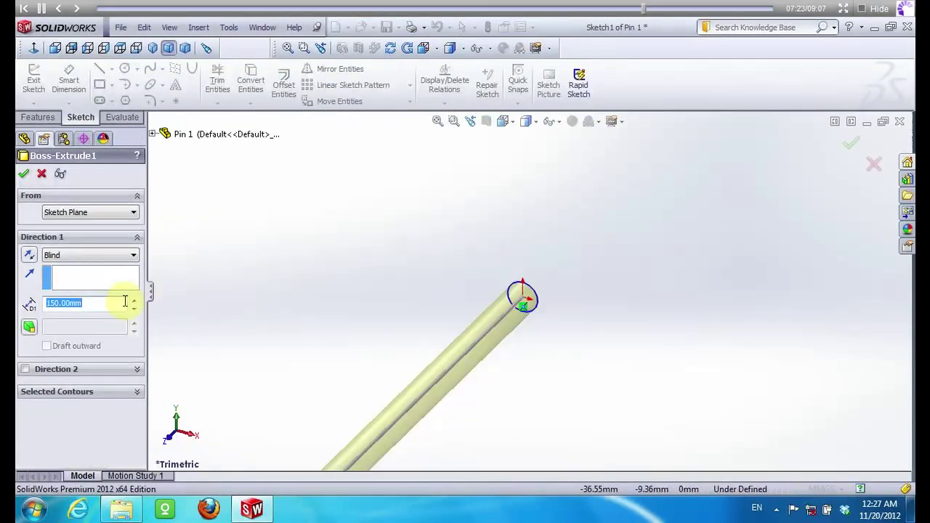
type("160")
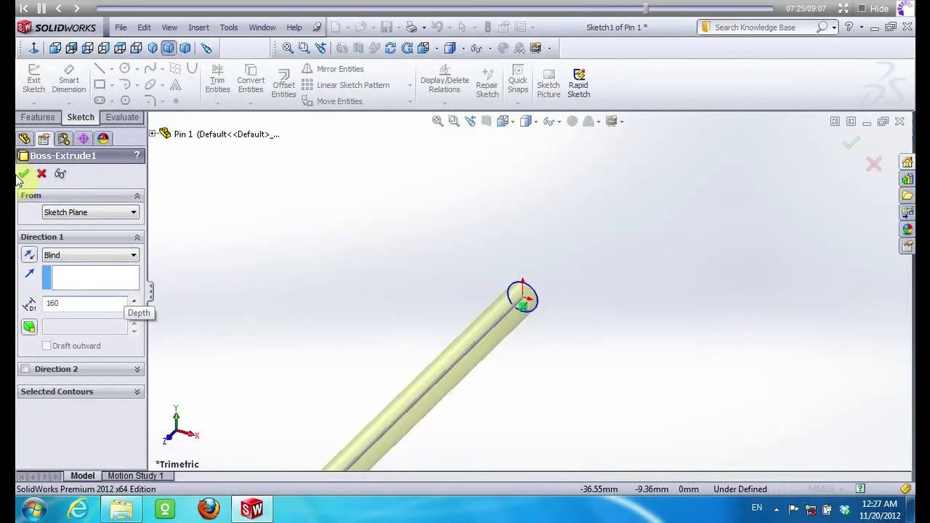
left_click(24, 174)
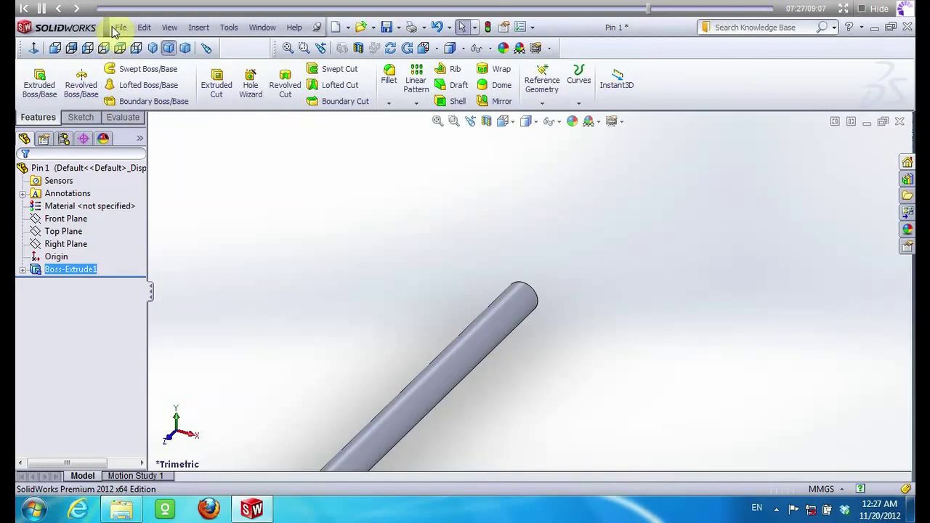
Save the pin as Pin 2 and close the document
left_click(116, 28)
left_click(149, 135)
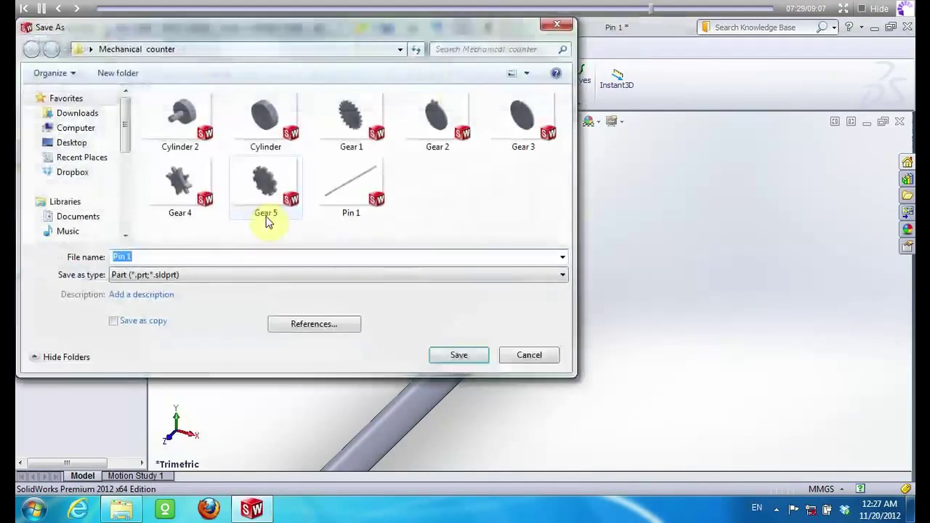
key("BackSpace")
type("2")
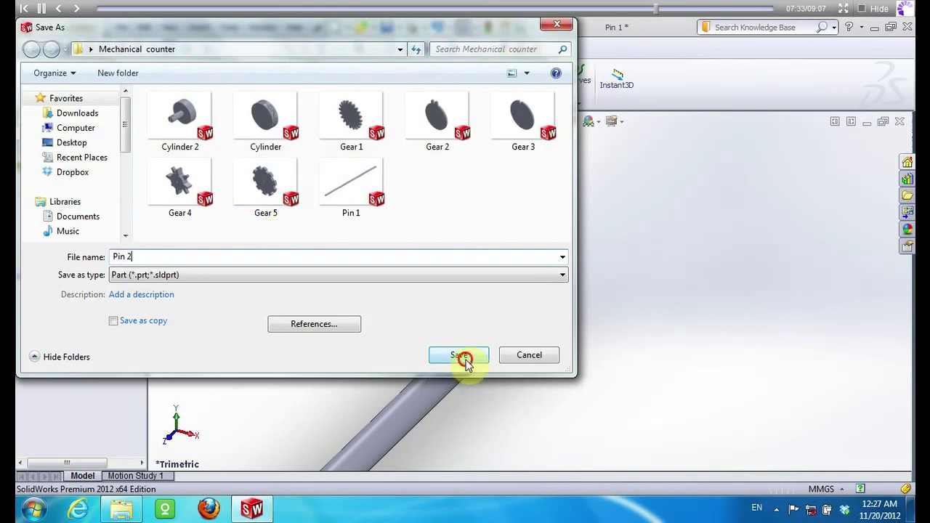
left_click(461, 356)
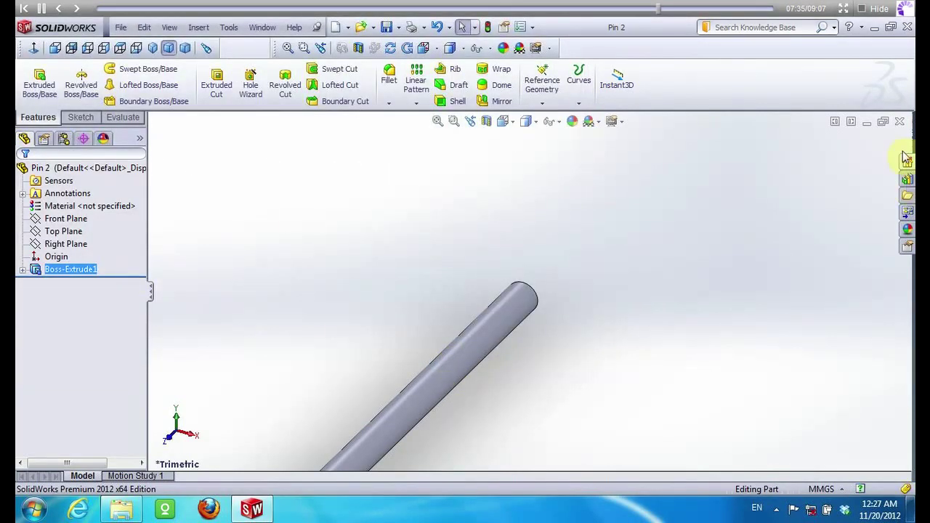
left_click(899, 126)
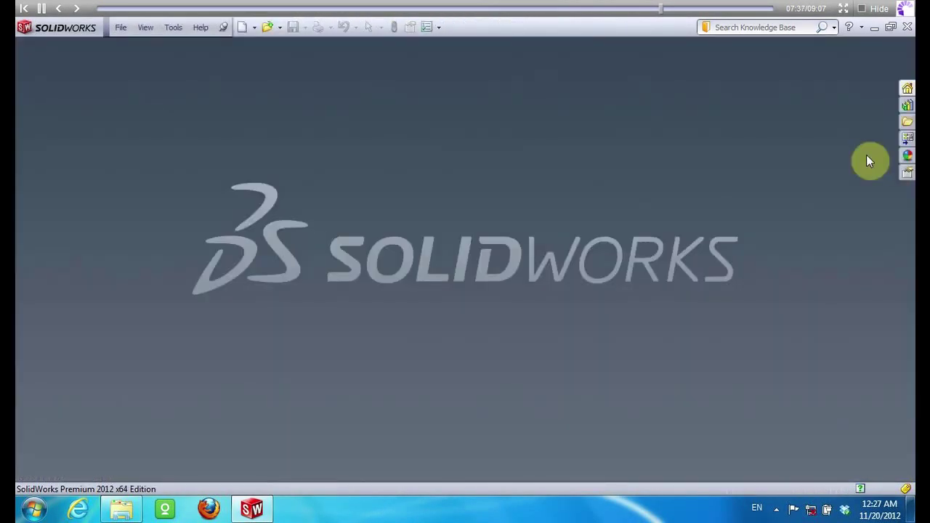
Create a new part with Ctrl+N and start a sketch on Front Plane
key("ctrl+n")
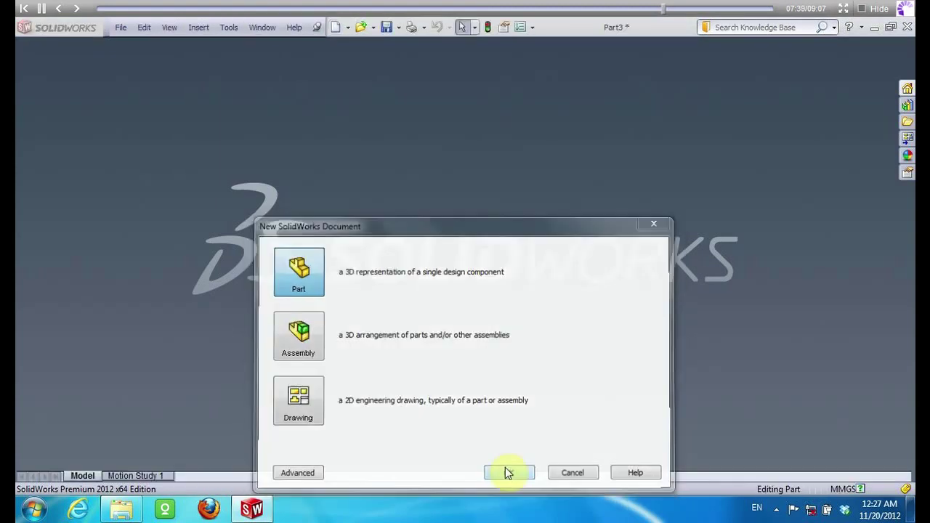
left_click(504, 471)
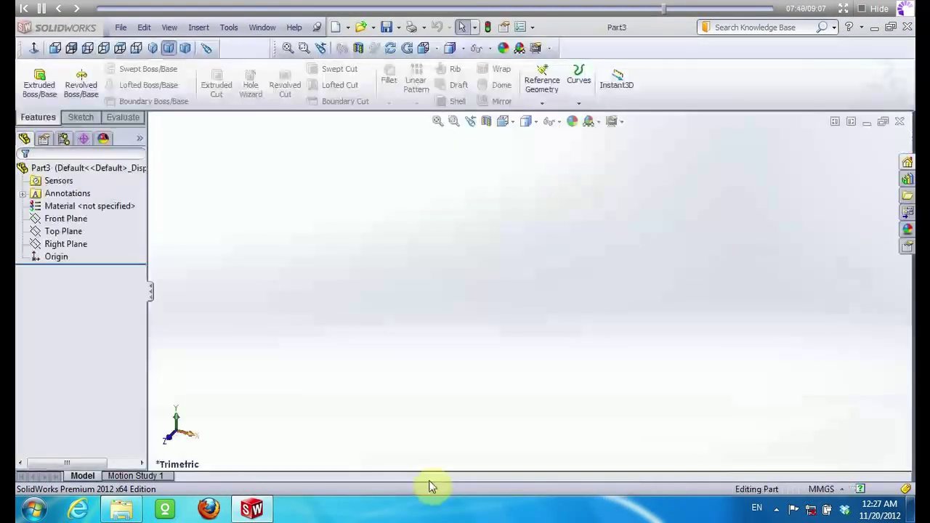
left_click(80, 117)
left_click(33, 76)
left_click(419, 201)
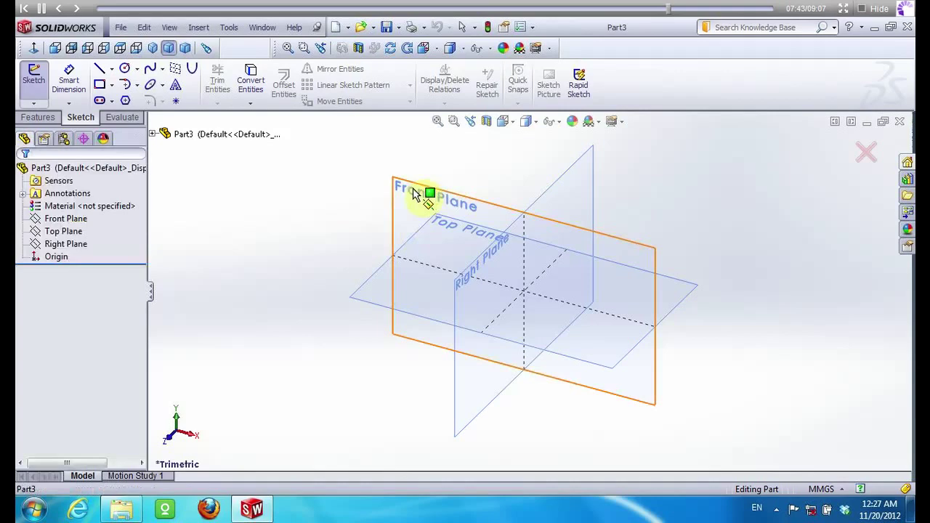
Draw a horizontal base line from the origin, an upright line and a small step on top
left_click(100, 68)
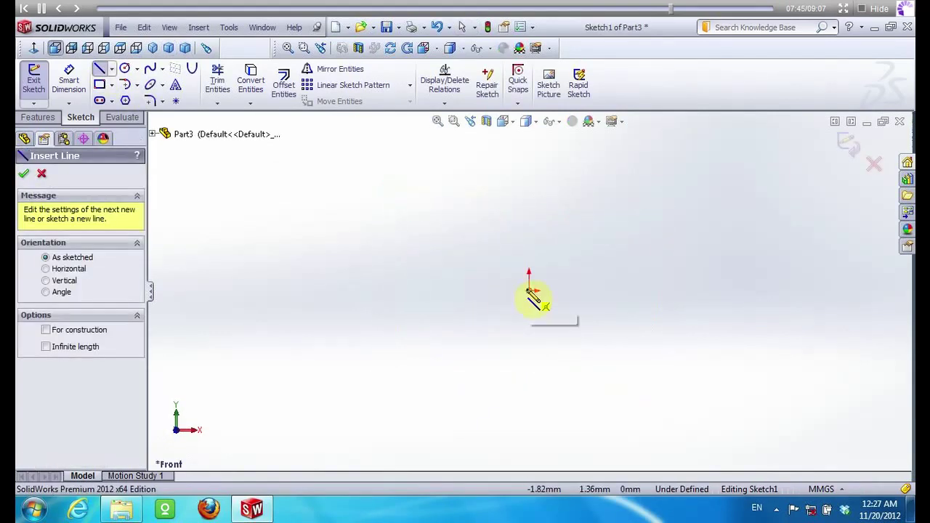
left_click(529, 290)
left_click(642, 291)
key("Escape")
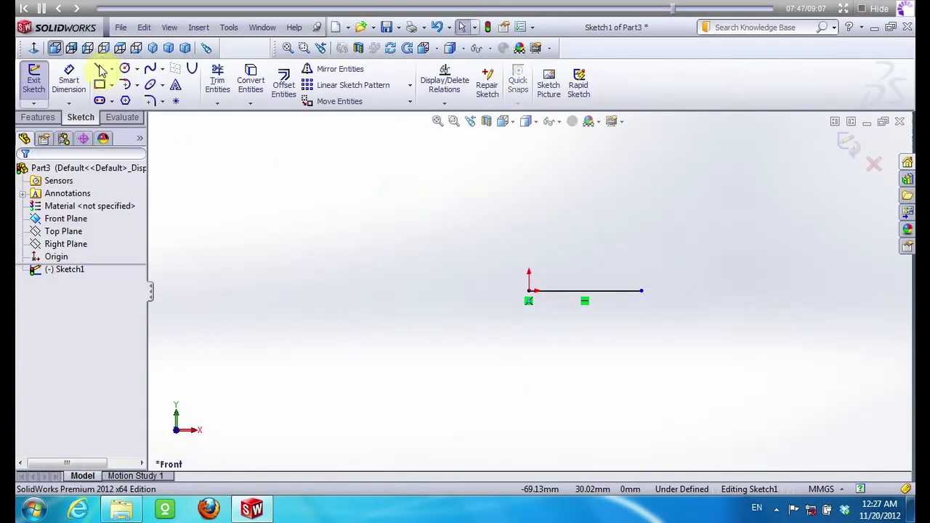
left_click(99, 68)
left_click(529, 291)
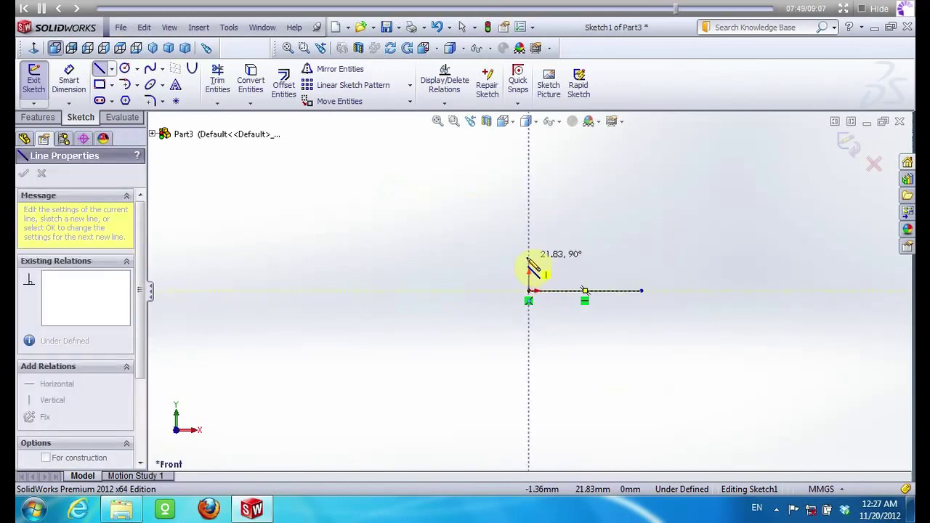
left_click(529, 257)
scroll(552, 276, "up", 2)
left_click(528, 246)
scroll(543, 279, "up", 3)
left_click(489, 260)
key("Escape")
Set the upright line to 2 mm long and the base line to 15 mm
left_click(480, 245)
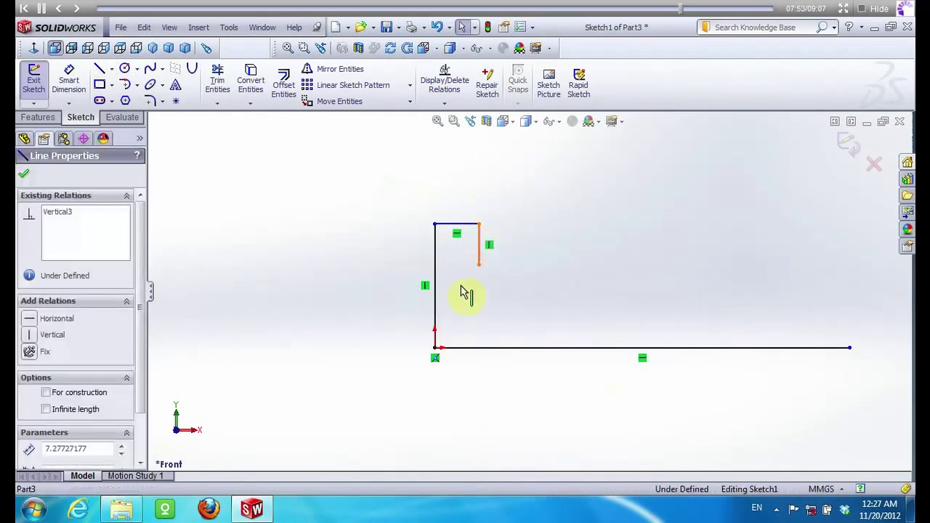
left_click(460, 231)
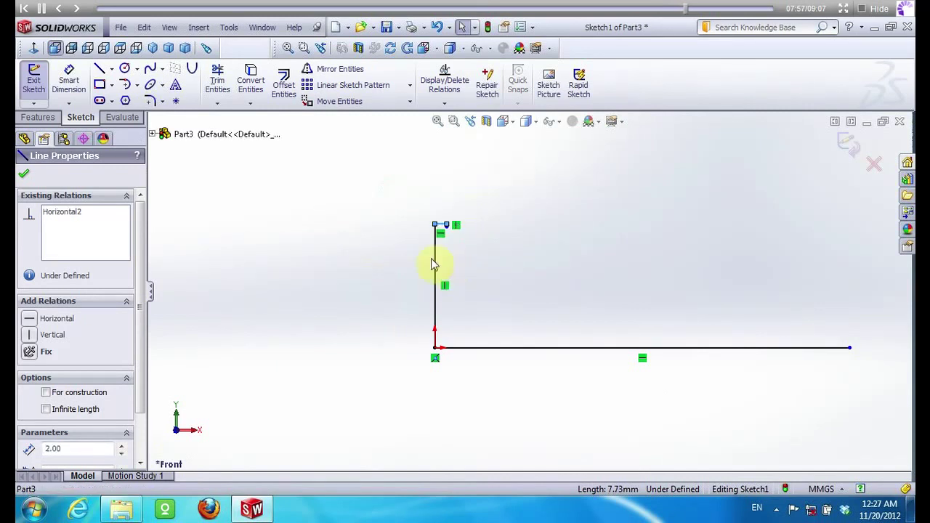
left_click(433, 261)
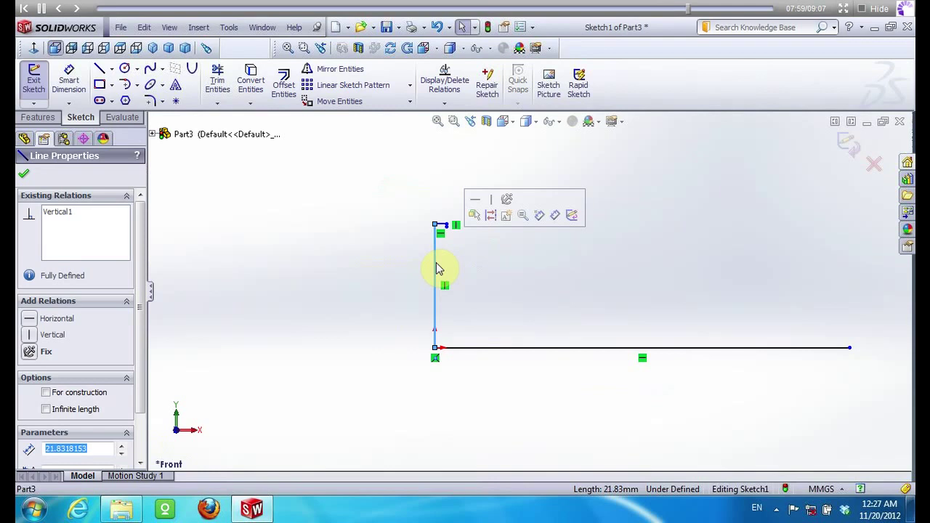
type("2")
key("Return")
left_click(498, 348)
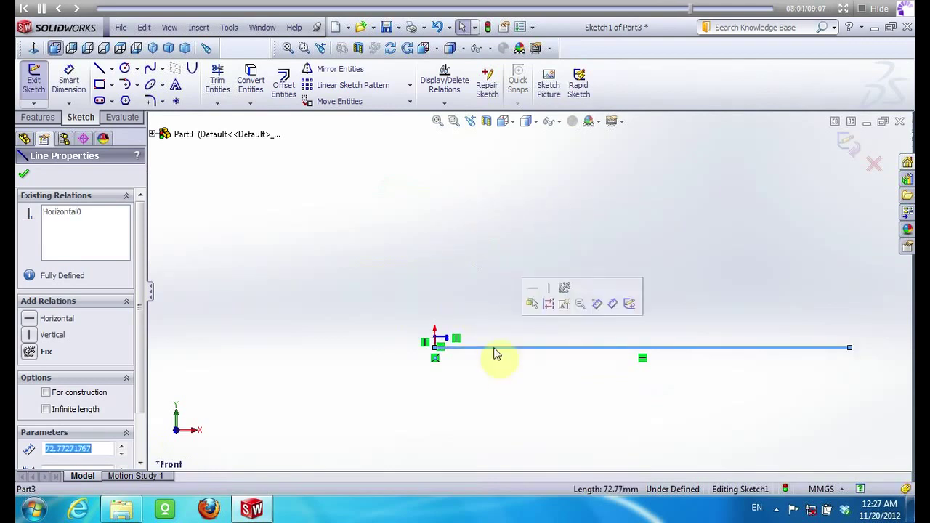
type("15")
key("Return")
scroll(491, 354, "down", 5)
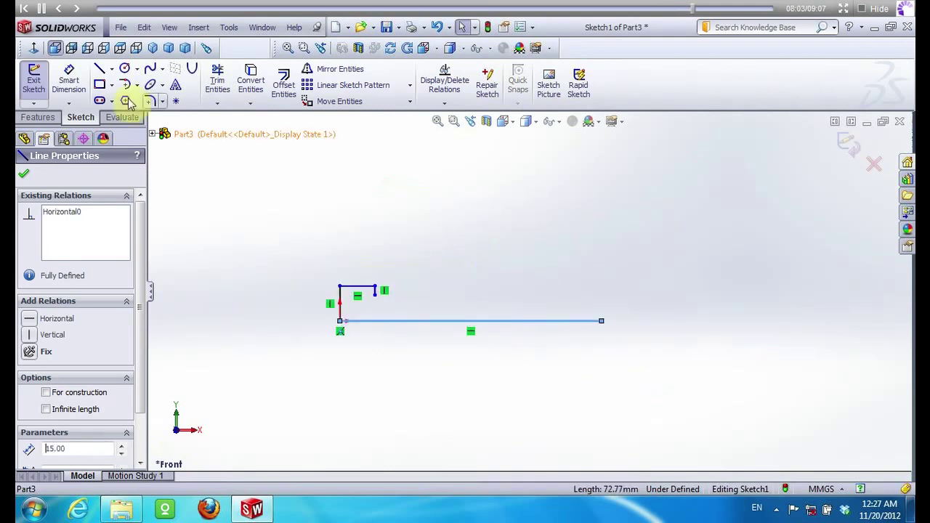
left_click(68, 80)
Dimension the base line at 15 mm and the upright line at 2 mm
left_click(459, 332)
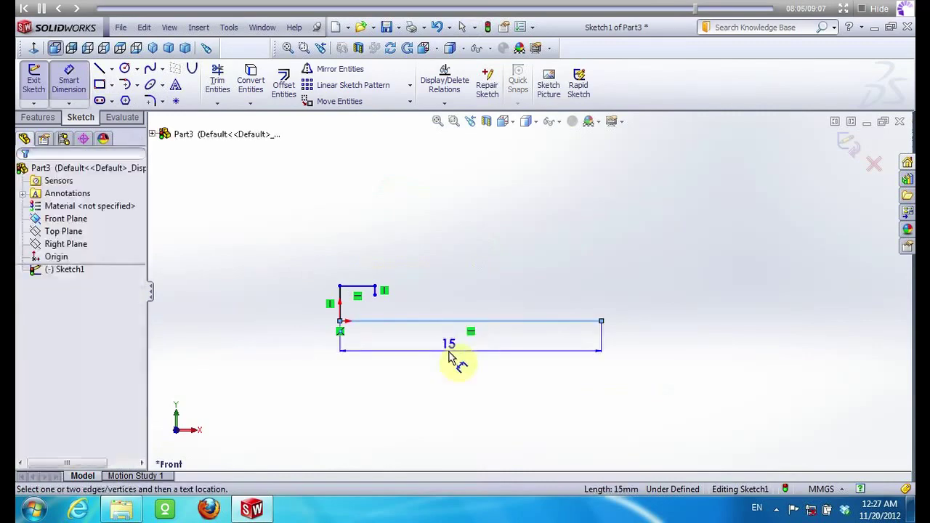
left_click(457, 354)
left_click(393, 381)
left_click(340, 300)
left_click(331, 305)
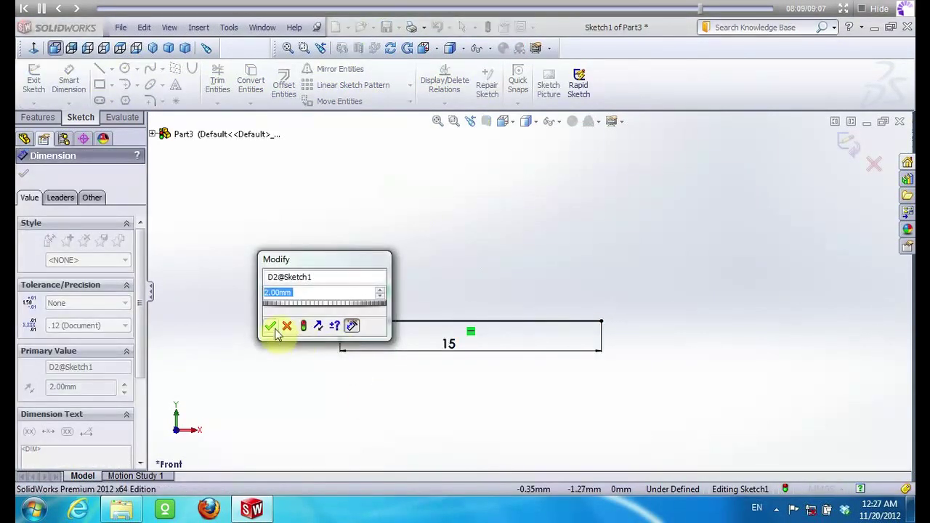
left_click(274, 327)
Dimension the short top segment at 2 mm and the downward drop at 0.50 mm
left_click(356, 287)
left_click(357, 270)
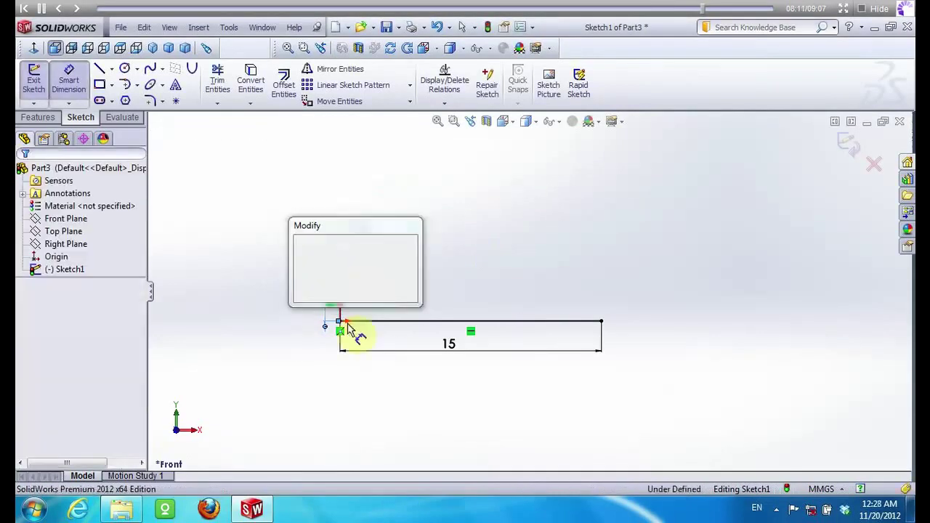
left_click(306, 294)
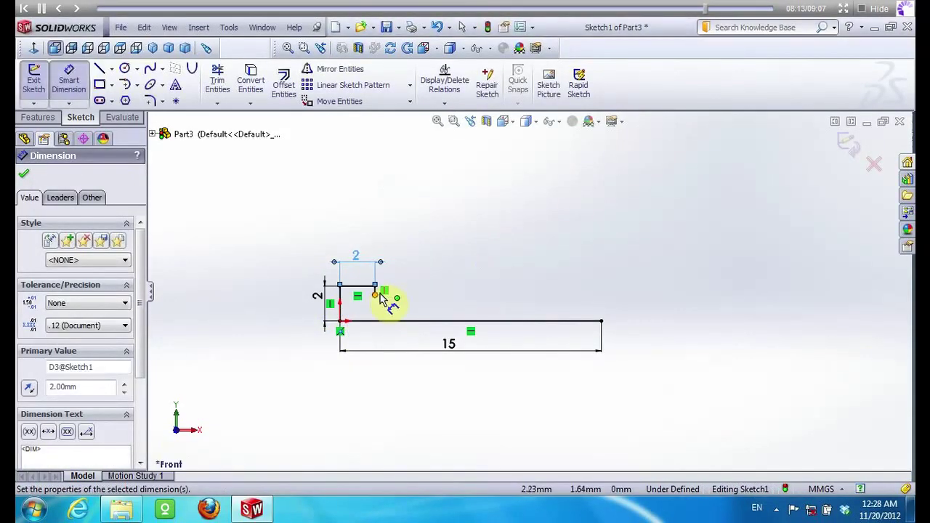
scroll(380, 298, "down", 2)
left_click(399, 290)
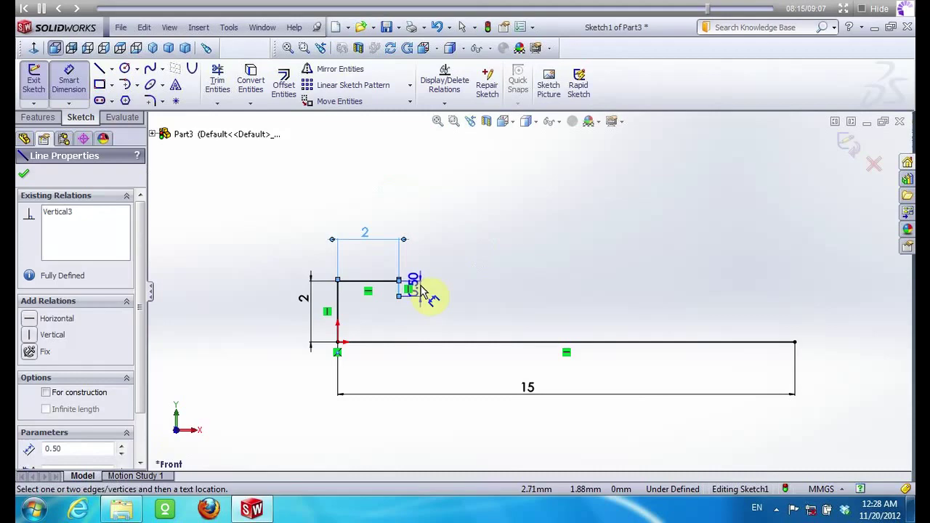
left_click(422, 289)
left_click(369, 316)
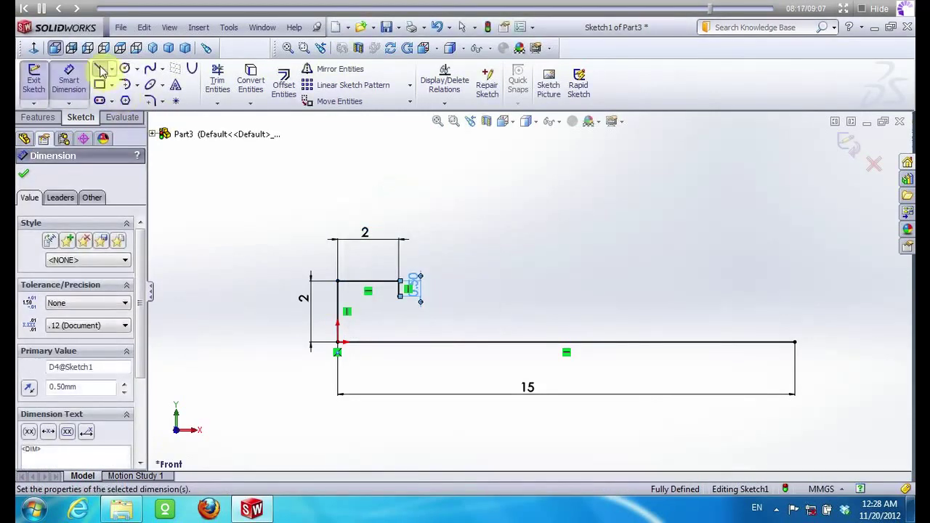
Draw a diagonal line from the base line's right end and set its angle to 135°
left_click(101, 69)
left_click(795, 342)
left_click(703, 243)
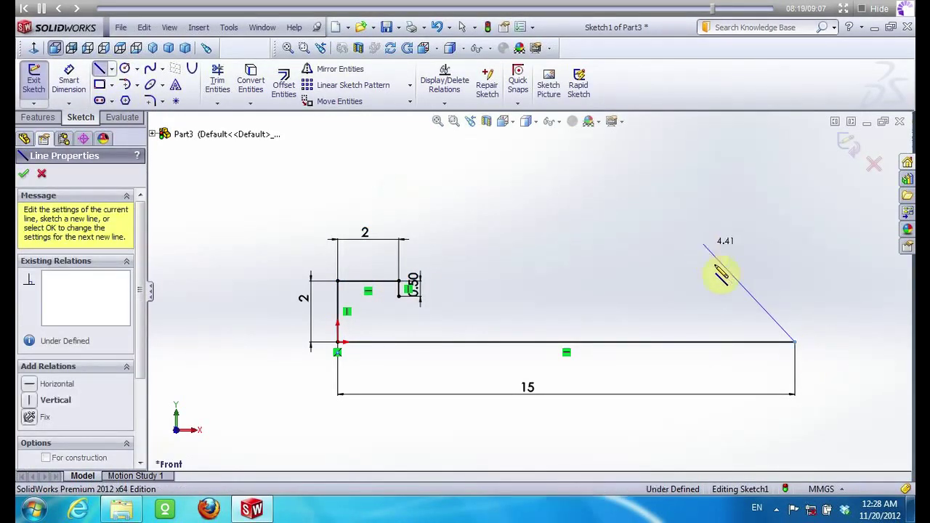
key("Escape")
left_click(741, 285)
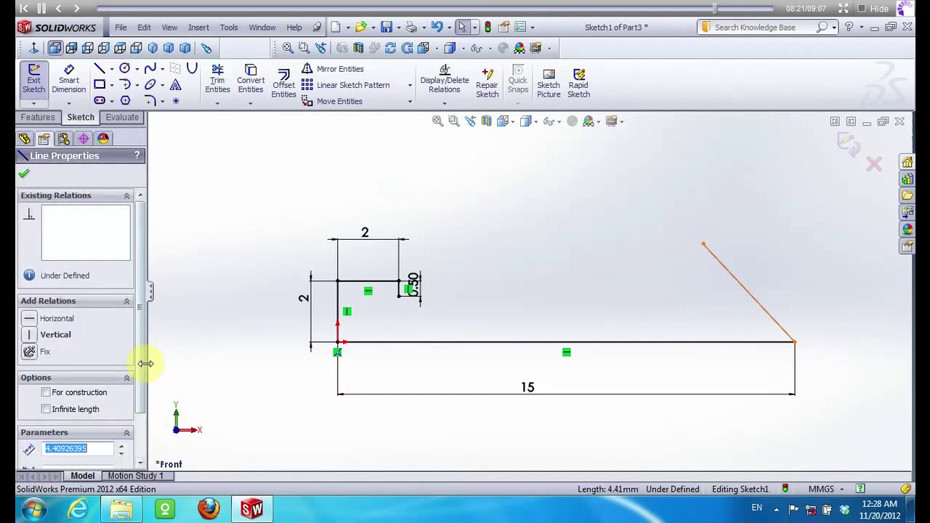
scroll(105, 433, "down", 3)
double_click(102, 416)
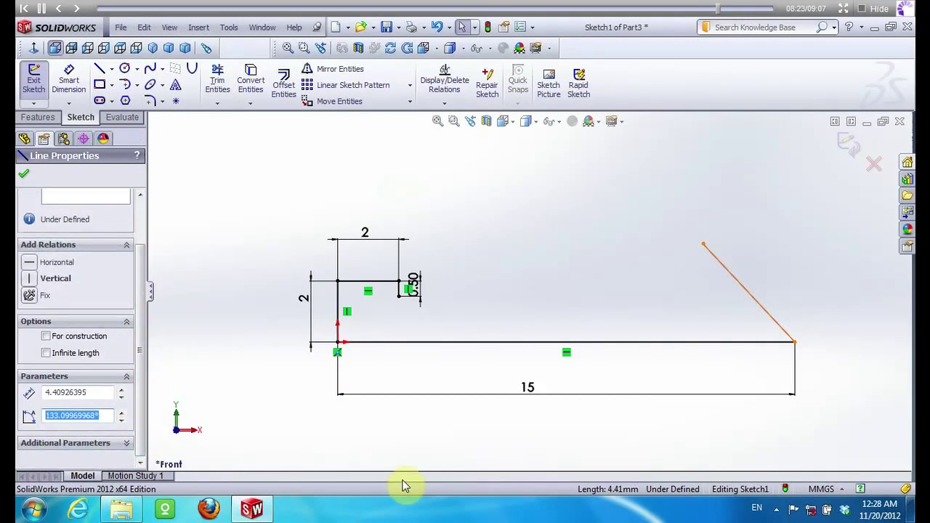
type("135")
key("Return")
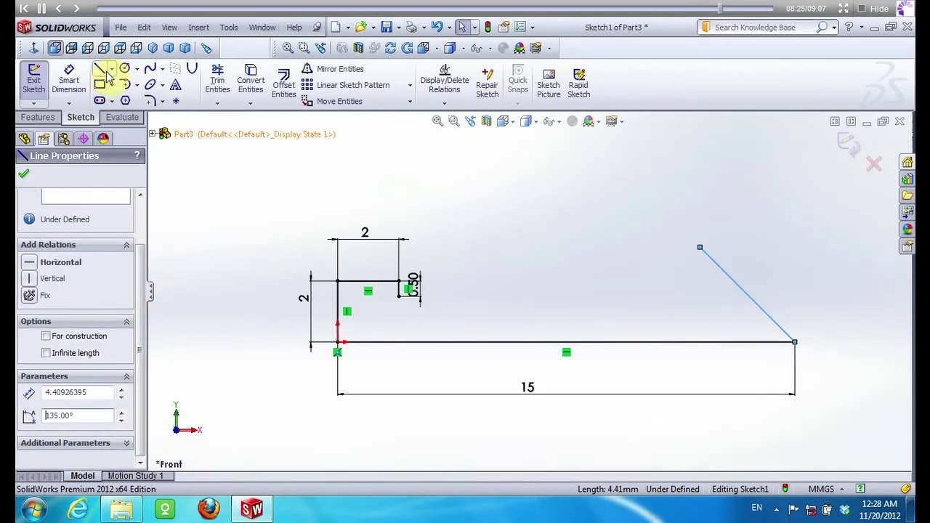
Draw a horizontal line from the step's lower corner past the diagonal
left_click(100, 68)
left_click(399, 295)
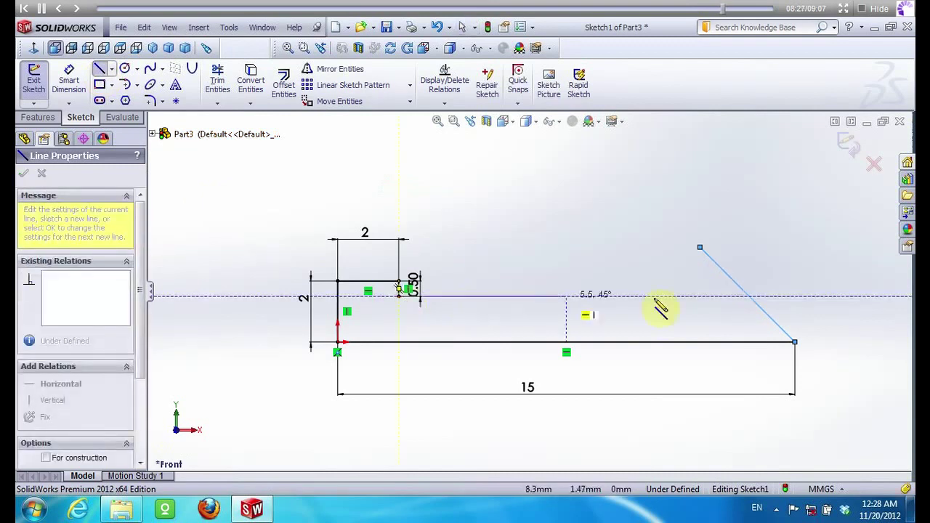
left_click(782, 296)
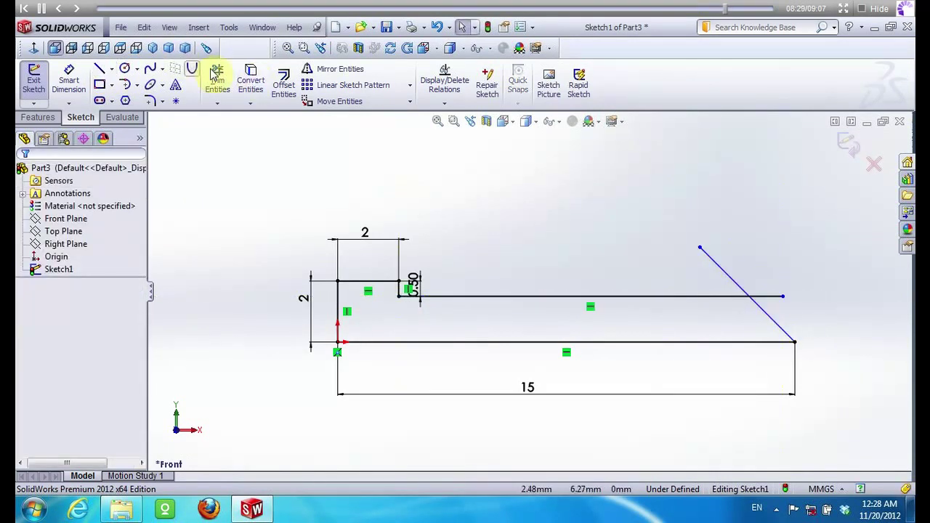
Trim the overlapping lines and revolve the profile about the base line into Revolve1
left_click(217, 78)
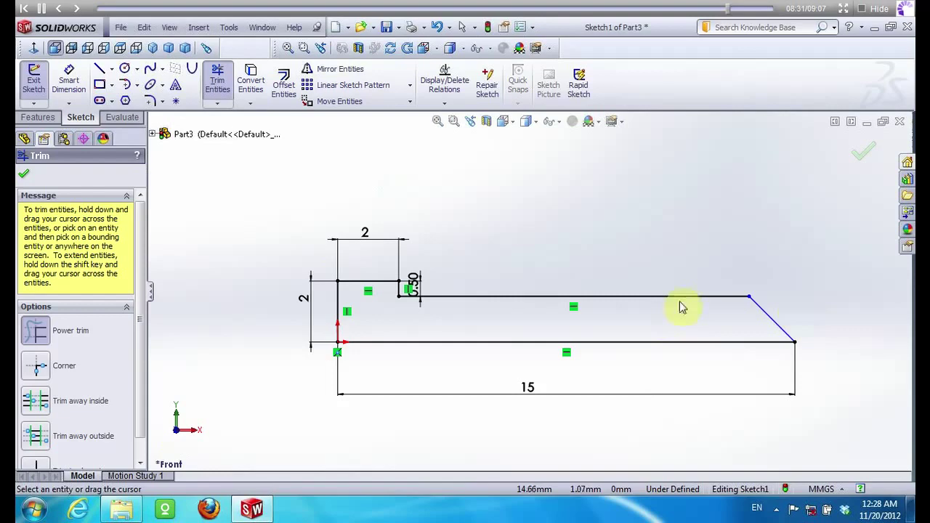
left_click(24, 174)
left_click(38, 117)
left_click(80, 81)
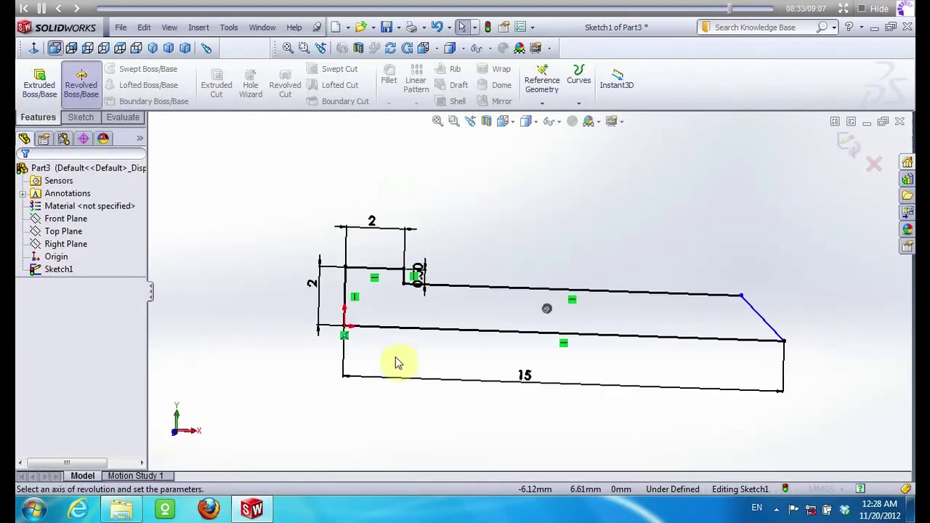
left_click(426, 293)
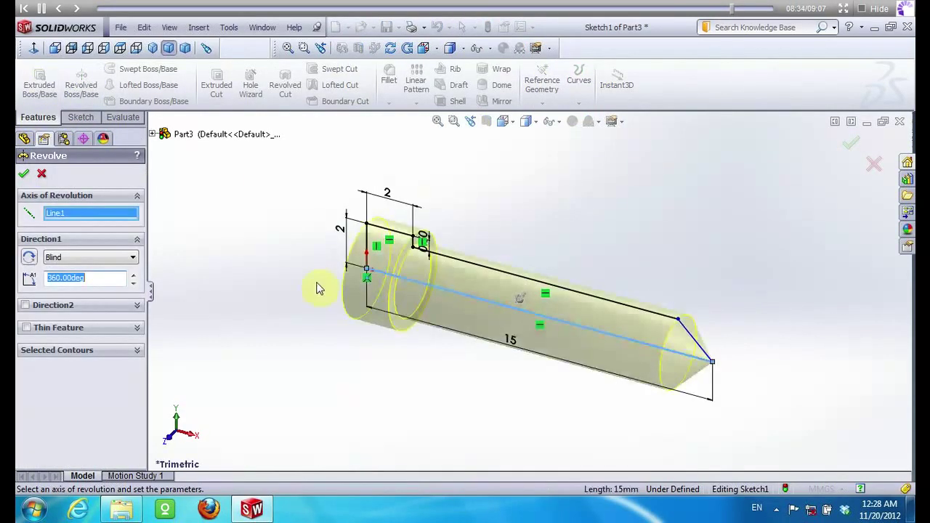
left_click(24, 174)
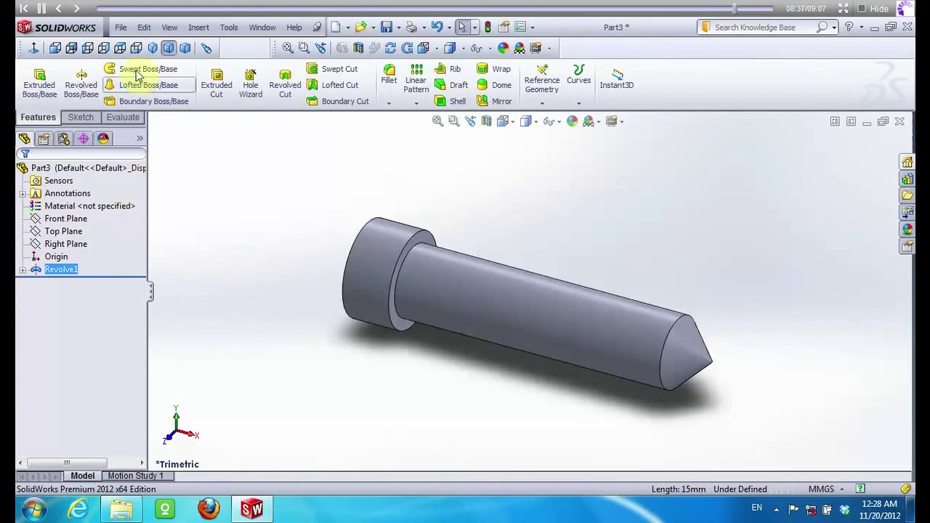
Save the part as Spike 1 in the Mechanical counter folder
left_click(121, 27)
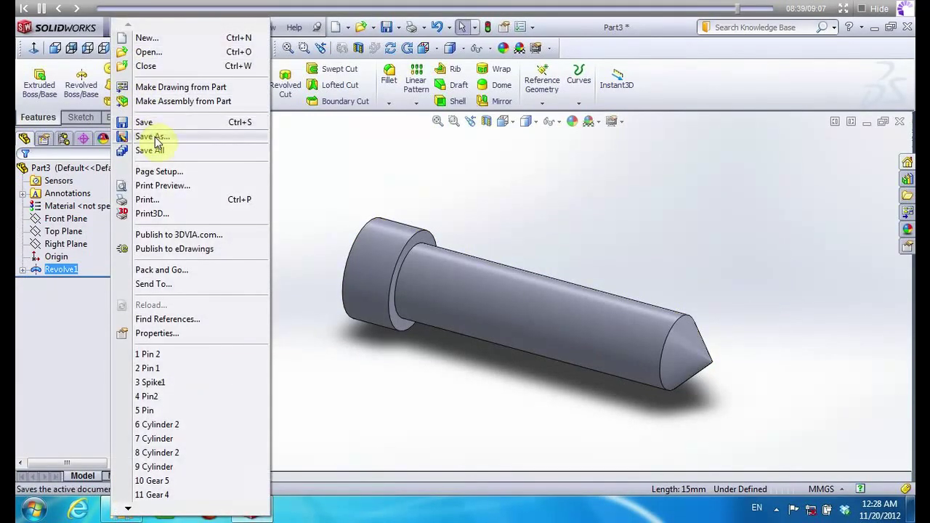
left_click(153, 136)
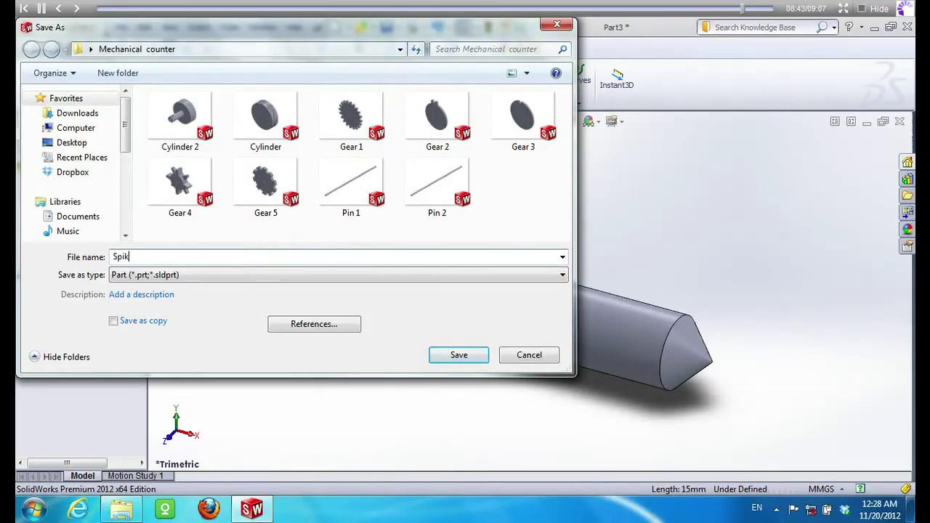
type("Spik 1")
key("Return")
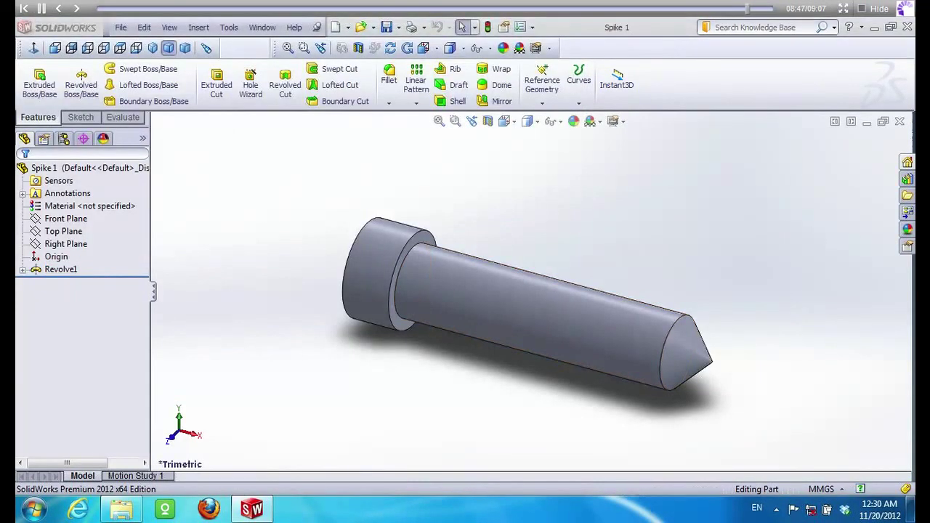
left_click(23, 269)
Edit Sketch1 and dimension the tip chamfer at 45° to the bottom line
right_click(72, 282)
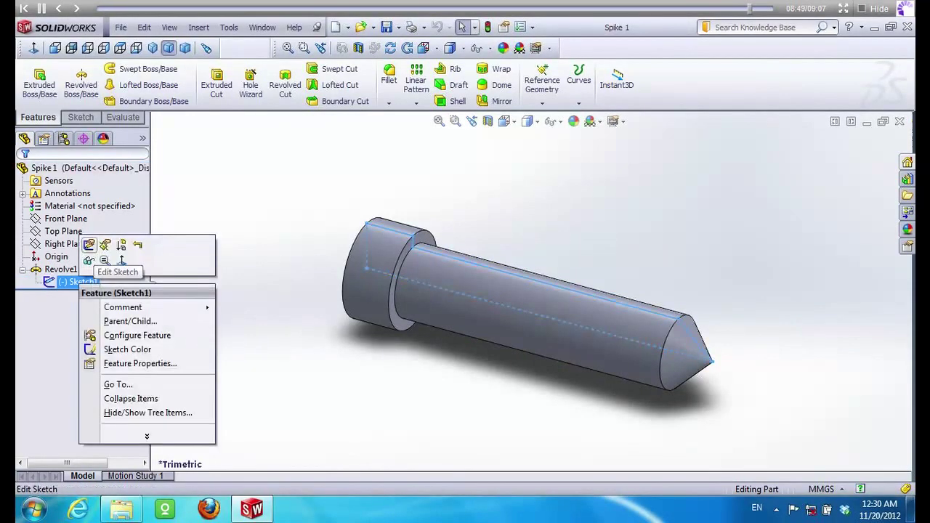
left_click(102, 245)
left_click(69, 81)
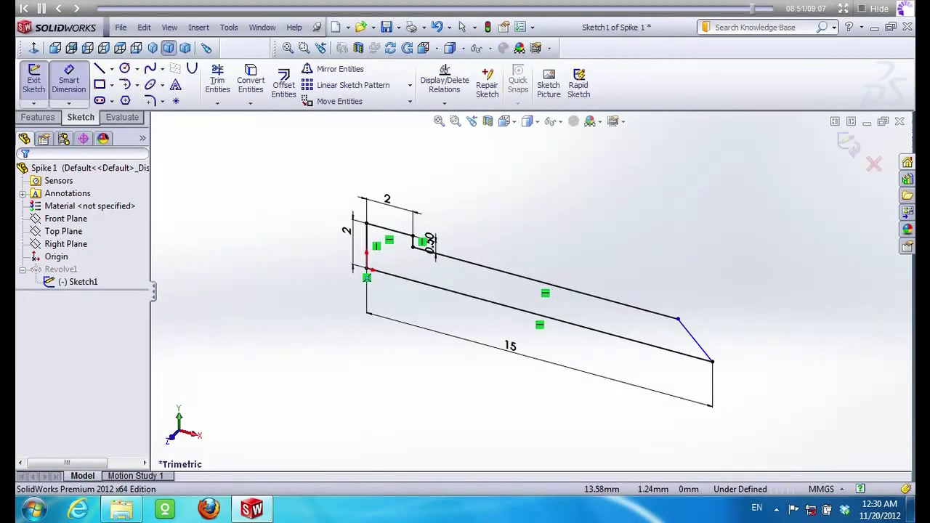
left_click(694, 339)
left_click(552, 319)
left_click(615, 338)
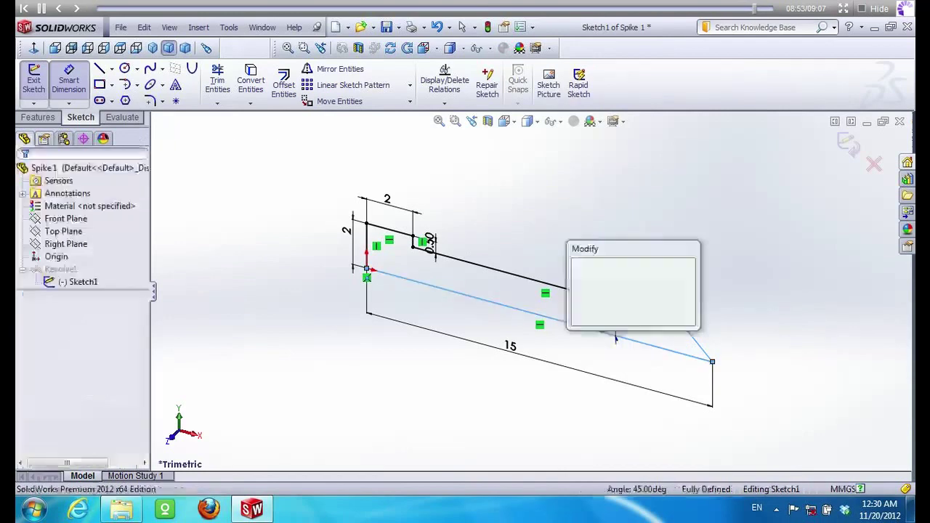
key("Return")
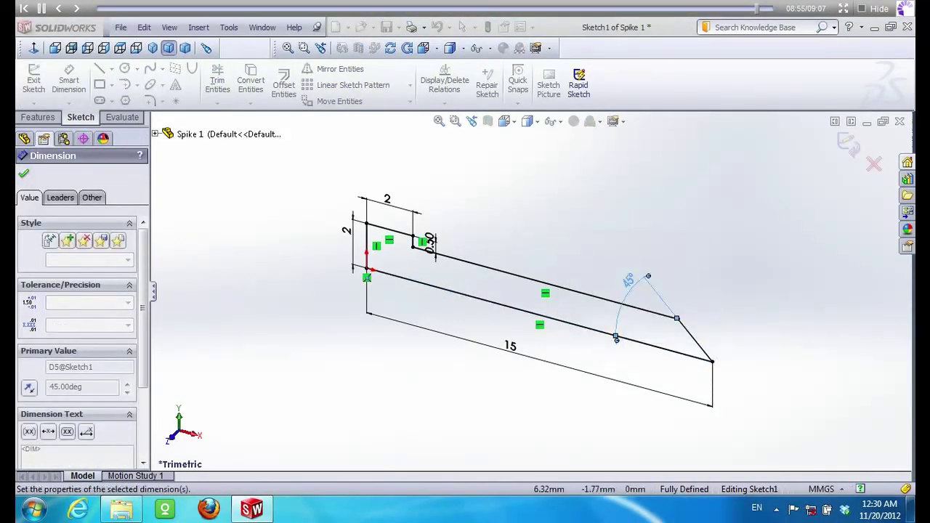
Change the 15 mm length to 9 mm and exit the sketch
left_click(510, 345)
type("9")
key("Return")
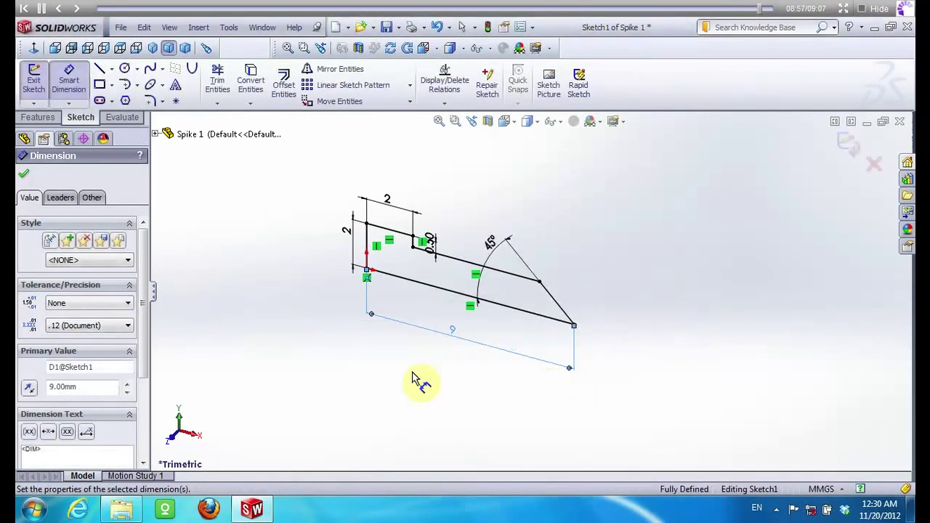
left_click(847, 147)
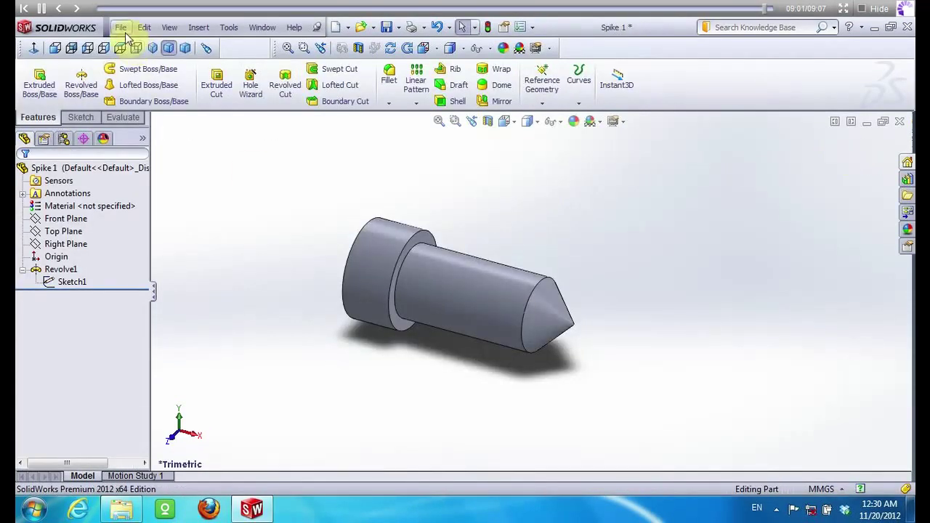
Save the part as Spike 2
left_click(121, 27)
left_click(158, 136)
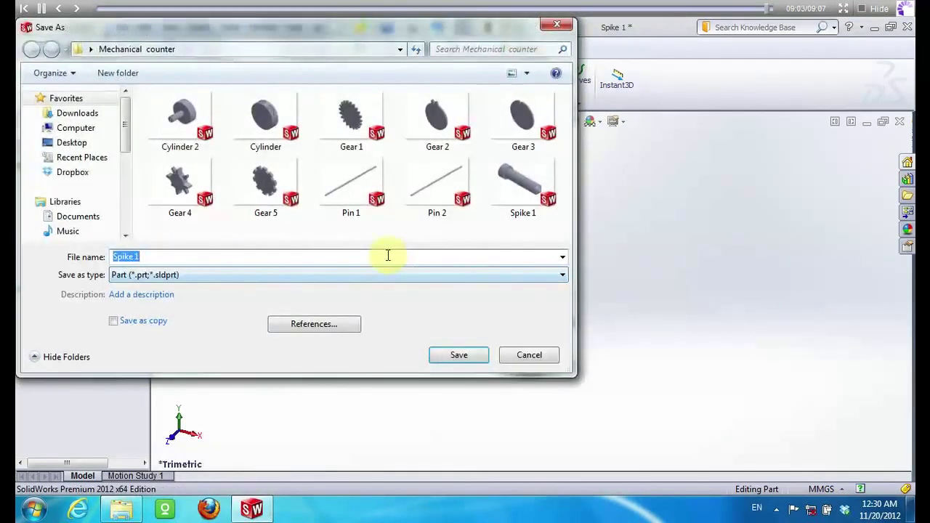
key("BackSpace")
type("2")
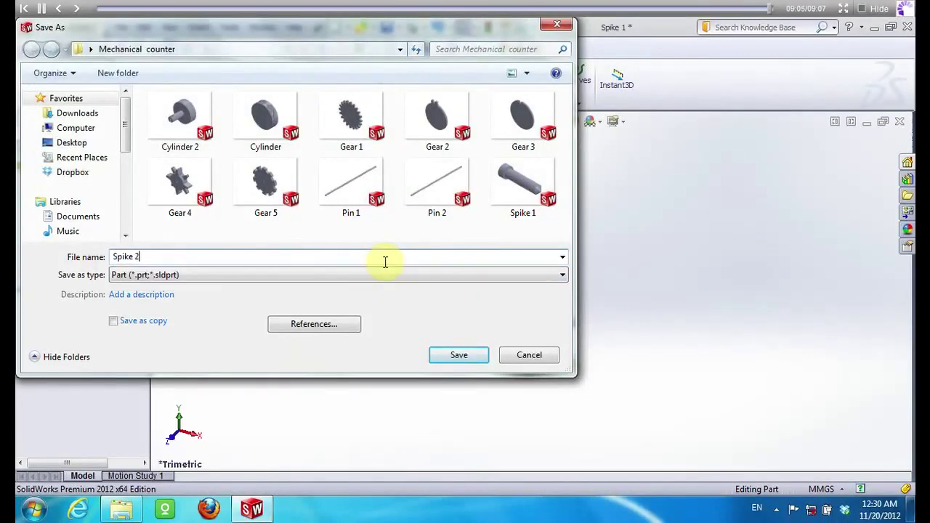
key("Return")
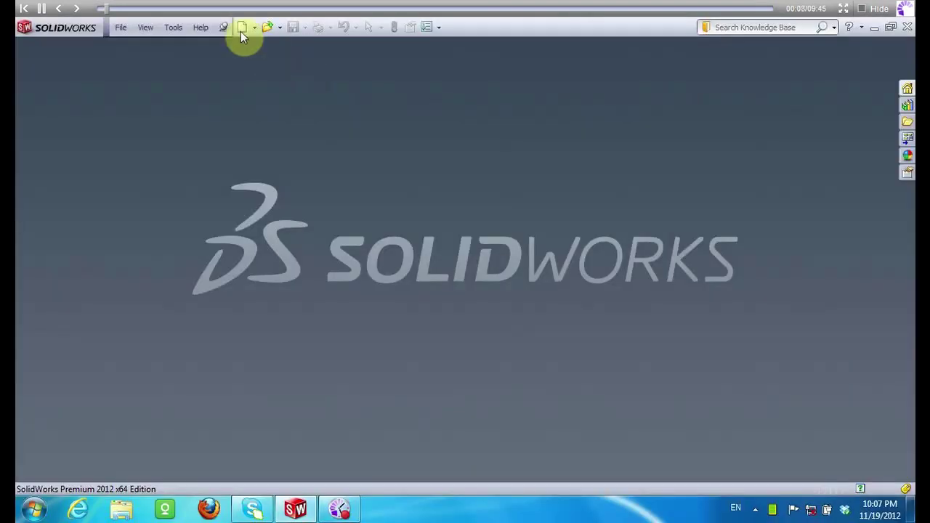
Create a new Part document, Part7, from File > New
left_click(241, 29)
left_click(298, 290)
left_click(491, 476)
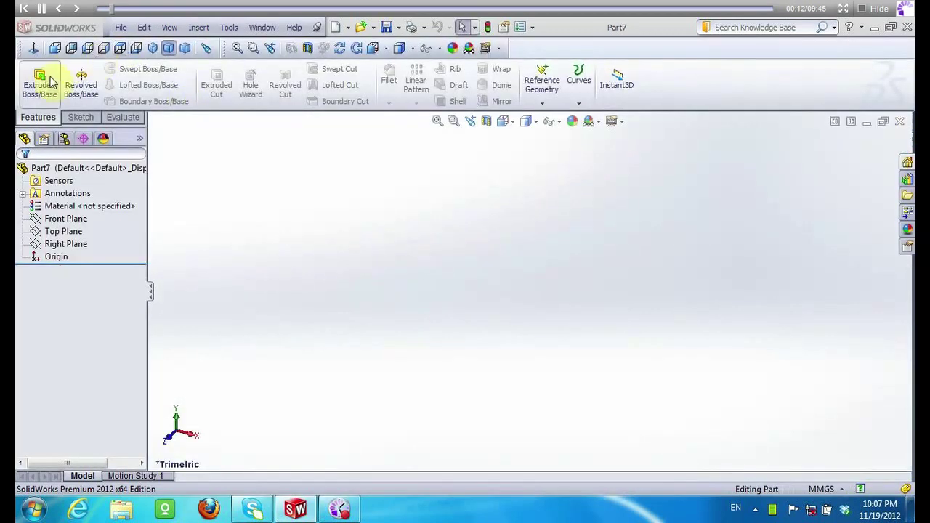
Start a sketch on the Front Plane and draw a long rectangle across the origin
left_click(75, 118)
left_click(34, 74)
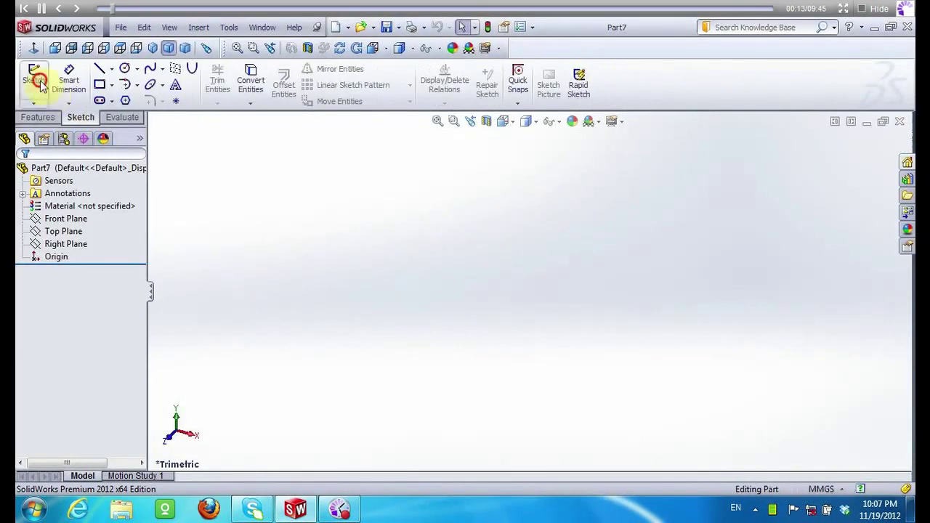
left_click(425, 191)
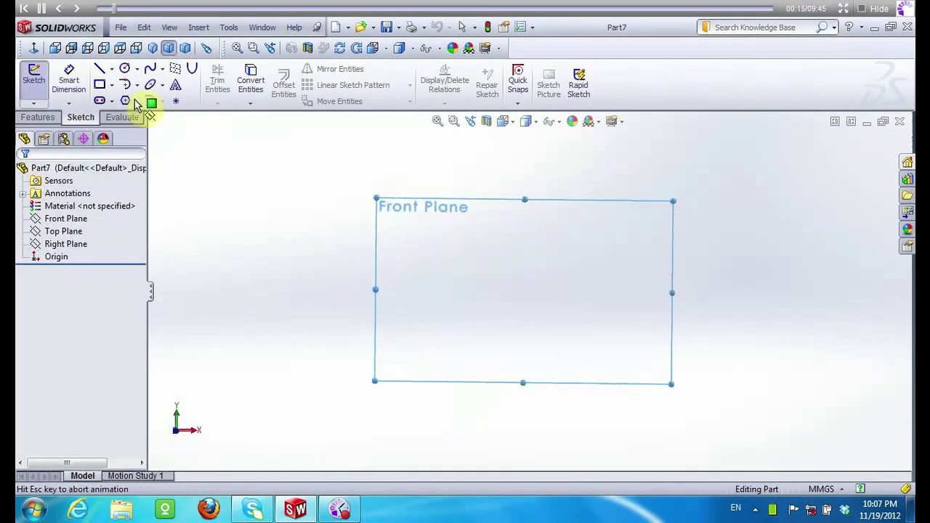
left_click(100, 85)
left_click_drag(400, 273, 445, 300)
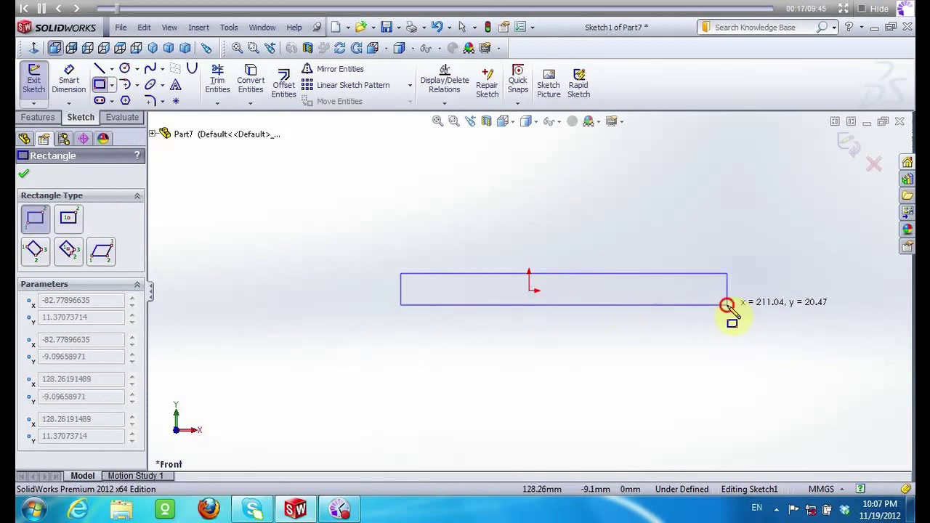
left_click(727, 304)
key("Escape")
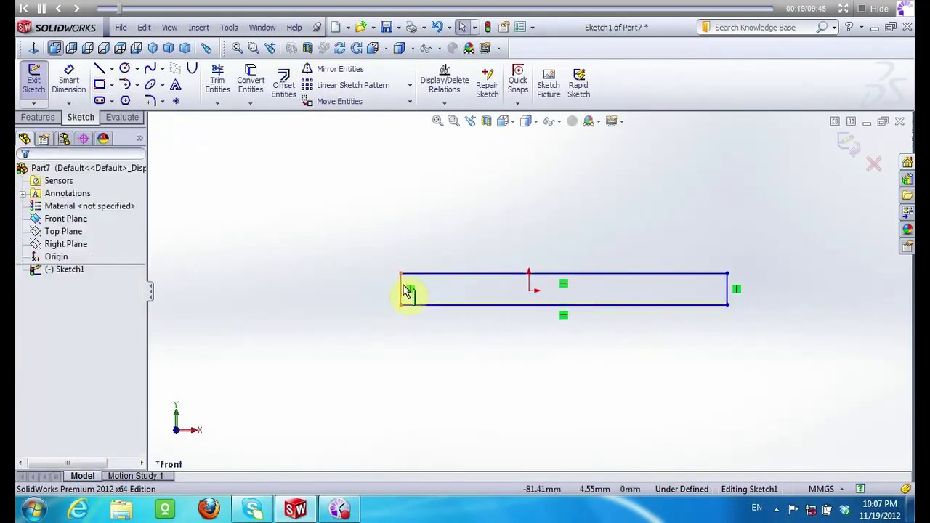
Set the rectangle's short edge to 3 mm and long edge to 83 mm
left_click(401, 288)
type("0")
key("Return")
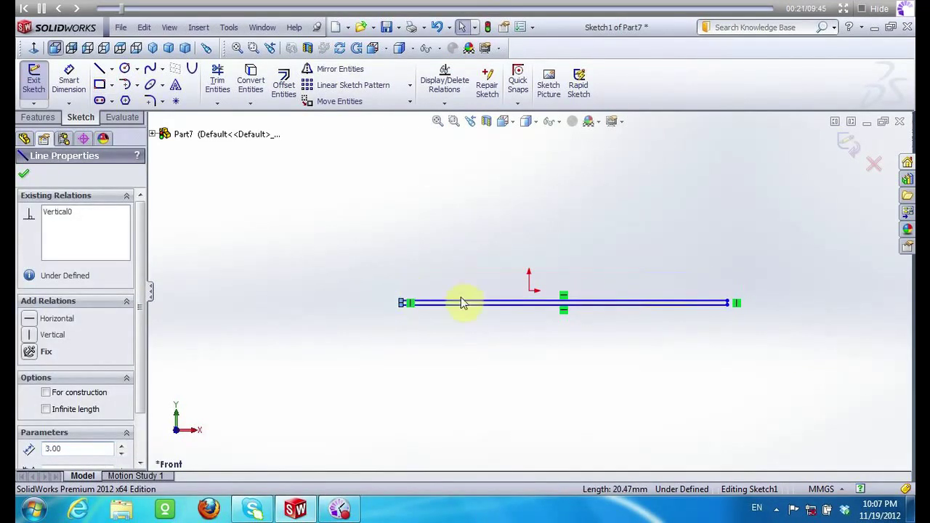
left_click(462, 302)
type("83")
key("Return")
scroll(436, 303, "down", 2)
scroll(414, 308, "down", 2)
scroll(499, 329, "down", 2)
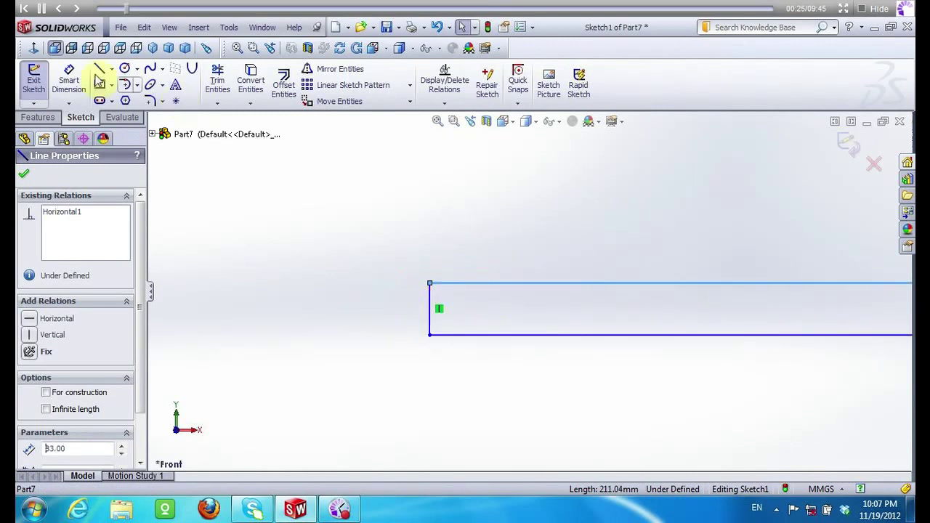
Round all four rectangle corners with 1.45 mm sketch fillets
left_click(148, 103)
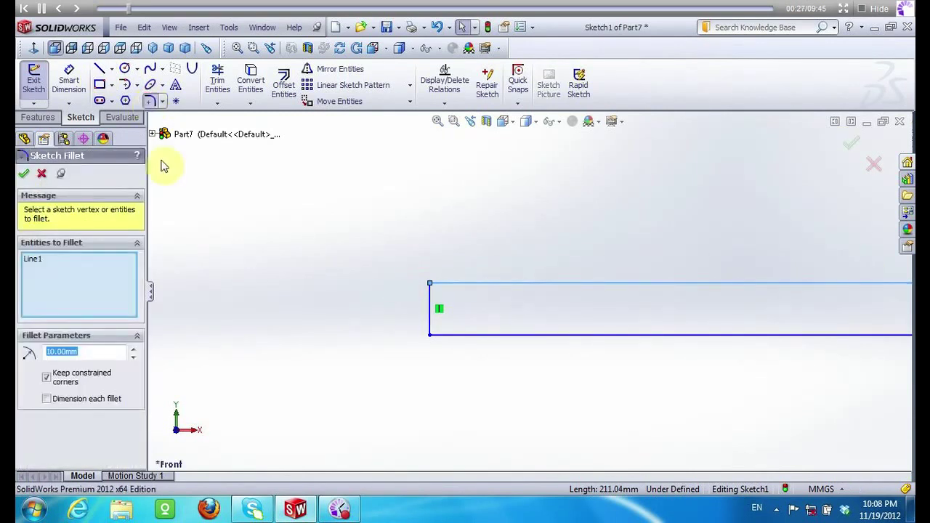
type("1.45")
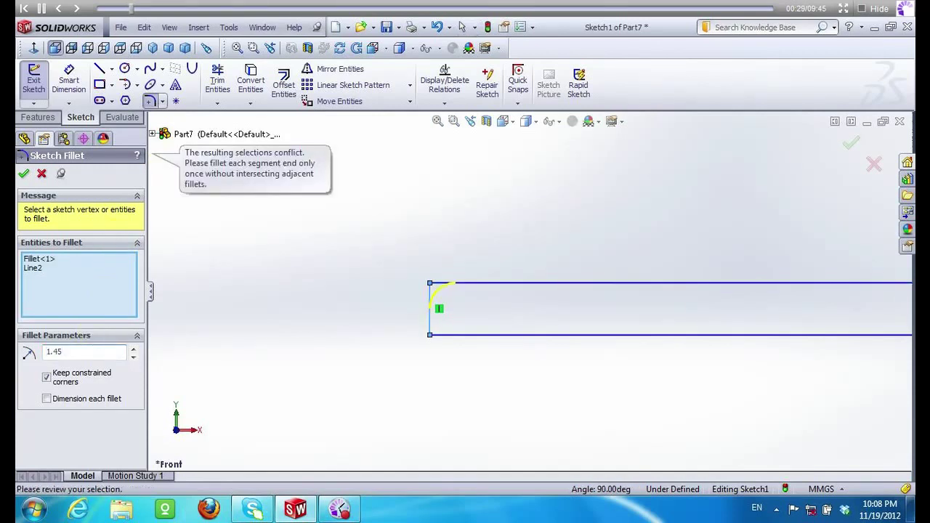
left_click(433, 333)
scroll(295, 334, "up", 2)
scroll(577, 327, "up", 2)
scroll(824, 305, "up", 3)
scroll(695, 301, "down", 5)
scroll(610, 281, "down", 3)
left_click(611, 282)
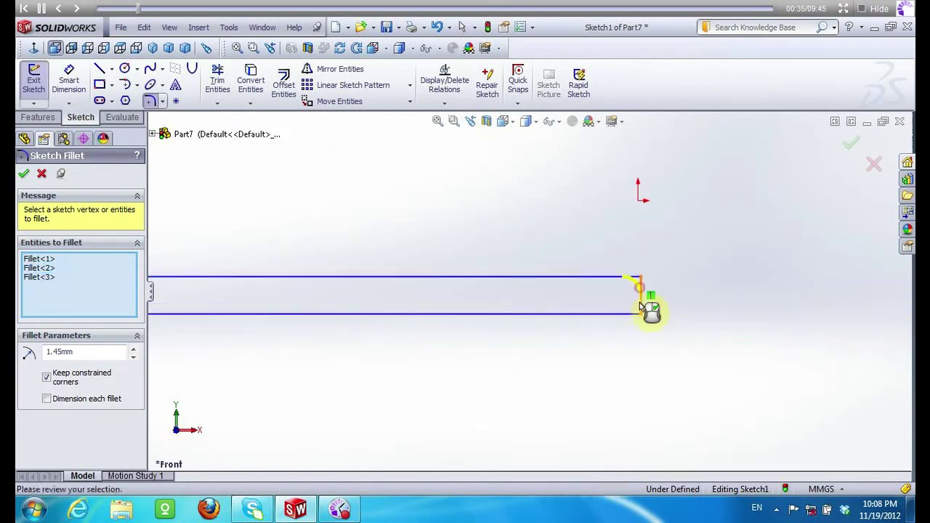
left_click(640, 303)
scroll(712, 349, "up", 3)
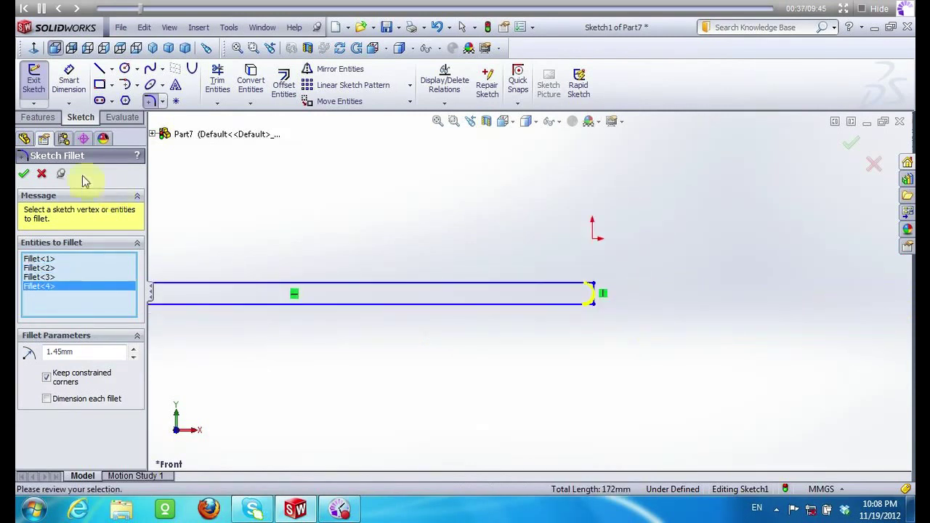
left_click(22, 174)
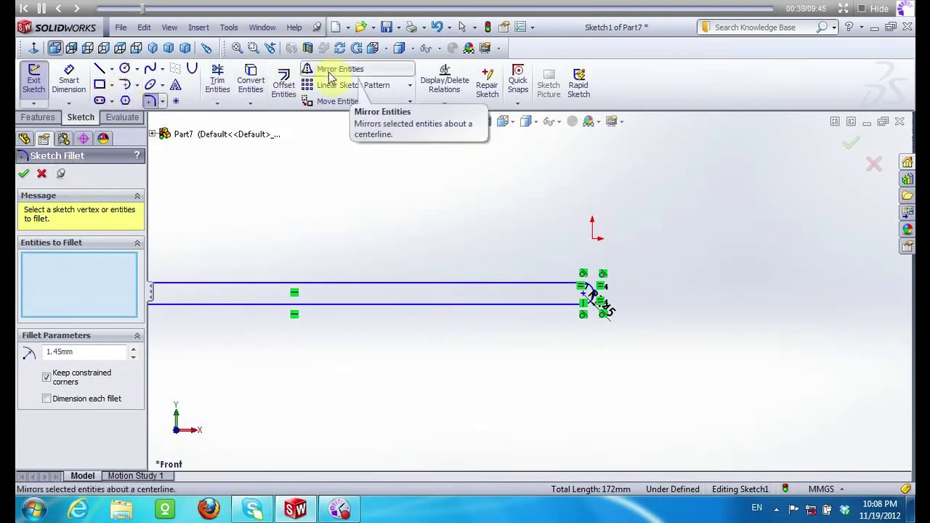
left_click(283, 84)
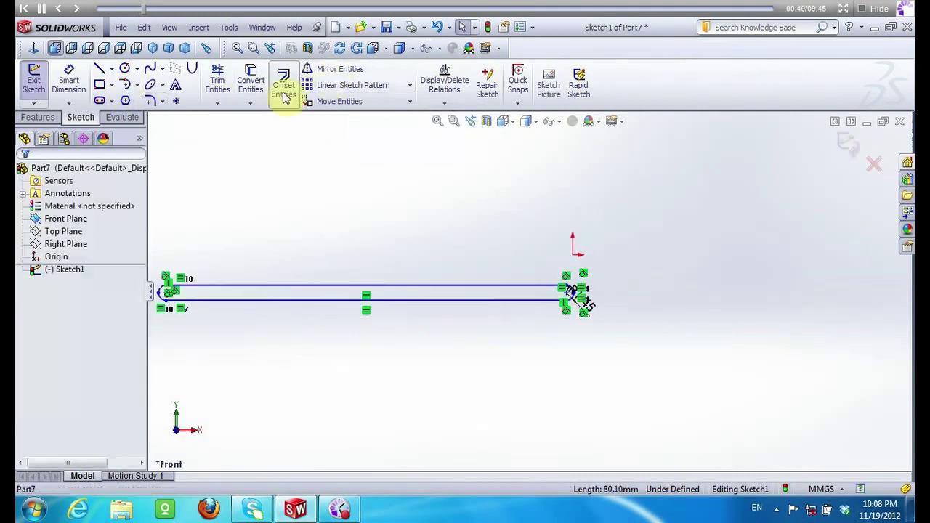
Offset the rounded outline by 1 mm and extrude it 1 mm into Boss-Extrude1
left_click(285, 286)
left_click(83, 210)
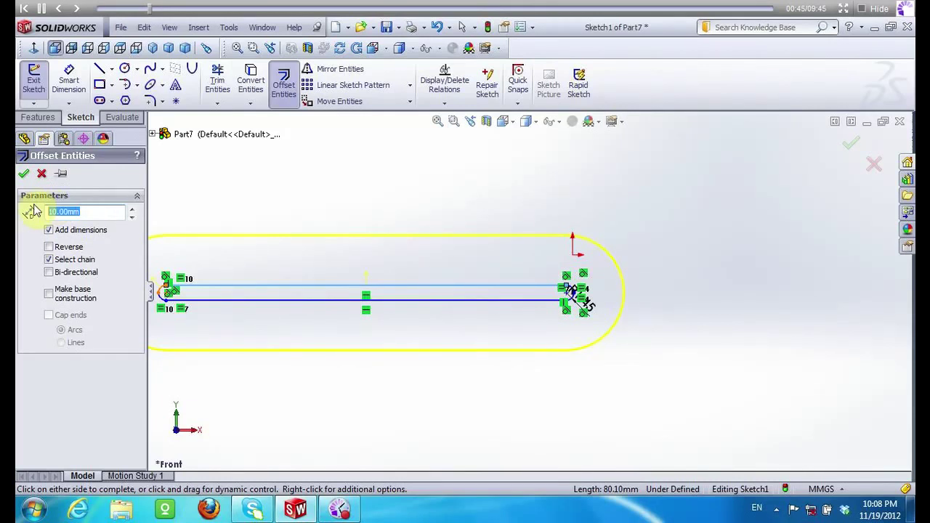
type("1")
key("Return")
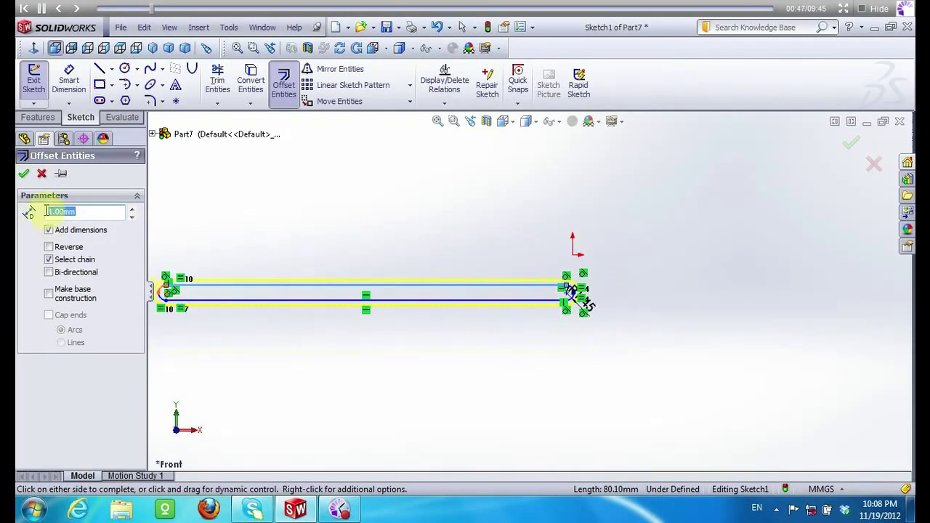
left_click(37, 115)
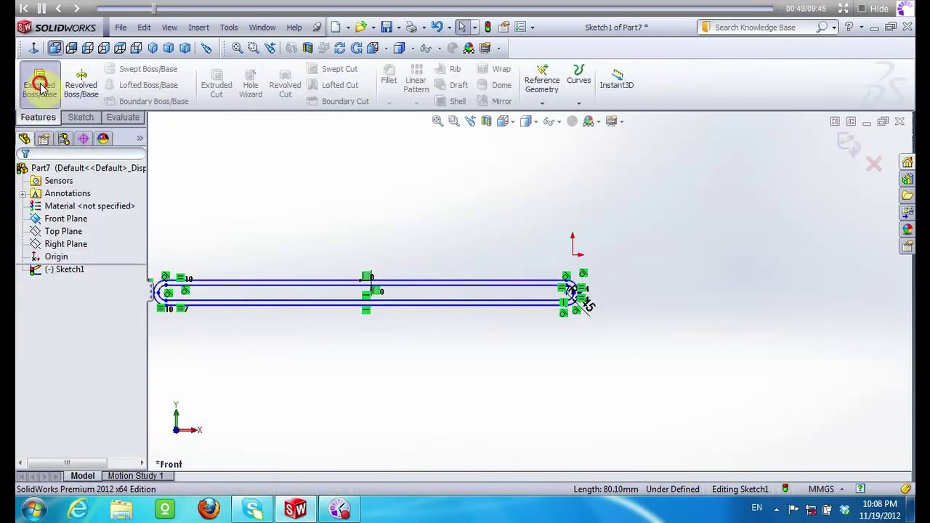
left_click(39, 81)
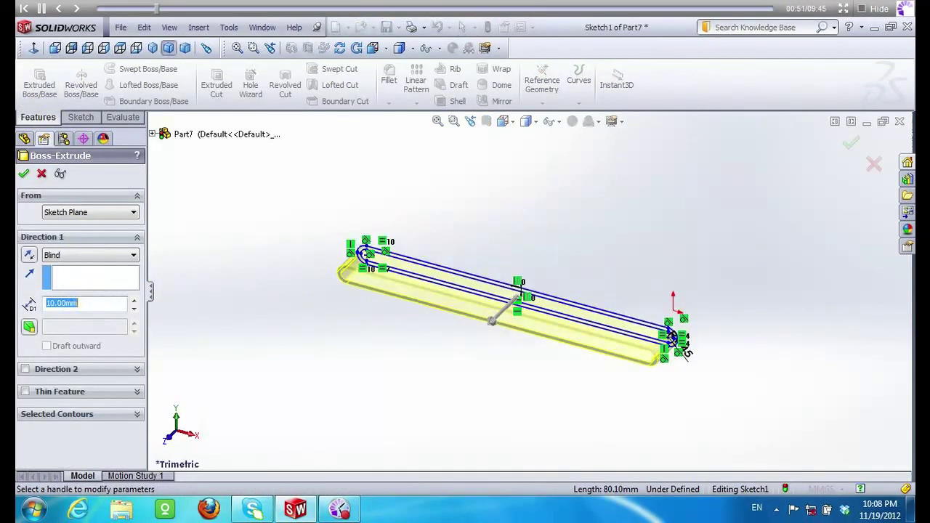
left_click(25, 175)
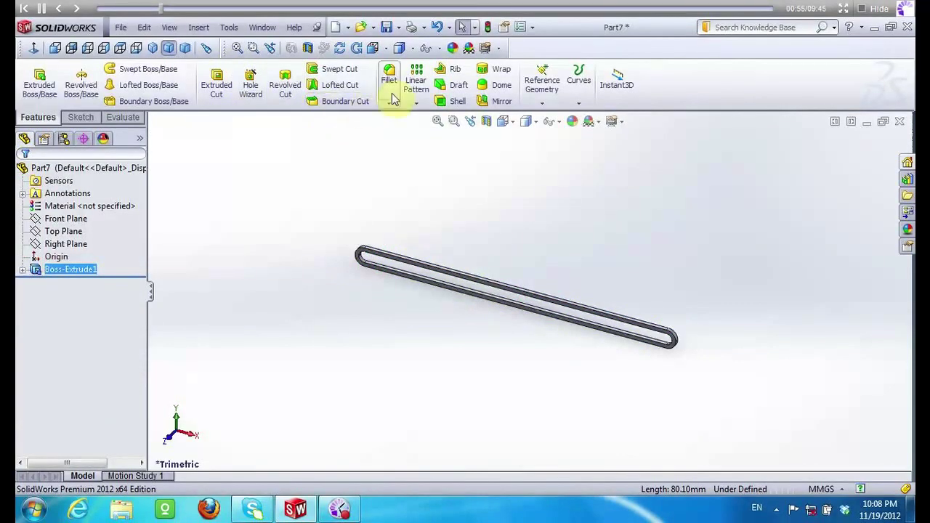
Start a new 0.5 mm fillet on the part
left_click(392, 99)
left_click(396, 114)
scroll(383, 263, "down", 3)
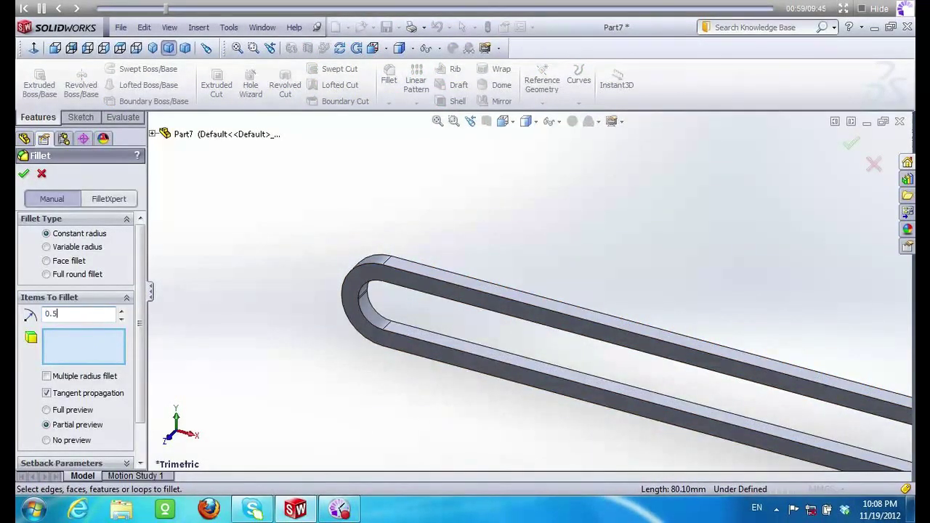
Round the outer and inner edge loops with three 0.5 mm fillets, Fillet1 to Fillet3
left_click(415, 270)
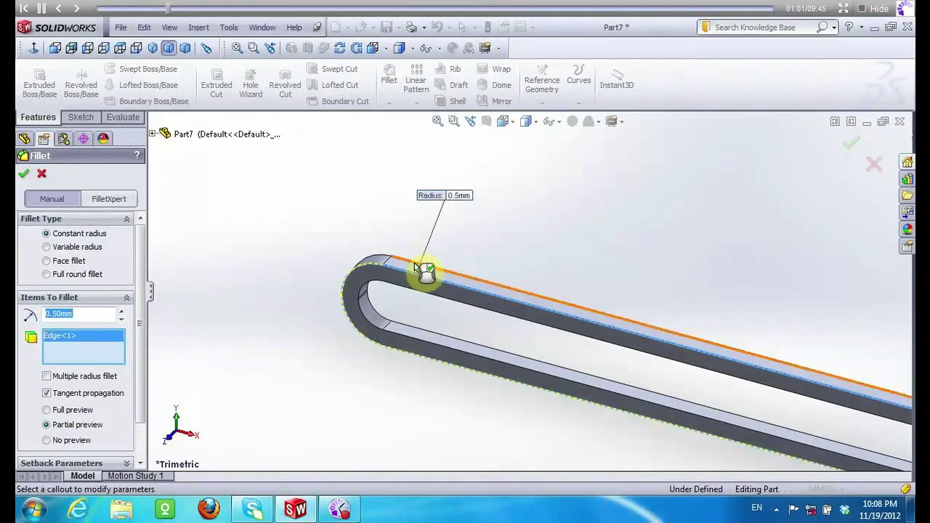
left_click(385, 300)
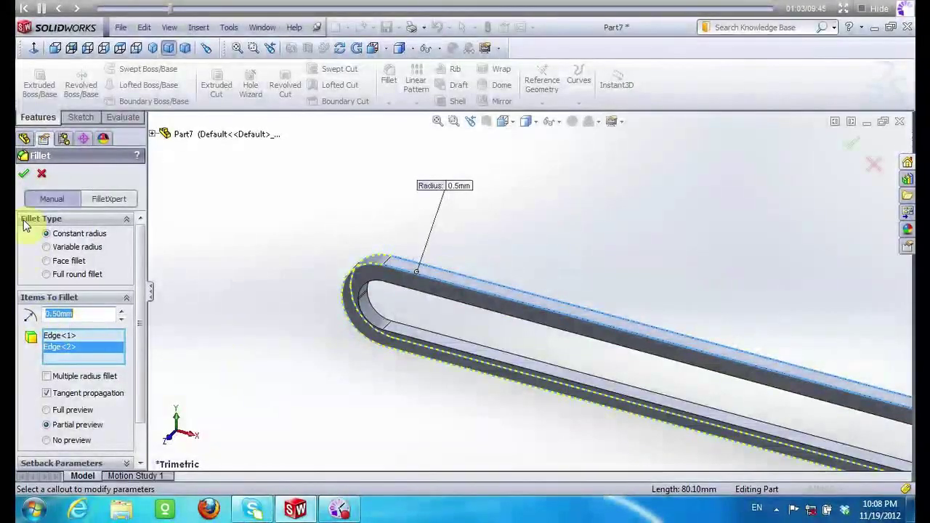
left_click(23, 175)
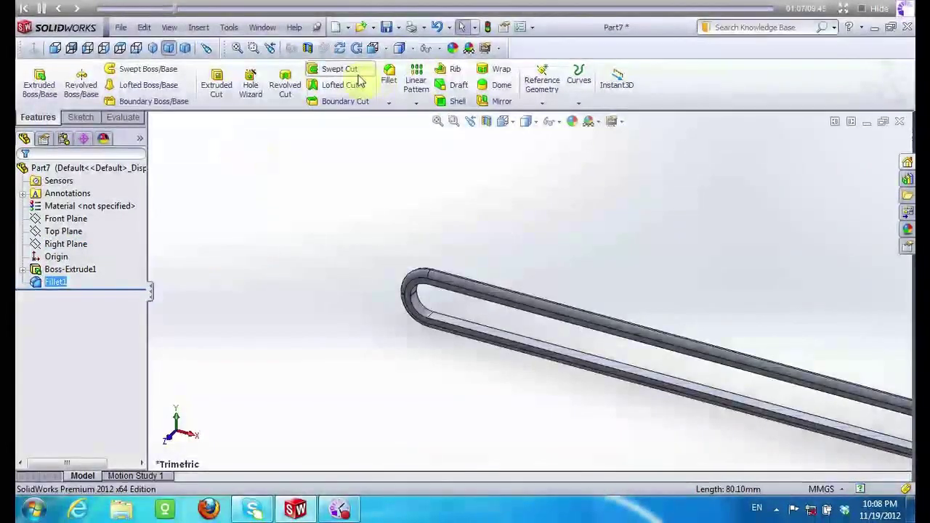
left_click(388, 74)
left_click(459, 296)
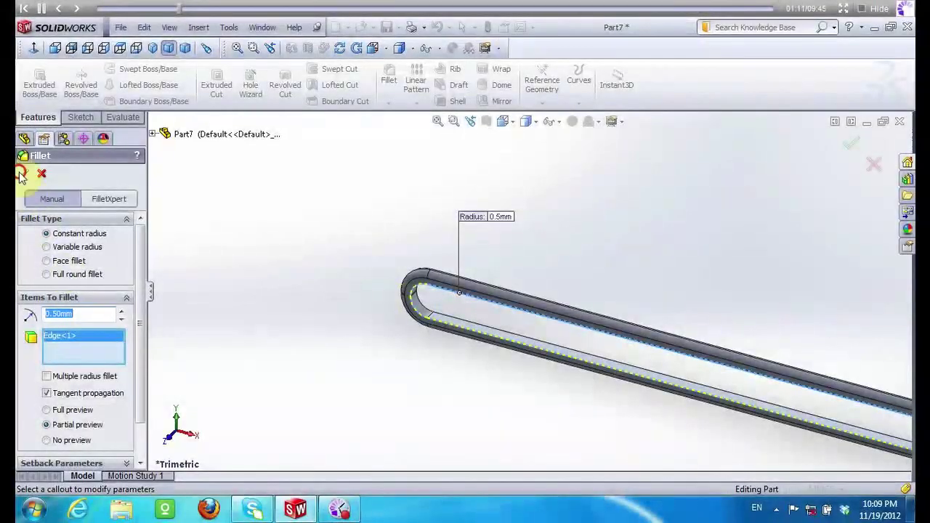
right_click(177, 252)
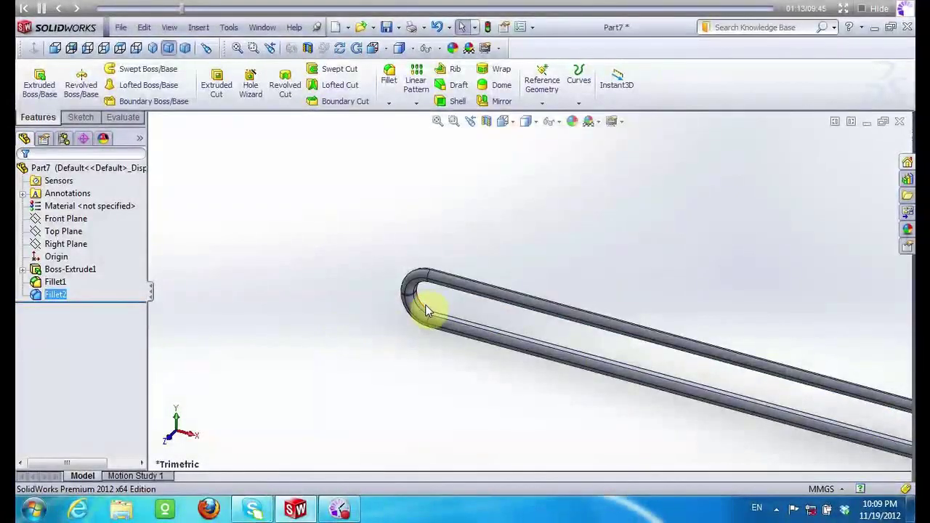
left_click(389, 80)
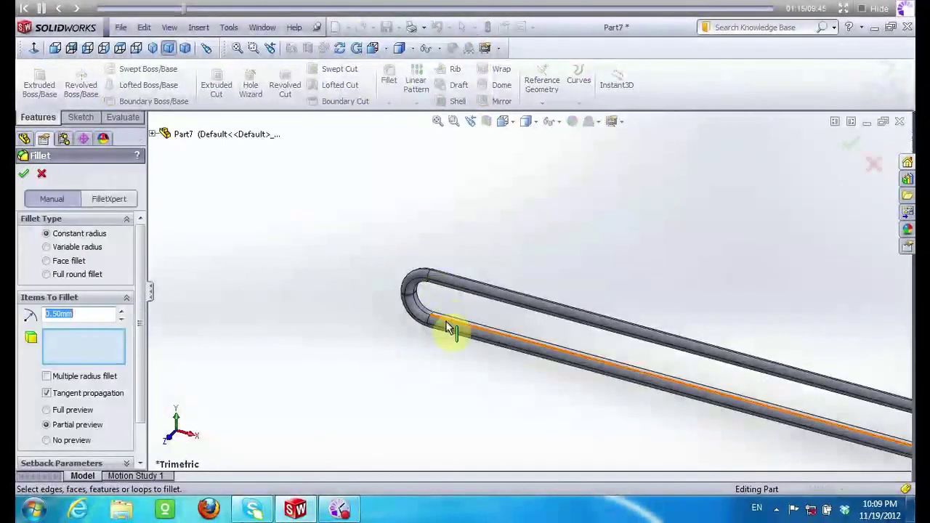
left_click(447, 320)
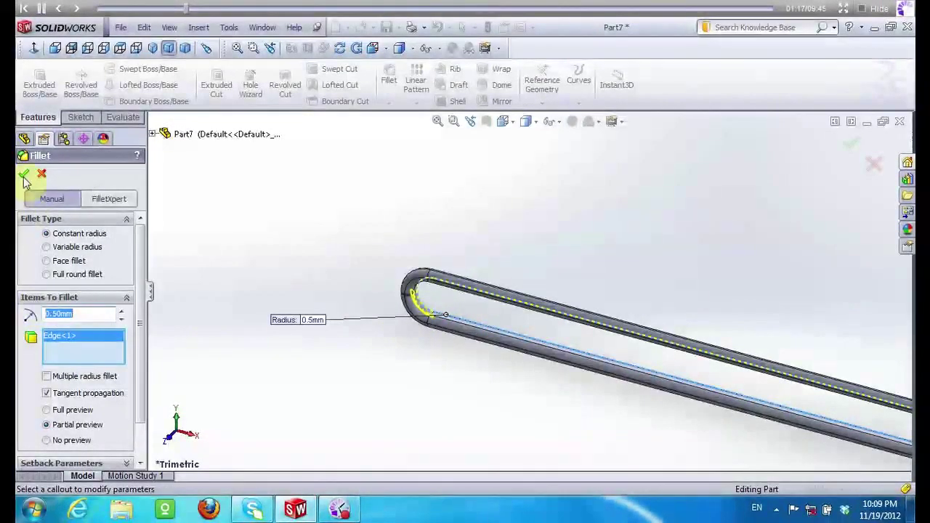
key("f")
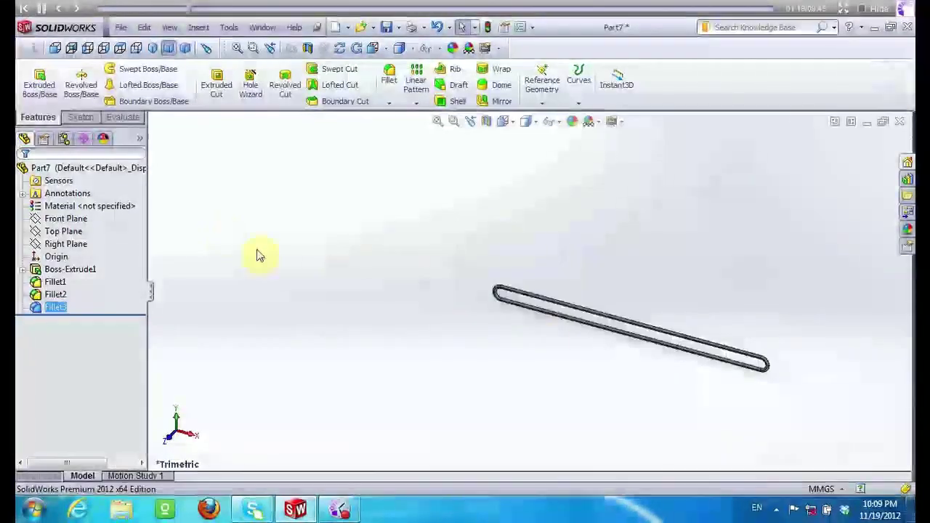
scroll(726, 354, "down", 2)
scroll(719, 353, "down", 2)
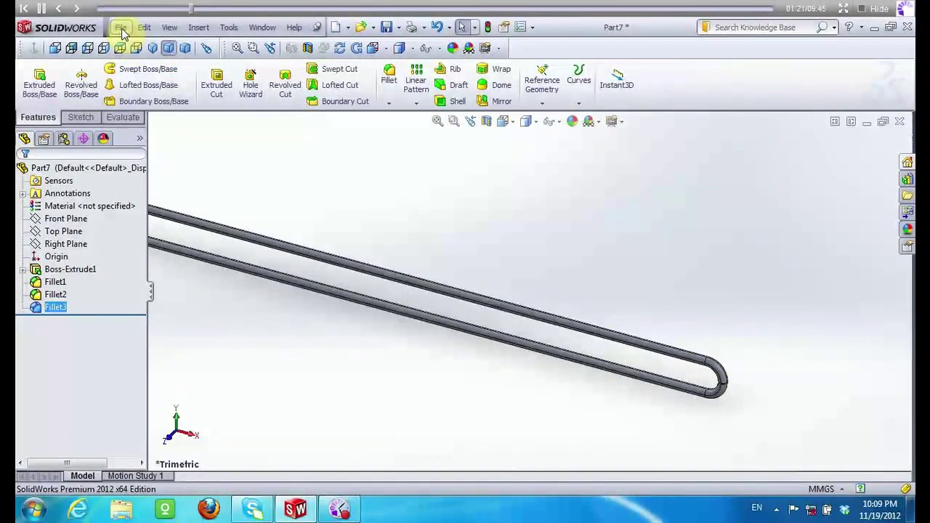
Save the filleted part as Rubber
left_click(121, 27)
left_click(155, 138)
type("Rubber")
left_click(460, 354)
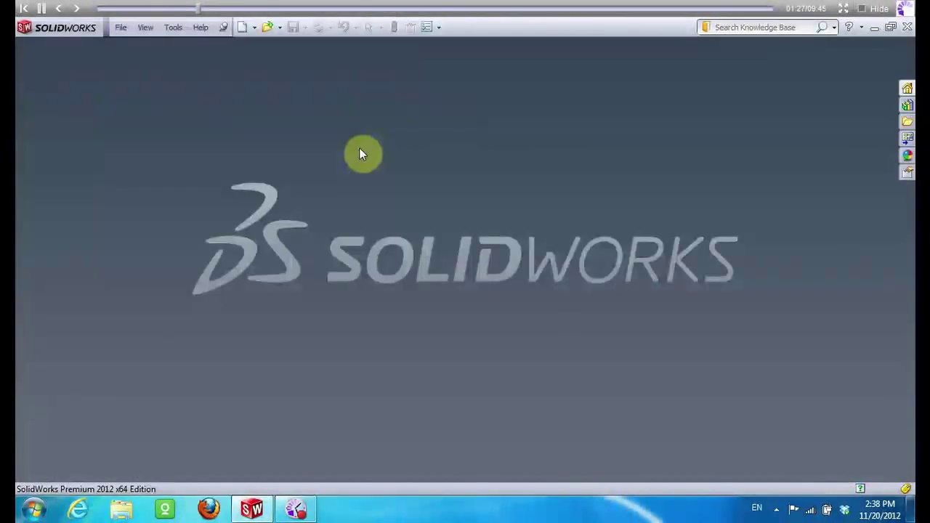
Create a new part and begin a Front Plane sketch with the Centerline tool
left_click(242, 27)
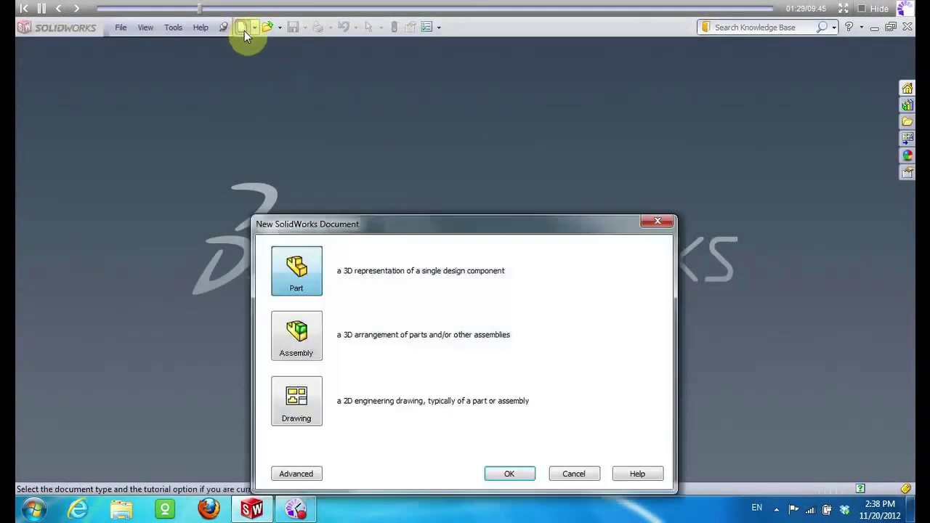
left_click(526, 474)
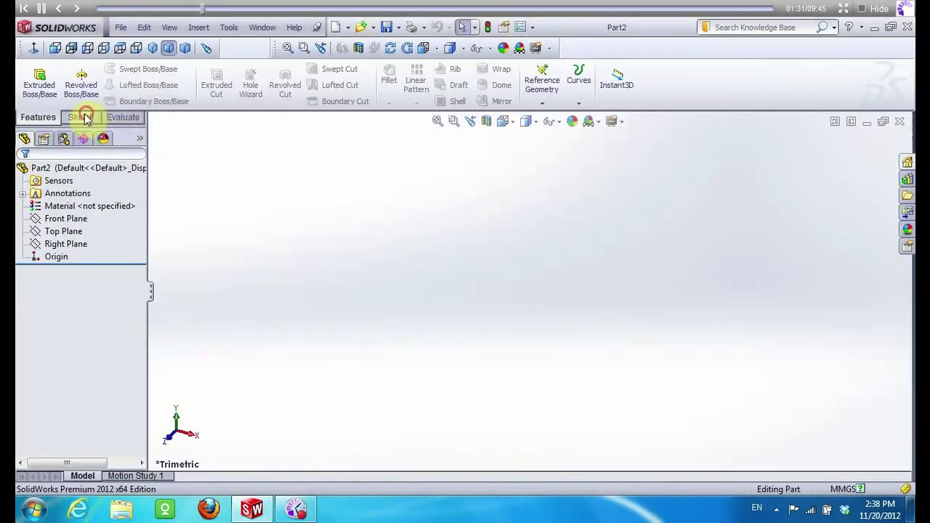
left_click(83, 117)
left_click(33, 79)
left_click(476, 207)
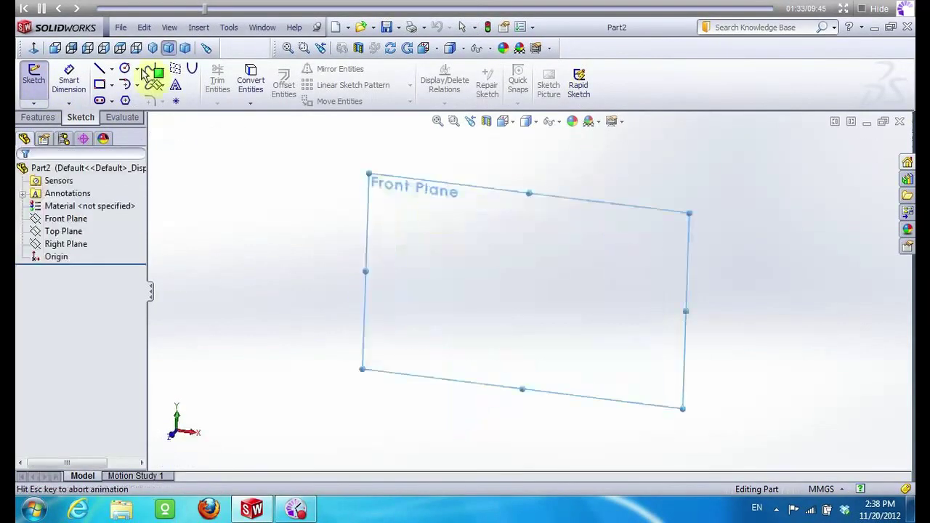
left_click(111, 68)
left_click(120, 94)
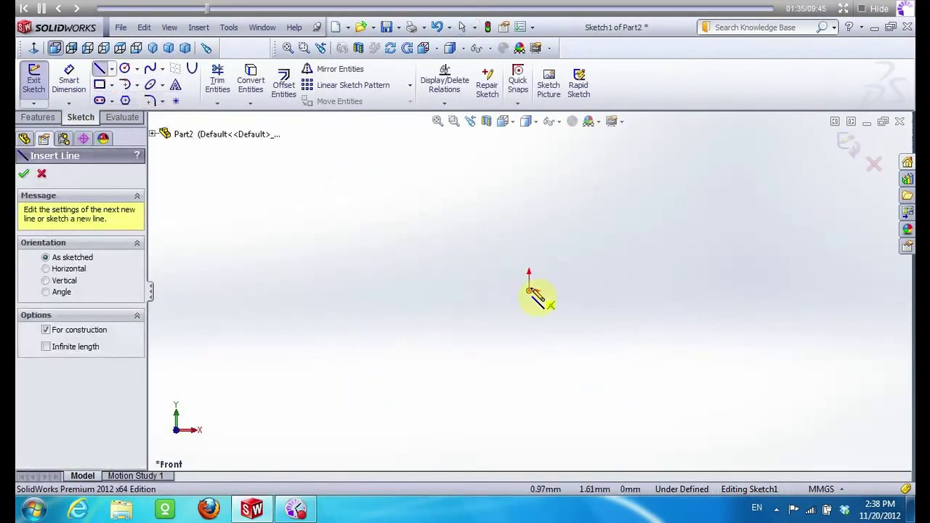
Draw vertical and horizontal centerlines from the origin and a rectangle around it
left_click(528, 288)
left_click(529, 159)
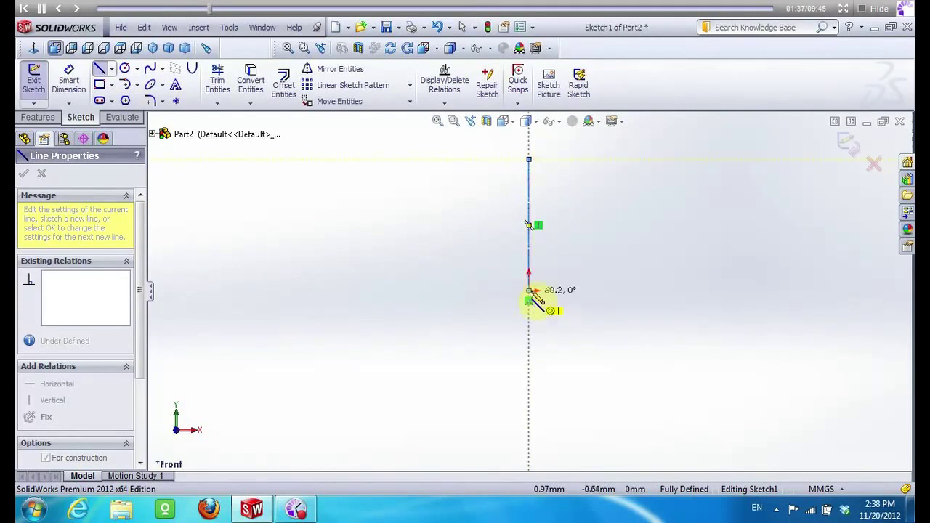
left_click_drag(529, 290, 359, 291)
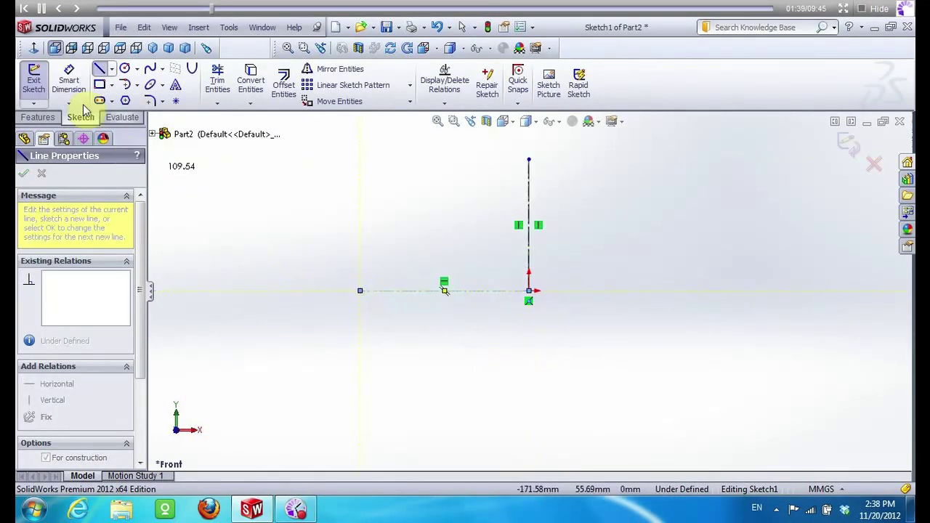
key("Escape")
left_click(100, 85)
left_click_drag(421, 228, 704, 341)
key("Escape")
Make the rectangle's left and right edges symmetric about the vertical centerline
left_click(424, 245)
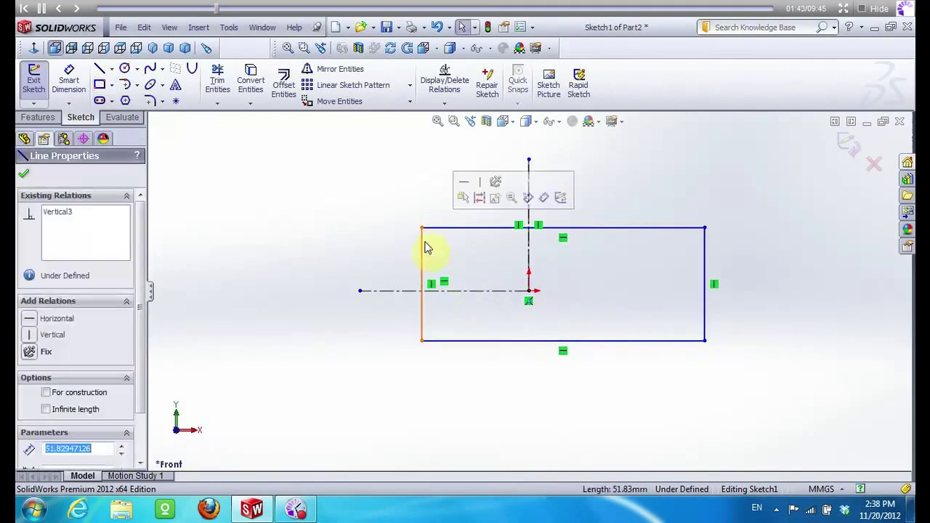
key("Escape")
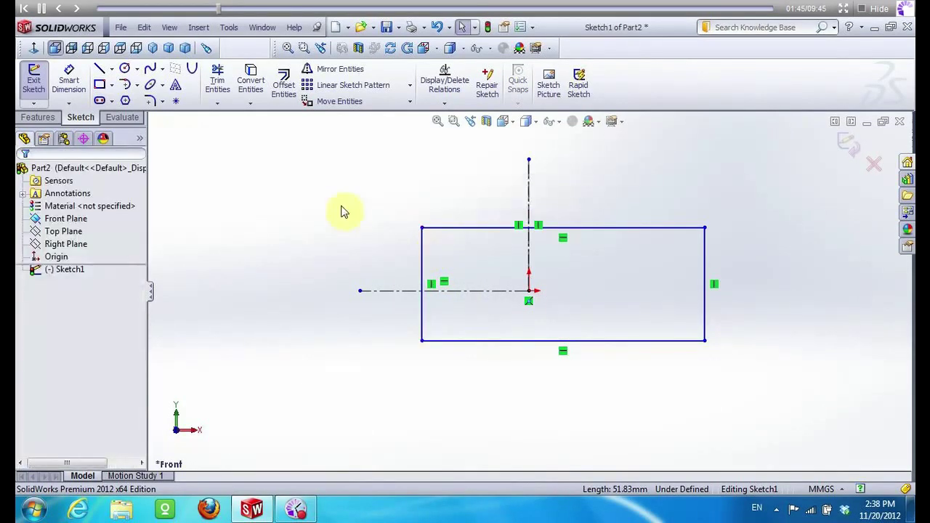
left_click(423, 265)
left_click(528, 255, "ctrl")
left_click(705, 257)
scroll(129, 290, "down", 3)
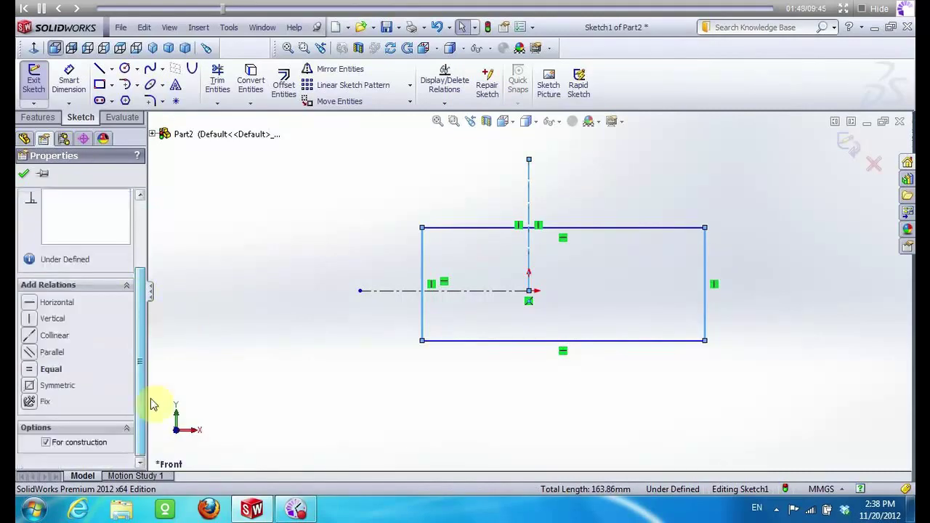
left_click(44, 397)
left_click(492, 274)
Make the top and bottom edges symmetric about the horizontal centerline
left_click(485, 229)
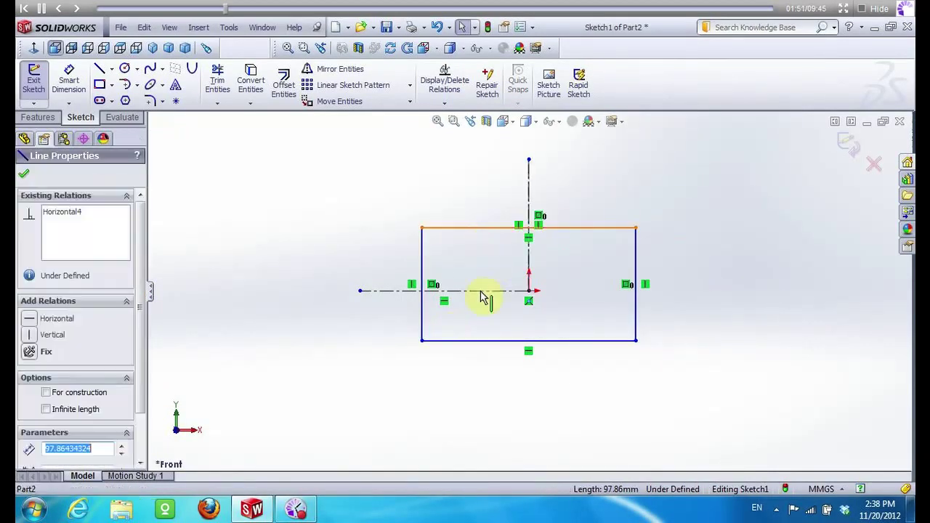
left_click(484, 291, "ctrl")
left_click(490, 340, "ctrl")
scroll(138, 369, "down", 3)
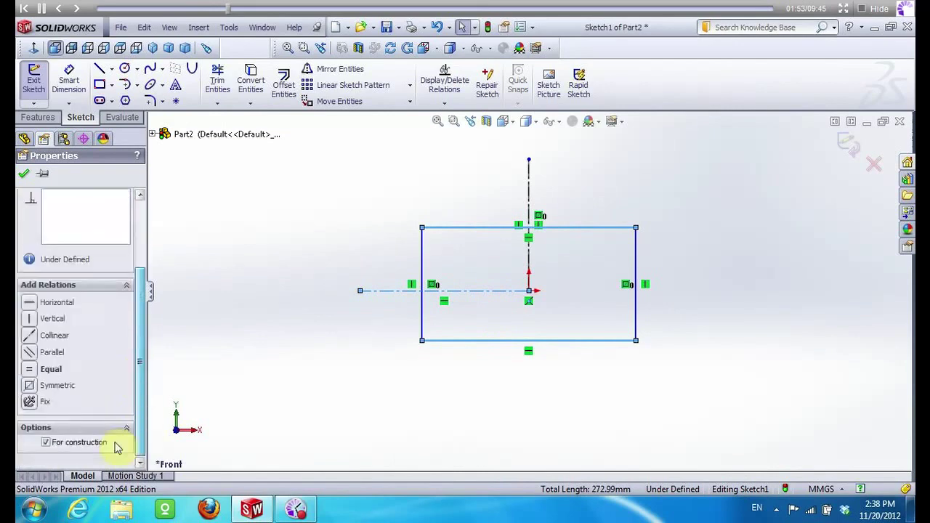
left_click(29, 384)
left_click(153, 397)
left_click(72, 84)
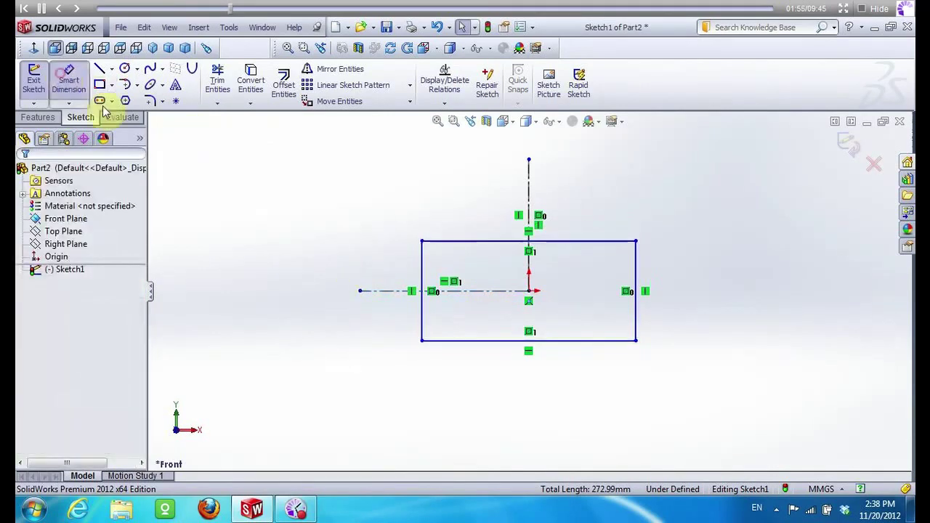
left_click(450, 244)
Dimension the rectangle's width to 150 mm and its height to 120 mm
left_click(450, 212)
left_click(396, 246)
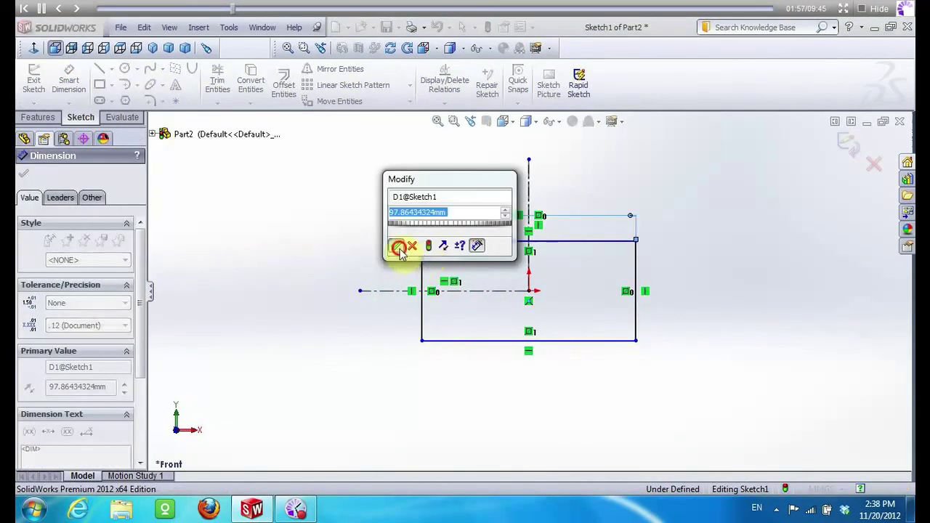
left_click(422, 260)
left_click(398, 265)
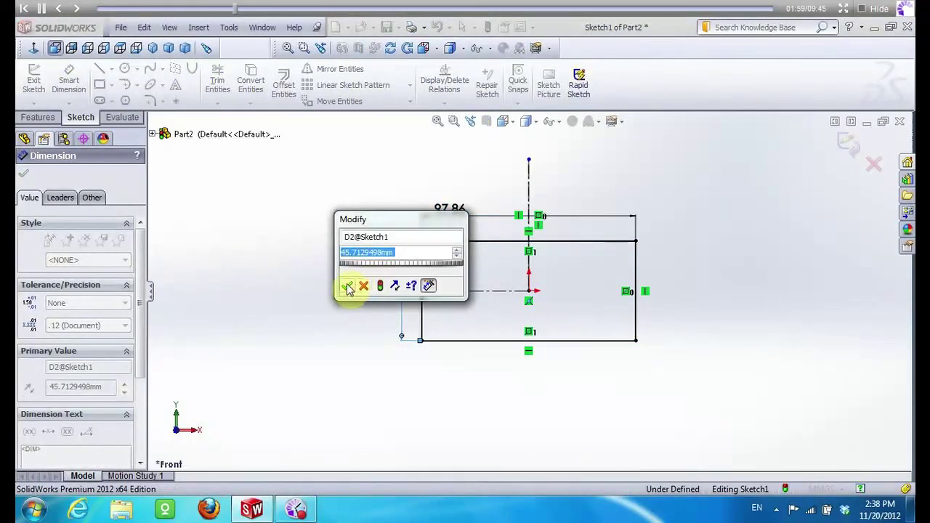
left_click(347, 286)
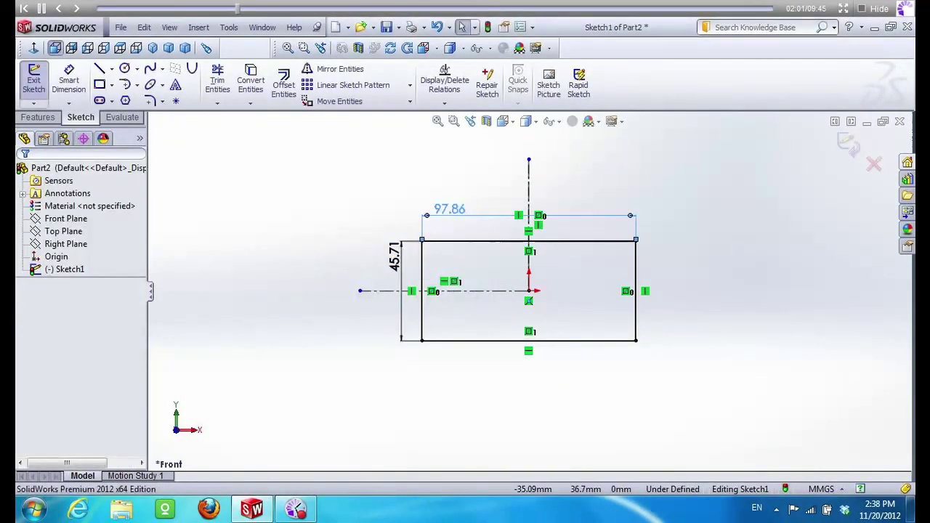
double_click(458, 214)
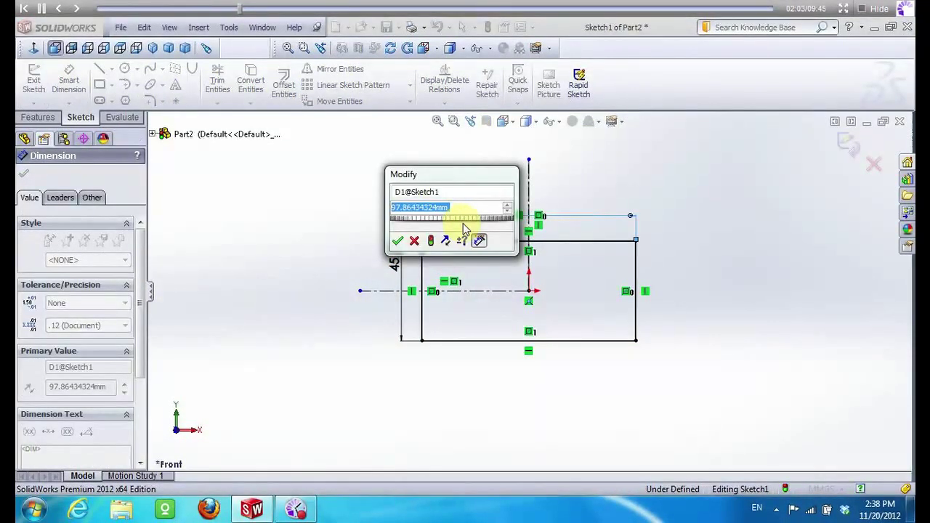
type("150")
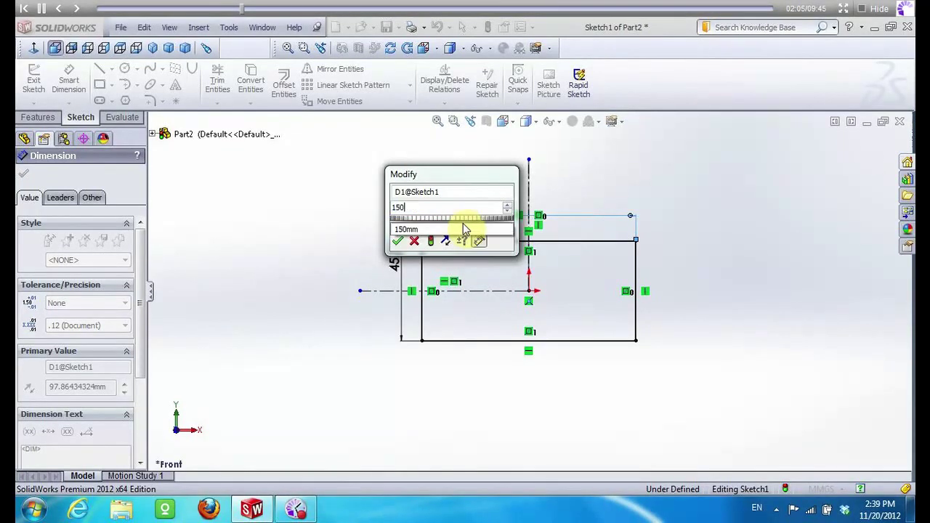
key("Return")
double_click(342, 268)
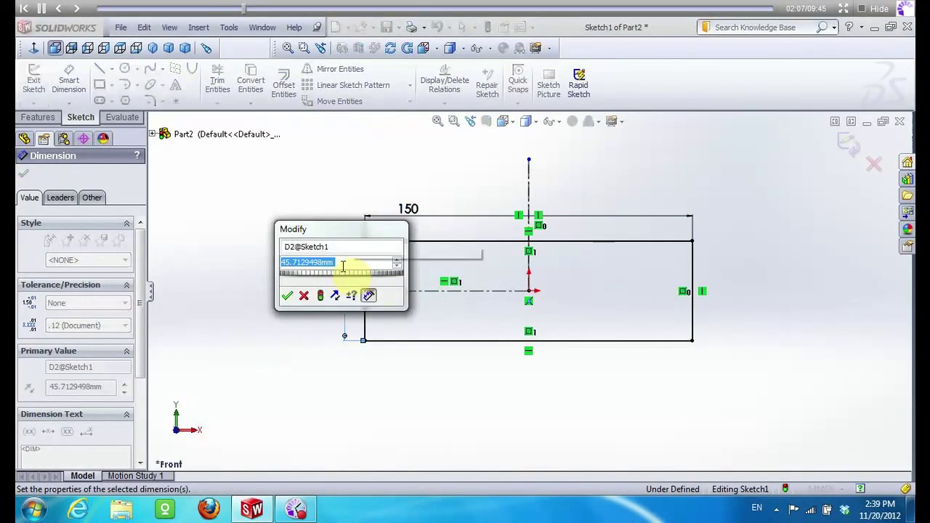
type("120")
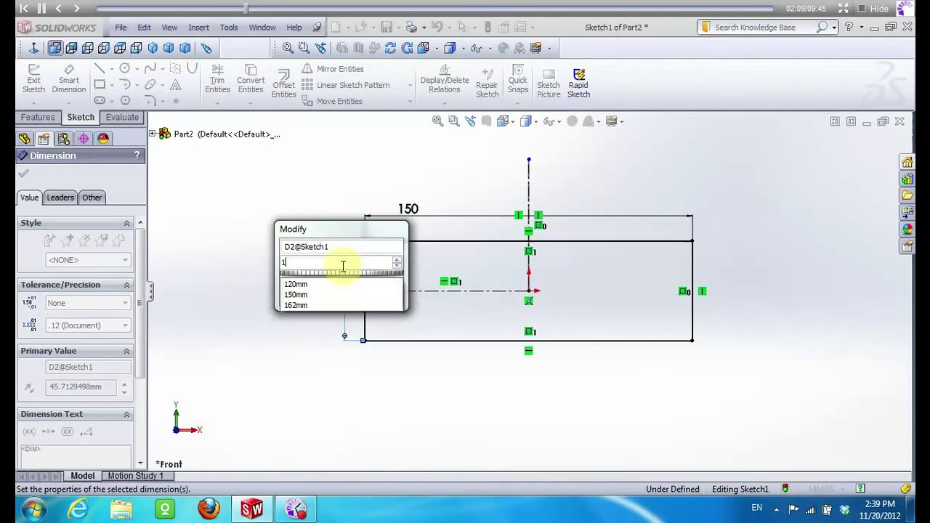
key("Return")
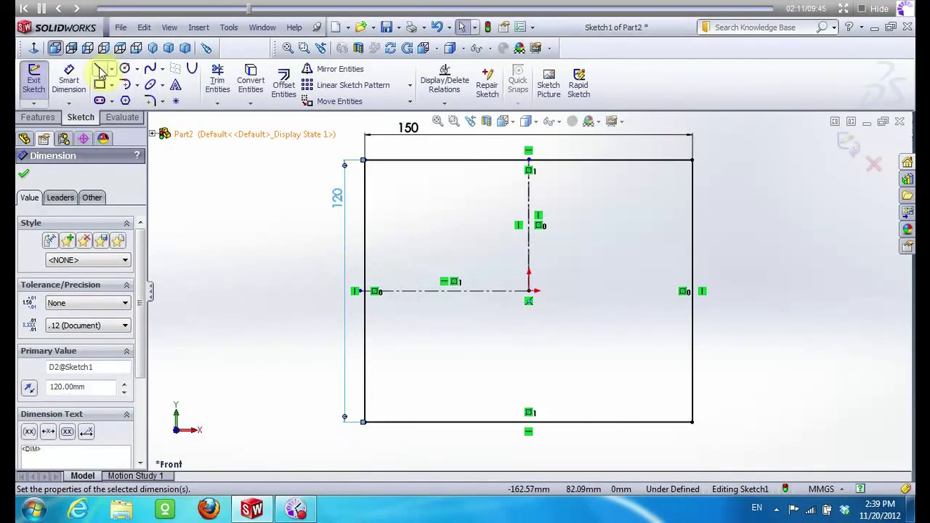
Draw a short vertical line down from the top edge near the left corner
left_click(99, 69)
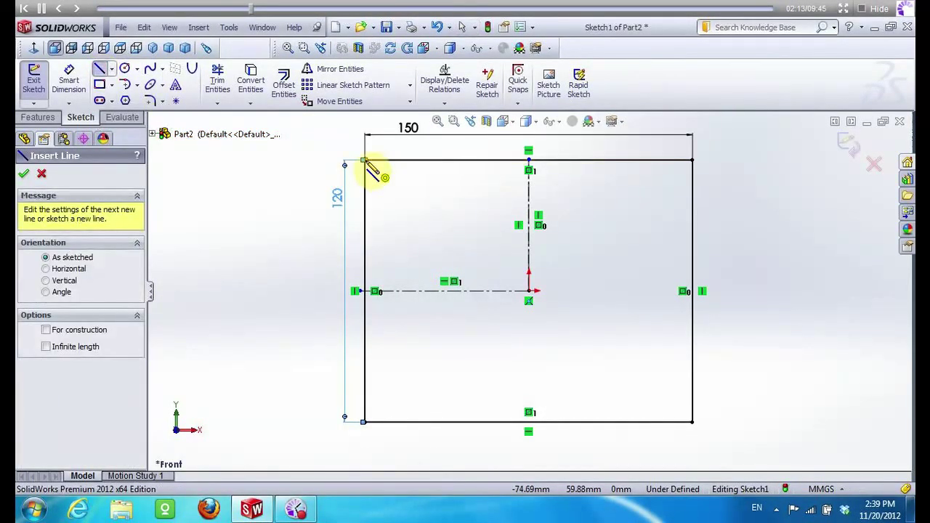
left_click(365, 160)
scroll(381, 176, "down", 3)
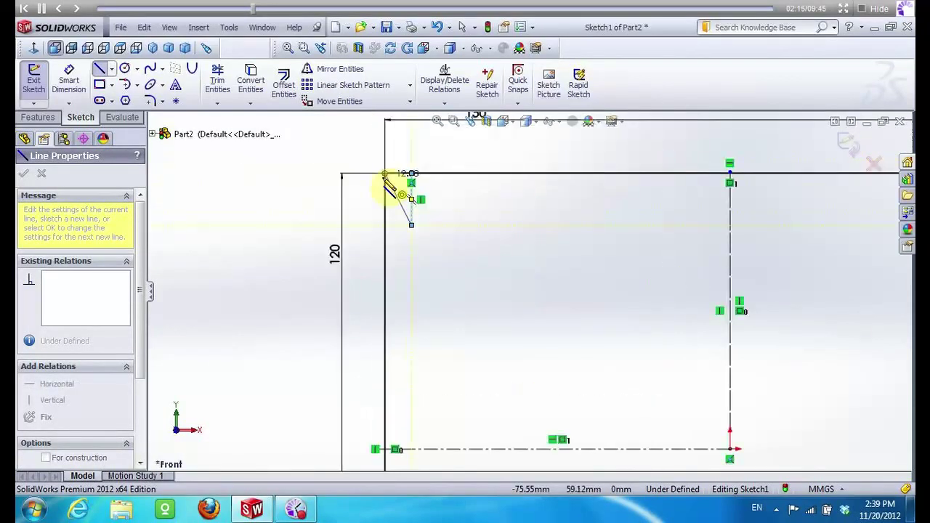
key("Escape")
left_click(412, 183)
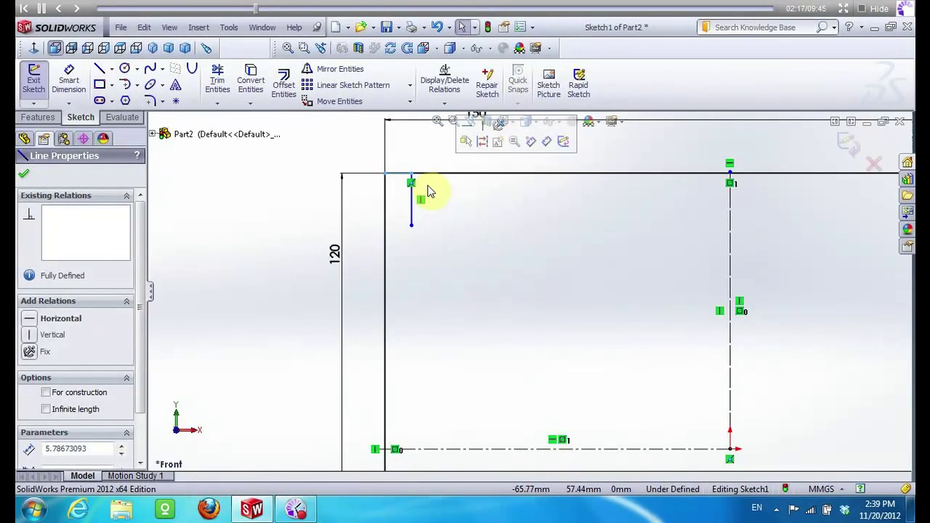
left_click(100, 450)
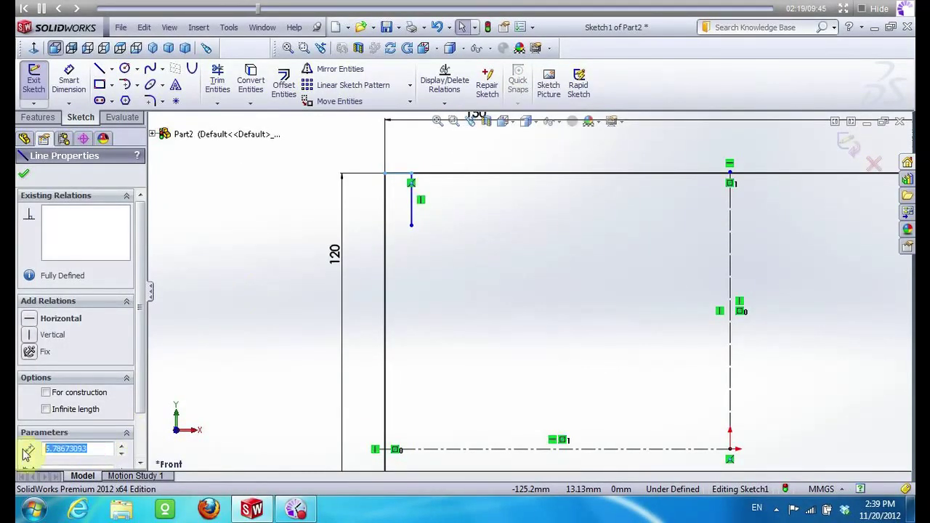
type("5")
Set the vertical line to 20 mm and draw a small circle at its lower end
left_click(408, 198)
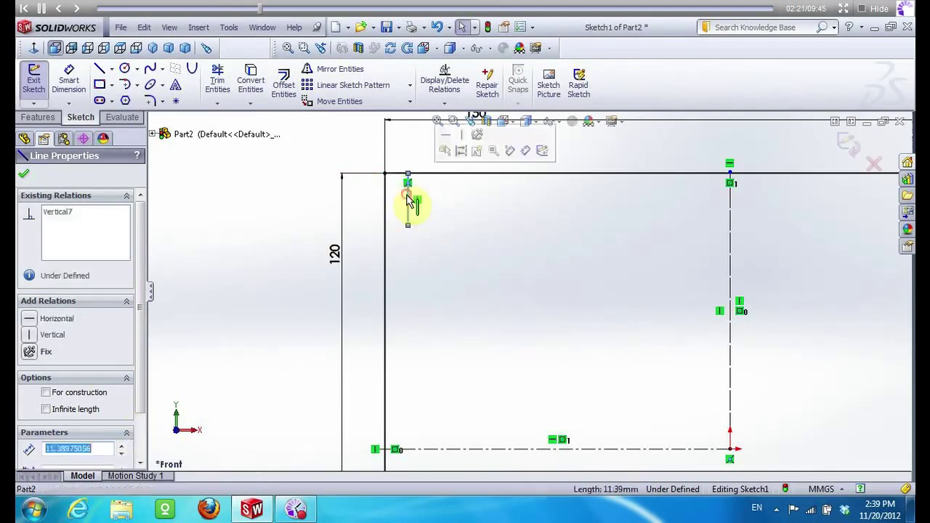
type("20")
key("Return")
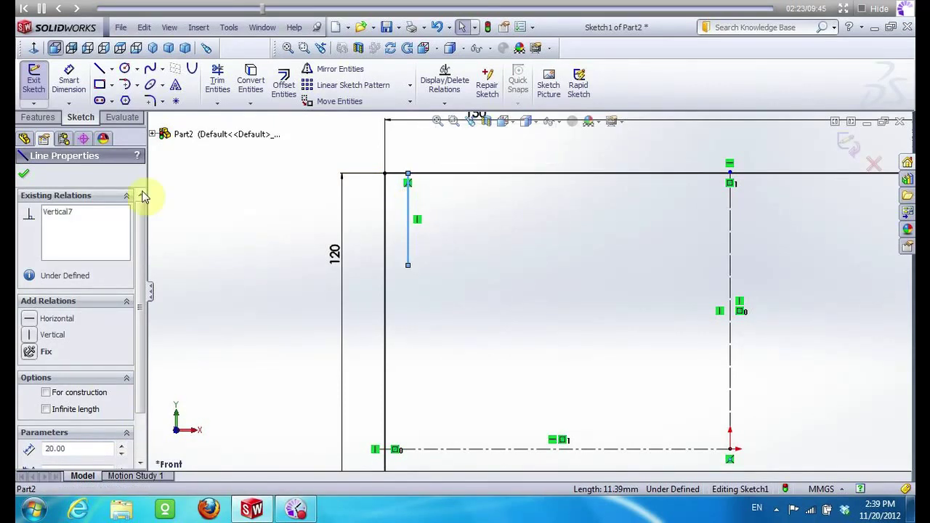
left_click(125, 69)
left_click(407, 264)
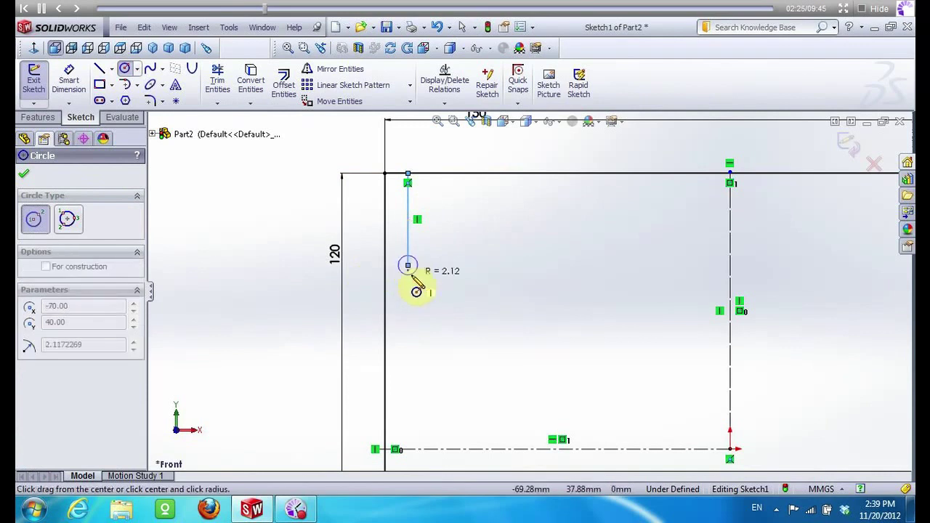
left_click(414, 270)
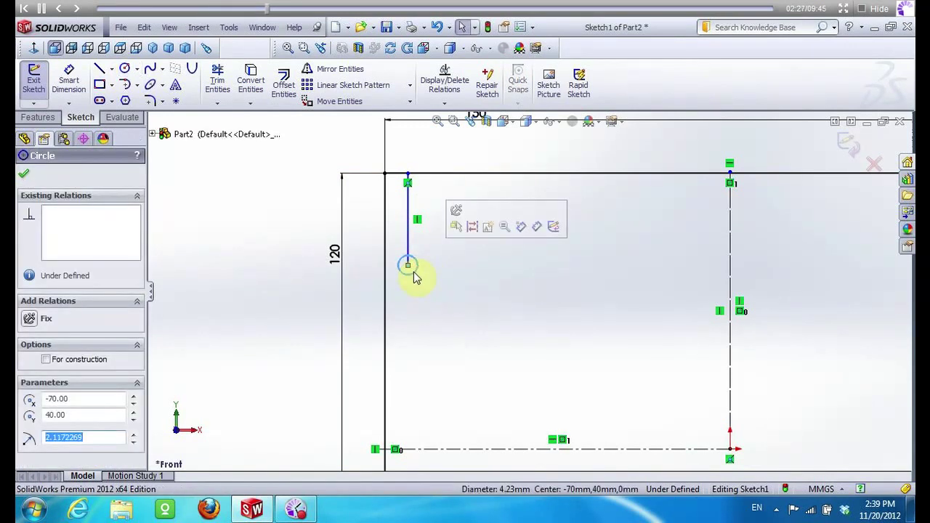
key("Escape")
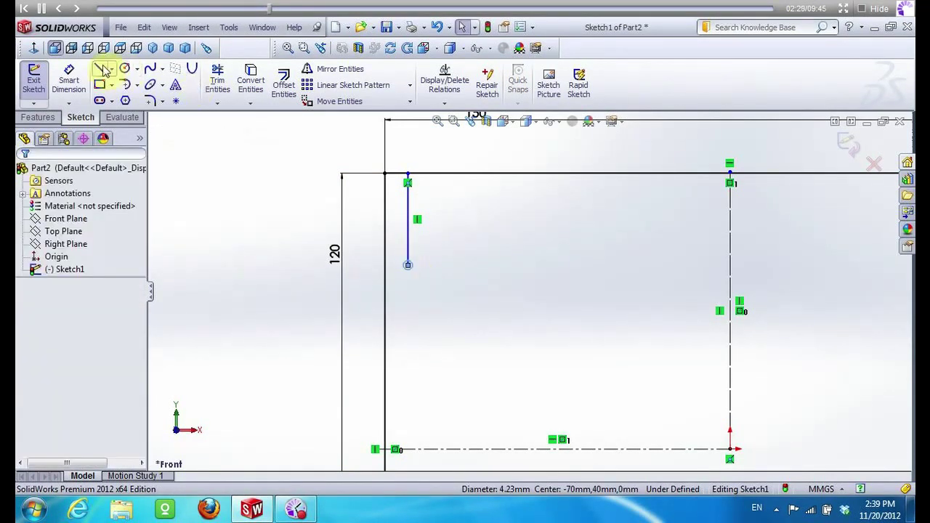
Mirror the small circle about the vertical centerline
left_click(415, 284)
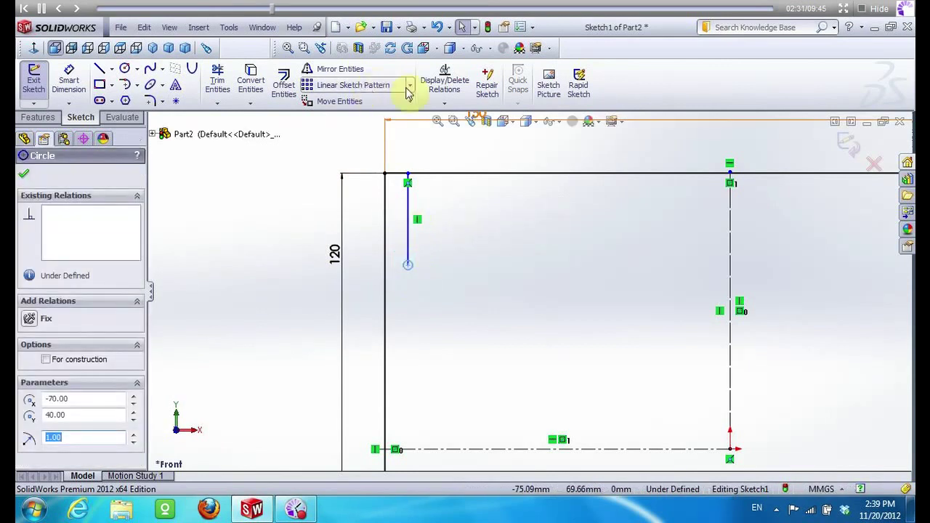
left_click(350, 69)
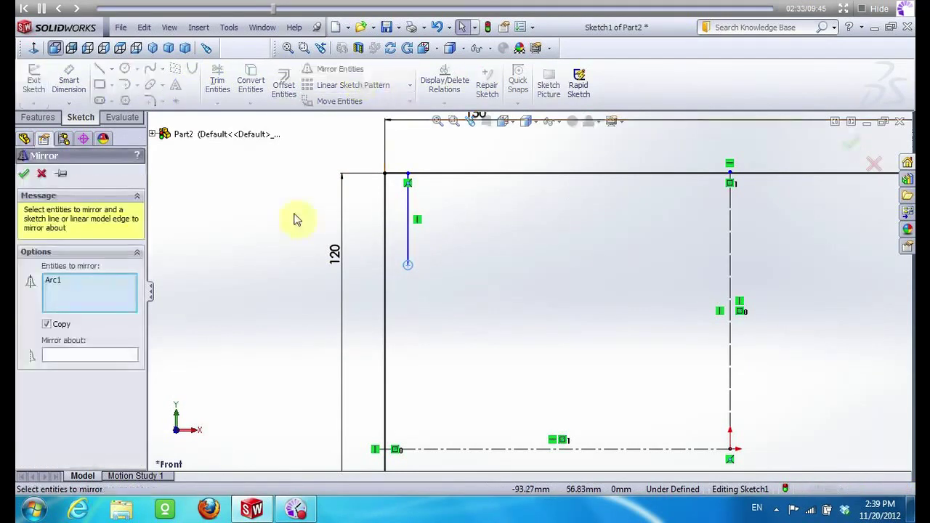
left_click(89, 354)
left_click(730, 265)
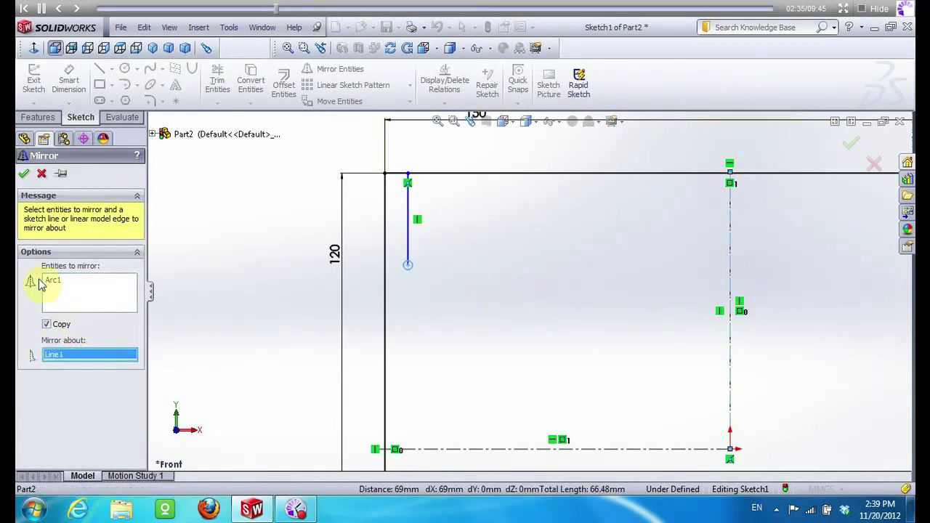
left_click(25, 173)
key("z")
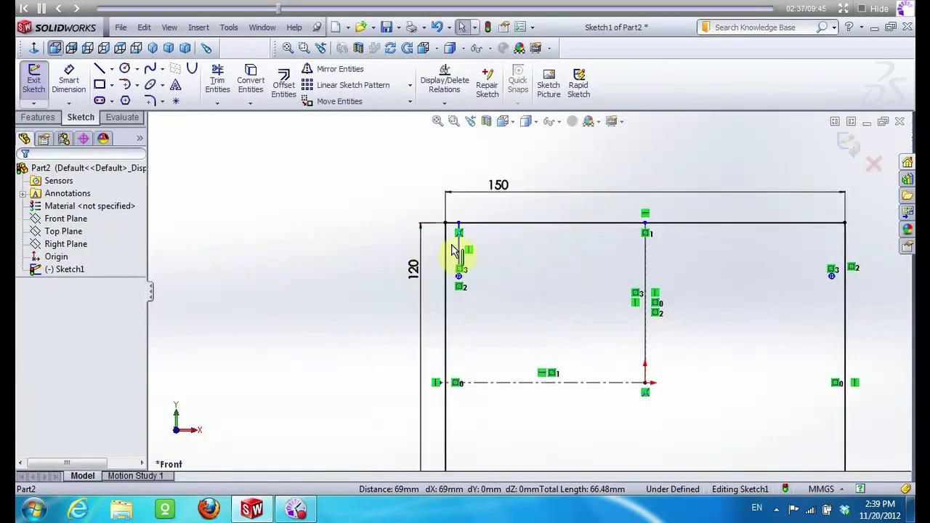
Delete the short vertical helper line and the leftover 5 mm top-edge line
left_click(458, 251)
key("Delete")
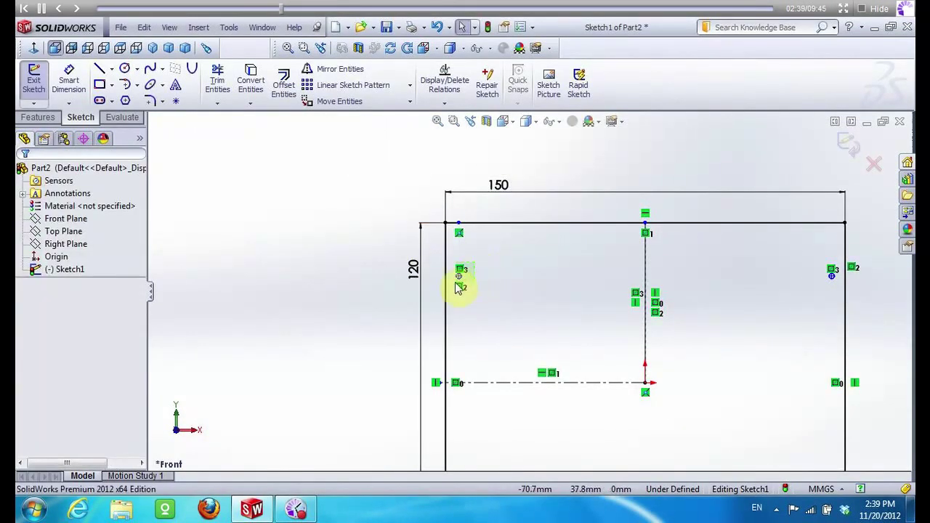
left_click(459, 264)
left_click(480, 229)
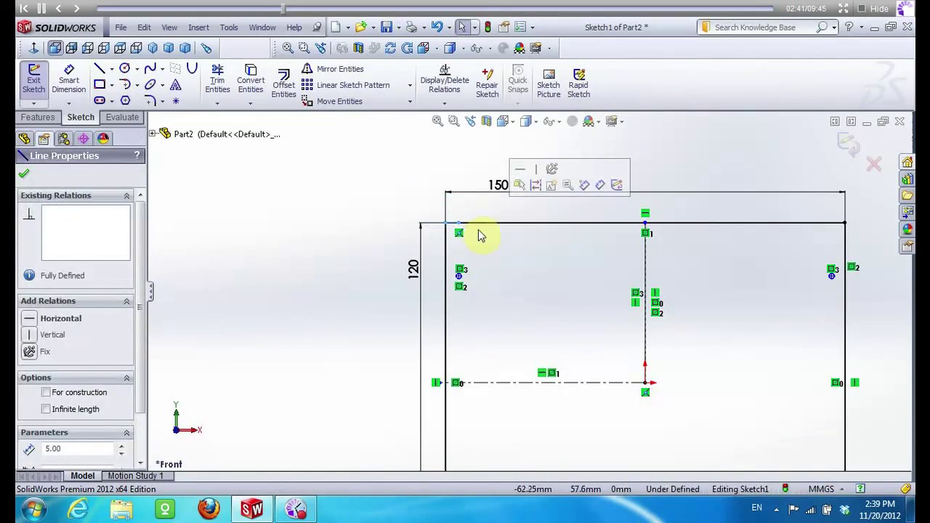
key("Delete")
Mirror both small circles about the horizontal centerline
left_click(453, 289)
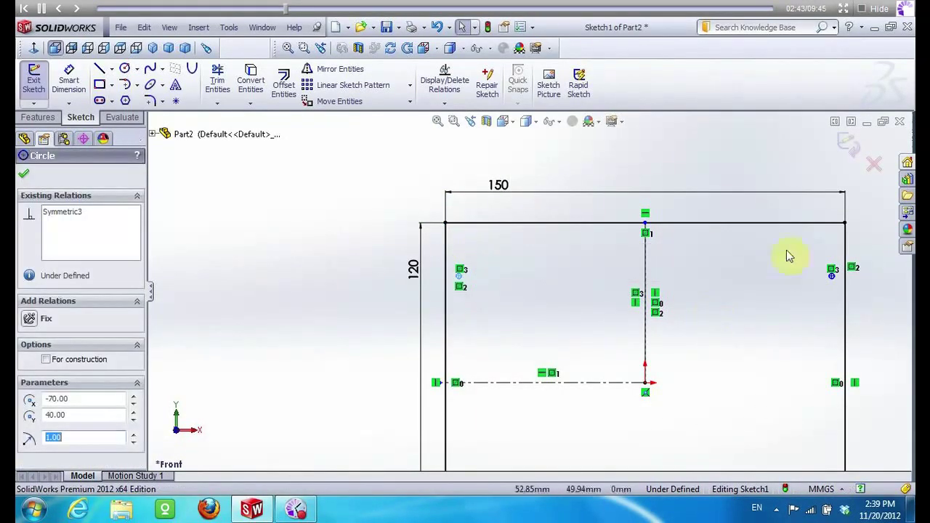
left_click(832, 275, "ctrl")
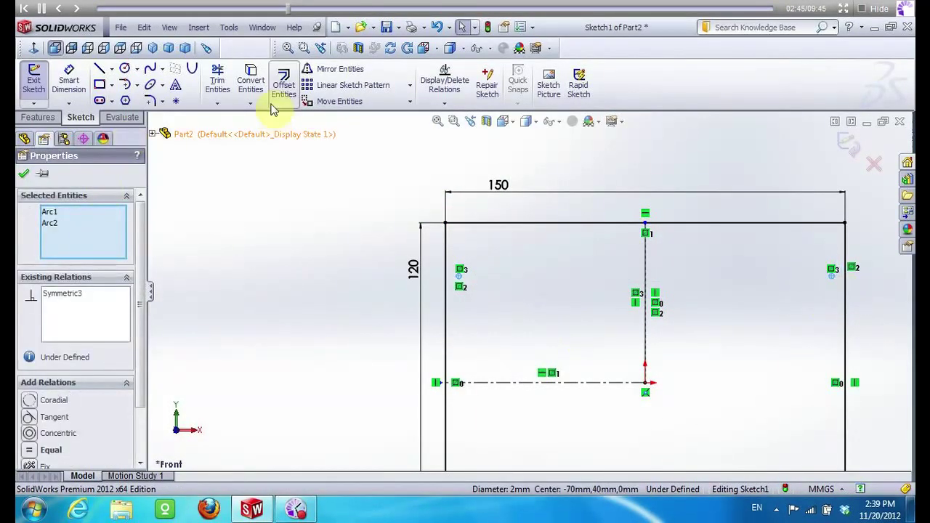
left_click(331, 69)
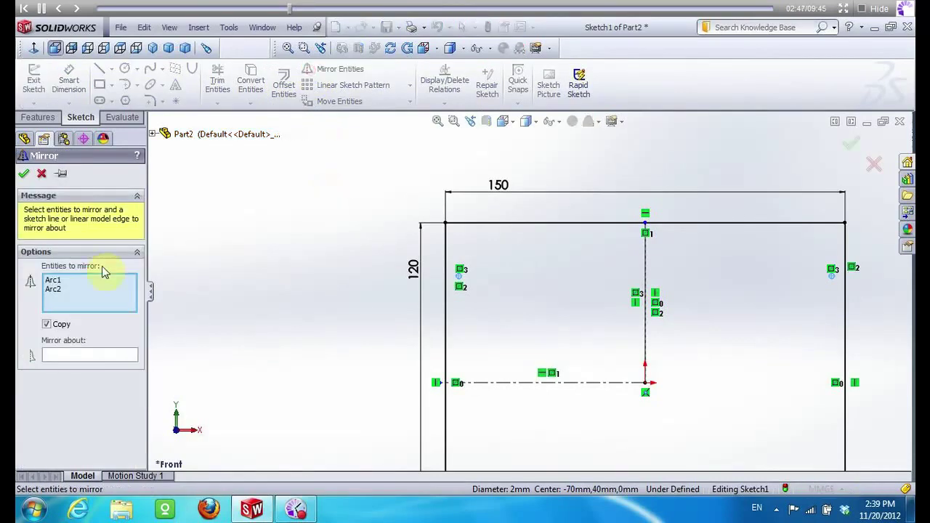
left_click(101, 354)
left_click(485, 382)
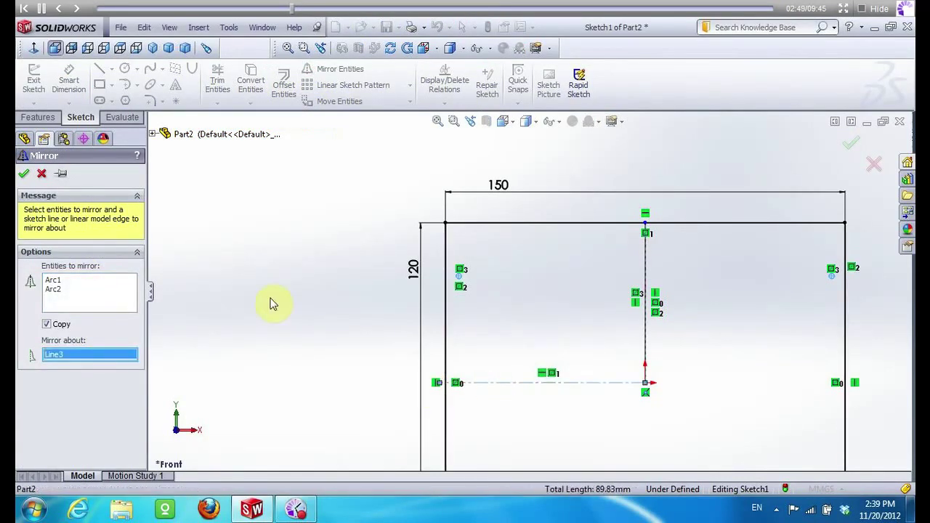
left_click(26, 172)
Extrude the sketch 10 mm into Boss-Extrude1 and start a new sketch on its front face
key("f")
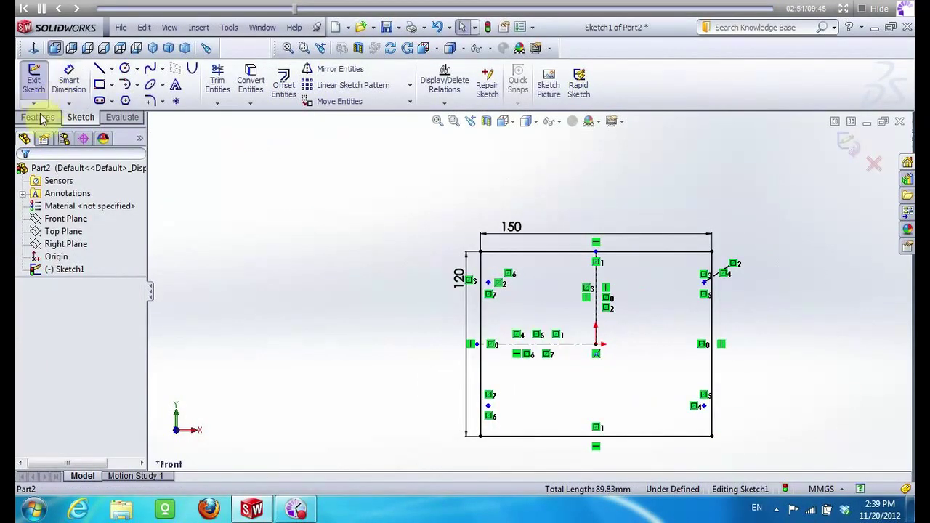
left_click(38, 117)
left_click(41, 86)
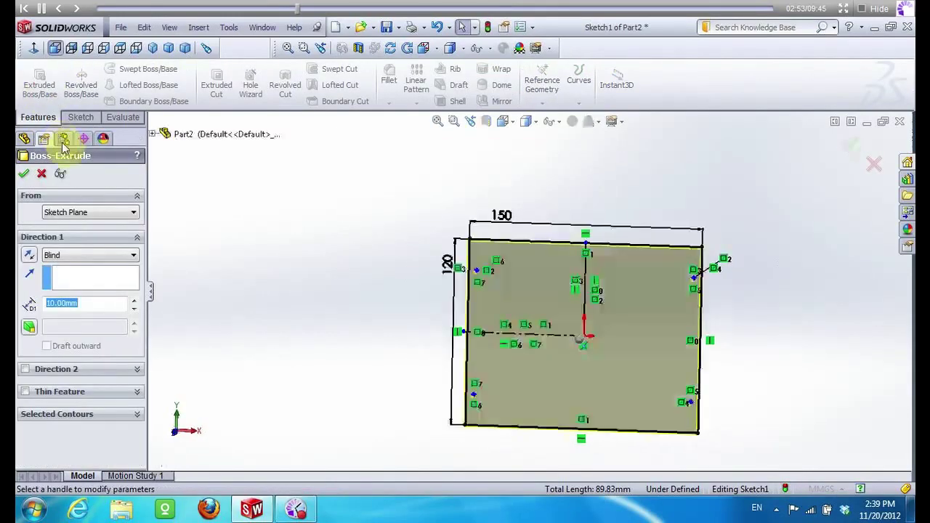
left_click(24, 173)
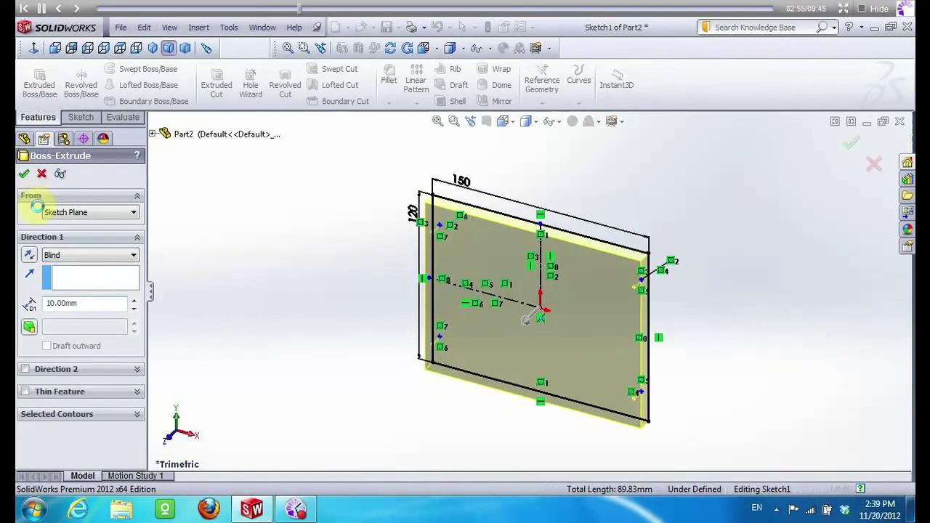
right_click(499, 275)
left_click(513, 233)
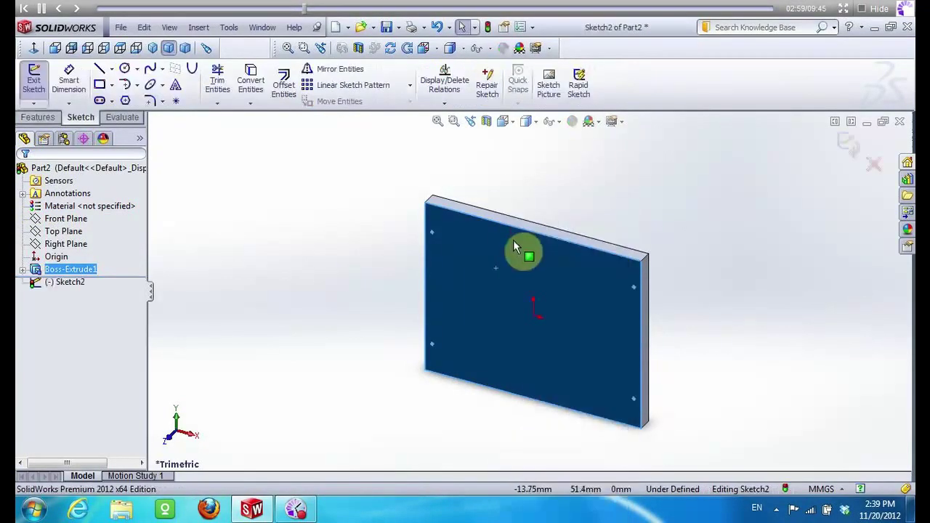
View the sketch face-on and sketch the first corner circles, setting radius 2
right_click(79, 284)
left_click(114, 272)
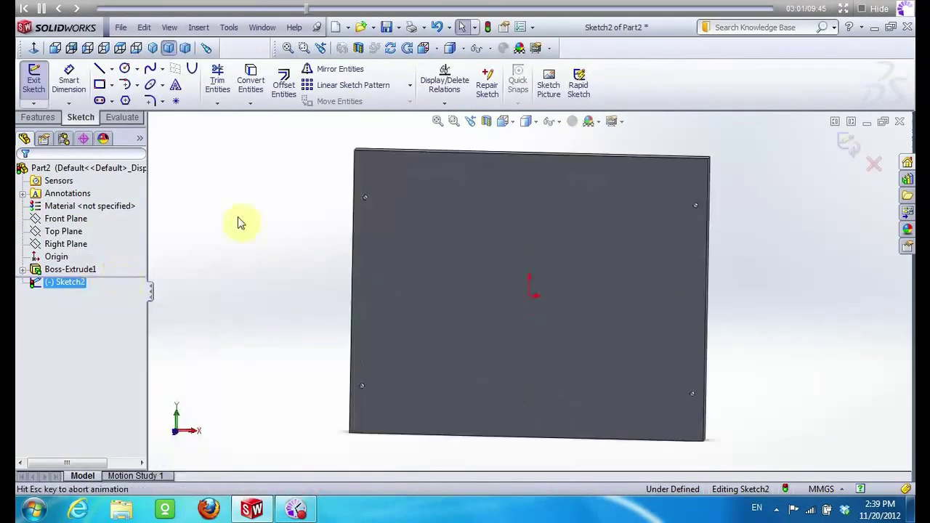
left_click(125, 68)
scroll(374, 221, "down", 5)
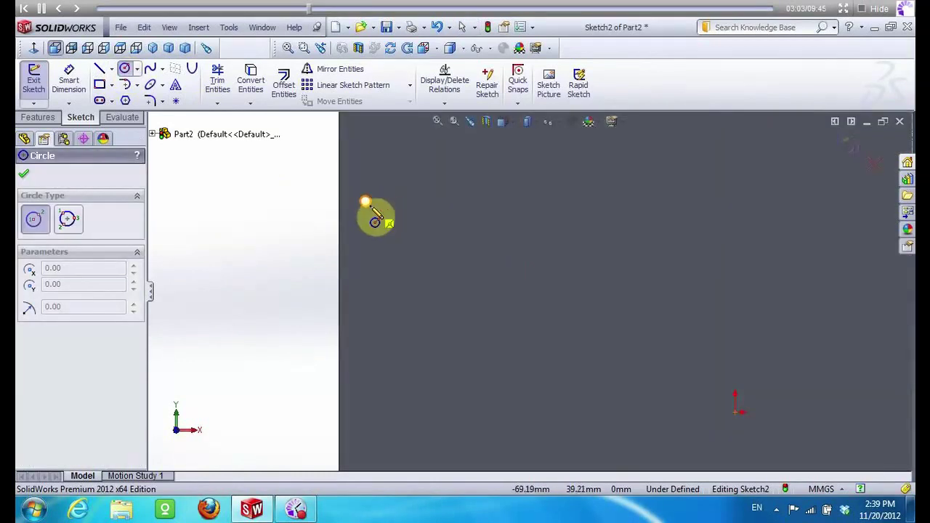
left_click(366, 203)
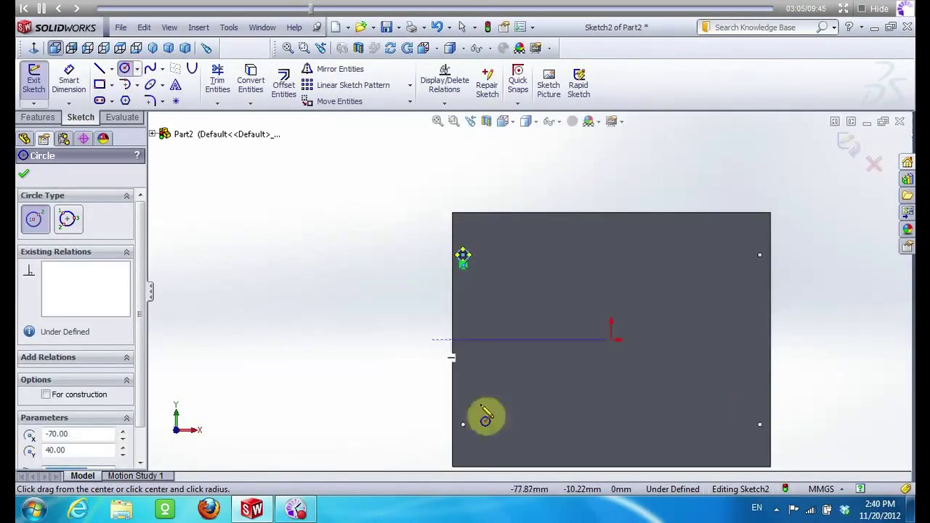
scroll(446, 382, "down", 2)
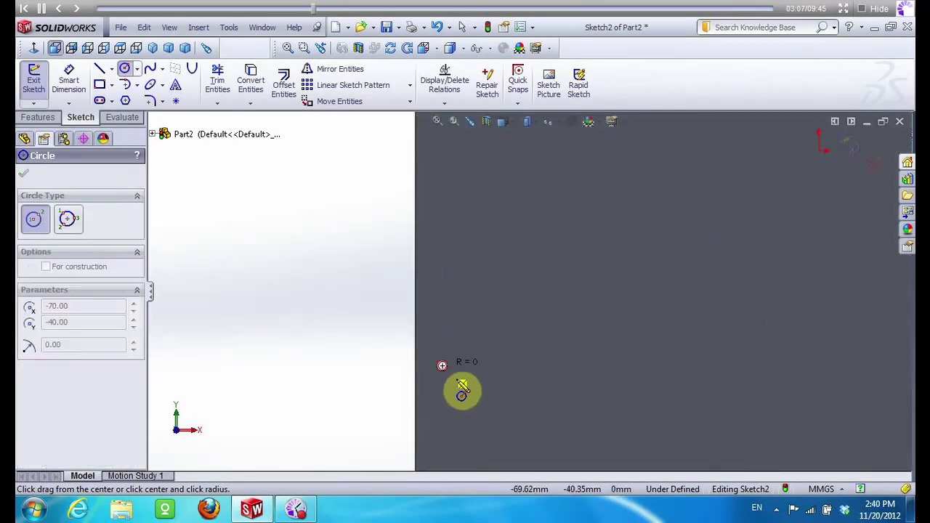
scroll(789, 353, "up", 3)
scroll(696, 361, "down", 4)
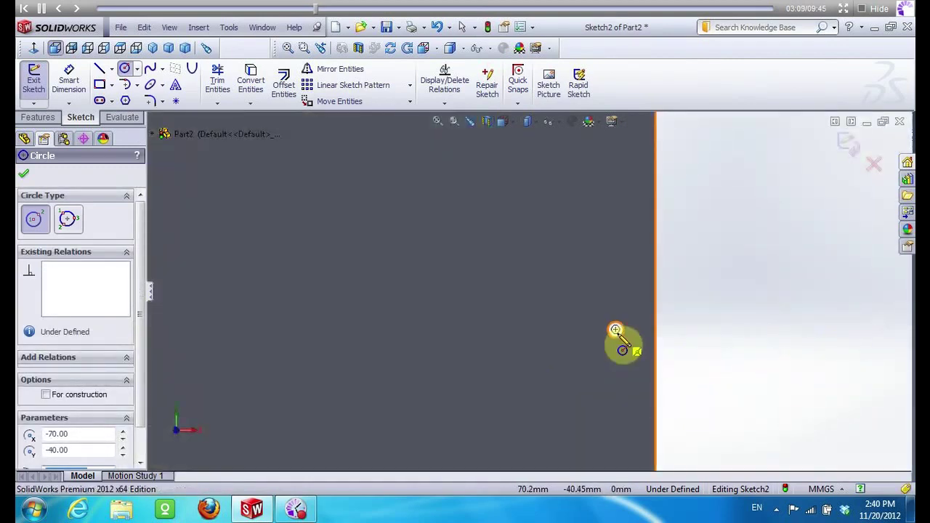
left_click_drag(615, 331, 621, 338)
scroll(644, 432, "up", 2)
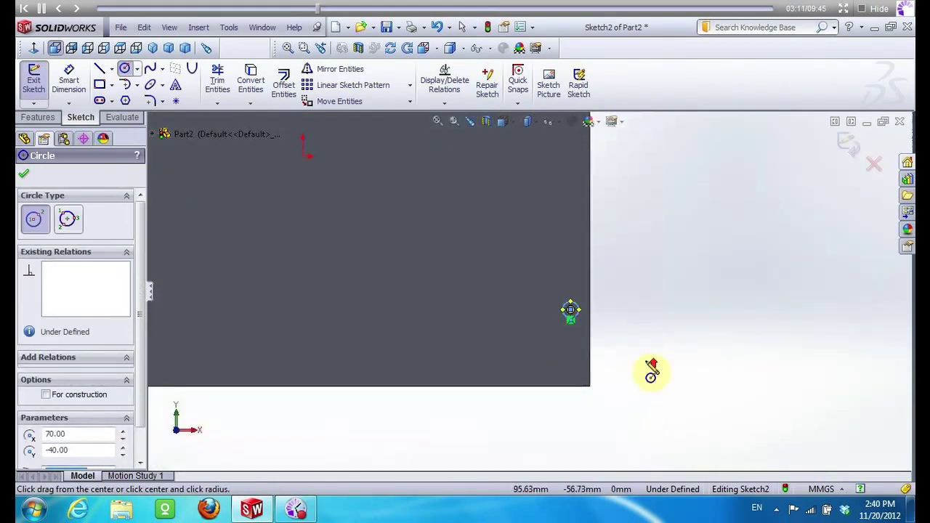
scroll(649, 376, "up", 2)
scroll(551, 207, "down", 3)
scroll(539, 231, "down", 2)
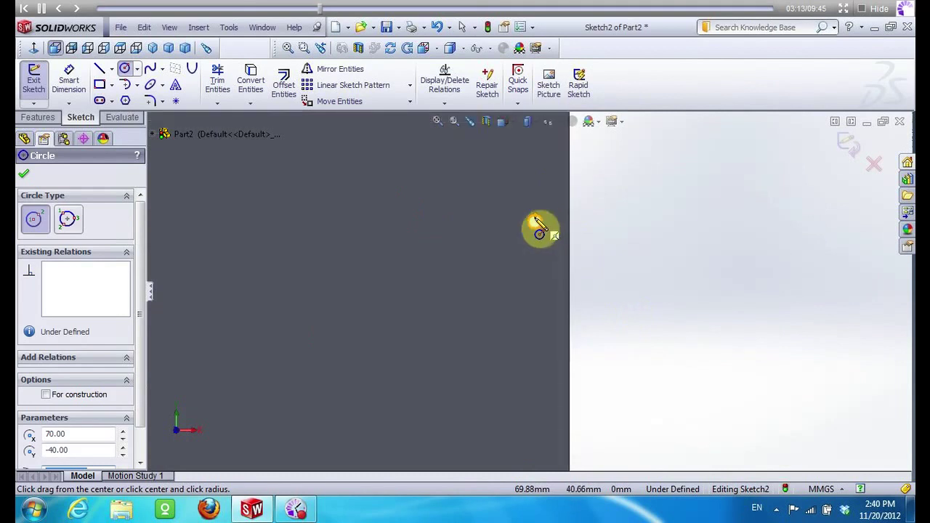
left_click_drag(534, 222, 546, 241)
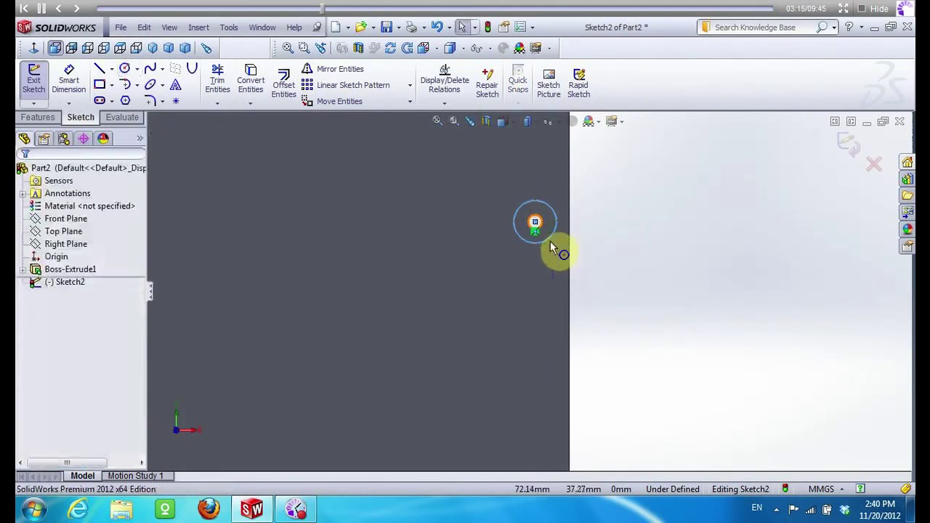
type("2")
key("Return")
Sketch the remaining corner circles at bottom-right, bottom-left and top-left with radius 2
scroll(552, 251, "up", 2)
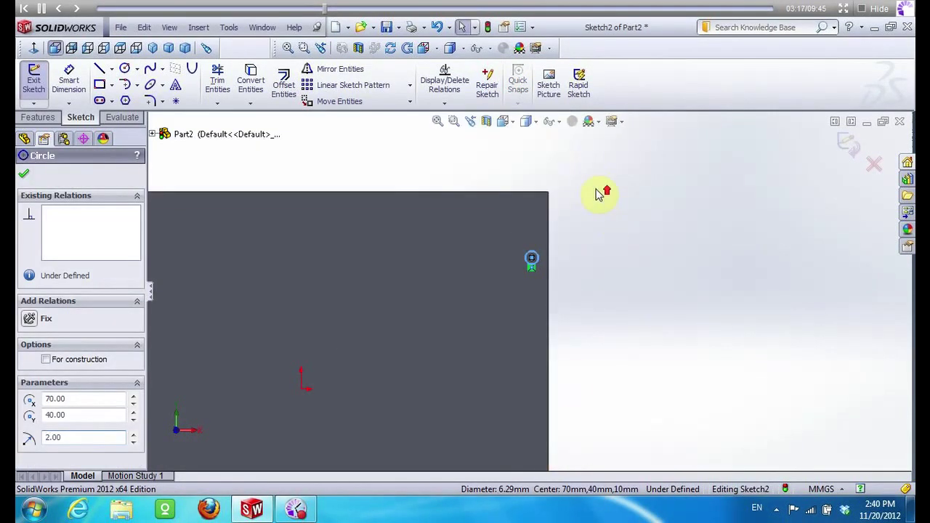
scroll(530, 305, "up", 2)
scroll(528, 336, "down", 3)
left_click_drag(511, 299, 520, 305)
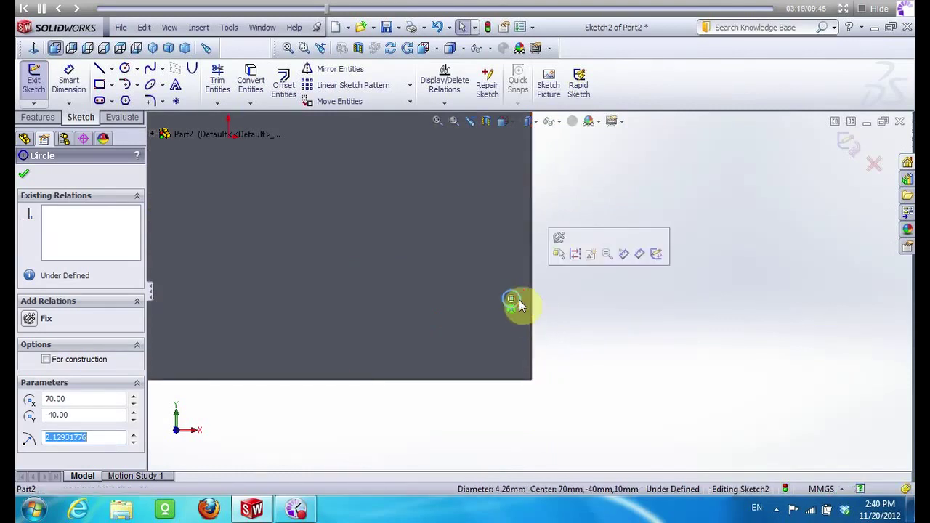
scroll(574, 320, "up", 3)
scroll(296, 287, "down", 3)
left_click_drag(415, 319, 433, 324)
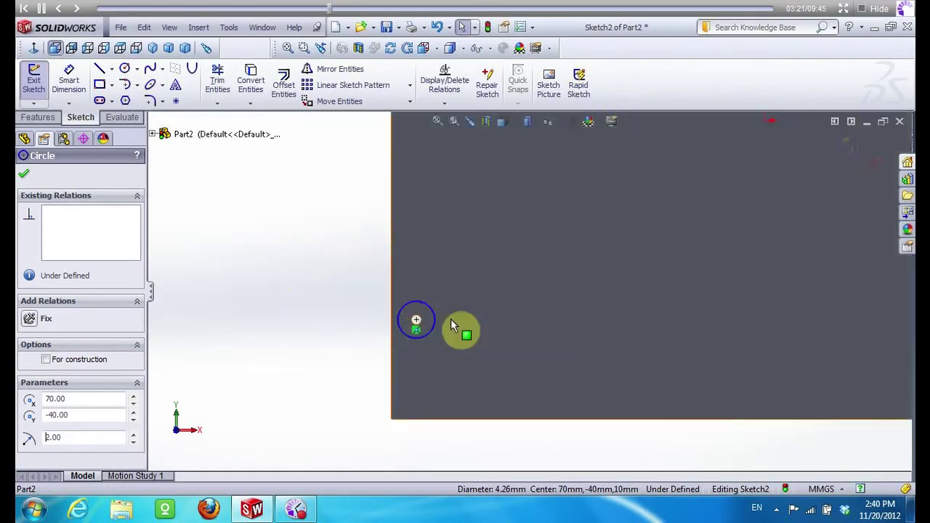
type("2")
key("Return")
scroll(428, 371, "up", 3)
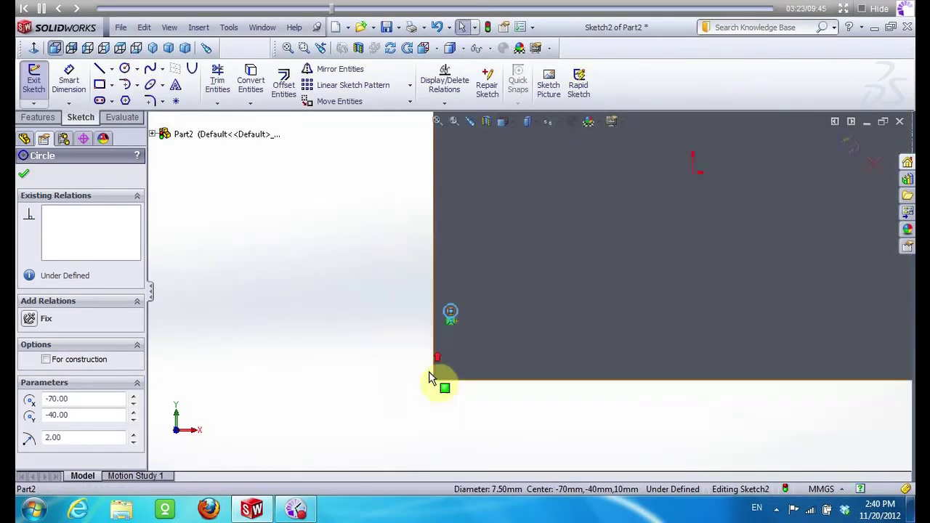
scroll(501, 180, "down", 3)
mouse_move(496, 230)
left_mouse_down()
mouse_move(518, 231)
mouse_move(507, 231)
left_mouse_up()
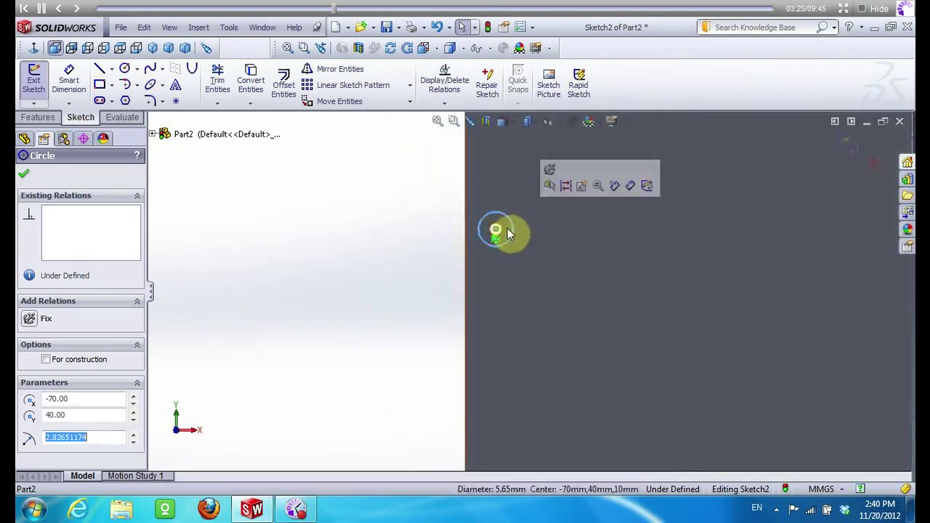
left_click(47, 118)
Cut the four corner holes through the plate, save the part as Side, and close it
left_click(207, 87)
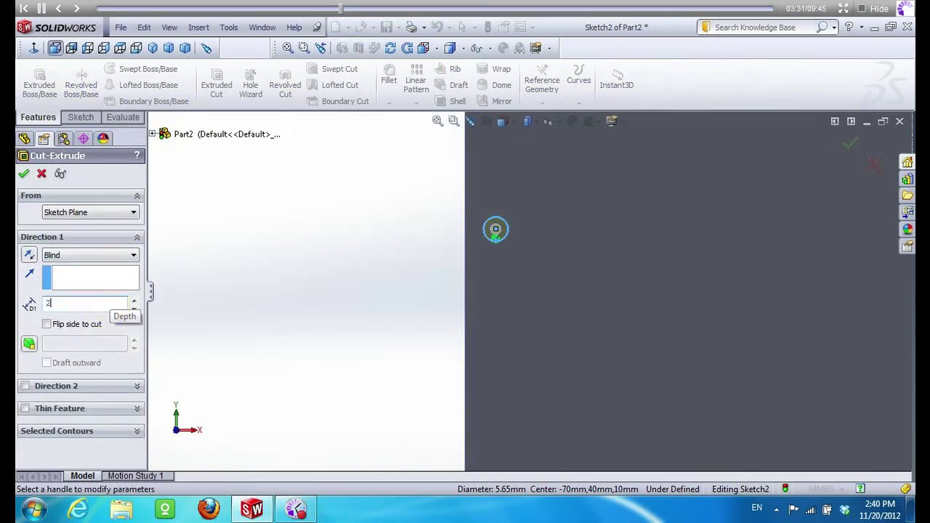
left_click(25, 175)
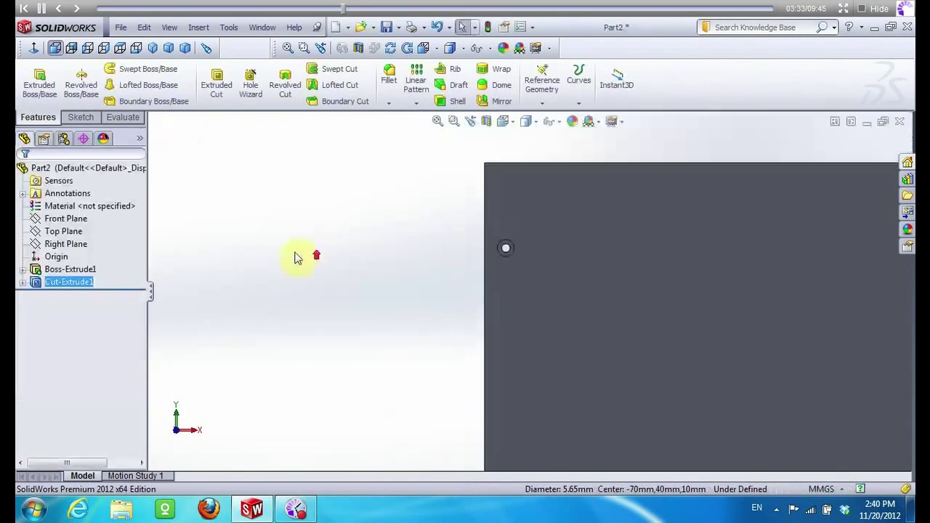
left_click(121, 26)
left_click(138, 135)
type("Side")
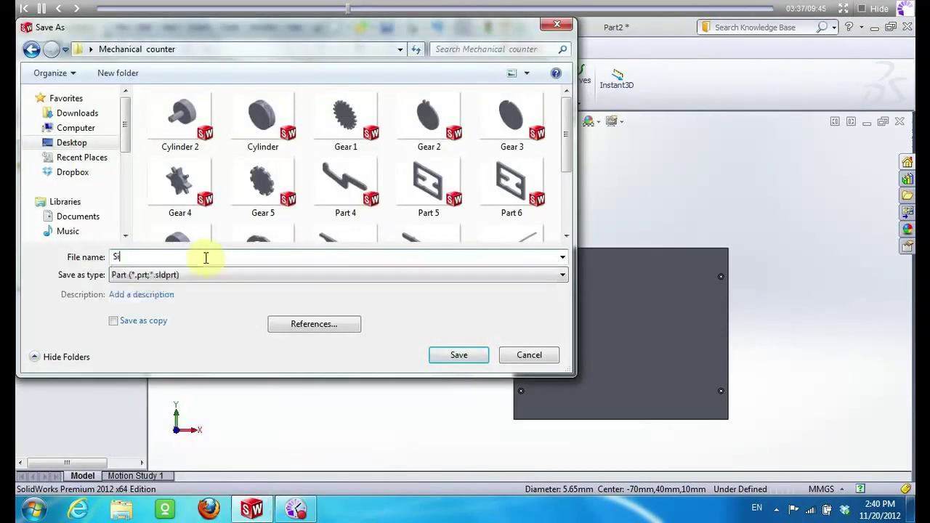
left_click(467, 362)
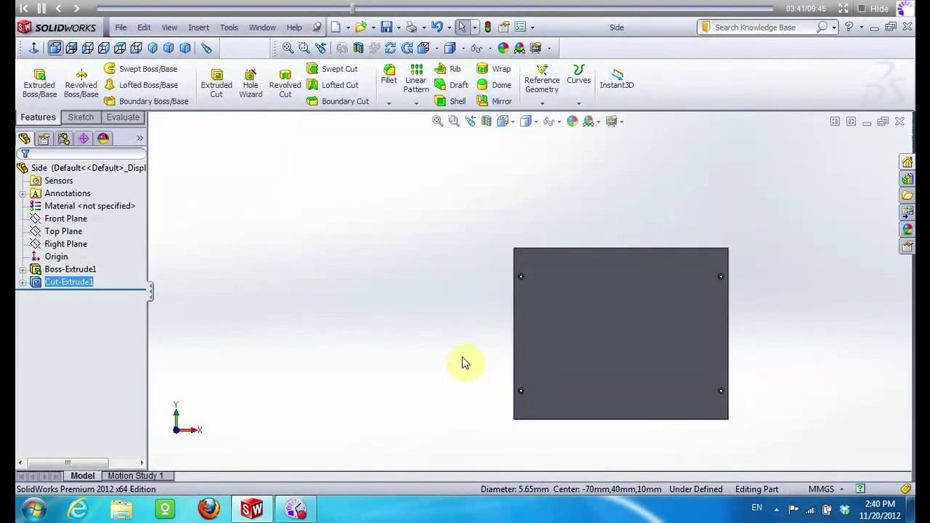
key("ctrl+w")
left_click(241, 29)
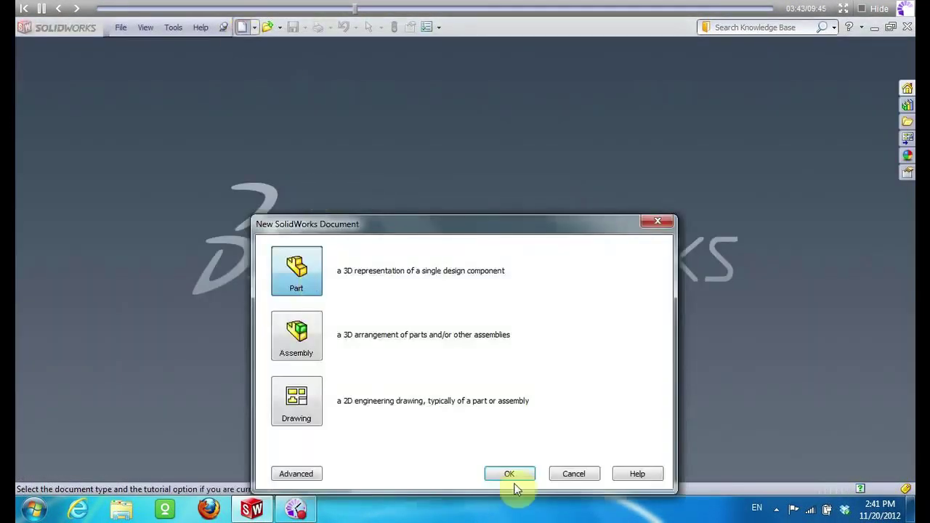
Create a new part and start a sketch on the Front Plane
left_click(511, 474)
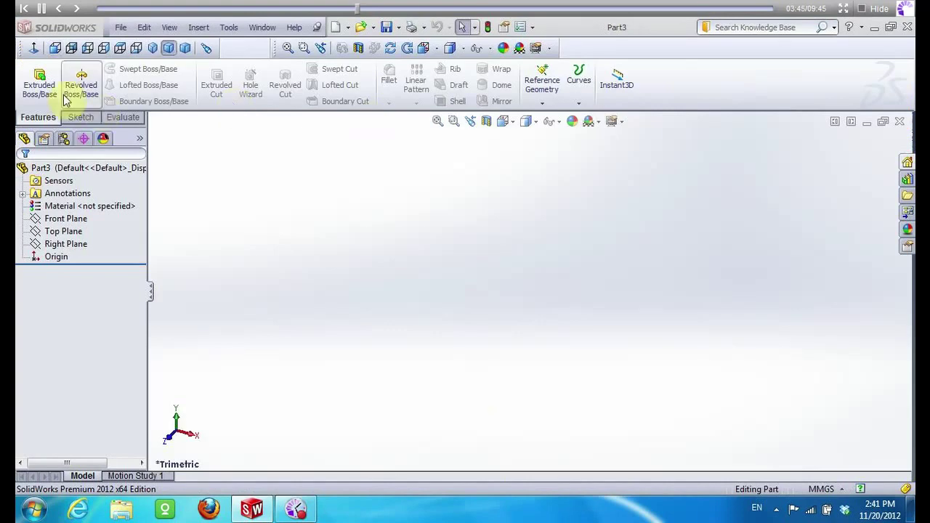
left_click(72, 124)
left_click(33, 76)
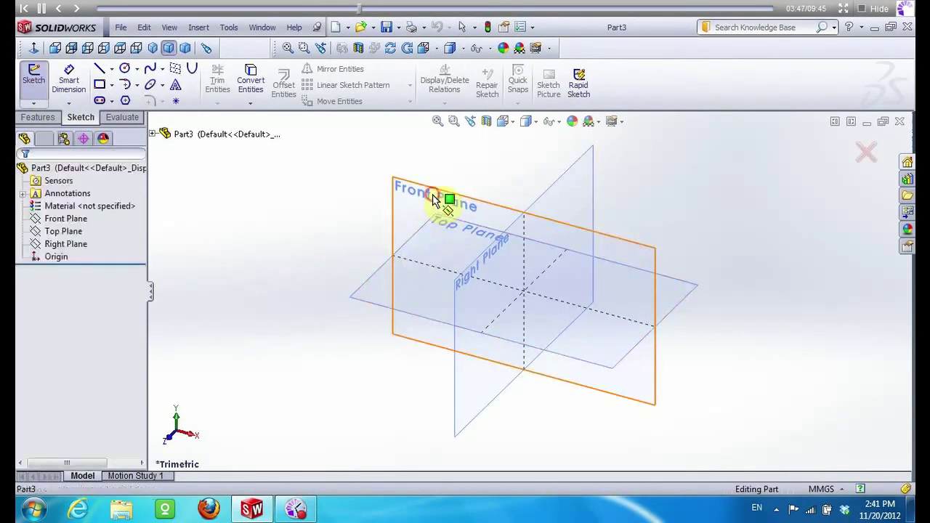
left_click(425, 203)
Draw a rectangle around the origin and set its top edge to 150 mm
left_click(100, 84)
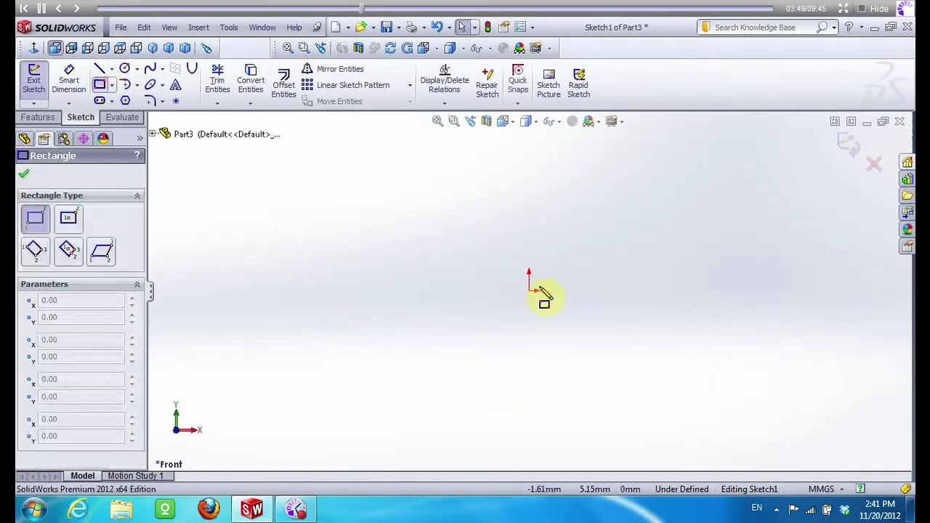
left_click_drag(367, 202, 779, 384)
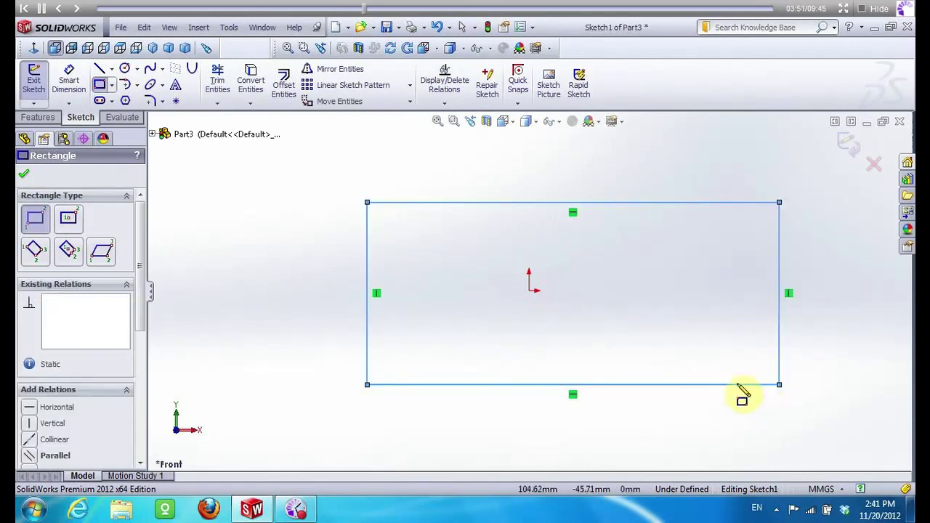
key("Escape")
left_click(400, 206)
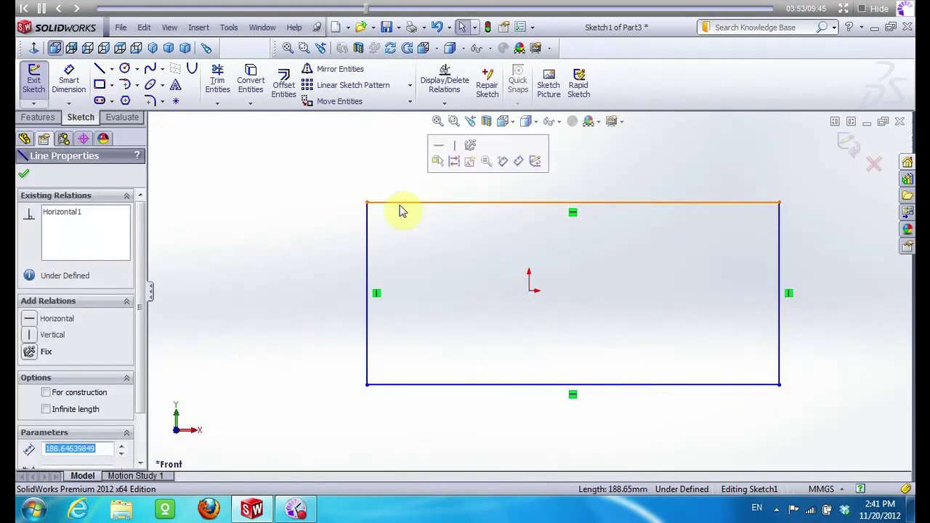
type("150")
key("Return")
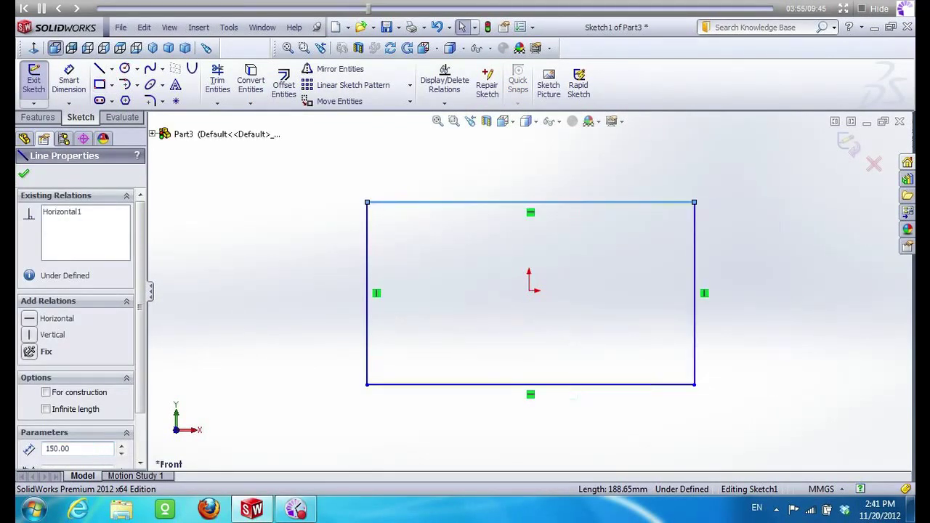
Set the rectangle's left edge length to 182 mm
left_click(369, 234)
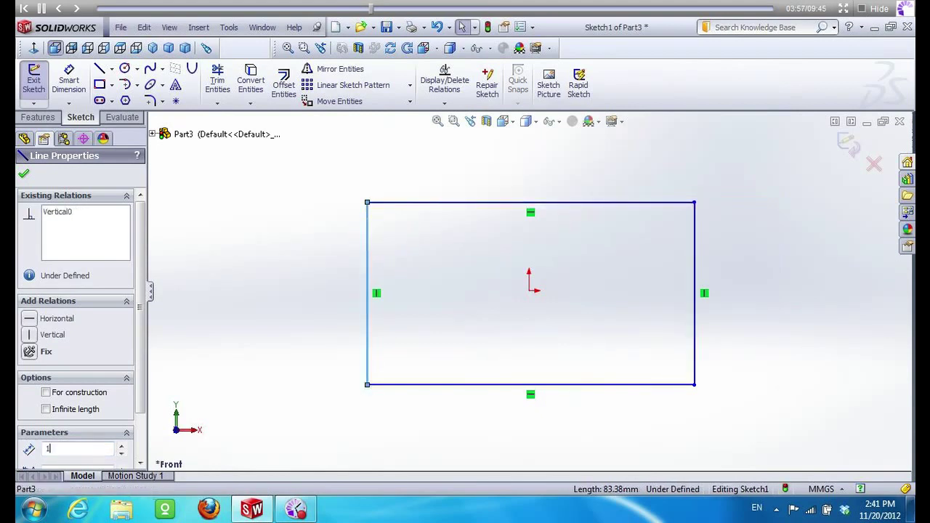
type("182")
key("Return")
scroll(418, 326, "up", 2)
scroll(509, 240, "up", 2)
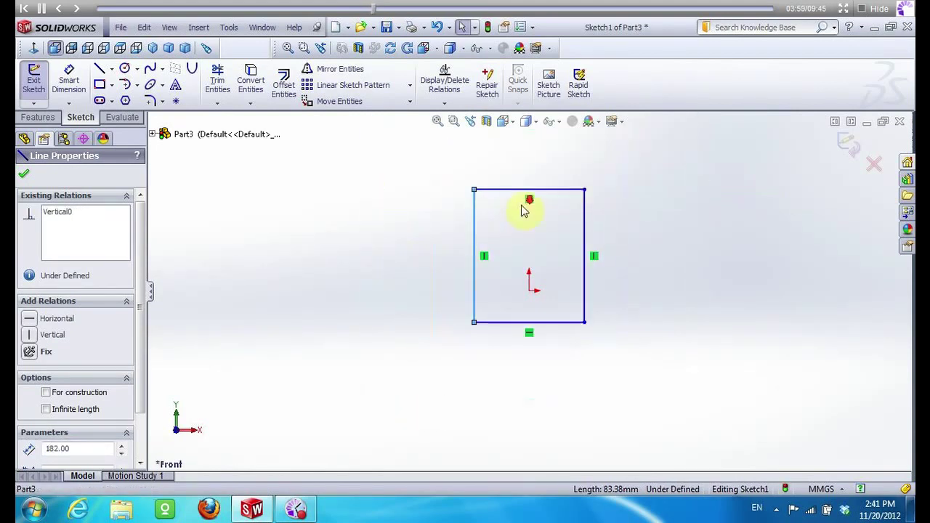
scroll(529, 202, "down", 4)
Draw a short helper line near the top-left corner and set its length to 20
left_click(102, 69)
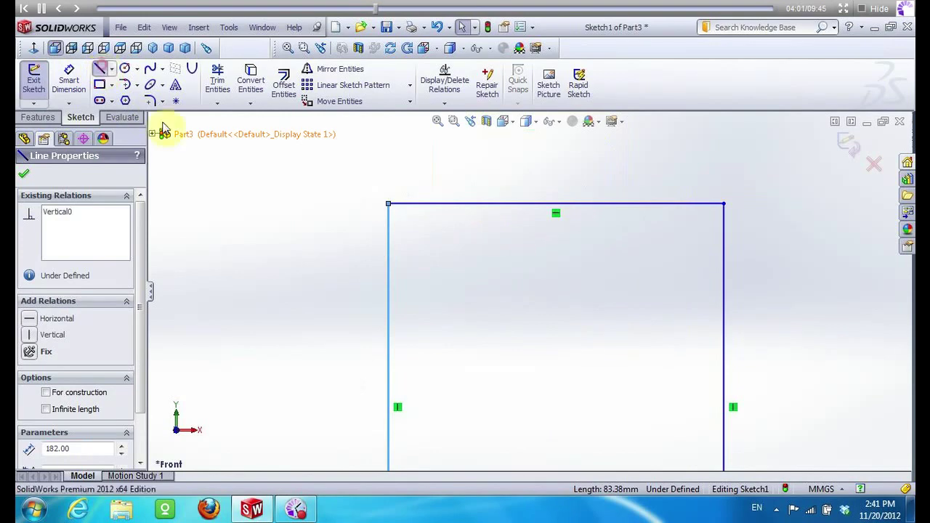
left_click(388, 204)
left_click(388, 206)
left_click(456, 223)
key("Escape")
left_click_drag(365, 185, 407, 243)
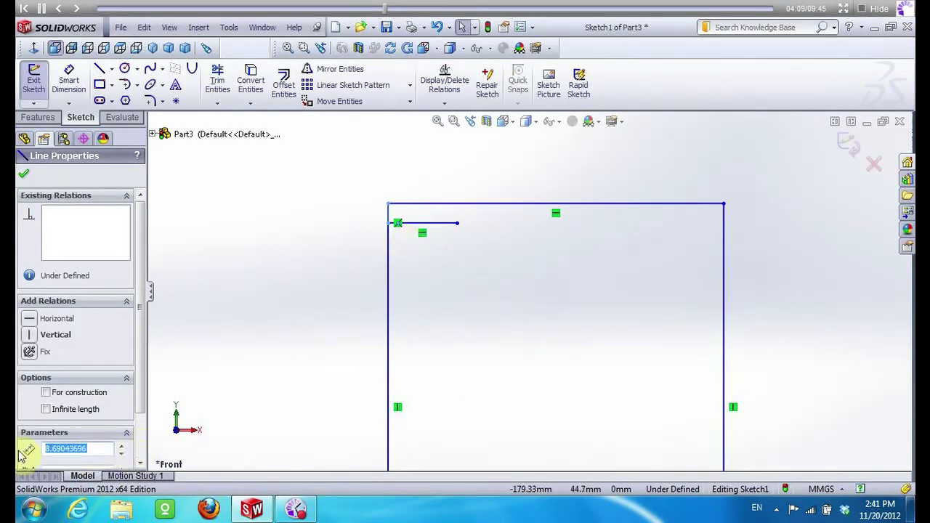
left_click(431, 218)
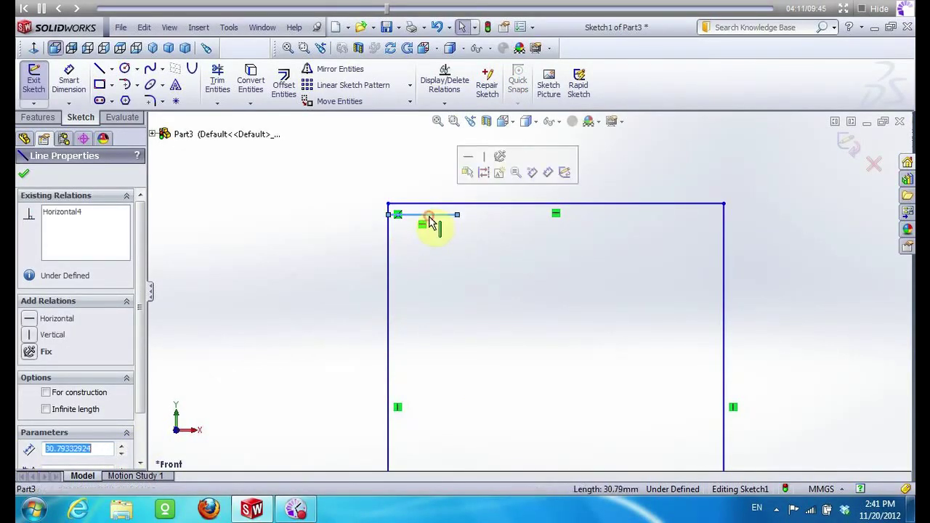
type("20")
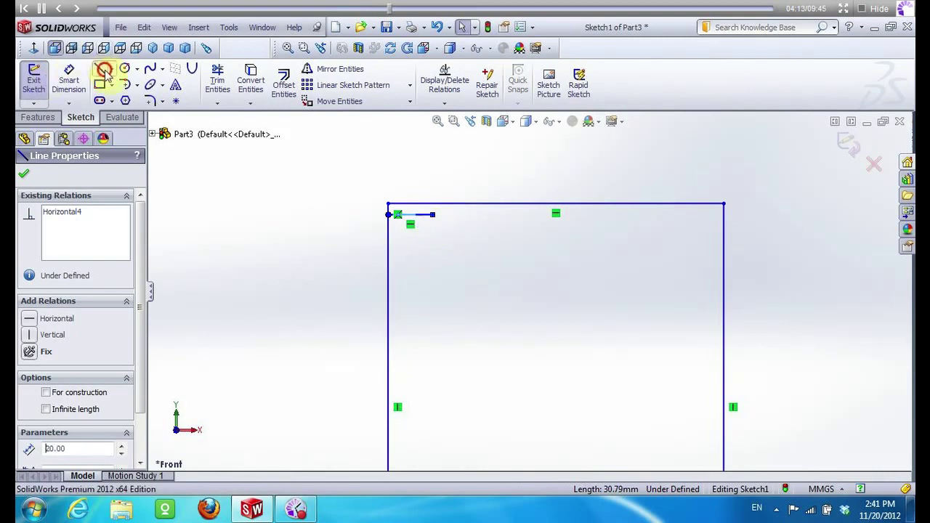
Add short helper lines from the left edge's midpoint and down from the top edge
left_click(99, 68)
key("z")
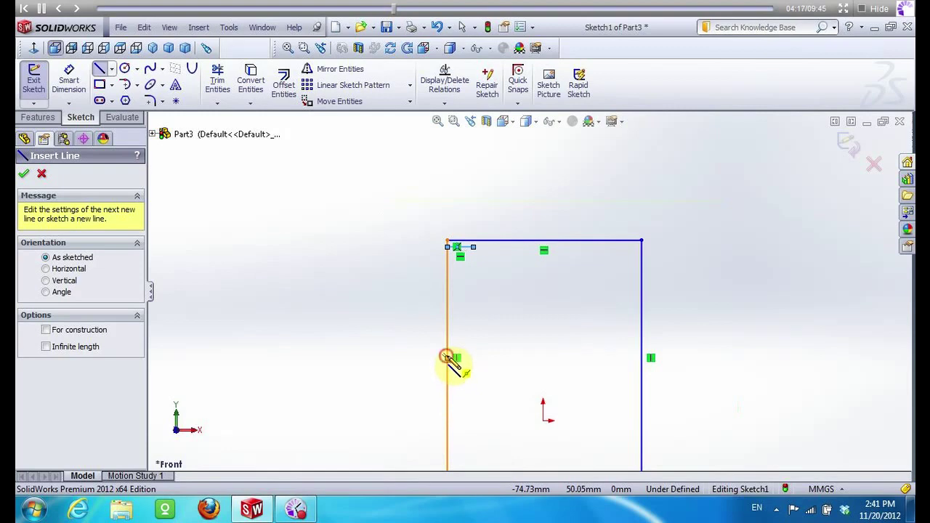
left_click(448, 358)
left_click(477, 358)
key("Escape")
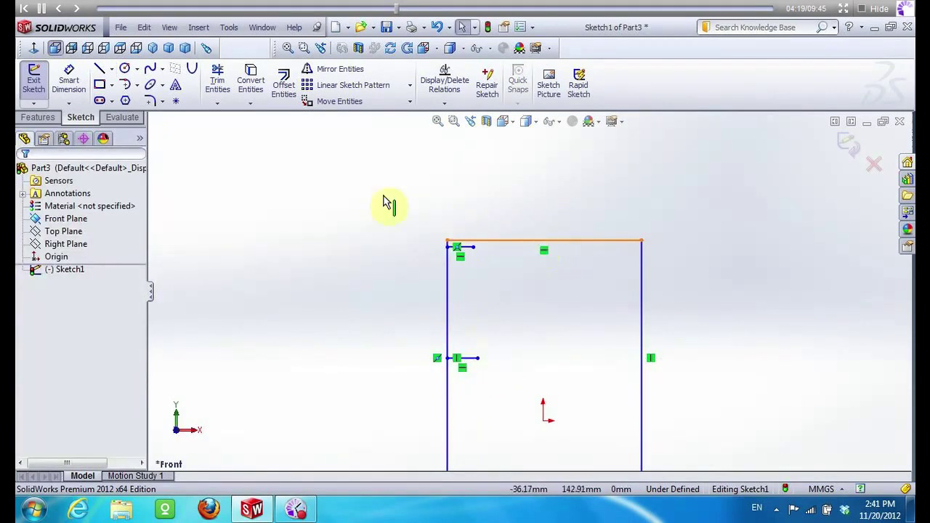
left_click(101, 68)
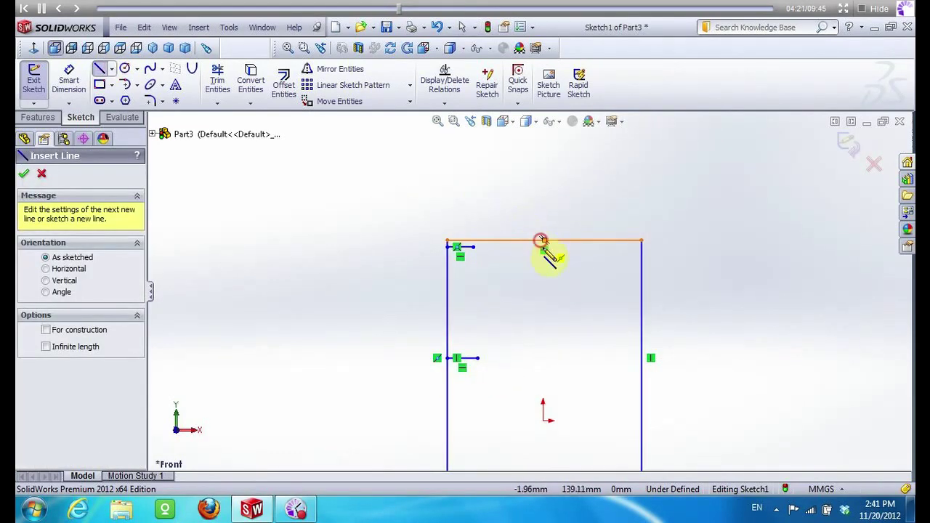
left_click(541, 240)
left_click(543, 260)
key("Escape")
Sketch a small circle at the short helper line's end near the top-left corner
scroll(465, 255, "up", 3)
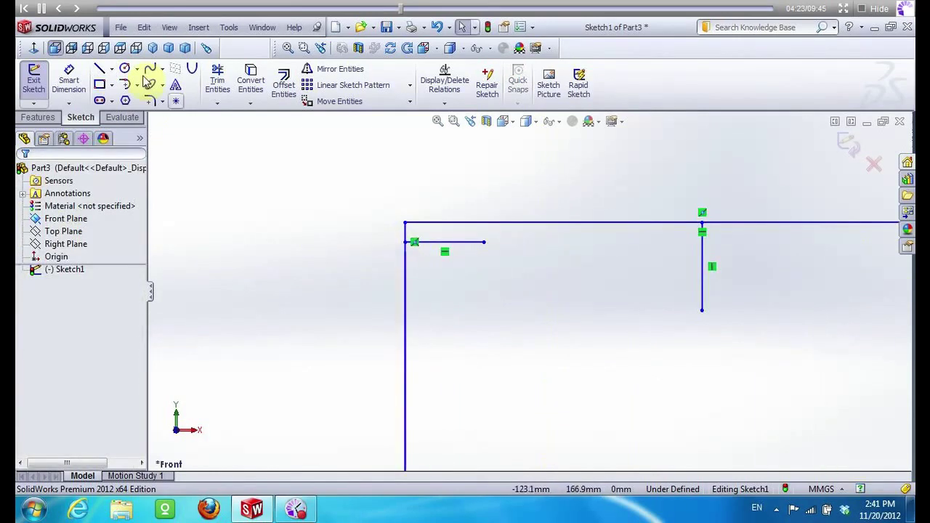
left_click(484, 242)
left_click(501, 255)
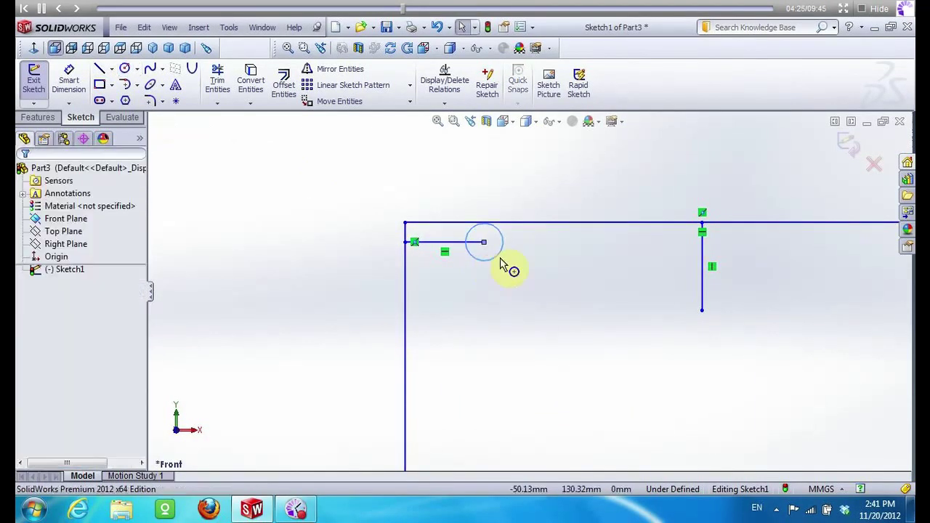
key("Escape")
mouse_move(379, 179)
left_mouse_down()
mouse_move(424, 266)
mouse_move(494, 264)
left_mouse_up()
left_click(467, 262)
scroll(494, 263, "up", 3)
left_click(319, 68)
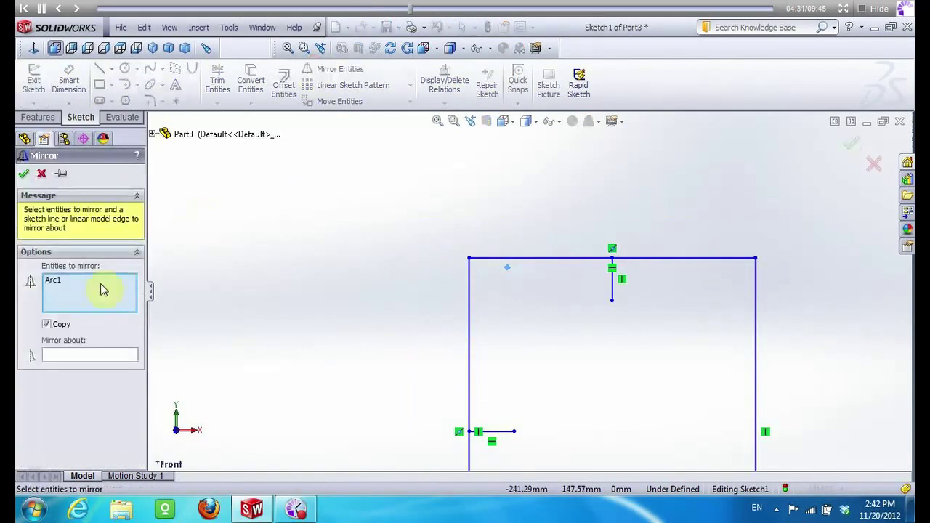
Mirror the corner circle across the short vertical centre line, then delete that helper line
left_click(90, 354)
left_click(620, 289)
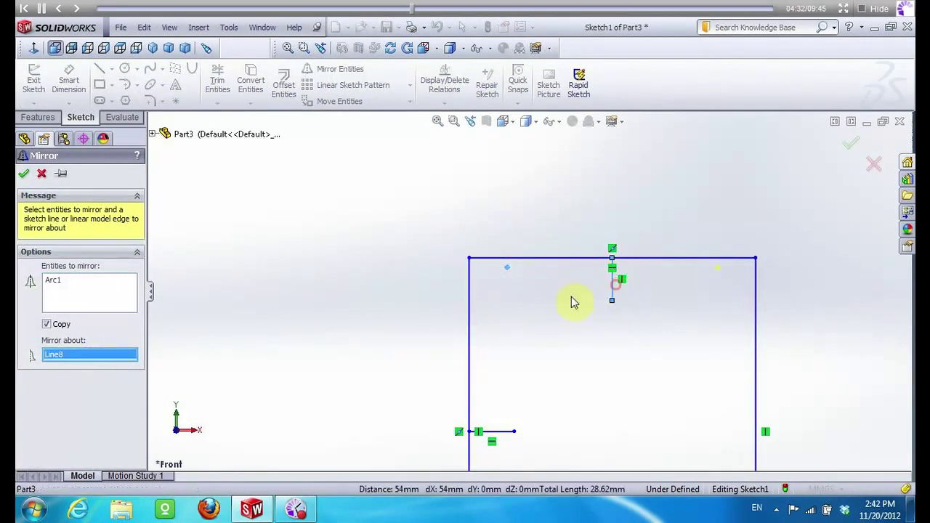
left_click(23, 175)
left_click(616, 294)
key("Delete")
Mirror both top corner circles downward about the short horizontal line and delete that helper line
left_click(524, 259)
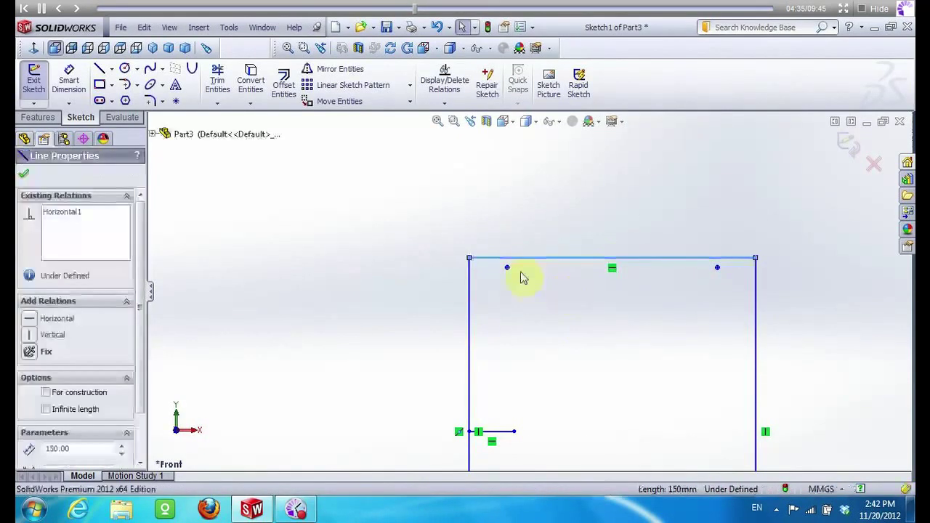
left_click(497, 268)
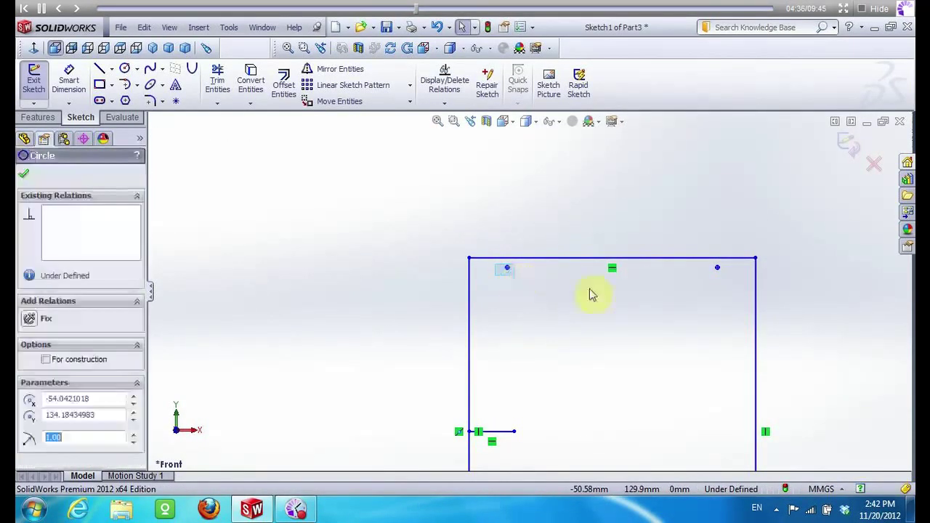
left_click(720, 275, "ctrl")
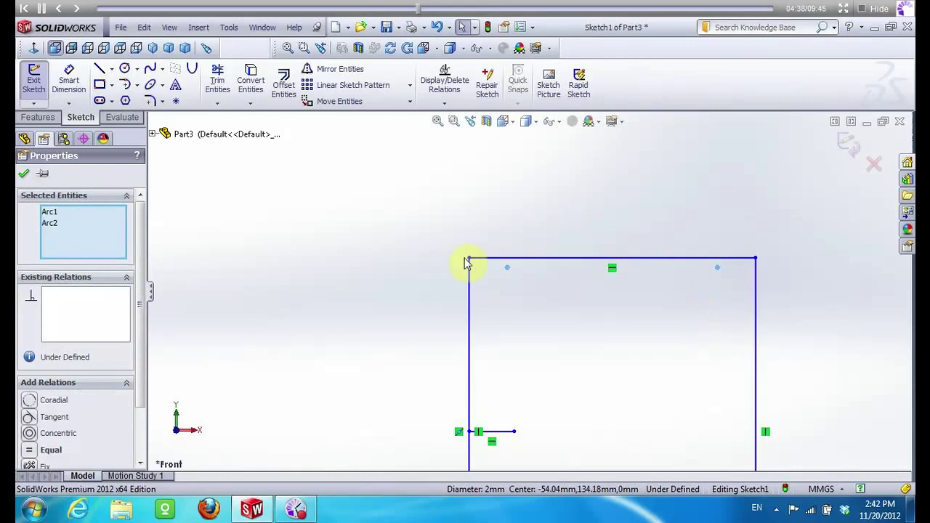
left_click(323, 68)
left_click(95, 355)
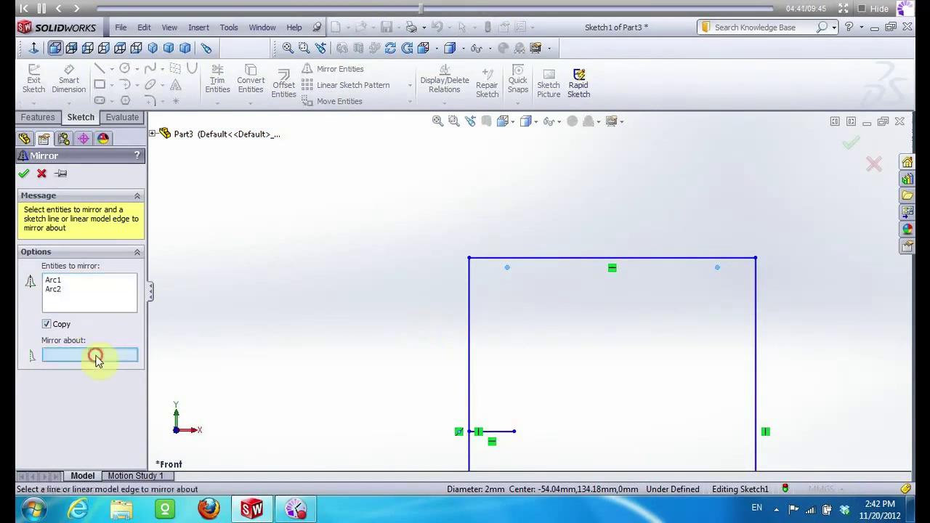
left_click(491, 435)
left_click(23, 172)
key("f")
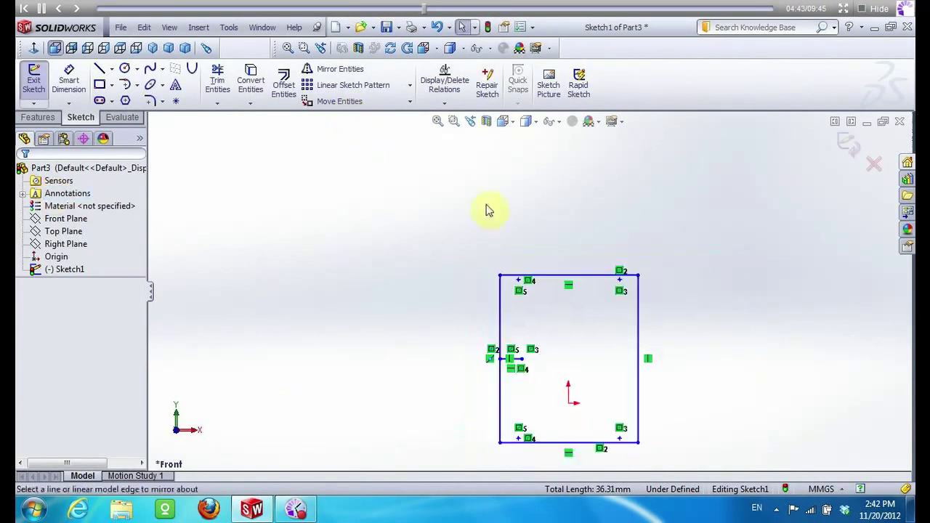
scroll(524, 285, "down", 3)
left_click(509, 441)
key("Delete")
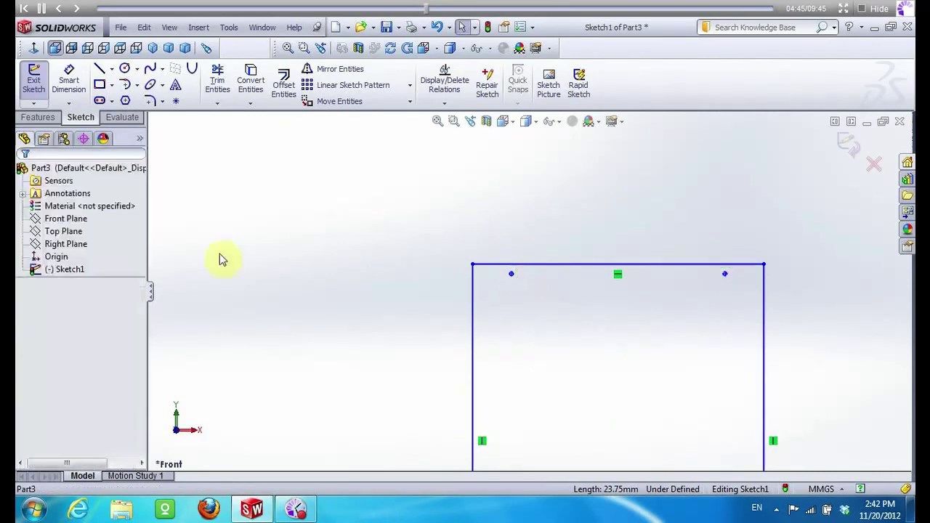
Extrude the sketch 10 mm into Boss-Extrude1 and start Sketch2 on the plate face
left_click(37, 117)
left_click(39, 84)
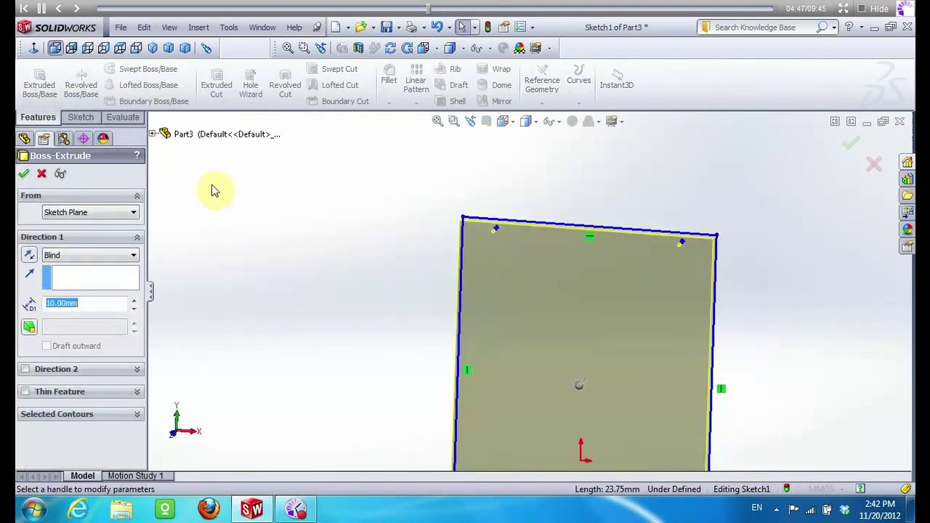
left_click(25, 175)
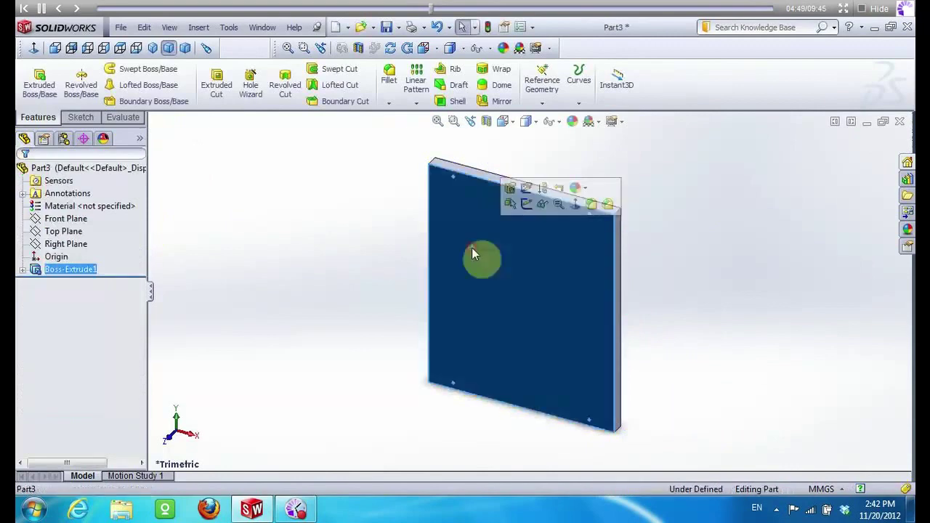
right_click(472, 248)
left_click(495, 226)
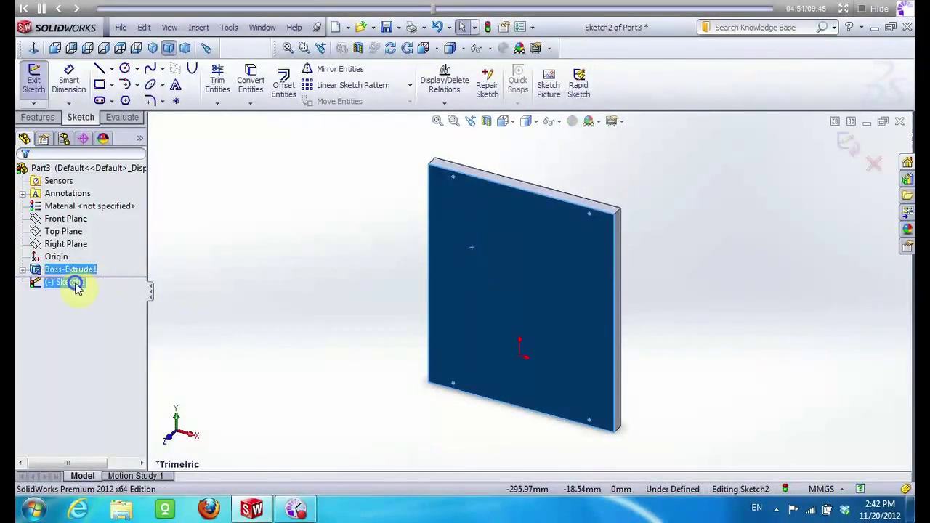
View the plate face head-on and draw circles near each of its corners
right_click(76, 284)
left_click(99, 266)
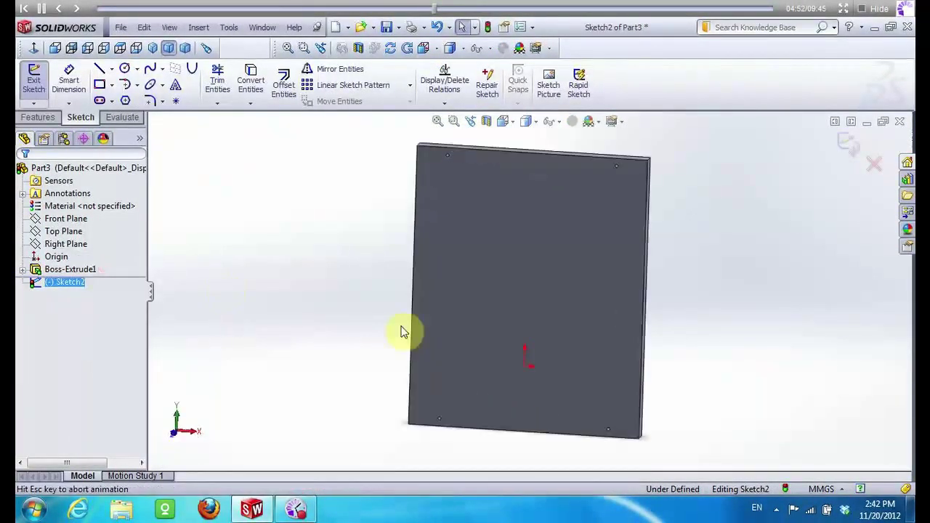
left_click(125, 69)
scroll(457, 181, "down", 5)
scroll(494, 254, "down", 3)
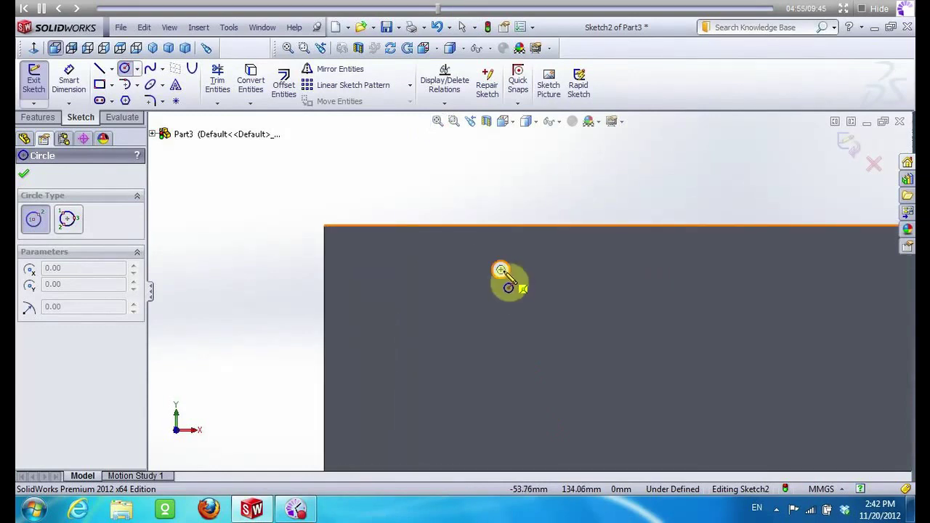
left_click(501, 270)
scroll(530, 295, "up", 2)
scroll(508, 290, "up", 2)
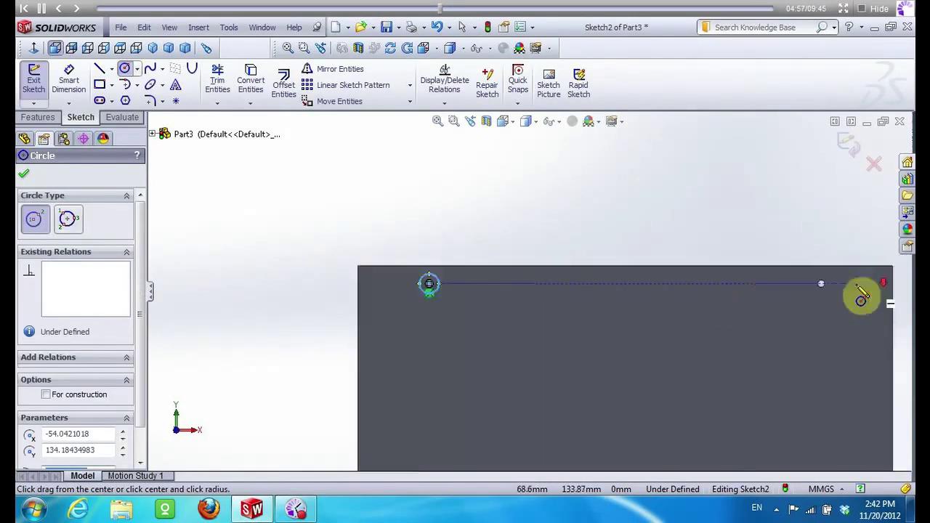
scroll(632, 297, "down", 2)
scroll(607, 309, "down", 2)
left_click(621, 314)
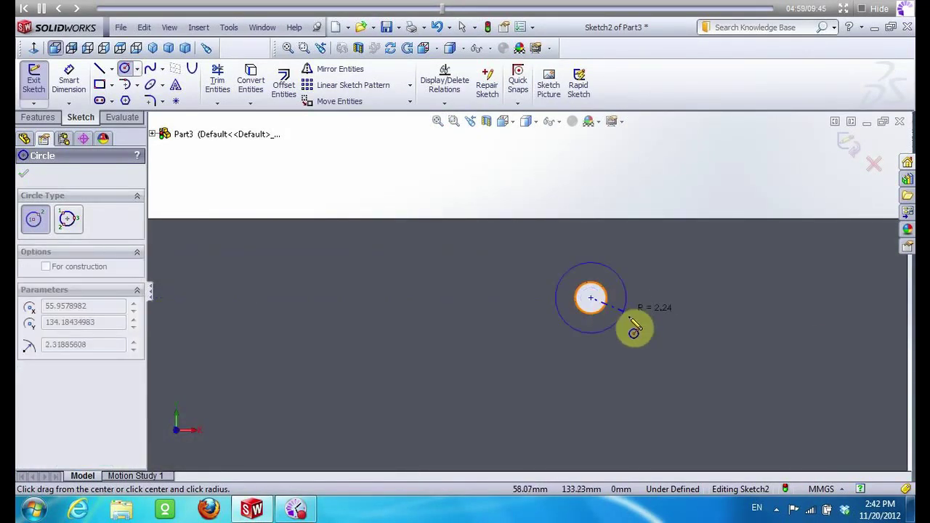
scroll(617, 254, "up", 4)
scroll(588, 335, "up", 1)
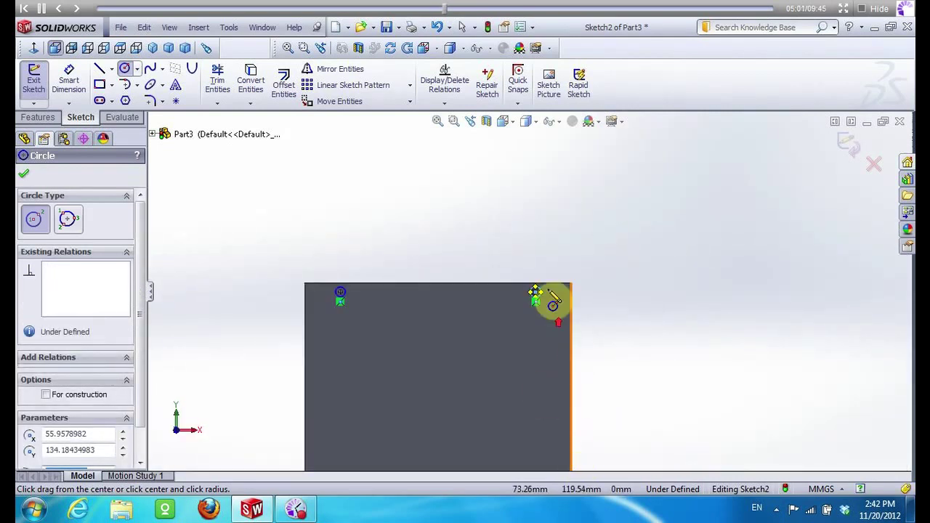
scroll(535, 436, "up", 3)
scroll(544, 409, "down", 5)
left_click(533, 362)
left_click(581, 382)
scroll(512, 380, "up", 3)
scroll(472, 363, "up", 2)
scroll(406, 305, "down", 2)
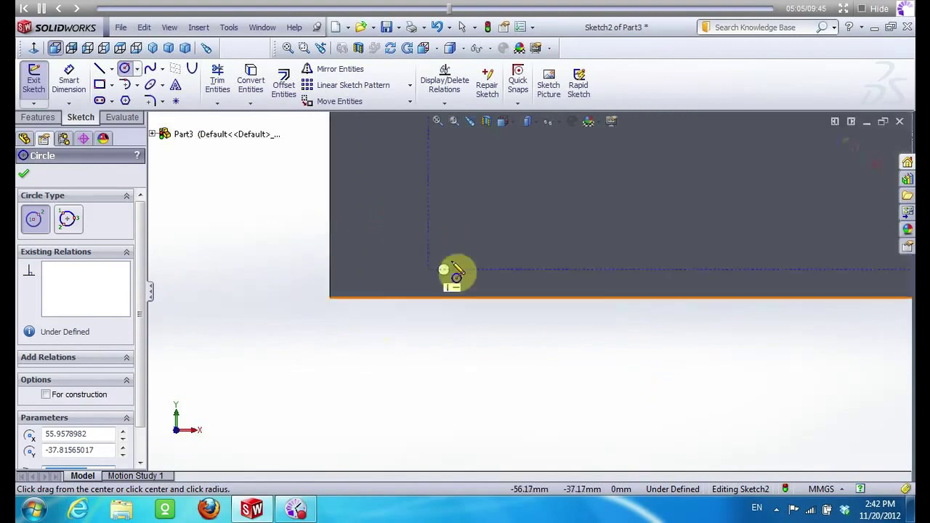
scroll(454, 283, "down", 2)
left_click(451, 282)
left_click(479, 300)
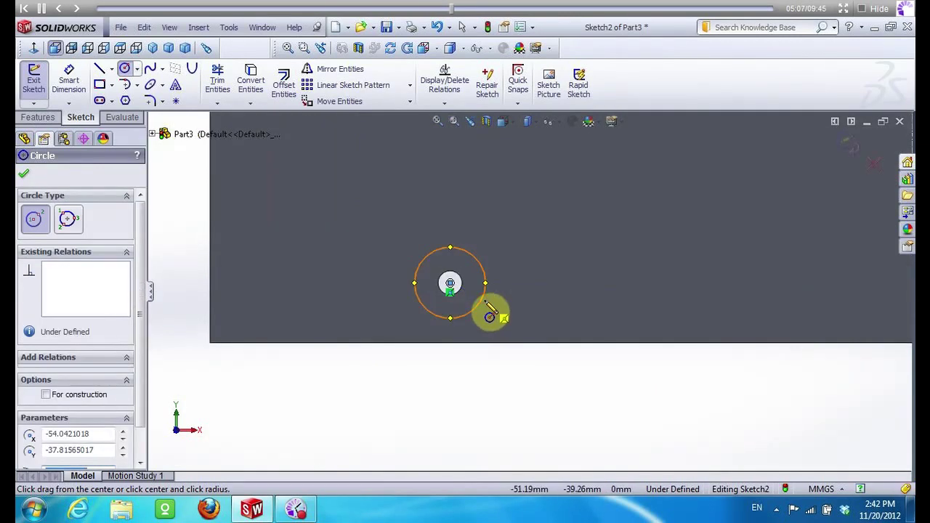
key("Escape")
Set the corner circles to radius 2 and check the remaining circles' radii
left_click(479, 300)
type("2")
key("Return")
scroll(436, 320, "up", 2)
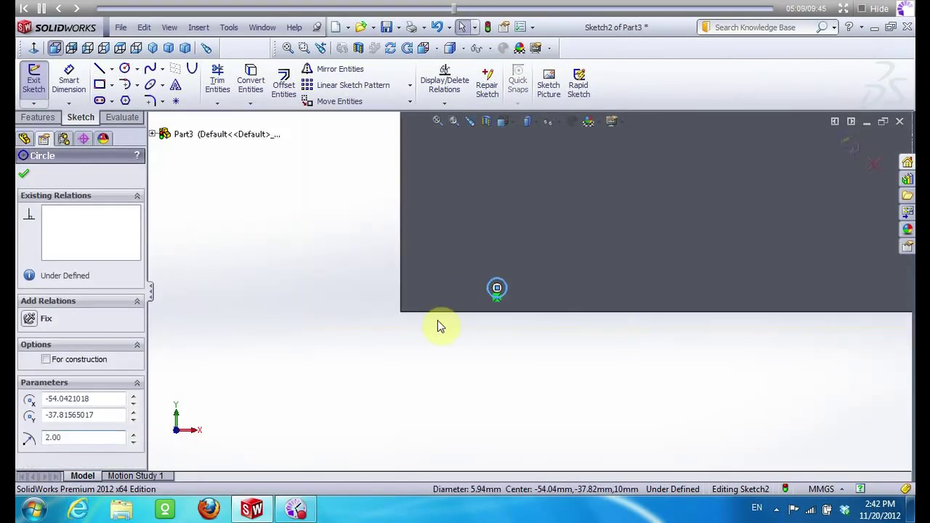
scroll(538, 305, "up", 2)
scroll(770, 301, "down", 4)
left_click(488, 256)
type("2")
key("Return")
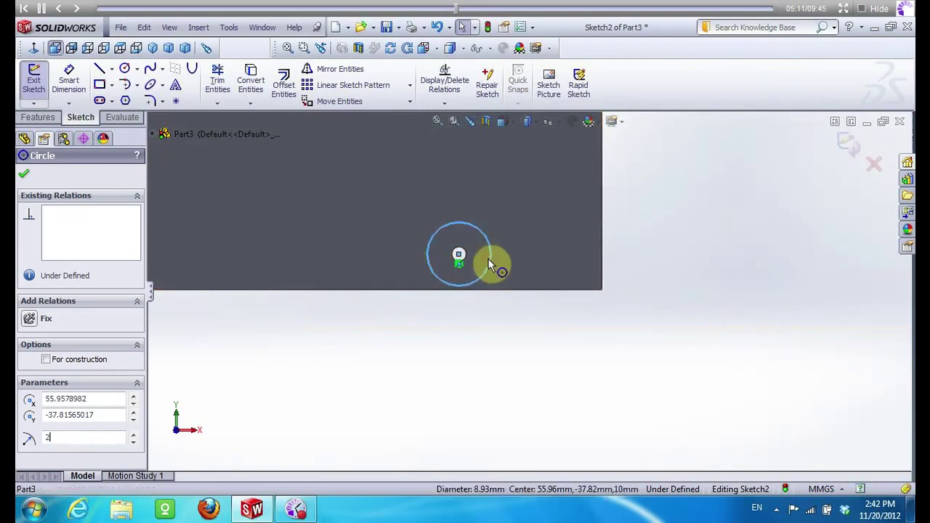
scroll(518, 364, "up", 3)
scroll(535, 233, "up", 1)
scroll(520, 133, "down", 3)
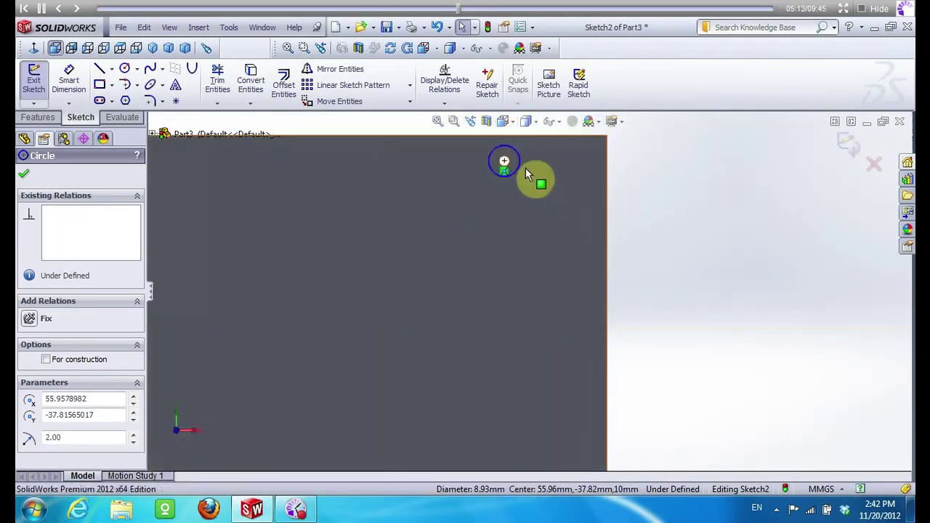
left_click(521, 165)
scroll(430, 225, "up", 2)
scroll(312, 254, "down", 3)
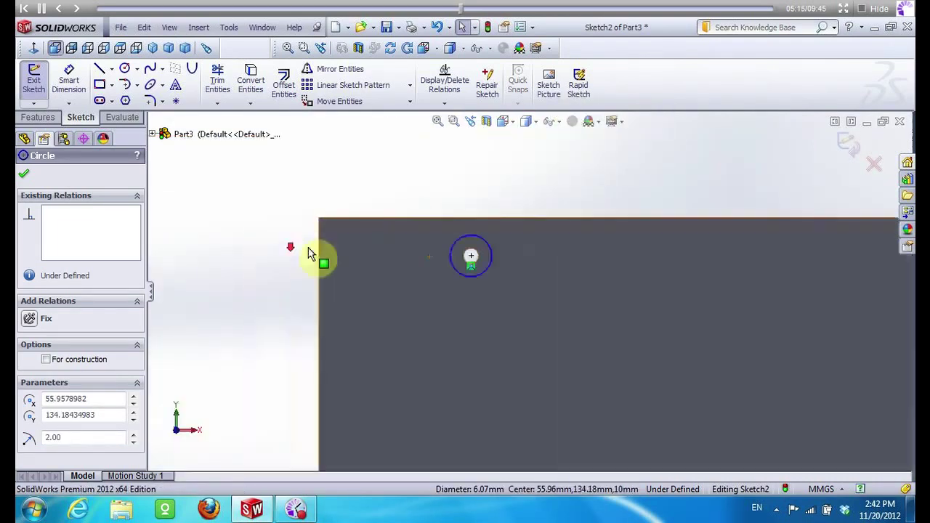
scroll(509, 265, "down", 1)
left_click(544, 265)
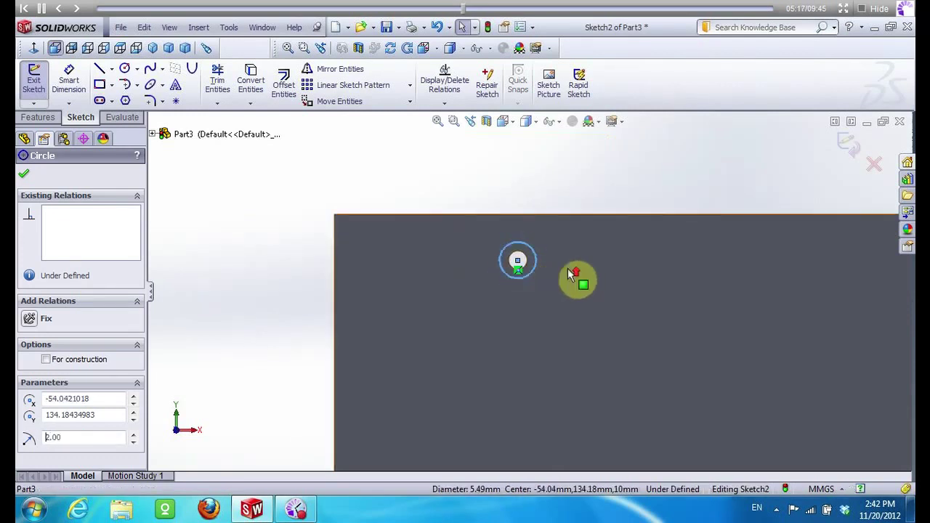
scroll(552, 283, "up", 3)
left_click(24, 173)
Cut the 2 mm circles into the plate as Cut-Extrude1, then choose File > Save As
left_click(40, 118)
left_click(216, 83)
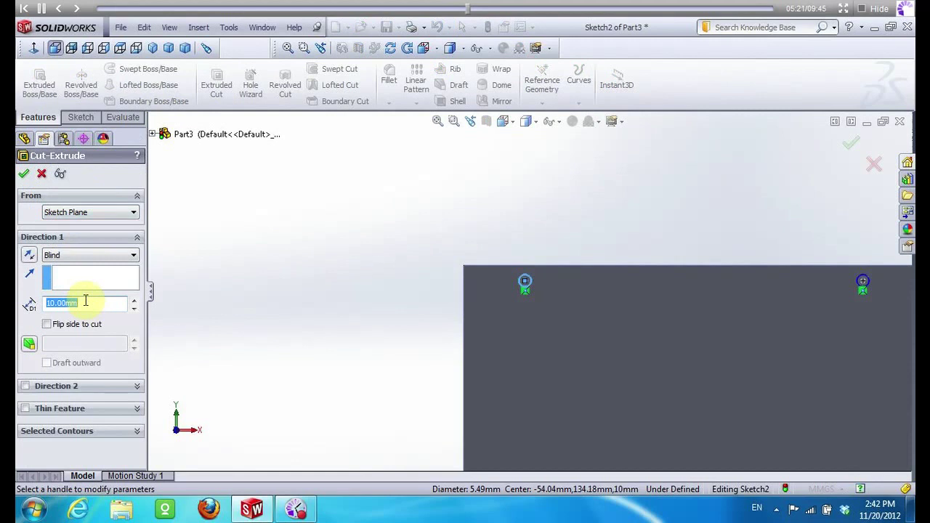
left_click(21, 175)
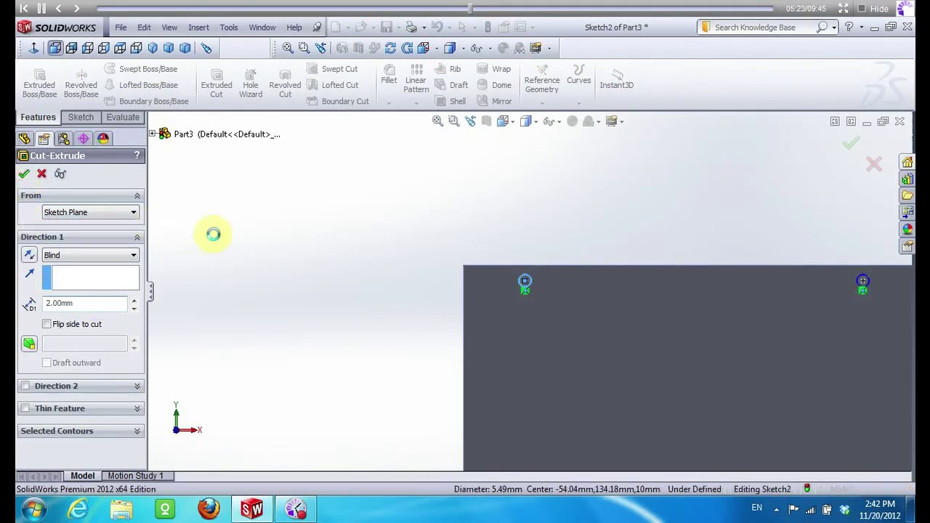
left_click(120, 27)
left_click(144, 123)
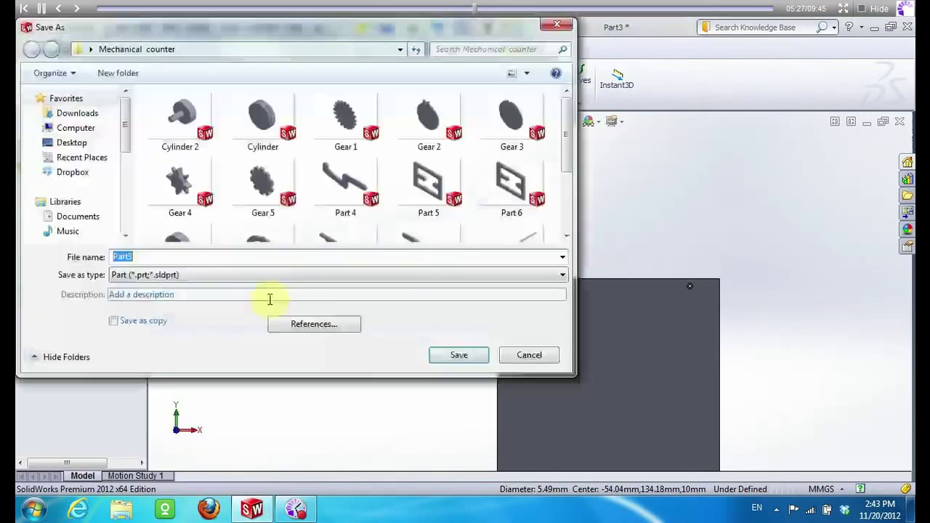
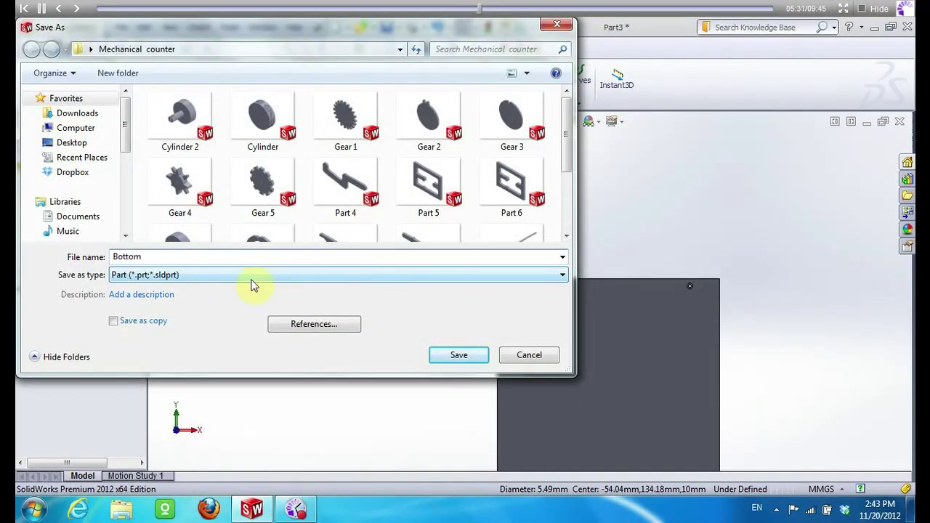
Save the part as 'Bottom', then select and right-click the plate's front face
left_click(457, 355)
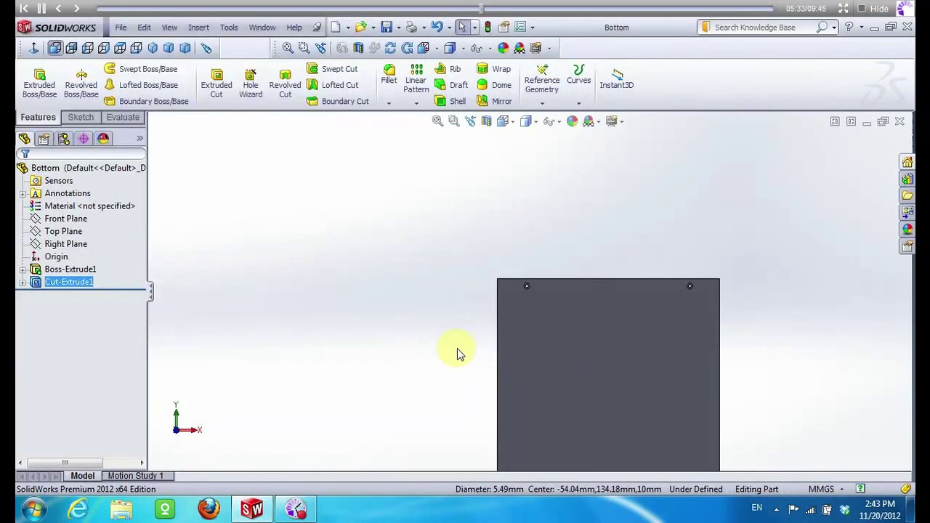
left_click(563, 323)
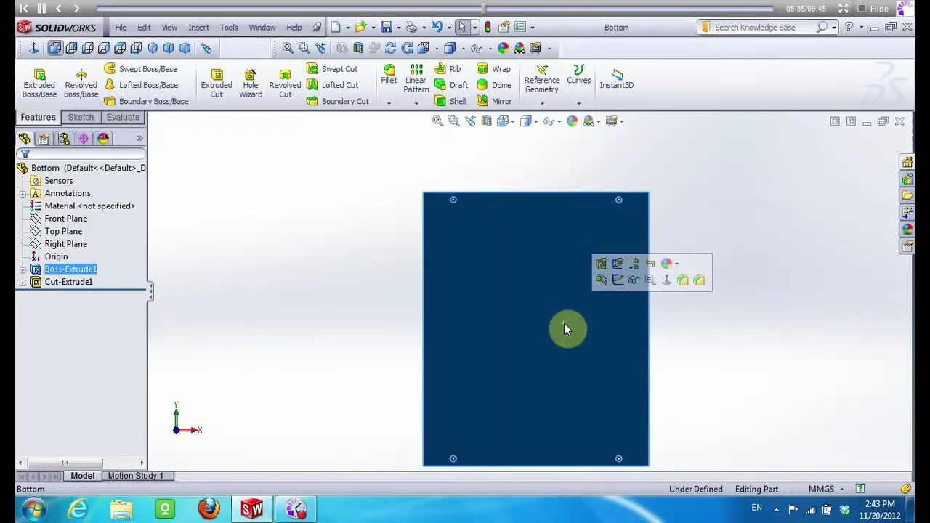
right_click(563, 323)
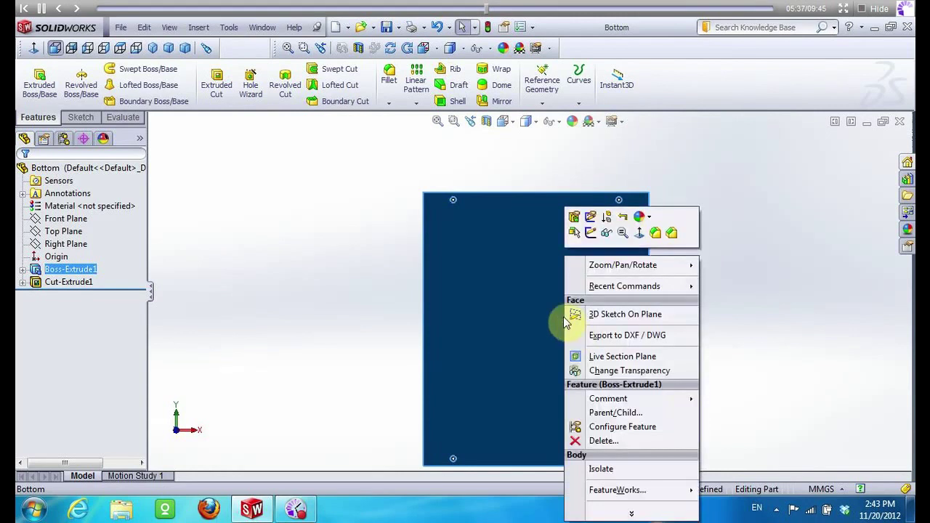
Start a sketch on the plate face with a 55 mm vertical line at its top-right corner
left_click(590, 233)
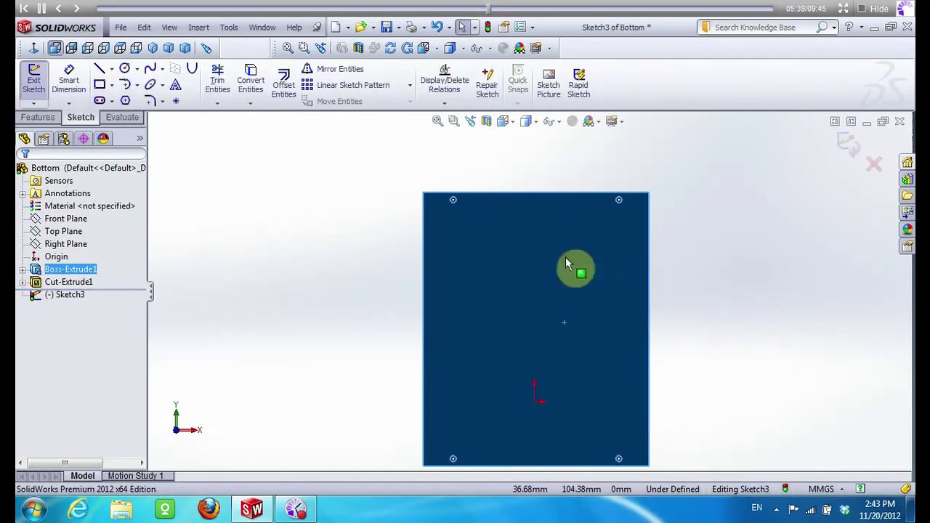
left_click(99, 69)
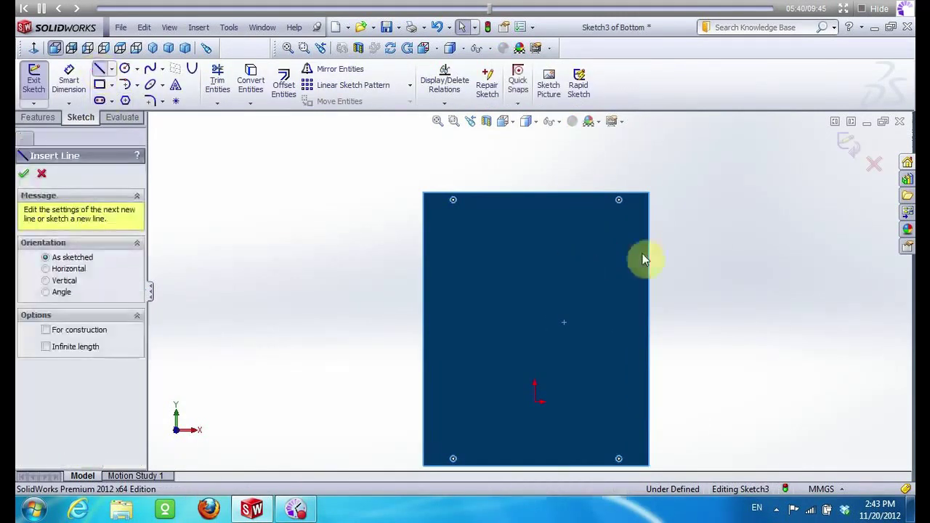
left_click(649, 194)
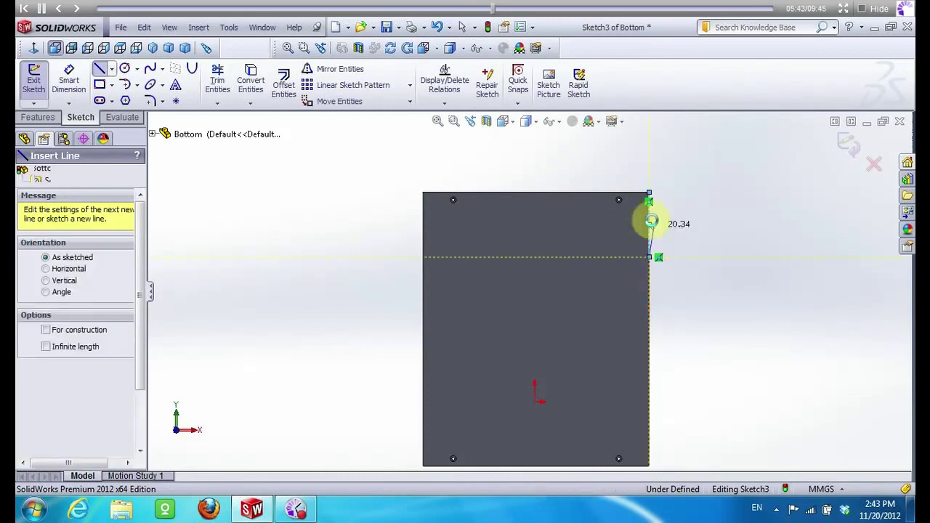
key("Escape")
left_click(649, 218)
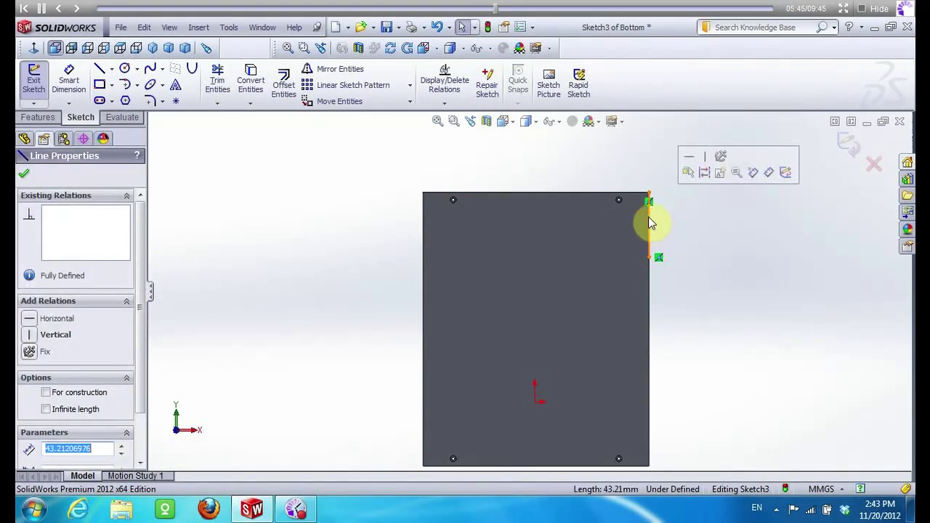
type("55")
key("Return")
Draw a short vertical line on the plate's right edge, setting its length to 4
left_click(104, 71)
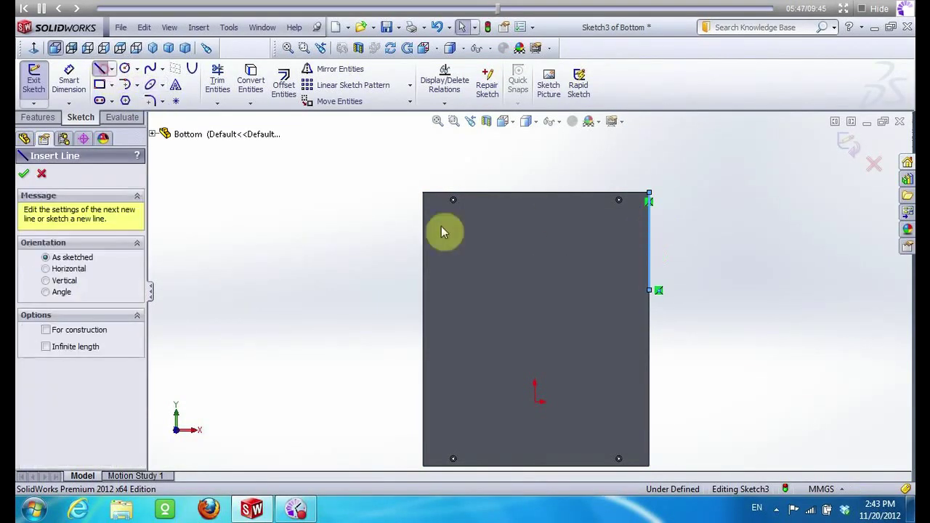
scroll(638, 314, "down", 3)
left_click(609, 267)
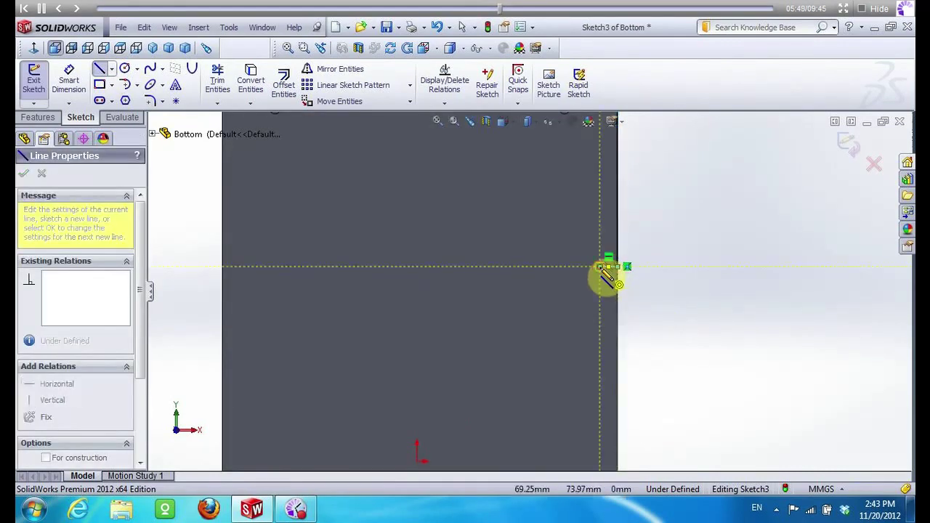
double_click(597, 182)
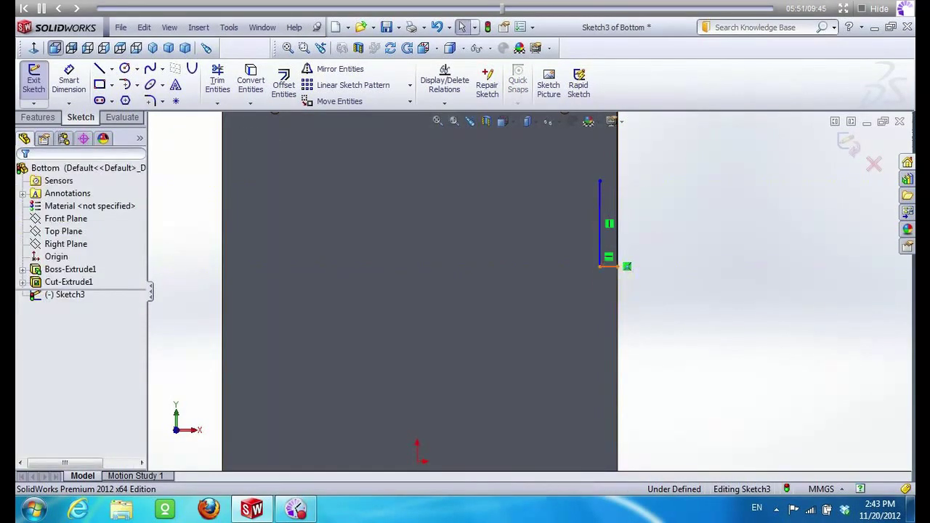
left_click(609, 269)
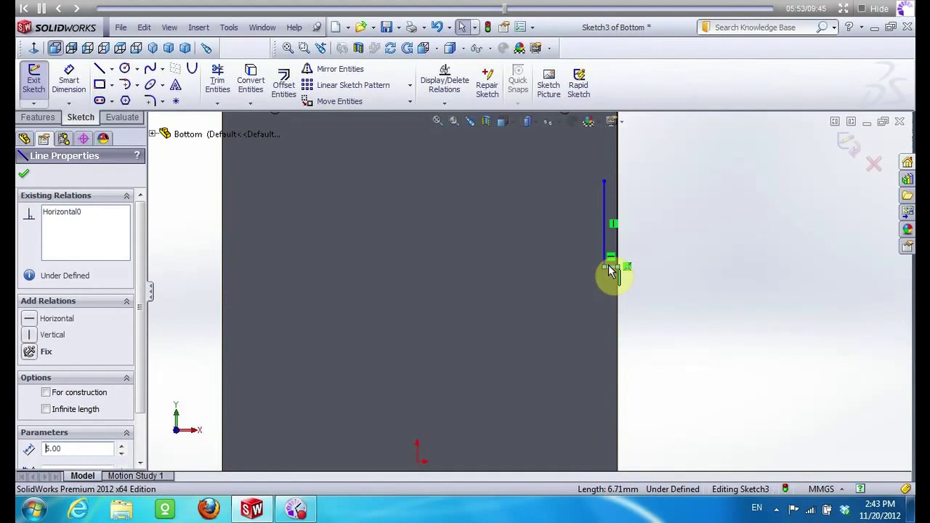
left_click(608, 251)
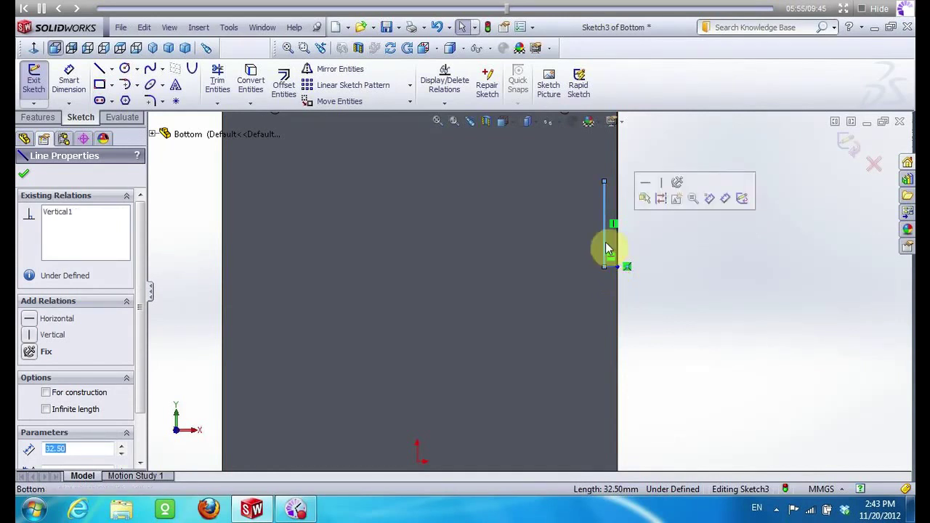
type("40.00")
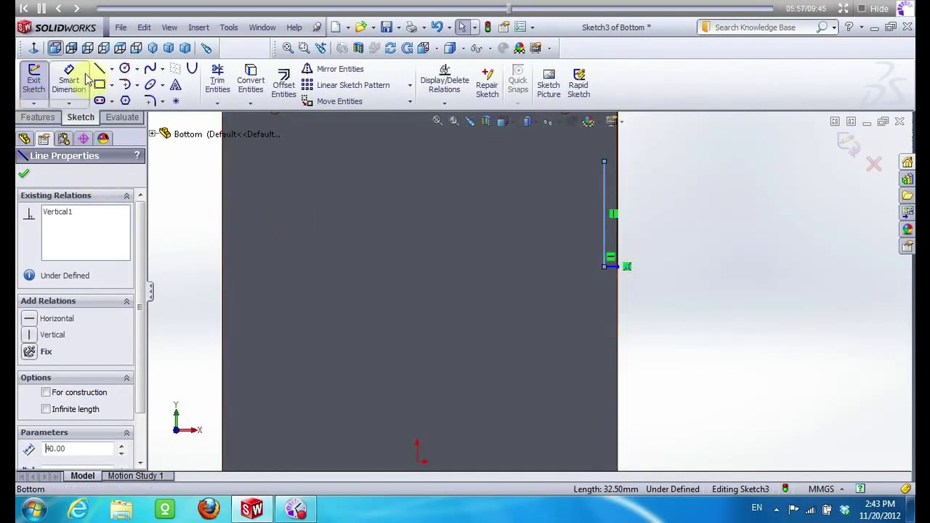
Dimension the vertical line at 40 mm and the bottom line at 5 mm
left_click(69, 80)
left_click(609, 203)
left_click(636, 200)
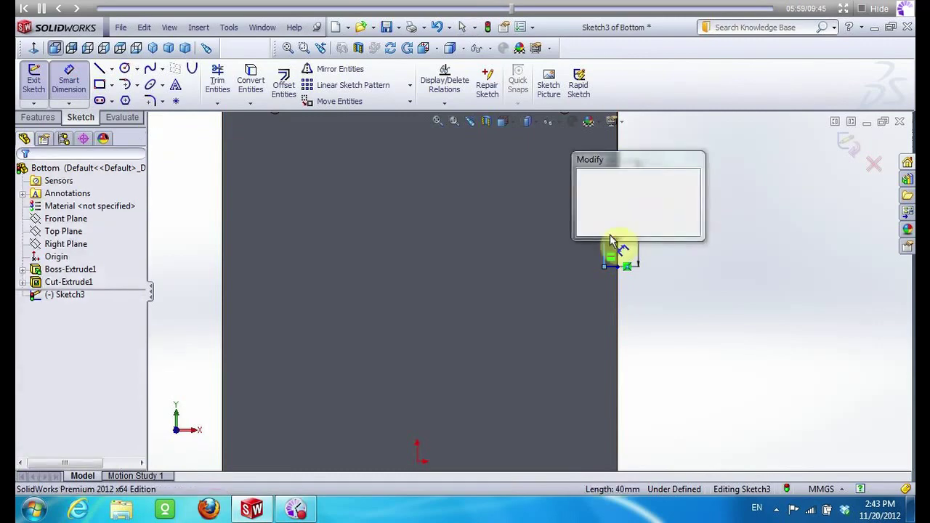
type("40.00mm")
key("Return")
left_click(612, 274)
left_click(613, 285)
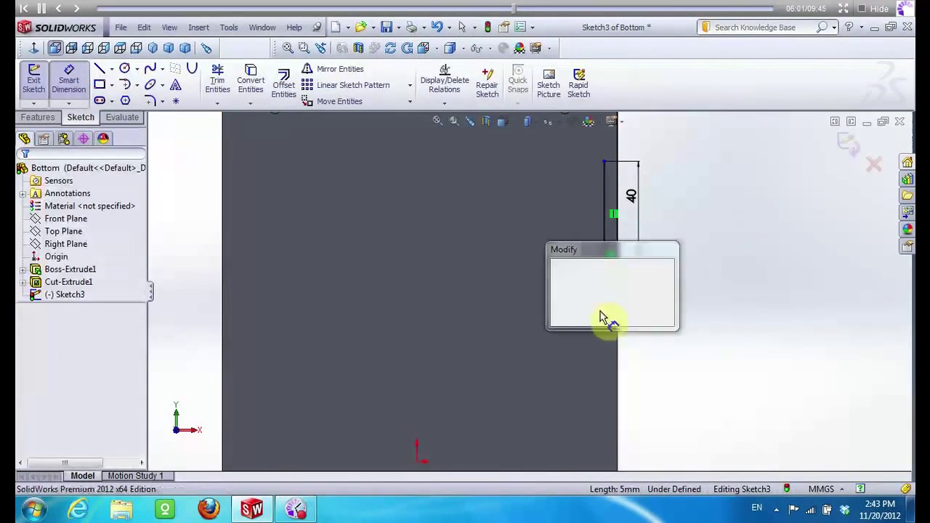
type("5")
left_click(556, 318)
Draw a narrow 5 × 80 mm rectangle beside the vertical line
left_click(99, 84)
left_click(604, 161)
left_click(558, 307)
key("Escape")
left_click(576, 168)
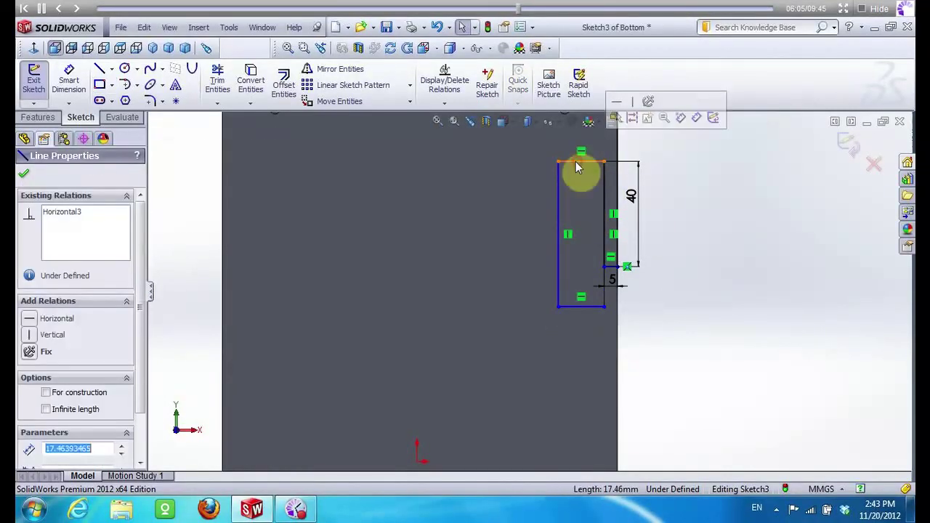
type("5")
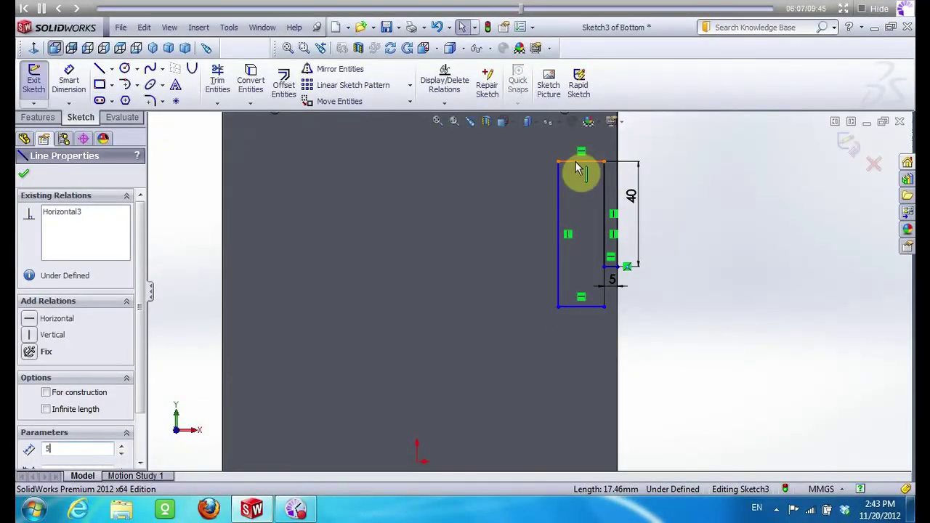
key("Return")
left_click(592, 193)
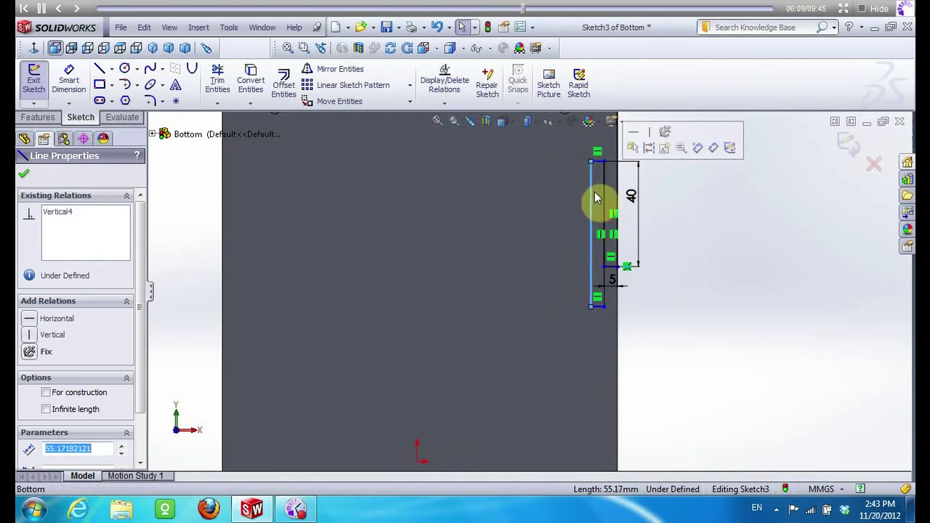
type("80")
key("Return")
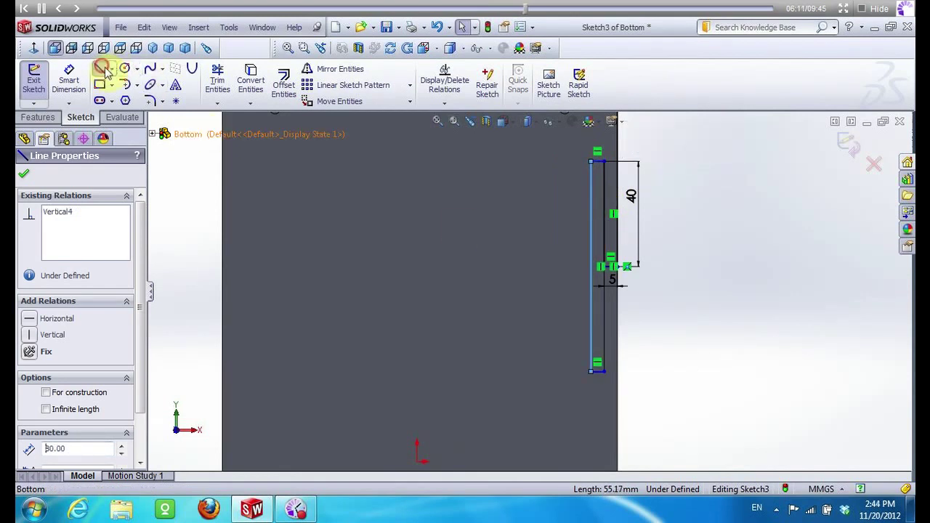
Add a short horizontal line at the rectangle's left edge
left_click(102, 68)
left_click(593, 269)
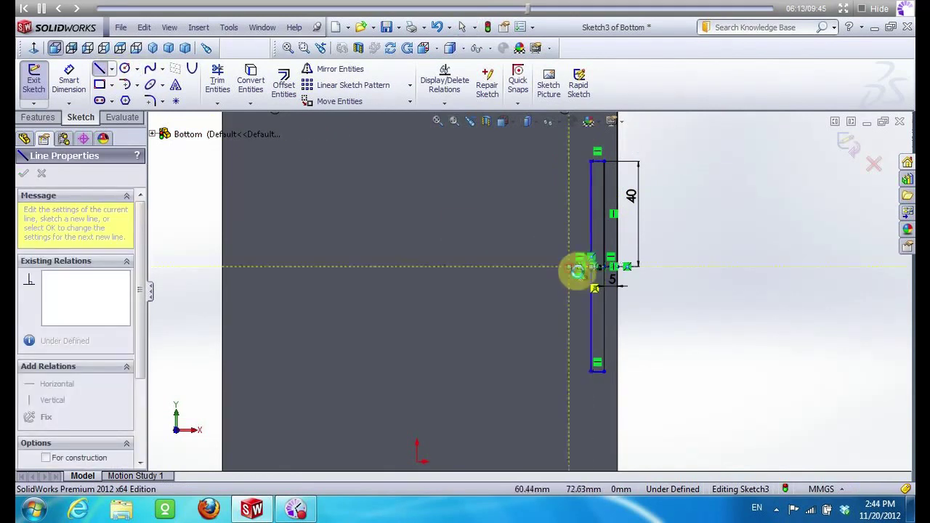
key("Escape")
left_click(578, 274)
left_click(577, 274)
left_click(578, 274)
scroll(579, 273, "down", 2)
key("Escape")
left_click(579, 270)
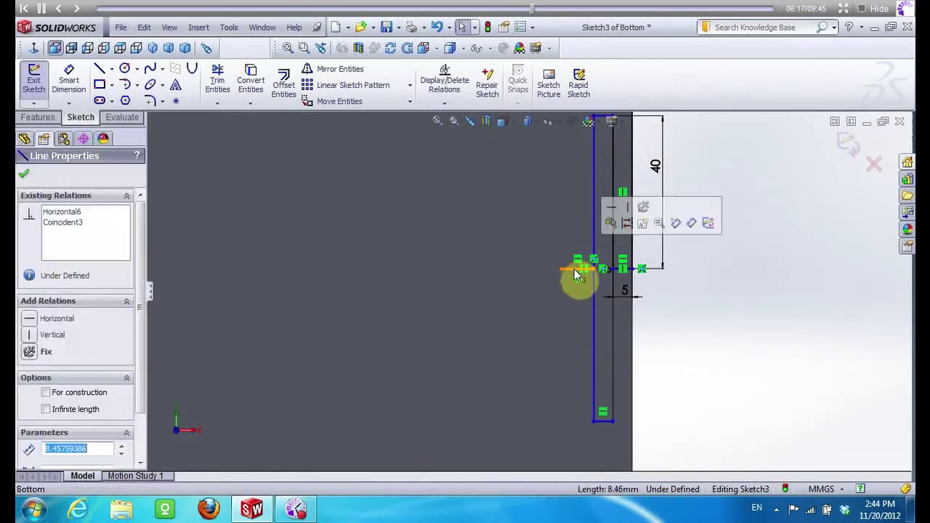
Draw a 25 mm vertical line upward from the short line's left end
left_click(100, 68)
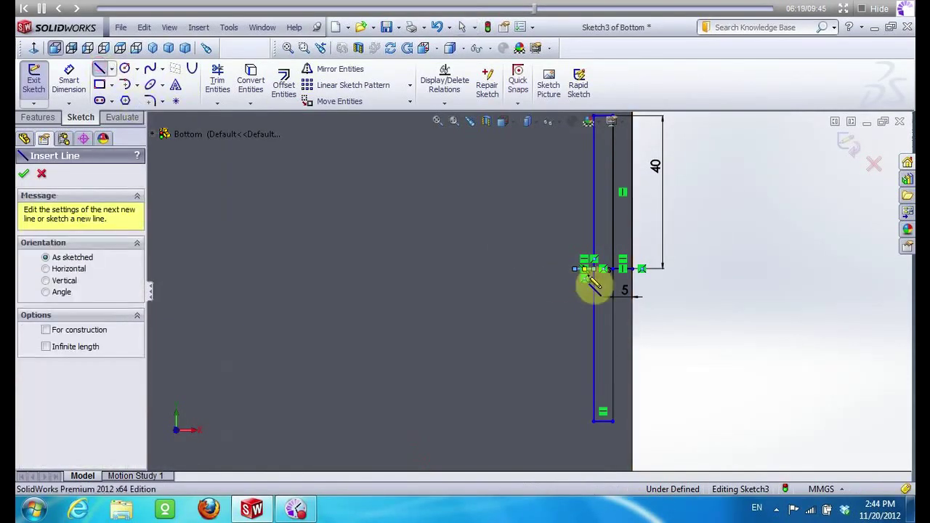
left_click(581, 269)
left_click(578, 182)
key("Escape")
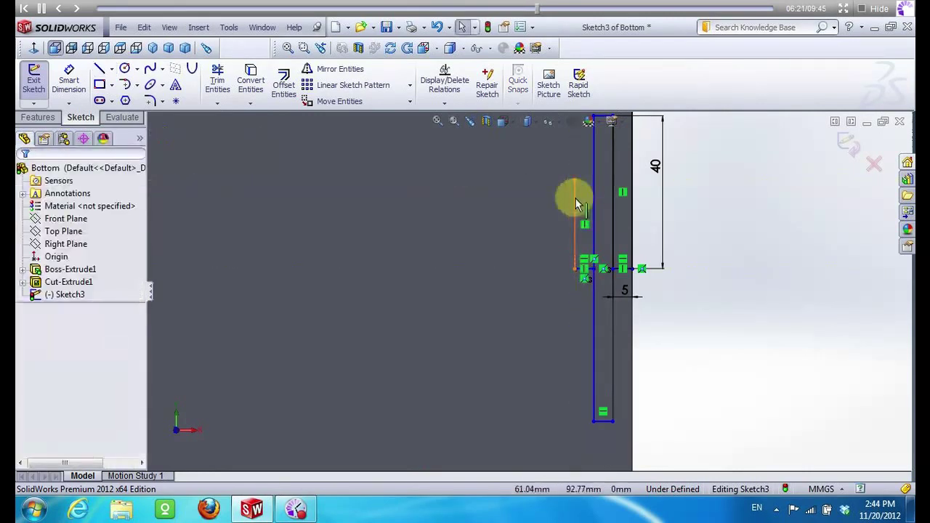
left_click(576, 203)
double_click(77, 448)
type("25")
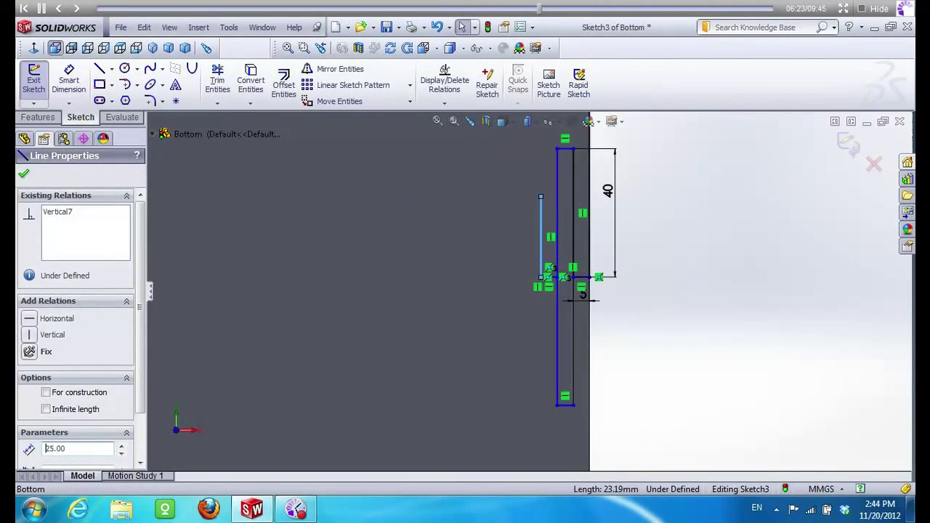
left_click(494, 194)
scroll(574, 294, "down", 2)
scroll(530, 276, "down", 2)
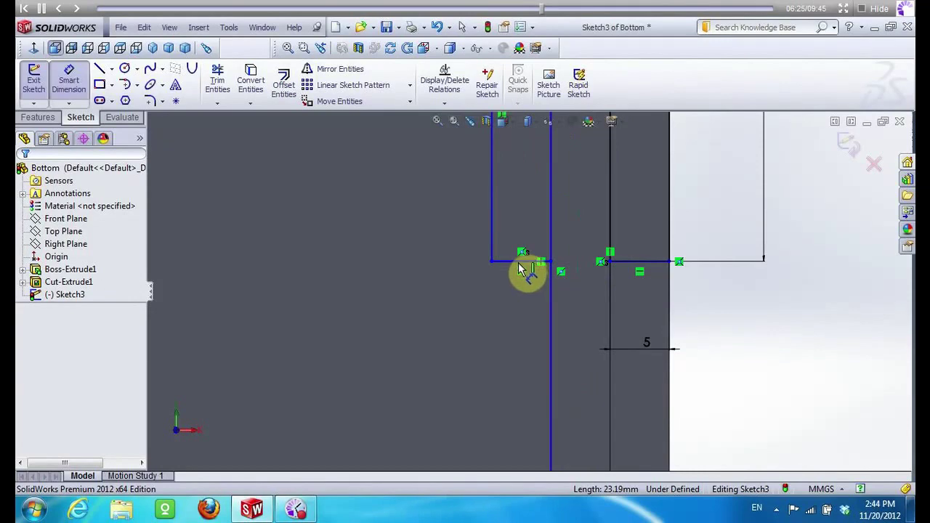
Dimension the 10 mm point distance and the 25 mm vertical line
left_click(492, 260)
left_click(607, 262)
left_click(533, 317)
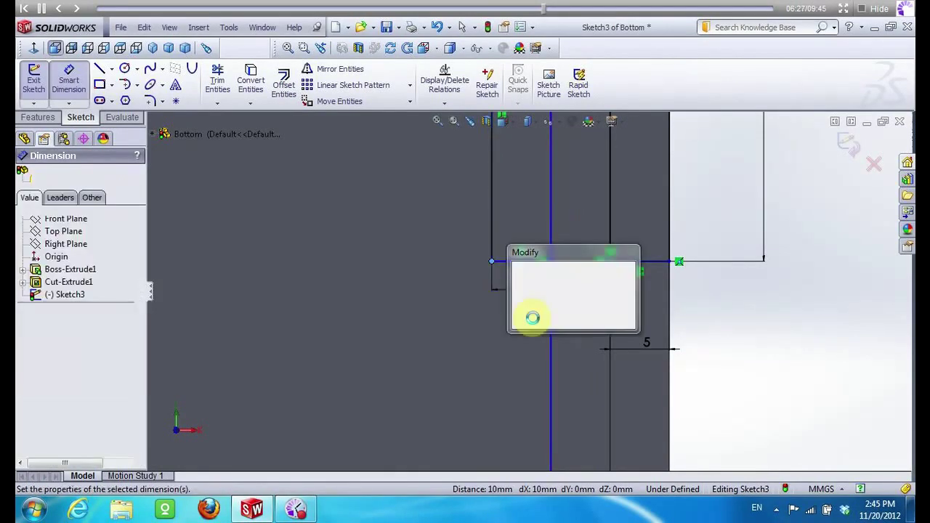
left_click(518, 317)
left_click(494, 210)
left_click(493, 243)
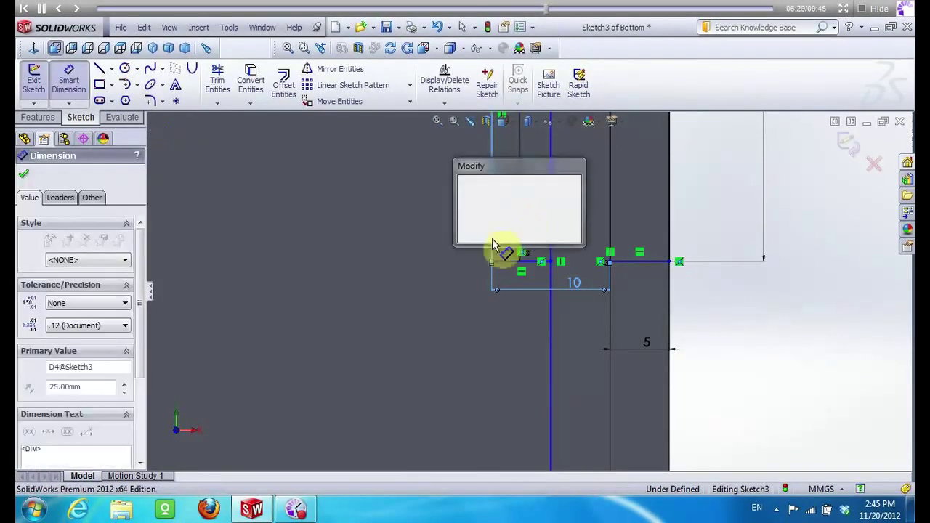
left_click(459, 233)
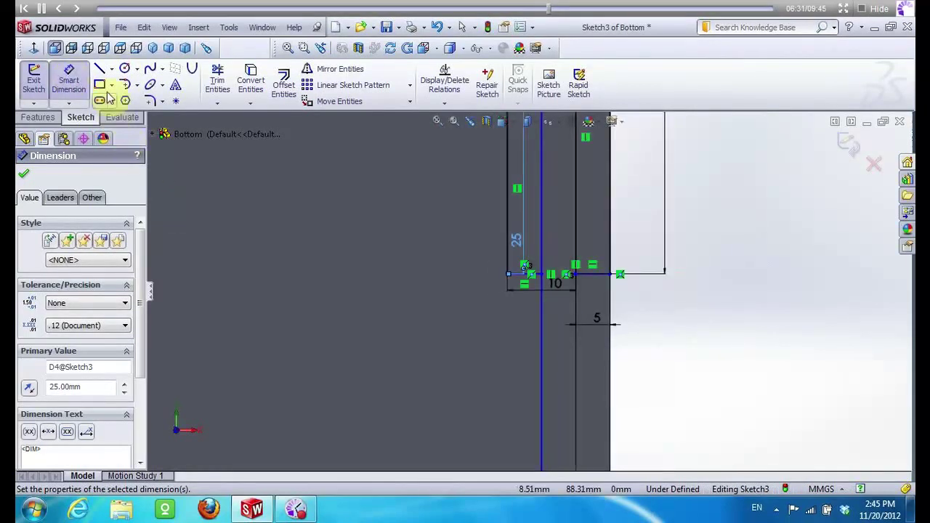
left_click(101, 85)
left_click(514, 160)
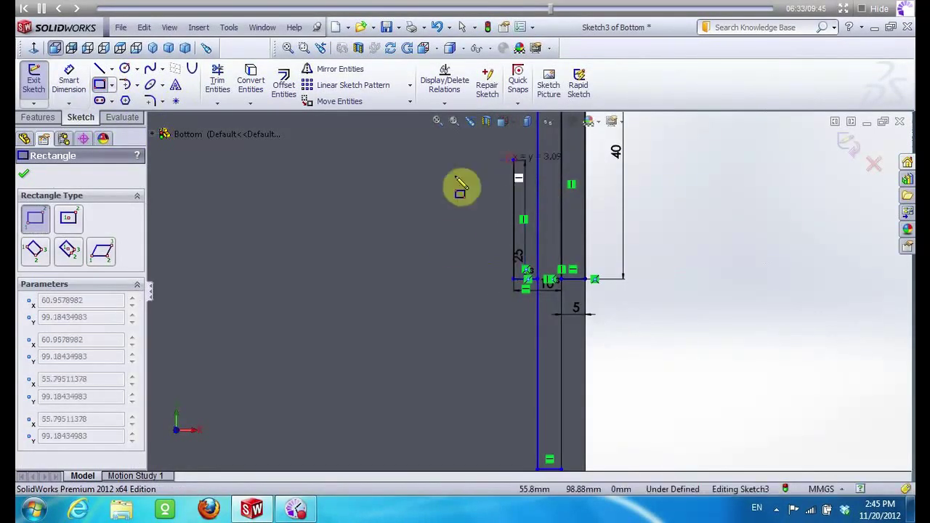
Draw a 30 × 50 mm rectangle to the left of the slot
left_click(428, 372)
key("Escape")
left_click(463, 160)
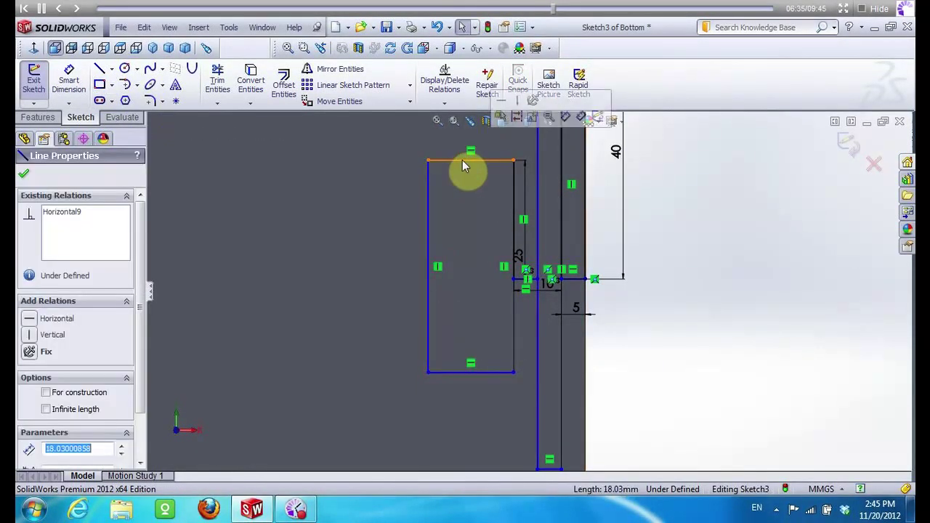
double_click(73, 448)
type("30")
key("Return")
left_click(373, 193)
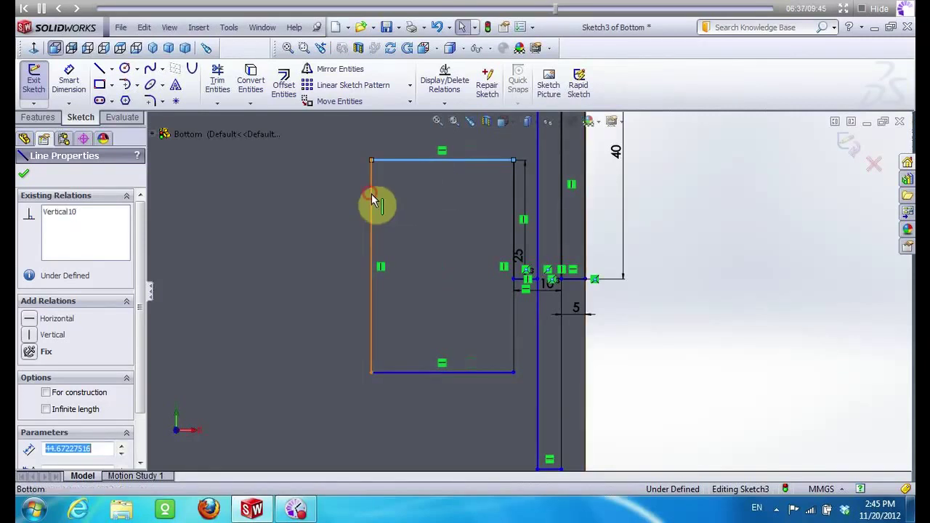
type("50")
key("Return")
key("z")
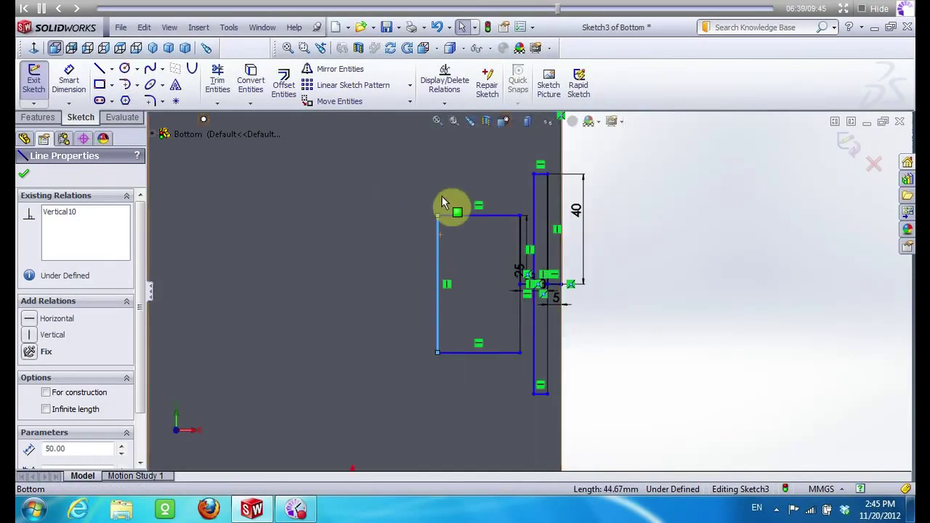
left_click(414, 206)
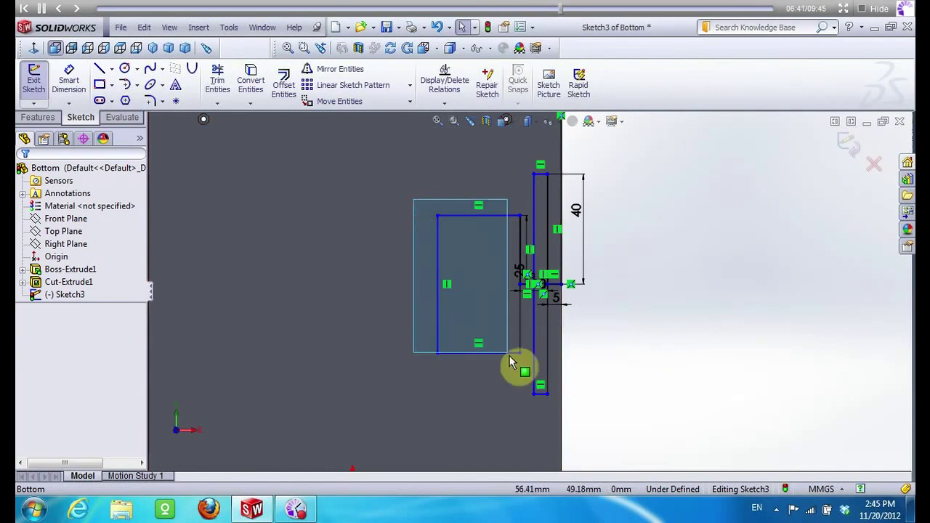
Linear-pattern the rectangle into 3 instances spaced 45 mm apart
left_click_drag(414, 206, 524, 378)
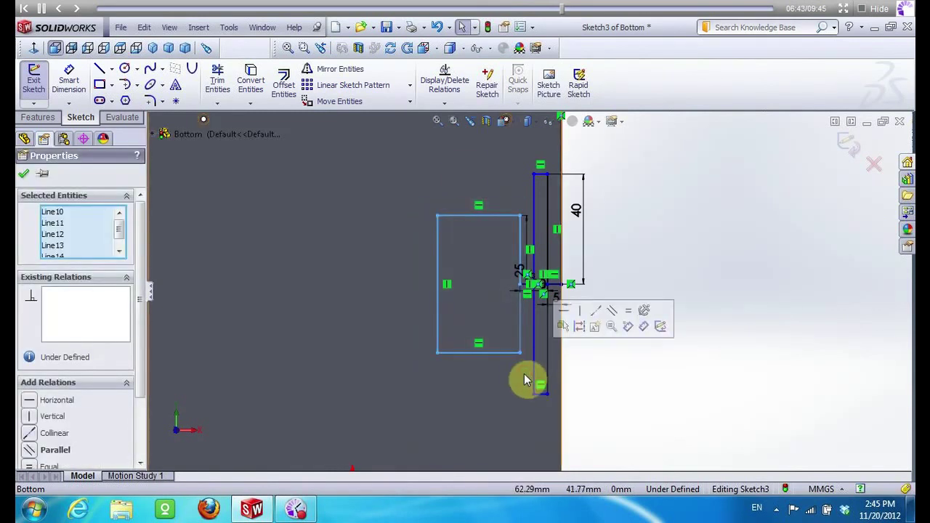
left_click(410, 85)
left_click(375, 100)
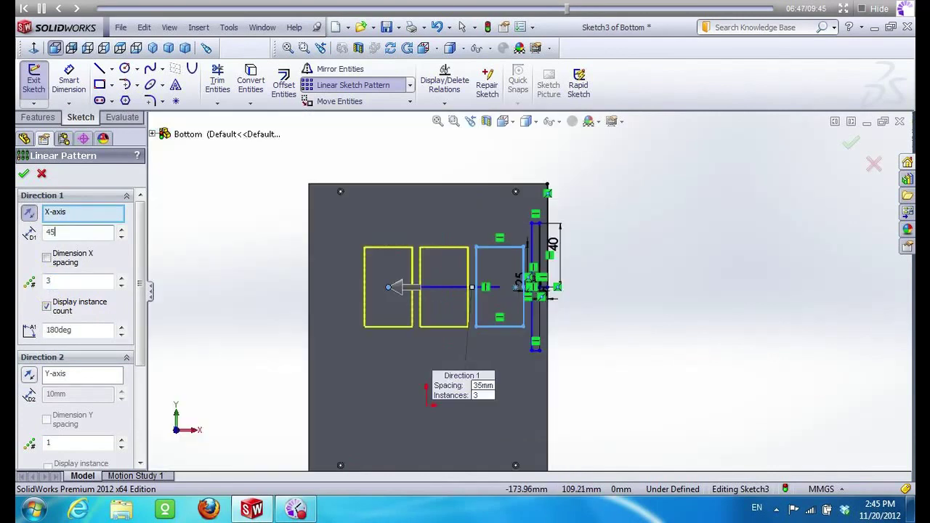
key("Return")
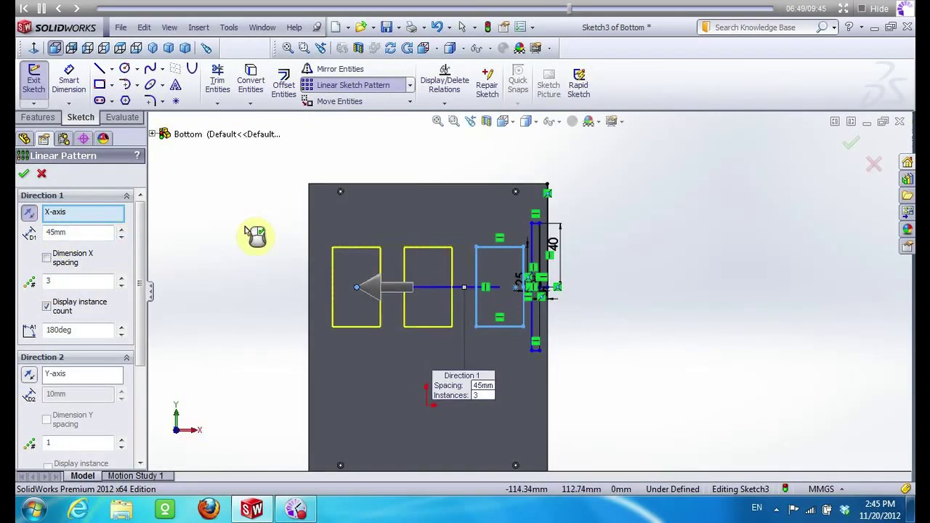
left_click(24, 175)
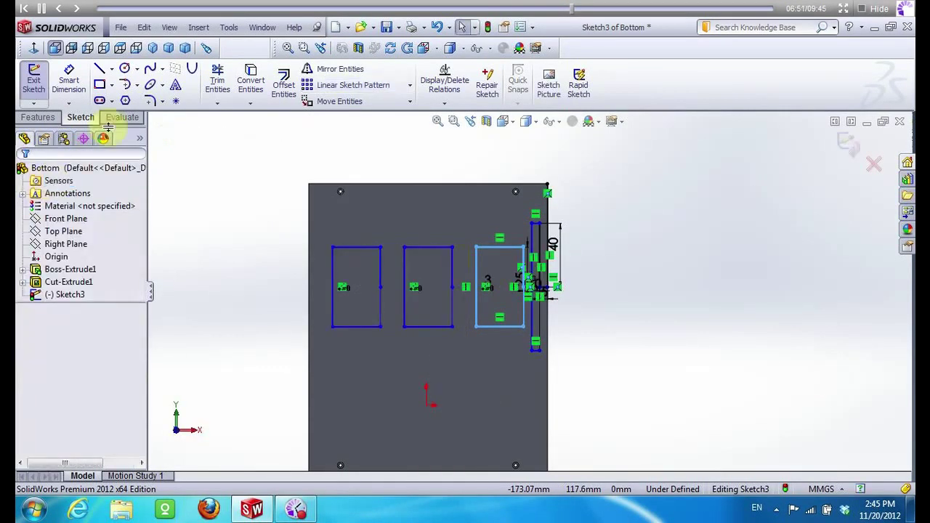
Dimension the gap between neighbouring rectangles as 15 mm
left_click(473, 270)
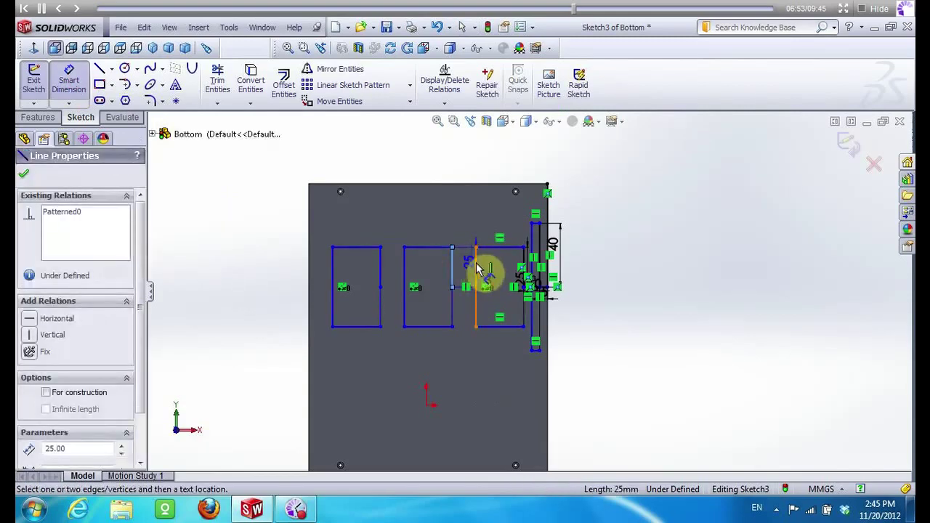
left_click(452, 258)
left_click(467, 240)
key("Return")
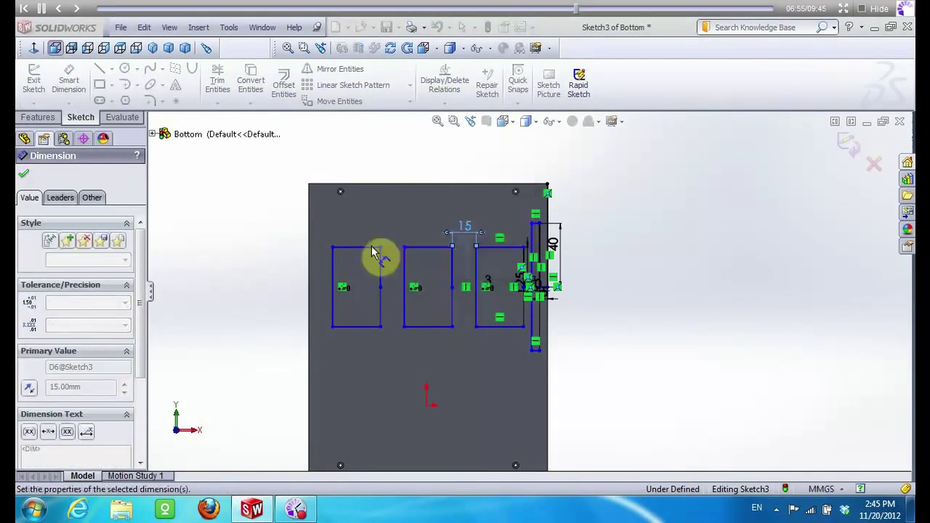
Fillet all four corners of the first rectangle
left_click(149, 101)
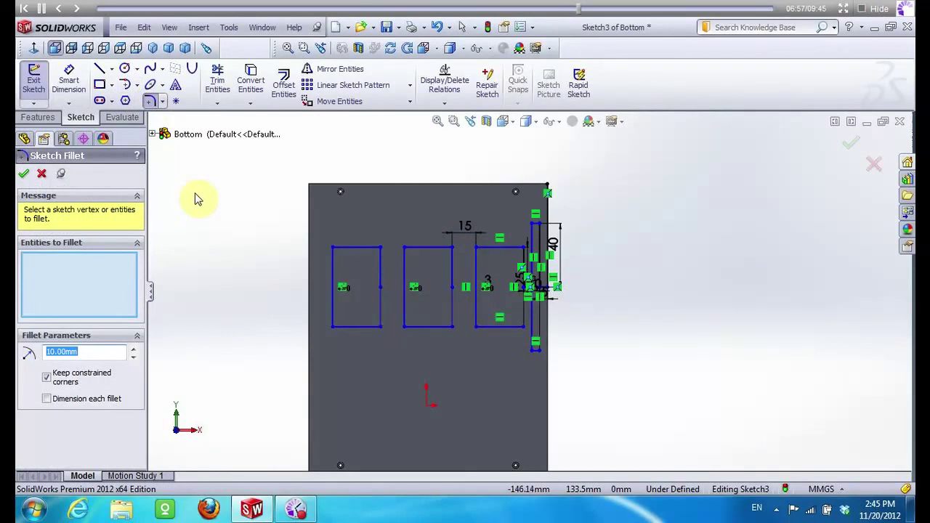
left_click(334, 249)
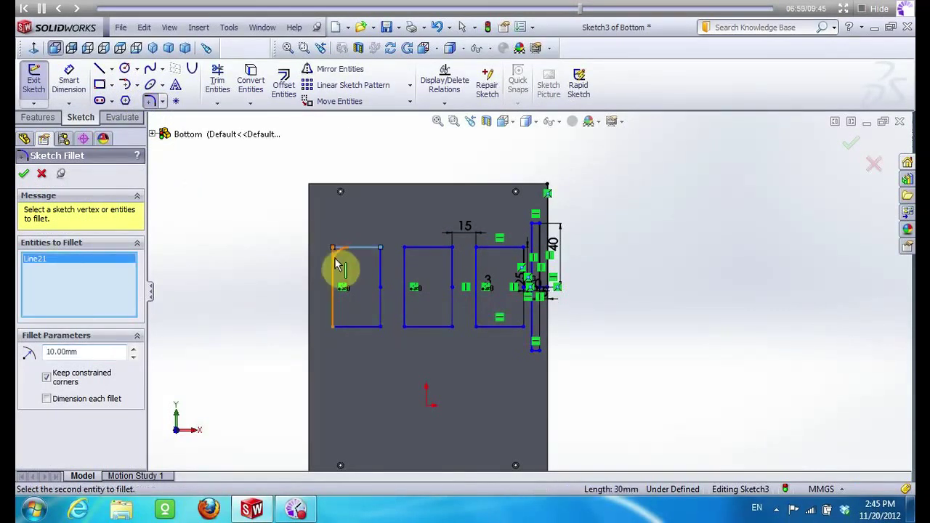
left_click(335, 299)
left_click(349, 328)
left_click(378, 327)
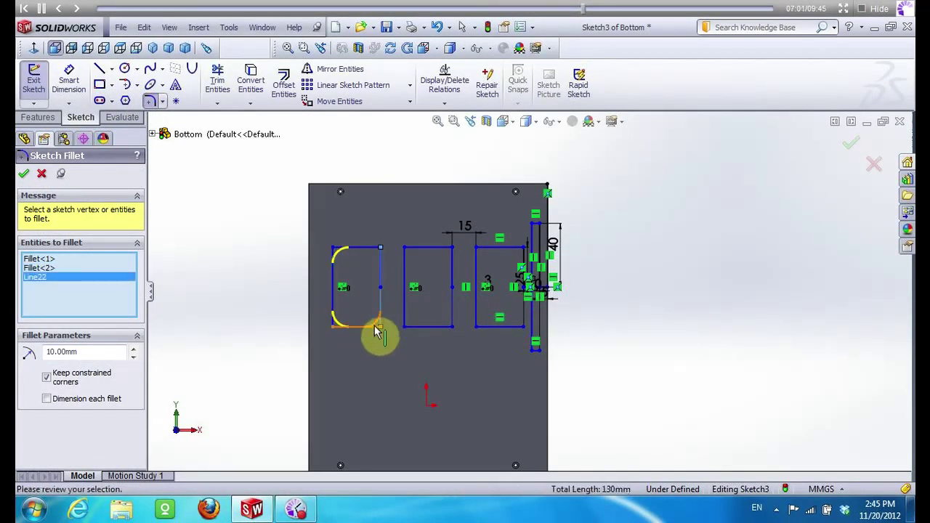
left_click(380, 262)
left_click(376, 248)
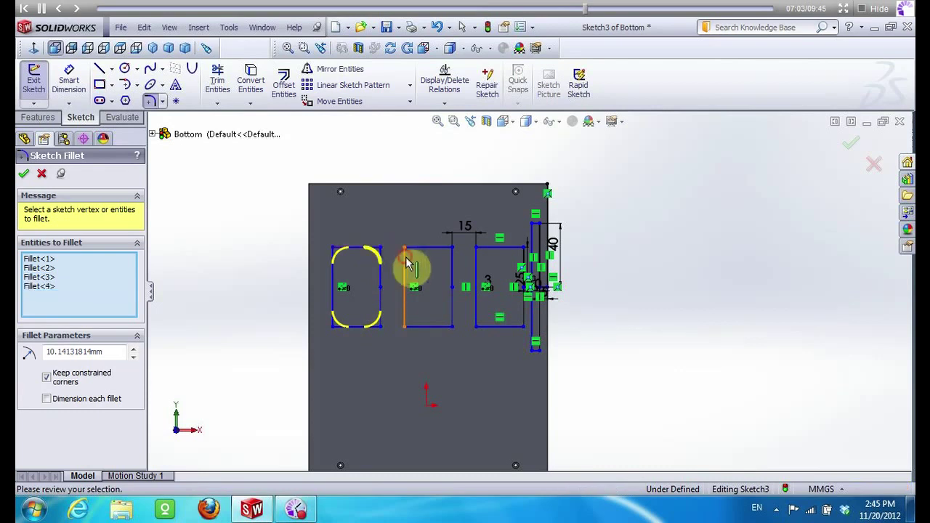
Fillet all four corners of the second rectangle
left_click(406, 263)
left_click(428, 248)
left_click(452, 266)
left_click(449, 248)
left_click(451, 326)
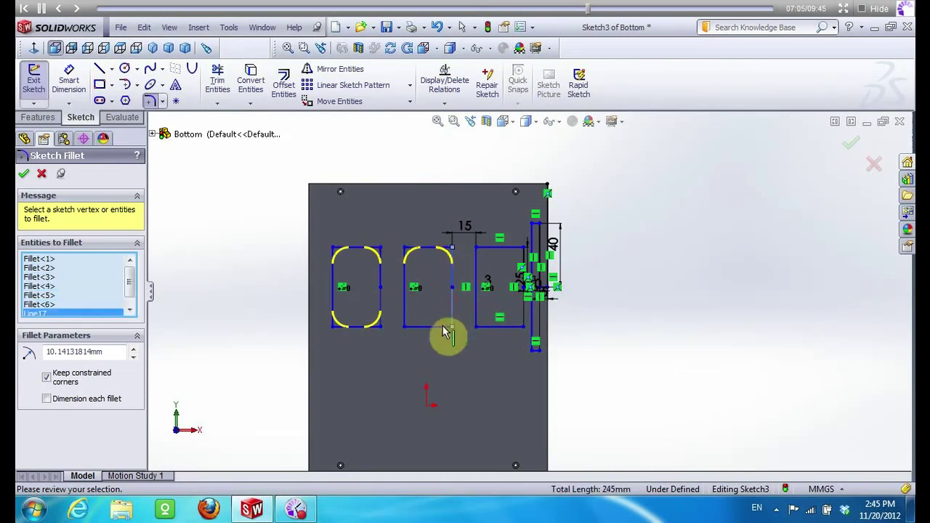
left_click(432, 326)
left_click(409, 318)
left_click(425, 326)
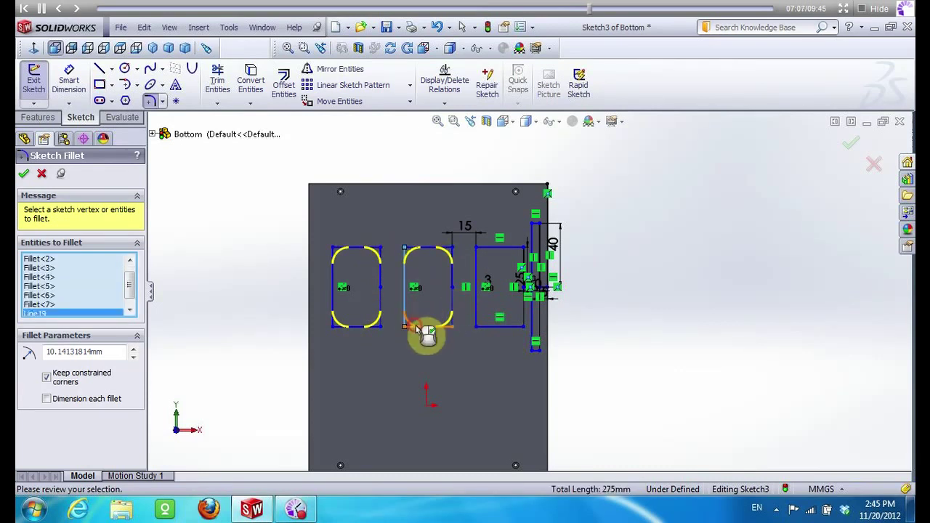
Fillet the third rectangle's four corners and apply all the sketch fillets
left_click(478, 322)
left_click(502, 326)
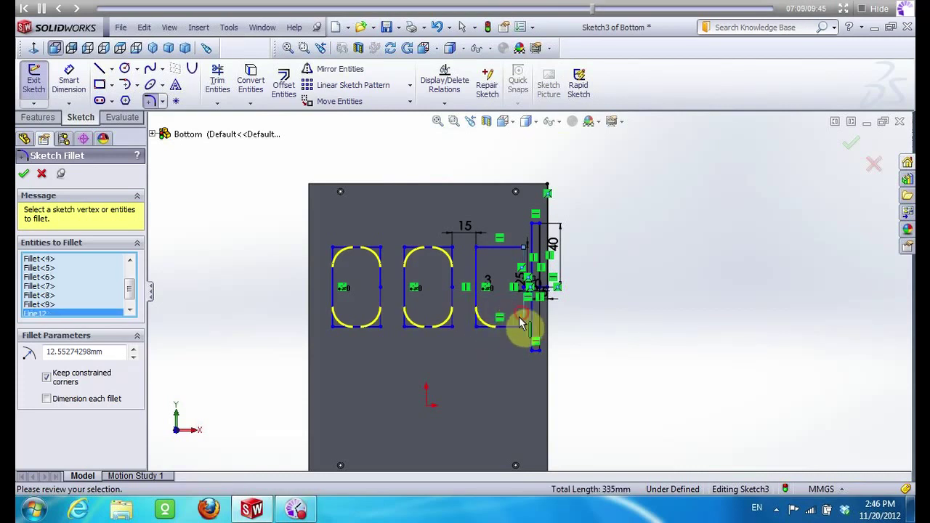
left_click(521, 323)
left_click(479, 274)
left_click(495, 249)
left_click(523, 256)
left_click(523, 260)
left_click(24, 173)
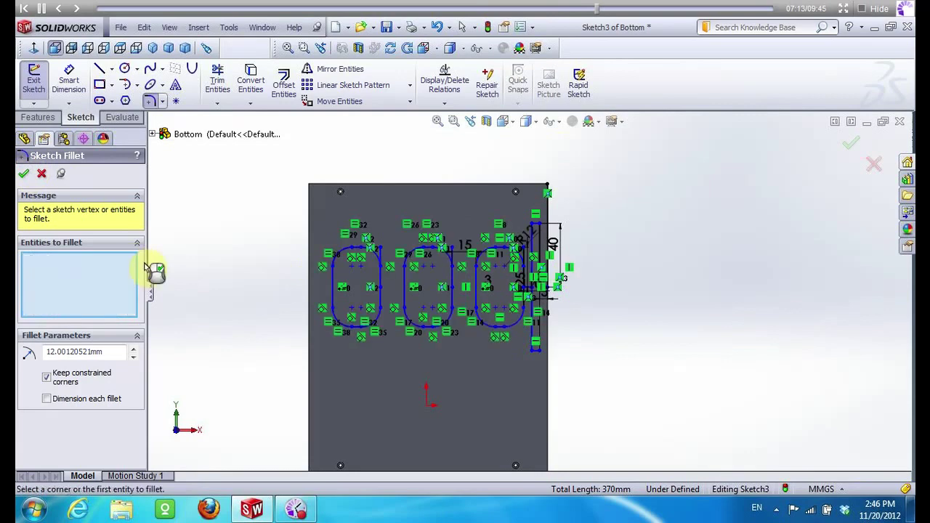
End corner rounding and delete the leftover line beside the right slot
scroll(513, 253, "down", 3)
scroll(504, 245, "down", 2)
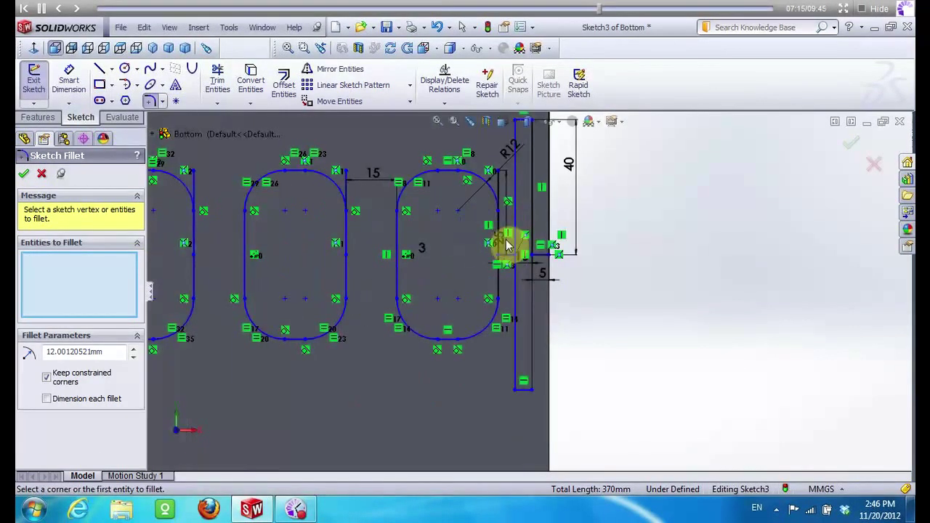
key("Escape")
left_click_drag(572, 270, 585, 266)
left_click(585, 266)
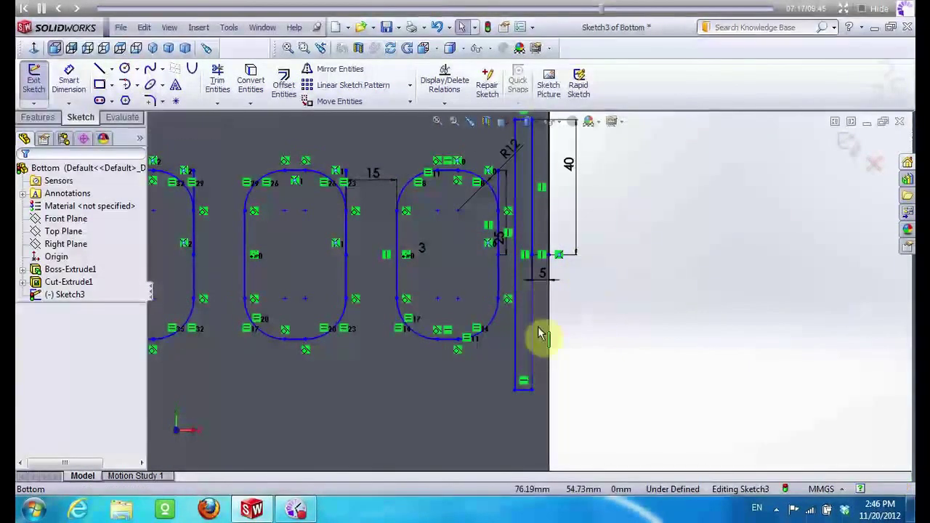
left_click(501, 191)
key("Delete")
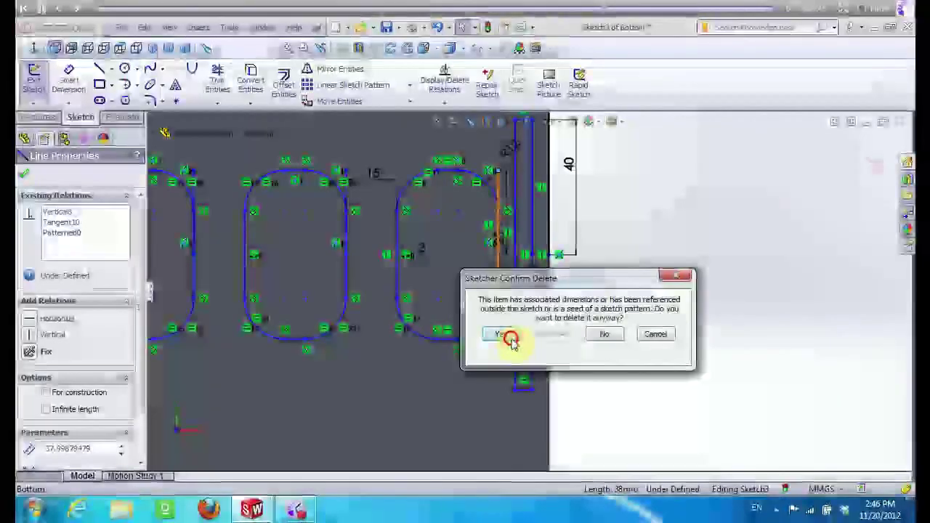
left_click(506, 334)
Try a vertical line at the slot's open end, then delete it
left_click(99, 68)
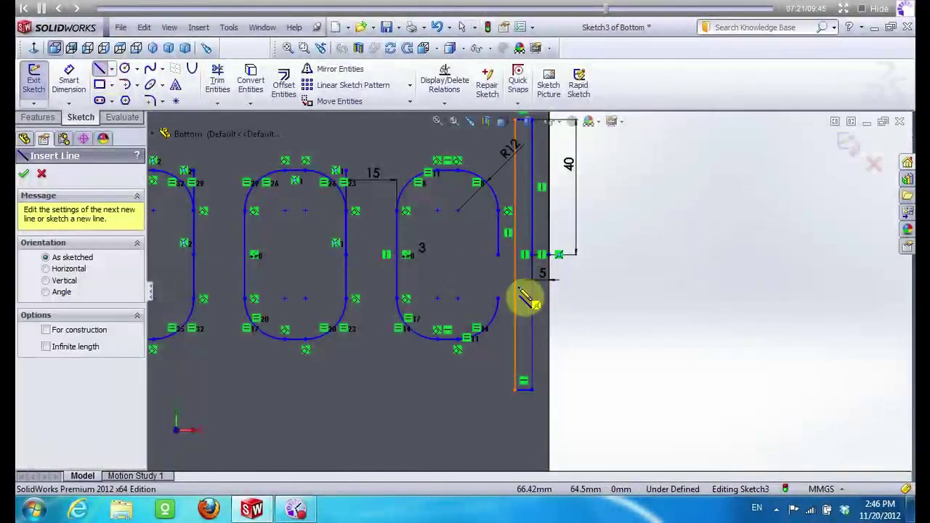
left_click(506, 267)
left_click(522, 342)
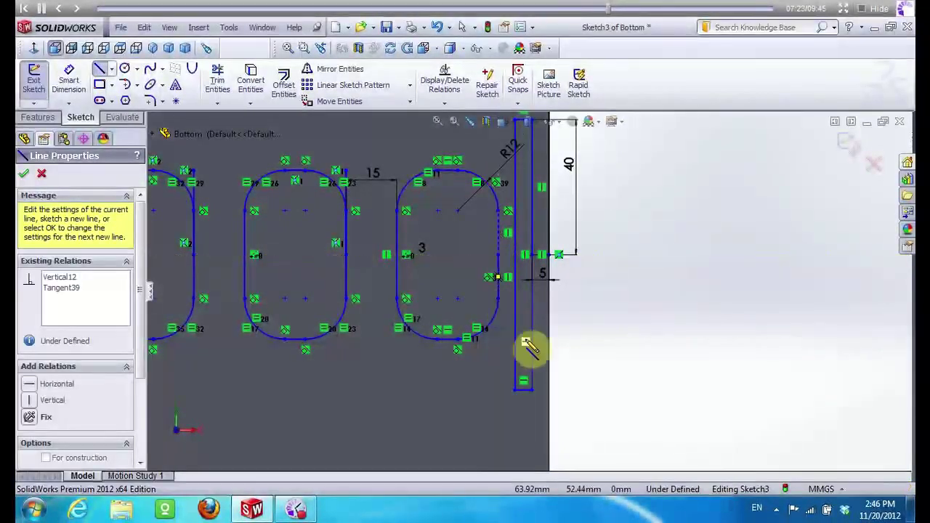
scroll(521, 354, "up", 3)
scroll(537, 189, "down", 3)
key("Escape")
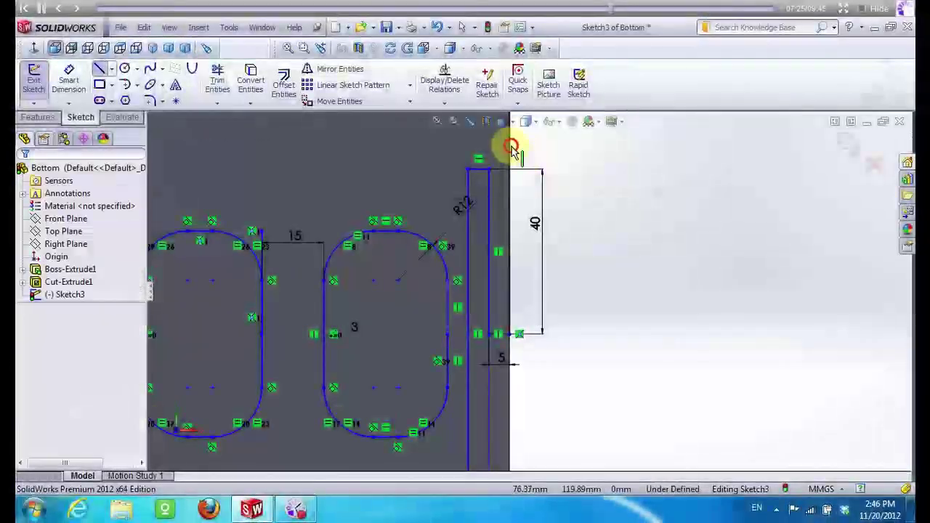
left_click(512, 156)
key("Delete")
left_click(504, 332)
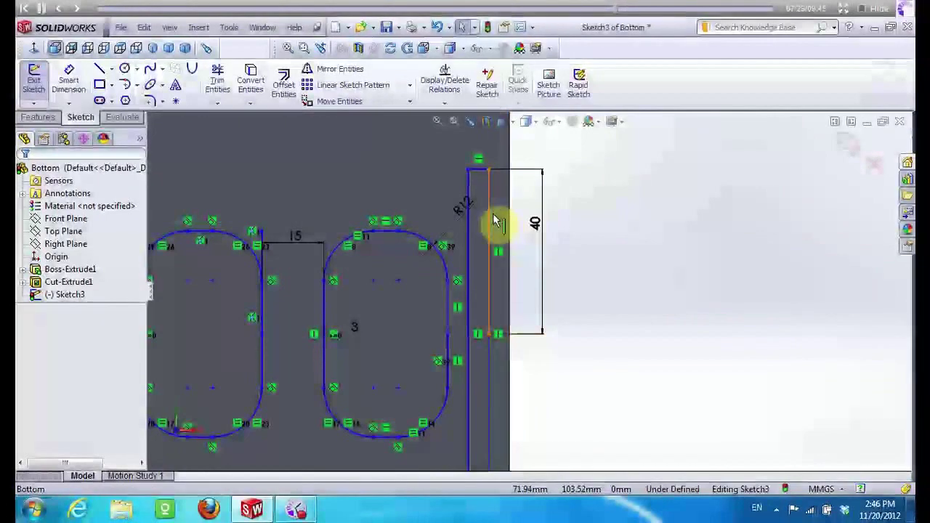
Delete the vertical line beside the 40 dimension along with its dimension
left_click(499, 345)
key("Delete")
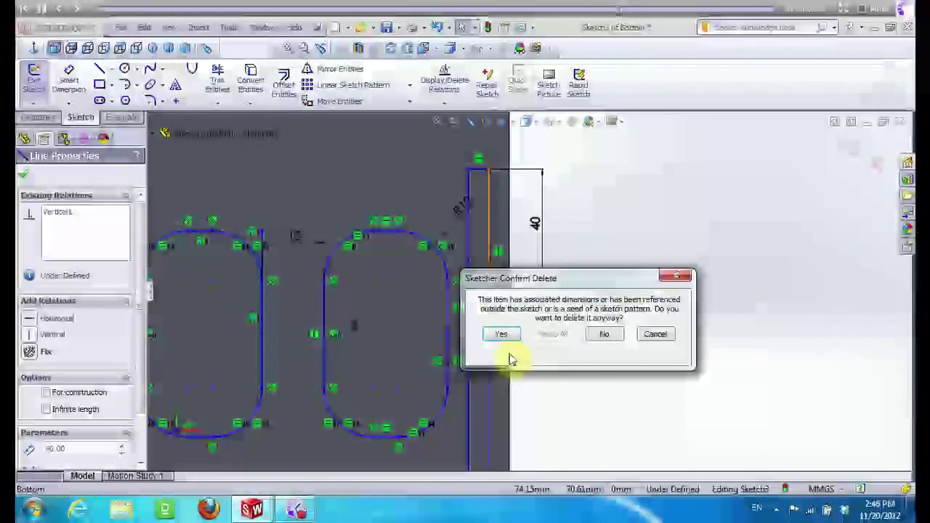
key("Return")
scroll(701, 240, "up", 4)
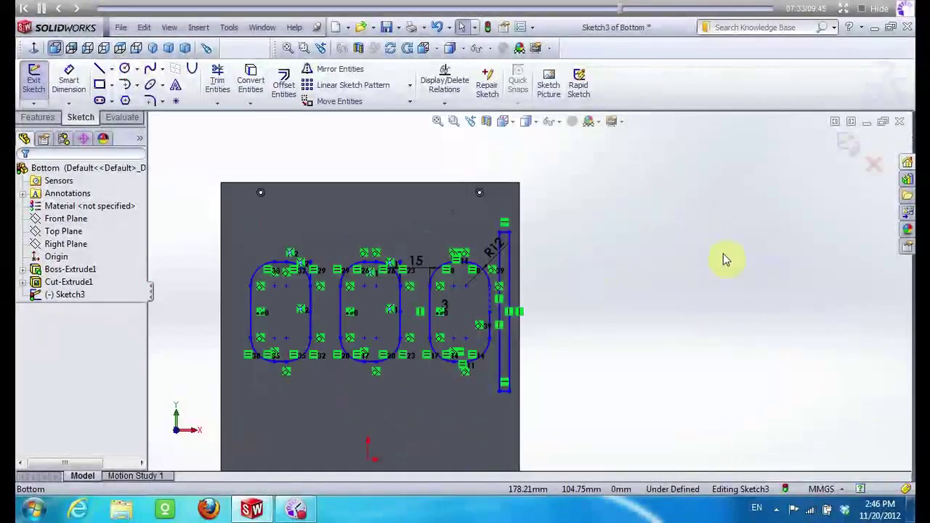
scroll(353, 280, "down", 3)
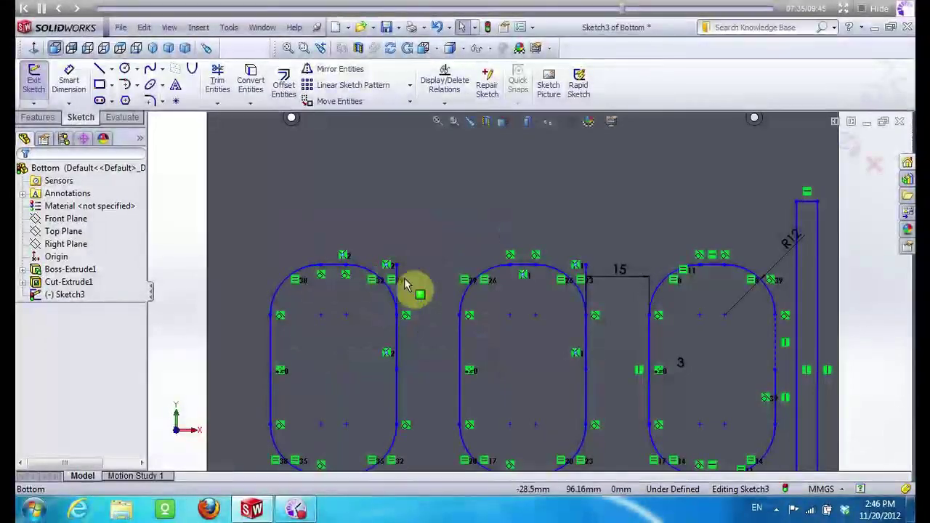
scroll(413, 277, "down", 3)
scroll(436, 244, "up", 3)
scroll(470, 415, "down", 2)
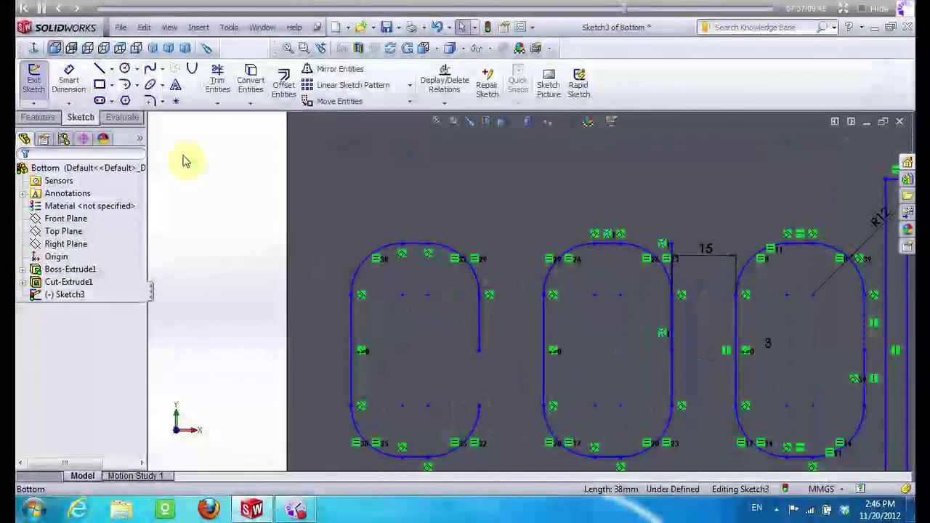
Draw vertical lines closing the first slot and the right slot
left_click(102, 69)
left_click(479, 351)
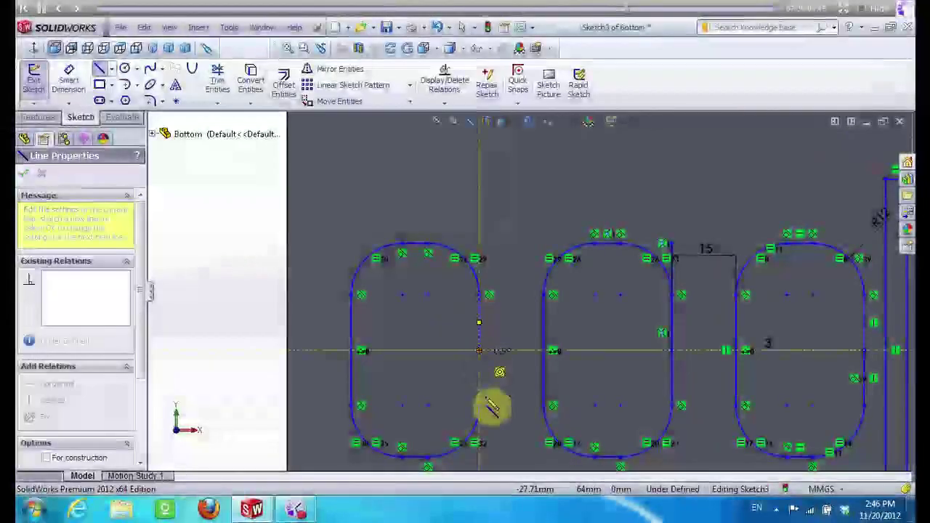
left_click(479, 417)
scroll(483, 415, "up", 3)
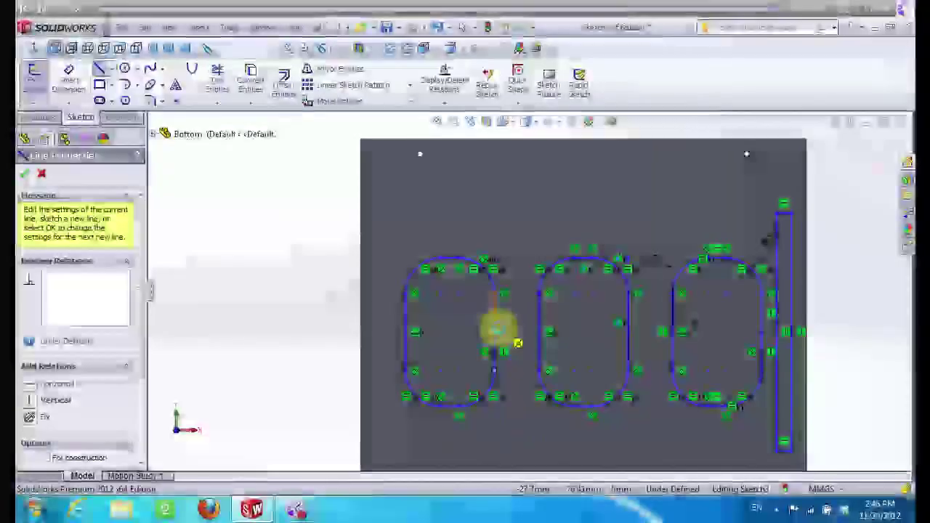
key("Escape")
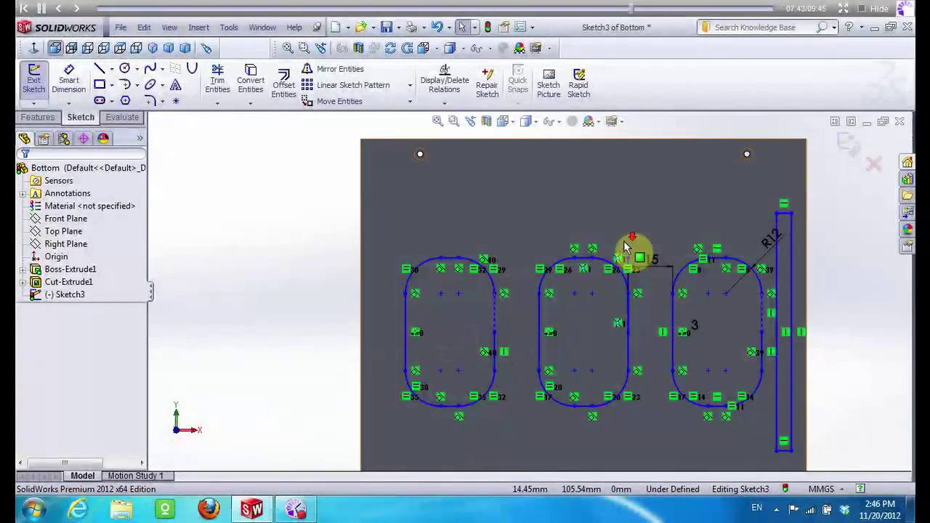
scroll(623, 247, "down", 3)
left_click(614, 292)
key("Escape")
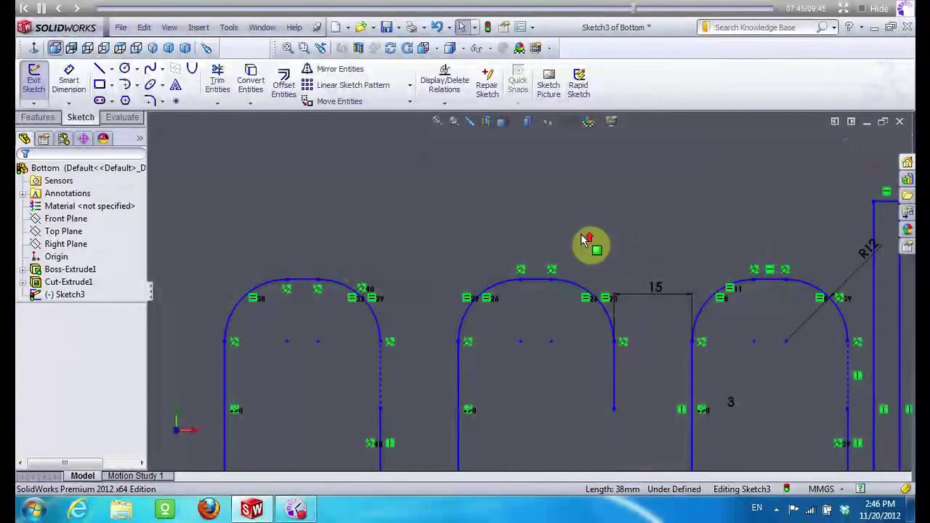
Redraw the middle slot's missing edge from its lower endpoint to the arc endpoint
scroll(617, 436, "down", 2)
left_click(100, 67)
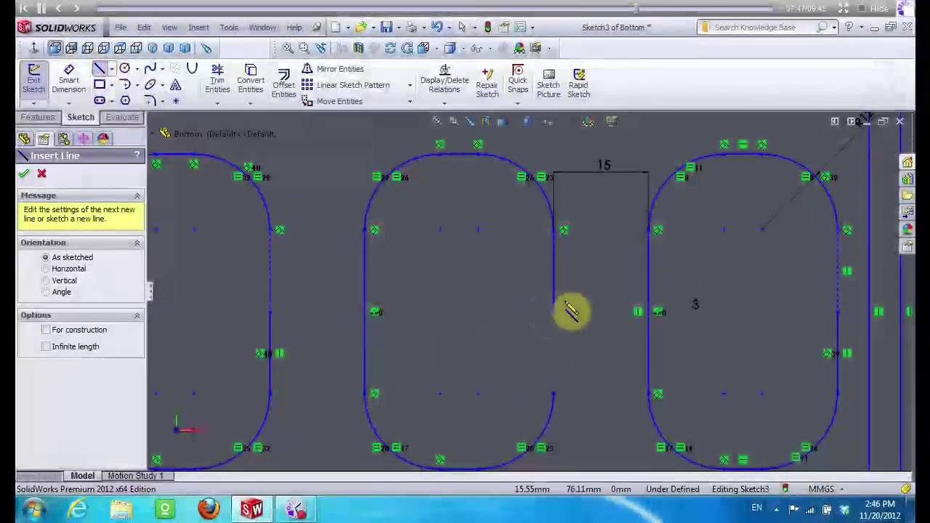
left_click(553, 311)
left_click(558, 397)
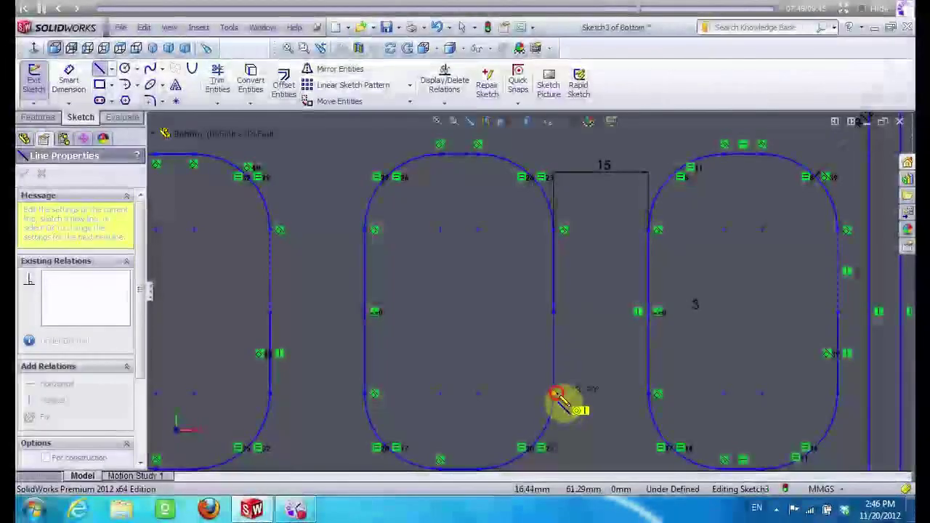
scroll(541, 324, "up", 3)
key("Escape")
scroll(532, 322, "up", 2)
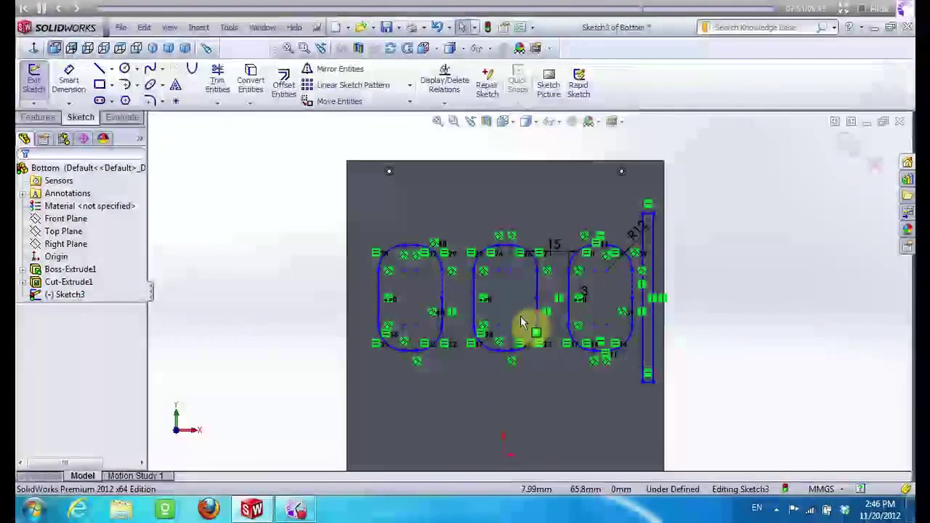
left_click(38, 117)
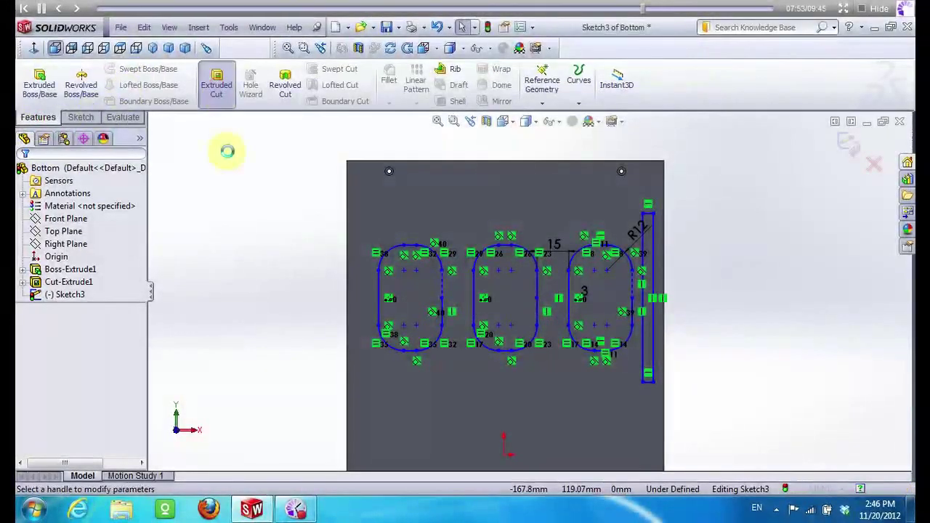
Cut the left, right and narrow slot regions Through All as Cut-Extrude2
left_click(400, 291)
left_click(586, 299)
left_click(647, 297)
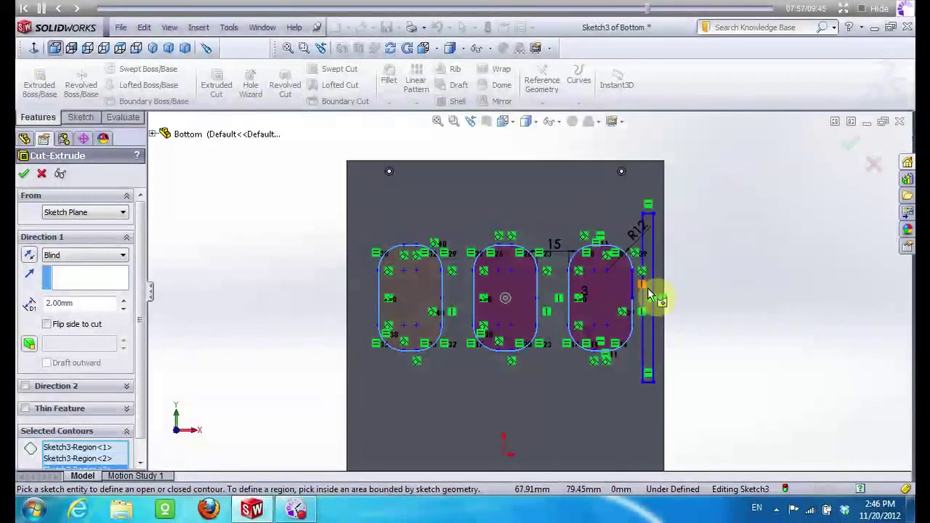
left_click(64, 254)
left_click(68, 270)
left_click(24, 174)
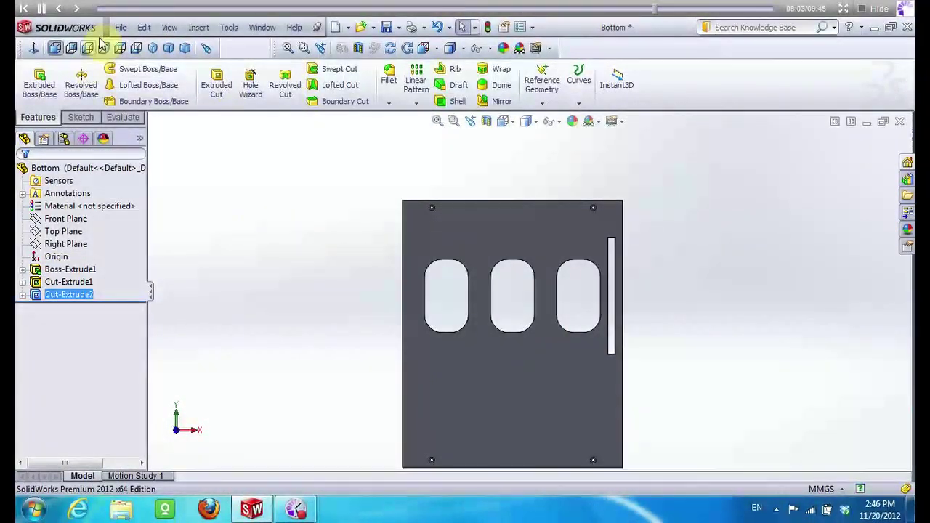
left_click(120, 27)
left_click(150, 137)
type("Top")
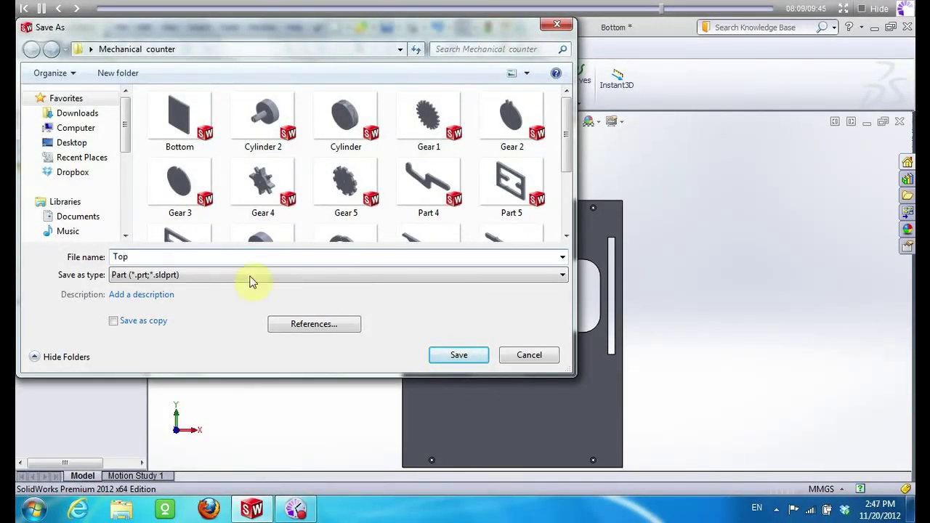
Save the part with the file name Top
left_click(452, 359)
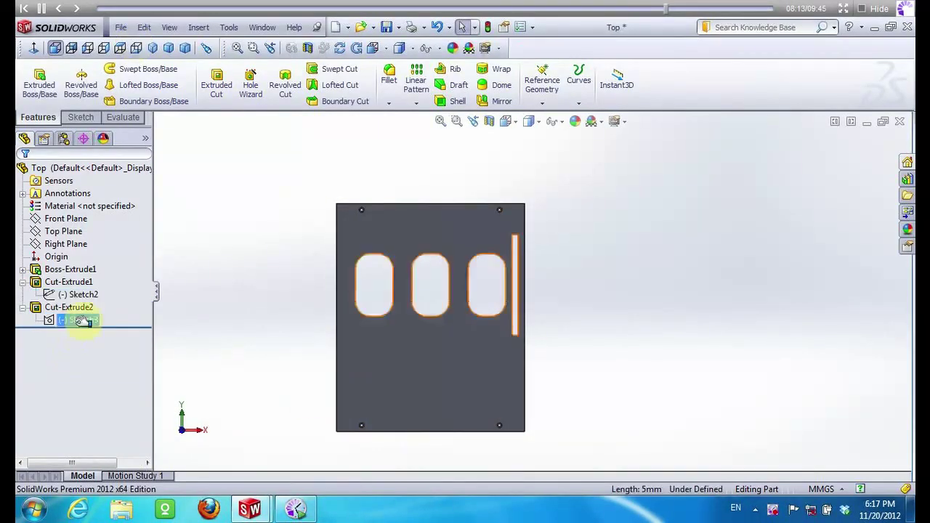
right_click(78, 327)
Edit Sketch3 and draw a short horizontal reference line from the slot edge
left_click(92, 285)
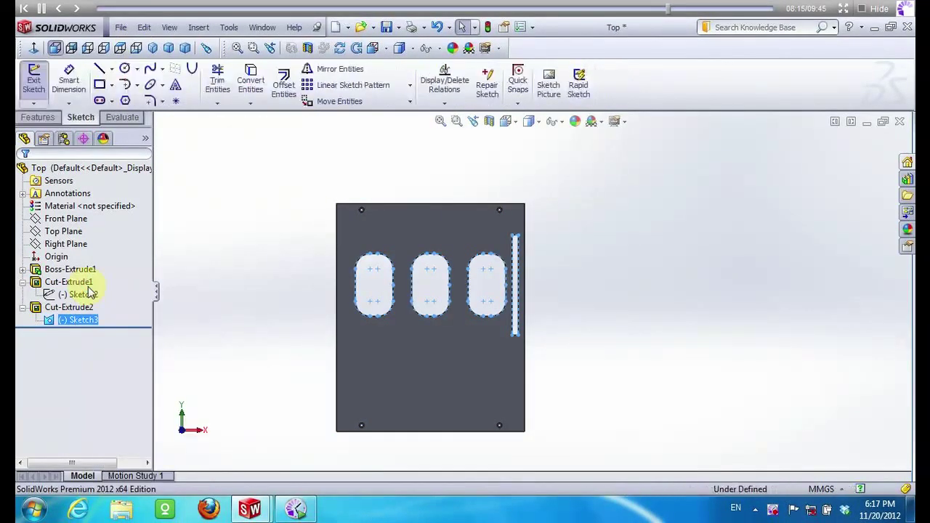
scroll(545, 307, "down", 1)
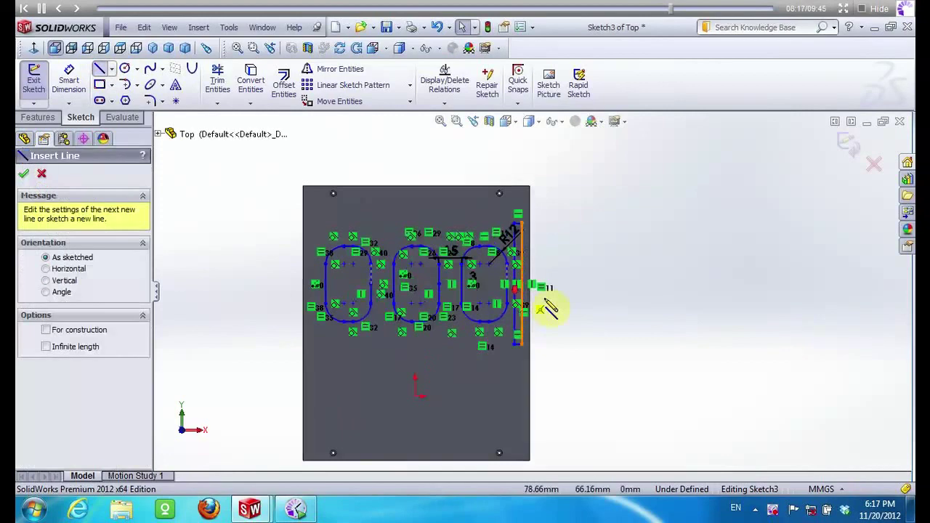
scroll(519, 276, "down", 5)
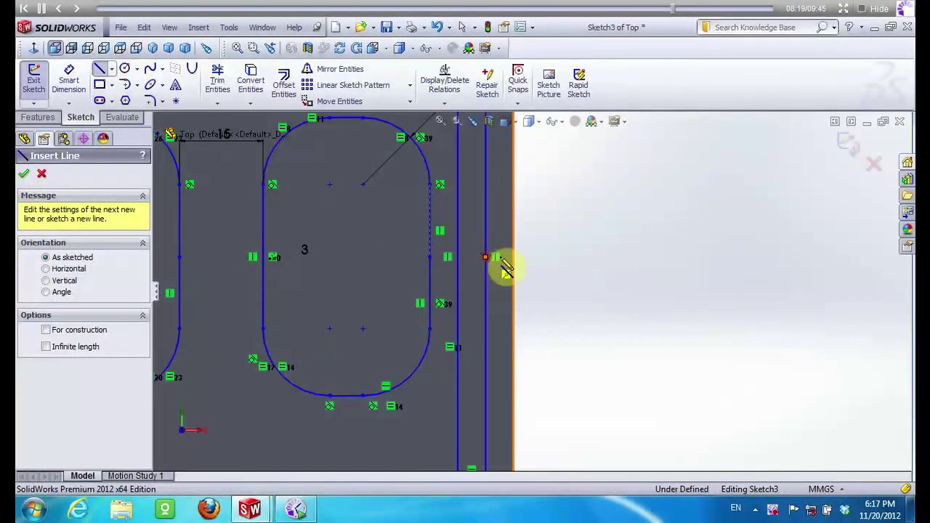
left_click(499, 259)
left_click(523, 256)
key("Escape")
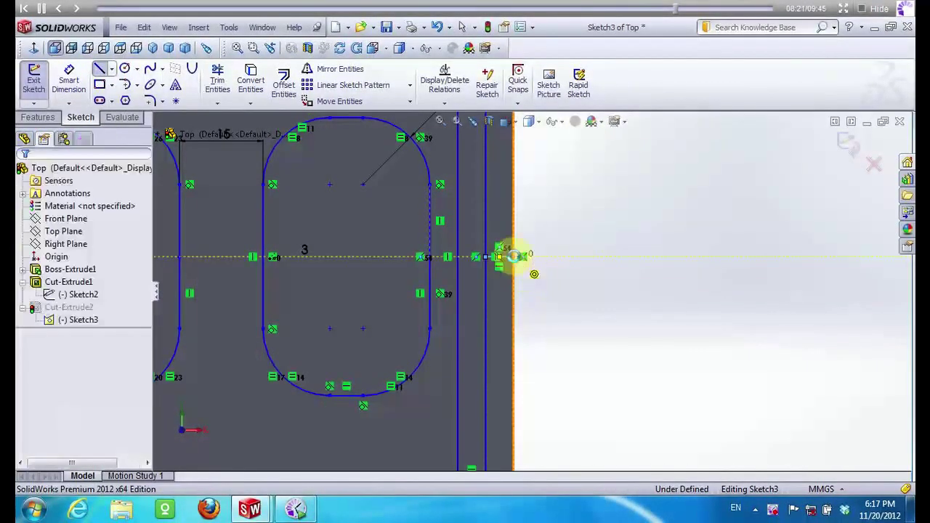
left_click(99, 68)
mouse_move(518, 260)
left_mouse_down()
mouse_move(468, 258)
mouse_move(550, 269)
left_mouse_up()
key("Escape")
scroll(498, 259, "down", 3)
key("Escape")
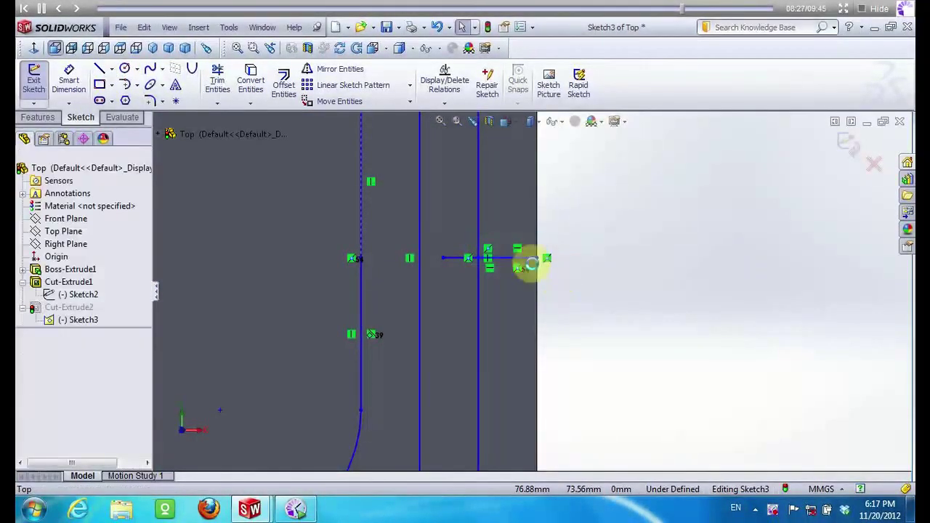
left_click(505, 262)
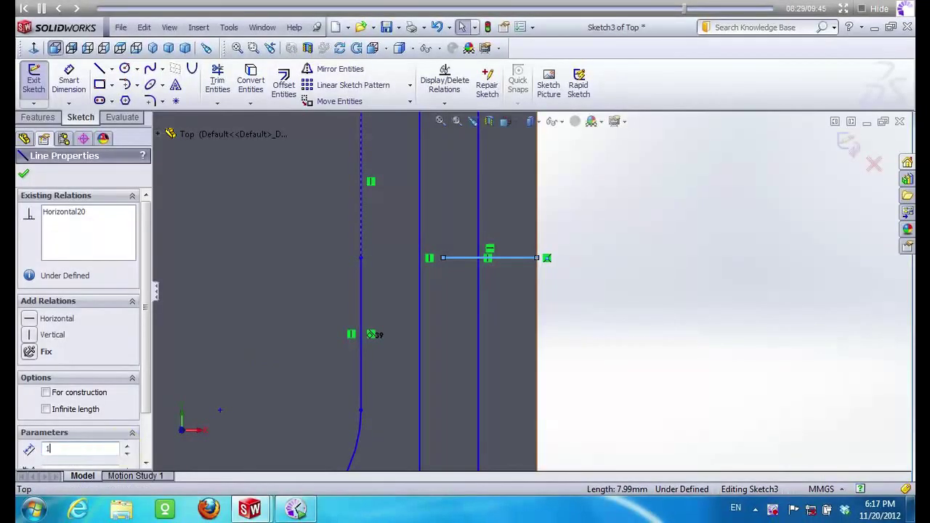
scroll(531, 242, "up", 5)
key("Escape")
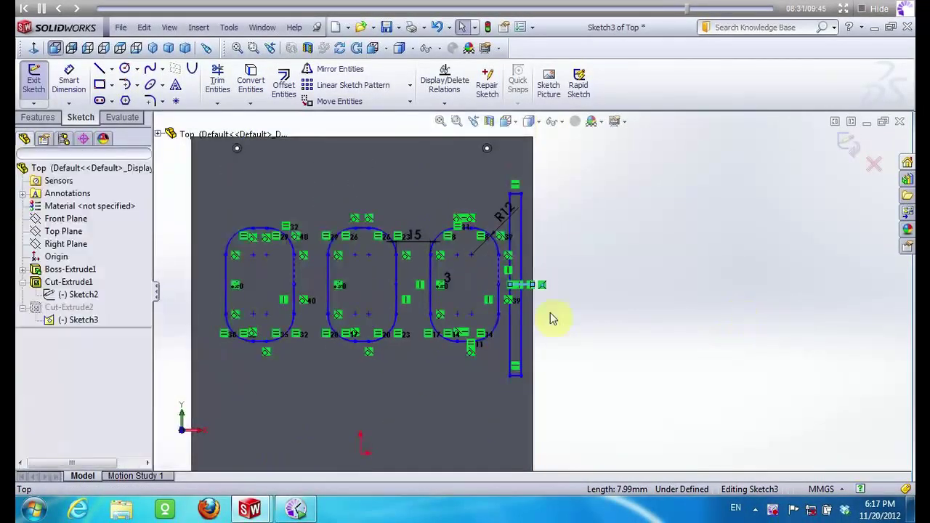
Move the box-selected slot geometry left with Move Entities, then delete the helper line
left_click_drag(209, 173, 528, 392)
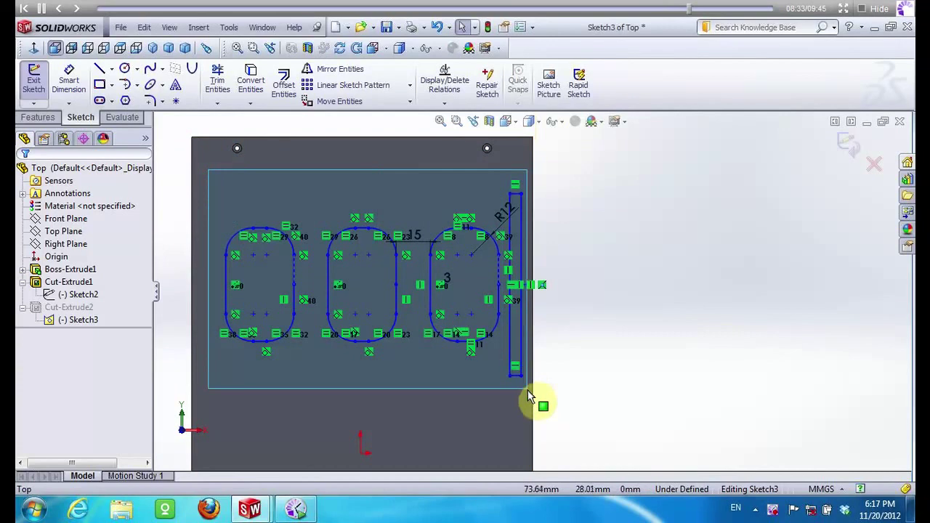
scroll(522, 320, "down", 5)
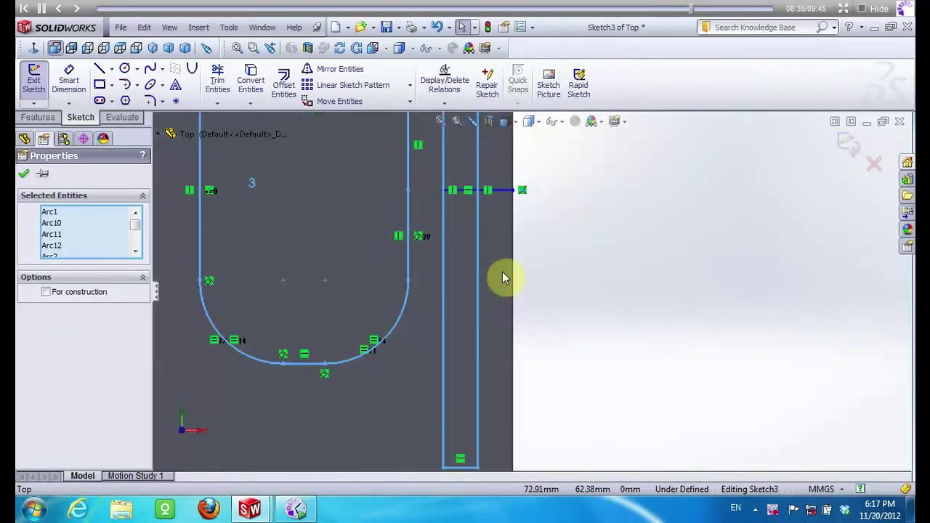
scroll(502, 276, "down", 1)
right_click(479, 240)
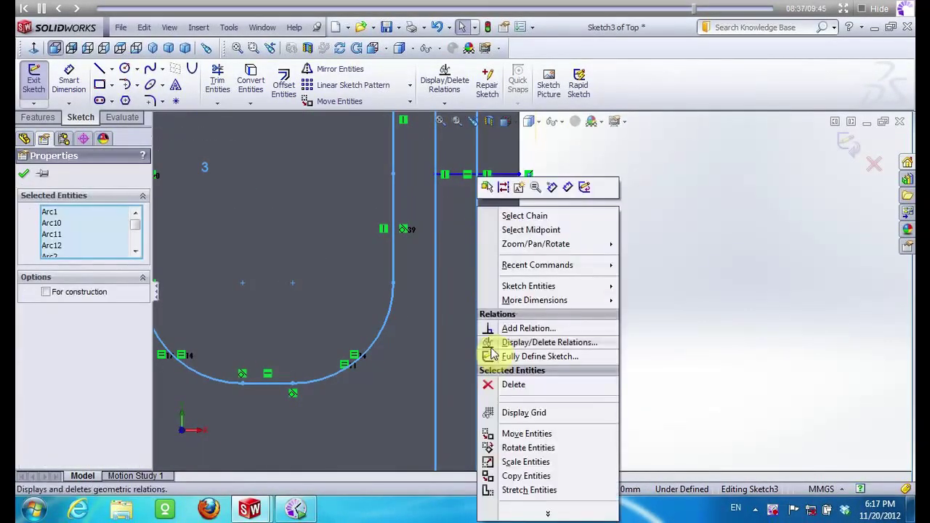
left_click(513, 436)
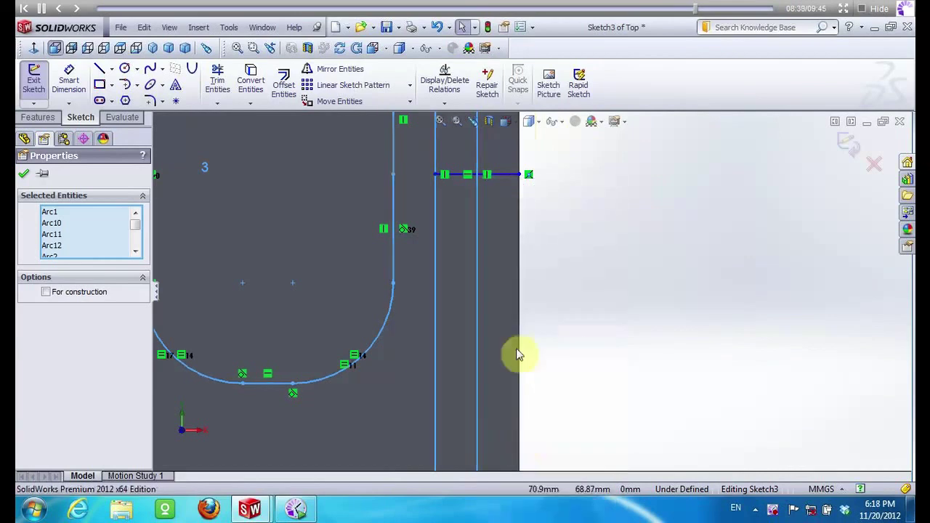
left_click(472, 176)
left_click(443, 174)
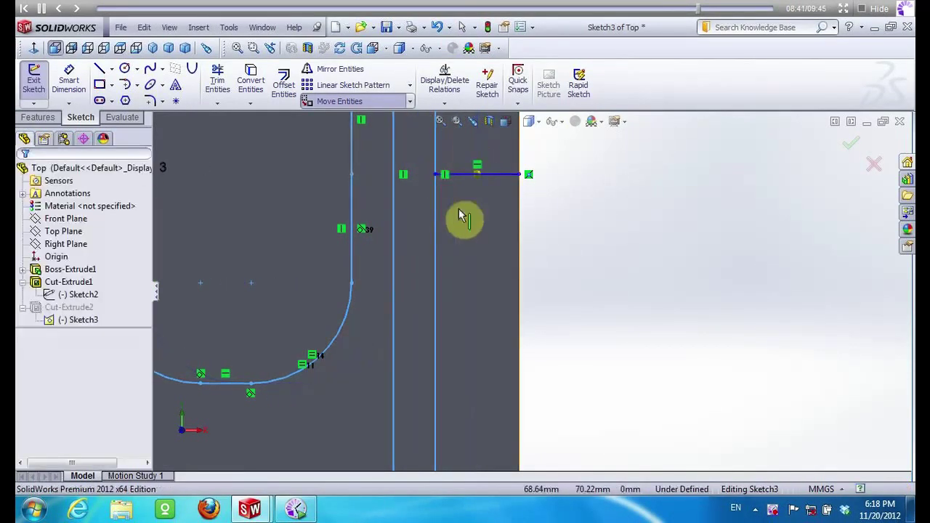
left_click(498, 179)
left_click(540, 218)
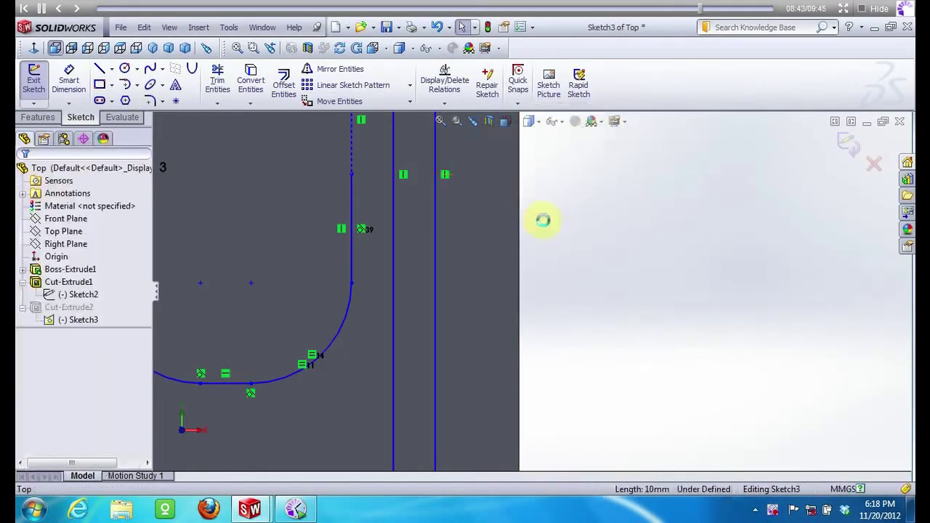
key("f")
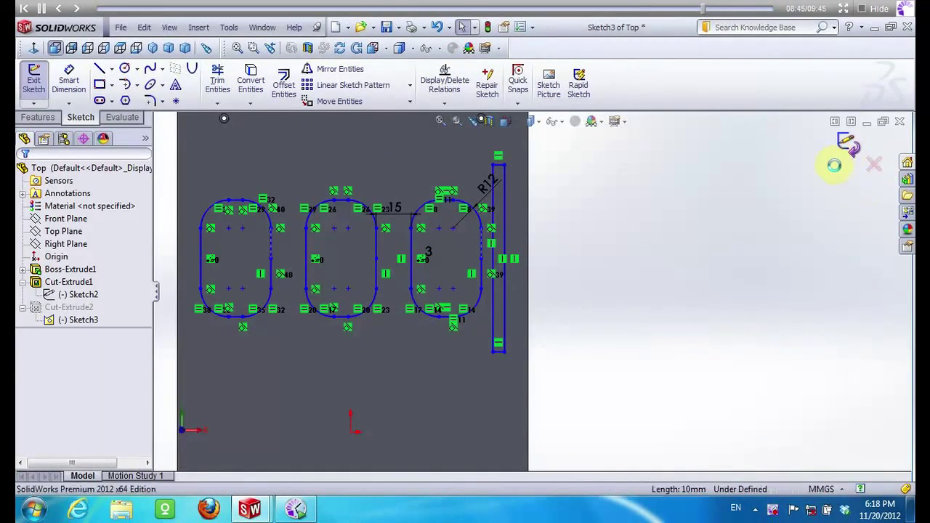
Exit the sketch and delete Cut-Extrude1 and Sketch2 from the feature tree
left_click(834, 165)
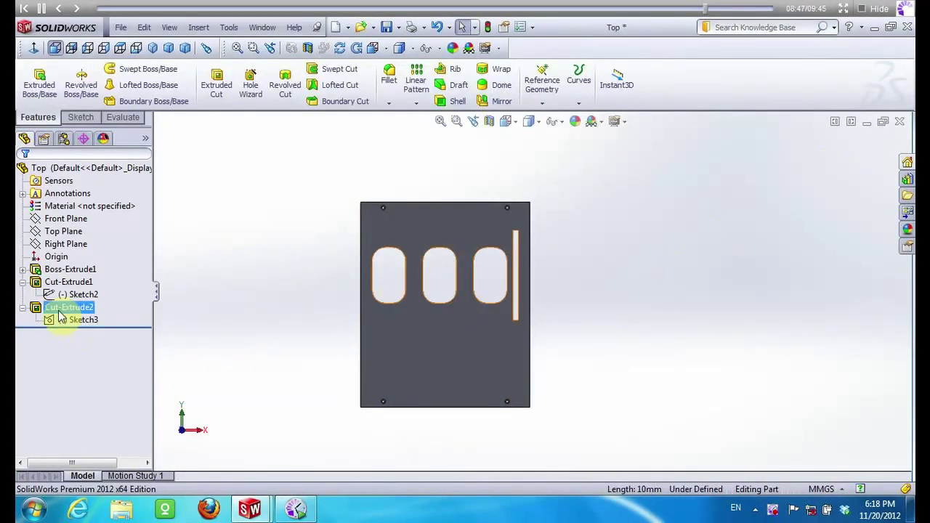
left_click(65, 284)
right_click(65, 284)
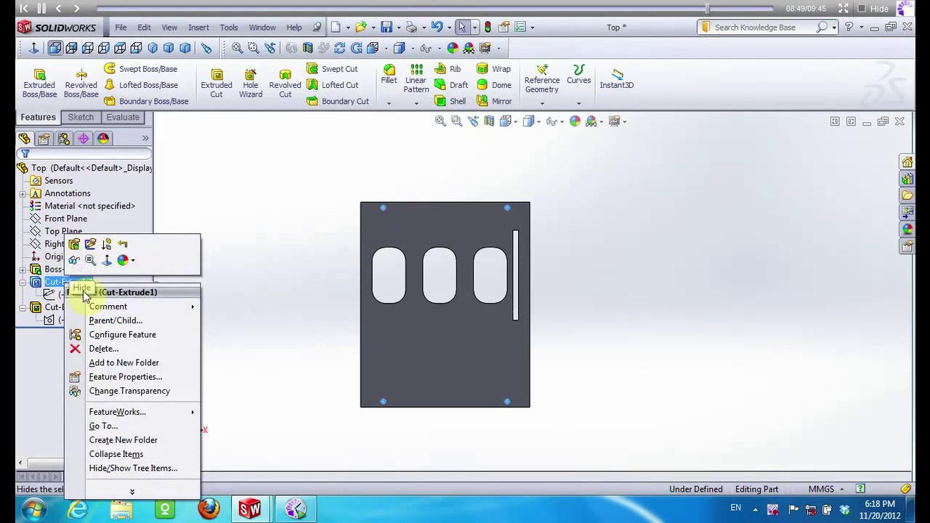
left_click(102, 349)
left_click(353, 277)
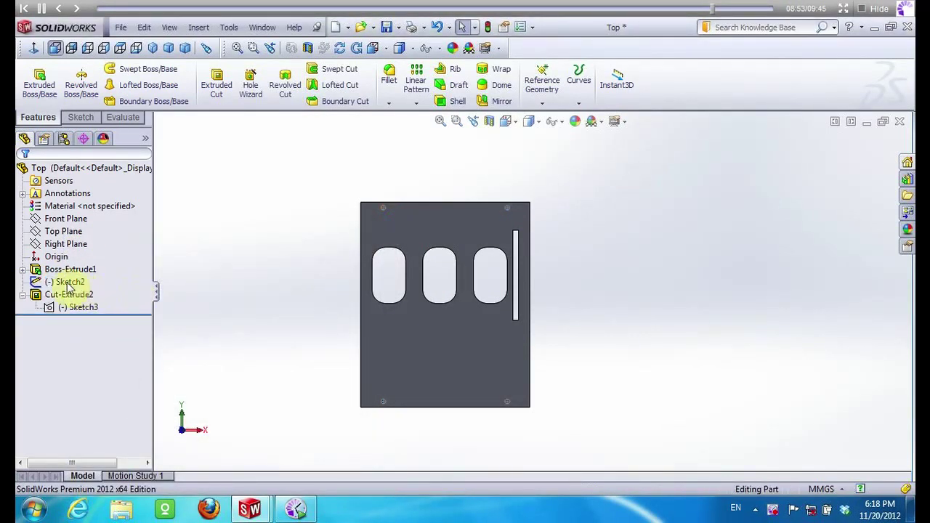
left_click(67, 285)
right_click(67, 285)
left_click(100, 349)
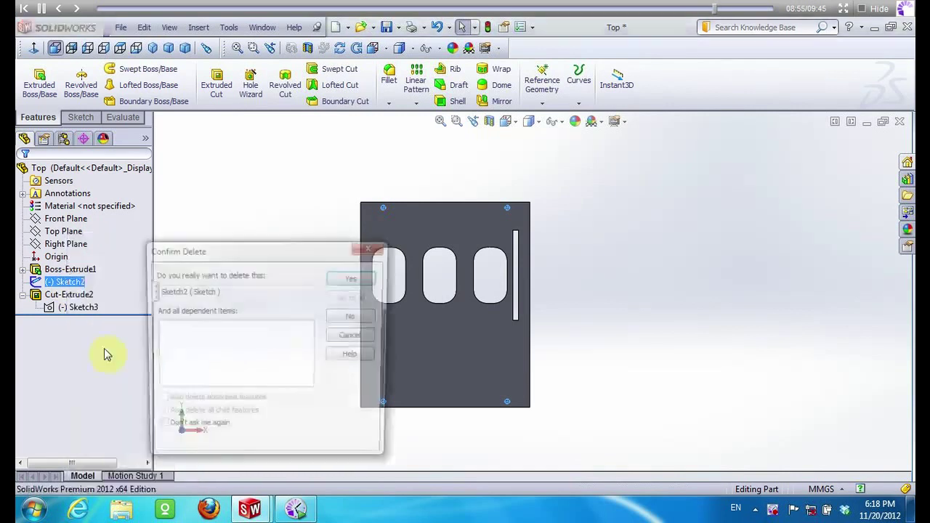
left_click(338, 275)
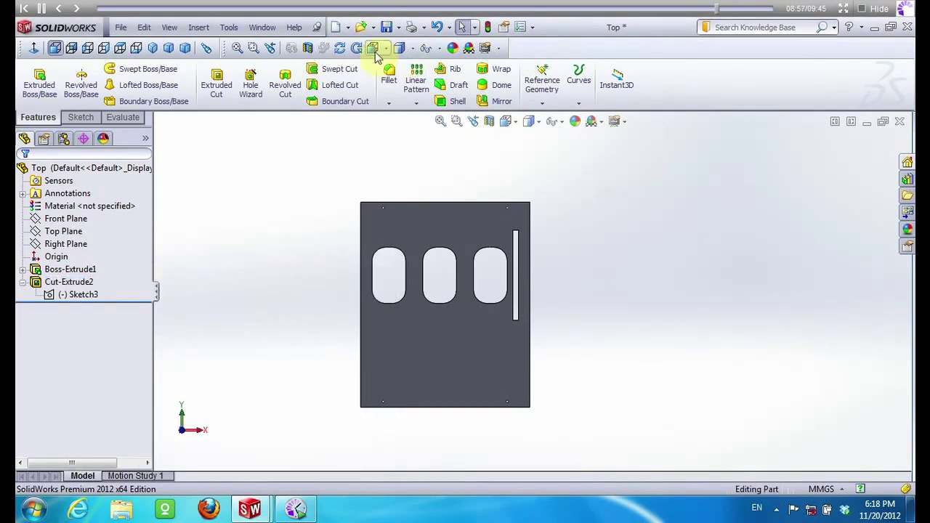
Rotate the part and start Sketch4 on the plate's flat face
left_click_drag(478, 152, 376, 197)
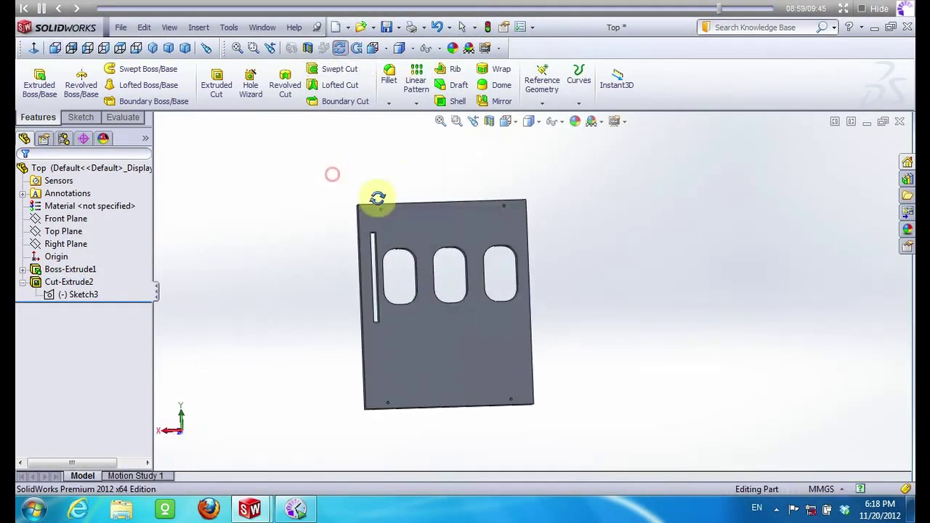
left_click(402, 223)
right_click(402, 223)
left_click(426, 196)
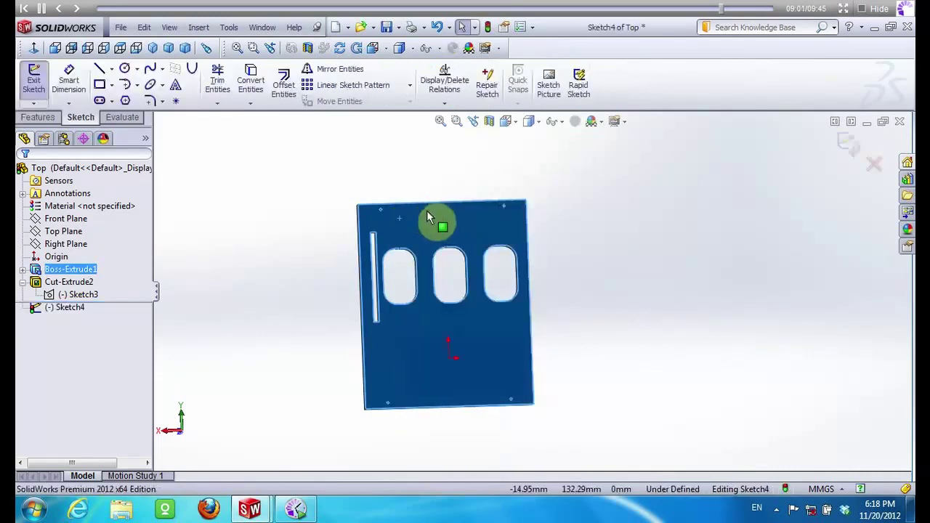
View the sketch face normal and sketch circles at the top-left and top-right hole points
right_click(80, 311)
left_click(90, 293)
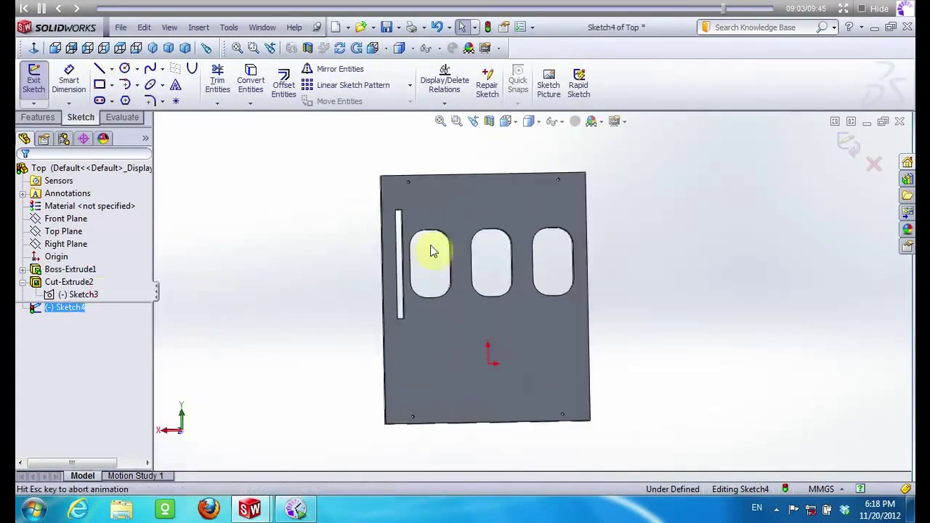
scroll(456, 152, "down", 3)
scroll(500, 209, "down", 3)
scroll(498, 210, "down", 3)
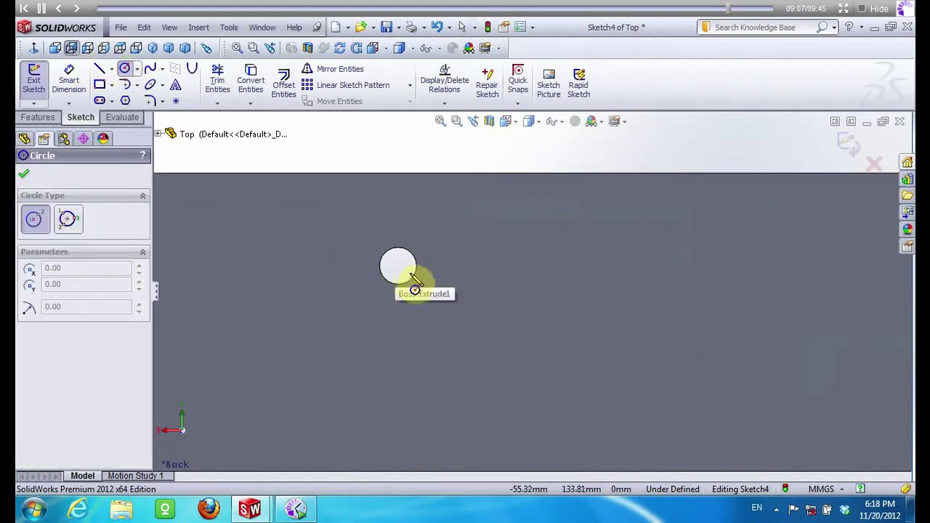
left_click(399, 268)
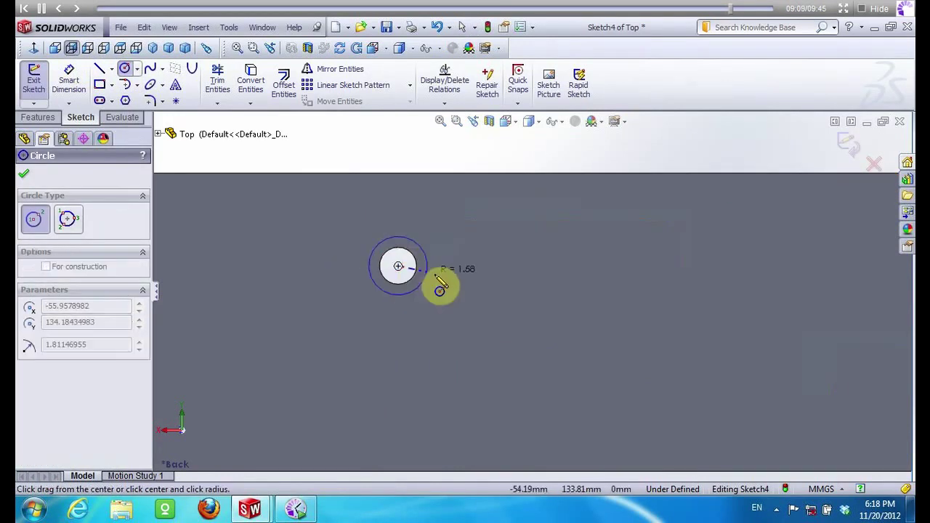
left_click(442, 284)
scroll(284, 293, "up", 5)
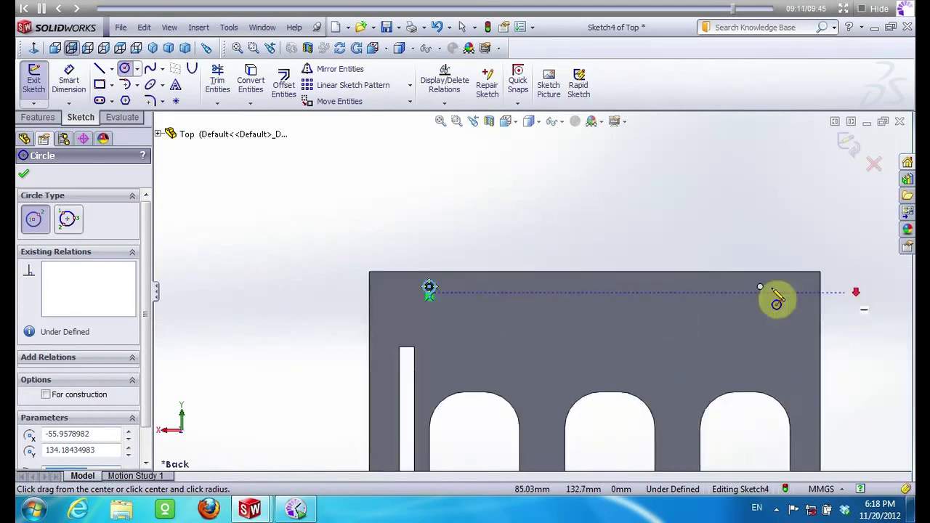
scroll(619, 293, "down", 3)
left_click(606, 282)
left_click(616, 305)
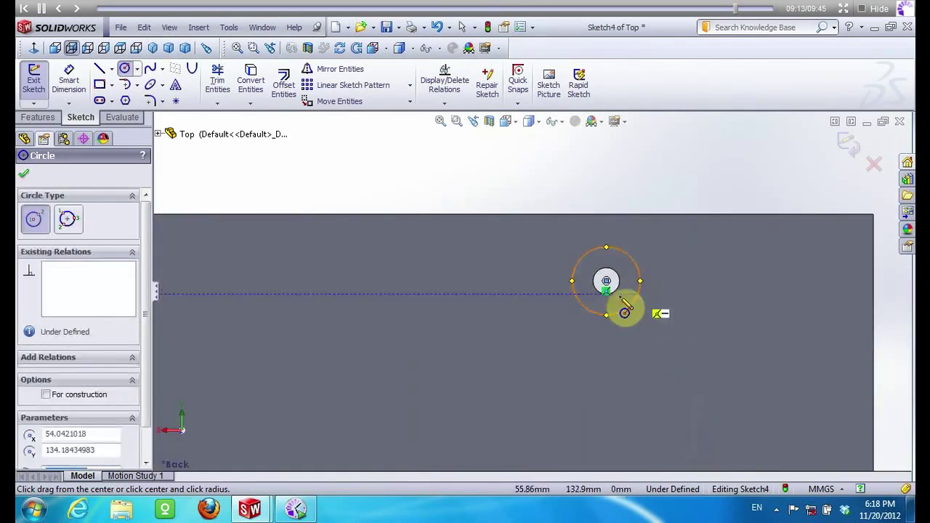
scroll(556, 249, "up", 3)
scroll(558, 430, "up", 2)
scroll(559, 436, "up", 1)
scroll(544, 249, "down", 1)
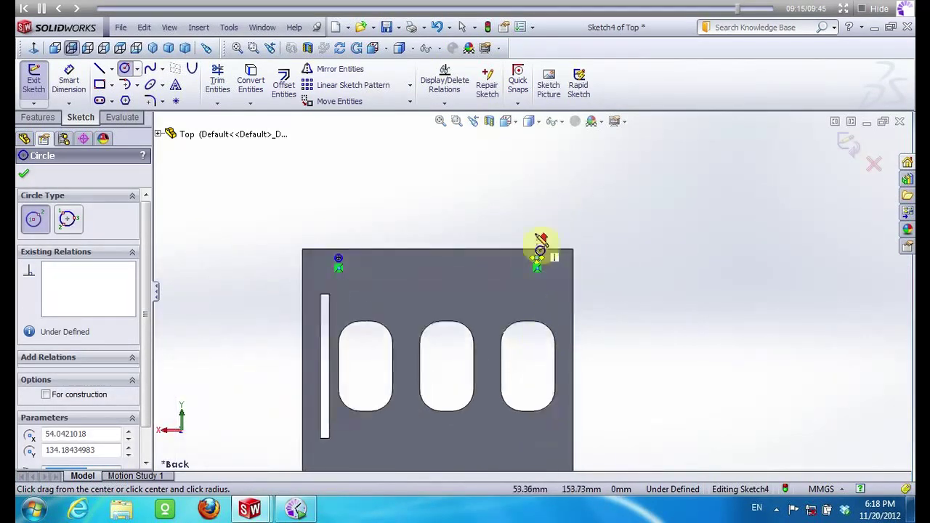
scroll(536, 426, "down", 2)
scroll(538, 399, "down", 3)
scroll(541, 383, "down", 2)
Sketch the bottom-left corner circle with radius 2
left_click(538, 355)
left_click(558, 367)
scroll(472, 363, "up", 2)
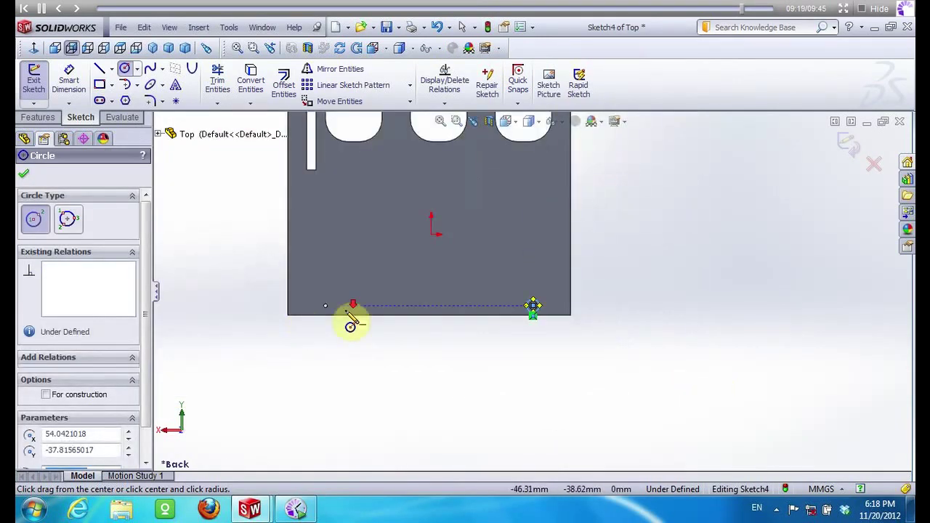
scroll(350, 326, "down", 3)
scroll(400, 305, "down", 2)
left_click(506, 259)
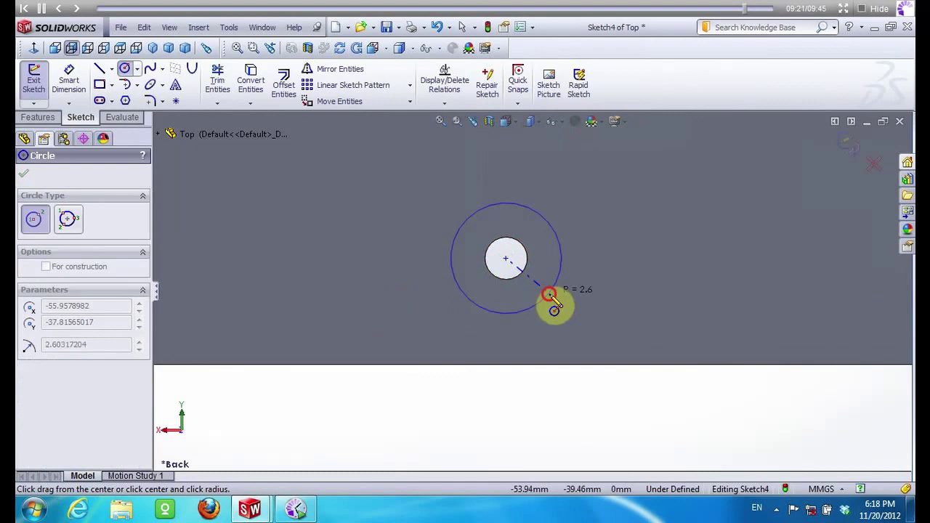
left_click(547, 293)
type("2")
key("Return")
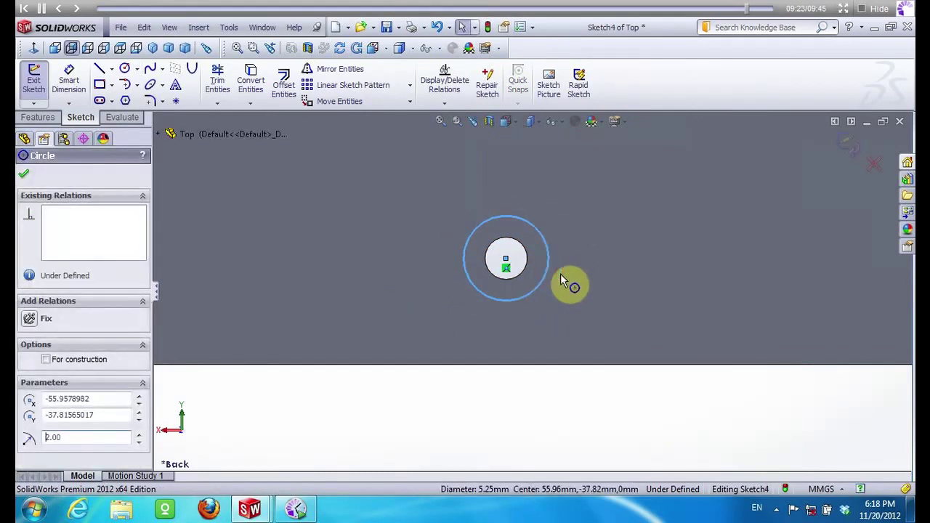
scroll(479, 400, "up", 4)
scroll(594, 173, "up", 3)
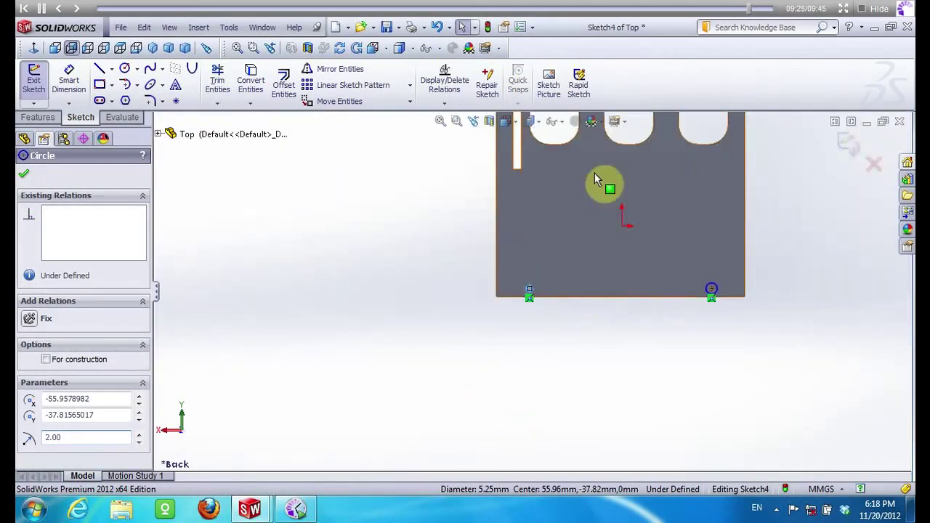
key("Escape")
scroll(705, 282, "down", 2)
scroll(667, 280, "down", 2)
Add radius-2 circles at the bottom-right and top-left corners
left_click(667, 274)
type("2")
key("Return")
scroll(531, 291, "up", 4)
scroll(508, 291, "up", 2)
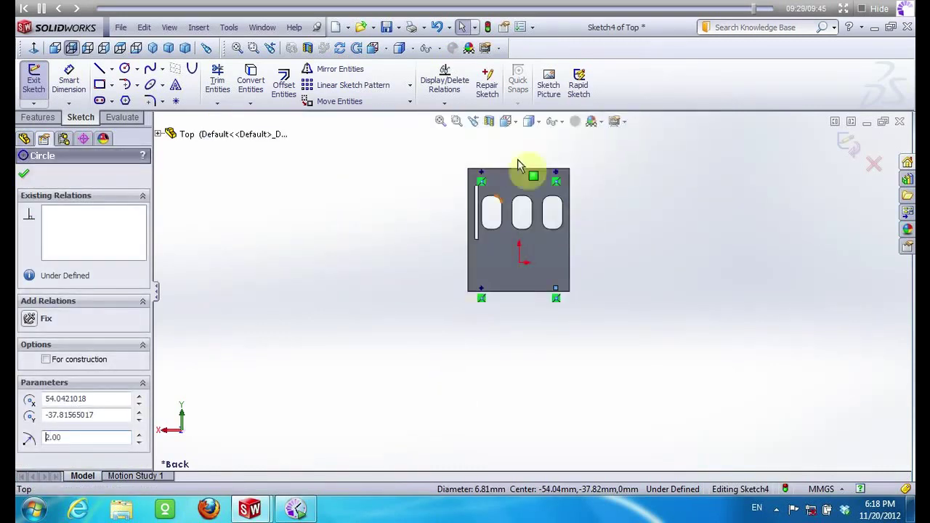
scroll(472, 218, "down", 5)
left_click(462, 261)
left_click(471, 274)
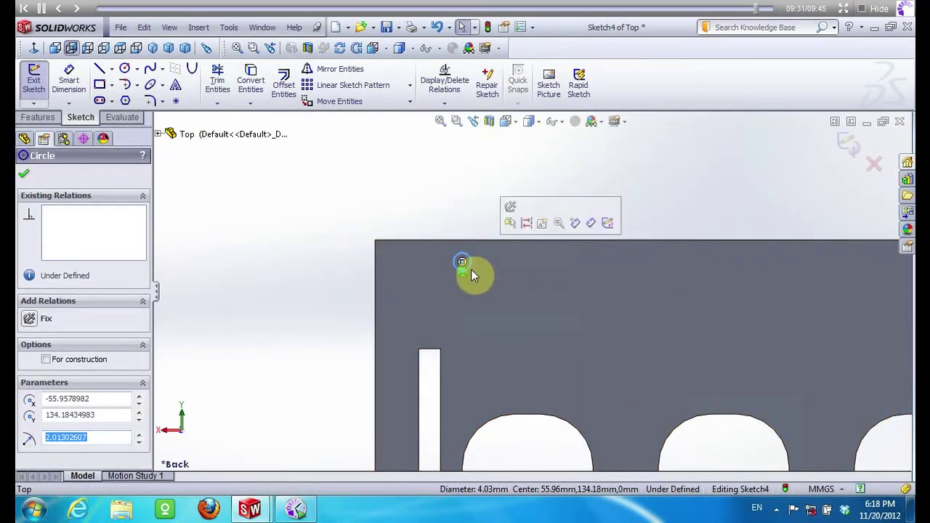
type("2")
key("Return")
scroll(531, 291, "up", 4)
scroll(733, 356, "down", 4)
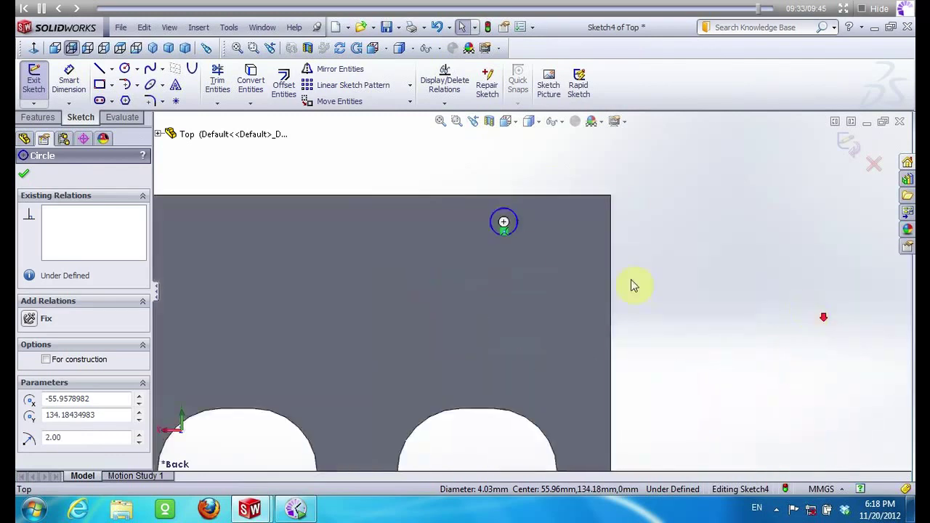
left_click(512, 224)
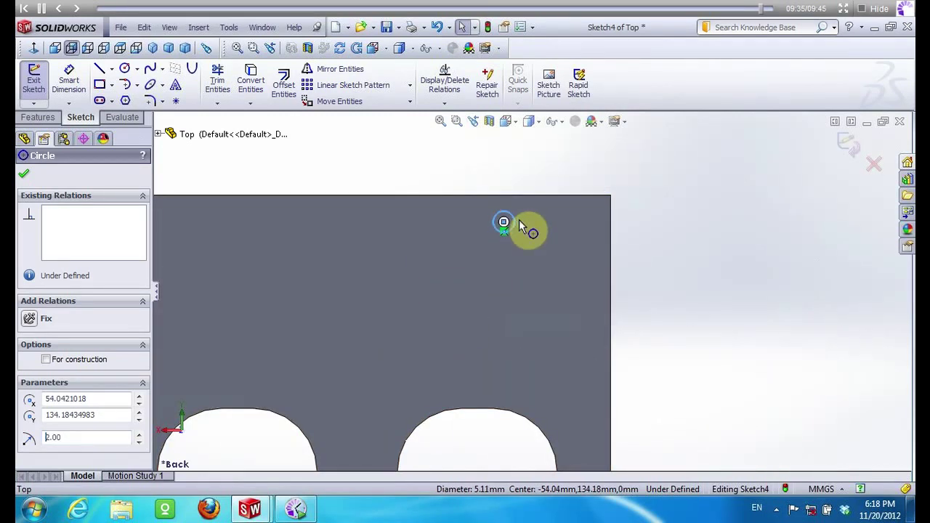
Cut the sketched circles 2 mm deep with Extruded Cut
left_click(22, 177)
left_click(37, 117)
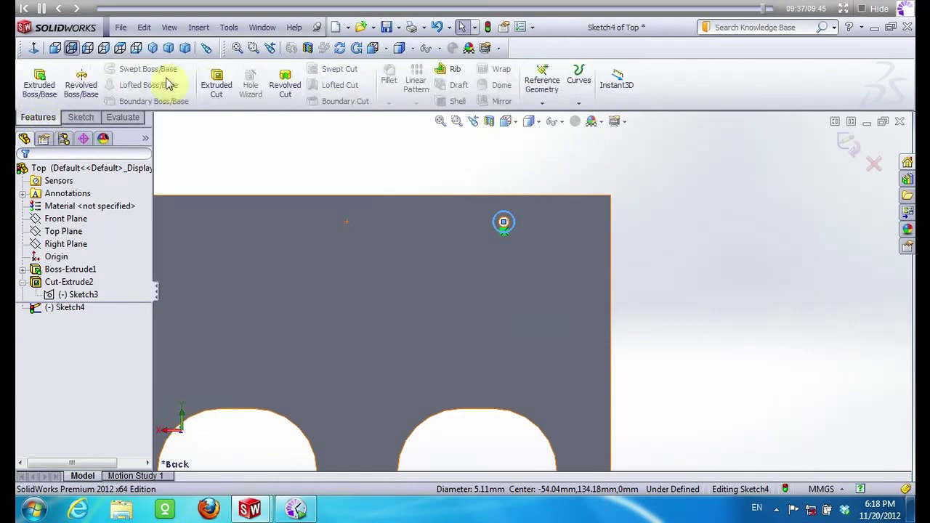
left_click(204, 84)
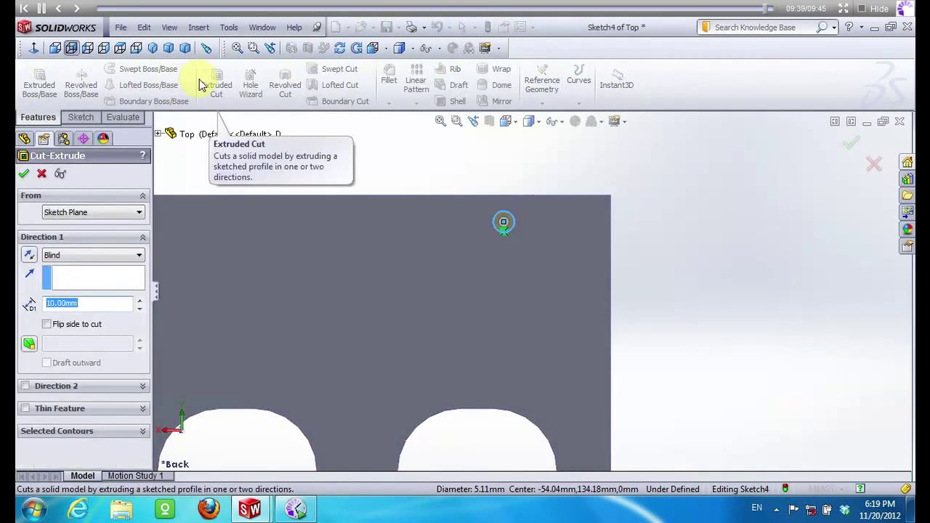
type("2")
left_click(24, 175)
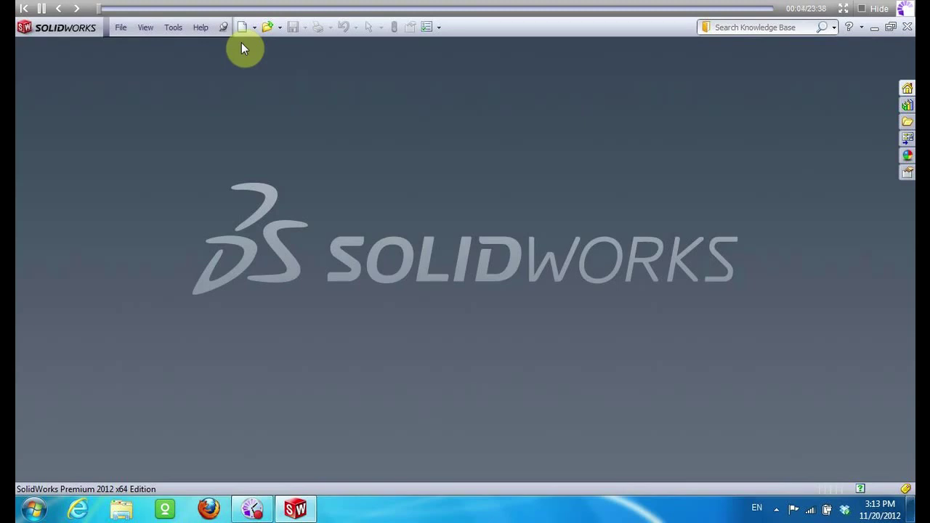
Create a new assembly and place the Part7 frame from the Mechanical counter folder
left_click(240, 28)
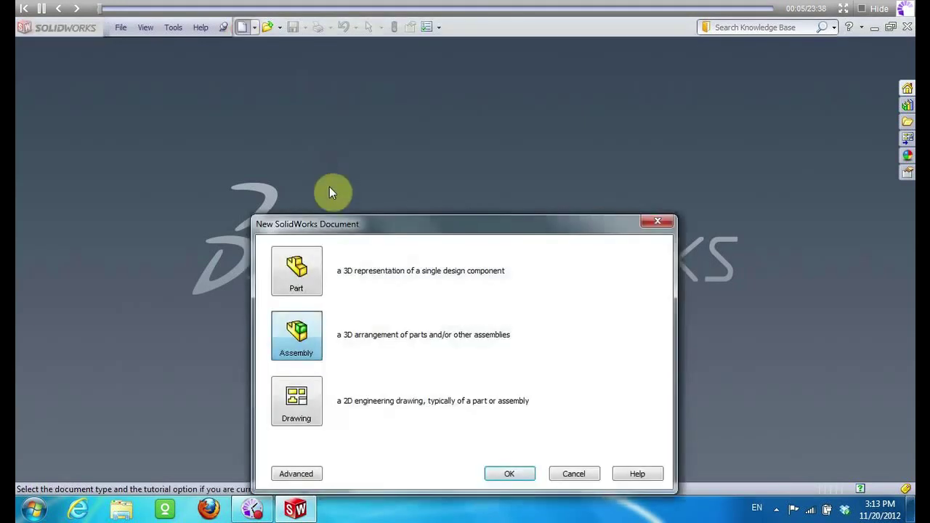
left_click(506, 470)
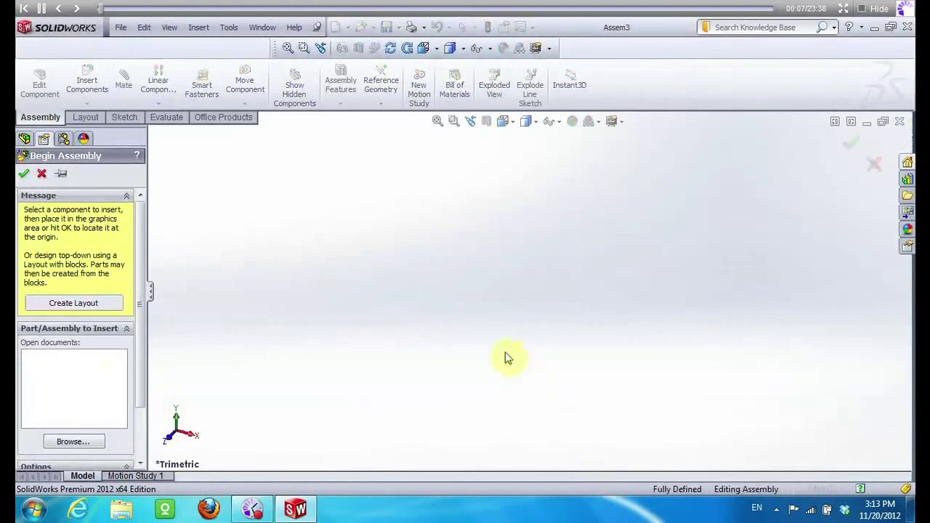
left_click(72, 443)
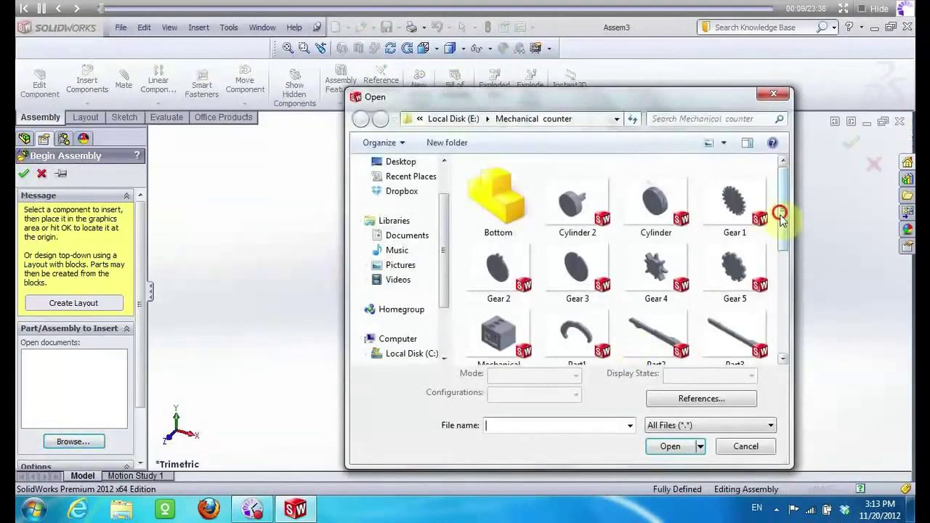
left_click_drag(781, 218, 774, 269)
left_click(736, 267)
left_click(669, 446)
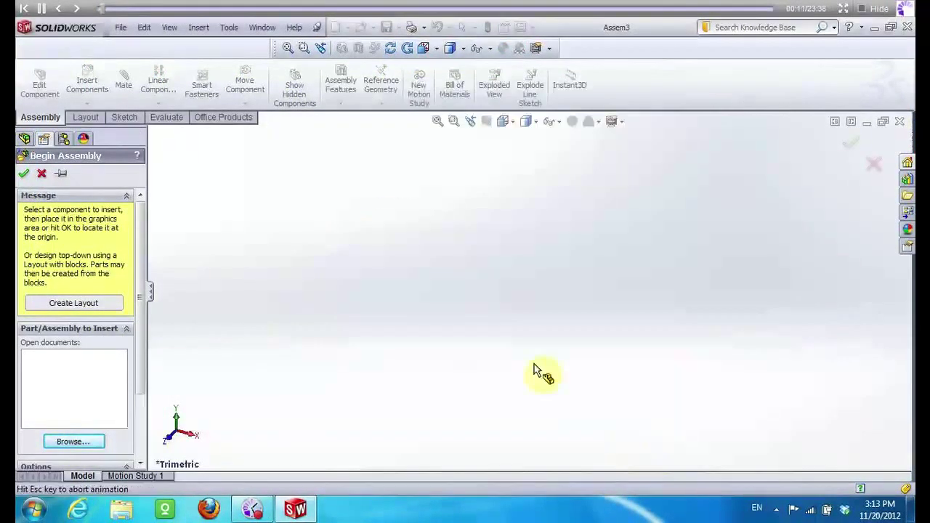
left_click(494, 319)
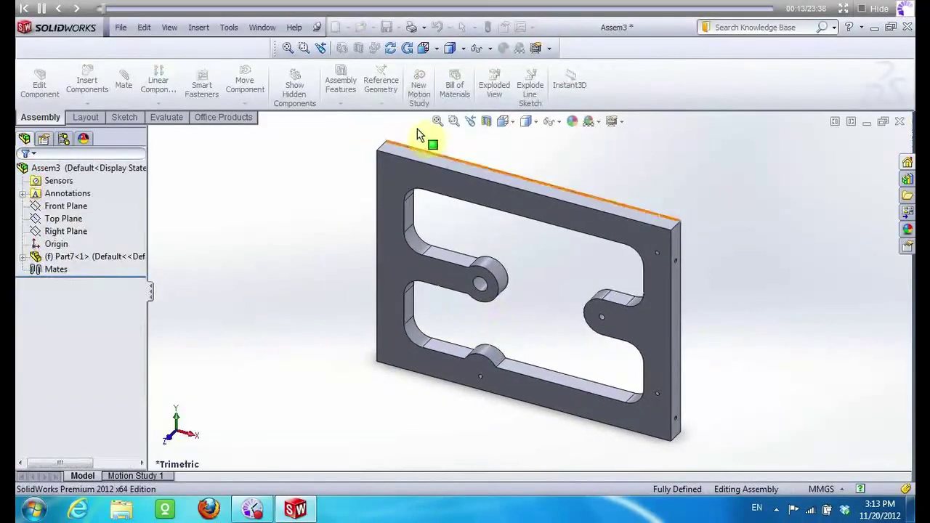
mouse_move(529, 197)
left_mouse_down()
mouse_move(565, 163)
mouse_move(535, 266)
mouse_move(530, 228)
left_mouse_up()
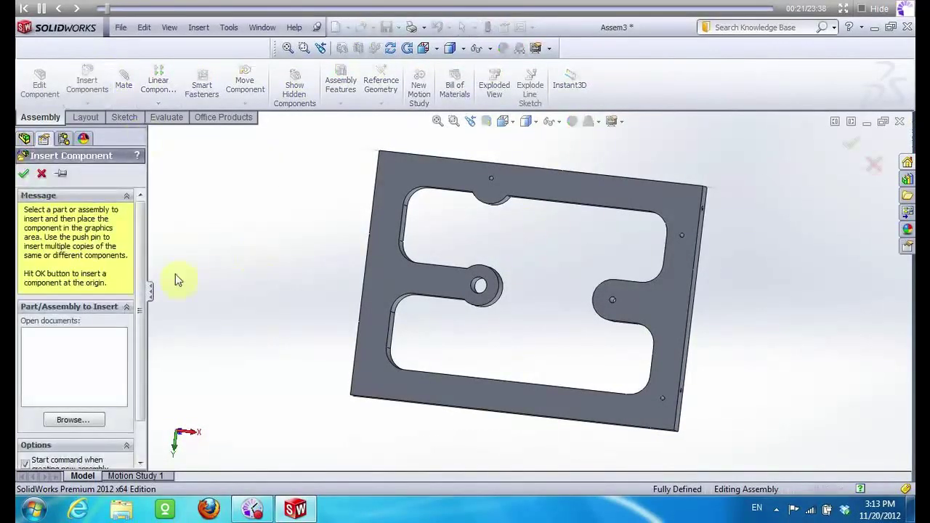
Insert Part2 and place it over the frame
left_click(93, 425)
left_click_drag(783, 210, 753, 254)
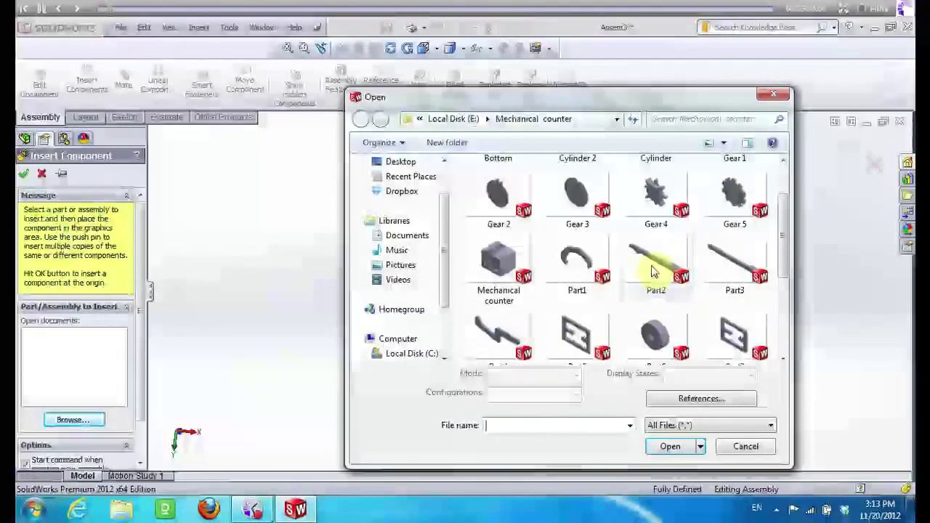
left_click(651, 269)
left_click(674, 445)
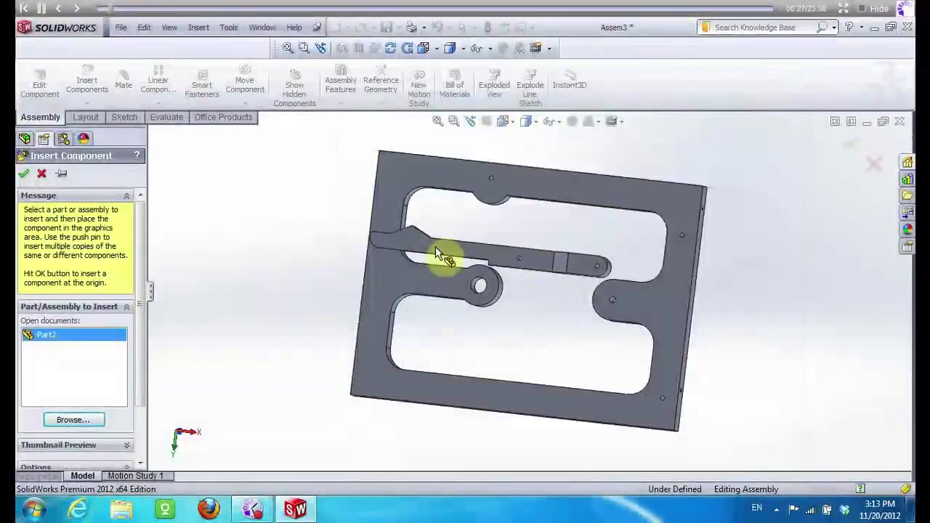
left_click(301, 251)
Mate Part2's pin hole concentric with the frame's hole
left_click(124, 85)
scroll(416, 263, "down", 3)
scroll(465, 267, "down", 2)
scroll(480, 276, "down", 2)
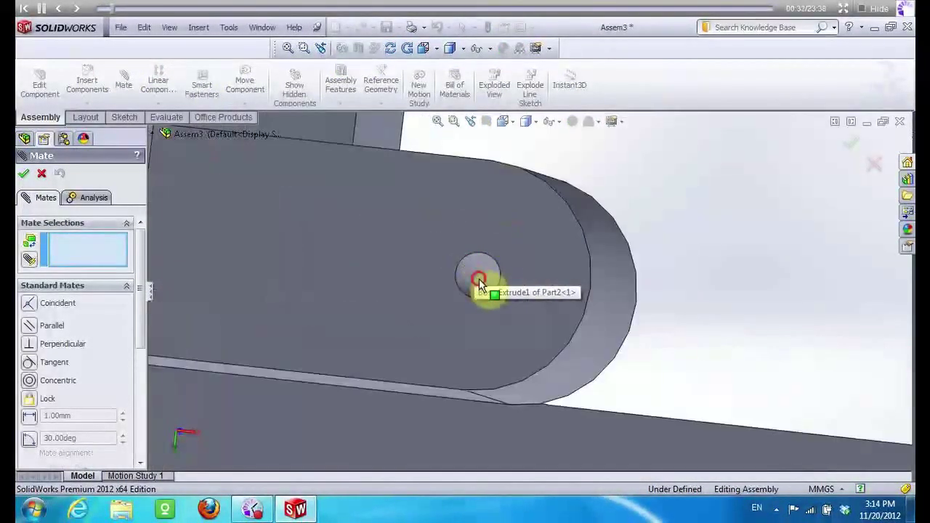
left_click(475, 277)
scroll(247, 421, "up", 4)
scroll(515, 290, "up", 3)
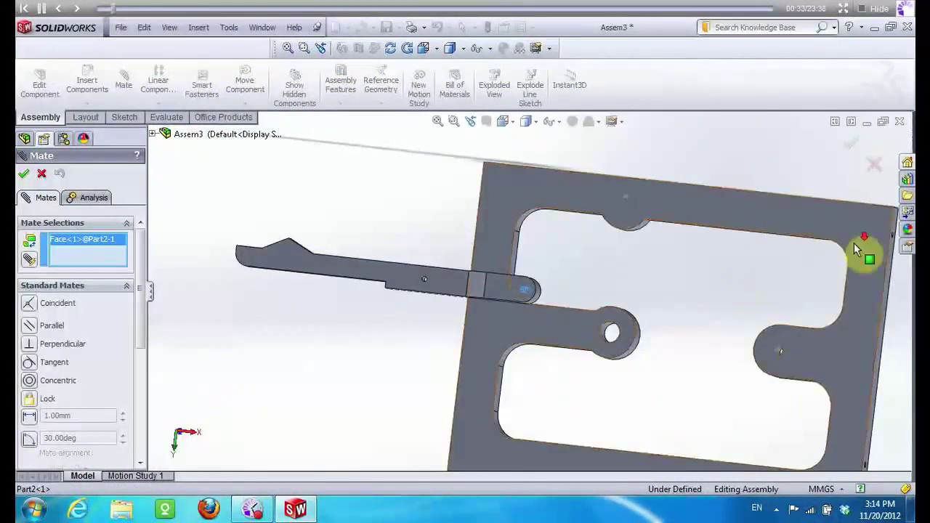
scroll(799, 298, "down", 5)
left_click(653, 331)
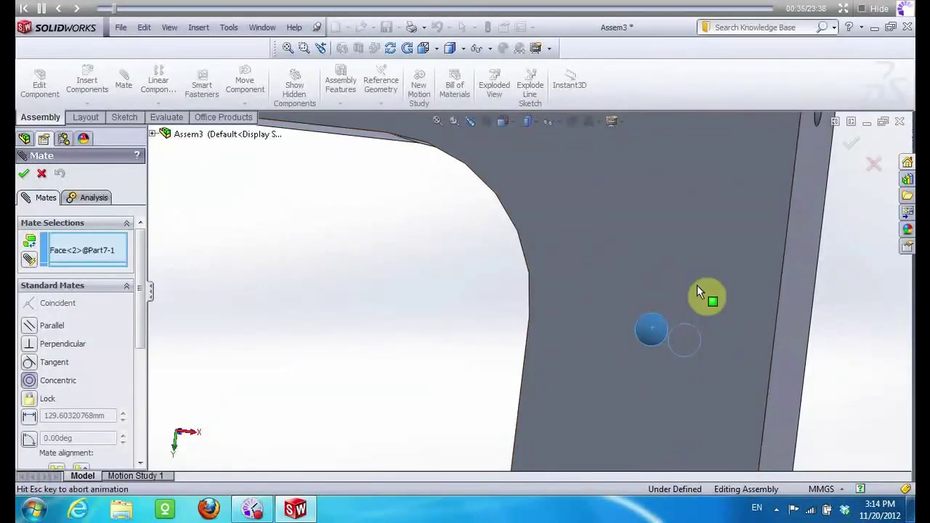
left_click(22, 174)
Add a coincident mate between Part2's flat face and the frame face
left_click(510, 285)
left_click(547, 225)
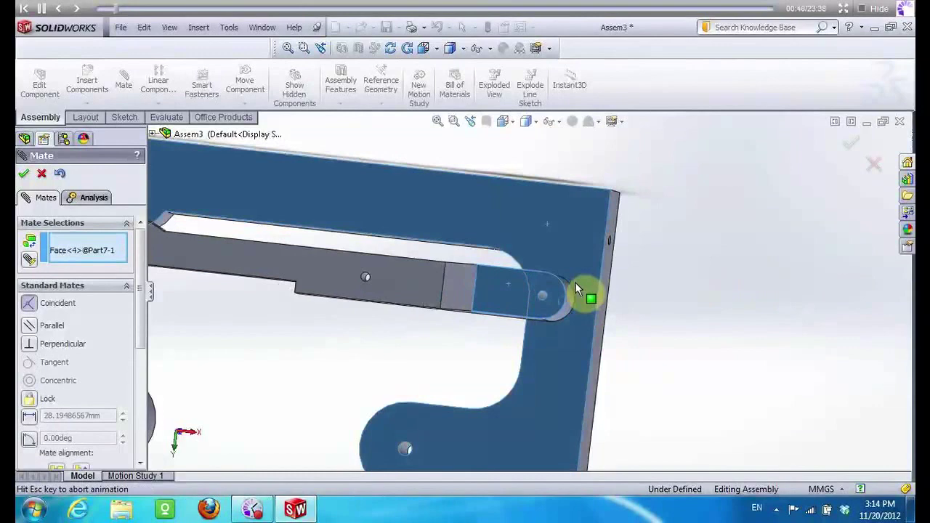
scroll(138, 331, "down", 3)
scroll(97, 306, "down", 2)
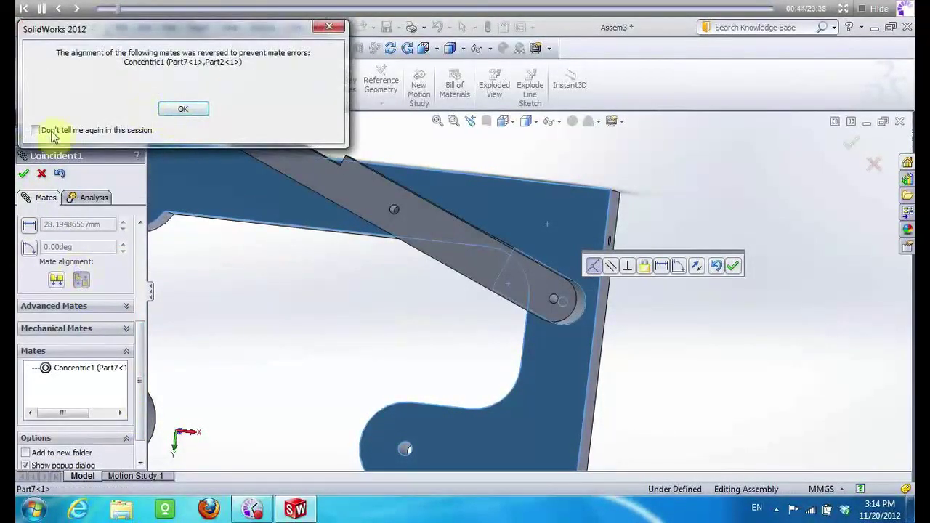
left_click(180, 109)
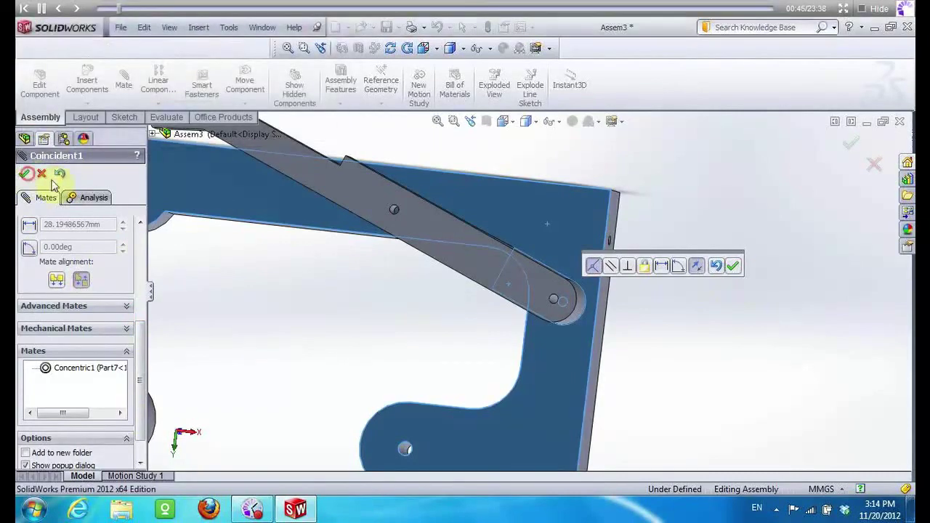
left_click(24, 173)
middle_click_drag(519, 266, 390, 226)
key("Escape")
Swing the Part2 lever down into the frame's slot, then browse for the next part
left_click_drag(380, 220, 353, 287)
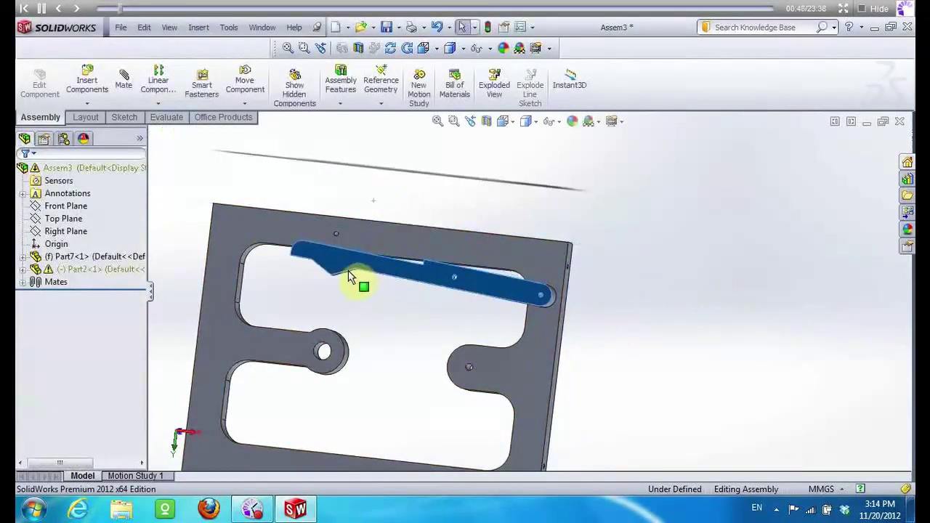
scroll(544, 390, "down", 3)
scroll(544, 390, "up", 3)
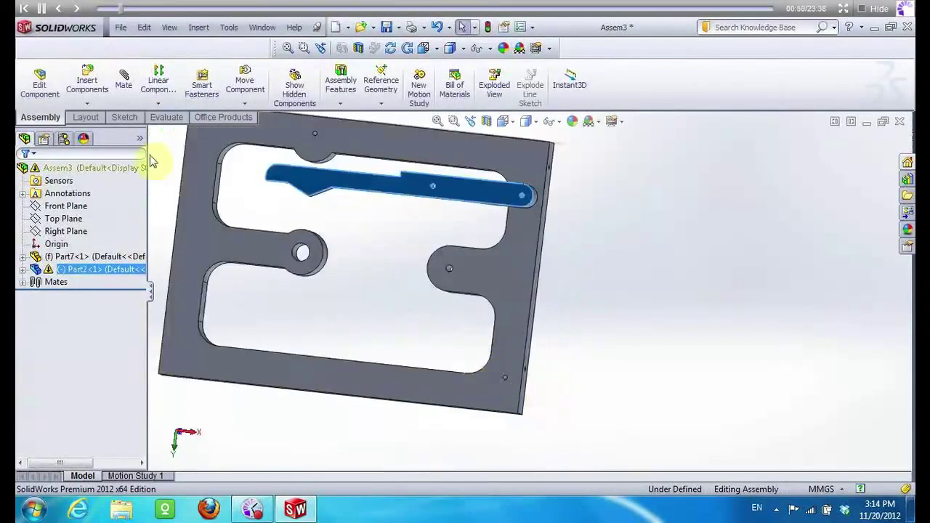
left_click(94, 82)
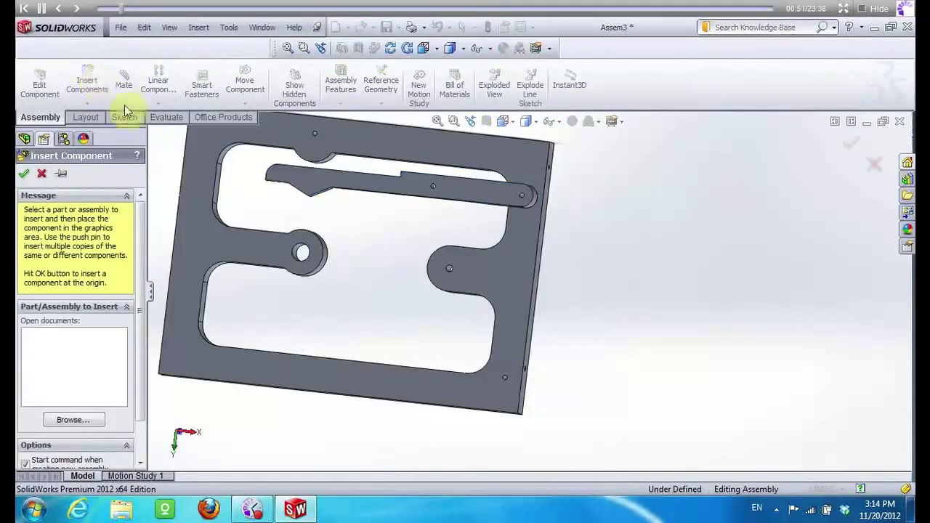
left_click(92, 421)
scroll(781, 207, "down", 2)
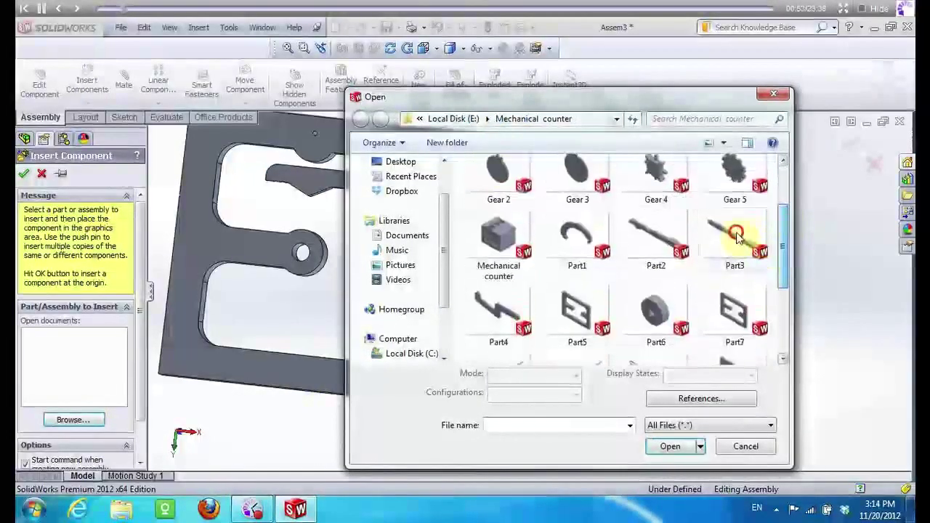
Insert Part3 into the assembly
left_click(732, 234)
left_click(669, 446)
left_click(684, 278)
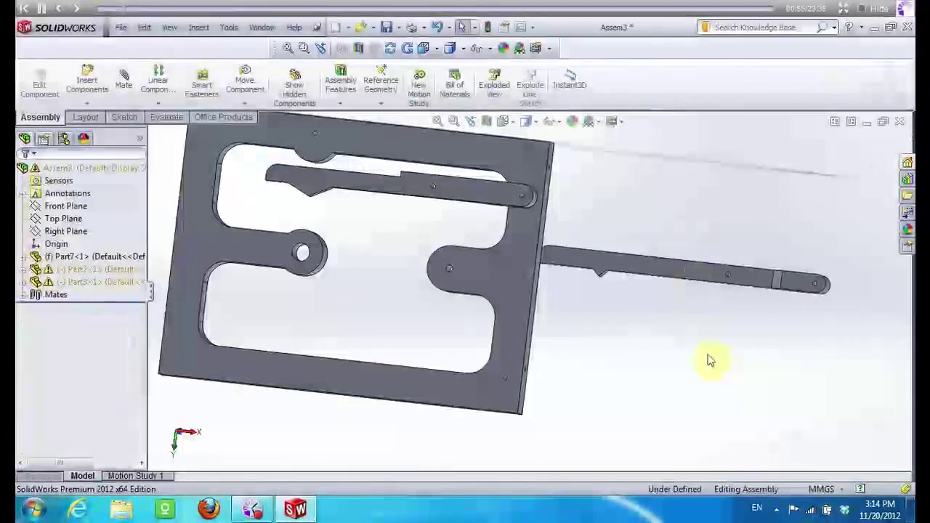
Mate the link's rounded end concentric with the plate hole
left_click(123, 85)
scroll(764, 289, "down", 3)
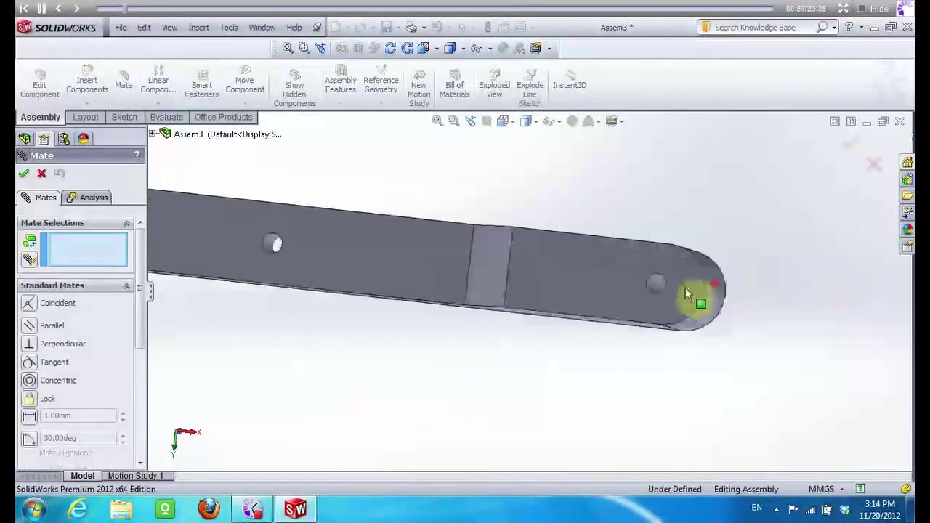
scroll(701, 301, "down", 2)
left_click(592, 285)
scroll(756, 225, "up", 4)
scroll(342, 363, "up", 3)
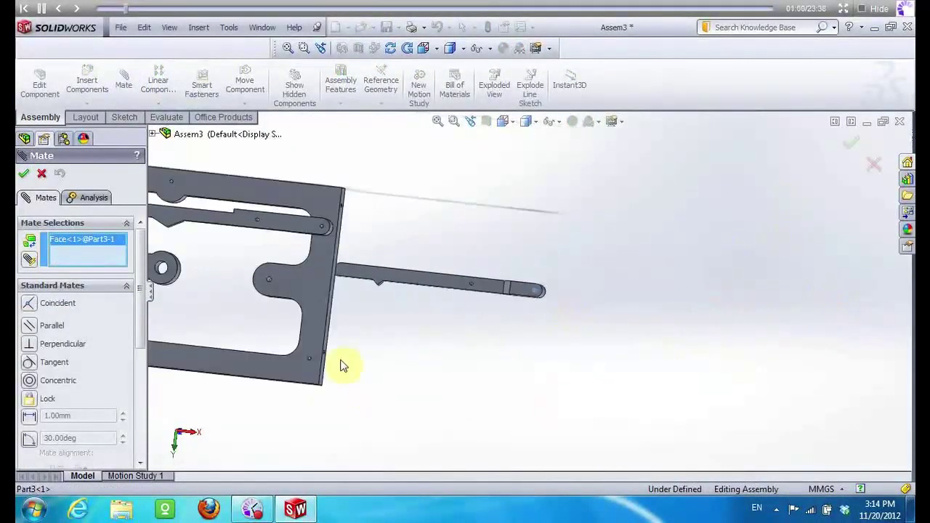
scroll(334, 359, "down", 2)
scroll(357, 357, "down", 2)
scroll(392, 348, "down", 2)
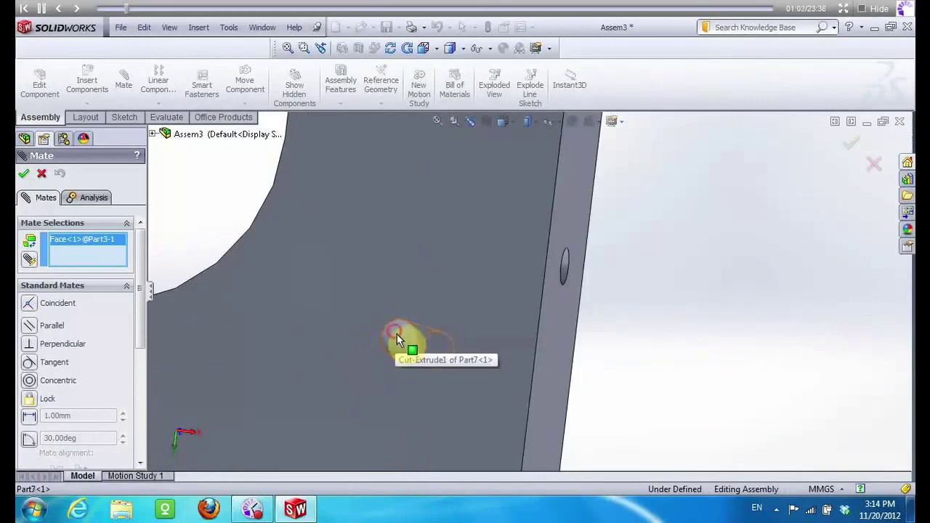
left_click(397, 333)
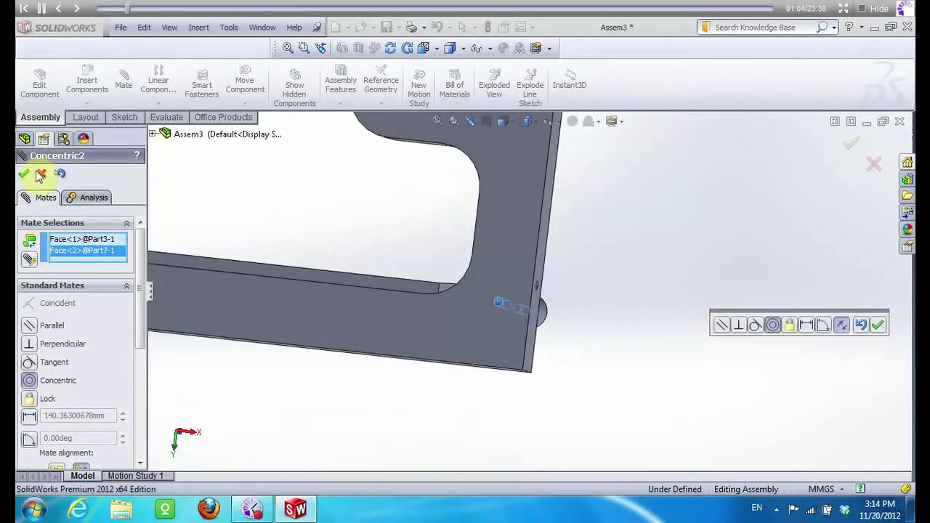
left_click(26, 175)
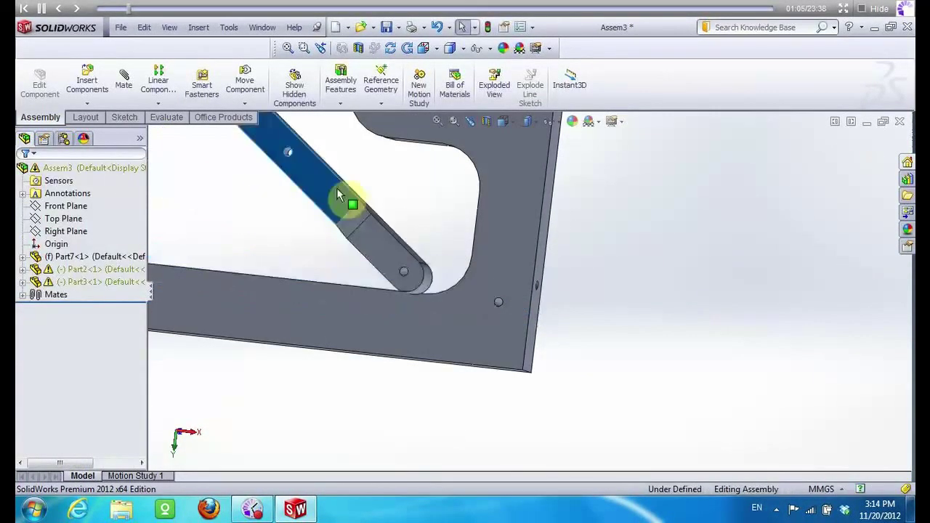
Mate the link coincident and anti-aligned, lying flat against the plate
left_click(123, 81)
key("Escape")
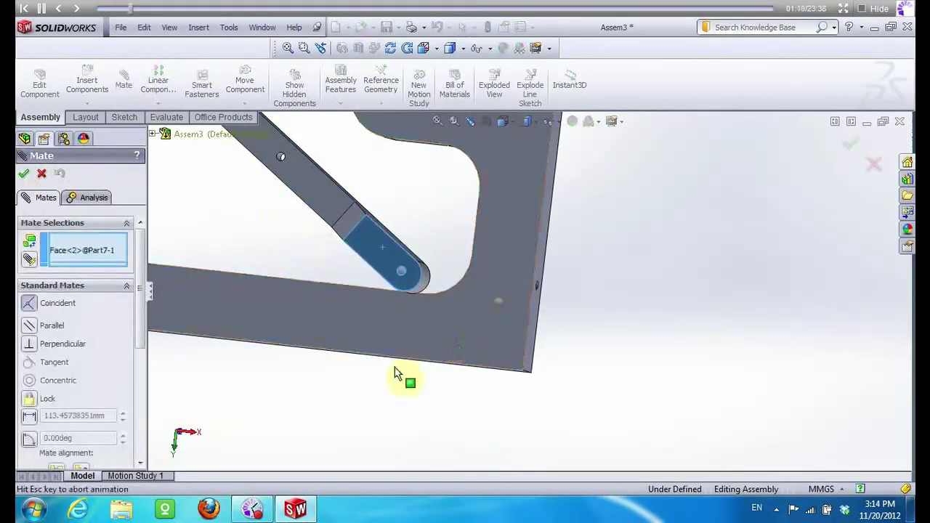
left_click(494, 351)
scroll(142, 385, "down", 3)
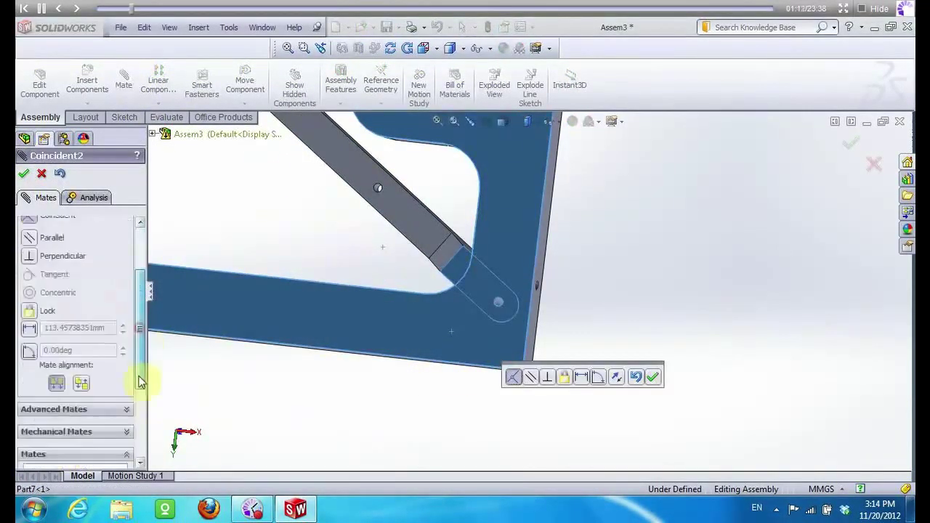
left_click(81, 372)
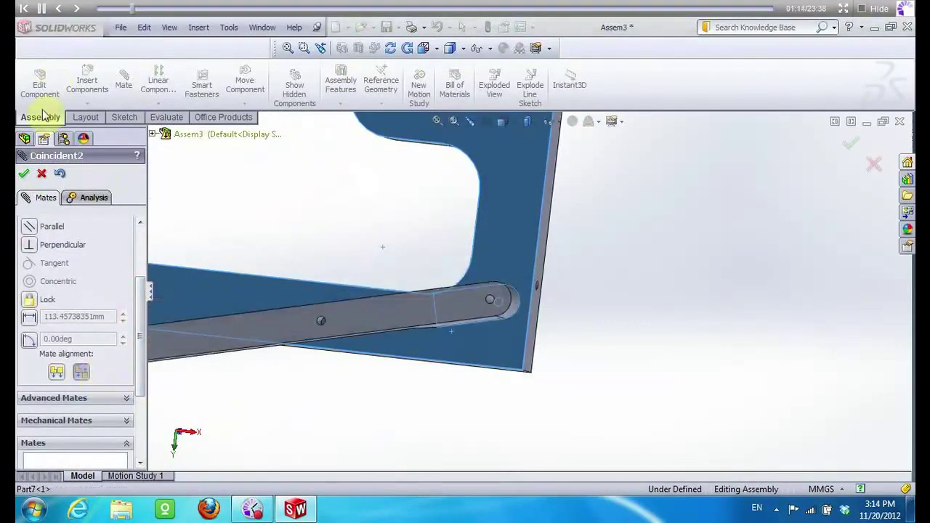
left_click(25, 177)
mouse_move(560, 307)
middle_mouse_down()
mouse_move(623, 322)
mouse_move(412, 307)
middle_mouse_up()
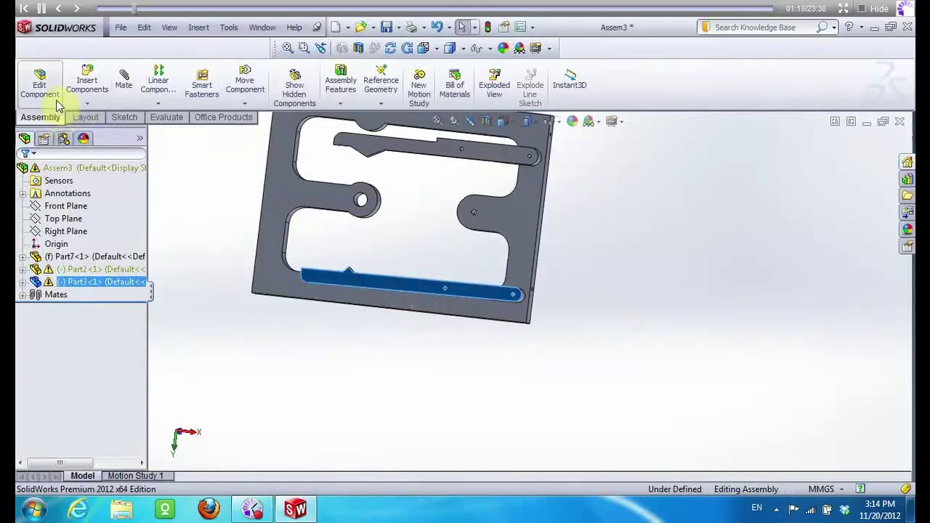
left_click(86, 89)
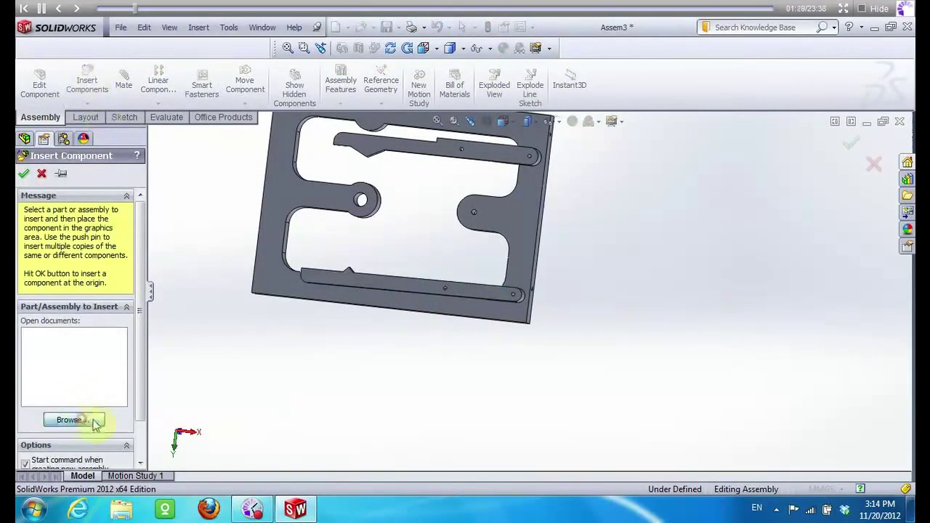
Insert the Pin part beside the plate
left_click(73, 420)
left_click_drag(777, 229, 785, 280)
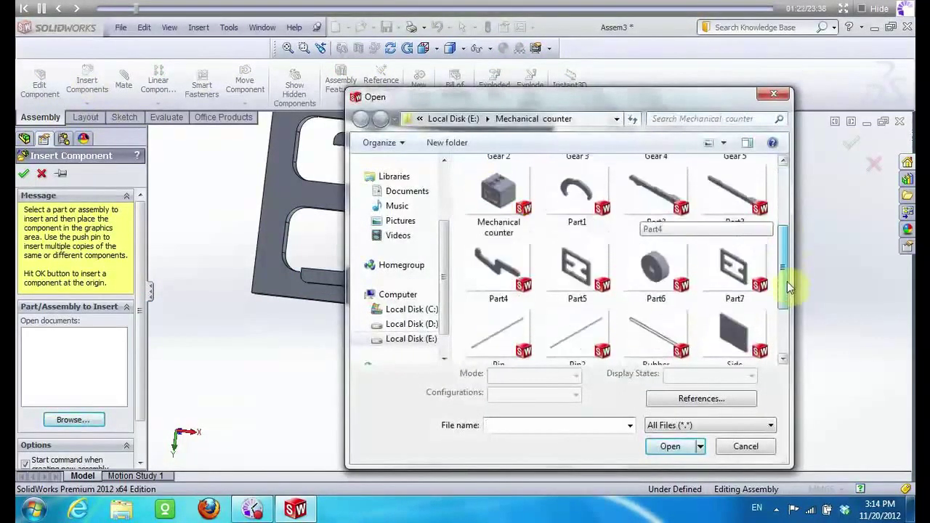
left_click(484, 323)
left_click(676, 446)
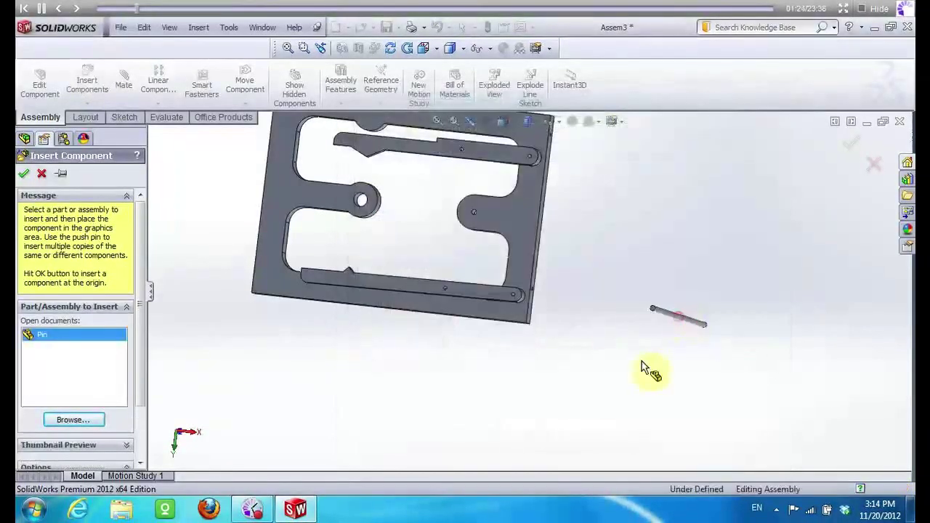
left_click(649, 367)
left_click(87, 84)
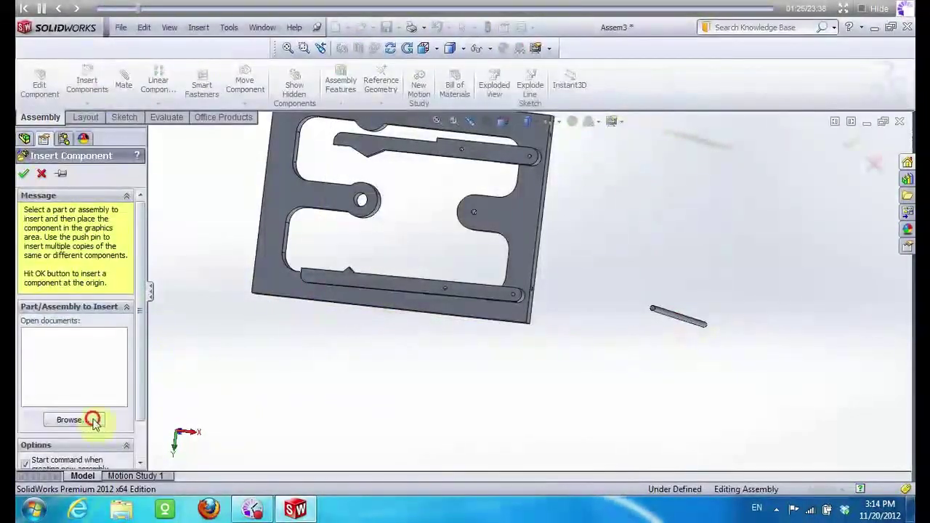
Insert Pin2 below the plate and orbit to an oblique view
left_click(93, 421)
left_click_drag(781, 225, 783, 309)
left_click(573, 269)
left_click(670, 446)
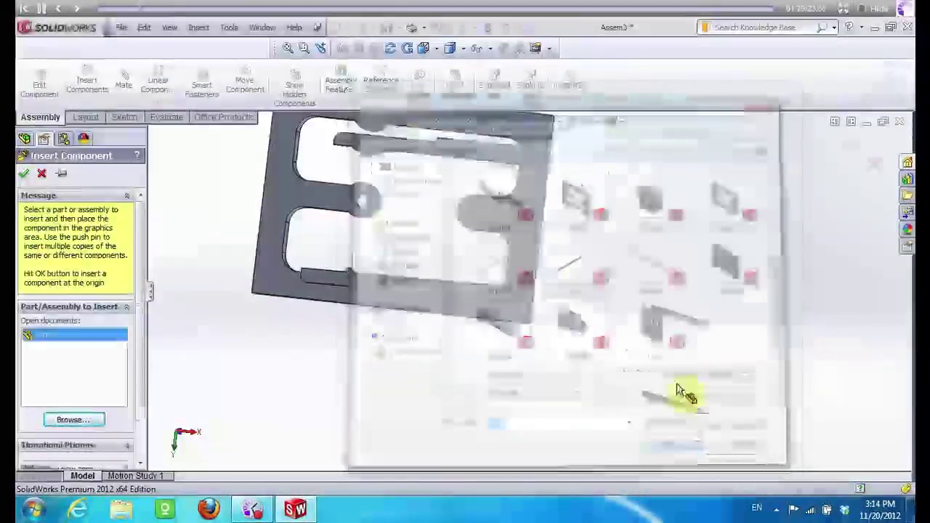
left_click(409, 372)
left_click(390, 48)
mouse_move(457, 245)
left_mouse_down()
mouse_move(552, 336)
mouse_move(531, 210)
mouse_move(537, 172)
mouse_move(556, 243)
left_mouse_up()
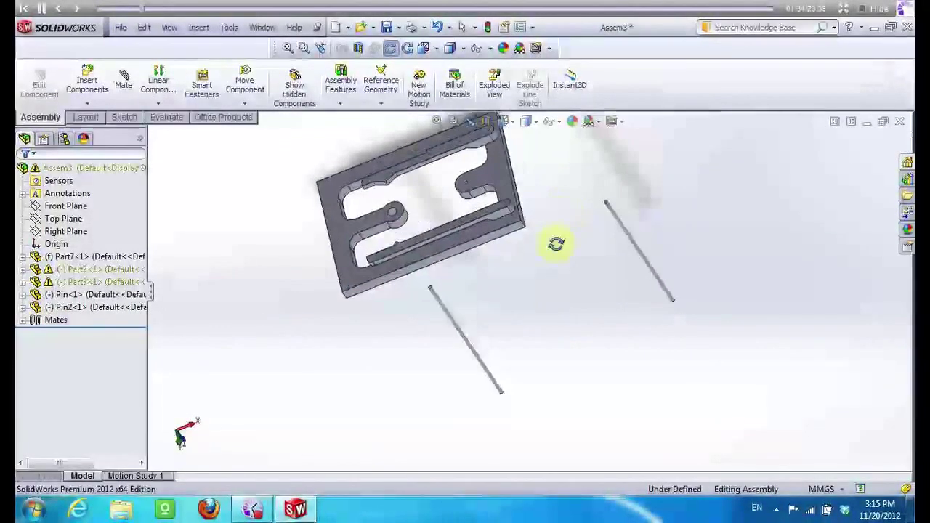
Mate Pin2's end concentric with the plate hole
left_click(454, 327)
scroll(400, 225, "down", 4)
scroll(464, 247, "down", 3)
left_click(478, 243)
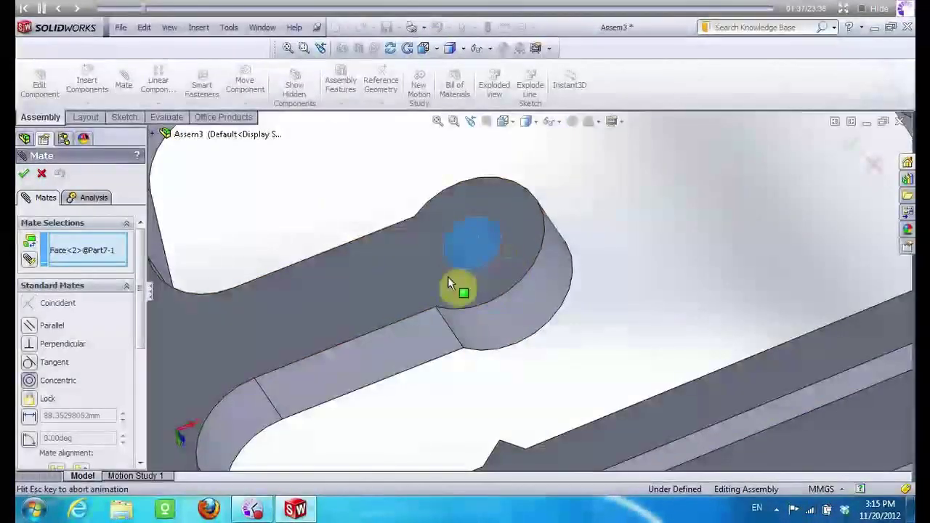
left_click(22, 175)
scroll(266, 284, "up", 3)
scroll(301, 317, "up", 3)
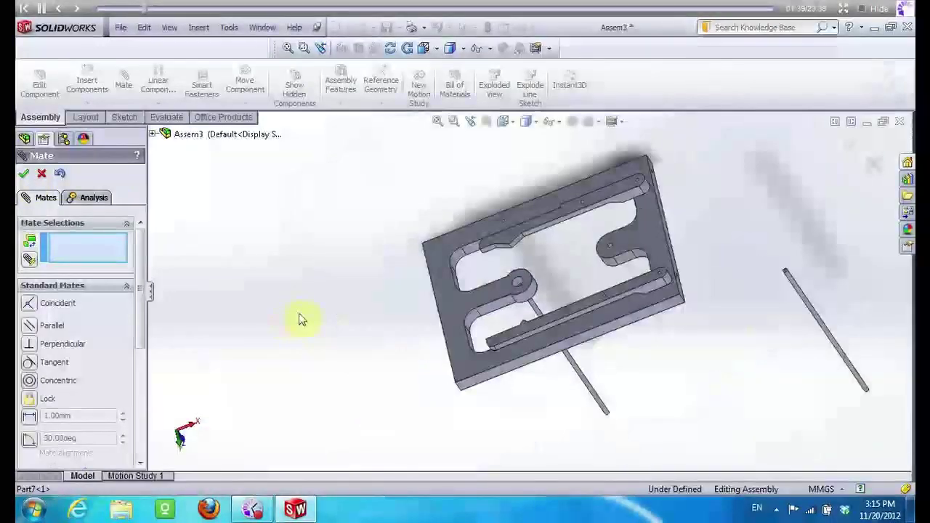
scroll(803, 280, "down", 3)
scroll(797, 287, "down", 2)
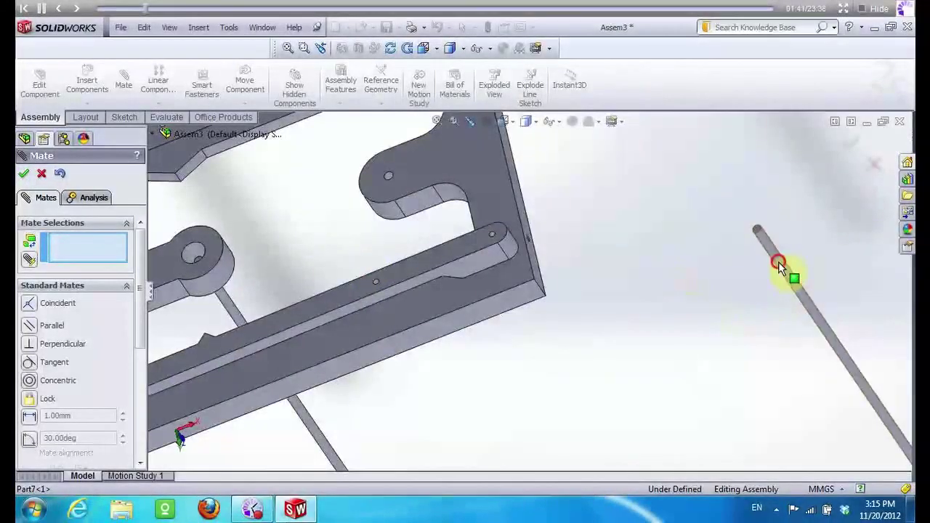
scroll(439, 194, "down", 2)
scroll(405, 199, "down", 2)
scroll(447, 220, "down", 2)
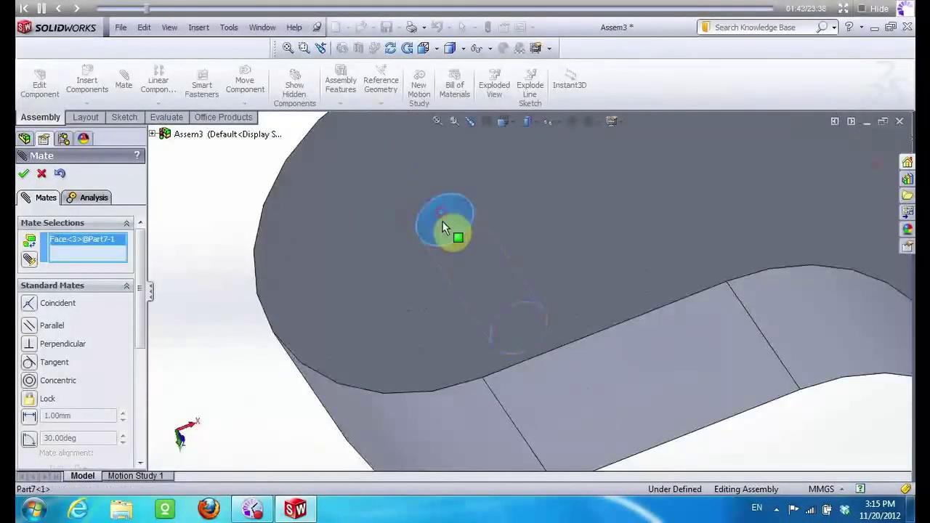
scroll(386, 183, "up", 3)
scroll(386, 145, "up", 2)
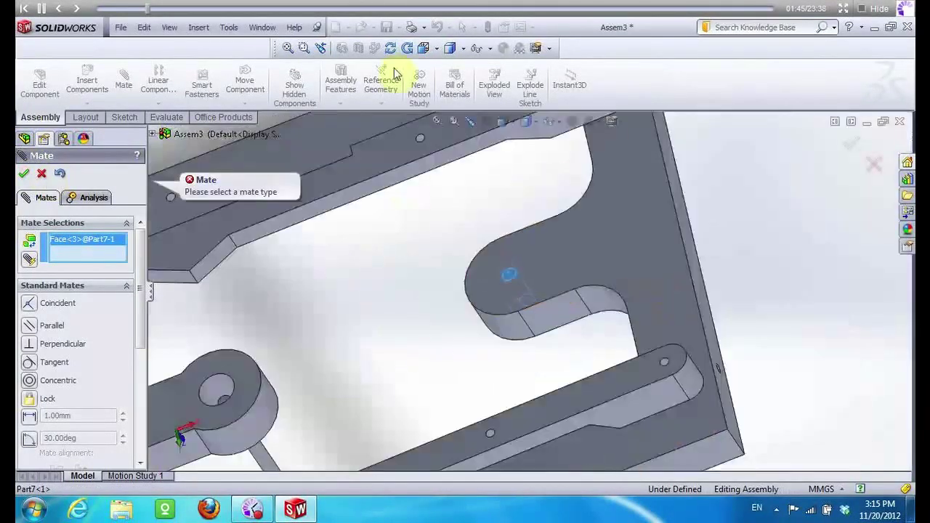
Mate the Pin concentric with the hole in the plate lobe
left_click(390, 48)
mouse_move(452, 179)
left_mouse_down()
mouse_move(552, 207)
mouse_move(519, 229)
mouse_move(535, 225)
mouse_move(559, 266)
left_mouse_up()
key("Escape")
left_click(124, 85)
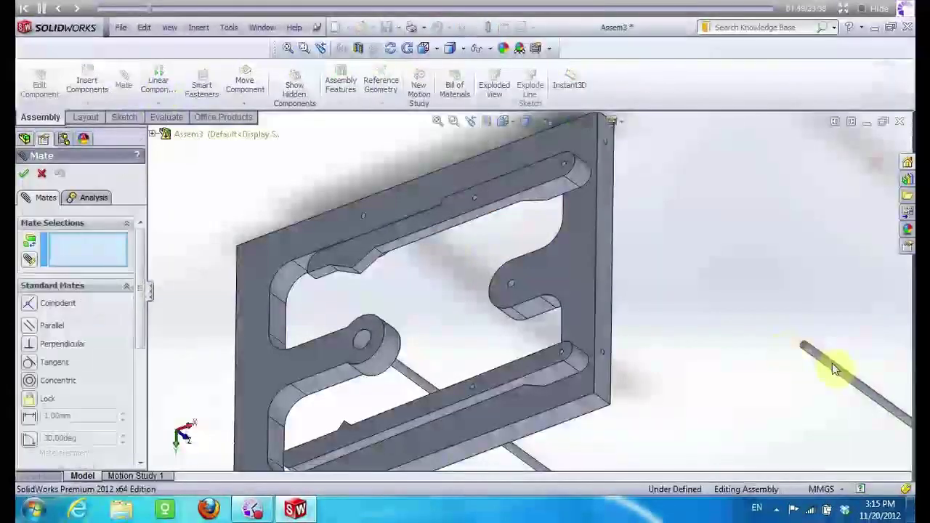
scroll(517, 287, "down", 4)
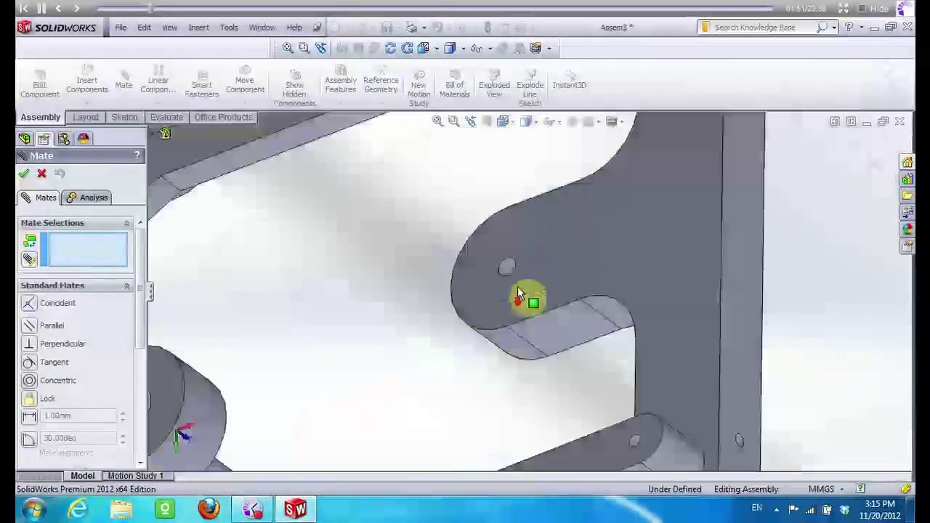
left_click(510, 268)
scroll(510, 267, "up", 5)
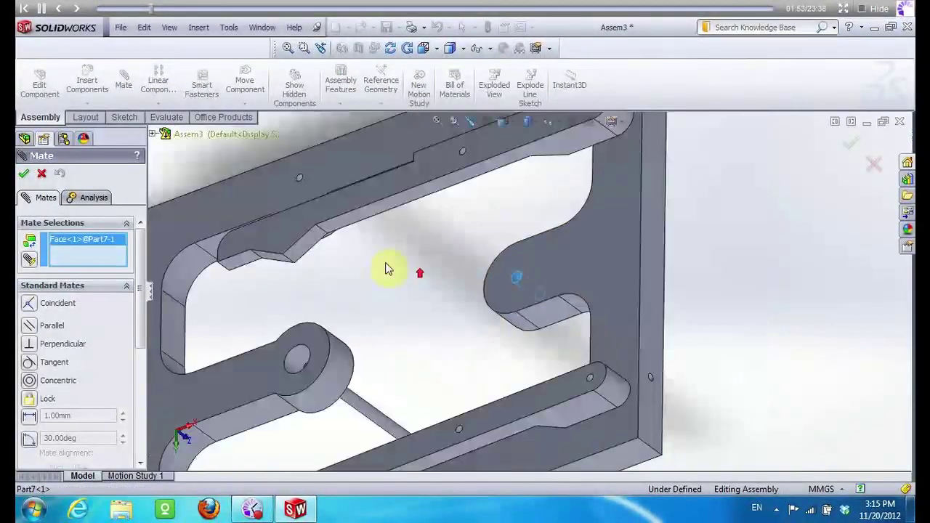
left_click(810, 353)
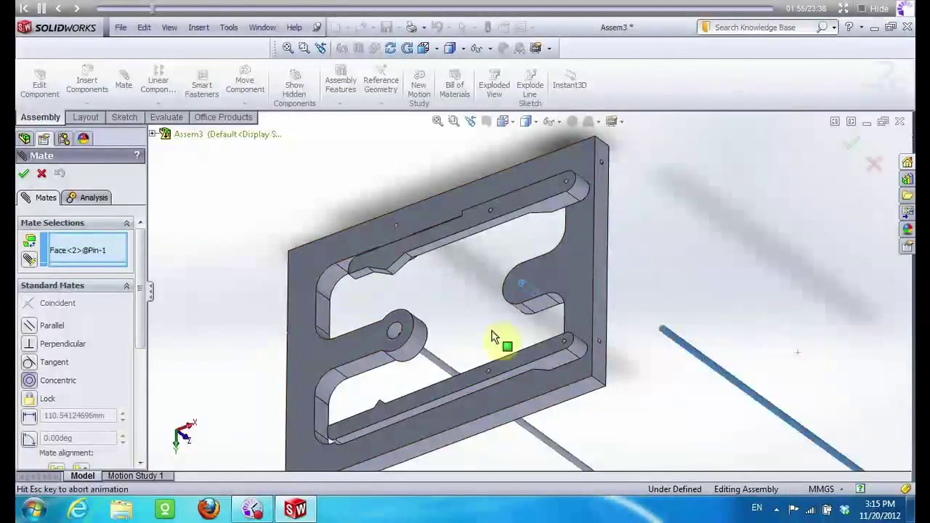
left_click(22, 175)
left_click(390, 48)
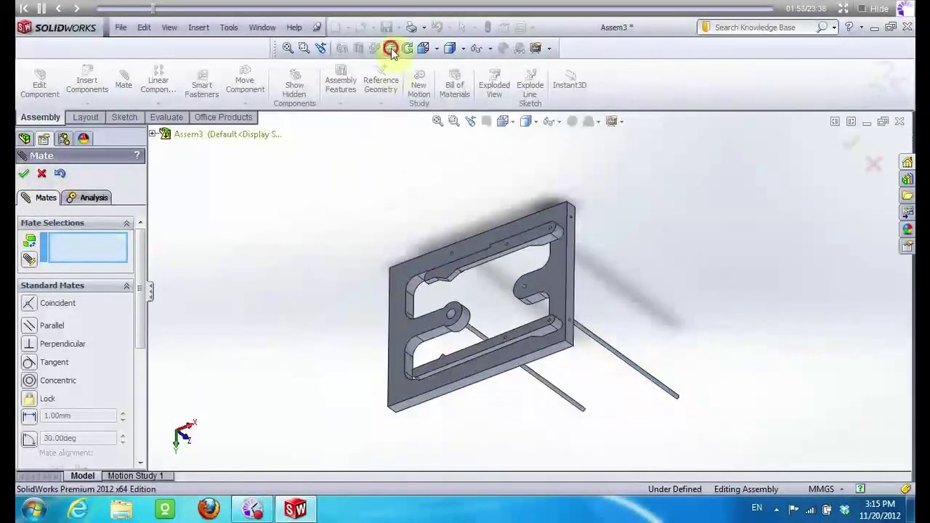
left_click_drag(447, 197, 324, 195)
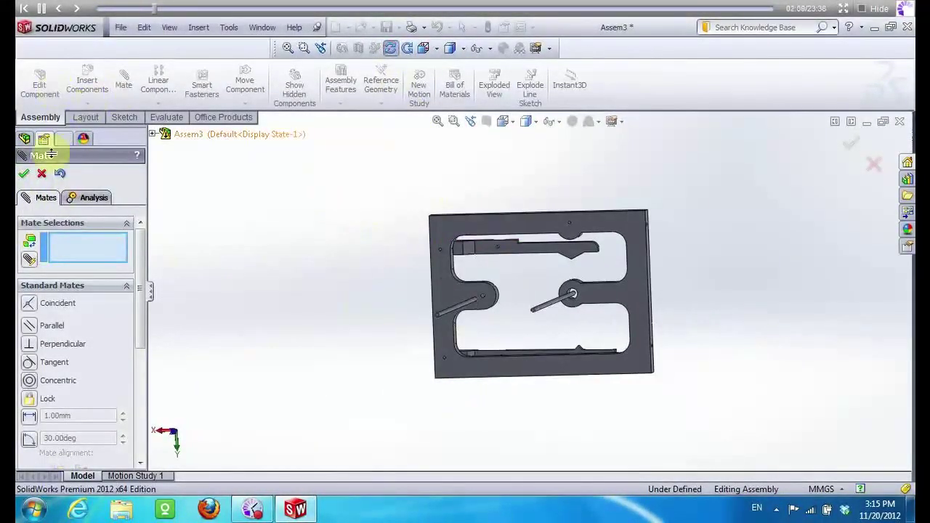
Make both pin ends flush with the plate using coincident mates, then finish mating
left_click(21, 175)
scroll(429, 312, "down", 3)
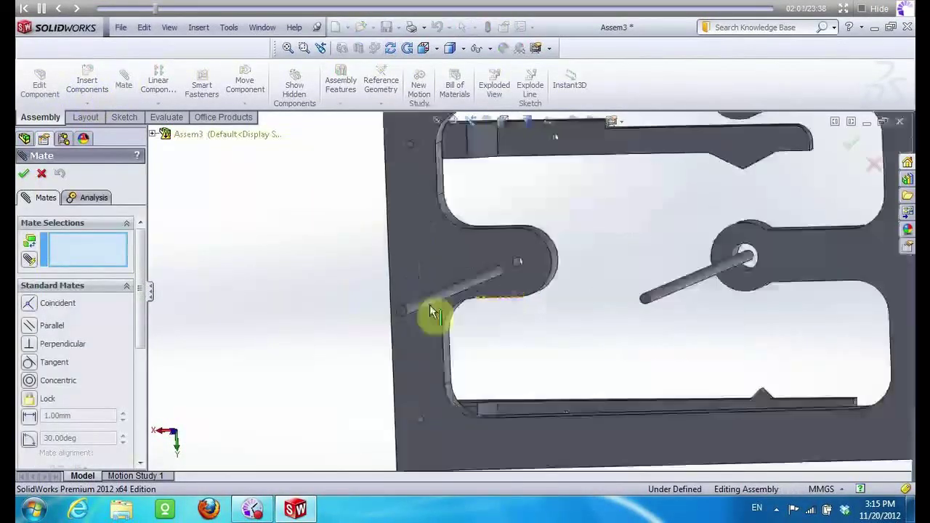
scroll(408, 309, "down", 3)
left_click(571, 212)
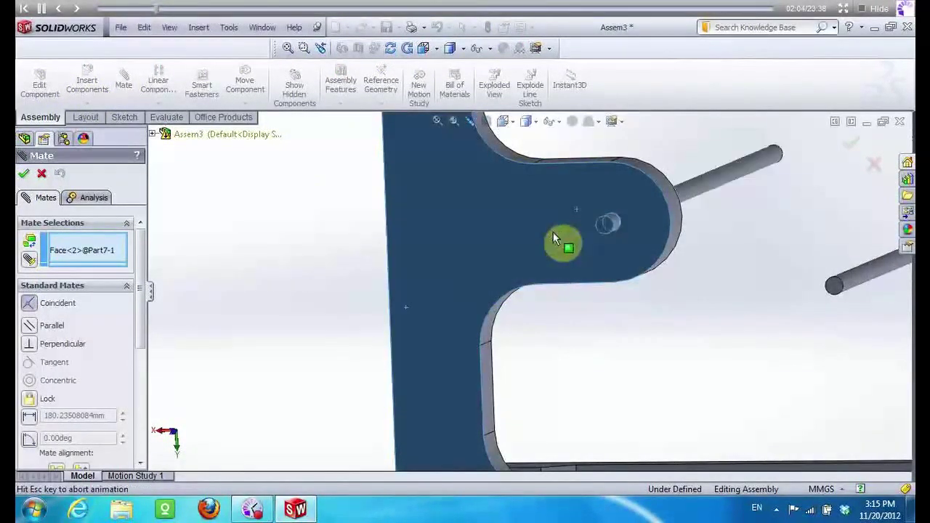
left_click(22, 175)
scroll(646, 251, "up", 3)
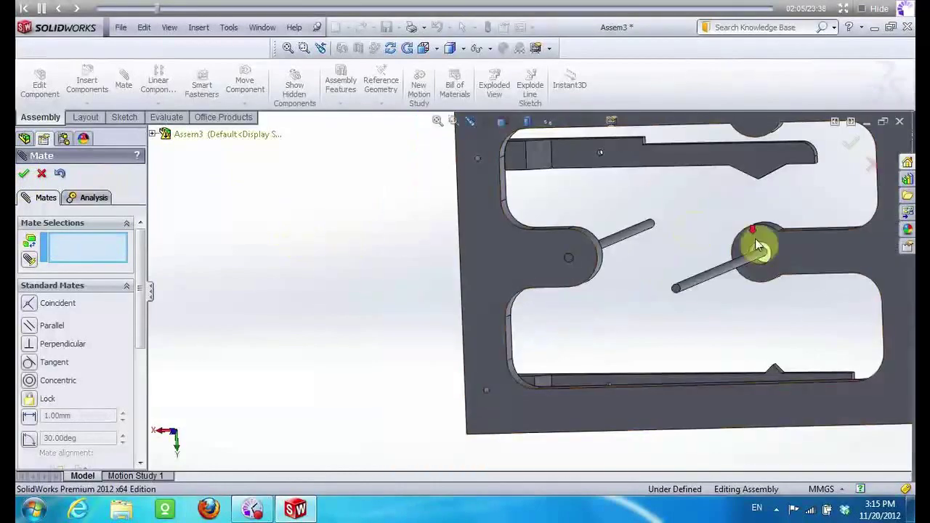
scroll(791, 277, "down", 3)
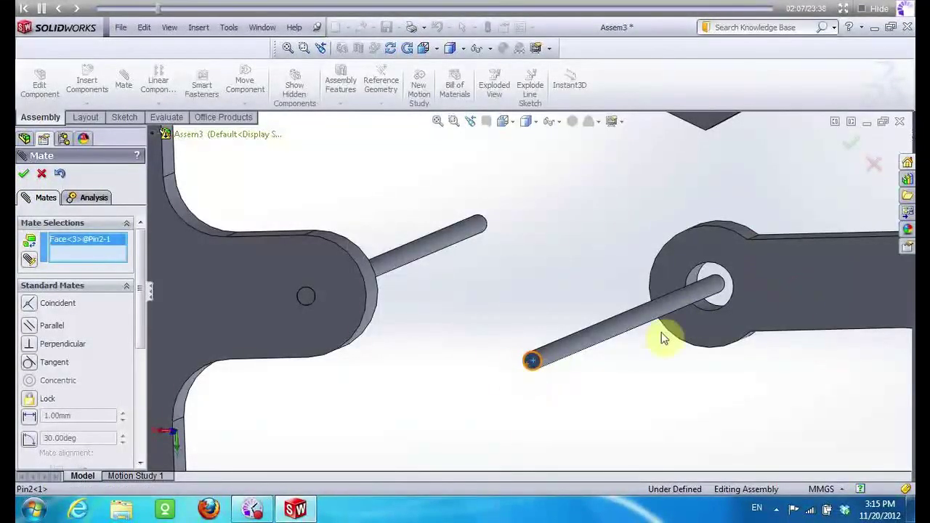
left_click(791, 311)
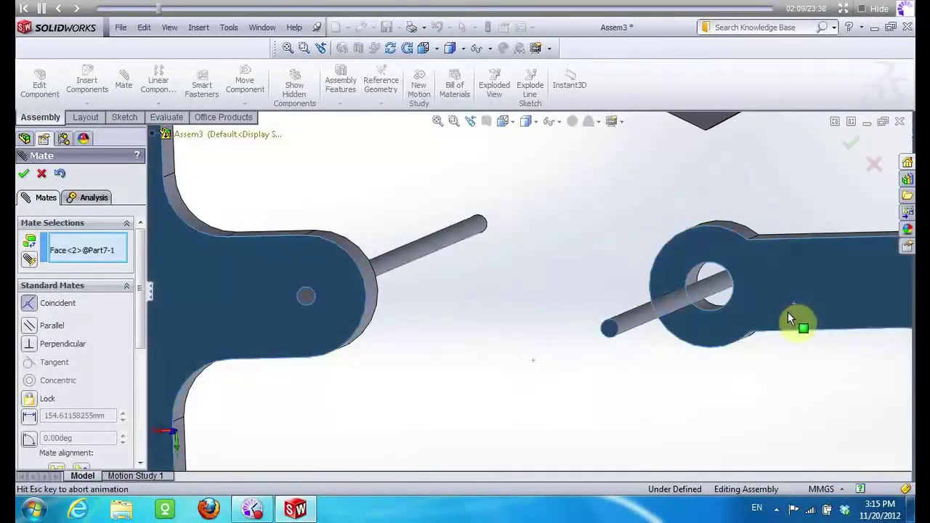
left_click(24, 175)
scroll(394, 266, "up", 5)
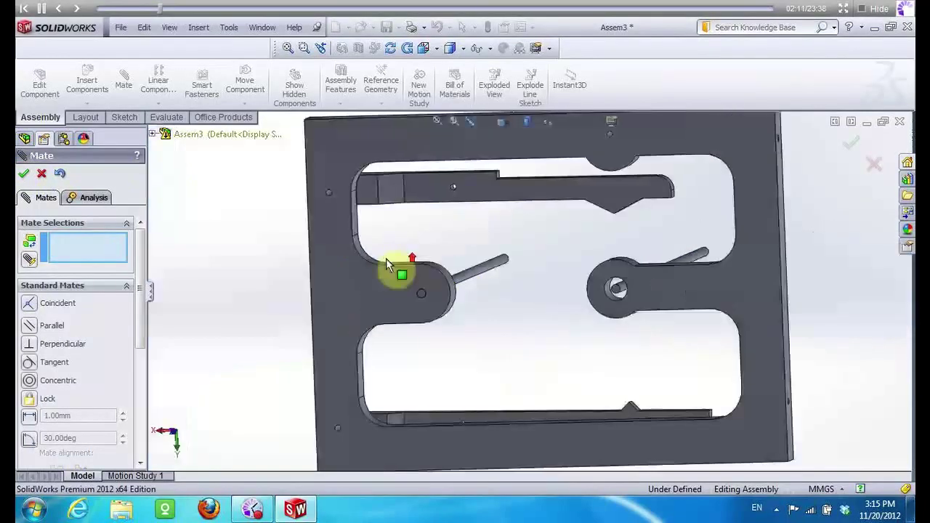
scroll(394, 266, "up", 3)
middle_click_drag(532, 171, 379, 215)
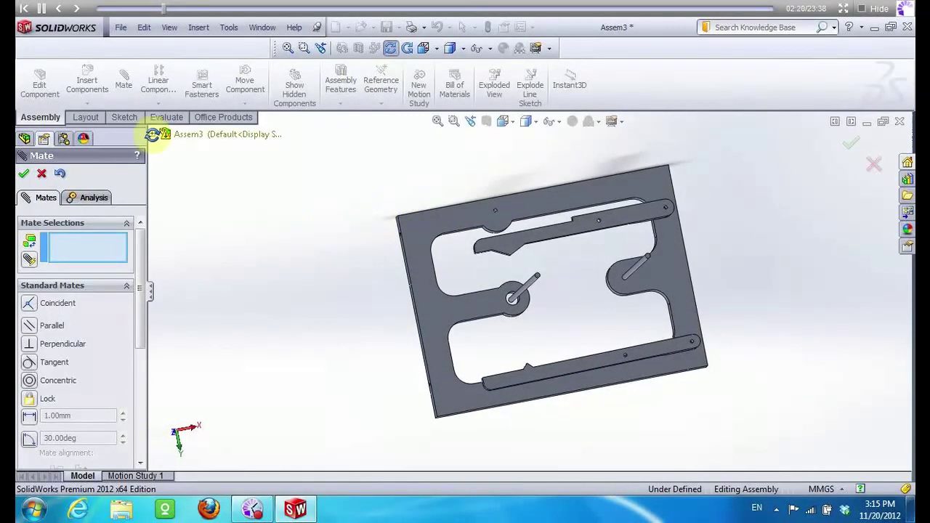
left_click(41, 172)
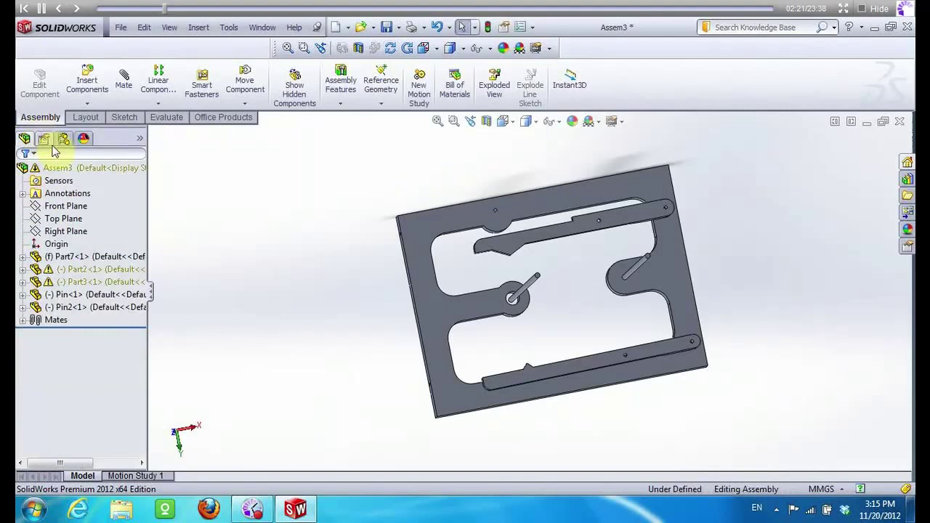
Insert Part4 at the upper left of the view
left_click(93, 89)
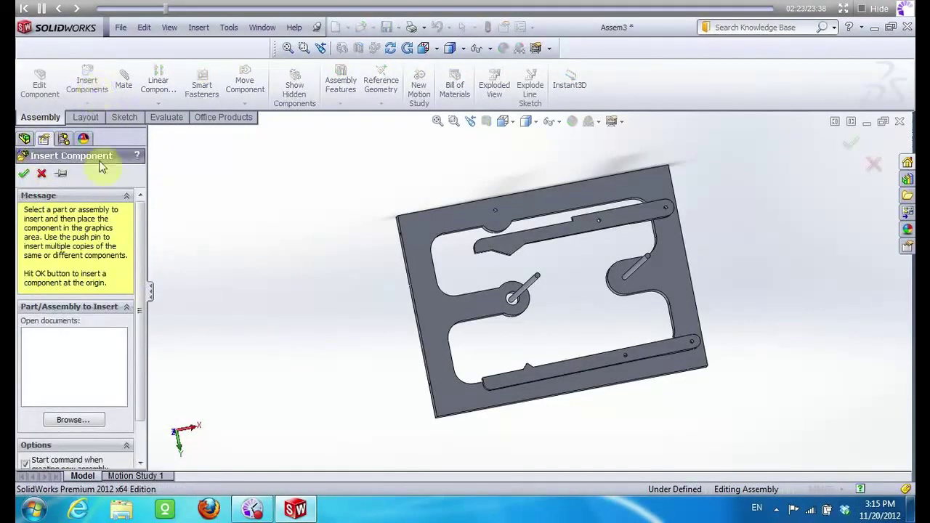
left_click(80, 424)
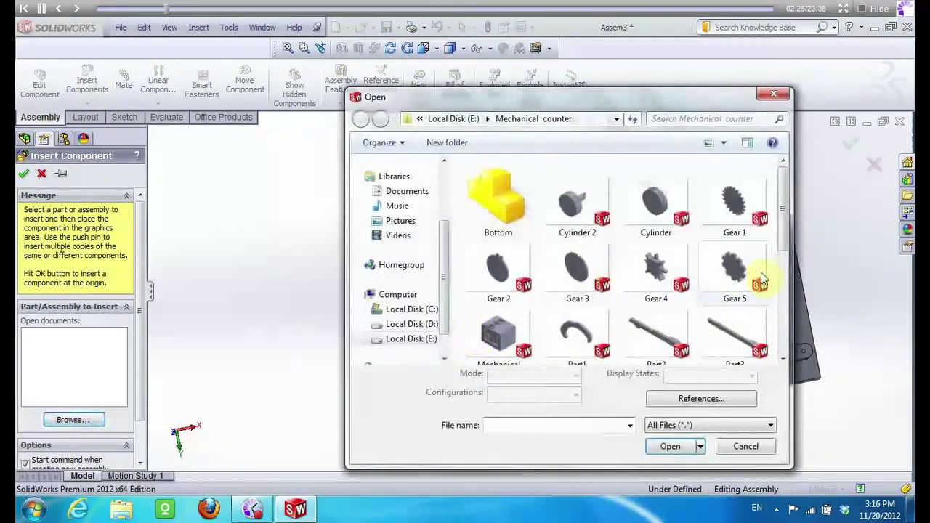
left_click_drag(785, 218, 784, 261)
left_click(502, 287)
left_click(670, 446)
left_click(416, 217)
Mate the hole at Part4's end concentric with Part7
left_click(122, 80)
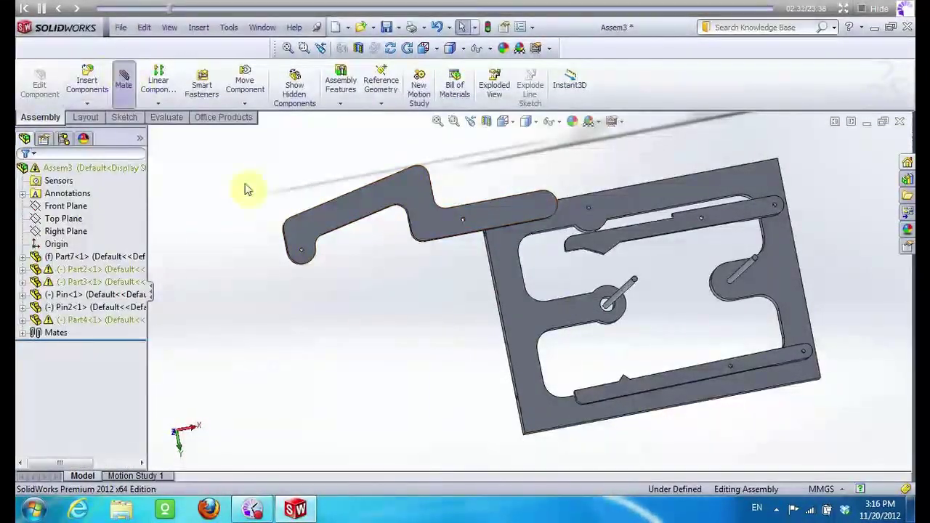
scroll(302, 249, "down", 3)
scroll(311, 259, "down", 3)
left_click(402, 279)
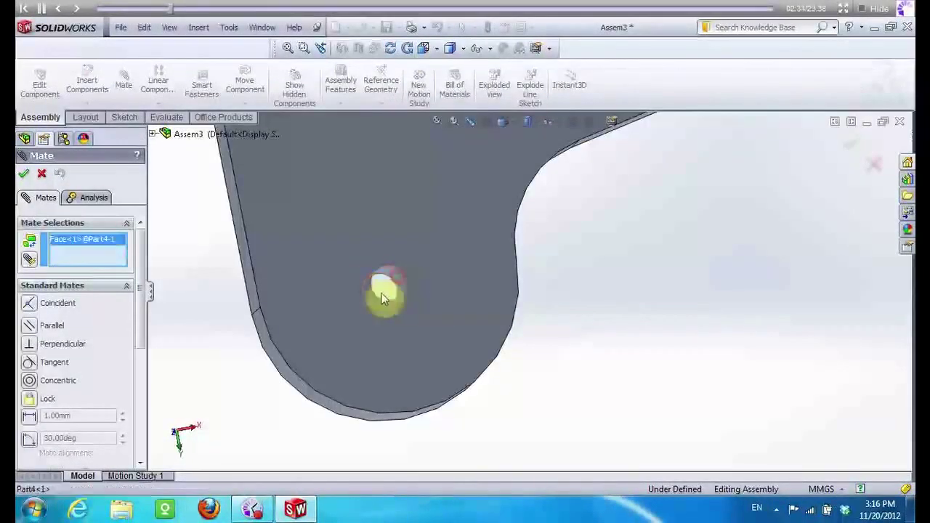
scroll(332, 336, "up", 3)
scroll(724, 349, "up", 3)
scroll(763, 331, "up", 2)
scroll(799, 311, "down", 3)
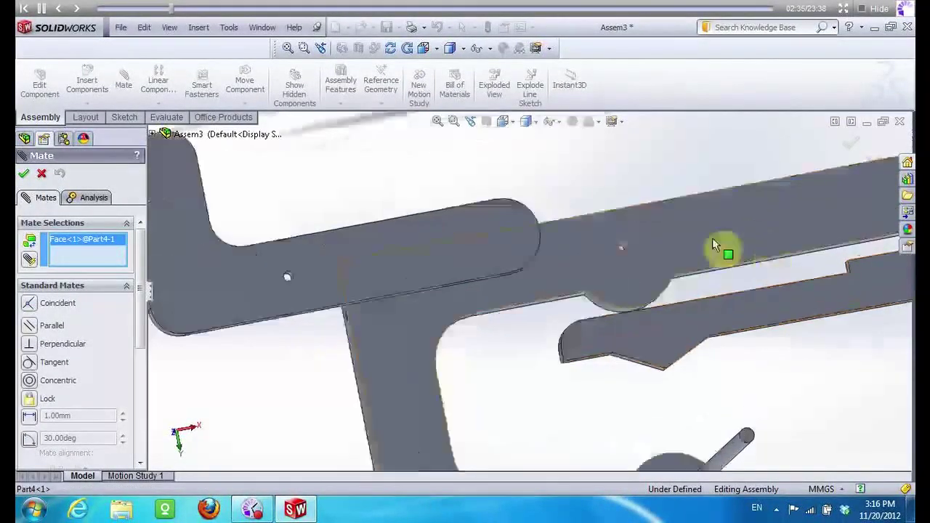
scroll(716, 249, "down", 3)
scroll(571, 259, "down", 2)
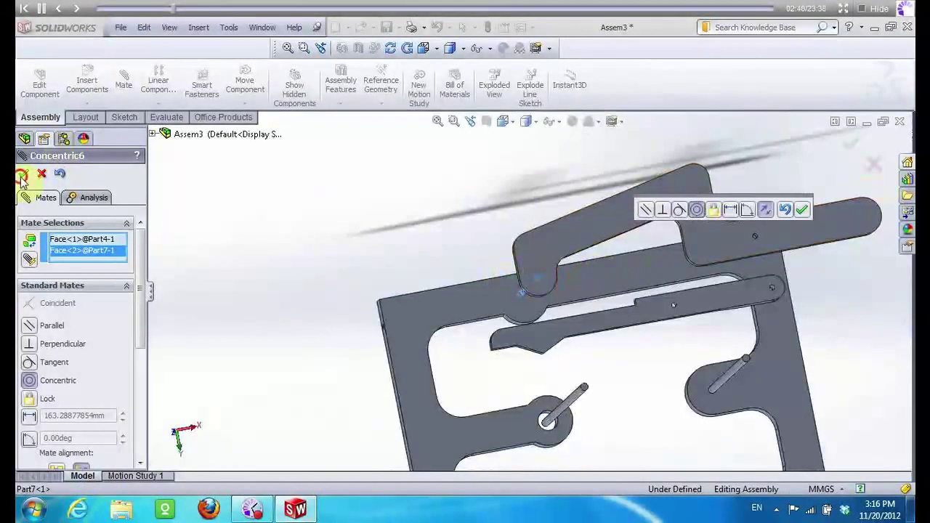
left_click(22, 175)
Mate Part4 flush with the base plate using flipped alignment, then swing the arm diagonally down
left_click(603, 215)
left_click(468, 296)
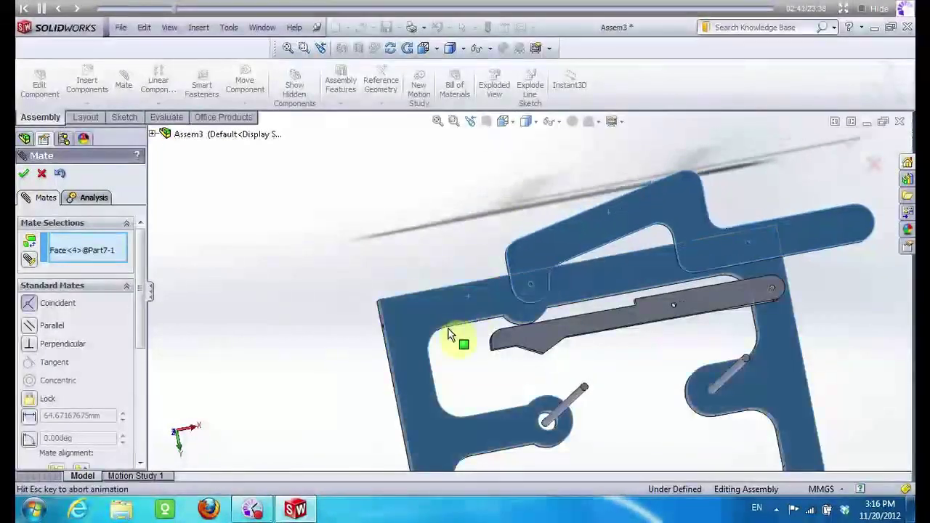
scroll(139, 305, "down", 3)
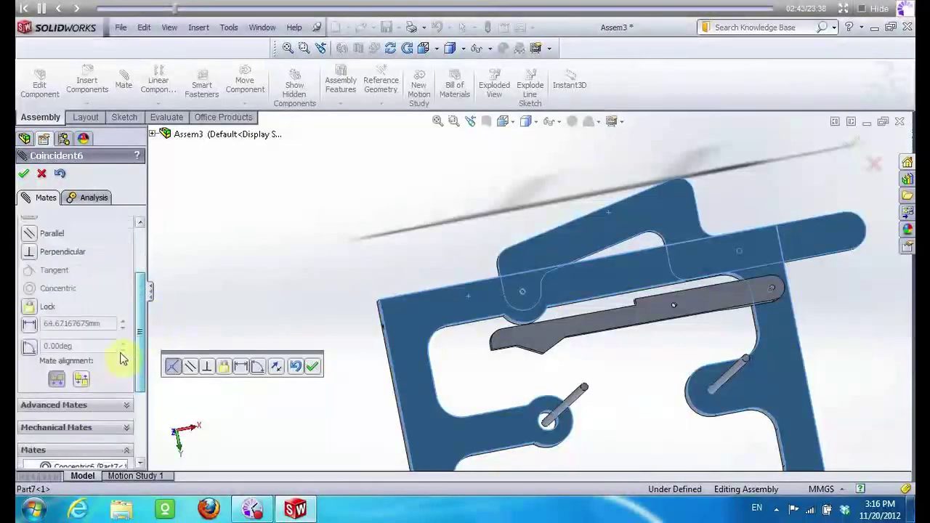
left_click(81, 374)
left_click(24, 174)
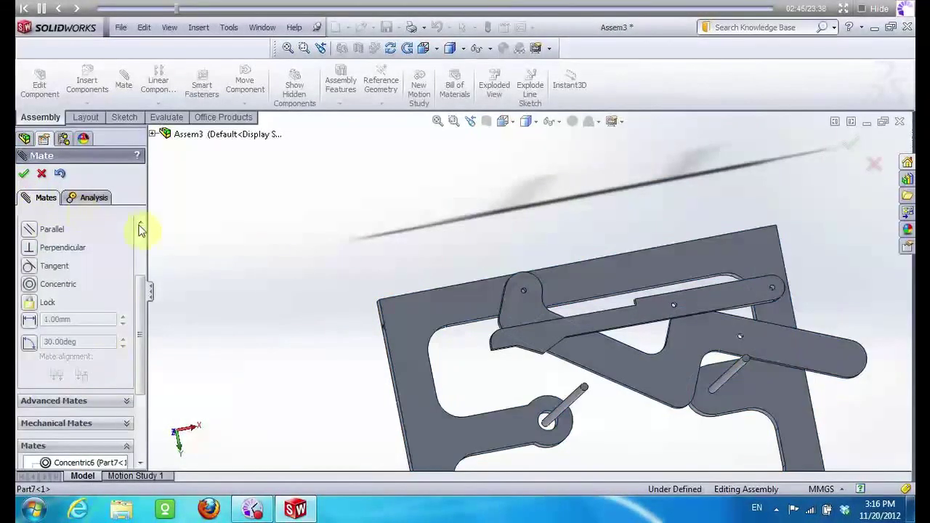
left_click(24, 174)
scroll(529, 306, "up", 3)
mouse_move(704, 344)
left_mouse_down()
mouse_move(664, 414)
mouse_move(590, 465)
left_mouse_up()
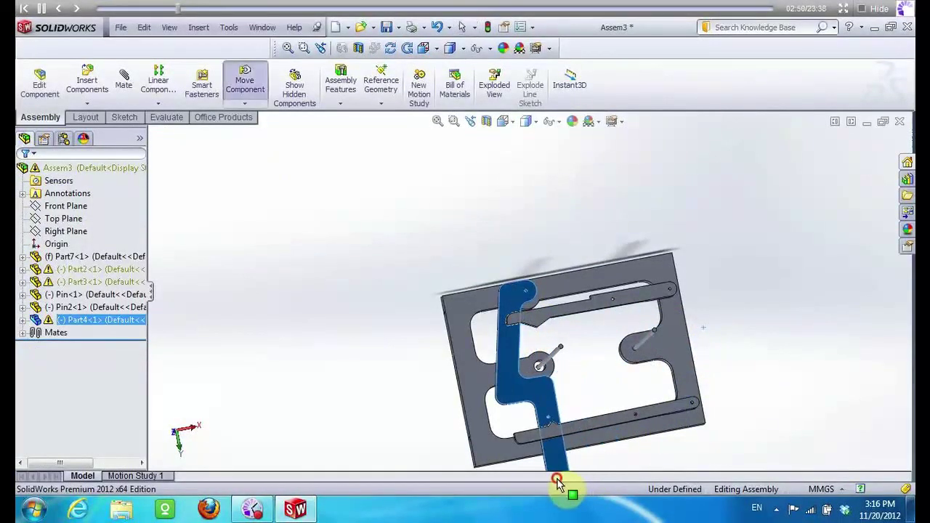
left_click(93, 88)
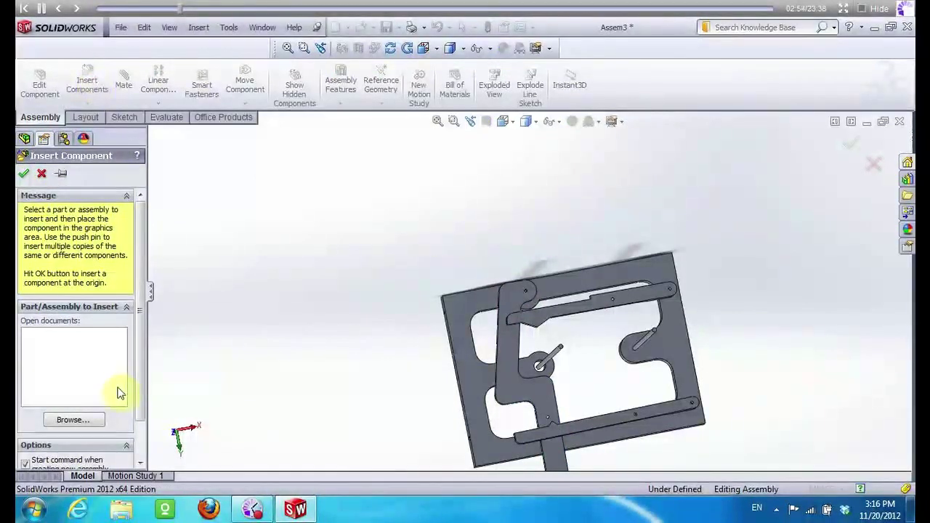
Insert Gear 5 from the part files and place it in the assembly
left_click(87, 421)
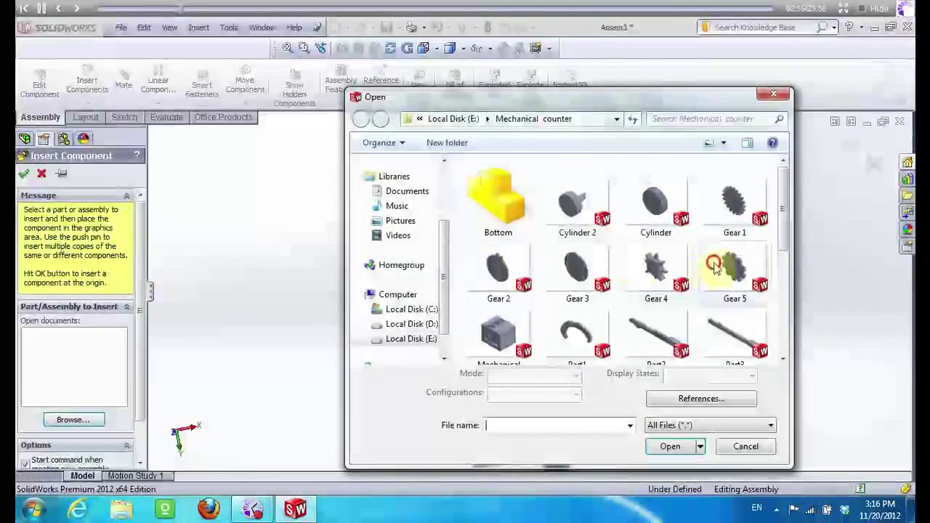
left_click(734, 272)
left_click(669, 445)
left_click(382, 265)
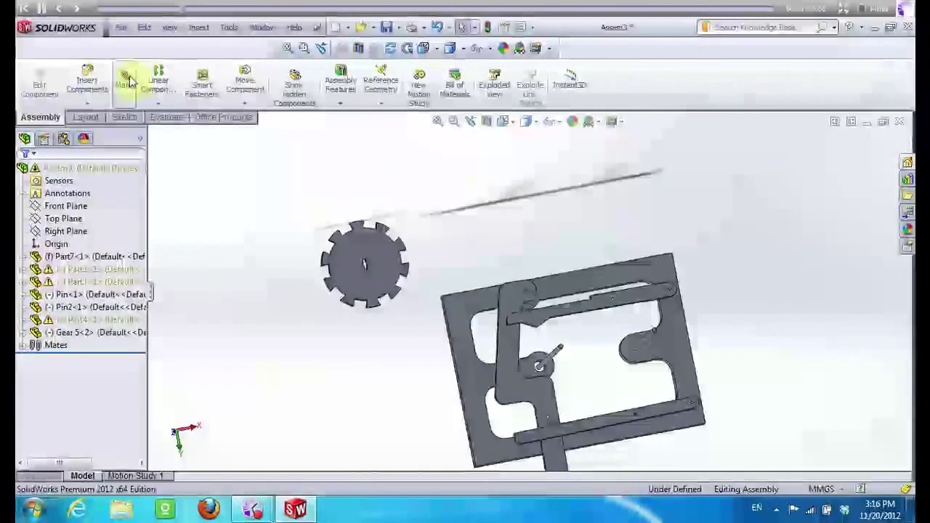
Mate the gear's centre hole concentric to Pin2
left_click(124, 84)
scroll(363, 271, "up", 5)
scroll(489, 284, "up", 5)
middle_click_drag(409, 254, 415, 245)
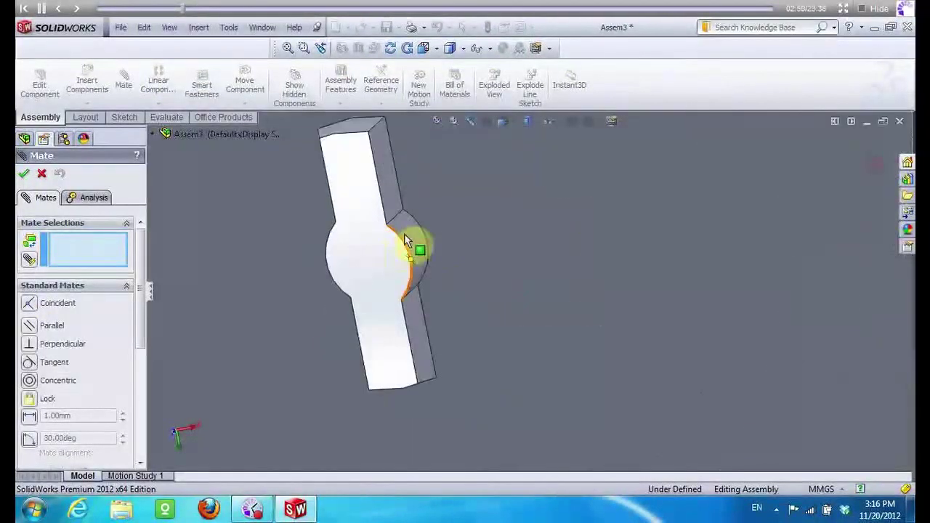
left_click(415, 245)
middle_click_drag(333, 206, 349, 203)
scroll(348, 203, "down", 3)
scroll(710, 390, "down", 3)
scroll(758, 384, "down", 2)
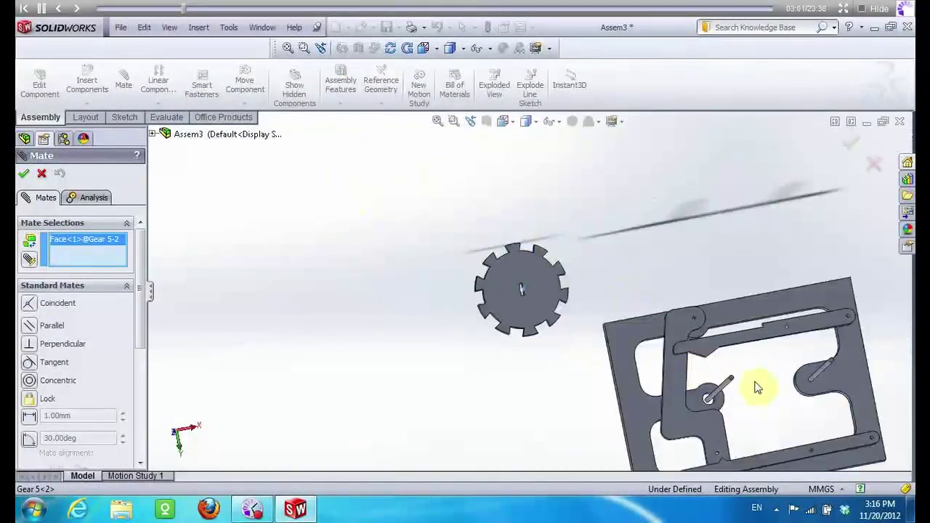
scroll(569, 317, "up", 8)
left_click(531, 279)
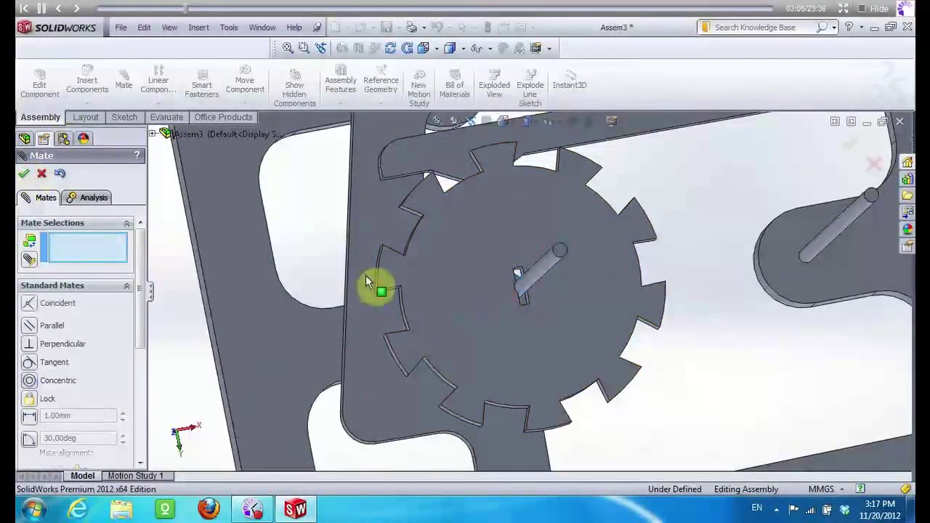
Mate the gear face coincident with the plate, close Mate, then select the bottom bar
left_click(431, 288)
left_click(368, 311)
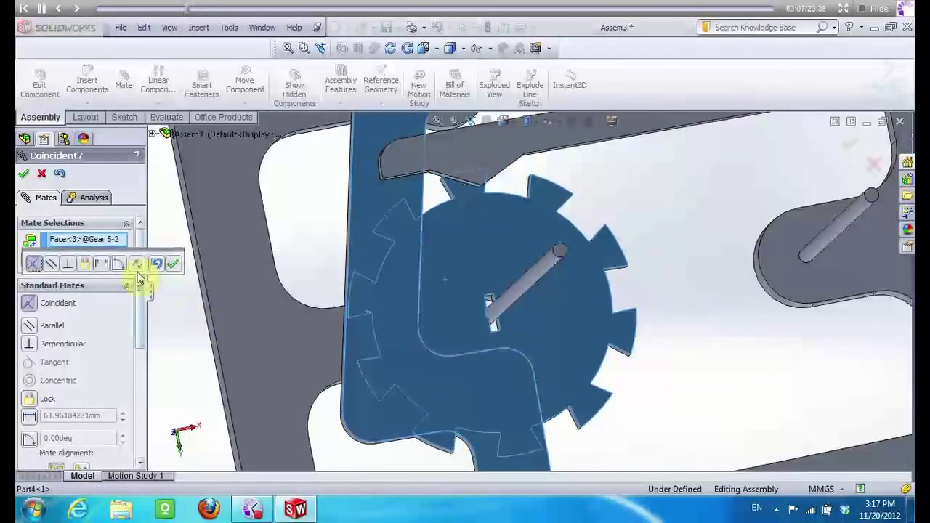
scroll(87, 332, "down", 3)
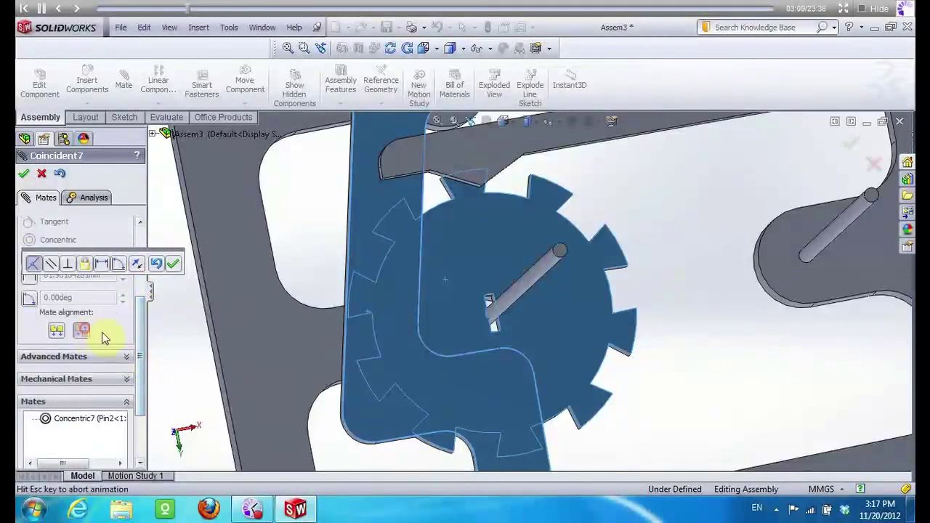
key("Return")
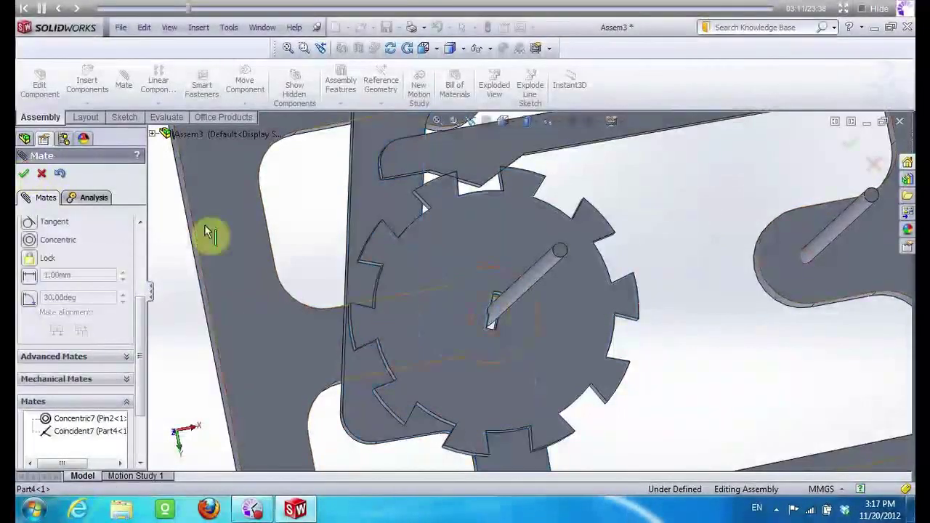
scroll(207, 232, "up", 3)
scroll(301, 233, "up", 3)
key("Escape")
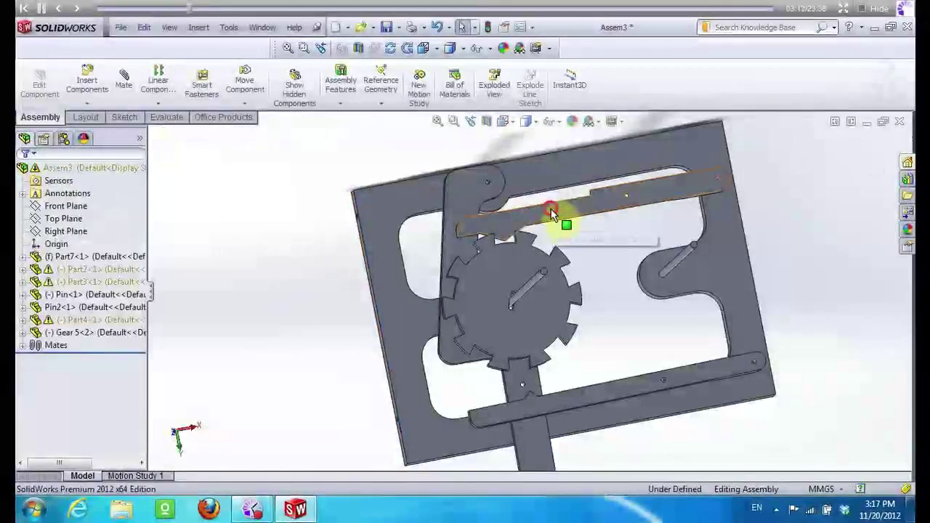
left_click(551, 213)
left_click(550, 411)
Insert Part1, the curved toothed ring, and place it in the assembly
left_click(170, 154)
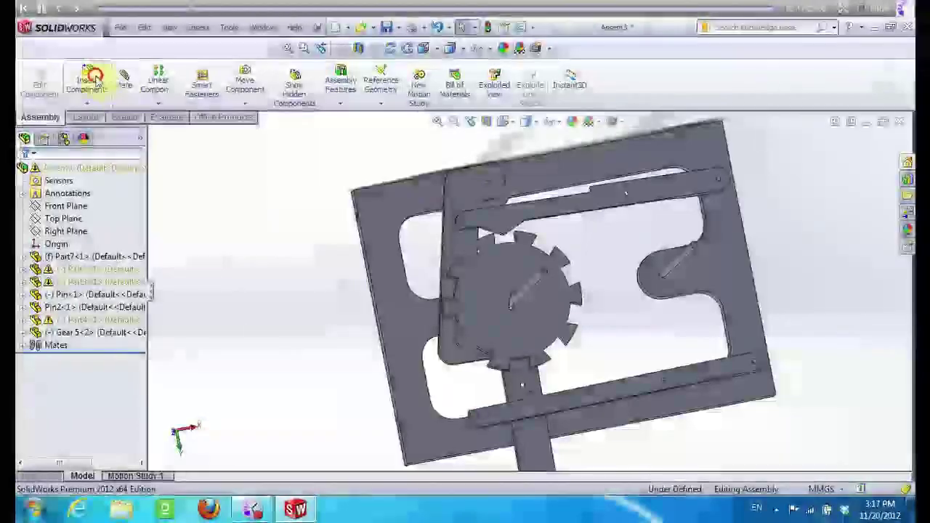
left_click(87, 82)
left_click(93, 418)
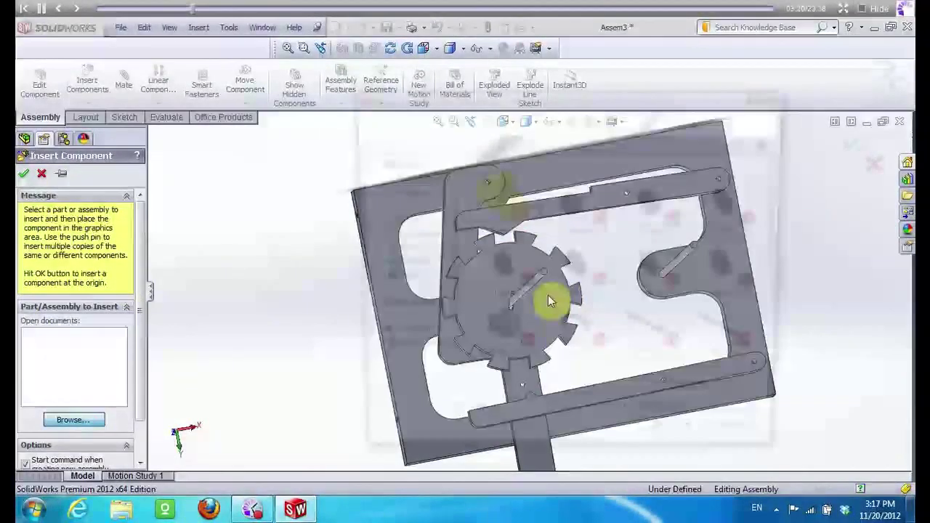
mouse_move(783, 207)
left_mouse_down()
mouse_move(786, 270)
mouse_move(777, 254)
left_mouse_up()
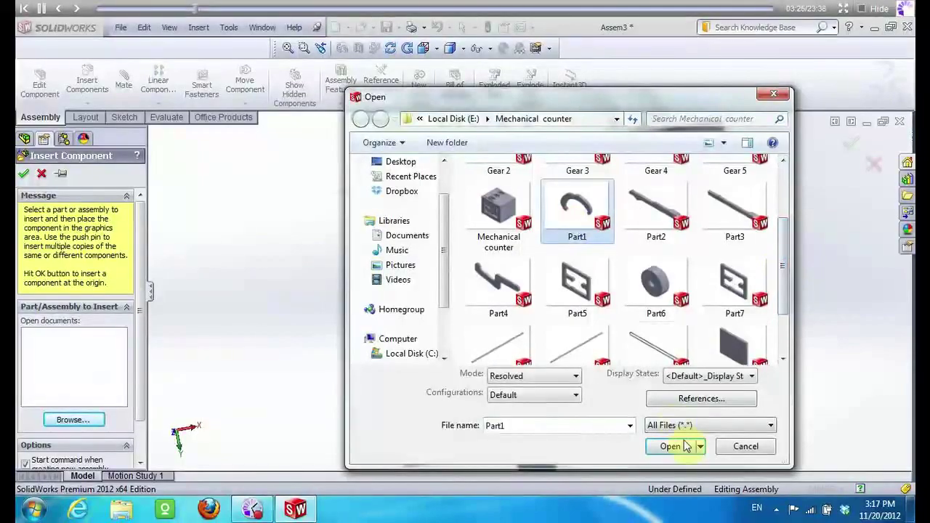
left_click(684, 446)
left_click(327, 301)
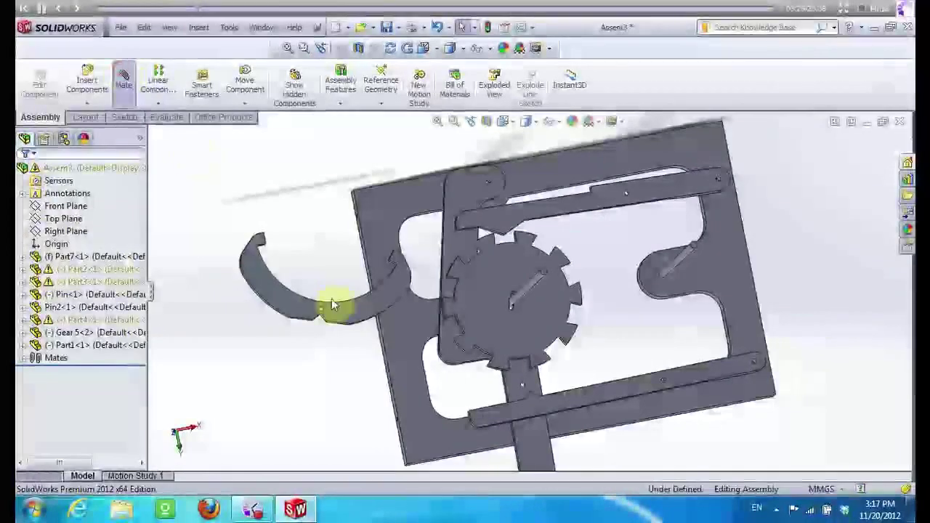
Mate Part1 concentric with the hole in Part4
scroll(323, 313, "down", 5)
scroll(436, 301, "down", 3)
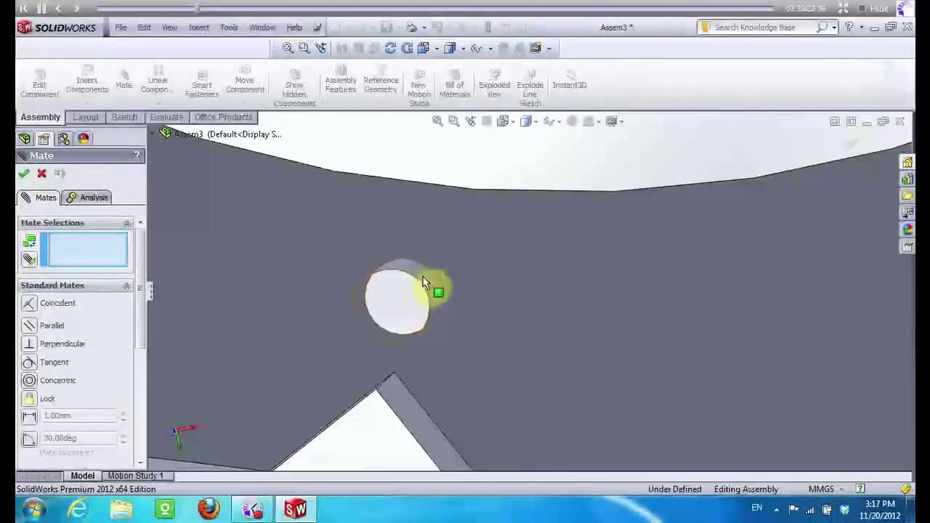
scroll(334, 239, "up", 5)
scroll(639, 342, "up", 2)
scroll(685, 384, "down", 5)
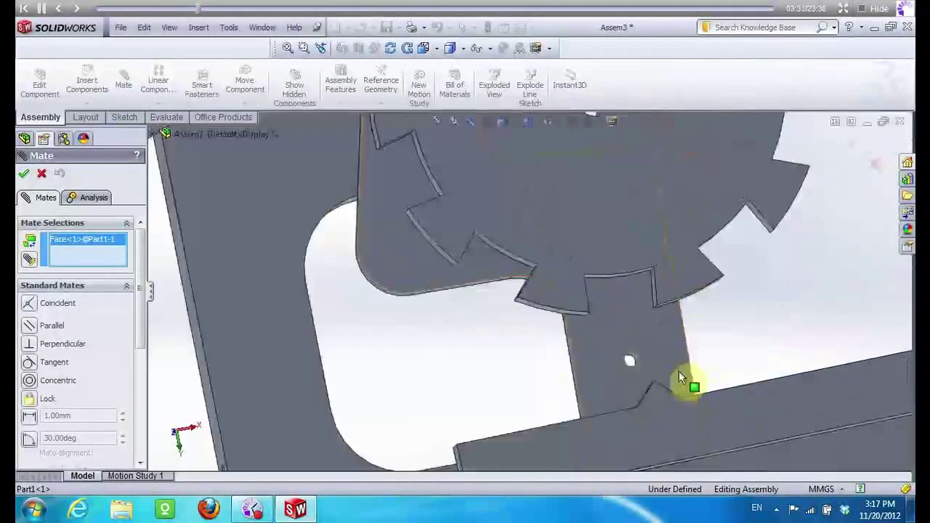
scroll(603, 348, "down", 3)
left_click(587, 294)
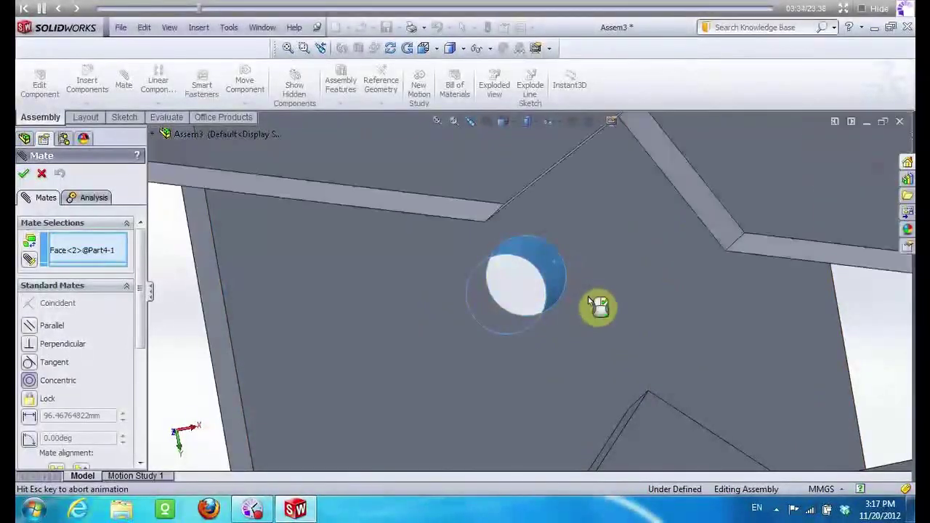
Mate Part1 flush with Part4 using an anti-aligned coincident mate, then close Mate
scroll(614, 331, "up", 2)
scroll(644, 342, "up", 3)
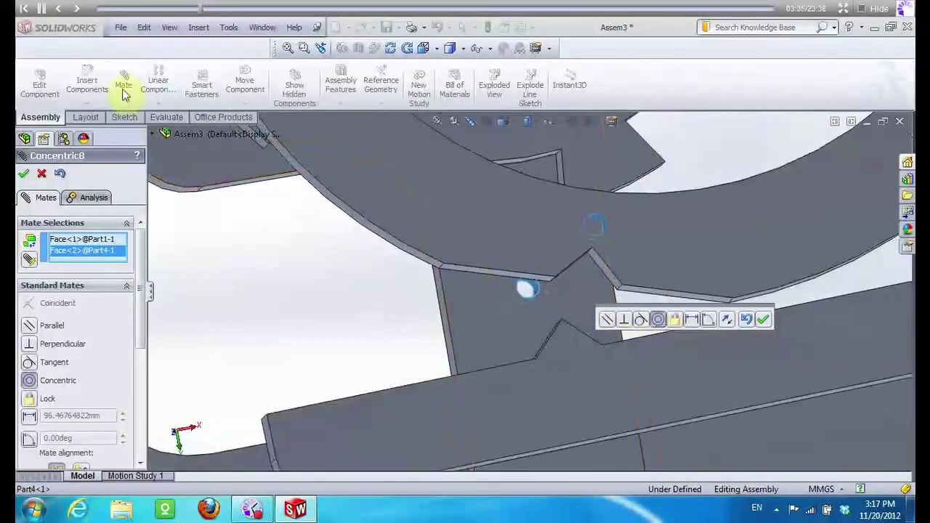
scroll(526, 294, "up", 2)
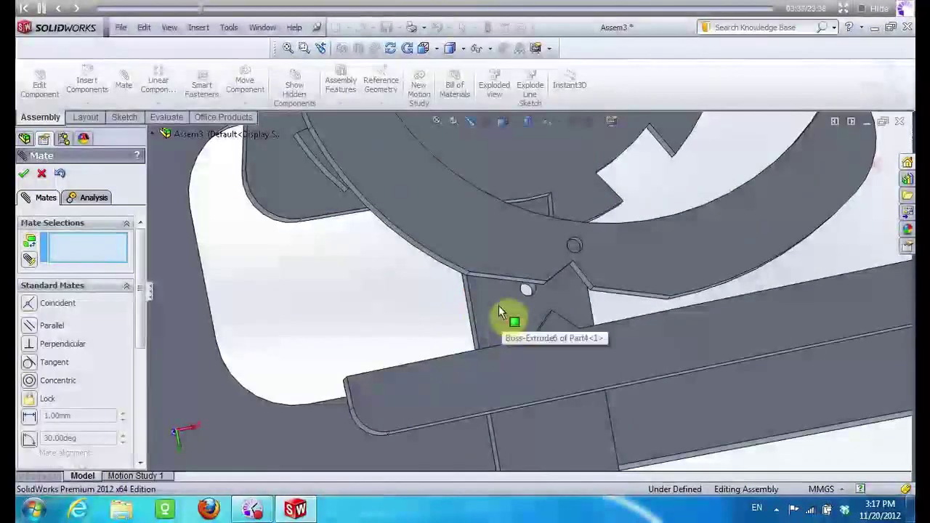
left_click(517, 258)
left_click(498, 304)
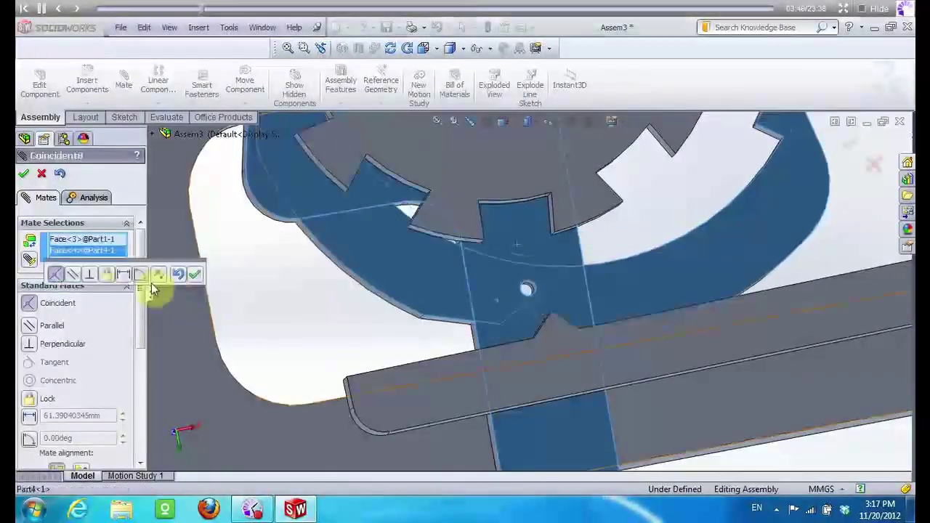
scroll(138, 327, "down", 3)
scroll(98, 348, "down", 2)
left_click(81, 329)
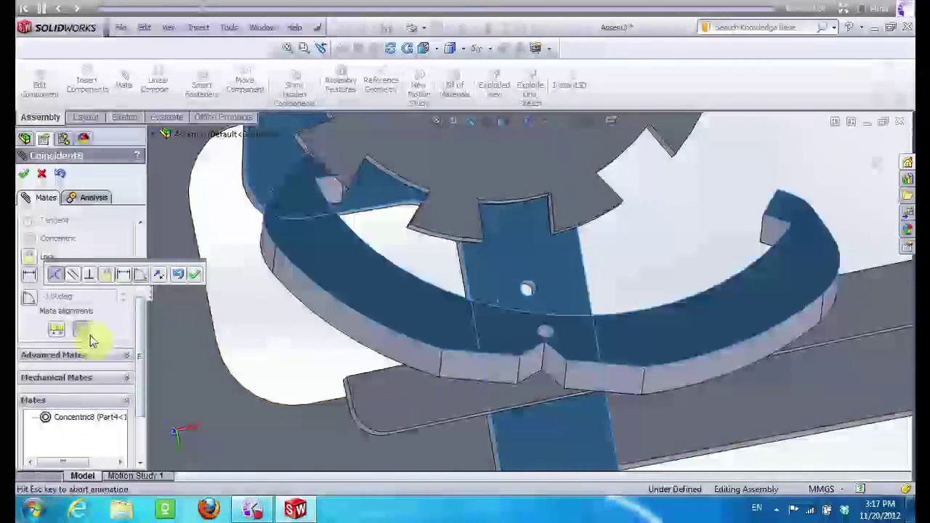
left_click(24, 173)
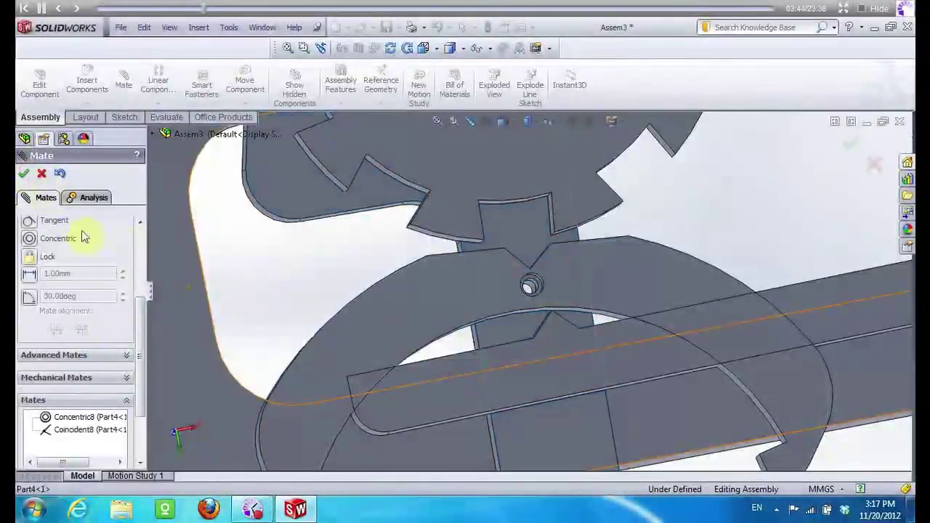
left_click(42, 181)
Swing the ring around its pin until it wraps beneath Gear 5's teeth
mouse_move(426, 342)
left_mouse_down()
mouse_move(427, 249)
mouse_move(623, 245)
mouse_move(512, 390)
mouse_move(488, 201)
mouse_move(432, 188)
mouse_move(479, 141)
mouse_move(494, 259)
left_mouse_up()
mouse_move(375, 418)
left_mouse_down()
mouse_move(295, 279)
mouse_move(298, 254)
mouse_move(325, 234)
mouse_move(363, 245)
mouse_move(358, 218)
mouse_move(372, 225)
left_mouse_up()
scroll(363, 280, "up", 2)
key("Escape")
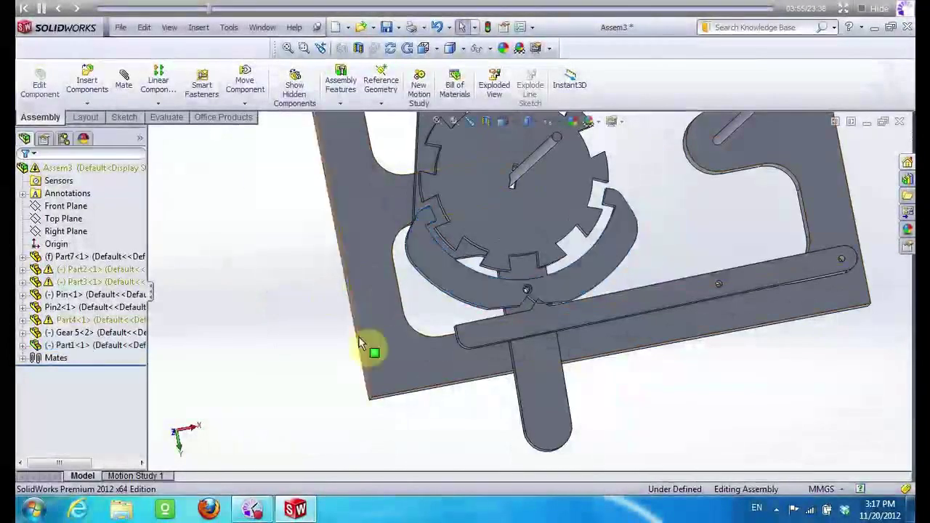
scroll(363, 356, "up", 3)
left_click(87, 81)
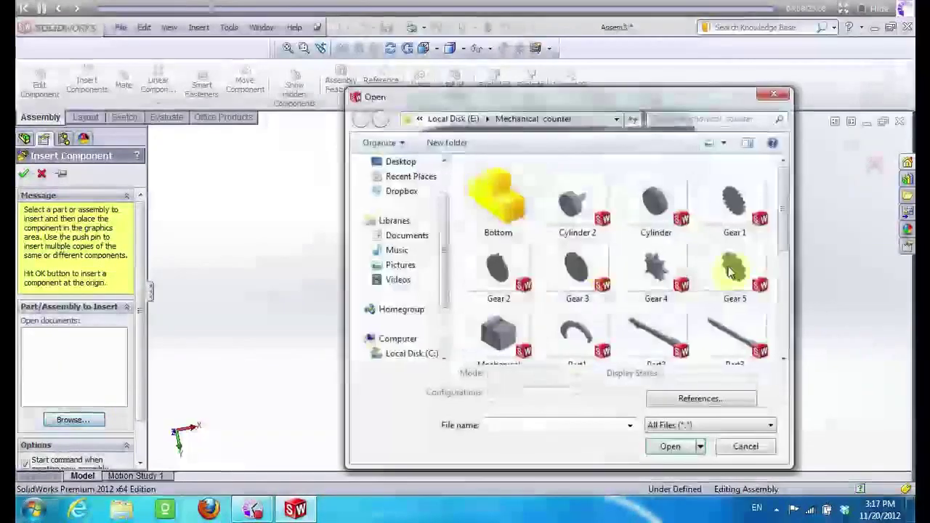
Insert the Part6 disc and place it near the frame's top-left
left_click_drag(784, 232, 784, 270)
left_click(656, 258)
left_click(667, 445)
scroll(503, 367, "down", 5)
scroll(508, 290, "up", 5)
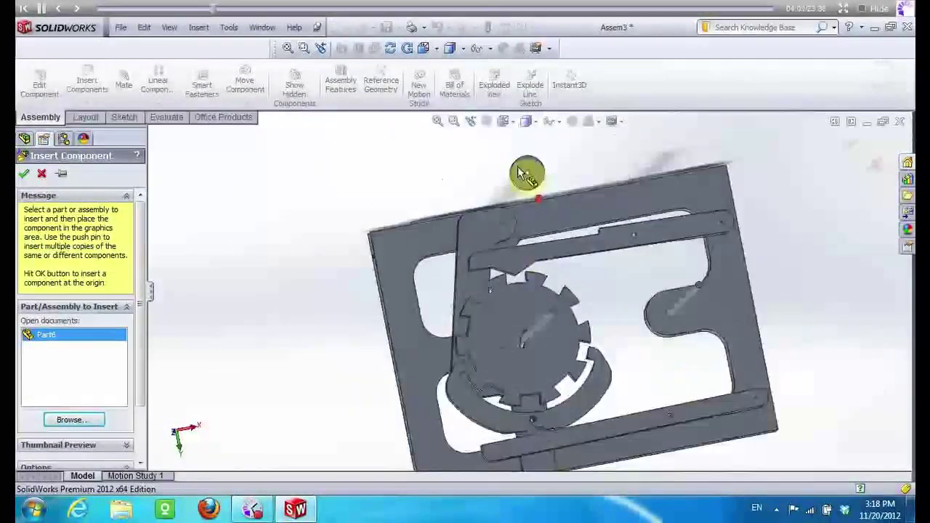
scroll(446, 208, "down", 5)
left_click(434, 202)
Mate the disc's hole concentric to the upper lever hole in Part4
left_click(124, 85)
left_click(458, 197)
key("Escape")
left_click(135, 81)
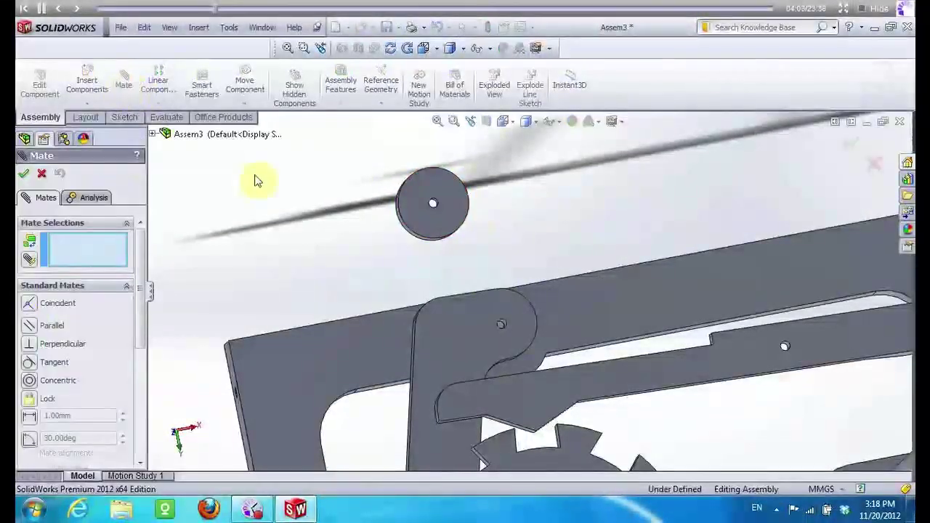
scroll(436, 212, "down", 3)
scroll(538, 252, "down", 5)
left_click(540, 269)
scroll(540, 268, "up", 5)
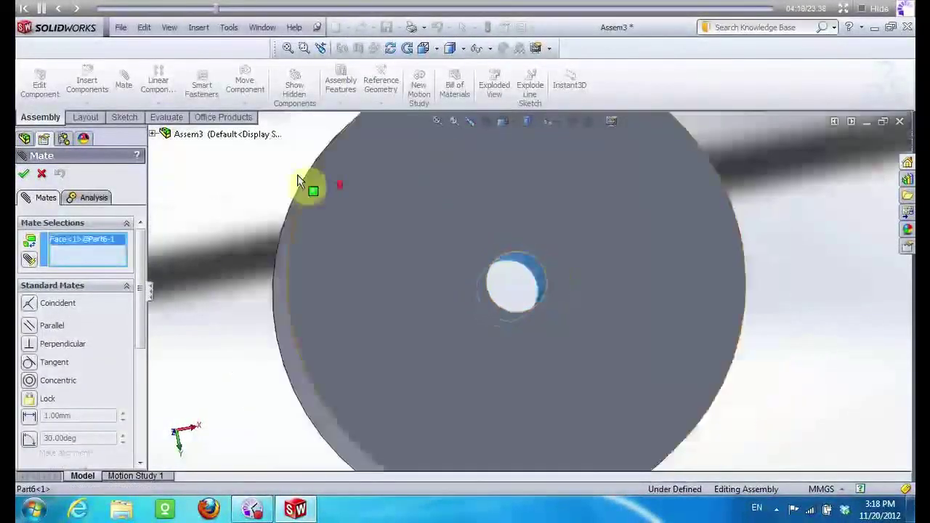
scroll(616, 452, "down", 3)
scroll(579, 379, "down", 3)
scroll(579, 380, "down", 3)
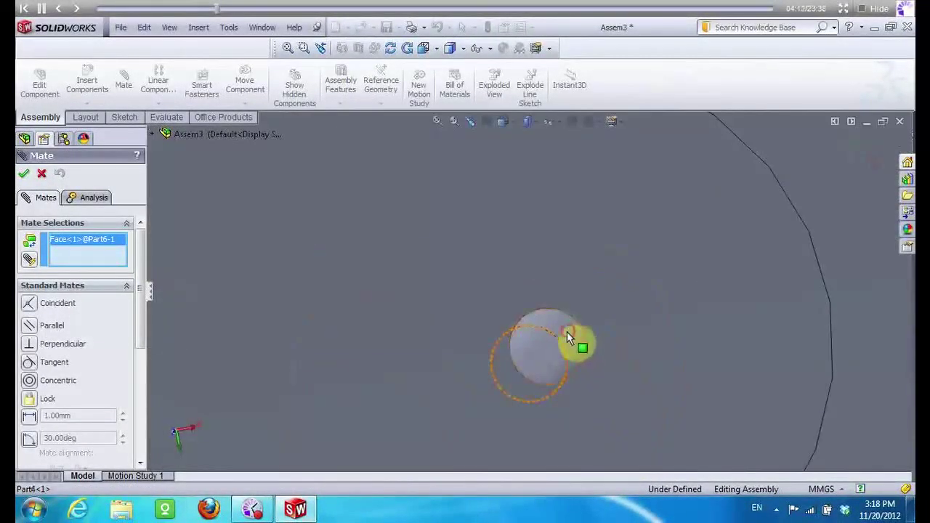
left_click(24, 173)
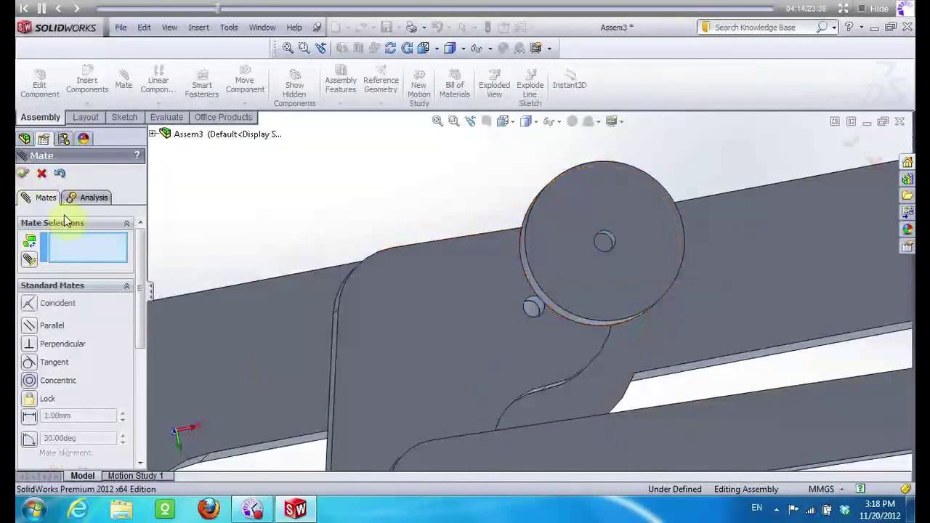
Mate the disc's flat face flush to Part4 with flipped alignment, then close Mate
left_click(565, 222)
left_click(335, 334)
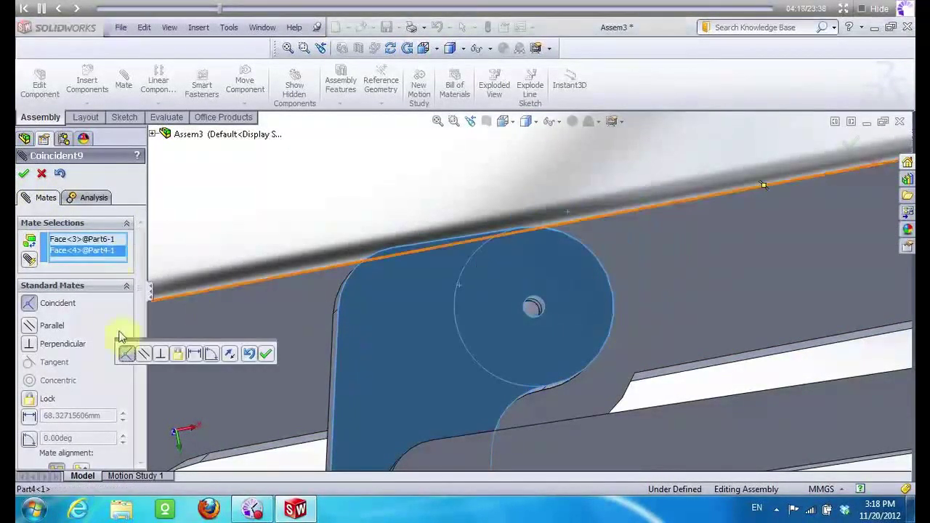
scroll(137, 297, "down", 5)
left_click(81, 383)
left_click(23, 173)
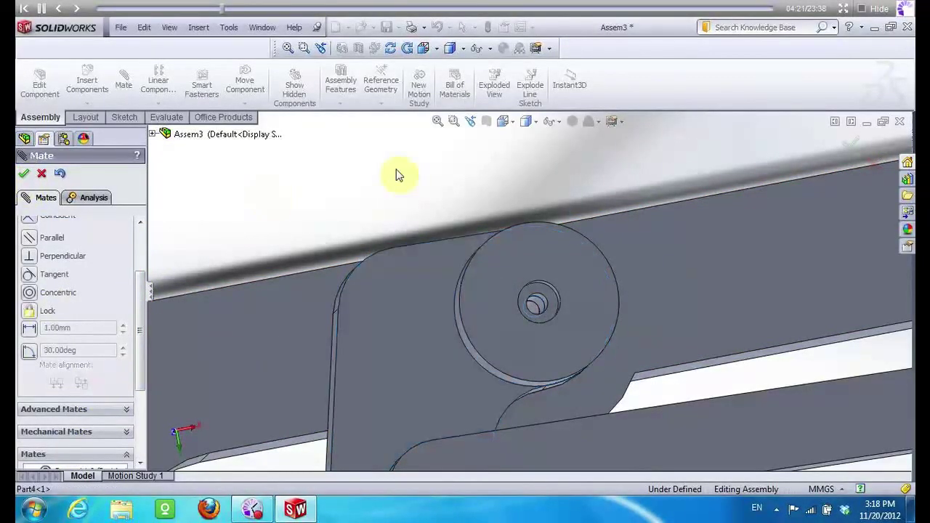
scroll(527, 298, "down", 3)
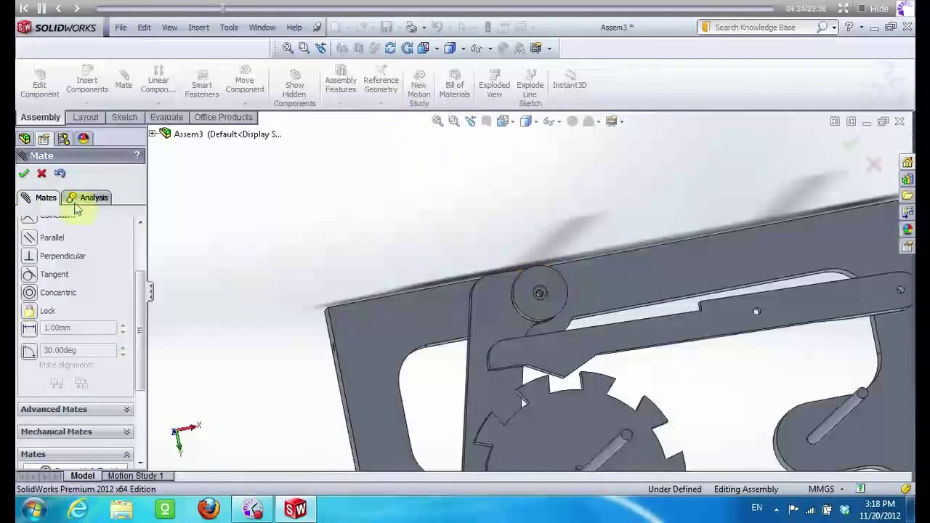
left_click(29, 175)
Fit the whole assembly in view and orbit it to see its depth
key("f")
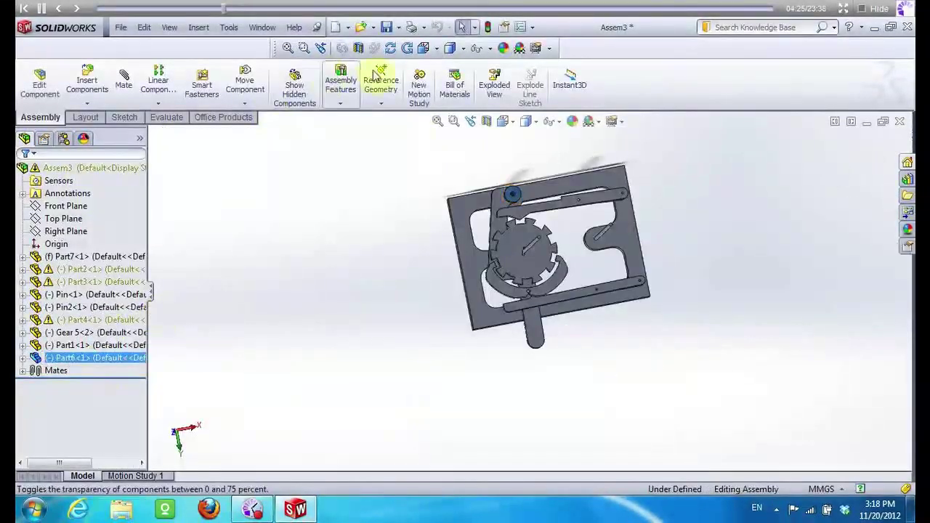
middle_click_drag(409, 162, 528, 285)
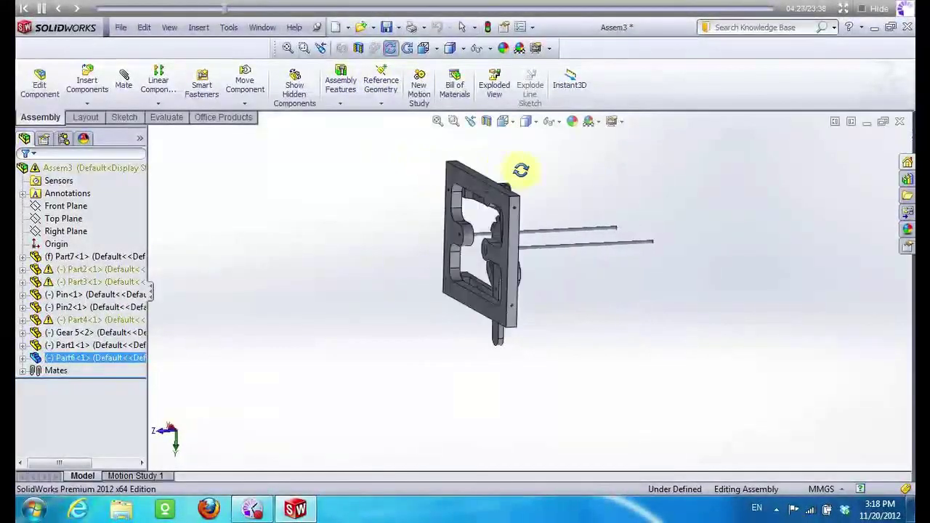
scroll(528, 286, "down", 3)
scroll(509, 297, "down", 3)
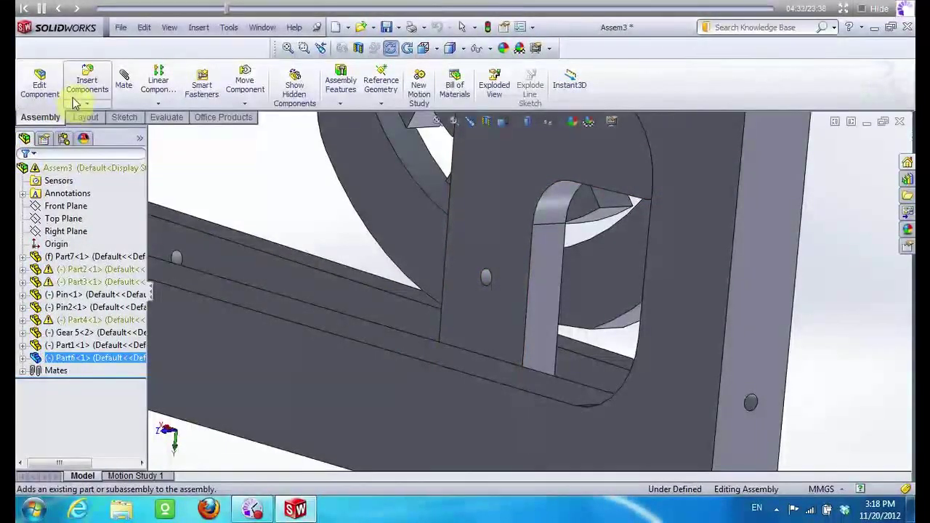
Copy Part6 with its mates onto the lower lever's hole and face, creating Part6<3>
left_click(104, 160)
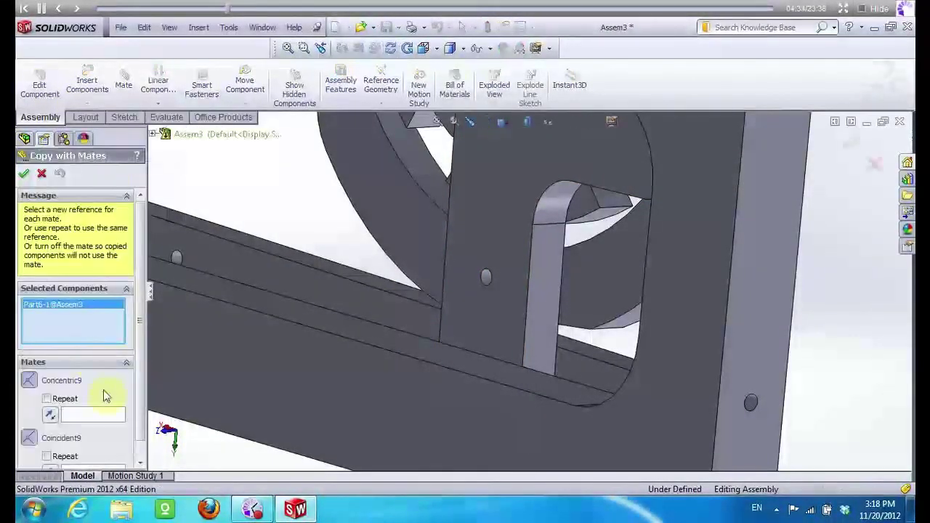
scroll(501, 269, "down", 3)
scroll(463, 311, "down", 3)
left_click(462, 311)
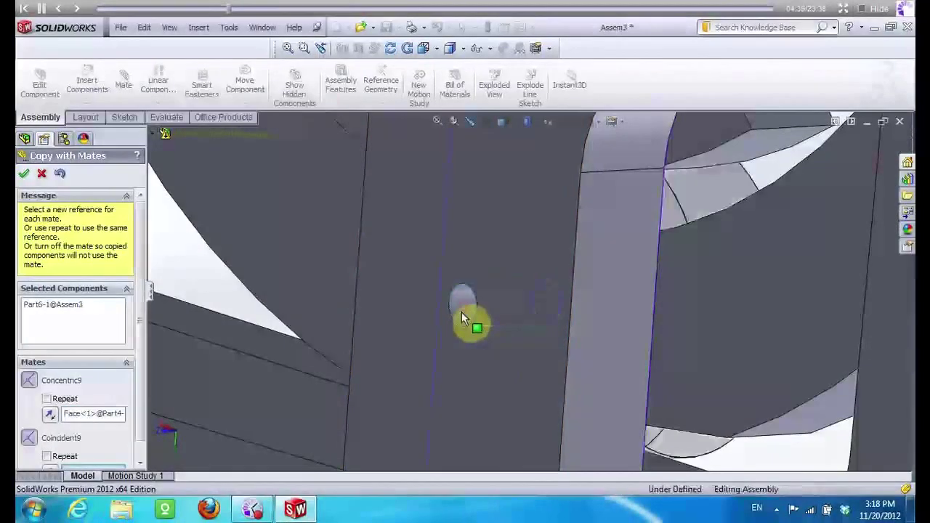
left_click(415, 232)
scroll(320, 338, "up", 5)
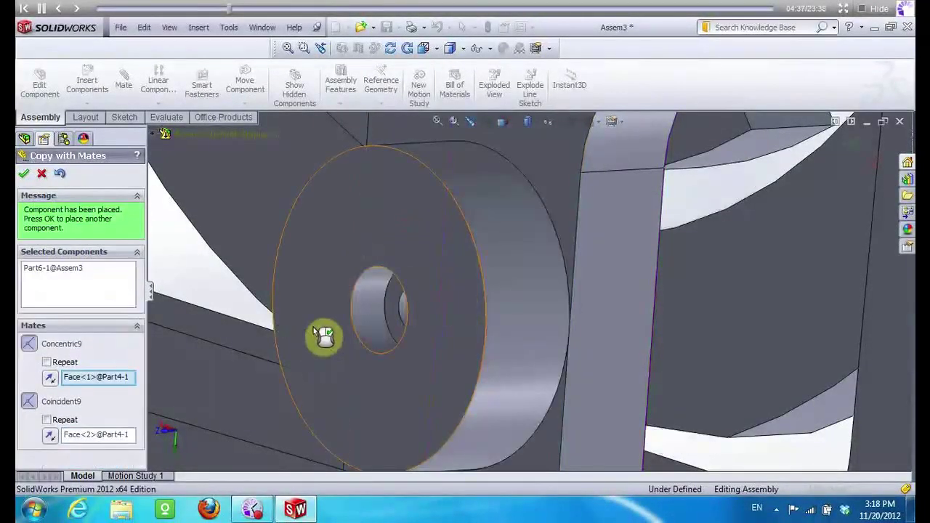
left_click(23, 173)
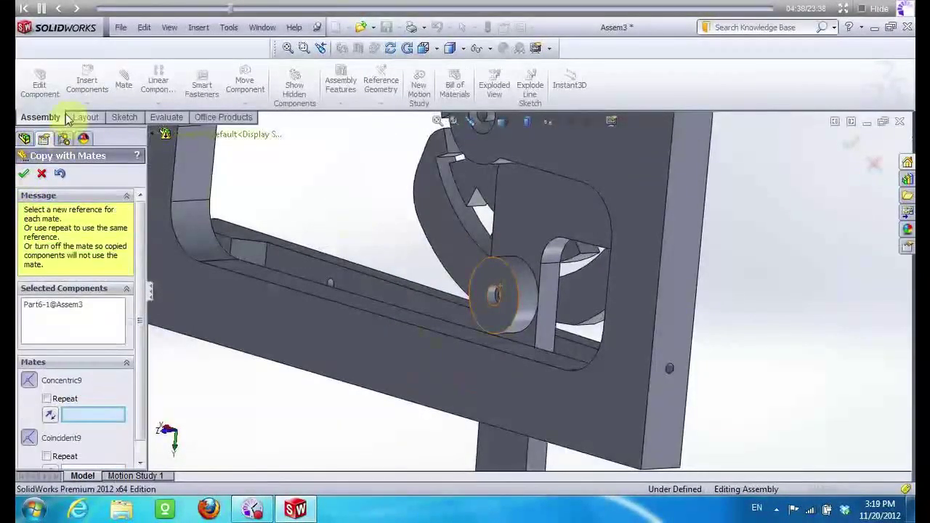
scroll(109, 455, "down", 1)
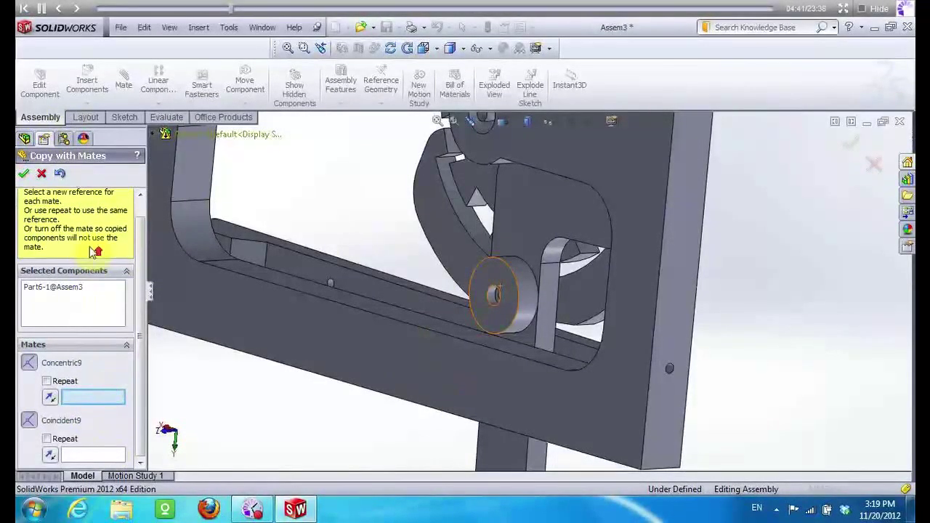
scroll(80, 233, "up", 1)
left_click(23, 173)
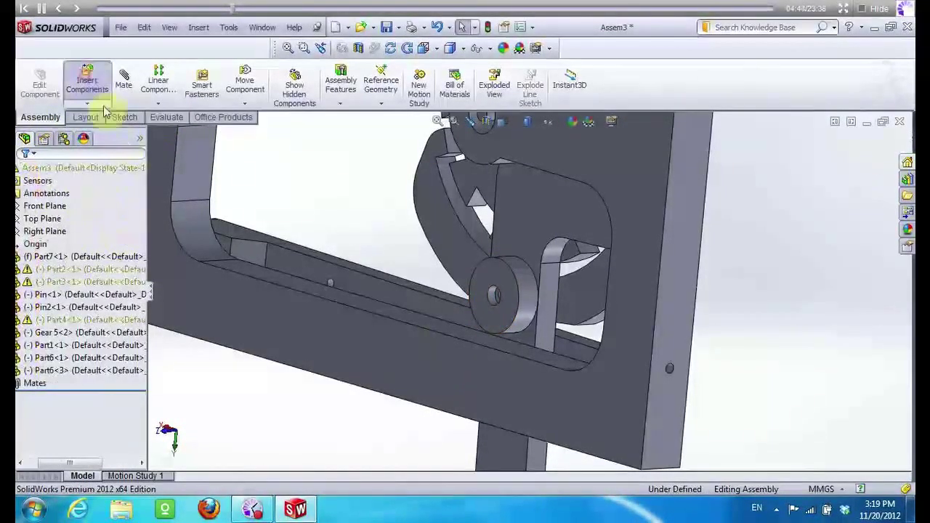
left_click(104, 108)
Insert the Spike1 part and place it in the assembly
left_click(87, 422)
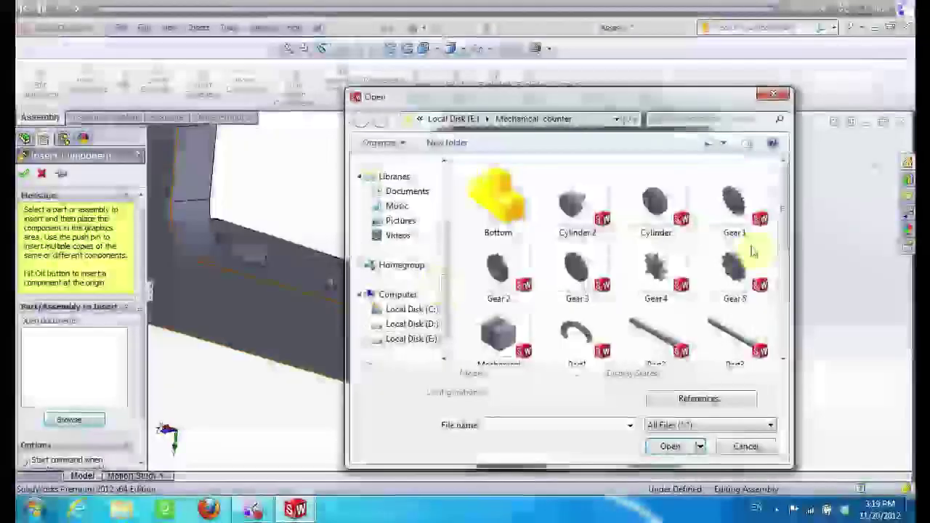
left_click_drag(783, 211, 788, 307)
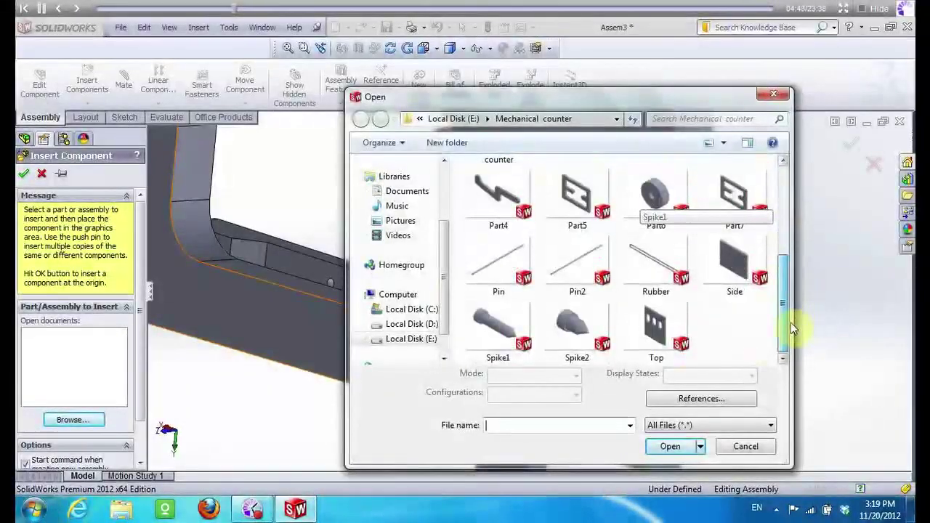
left_click(498, 330)
left_click(666, 446)
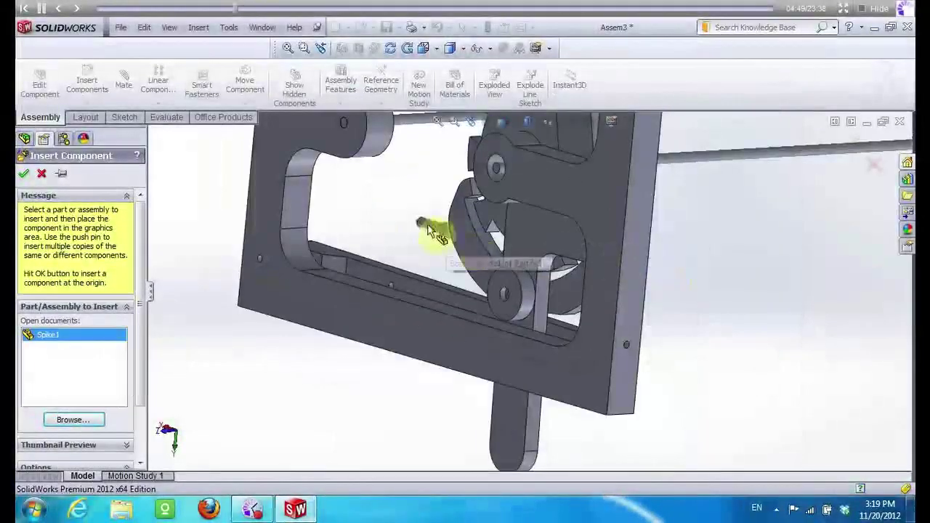
left_click(405, 237)
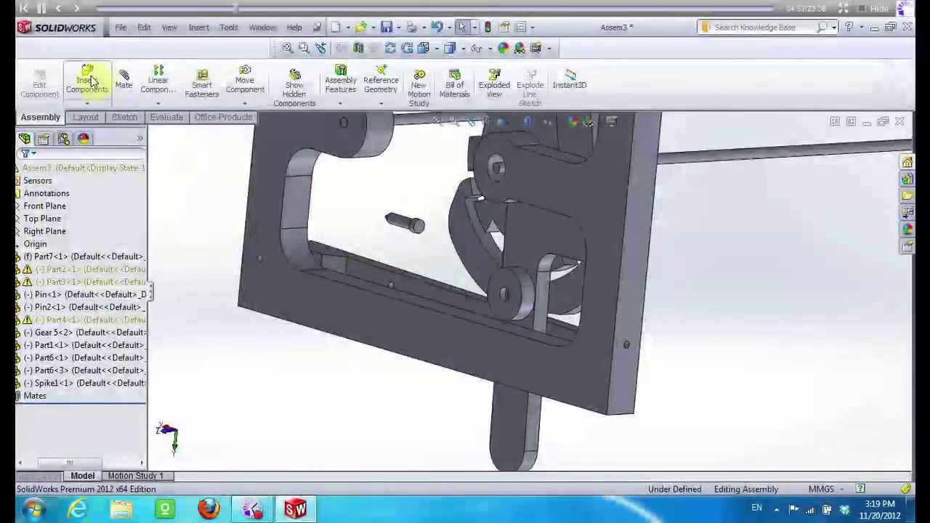
Mate Spike1 concentric to the copied Part6 disc's bore
left_click(124, 81)
scroll(407, 231, "down", 2)
scroll(471, 266, "down", 1)
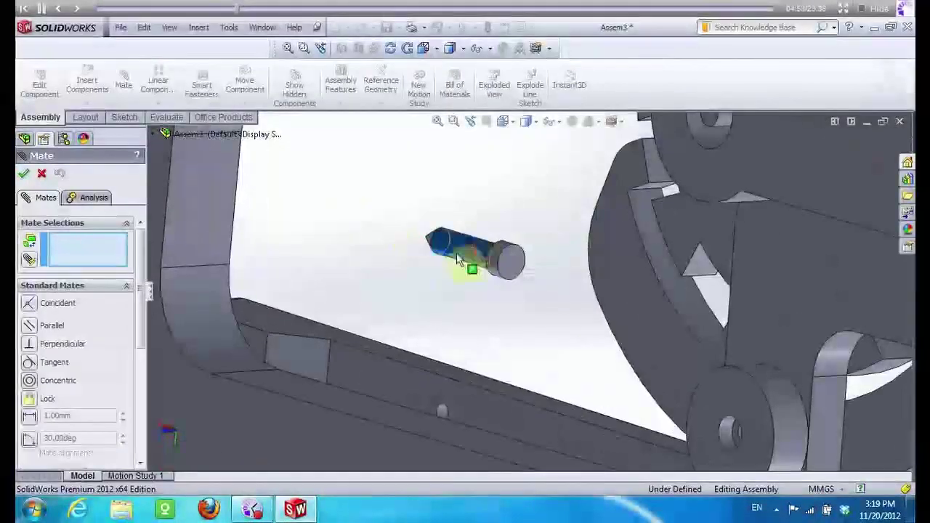
scroll(326, 301, "up", 3)
scroll(647, 374, "down", 3)
scroll(647, 374, "down", 3)
scroll(615, 365, "down", 3)
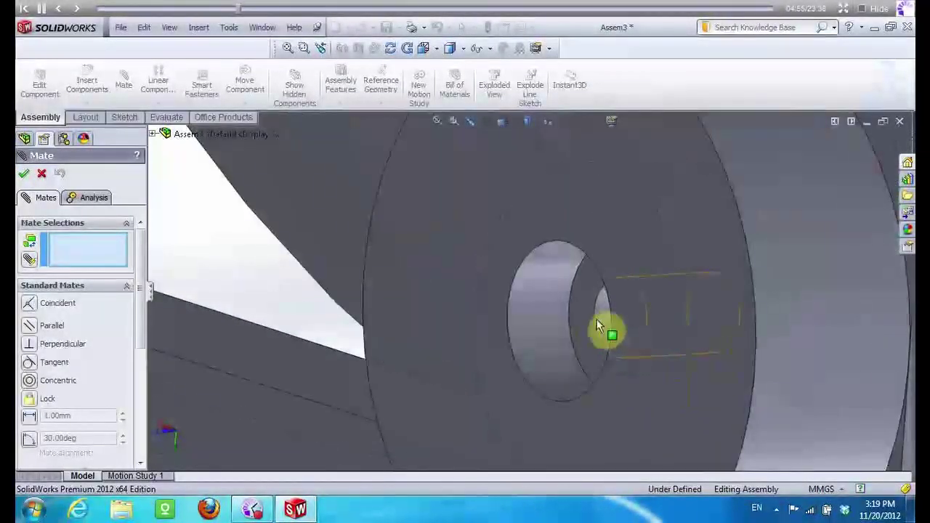
left_click(603, 314)
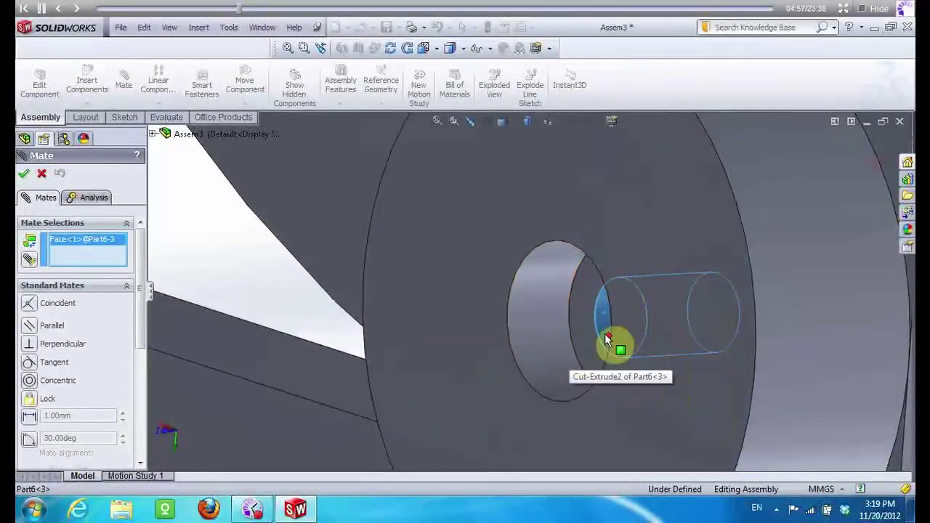
scroll(609, 345, "up", 3)
scroll(625, 374, "up", 2)
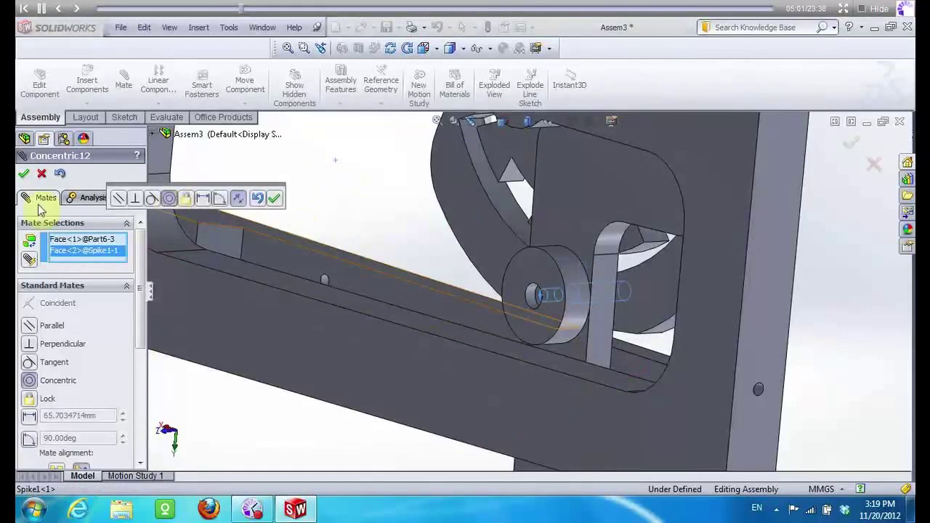
left_click(281, 198)
Orbit to a side view and mate the spike face coincident with the Part6 disc face
scroll(538, 297, "down", 2)
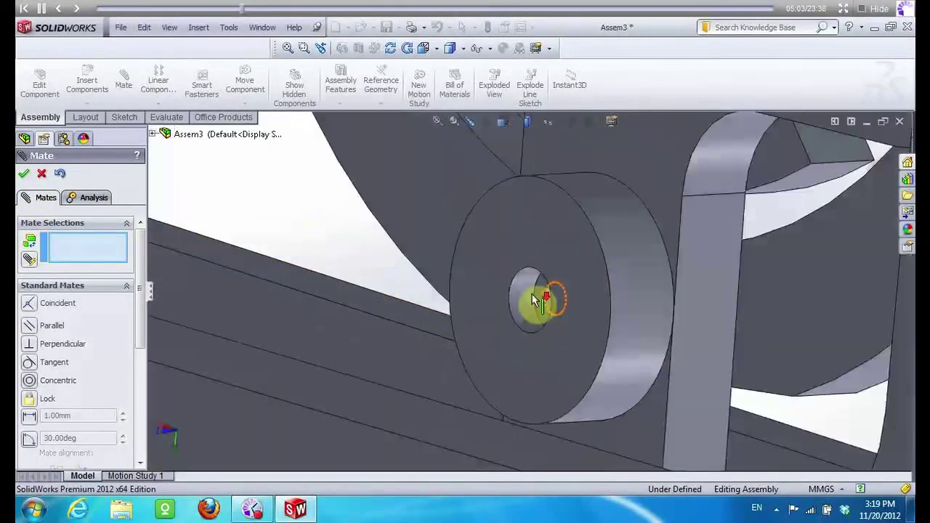
scroll(536, 291, "down", 2)
left_click(535, 290)
scroll(420, 308, "up", 3)
scroll(425, 315, "up", 3)
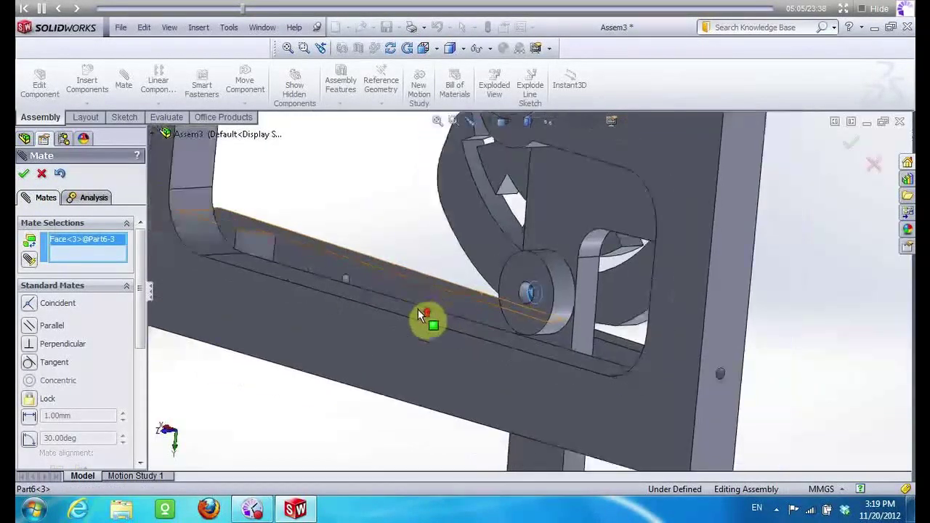
left_click(392, 49)
mouse_move(436, 182)
left_mouse_down()
mouse_move(411, 187)
mouse_move(423, 183)
mouse_move(421, 136)
mouse_move(538, 204)
left_mouse_up()
scroll(561, 250, "down", 5)
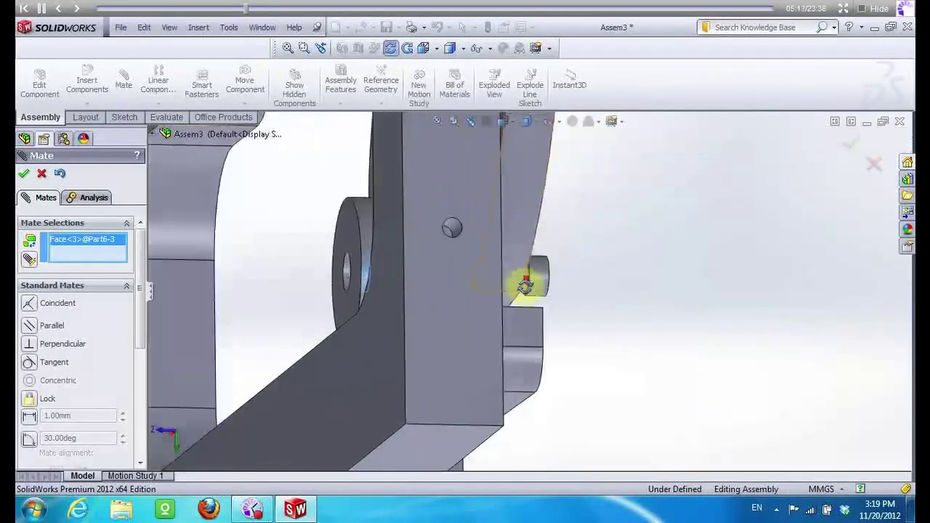
scroll(538, 276, "down", 3)
scroll(552, 264, "down", 2)
key("Escape")
scroll(519, 237, "down", 3)
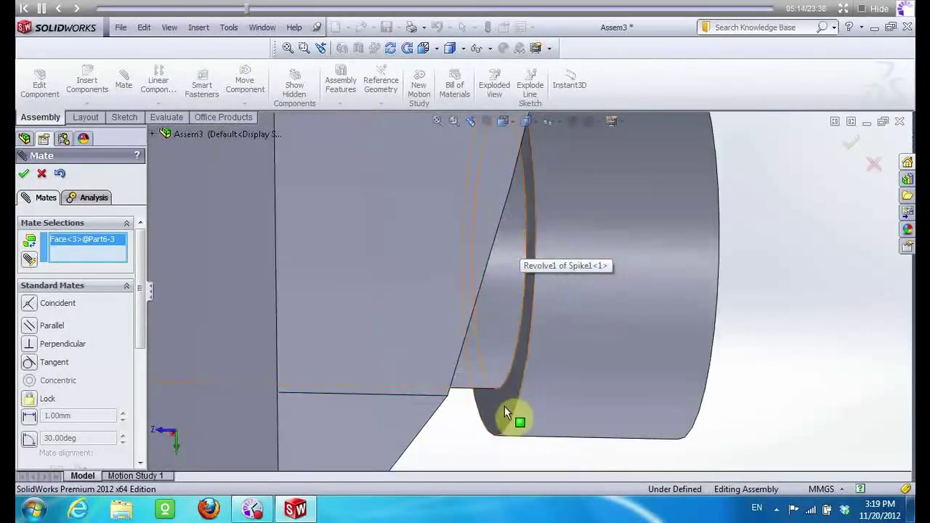
left_click(506, 405)
scroll(726, 309, "up", 3)
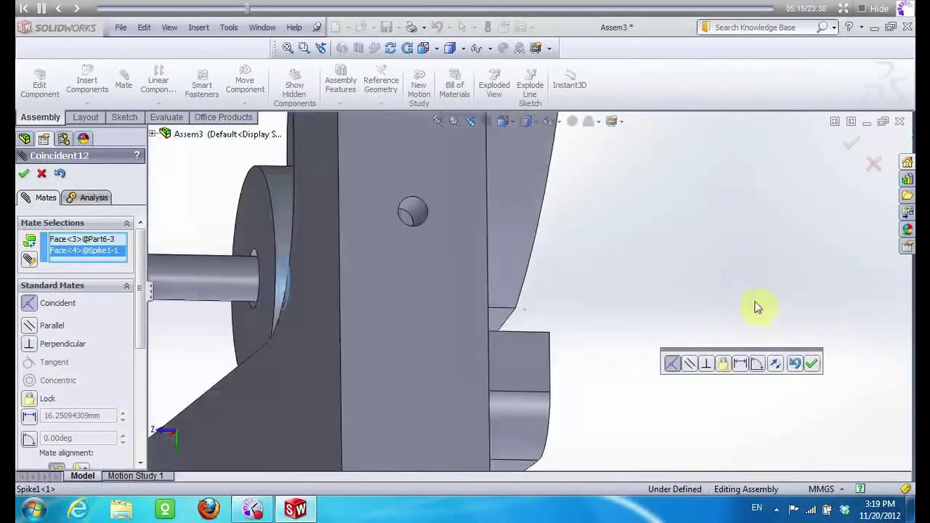
scroll(254, 336, "up", 2)
scroll(106, 387, "down", 3)
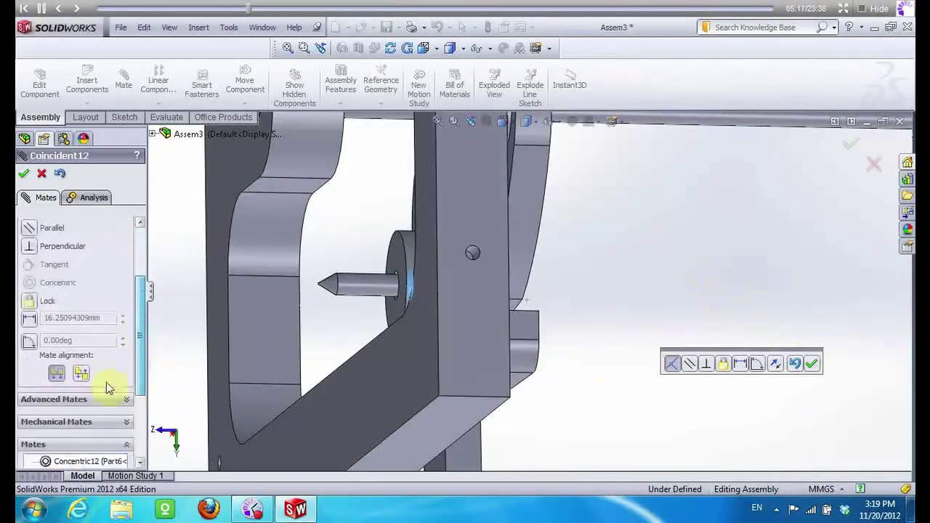
left_click(24, 175)
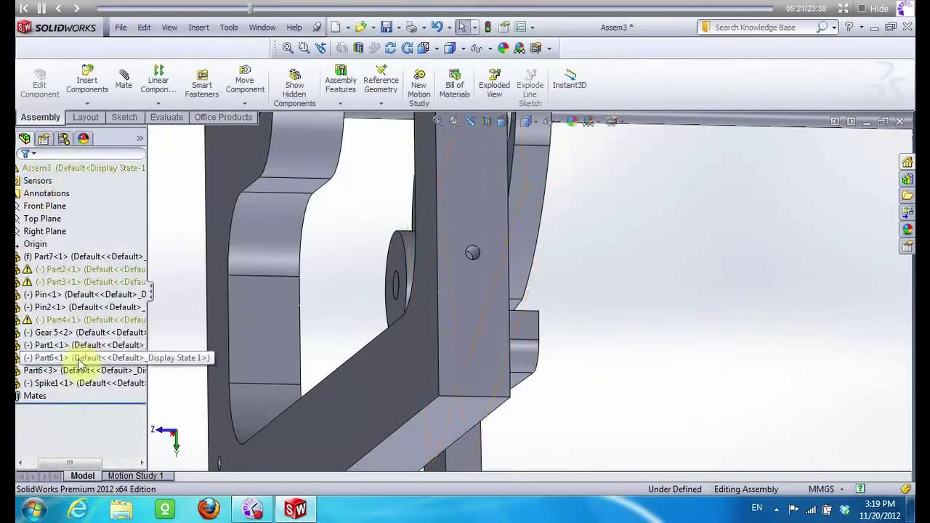
Copy Spike1 with its mates as Spike1<2>, referencing the new Part6-1 faces on the other lever
left_click(541, 361)
scroll(621, 390, "up", 5)
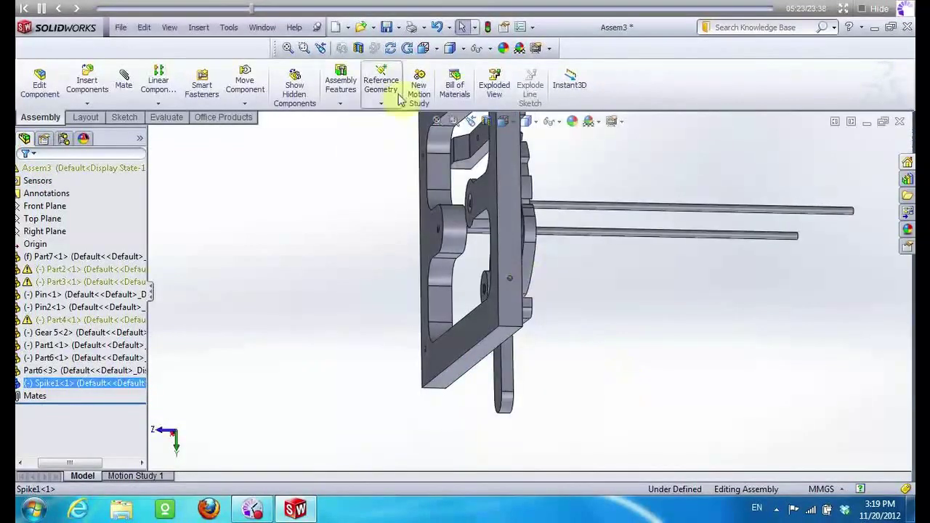
mouse_move(392, 171)
left_mouse_down()
mouse_move(432, 260)
mouse_move(380, 269)
mouse_move(338, 297)
mouse_move(246, 236)
left_mouse_up()
left_click(88, 103)
left_click(98, 159)
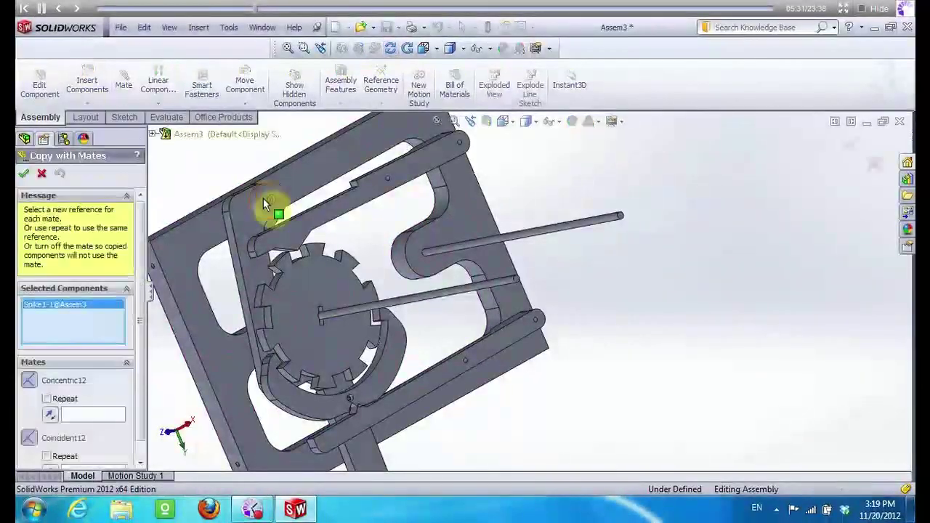
scroll(280, 211, "down", 3)
scroll(372, 255, "down", 3)
scroll(370, 220, "down", 3)
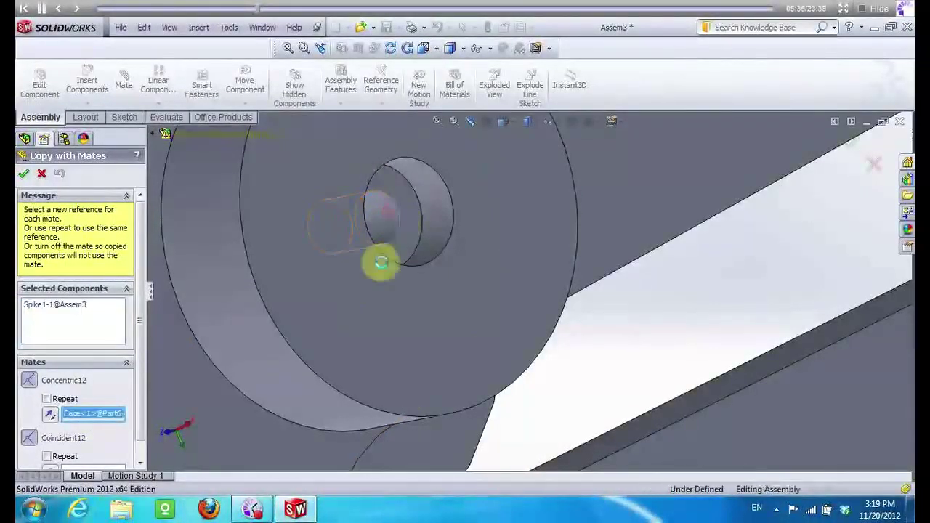
left_click(366, 313)
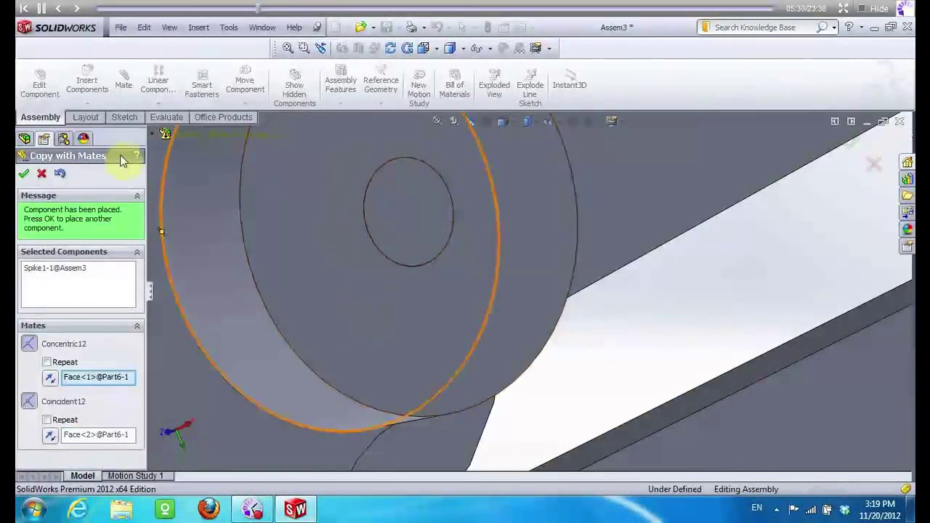
left_click(24, 173)
Orbit the assembly edge-on to check the copied Spike1<2> roller
scroll(312, 199, "up", 2)
scroll(342, 175, "up", 5)
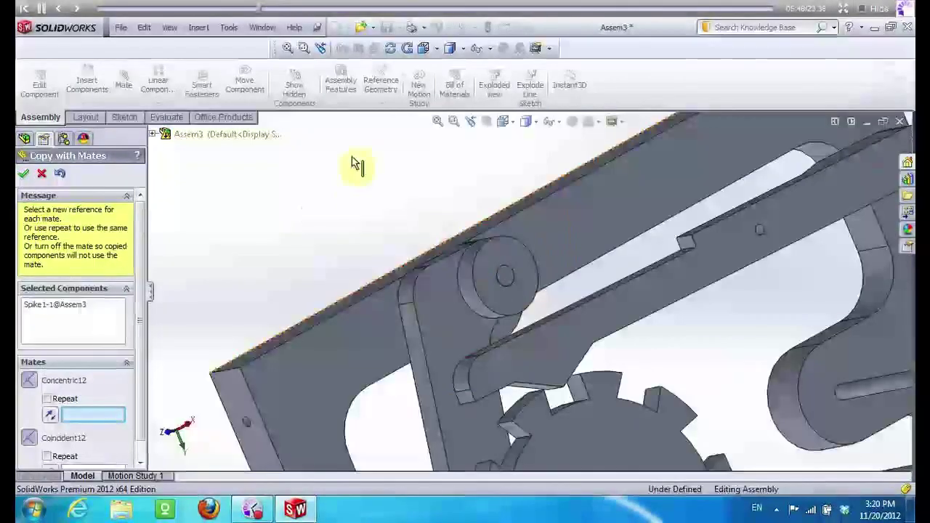
left_click(390, 48)
mouse_move(353, 181)
left_mouse_down()
mouse_move(440, 224)
mouse_move(415, 218)
mouse_move(346, 162)
left_mouse_up()
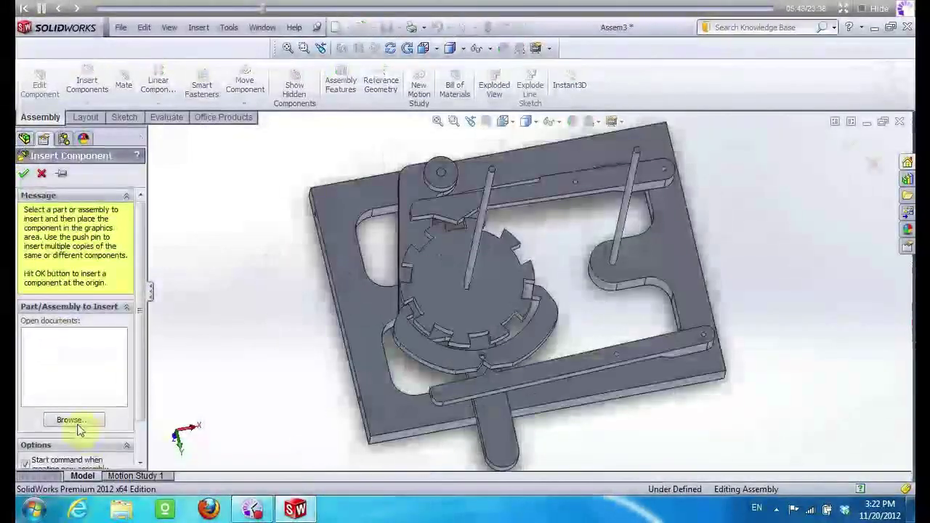
left_click(77, 421)
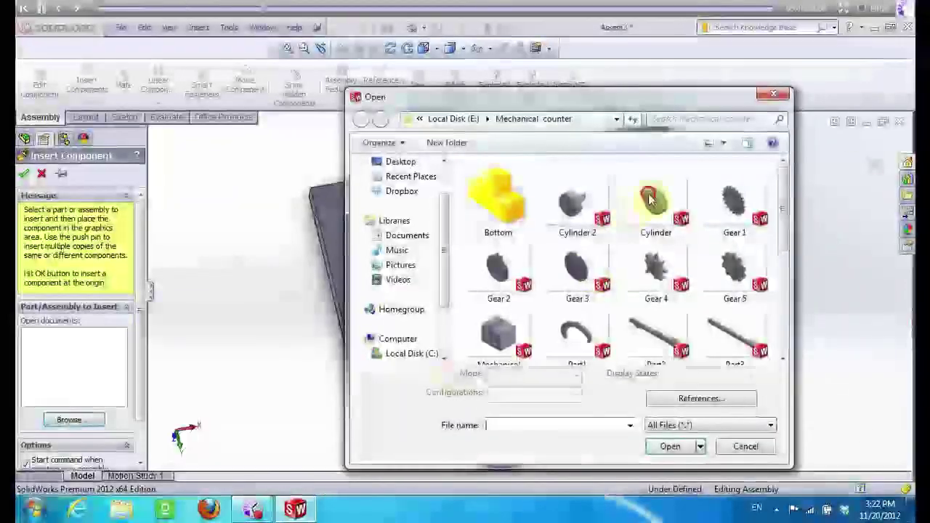
Insert the Cylinder part into the assembly
left_click(655, 200)
left_click(644, 449)
left_click(670, 268)
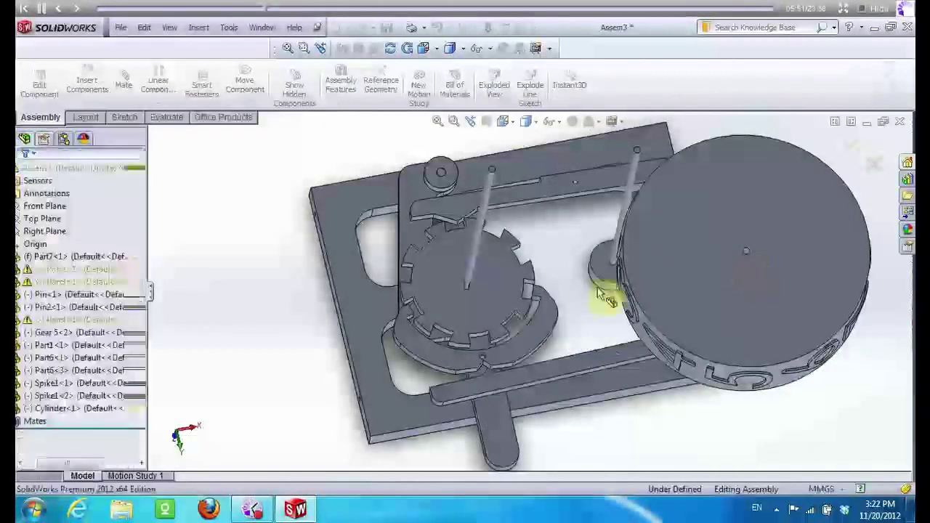
Mate the Cylinder concentric to Pin2
left_click(125, 82)
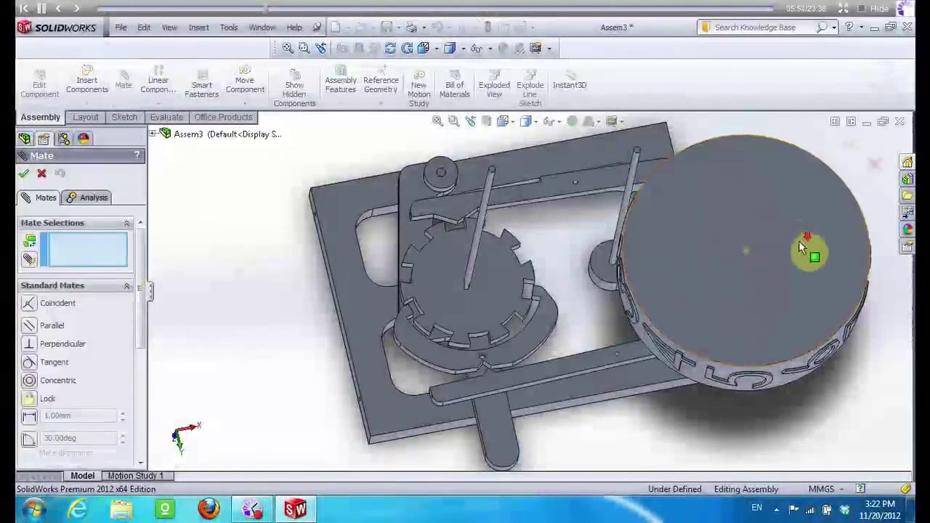
scroll(753, 254, "down", 5)
scroll(664, 269, "down", 5)
scroll(726, 312, "up", 5)
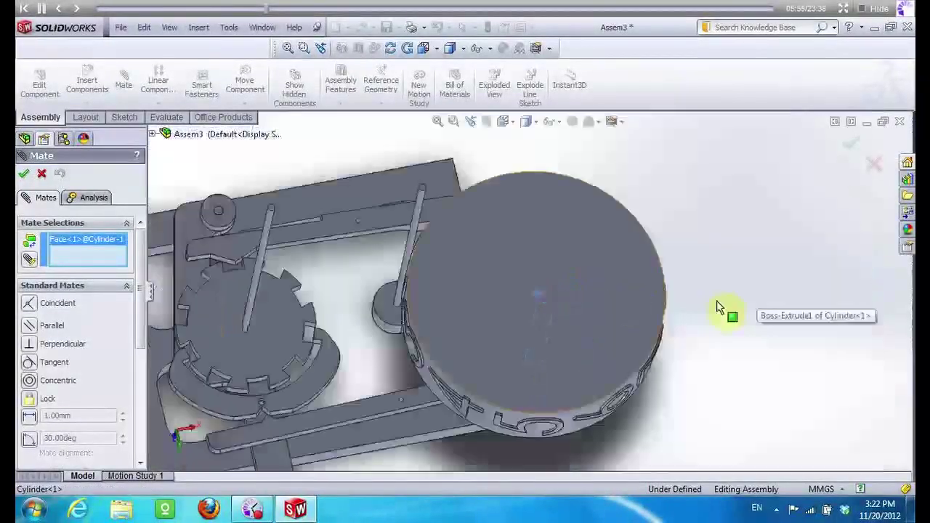
scroll(494, 311, "up", 3)
scroll(390, 318, "down", 5)
scroll(432, 332, "down", 2)
left_click(432, 335)
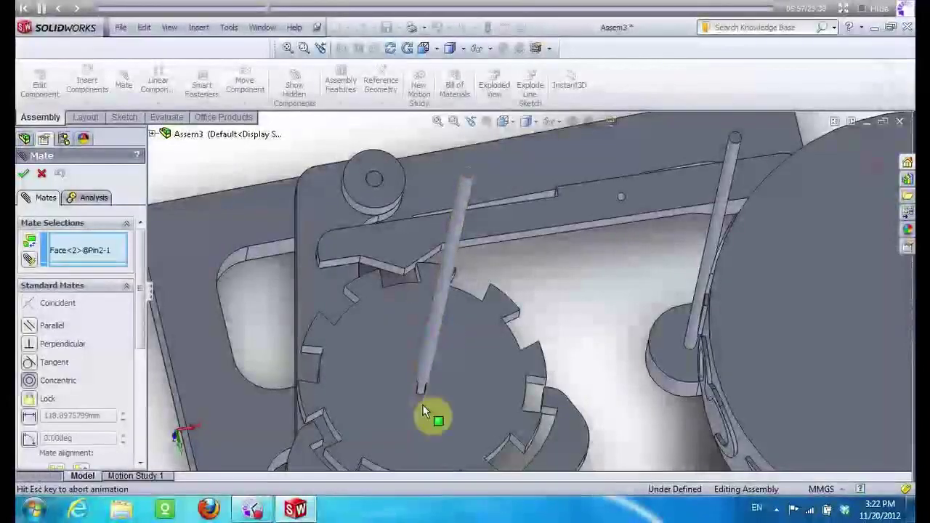
left_click(25, 175)
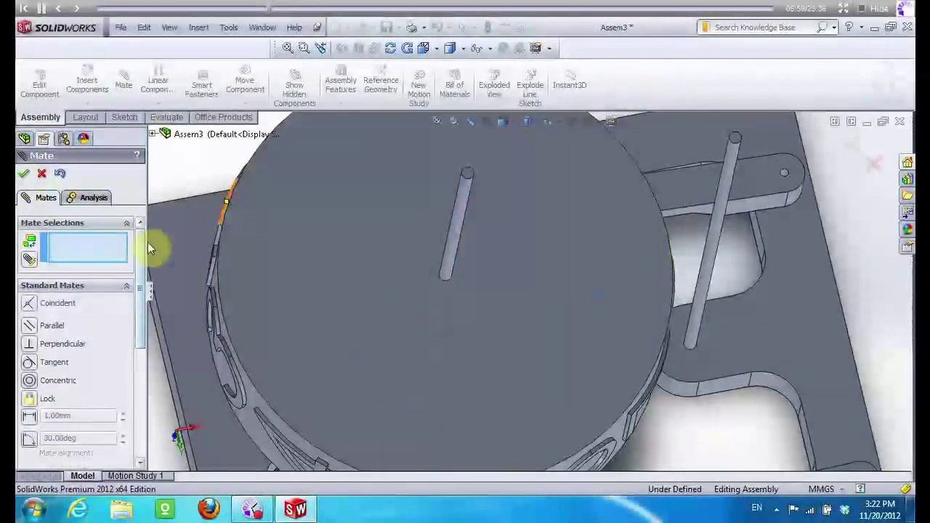
scroll(442, 266, "up", 5)
key("Escape")
Slide the Cylinder up and mate its face coincident with Gear 5
left_click(536, 258)
left_click_drag(536, 258, 531, 207)
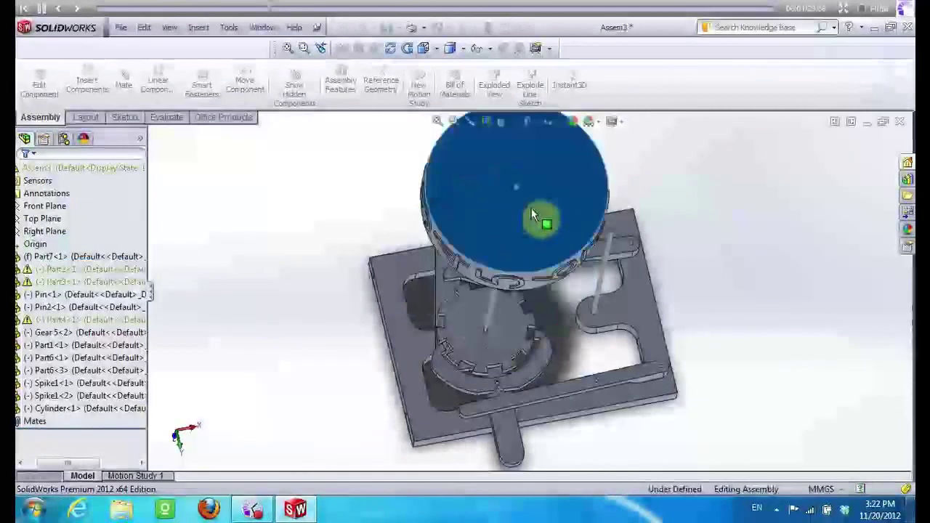
left_click(124, 85)
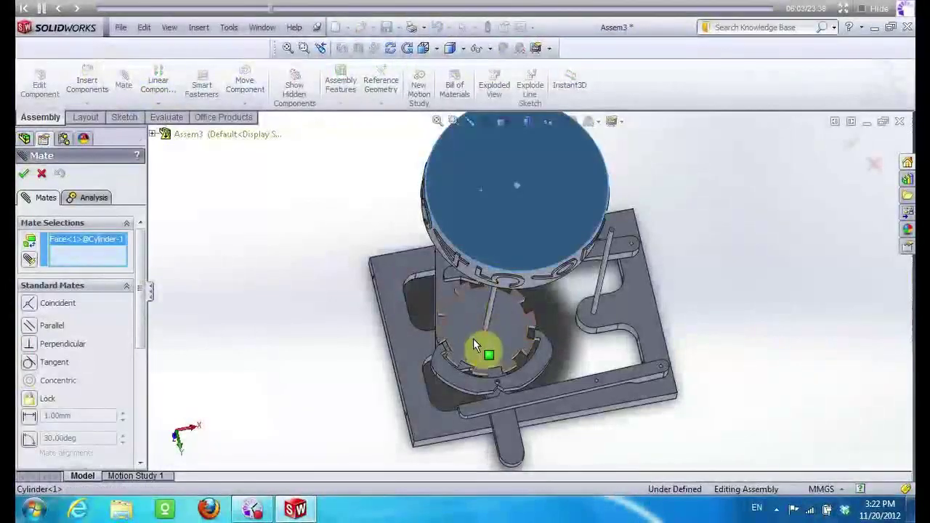
left_click(473, 338)
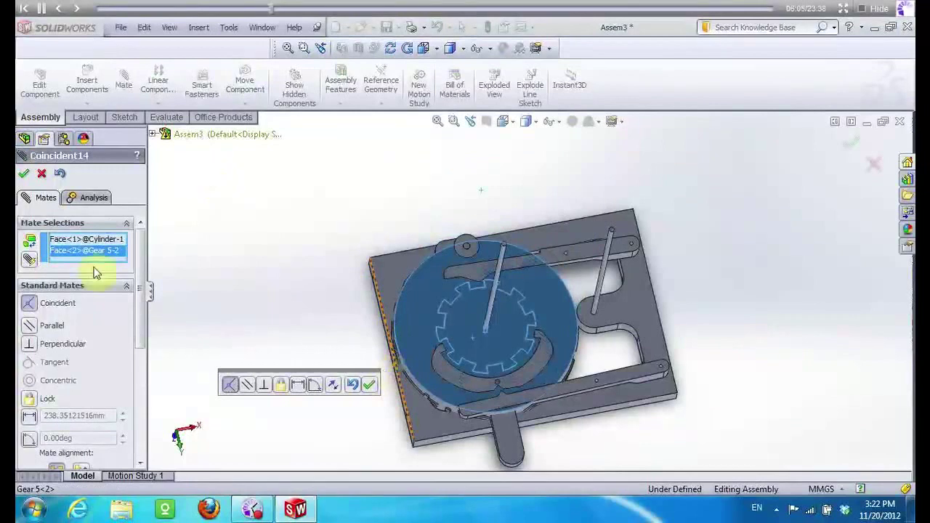
left_click_drag(138, 325, 132, 373)
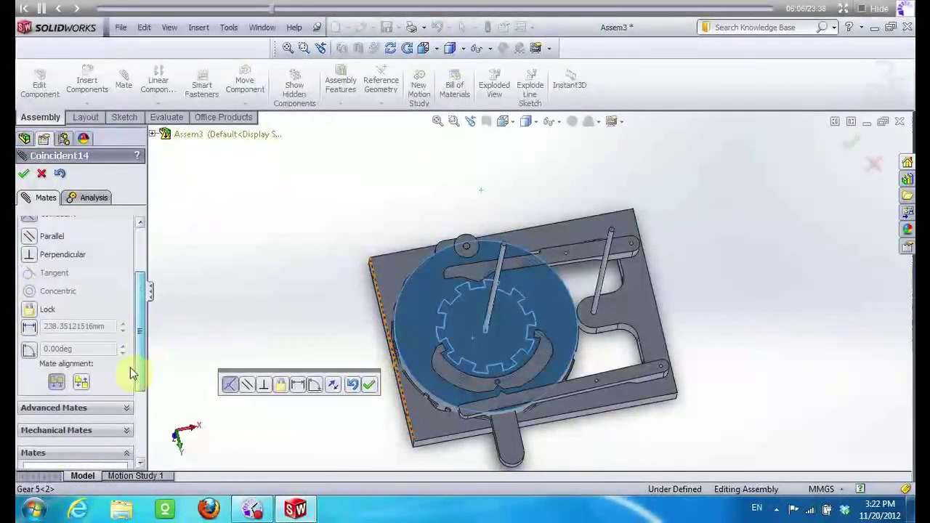
left_click(23, 173)
left_click(85, 81)
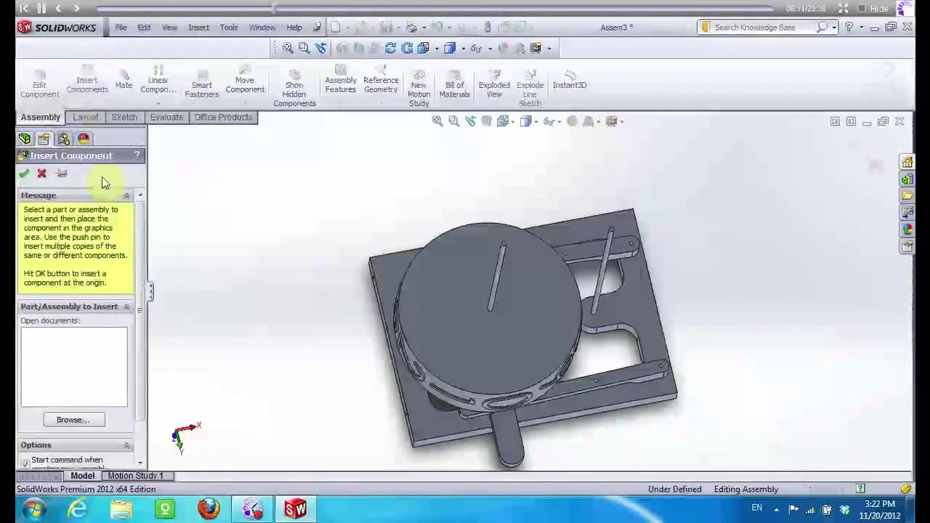
Insert Gear 3 at the upper left of the assembly
left_click(72, 420)
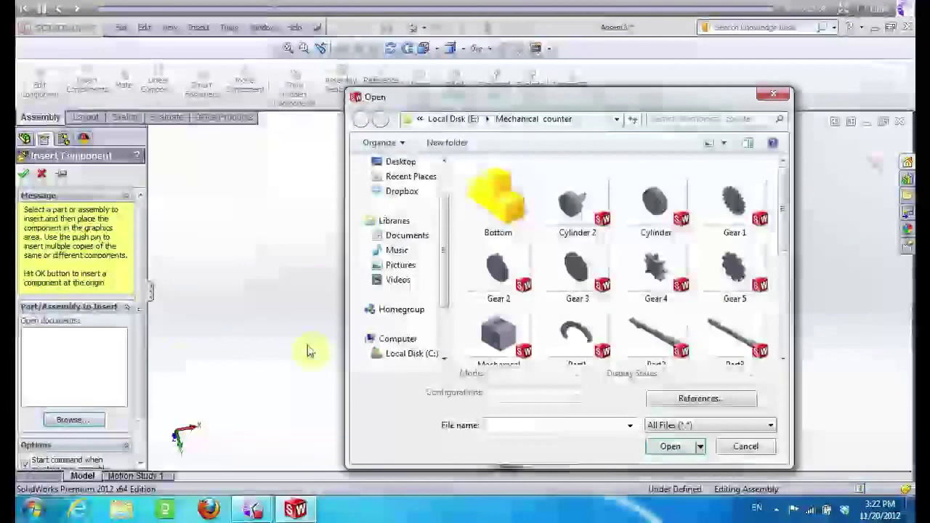
mouse_move(785, 196)
left_mouse_down()
mouse_move(792, 269)
mouse_move(791, 190)
left_mouse_up()
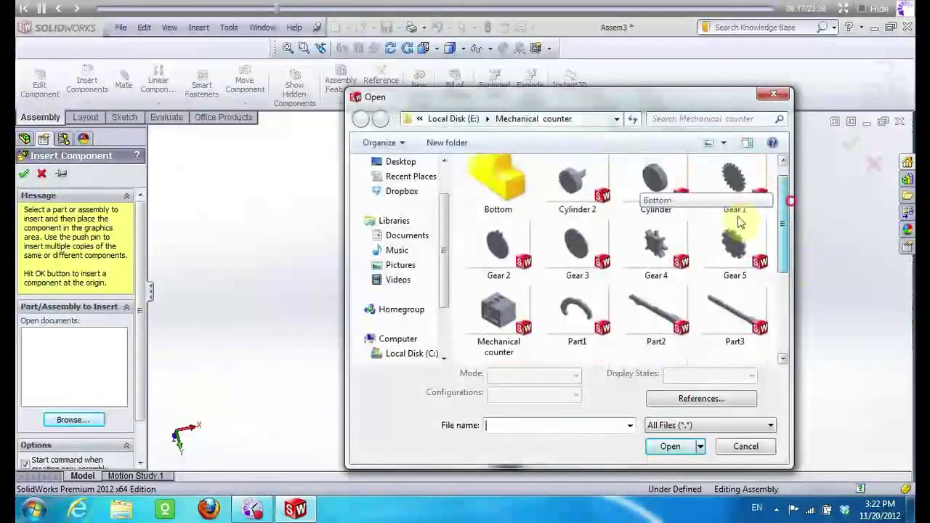
left_click(576, 247)
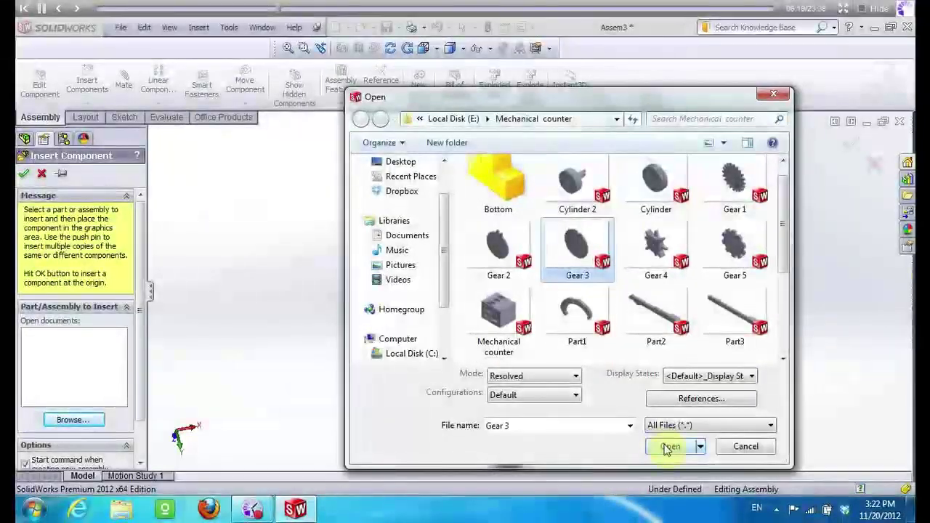
left_click(664, 445)
left_click(355, 228)
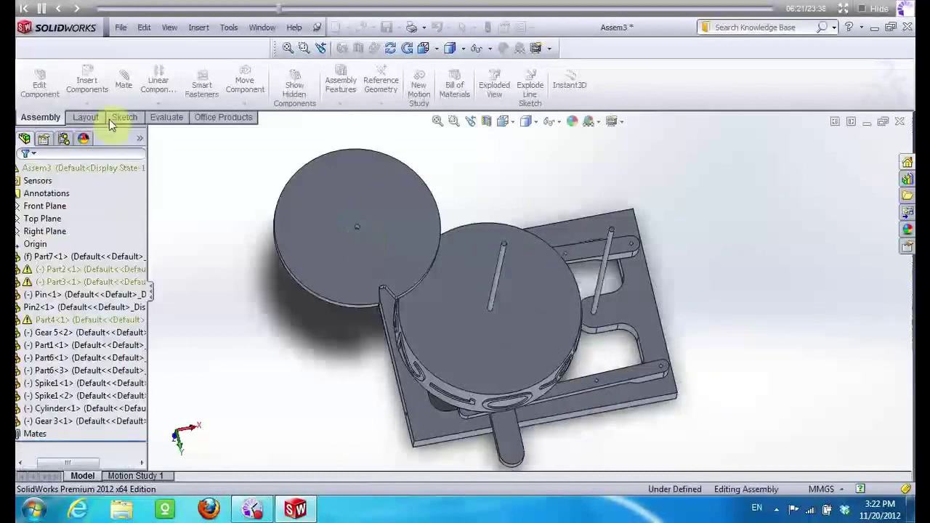
Mate the Gear 3 face coincident with the Cylinder face
left_click(337, 216)
left_click(425, 284)
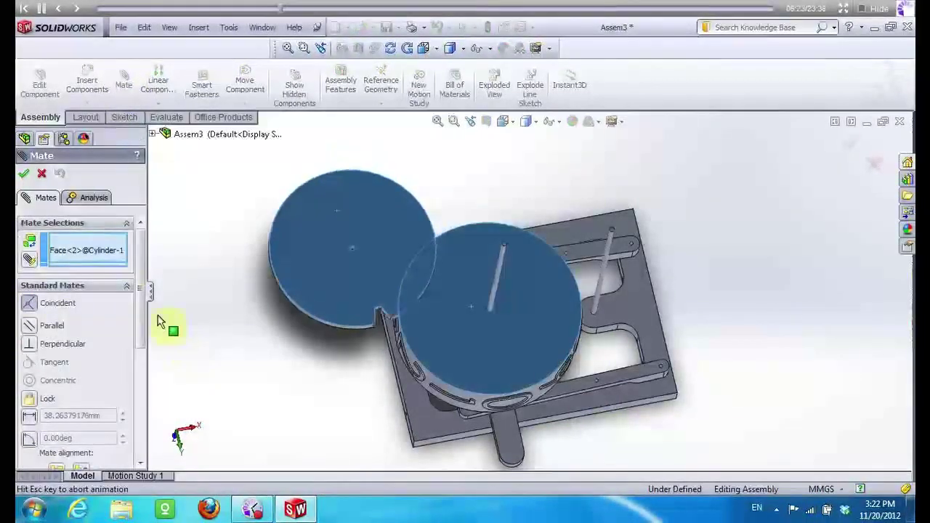
left_click_drag(143, 292, 122, 344)
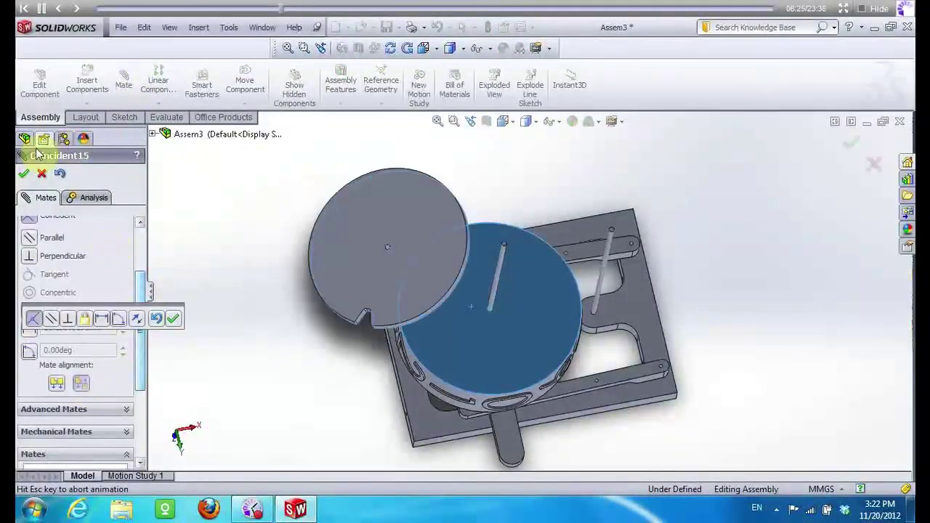
left_click(24, 173)
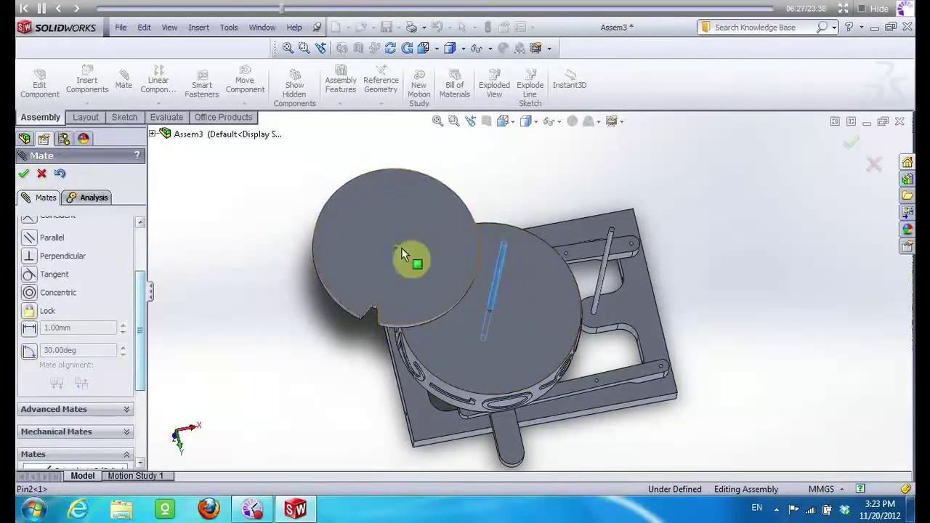
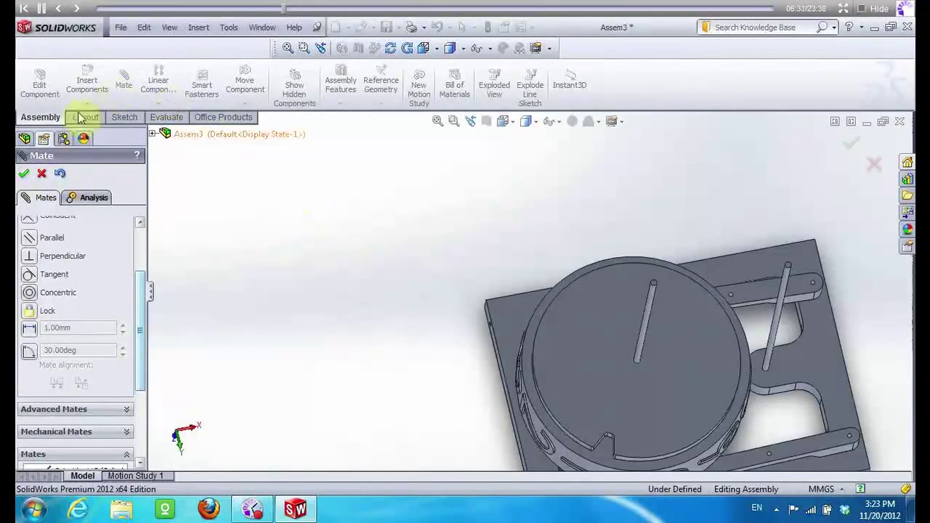
Insert the Gear 2 part into the assembly beside the frame
key("Escape")
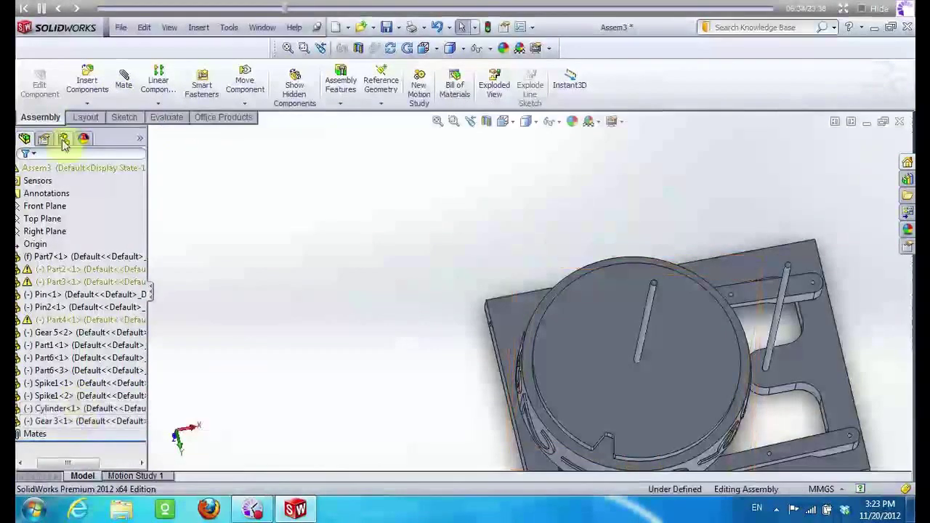
left_click(85, 93)
scroll(137, 264, "down", 2)
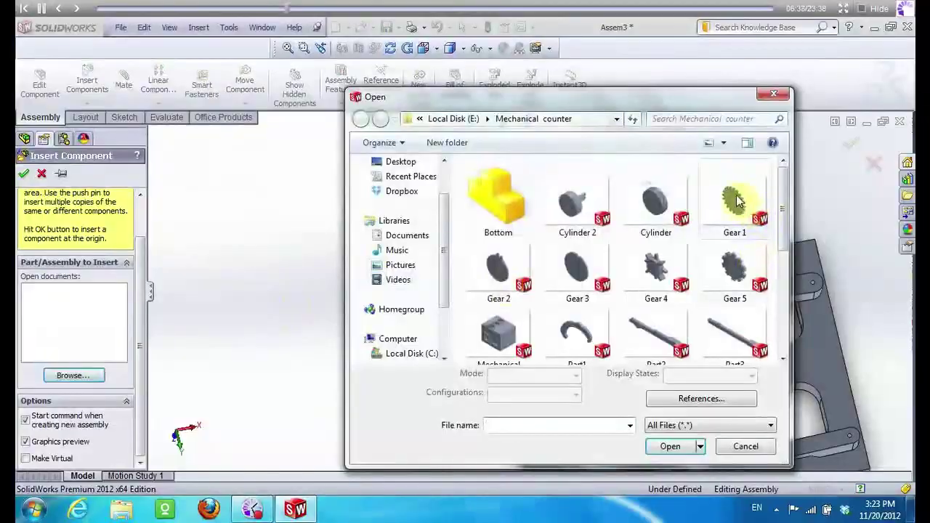
left_click(498, 270)
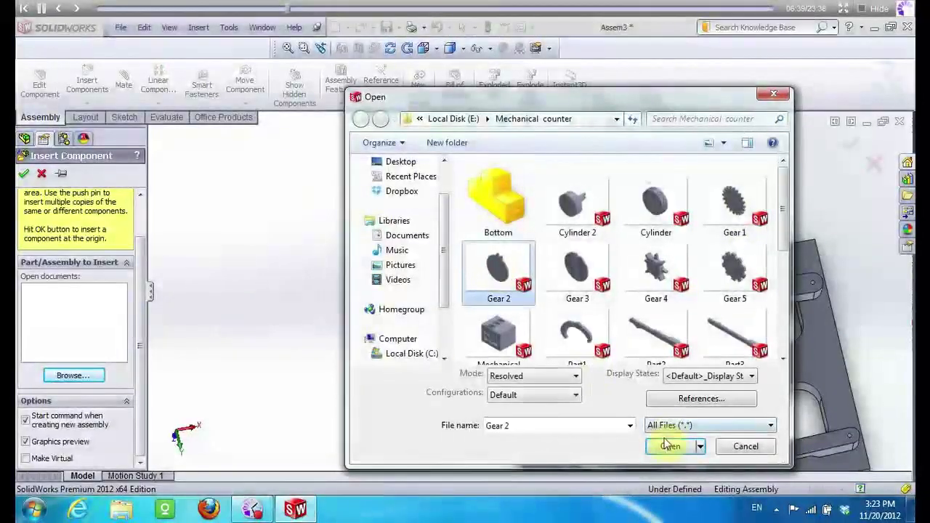
left_click(667, 444)
left_click(429, 254)
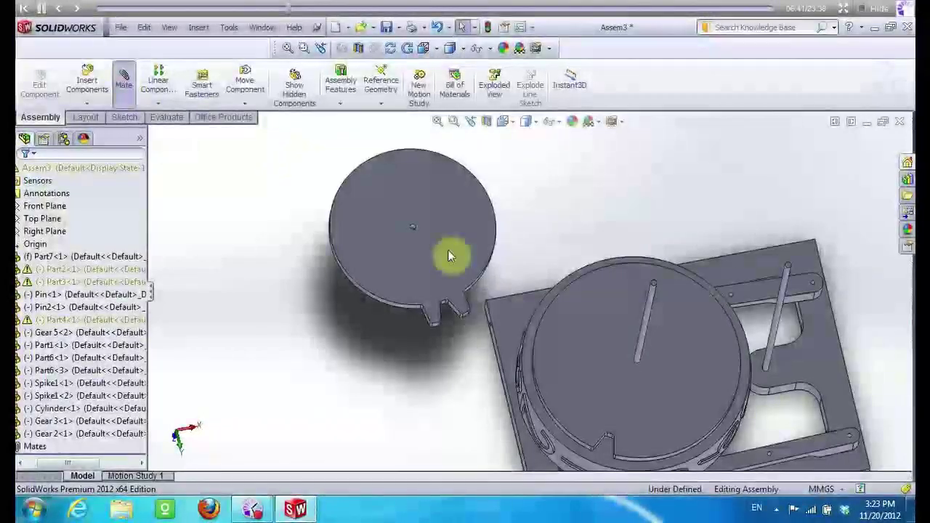
Mate Gear 2's centre hole concentric with Pin2
scroll(448, 256, "down", 3)
scroll(451, 256, "down", 3)
left_click(461, 260)
scroll(368, 255, "up", 3)
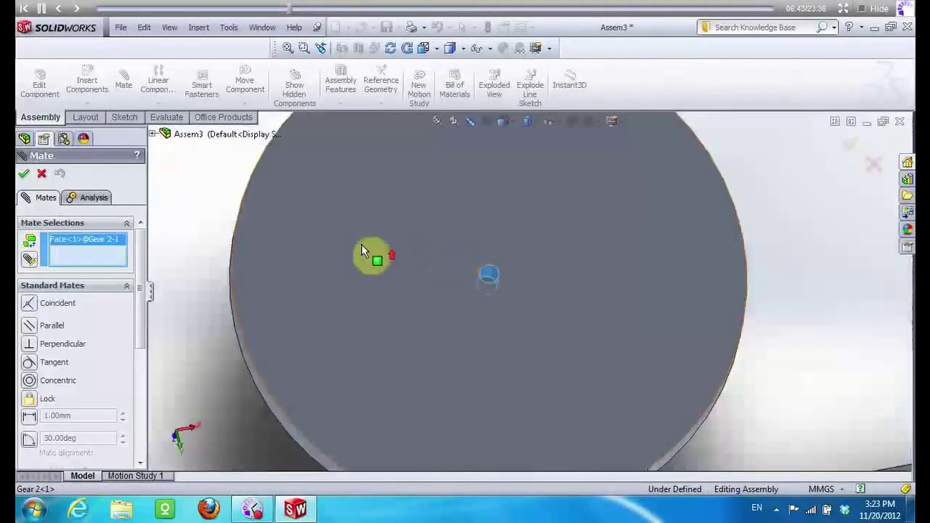
scroll(737, 436, "up", 2)
scroll(756, 387, "down", 3)
left_click(716, 325)
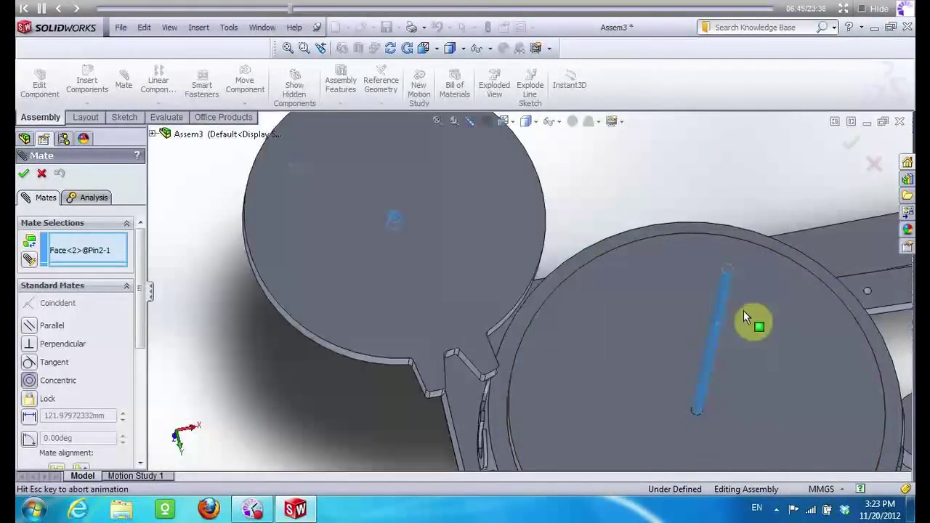
left_click(24, 174)
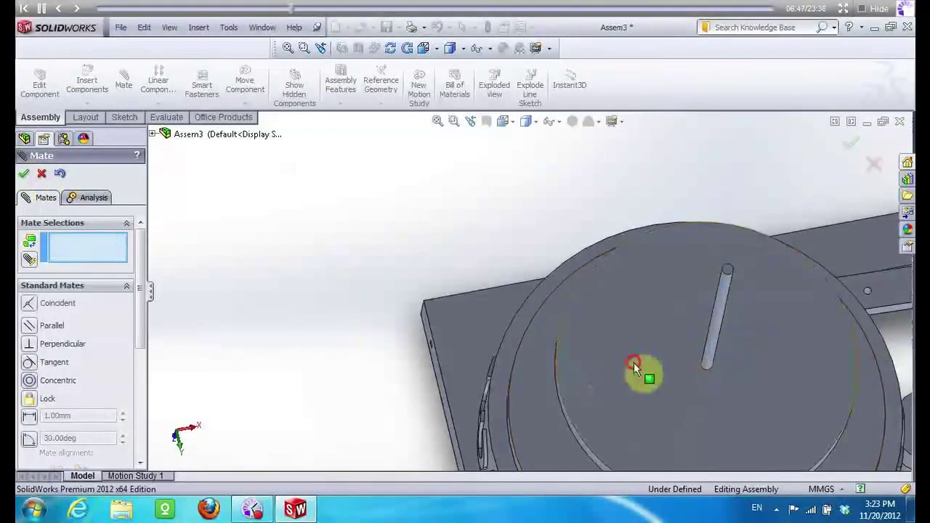
Mate Gear 2's face coincident with Gear 3's face, with flipped alignment
scroll(91, 369, "down", 3)
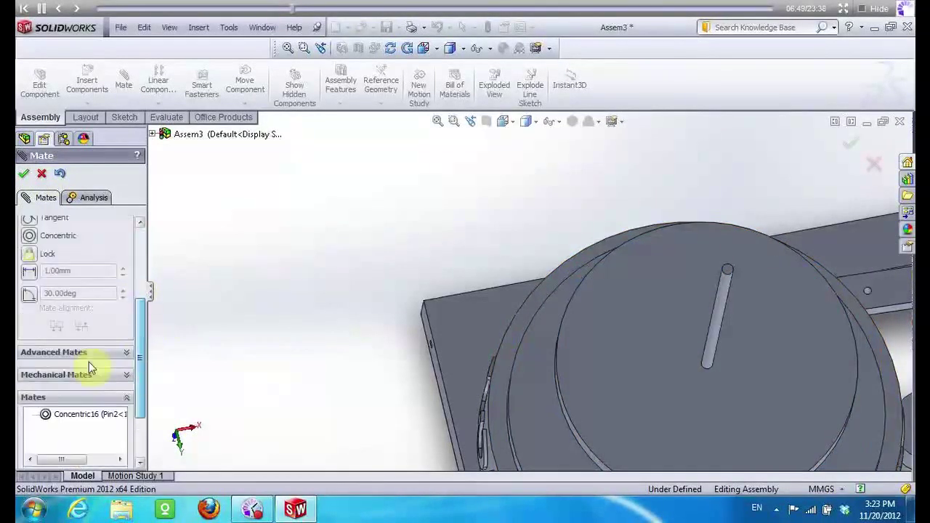
left_click_drag(142, 363, 154, 289)
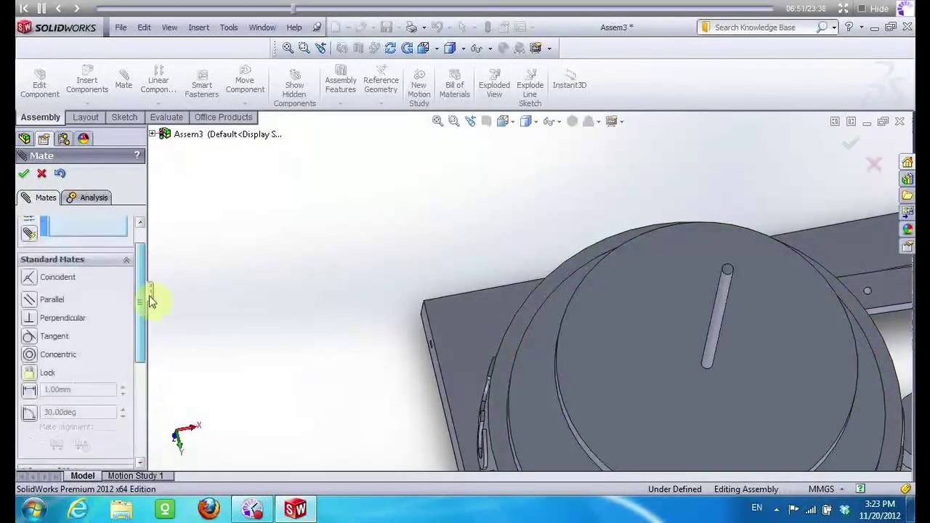
left_click(667, 356)
left_click(534, 371)
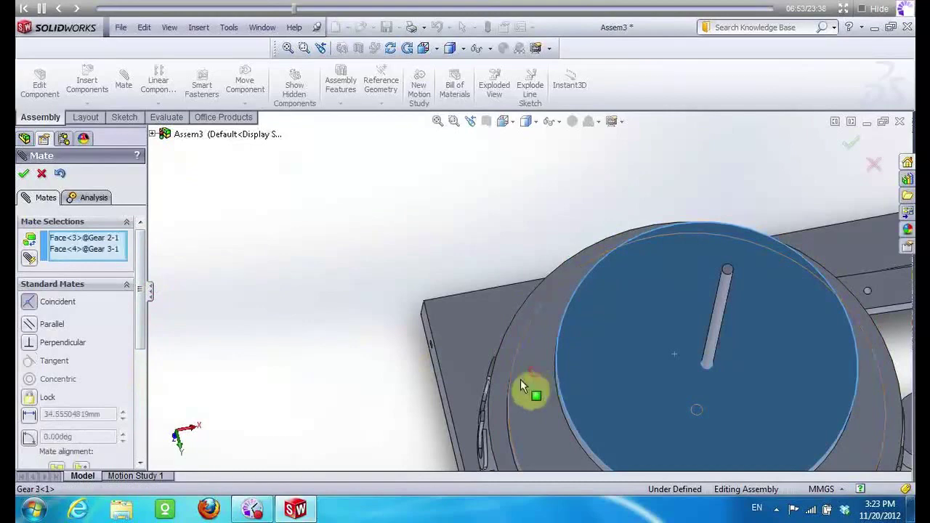
left_click_drag(142, 305, 150, 327)
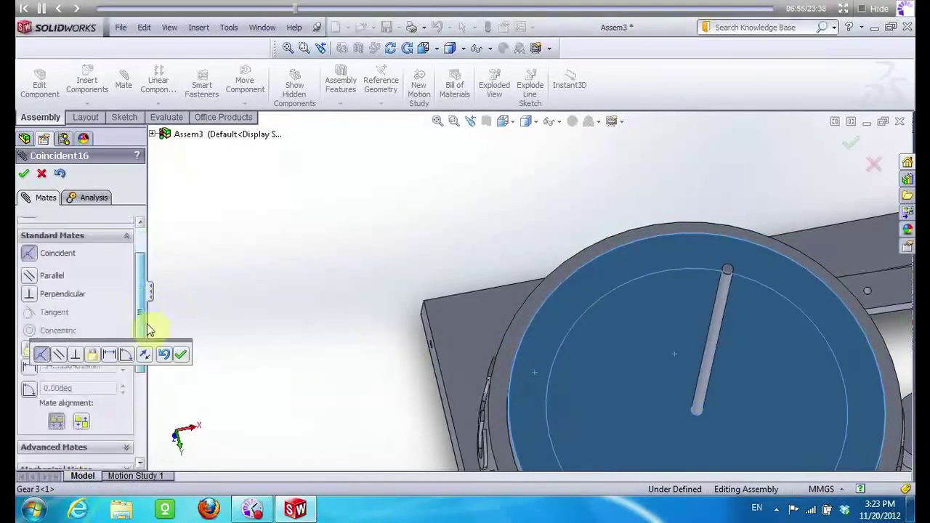
left_click(81, 419)
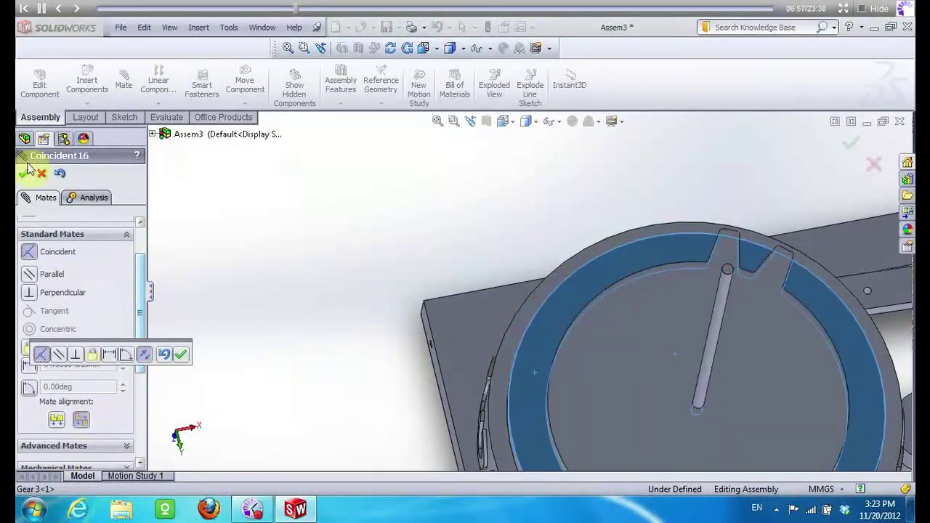
left_click(26, 171)
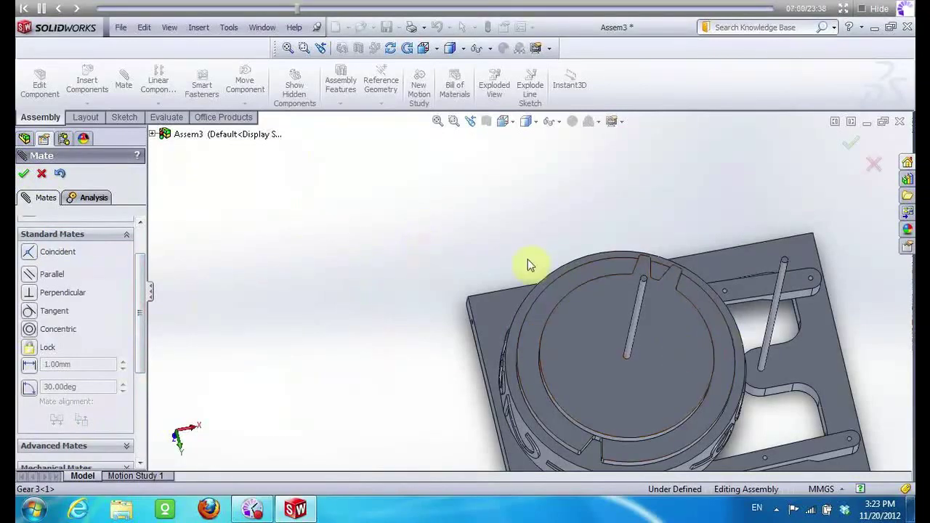
key("Escape")
Rotate Gear 2 and mate its notch face coincident with the Gear 3 notch face
mouse_move(651, 302)
left_mouse_down()
mouse_move(674, 390)
mouse_move(585, 409)
mouse_move(602, 426)
left_mouse_up()
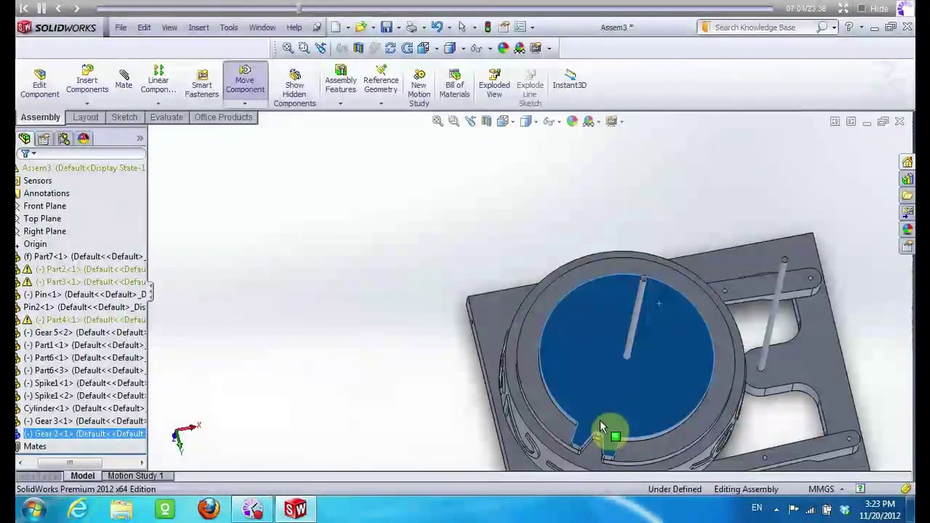
scroll(594, 441, "down", 5)
scroll(581, 380, "down", 5)
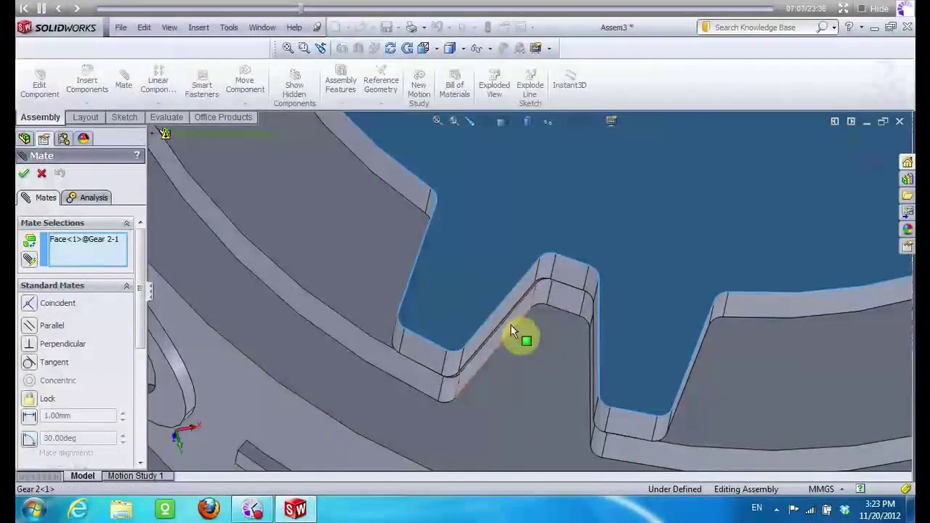
left_click(434, 398)
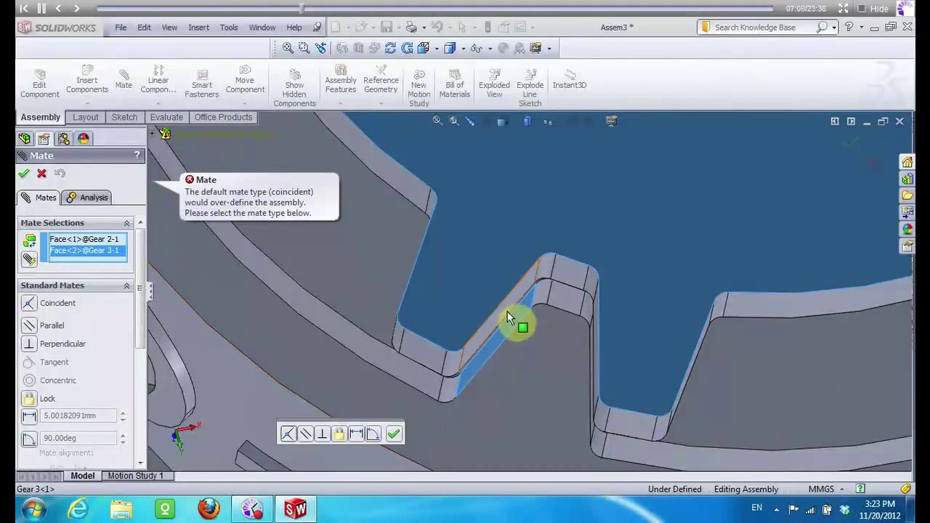
key("Escape")
left_click(508, 331)
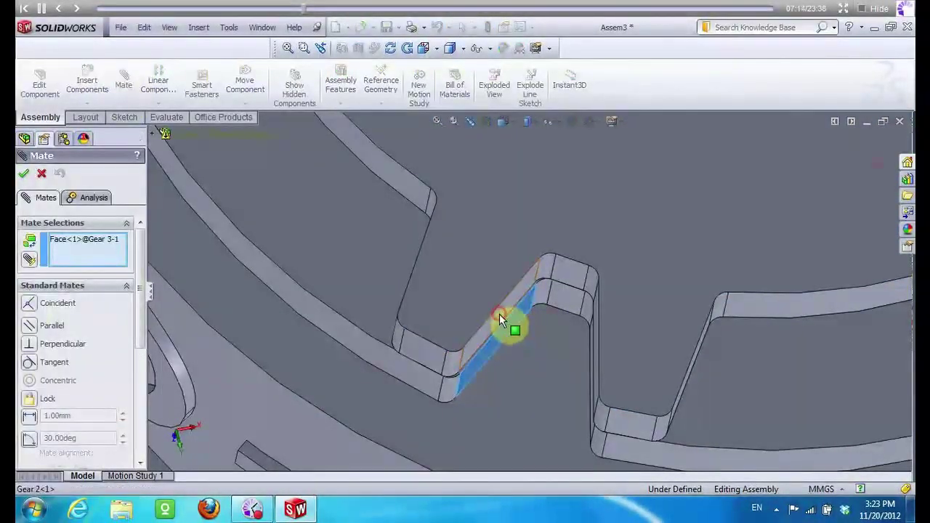
left_click(500, 319)
left_click(24, 173)
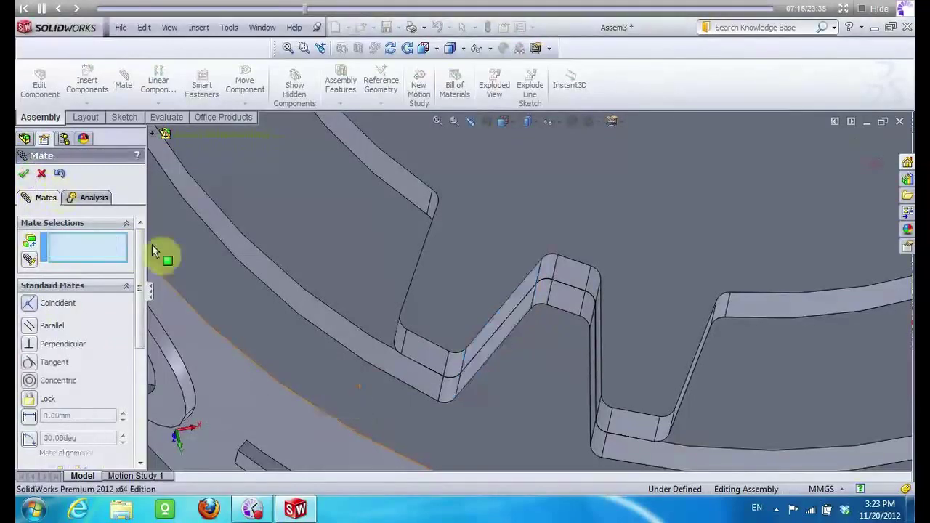
scroll(259, 322, "up", 3)
scroll(282, 404, "up", 5)
scroll(281, 405, "up", 3)
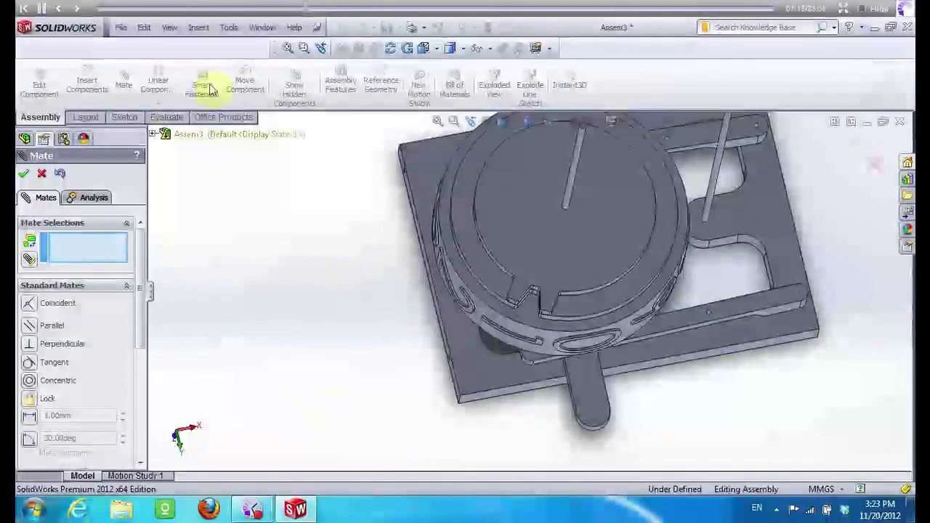
left_click(87, 84)
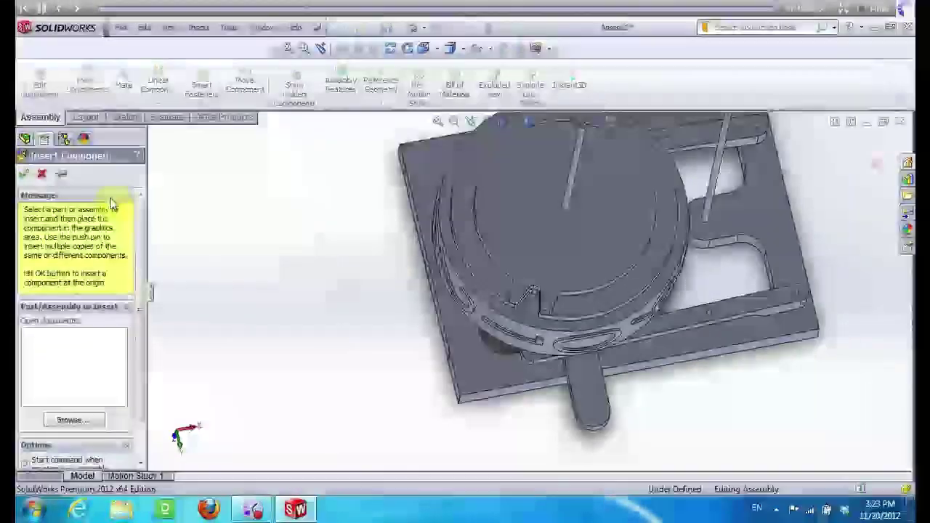
Insert the Gear 1 part into the assembly, left of the frame
left_click(25, 175)
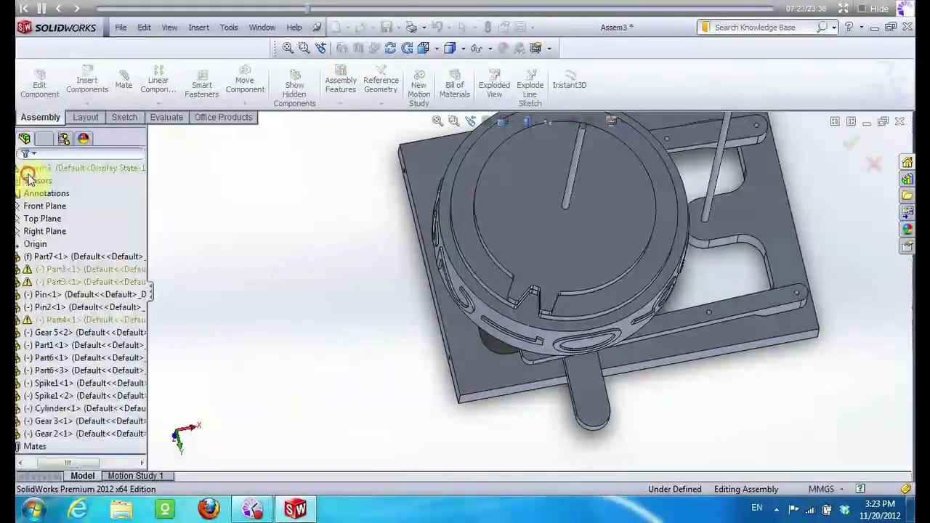
left_click(124, 82)
left_click(87, 80)
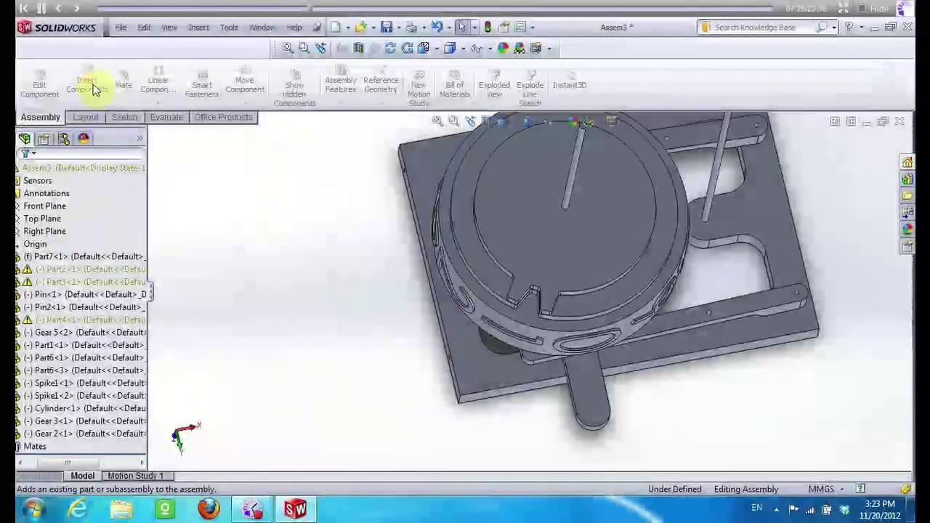
left_click(300, 249)
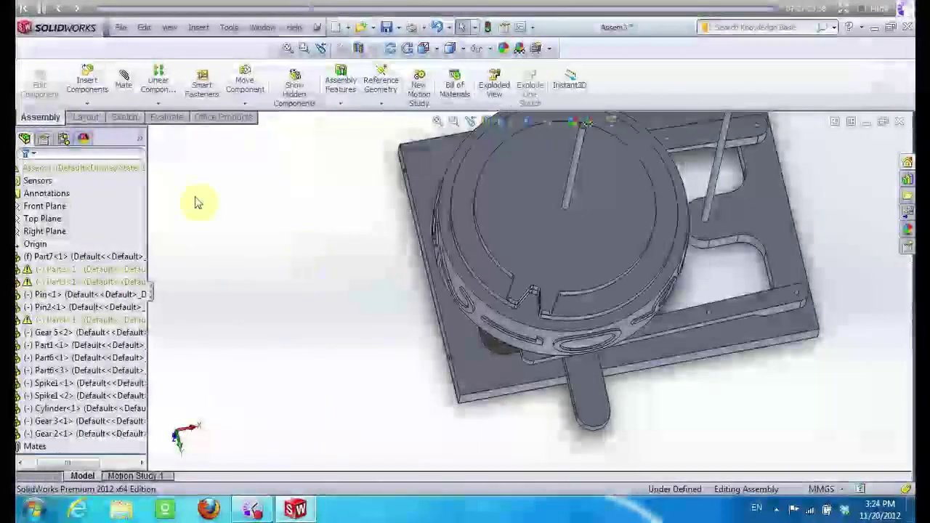
left_click(87, 84)
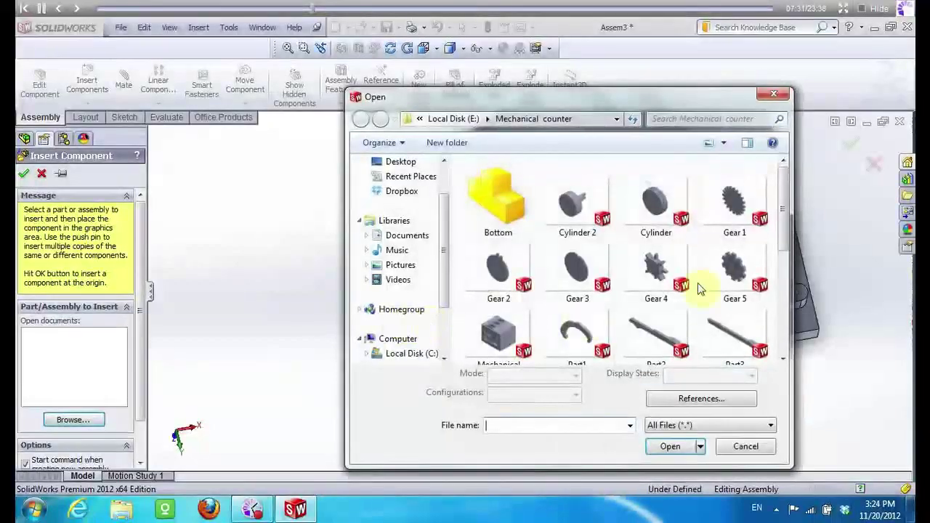
left_click(664, 452)
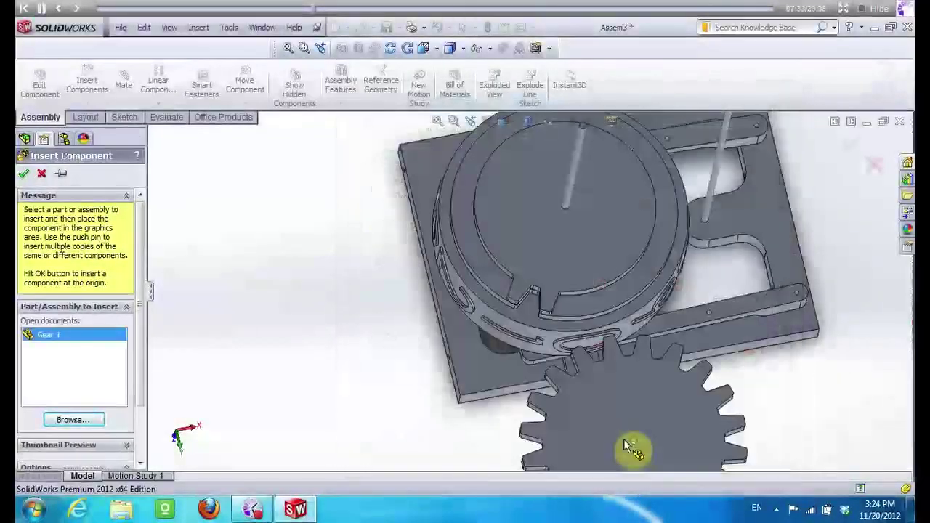
left_click(351, 262)
Mate Gear 1's face coincident with Gear 2's top face, alignment flipped
left_click(125, 86)
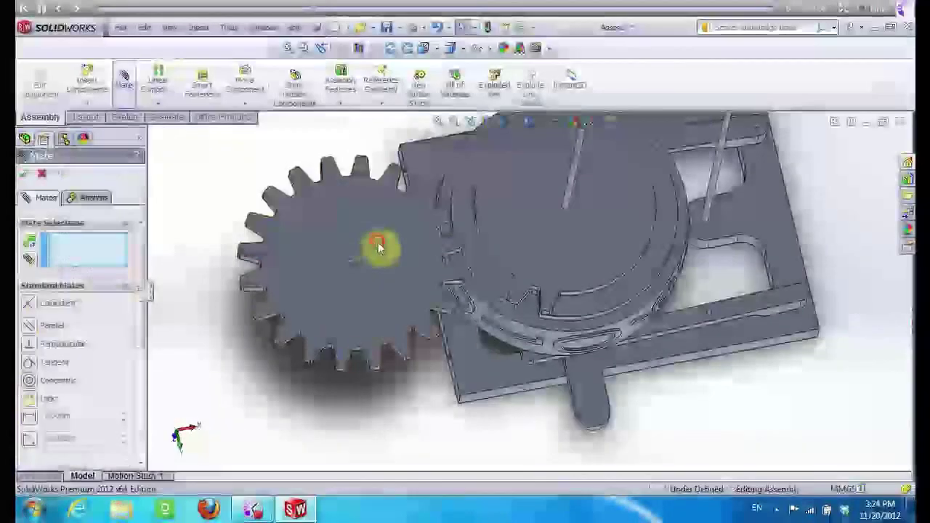
left_click(533, 214)
left_click(311, 247)
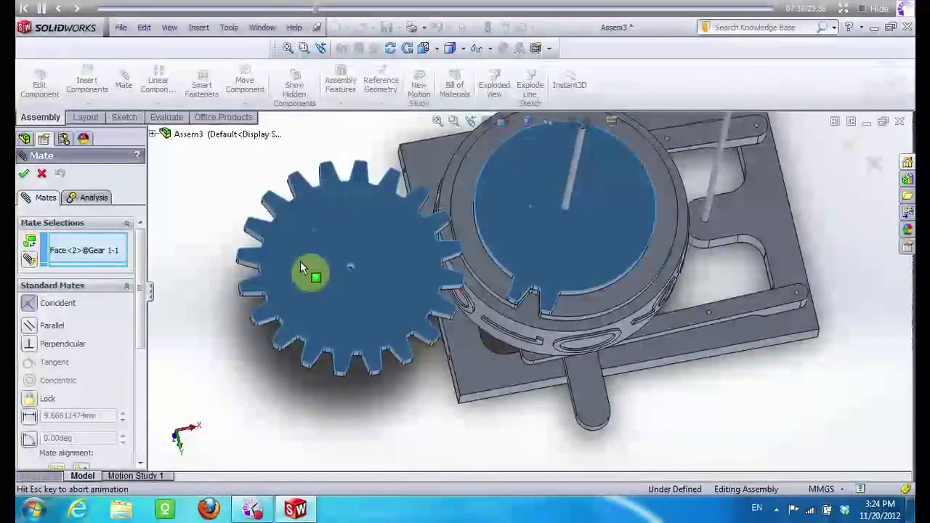
left_click(82, 373)
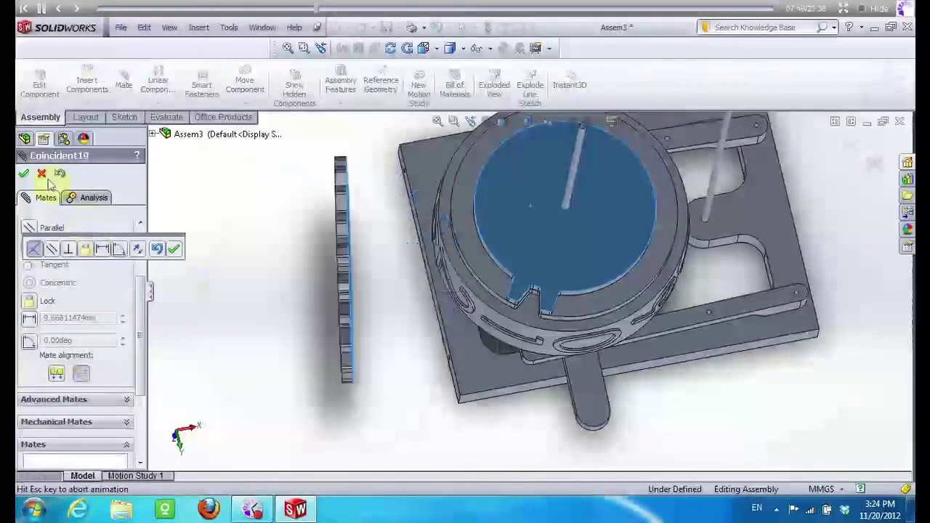
left_click(24, 173)
Mate Gear 1 concentric with the pin axis and finish mating
scroll(363, 269, "down", 5)
scroll(385, 268, "down", 5)
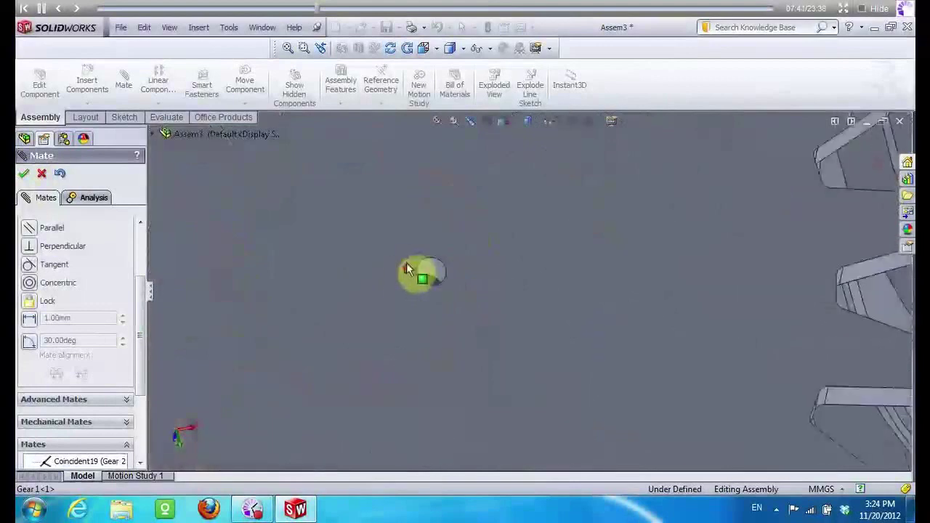
scroll(329, 360, "up", 5)
scroll(651, 310, "down", 5)
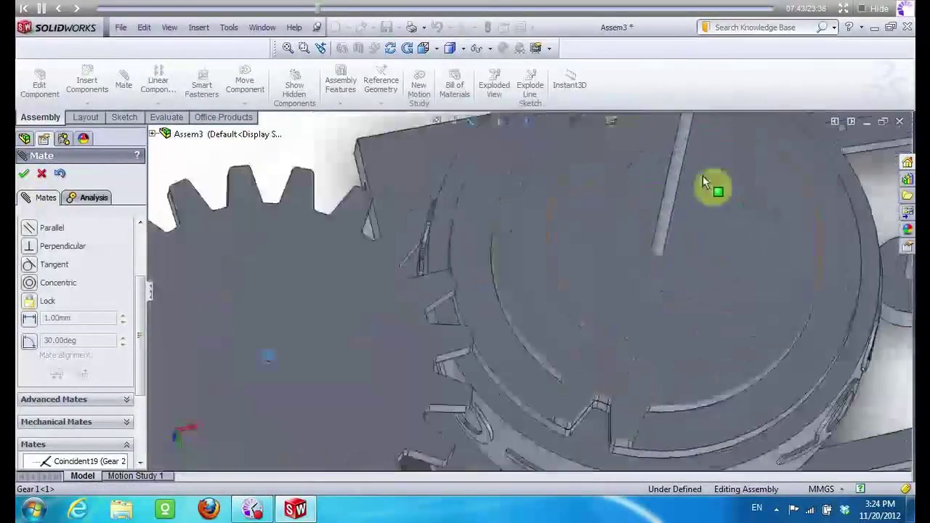
left_click(669, 184)
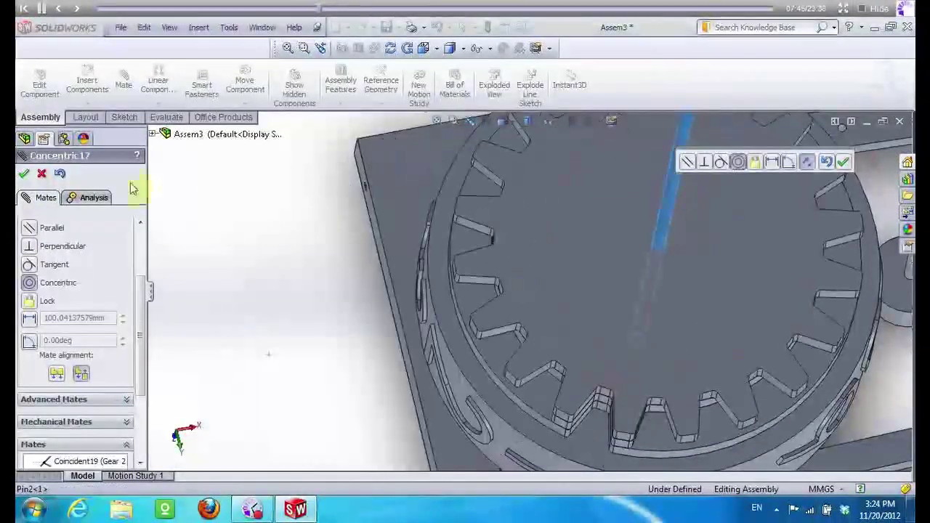
left_click(24, 175)
scroll(290, 320, "up", 3)
scroll(299, 336, "up", 2)
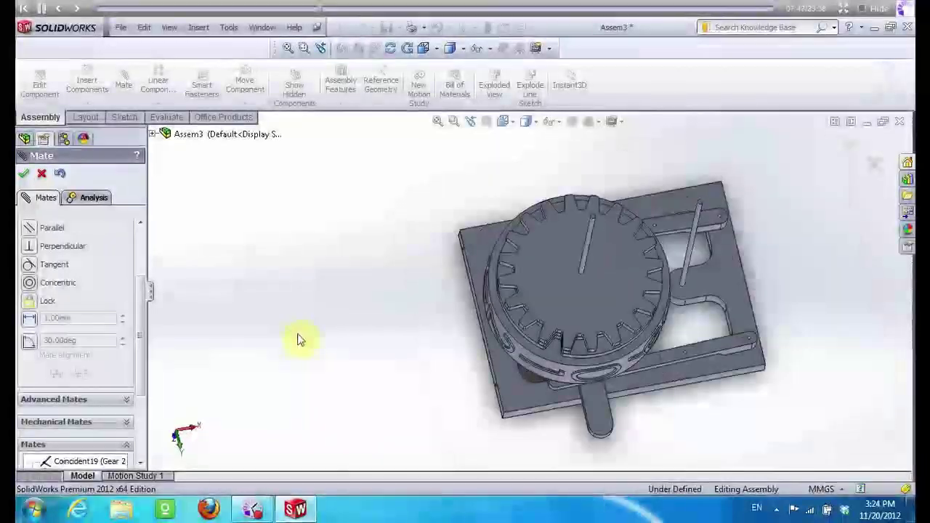
left_click(24, 172)
left_click(93, 90)
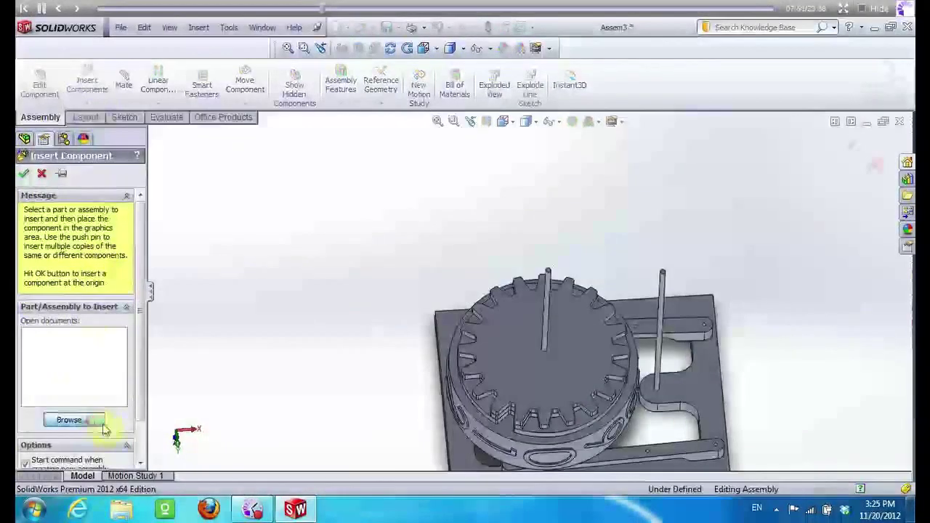
Insert the Cylinder part into the assembly
left_click(73, 419)
left_click(653, 207)
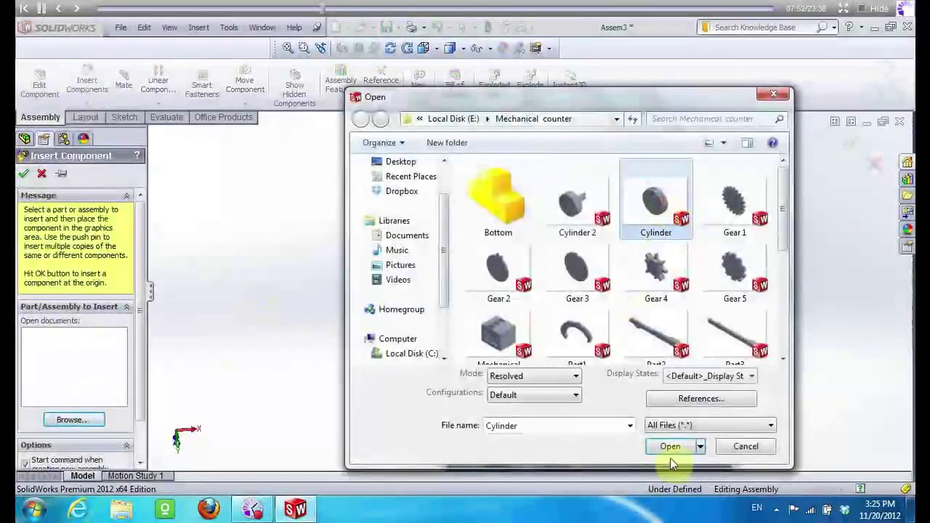
left_click(667, 441)
left_click(280, 245)
Mate the cylinder's top face coincident with Gear 1's top face, anti-aligned
left_click(122, 84)
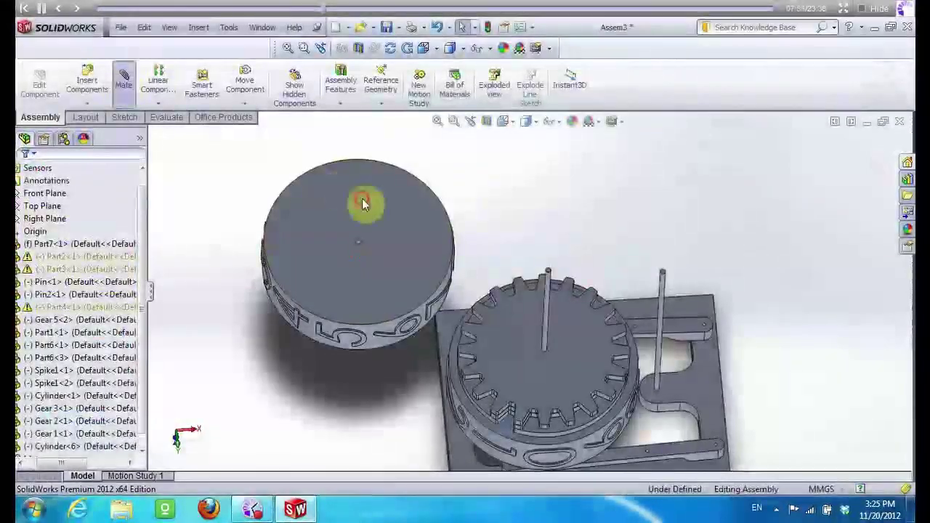
left_click(362, 198)
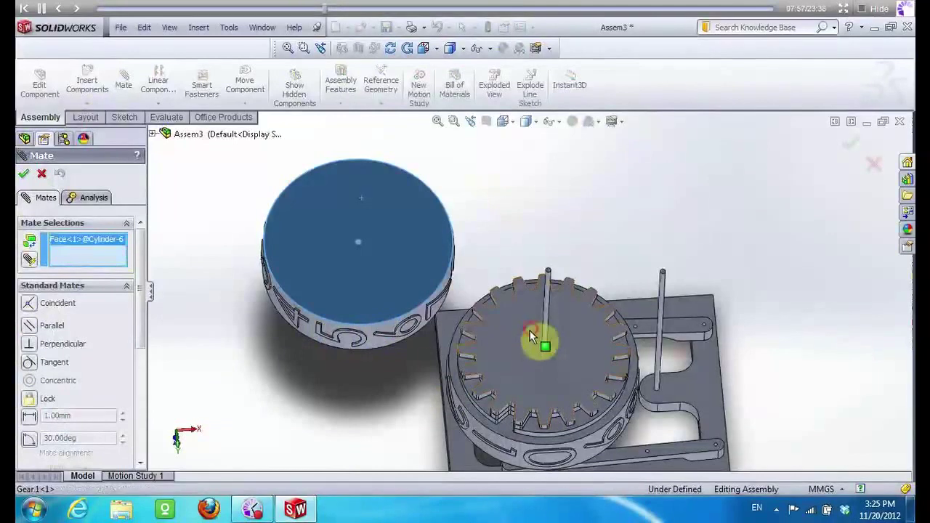
left_click(529, 331)
scroll(141, 336, "down", 3)
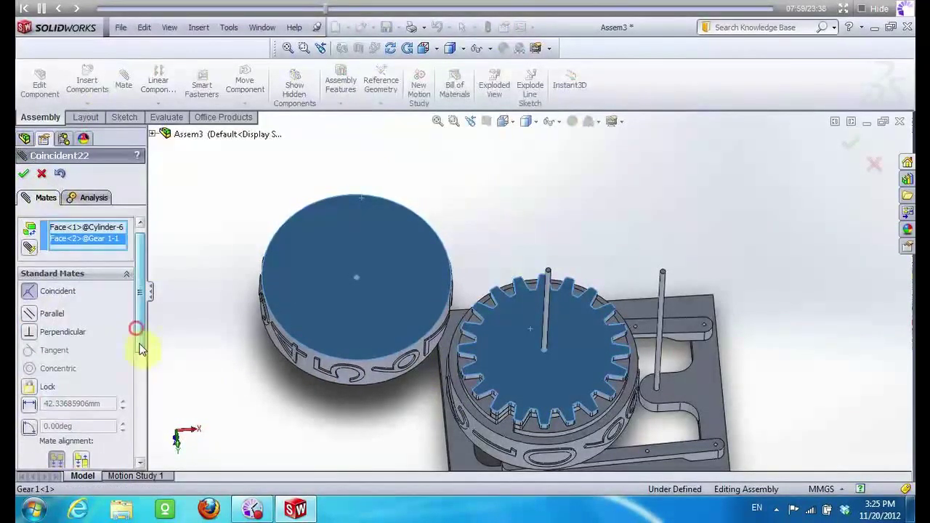
left_click(81, 349)
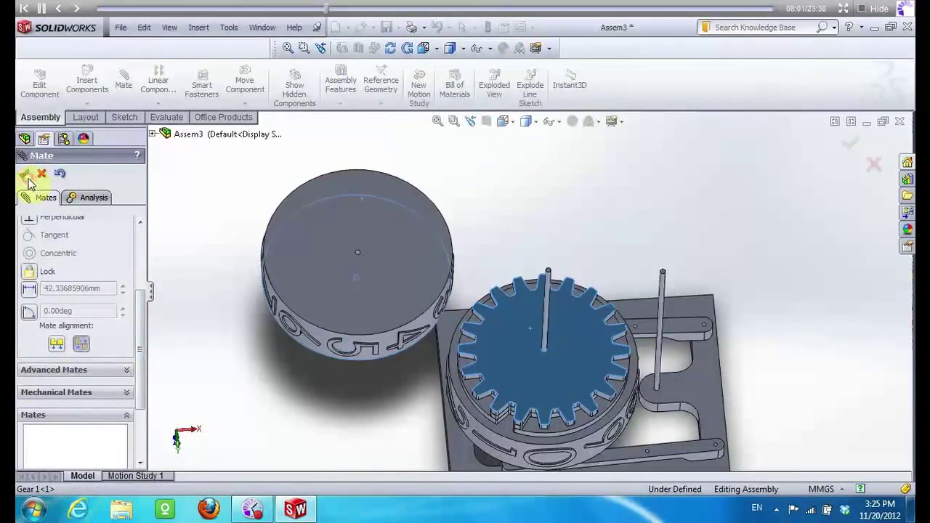
left_click(25, 174)
Mate the cylinder concentric with Pin2 and finish mating
scroll(370, 272, "down", 3)
scroll(378, 270, "down", 5)
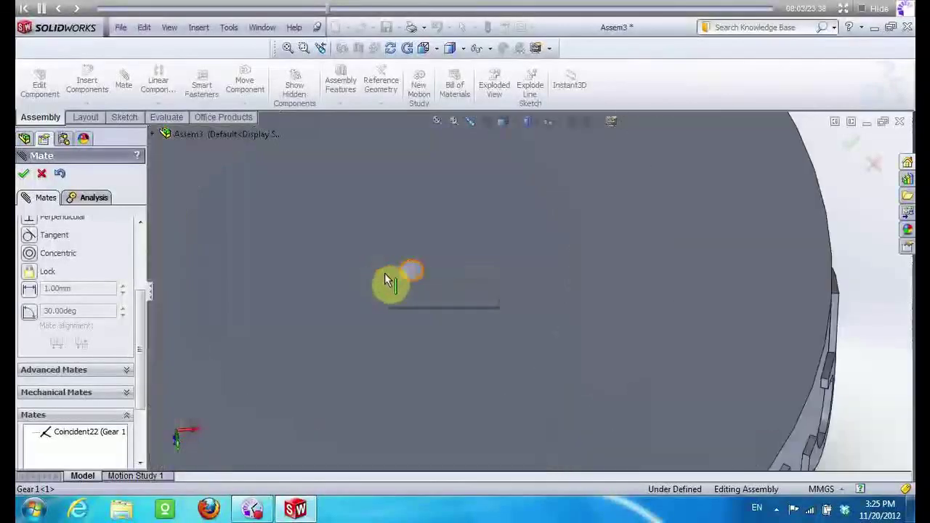
scroll(384, 274, "down", 2)
scroll(320, 298, "up", 3)
scroll(659, 356, "up", 3)
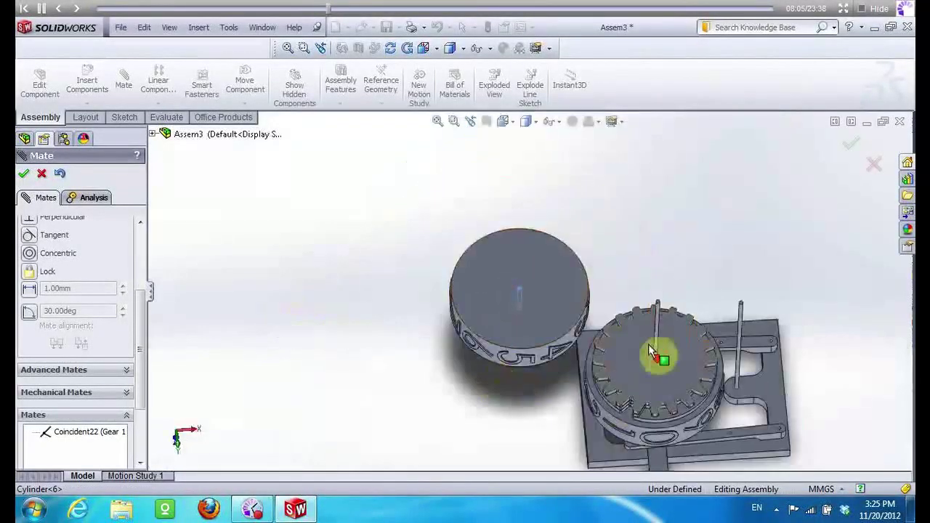
scroll(606, 276, "down", 4)
left_click(590, 300)
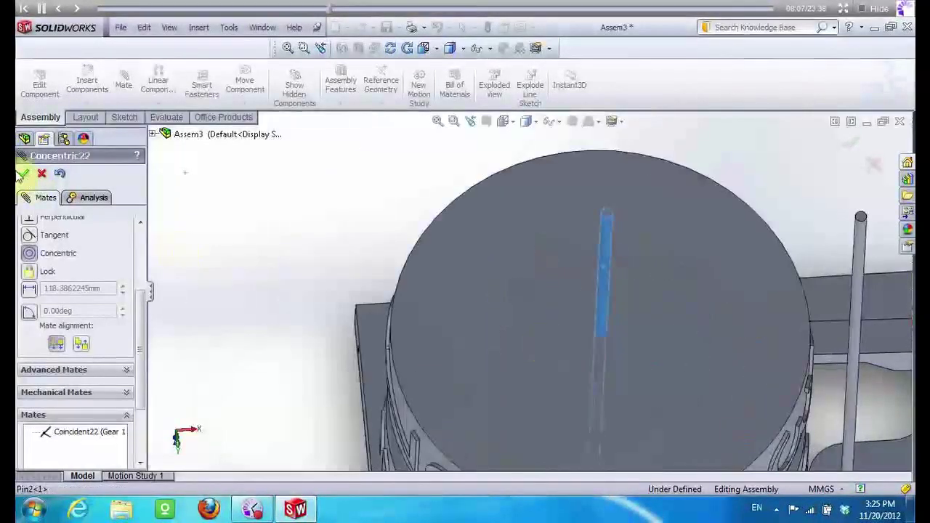
left_click(24, 173)
scroll(278, 236, "up", 3)
scroll(281, 238, "up", 2)
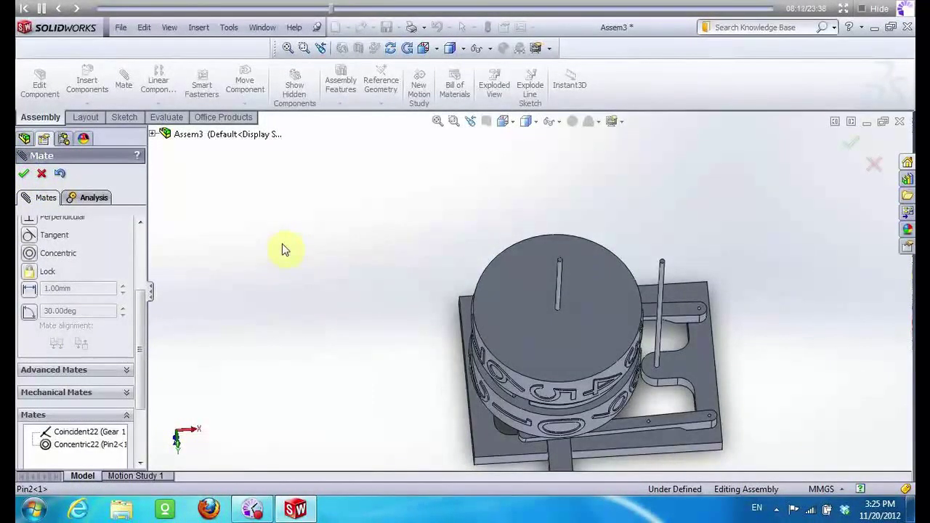
left_click(26, 173)
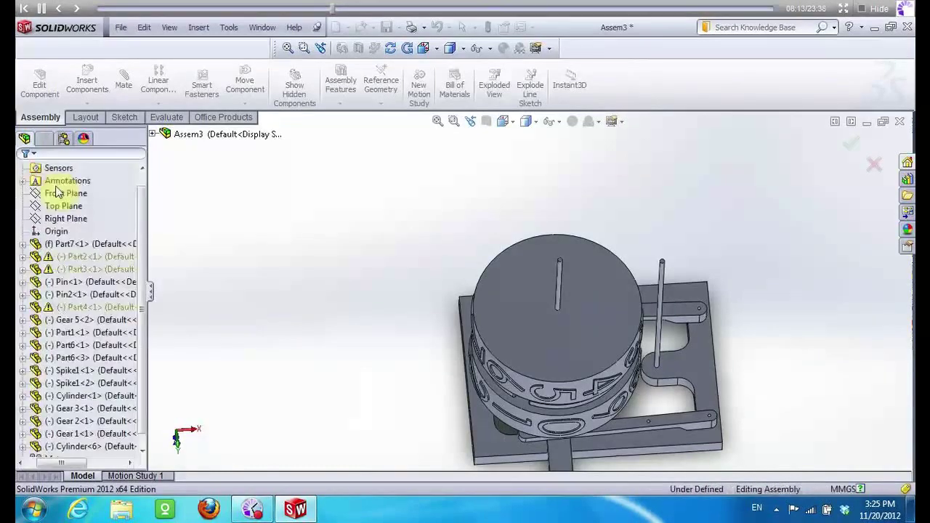
Insert a second copy of Gear 3 into the assembly
left_click(94, 108)
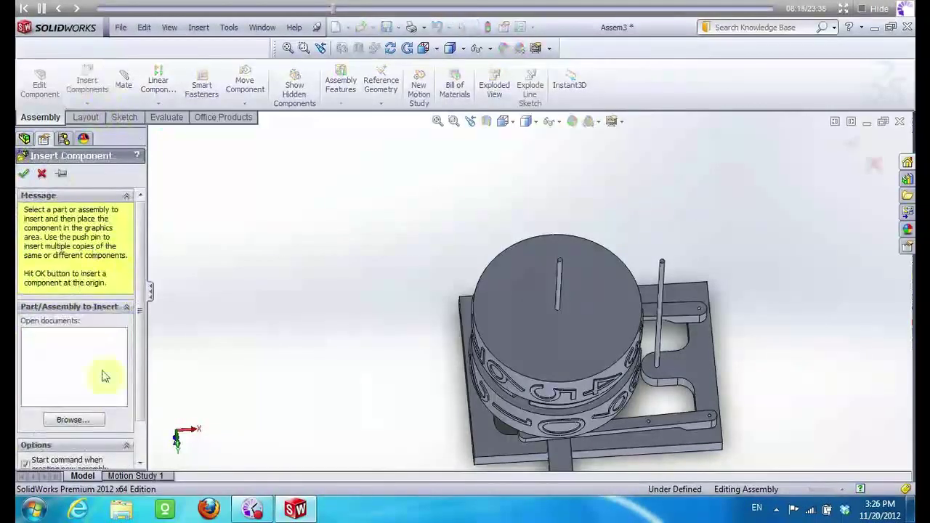
left_click(73, 419)
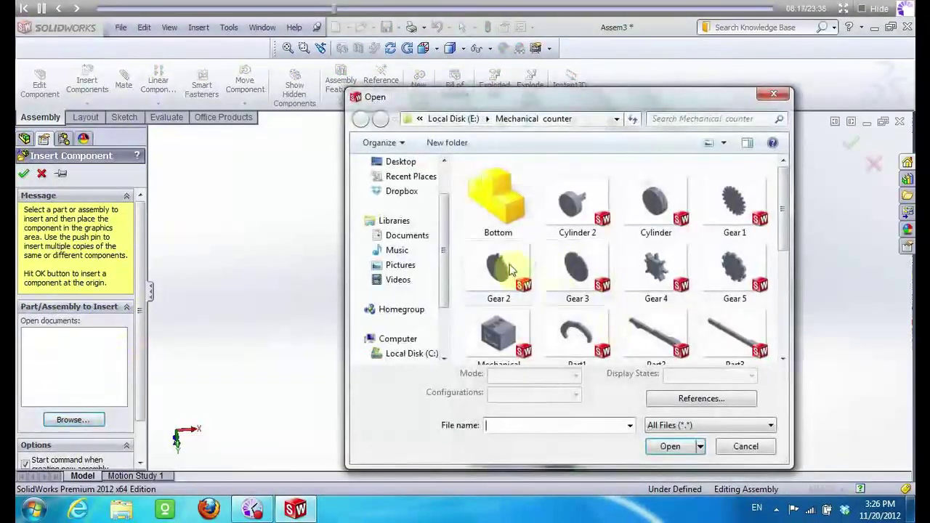
left_click(509, 269)
left_click(579, 290)
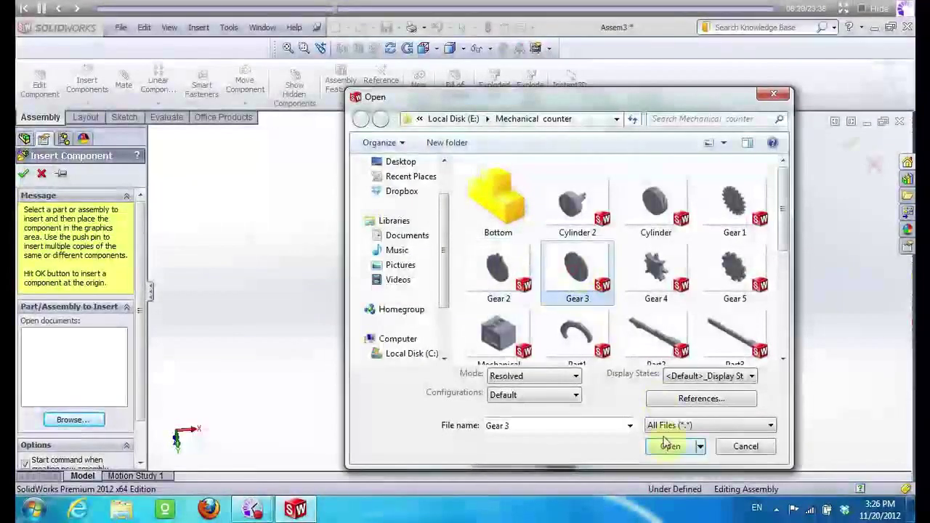
left_click(664, 446)
left_click(215, 148)
Start a mate and select the new Gear 3's face
left_click(123, 85)
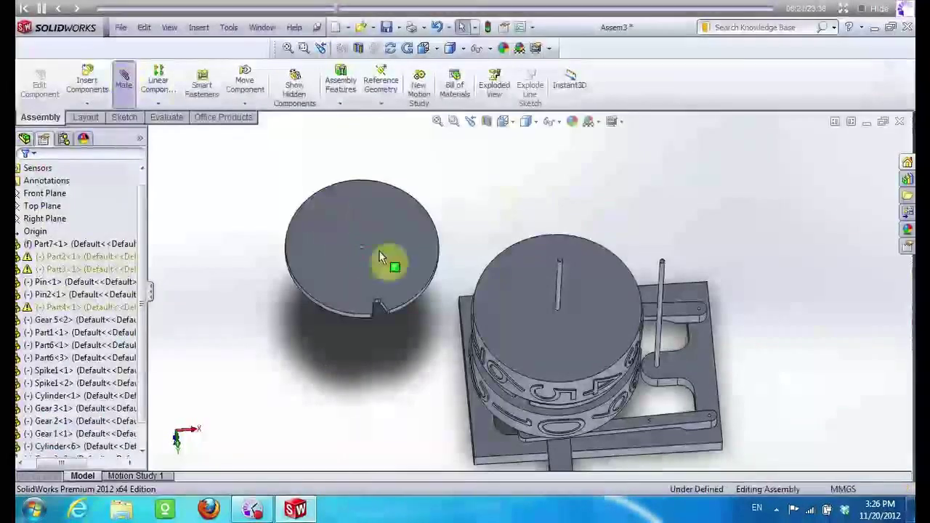
scroll(383, 260, "down", 3)
scroll(439, 260, "down", 5)
left_click(438, 260)
scroll(438, 260, "up", 3)
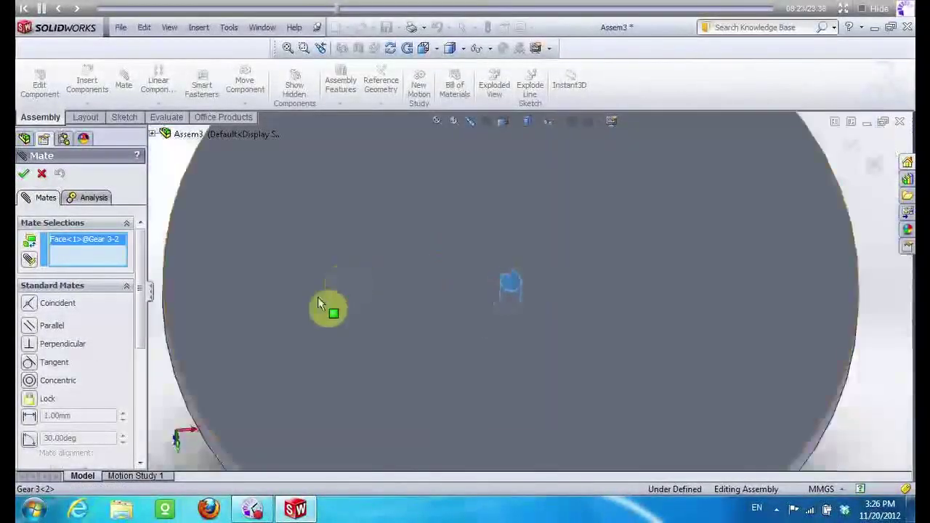
Attempt mating Gear 3 to the cylinder face and pin, then cancel
scroll(332, 307, "up", 3)
scroll(739, 323, "down", 2)
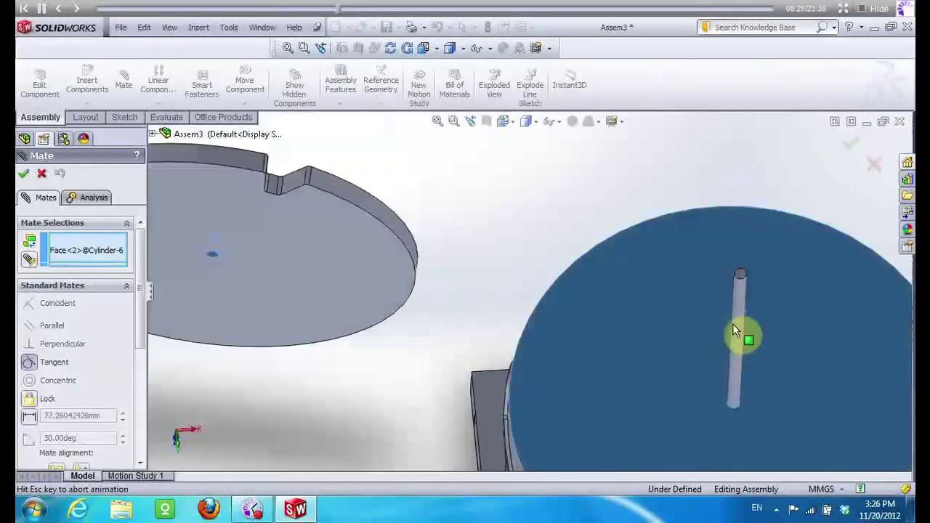
left_click(732, 324)
left_click(841, 344)
left_click(93, 76)
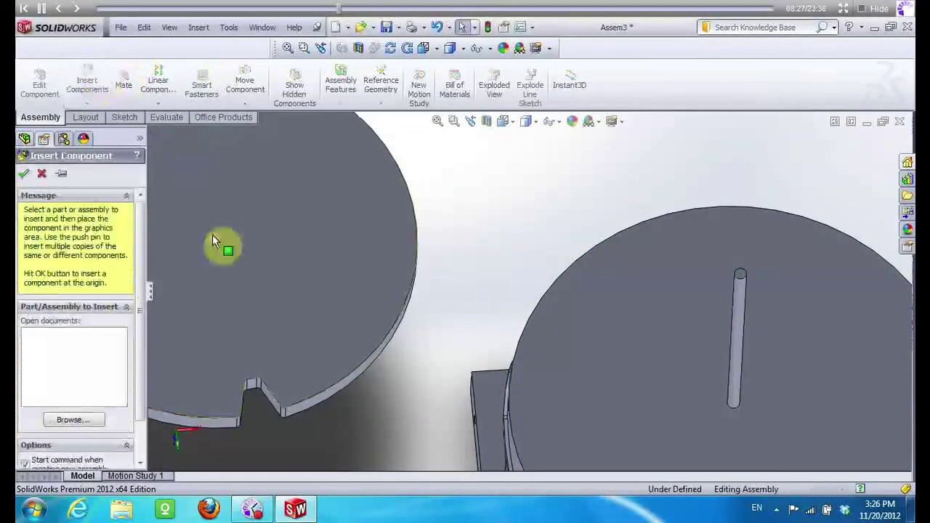
scroll(218, 244, "down", 3)
scroll(232, 251, "up", 1)
scroll(331, 266, "up", 2)
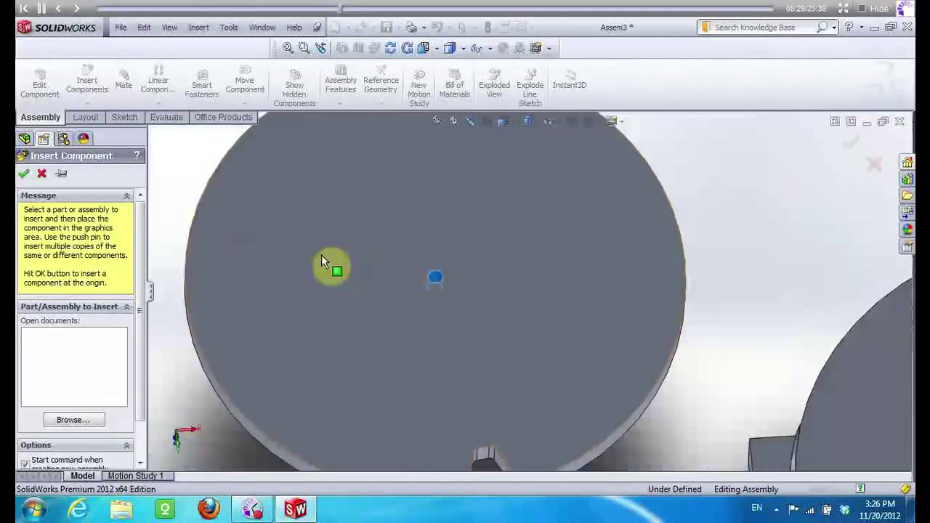
scroll(552, 291, "up", 3)
left_click(796, 321)
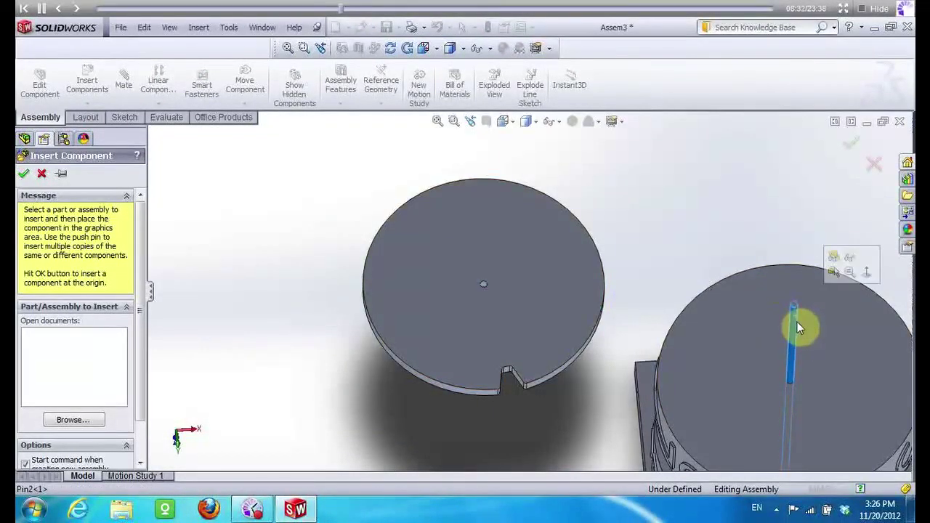
scroll(494, 287, "down", 5)
scroll(491, 289, "down", 2)
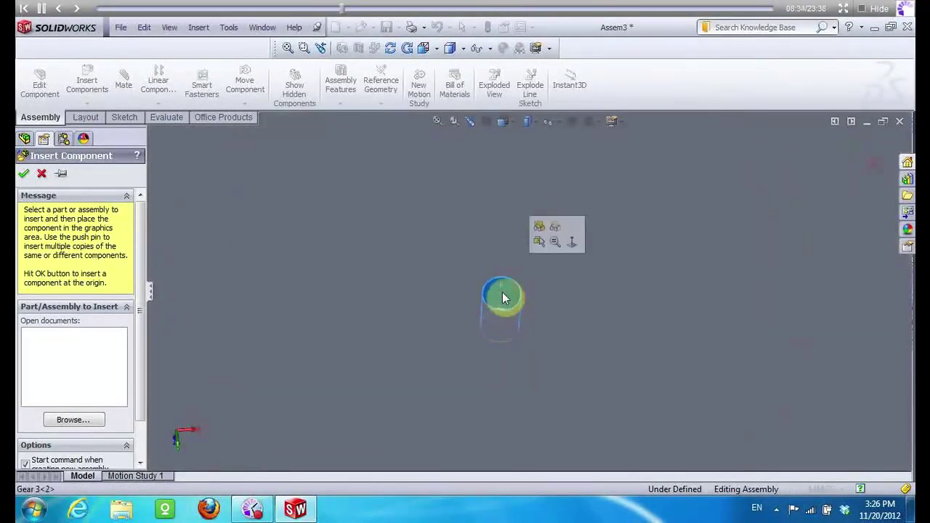
key("Escape")
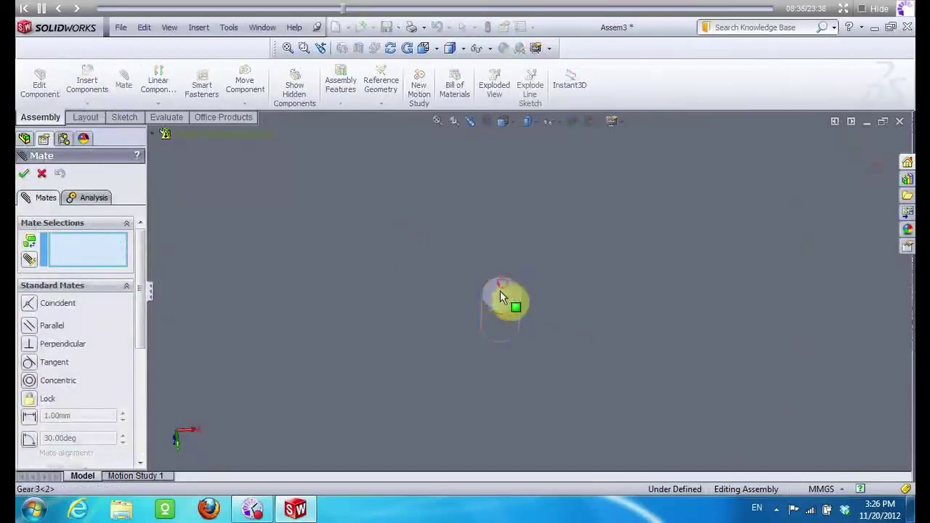
Mate Gear 3<2> concentric with Pin2
left_click(500, 293)
scroll(349, 270, "up", 3)
scroll(450, 294, "up", 3)
scroll(752, 319, "down", 3)
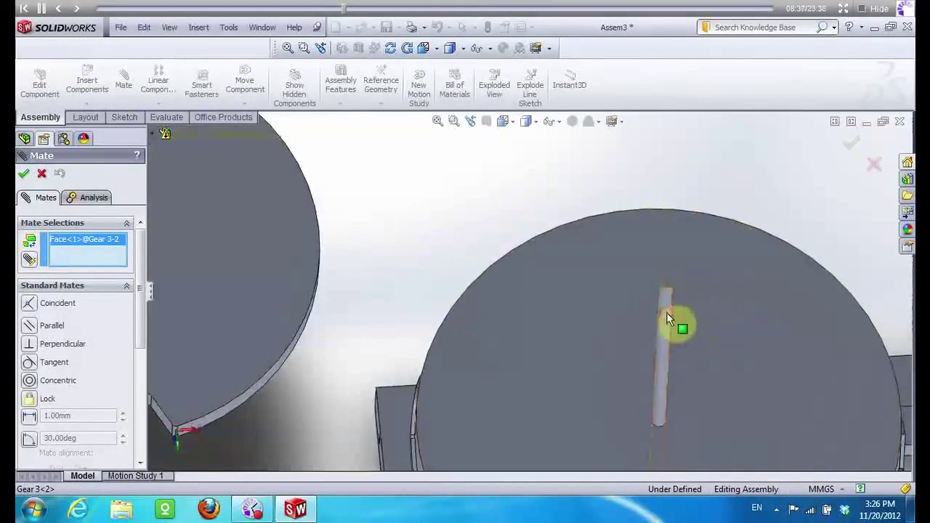
left_click(664, 336)
left_click(842, 348)
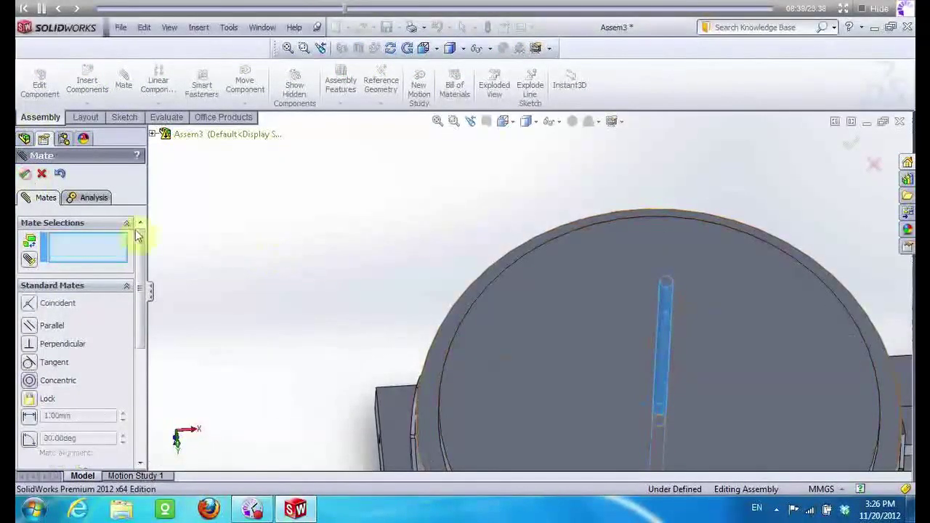
Mate Gear 3<2> coincident with Cylinder 6's top face, flipped, then browse for another part
scroll(472, 371, "down", 3)
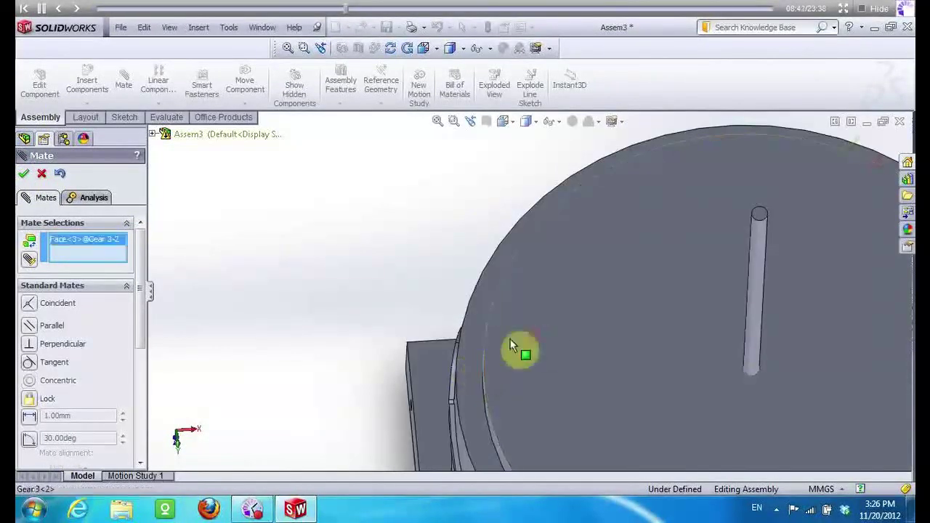
left_click(476, 342)
mouse_move(143, 290)
left_mouse_down()
mouse_move(146, 342)
mouse_move(107, 388)
left_mouse_up()
left_click(88, 266)
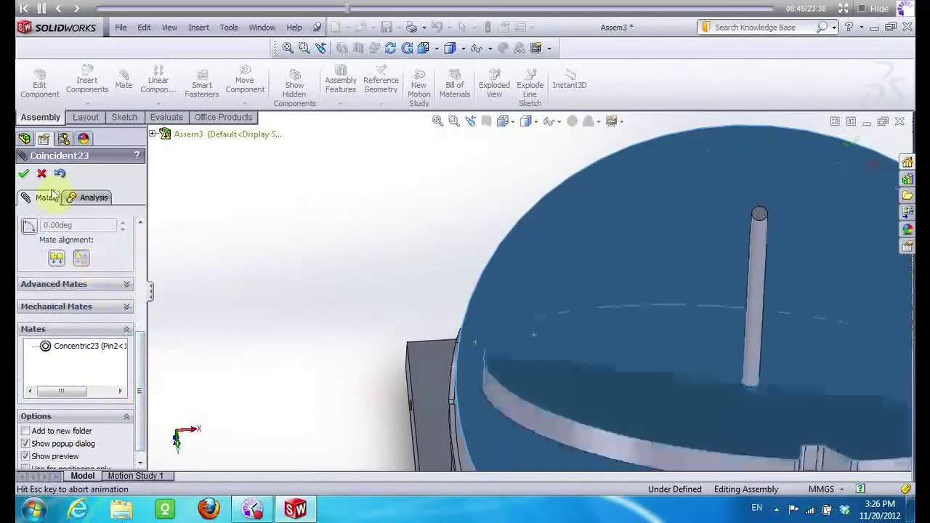
left_click(24, 173)
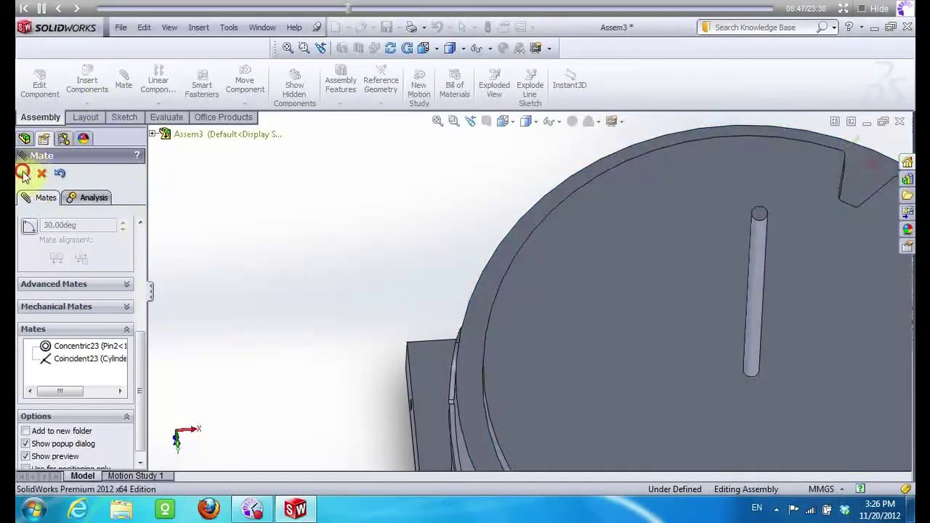
left_click(24, 173)
left_click(87, 84)
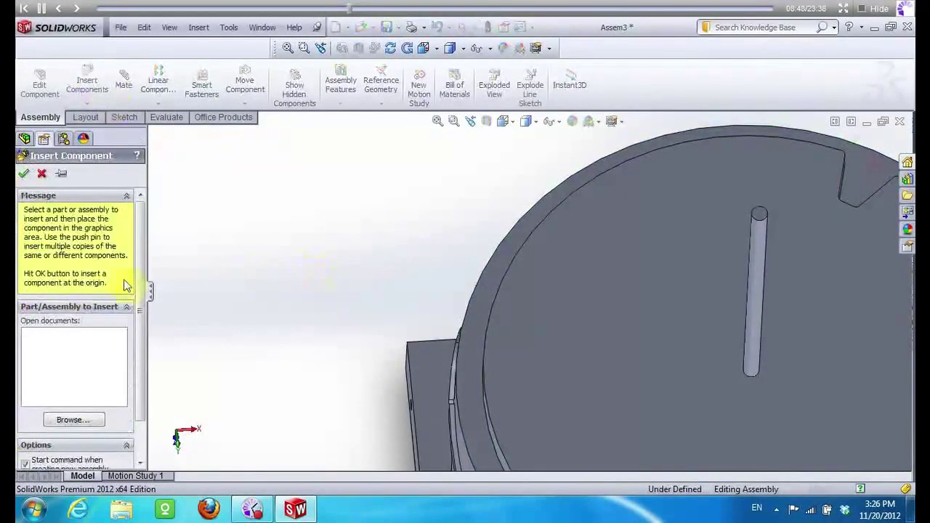
left_click(73, 420)
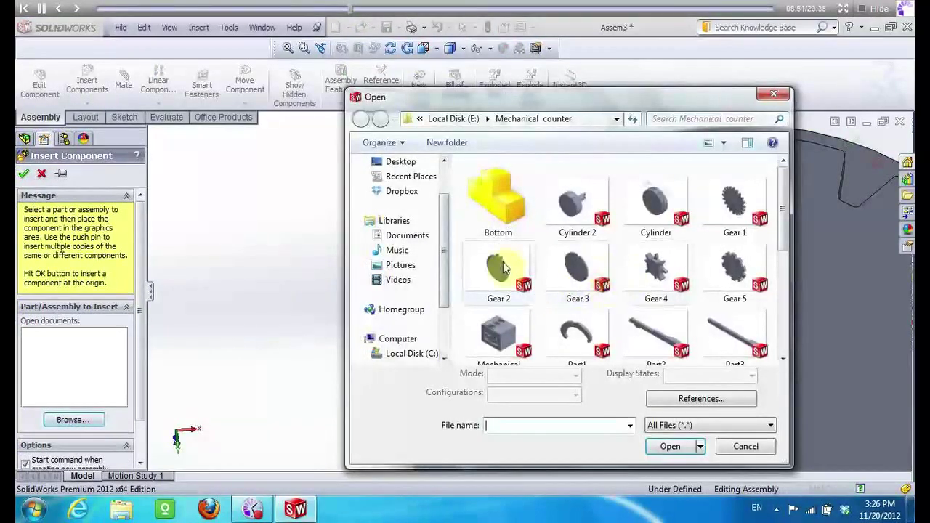
Insert Gear 2 and mate its face coincident with the neighbouring gear's face
left_click(503, 268)
left_click(662, 444)
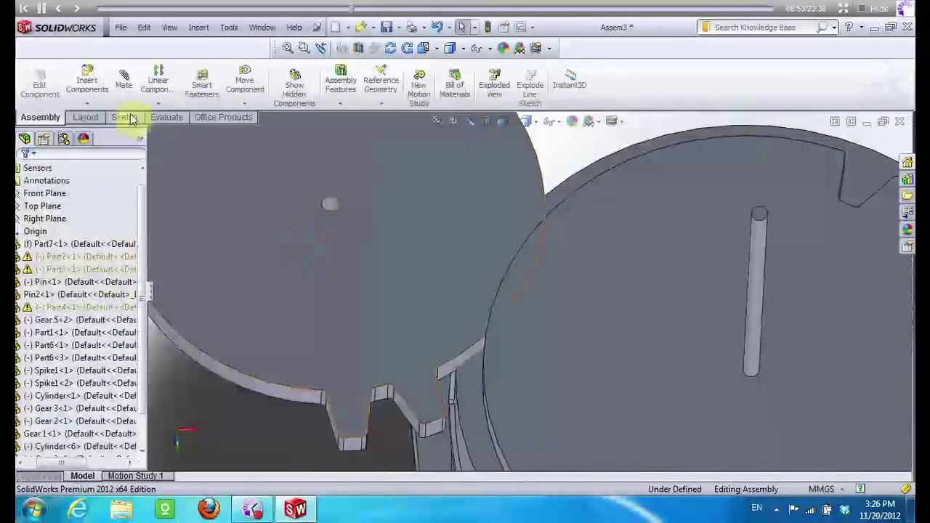
left_click(227, 167)
left_click(123, 79)
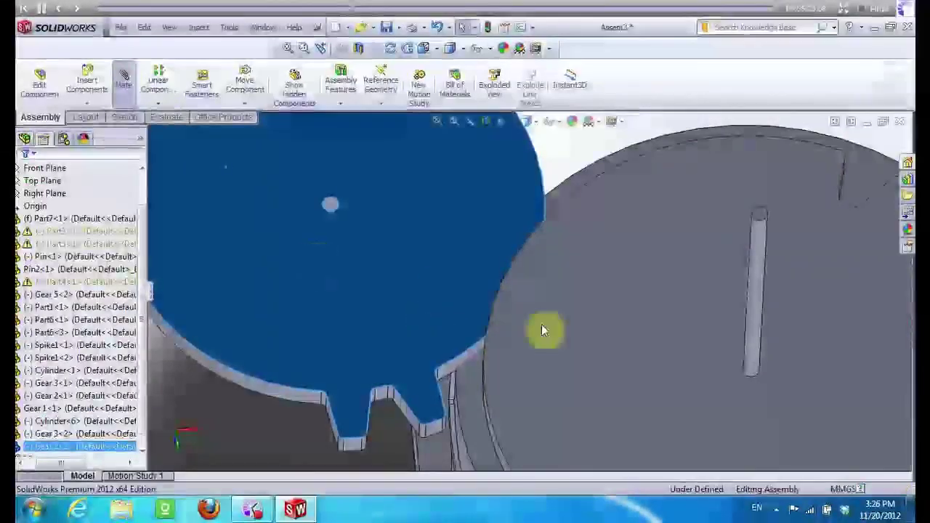
left_click(628, 299)
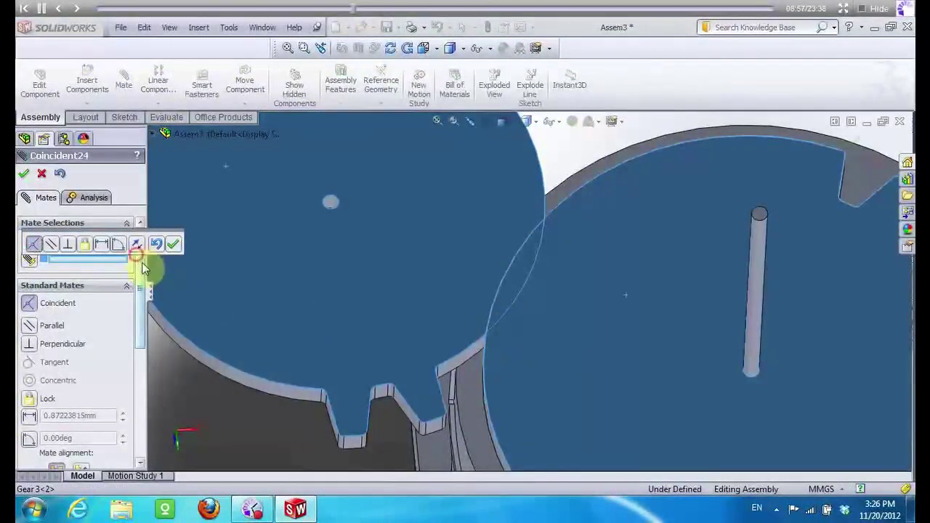
left_click_drag(141, 247, 143, 323)
scroll(102, 339, "down", 3)
left_click(24, 173)
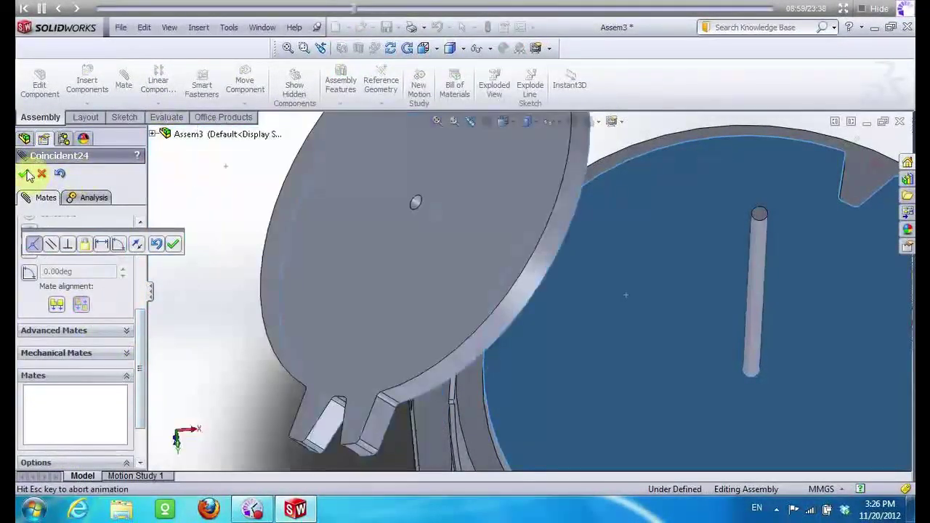
left_click(24, 173)
Seat Gear 2 on the pin with a concentric mate
scroll(487, 208, "down", 2)
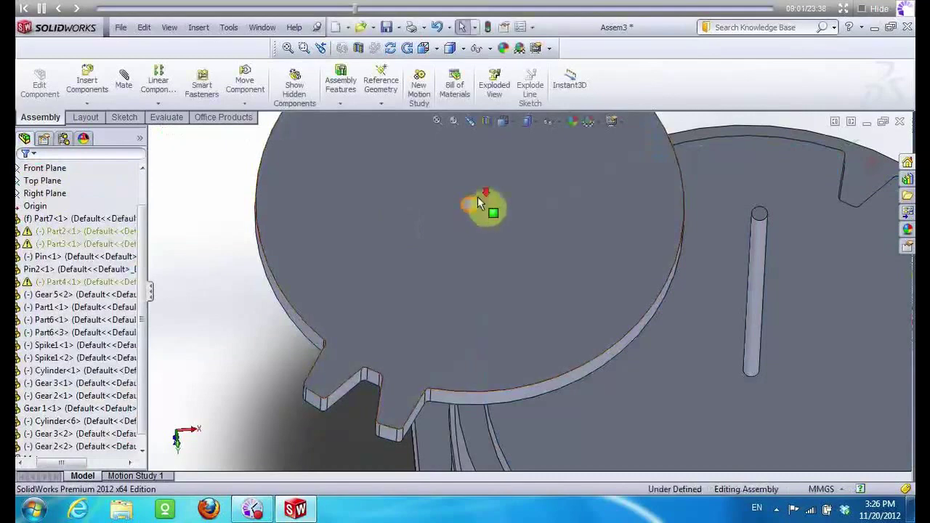
scroll(484, 247, "down", 4)
scroll(400, 233, "down", 2)
scroll(726, 353, "up", 4)
scroll(695, 280, "down", 4)
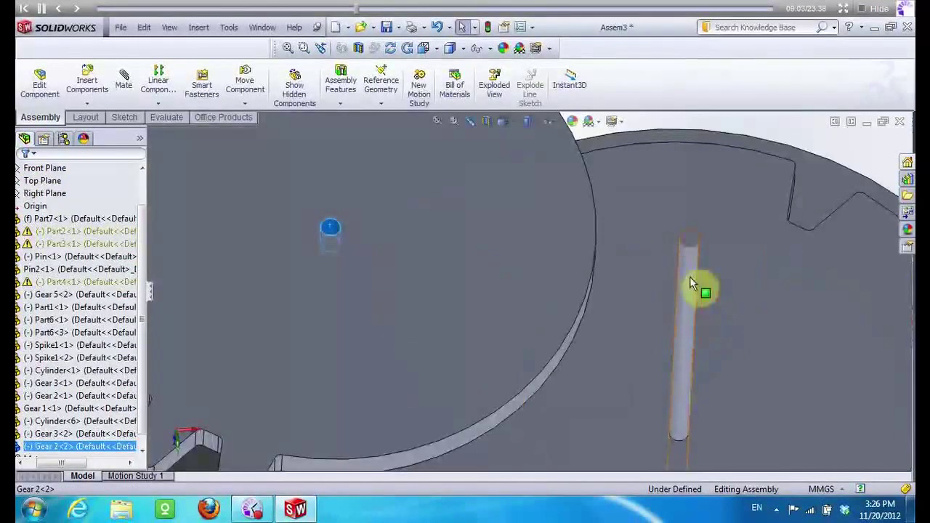
left_click(689, 276)
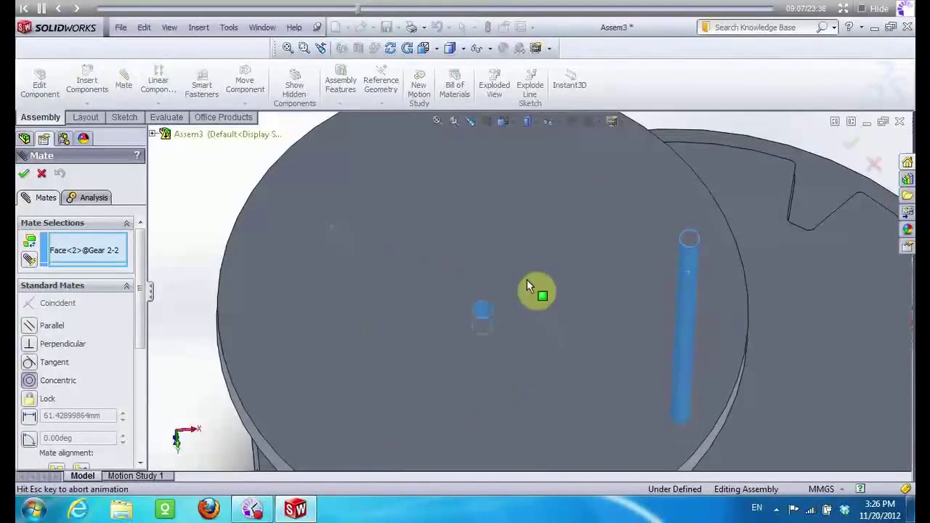
left_click(24, 173)
scroll(305, 186, "up", 5)
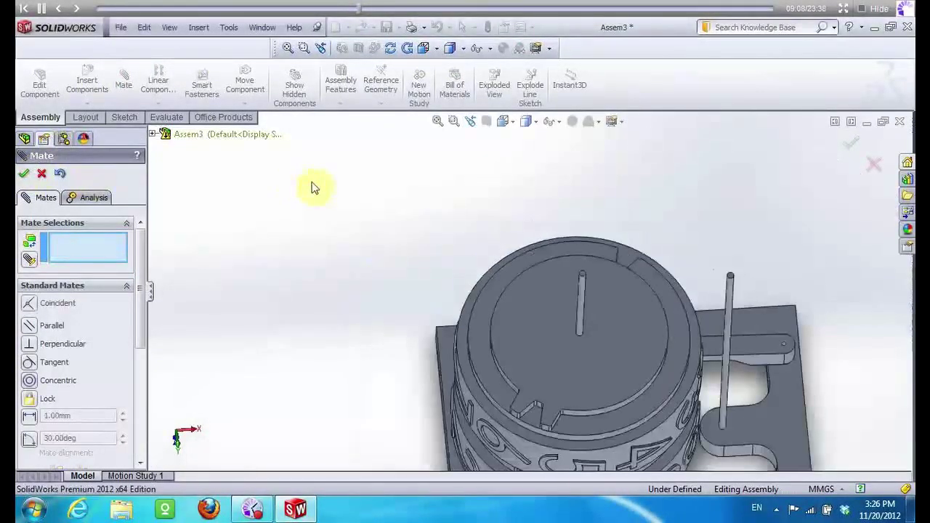
key("Escape")
Turn Gear 2 to check it rotates, and orbit the view to see its notch
mouse_move(641, 341)
left_mouse_down()
mouse_move(636, 311)
mouse_move(649, 342)
left_mouse_up()
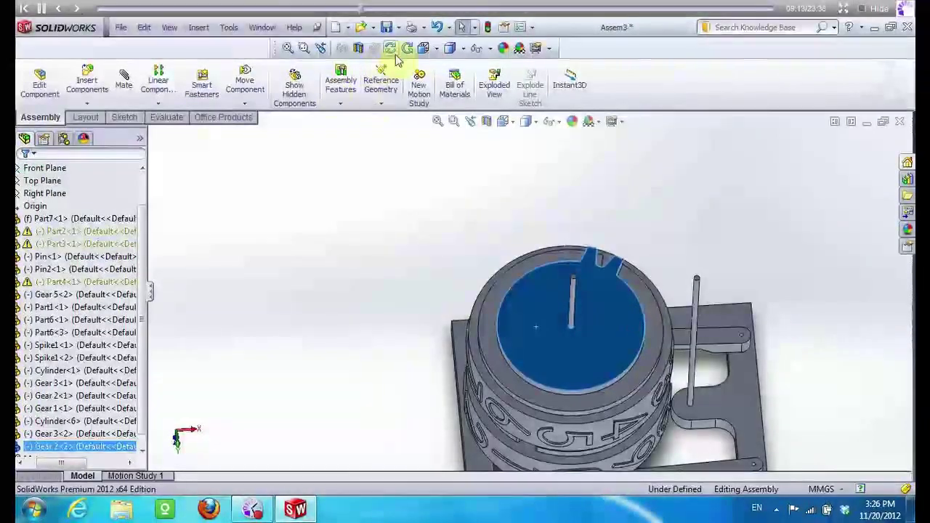
left_click(395, 54)
left_click_drag(467, 176, 560, 259)
scroll(585, 289, "down", 3)
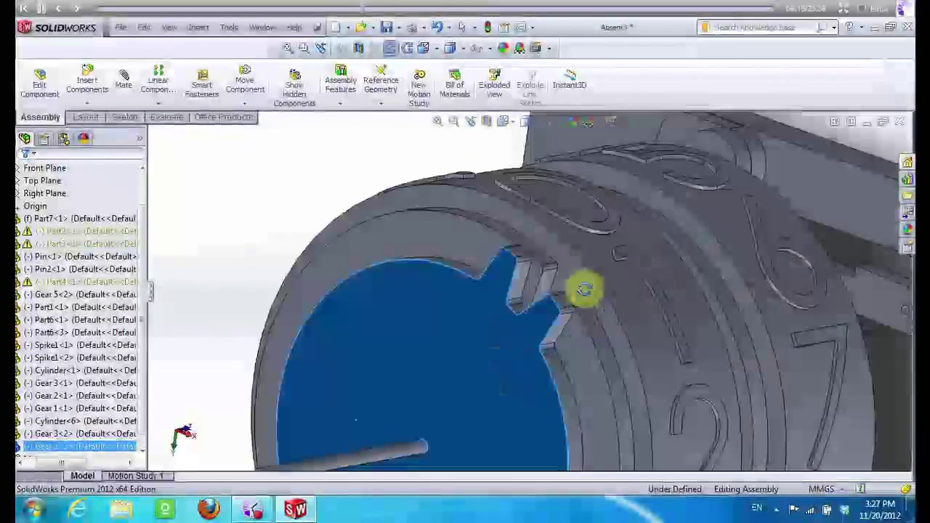
scroll(584, 289, "down", 3)
Align a Gear 2 tooth face with Gear 3's tooth face using a coincident mate
left_click(120, 80)
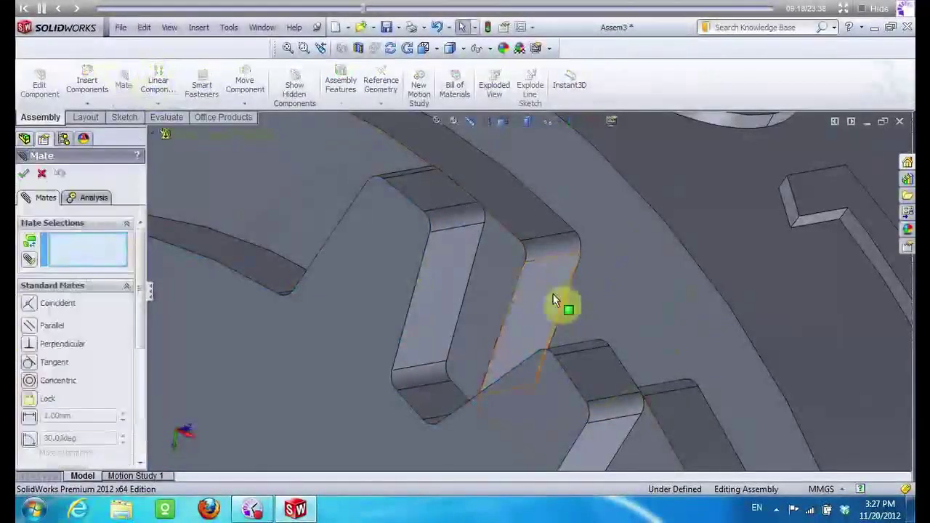
left_click(451, 258)
left_click(523, 298)
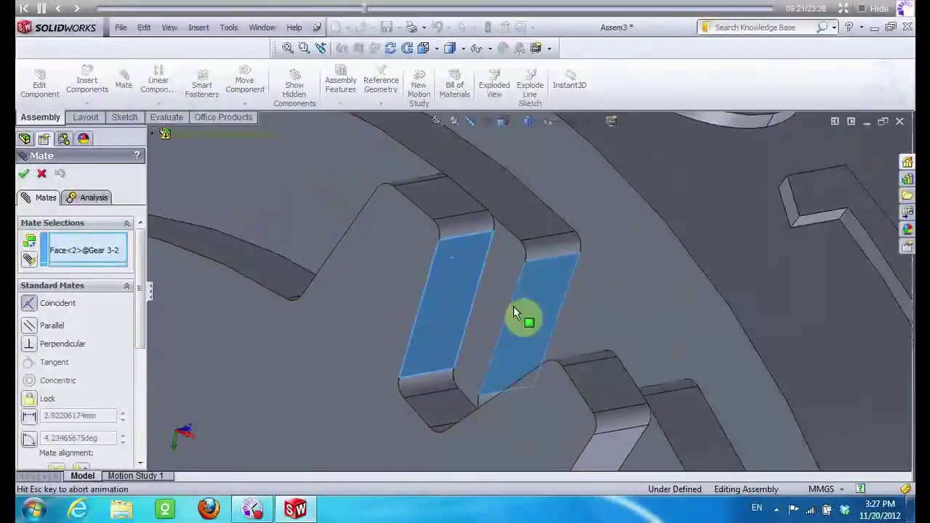
left_click(42, 174)
scroll(613, 202, "up", 3)
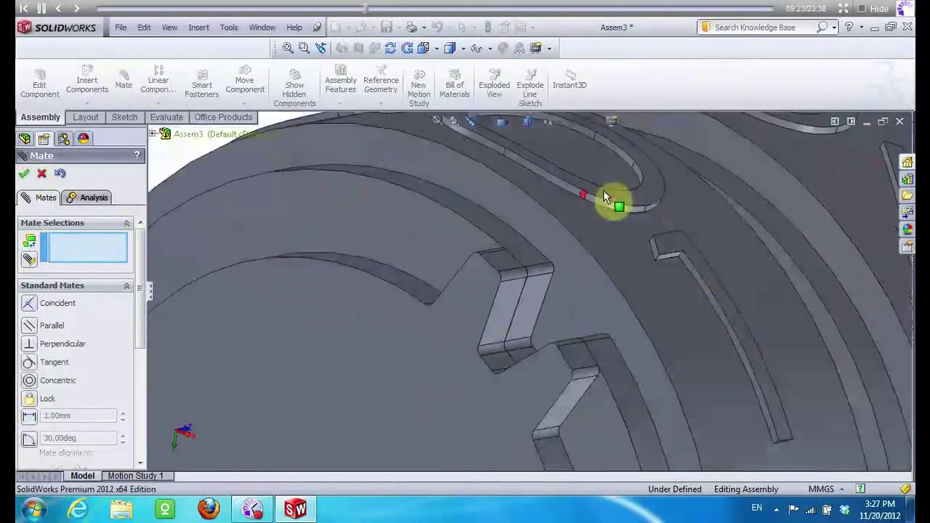
scroll(654, 207, "up", 4)
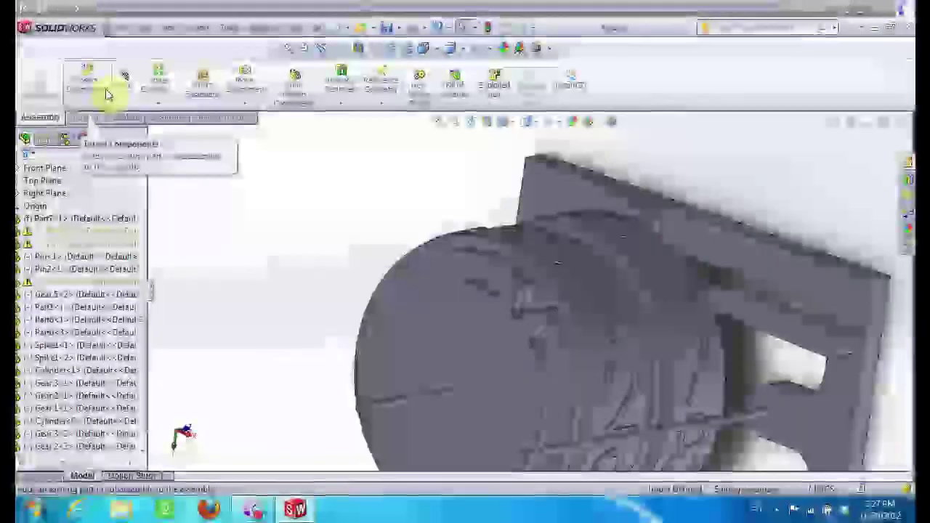
left_click(389, 50)
mouse_move(384, 156)
left_mouse_down()
mouse_move(349, 172)
mouse_move(349, 159)
mouse_move(376, 139)
mouse_move(399, 135)
left_mouse_up()
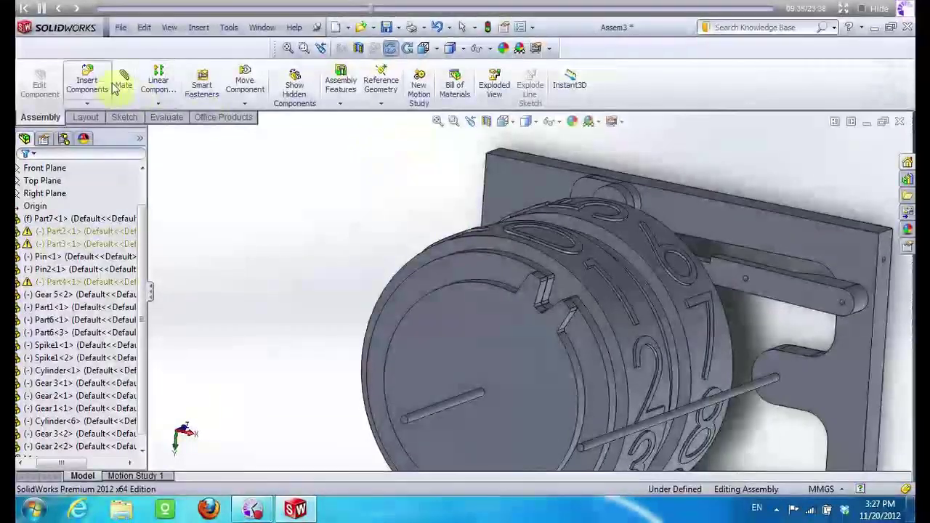
left_click(90, 82)
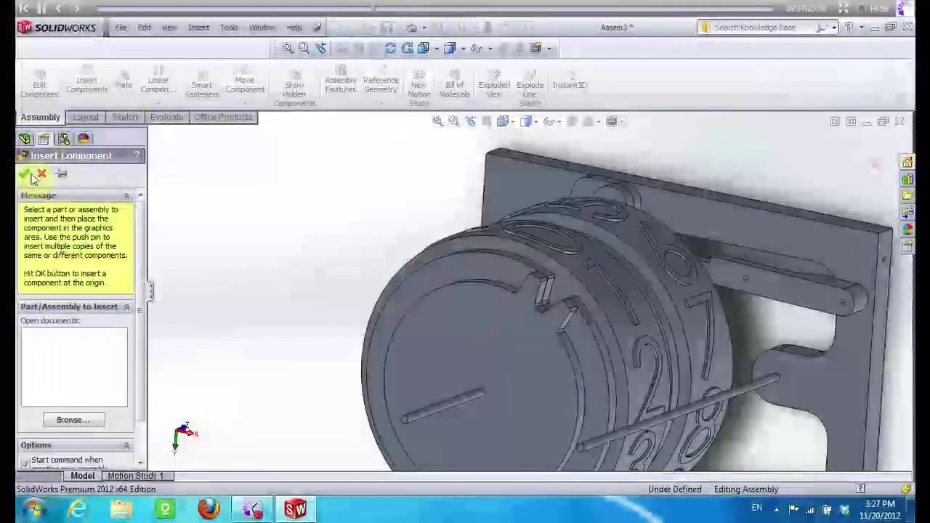
Insert Gear 1 and mate its hub concentric with Pin2
left_click(35, 171)
left_click(89, 81)
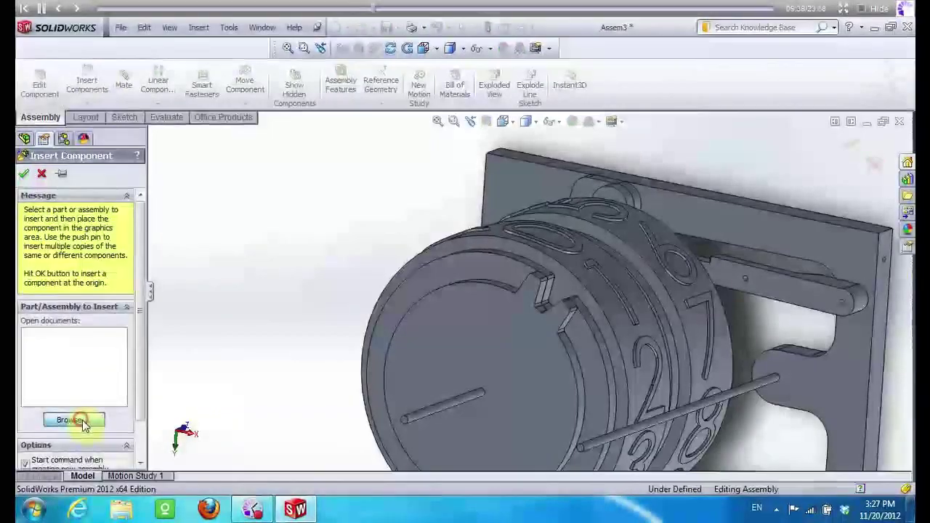
left_click(72, 420)
left_click(730, 205)
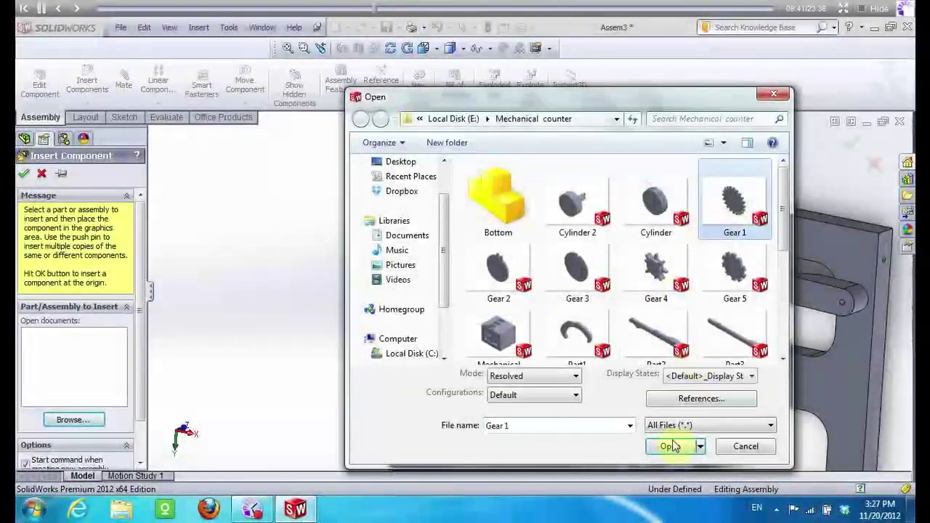
left_click(674, 445)
left_click(329, 245)
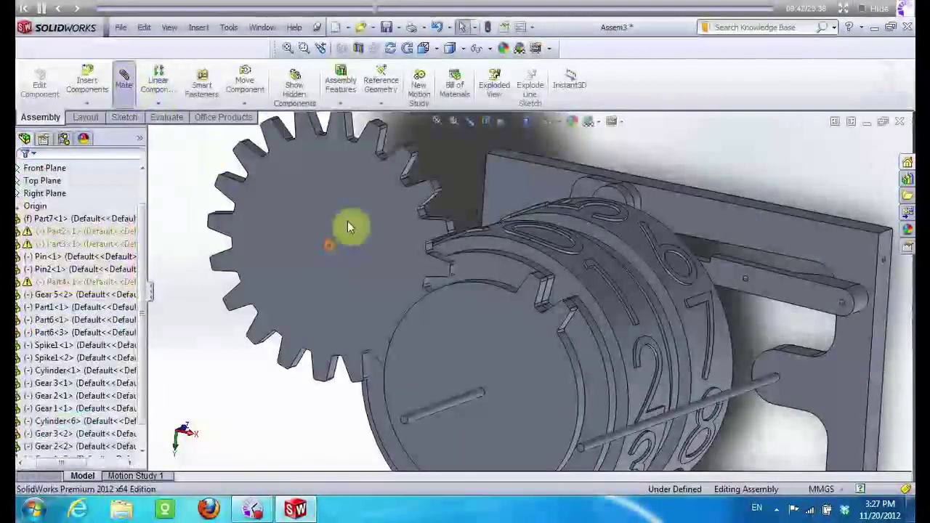
scroll(380, 272, "down", 5)
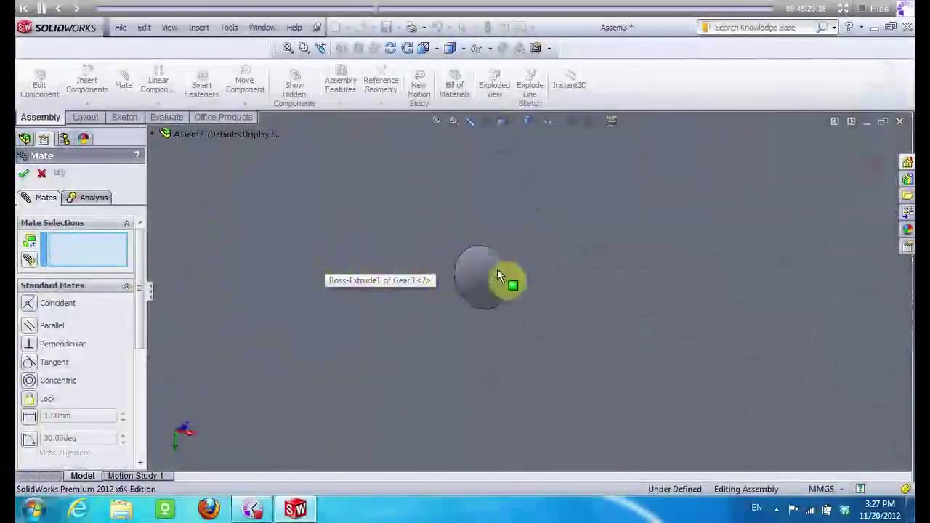
left_click(496, 276)
scroll(307, 224, "up", 3)
scroll(543, 383, "up", 2)
scroll(583, 392, "down", 2)
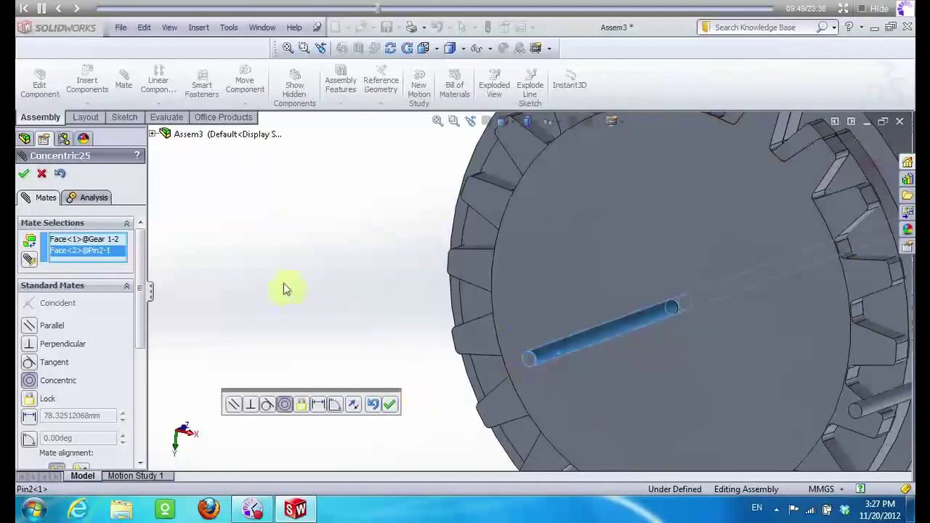
left_click(23, 174)
Mate Gear 1's face coincident with Gear 2's face so they sit flush
scroll(419, 300, "up", 3)
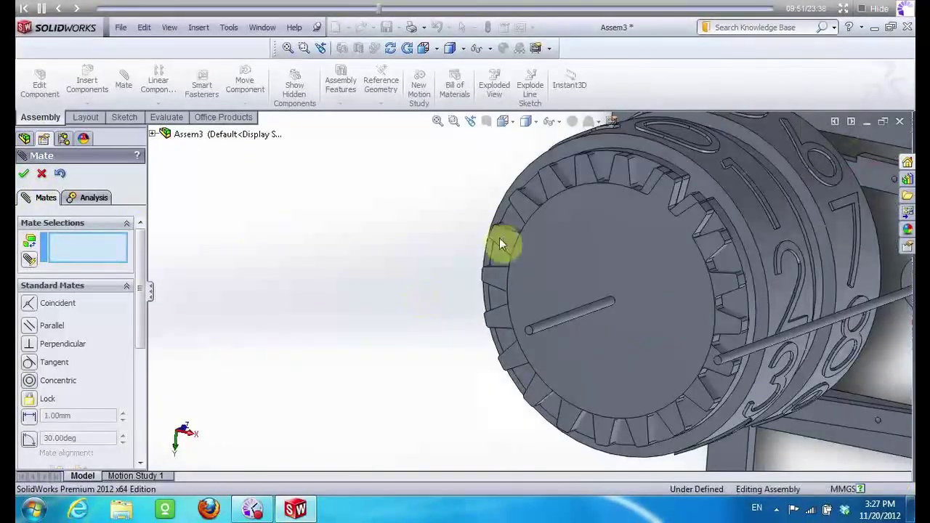
key("Escape")
left_click(435, 235)
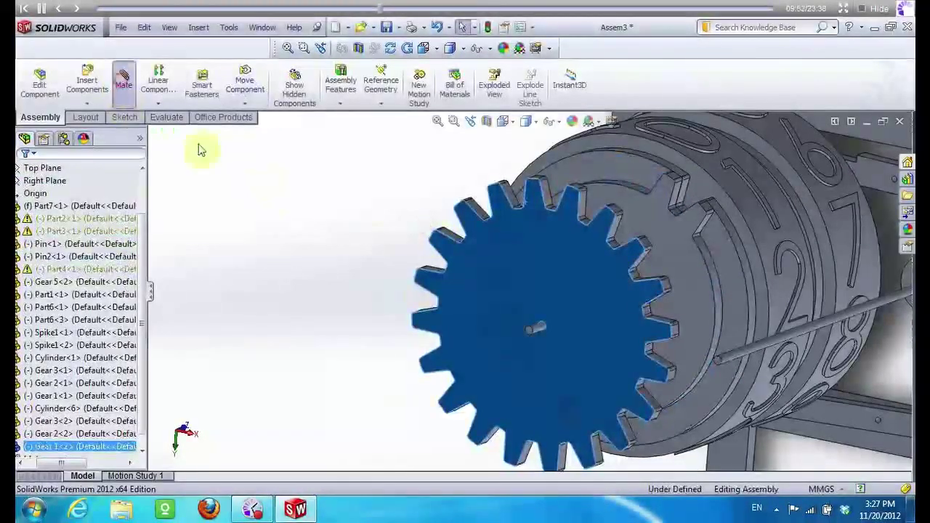
left_click(639, 270)
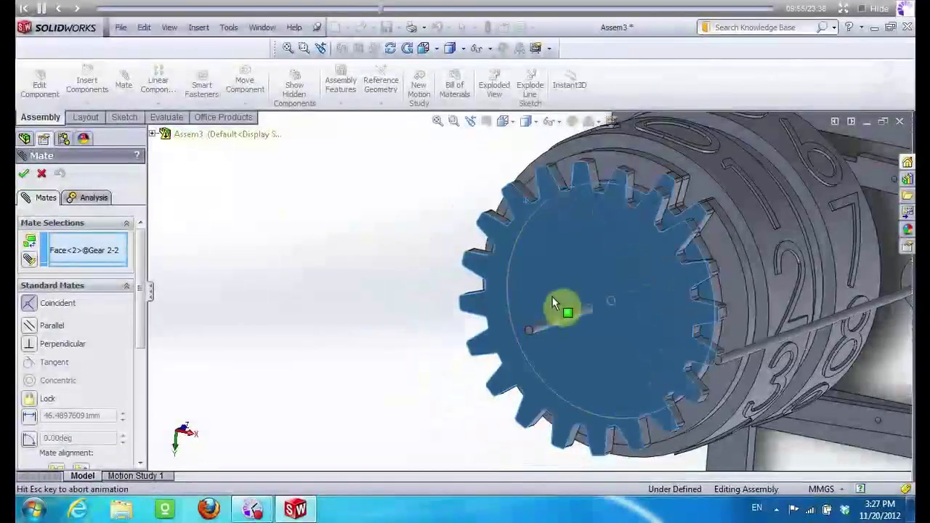
scroll(130, 305, "down", 3)
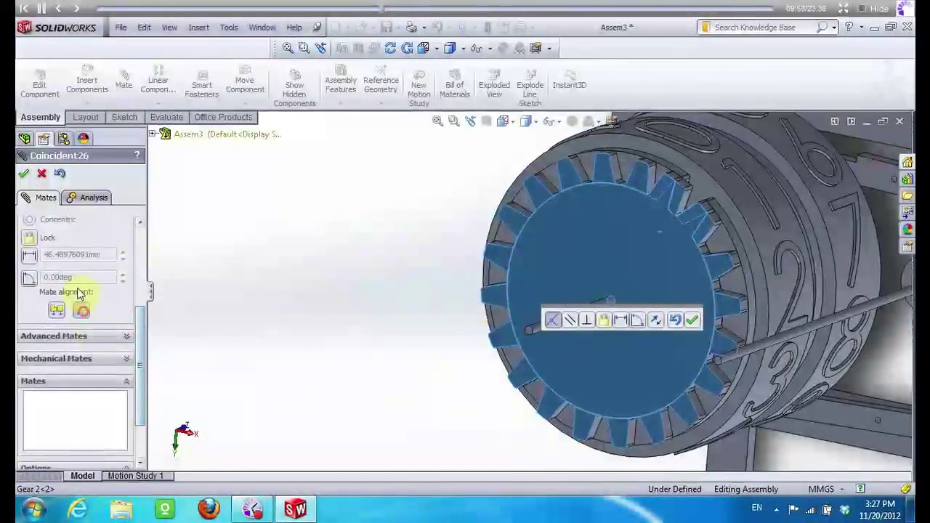
left_click(24, 173)
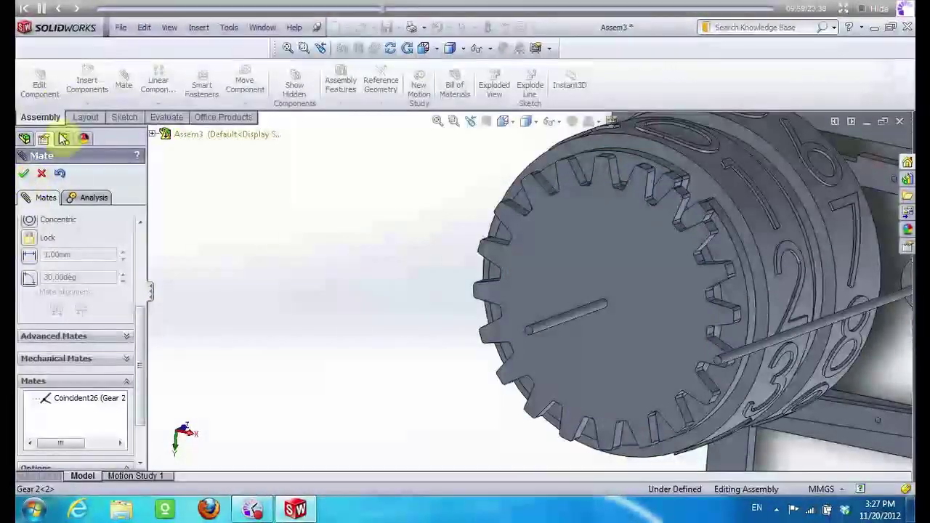
left_click(87, 84)
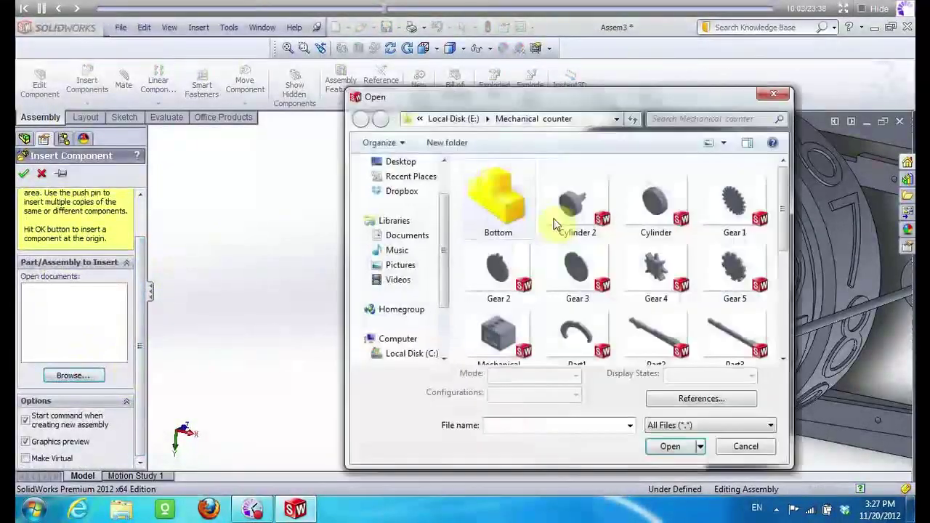
Insert the Cylinder part and mate it concentric with Pin2
left_click(663, 205)
left_click(668, 446)
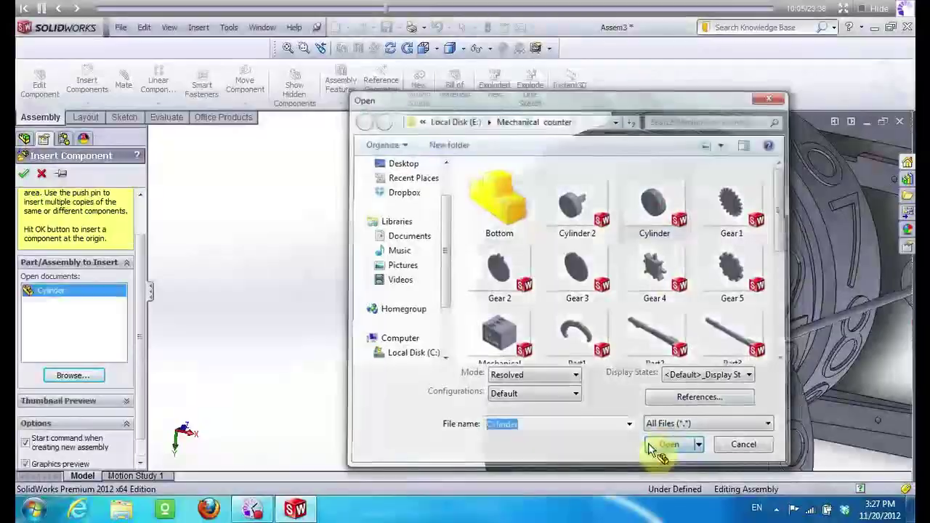
left_click(383, 247)
left_click(123, 80)
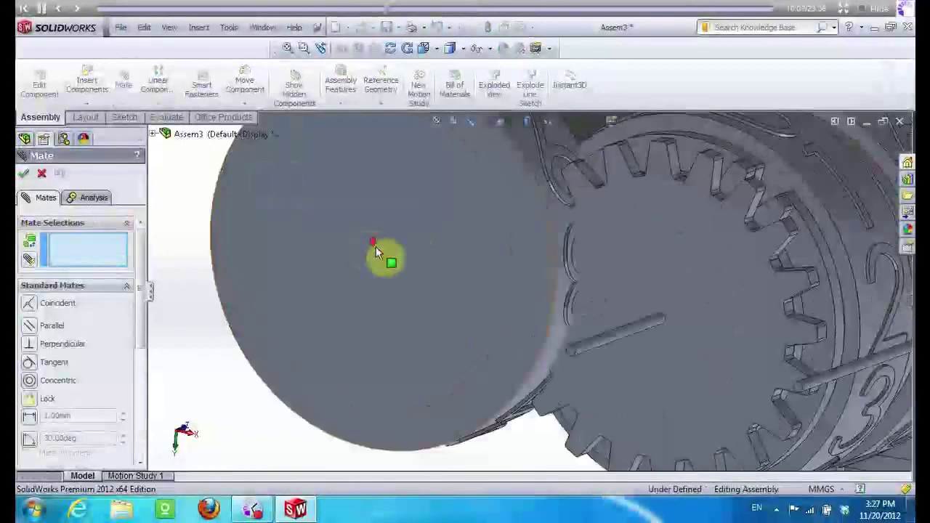
scroll(427, 265, "up", 5)
scroll(392, 247, "down", 5)
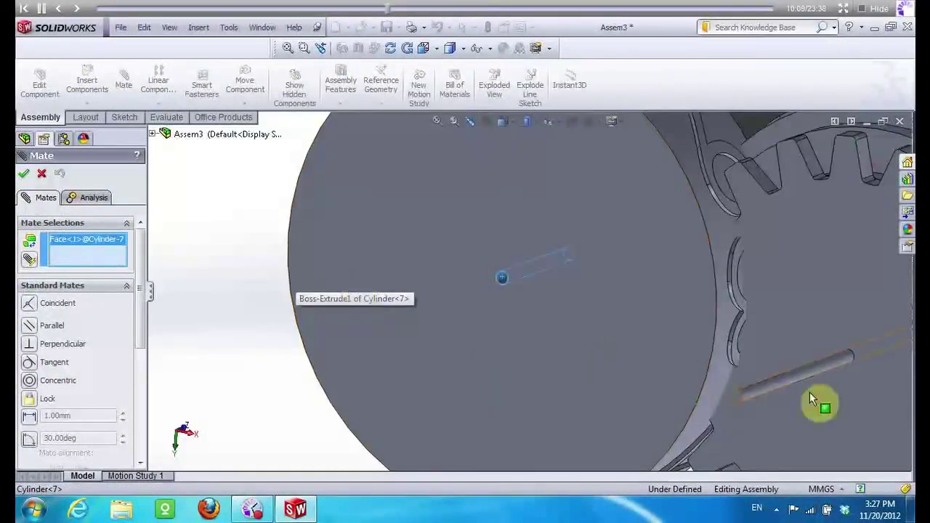
left_click(742, 389)
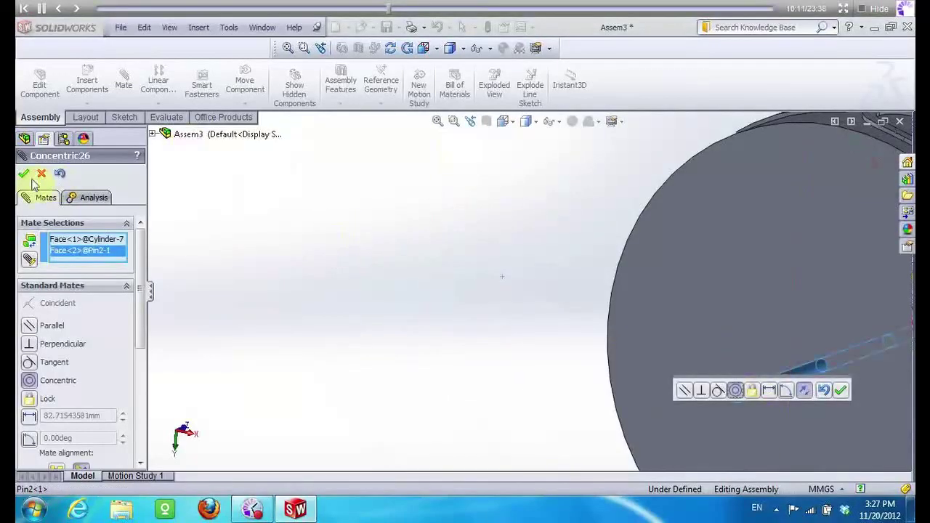
left_click(23, 174)
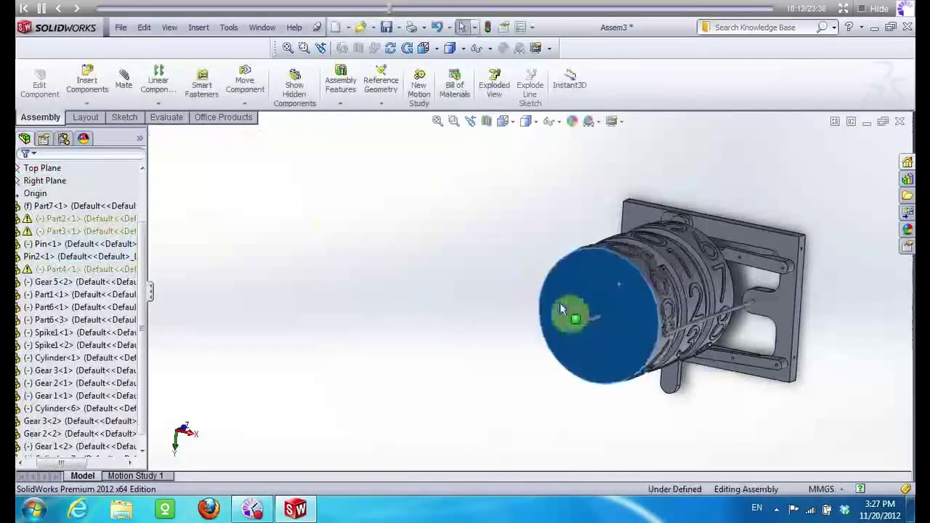
Mate the cylinder's end face coincident with Gear 1, anti-aligned
left_click_drag(559, 309, 499, 290)
left_click(124, 80)
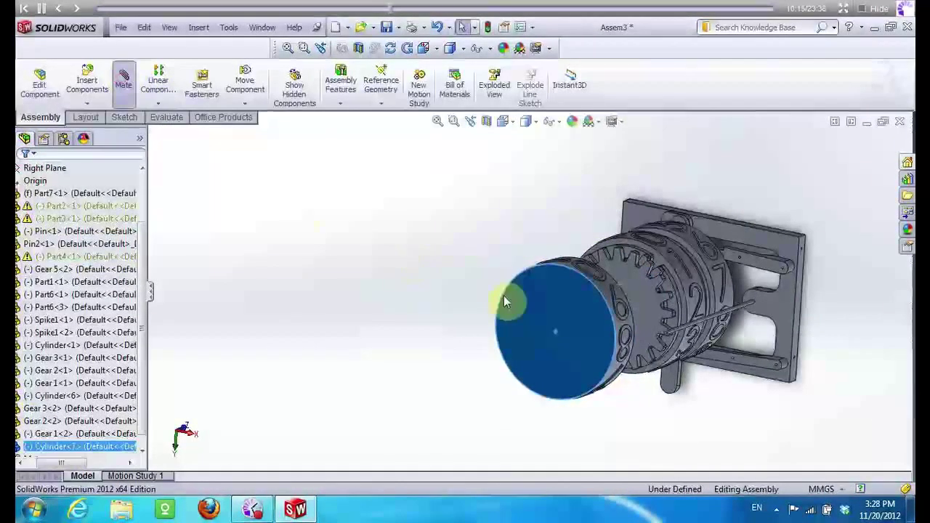
left_click(643, 292)
left_click_drag(143, 284, 145, 364)
left_click(82, 325)
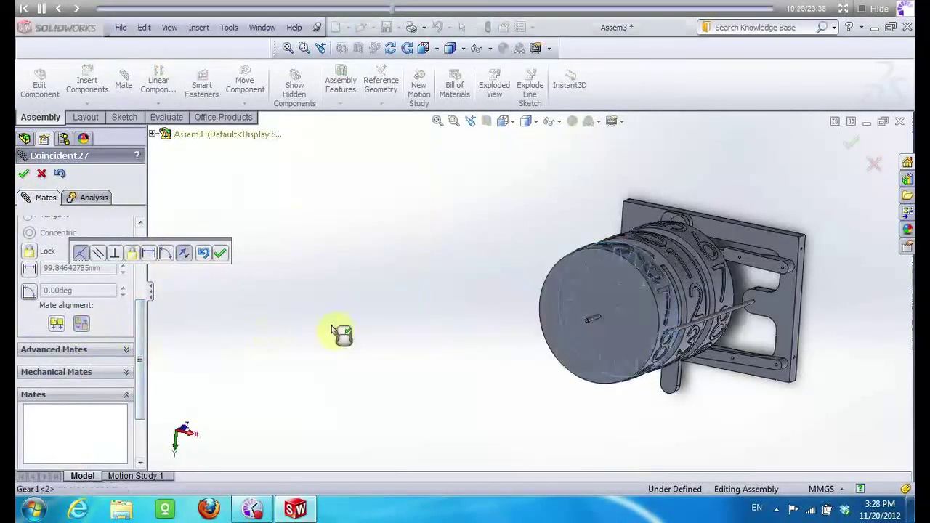
left_click(23, 173)
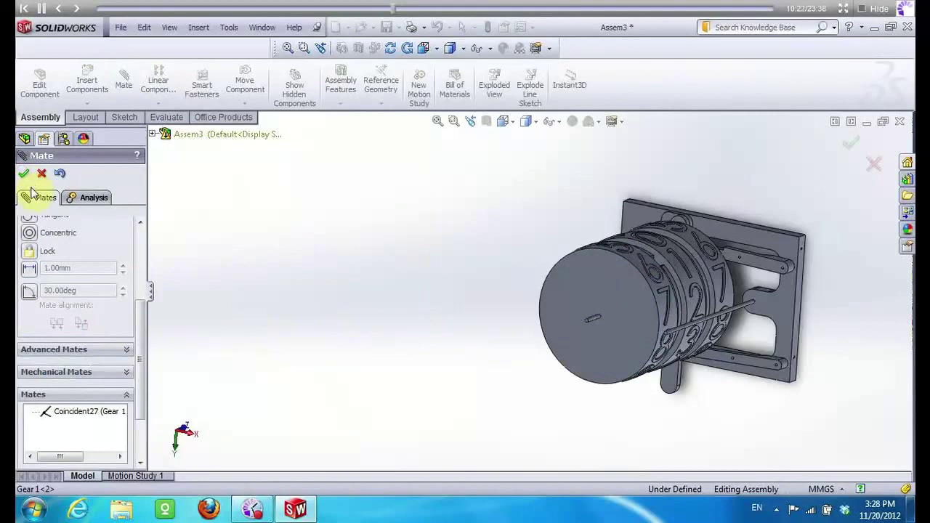
Orbit the assembly to inspect the wheels and select Pin2
left_click(27, 174)
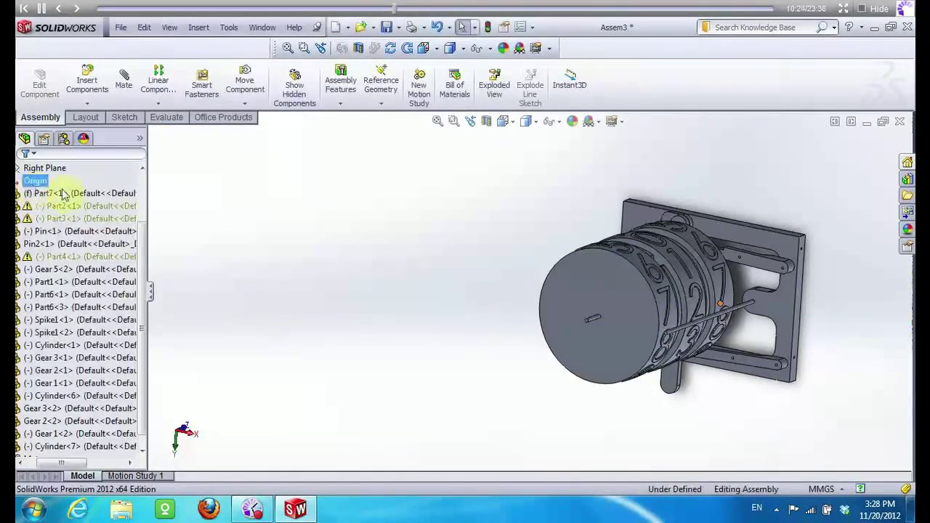
left_click(392, 50)
mouse_move(498, 166)
left_mouse_down()
mouse_move(446, 247)
mouse_move(422, 263)
mouse_move(419, 283)
mouse_move(454, 286)
mouse_move(471, 263)
mouse_move(460, 238)
mouse_move(414, 210)
mouse_move(479, 210)
mouse_move(438, 176)
left_mouse_up()
mouse_move(710, 322)
left_mouse_down()
mouse_move(550, 311)
mouse_move(809, 311)
left_mouse_up()
scroll(526, 308, "down", 5)
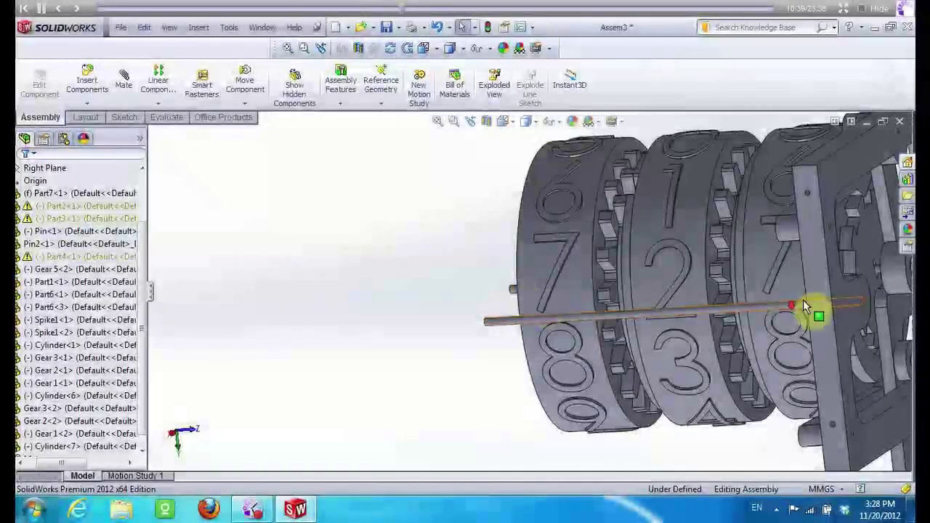
scroll(816, 272, "up", 5)
scroll(549, 267, "down", 8)
scroll(567, 287, "down", 4)
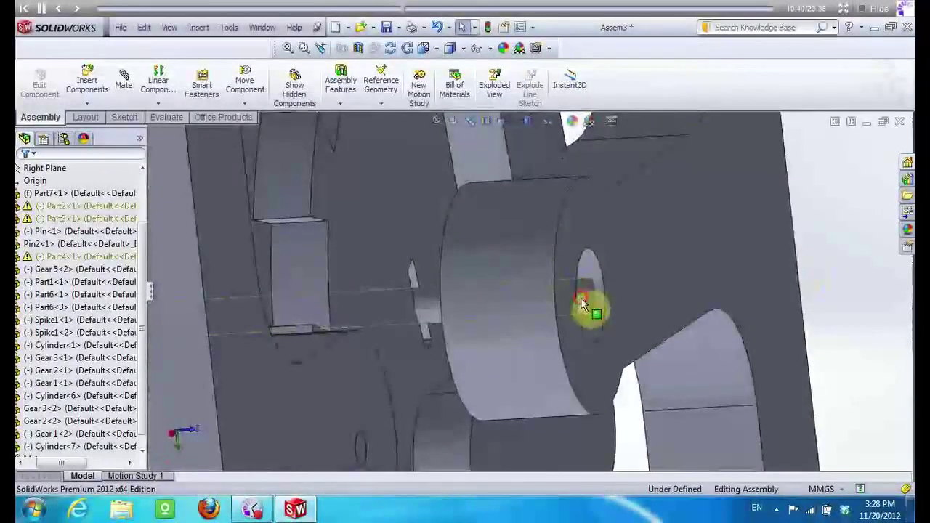
left_click(581, 304)
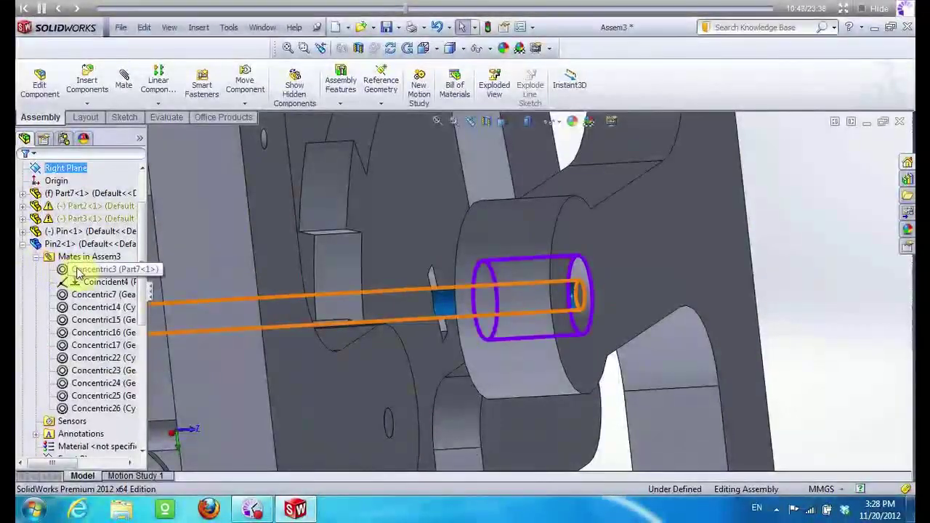
Change Pin2's Coincident4 mate into a 10 mm Distance mate
left_click(82, 283)
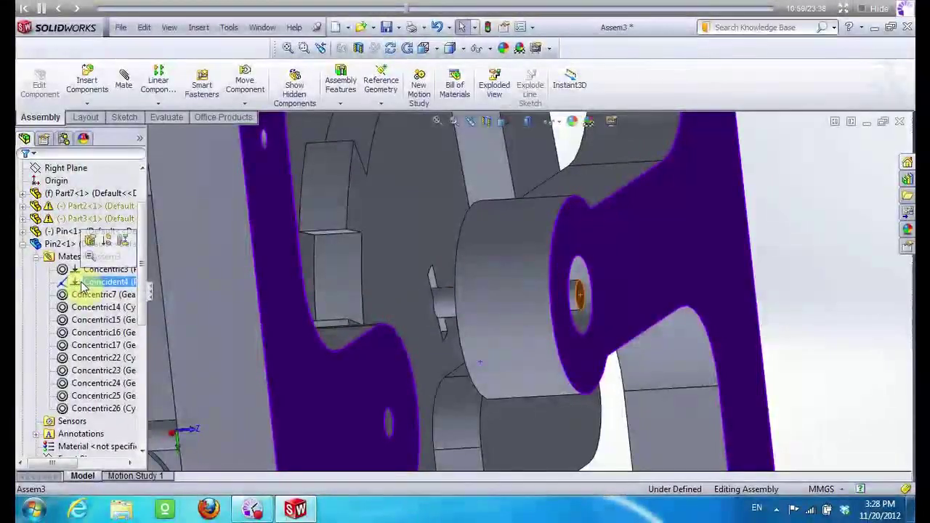
right_click(82, 284)
left_click(91, 242)
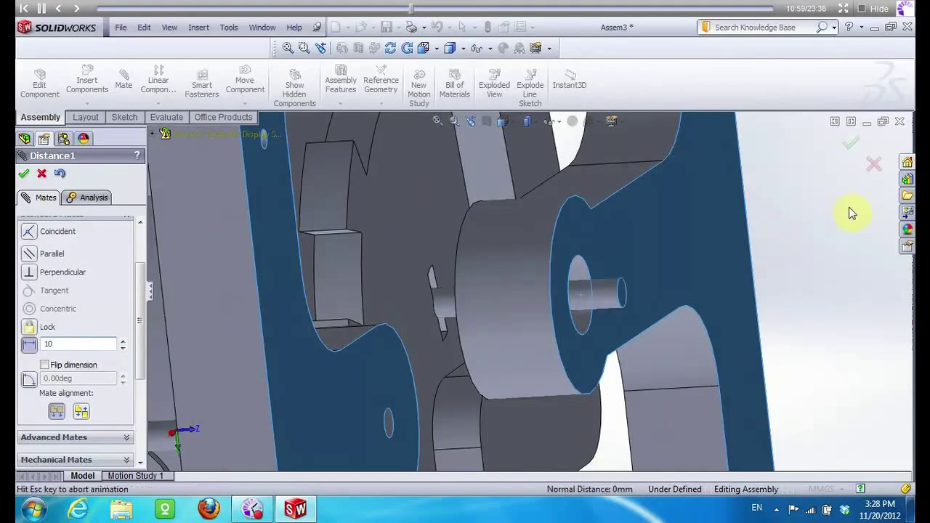
left_click(24, 174)
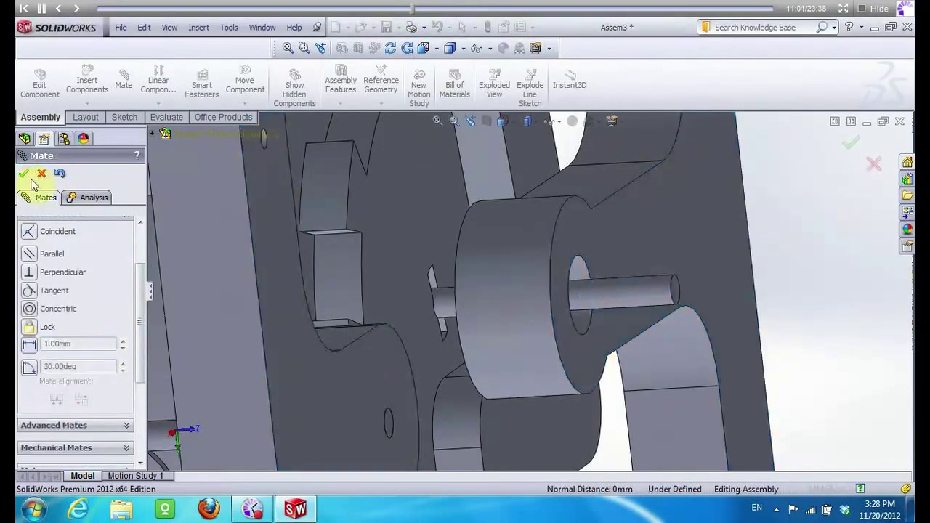
left_click(24, 174)
scroll(734, 368, "up", 5)
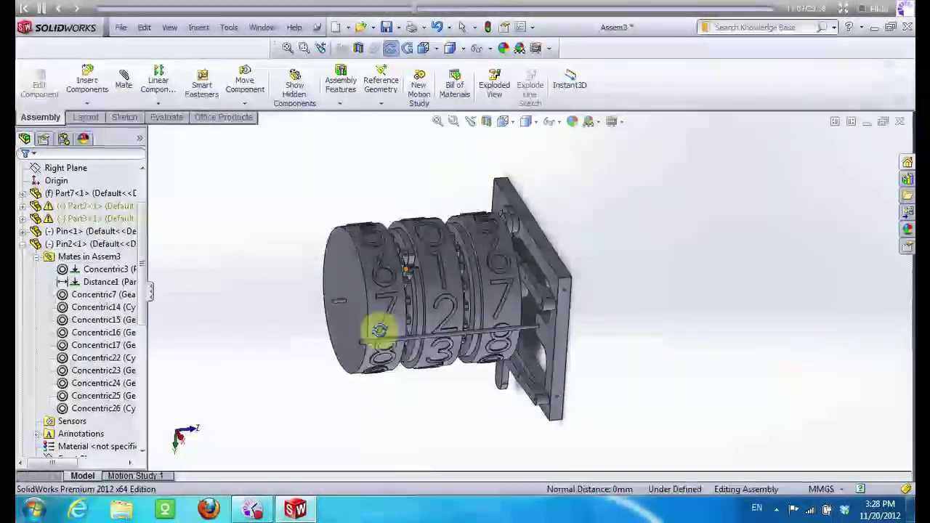
scroll(367, 228, "down", 2)
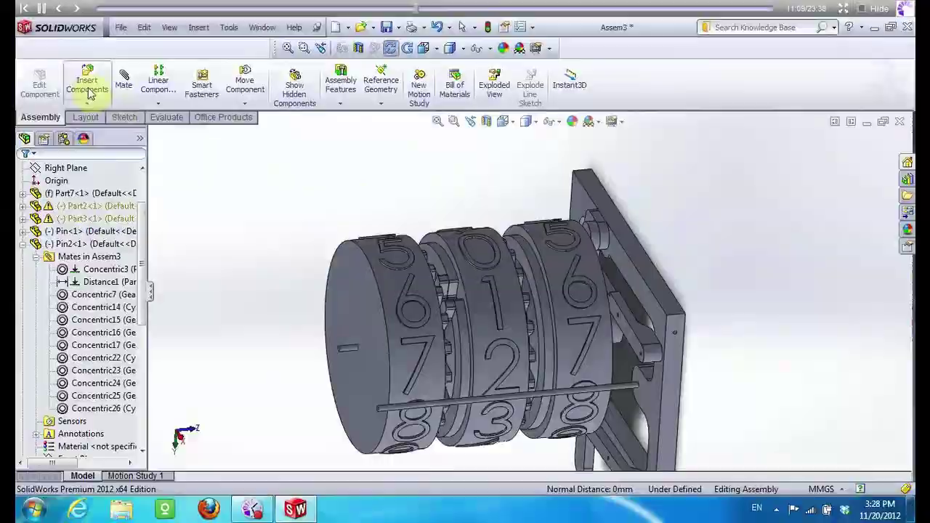
Insert the Part5 side frame into the assembly
left_click(88, 88)
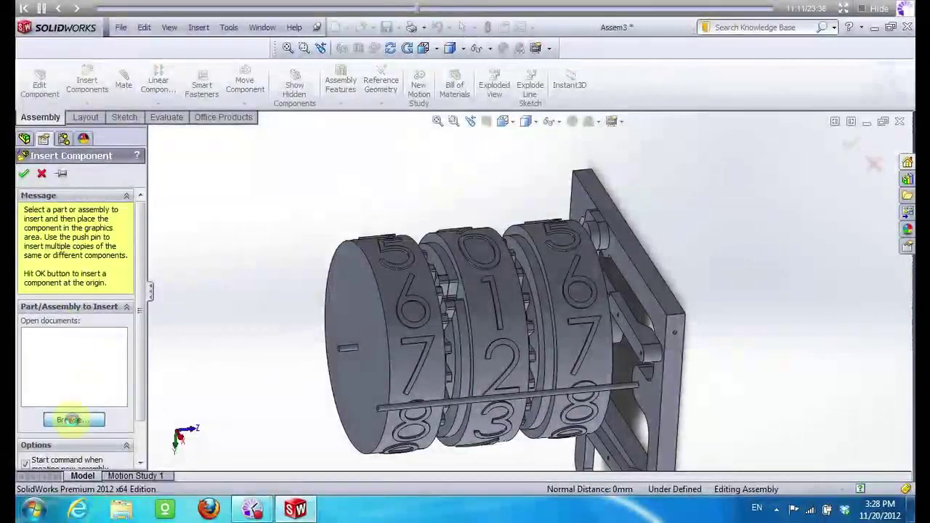
left_click(72, 420)
left_click_drag(783, 207, 783, 290)
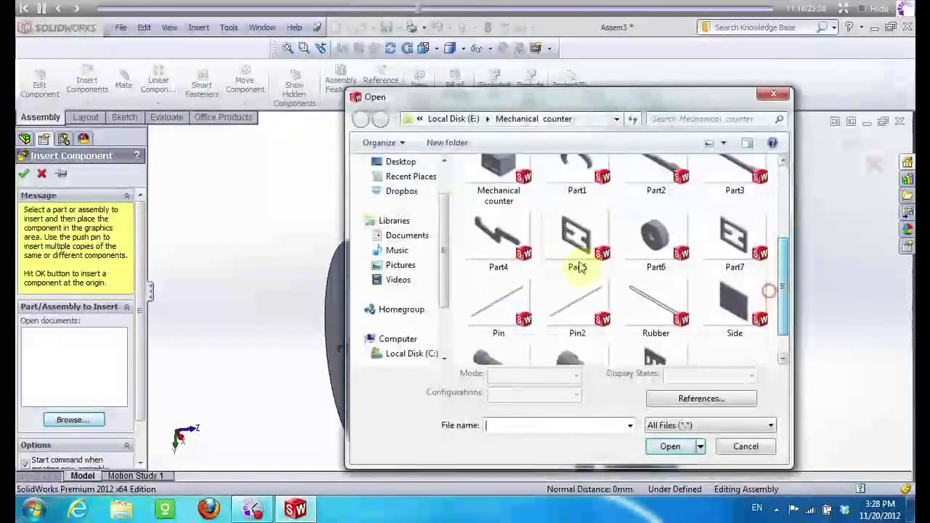
left_click(669, 446)
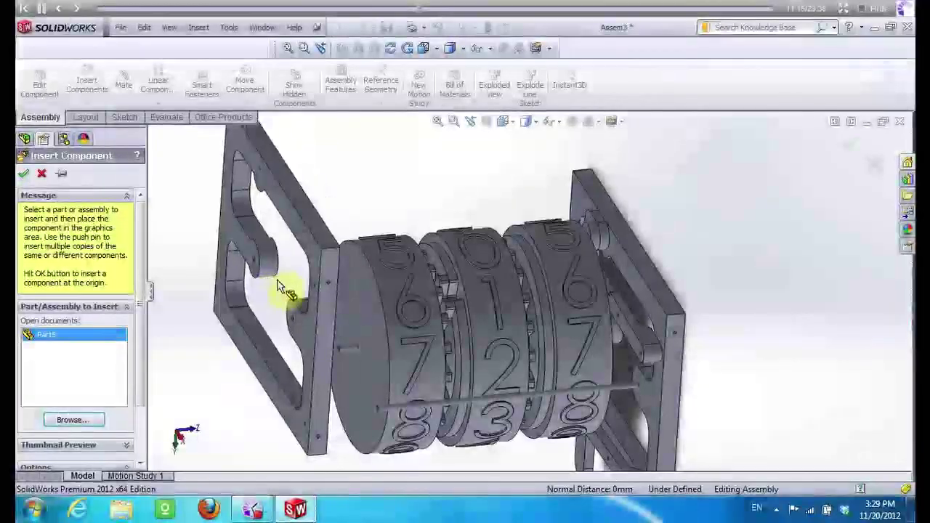
left_click(276, 283)
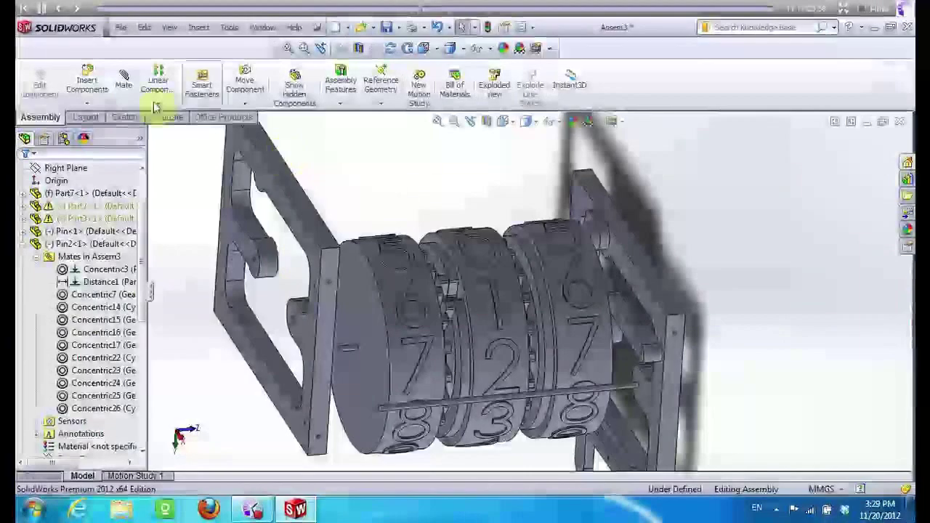
mouse_move(479, 138)
middle_mouse_down()
mouse_move(503, 147)
mouse_move(560, 222)
mouse_move(453, 201)
mouse_move(491, 214)
mouse_move(507, 201)
middle_mouse_up()
Mate a Part5 frame hole concentric with Pin2
left_click(124, 79)
scroll(349, 270, "down", 3)
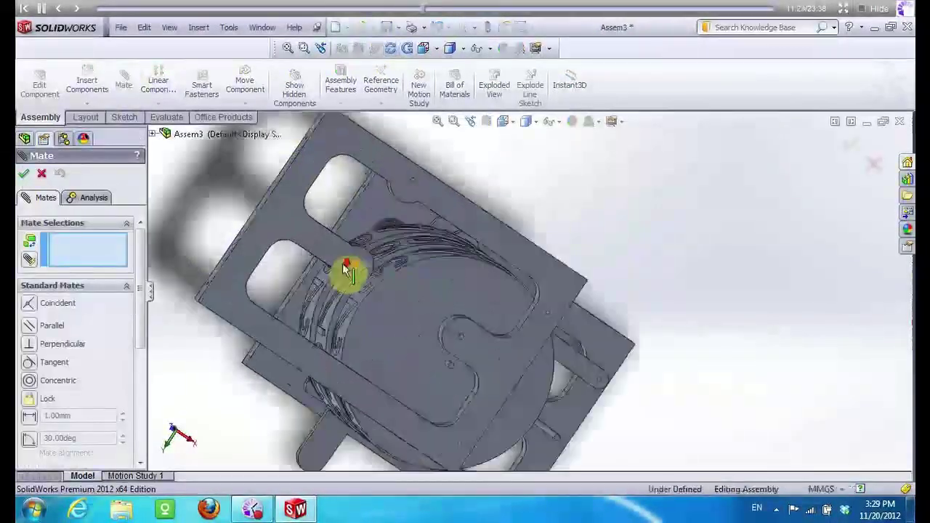
scroll(426, 283, "down", 5)
scroll(429, 283, "down", 5)
scroll(348, 291, "up", 5)
scroll(556, 380, "down", 2)
scroll(644, 415, "down", 2)
scroll(598, 374, "down", 3)
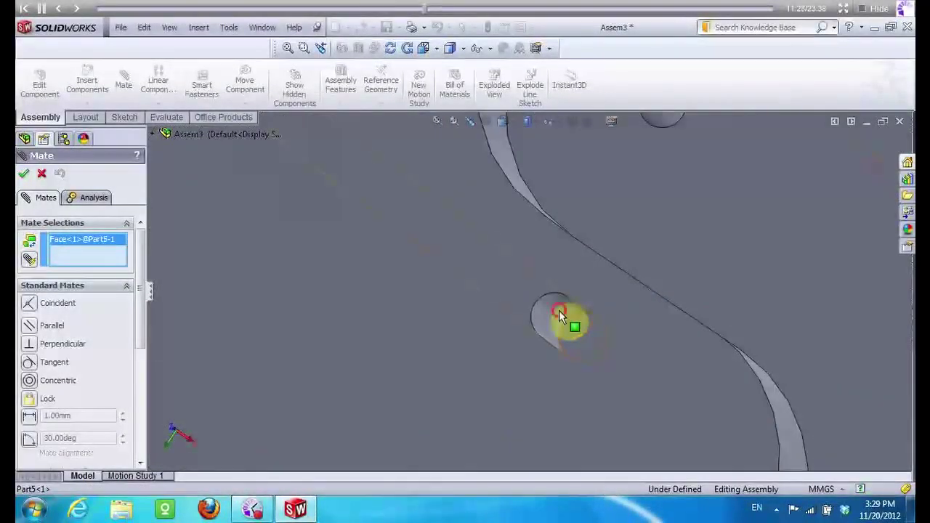
left_click(538, 341)
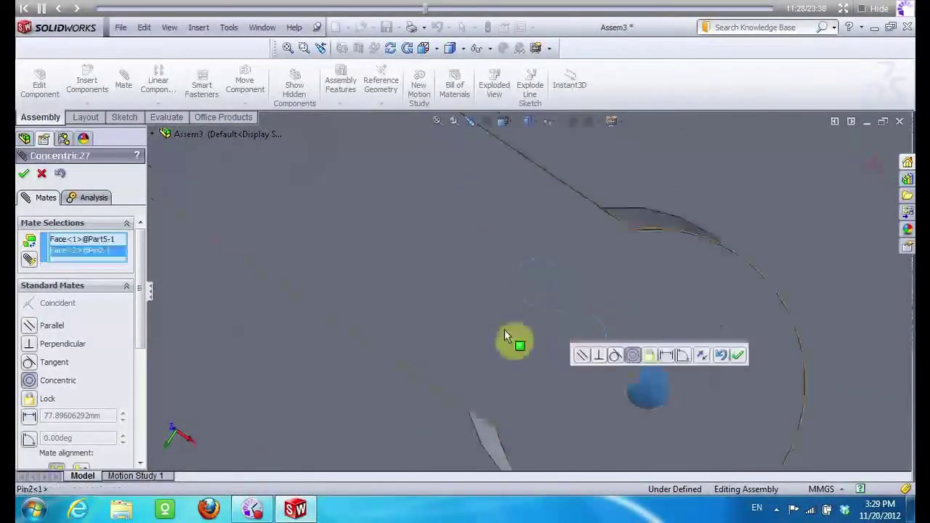
left_click(24, 175)
Mate the frame's second small hole concentric with the other pin
scroll(436, 269, "up", 5)
scroll(578, 332, "down", 5)
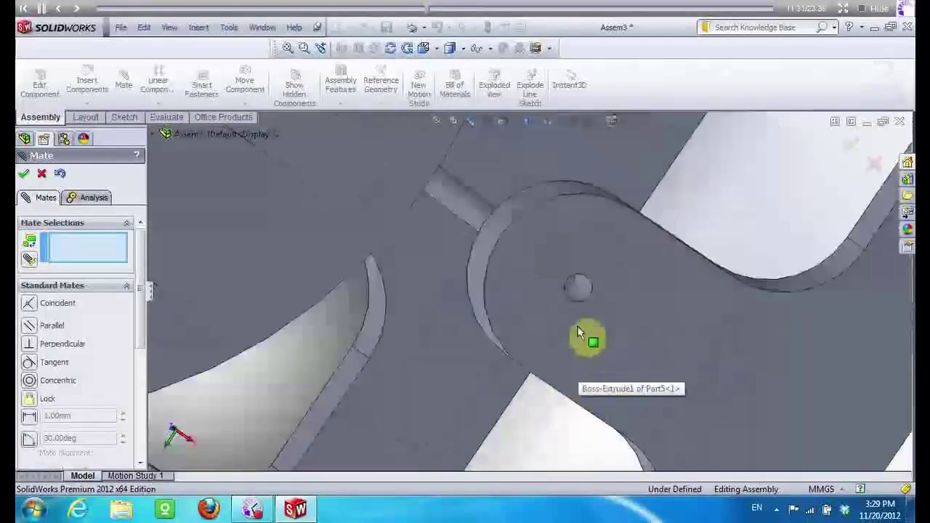
scroll(577, 332, "down", 3)
left_click(570, 270)
left_click(387, 148)
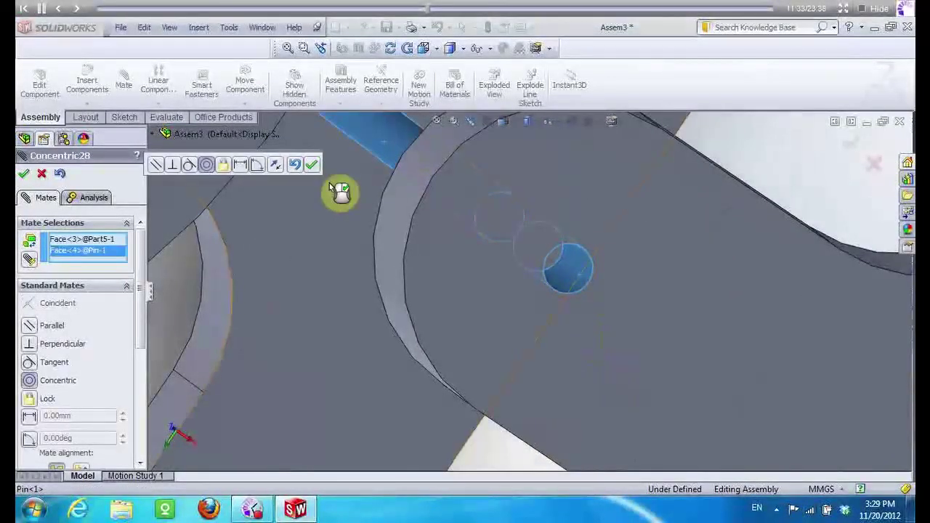
left_click(22, 175)
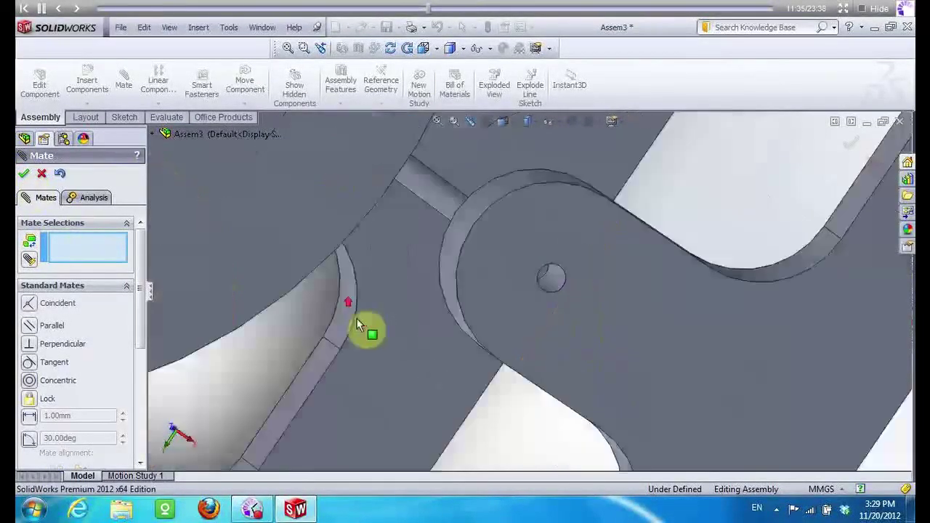
key("Escape")
scroll(213, 315, "up", 5)
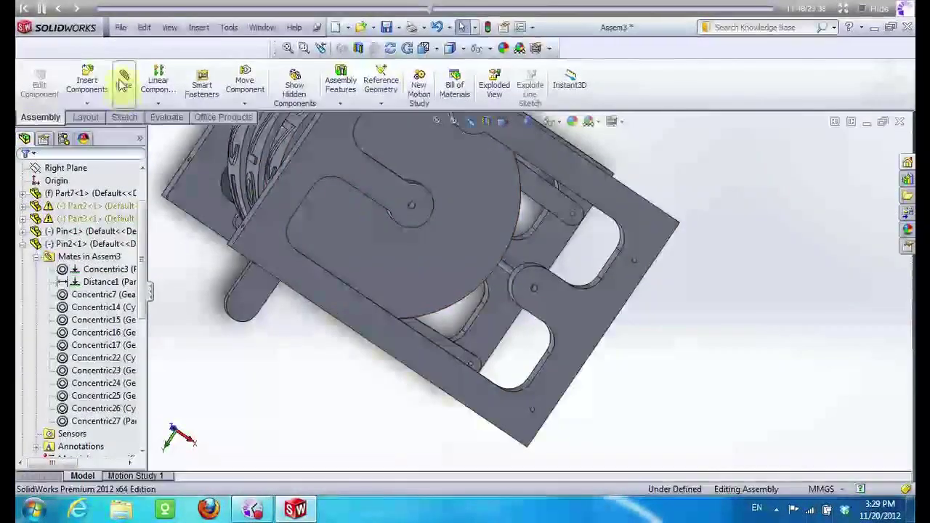
Mate the frame face coincident with Cylinder-7's end face
left_click(122, 79)
left_click(361, 221)
left_click(390, 48)
scroll(681, 199, "up", 3)
mouse_move(681, 199)
left_mouse_down()
mouse_move(571, 206)
mouse_move(280, 306)
left_mouse_up()
scroll(280, 307, "down", 2)
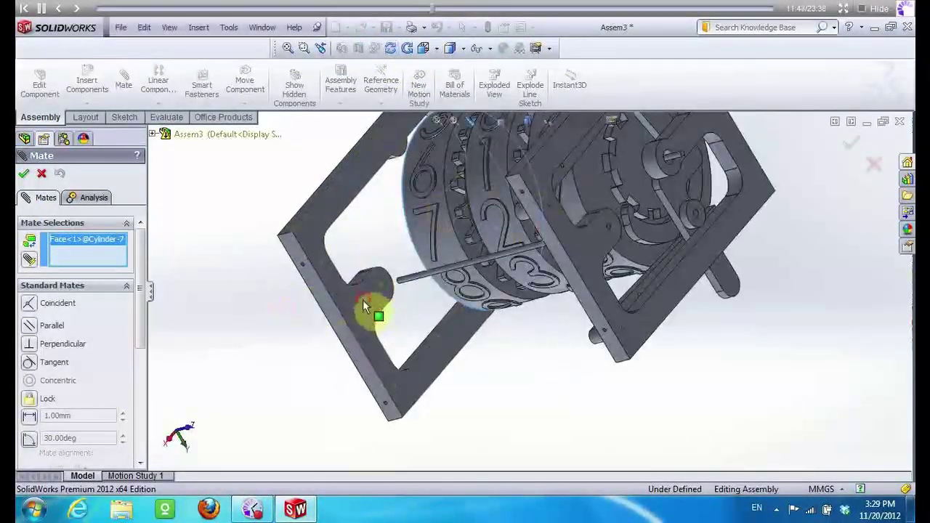
left_click(270, 358)
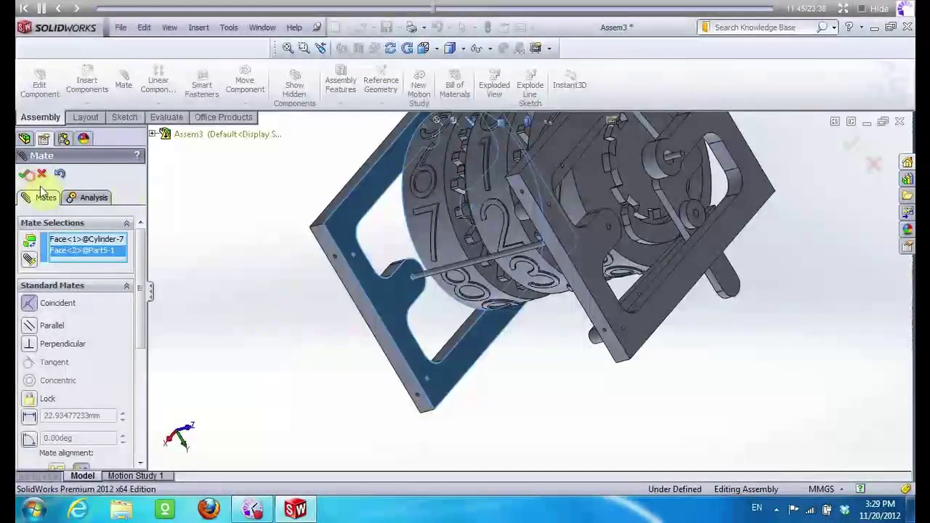
left_click(22, 174)
mouse_move(265, 321)
left_mouse_down()
mouse_move(380, 97)
mouse_move(414, 228)
mouse_move(426, 187)
mouse_move(504, 168)
mouse_move(446, 166)
mouse_move(425, 192)
mouse_move(405, 193)
mouse_move(342, 162)
mouse_move(310, 183)
mouse_move(220, 133)
mouse_move(239, 138)
mouse_move(269, 182)
mouse_move(145, 109)
left_mouse_up()
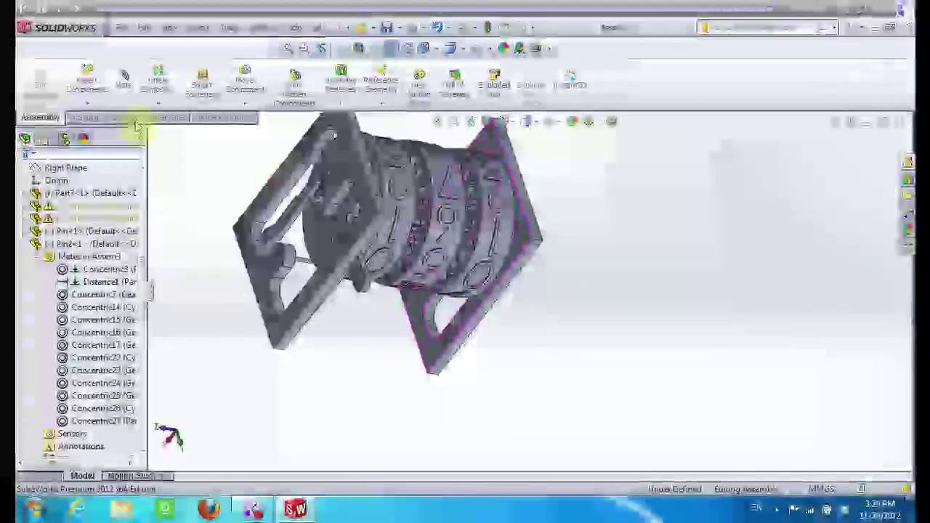
Insert the Spike2 part and place it in the assembly
left_click(87, 82)
left_click(73, 420)
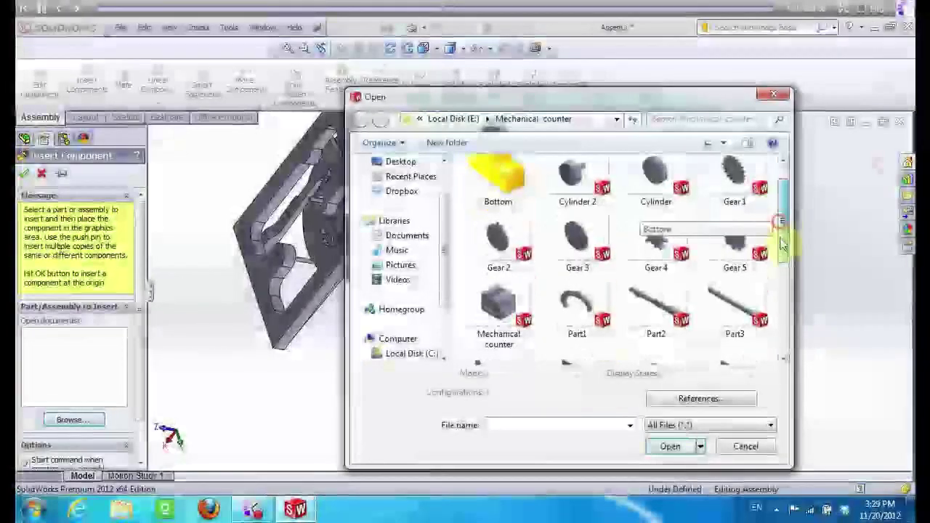
left_click_drag(782, 245, 782, 312)
left_click(570, 334)
left_click(670, 446)
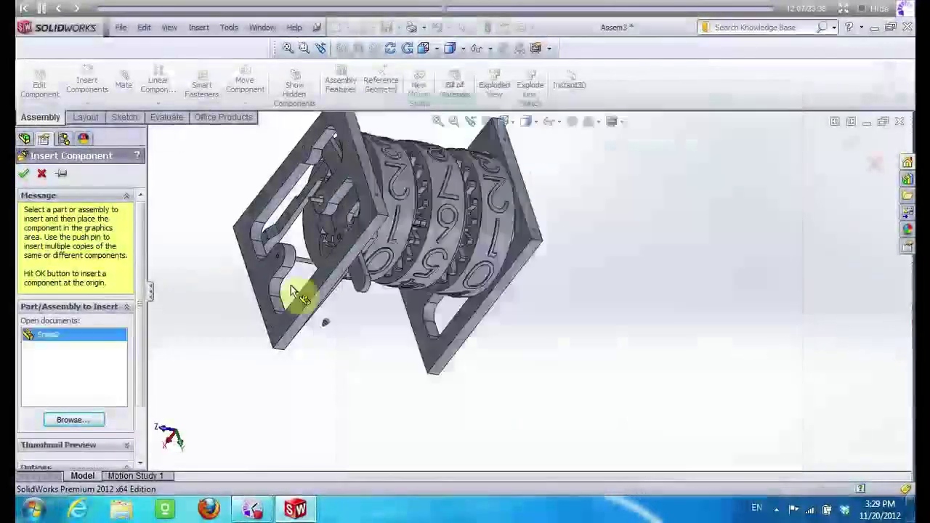
left_click(212, 178)
Mate the spike's cylindrical face concentric with the frame plate hole
left_click(123, 85)
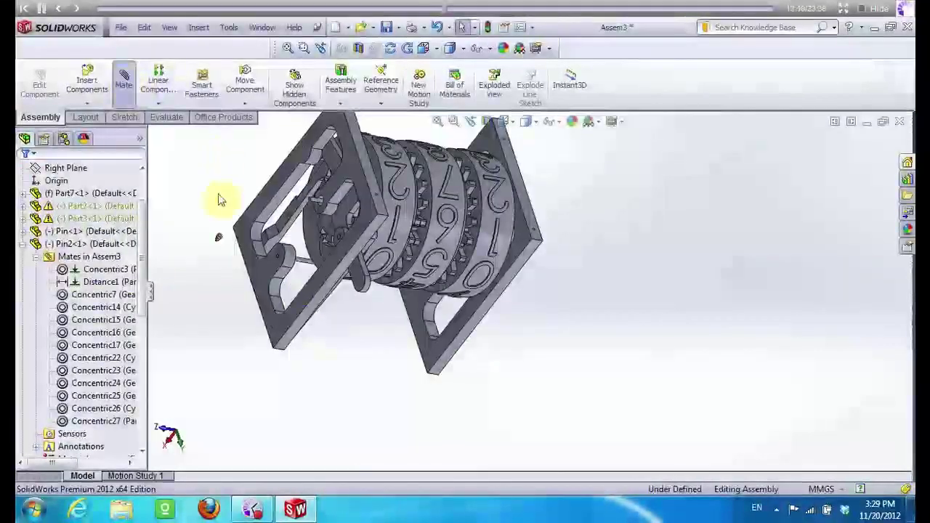
scroll(231, 242, "down", 2)
scroll(332, 269, "down", 3)
scroll(375, 274, "down", 2)
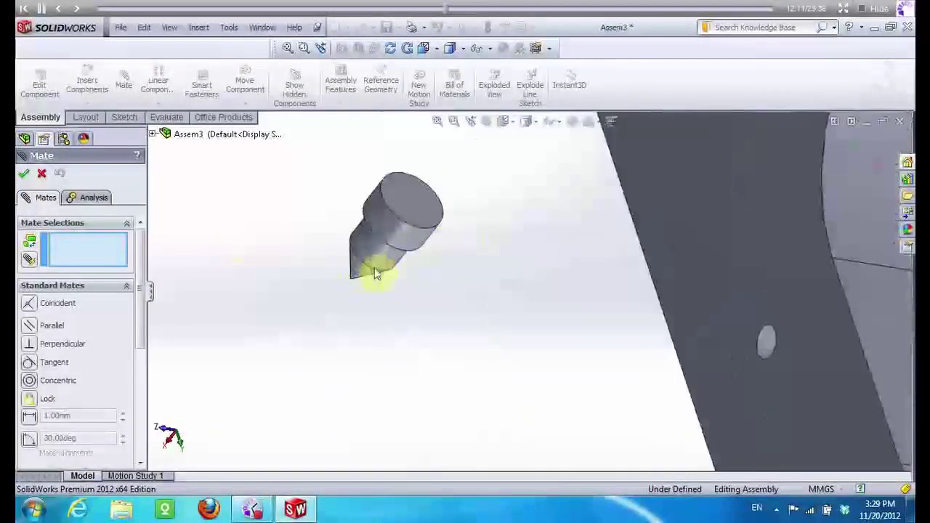
left_click(385, 262)
scroll(255, 338, "up", 3)
scroll(777, 236, "up", 2)
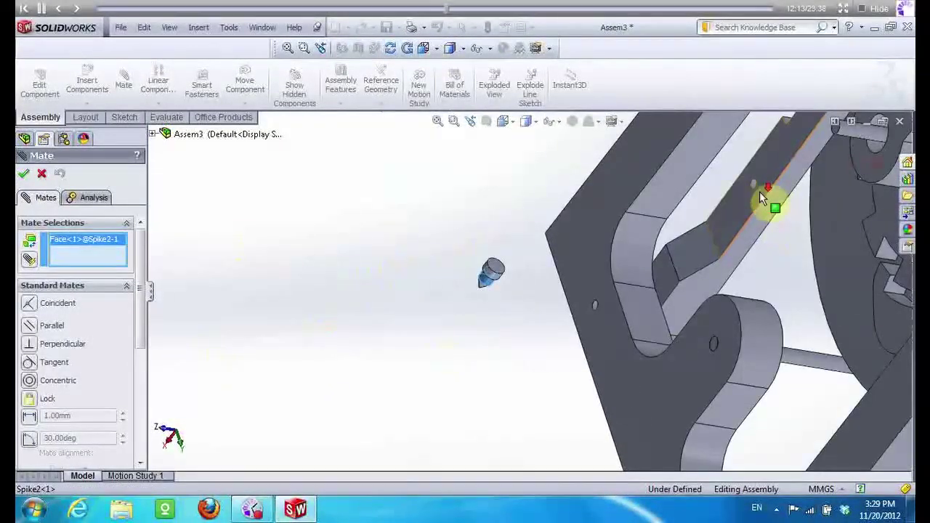
scroll(759, 191, "down", 5)
scroll(695, 213, "down", 2)
left_click(574, 267)
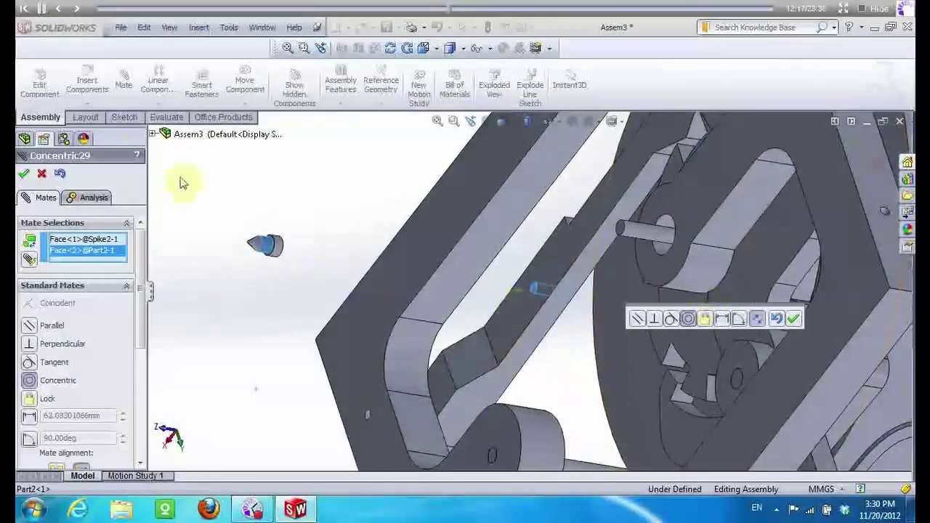
left_click(24, 178)
Add a flipped 2.00 mm Distance mate so the spike protrudes from the plate
scroll(324, 254, "down", 2)
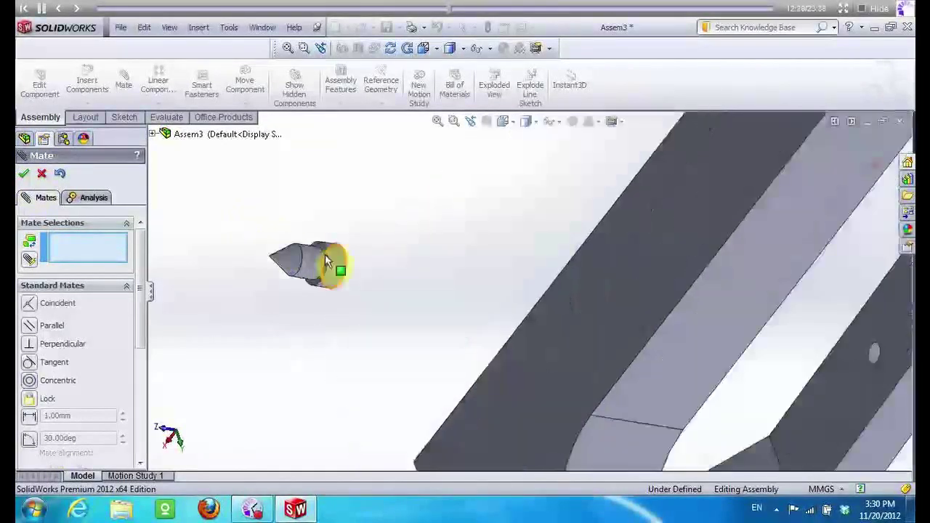
scroll(342, 247, "down", 2)
scroll(382, 249, "down", 2)
scroll(318, 261, "up", 3)
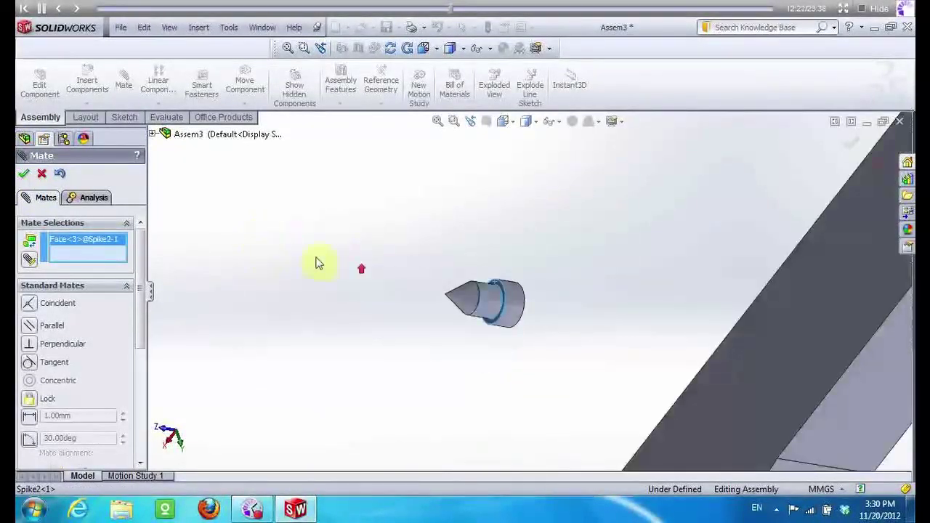
scroll(487, 291, "down", 2)
scroll(747, 382, "down", 2)
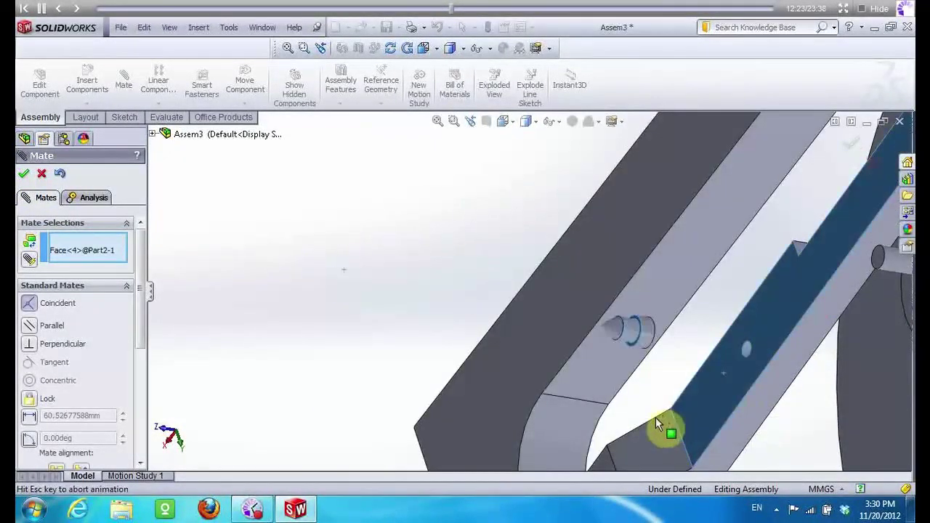
mouse_move(141, 301)
left_mouse_down()
mouse_move(141, 384)
mouse_move(44, 305)
left_mouse_up()
type("2")
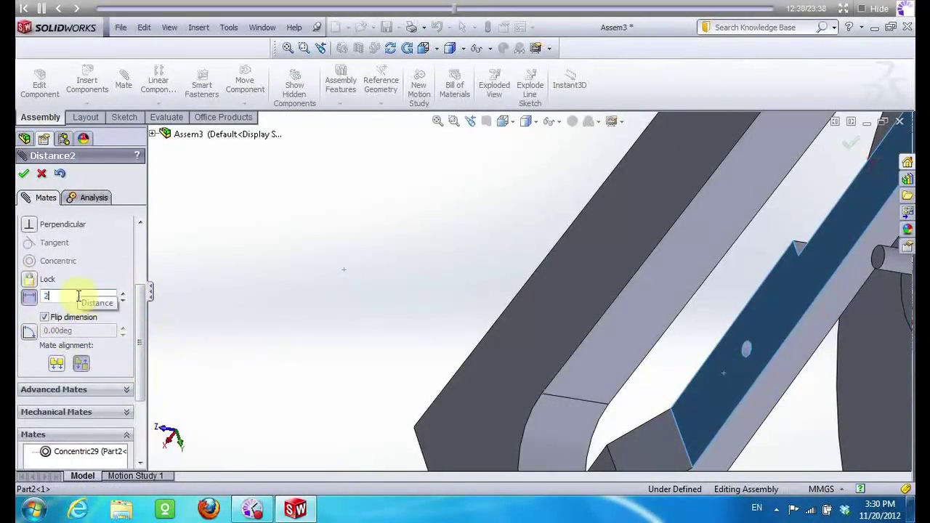
key("Return")
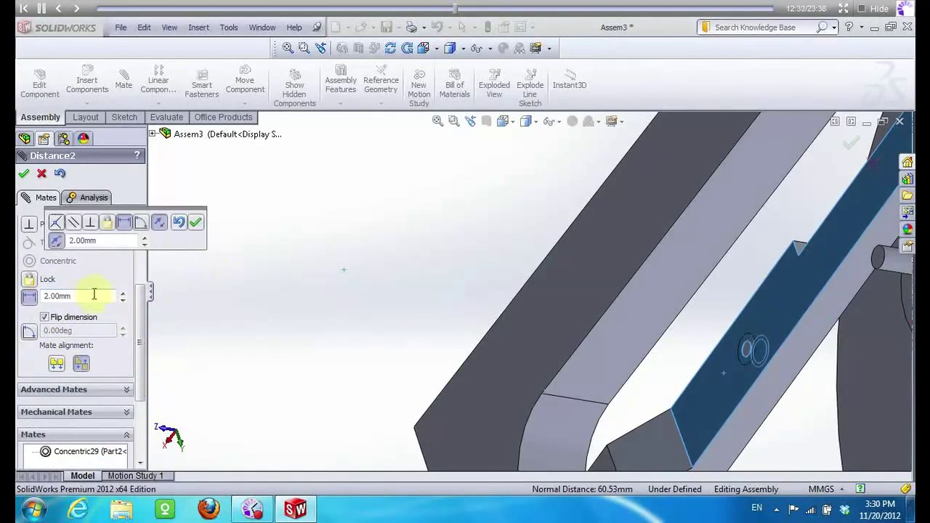
left_click(45, 319)
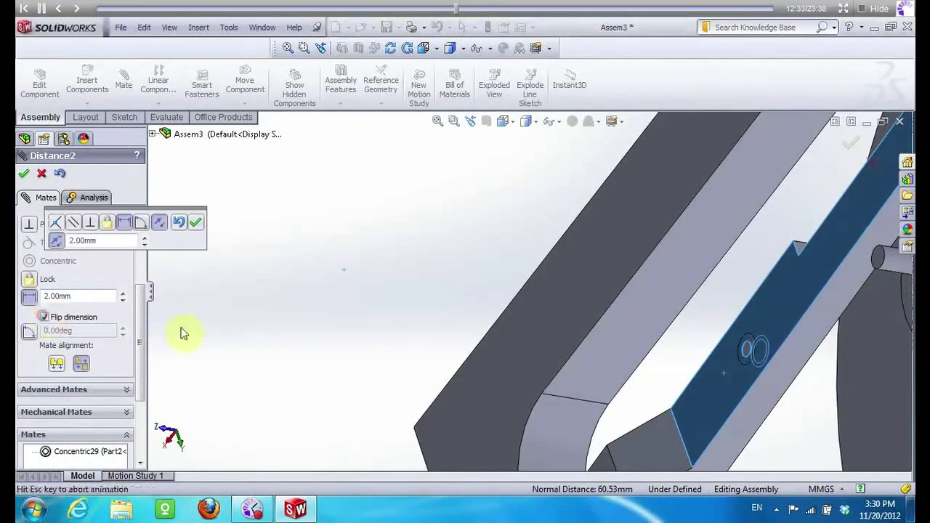
left_click(25, 175)
left_click(24, 177)
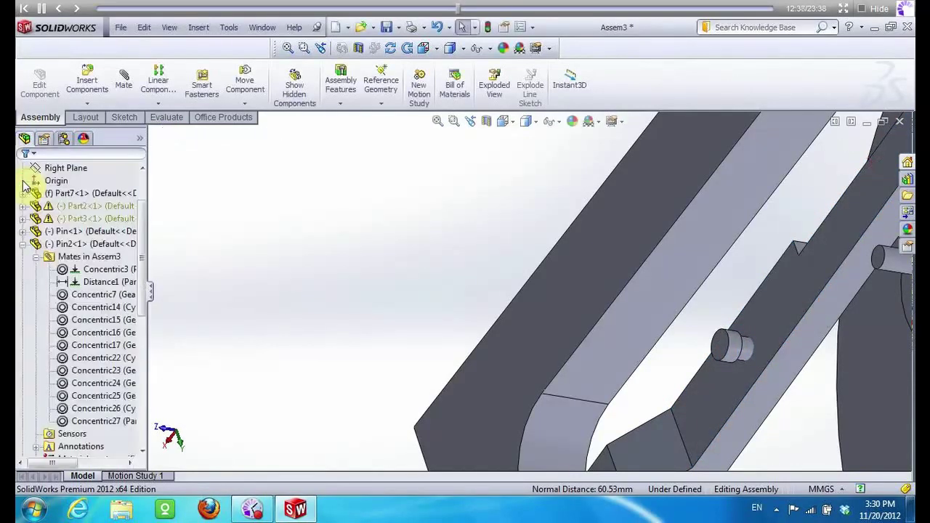
Collapse the mates folder and select Spike2 in the feature tree
mouse_move(142, 227)
left_mouse_down()
mouse_move(33, 231)
mouse_move(144, 247)
left_mouse_up()
left_click(24, 226)
left_click(69, 433)
left_click(88, 104)
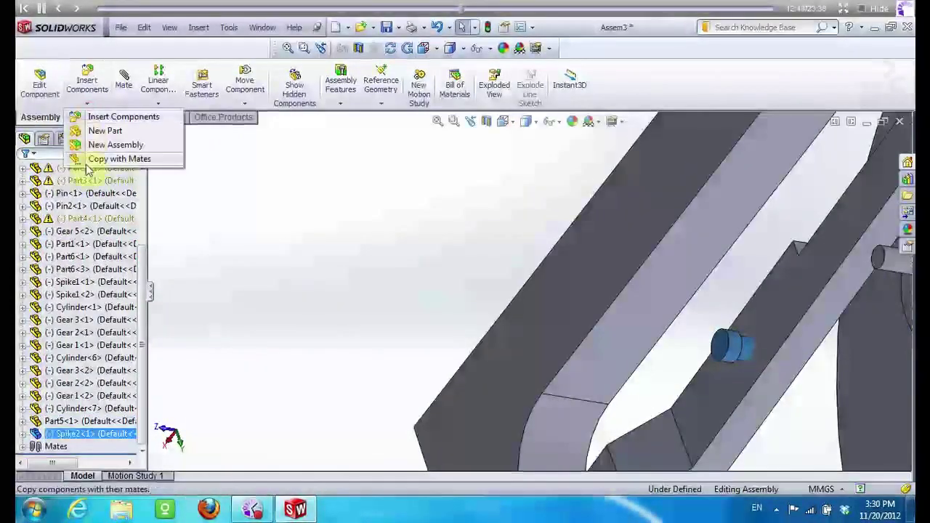
Start Copy with Mates for Spike2, rotating the view toward Part3's plate
left_click(95, 161)
scroll(230, 212, "up", 3)
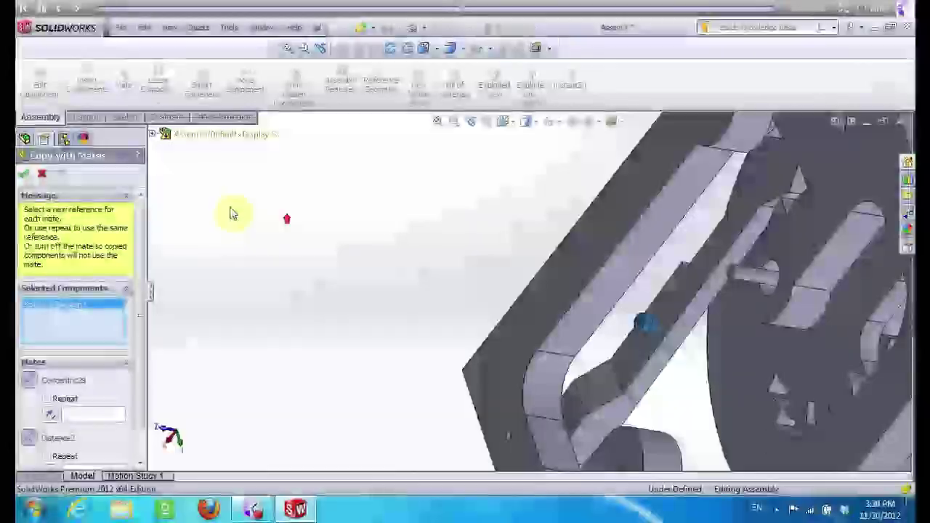
scroll(443, 332, "up", 2)
scroll(453, 266, "up", 2)
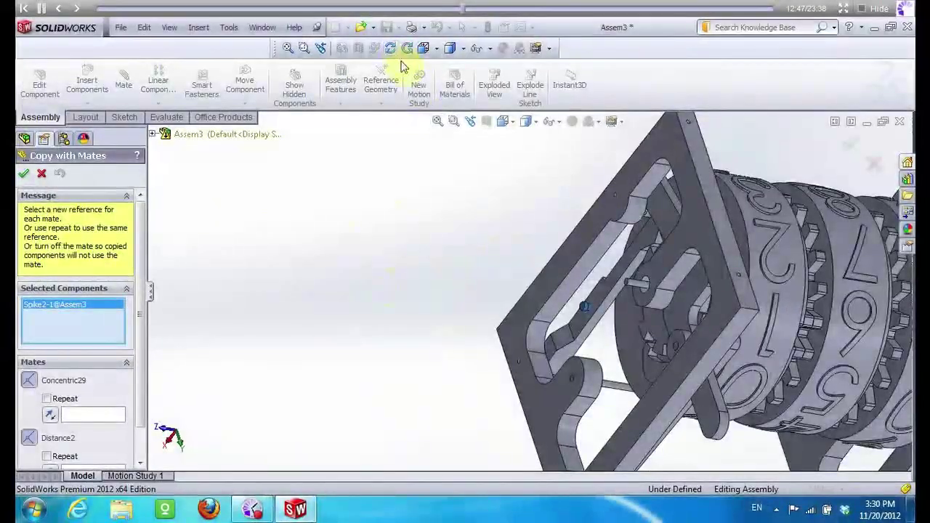
left_click(390, 48)
mouse_move(461, 220)
left_mouse_down()
mouse_move(534, 298)
mouse_move(627, 425)
left_mouse_up()
scroll(602, 390, "down", 3)
scroll(557, 334, "down", 3)
scroll(557, 335, "down", 2)
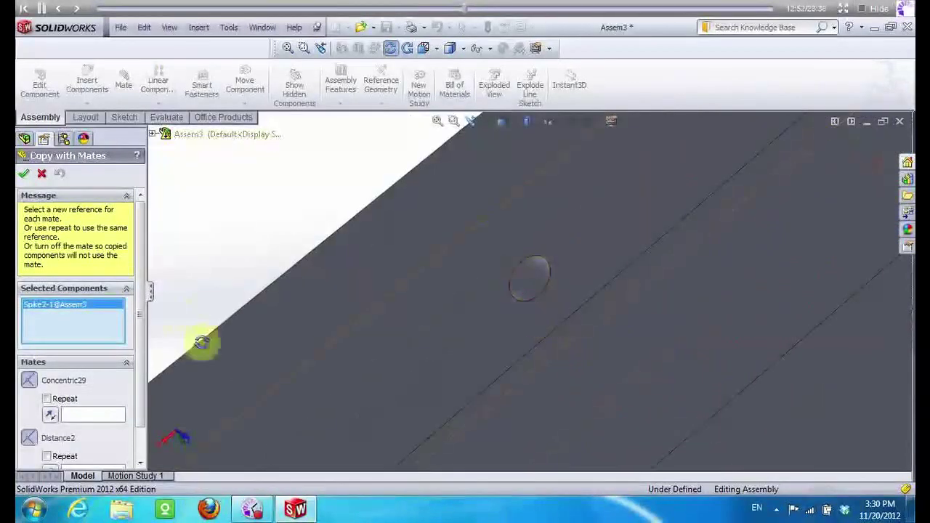
scroll(148, 348, "down", 1)
Assign new Concentric and Distance references on Part3 to place Spike2<2>
left_click(106, 380)
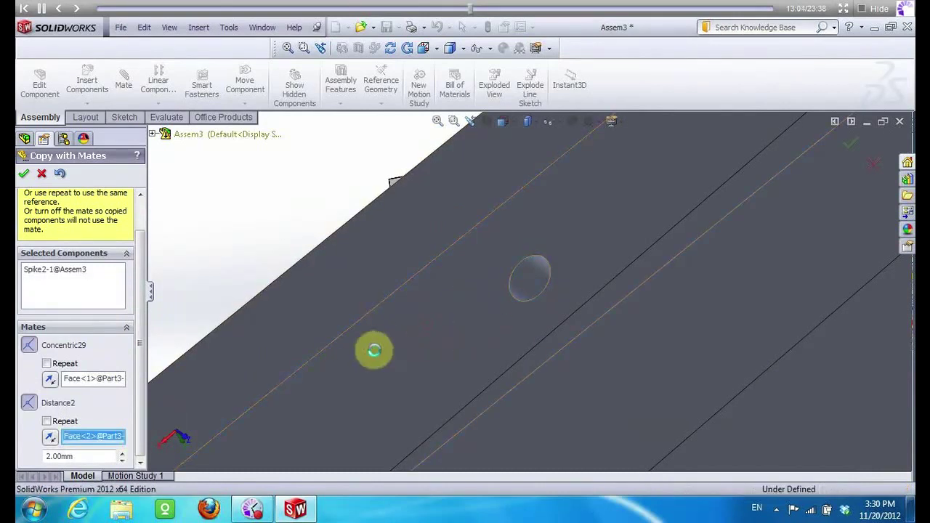
left_click(375, 356)
right_click(266, 208)
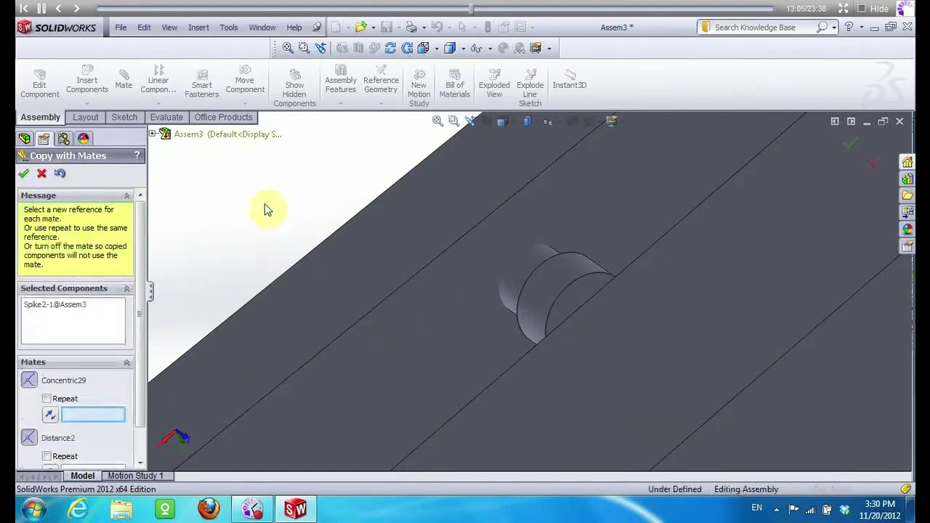
left_click(27, 174)
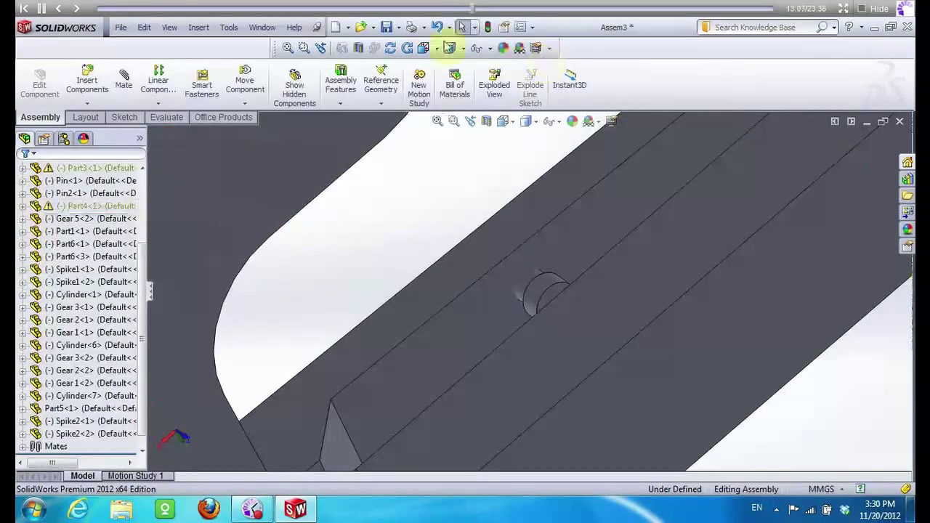
left_click(390, 48)
mouse_move(442, 176)
left_mouse_down()
mouse_move(482, 246)
mouse_move(457, 280)
mouse_move(529, 239)
mouse_move(533, 246)
mouse_move(346, 185)
left_mouse_up()
Insert the Rubber part from the Mechanical counter folder beside the frame
left_click(91, 85)
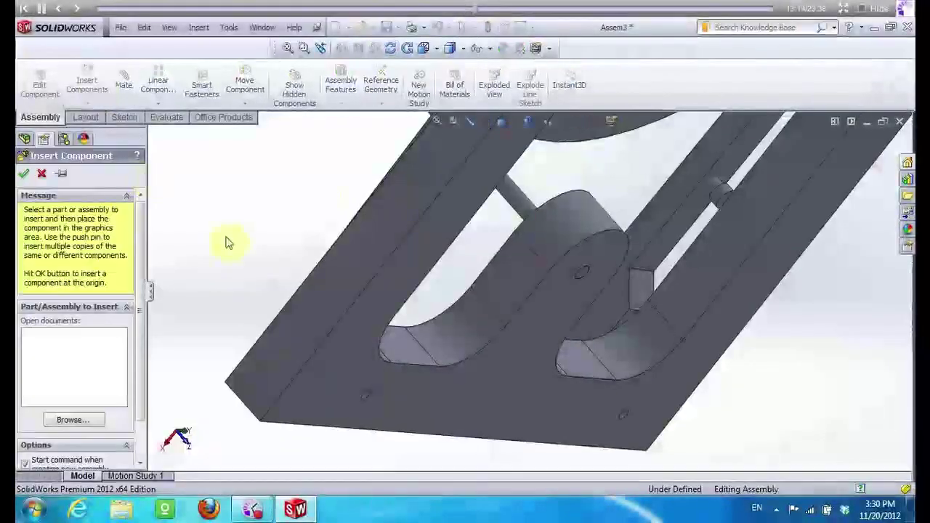
left_click(77, 419)
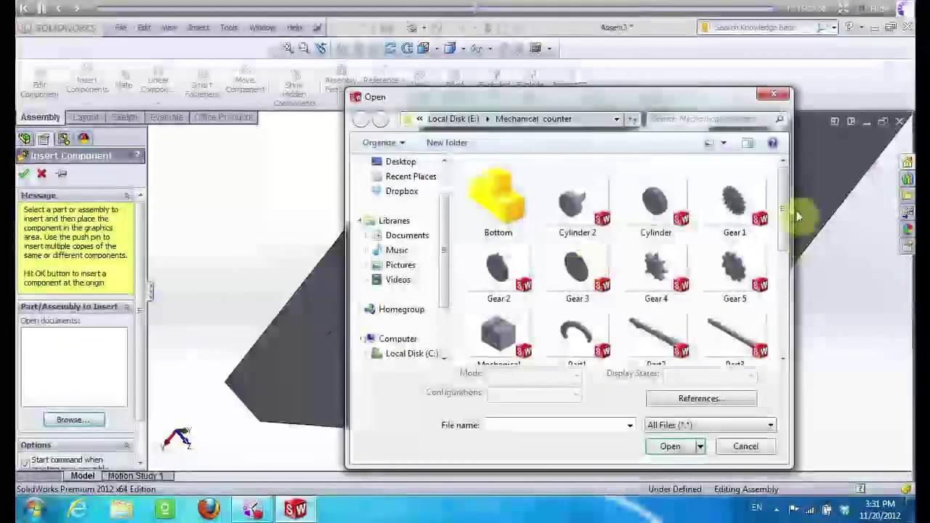
left_click_drag(784, 208, 784, 305)
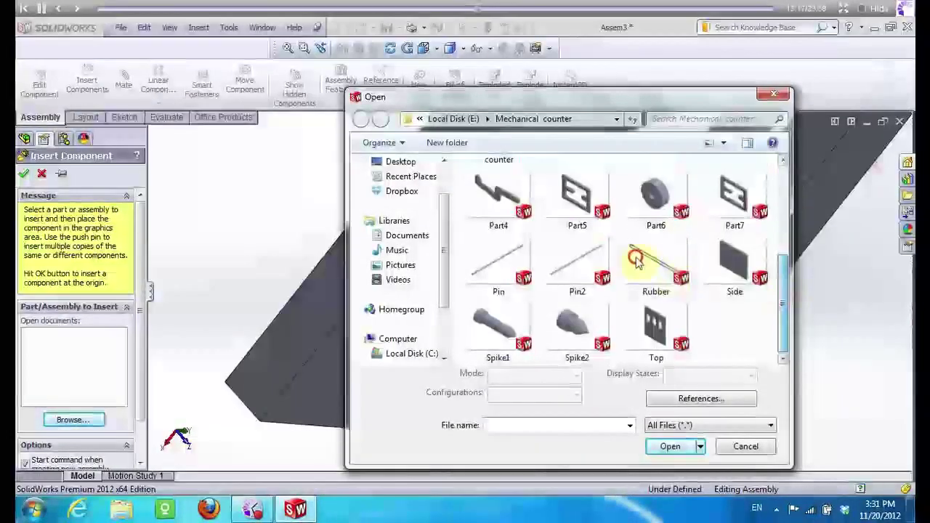
left_click(639, 257)
left_click(670, 445)
scroll(508, 327, "down", 5)
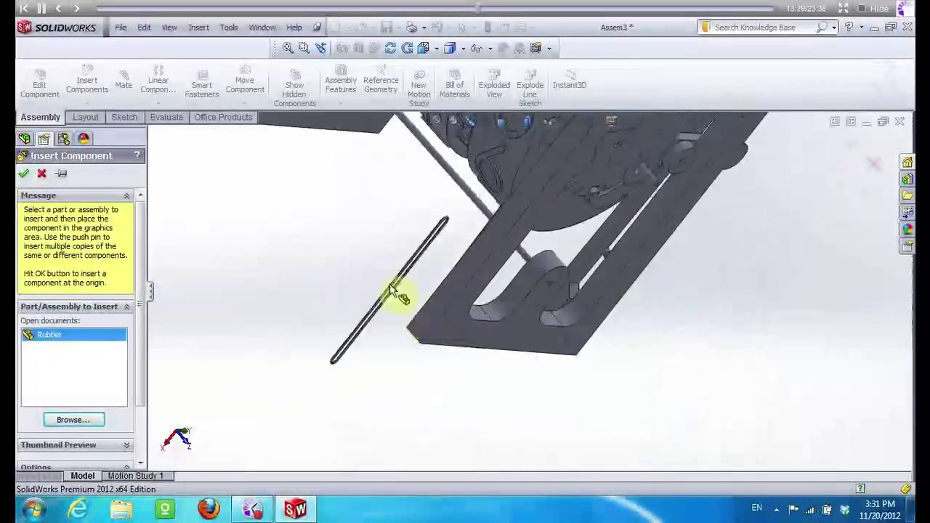
left_click(390, 280)
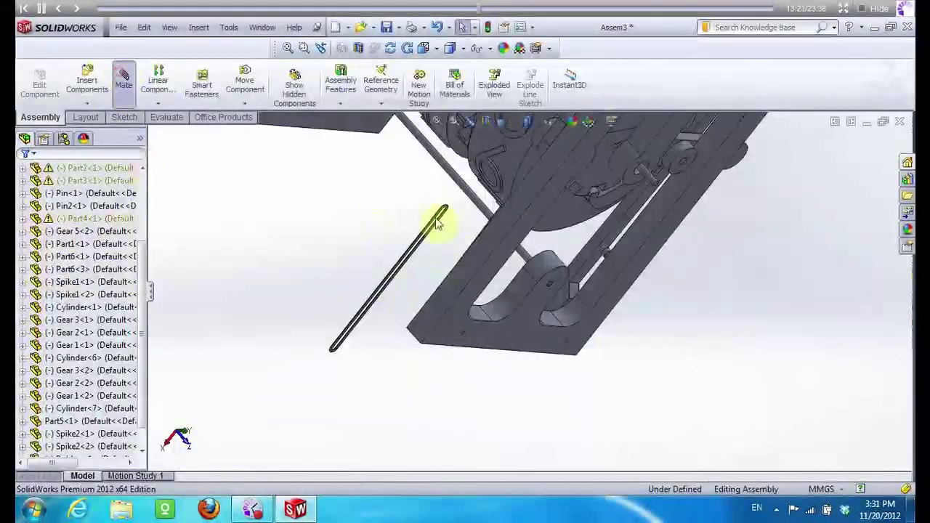
Rotate the view and select the spike face and rubber rod end edge for a mate
scroll(392, 341, "down", 3)
scroll(419, 321, "down", 2)
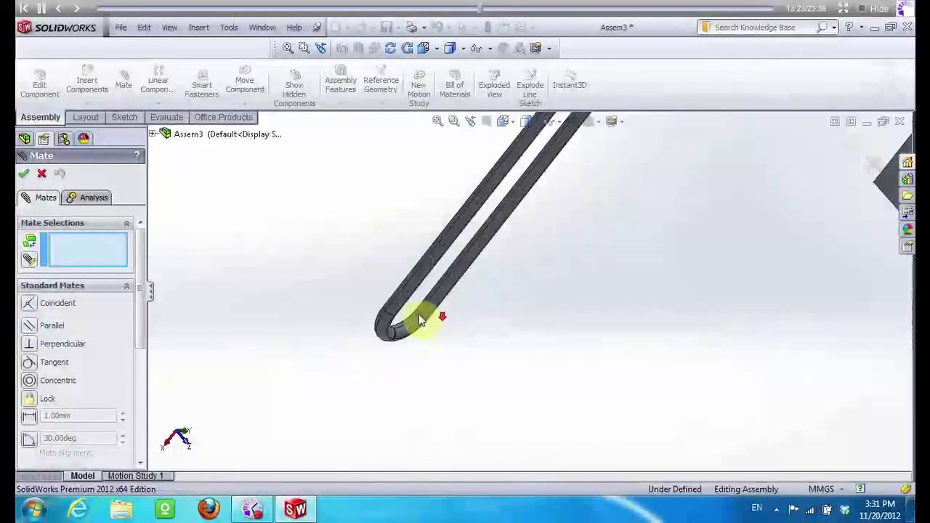
scroll(419, 320, "down", 2)
scroll(407, 324, "down", 3)
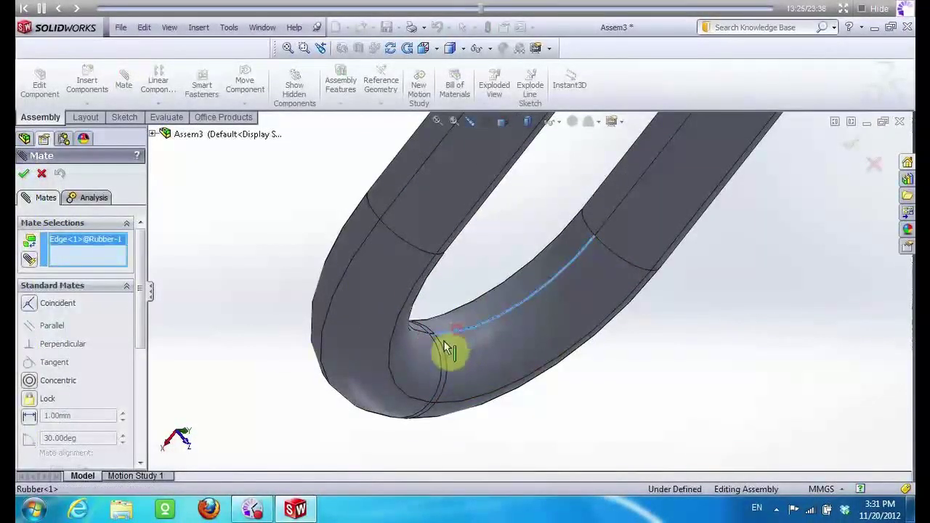
scroll(249, 336, "up", 5)
scroll(297, 353, "up", 3)
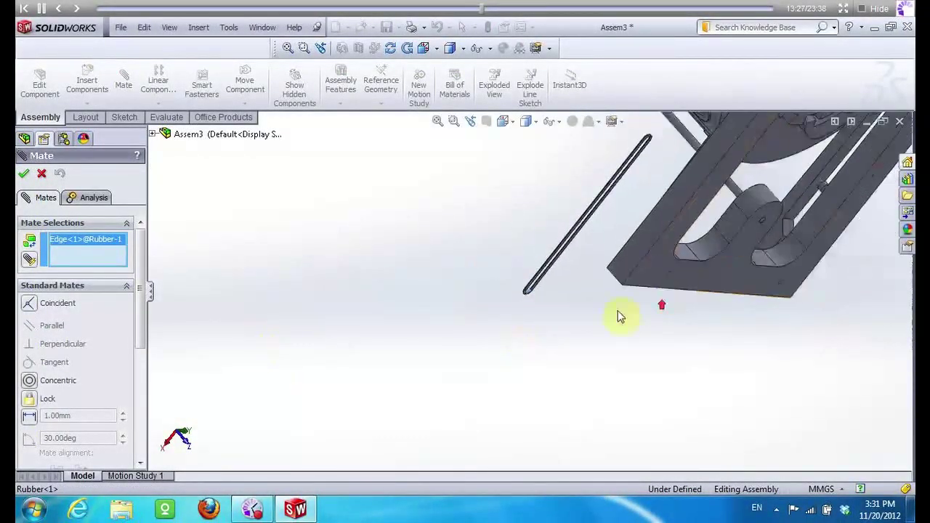
middle_click_drag(619, 316, 369, 24)
left_click(388, 49)
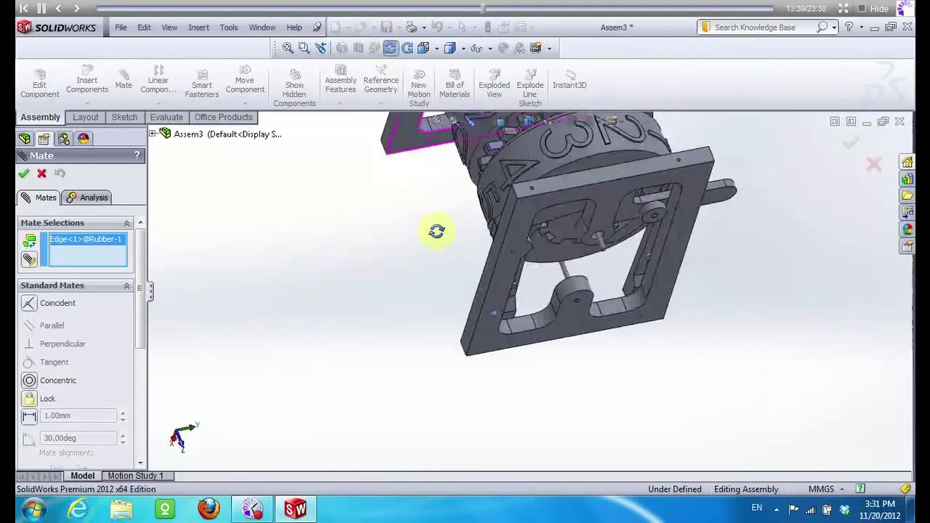
left_click_drag(472, 191, 353, 342)
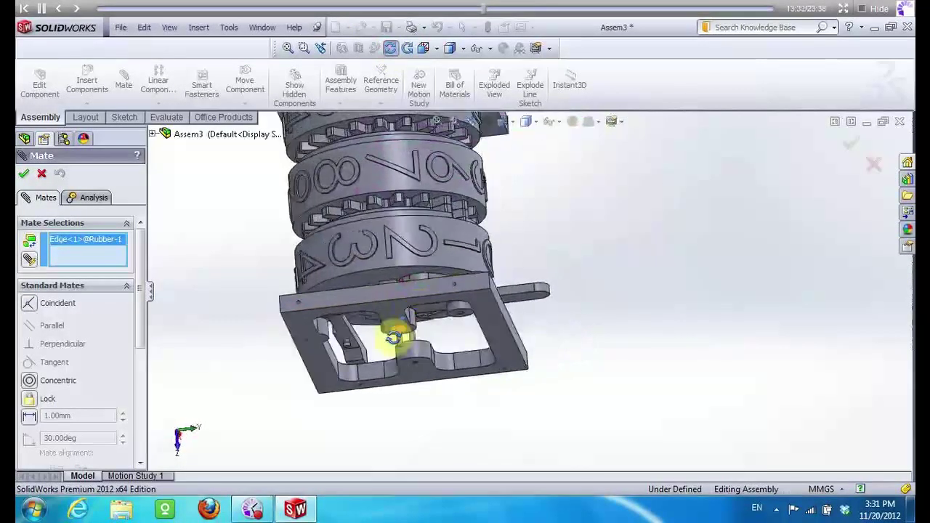
scroll(448, 298, "down", 5)
scroll(448, 298, "down", 3)
left_click(440, 309)
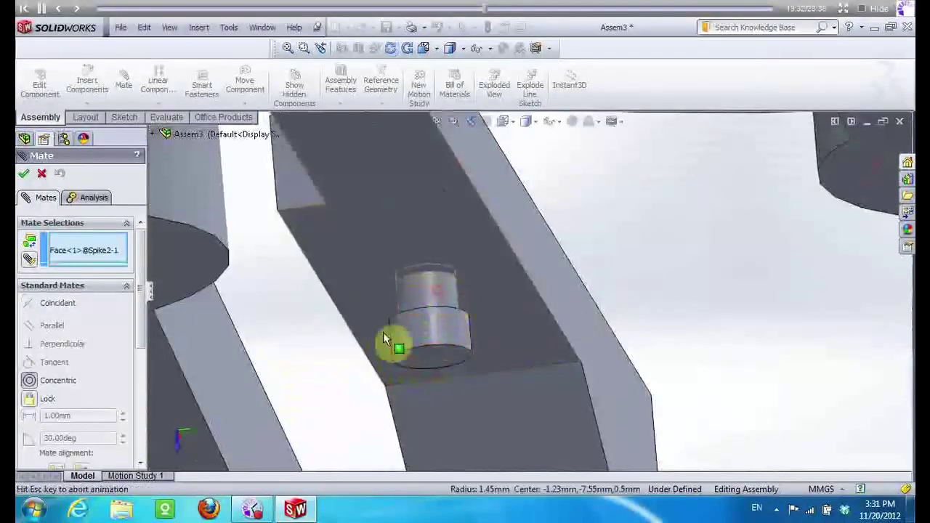
left_click(356, 355)
scroll(383, 247, "up", 3)
scroll(383, 244, "up", 3)
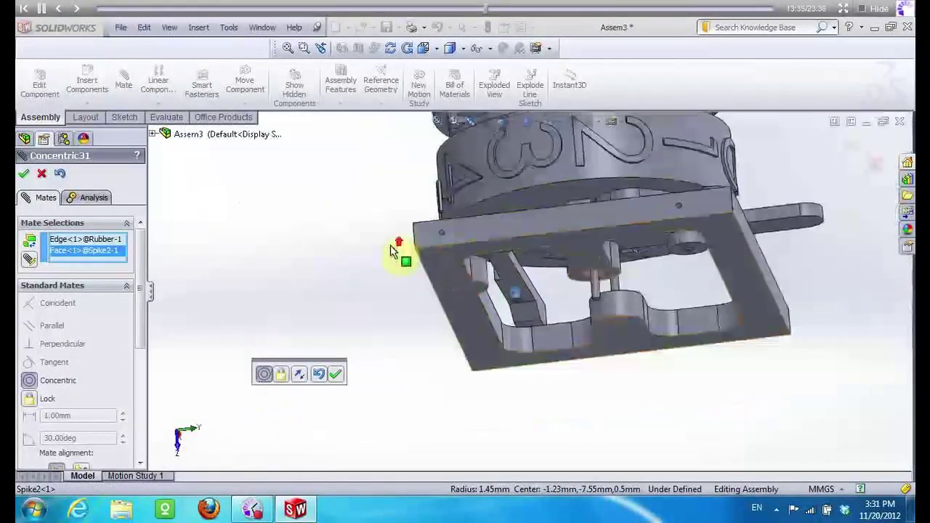
Discard the pending Concentric mate and drag the rubber rod into the frame
left_click(390, 48)
mouse_move(397, 193)
left_mouse_down()
mouse_move(472, 195)
mouse_move(254, 144)
left_mouse_up()
left_click(38, 176)
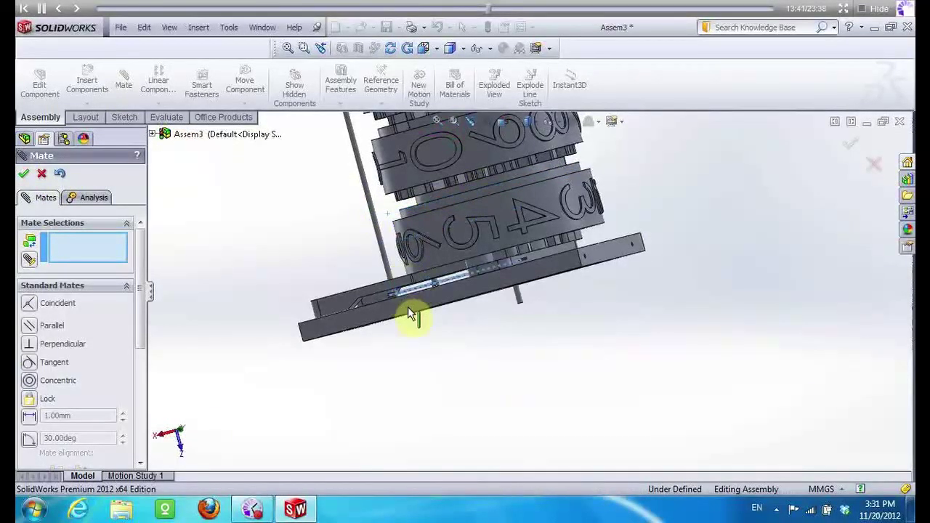
mouse_move(600, 193)
left_mouse_down()
mouse_move(644, 176)
mouse_move(618, 133)
left_mouse_up()
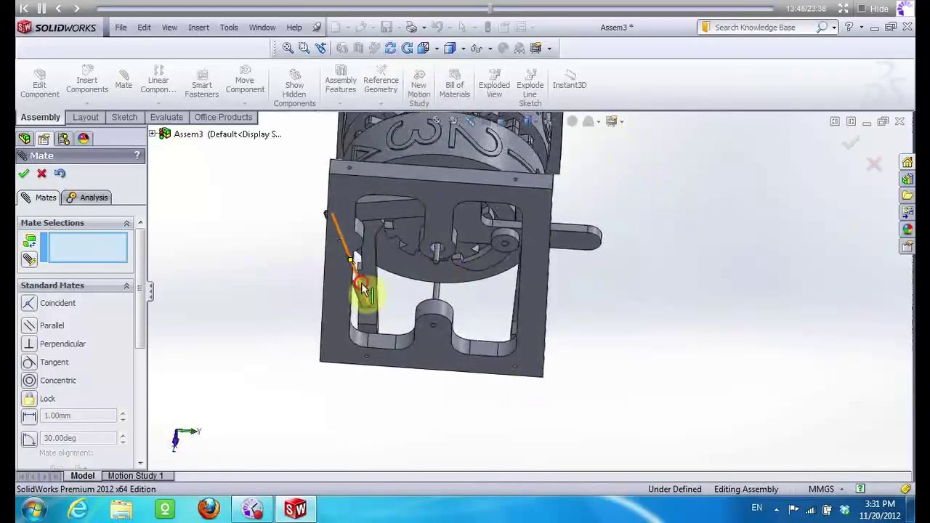
key("Escape")
mouse_move(362, 284)
left_mouse_down()
mouse_move(393, 311)
mouse_move(410, 280)
mouse_move(396, 287)
mouse_move(331, 248)
mouse_move(275, 186)
left_mouse_up()
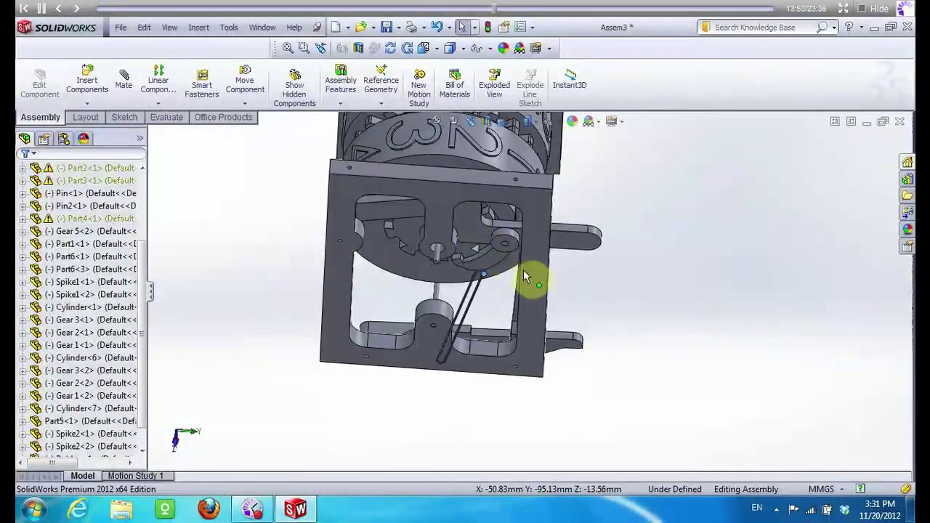
Reposition the rubber rod beneath the frame and cancel a first mate attempt
mouse_move(639, 348)
left_mouse_down()
mouse_move(613, 381)
mouse_move(525, 419)
left_mouse_up()
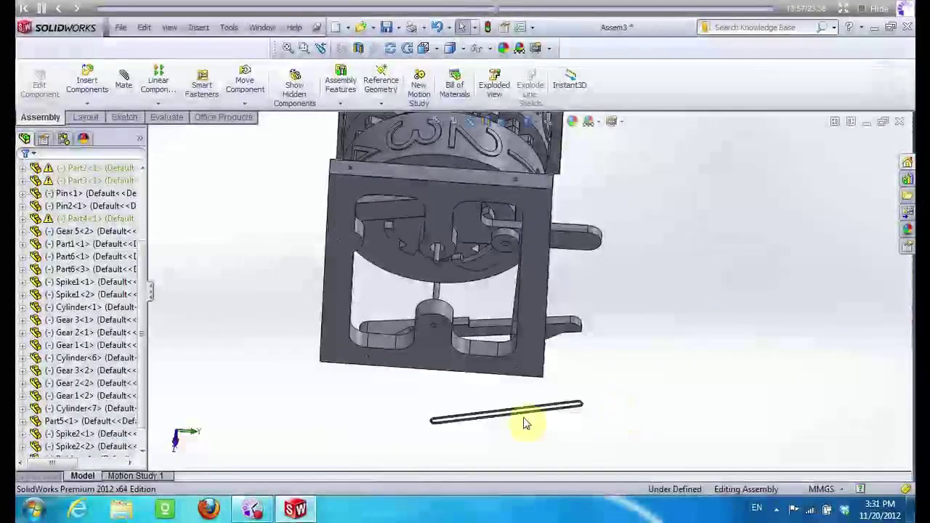
mouse_move(572, 325)
left_mouse_down()
mouse_move(441, 280)
mouse_move(417, 249)
mouse_move(350, 204)
left_mouse_up()
left_click(123, 80)
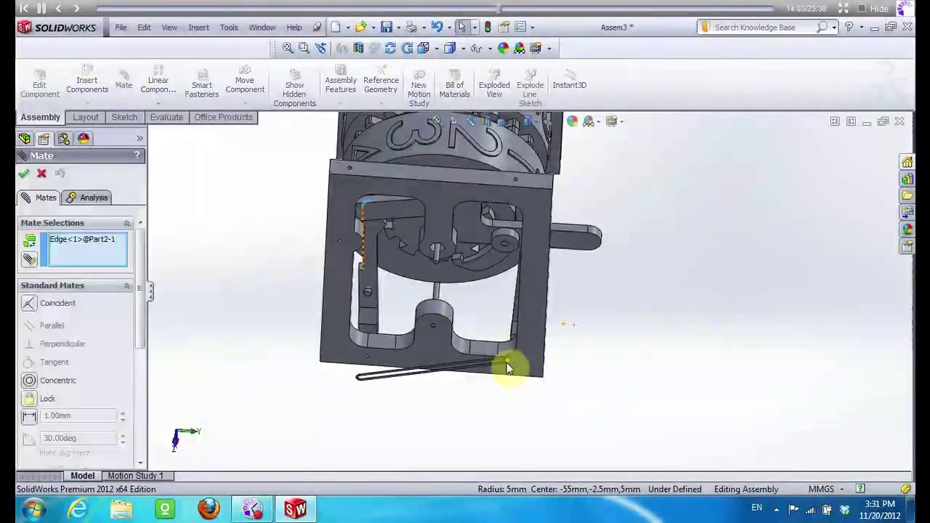
scroll(507, 367, "down", 3)
scroll(515, 326, "down", 3)
scroll(544, 369, "down", 3)
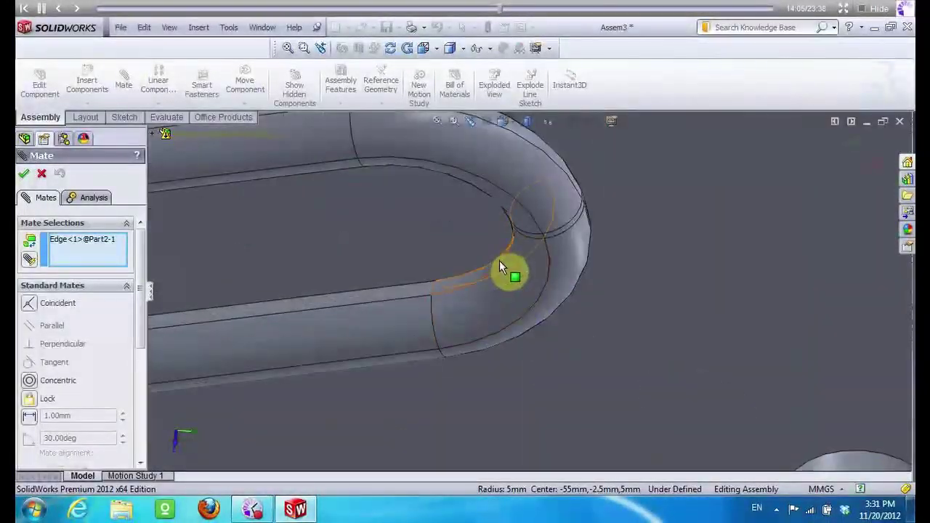
left_click(501, 261)
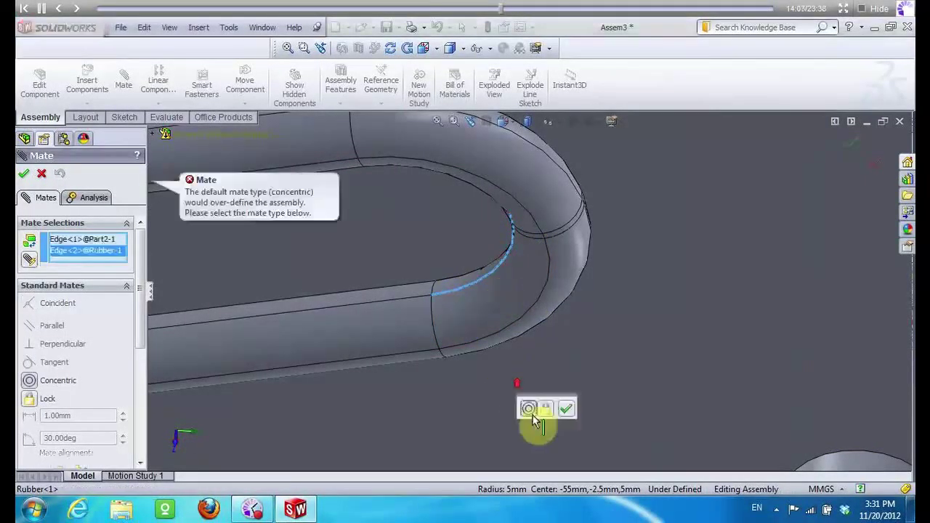
scroll(534, 420, "up", 3)
scroll(527, 410, "up", 3)
key("Escape")
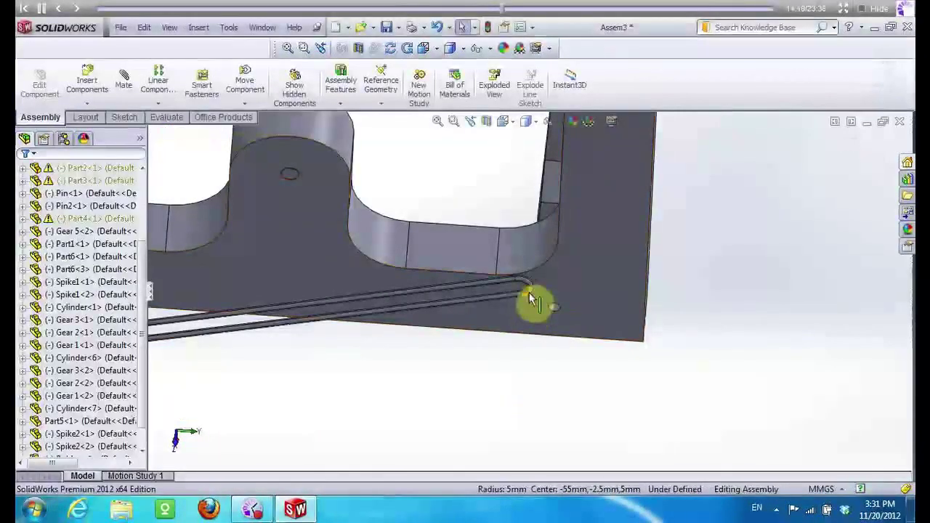
Select the second spike's cylinder face, then cancel another mate attempt
scroll(529, 294, "down", 2)
scroll(529, 294, "down", 2)
scroll(486, 374, "up", 5)
middle_click_drag(467, 366, 534, 278)
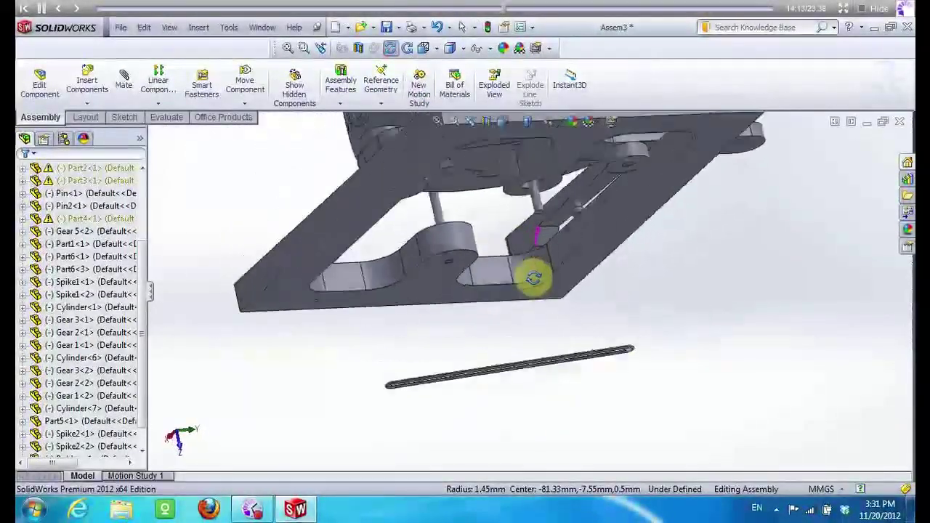
scroll(567, 218, "down", 3)
scroll(535, 254, "down", 3)
left_click(514, 267)
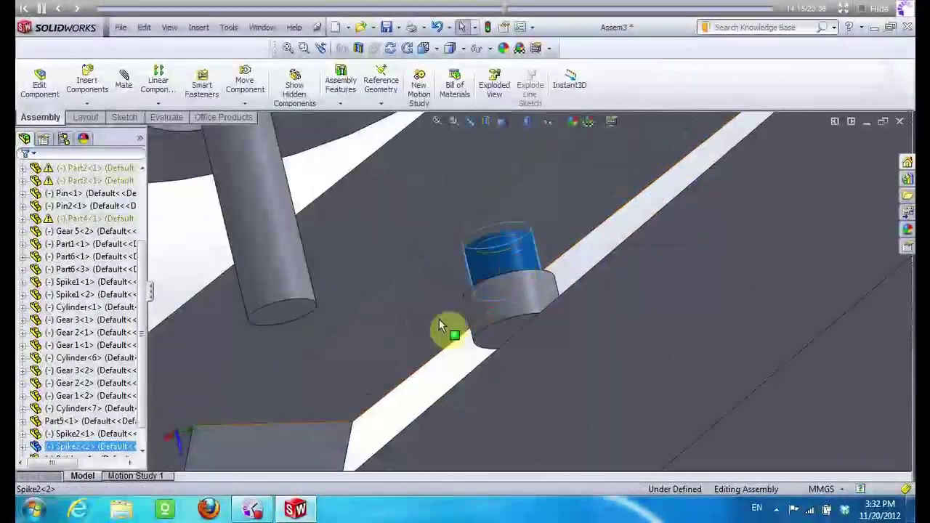
scroll(436, 327, "up", 2)
scroll(498, 269, "up", 2)
scroll(491, 253, "up", 2)
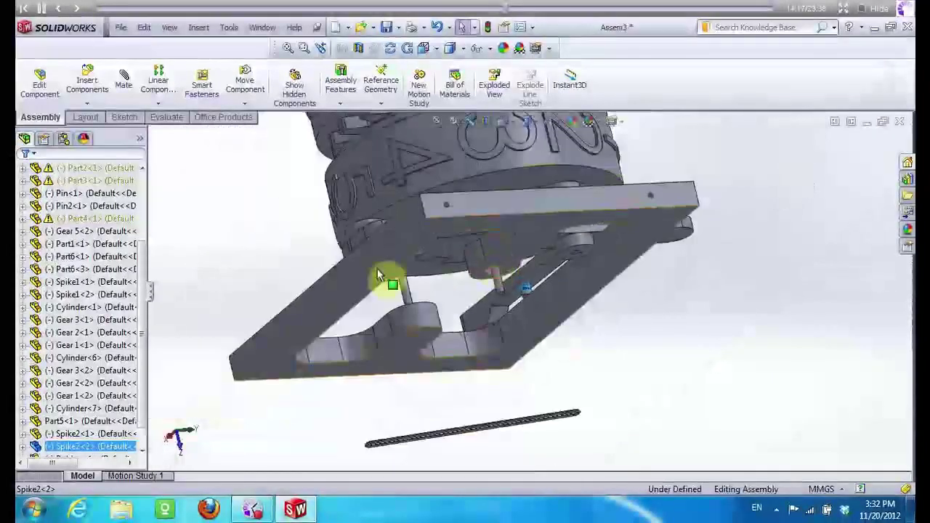
left_click(122, 86)
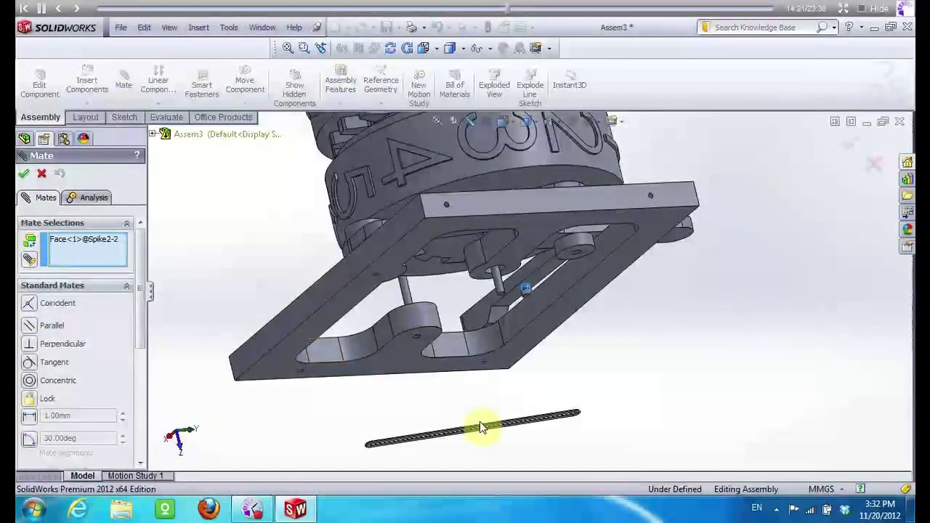
scroll(598, 436, "down", 3)
key("Escape")
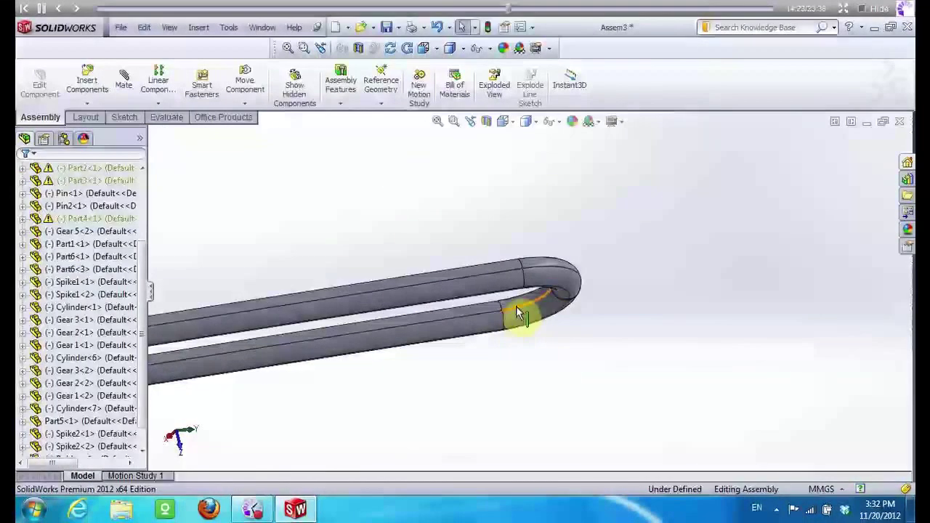
Mate the rod's bend edge concentric with the Spike2-2 cylinder
left_click(516, 306)
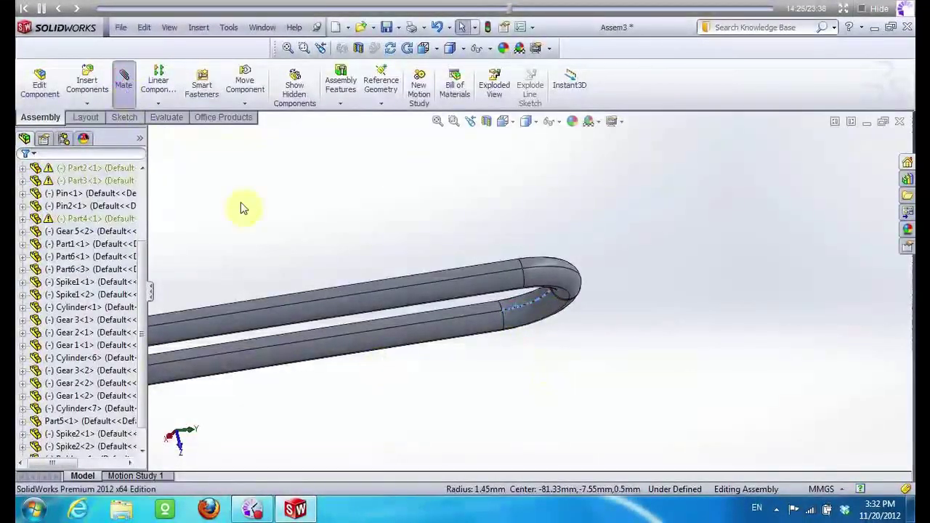
scroll(478, 427, "up", 5)
scroll(524, 460, "up", 3)
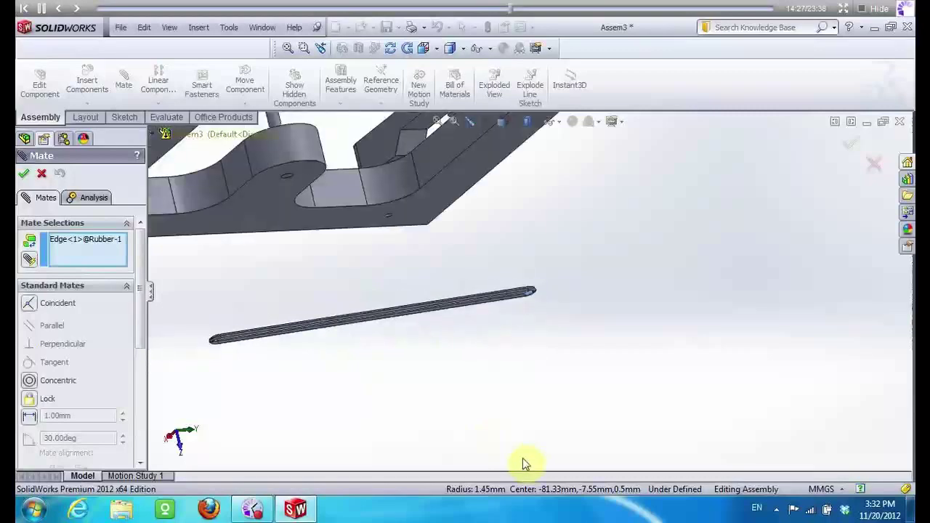
scroll(514, 215, "down", 5)
scroll(514, 215, "down", 4)
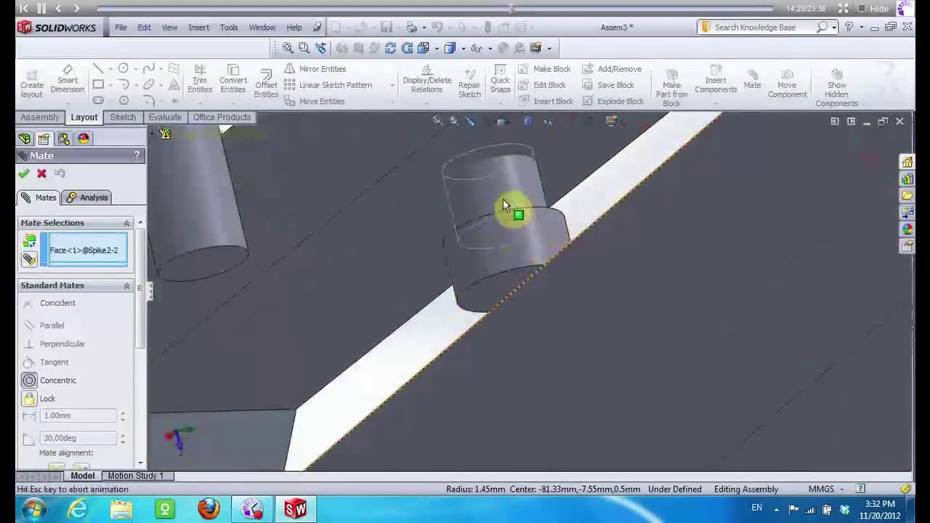
left_click(508, 216)
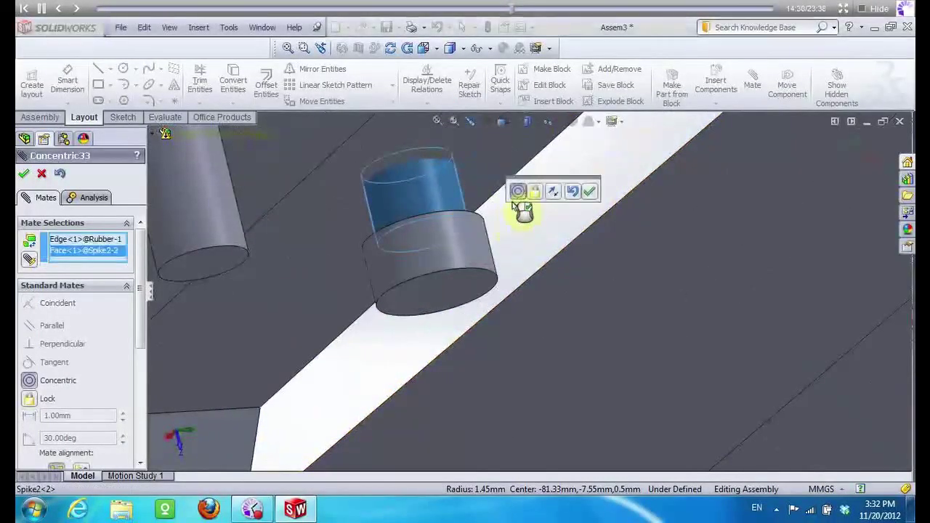
left_click(591, 195)
scroll(499, 196, "up", 3)
scroll(508, 246, "up", 3)
scroll(509, 283, "up", 2)
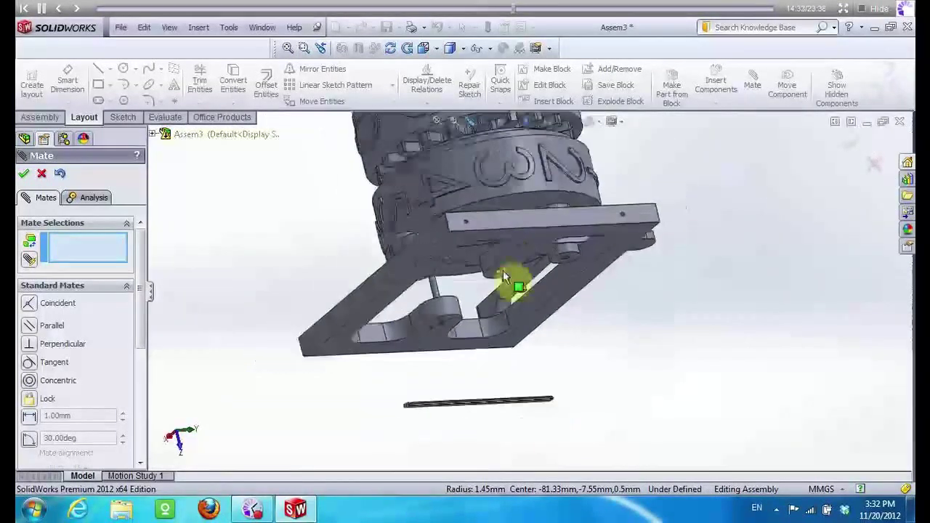
scroll(531, 370, "down", 3)
scroll(566, 327, "down", 2)
scroll(581, 390, "down", 2)
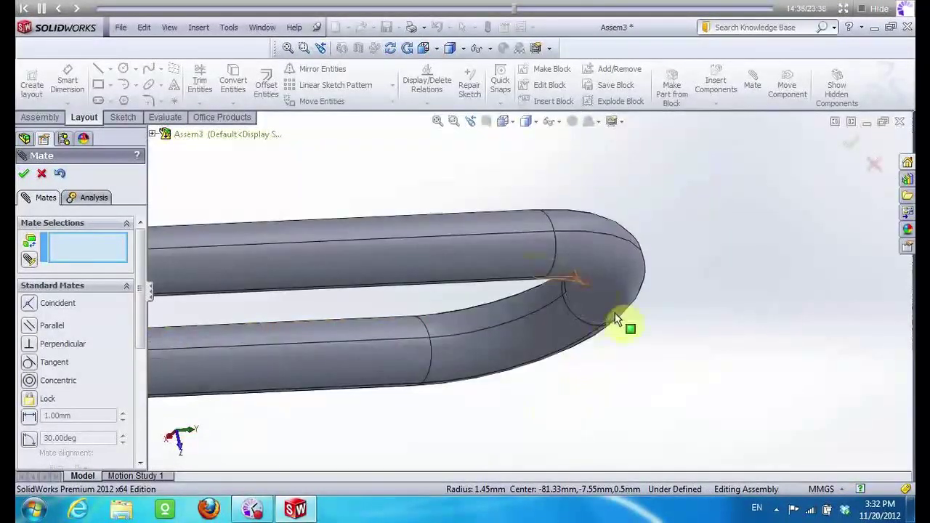
scroll(610, 331, "down", 2)
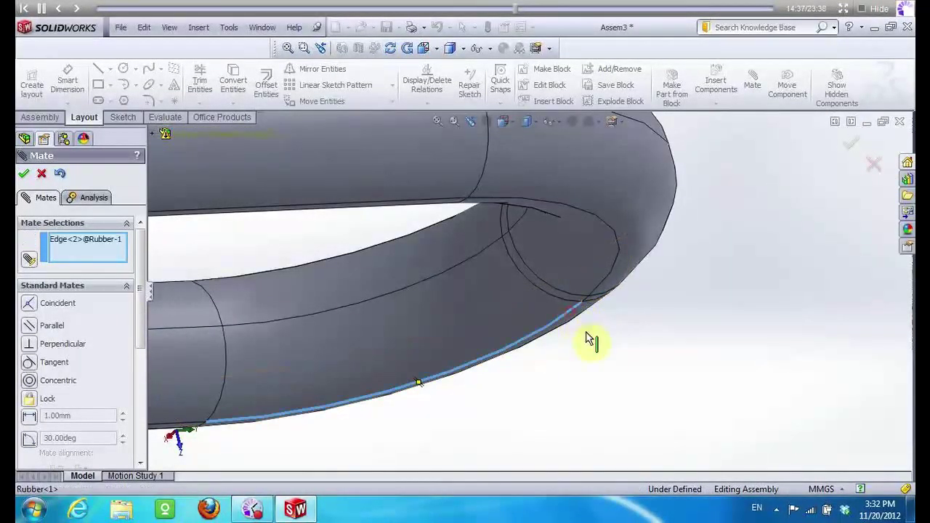
scroll(591, 367, "up", 3)
scroll(574, 386, "up", 2)
scroll(564, 385, "up", 2)
scroll(559, 384, "up", 2)
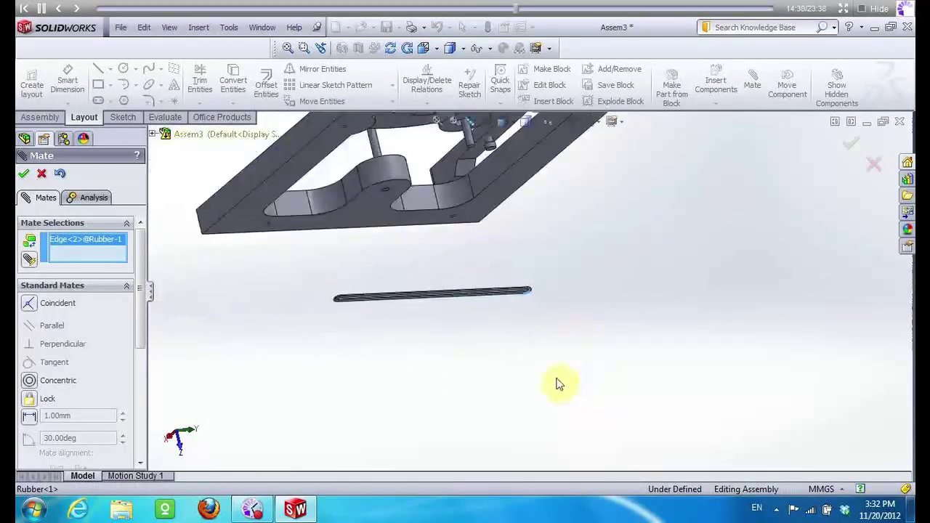
scroll(529, 201, "down", 2)
scroll(509, 197, "down", 3)
scroll(435, 65, "up", 1)
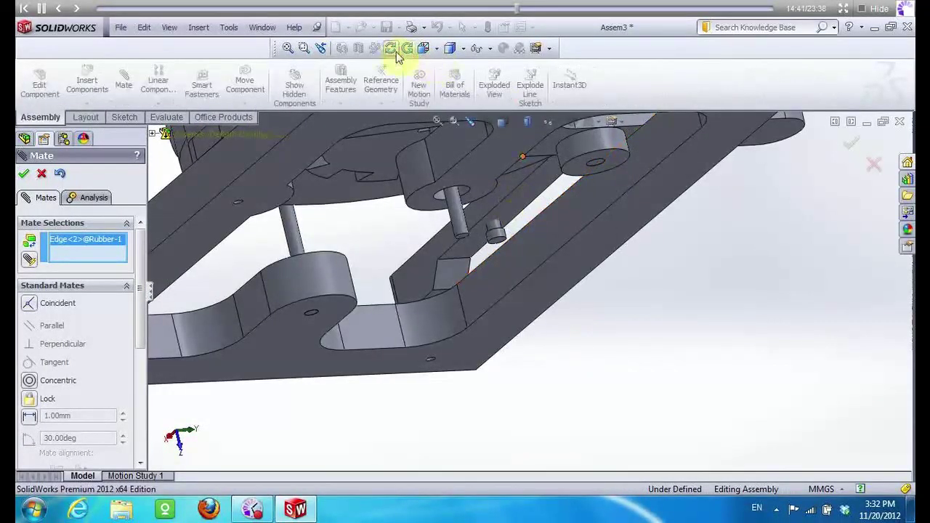
Try a Coincident mate between the spike's top face and rod edge, then discard it
left_click(390, 48)
mouse_move(441, 214)
left_mouse_down()
mouse_move(518, 291)
mouse_move(564, 307)
mouse_move(576, 297)
mouse_move(515, 264)
left_mouse_up()
scroll(514, 282, "down", 3)
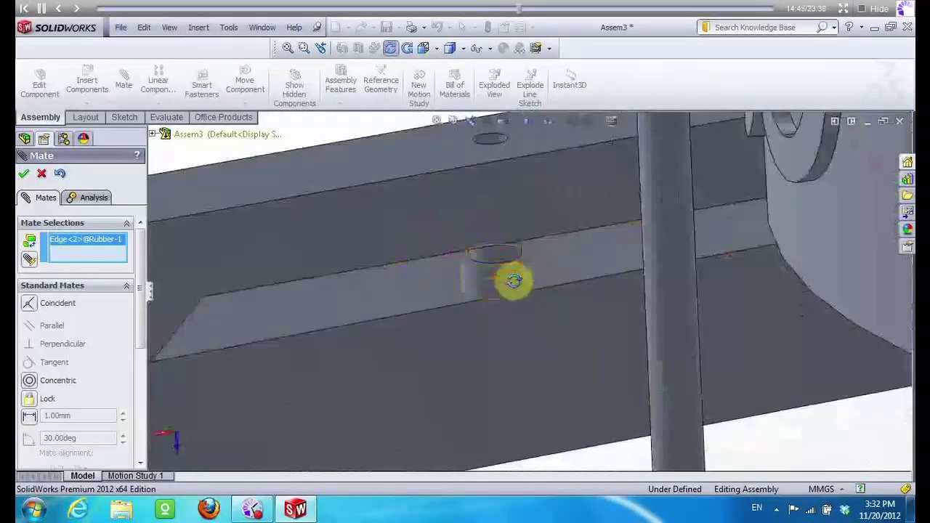
scroll(513, 281, "down", 3)
scroll(457, 245, "down", 2)
left_click(468, 231)
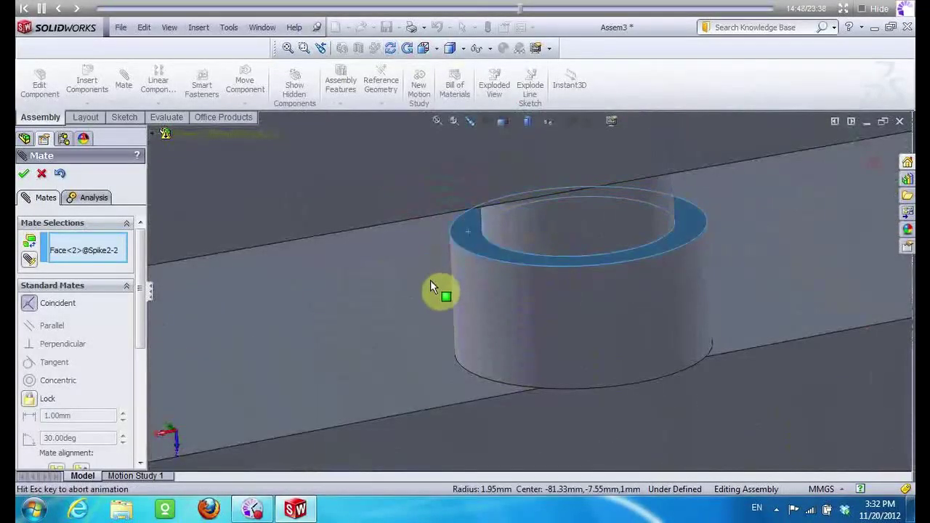
left_click(430, 281)
left_click(38, 175)
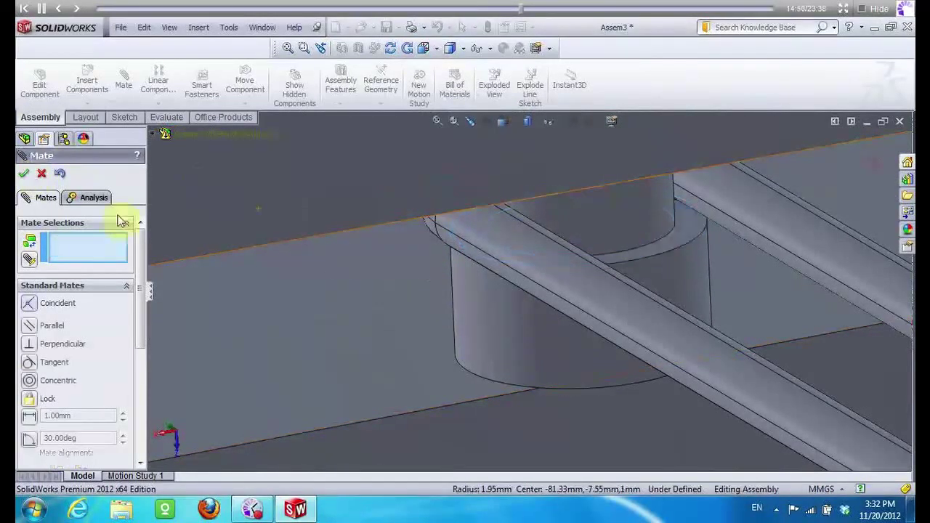
Orbit the view to inspect the frame underside and the number wheels
scroll(332, 210, "up", 3)
scroll(367, 223, "up", 3)
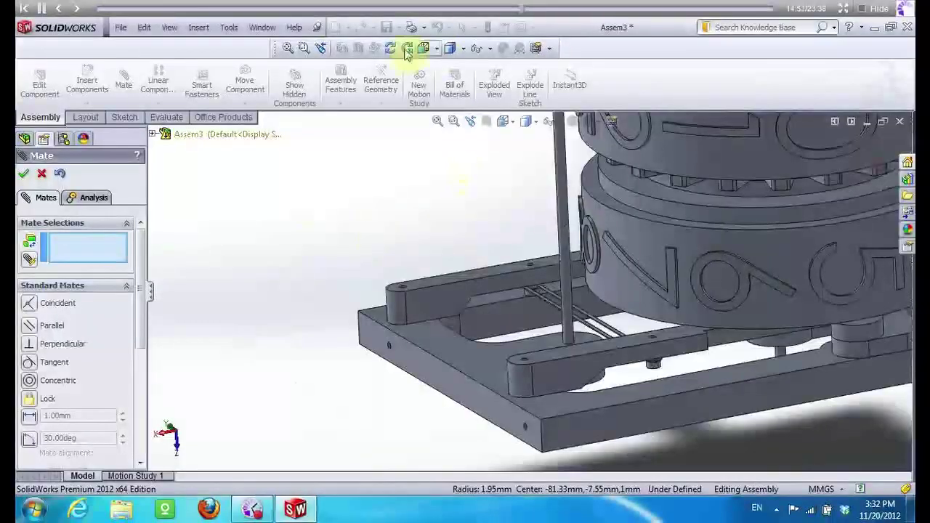
left_click(398, 49)
mouse_move(534, 278)
left_mouse_down()
mouse_move(548, 243)
mouse_move(487, 243)
mouse_move(405, 91)
mouse_move(498, 255)
mouse_move(484, 191)
mouse_move(515, 162)
mouse_move(498, 185)
mouse_move(473, 293)
left_mouse_up()
mouse_move(462, 204)
left_mouse_down()
mouse_move(397, 160)
mouse_move(394, 146)
mouse_move(385, 149)
left_mouse_up()
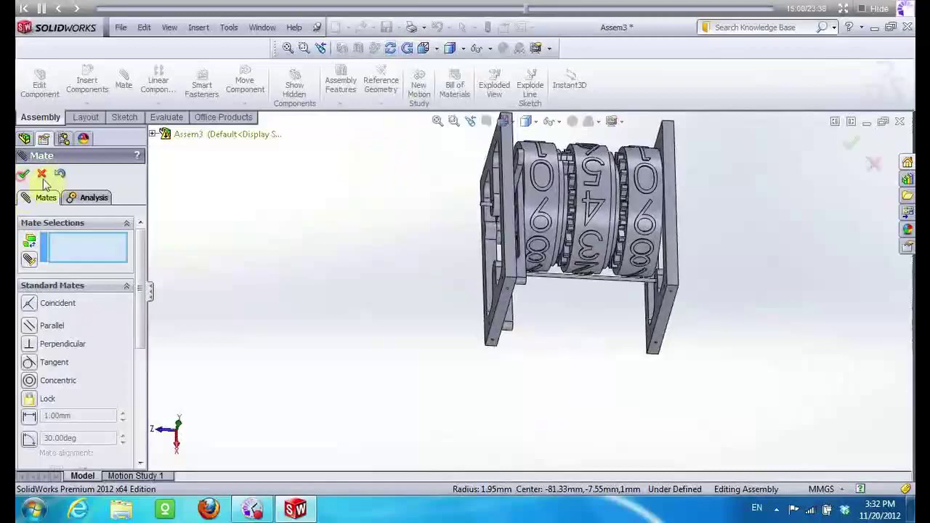
Insert the Gear 4 part into the counter assembly
left_click(42, 175)
left_click(87, 81)
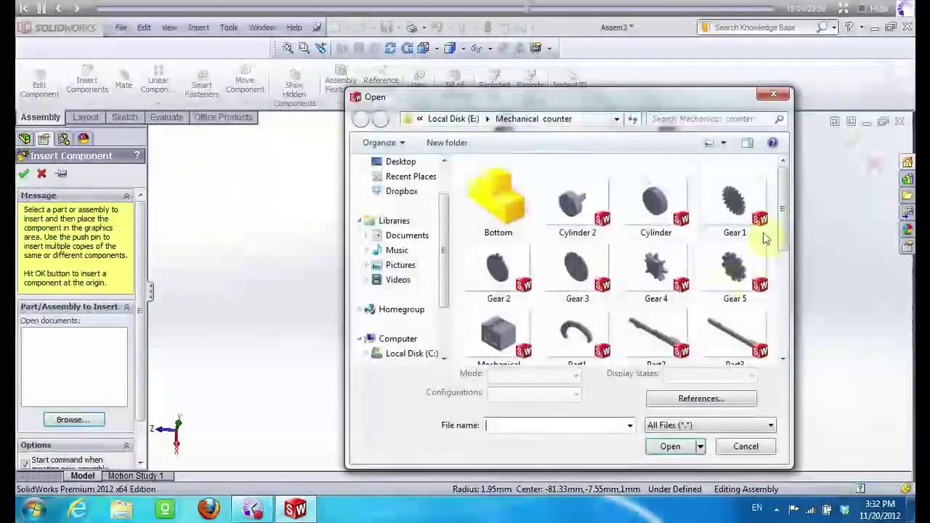
left_click(657, 269)
left_click(670, 446)
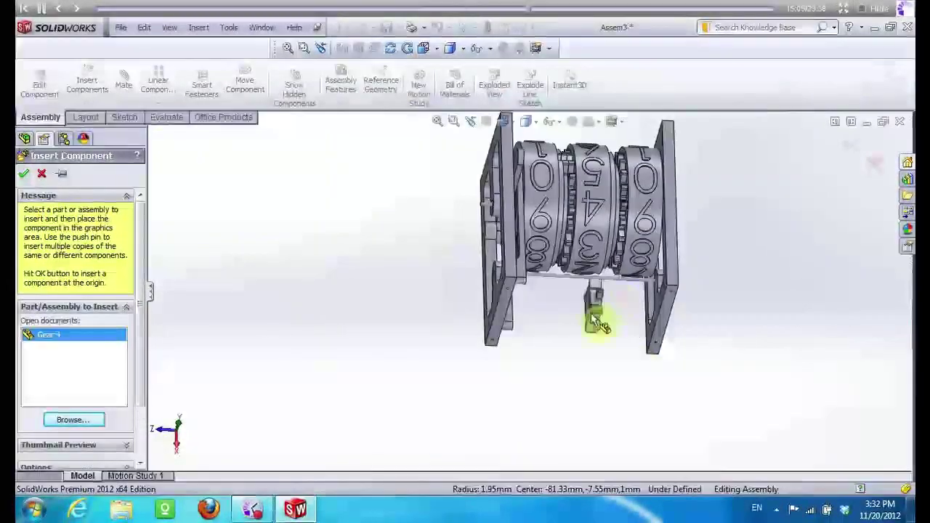
left_click(595, 334)
Mate Gear 4 concentric to the pin
left_click(124, 84)
scroll(603, 307, "down", 3)
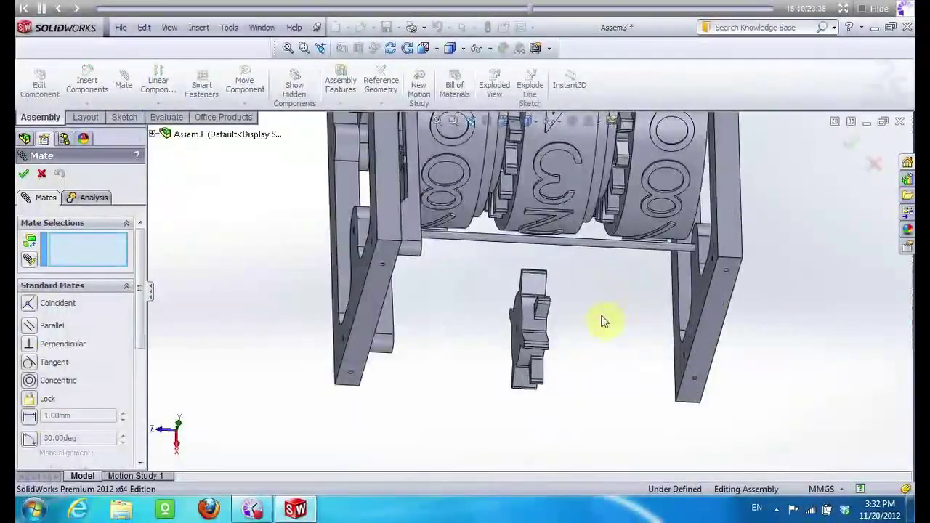
scroll(522, 322, "down", 2)
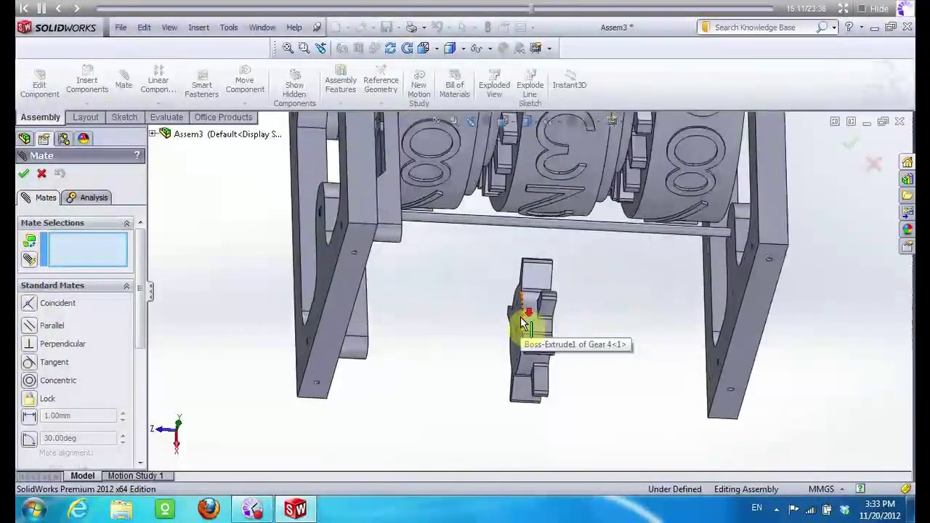
scroll(522, 320, "down", 2)
scroll(520, 317, "down", 3)
scroll(516, 314, "down", 2)
scroll(519, 298, "down", 2)
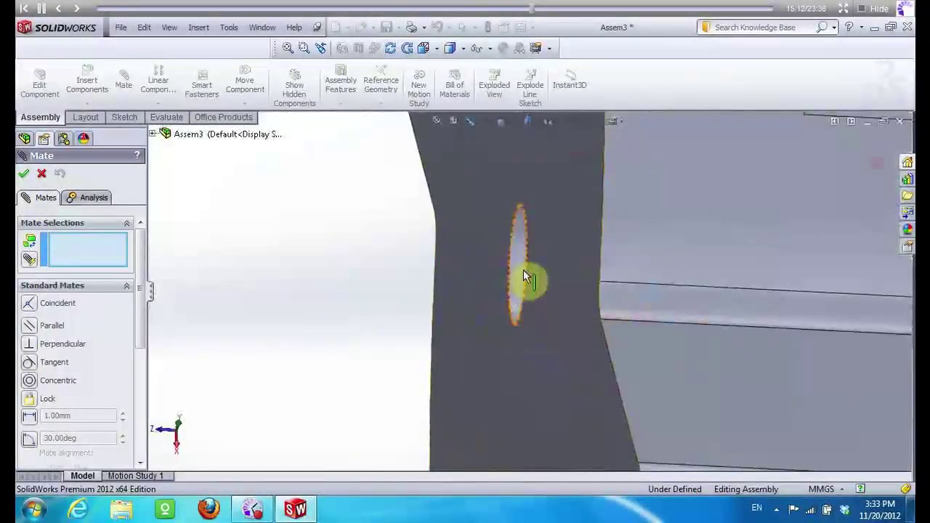
scroll(513, 363, "up", 3)
scroll(501, 399, "up", 3)
scroll(480, 335, "up", 1)
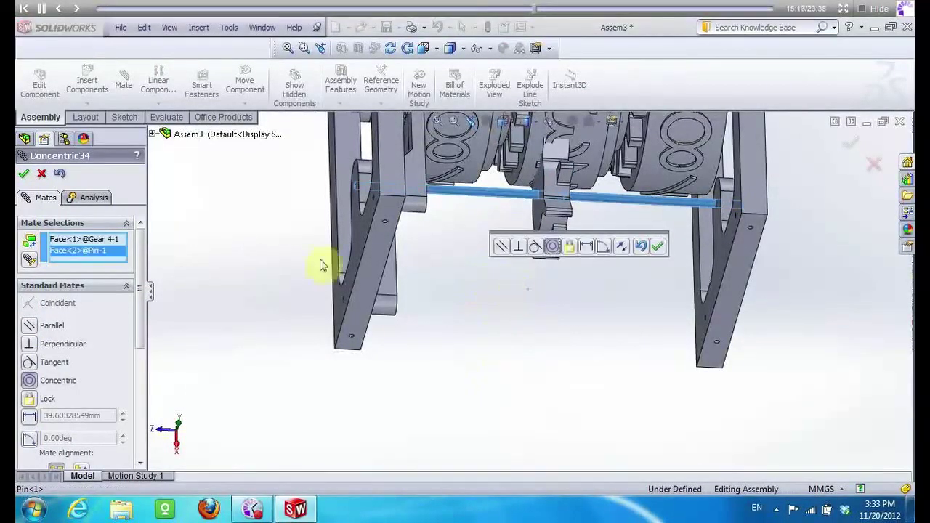
left_click(23, 173)
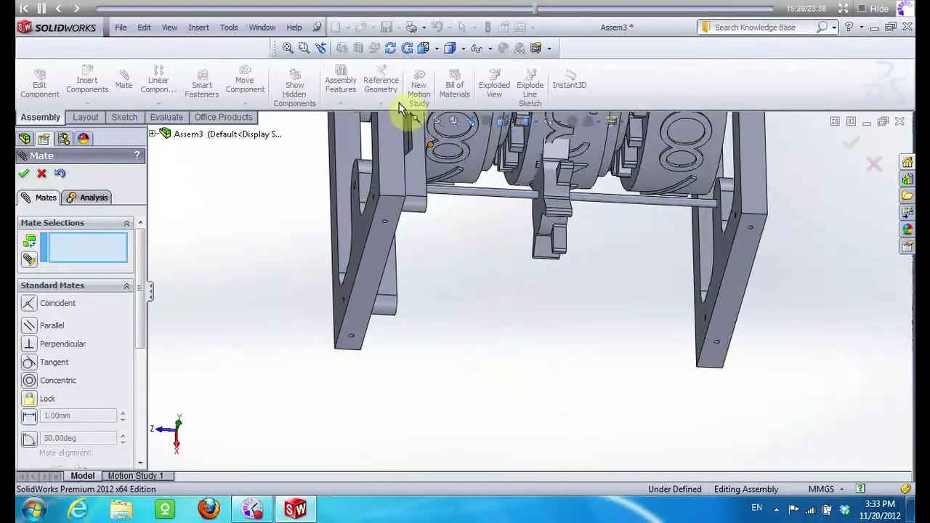
Mate Gear 4 coincident with the side face of Gear 3
left_click(390, 48)
mouse_move(392, 145)
left_mouse_down()
mouse_move(390, 172)
mouse_move(370, 175)
left_mouse_up()
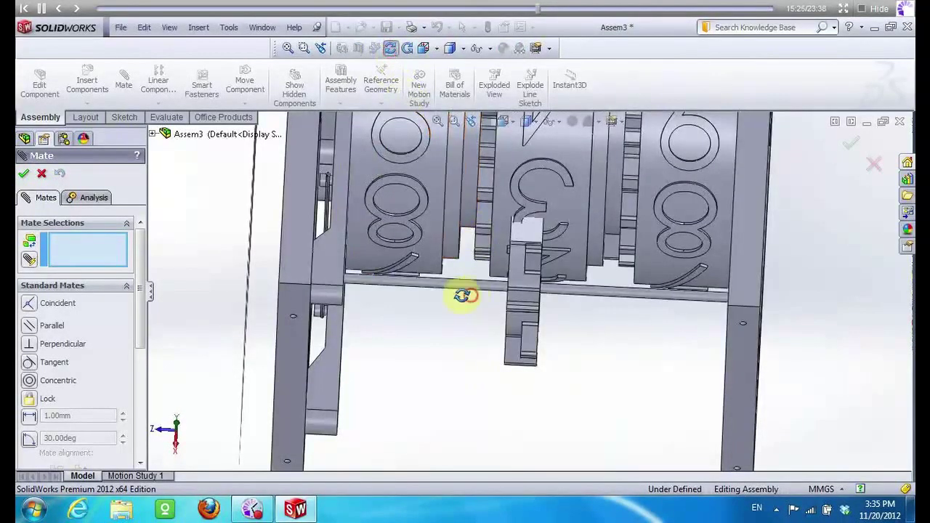
left_click_drag(462, 295, 473, 245)
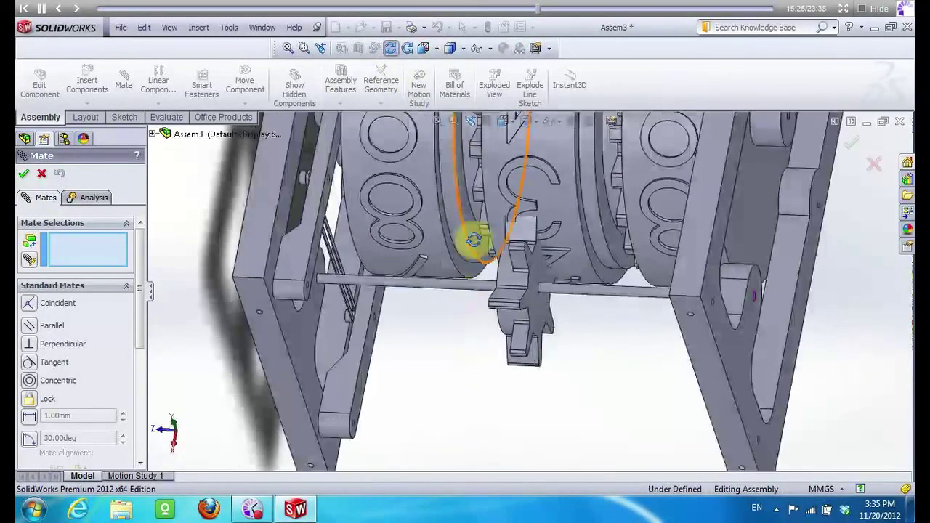
scroll(481, 232, "down", 3)
left_click(483, 228)
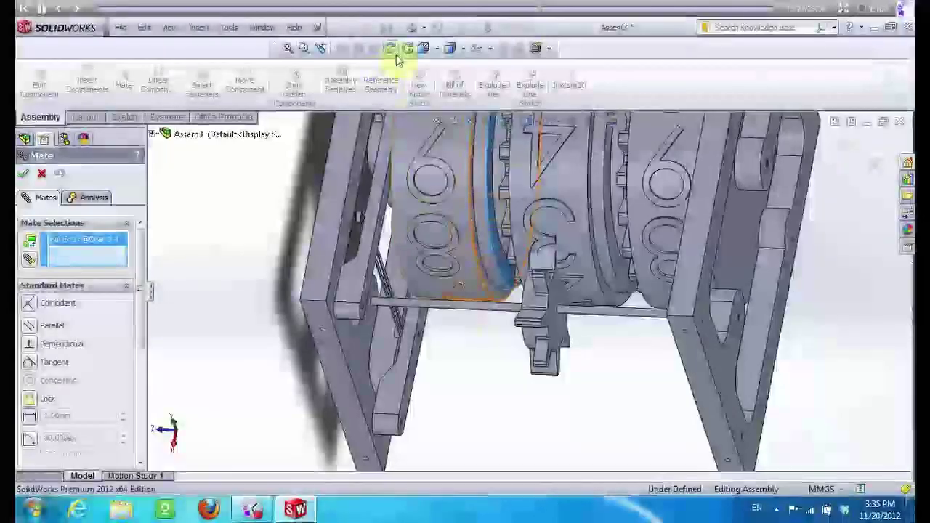
left_click(394, 50)
left_click_drag(482, 286, 553, 323)
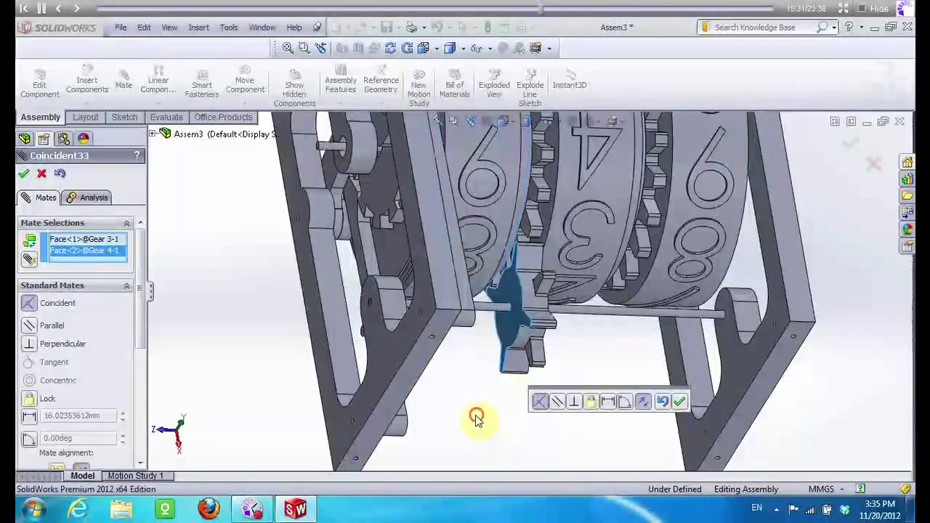
left_click(679, 401)
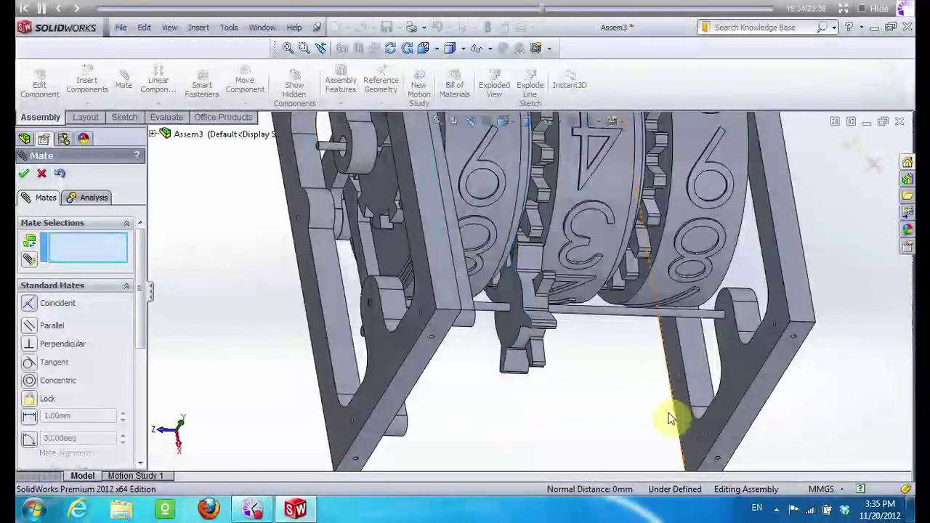
left_click(24, 176)
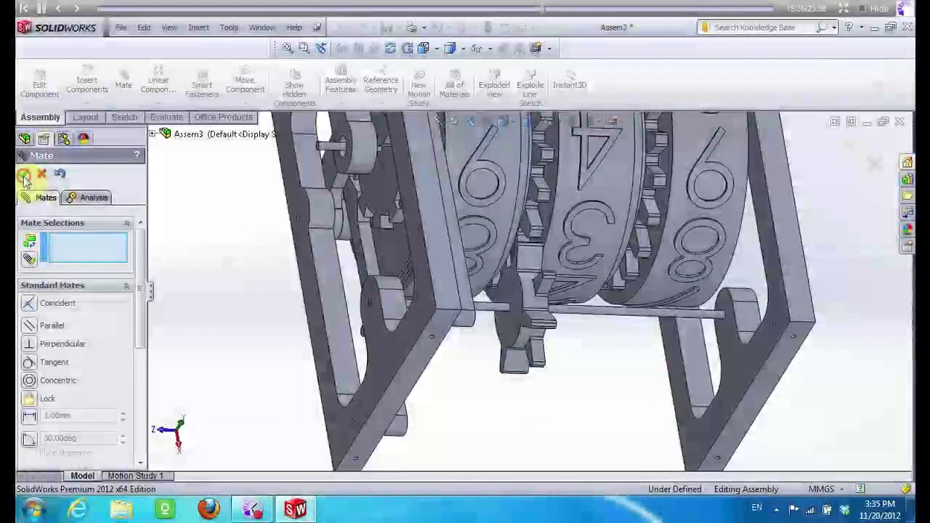
Drag Gear 4 to test its mated motion, then select it in the tree
left_click_drag(523, 349, 534, 327)
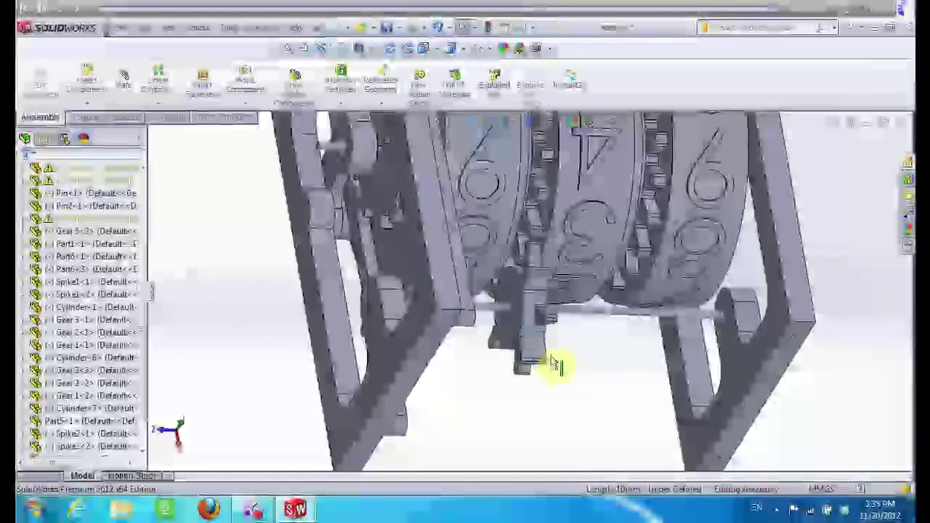
mouse_move(552, 351)
left_mouse_down()
mouse_move(501, 287)
mouse_move(415, 266)
mouse_move(407, 312)
mouse_move(400, 243)
mouse_move(375, 234)
mouse_move(400, 249)
mouse_move(412, 227)
mouse_move(401, 217)
left_mouse_up()
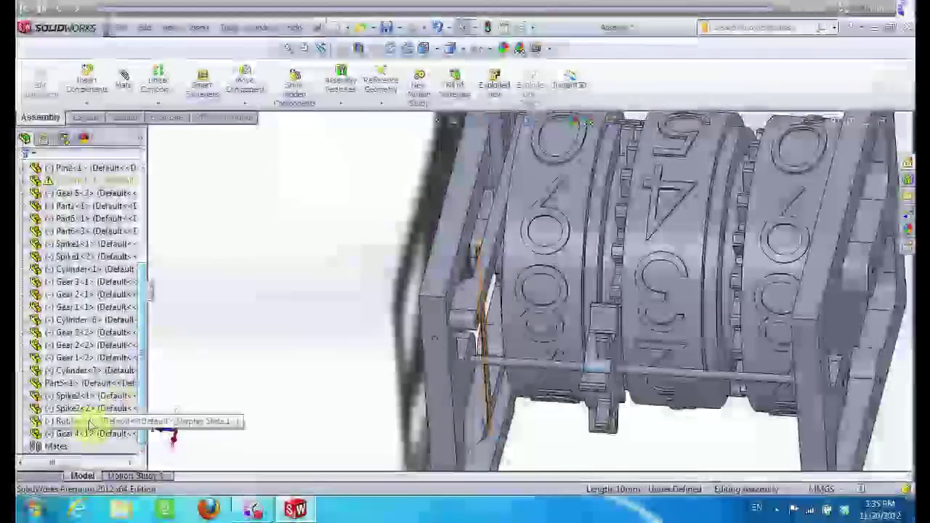
left_click(86, 434)
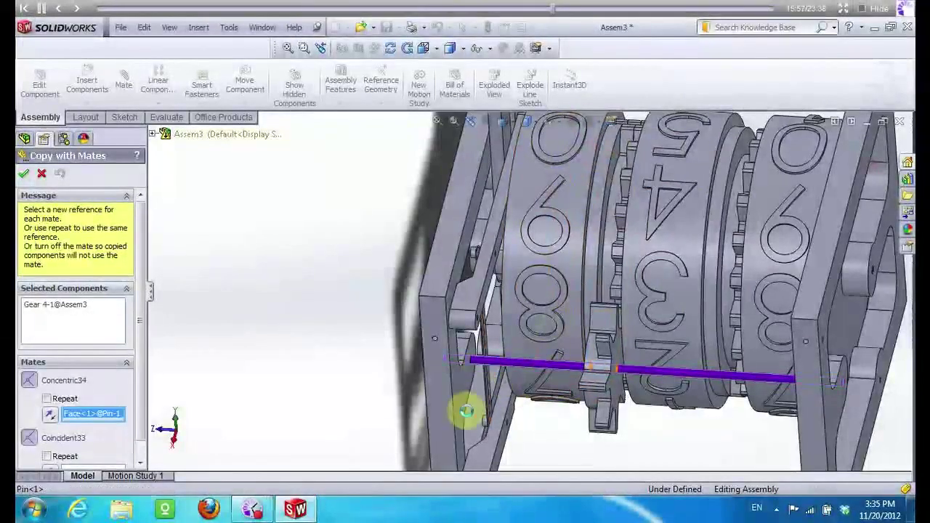
Copy Gear 4 with mates onto the pin, against the Gear 3<2> face
left_click(466, 412)
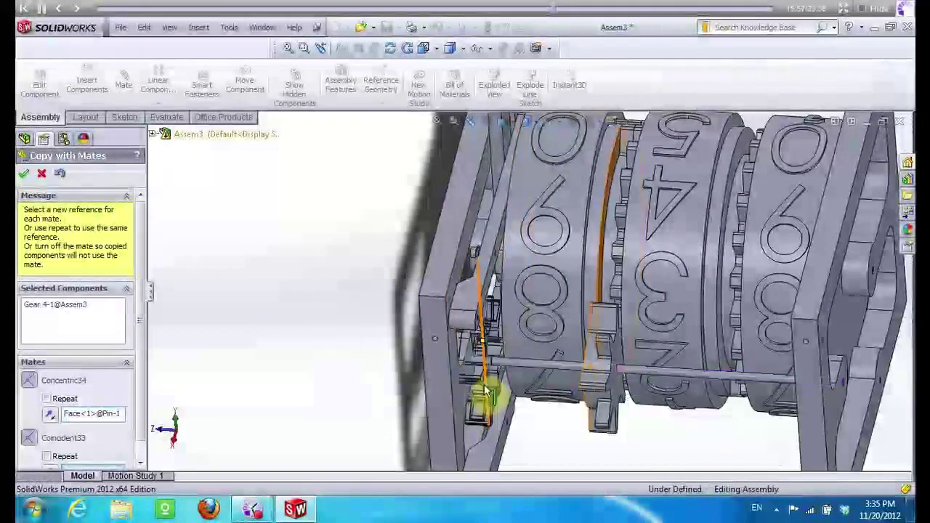
scroll(722, 354, "down", 4)
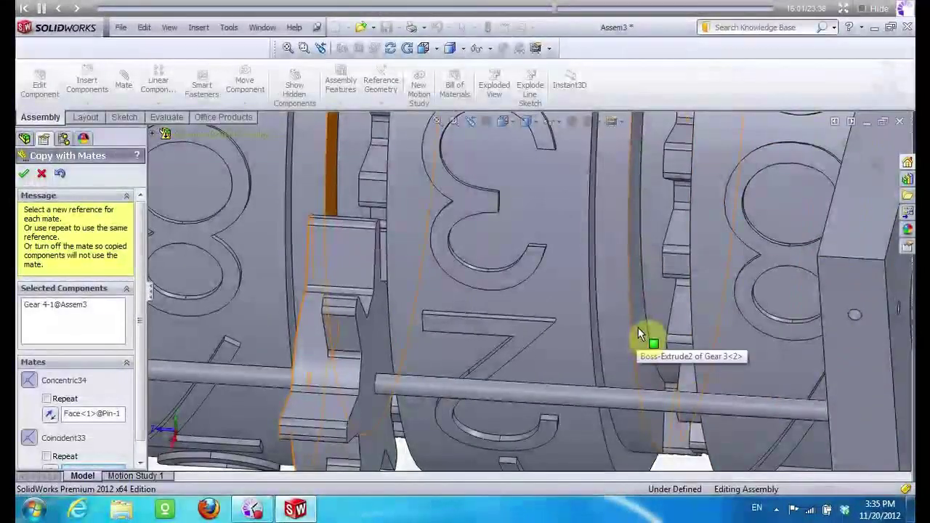
left_click(634, 420)
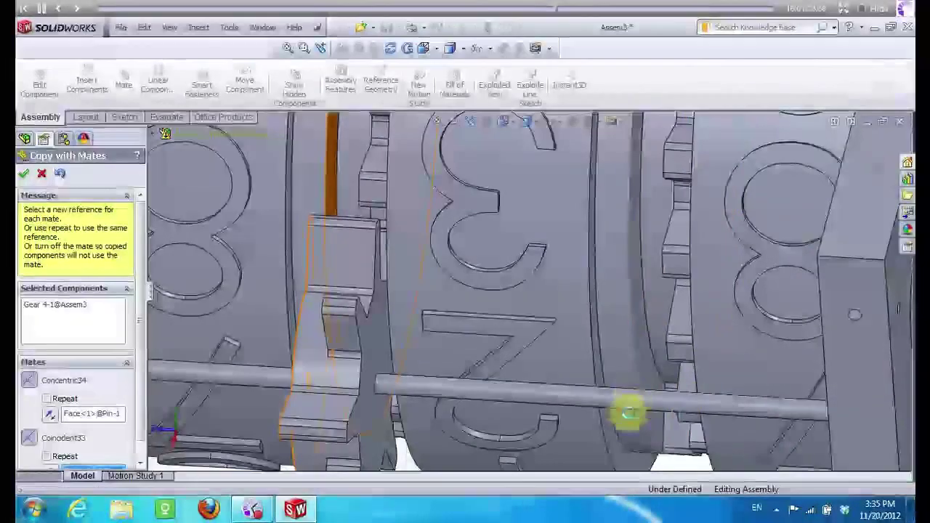
left_click(22, 174)
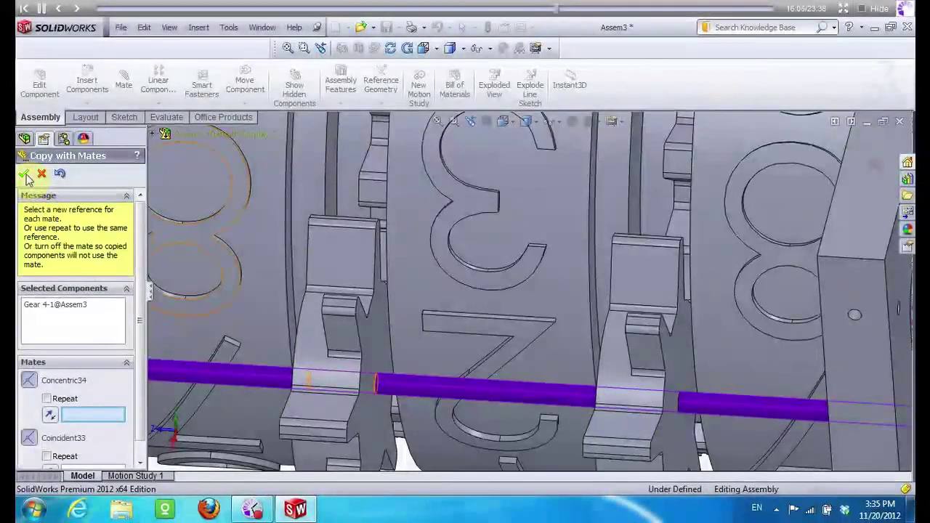
left_click(23, 174)
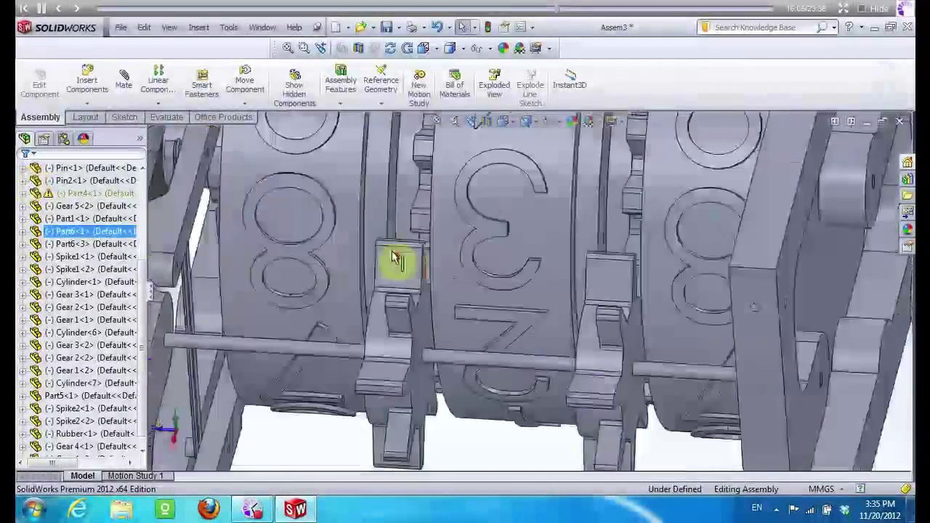
Orbit the view to show the side frames and browse for a part to insert
scroll(418, 283, "up", 10)
scroll(506, 166, "down", 2)
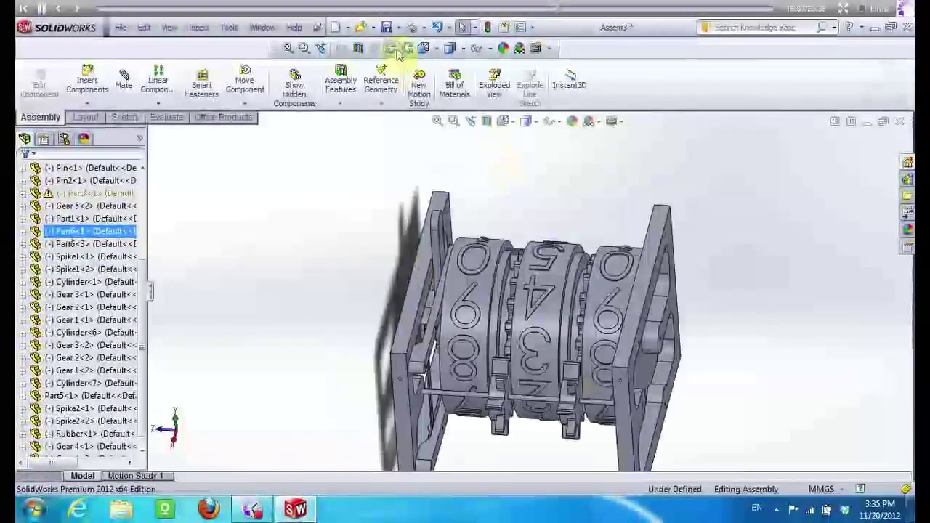
middle_click_drag(446, 169, 481, 170)
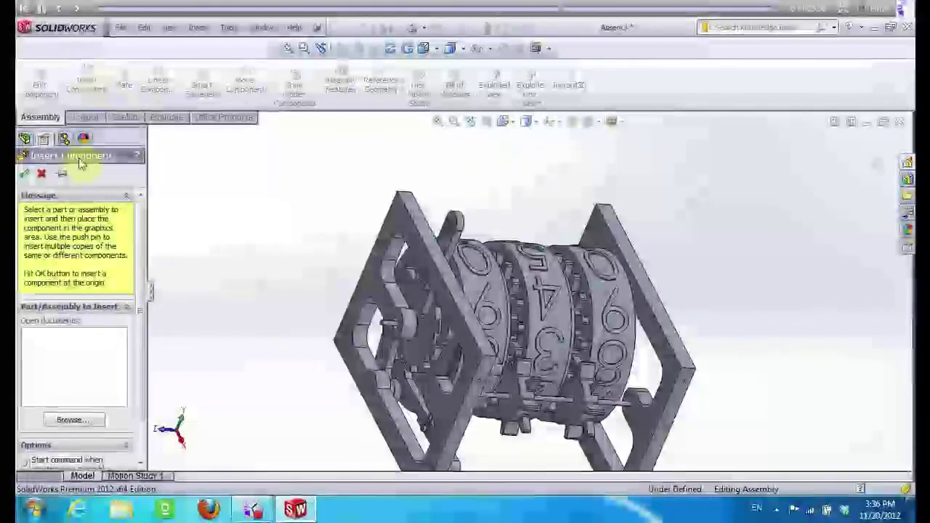
left_click(75, 421)
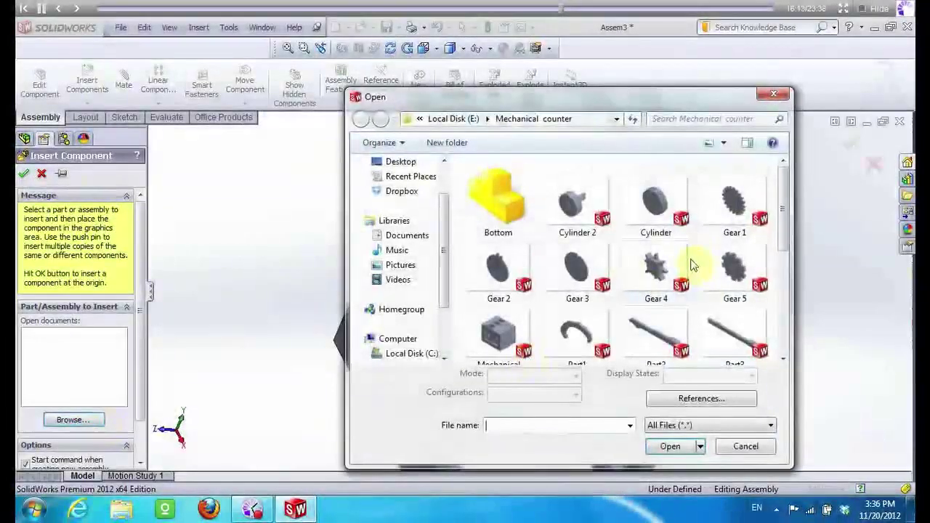
Insert Cylinder 2 and mate it concentric to the pin
left_click(587, 221)
left_click(668, 445)
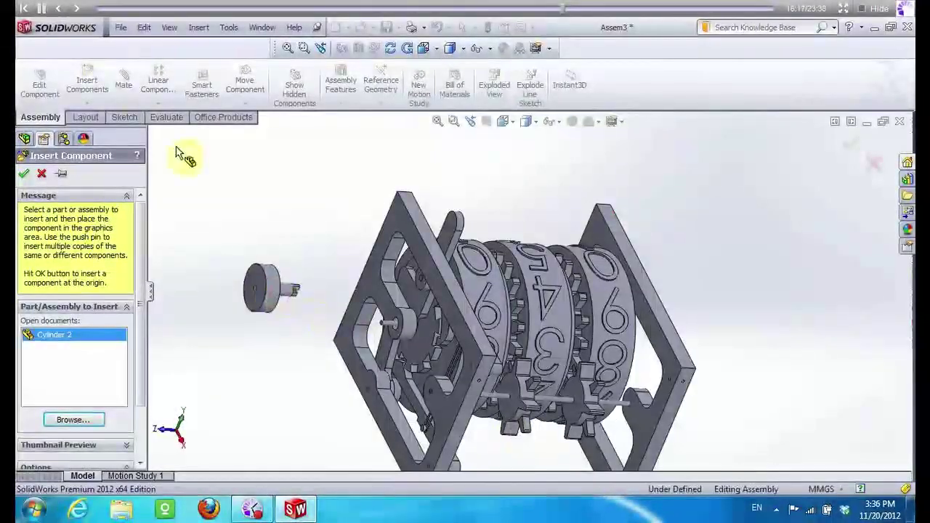
left_click(274, 285)
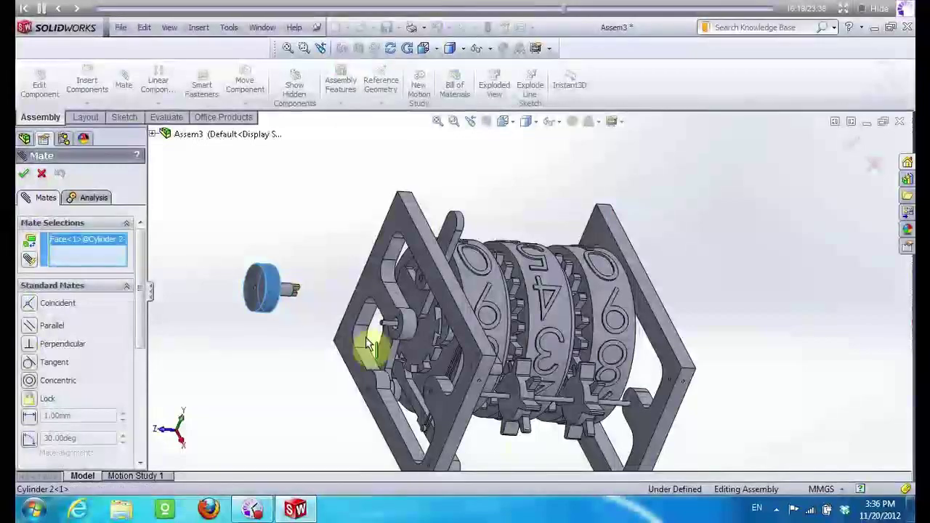
scroll(432, 328, "down", 3)
scroll(432, 313, "down", 2)
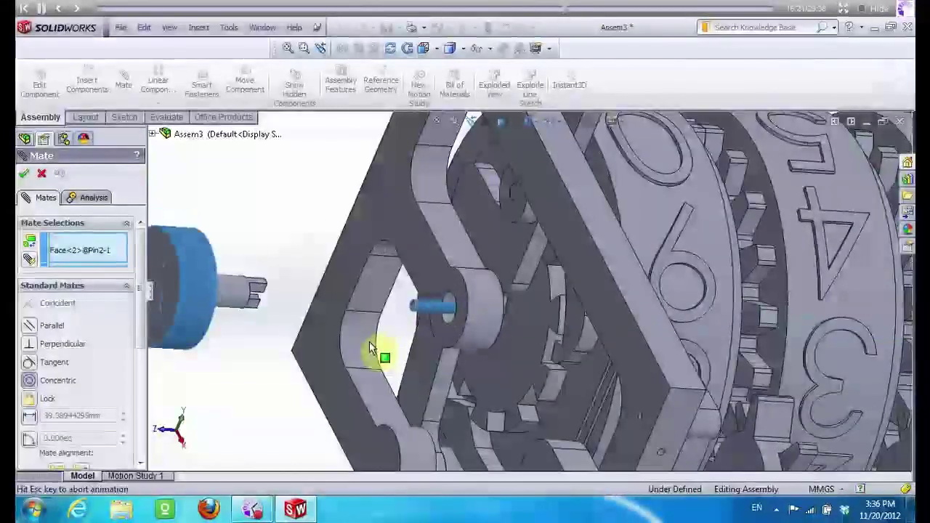
left_click(24, 173)
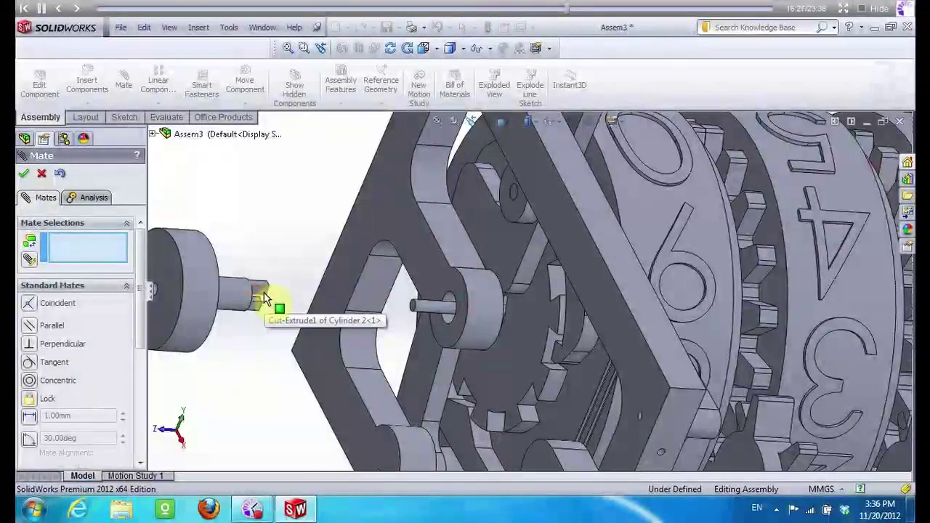
Mate the flat face on Cylinder 2's shaft to the matching Gear 5 face
left_click(264, 298)
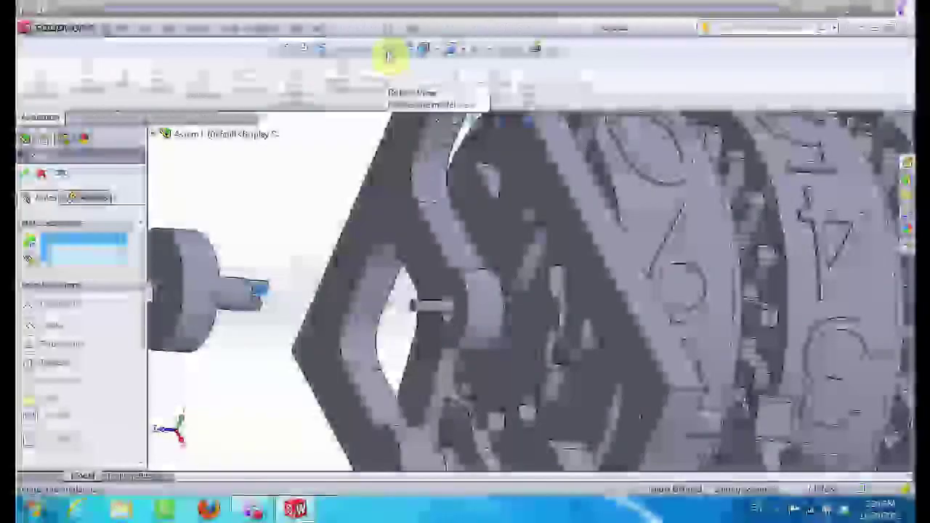
left_click(389, 52)
mouse_move(353, 177)
left_mouse_down()
mouse_move(426, 182)
mouse_move(425, 202)
mouse_move(417, 167)
mouse_move(424, 186)
left_mouse_up()
scroll(539, 294, "down", 5)
scroll(540, 290, "down", 3)
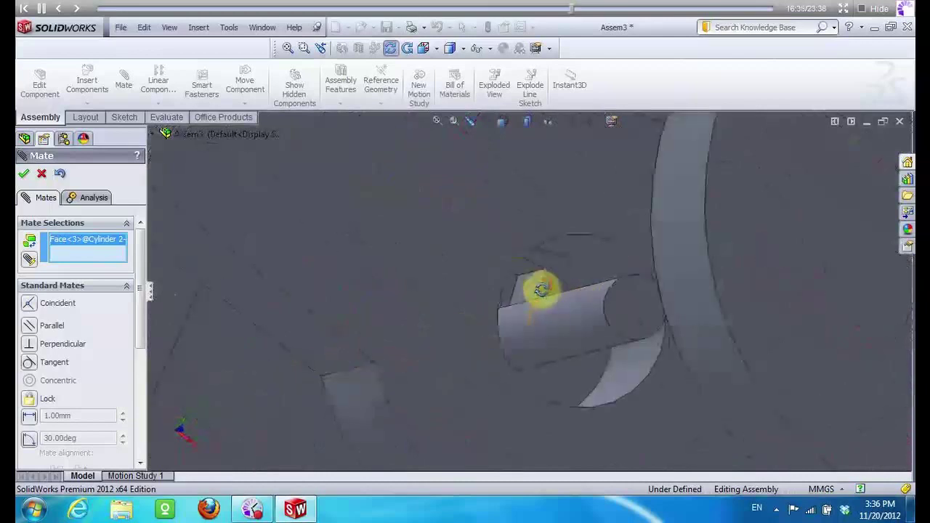
key("Escape")
left_click(520, 287)
left_click(522, 288)
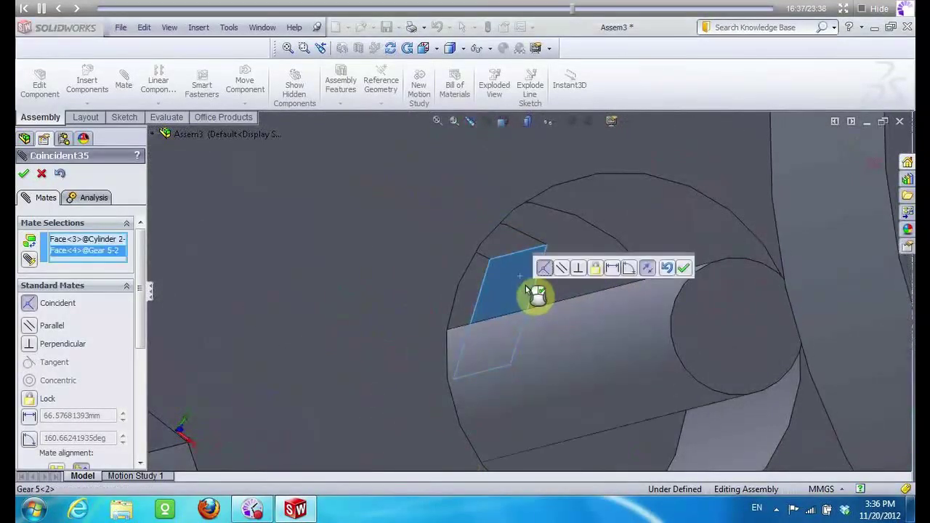
left_click(686, 270)
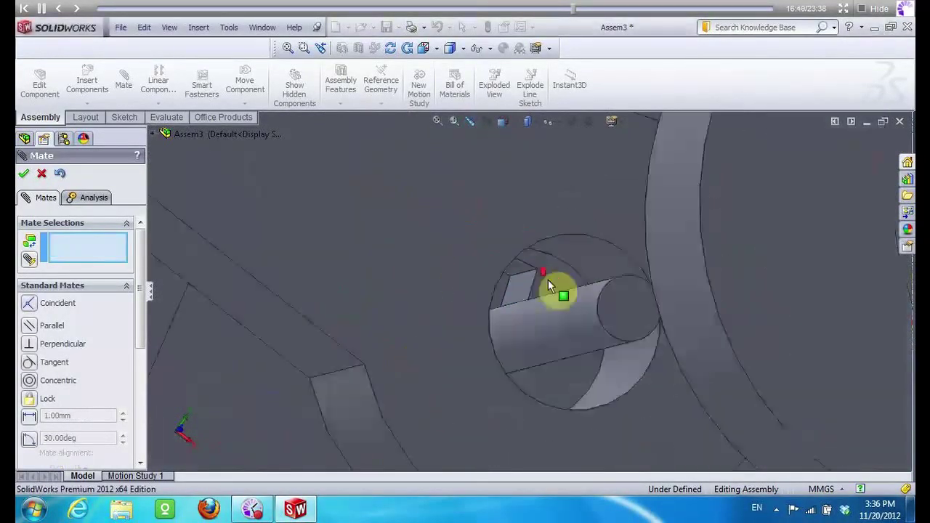
Orbit around the mechanism and select the Part7 frame plate face
scroll(535, 211, "up", 3)
left_click_drag(535, 212, 507, 218)
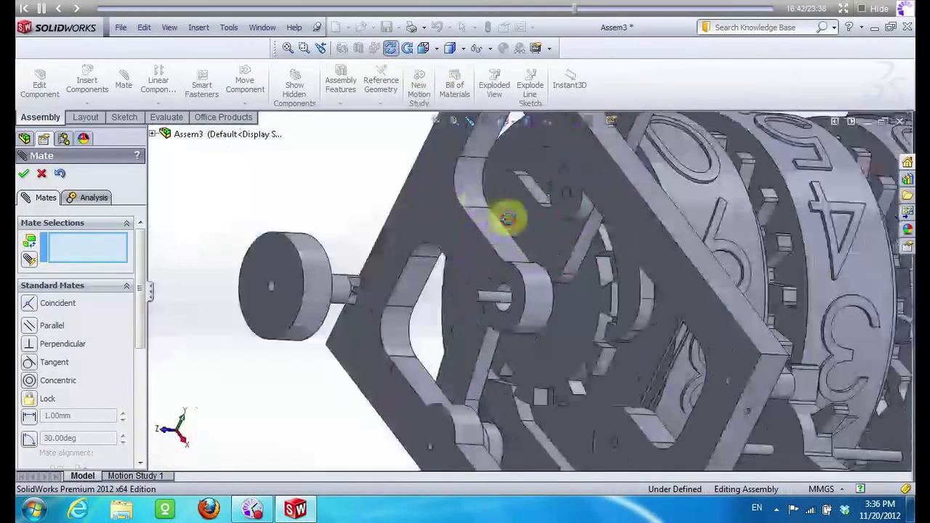
mouse_move(507, 218)
middle_mouse_down()
mouse_move(429, 228)
mouse_move(202, 96)
middle_mouse_up()
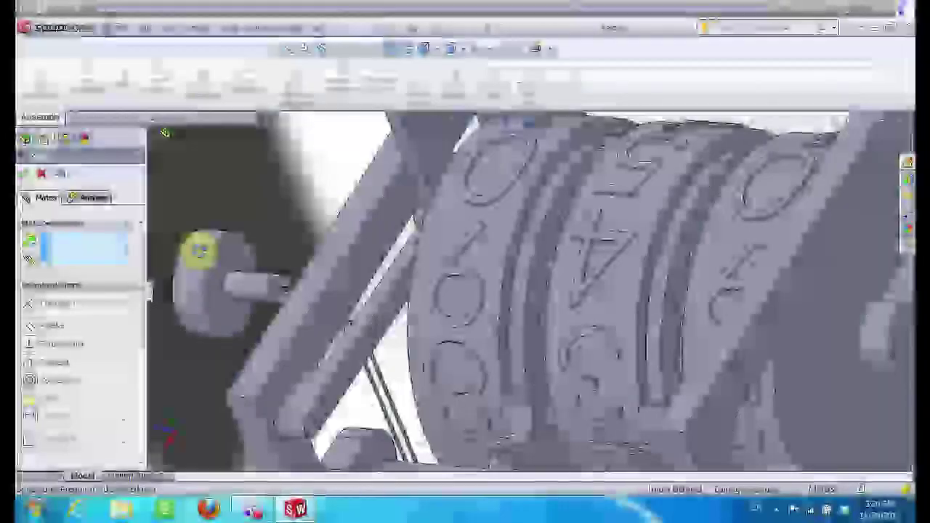
middle_click_drag(307, 266, 356, 54)
left_click(390, 48)
mouse_move(395, 149)
left_mouse_down()
mouse_move(452, 172)
mouse_move(368, 260)
left_mouse_up()
scroll(369, 260, "down", 5)
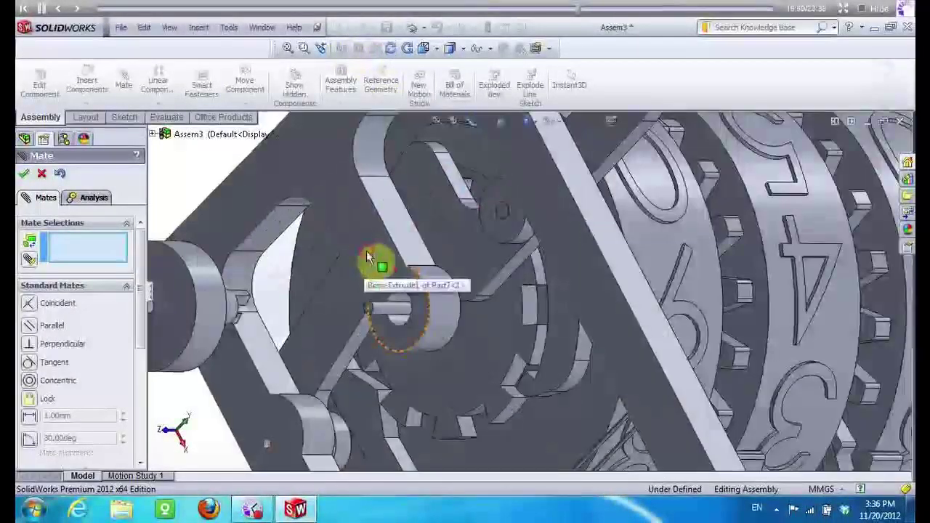
left_click(356, 269)
Mate the knob cylinder face against the Part7 plate and close the Mate tool
scroll(247, 199, "up", 5)
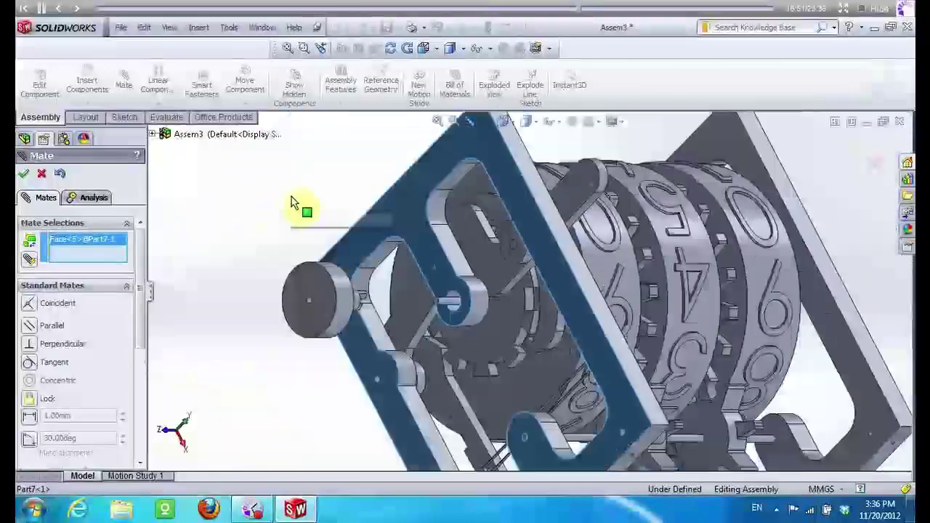
left_click(389, 48)
mouse_move(363, 167)
left_mouse_down()
mouse_move(335, 149)
mouse_move(301, 151)
left_mouse_up()
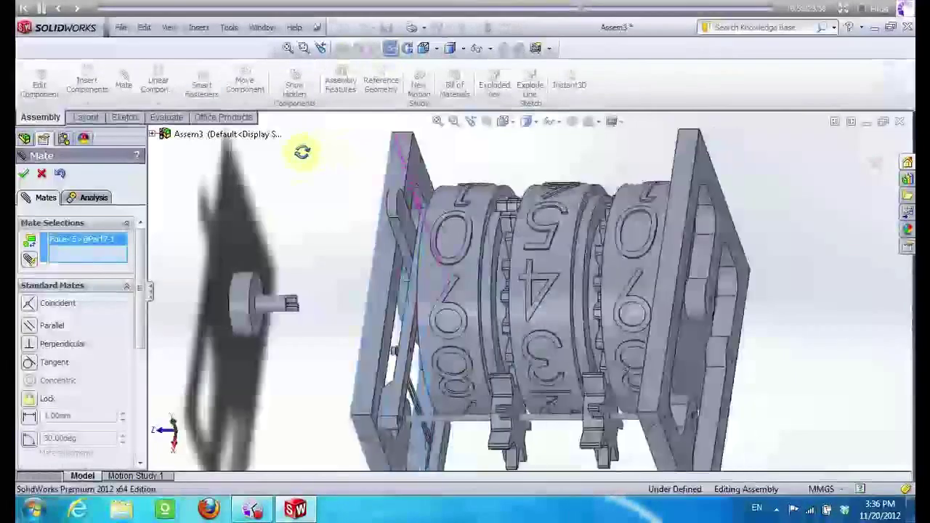
scroll(259, 281, "down", 3)
scroll(312, 294, "down", 2)
left_click(325, 301)
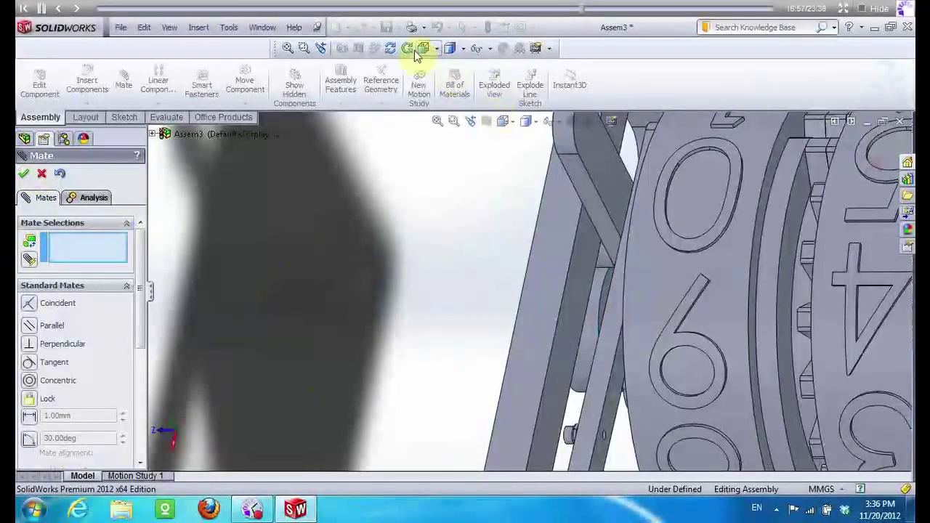
scroll(454, 202, "up", 2)
left_click_drag(469, 228, 514, 222)
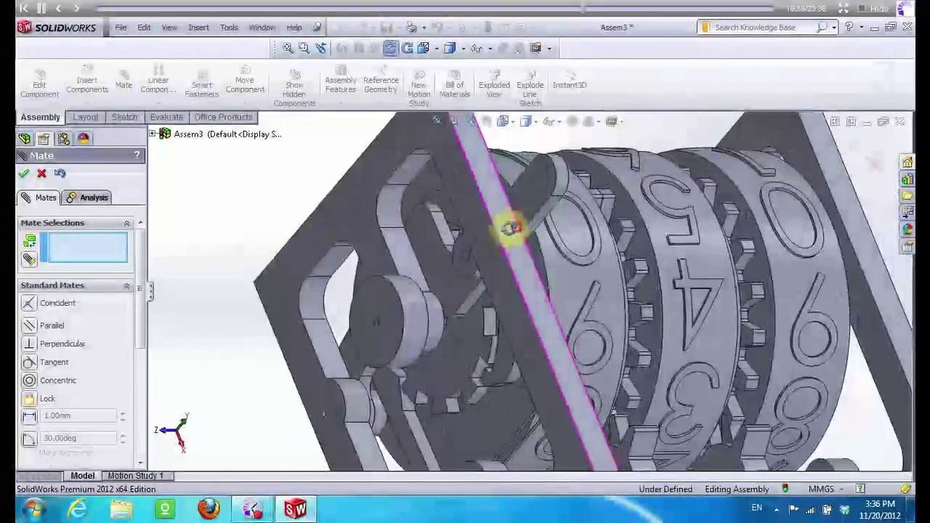
scroll(509, 228, "up", 3)
left_click_drag(414, 228, 298, 191)
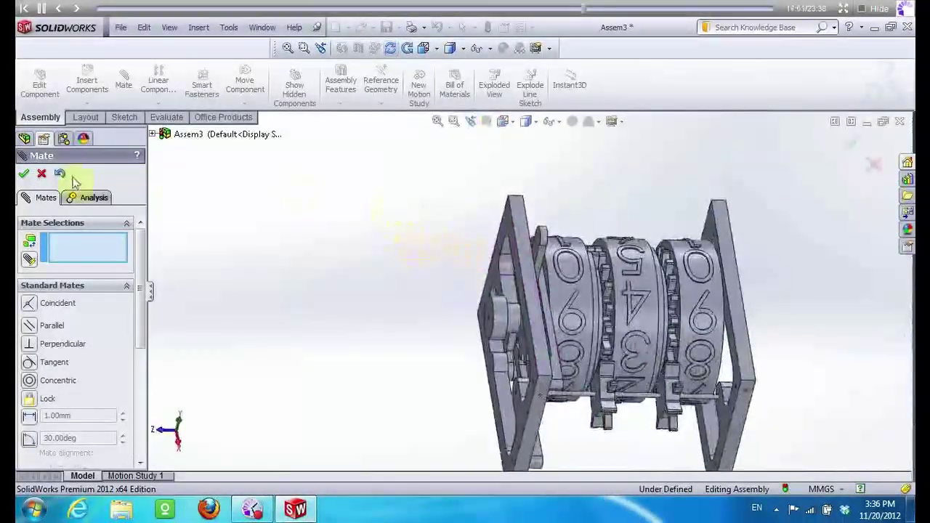
left_click(24, 174)
left_click(98, 85)
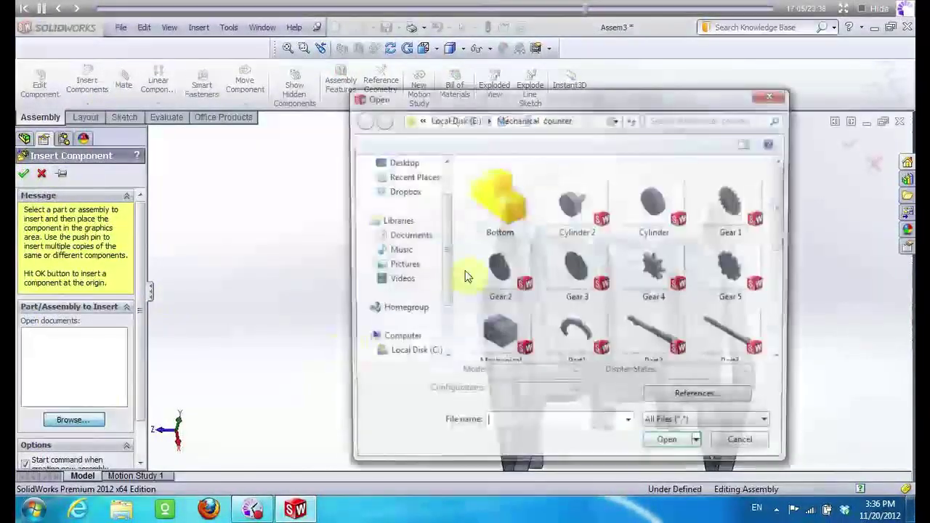
Open the Side part and place it beside the counter
left_click_drag(791, 197, 791, 293)
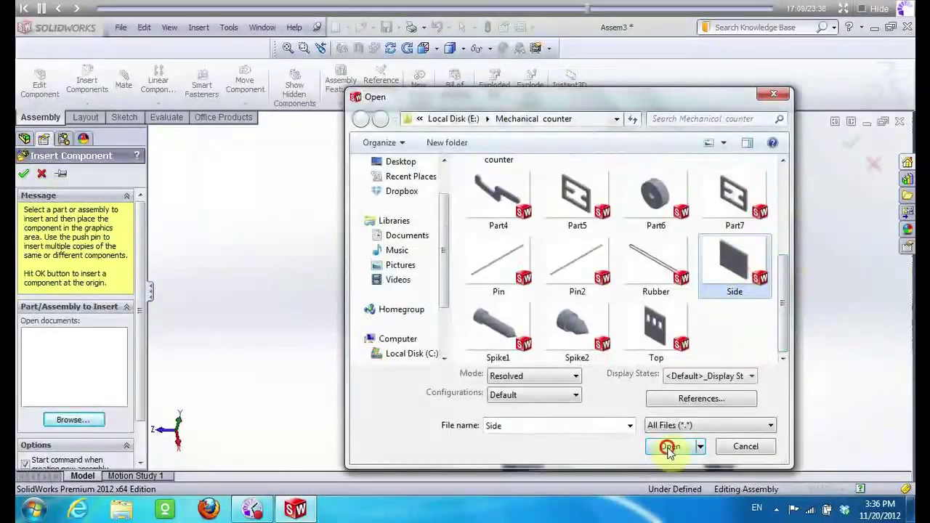
left_click(669, 448)
left_click(367, 273)
Make the frame plate's edge face coincident with a Side panel face
left_click(124, 83)
scroll(470, 191, "down", 2)
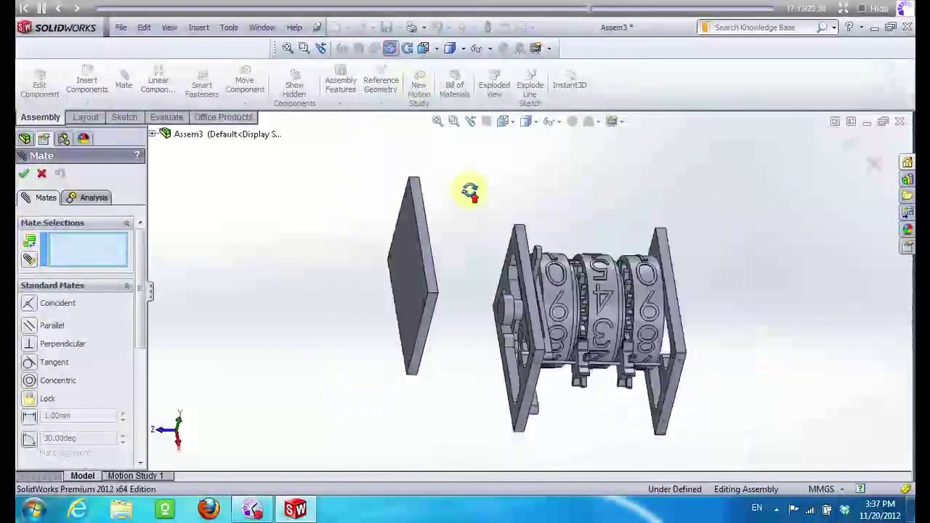
mouse_move(470, 191)
middle_mouse_down()
mouse_move(496, 186)
mouse_move(436, 265)
middle_mouse_up()
scroll(498, 382, "down", 3)
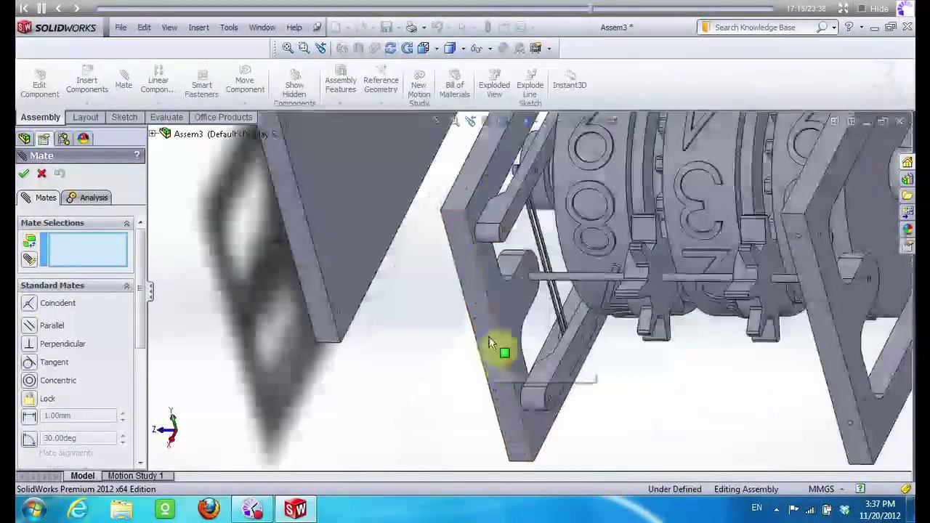
left_click(488, 346)
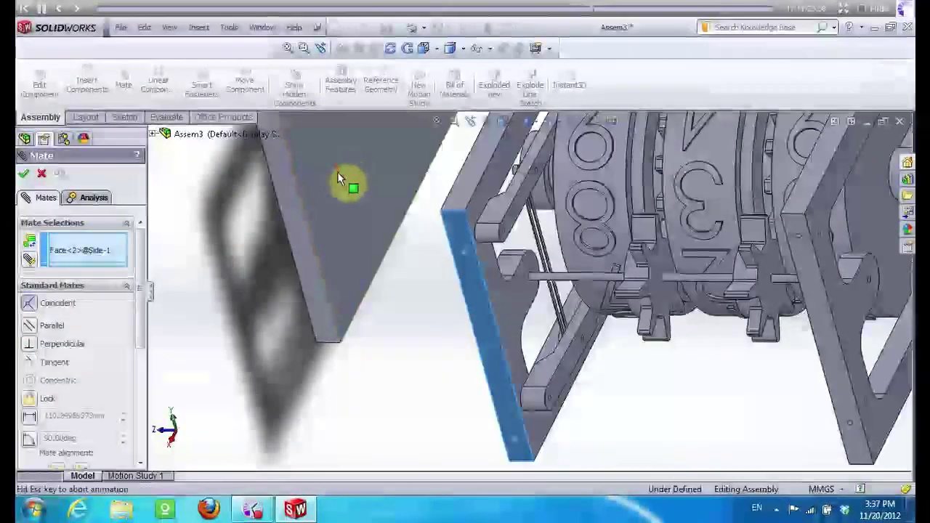
left_click(339, 174)
left_click(25, 174)
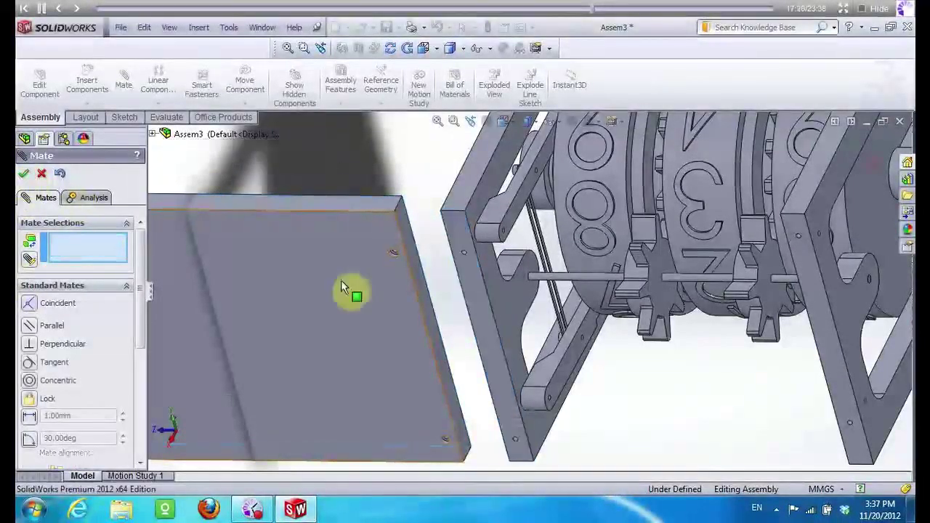
Add a second coincident mate lining the Side panel up with the frame
scroll(508, 298, "up", 3)
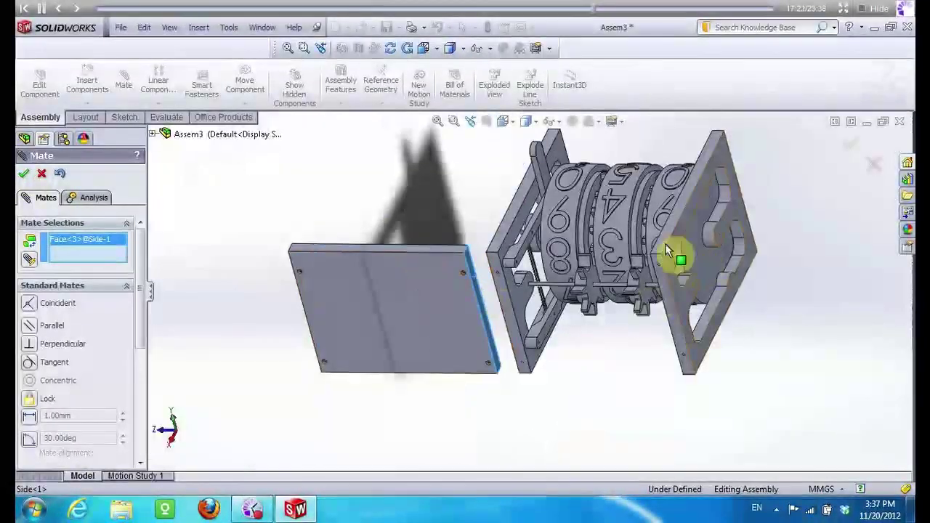
scroll(674, 256, "down", 2)
scroll(685, 297, "down", 2)
left_click(649, 309)
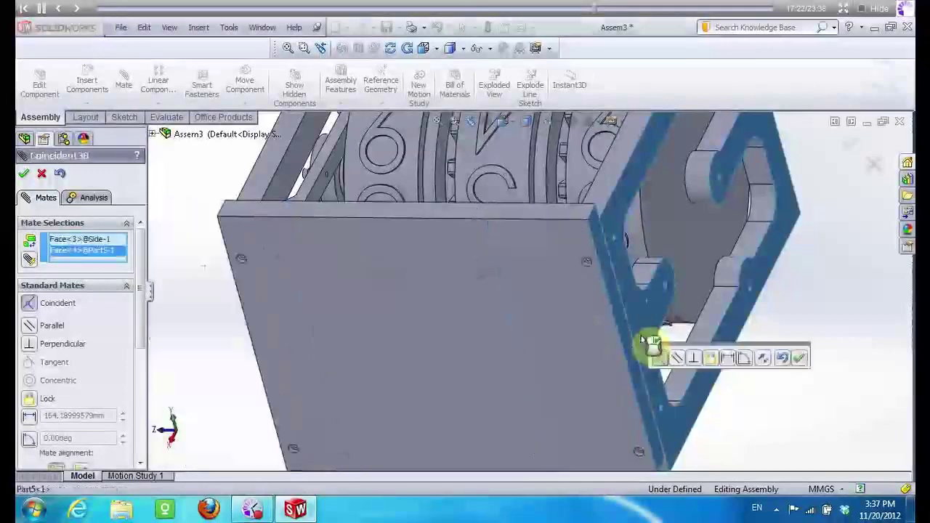
scroll(404, 207, "up", 2)
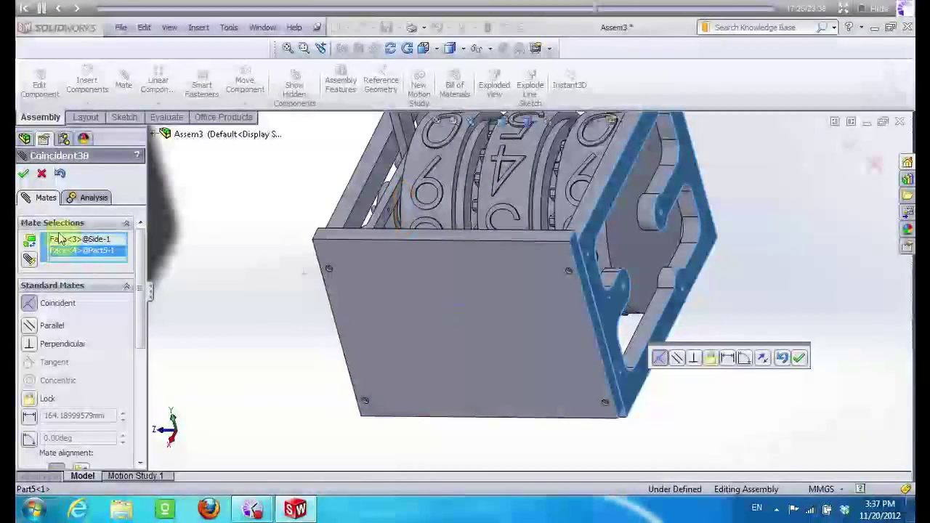
left_click(24, 175)
Add a third coincident mate between the frame face and the Side panel's edge
scroll(591, 203, "down", 2)
scroll(543, 249, "down", 2)
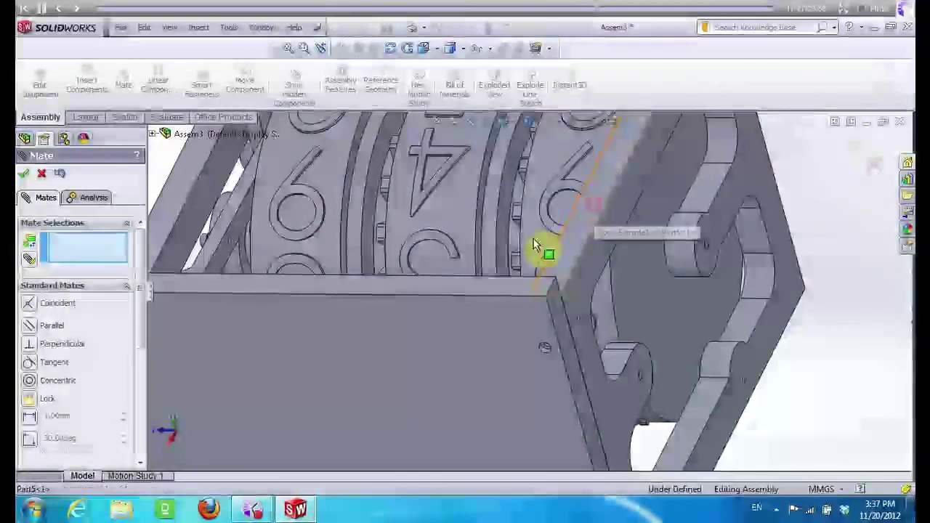
left_click(506, 287)
left_click(506, 287)
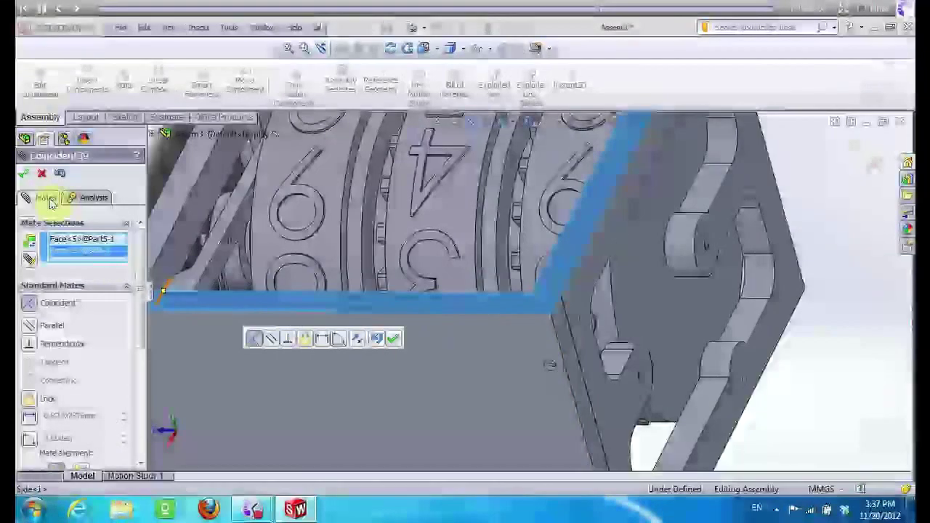
left_click(24, 174)
Insert a second copy of the Side part into the assembly
left_click(87, 83)
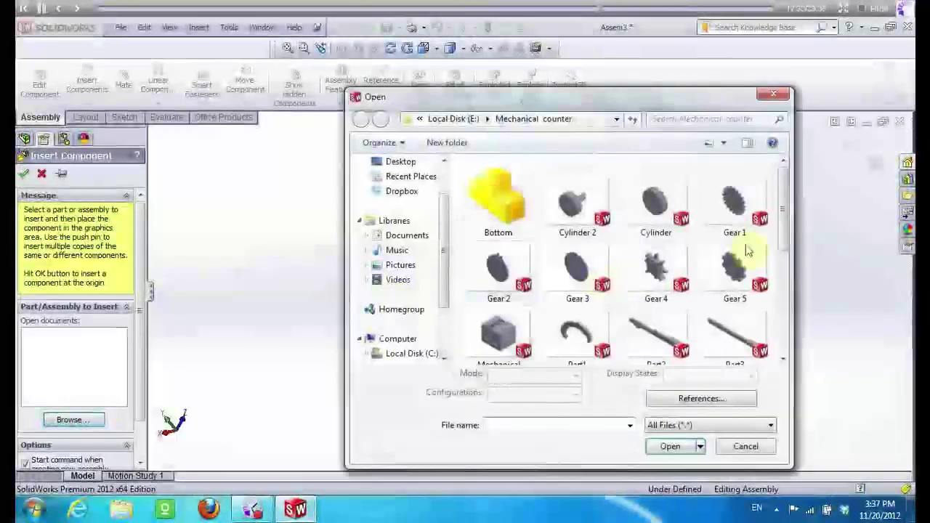
left_click_drag(784, 197, 784, 280)
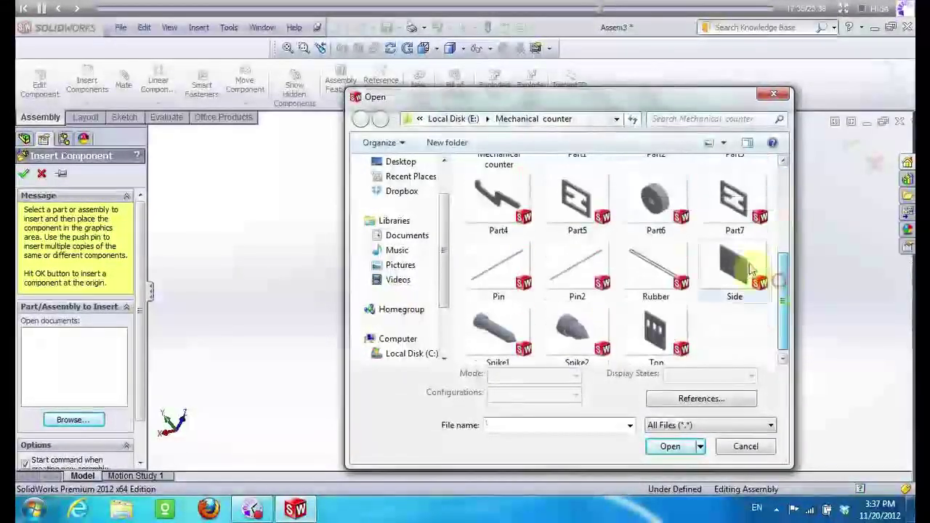
left_click(704, 447)
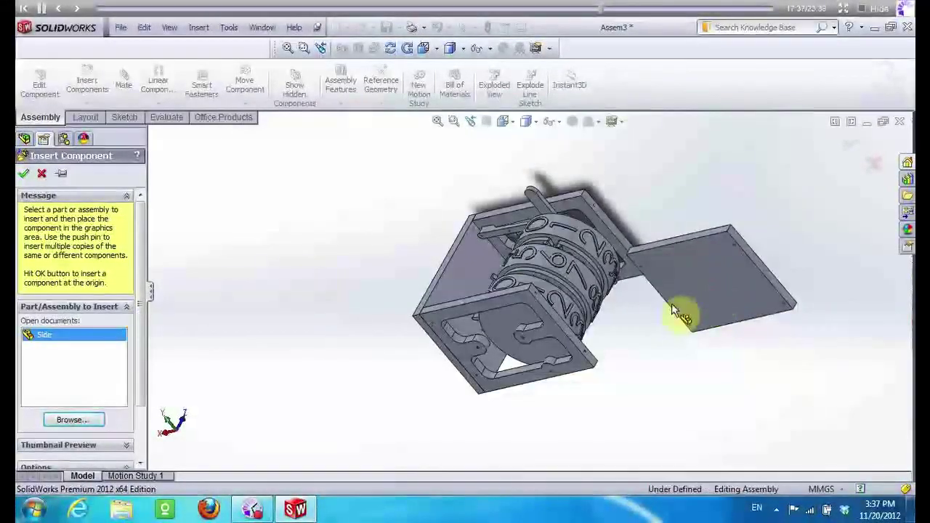
left_click(683, 313)
Make the frame's narrow edge face coincident with the second Side panel's face
left_click(122, 86)
scroll(685, 279, "down", 5)
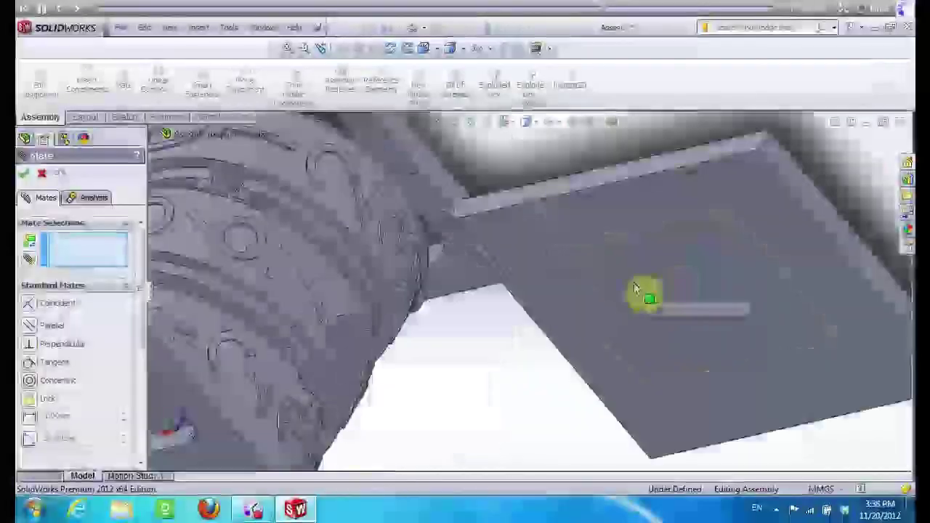
left_click(216, 400)
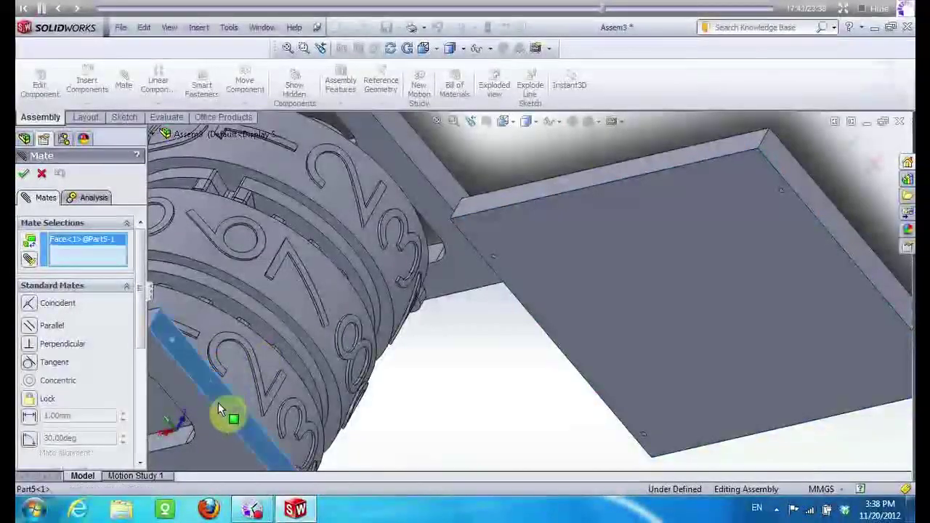
left_click(642, 302)
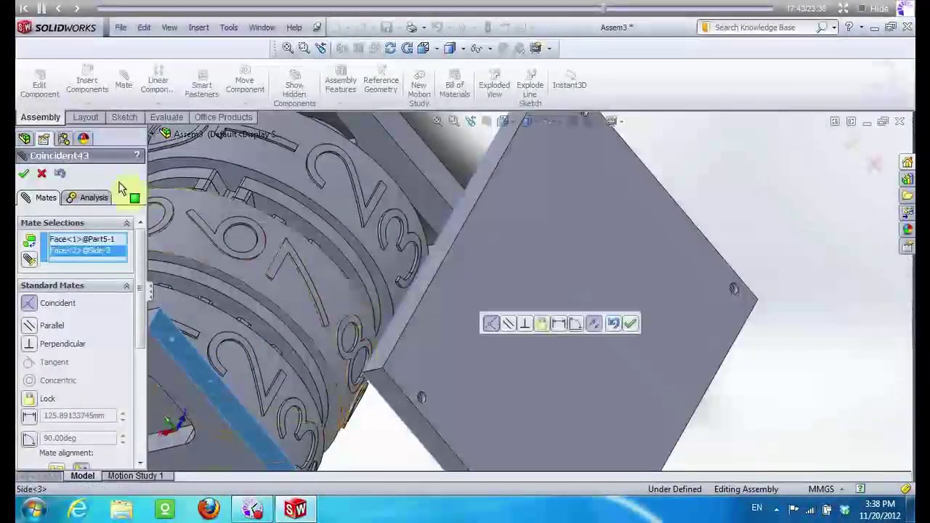
left_click(23, 173)
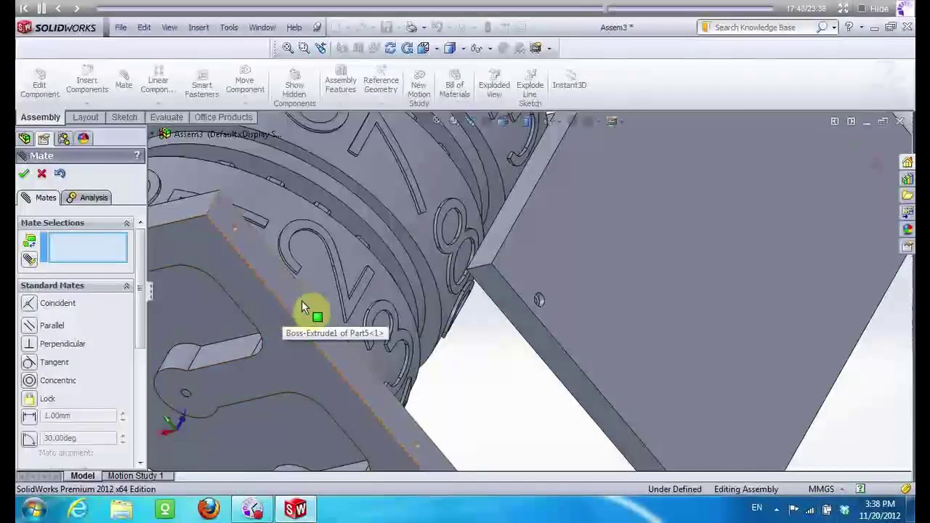
middle_click_drag(354, 338, 346, 341)
scroll(346, 342, "up", 2)
scroll(346, 340, "up", 2)
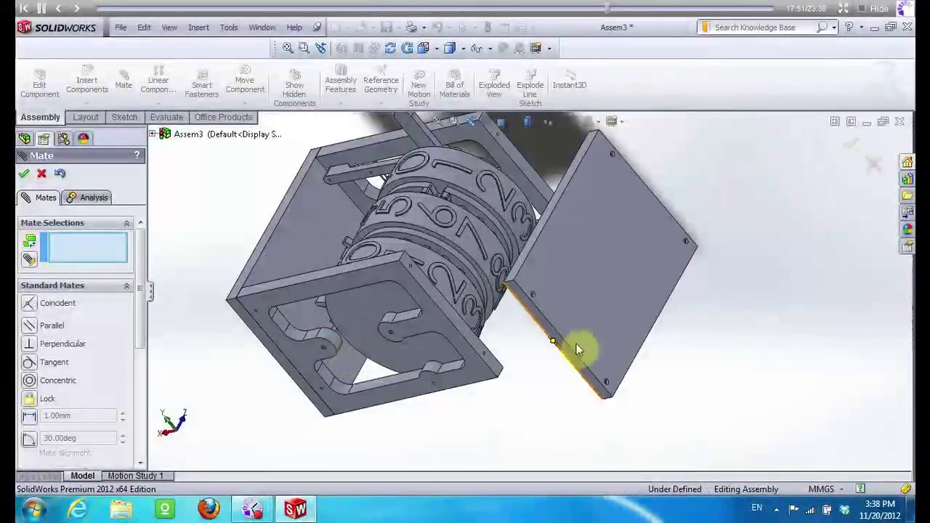
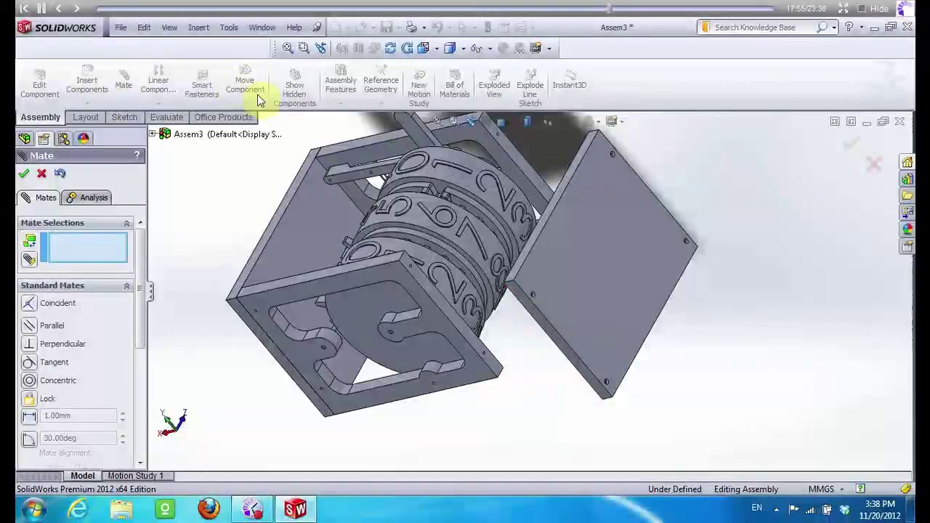
Rotate the loose Side<3> plate upright so it faces the open side of the box
key("Escape")
left_click(588, 200)
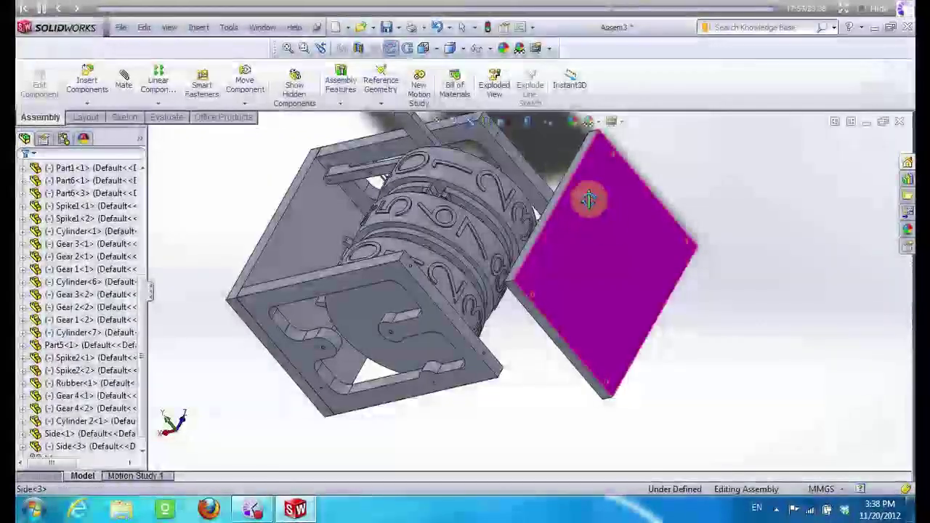
middle_click_drag(588, 199, 512, 249)
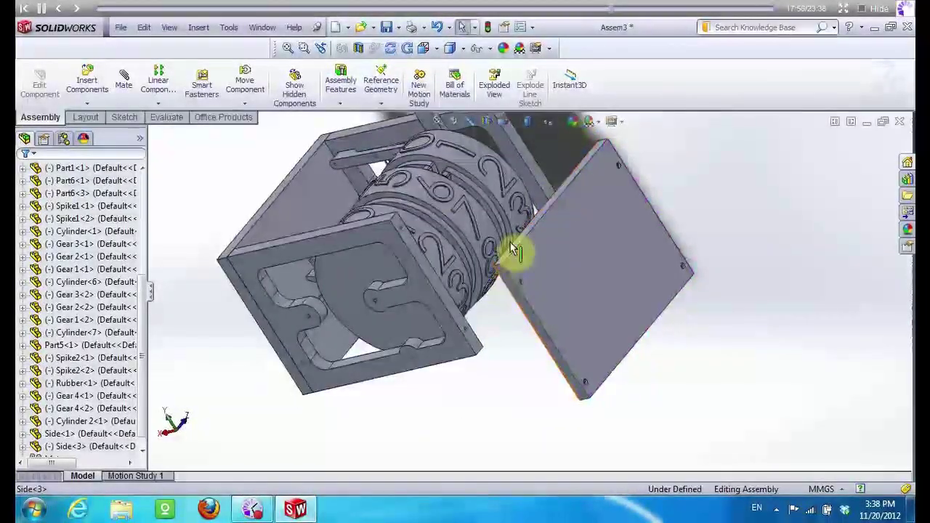
left_click(246, 104)
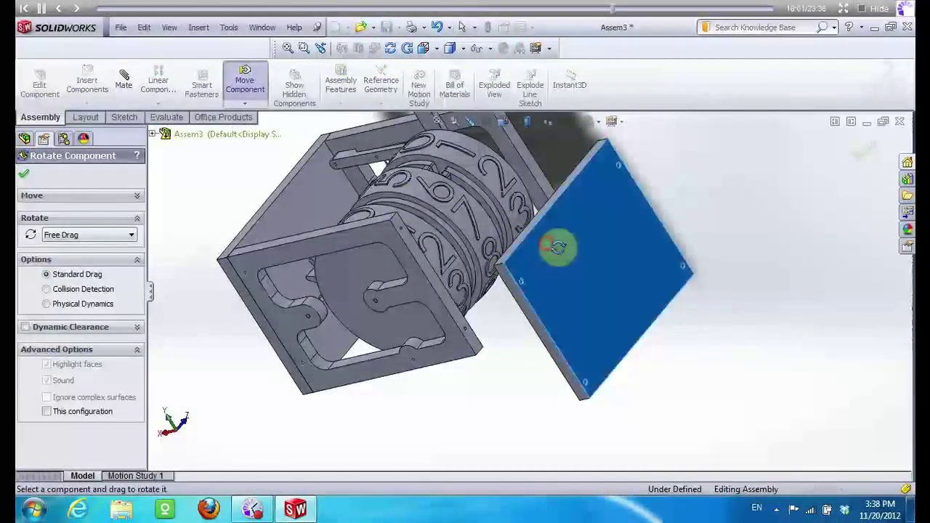
mouse_move(541, 245)
left_mouse_down()
mouse_move(790, 413)
mouse_move(554, 194)
left_mouse_up()
mouse_move(554, 258)
left_mouse_down()
mouse_move(602, 469)
mouse_move(553, 334)
left_mouse_up()
left_click_drag(563, 276, 589, 332)
key("Escape")
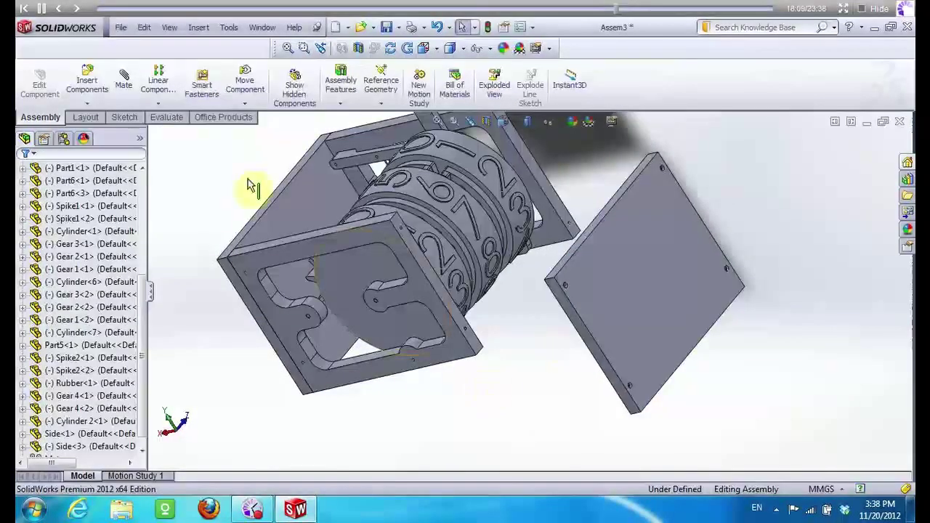
left_click(121, 82)
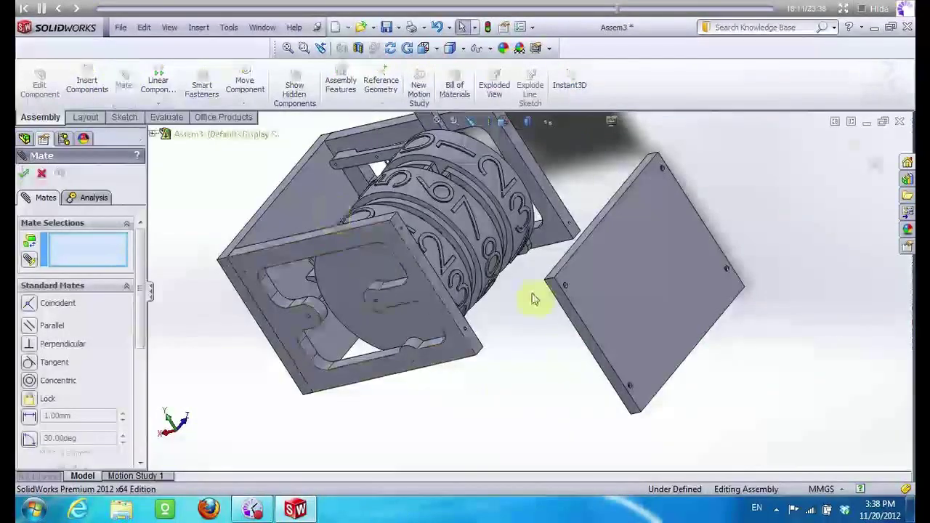
Mate the side plate's edge face coincident to the frame face (Coincident44)
left_click(564, 300)
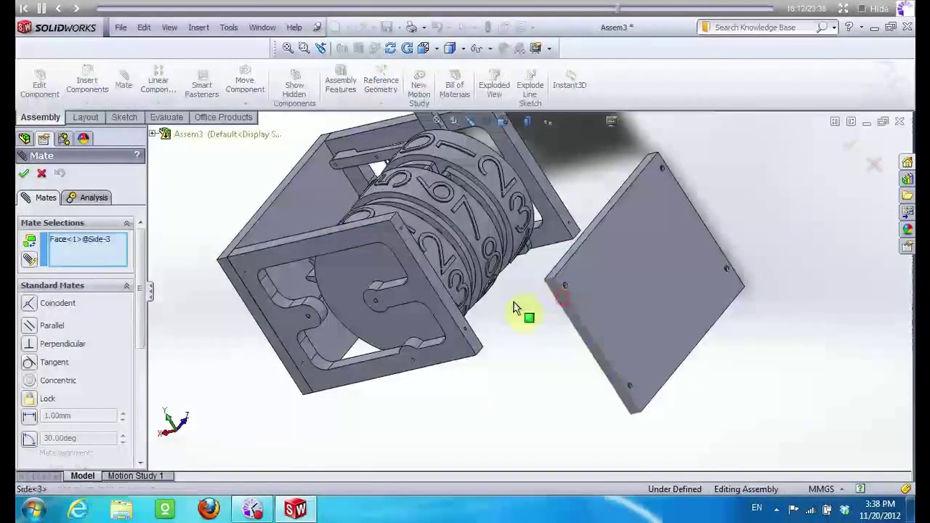
left_click(410, 269)
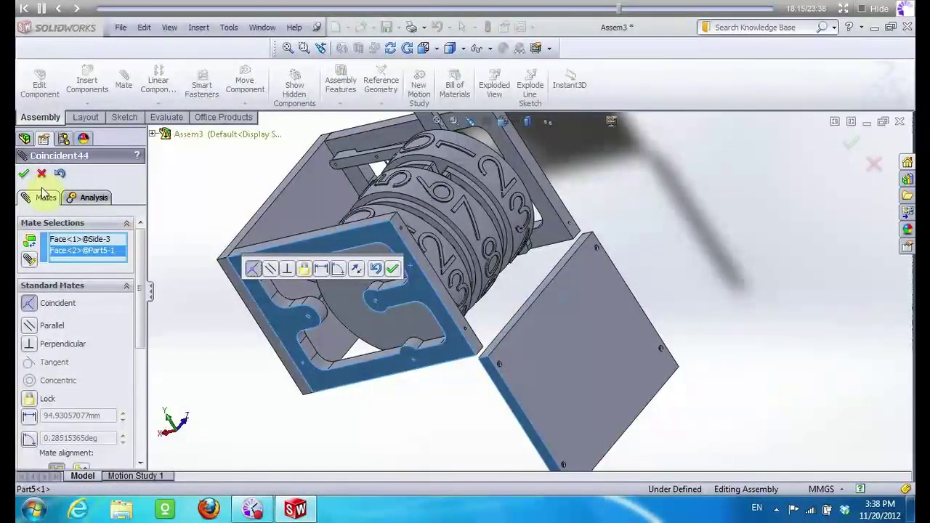
left_click(23, 173)
scroll(407, 238, "down", 5)
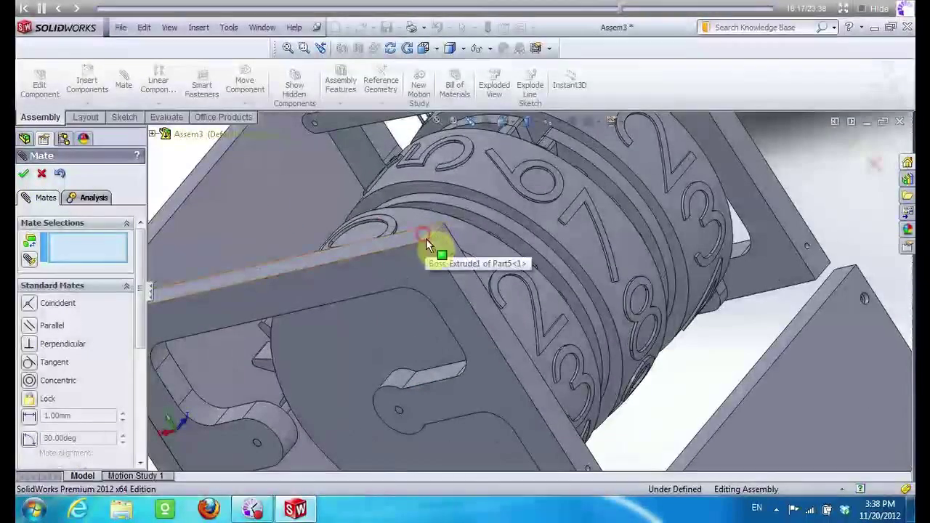
Add a second coincident mate between the side plate face and the matching frame face (Coincident45)
left_click(426, 238)
scroll(726, 407, "down", 5)
left_click(665, 362)
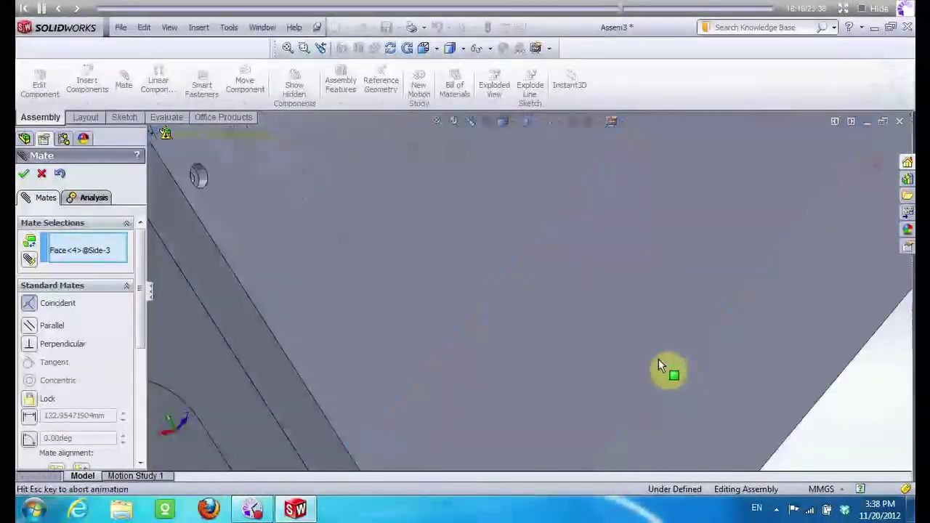
left_click(658, 359)
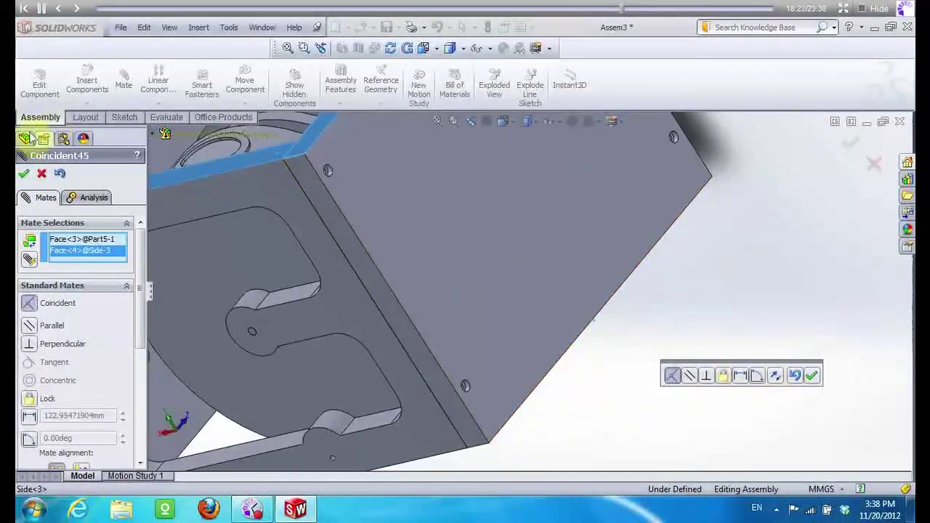
left_click(23, 173)
scroll(531, 337, "up", 3)
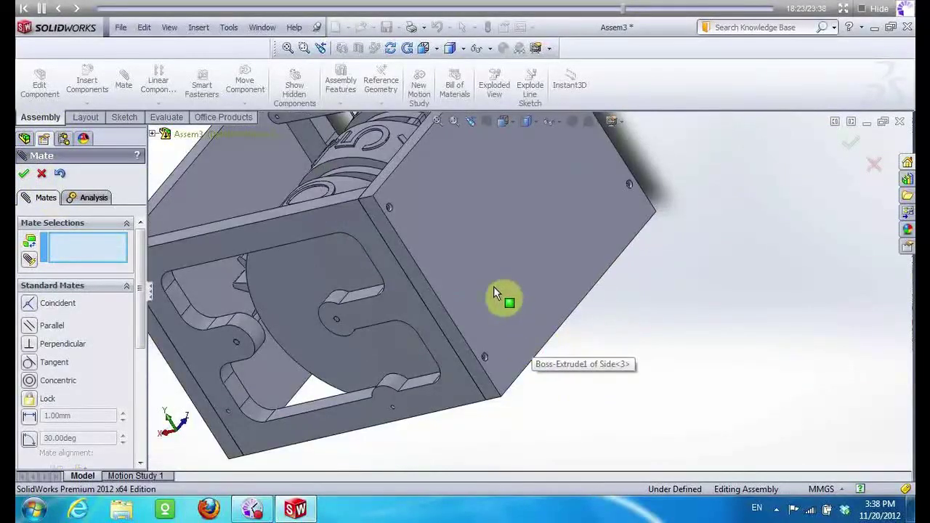
scroll(494, 288, "up", 2)
Orbit around the box to check the seated side plate and close the Mate panel
middle_click_drag(361, 171, 342, 232)
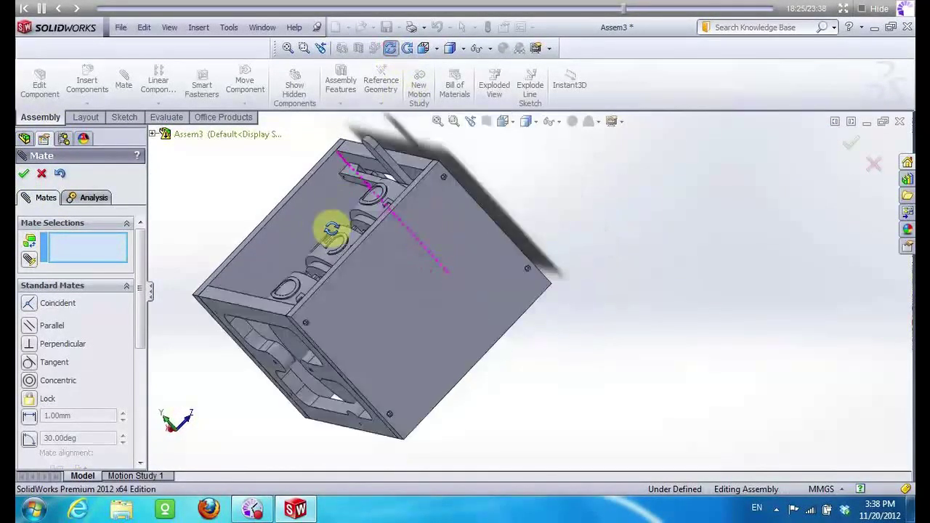
scroll(371, 218, "down", 3)
middle_click_drag(379, 208, 431, 201)
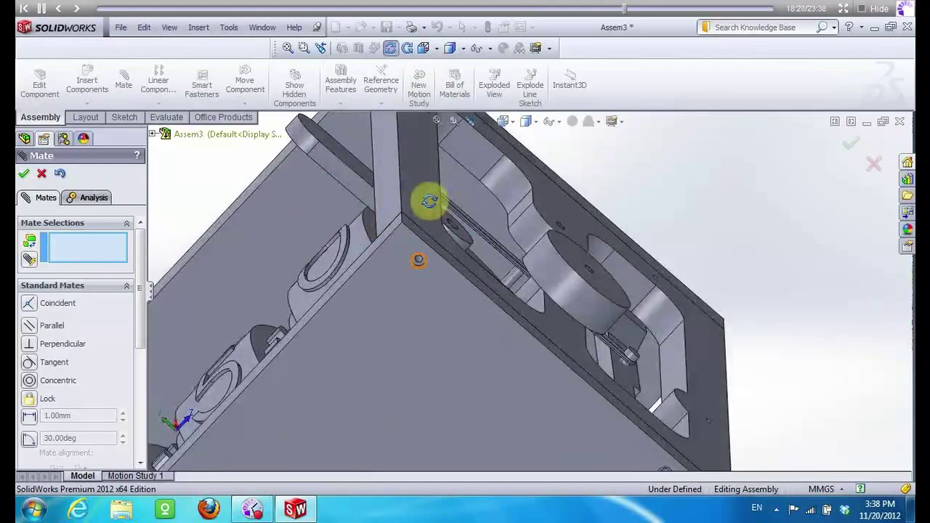
scroll(442, 233, "down", 2)
scroll(453, 234, "up", 5)
middle_click_drag(588, 186, 602, 175)
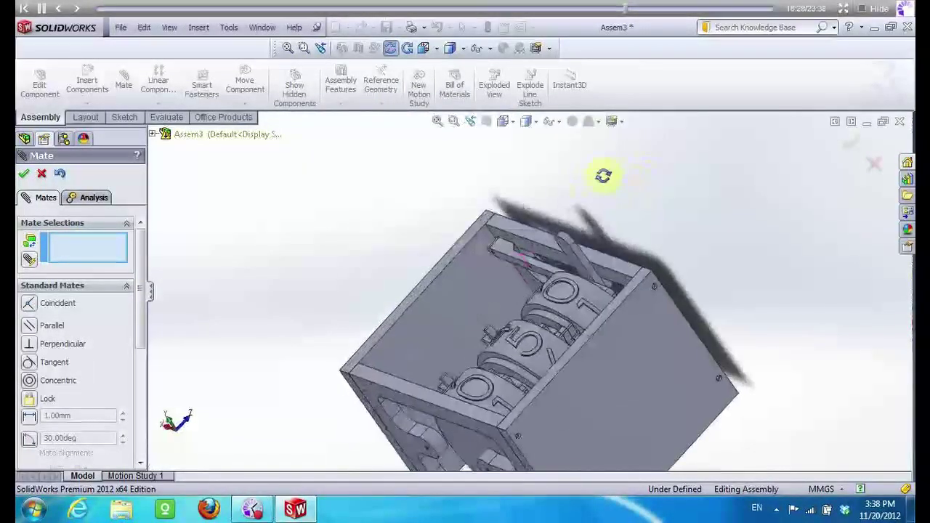
left_click(25, 175)
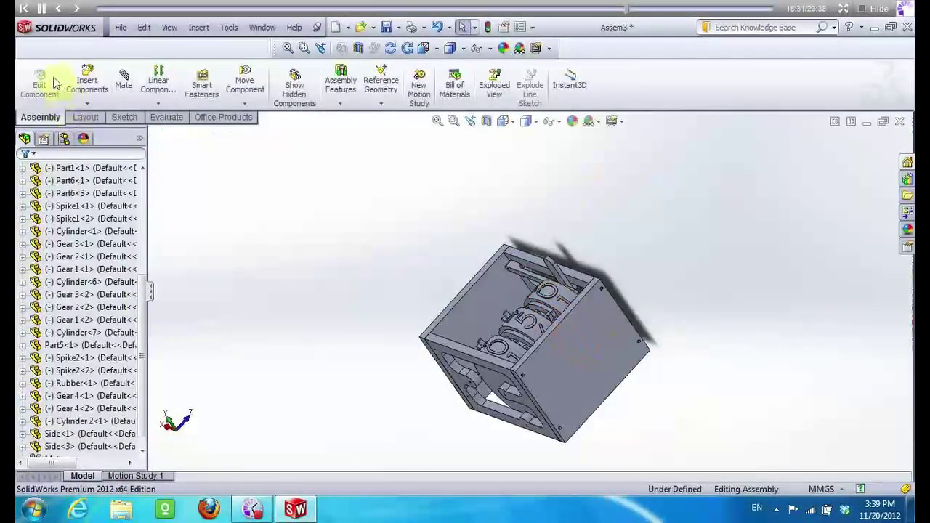
left_click(80, 81)
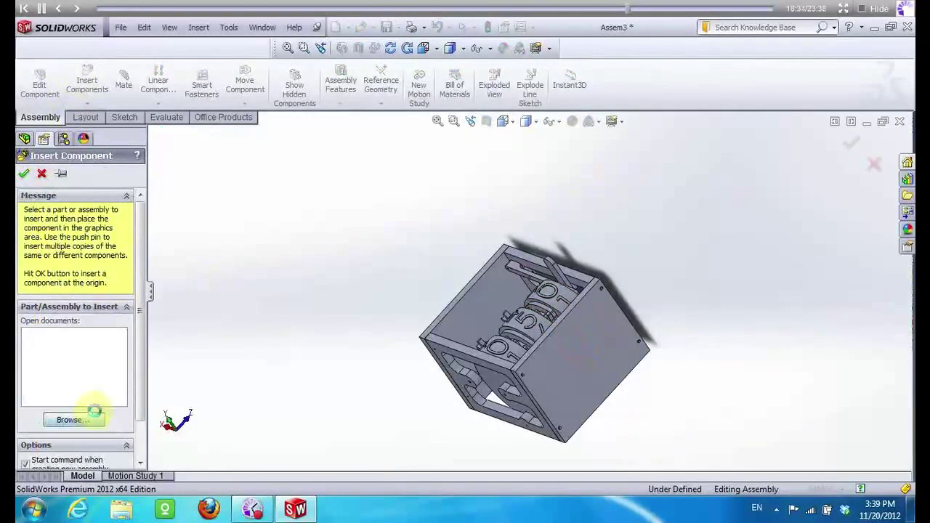
Insert the Bottom part from the Mechanical counter folder and place it beside the box
left_click(95, 411)
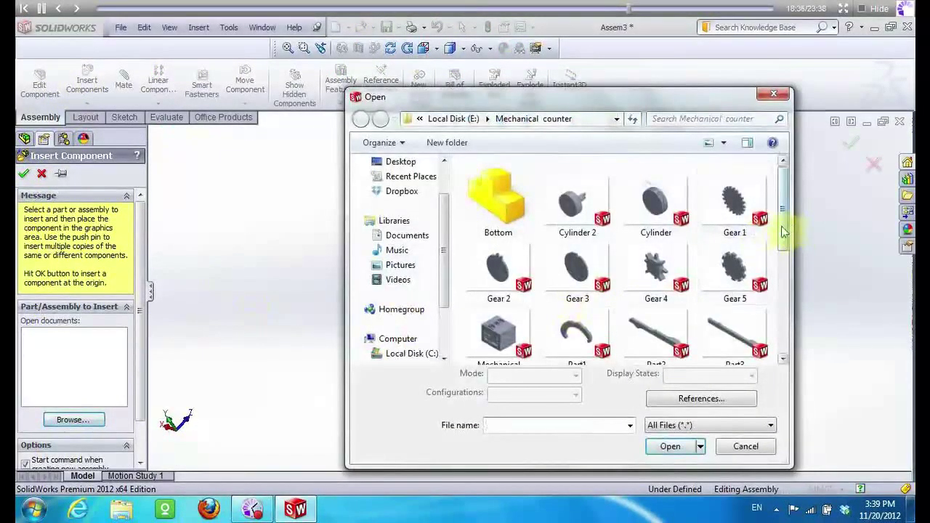
left_click_drag(783, 231, 779, 331)
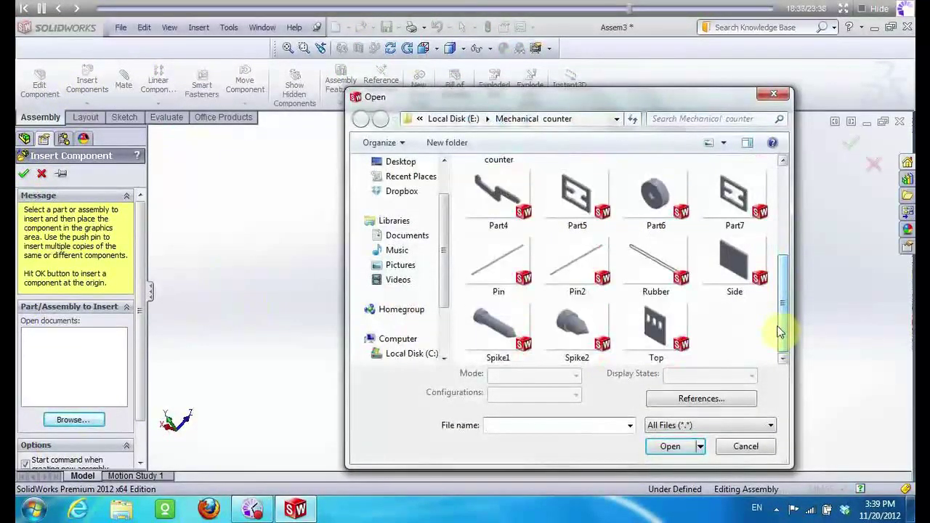
mouse_move(779, 285)
left_mouse_down()
mouse_move(802, 215)
mouse_move(787, 301)
mouse_move(801, 189)
left_mouse_up()
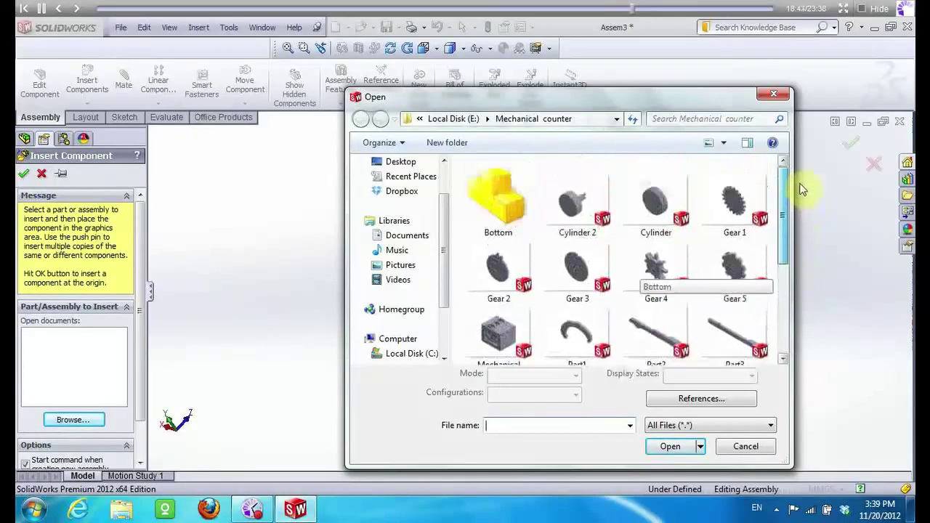
left_click(498, 200)
left_click(669, 446)
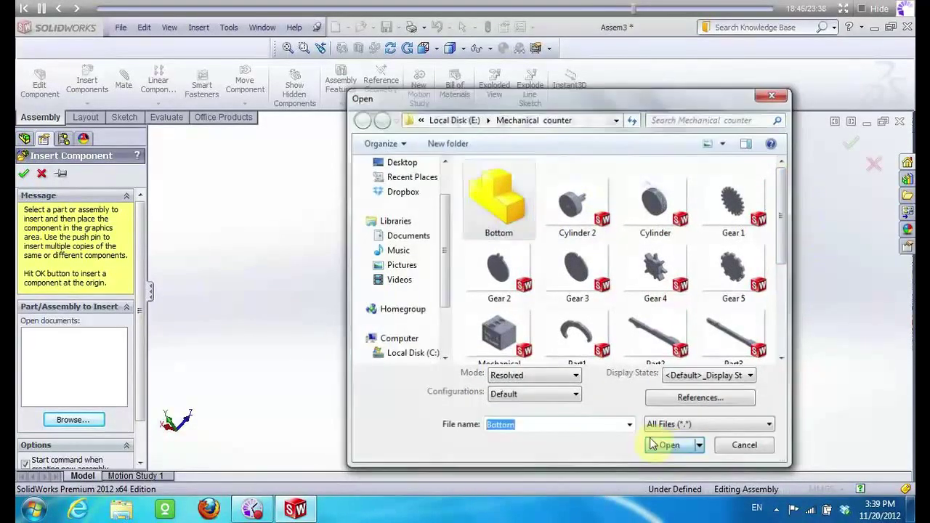
left_click(342, 266)
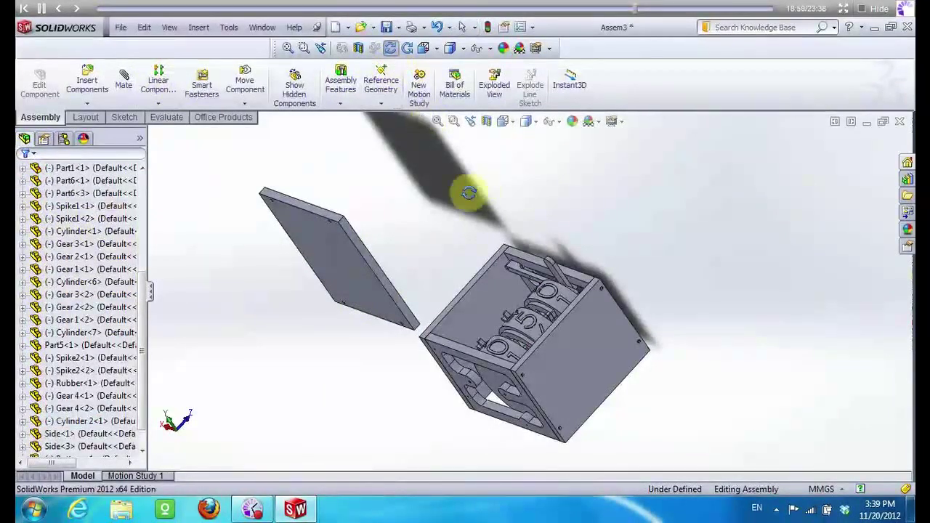
left_click_drag(469, 192, 440, 224)
Mate a Bottom plate face coincident to the box frame face
left_click(124, 80)
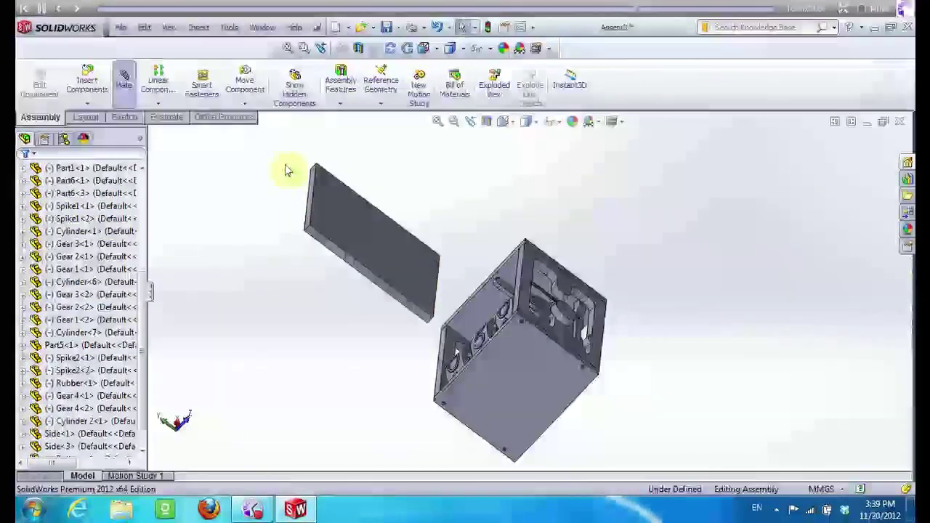
left_click(378, 234)
left_click(390, 48)
mouse_move(480, 283)
left_mouse_down()
mouse_move(579, 232)
mouse_move(554, 199)
mouse_move(498, 328)
left_mouse_up()
scroll(482, 296, "down", 2)
scroll(515, 233, "down", 4)
key("Escape")
left_click(504, 232)
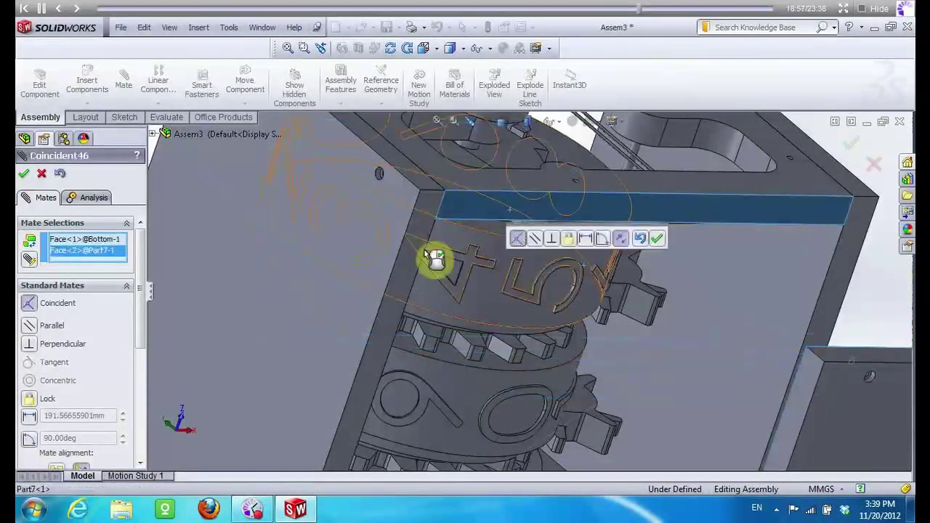
scroll(435, 258, "up", 3)
scroll(415, 250, "up", 2)
left_click(24, 173)
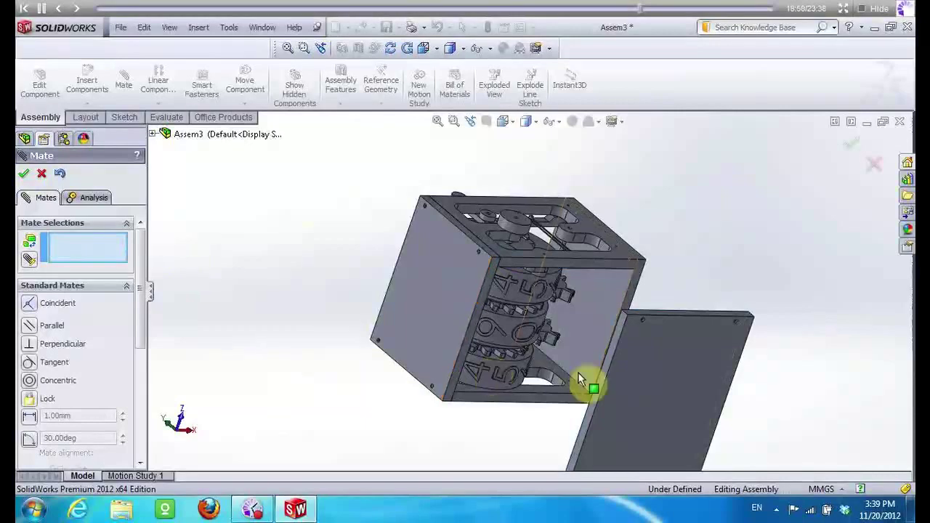
Align the Bottom plate's narrow edge face coincident with the side plate face
scroll(585, 374, "down", 1)
scroll(587, 371, "down", 1)
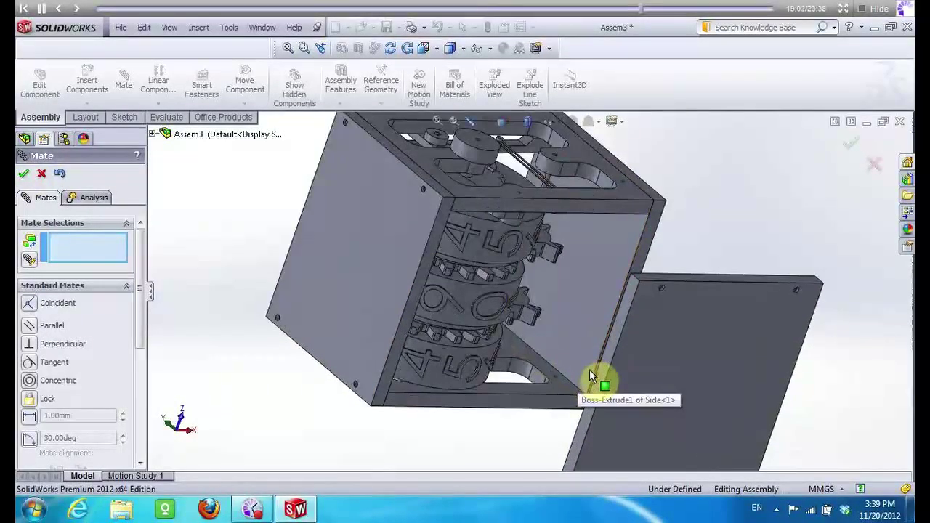
scroll(592, 363, "down", 1)
left_click(625, 303)
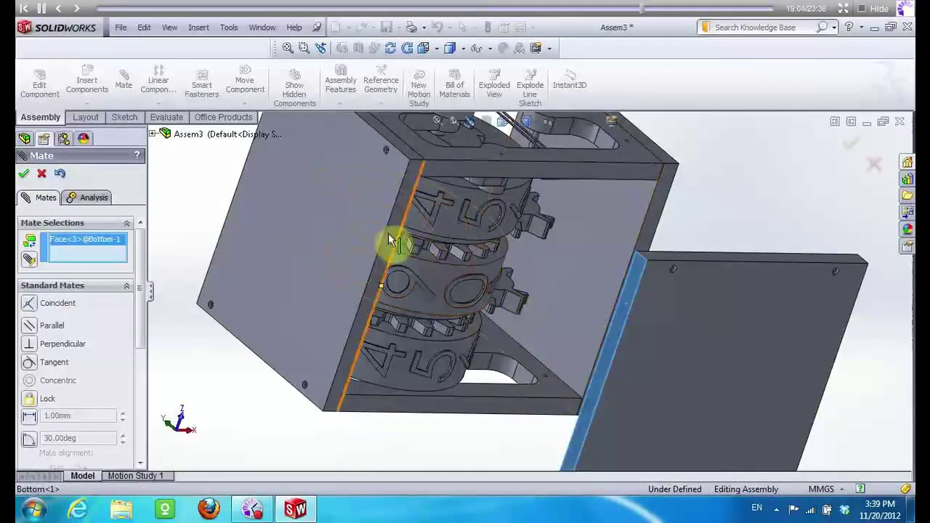
left_click(369, 215)
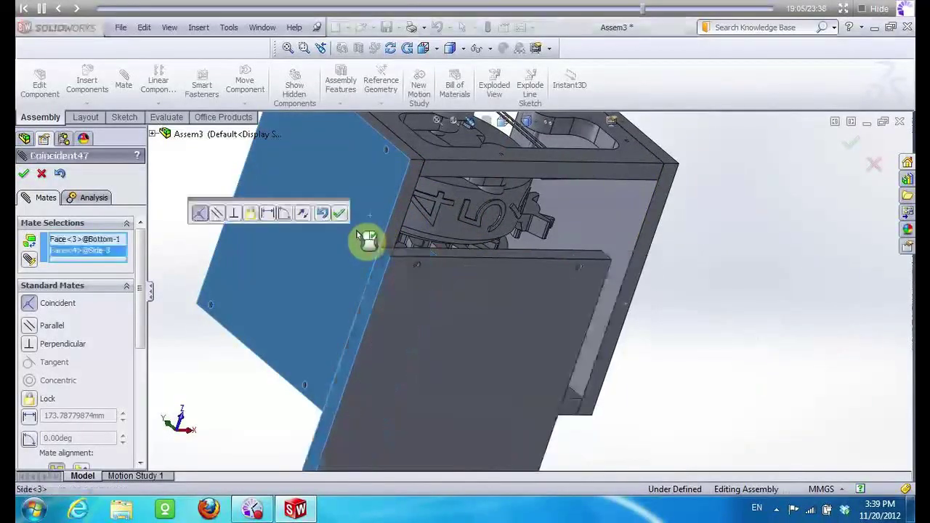
left_click(339, 212)
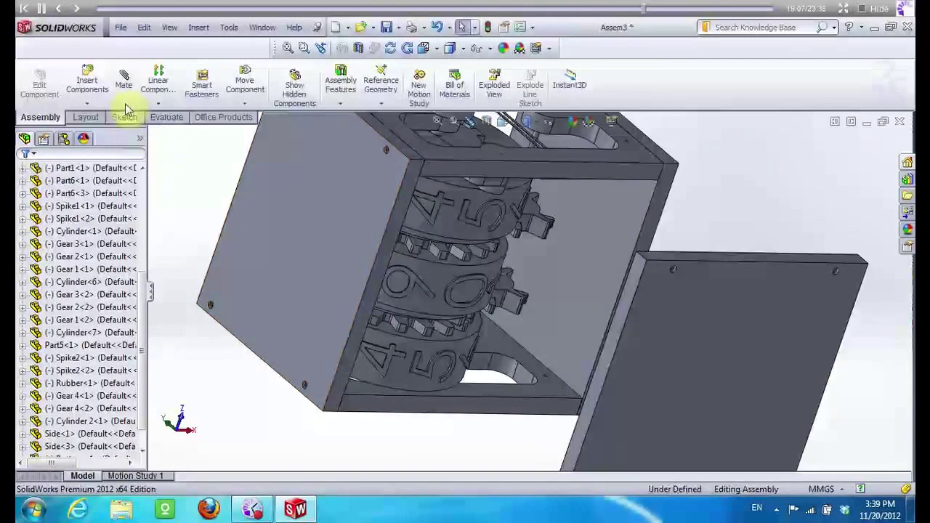
Add another coincident mate between a Bottom plate face and the side plate
scroll(678, 259, "down", 3)
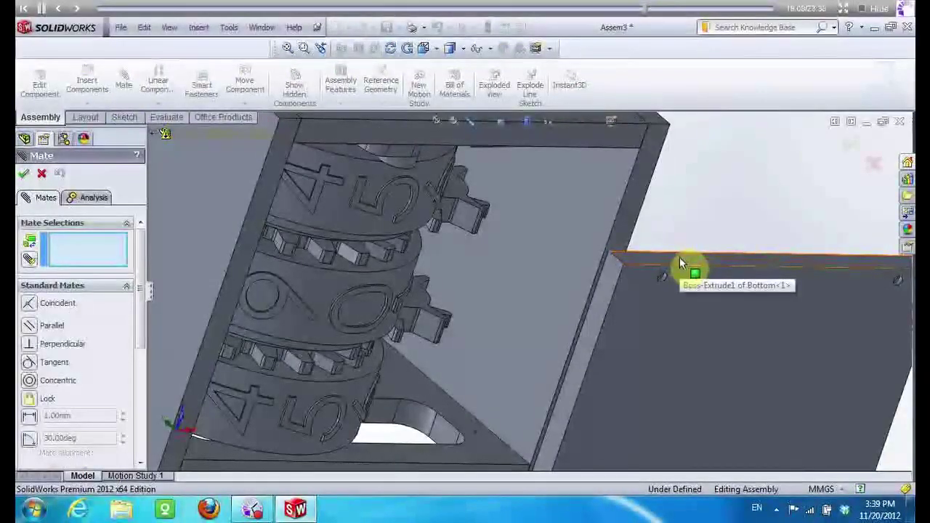
left_click(679, 257)
scroll(392, 250, "up", 3)
left_click(322, 263)
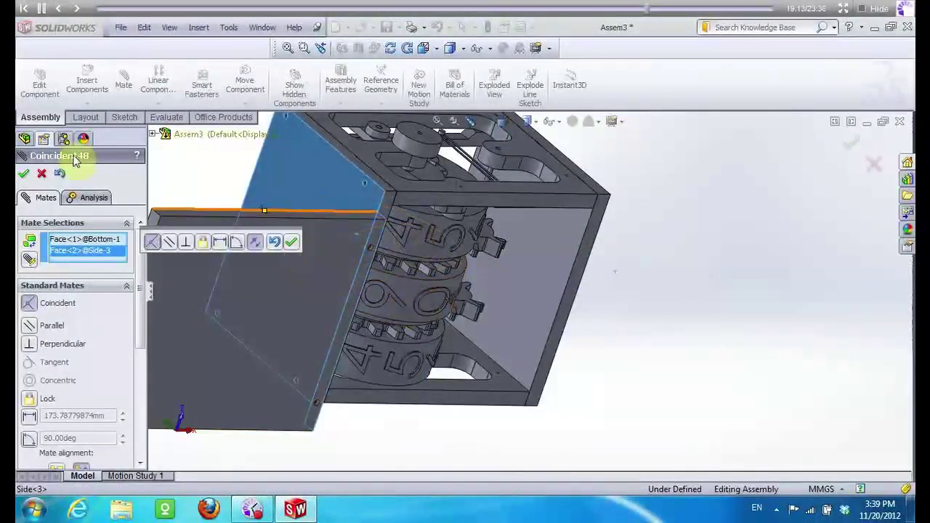
left_click_drag(140, 335, 141, 376)
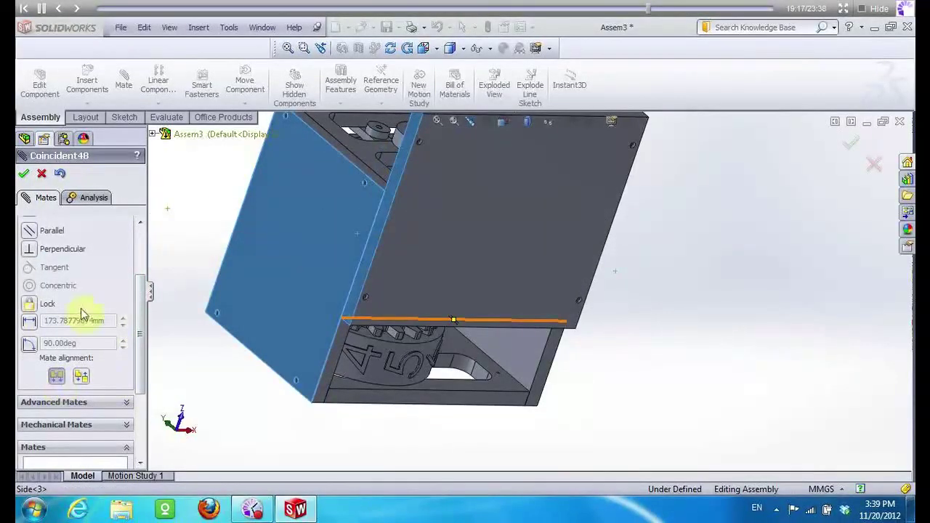
left_click(25, 175)
Mate the slotted frame plate (Part5) face coincident to the Bottom panel
left_click(390, 48)
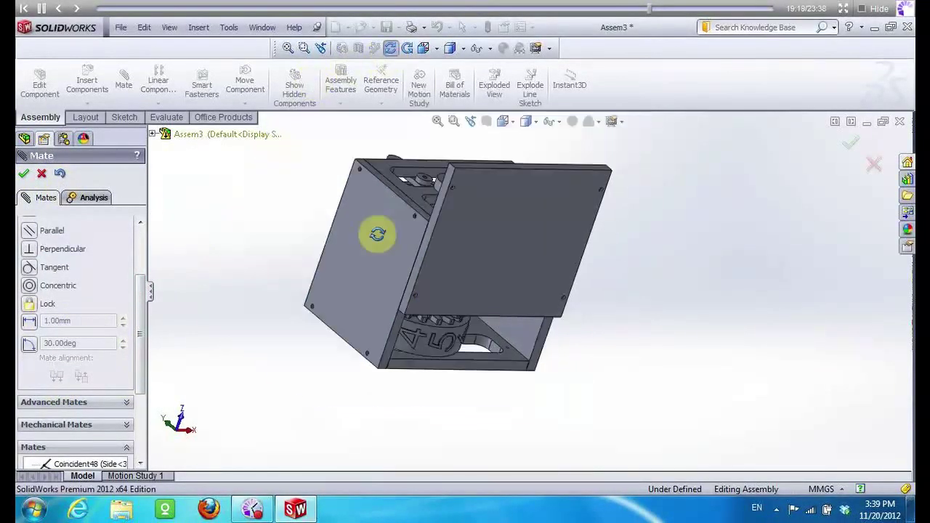
left_click_drag(369, 232, 546, 174)
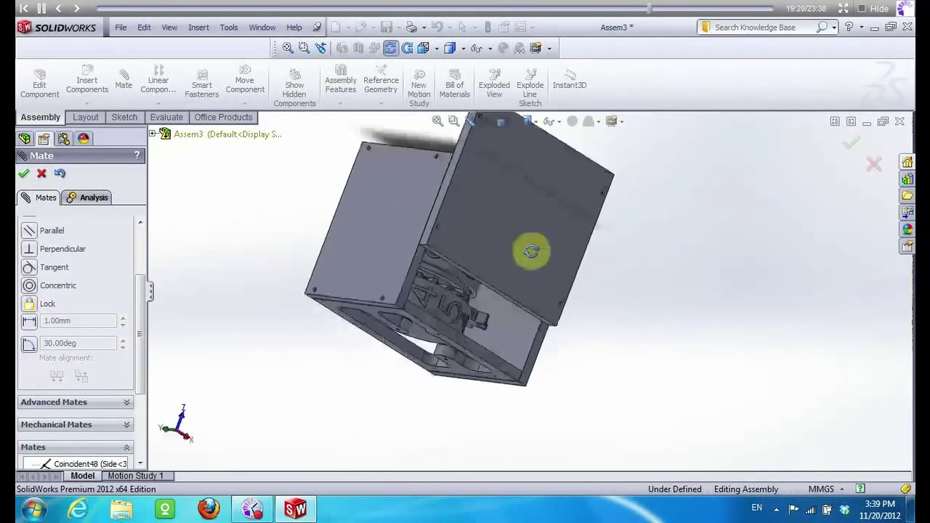
left_click(23, 175)
left_click(123, 85)
scroll(465, 187, "down", 3)
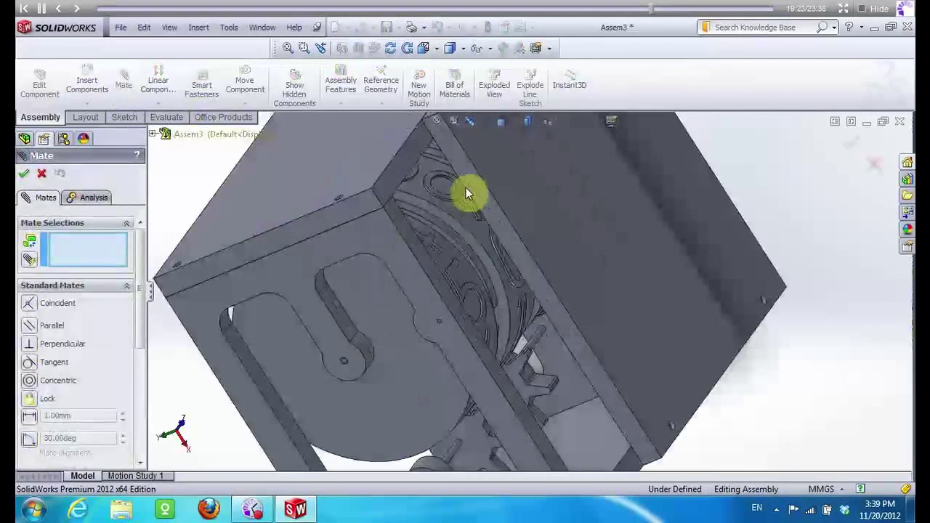
left_click(275, 287)
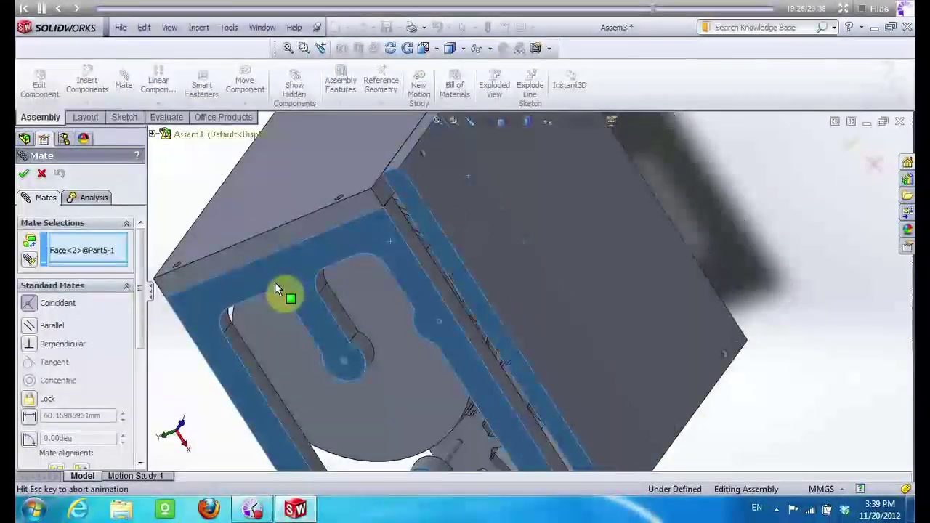
left_click(274, 285)
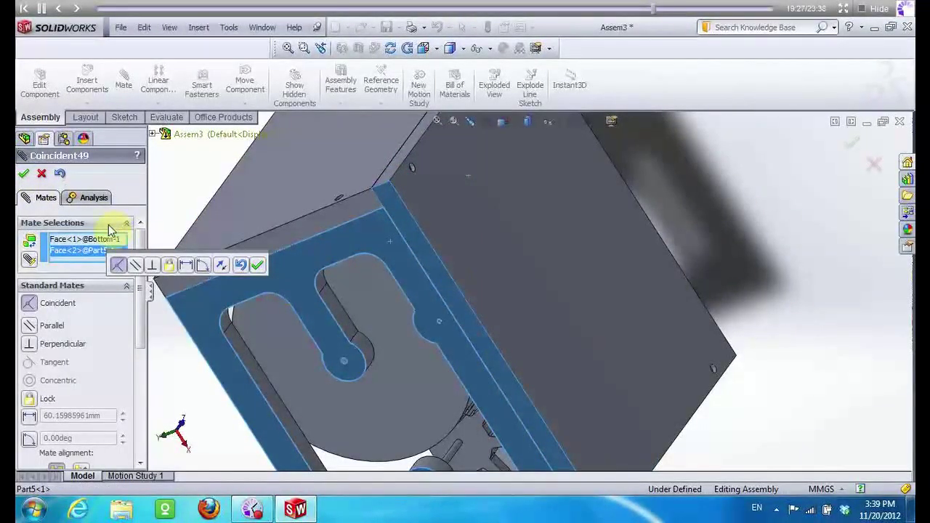
left_click(23, 174)
scroll(245, 380, "up", 5)
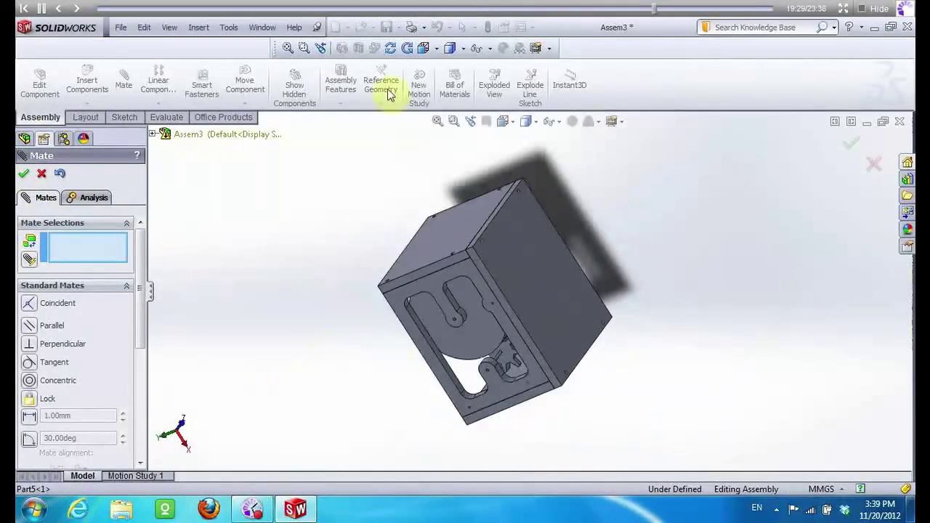
mouse_move(419, 142)
left_mouse_down()
mouse_move(363, 215)
mouse_move(272, 257)
mouse_move(218, 349)
mouse_move(204, 270)
mouse_move(54, 157)
left_mouse_up()
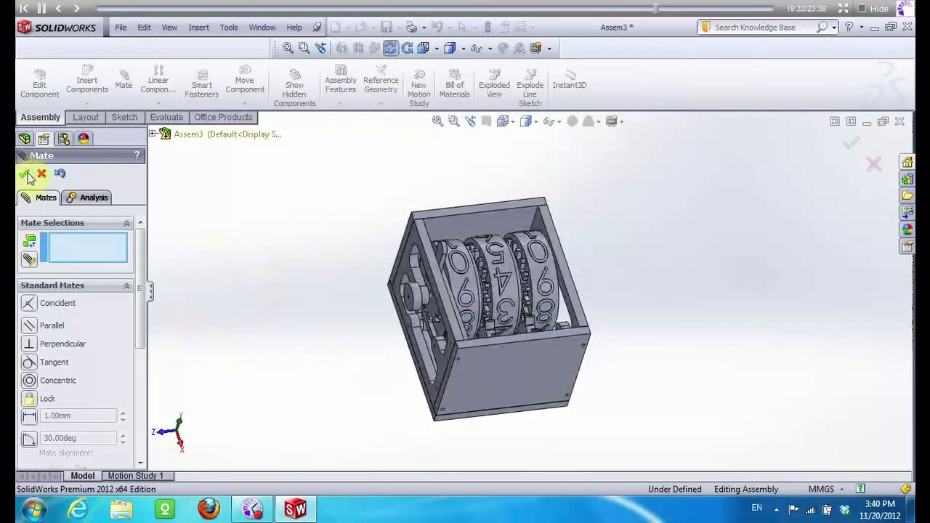
left_click(25, 175)
Insert the Top part from the Mechanical counter folder as Top<2> beside the box
left_click(88, 80)
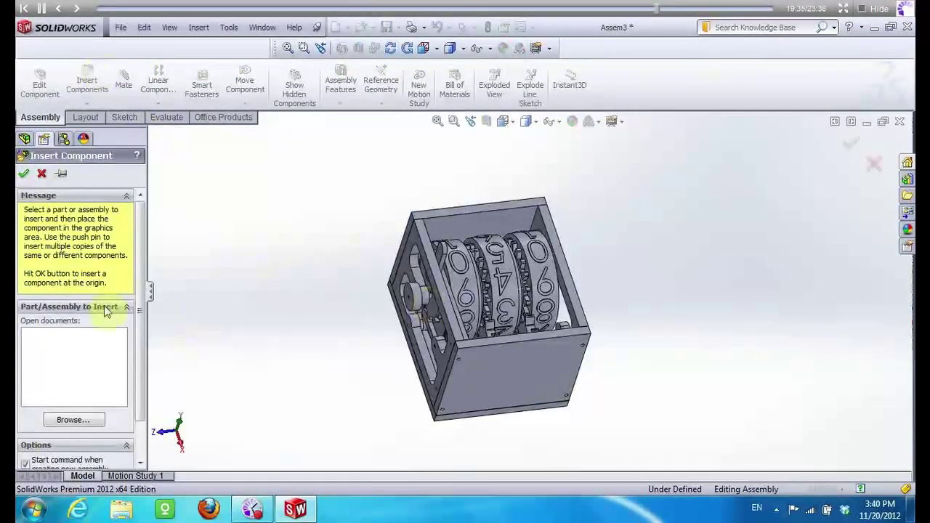
scroll(788, 231, "down", 1)
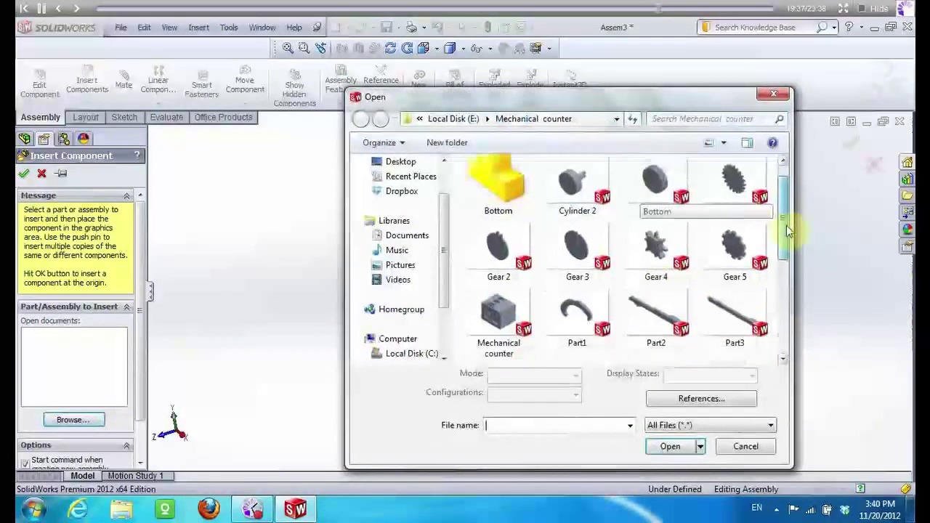
left_click_drag(788, 231, 789, 321)
left_click(656, 330)
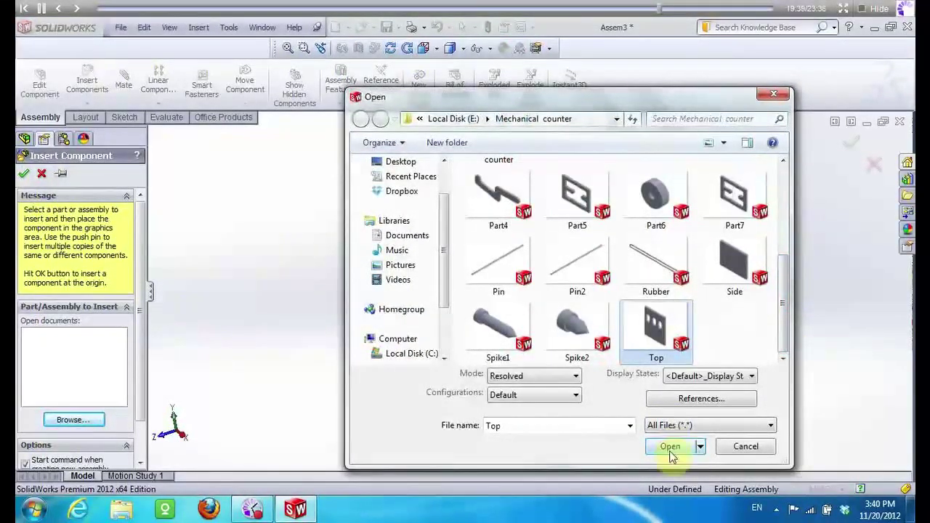
left_click(670, 446)
left_click(372, 305)
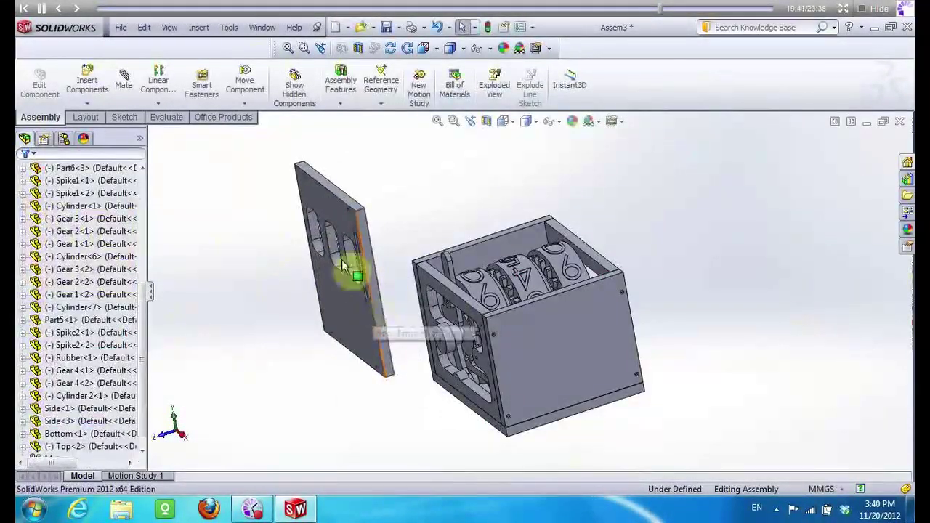
left_click(245, 103)
left_click(270, 129)
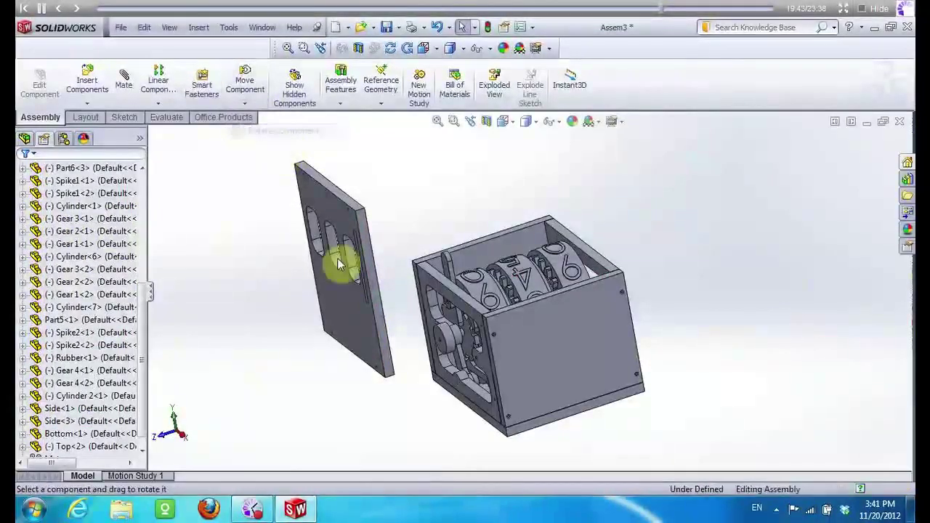
Rotate the Top panel toward the box and mate its face coincident to the frame
mouse_move(337, 289)
left_mouse_down()
mouse_move(300, 312)
mouse_move(301, 378)
mouse_move(289, 376)
mouse_move(266, 288)
mouse_move(263, 226)
mouse_move(282, 193)
mouse_move(284, 141)
mouse_move(302, 120)
mouse_move(301, 197)
mouse_move(266, 182)
mouse_move(254, 135)
mouse_move(269, 133)
left_mouse_up()
key("Escape")
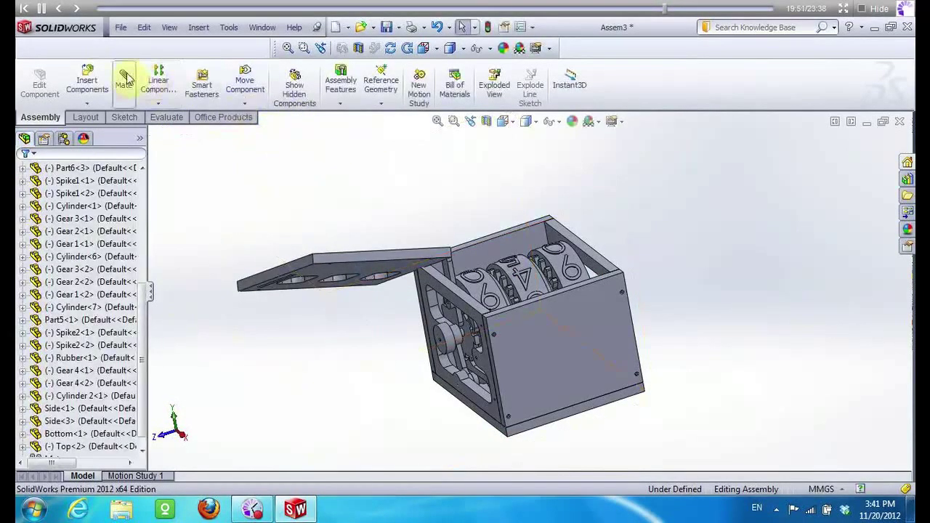
left_click(333, 269)
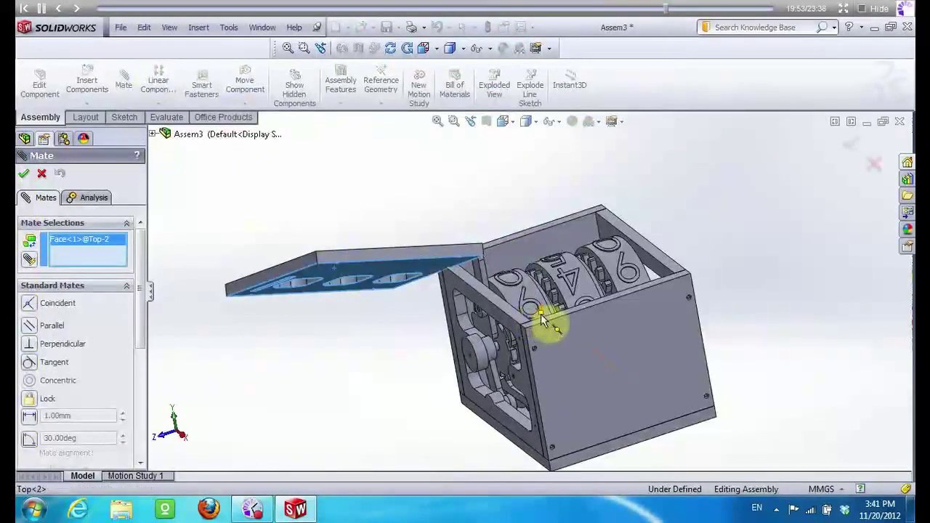
scroll(520, 314, "down", 5)
scroll(520, 314, "up", 2)
scroll(519, 334, "up", 2)
left_click(518, 342)
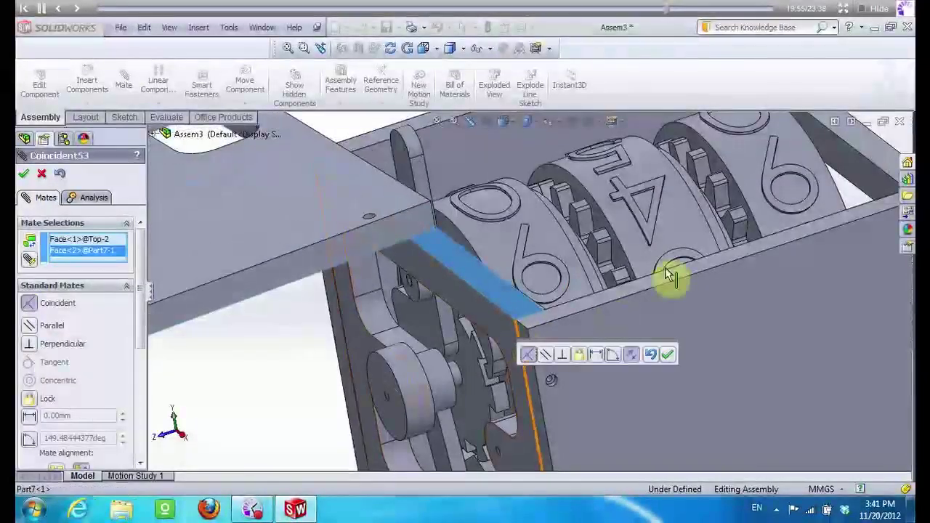
scroll(668, 276, "up", 5)
left_click(26, 173)
Mate the lid's edge face coincident with the box side face
scroll(425, 317, "down", 3)
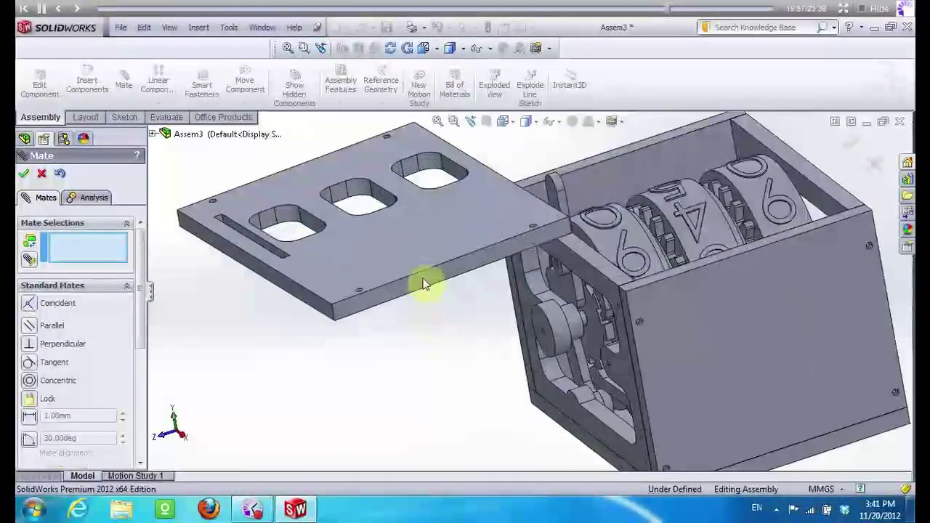
left_click(425, 285)
left_click(632, 356)
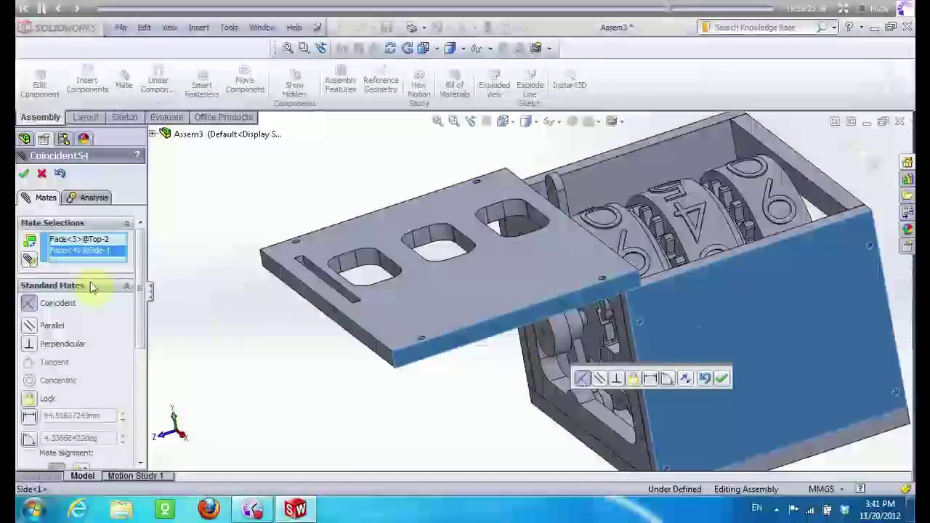
left_click(24, 173)
Align another lid edge face coincident to the front frame face, fully defining the assembly
left_click(354, 333)
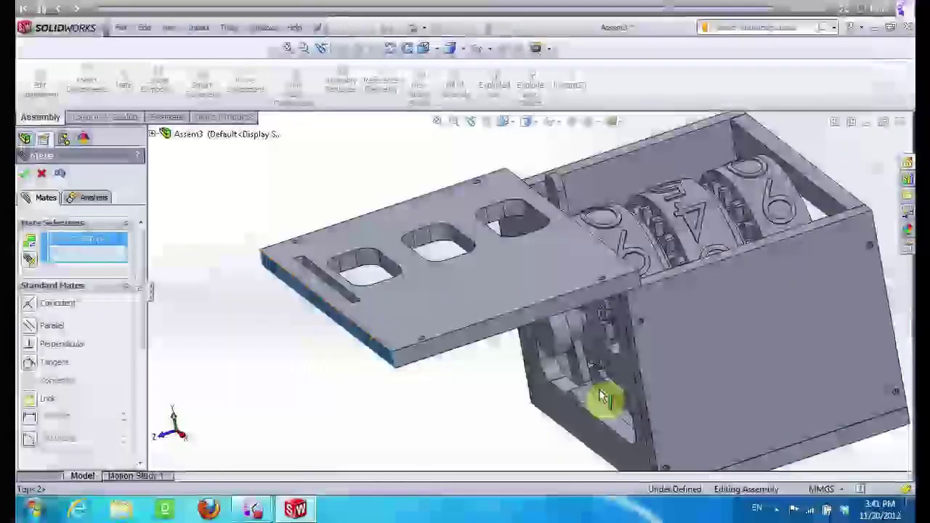
left_click(563, 417)
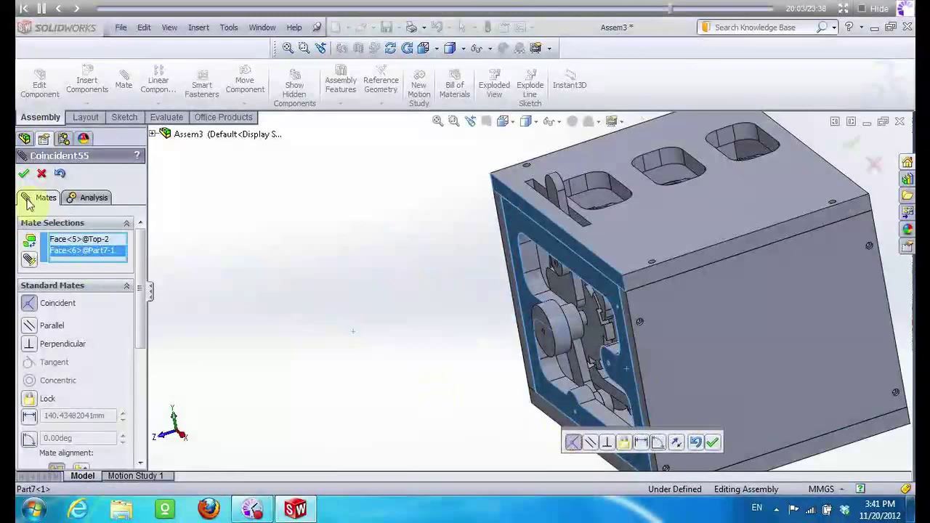
left_click(24, 173)
scroll(392, 290, "up", 3)
mouse_move(463, 186)
left_mouse_down()
mouse_move(465, 292)
mouse_move(449, 271)
mouse_move(599, 263)
mouse_move(544, 431)
mouse_move(550, 342)
mouse_move(516, 320)
mouse_move(93, 221)
left_mouse_up()
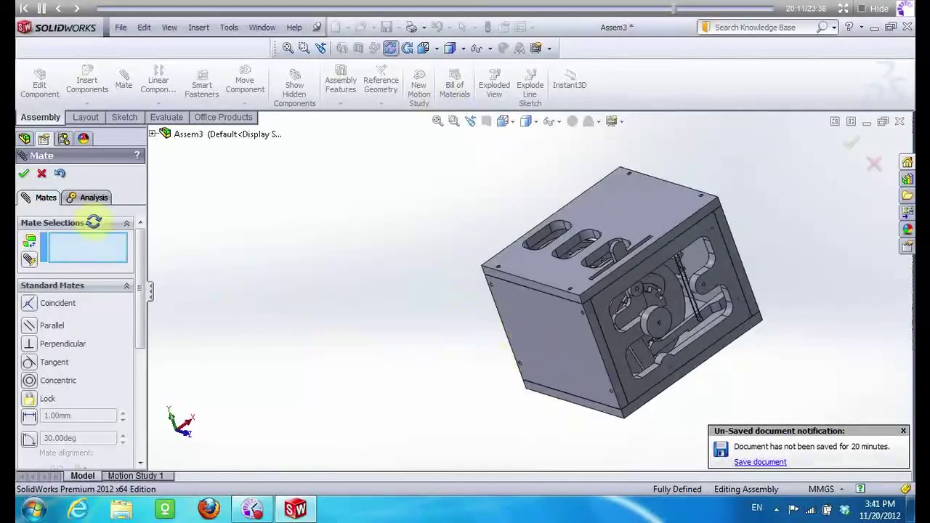
left_click(24, 174)
Insert the Spike1 screw part and place it in the scene
left_click(87, 84)
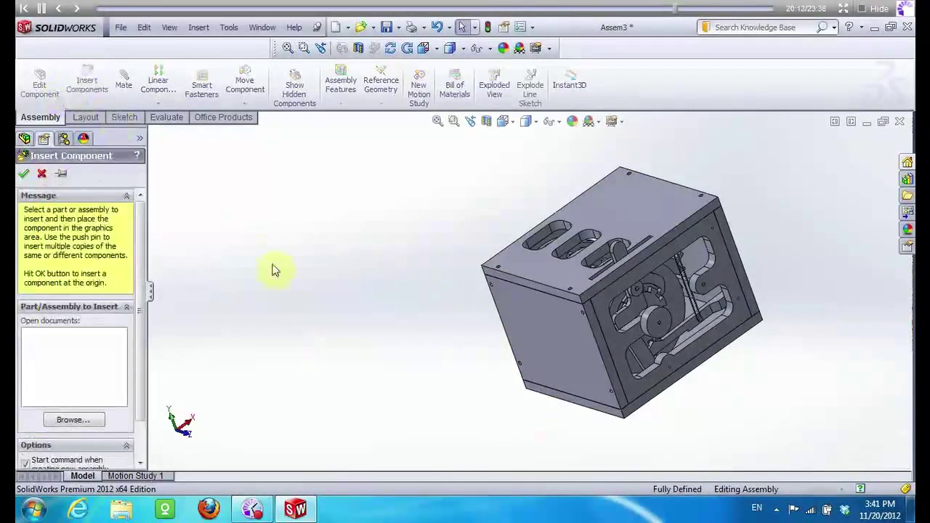
left_click(95, 420)
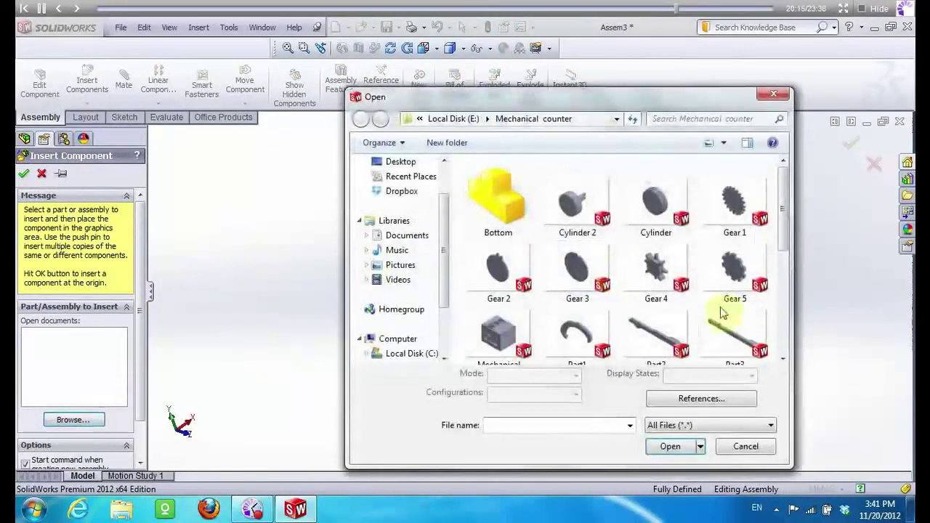
left_click_drag(784, 189, 792, 320)
double_click(497, 325)
left_click(445, 221)
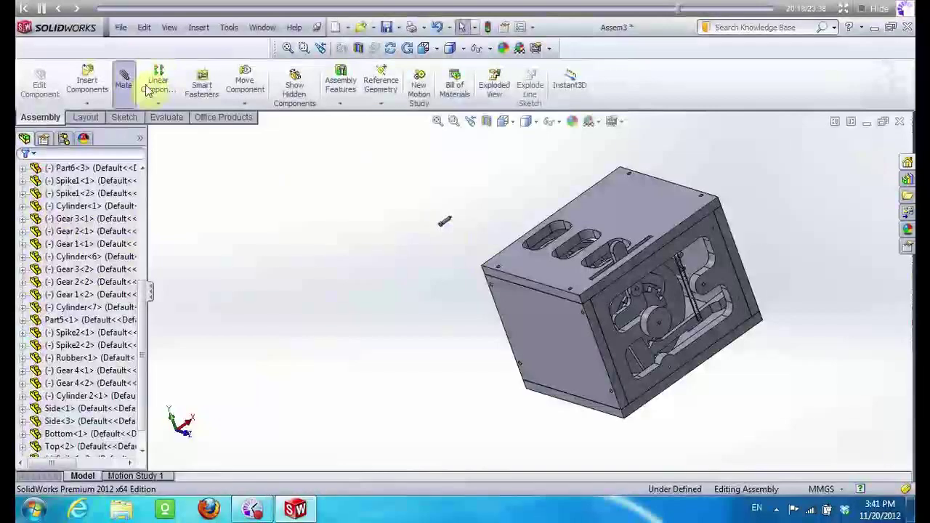
Mate the screw concentric with the Top plate's hole
left_click(125, 81)
scroll(468, 234, "down", 3)
scroll(465, 247, "down", 3)
scroll(494, 269, "up", 2)
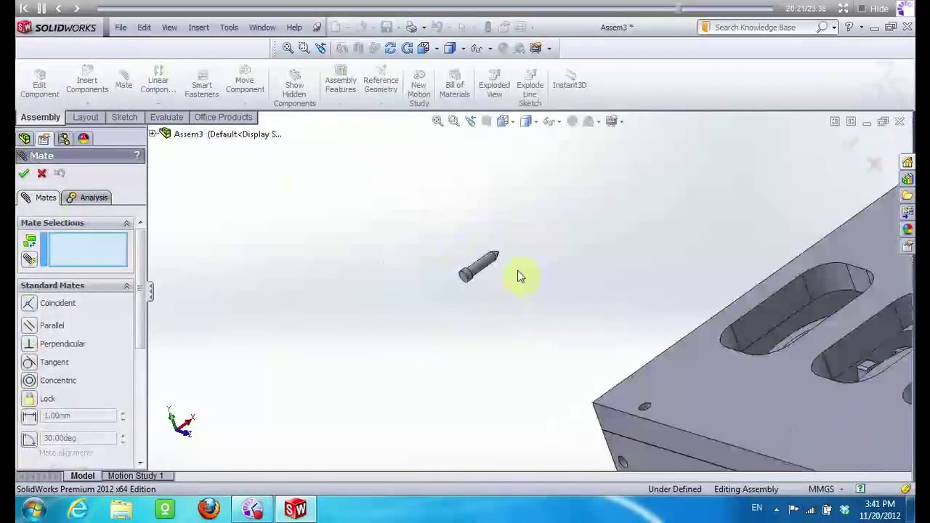
scroll(658, 404, "down", 5)
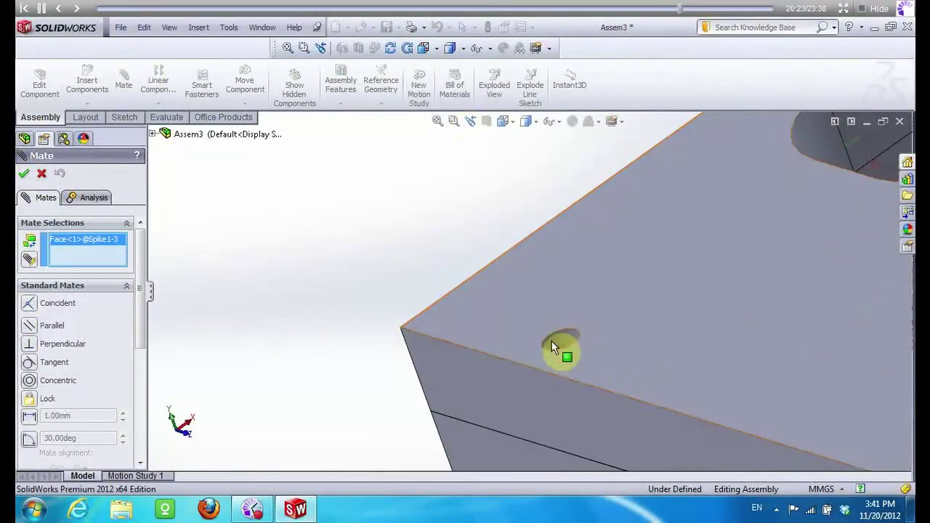
scroll(551, 341, "up", 2)
left_click(566, 321)
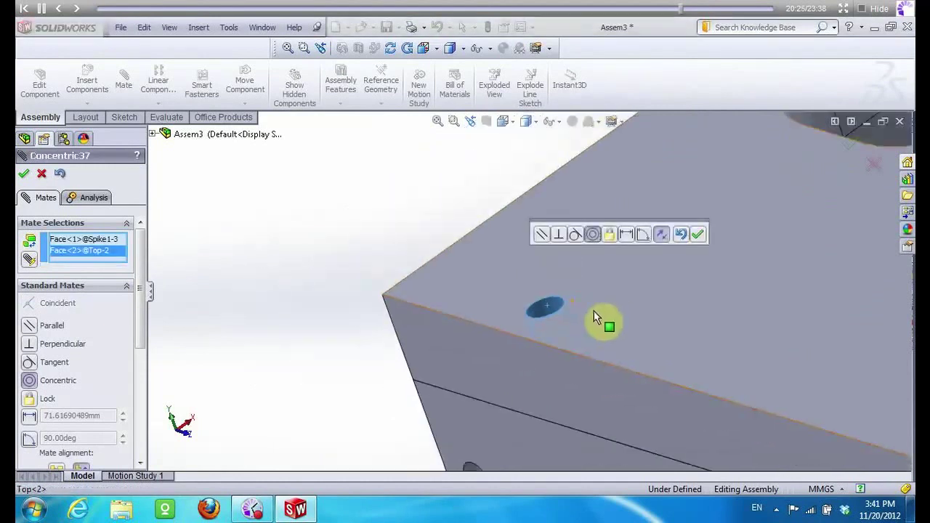
left_click(24, 172)
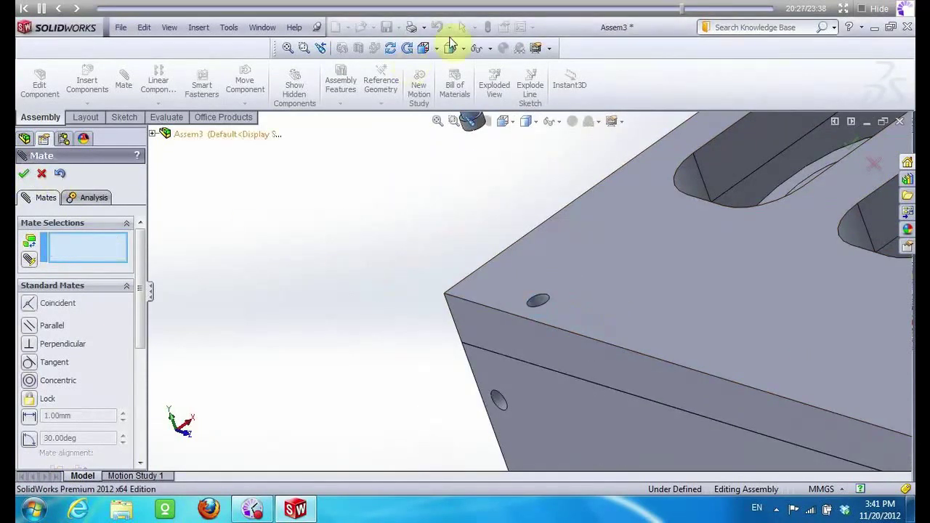
mouse_move(425, 116)
left_mouse_down()
mouse_move(460, 206)
mouse_move(202, 142)
left_mouse_up()
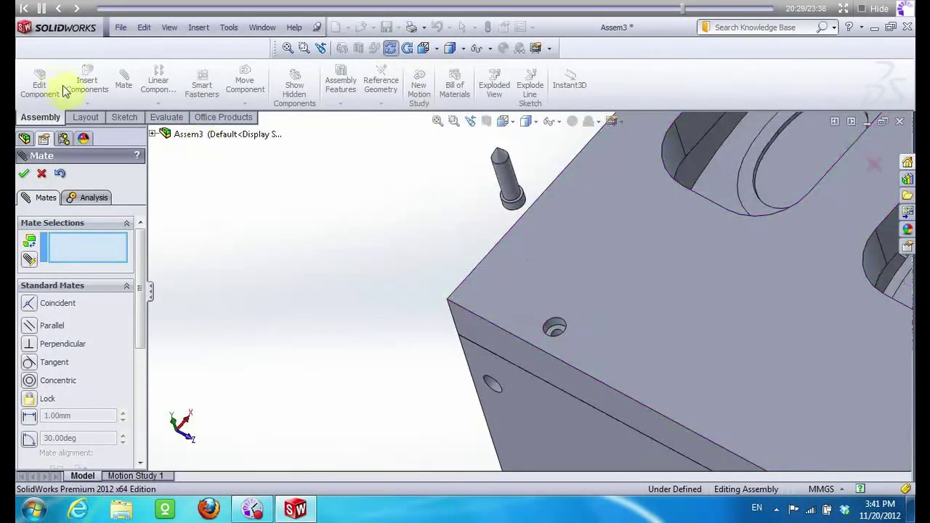
left_click(36, 175)
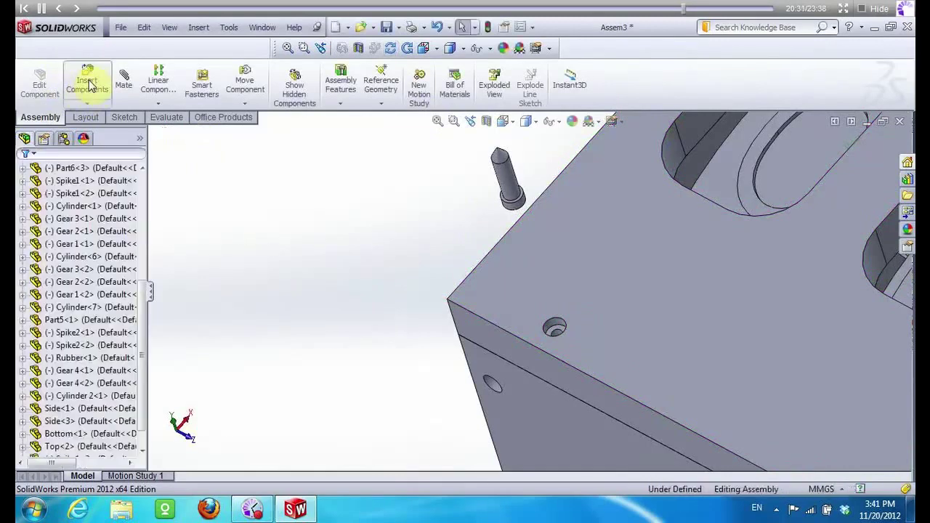
Seat the screw head's underside coincident on the hole face (Coincident56) and select Spike1<3>
left_click(125, 82)
scroll(535, 203, "down", 3)
scroll(509, 213, "down", 3)
left_click(534, 224)
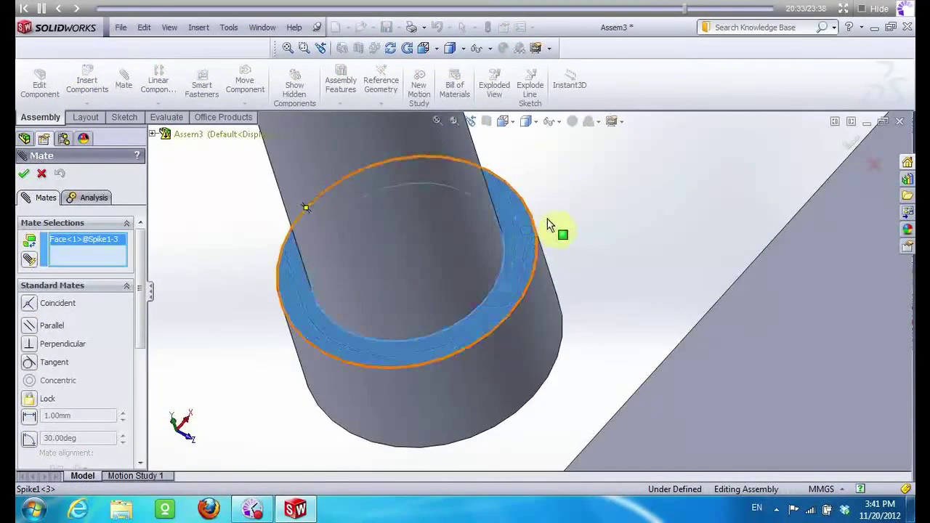
scroll(547, 203, "up", 5)
scroll(556, 357, "up", 3)
scroll(554, 426, "down", 5)
scroll(506, 372, "down", 3)
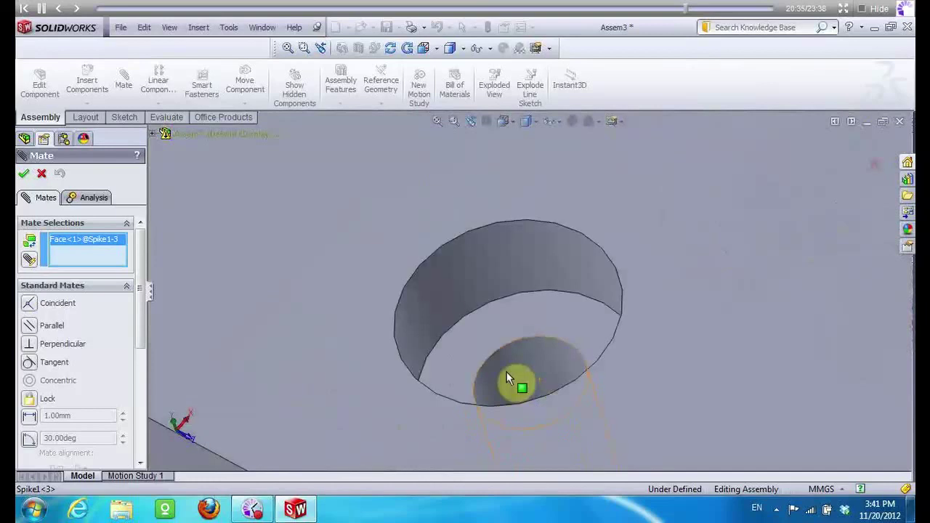
left_click(477, 338)
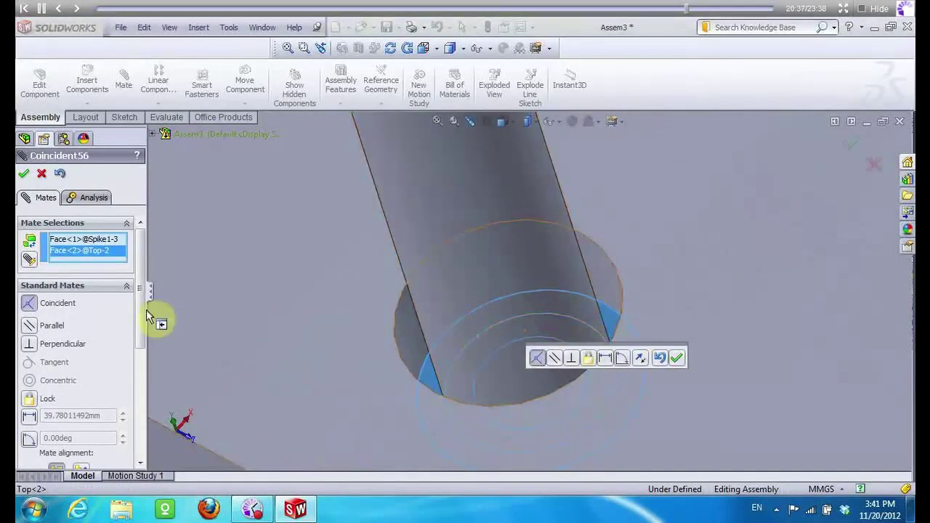
scroll(148, 316, "down", 3)
scroll(104, 358, "down", 3)
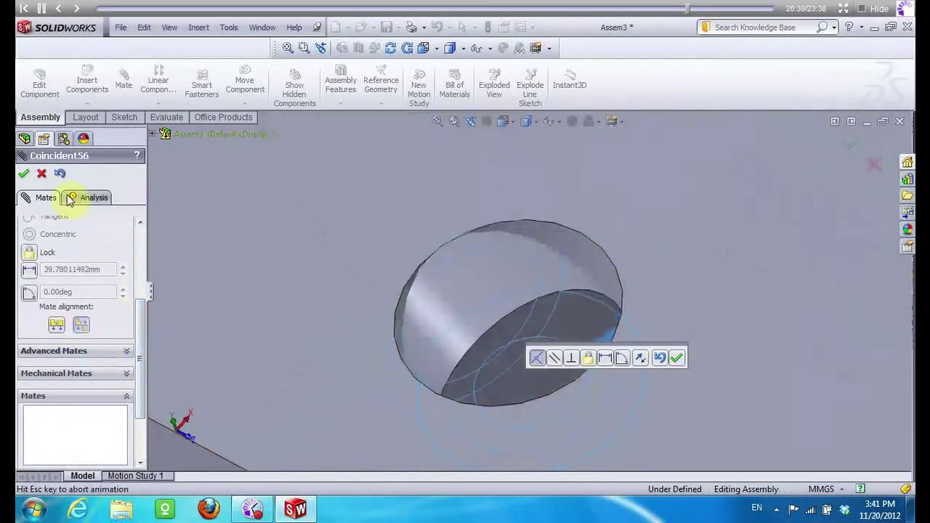
left_click(24, 173)
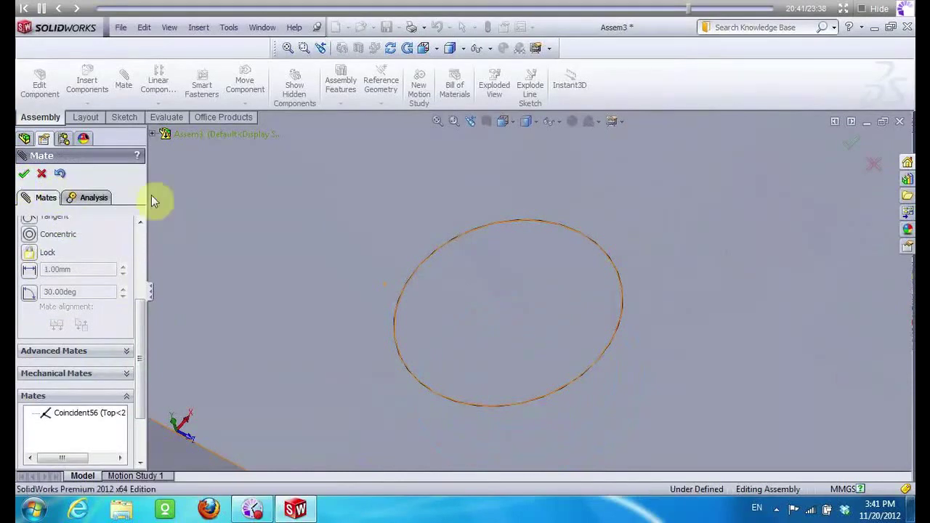
scroll(125, 369, "down", 1)
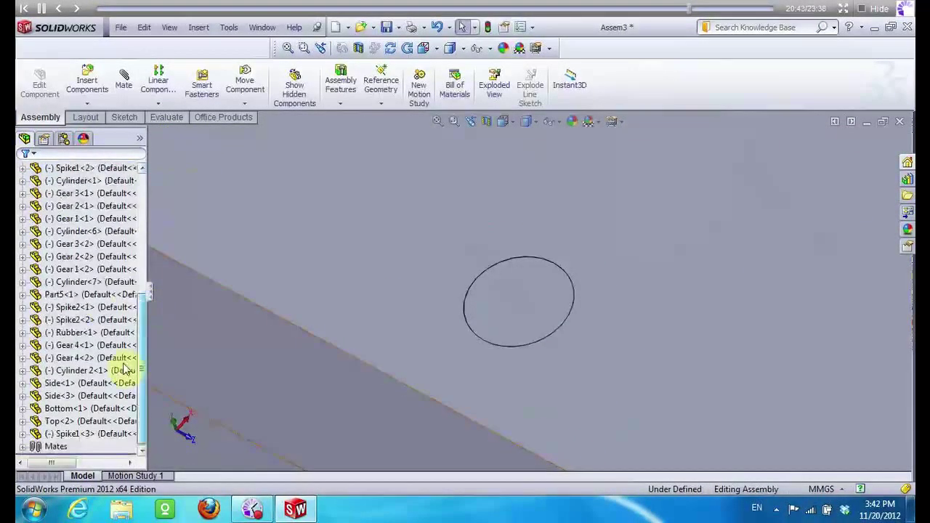
left_click(68, 434)
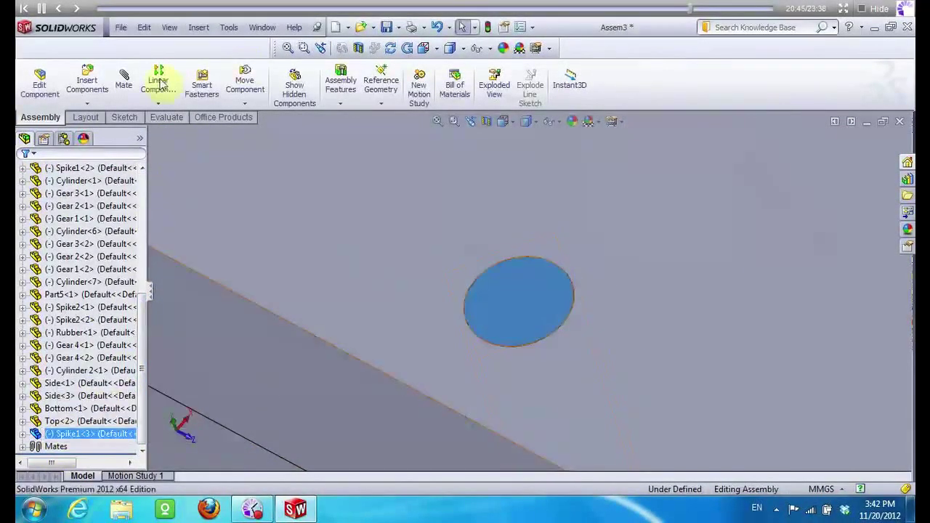
Copy the spike with its mates, seating the first copy via concentric and coincident hole faces
left_click(87, 104)
left_click(109, 159)
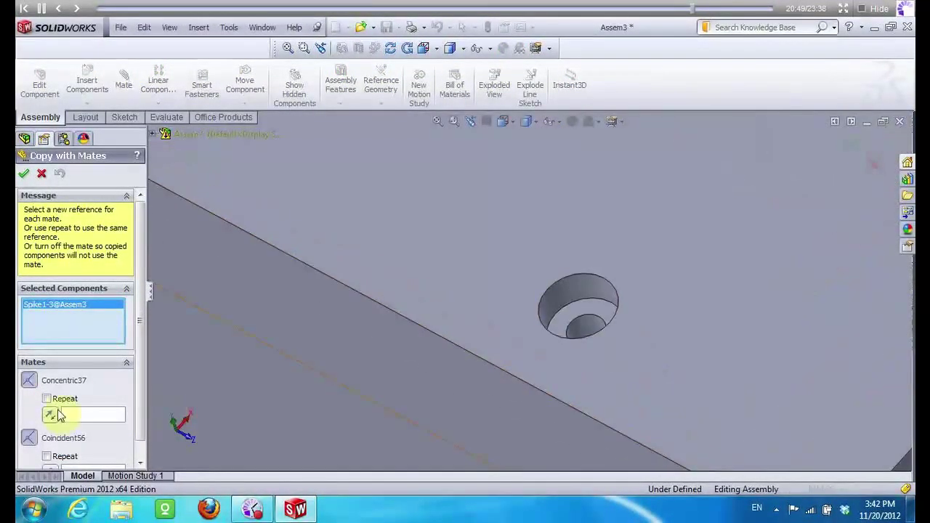
left_click(580, 324)
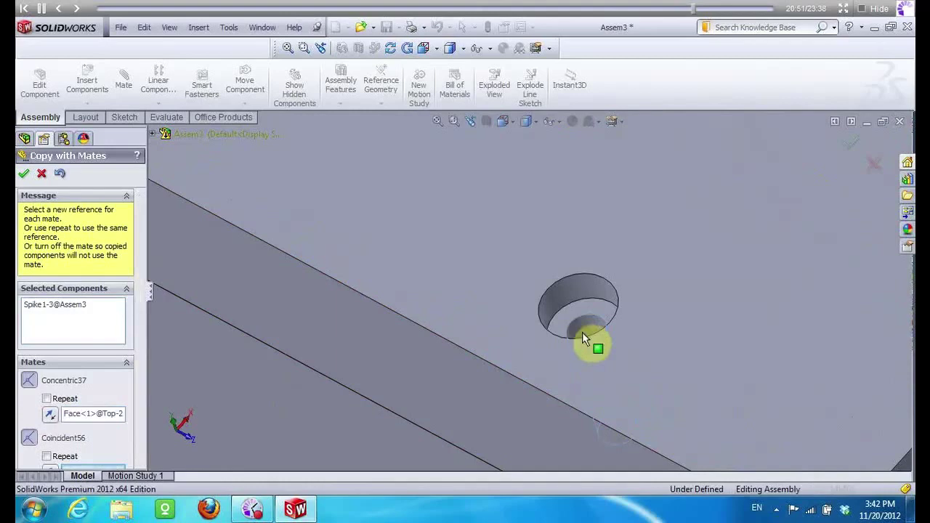
left_click(553, 350)
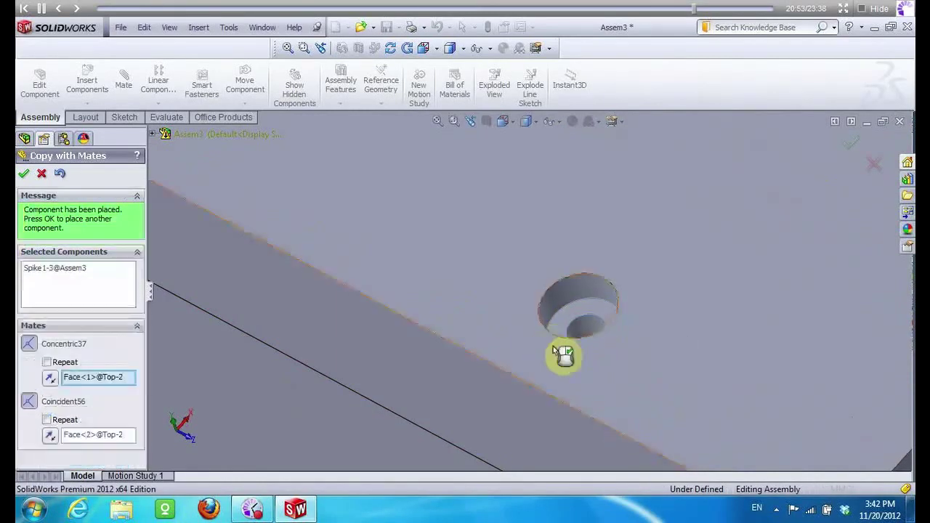
left_click(250, 283)
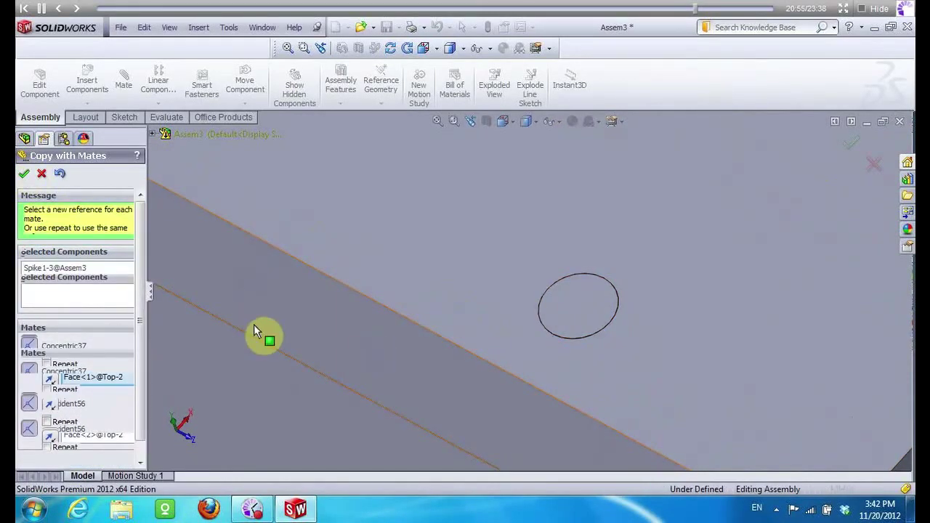
Seat two more spike copies in the top panel holes
key("f")
mouse_move(341, 383)
middle_mouse_down()
mouse_move(664, 353)
mouse_move(685, 125)
middle_mouse_up()
scroll(618, 297, "down", 5)
scroll(534, 158, "down", 3)
scroll(533, 157, "down", 3)
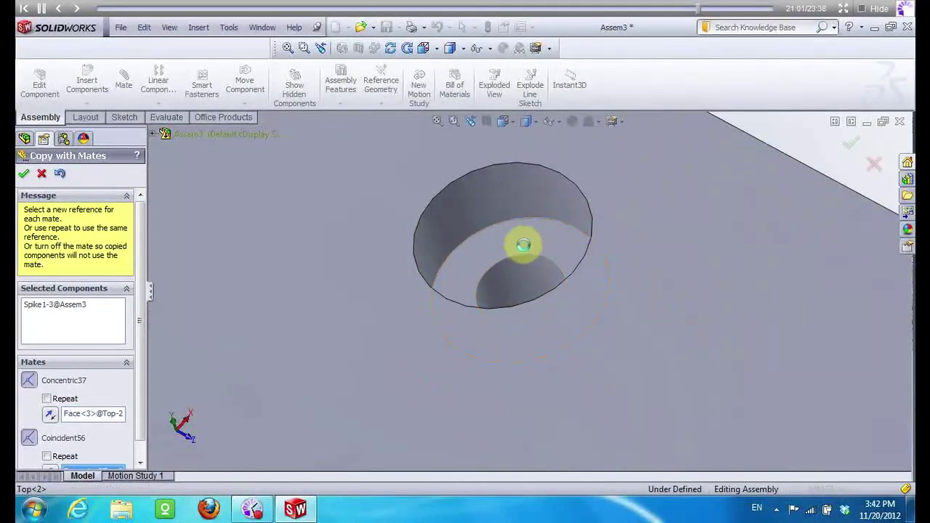
left_click(526, 243)
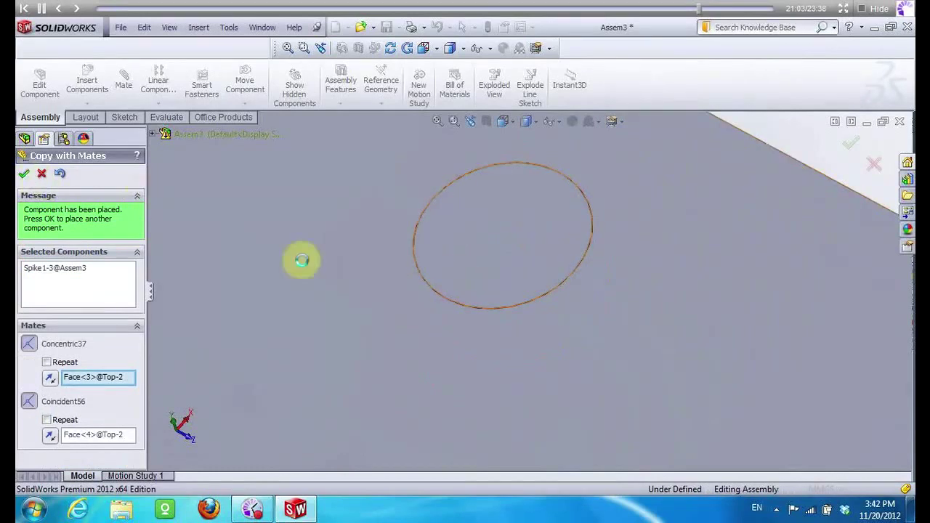
scroll(763, 370, "up", 5)
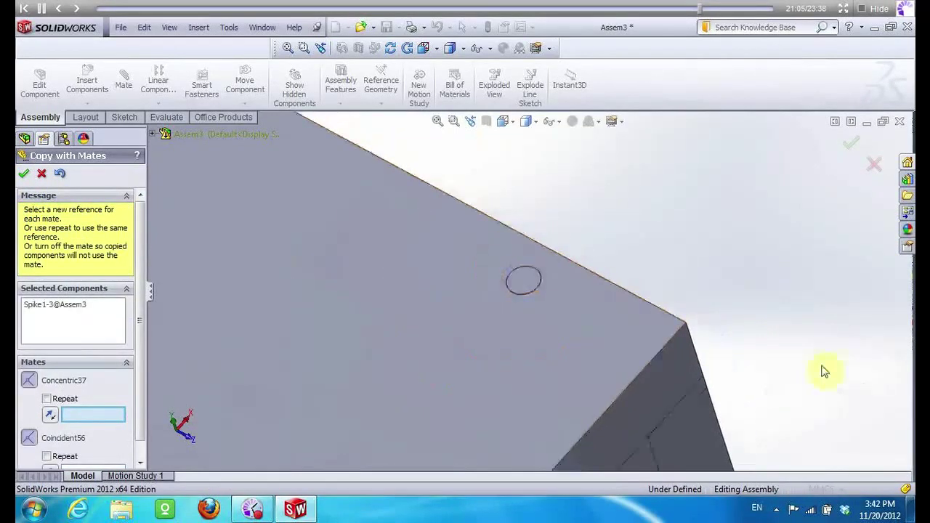
middle_click_drag(823, 372, 337, 195)
scroll(467, 276, "down", 5)
left_click(473, 283)
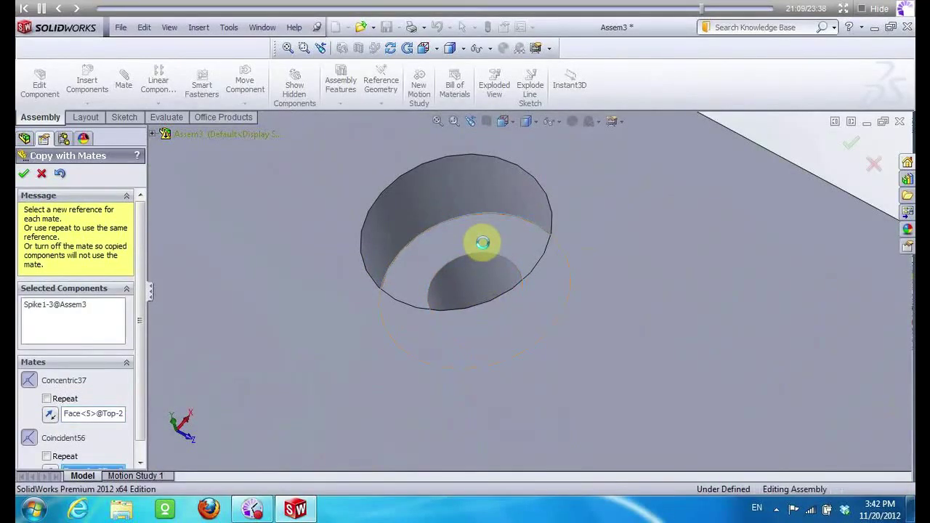
left_click(483, 243)
left_click(24, 174)
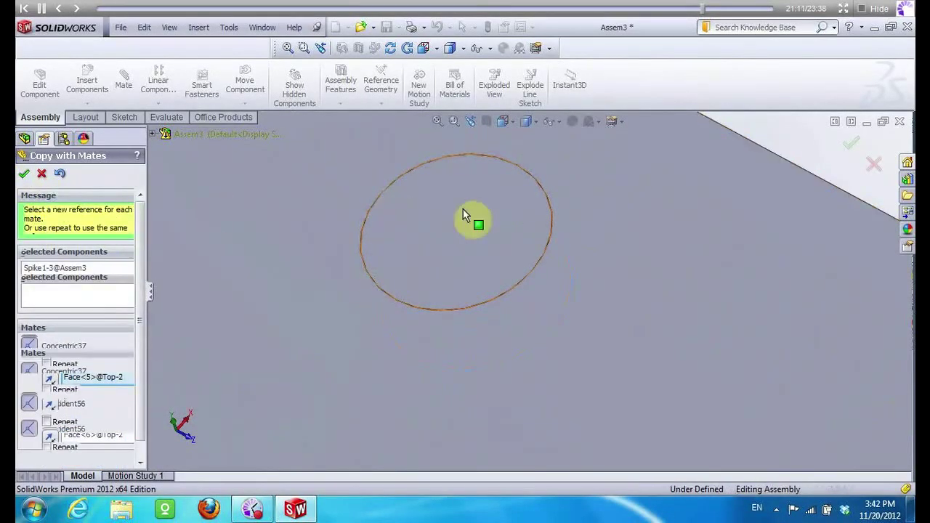
Mate another spike copy into a side panel hole
scroll(470, 215, "up", 4)
scroll(457, 202, "up", 2)
scroll(436, 218, "up", 3)
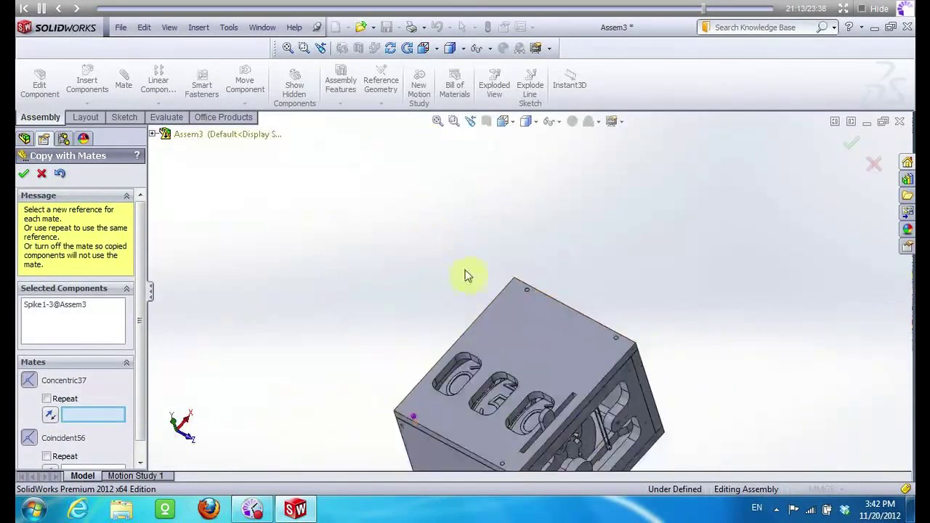
scroll(436, 363, "down", 3)
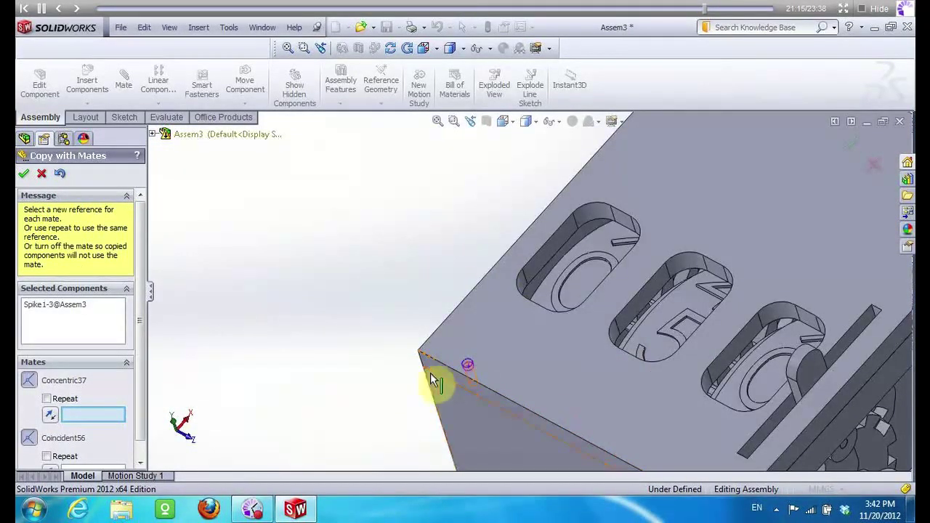
scroll(433, 381, "down", 2)
scroll(462, 394, "down", 3)
left_click(492, 314)
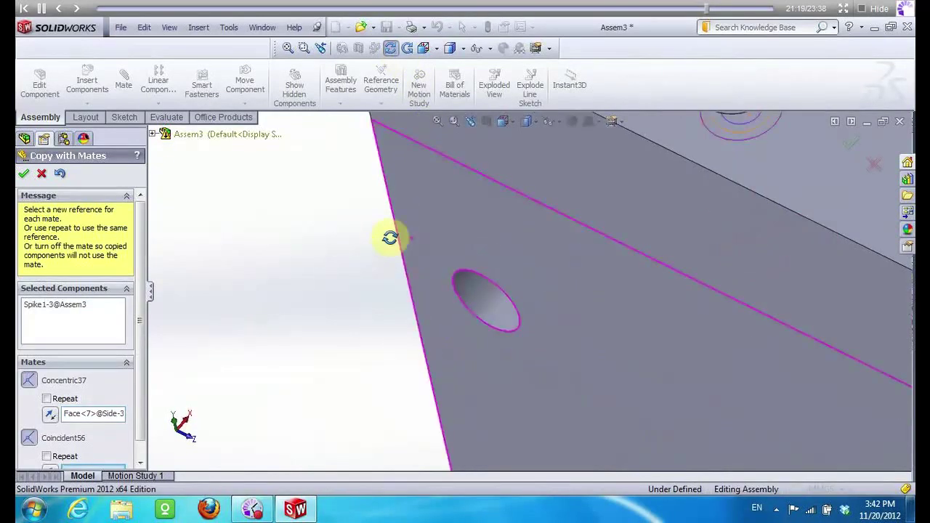
middle_click_drag(395, 216, 482, 284)
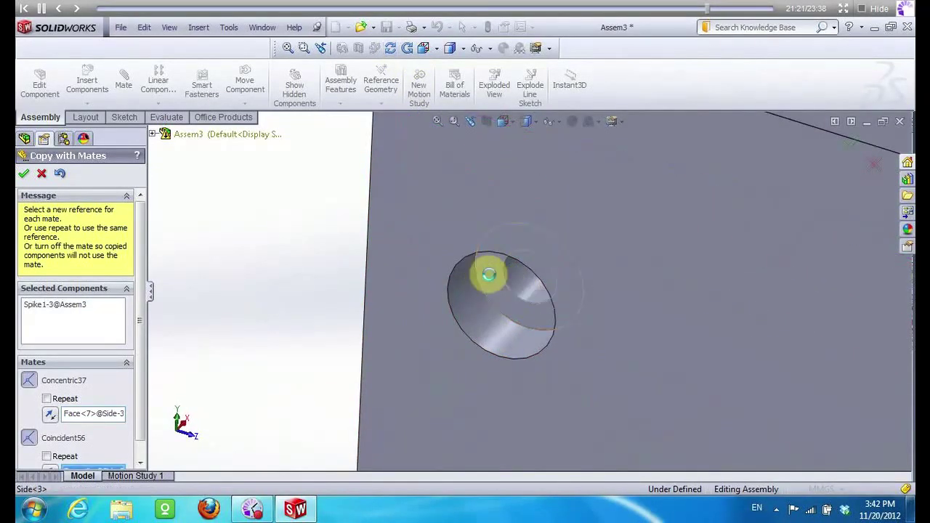
left_click(490, 276)
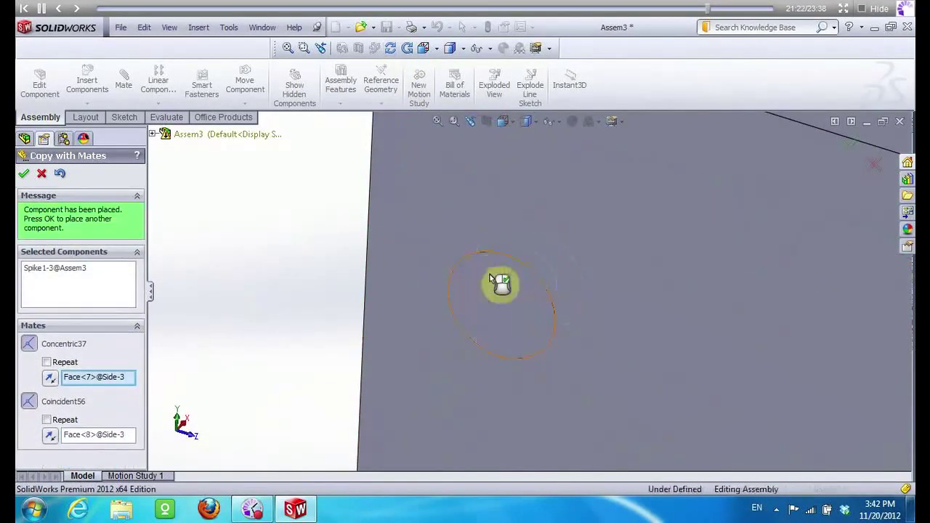
left_click(240, 196)
Seat two more spike copies in the next side panel holes
middle_click_drag(348, 161, 543, 473)
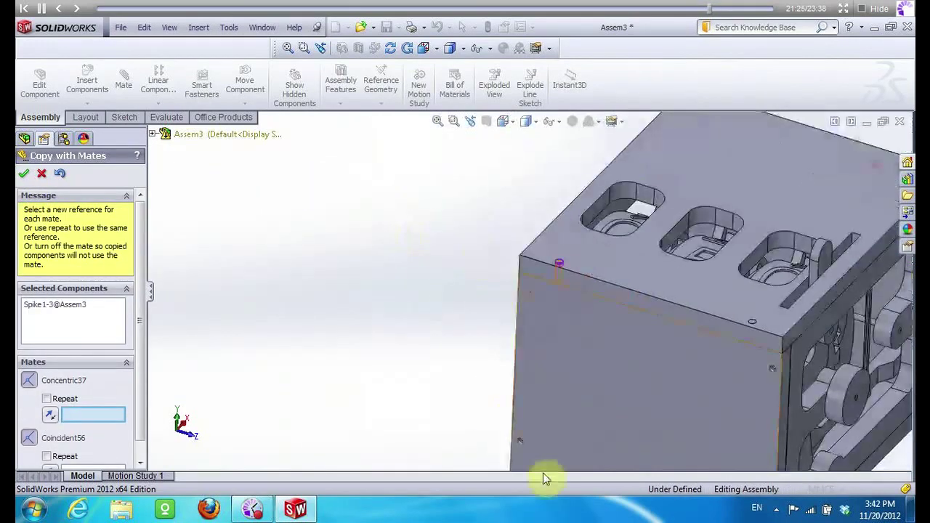
scroll(523, 356, "down", 3)
scroll(527, 348, "down", 2)
left_click(527, 350)
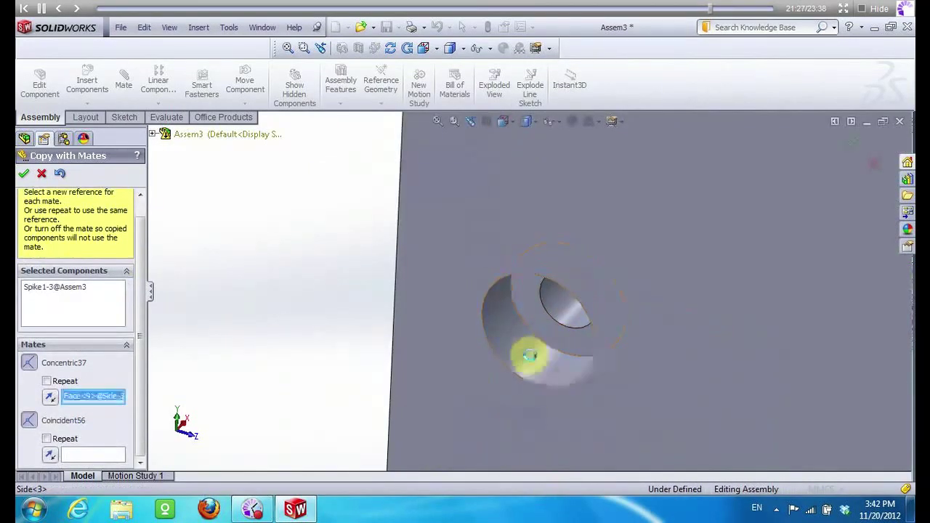
left_click(533, 321)
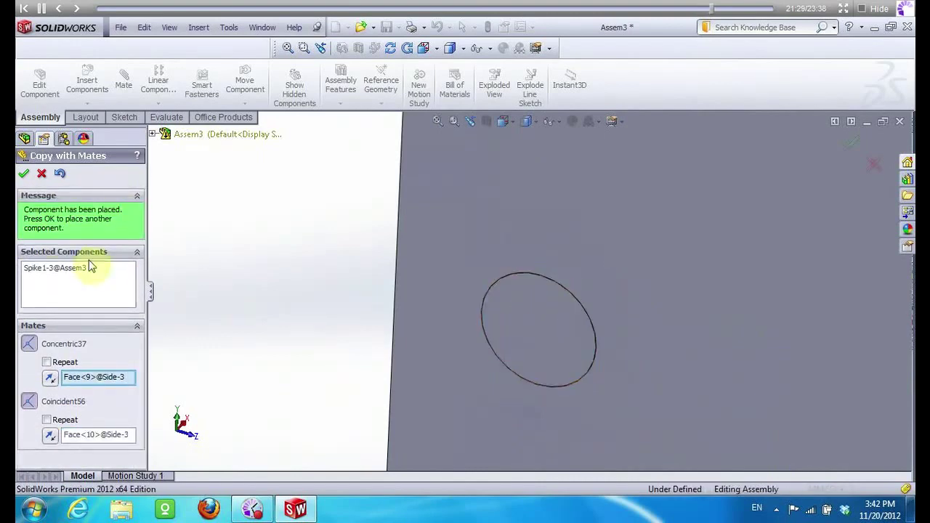
scroll(269, 250, "up", 3)
scroll(292, 273, "up", 2)
mouse_move(291, 281)
middle_mouse_down()
mouse_move(548, 369)
mouse_move(716, 336)
middle_mouse_up()
scroll(715, 336, "down", 5)
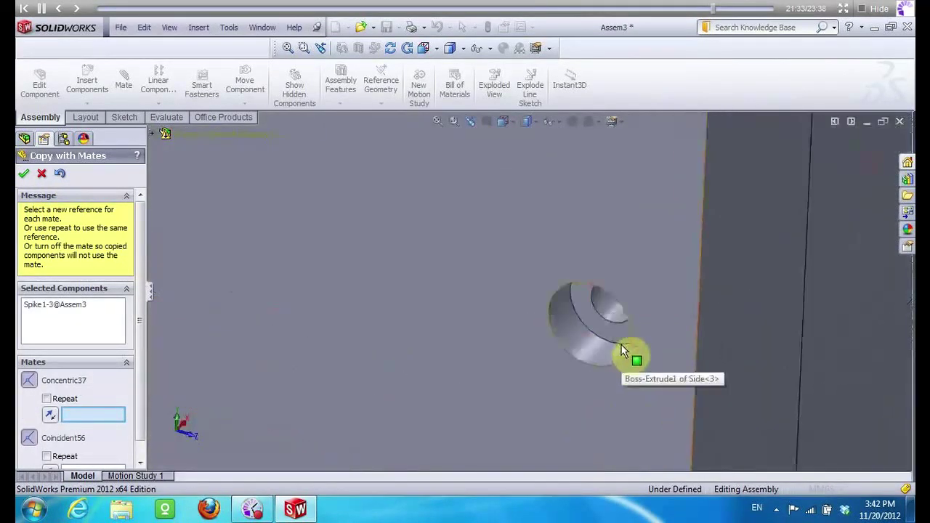
left_click(611, 317)
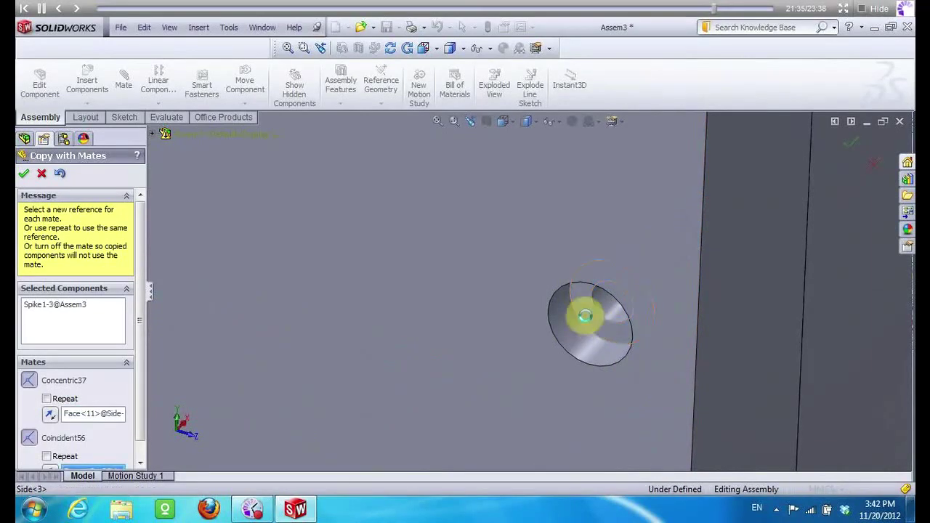
left_click(585, 315)
left_click(24, 175)
Choose the concentric and coincident faces for another side hole screw copy
scroll(273, 451, "up", 2)
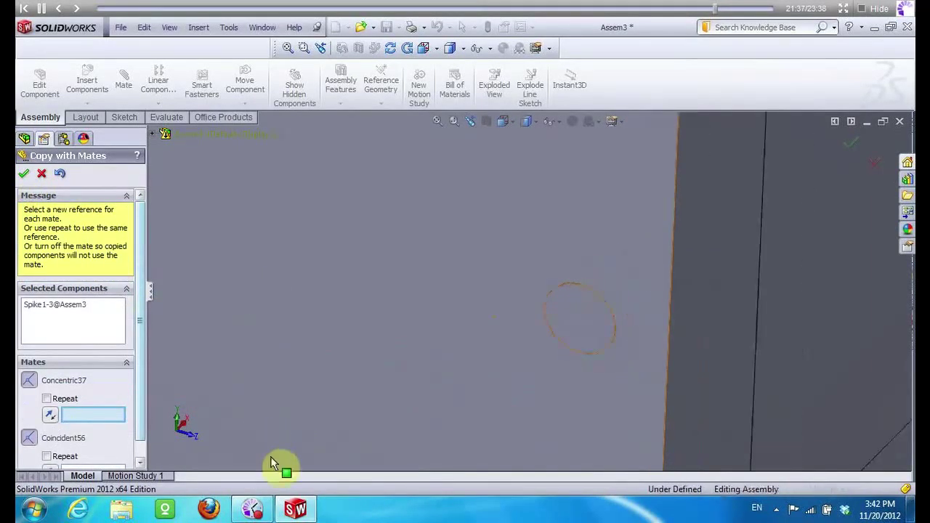
scroll(312, 476, "up", 3)
scroll(348, 396, "up", 2)
scroll(522, 215, "up", 1)
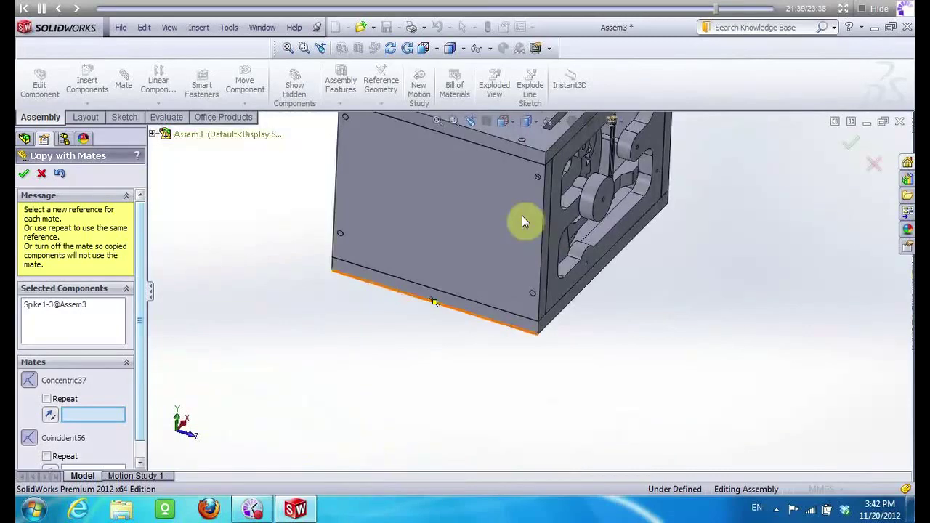
scroll(577, 228, "down", 3)
scroll(531, 263, "down", 3)
scroll(544, 256, "down", 2)
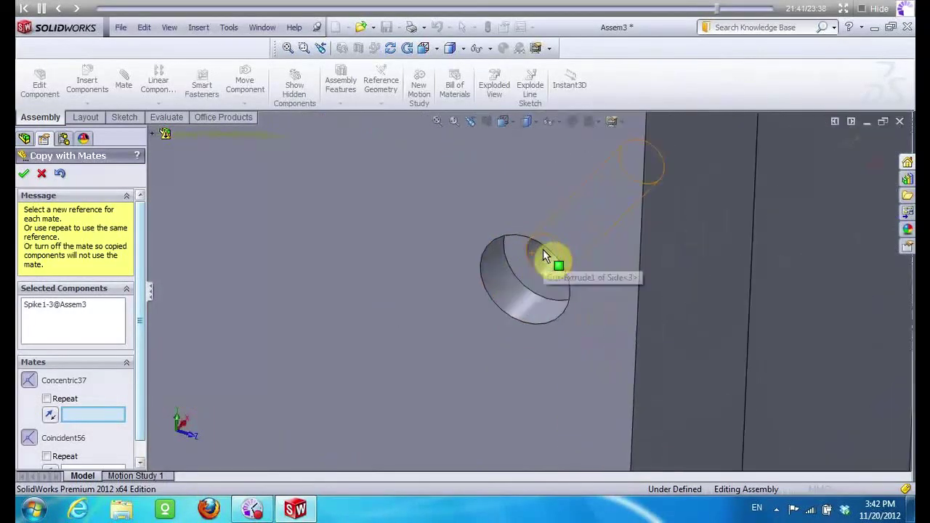
left_click(525, 270)
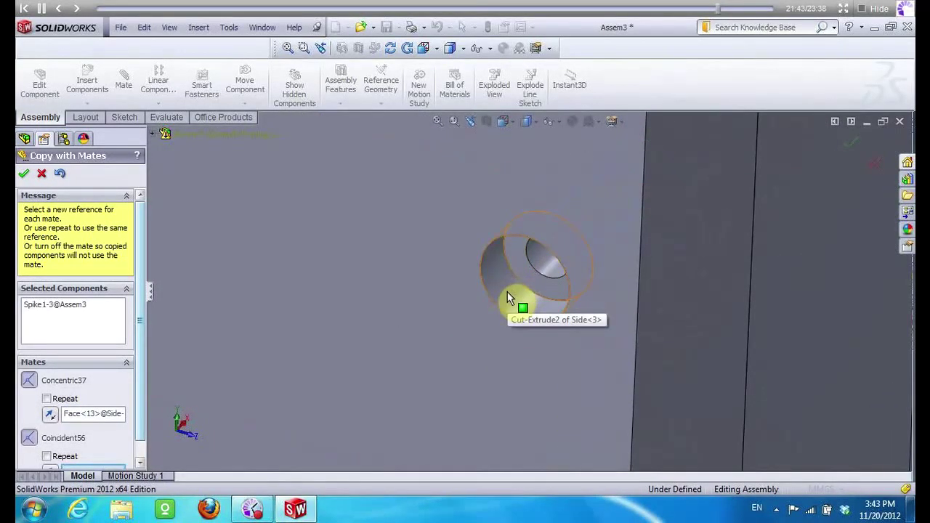
left_click(520, 263)
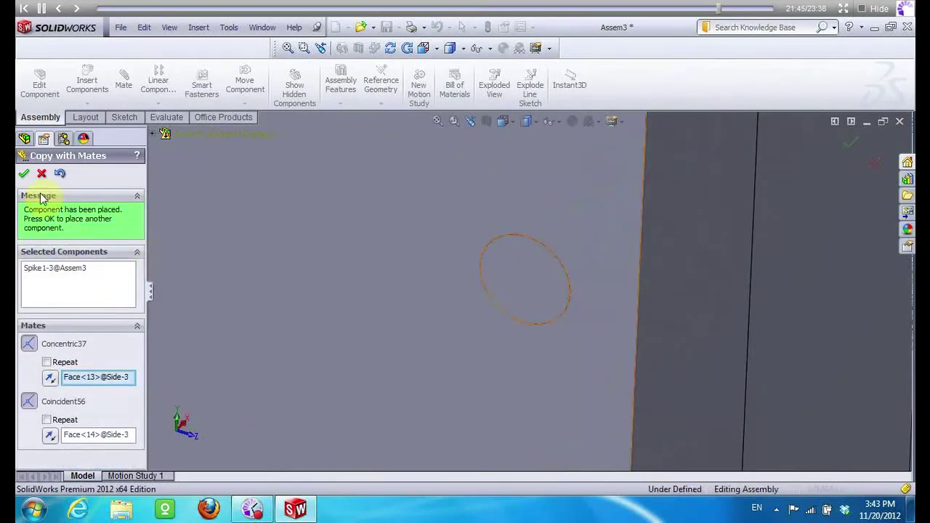
scroll(407, 272, "up", 2)
scroll(372, 265, "up", 3)
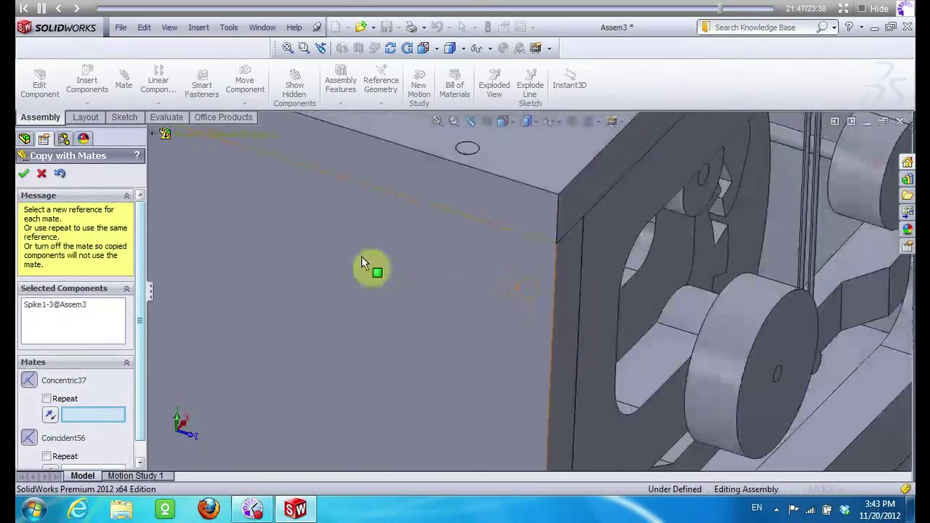
scroll(377, 272, "up", 3)
left_click(387, 283)
Place the last spike copy in a hole, finish Copy with Mates and clear the selection
mouse_move(737, 215)
left_mouse_down()
mouse_move(633, 286)
mouse_move(685, 207)
left_mouse_up()
scroll(574, 193, "down", 3)
scroll(551, 232, "down", 3)
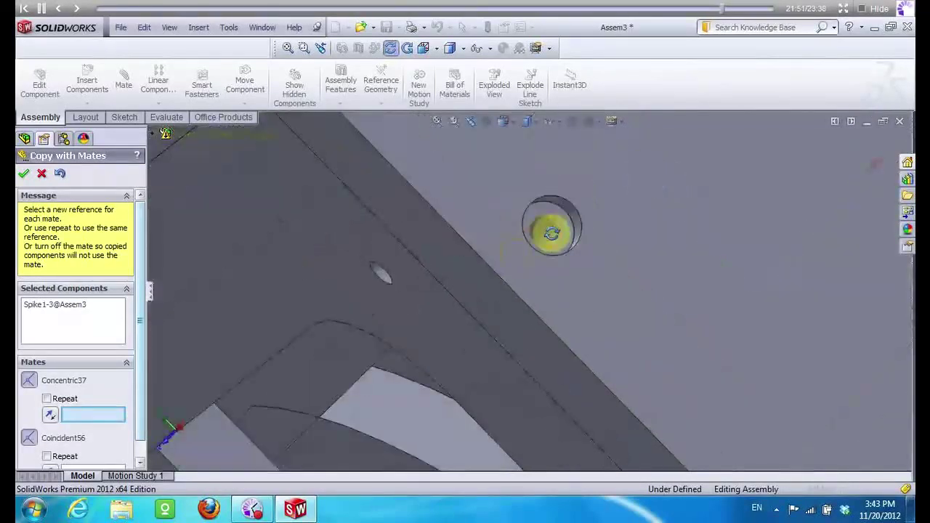
scroll(552, 233, "down", 1)
key("Escape")
left_click(556, 226)
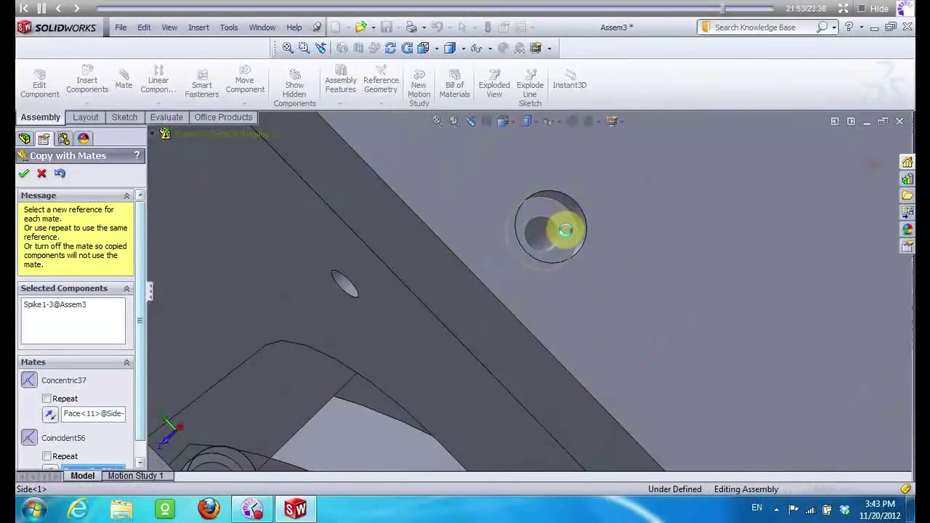
left_click(24, 173)
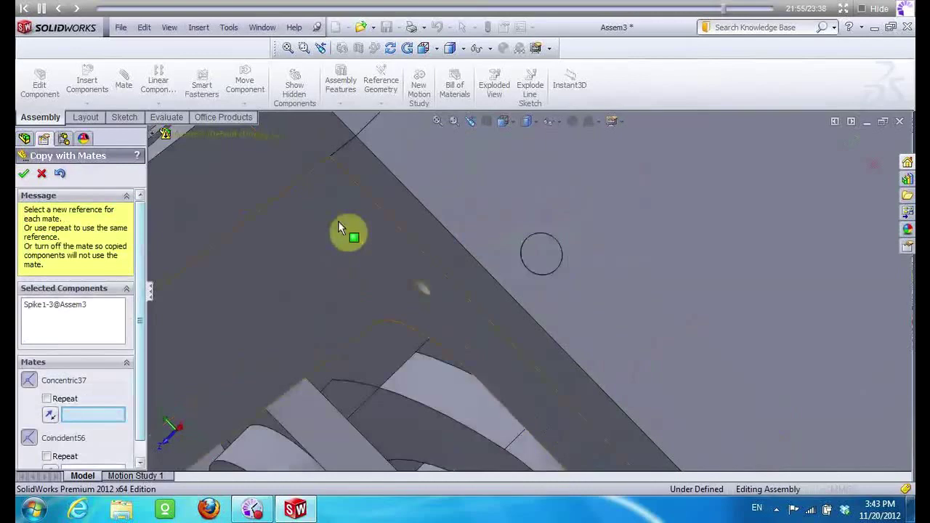
scroll(406, 261, "up", 5)
scroll(587, 317, "down", 5)
scroll(533, 263, "down", 2)
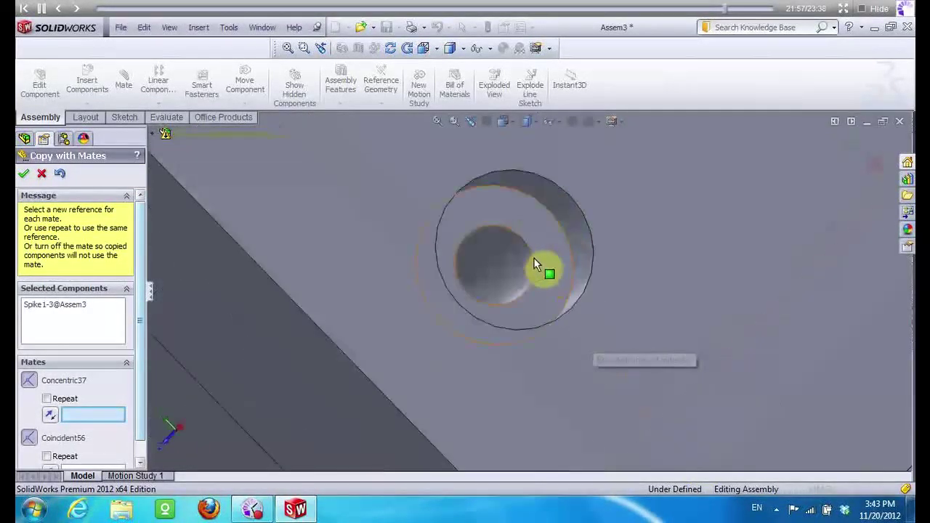
left_click(24, 175)
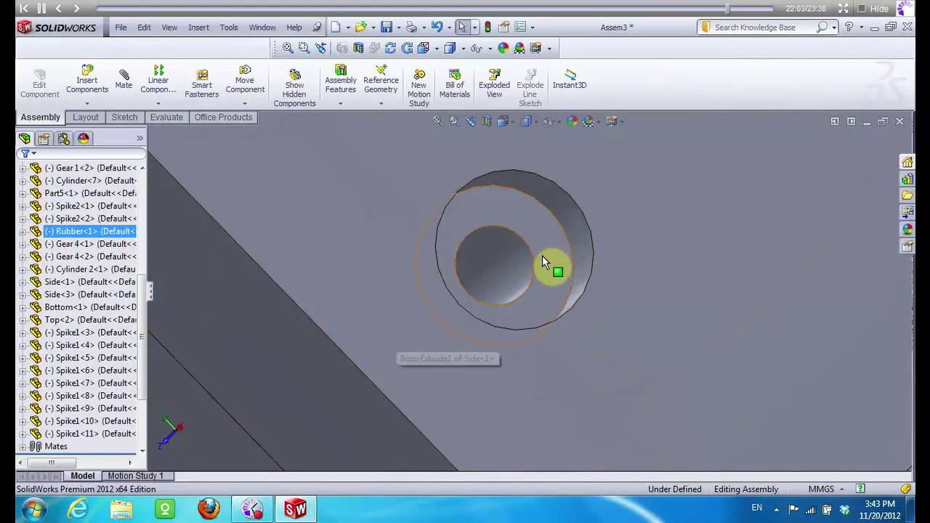
key("Escape")
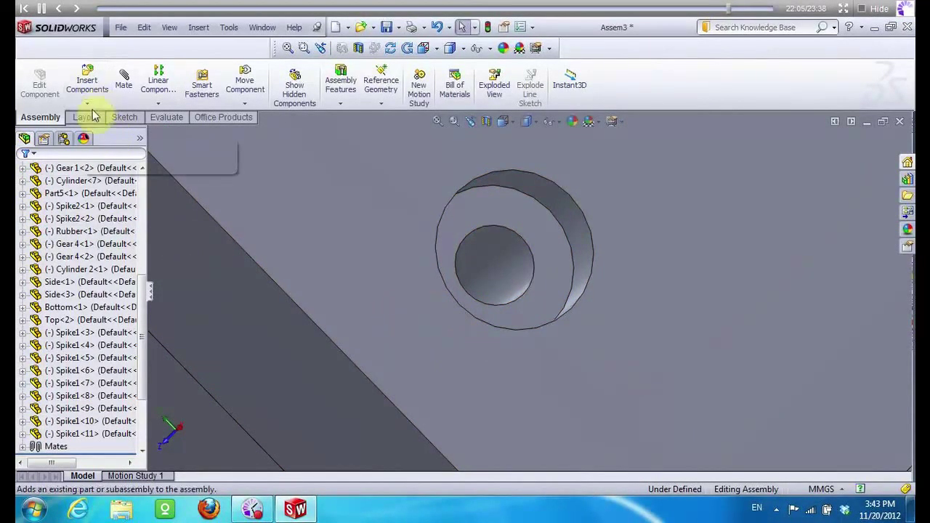
Select a spike screw and copy it with mates into a side panel hole
left_click(97, 396)
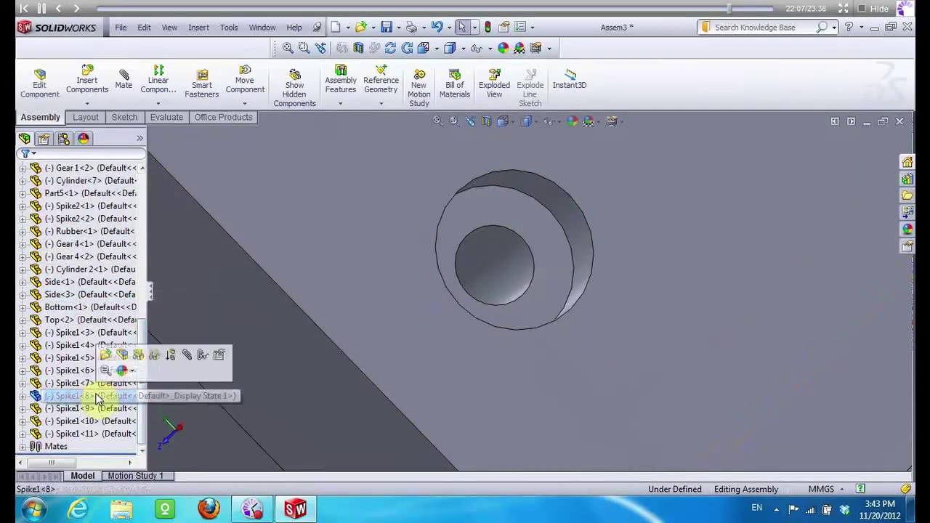
left_click(87, 82)
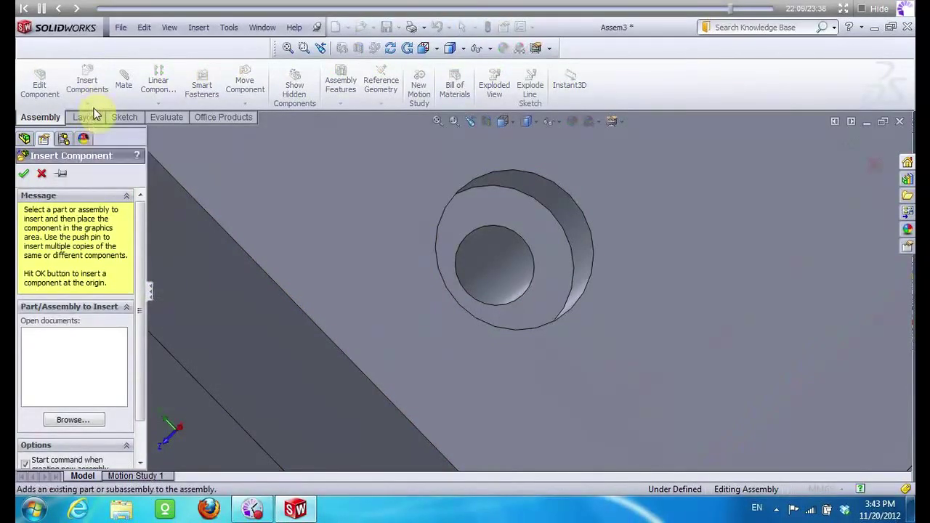
key("Escape")
key("ctrl+v")
left_click(87, 104)
left_click(95, 157)
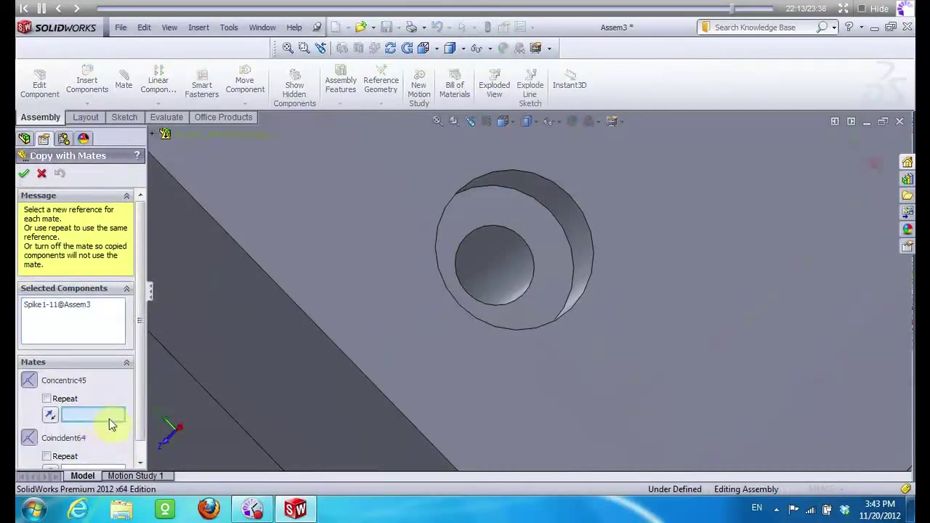
left_click(517, 264)
left_click(545, 245)
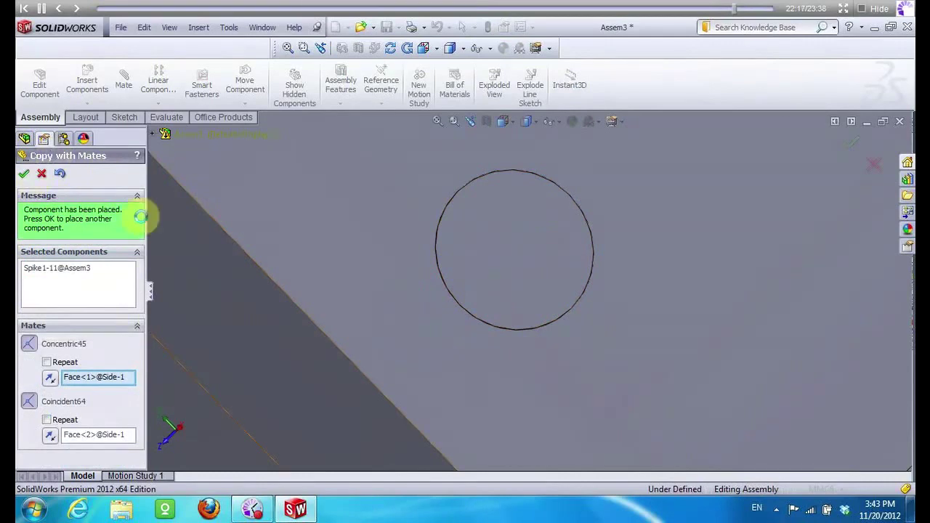
Seat another spike copy in the next side panel hole
scroll(233, 388, "up", 5)
middle_click_drag(322, 414, 341, 430)
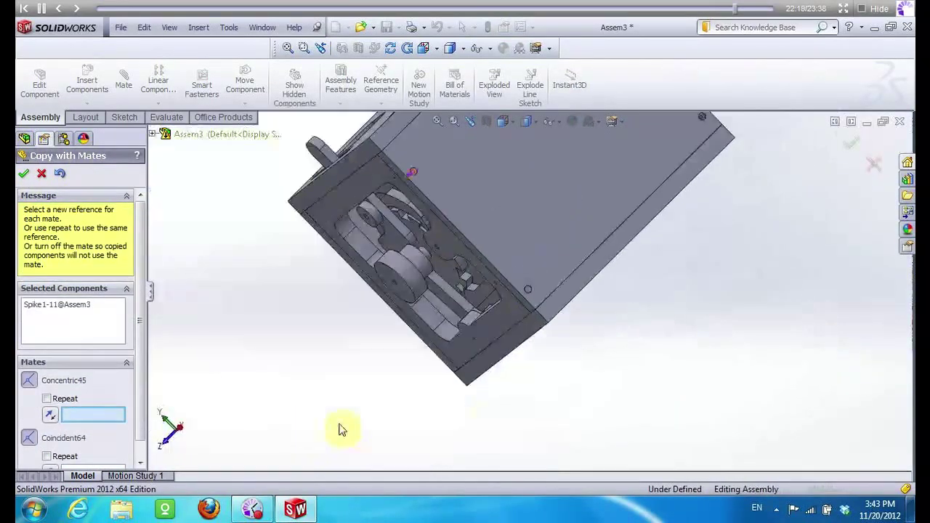
scroll(705, 162, "down", 2)
scroll(670, 378, "down", 3)
scroll(605, 182, "up", 3)
scroll(586, 226, "down", 3)
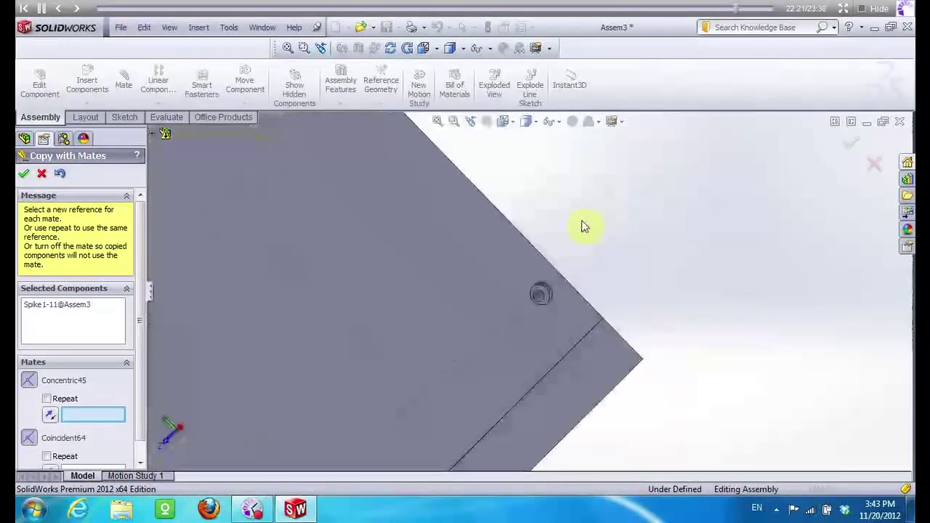
scroll(523, 305, "down", 2)
scroll(533, 297, "down", 3)
left_click(556, 274)
left_click(574, 278)
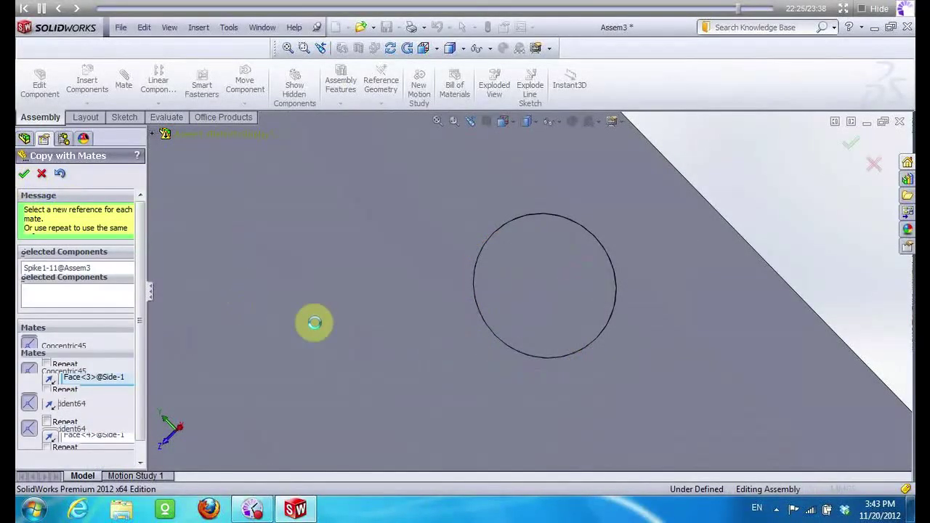
Mate one more spike copy into a side hole and accept it
scroll(668, 436, "up", 3)
scroll(509, 377, "up", 2)
scroll(465, 291, "up", 3)
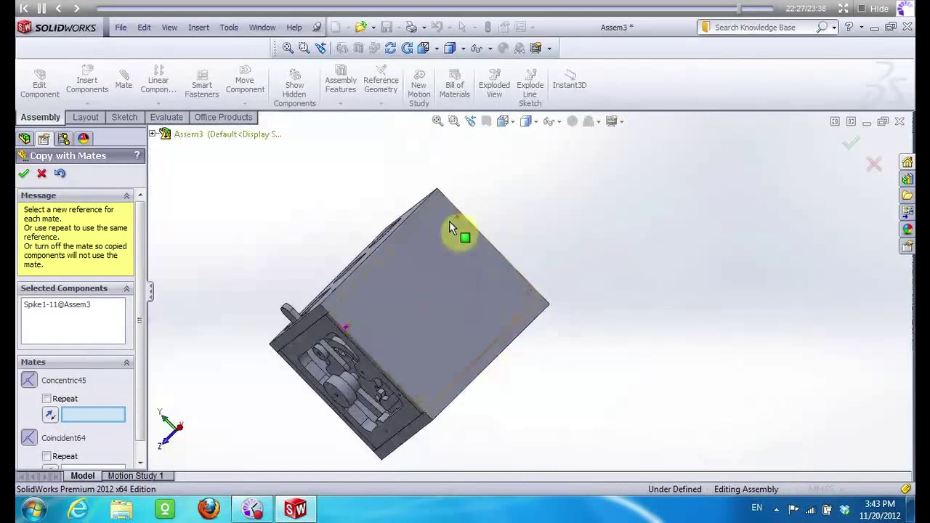
scroll(450, 226, "down", 3)
scroll(498, 311, "down", 3)
scroll(484, 182, "down", 2)
left_click(515, 327)
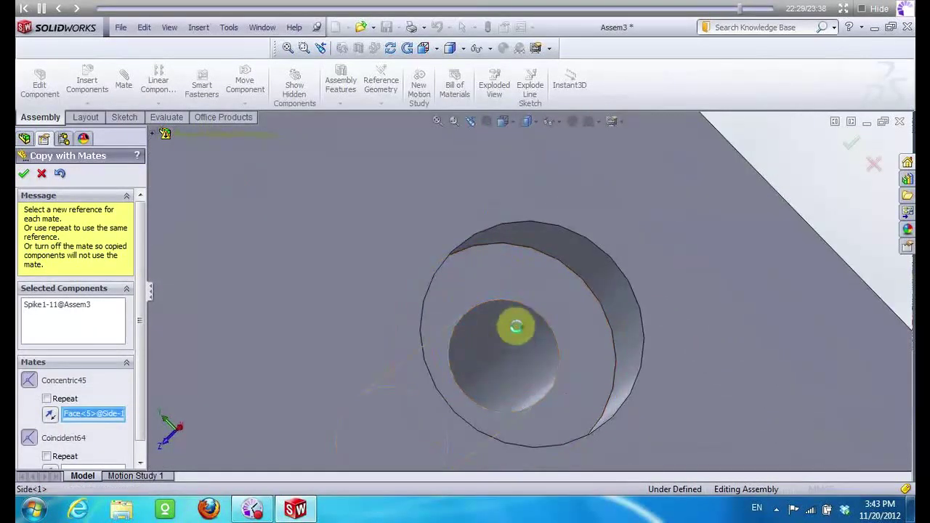
left_click(541, 296)
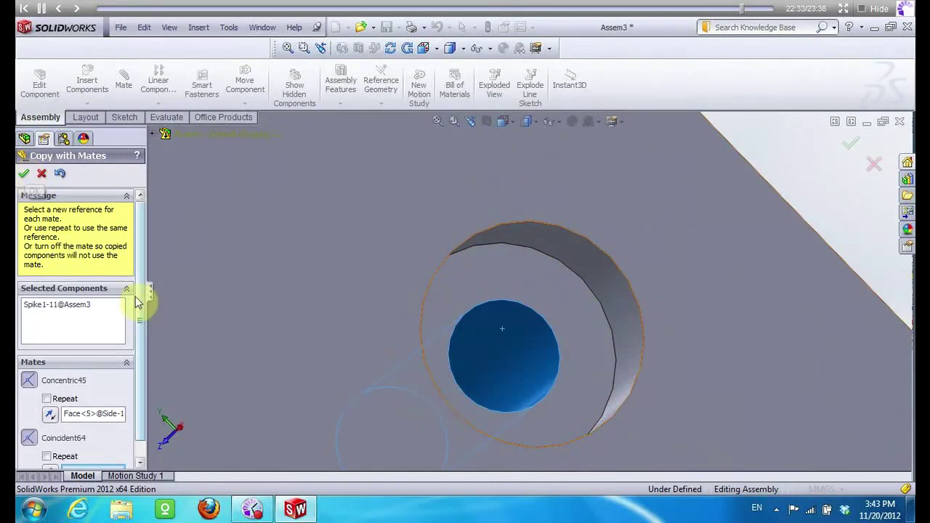
scroll(133, 335, "down", 1)
left_click(517, 278)
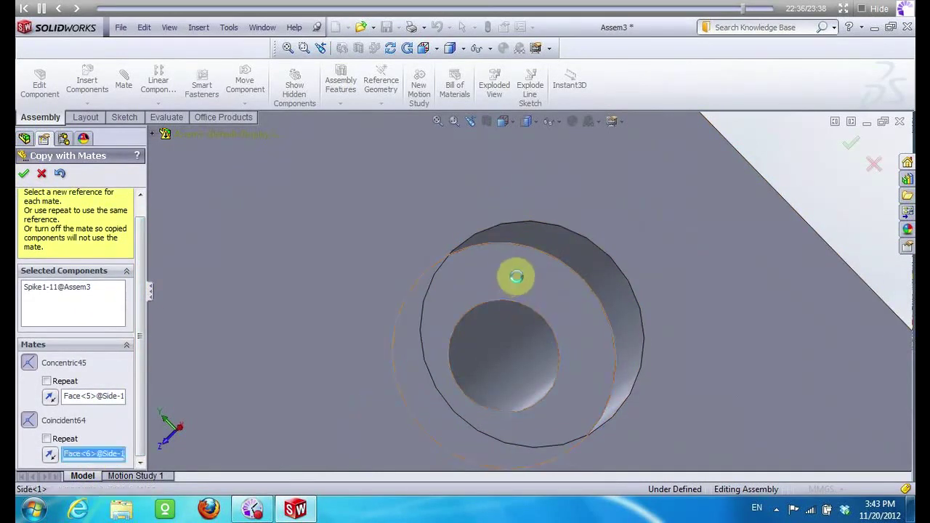
left_click(24, 173)
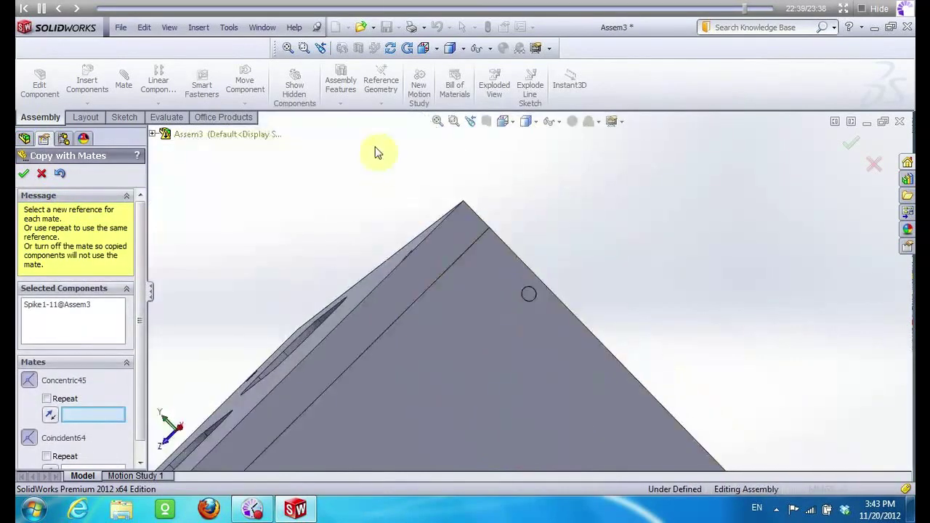
left_click(390, 48)
Orbit to the bottom panel and seat a spike copy in a bottom hole
mouse_move(332, 153)
left_mouse_down()
mouse_move(461, 271)
mouse_move(442, 182)
mouse_move(418, 441)
left_mouse_up()
scroll(407, 436, "down", 2)
scroll(460, 356, "down", 5)
scroll(478, 349, "down", 3)
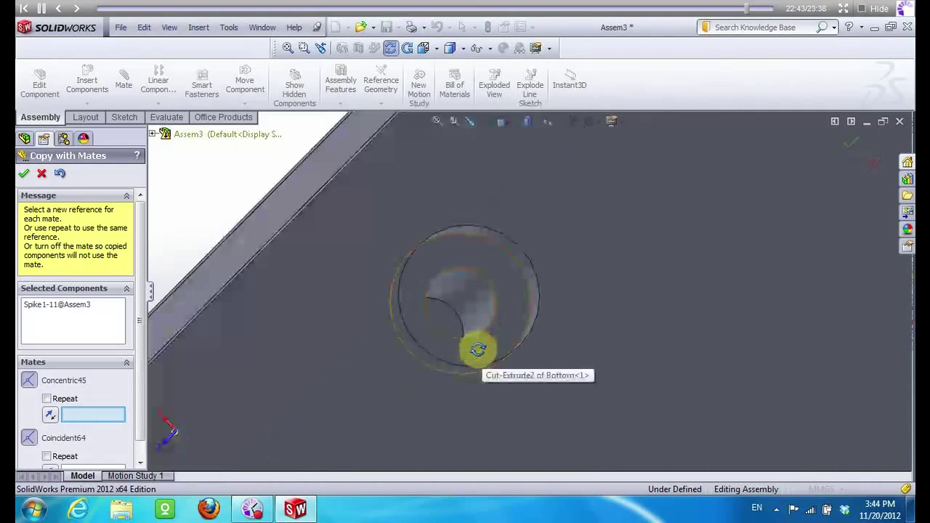
key("Escape")
left_click(500, 269)
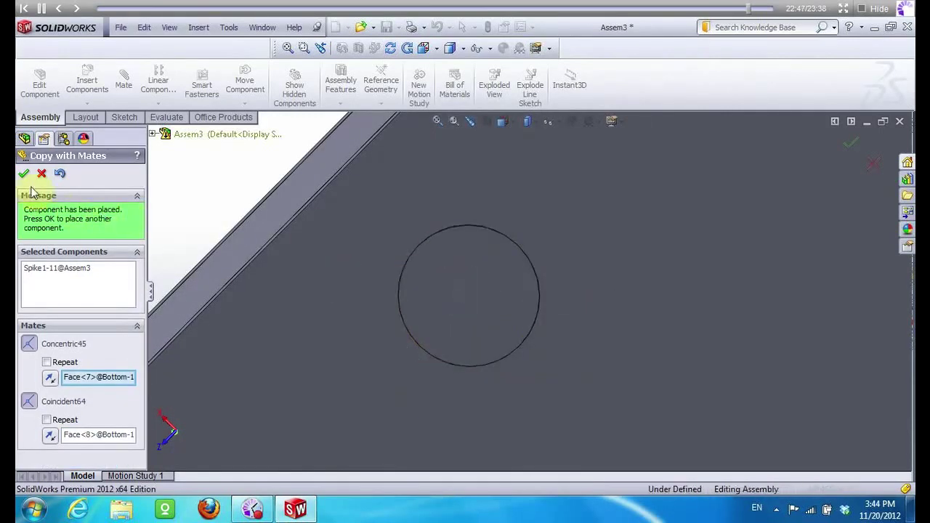
Mate another spike copy into a bottom panel hole
scroll(290, 239, "up", 2)
scroll(320, 218, "up", 2)
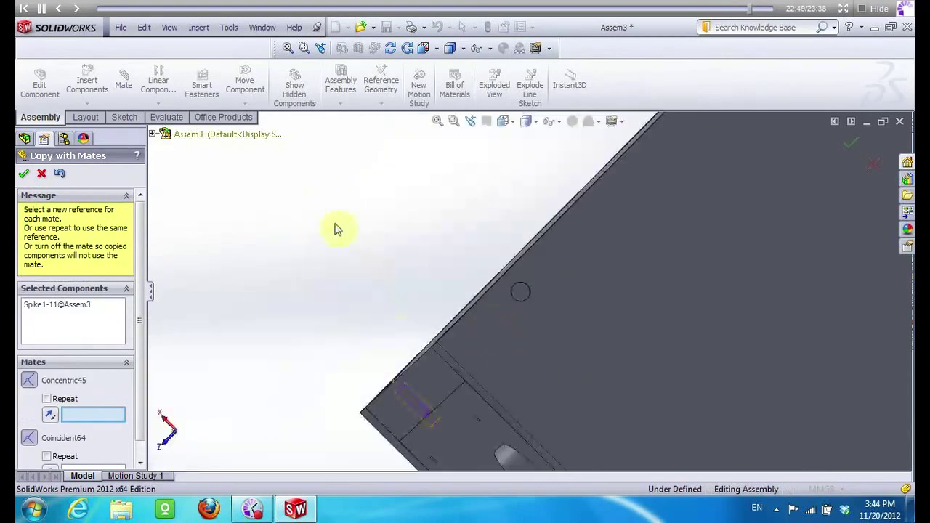
scroll(436, 291, "up", 2)
scroll(511, 348, "down", 2)
scroll(533, 269, "down", 2)
scroll(664, 425, "down", 2)
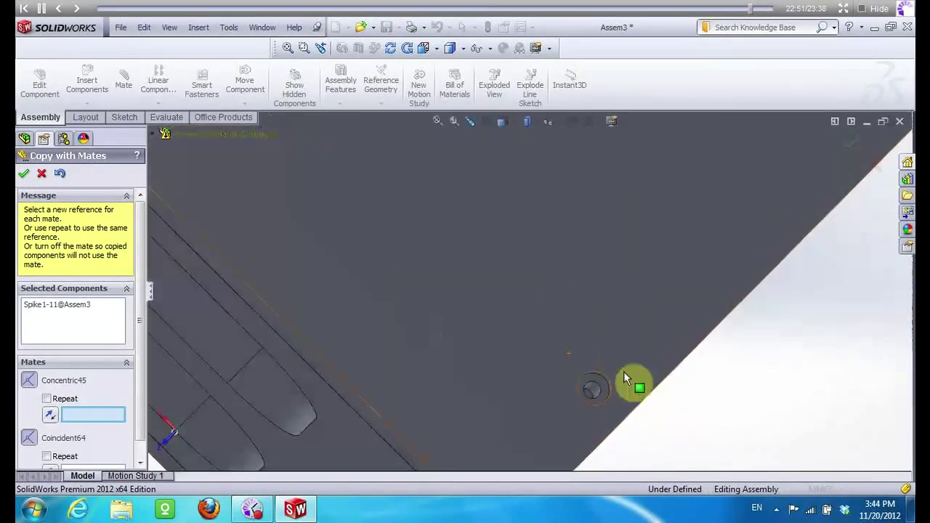
scroll(588, 367, "down", 2)
left_click(577, 337)
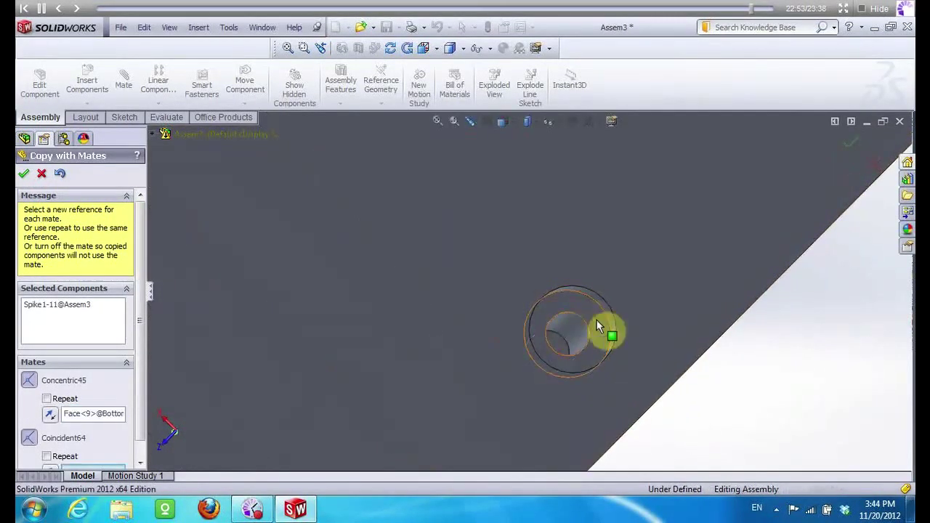
left_click(585, 331)
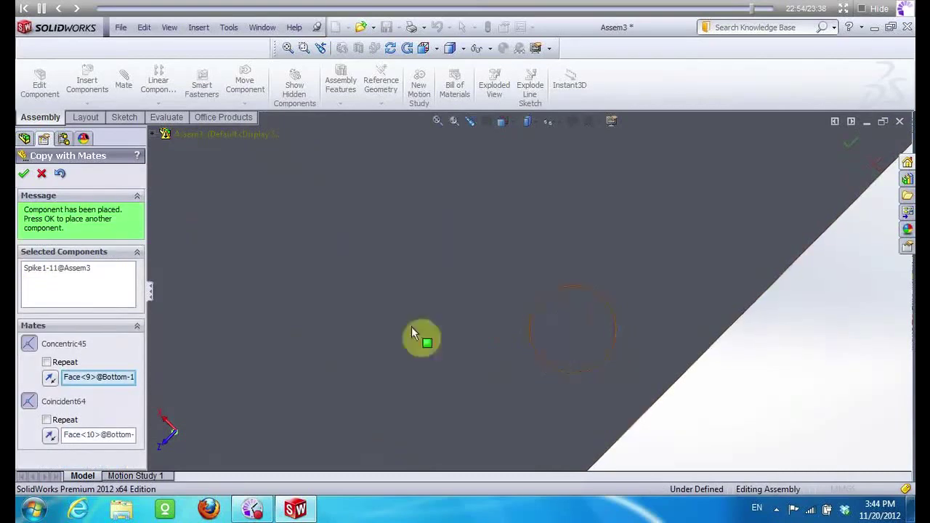
left_click(24, 172)
Seat the next spike copy in a bottom hole, reselecting the hole face
scroll(347, 436, "up", 2)
scroll(326, 444, "up", 3)
scroll(330, 445, "up", 2)
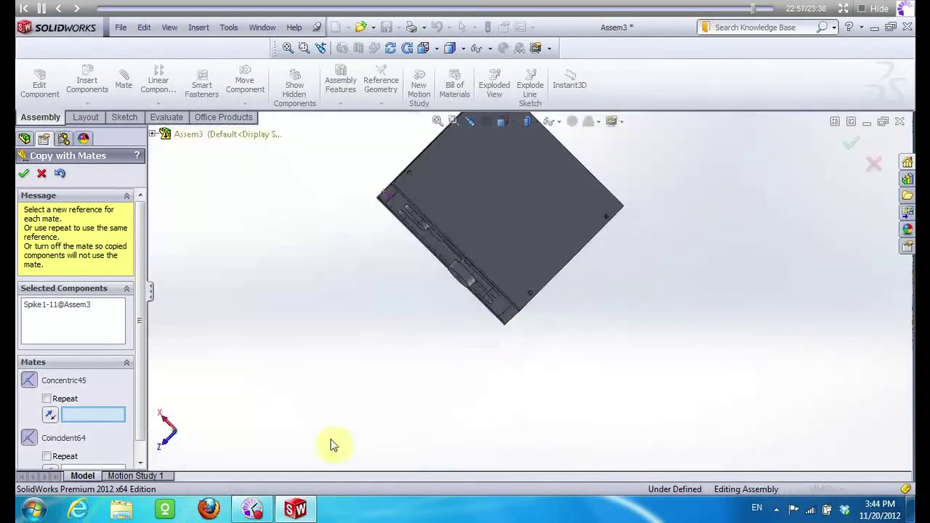
scroll(591, 211, "down", 3)
scroll(599, 222, "down", 3)
scroll(566, 259, "down", 2)
scroll(525, 271, "down", 2)
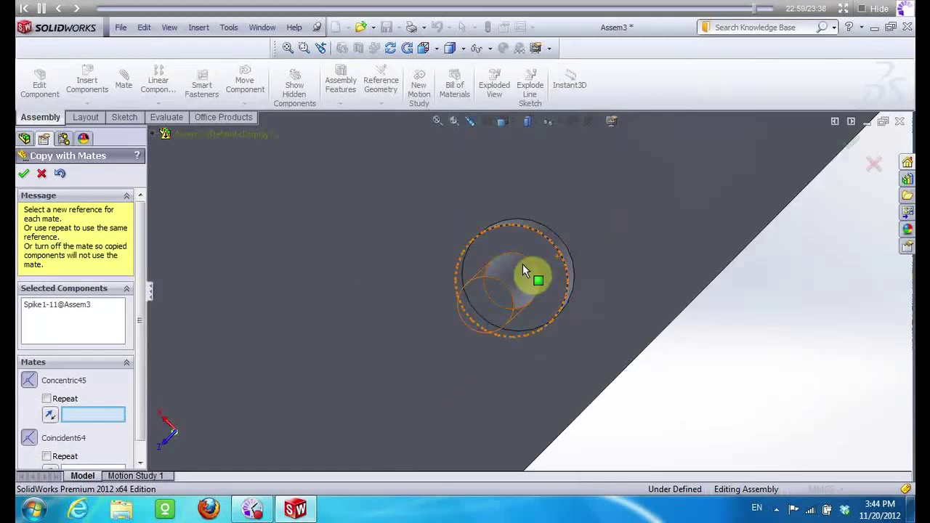
left_click(545, 269)
left_click(548, 268)
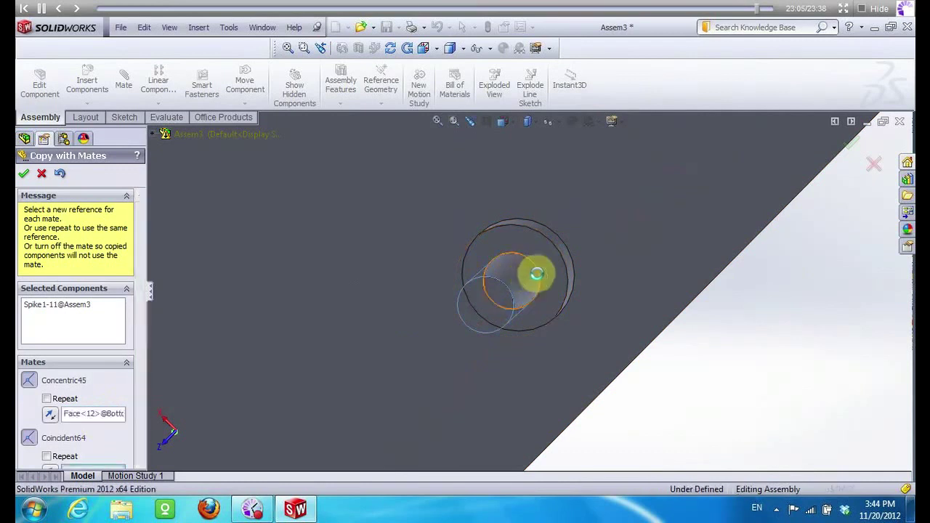
left_click(552, 274)
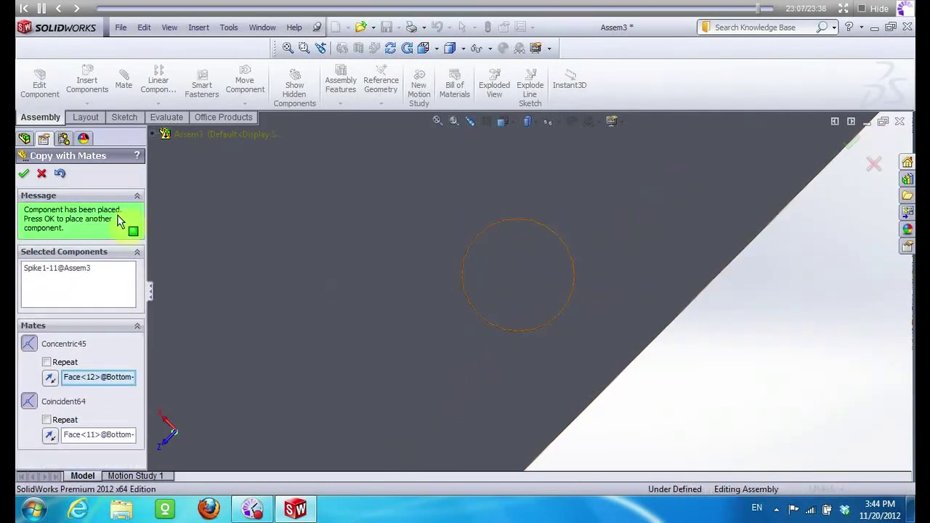
key("Return")
Place the final spike copy in a bottom hole and close Copy with Mates
scroll(377, 363, "up", 2)
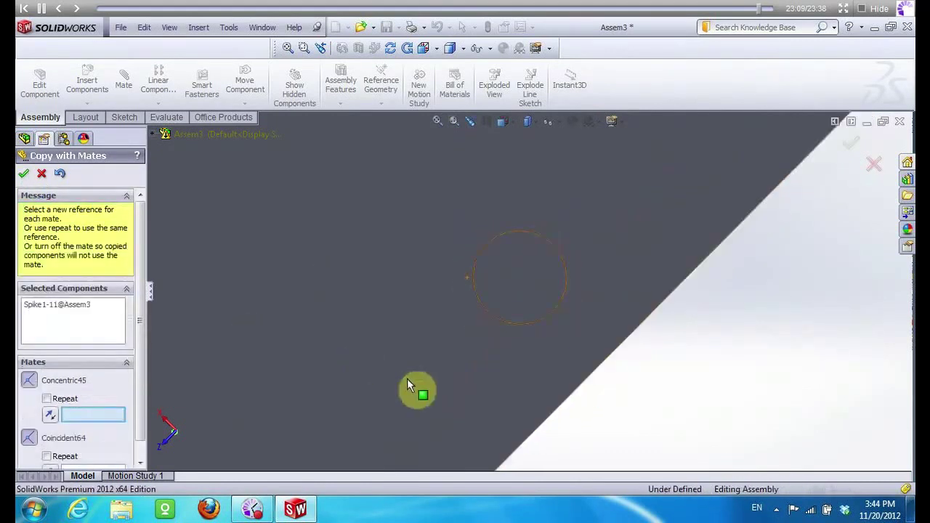
scroll(406, 379, "up", 3)
scroll(418, 394, "up", 2)
scroll(425, 403, "up", 2)
scroll(407, 189, "down", 4)
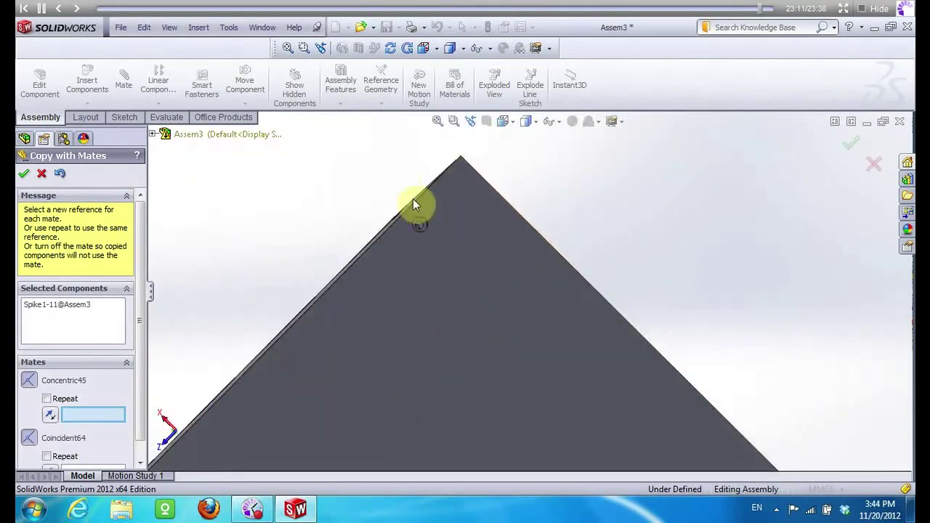
scroll(494, 312, "down", 4)
scroll(530, 318, "down", 2)
left_click(531, 317)
left_click(574, 247)
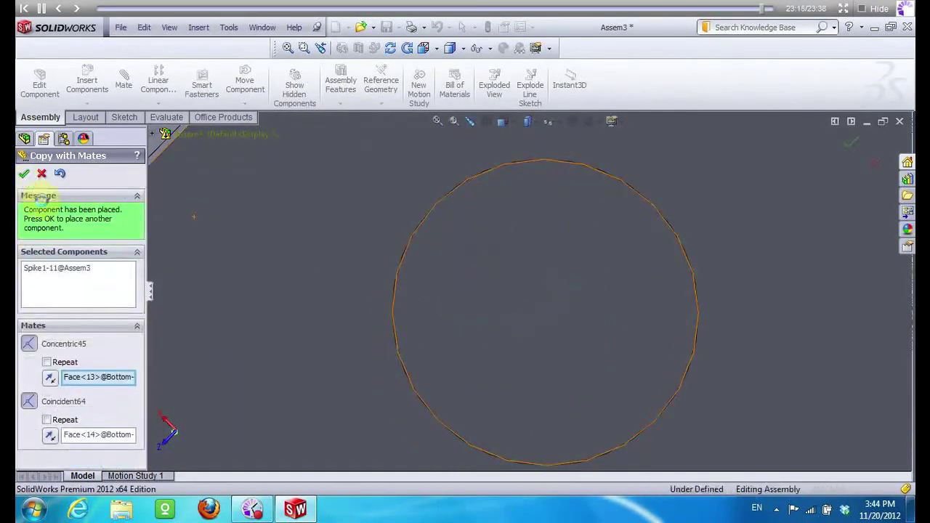
left_click(24, 173)
left_click(24, 174)
scroll(347, 266, "down", 3)
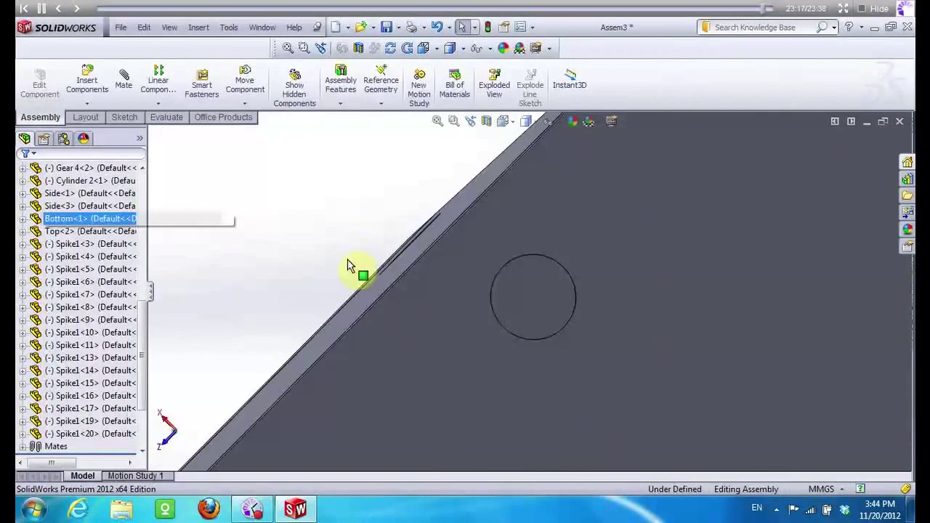
Zoom out and orbit the box to an isometric overview
key("z")
key("z")
key("z")
left_click(390, 48)
mouse_move(361, 257)
left_mouse_down()
mouse_move(473, 300)
mouse_move(404, 440)
mouse_move(353, 356)
mouse_move(446, 357)
mouse_move(456, 322)
mouse_move(518, 485)
mouse_move(583, 371)
mouse_move(618, 245)
mouse_move(576, 319)
mouse_move(484, 224)
mouse_move(564, 326)
mouse_move(577, 276)
mouse_move(618, 213)
mouse_move(644, 208)
mouse_move(666, 253)
mouse_move(644, 273)
mouse_move(596, 213)
mouse_move(629, 165)
mouse_move(687, 228)
mouse_move(688, 298)
mouse_move(654, 280)
left_mouse_up()
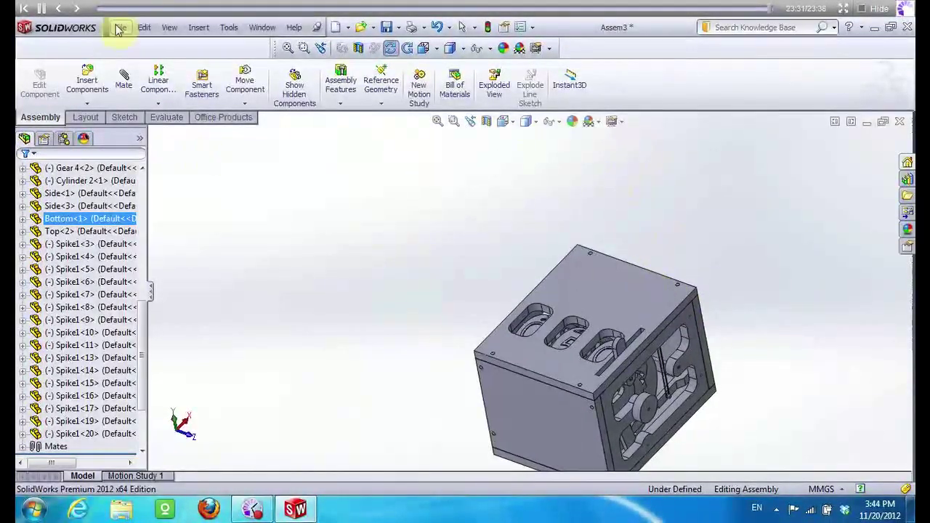
Save the assembly as 'Mechanical counter'
left_click(121, 27)
left_click(154, 138)
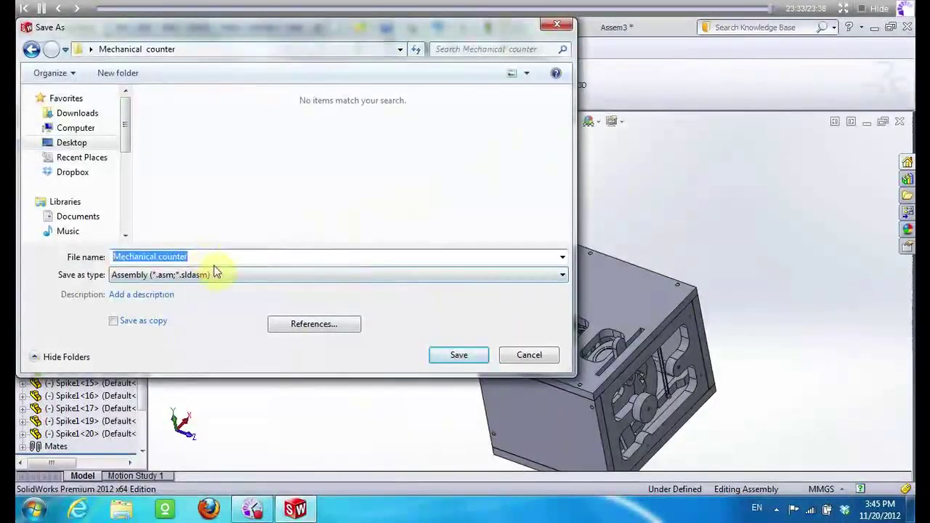
left_click(457, 359)
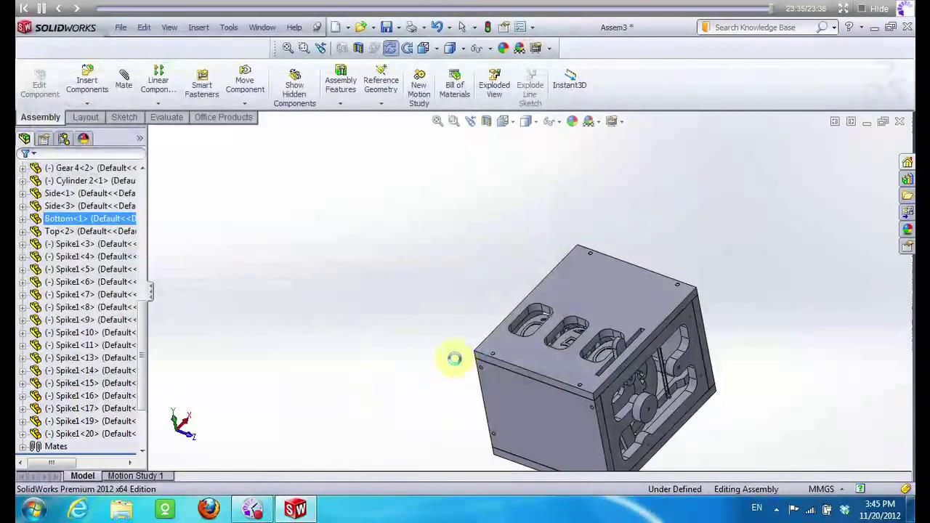